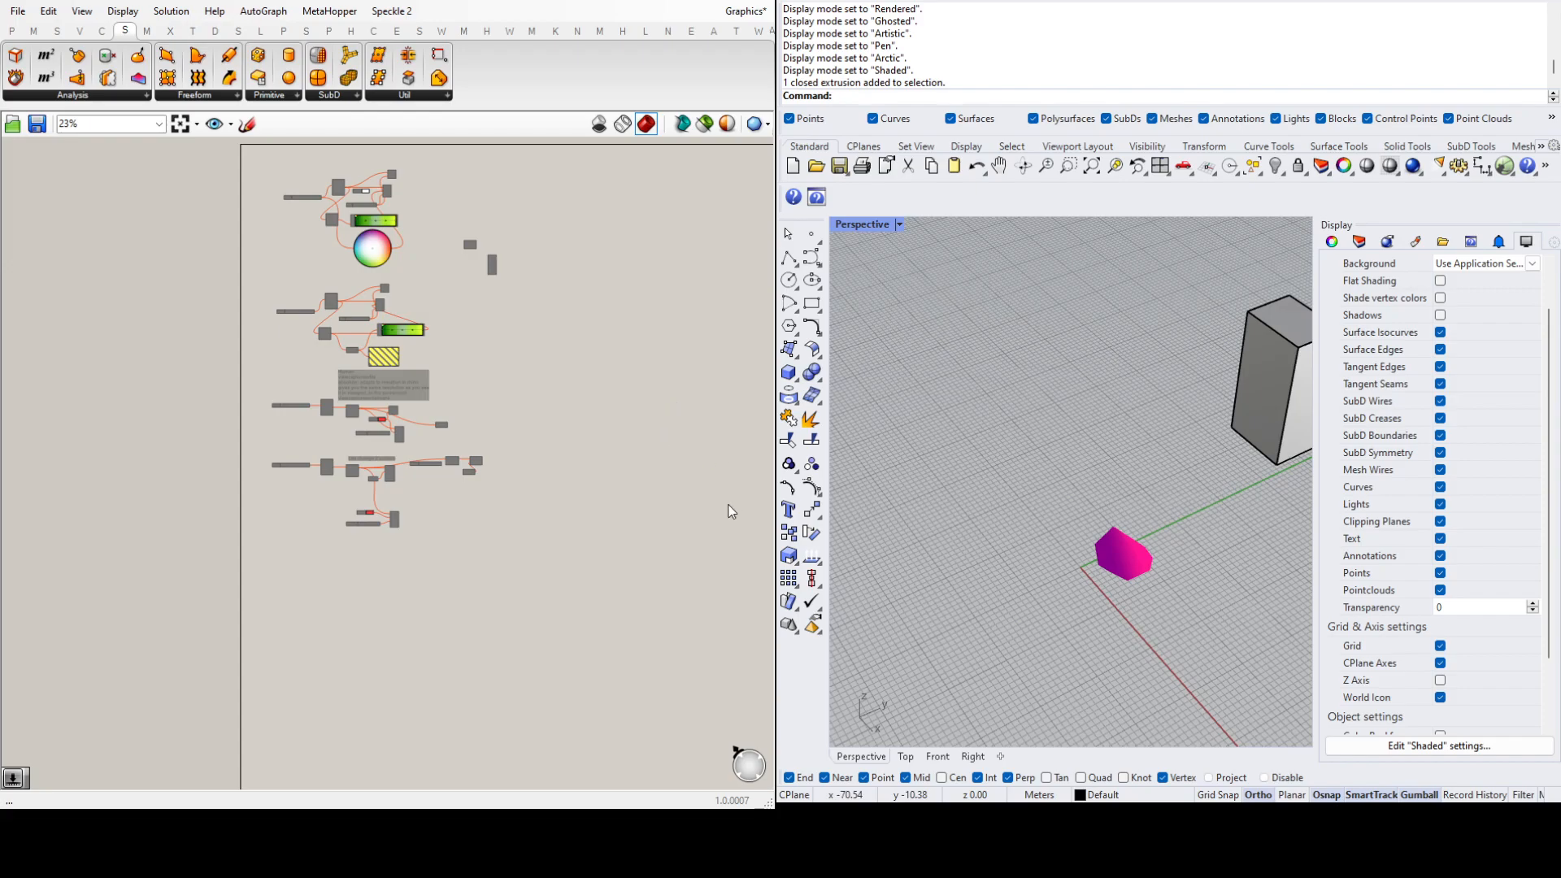
Step: Delete the two extruded boxes from the Perspective viewport
{"action": "scroll", "coordinate": [1051, 569], "scroll_direction": "down", "scroll_amount": 5}
{"action": "scroll", "coordinate": [1267, 465], "scroll_direction": "up", "scroll_amount": 5}
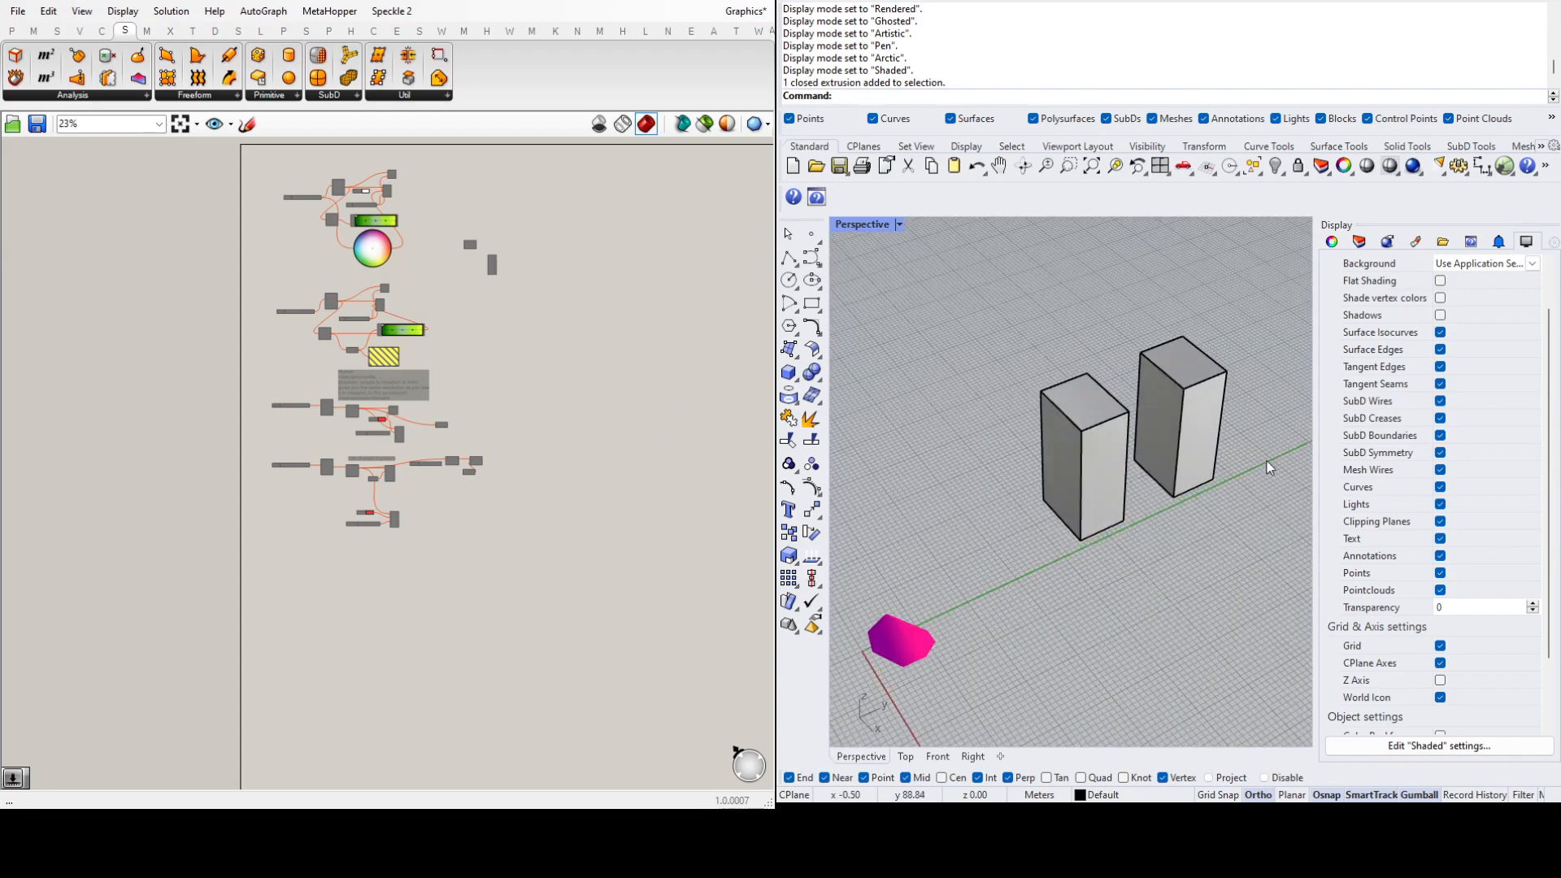
{"action": "left_click_drag", "start_coordinate": [1237, 341], "coordinate": [1090, 582]}
{"action": "scroll", "coordinate": [1138, 585], "scroll_direction": "down", "scroll_amount": 5}
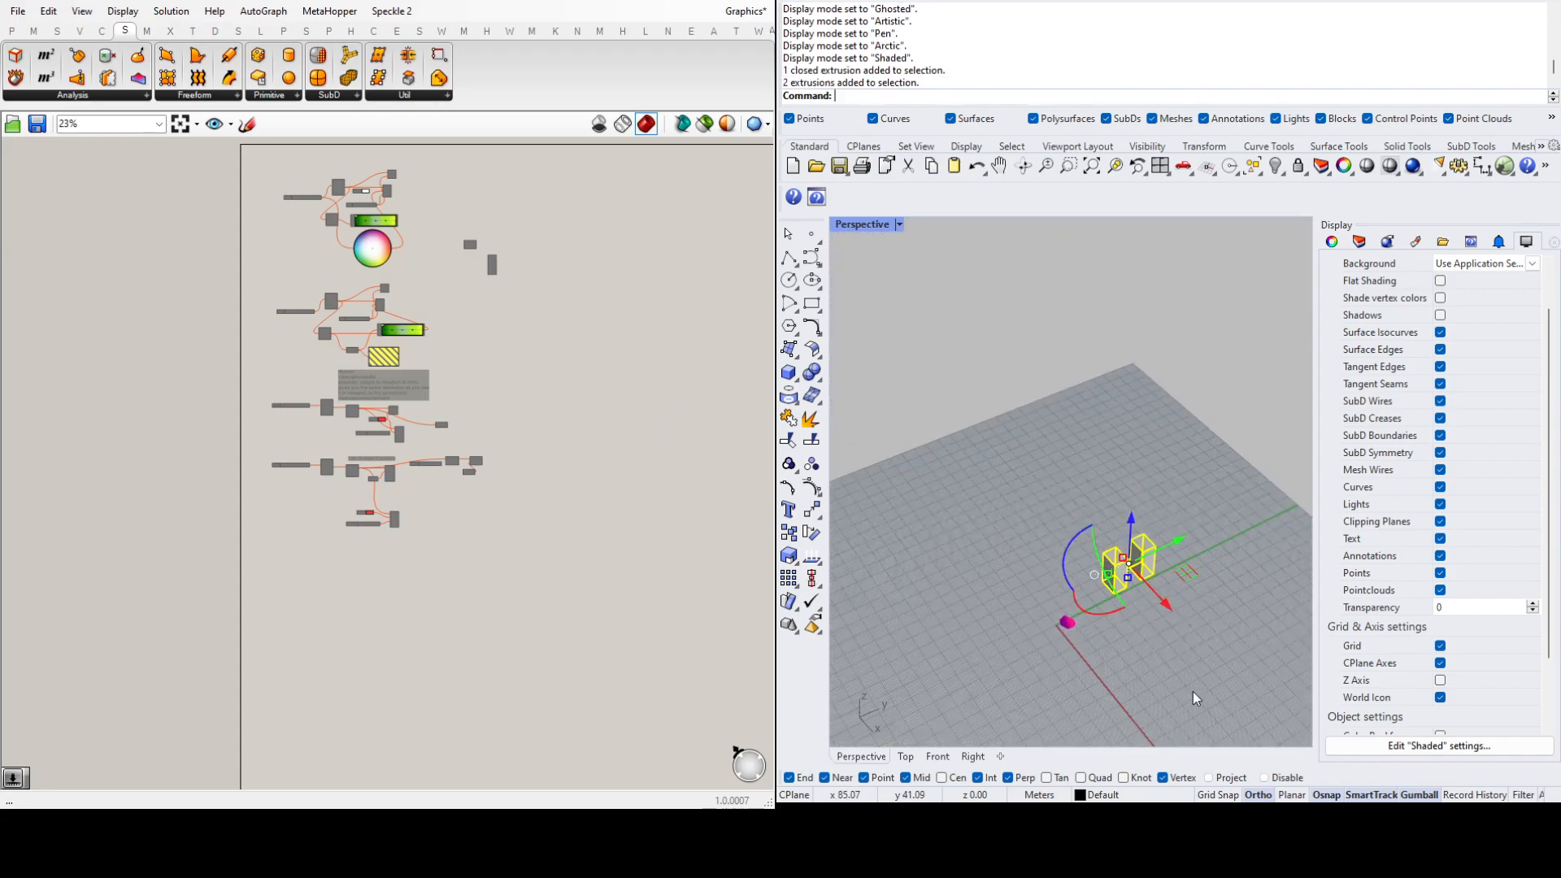
{"action": "key", "text": "Delete"}
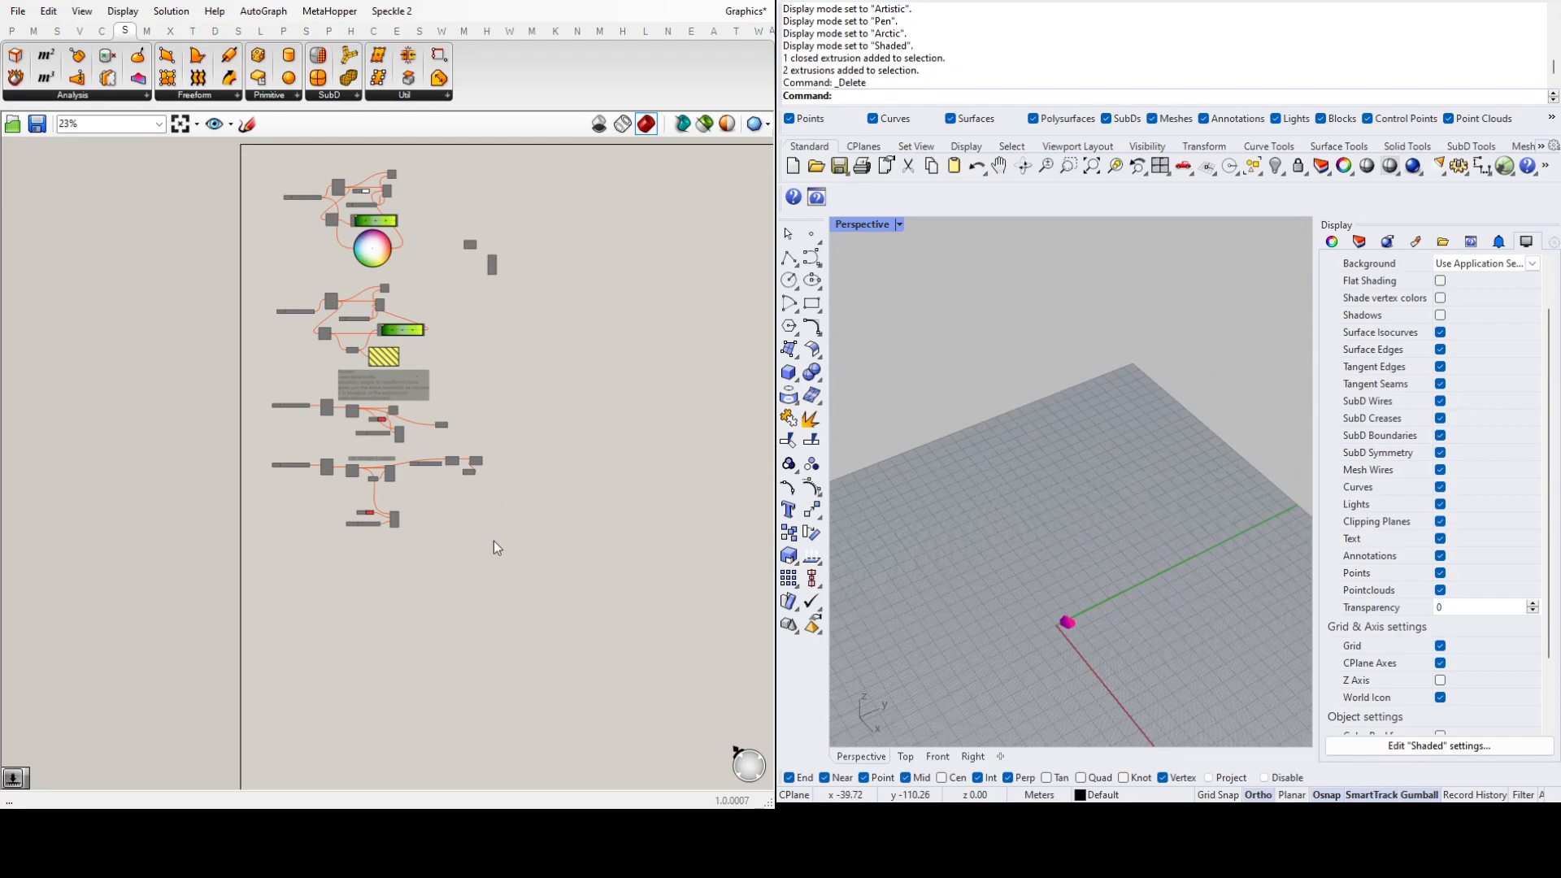
Step: Examine the example definition's component groups and its gradient-coloured point display
{"action": "scroll", "coordinate": [499, 531], "scroll_direction": "down", "scroll_amount": 3}
{"action": "scroll", "coordinate": [1079, 645], "scroll_direction": "up", "scroll_amount": 5}
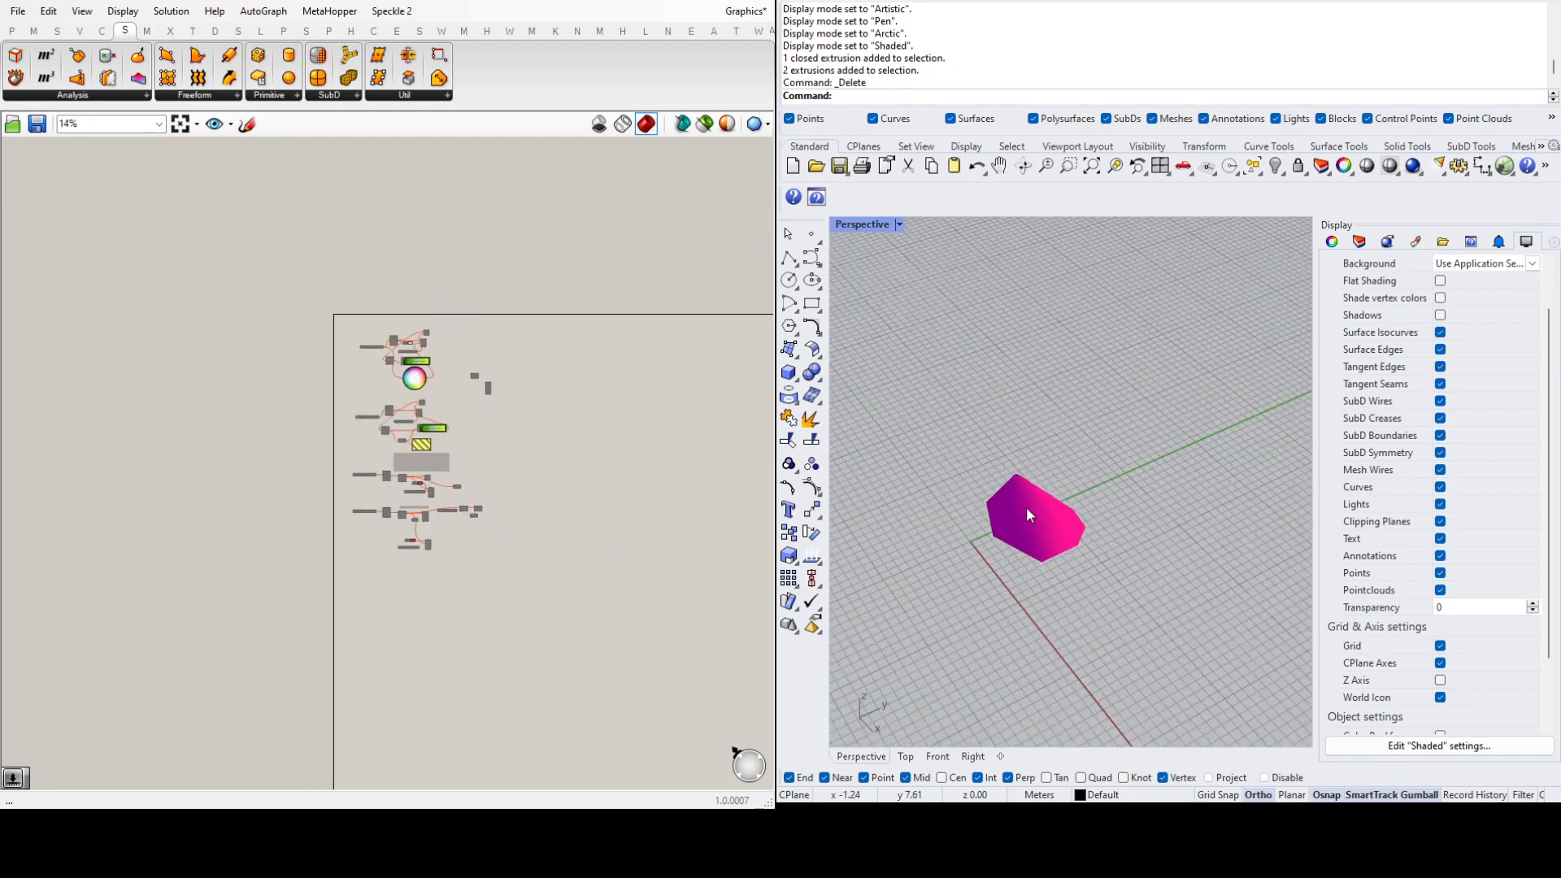
{"action": "scroll", "coordinate": [467, 387], "scroll_direction": "up", "scroll_amount": 10}
{"action": "left_click_drag", "start_coordinate": [627, 521], "coordinate": [626, 468]}
{"action": "scroll", "coordinate": [635, 423], "scroll_direction": "down", "scroll_amount": 5}
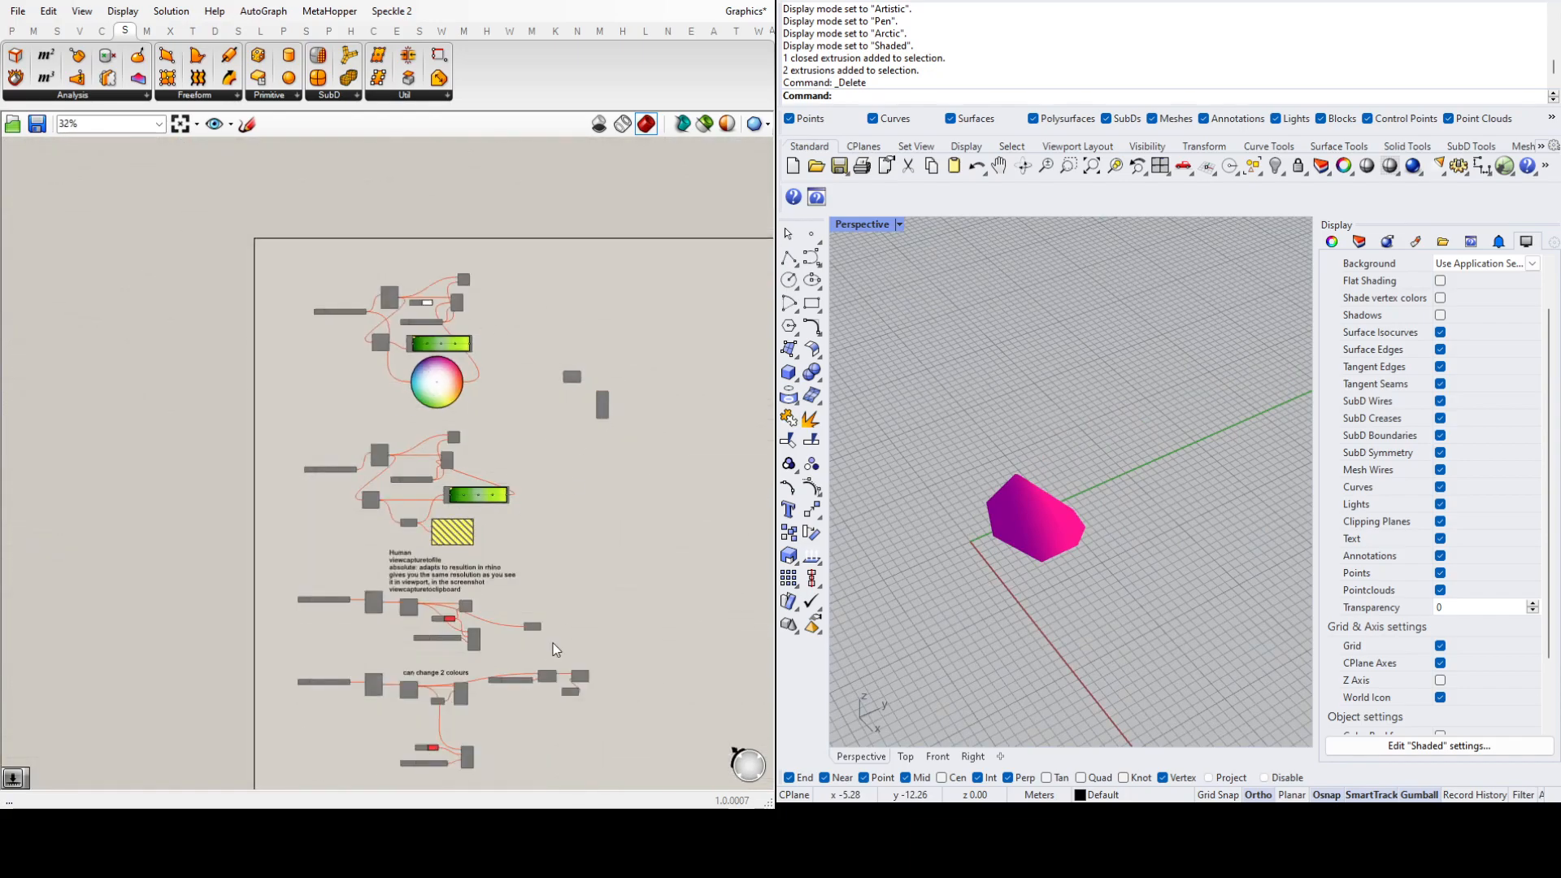
{"action": "scroll", "coordinate": [465, 407], "scroll_direction": "down", "scroll_amount": 1}
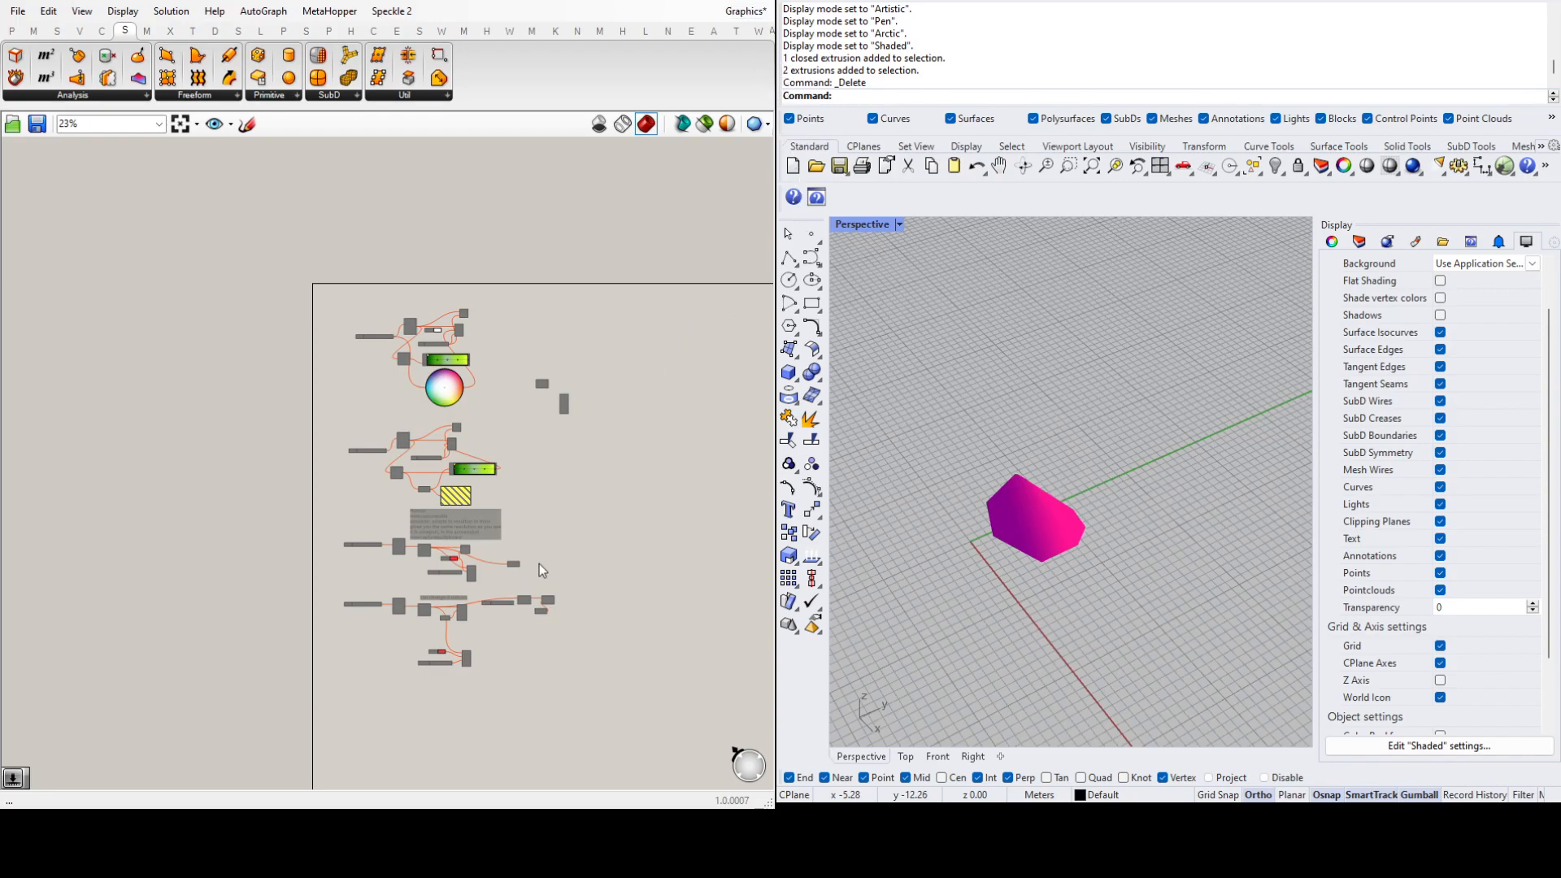
{"action": "scroll", "coordinate": [488, 612], "scroll_direction": "up", "scroll_amount": 2}
{"action": "scroll", "coordinate": [488, 611], "scroll_direction": "up", "scroll_amount": 2}
{"action": "scroll", "coordinate": [488, 622], "scroll_direction": "down", "scroll_amount": 1}
{"action": "scroll", "coordinate": [457, 203], "scroll_direction": "up", "scroll_amount": 2}
{"action": "scroll", "coordinate": [523, 592], "scroll_direction": "down", "scroll_amount": 1}
{"action": "scroll", "coordinate": [450, 400], "scroll_direction": "up", "scroll_amount": 2}
{"action": "left_click", "coordinate": [461, 548]}
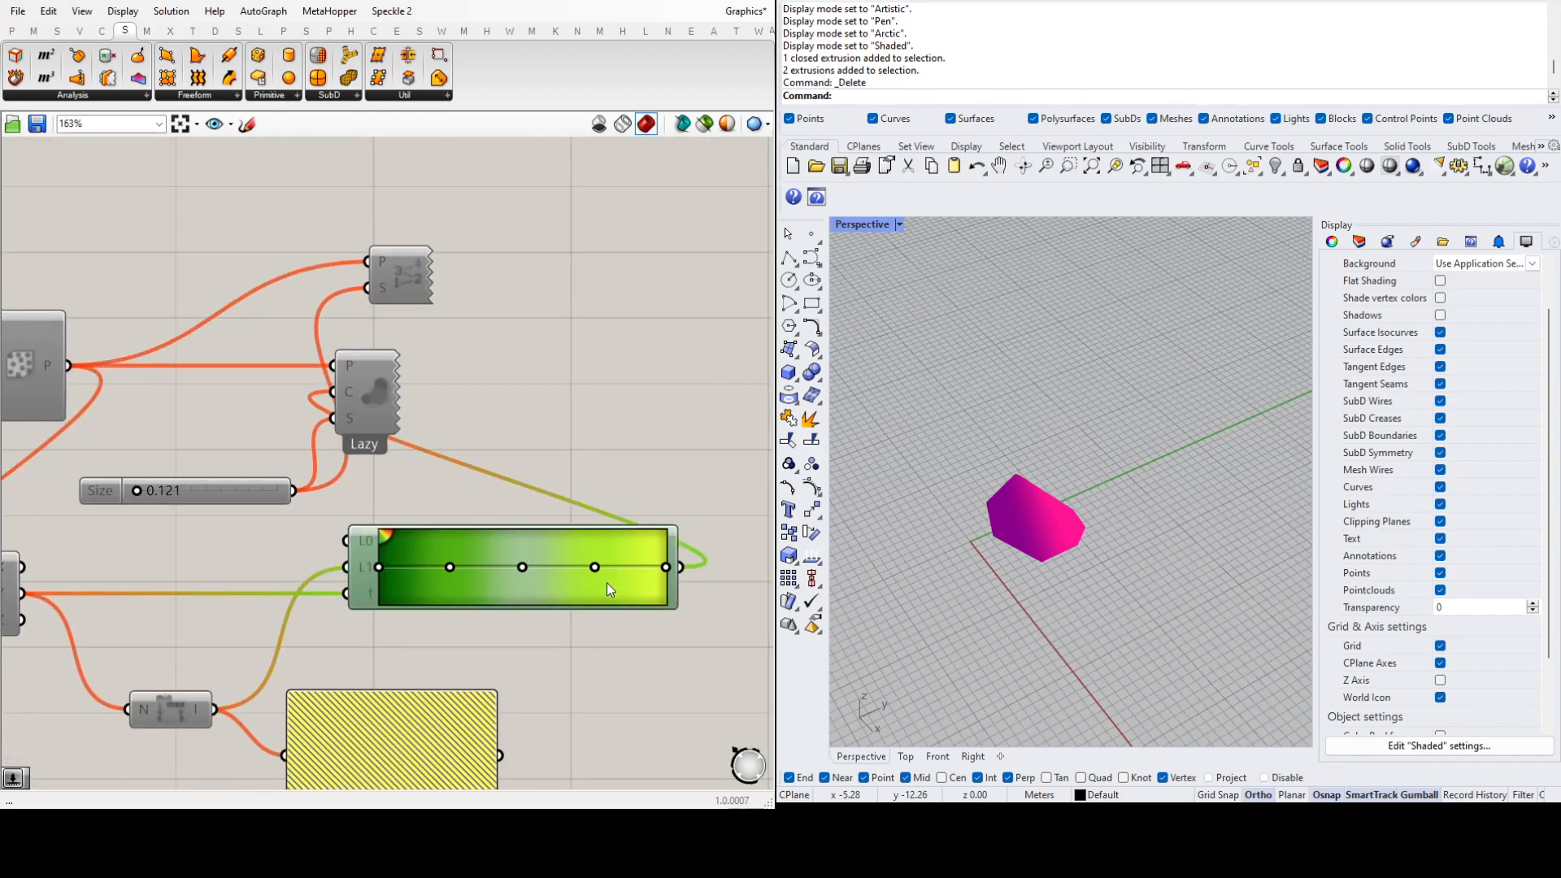
Step: Copy the first component group, with the gradient and colour wheel, into a new Grasshopper document
{"action": "scroll", "coordinate": [540, 615], "scroll_direction": "down", "scroll_amount": 5}
{"action": "scroll", "coordinate": [561, 579], "scroll_direction": "up", "scroll_amount": 1}
{"action": "left_click_drag", "start_coordinate": [564, 567], "coordinate": [286, 337]}
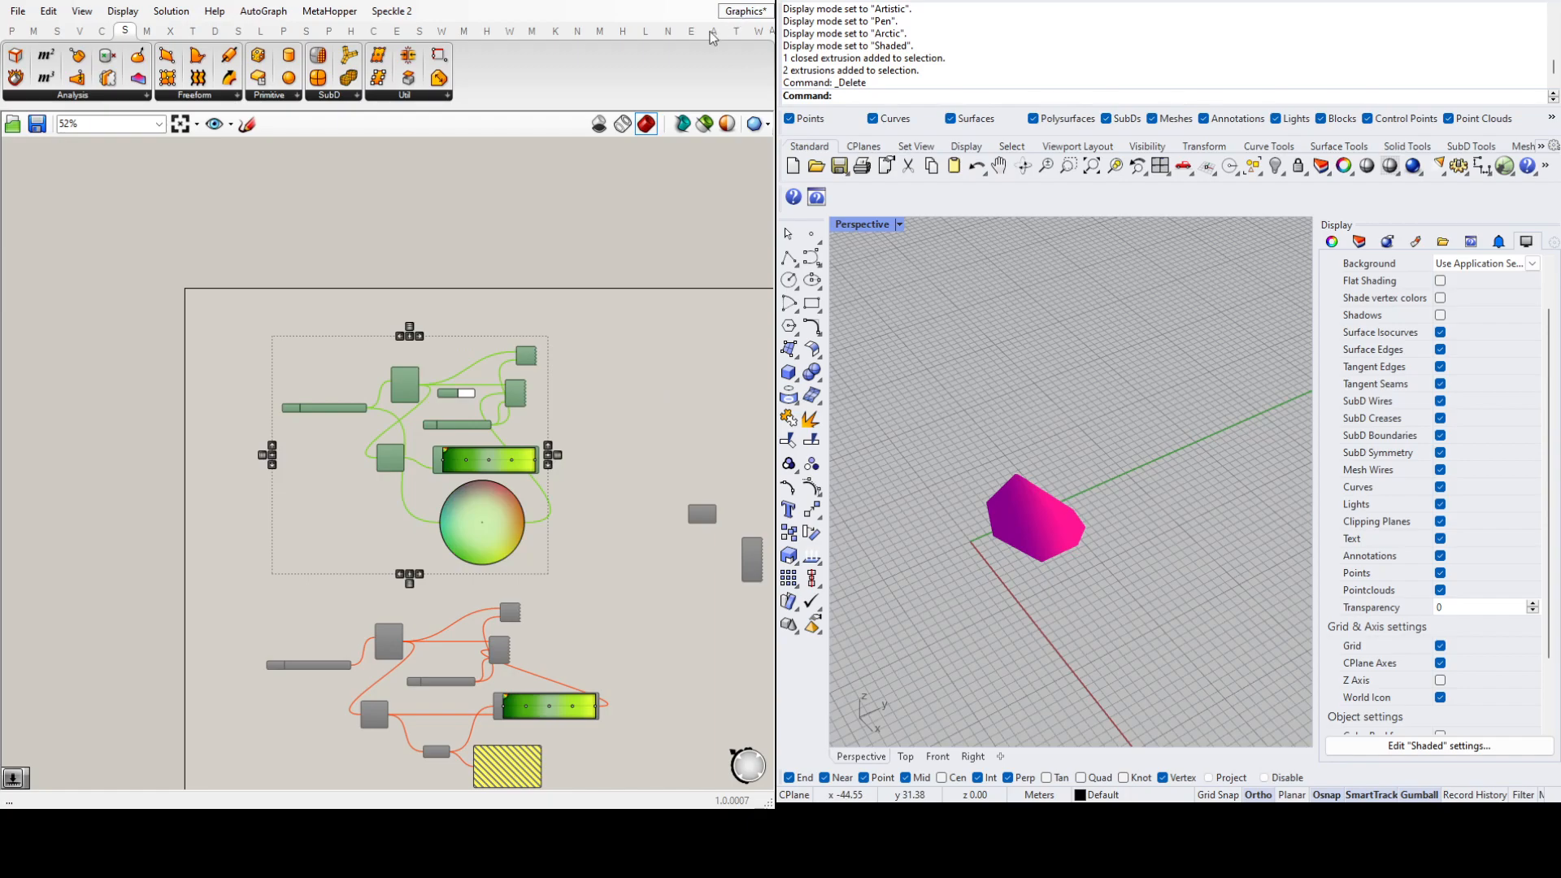
{"action": "left_click", "coordinate": [516, 186]}
{"action": "key", "text": "ctrl+n"}
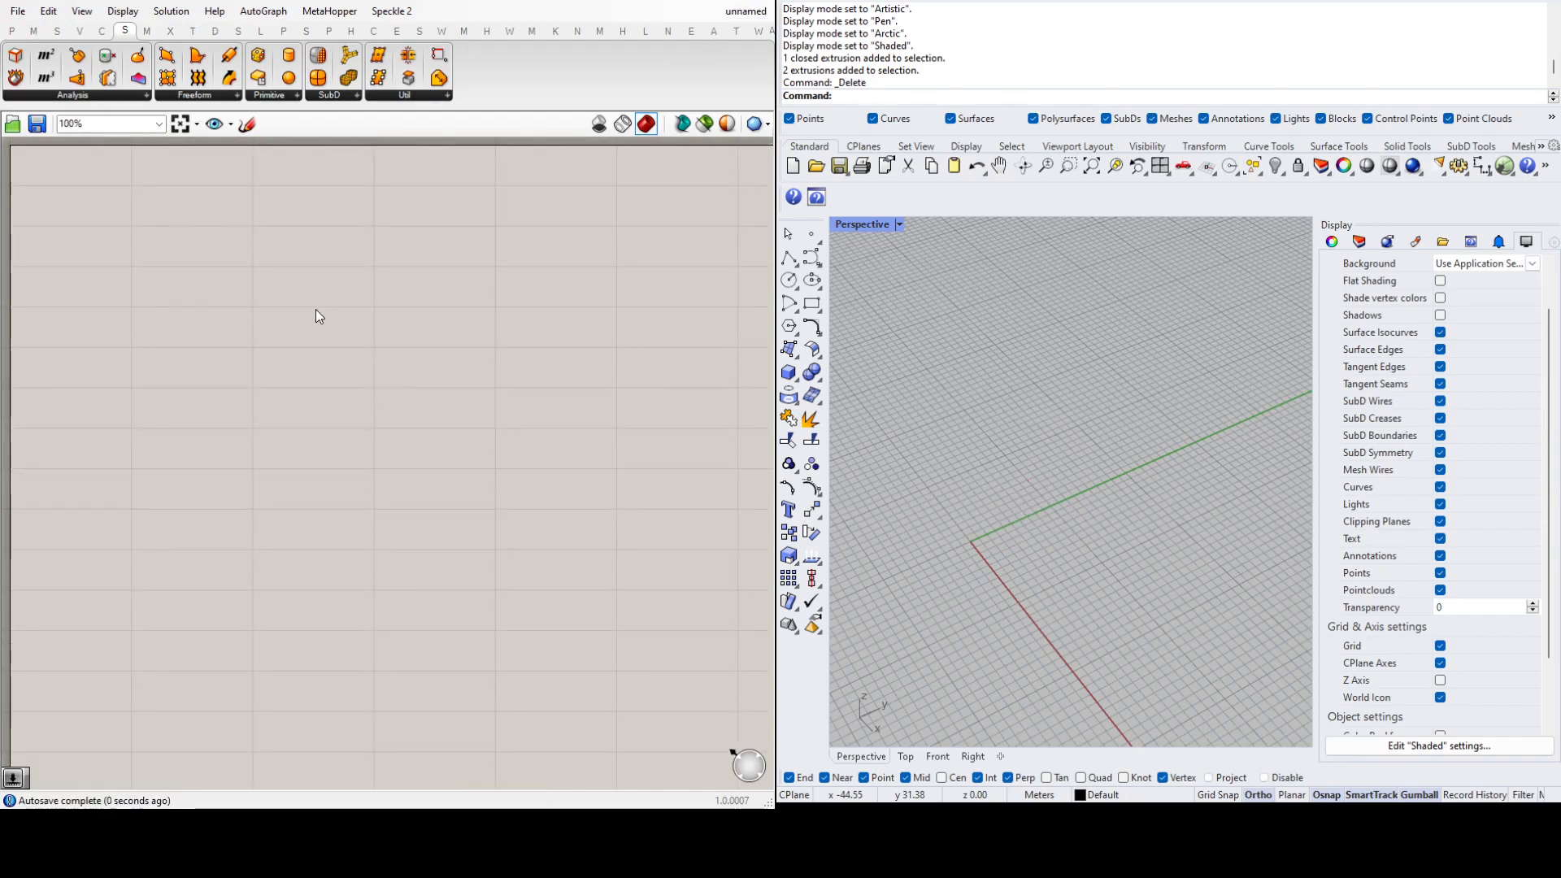
{"action": "key", "text": "ctrl+v"}
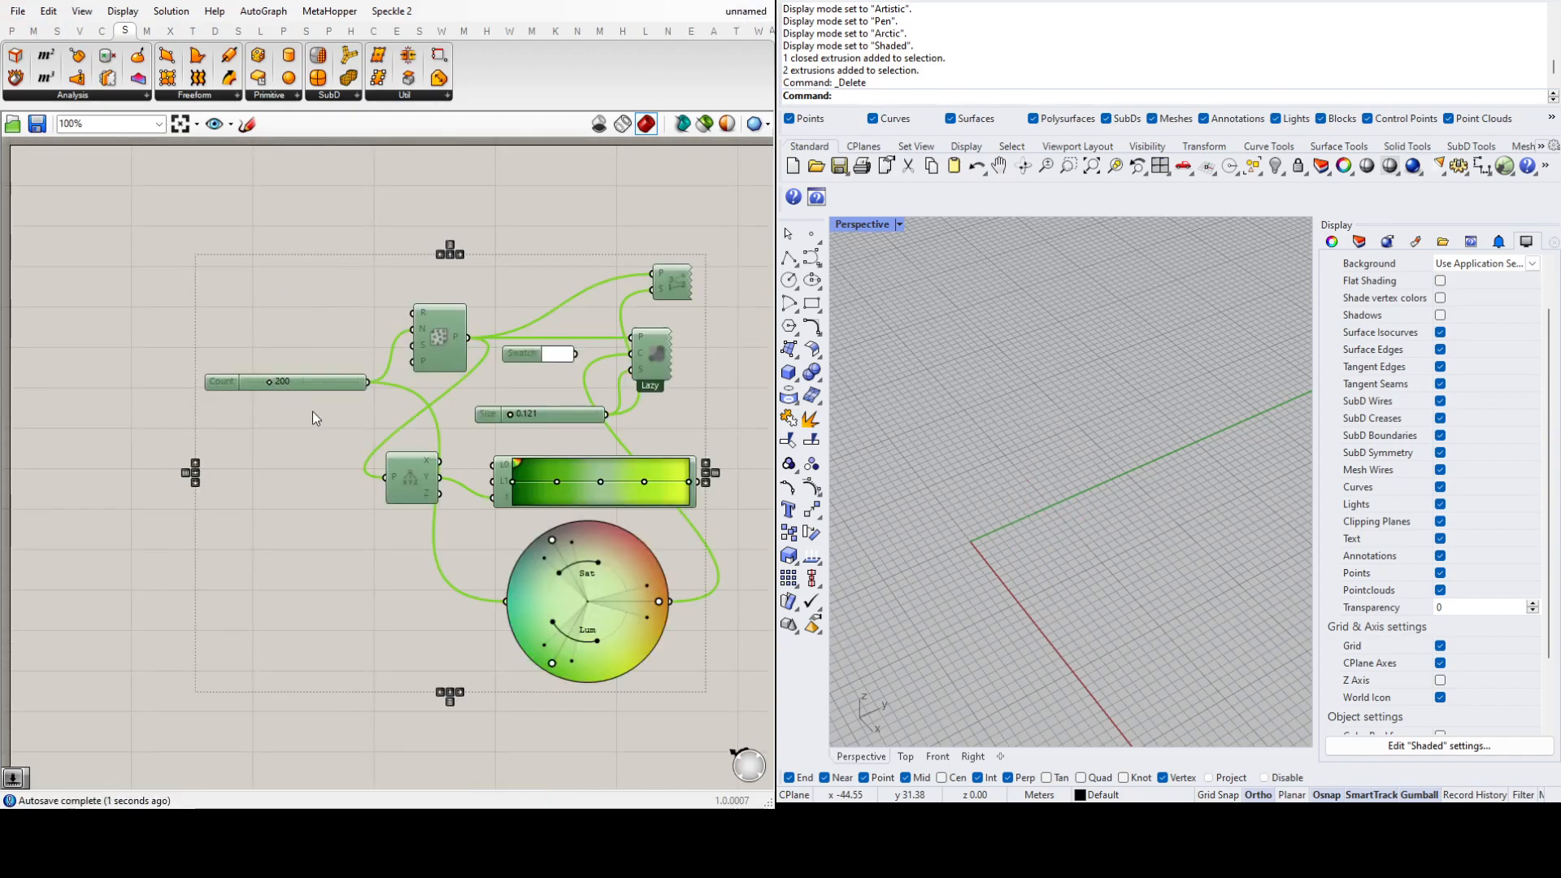
{"action": "left_click", "coordinate": [348, 293]}
Step: Enable all the pasted components and move the Count slider farther away from the Populate 3D component
{"action": "scroll", "coordinate": [416, 510], "scroll_direction": "down", "scroll_amount": 3}
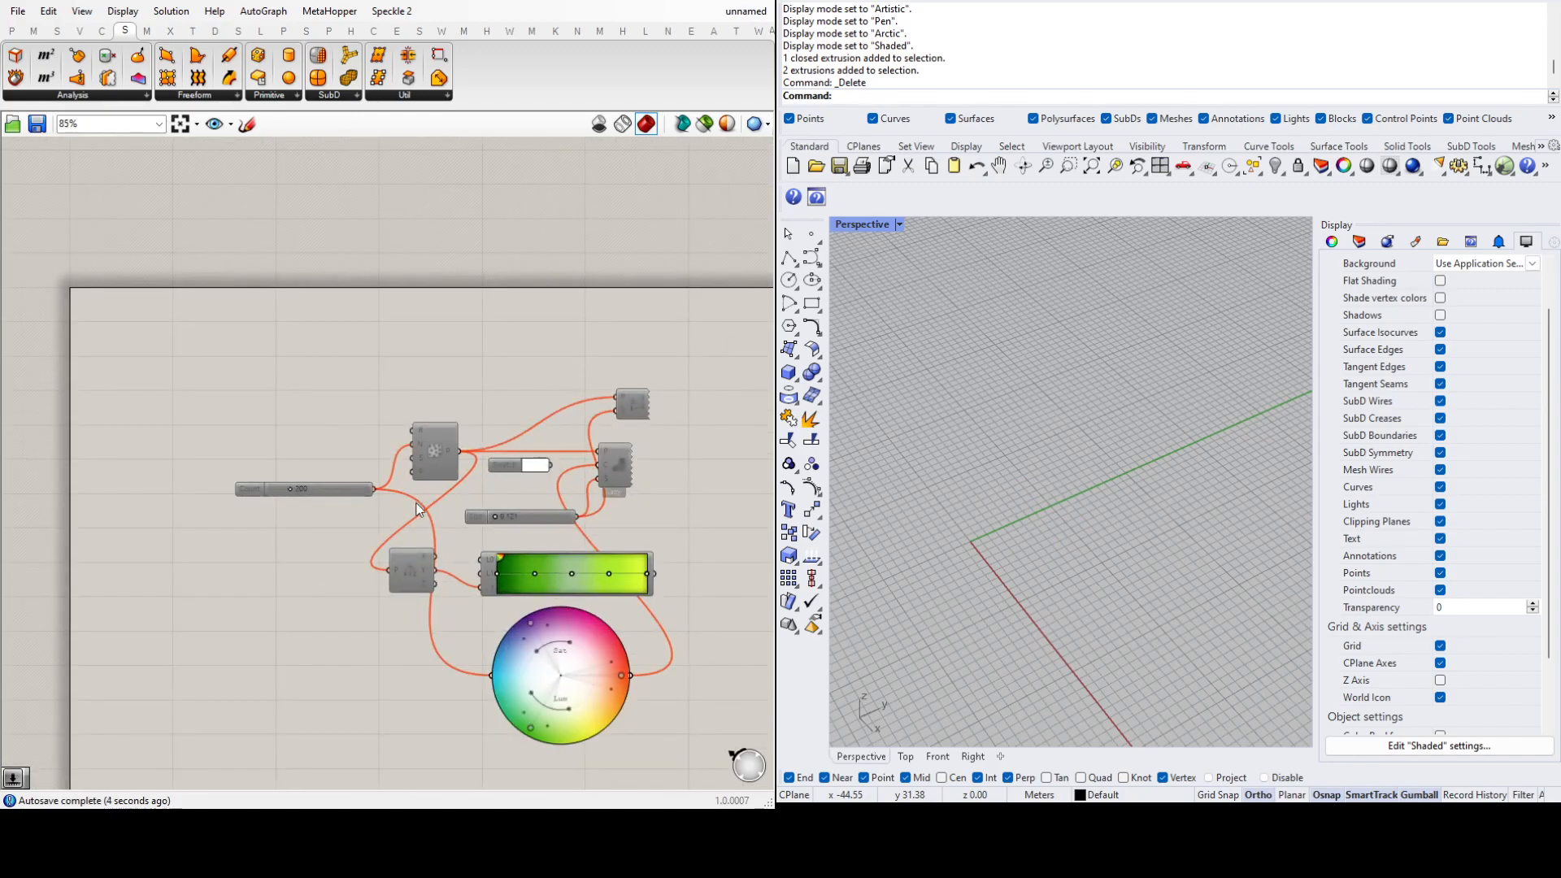
{"action": "scroll", "coordinate": [317, 446], "scroll_direction": "down", "scroll_amount": 2}
{"action": "scroll", "coordinate": [427, 573], "scroll_direction": "up", "scroll_amount": 2}
{"action": "left_click_drag", "start_coordinate": [662, 600], "coordinate": [270, 266]}
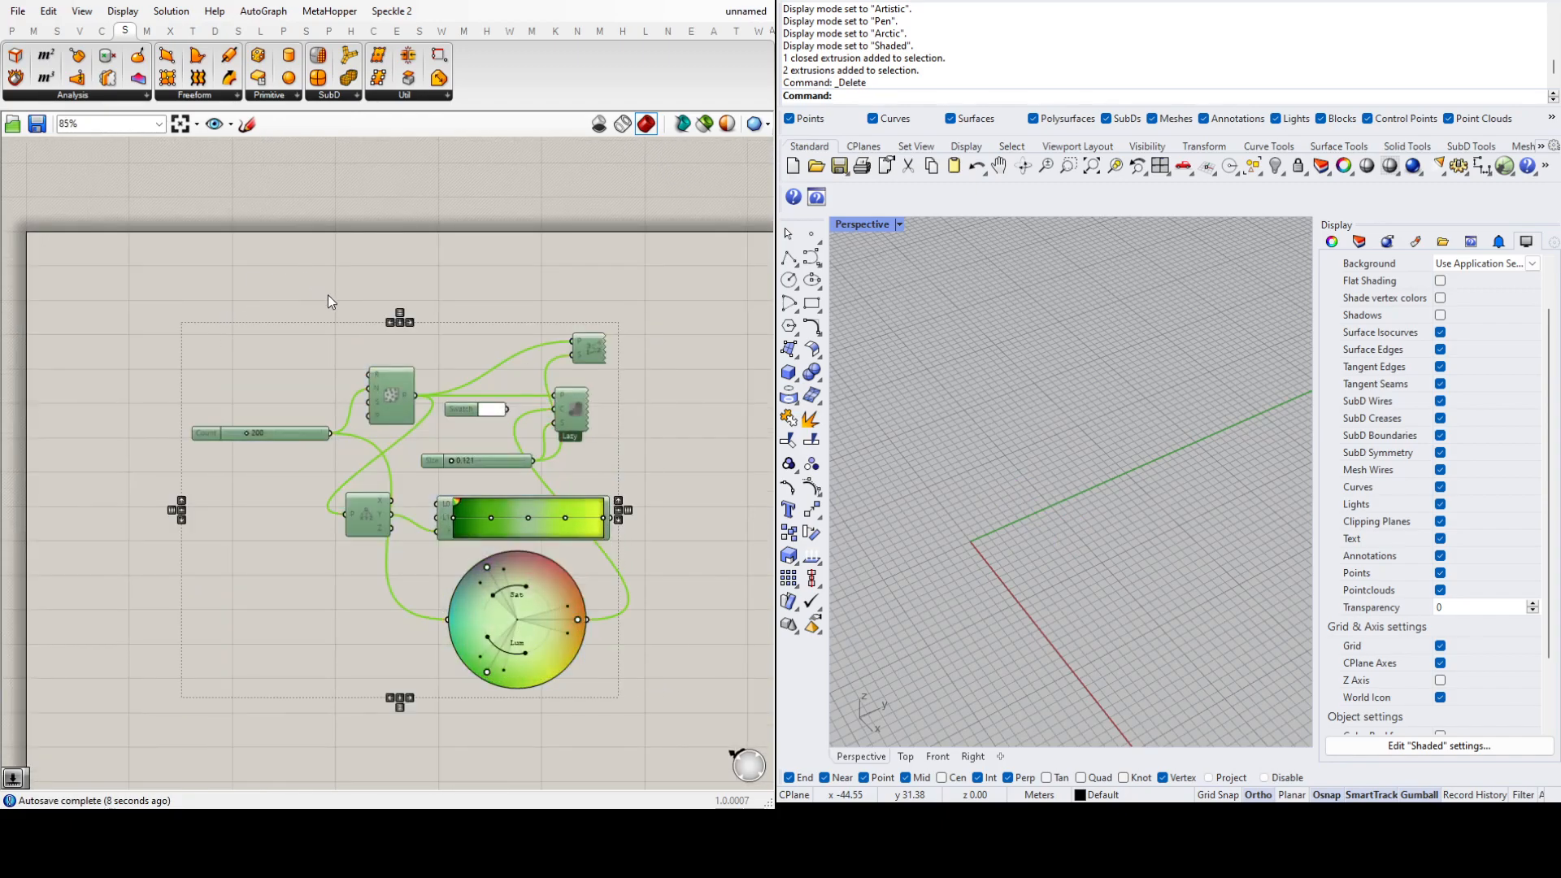
{"action": "left_click", "coordinate": [341, 381]}
{"action": "left_click_drag", "start_coordinate": [305, 435], "coordinate": [218, 423]}
{"action": "left_click", "coordinate": [285, 369]}
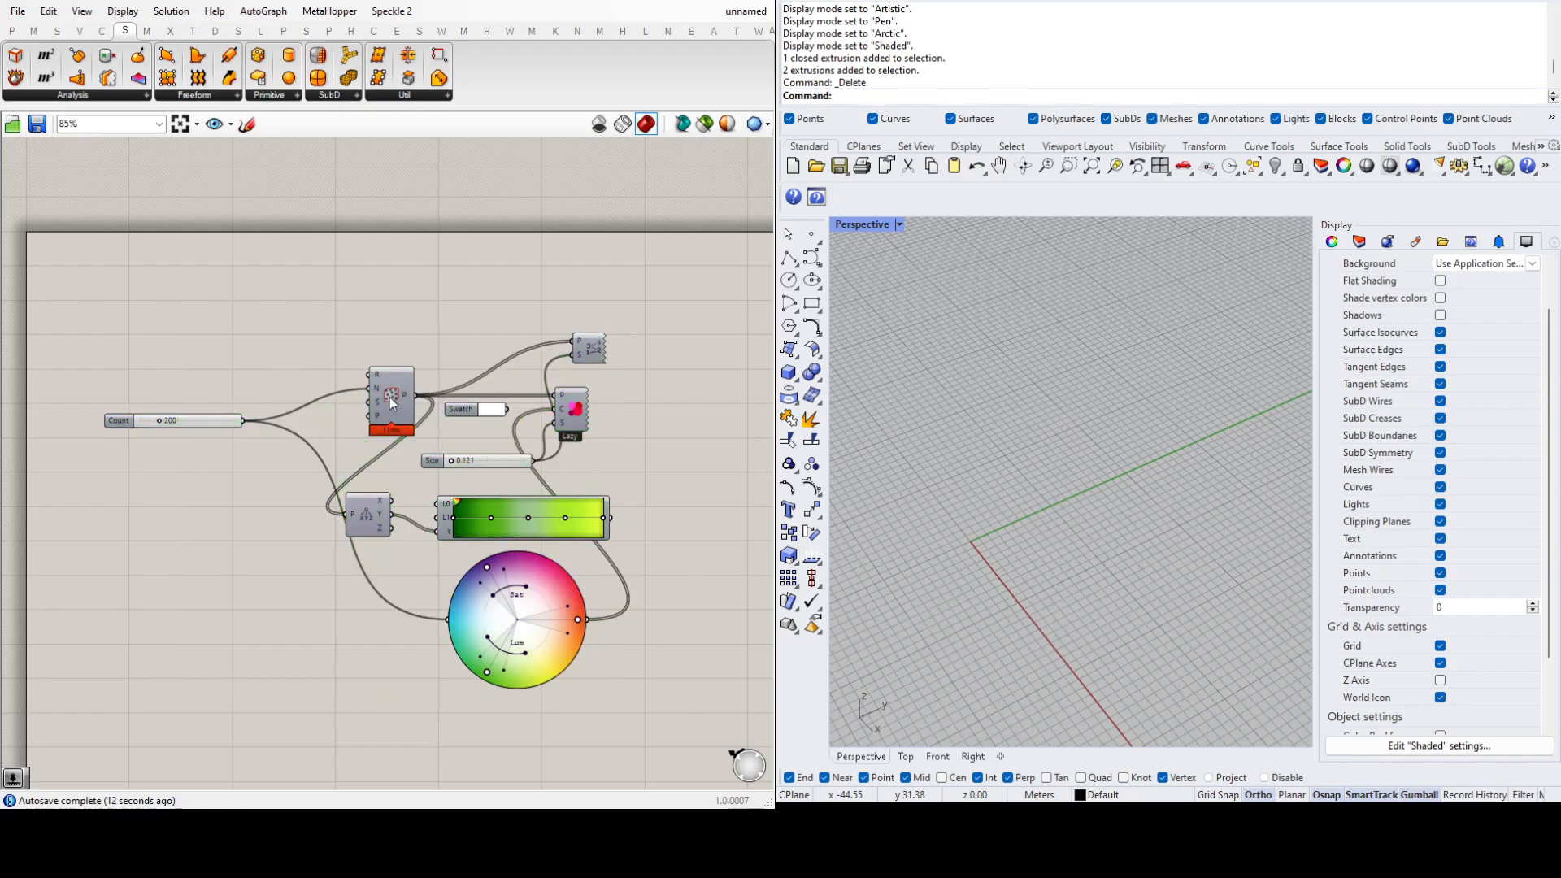
Step: Add the component that displays name labels and park it above the definition
{"action": "scroll", "coordinate": [391, 402], "scroll_direction": "down", "scroll_amount": 4}
{"action": "scroll", "coordinate": [412, 432], "scroll_direction": "up", "scroll_amount": 2}
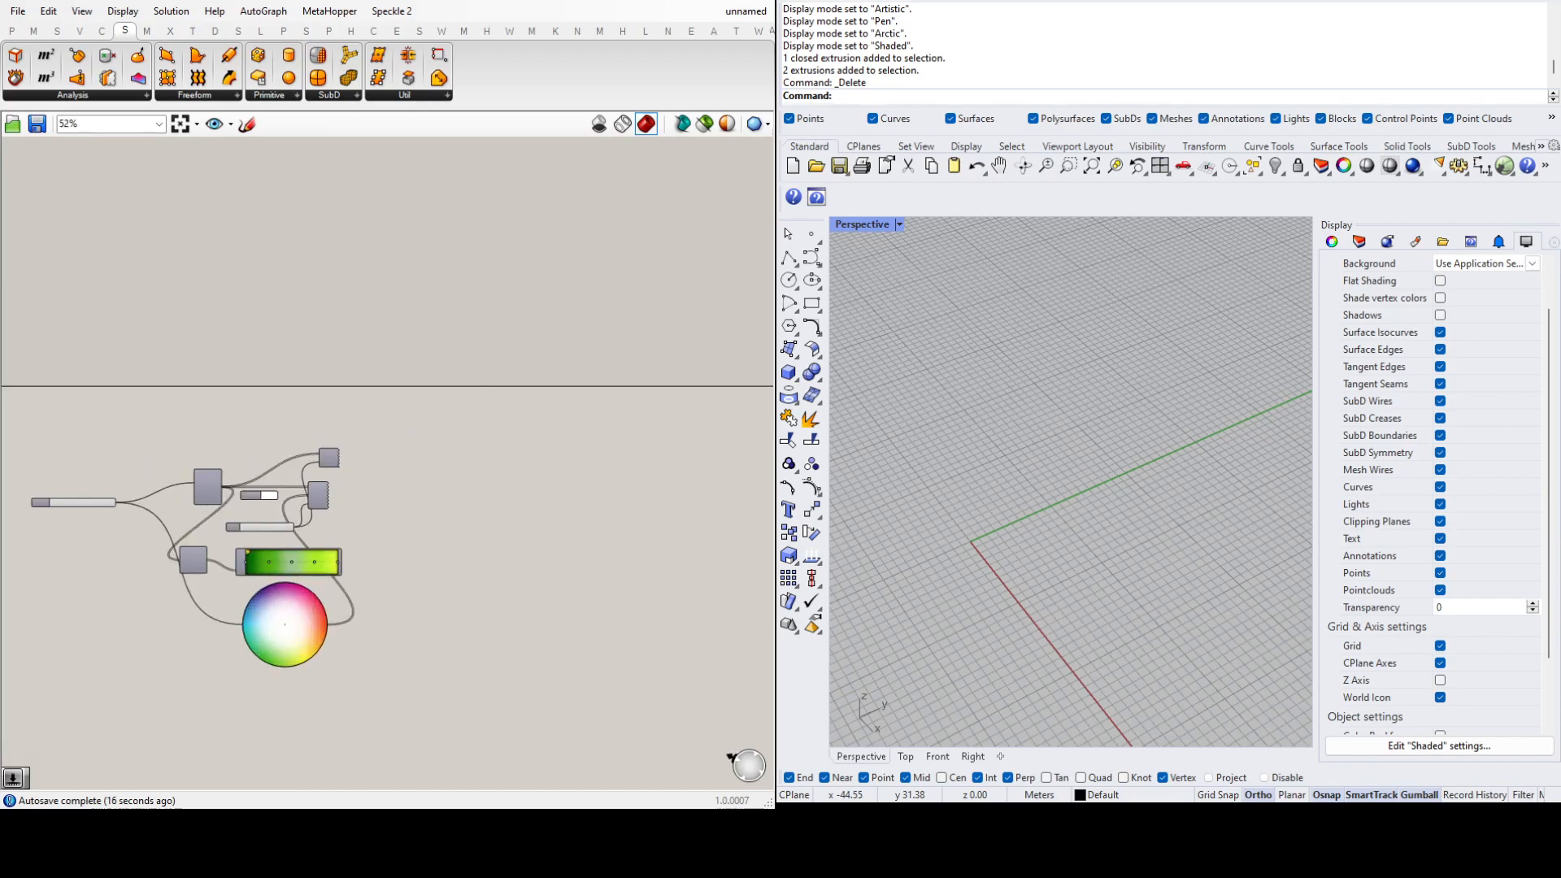
{"action": "scroll", "coordinate": [502, 382], "scroll_direction": "up", "scroll_amount": 3}
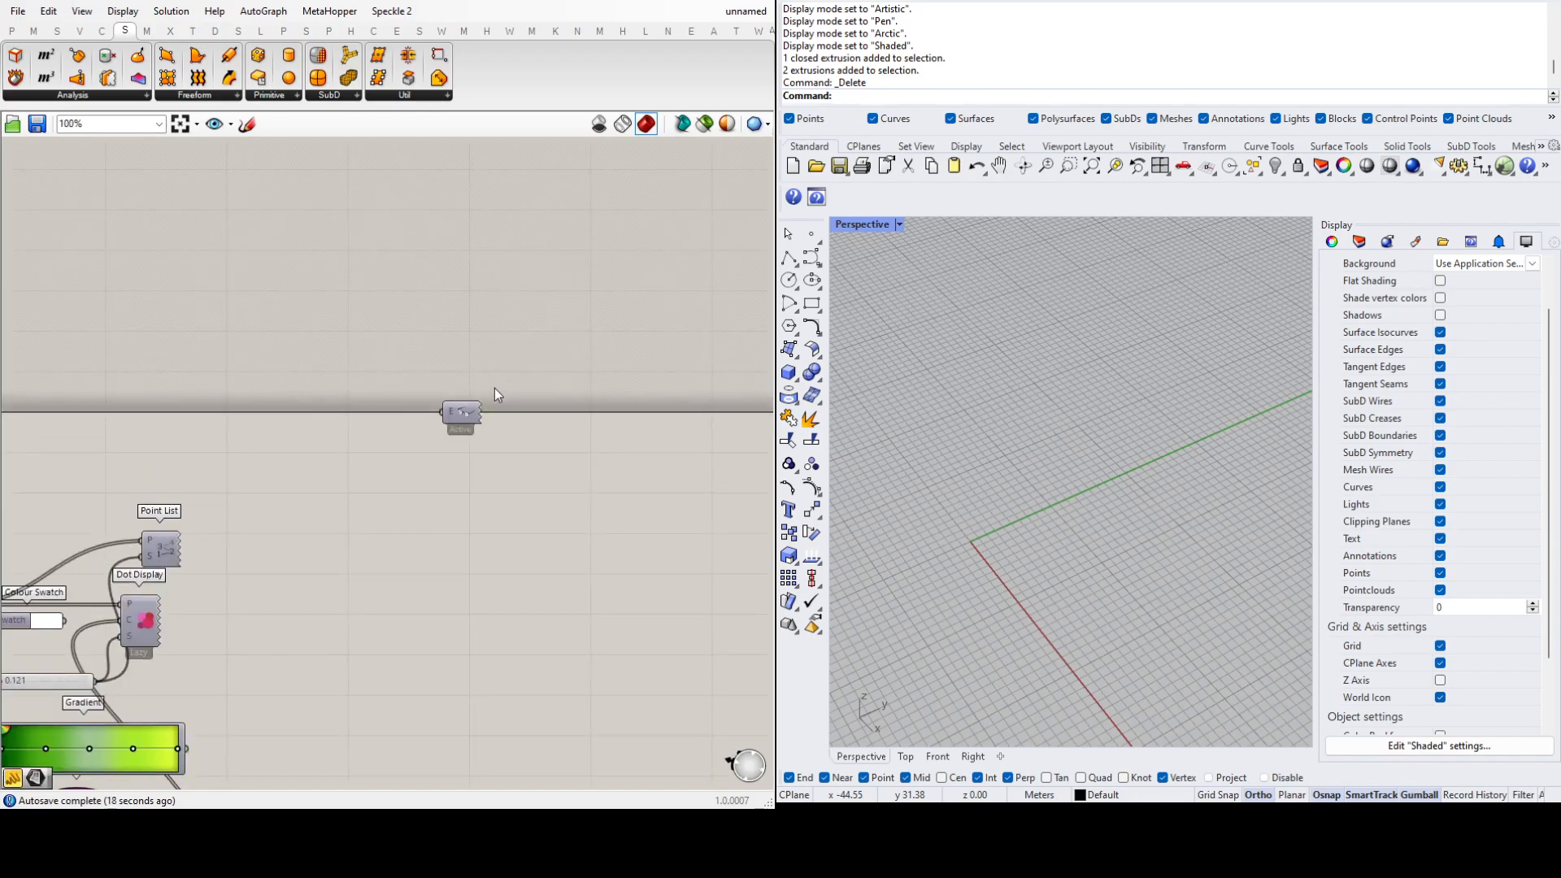
{"action": "left_click_drag", "start_coordinate": [458, 416], "coordinate": [265, 260]}
{"action": "scroll", "coordinate": [230, 411], "scroll_direction": "down", "scroll_amount": 3}
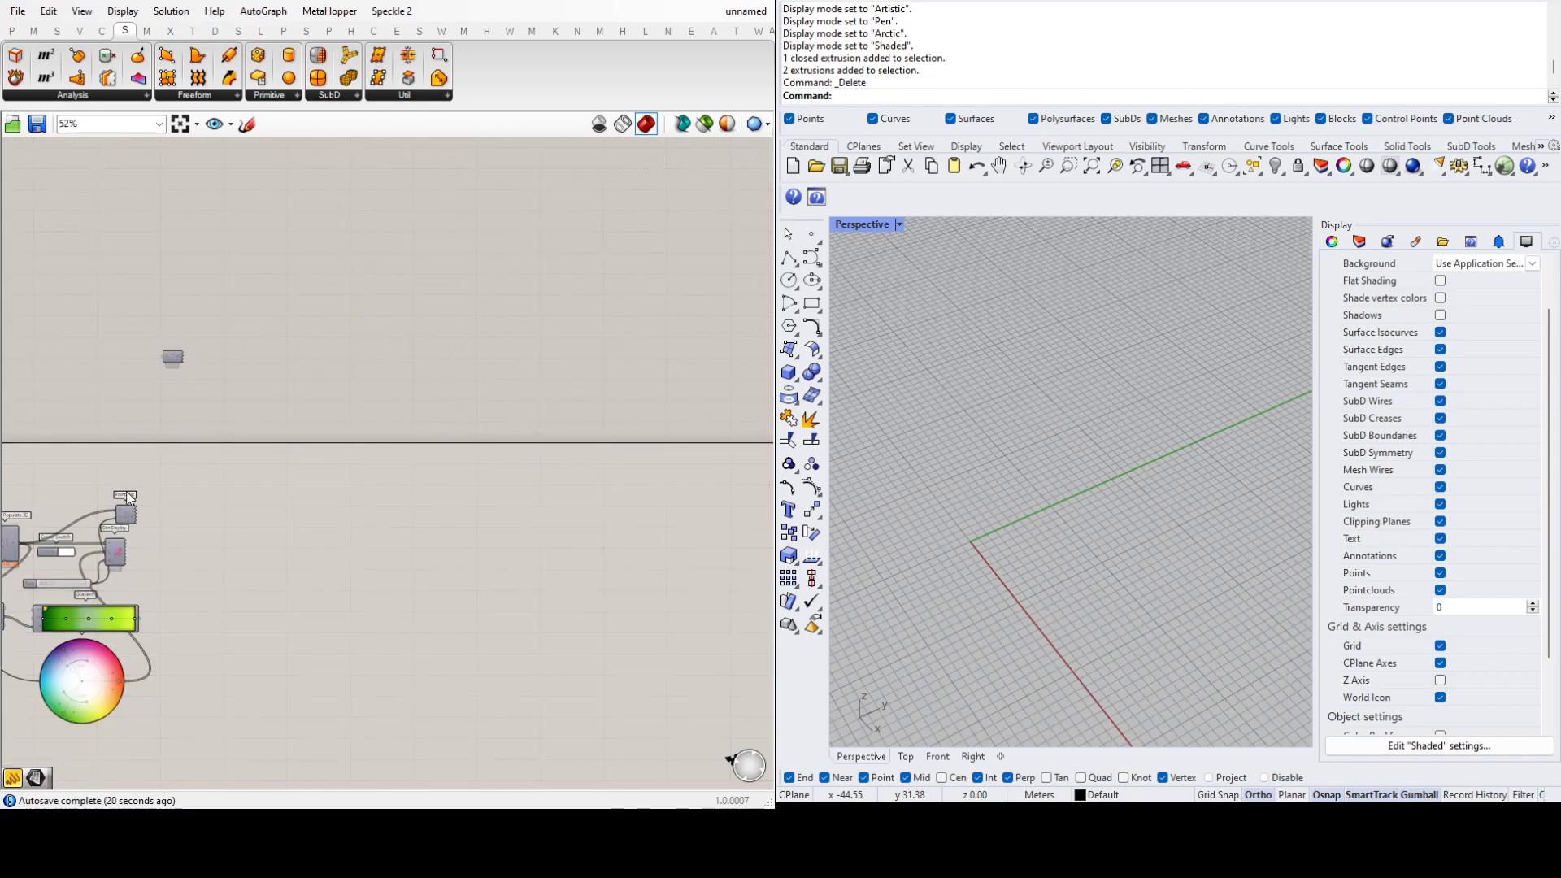
{"action": "scroll", "coordinate": [389, 579], "scroll_direction": "down", "scroll_amount": 1}
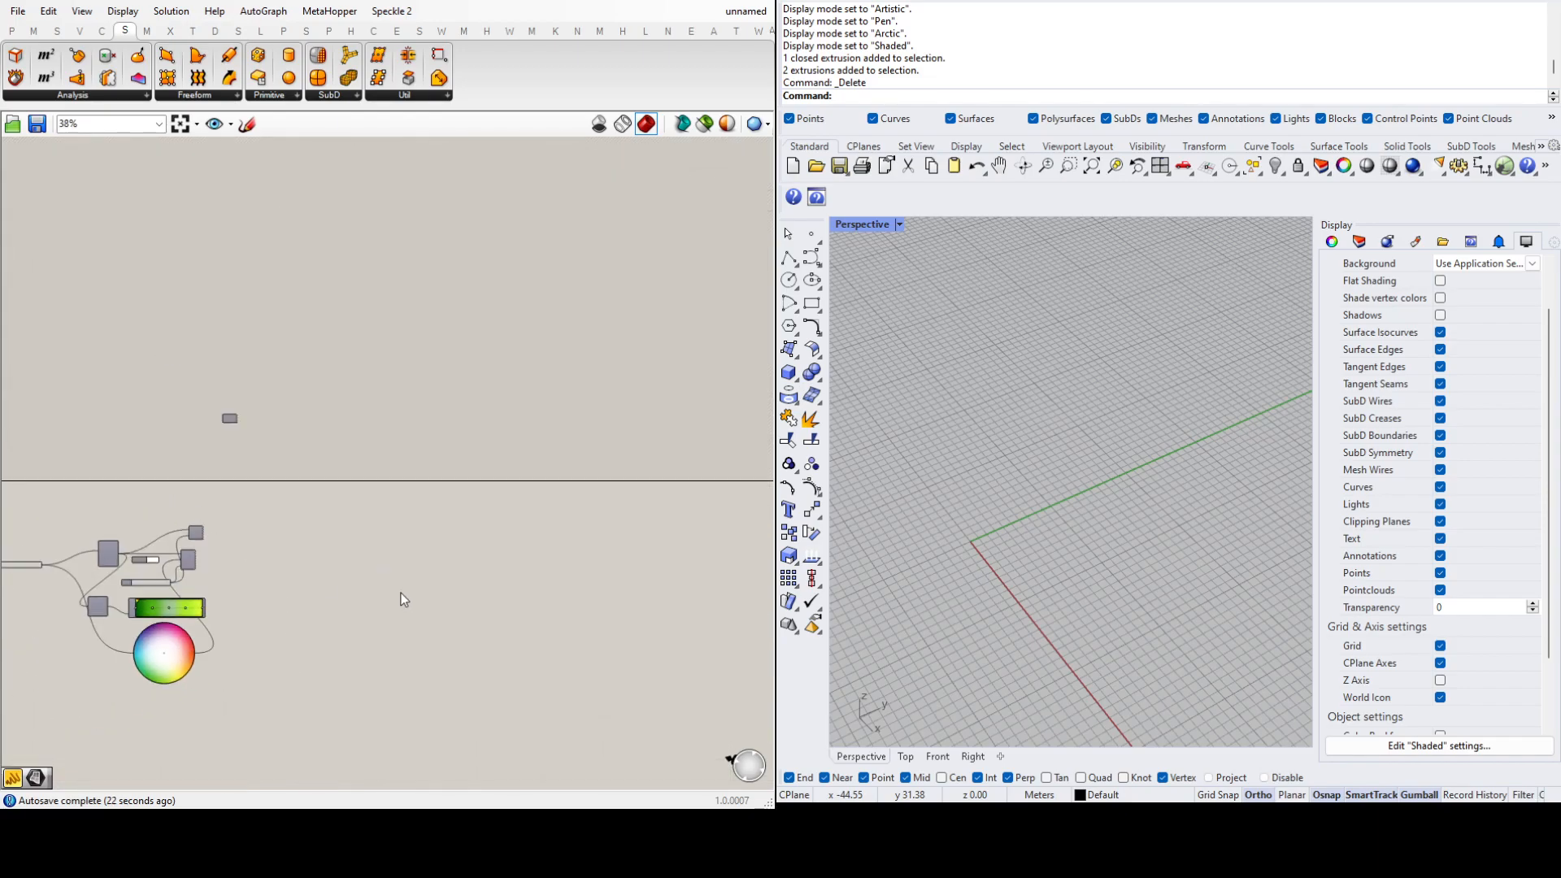
{"action": "scroll", "coordinate": [436, 603], "scroll_direction": "up", "scroll_amount": 1}
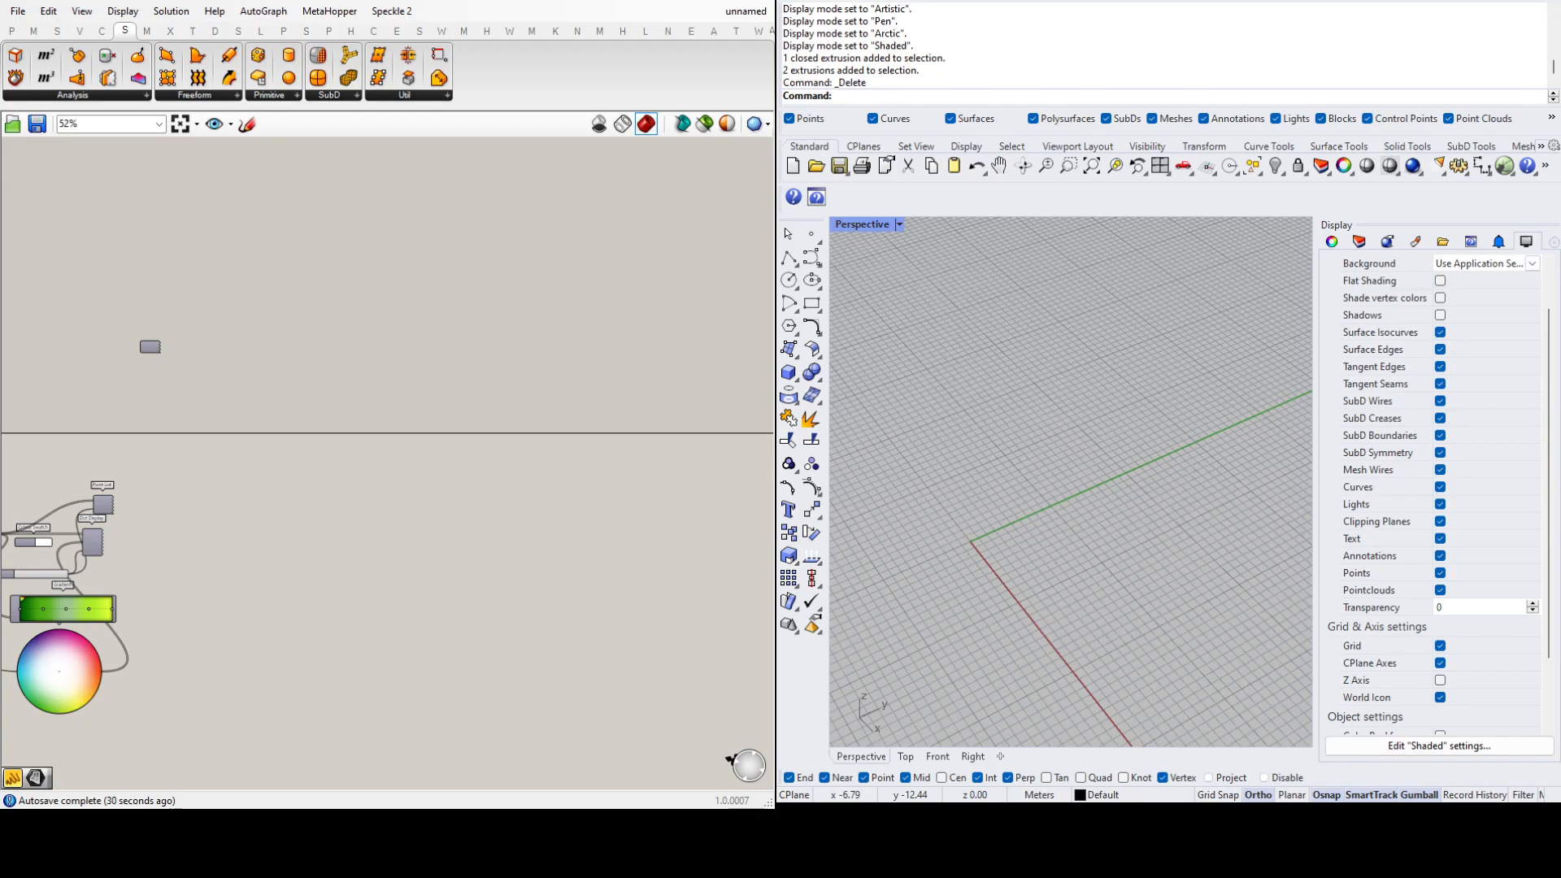
Step: Add a Populate 3D component and show full names for component inputs and outputs
{"action": "left_click", "coordinate": [413, 499]}
{"action": "scroll", "coordinate": [411, 526], "scroll_direction": "up", "scroll_amount": 5}
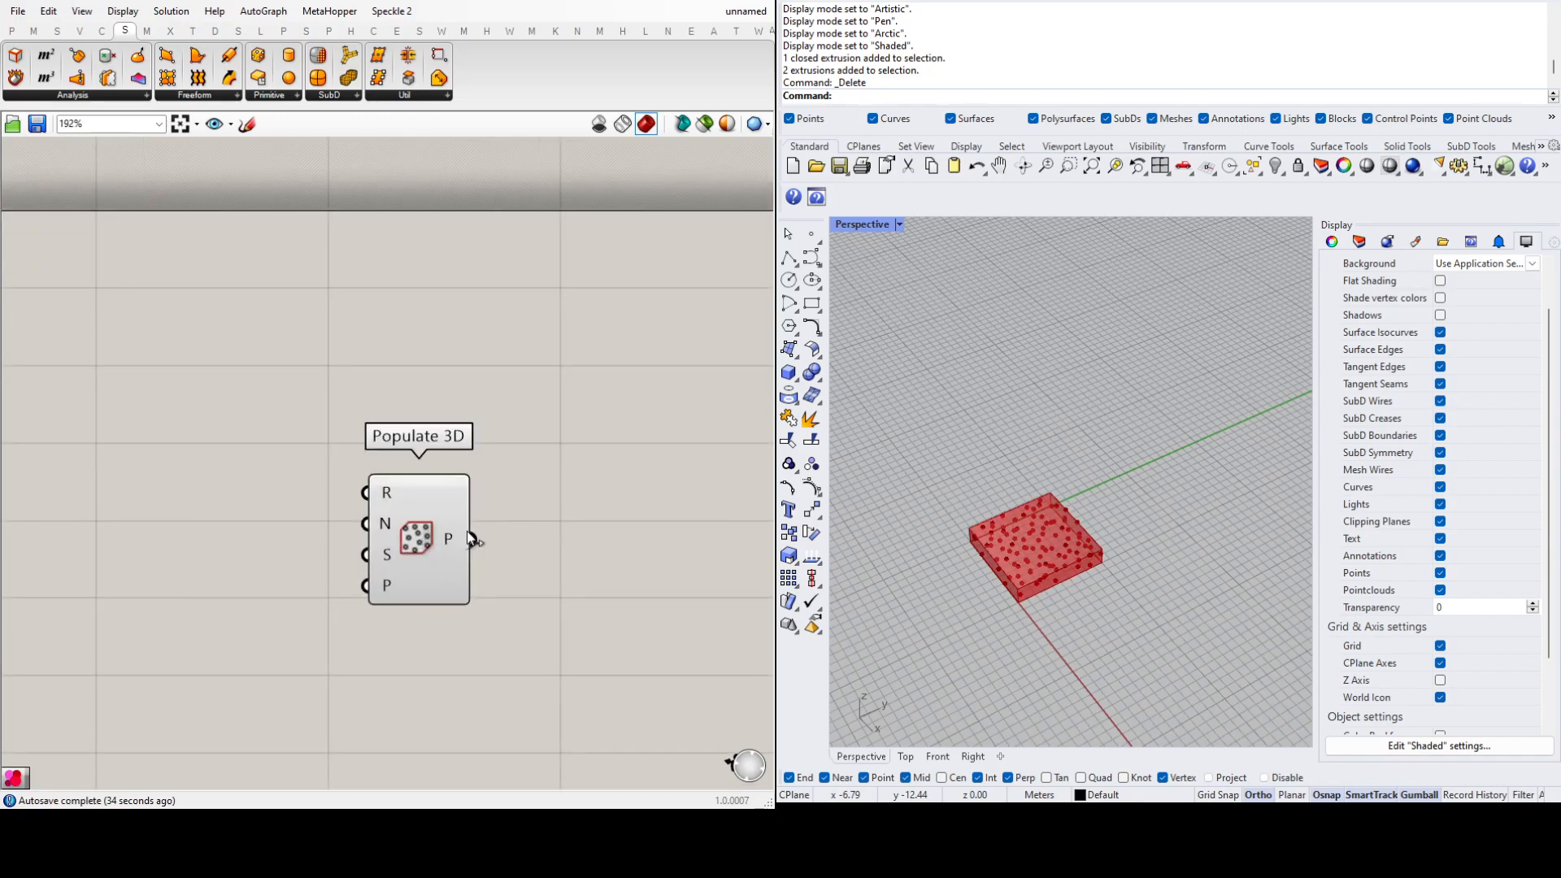
{"action": "scroll", "coordinate": [1051, 621], "scroll_direction": "up", "scroll_amount": 3}
{"action": "right_click_drag", "start_coordinate": [1051, 621], "coordinate": [1086, 580]}
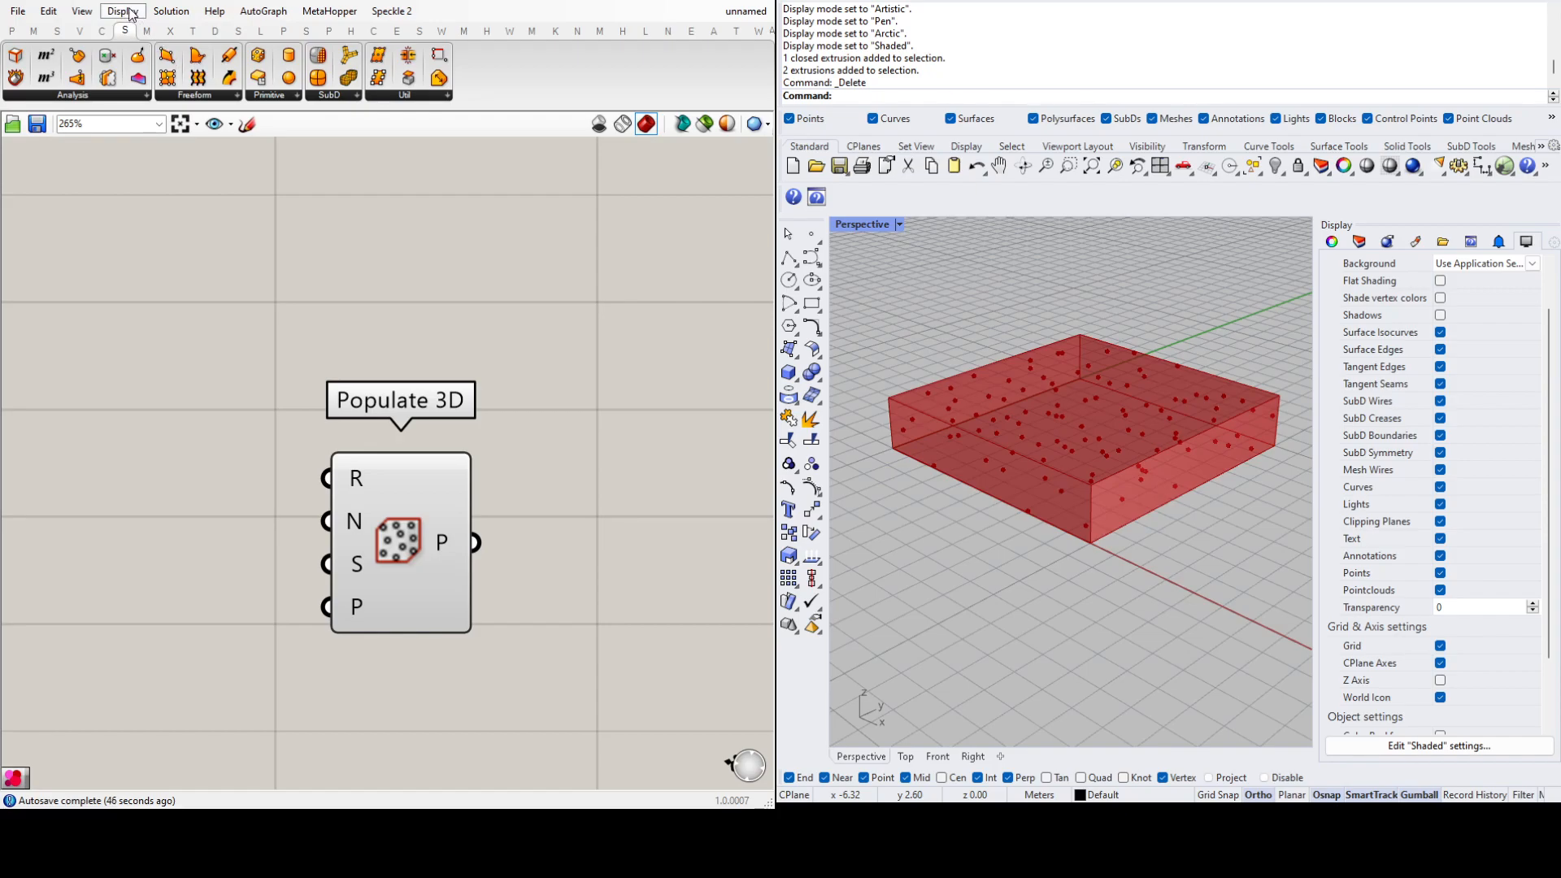
{"action": "left_click", "coordinate": [202, 70]}
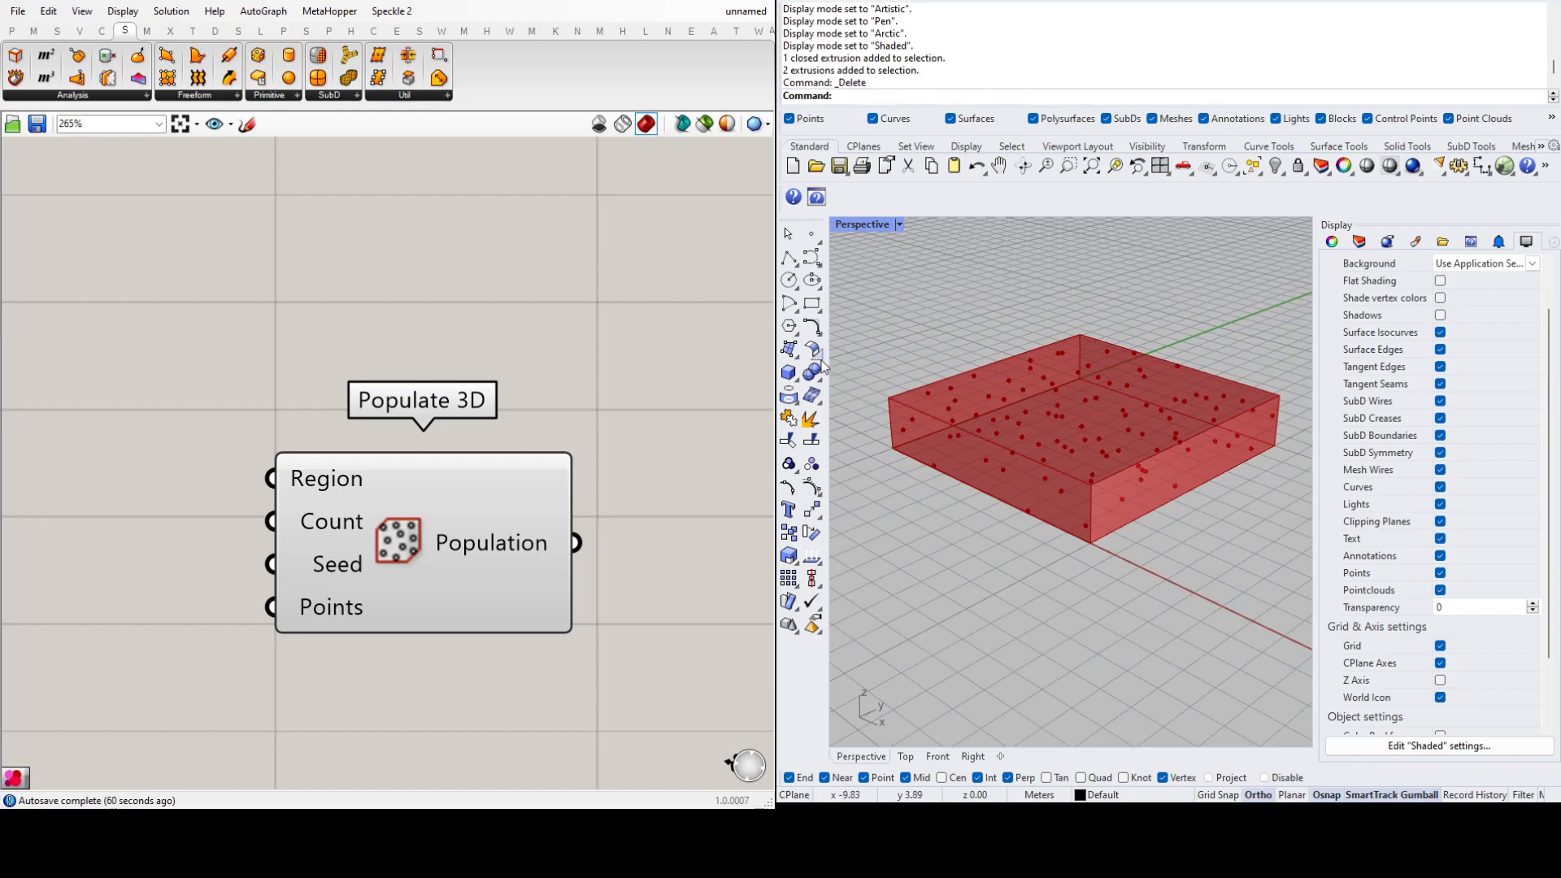
Step: Draw a box in the Perspective viewport inside the default populated region, taller than that region
{"action": "left_click", "coordinate": [790, 374]}
{"action": "left_click", "coordinate": [1030, 427]}
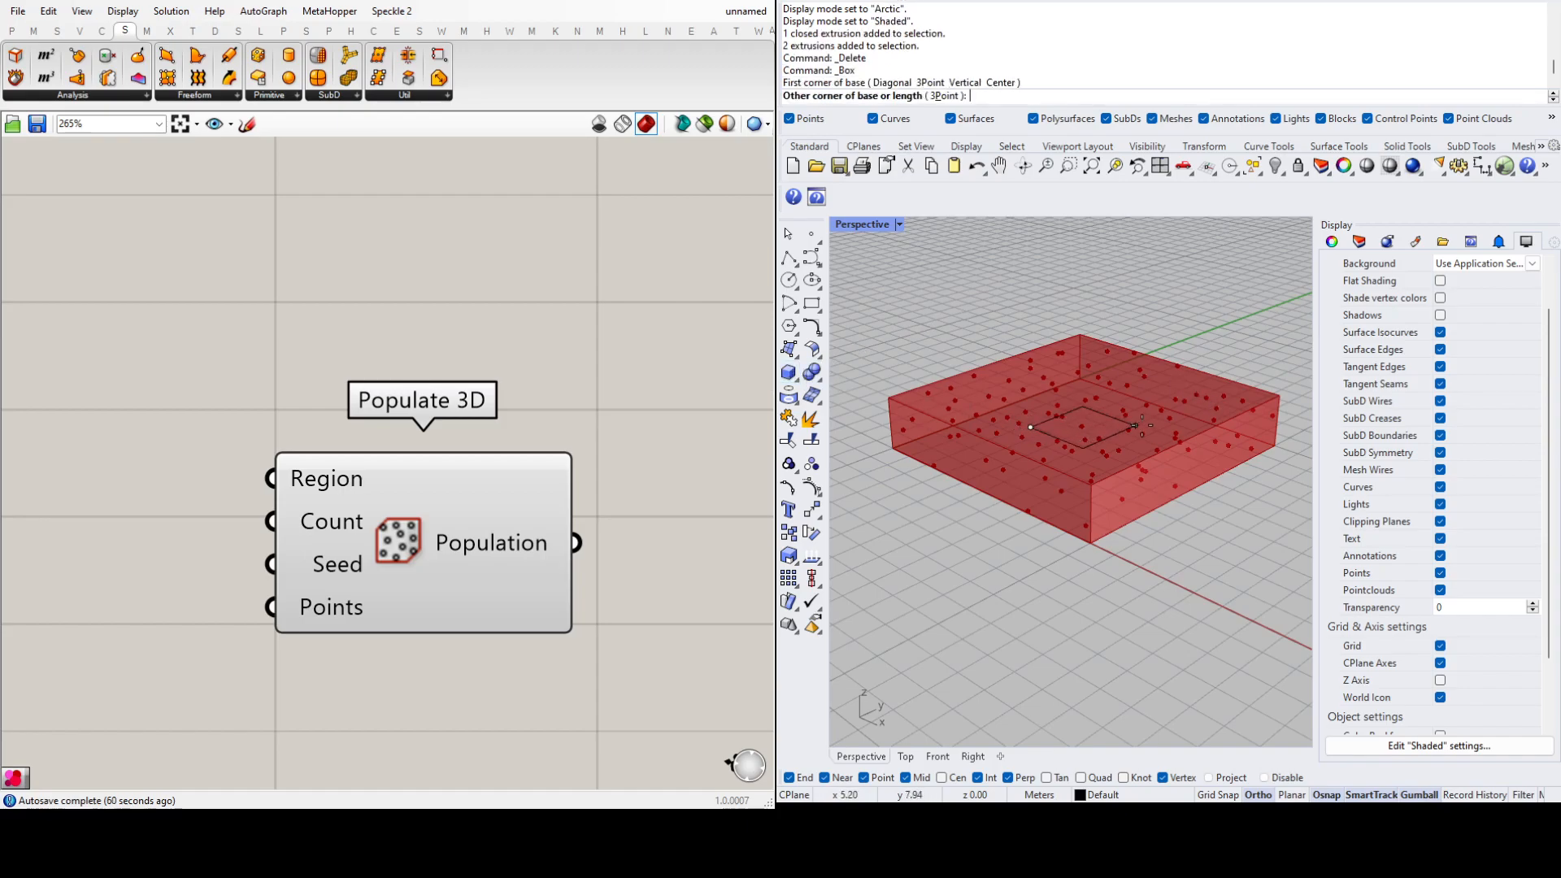
{"action": "left_click", "coordinate": [1146, 414]}
{"action": "left_click", "coordinate": [1168, 330]}
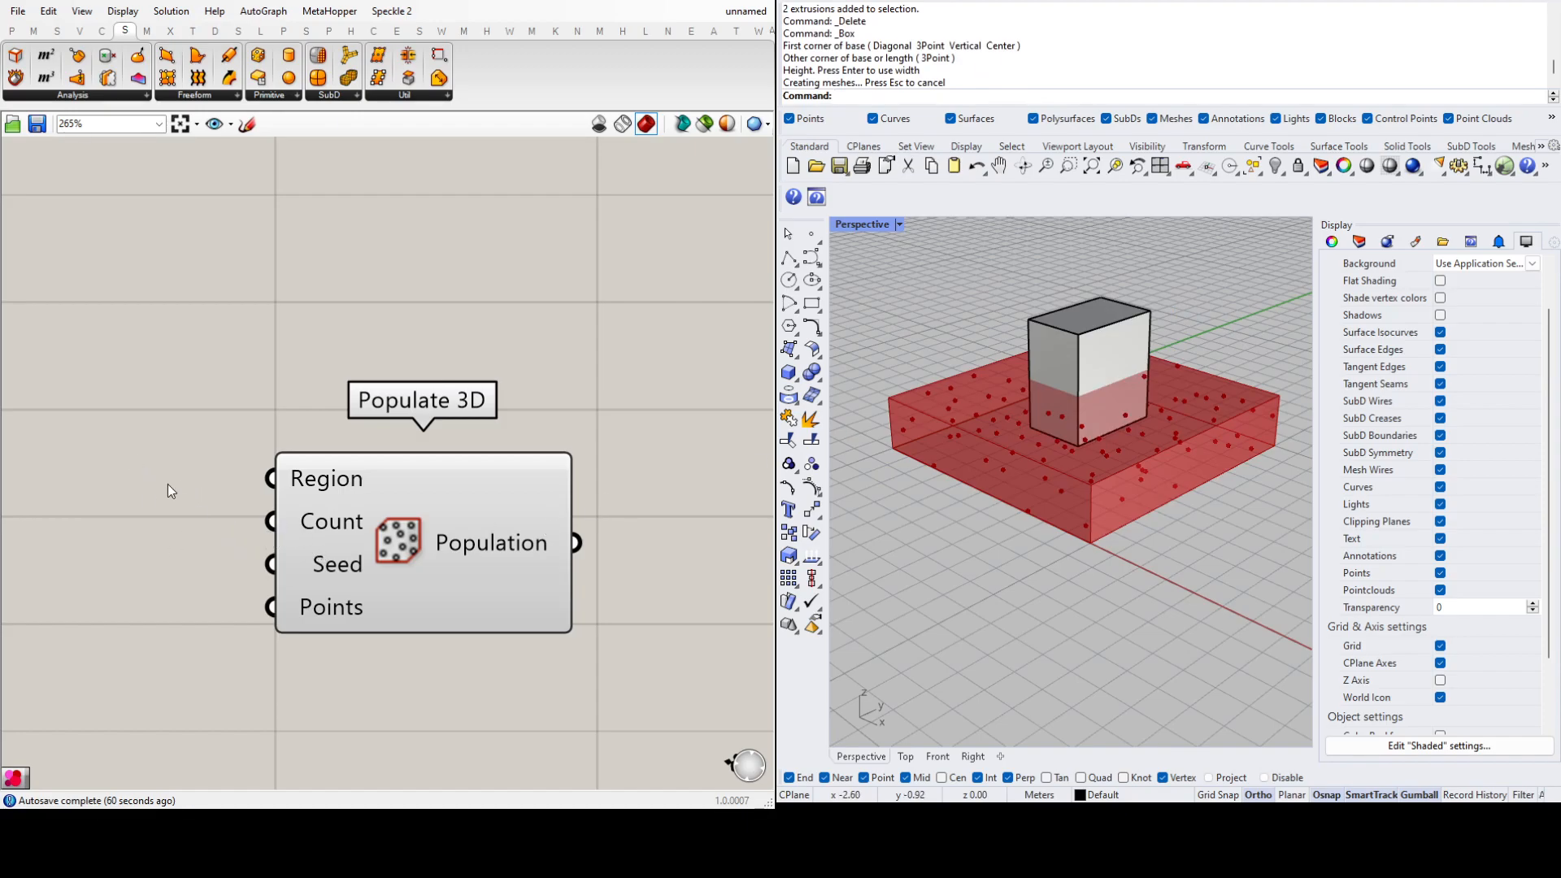
Step: Add a Geometry parameter referencing the new box and connect it to the Region input of Populate 3D
{"action": "left_click", "coordinate": [134, 455]}
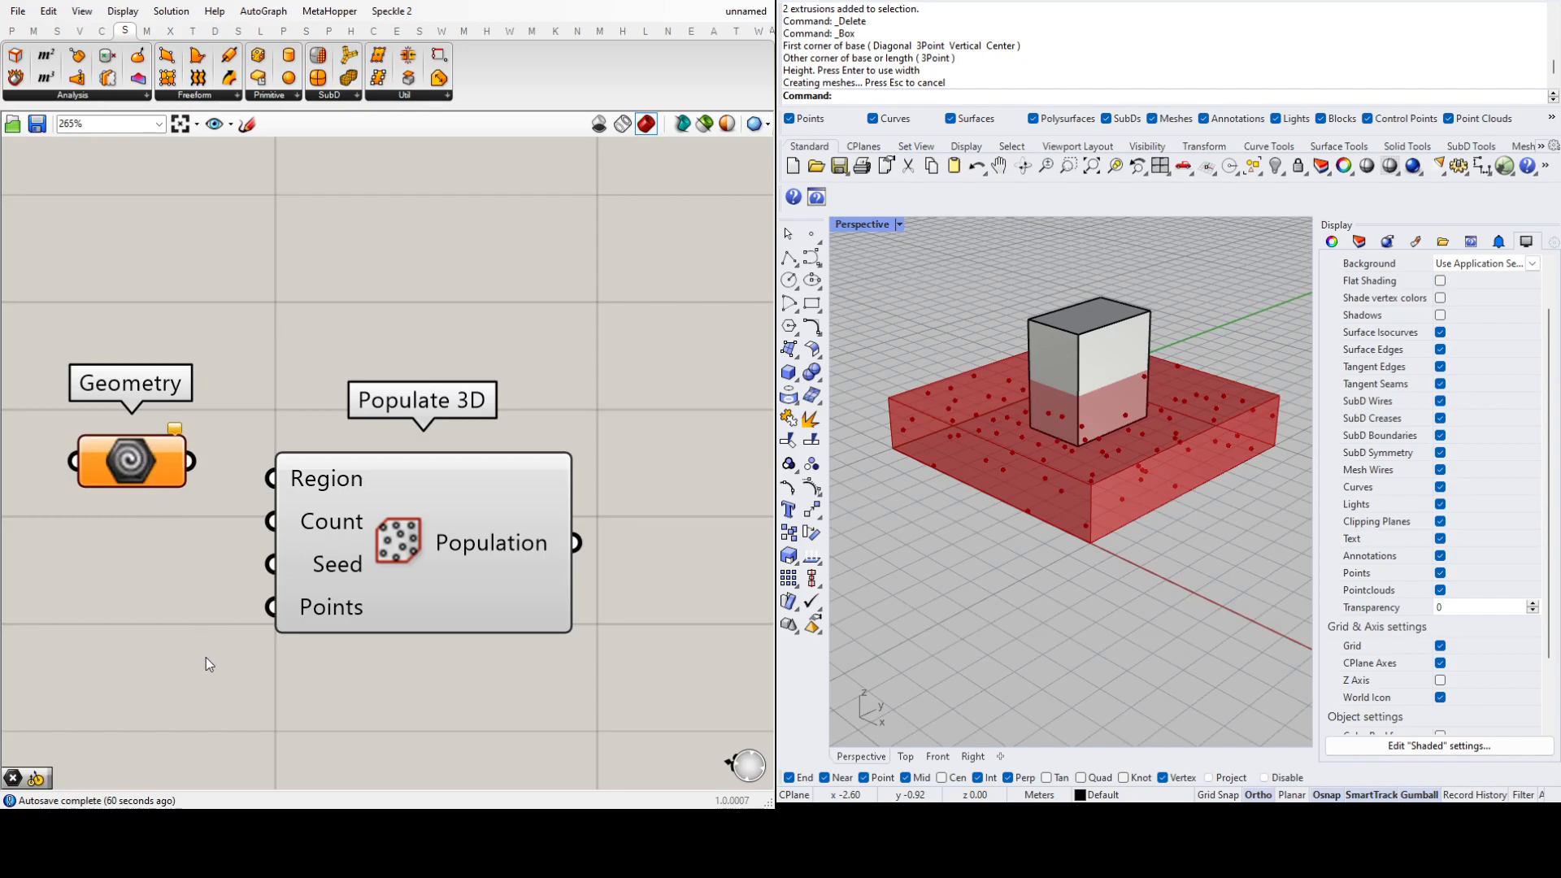
{"action": "left_click", "coordinate": [1066, 355]}
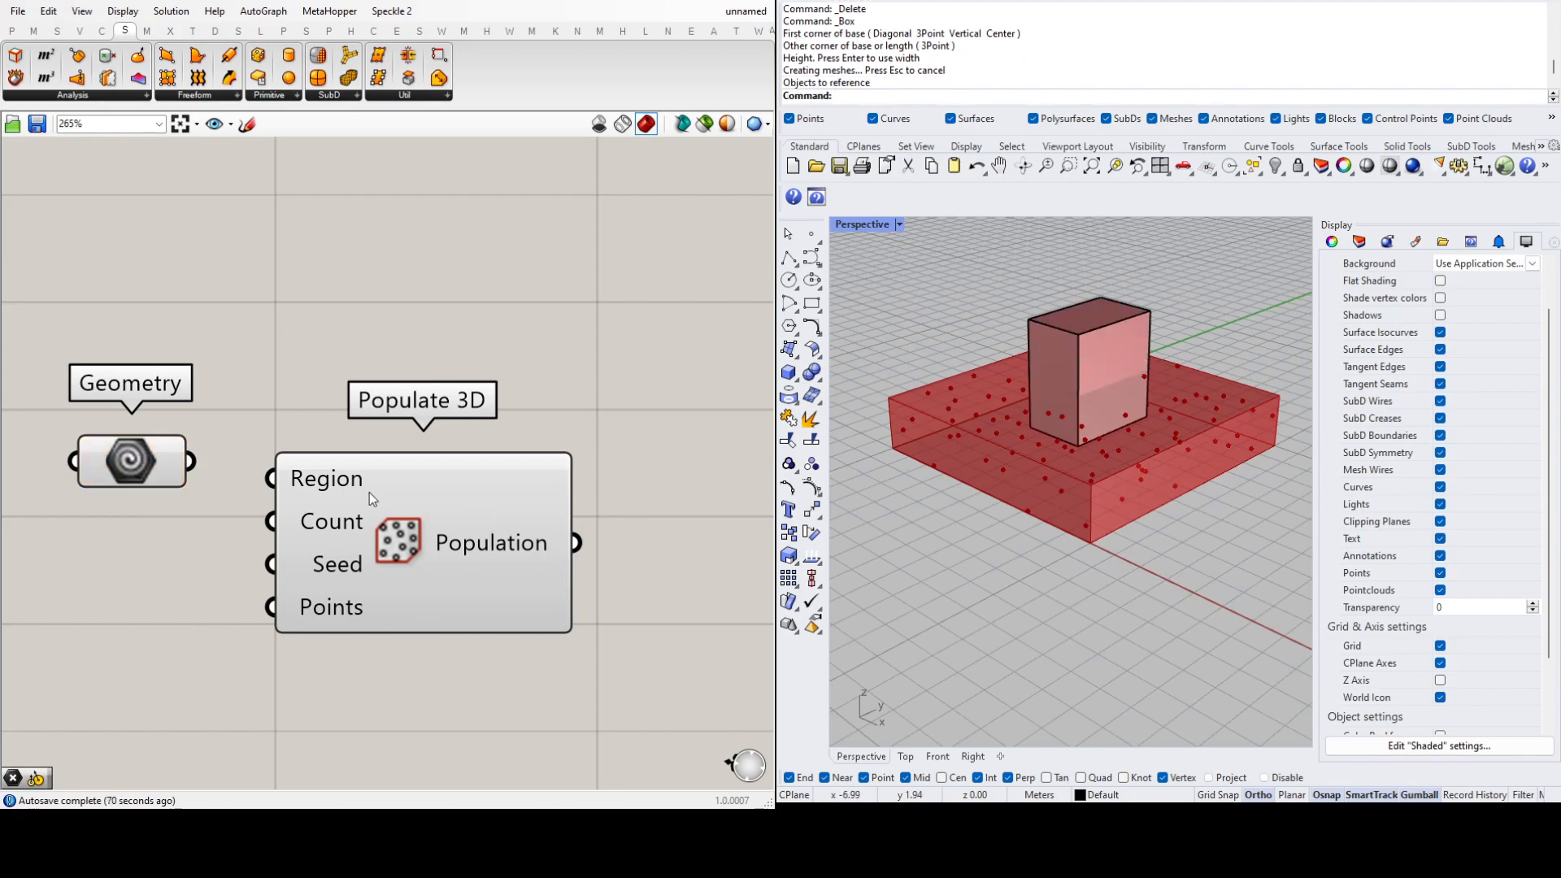
{"action": "left_click_drag", "start_coordinate": [190, 462], "coordinate": [271, 478]}
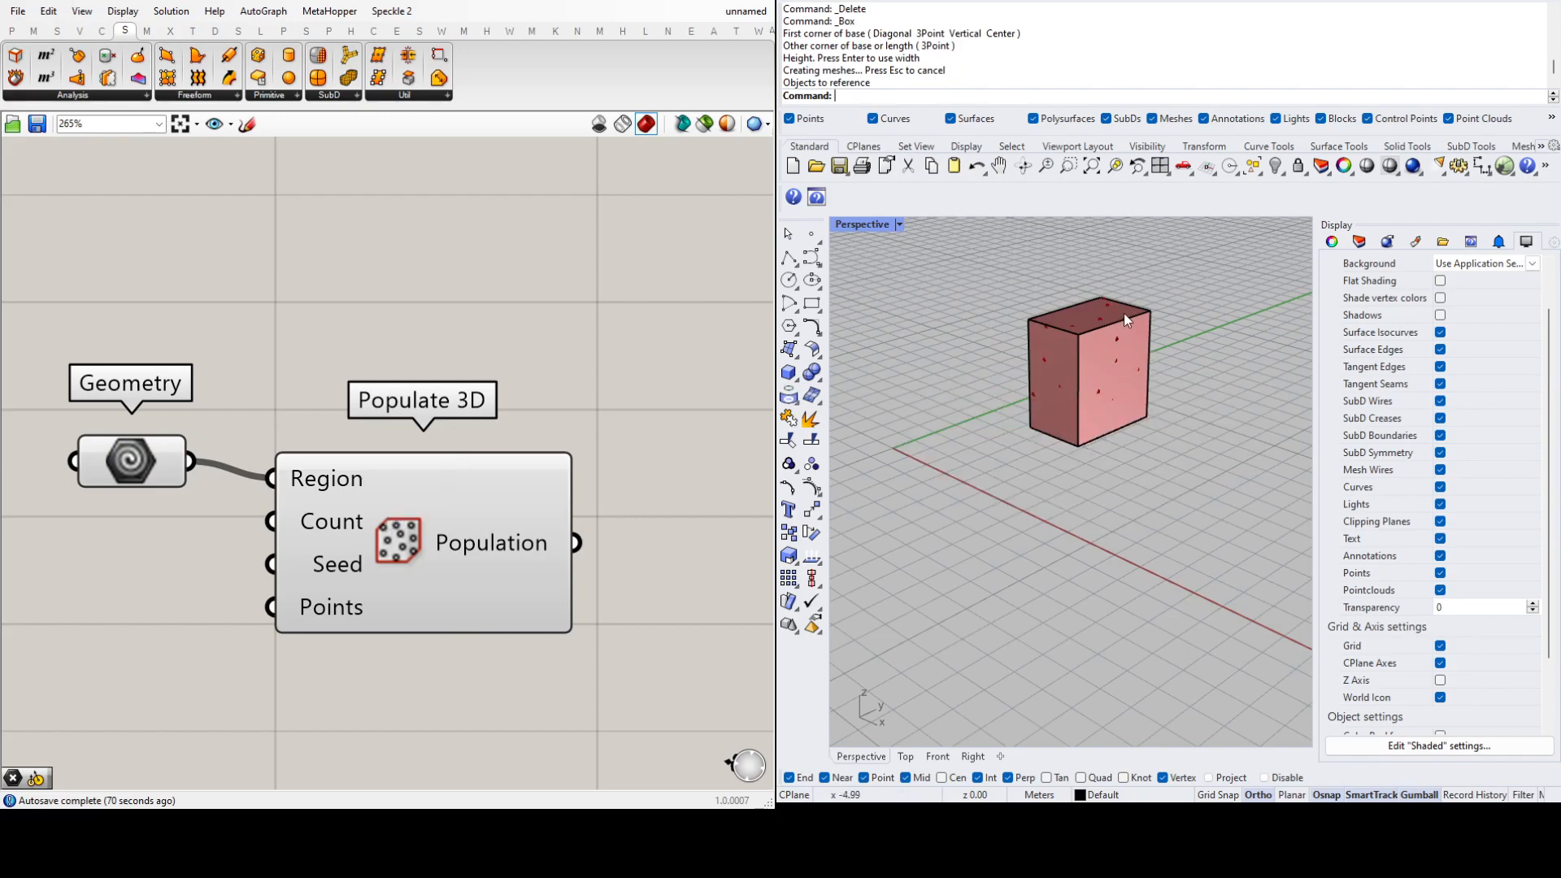
Step: Hide the source box in the viewport and align the Geometry parameter with the Region input
{"action": "scroll", "coordinate": [1123, 314], "scroll_direction": "up", "scroll_amount": 5}
{"action": "left_click", "coordinate": [1085, 387]}
{"action": "type", "text": "Hide"}
{"action": "key", "text": "Return"}
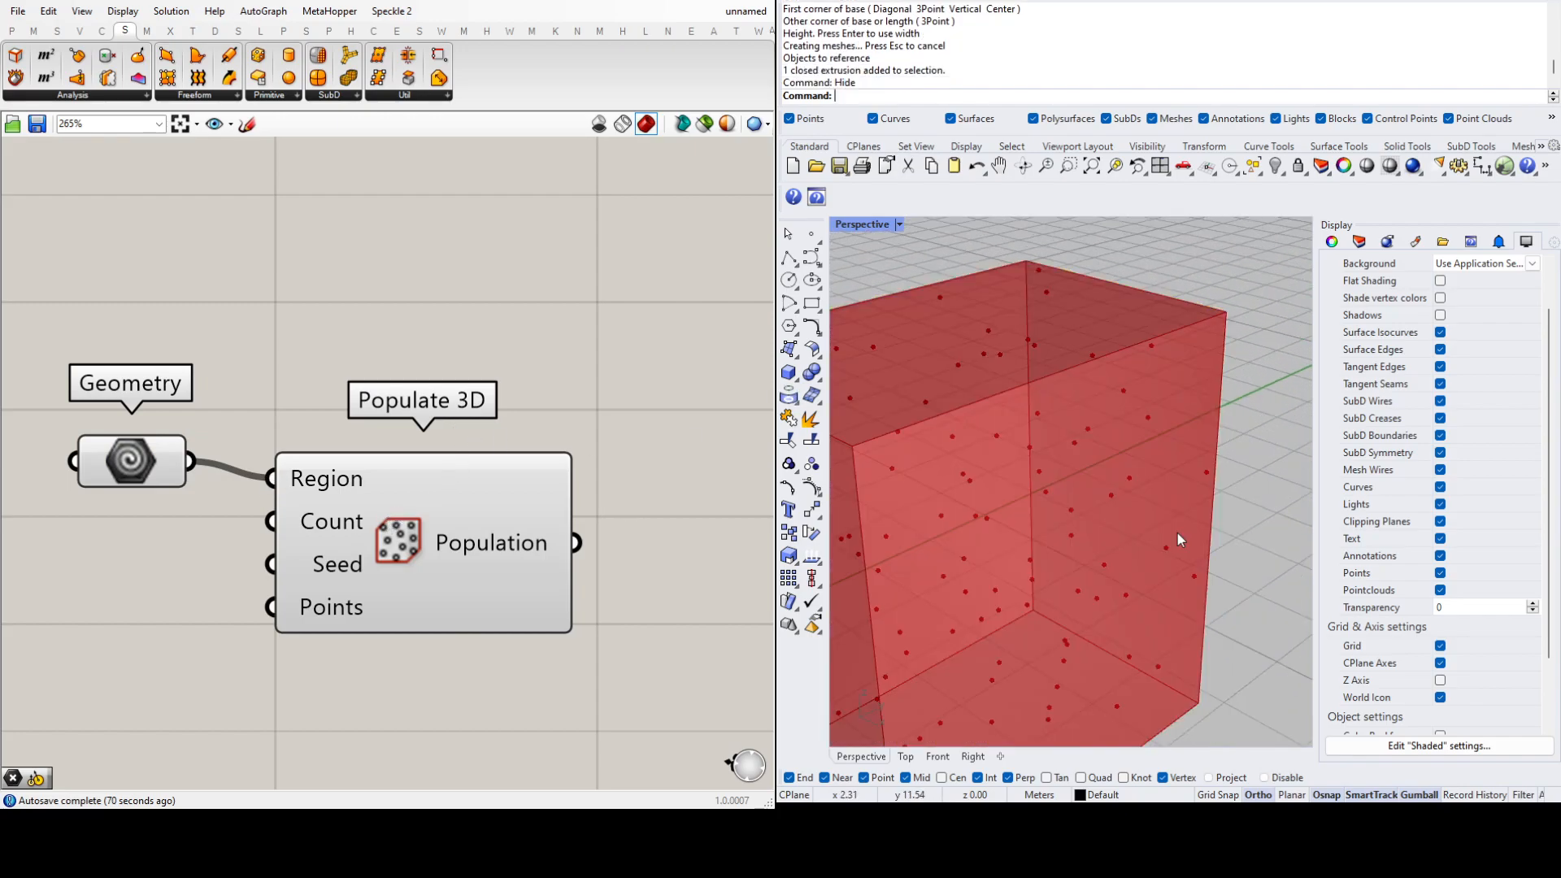
{"action": "scroll", "coordinate": [1130, 455], "scroll_direction": "down", "scroll_amount": 3}
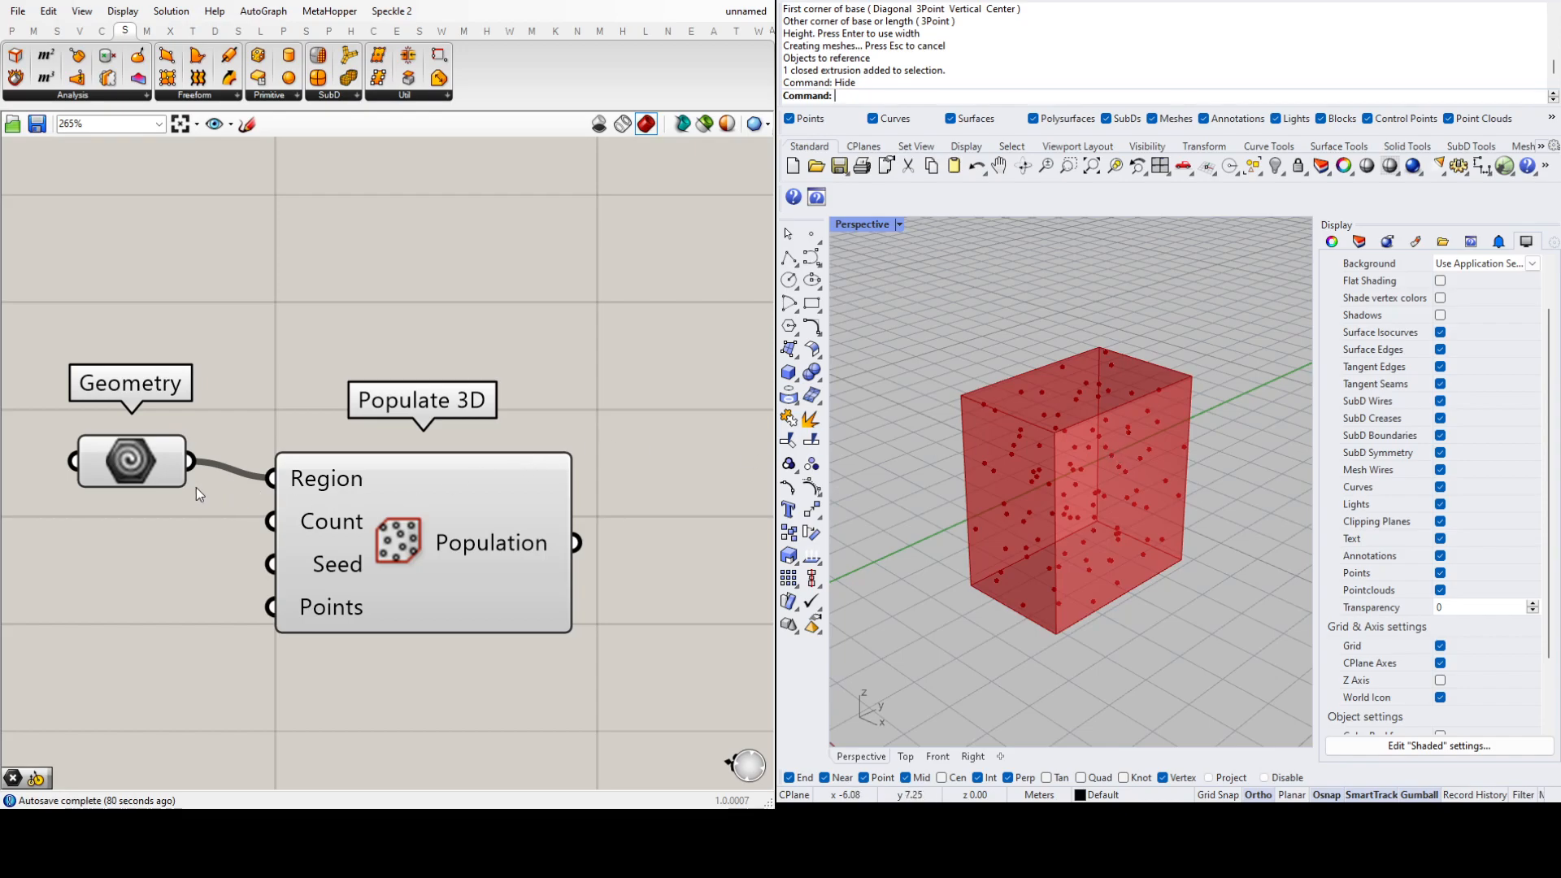
{"action": "left_click_drag", "start_coordinate": [135, 467], "coordinate": [126, 484]}
{"action": "left_click", "coordinate": [679, 482]}
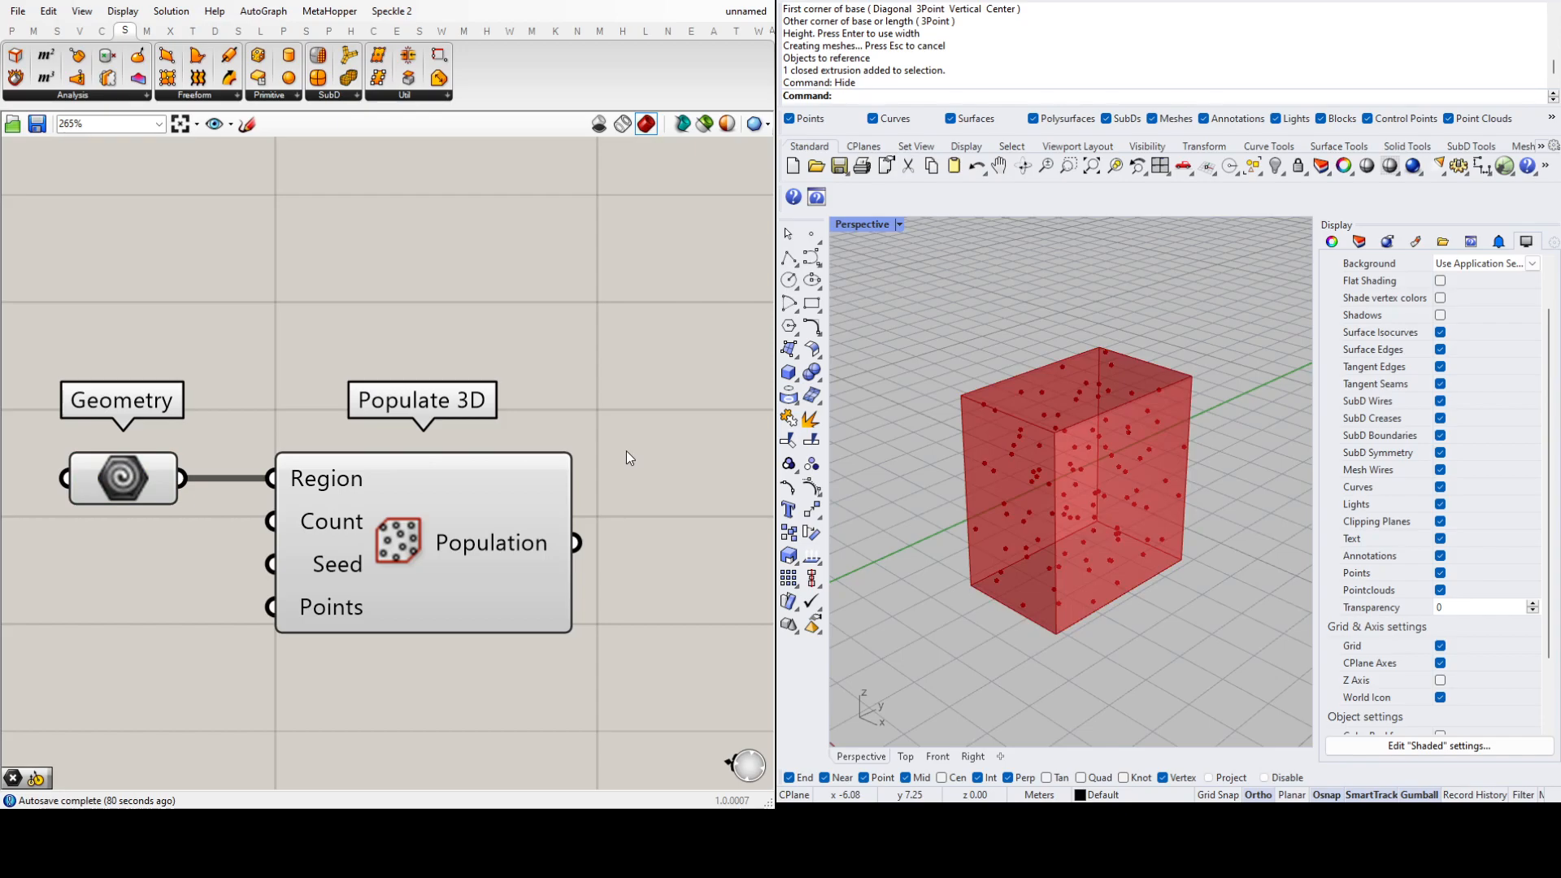
Step: Duplicate the Geometry and Populate 3D pair below the original, and disable the original pair
{"action": "scroll", "coordinate": [569, 333], "scroll_direction": "down", "scroll_amount": 5}
{"action": "left_click_drag", "start_coordinate": [547, 283], "coordinate": [329, 411]}
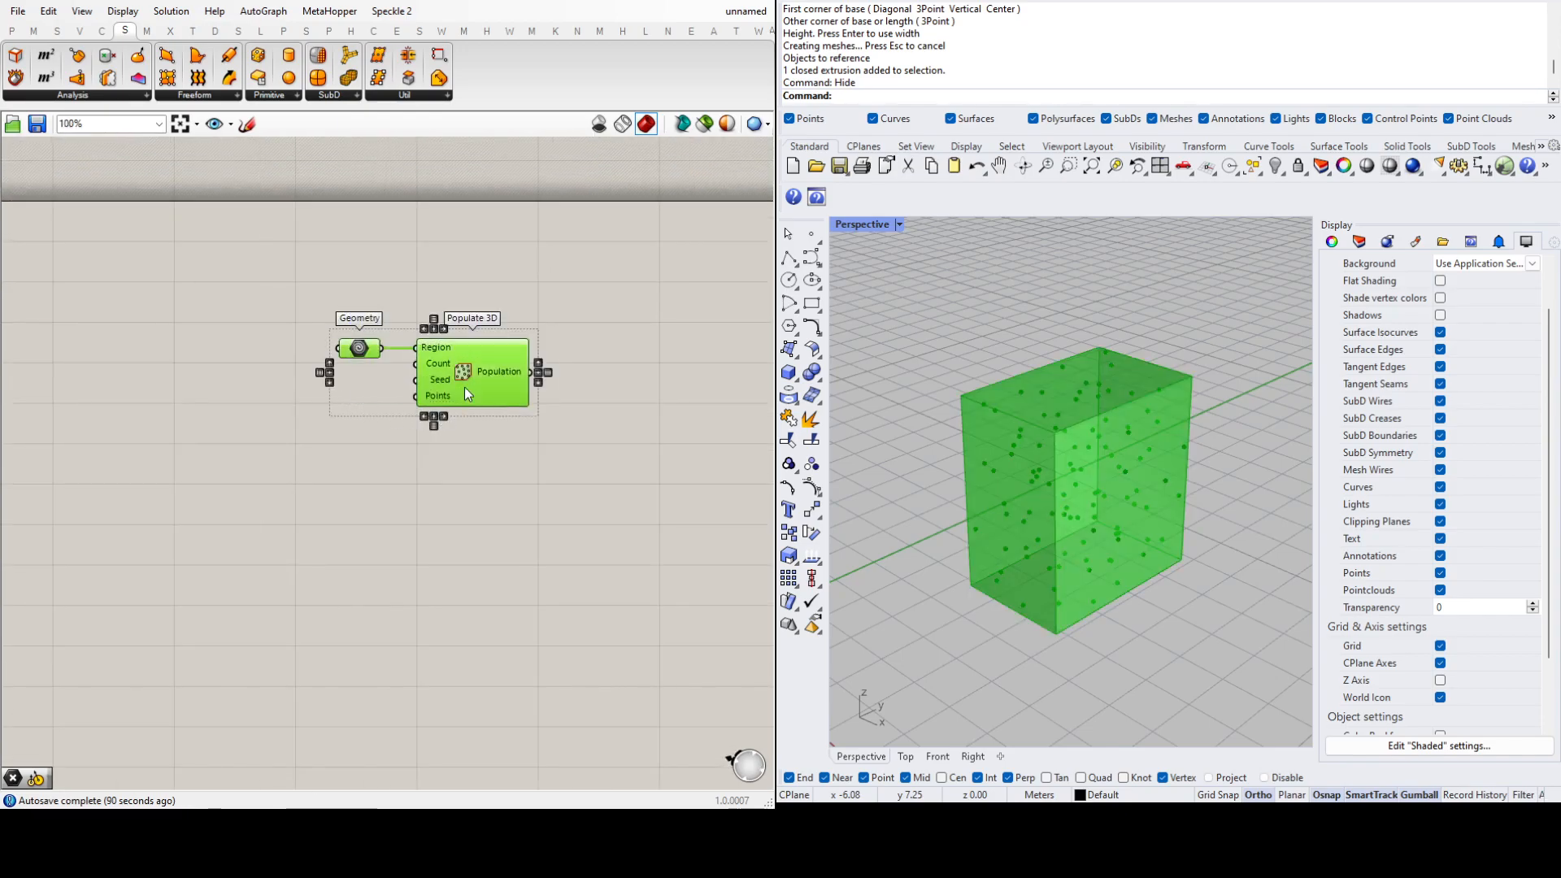
{"action": "left_click_drag", "start_coordinate": [472, 366], "coordinate": [470, 504], "text": "alt"}
{"action": "left_click_drag", "start_coordinate": [577, 417], "coordinate": [372, 268]}
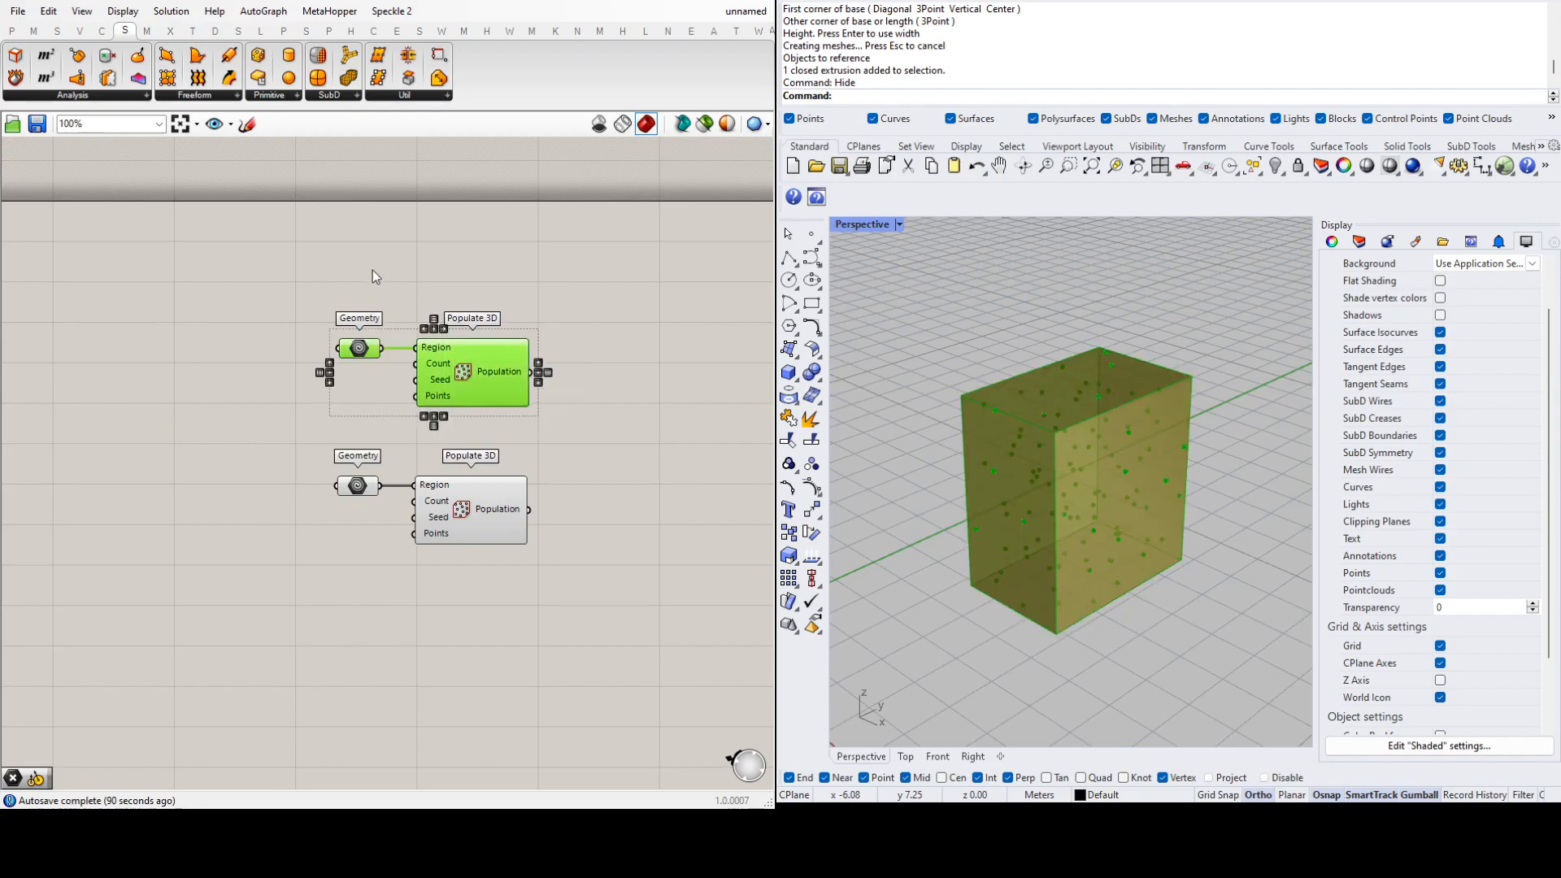
{"action": "left_click", "coordinate": [454, 322]}
{"action": "scroll", "coordinate": [422, 502], "scroll_direction": "up", "scroll_amount": 4}
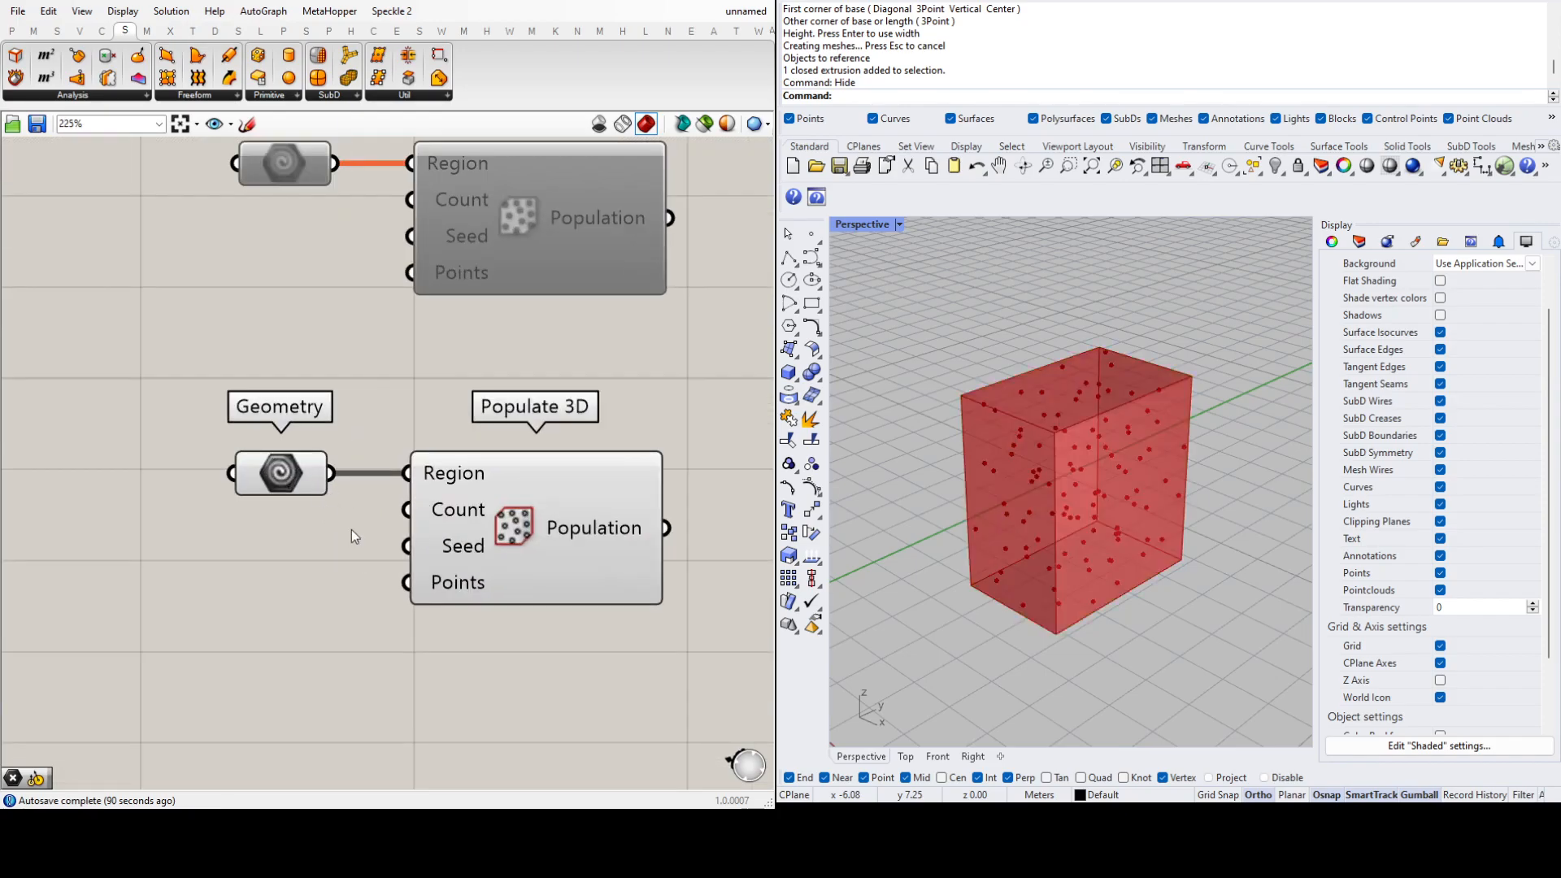
Step: Delete the duplicate Geometry parameter so the second Populate 3D uses its default region
{"action": "left_click", "coordinate": [282, 487]}
{"action": "key", "text": "Delete"}
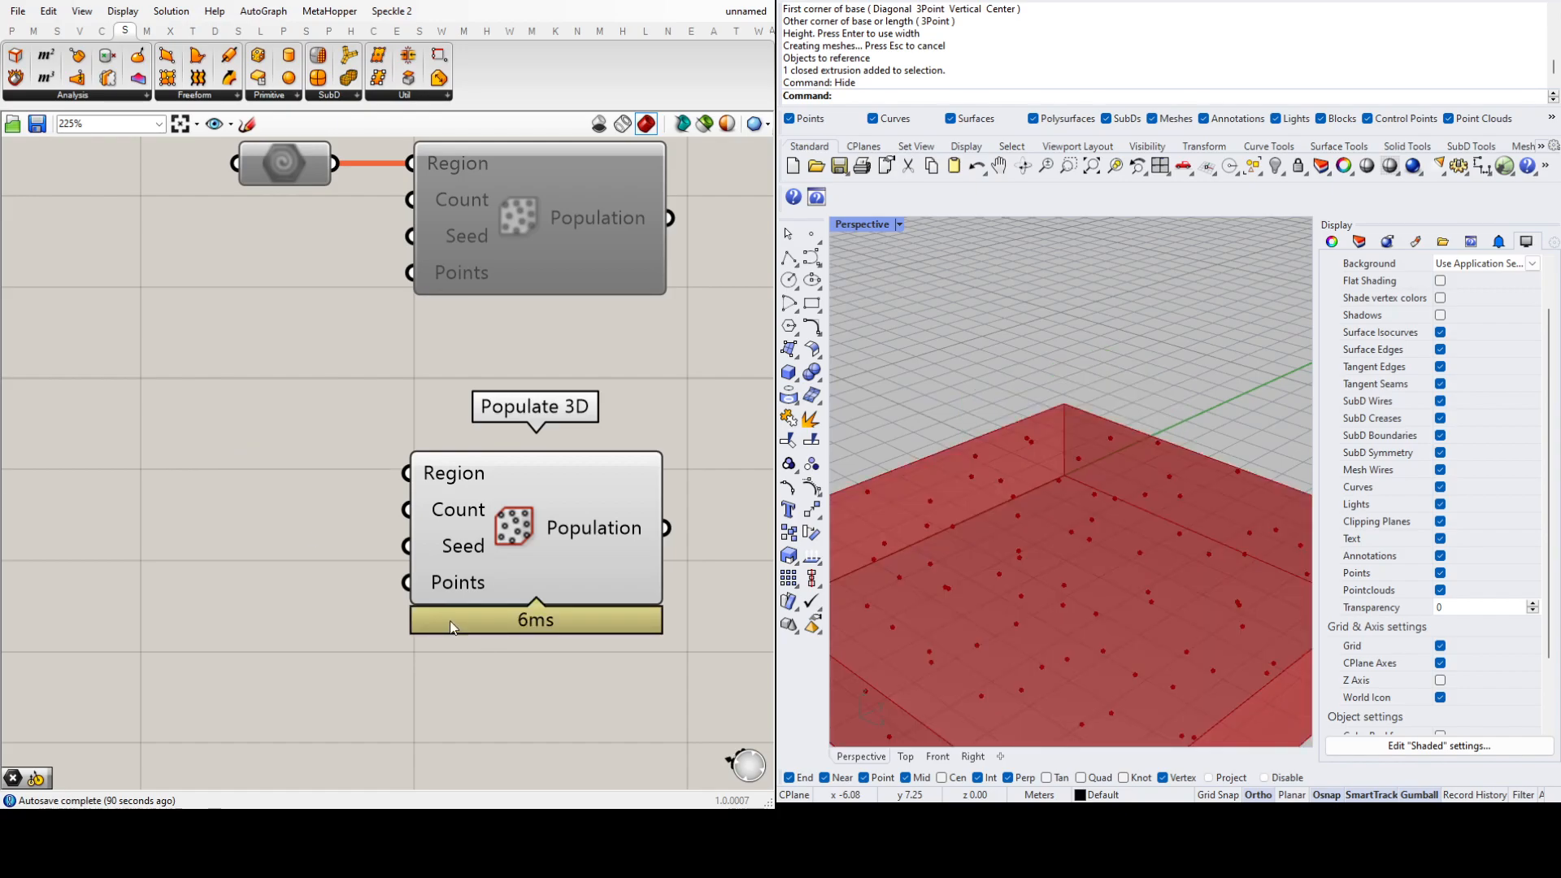
{"action": "scroll", "coordinate": [1086, 491], "scroll_direction": "down", "scroll_amount": 4}
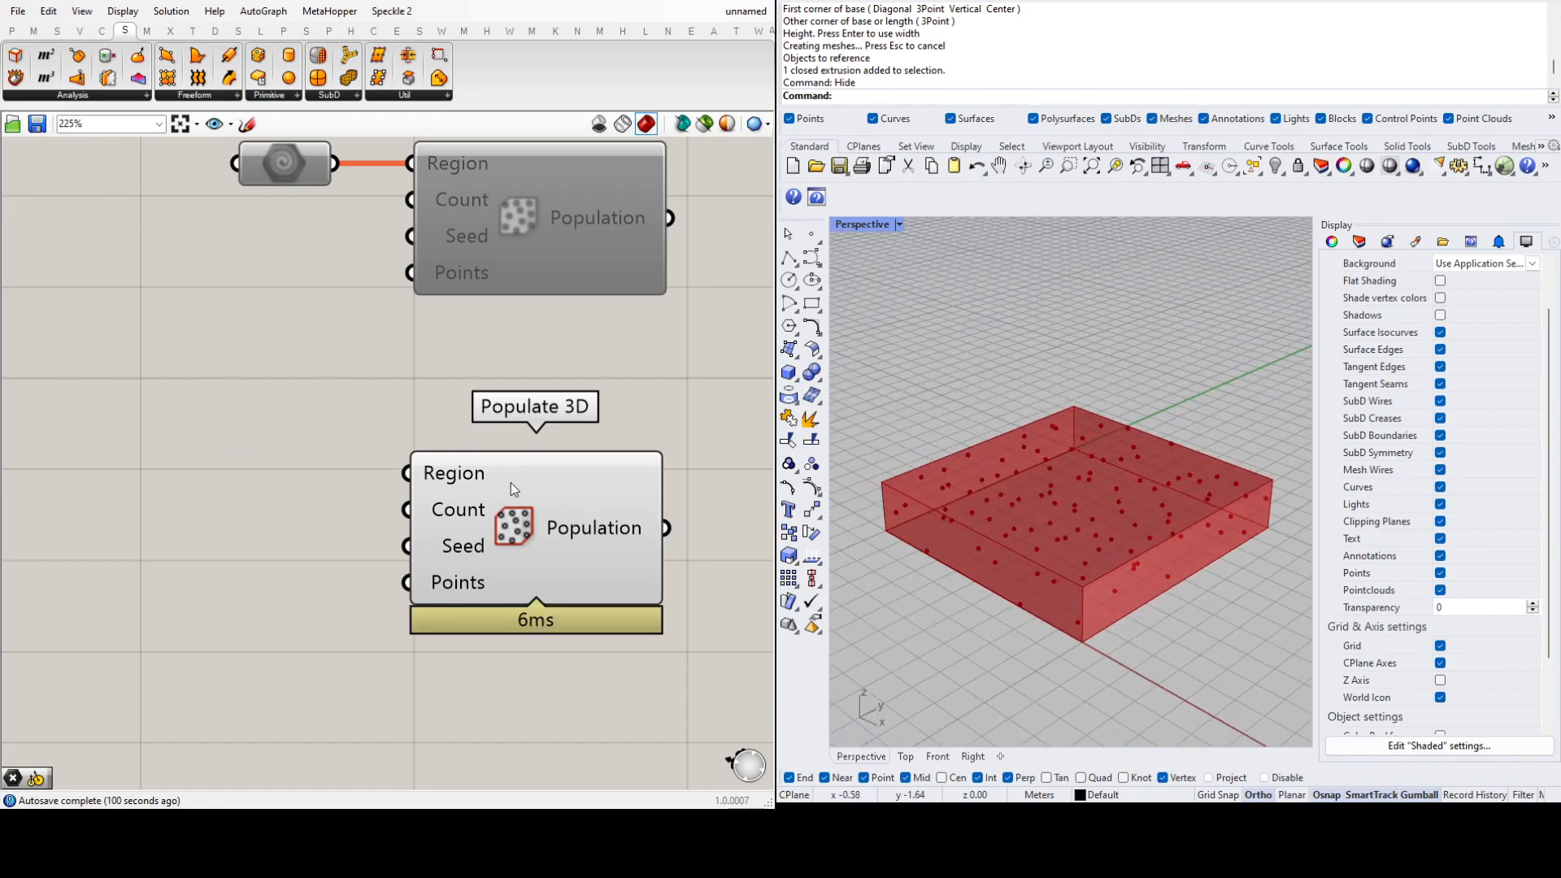
{"action": "right_click_drag", "start_coordinate": [457, 476], "coordinate": [456, 480]}
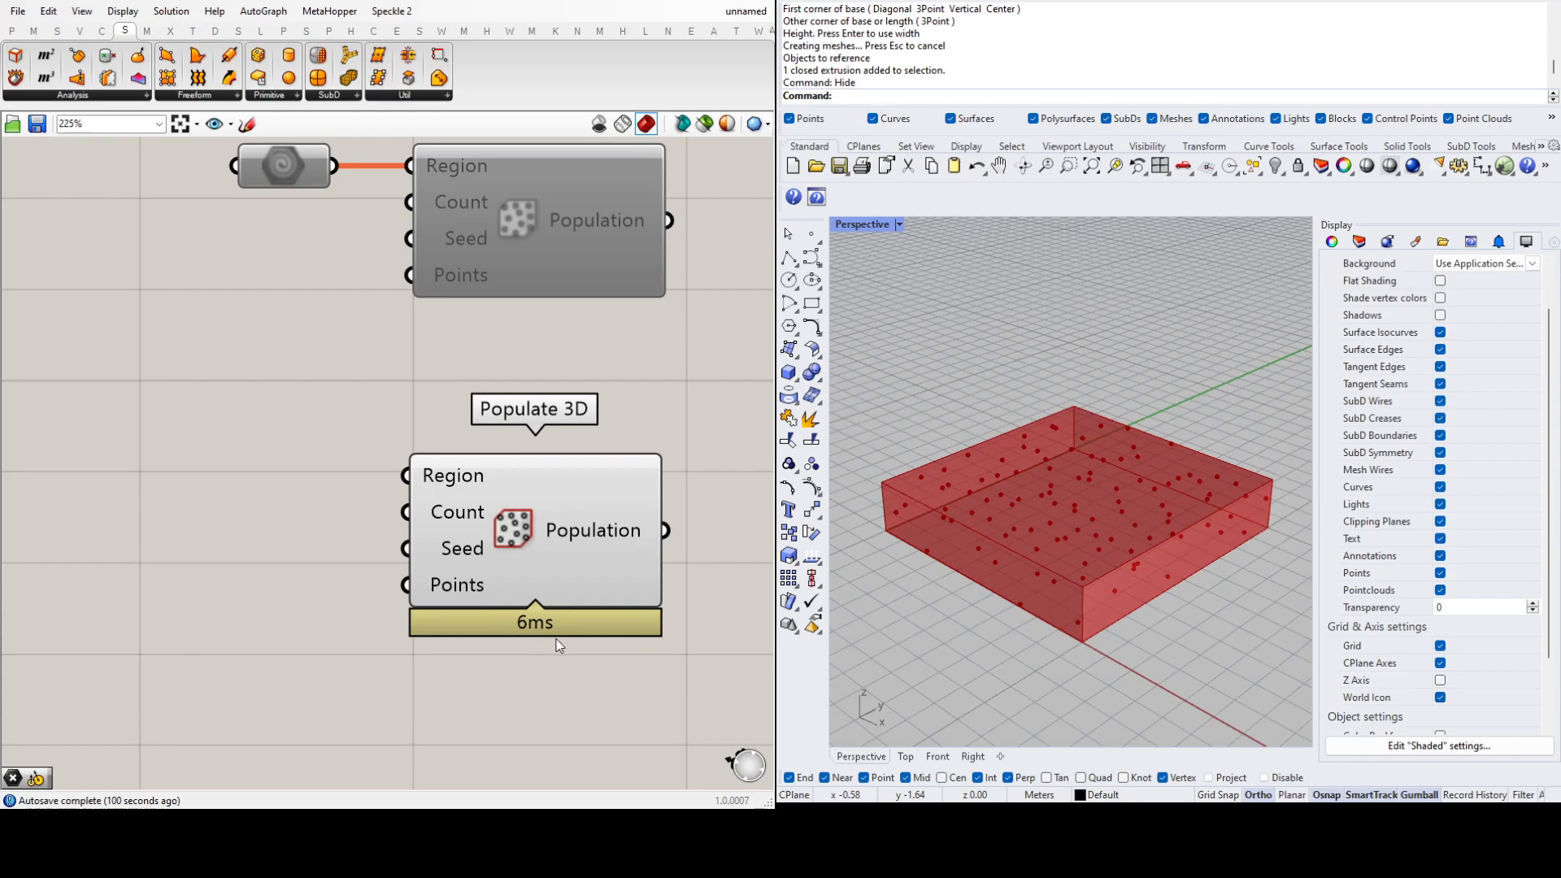
Step: Define the second Populate 3D's region by drawing a new tall box in the Perspective viewport
{"action": "right_click", "coordinate": [977, 598]}
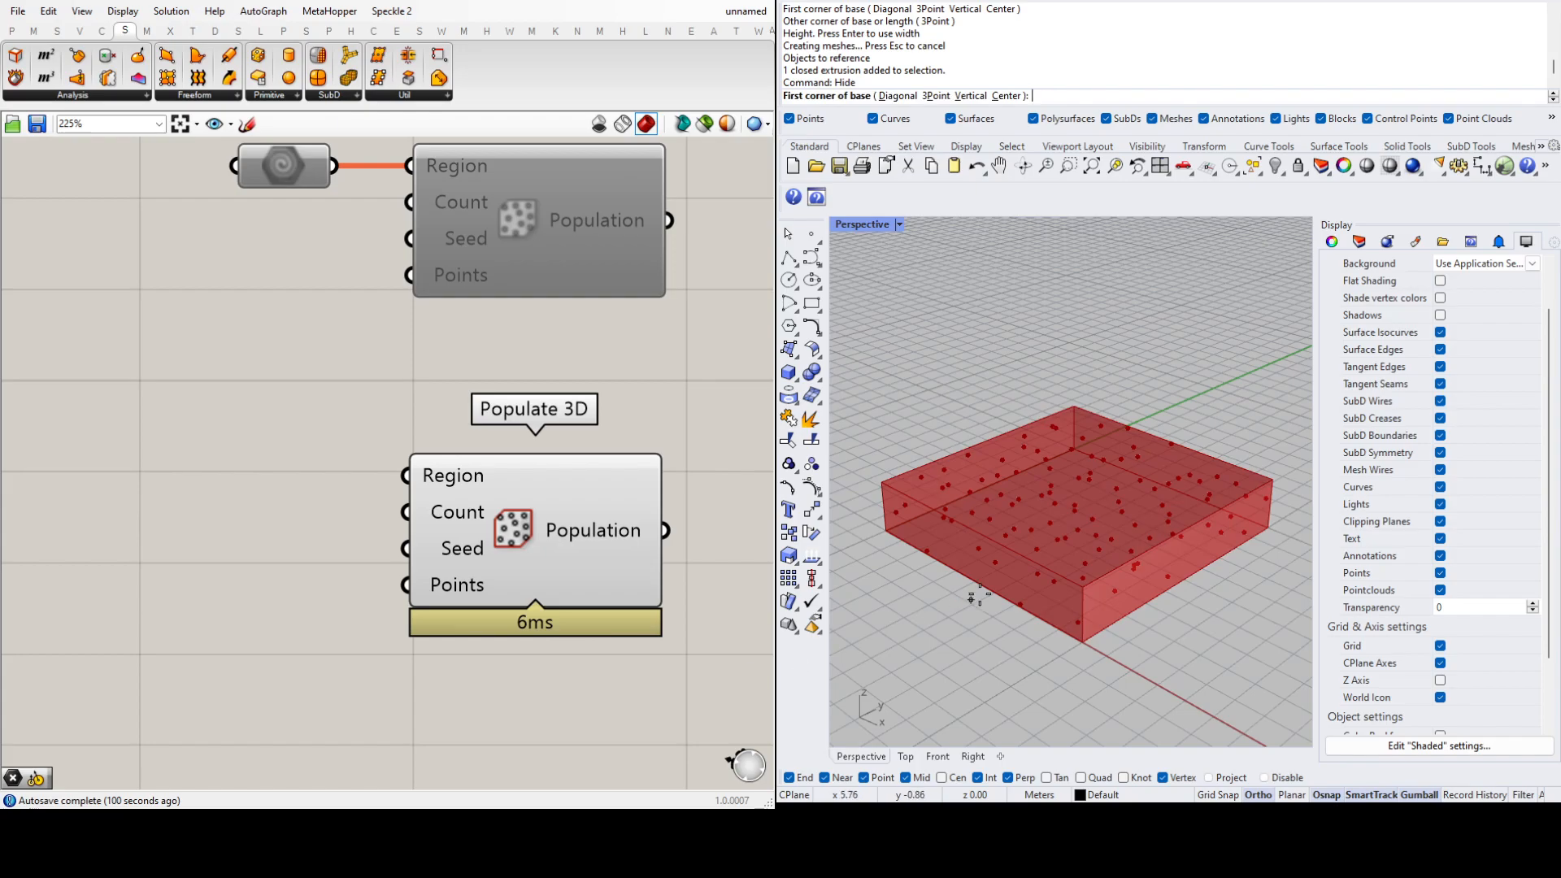
{"action": "left_click", "coordinate": [1008, 532]}
{"action": "left_click", "coordinate": [1150, 523]}
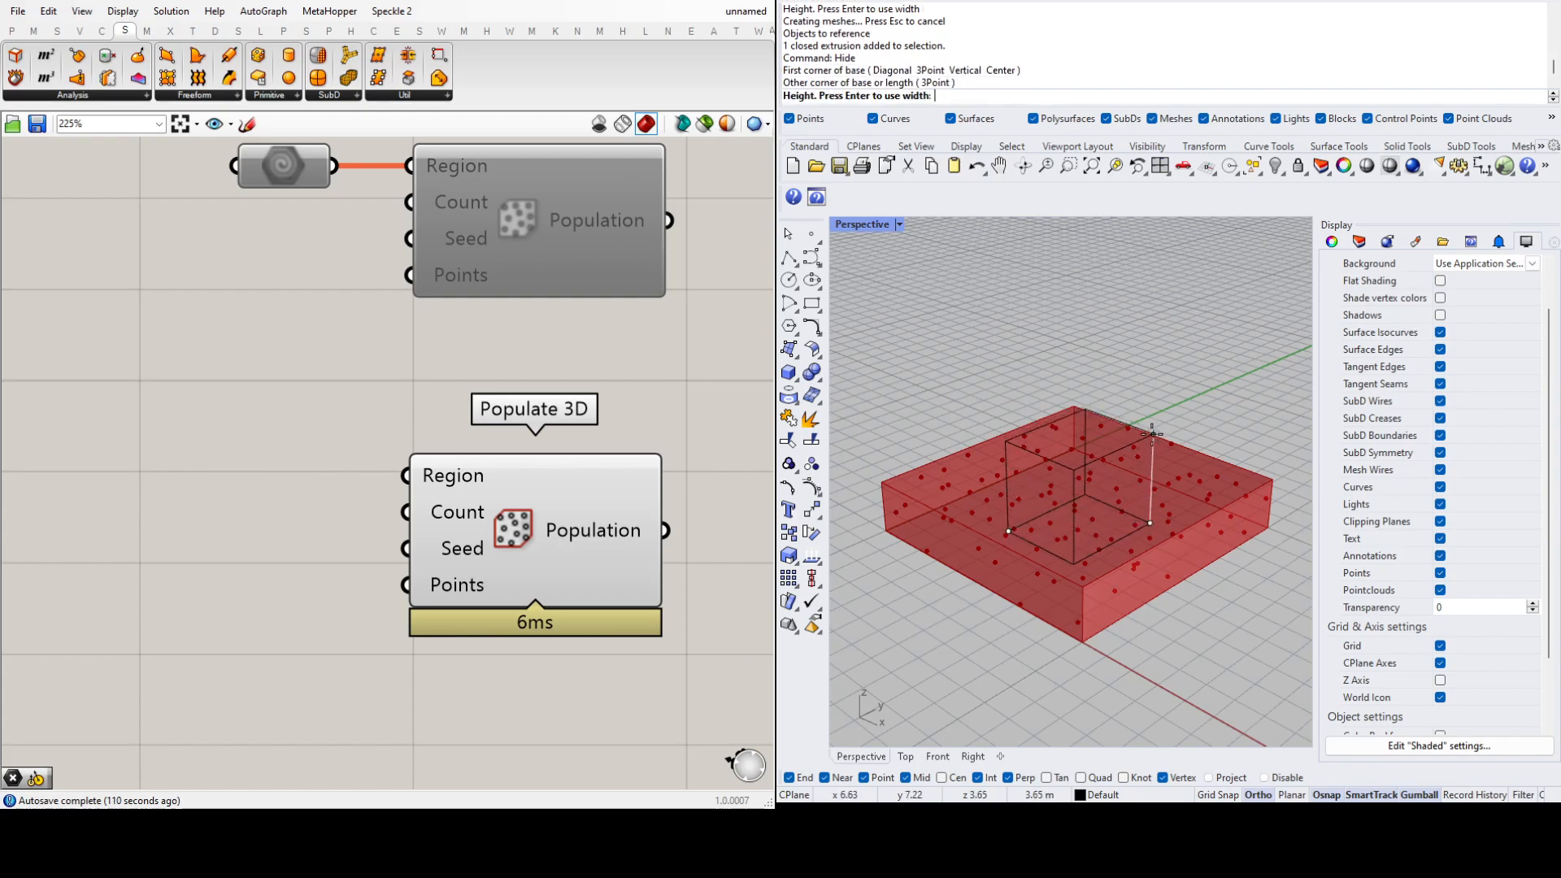
{"action": "left_click", "coordinate": [1180, 371]}
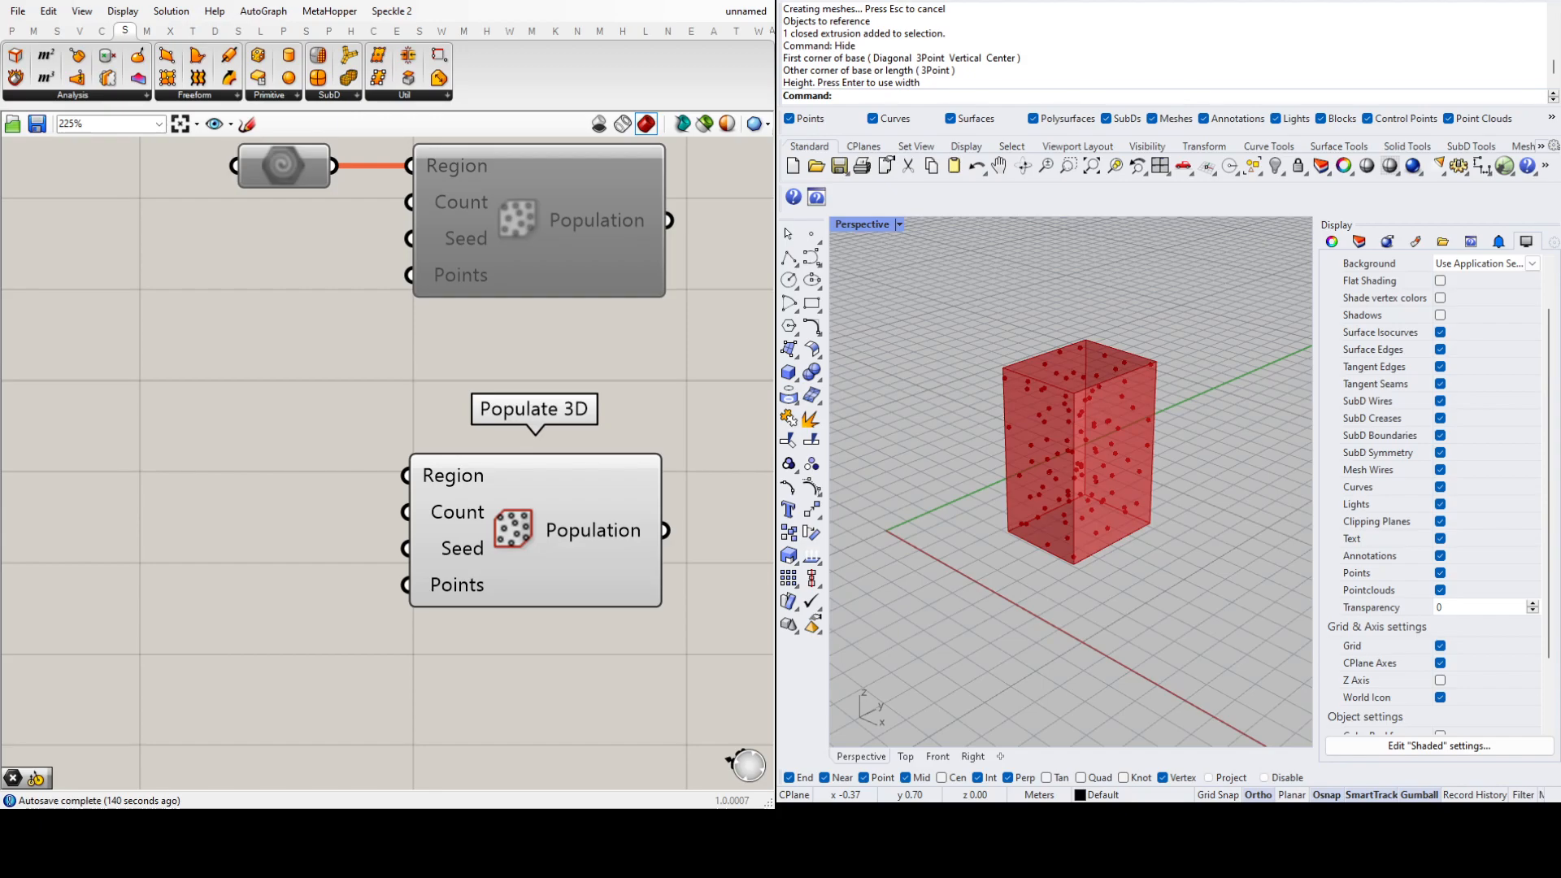
Step: Add an integer number slider, connect it to the second Populate 3D's Count input, and vary the point count
{"action": "key", "text": "Return"}
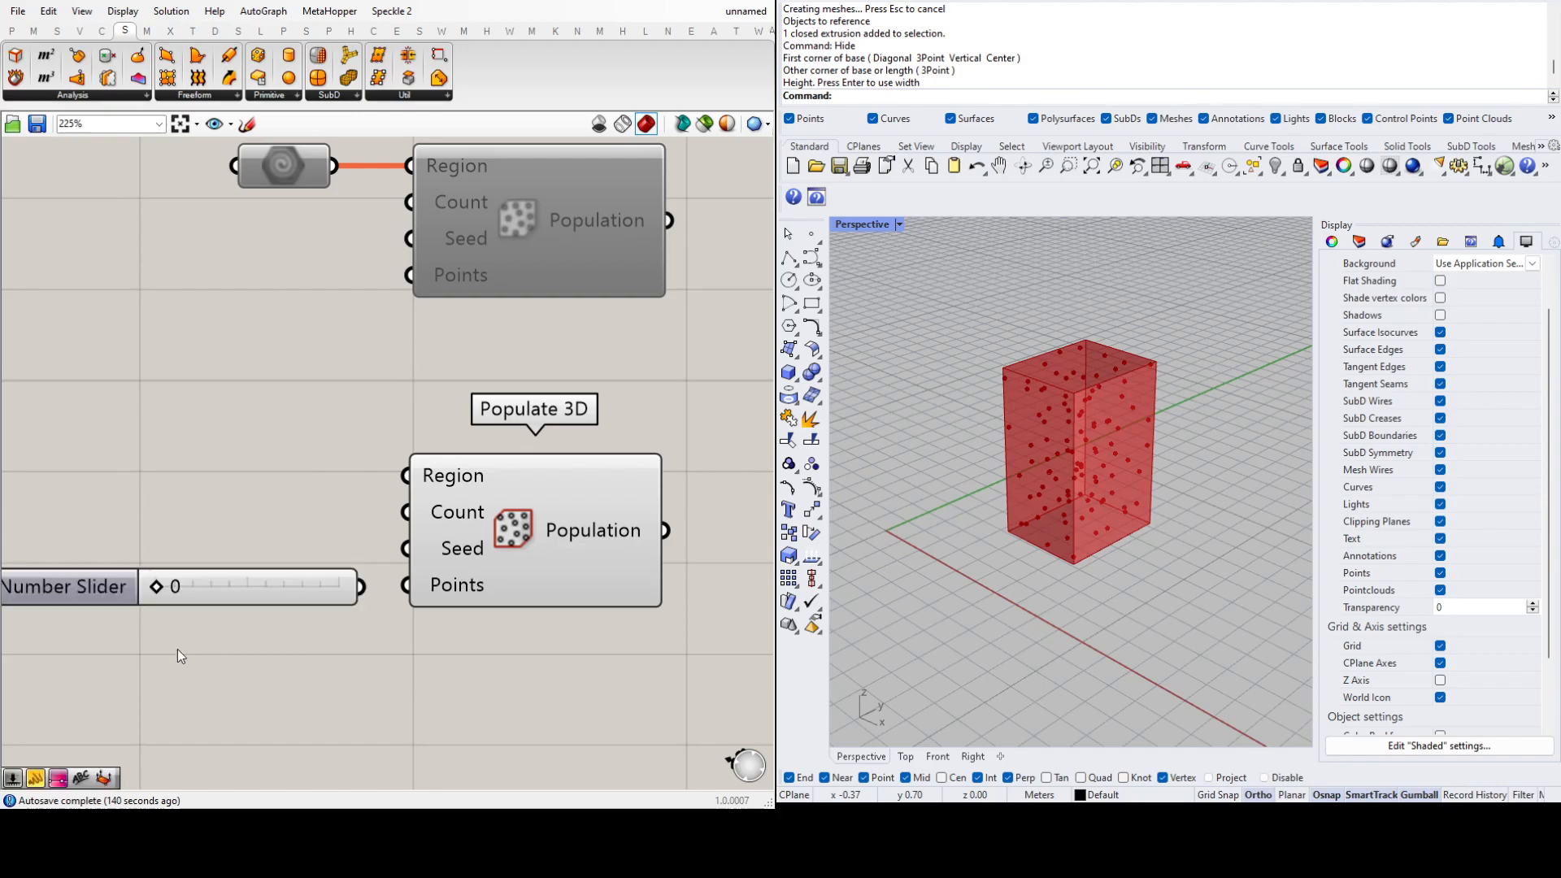
{"action": "left_click_drag", "start_coordinate": [361, 585], "coordinate": [305, 517]}
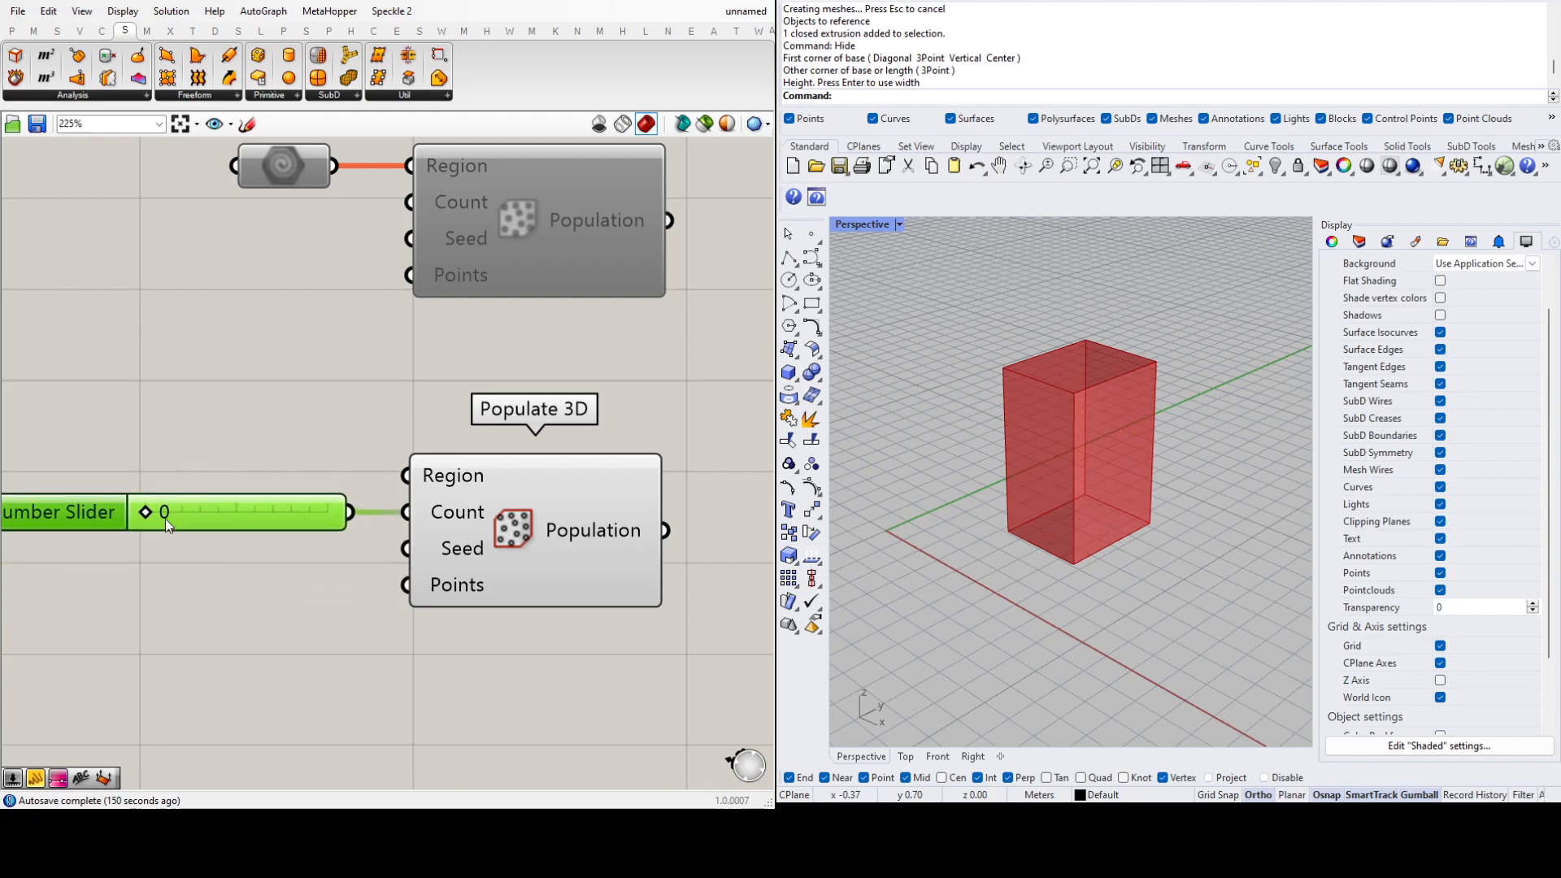
{"action": "left_click_drag", "start_coordinate": [150, 517], "coordinate": [391, 559]}
Step: Move the slider's connection from Count to Seed, set it to 2, and align the slider with the Seed input
{"action": "left_click_drag", "start_coordinate": [334, 518], "coordinate": [165, 517]}
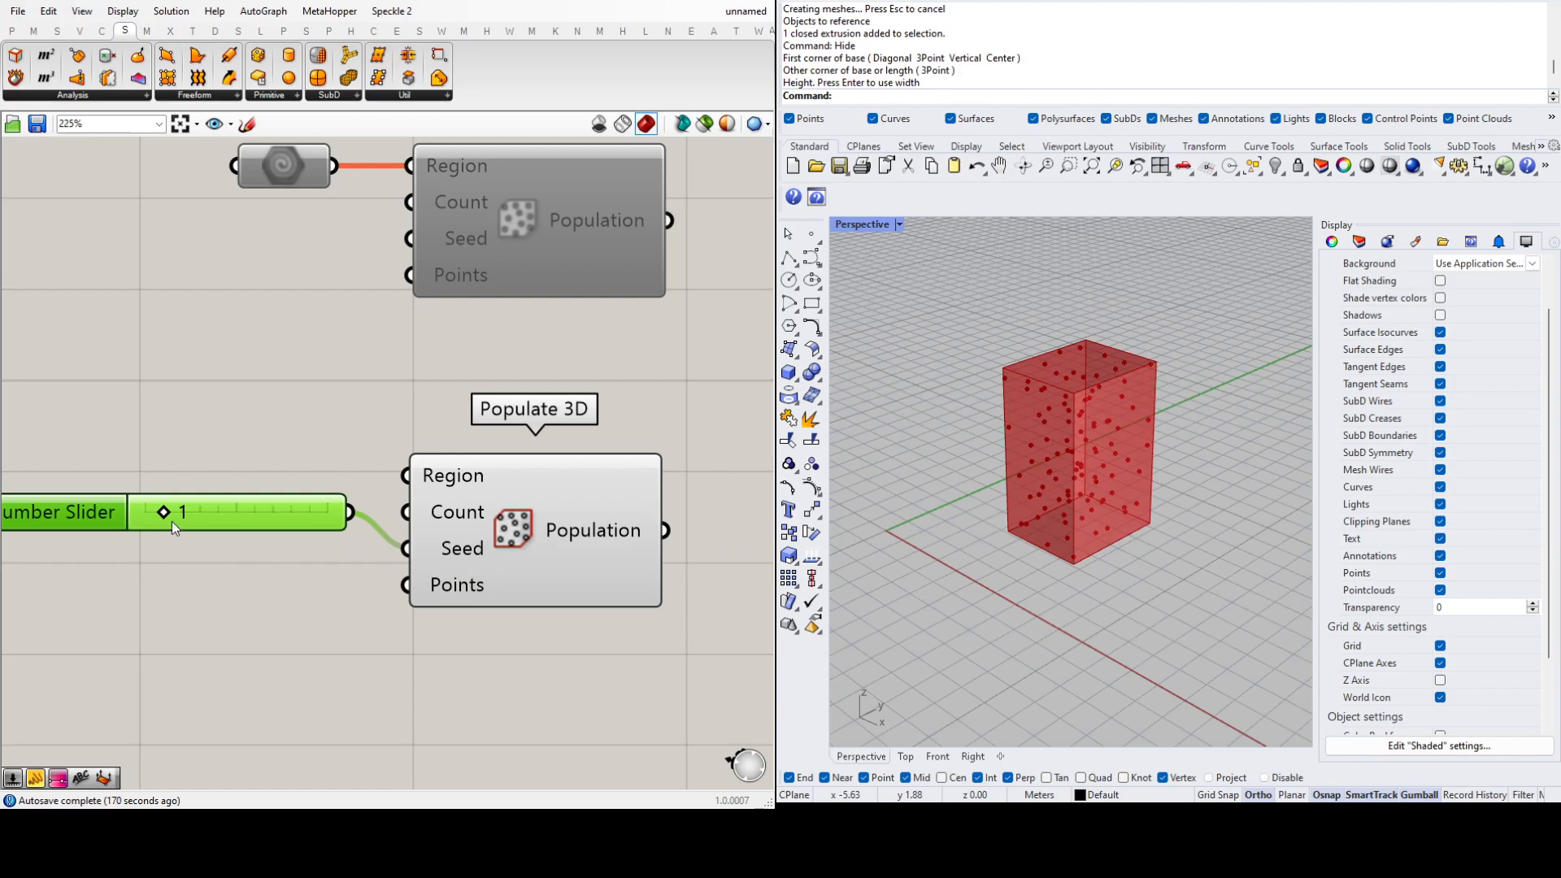
{"action": "left_click_drag", "start_coordinate": [165, 514], "coordinate": [183, 515]}
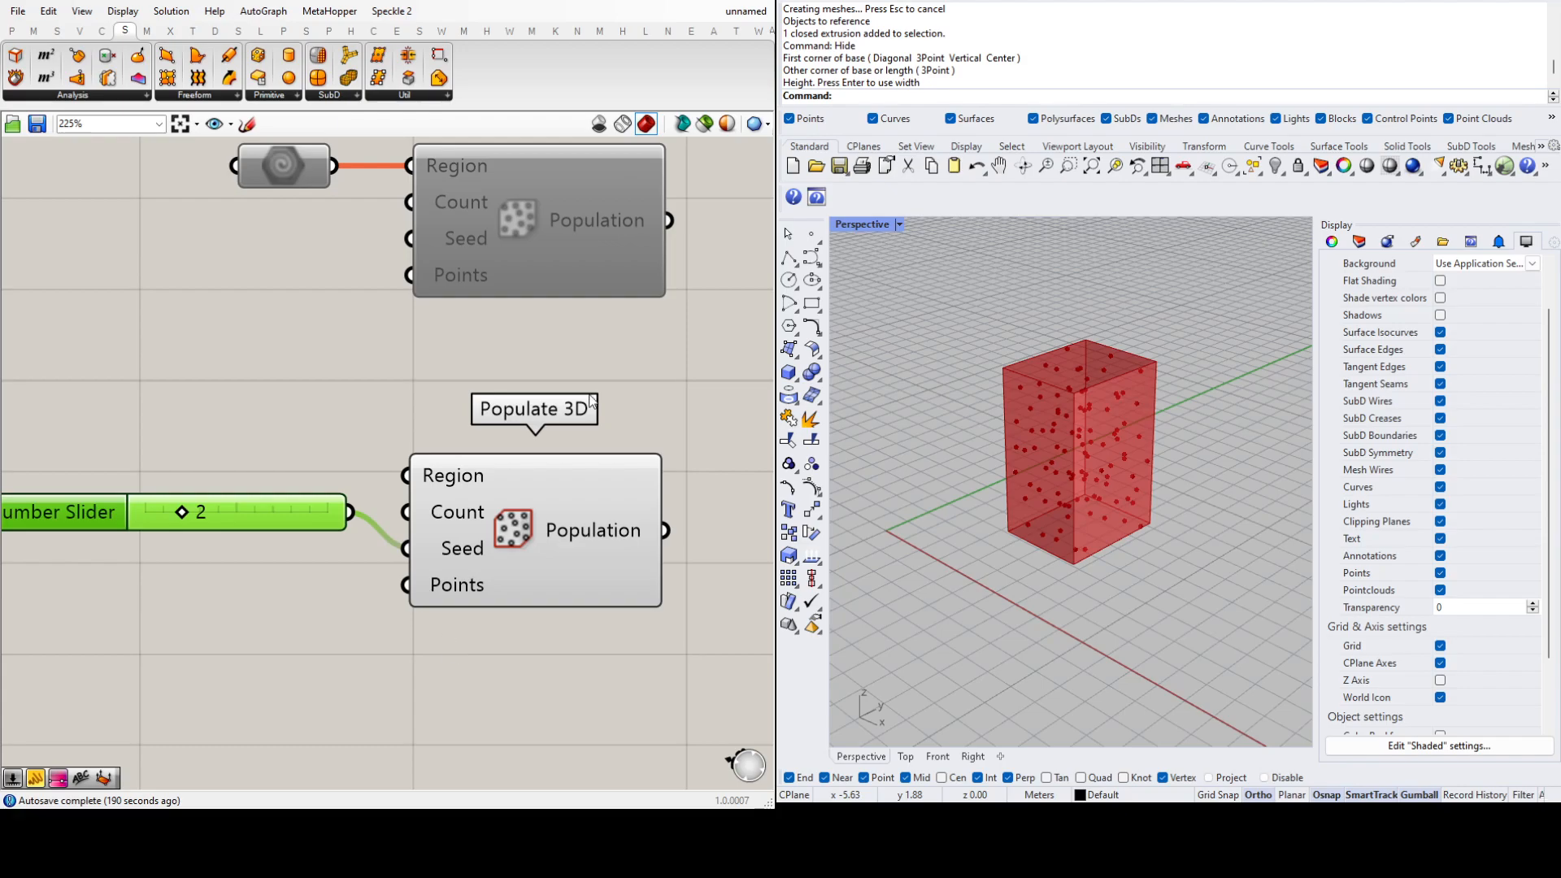
{"action": "left_click", "coordinate": [201, 470]}
{"action": "scroll", "coordinate": [191, 598], "scroll_direction": "down", "scroll_amount": 2}
{"action": "scroll", "coordinate": [235, 573], "scroll_direction": "up", "scroll_amount": 2}
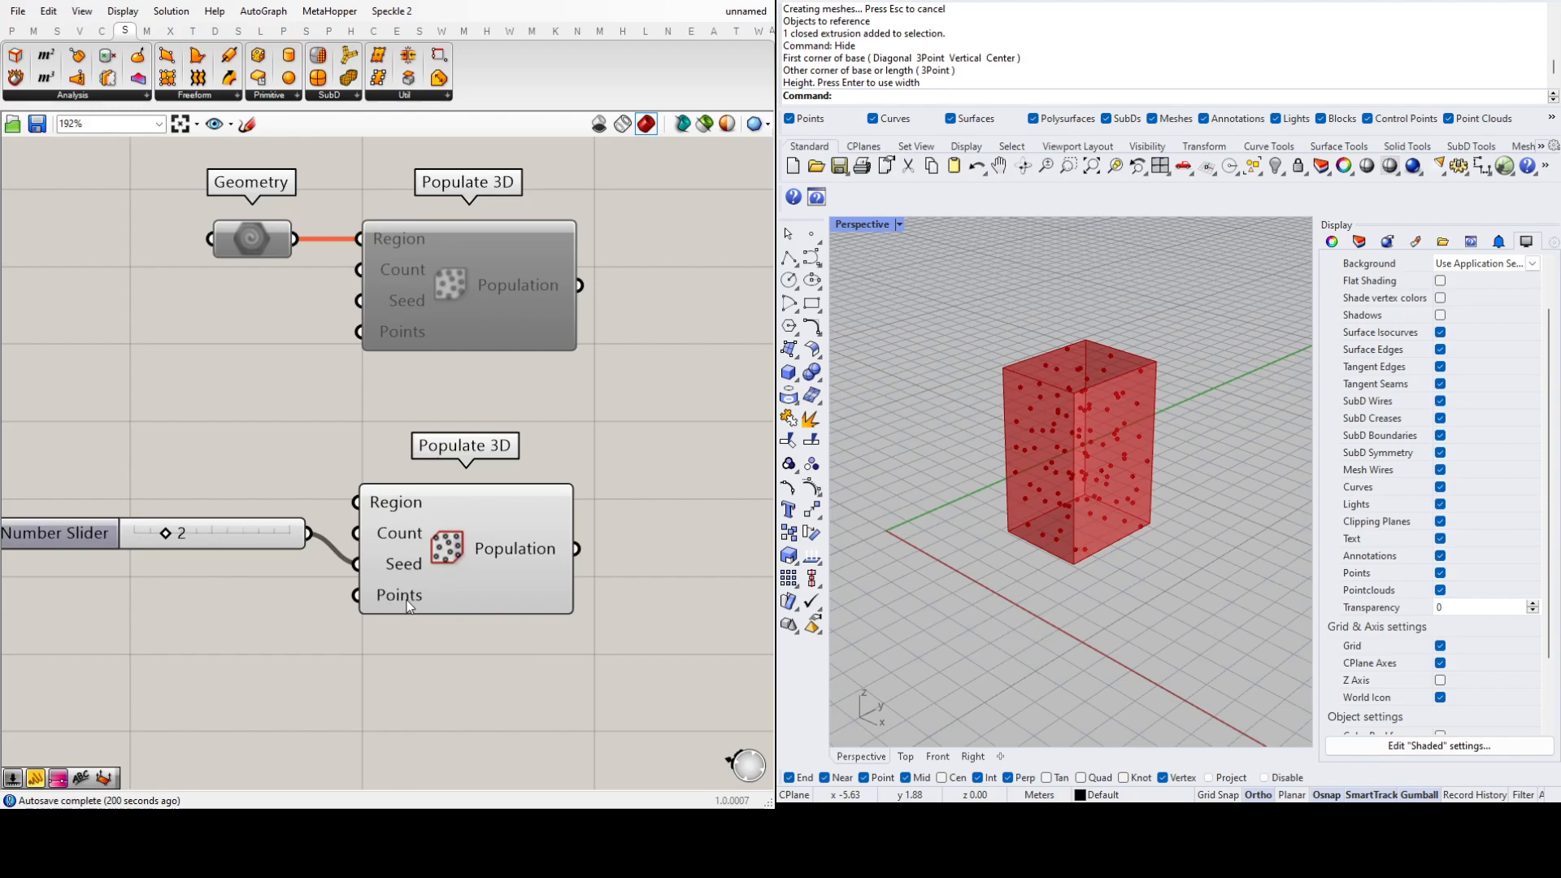
{"action": "left_click_drag", "start_coordinate": [278, 541], "coordinate": [291, 572]}
{"action": "left_click", "coordinate": [409, 621]}
Step: Examine how the example definition connects its populated points, colour swatch and size slider to Dot Display
{"action": "scroll", "coordinate": [406, 618], "scroll_direction": "down", "scroll_amount": 2}
{"action": "scroll", "coordinate": [569, 601], "scroll_direction": "up", "scroll_amount": 1}
{"action": "scroll", "coordinate": [572, 603], "scroll_direction": "up", "scroll_amount": 1}
{"action": "left_click", "coordinate": [442, 567]}
{"action": "left_click", "coordinate": [604, 569]}
{"action": "scroll", "coordinate": [665, 563], "scroll_direction": "down", "scroll_amount": 5}
{"action": "right_click_drag", "start_coordinate": [665, 563], "coordinate": [364, 542]}
{"action": "scroll", "coordinate": [293, 536], "scroll_direction": "up", "scroll_amount": 3}
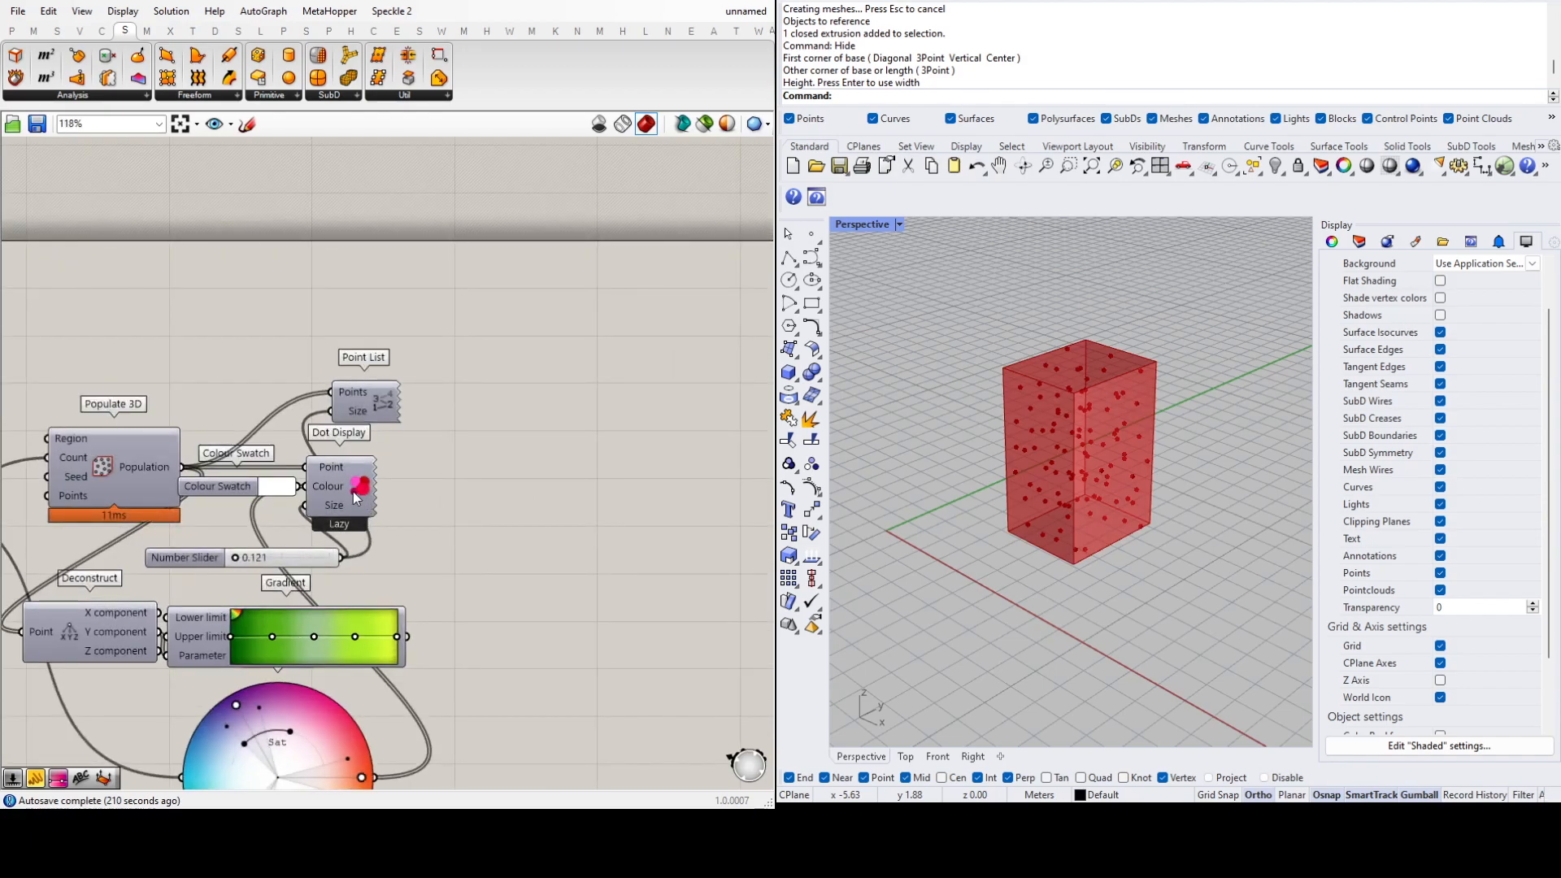
{"action": "scroll", "coordinate": [279, 540], "scroll_direction": "down", "scroll_amount": 4}
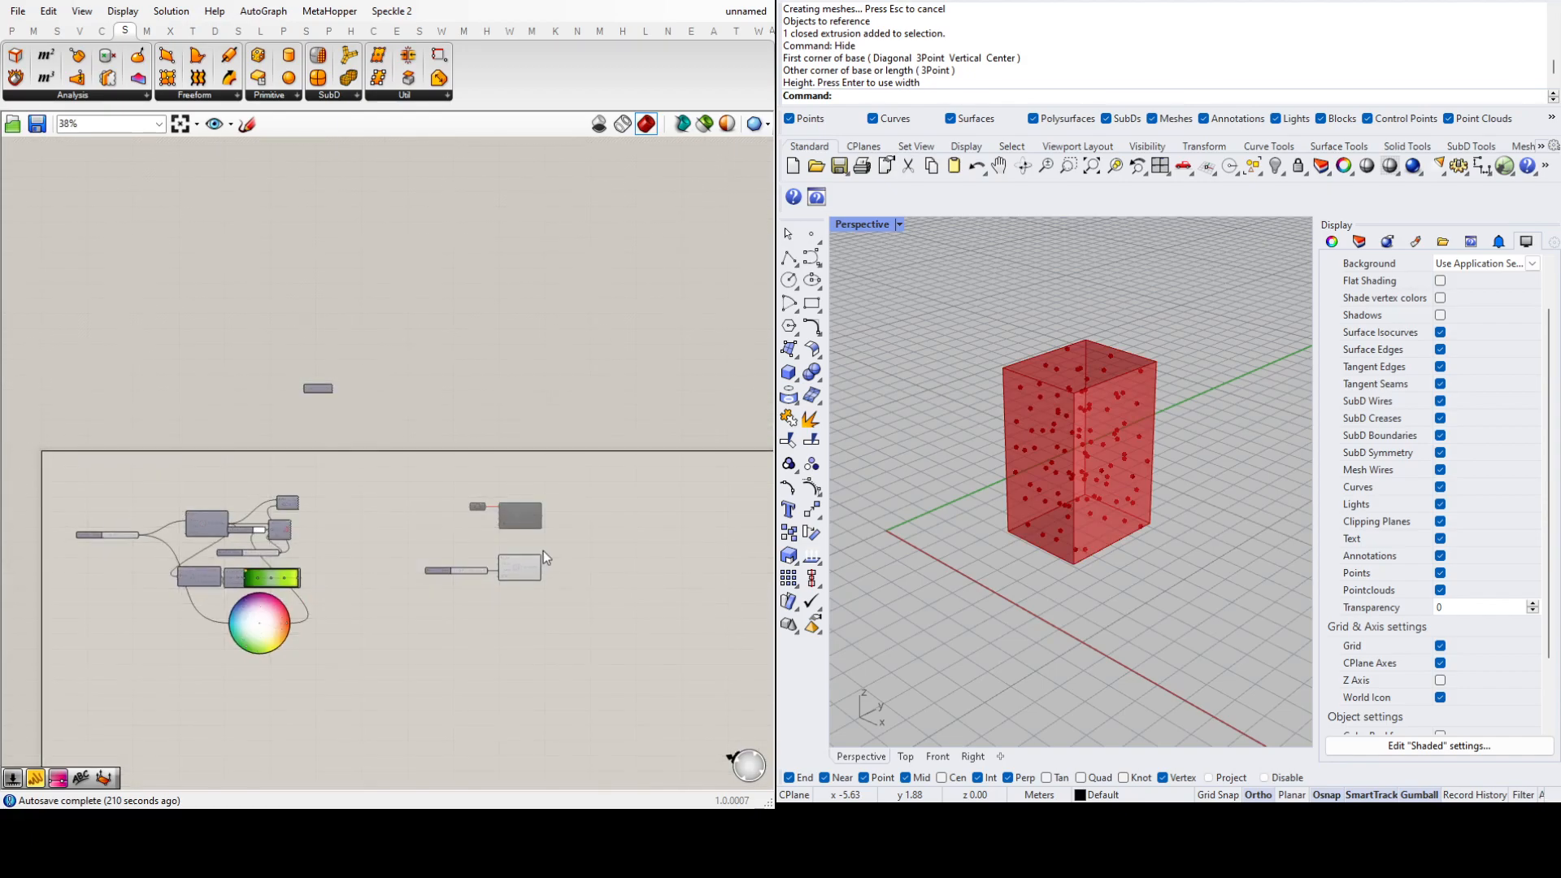
Step: Add a Dot Display component beside the second Populate 3D and connect Population to its Point input
{"action": "scroll", "coordinate": [543, 549], "scroll_direction": "up", "scroll_amount": 4}
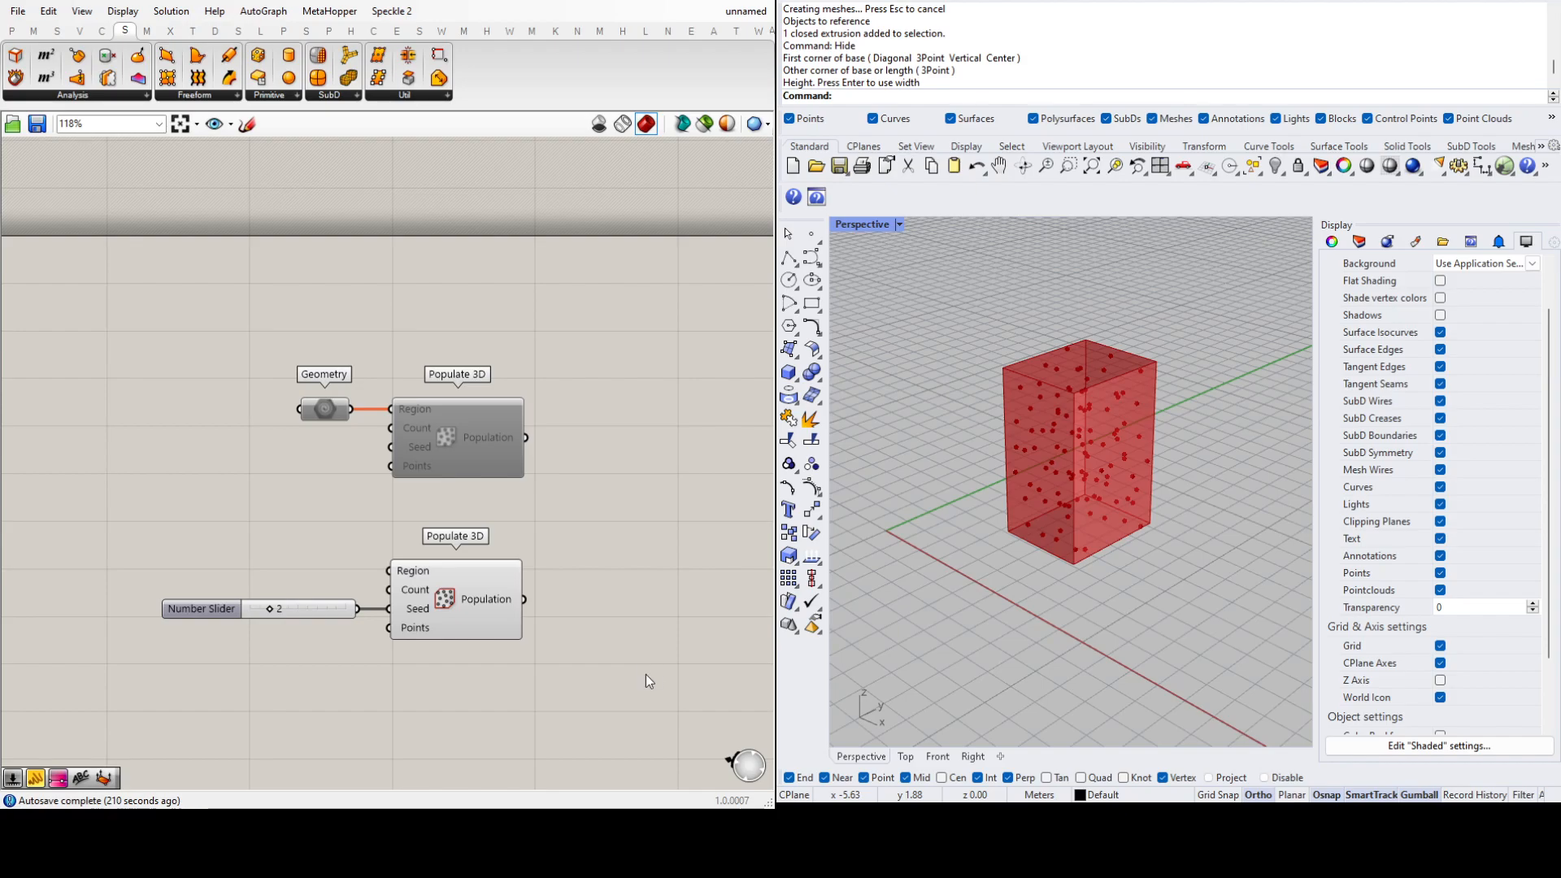
{"action": "left_click", "coordinate": [599, 567]}
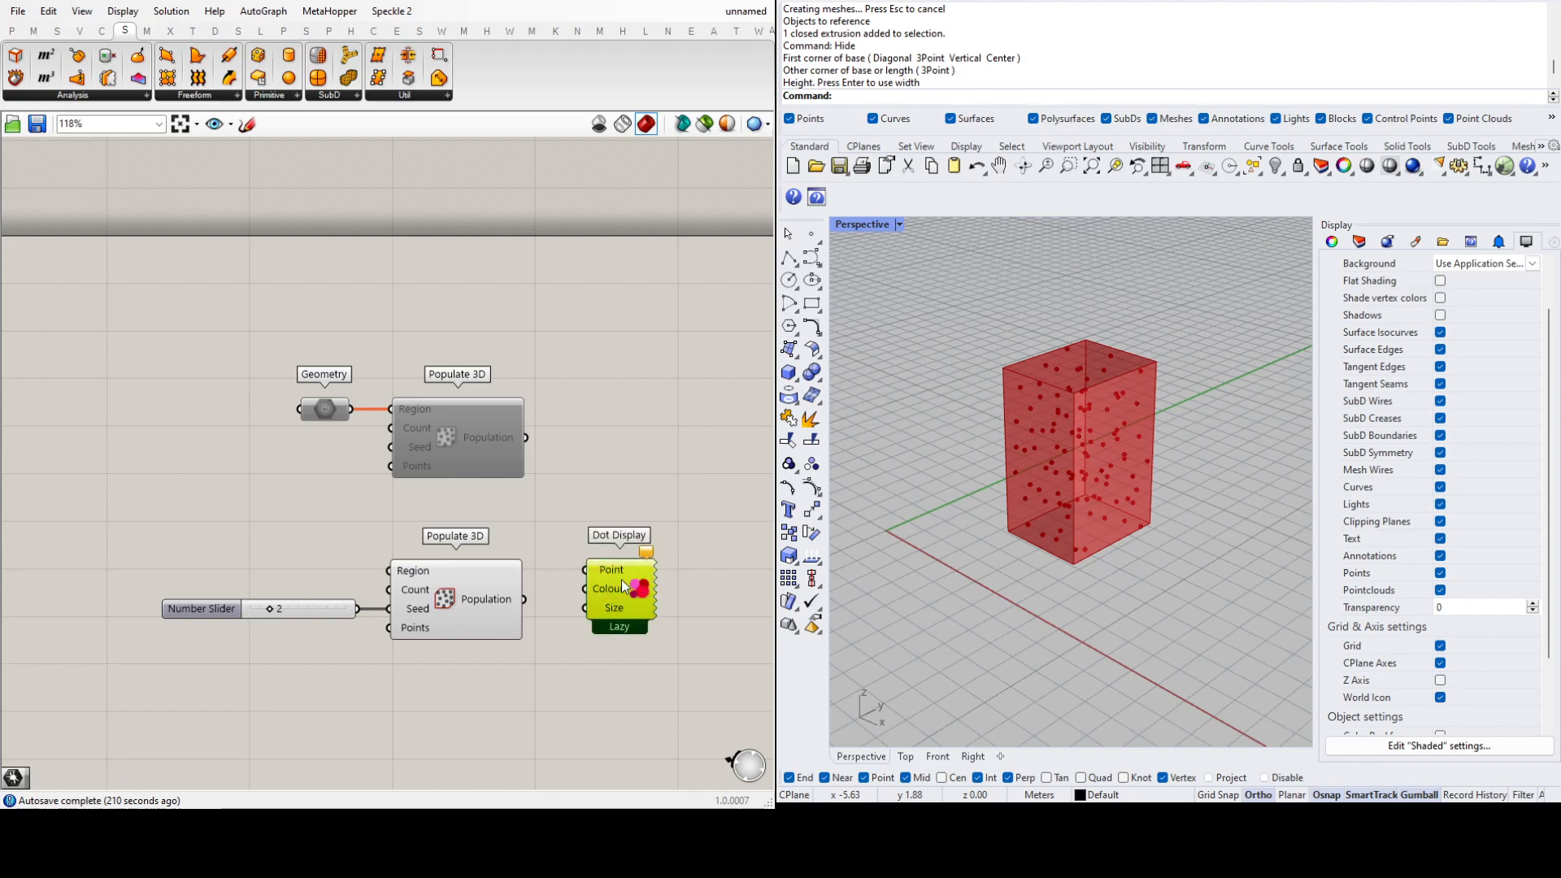
{"action": "left_click_drag", "start_coordinate": [619, 599], "coordinate": [630, 622]}
{"action": "left_click_drag", "start_coordinate": [525, 599], "coordinate": [704, 622]}
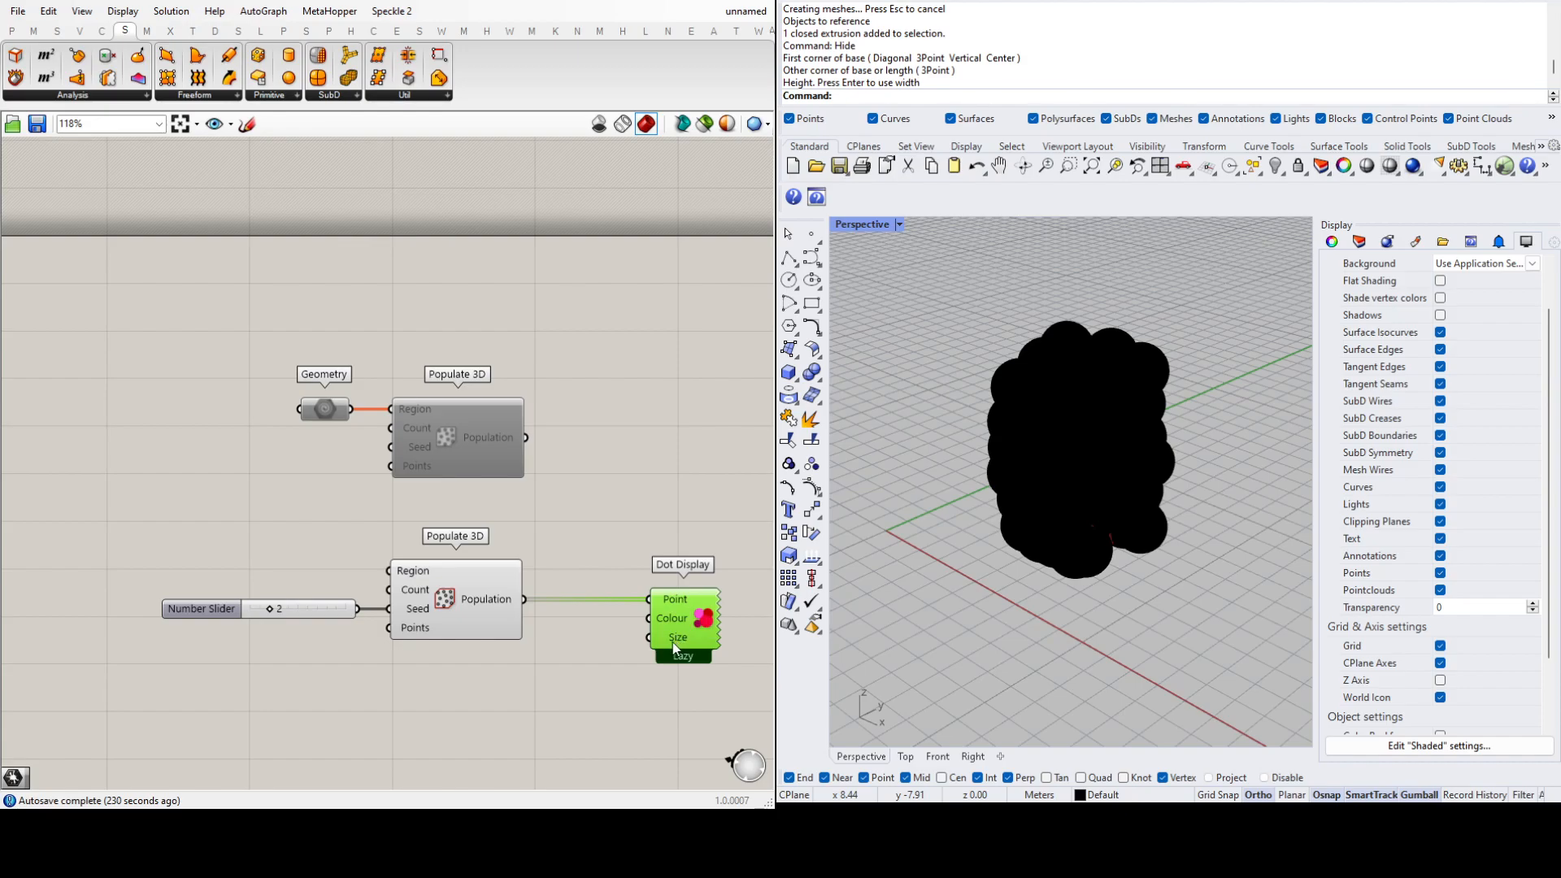
Step: Add a decimal number slider, connect it to Dot Display's Size input, and set it to 0.167
{"action": "left_click", "coordinate": [532, 686]}
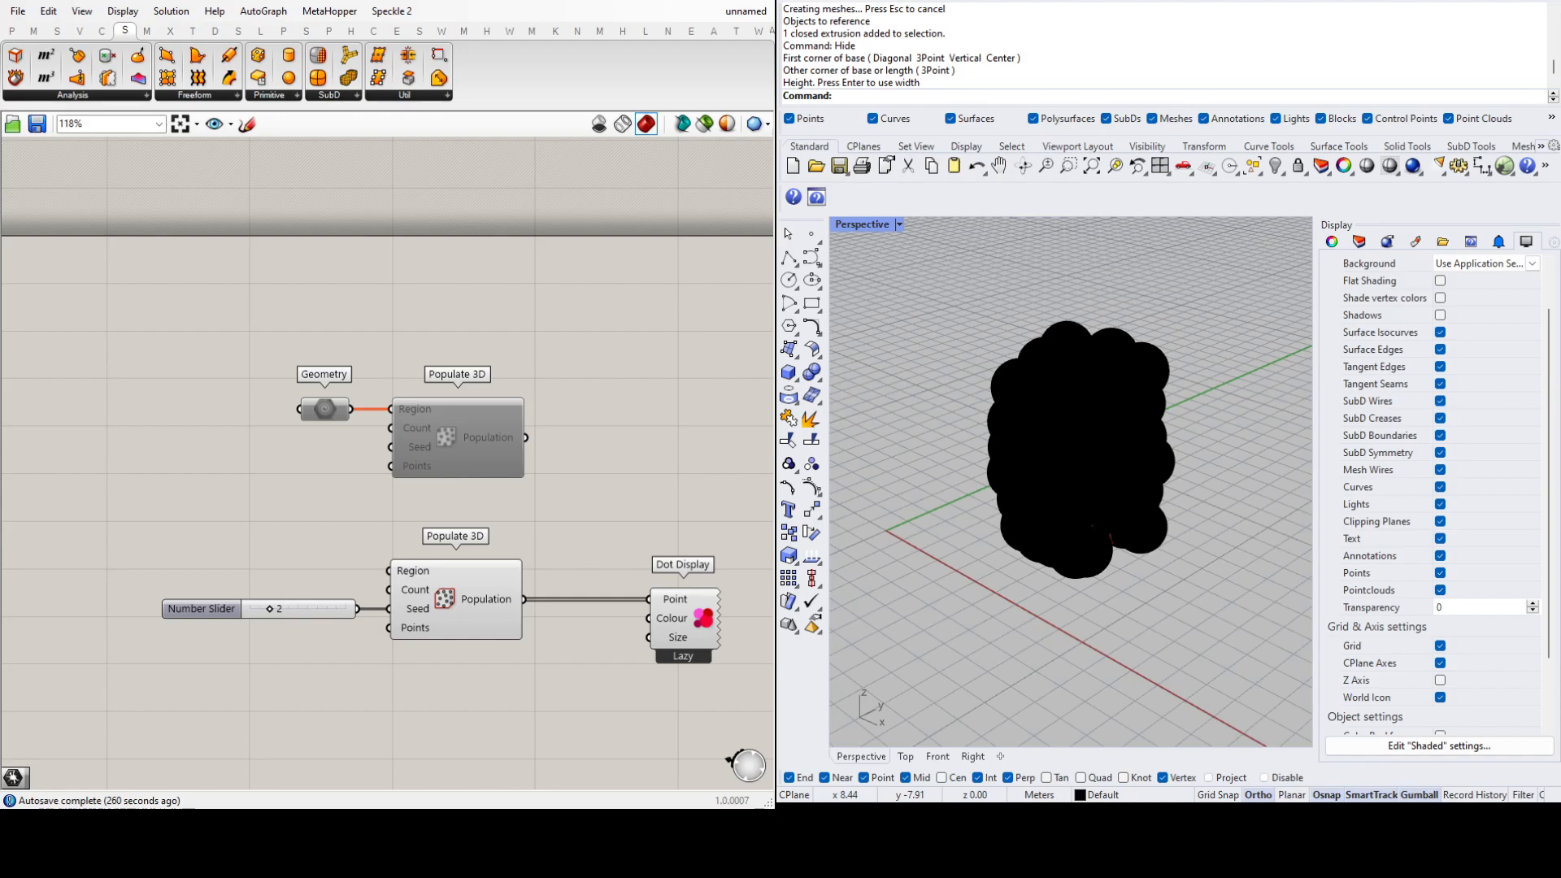
{"action": "key", "text": "Return"}
{"action": "left_click_drag", "start_coordinate": [630, 687], "coordinate": [652, 642]}
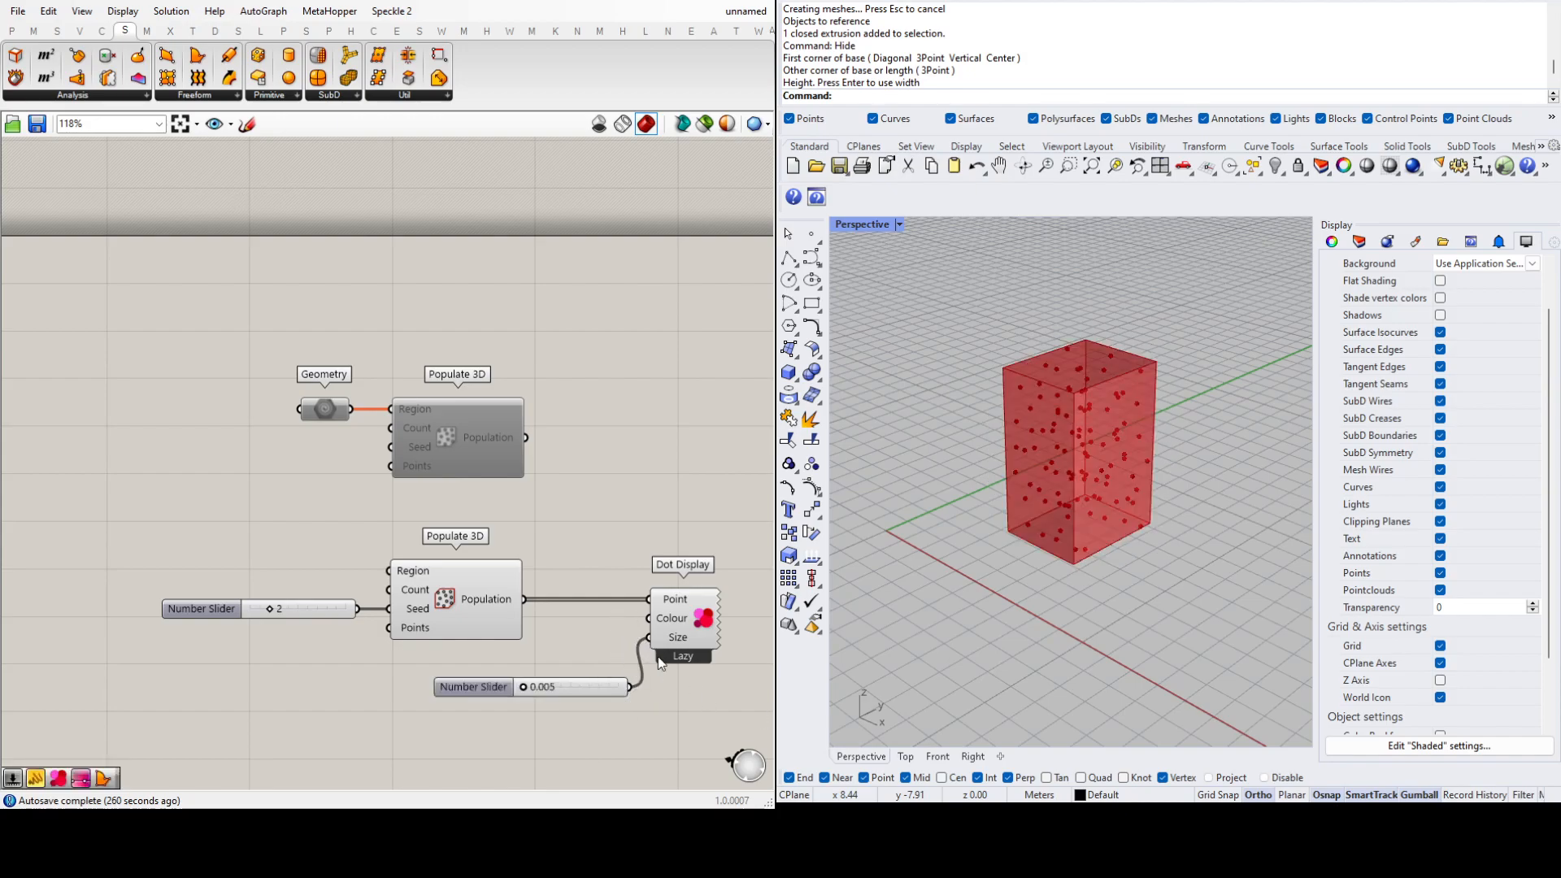
{"action": "left_click_drag", "start_coordinate": [535, 688], "coordinate": [588, 702]}
{"action": "left_click", "coordinate": [572, 657]}
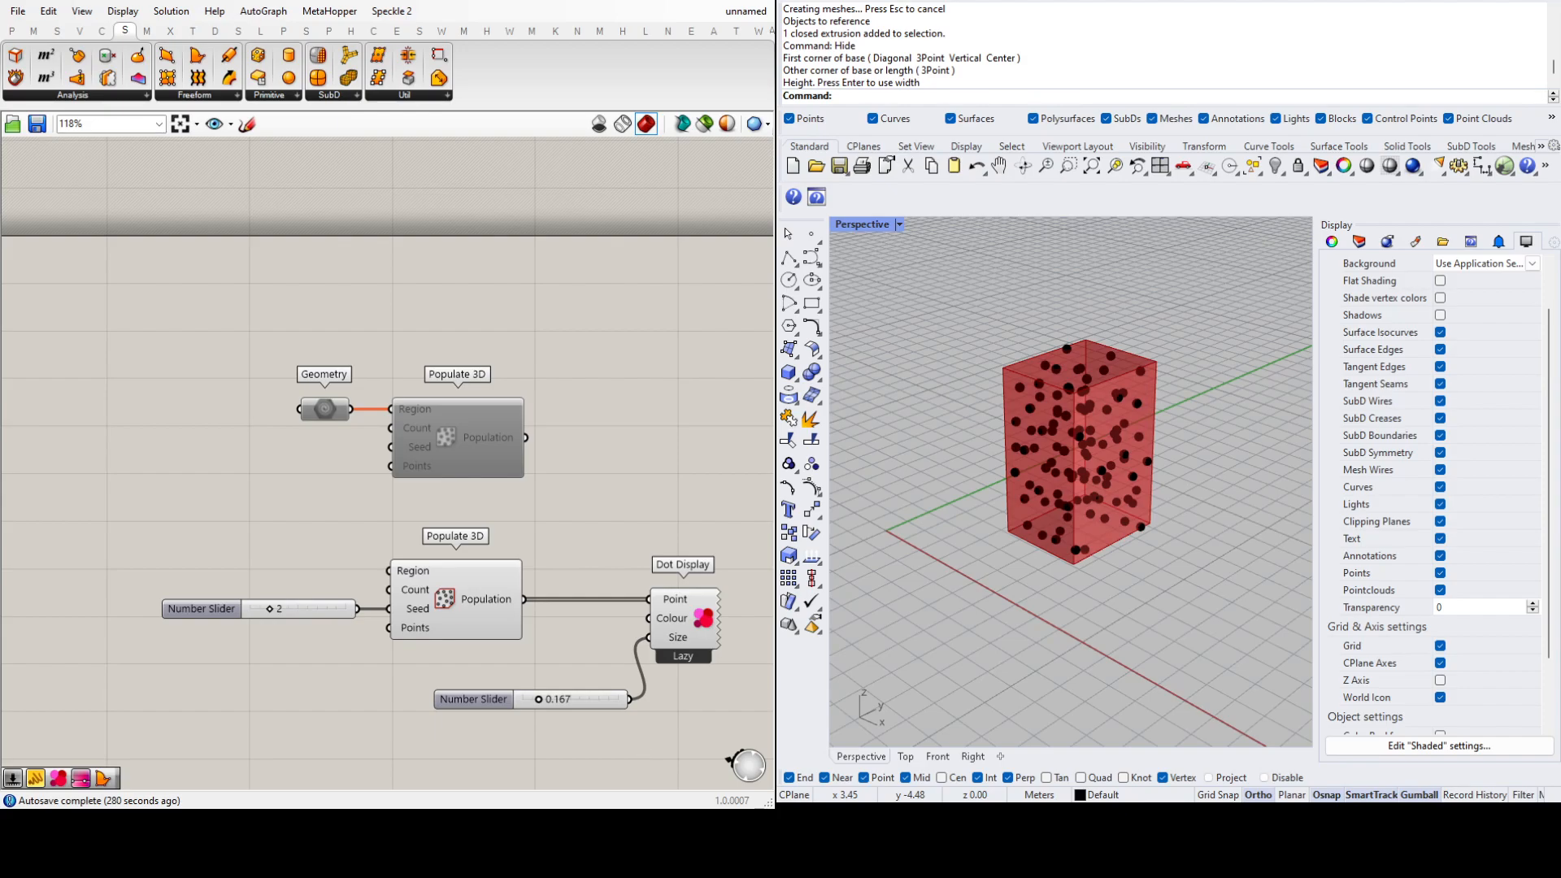
Step: Add a Colour Swatch, connect it to Dot Display's Colour input, make it blue, and place it above the size slider
{"action": "left_click", "coordinate": [578, 634]}
{"action": "left_click_drag", "start_coordinate": [596, 664], "coordinate": [647, 620]}
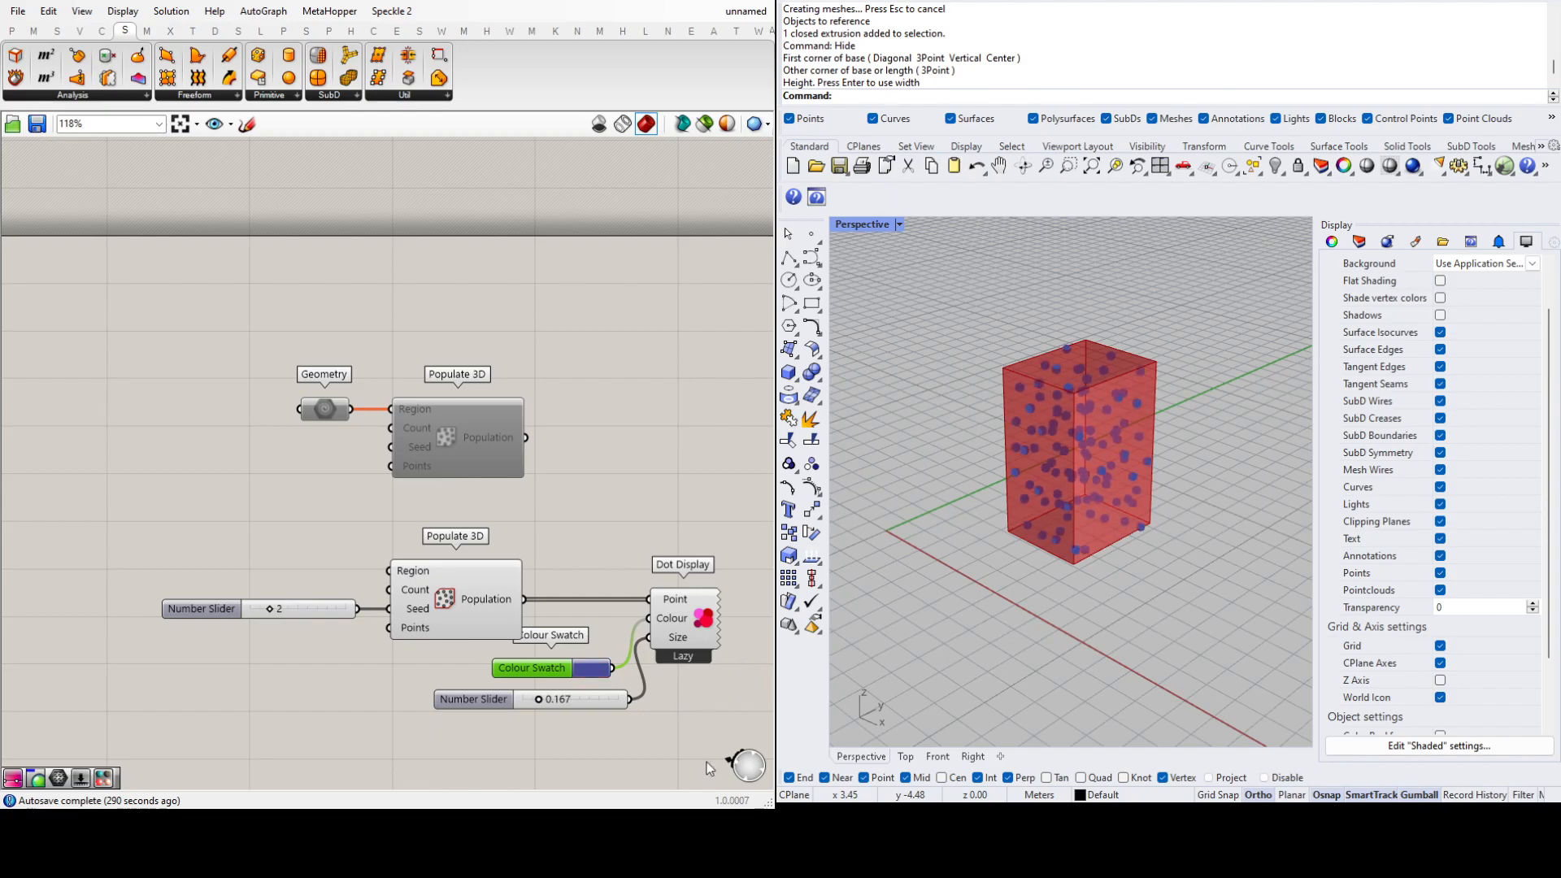
{"action": "left_click", "coordinate": [676, 717]}
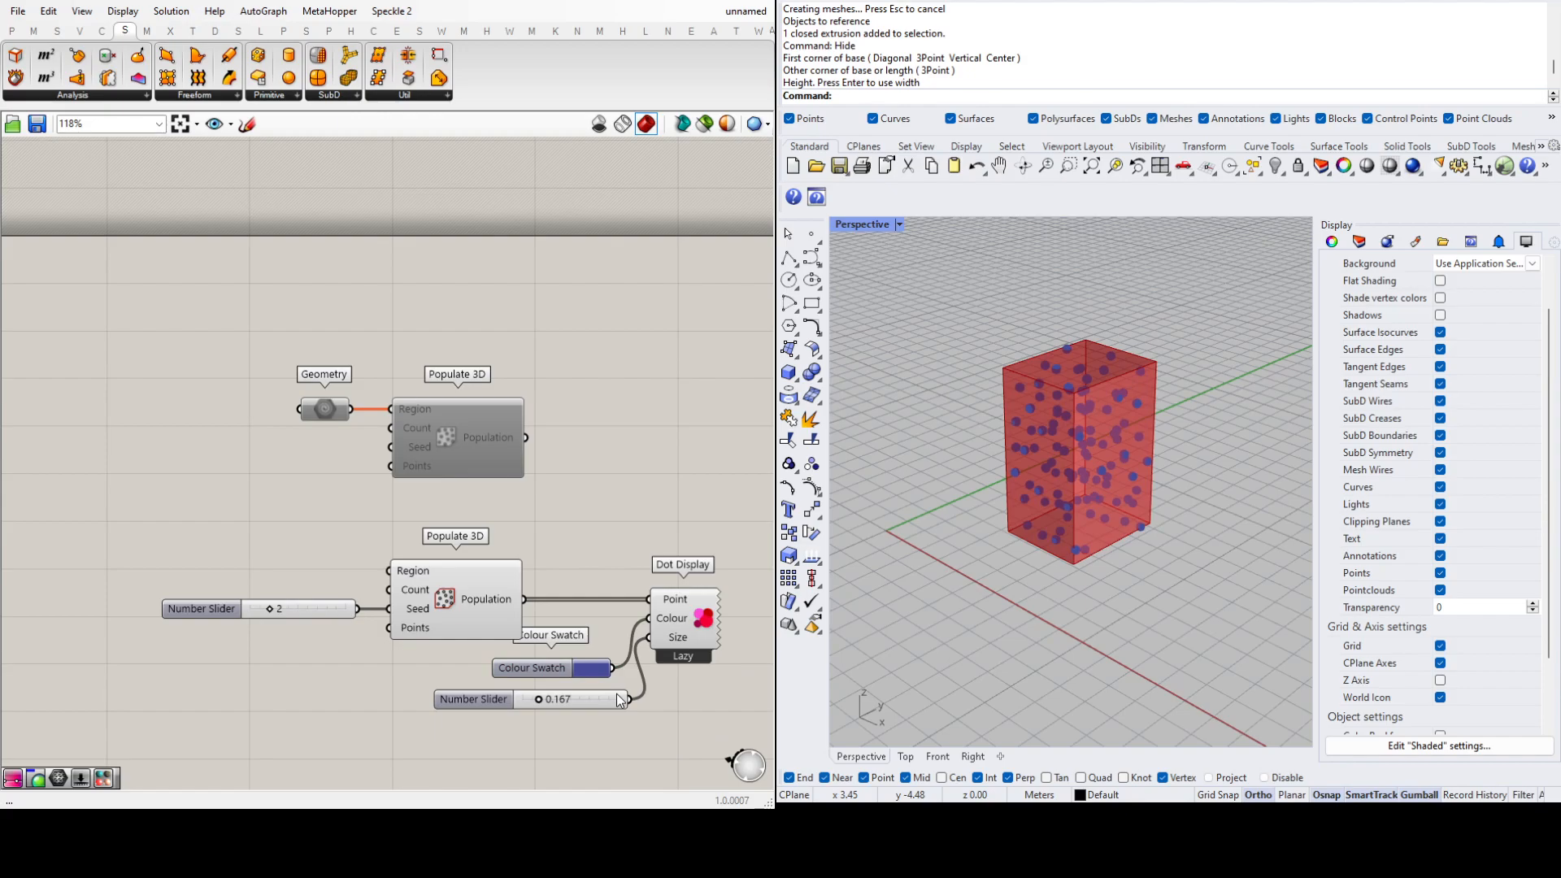
{"action": "left_click_drag", "start_coordinate": [557, 673], "coordinate": [550, 678]}
{"action": "left_click", "coordinate": [648, 691]}
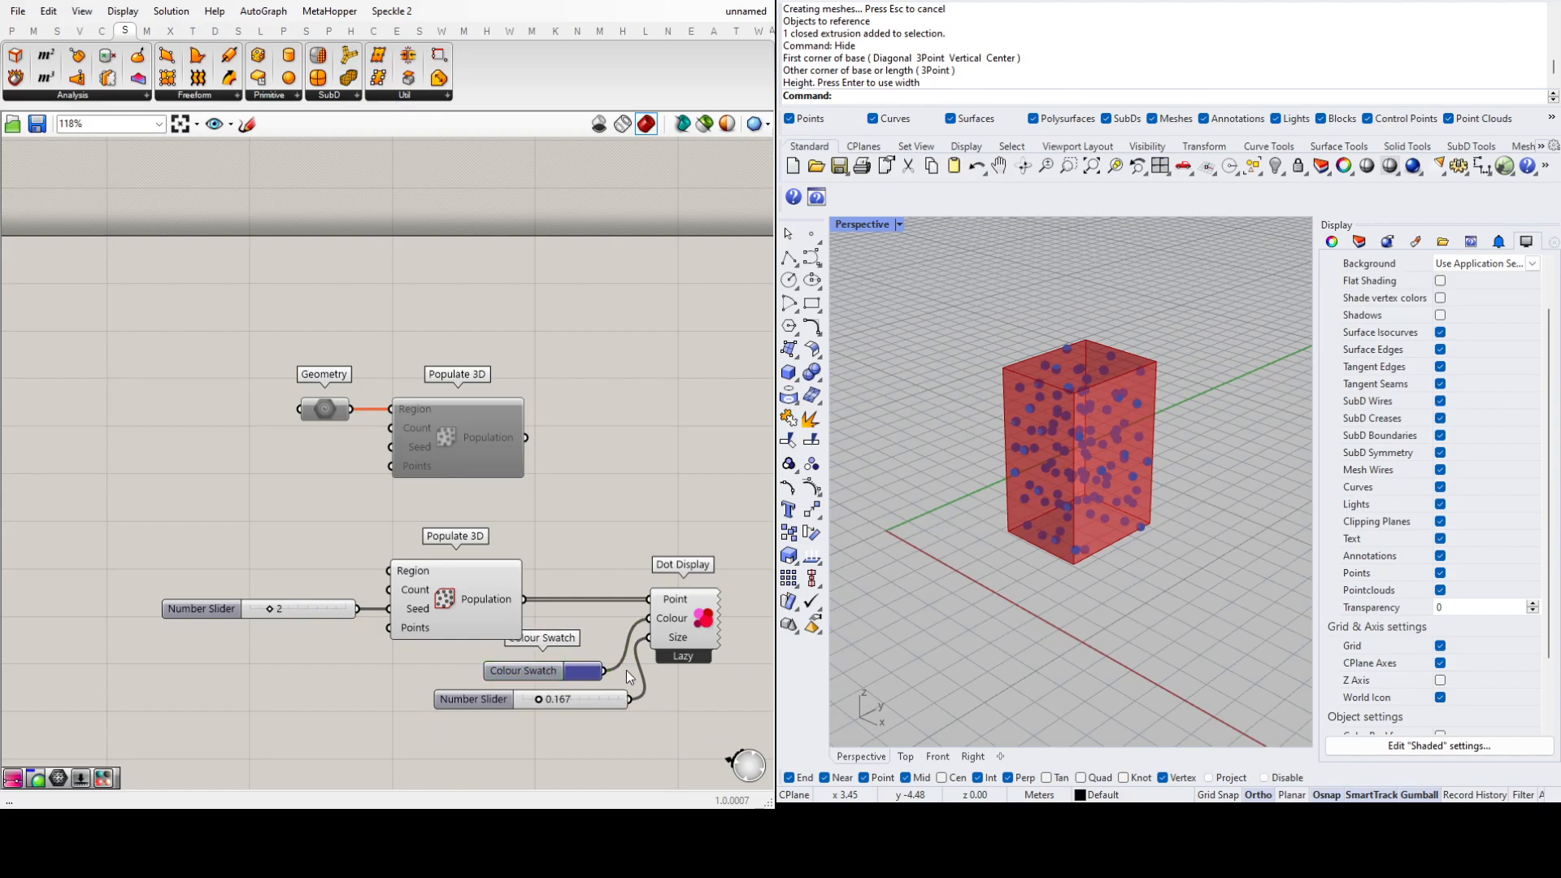
{"action": "right_click_drag", "start_coordinate": [648, 690], "coordinate": [589, 680]}
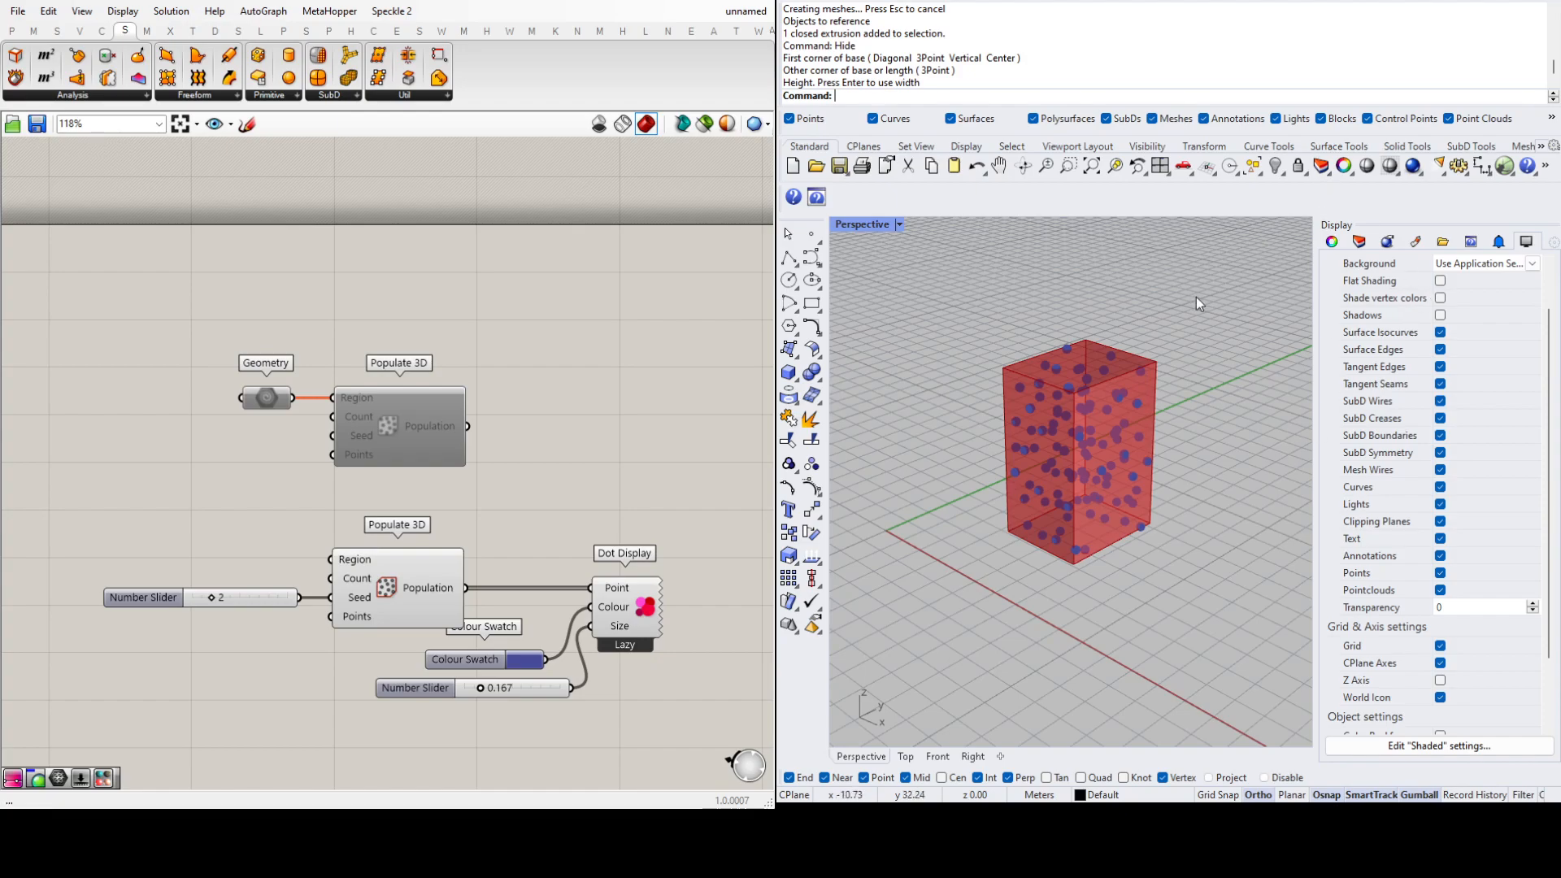
Step: Try the Arctic display mode in the Perspective viewport
{"action": "scroll", "coordinate": [1447, 474], "scroll_direction": "up", "scroll_amount": 2}
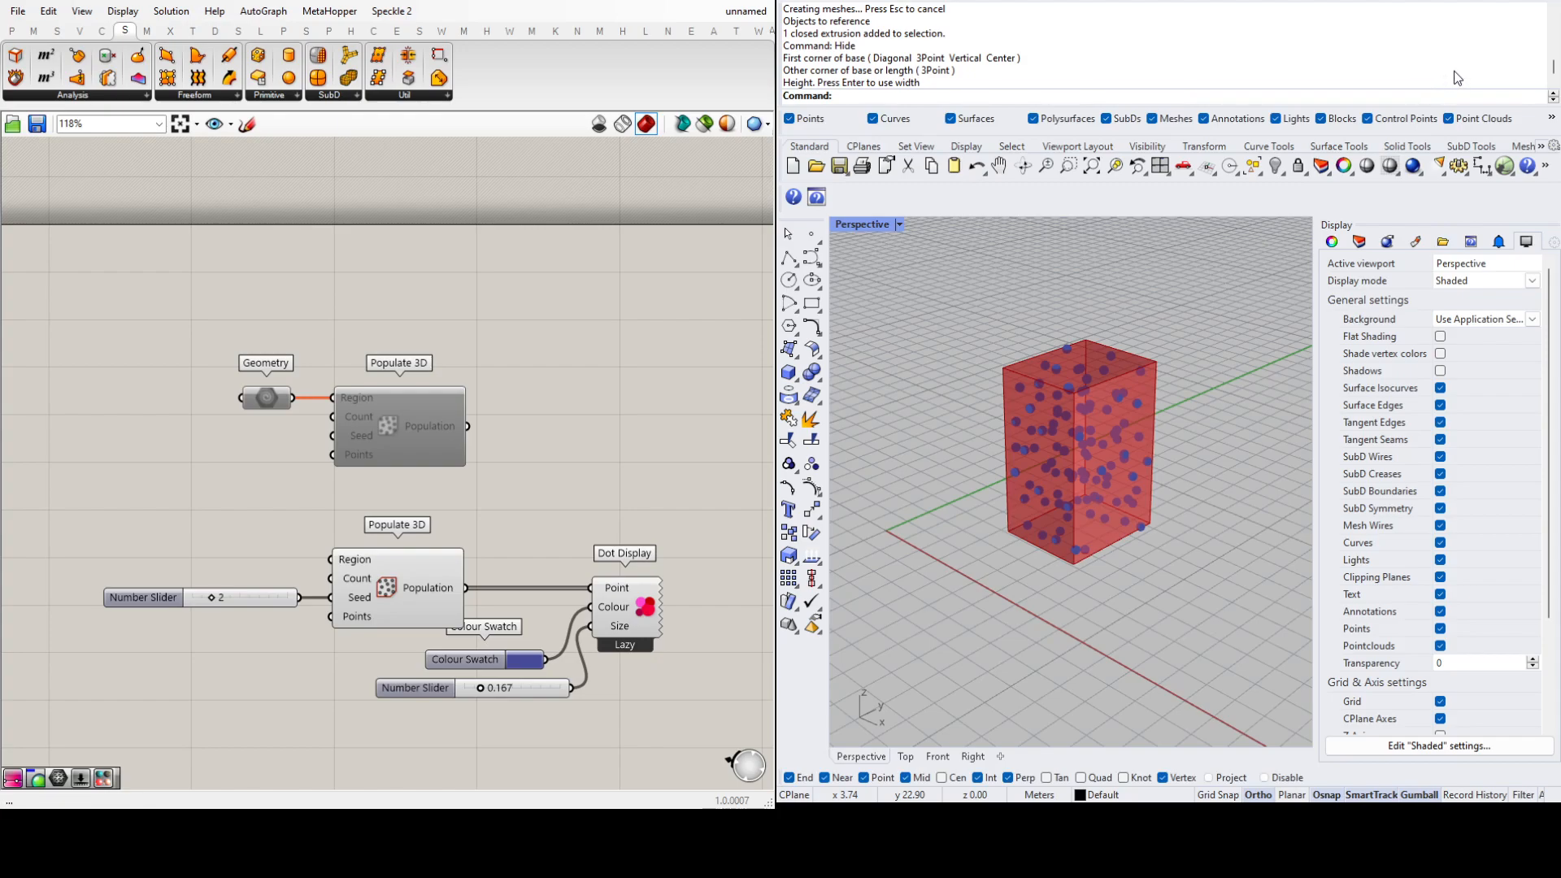
{"action": "left_click", "coordinate": [1387, 242]}
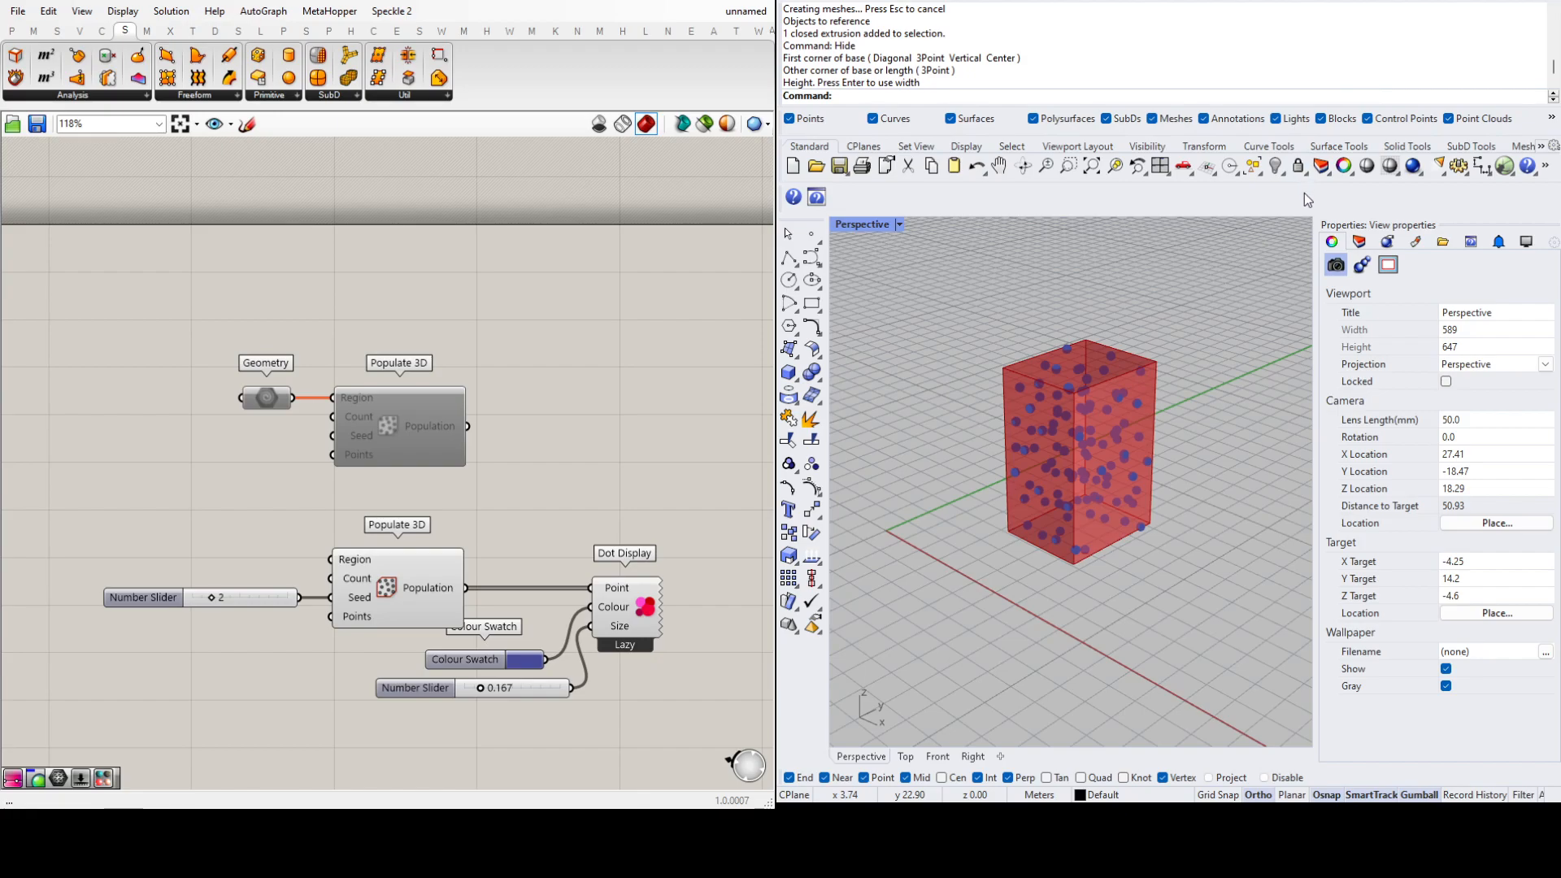
{"action": "left_click", "coordinate": [1527, 243]}
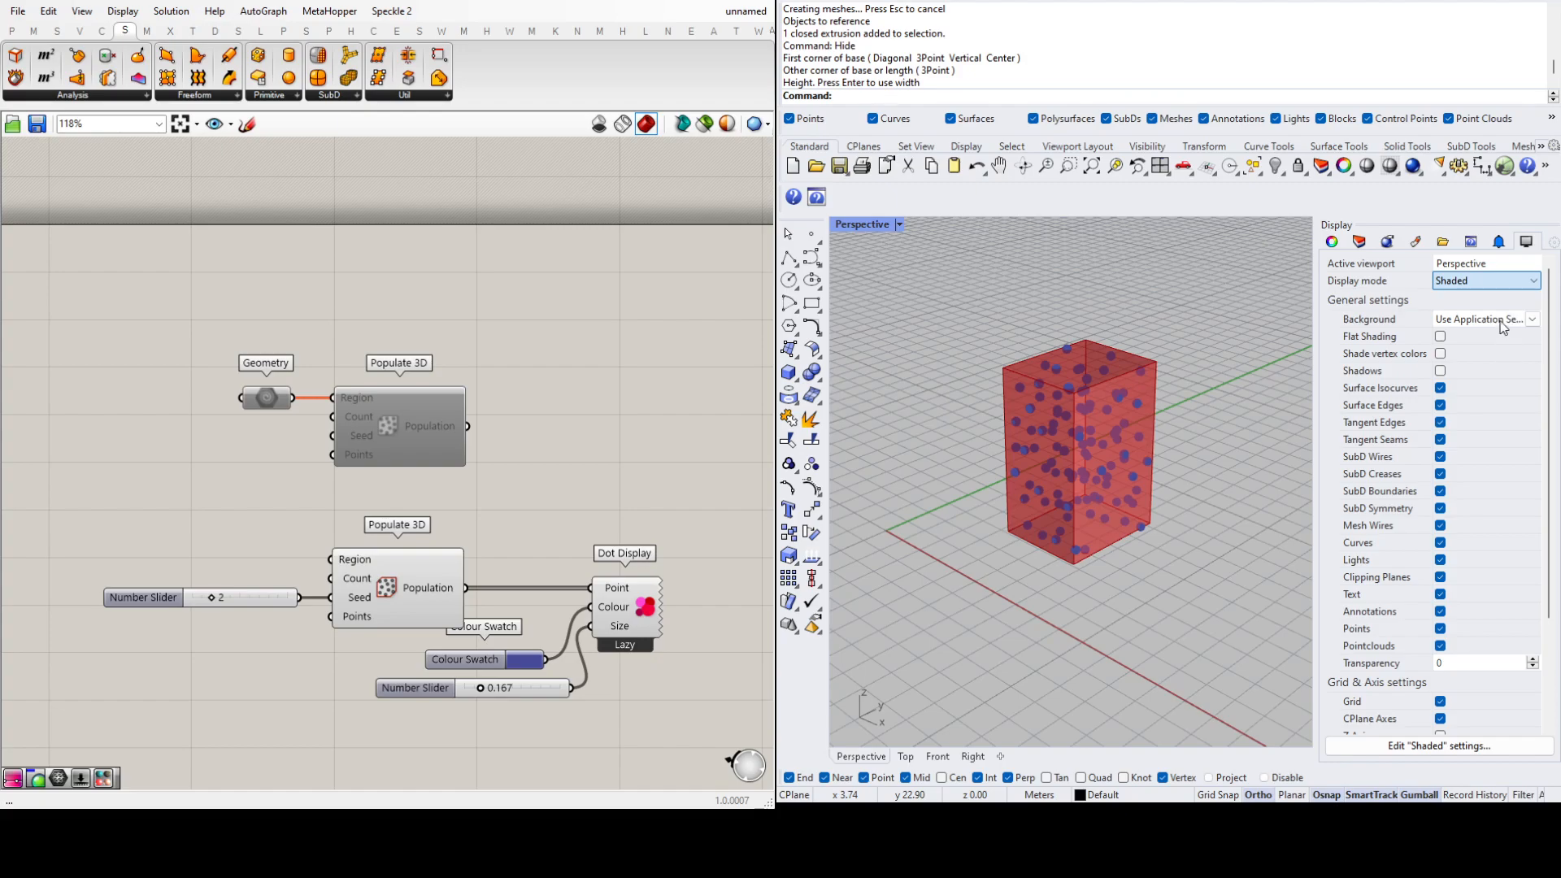
{"action": "left_click", "coordinate": [1494, 397]}
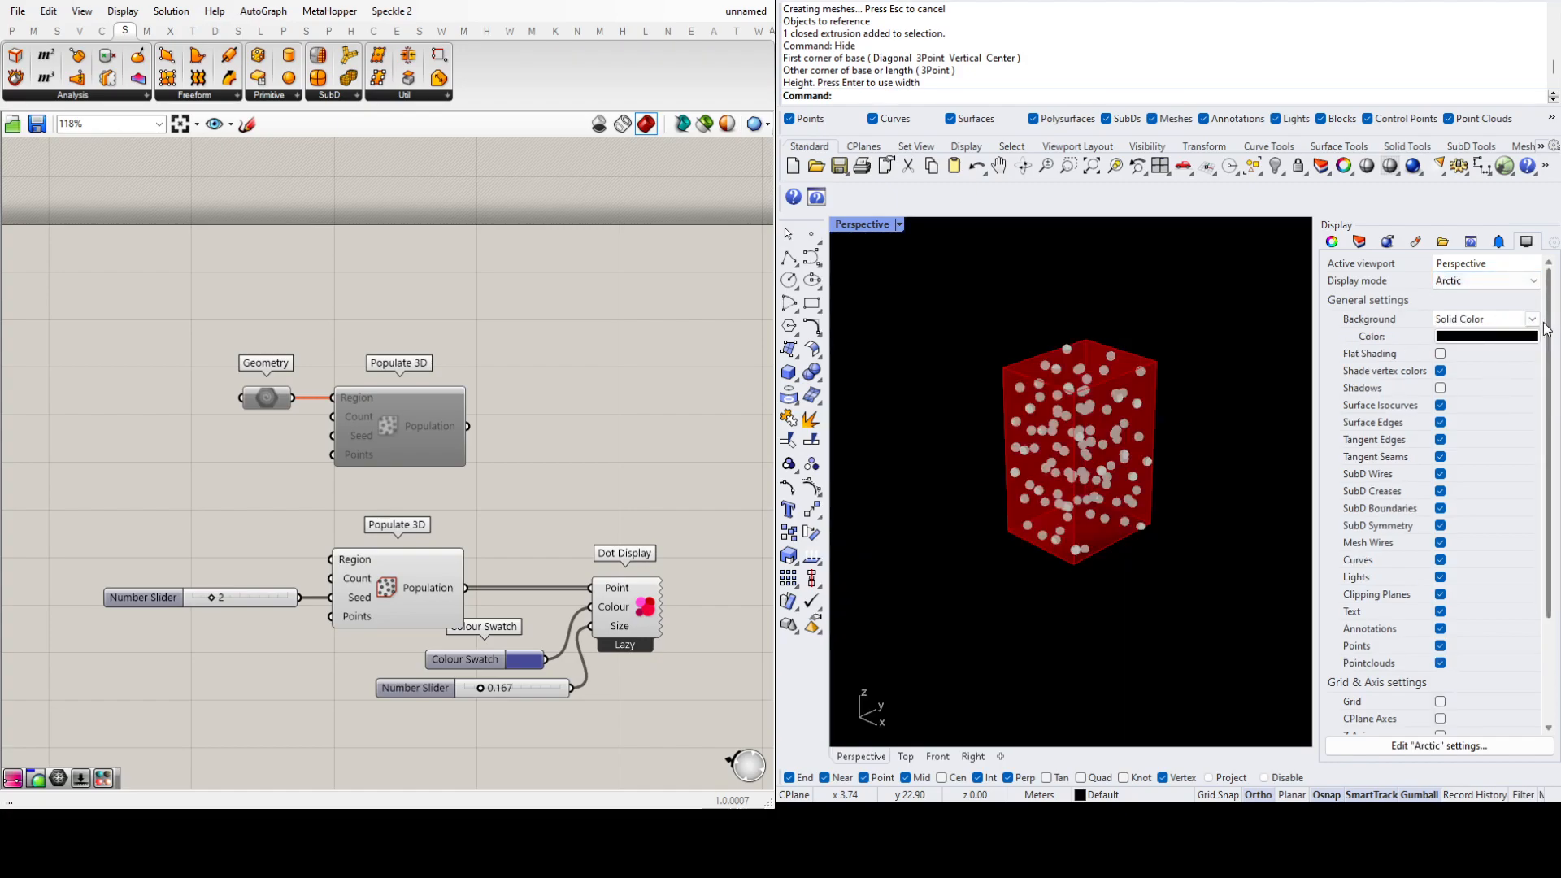
Step: Switch the Perspective viewport to Rendered display mode and set its solid background colour to black
{"action": "left_click", "coordinate": [1521, 284]}
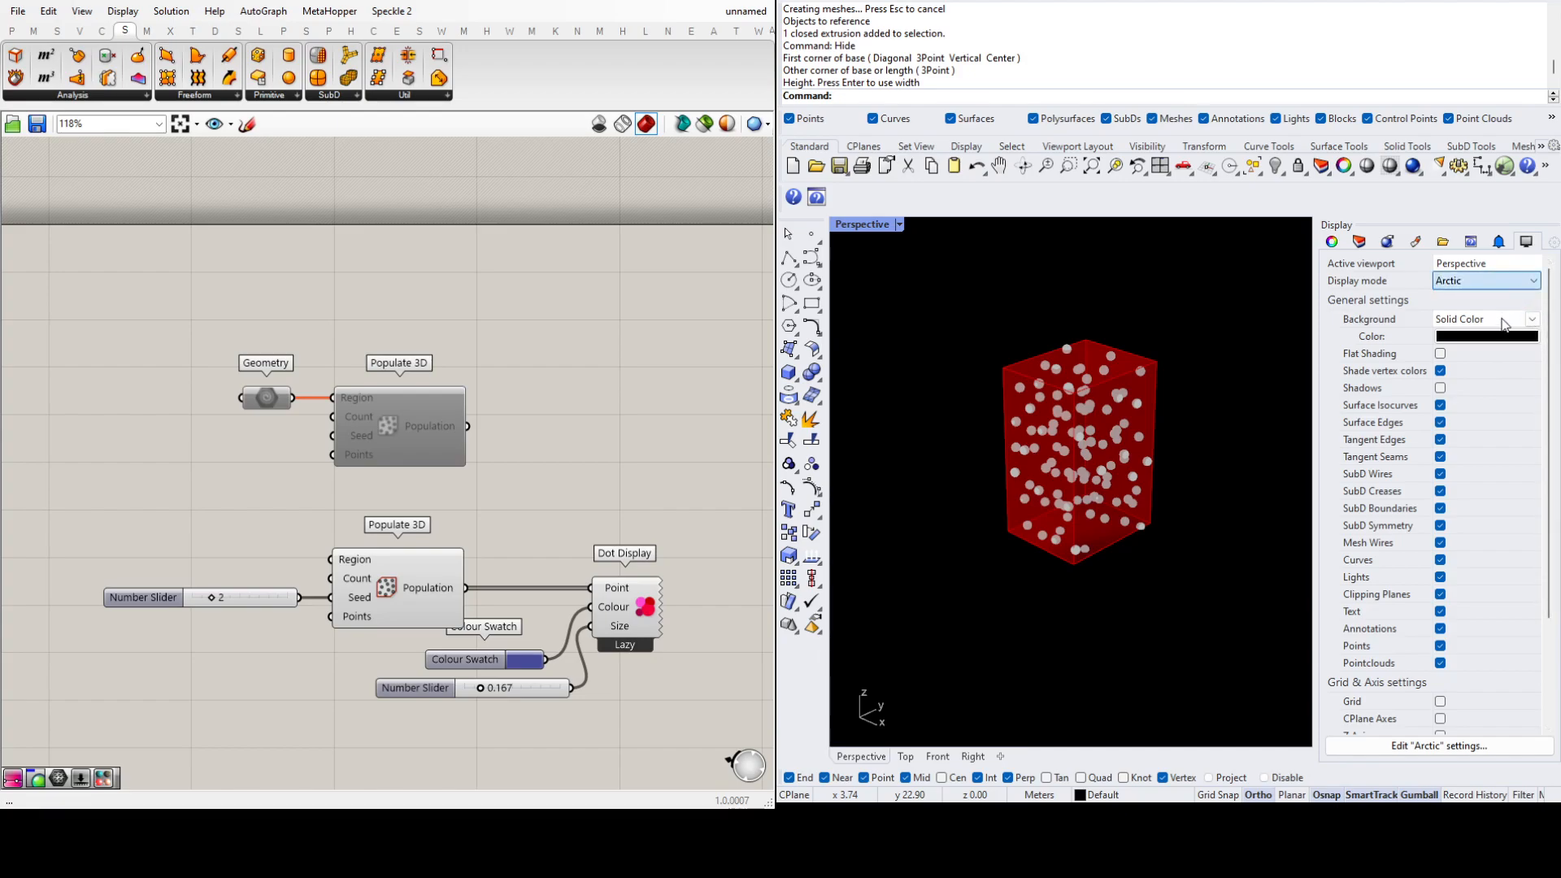
{"action": "left_click", "coordinate": [1501, 320]}
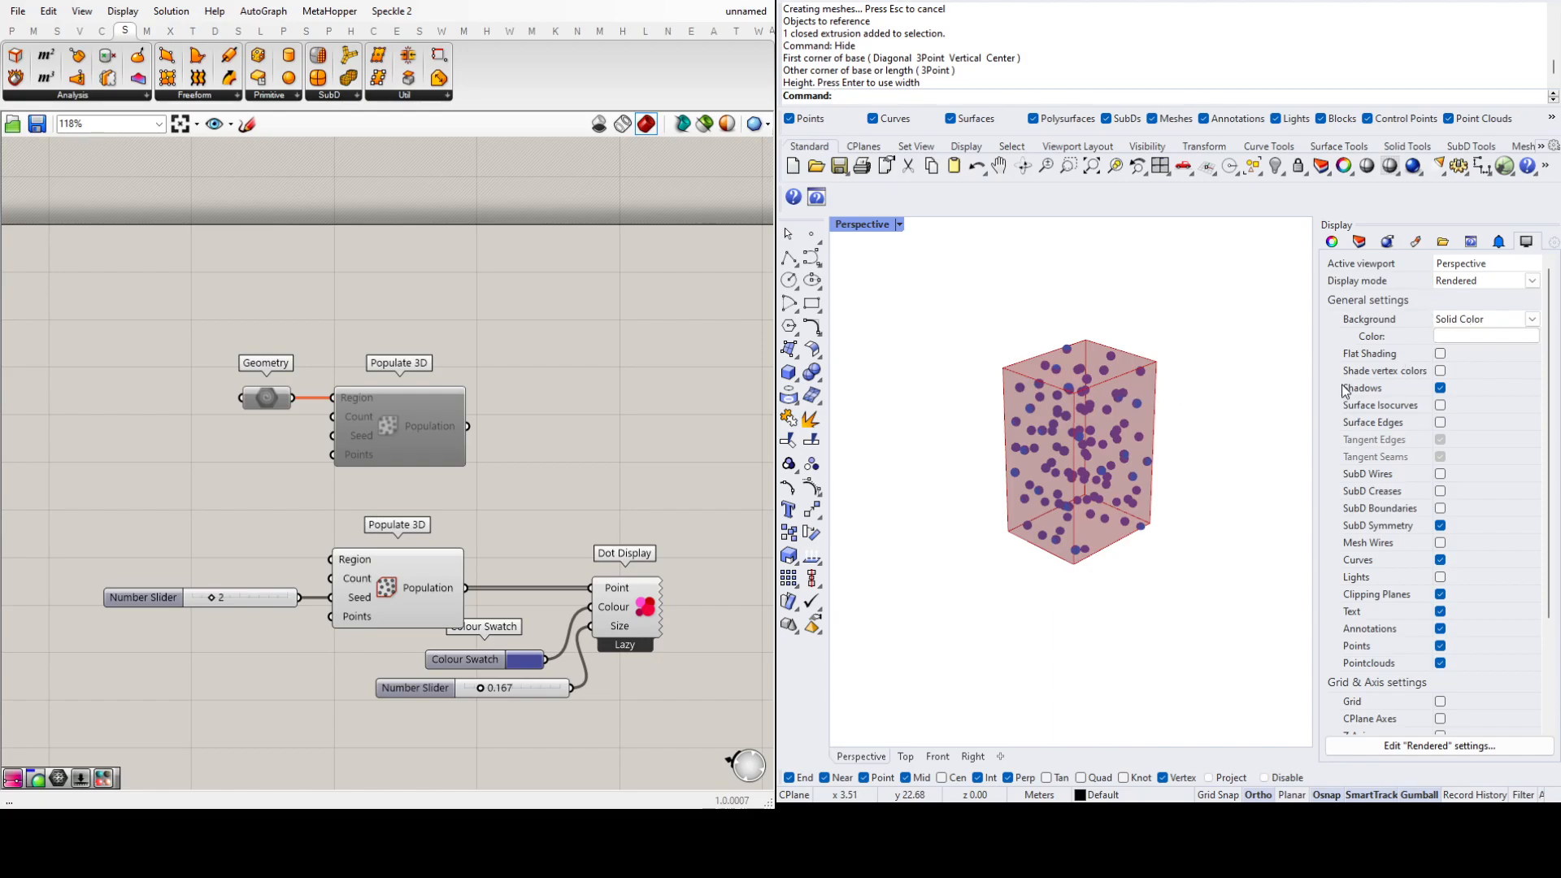
{"action": "left_click", "coordinate": [1421, 434]}
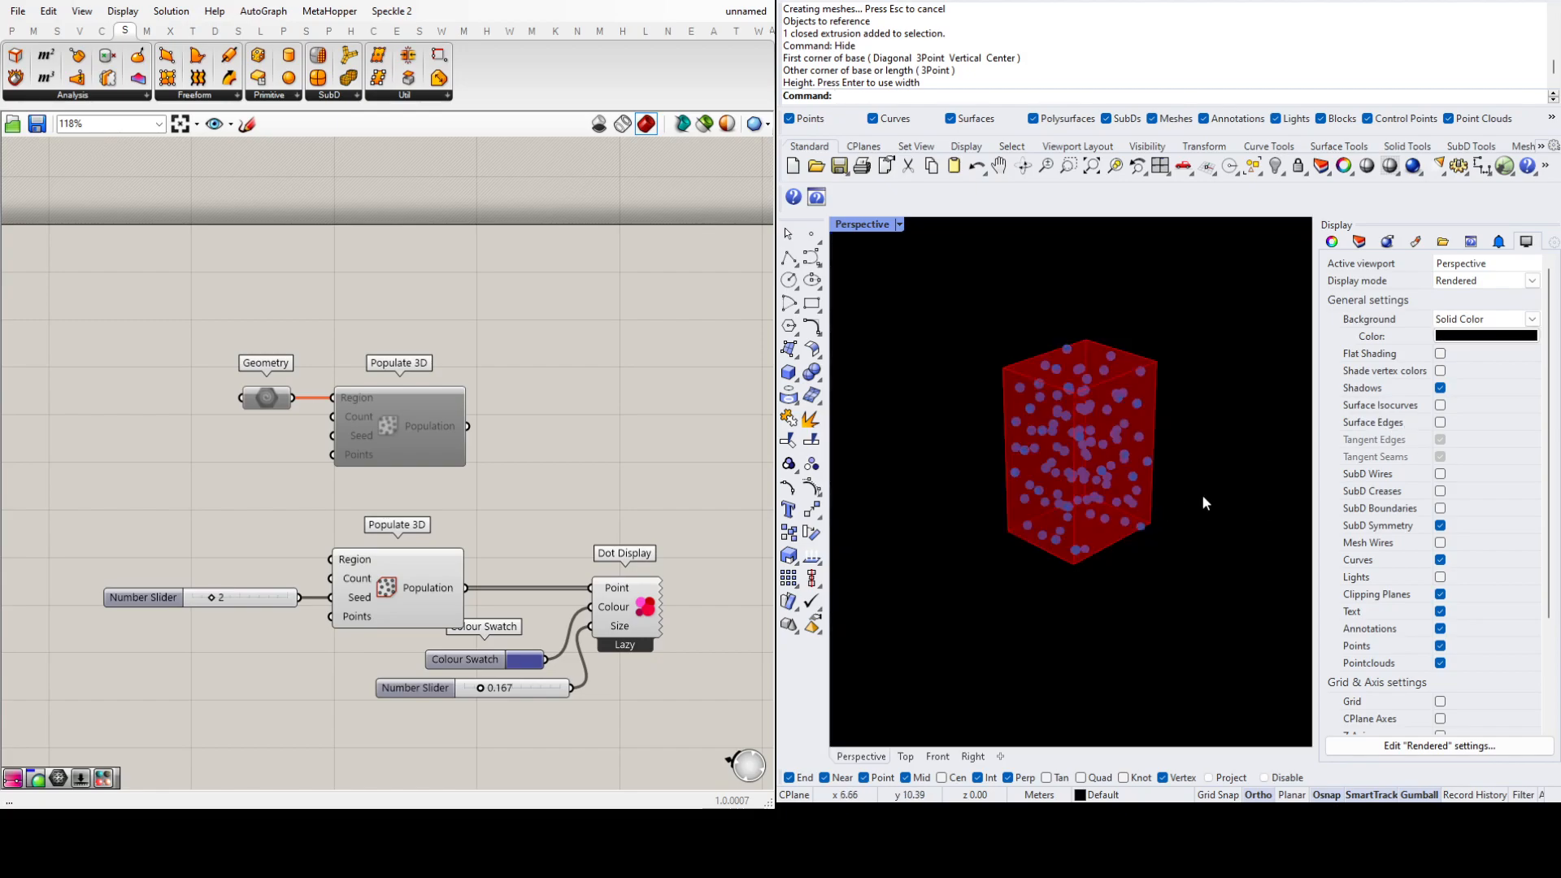
Step: Turn off the preview of the second Populate 3D so only the coloured dots are displayed
{"action": "left_click", "coordinate": [397, 597]}
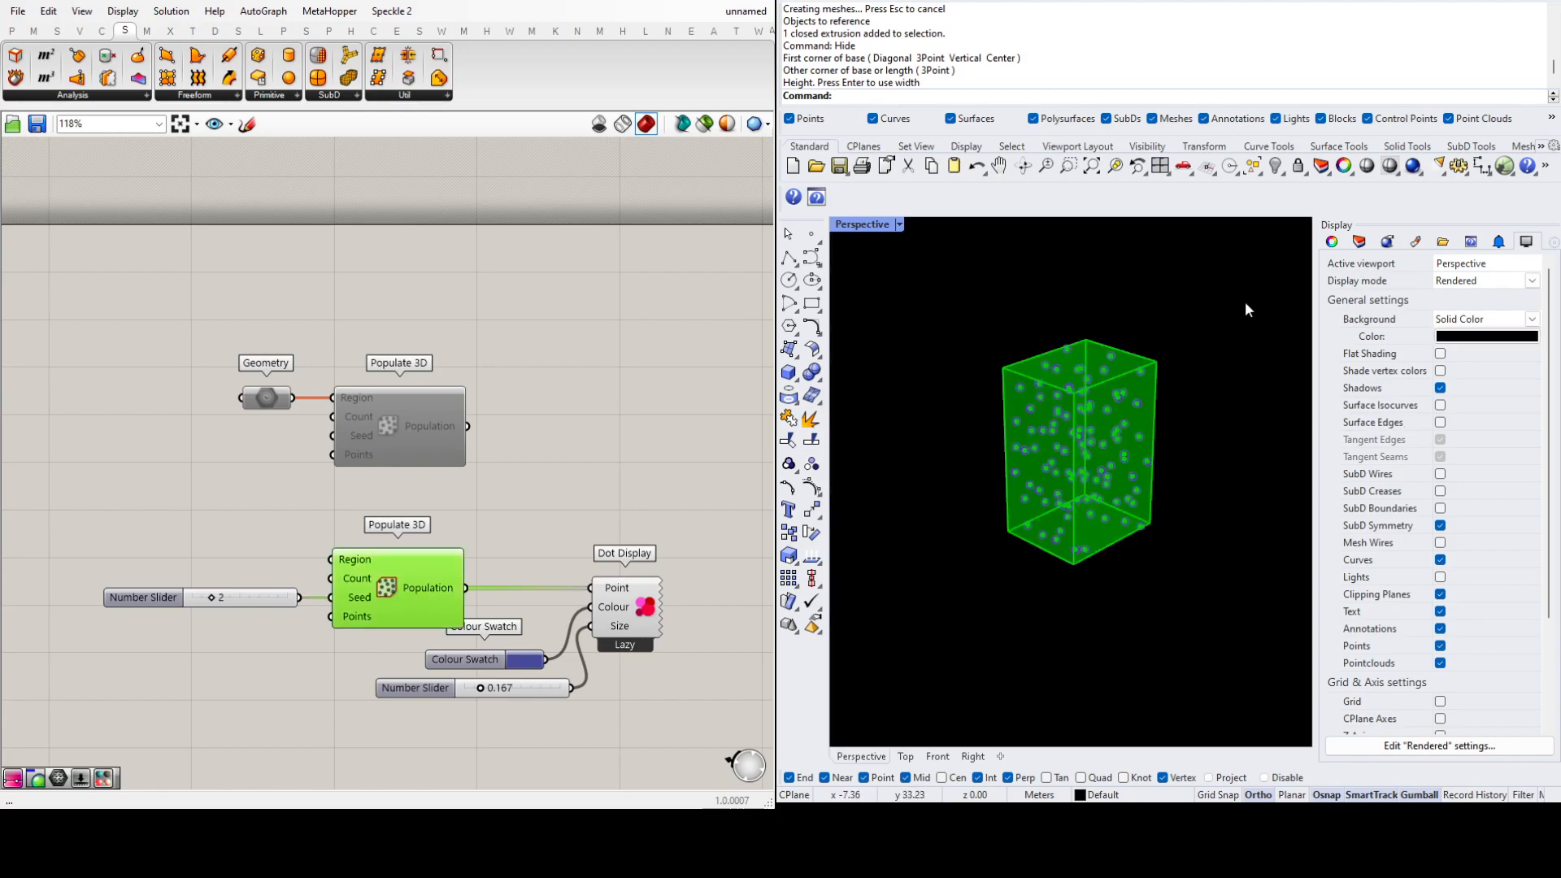
{"action": "left_click", "coordinate": [396, 597]}
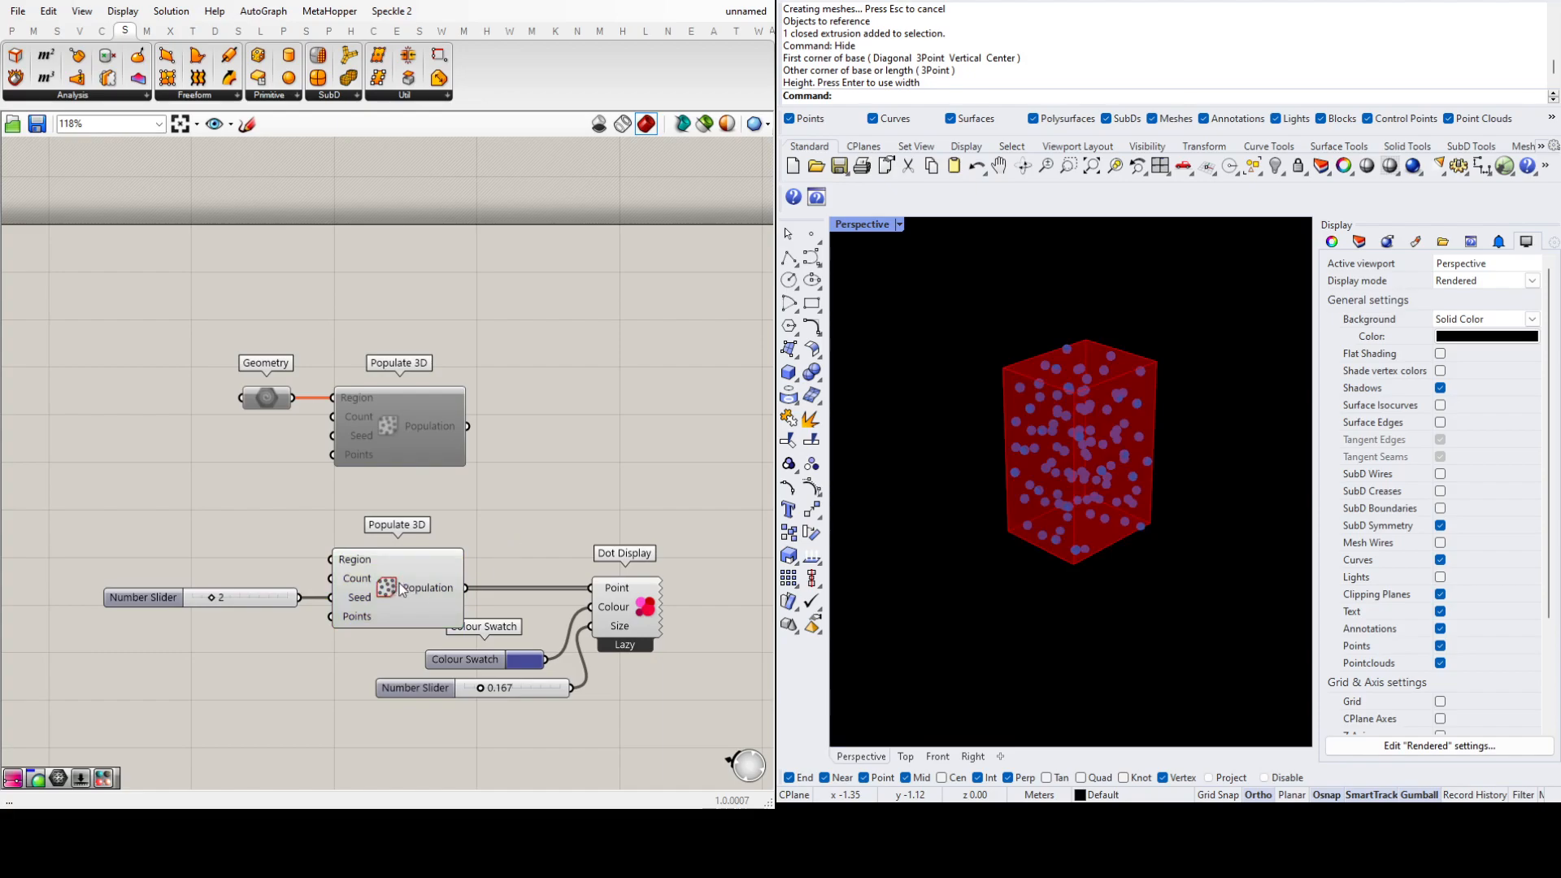
{"action": "left_click", "coordinate": [398, 583]}
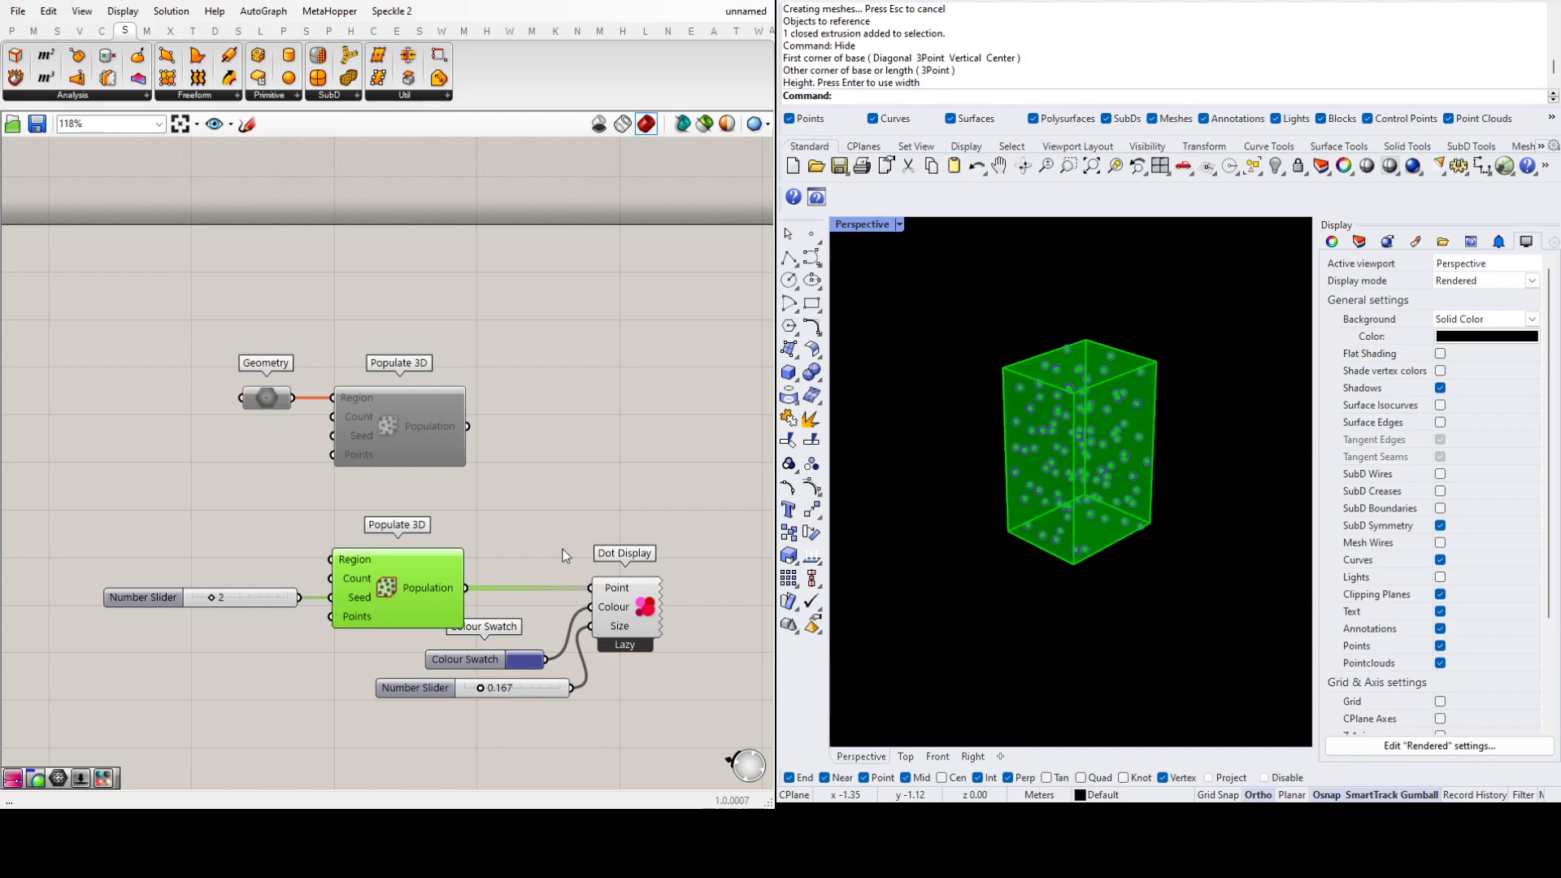
{"action": "left_click", "coordinate": [525, 549]}
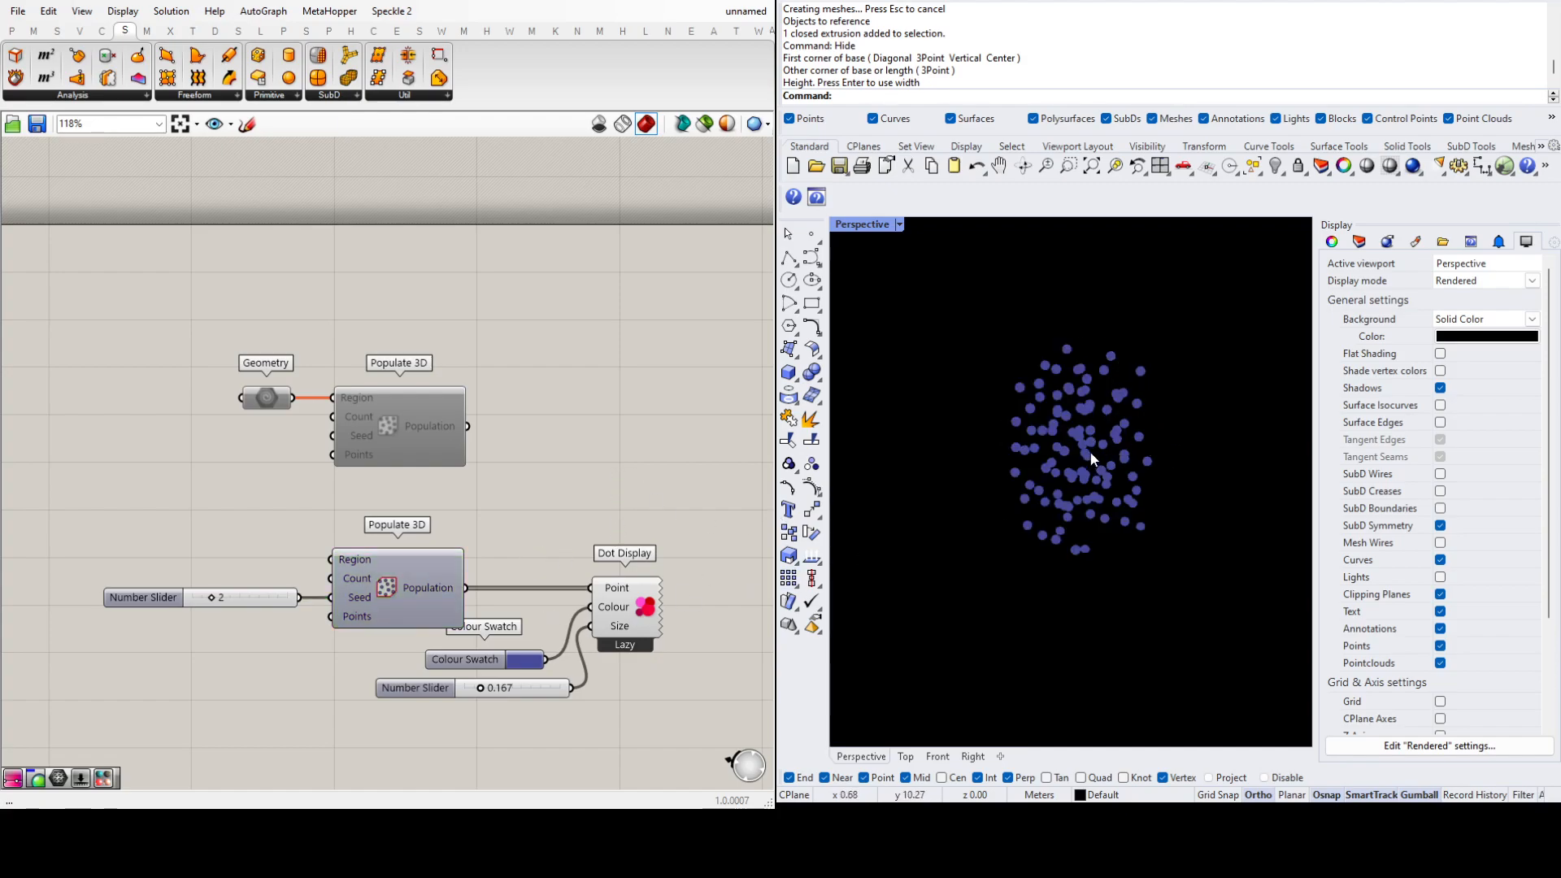
{"action": "mouse_move", "coordinate": [1052, 507]}
{"action": "right_mouse_down"}
{"action": "mouse_move", "coordinate": [1049, 488]}
{"action": "mouse_move", "coordinate": [1056, 505]}
{"action": "mouse_move", "coordinate": [1032, 497]}
{"action": "right_mouse_up"}
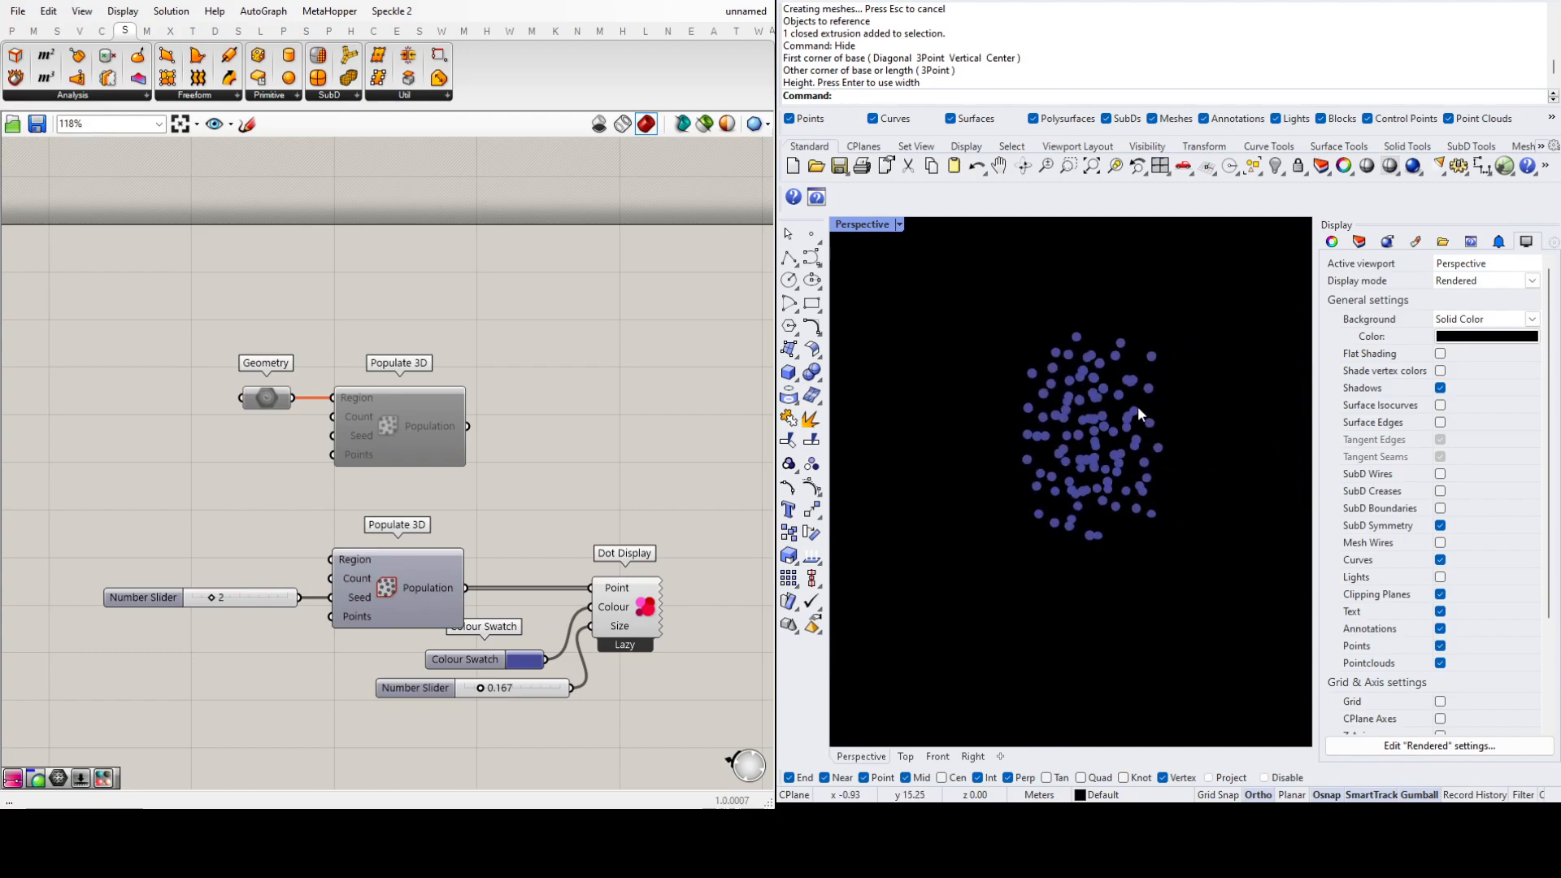
{"action": "scroll", "coordinate": [1137, 409], "scroll_direction": "up", "scroll_amount": 2}
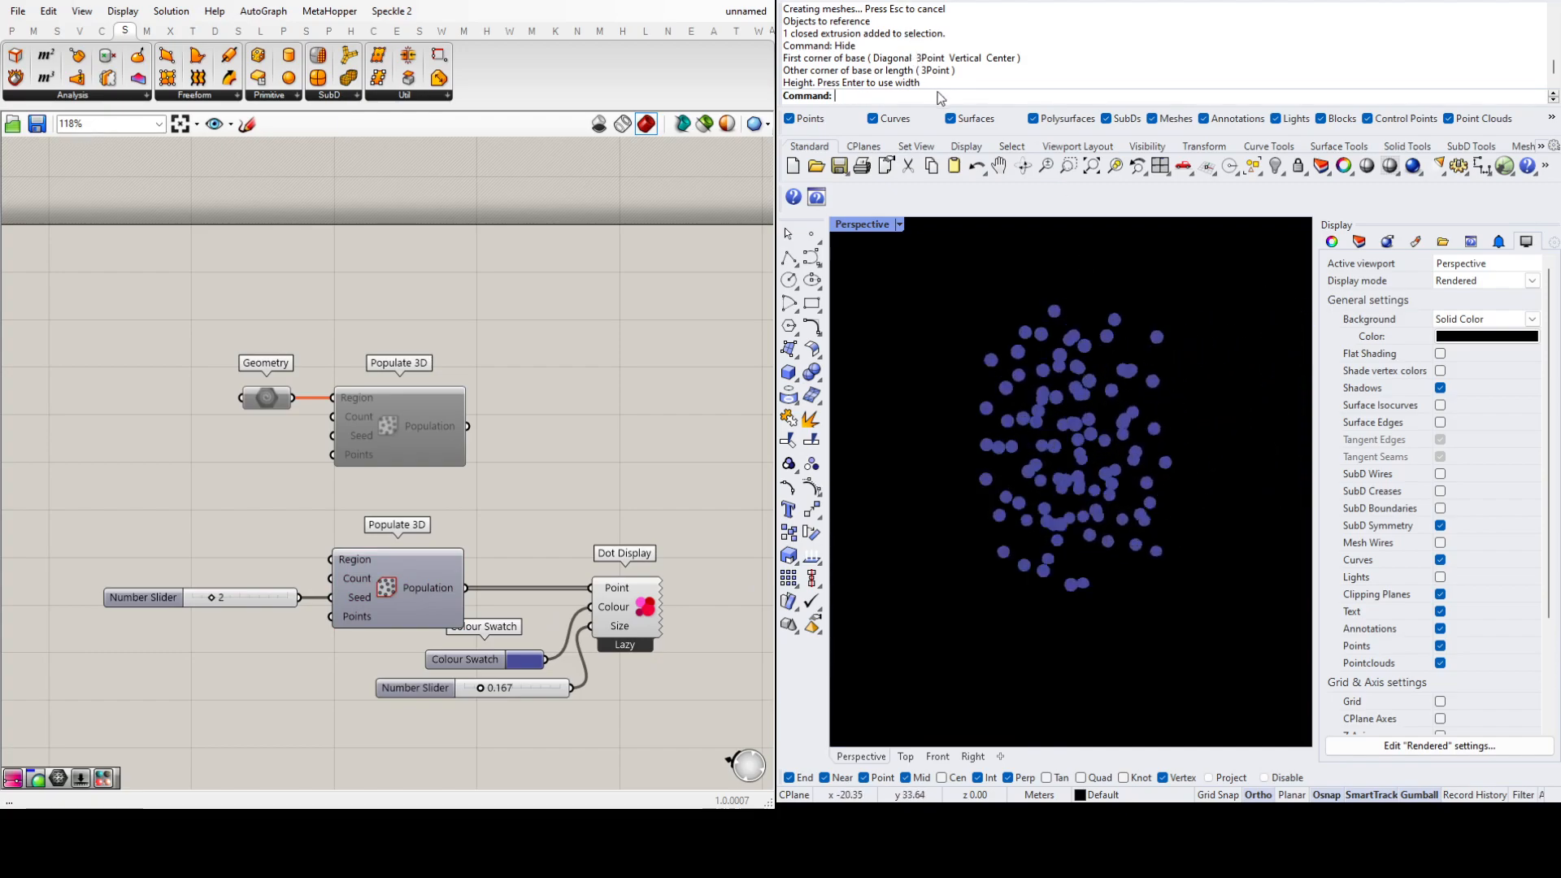
{"action": "scroll", "coordinate": [592, 355], "scroll_direction": "down", "scroll_amount": 5}
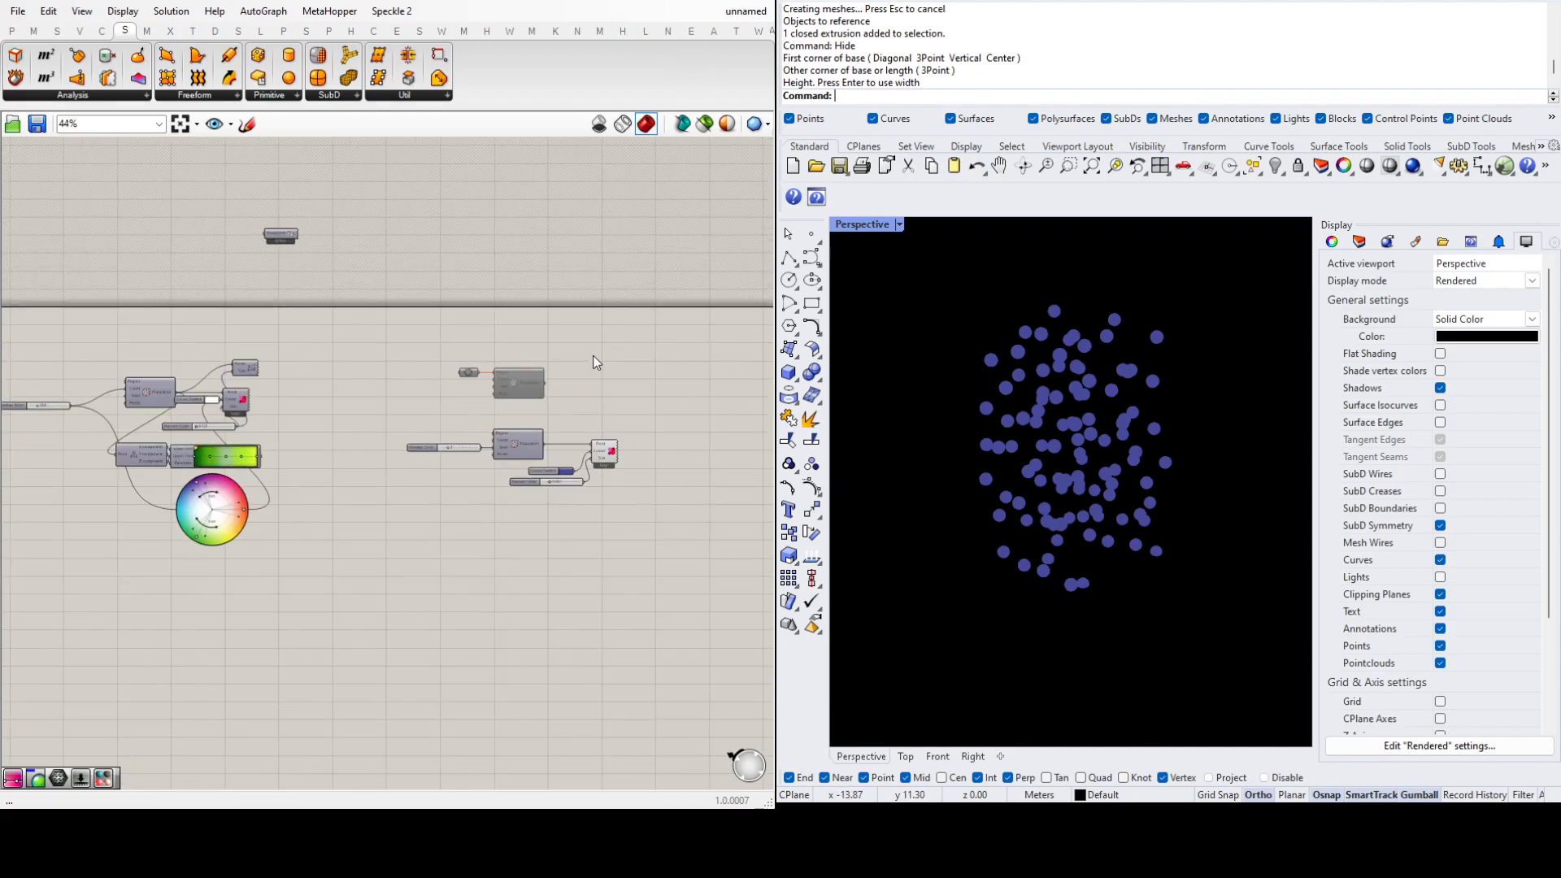
{"action": "left_click", "coordinate": [746, 18]}
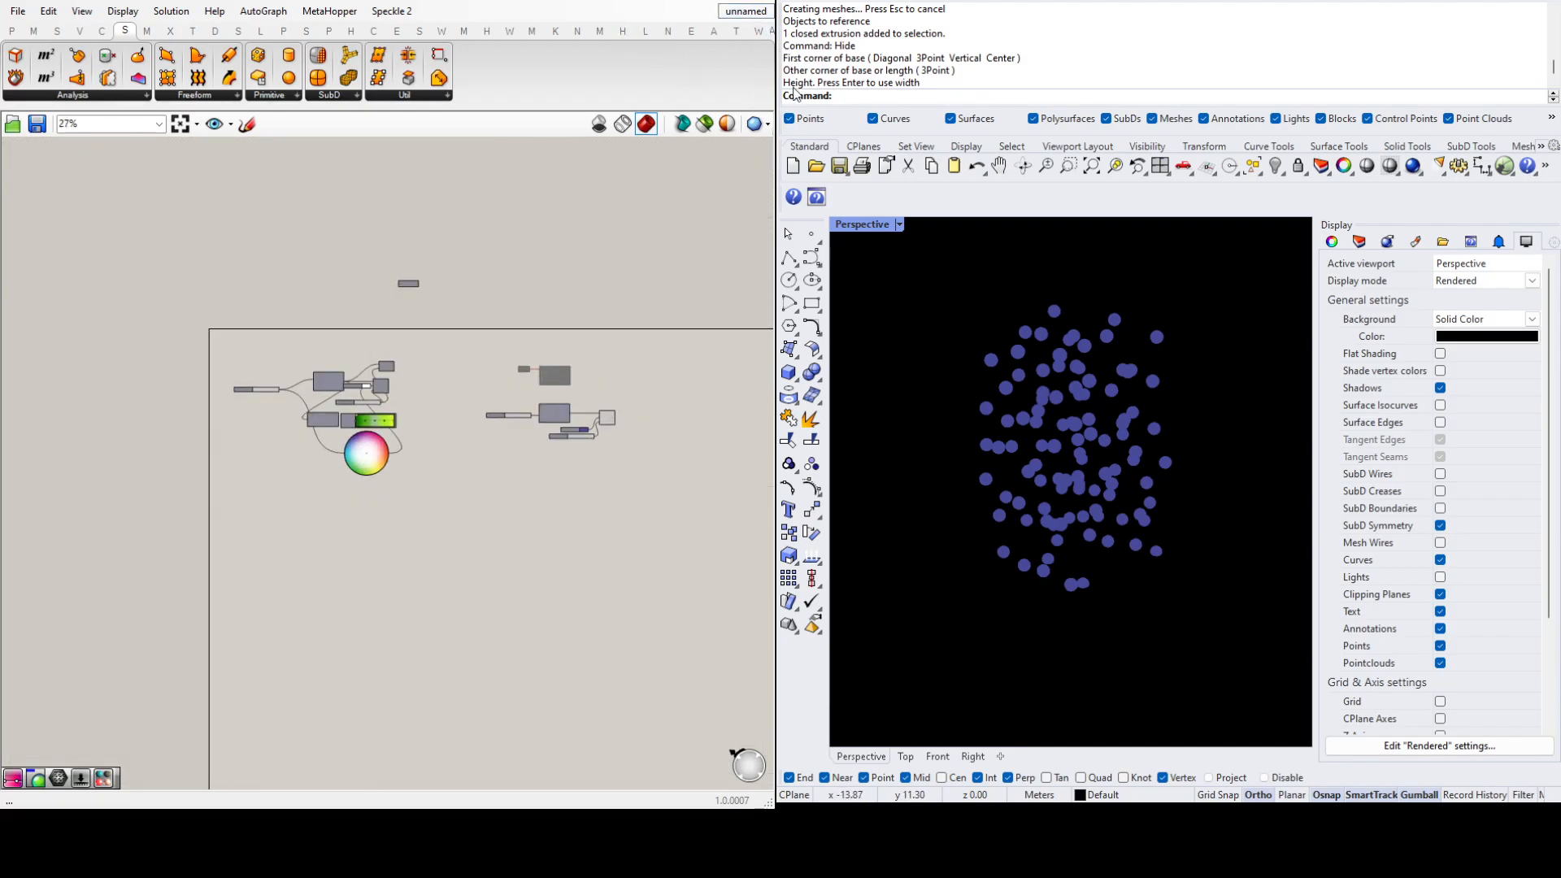
Step: Capture the Perspective viewport to an image file with ViewCaptureToFile
{"action": "left_click", "coordinate": [809, 148]}
{"action": "scroll", "coordinate": [470, 598], "scroll_direction": "up", "scroll_amount": 4}
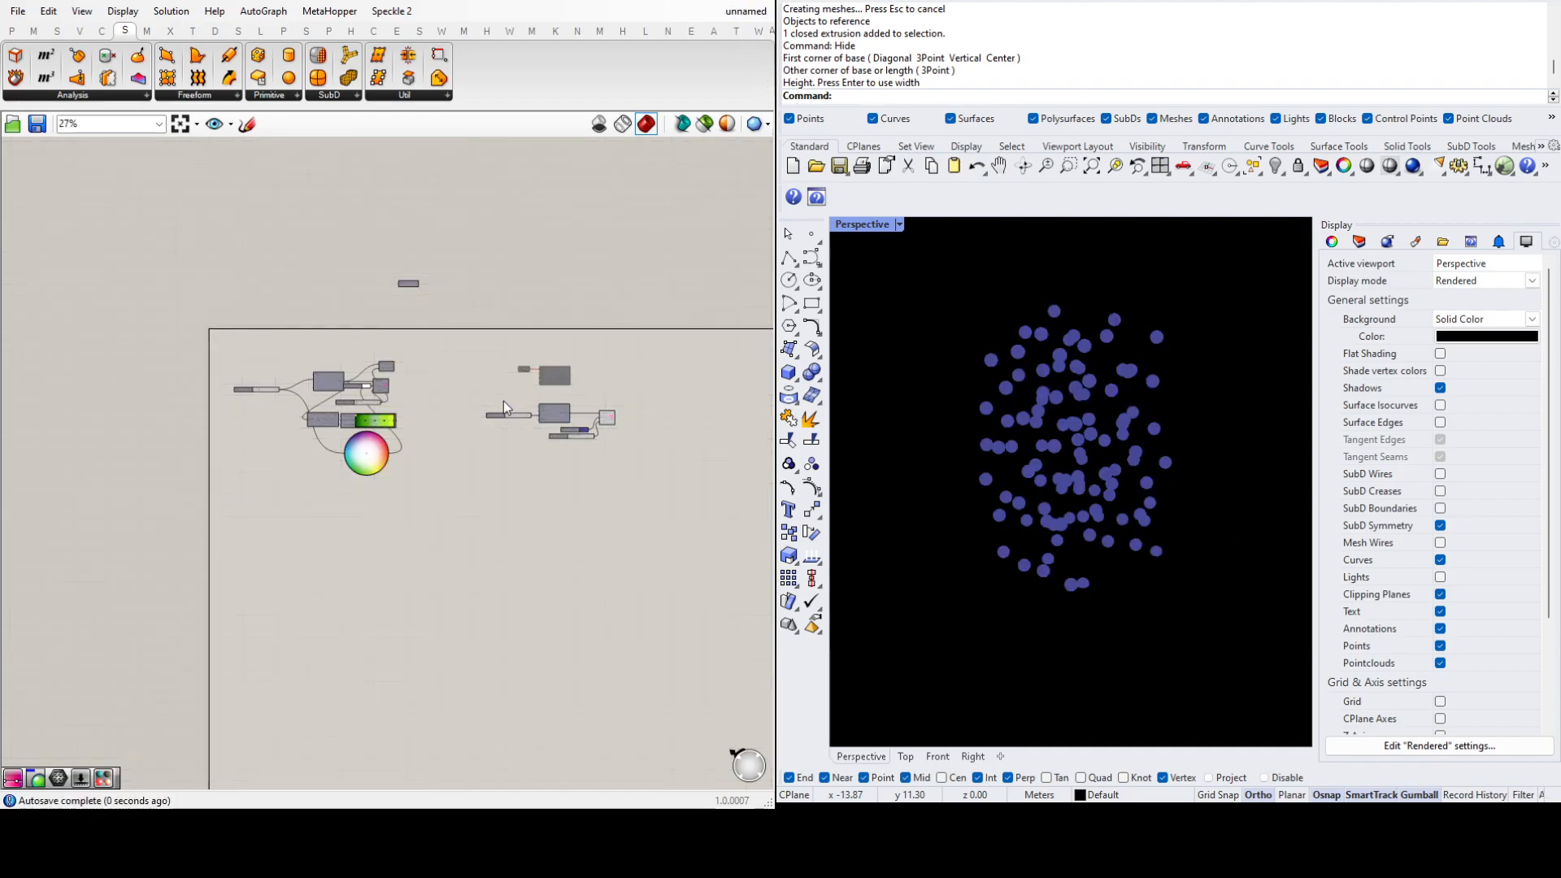
{"action": "scroll", "coordinate": [636, 395], "scroll_direction": "up", "scroll_amount": 4}
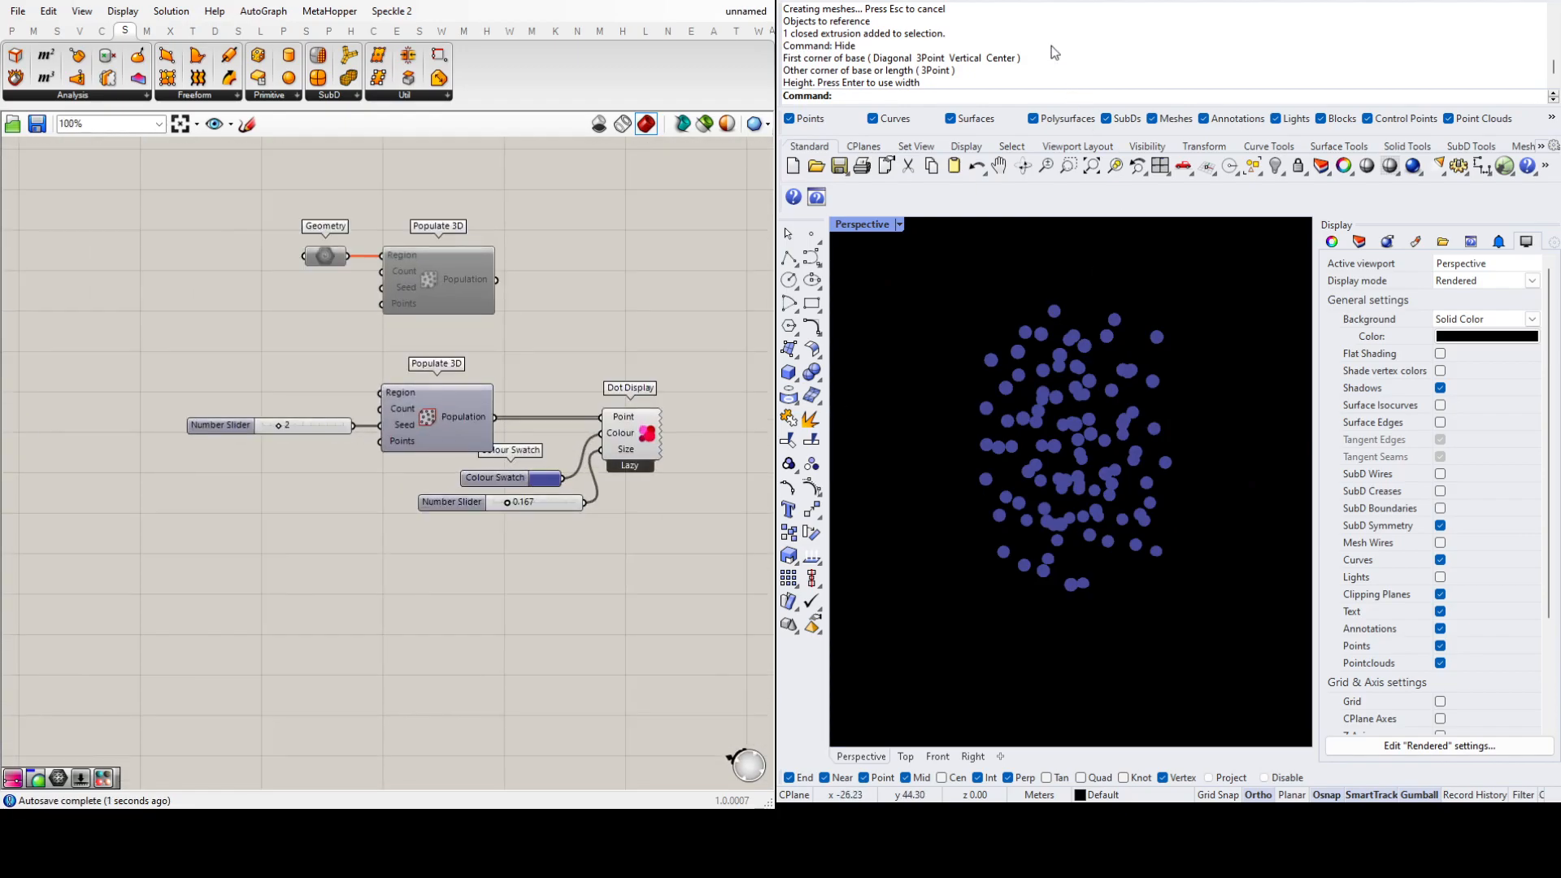
{"action": "type", "text": "ViewCaptureToFile"}
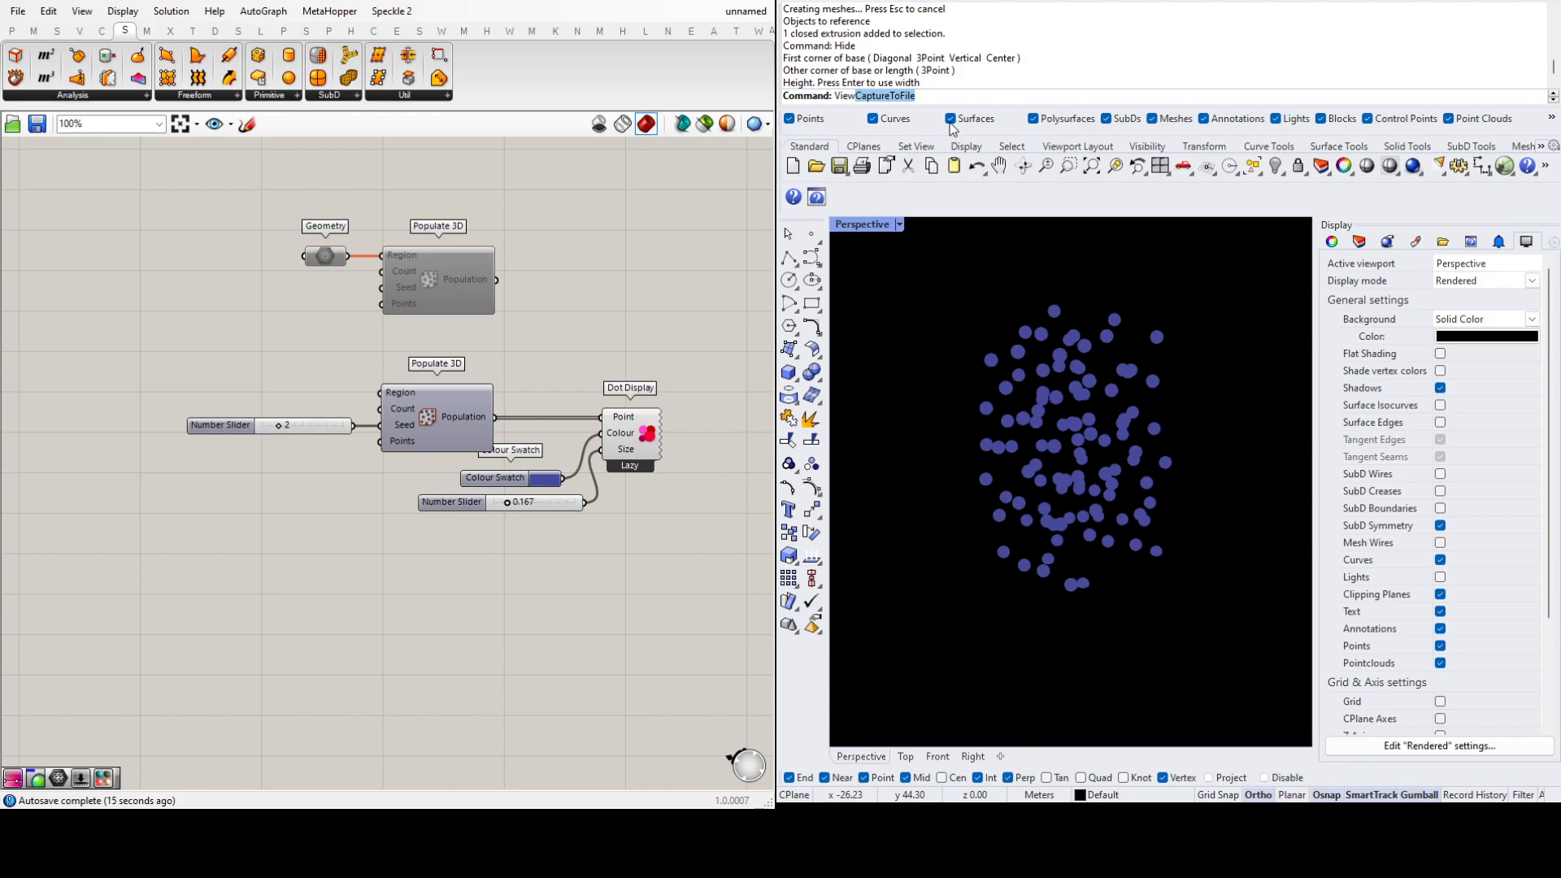
{"action": "key", "text": "Return"}
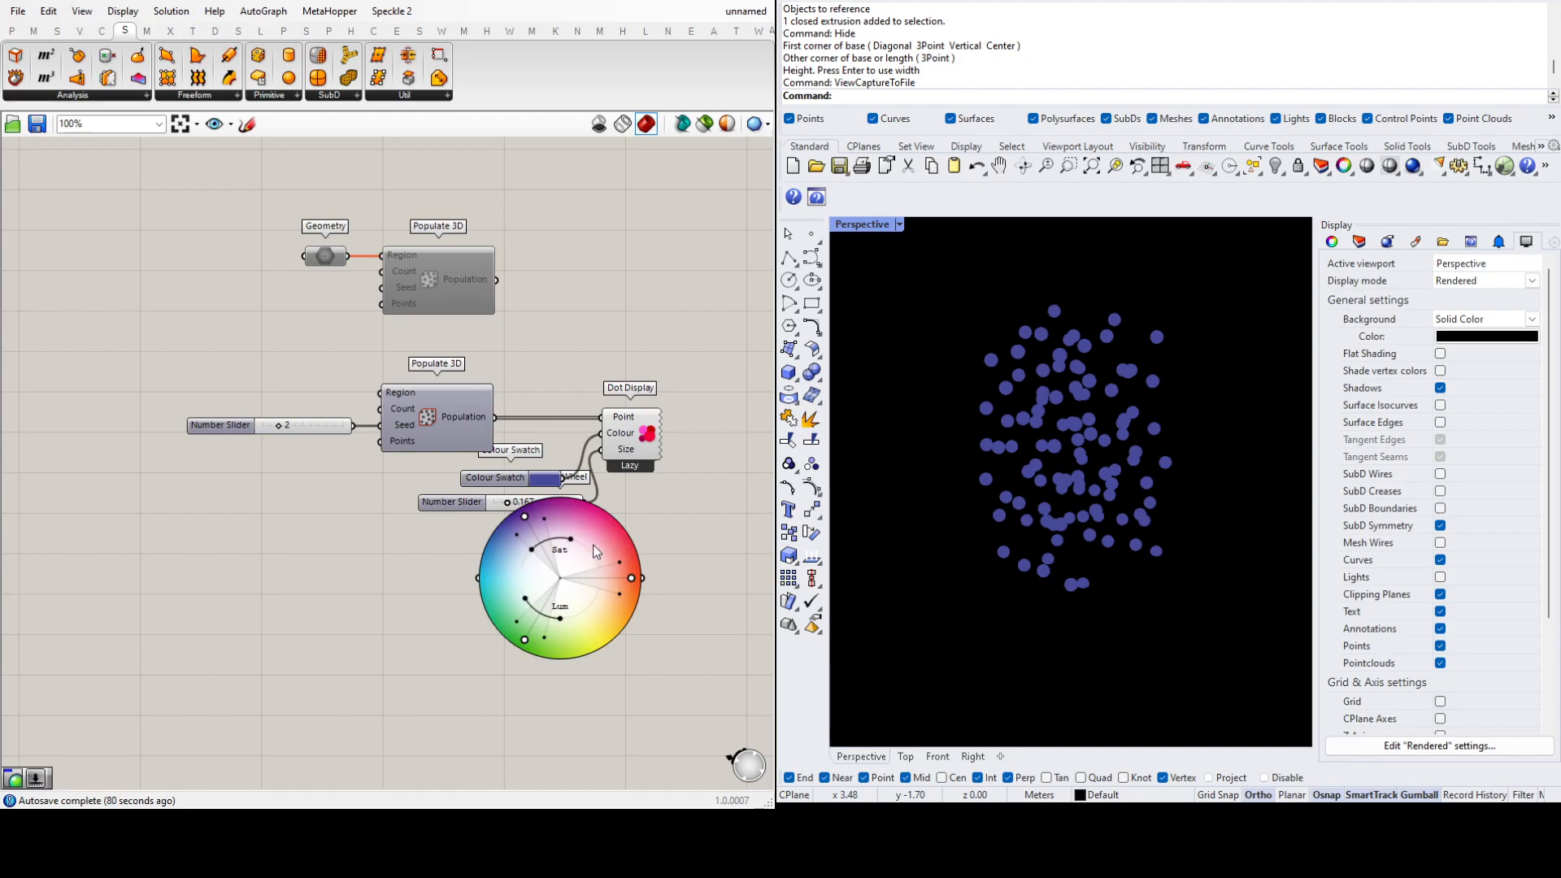
Step: Place a Colour Wheel below the size slider, feed it the lower Populate 3D's Population output, and connect it to Dot Display's Colour input
{"action": "left_click_drag", "start_coordinate": [591, 546], "coordinate": [564, 608]}
{"action": "left_click", "coordinate": [595, 537]}
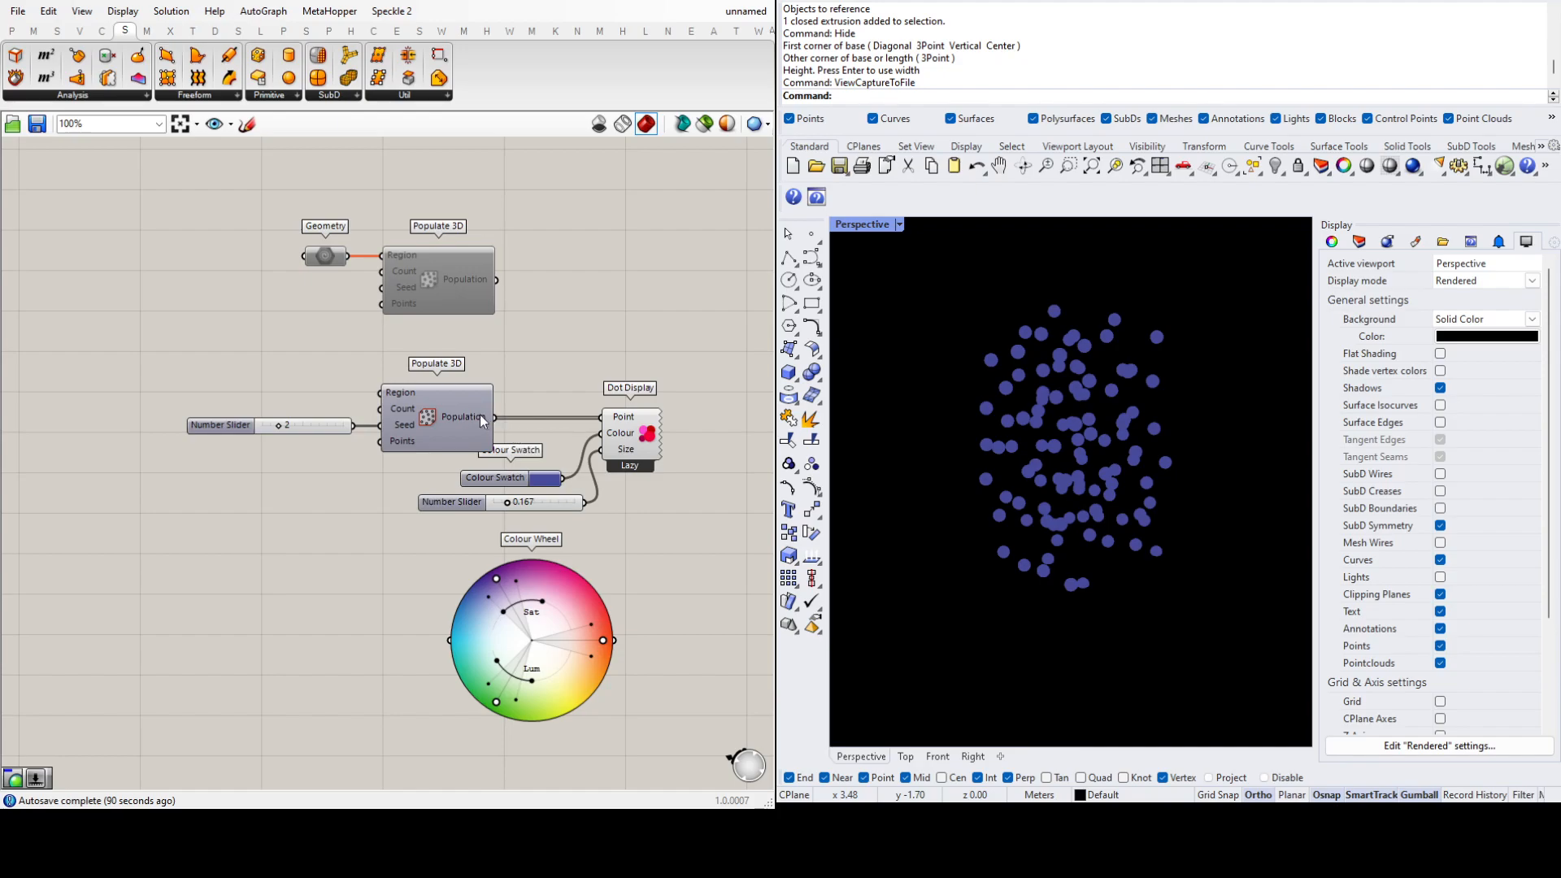
{"action": "left_click_drag", "start_coordinate": [495, 417], "coordinate": [449, 639]}
{"action": "left_click_drag", "start_coordinate": [617, 640], "coordinate": [602, 433]}
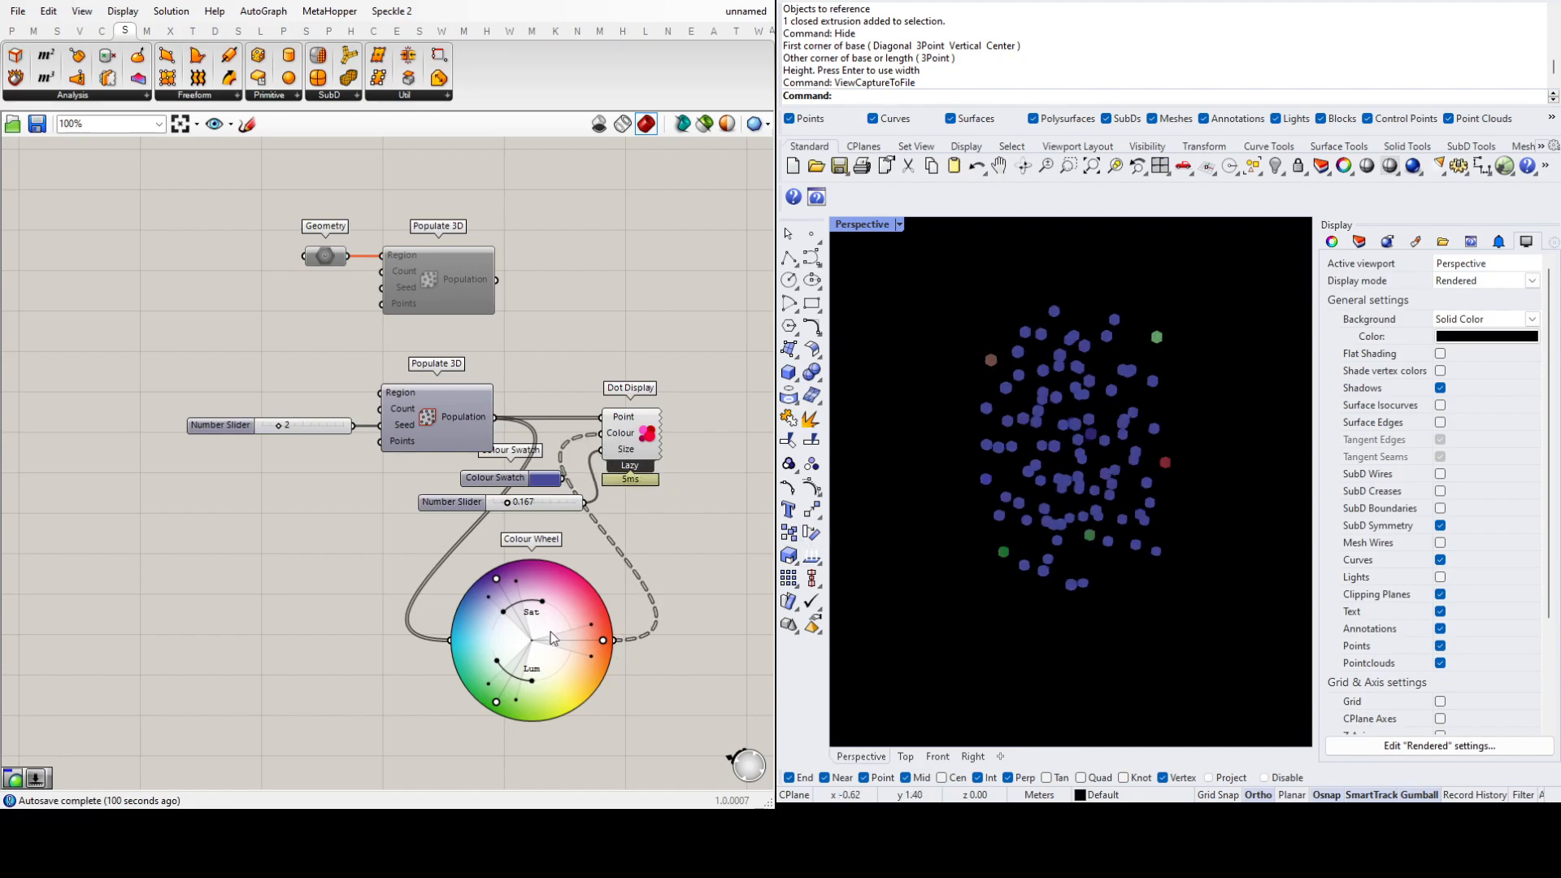
Step: Rotate the Colour Wheel's hues, narrow its saturation and luminance ranges, and try other hue layouts, ending with four hues
{"action": "mouse_move", "coordinate": [497, 579]}
{"action": "left_mouse_down"}
{"action": "mouse_move", "coordinate": [558, 578]}
{"action": "mouse_move", "coordinate": [500, 578]}
{"action": "mouse_move", "coordinate": [506, 620]}
{"action": "mouse_move", "coordinate": [508, 607]}
{"action": "left_mouse_up"}
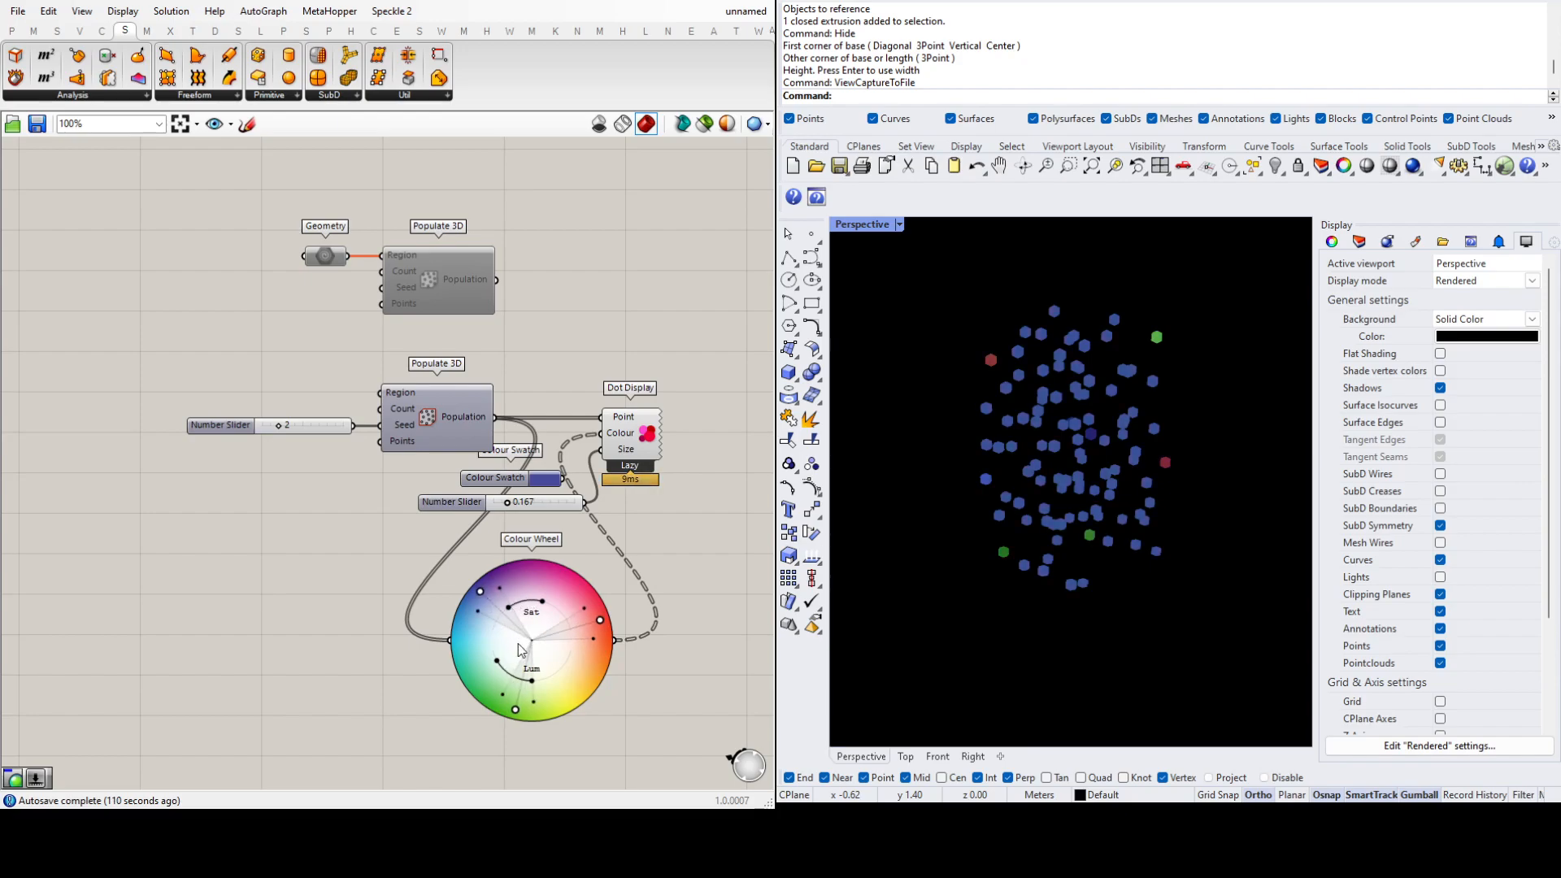
{"action": "mouse_move", "coordinate": [495, 663]}
{"action": "left_mouse_down"}
{"action": "mouse_move", "coordinate": [521, 688]}
{"action": "mouse_move", "coordinate": [513, 676]}
{"action": "left_mouse_up"}
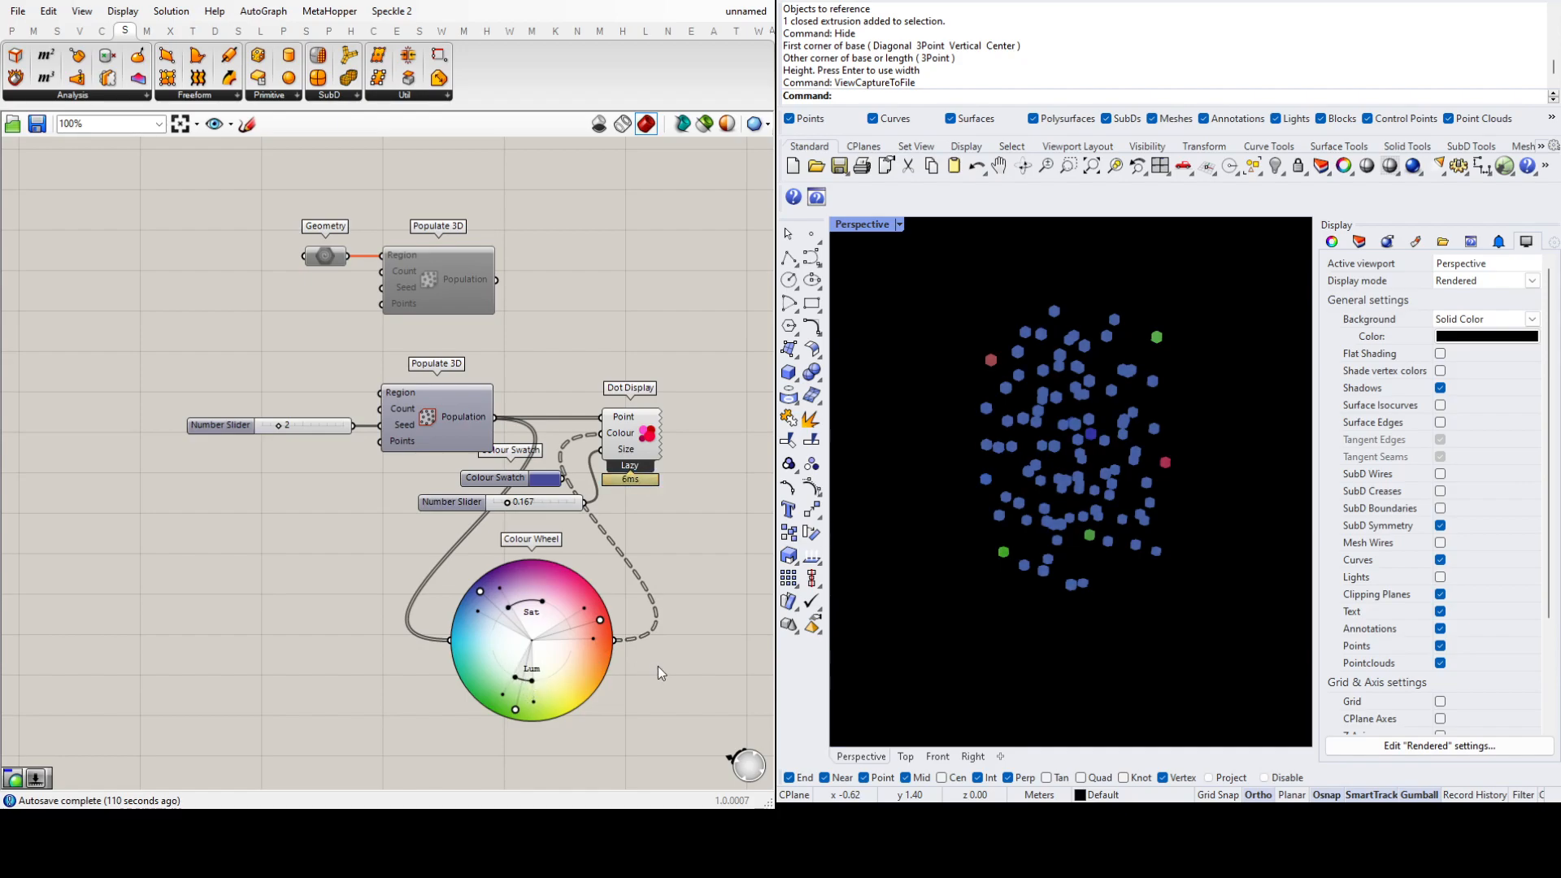
{"action": "left_click", "coordinate": [675, 681]}
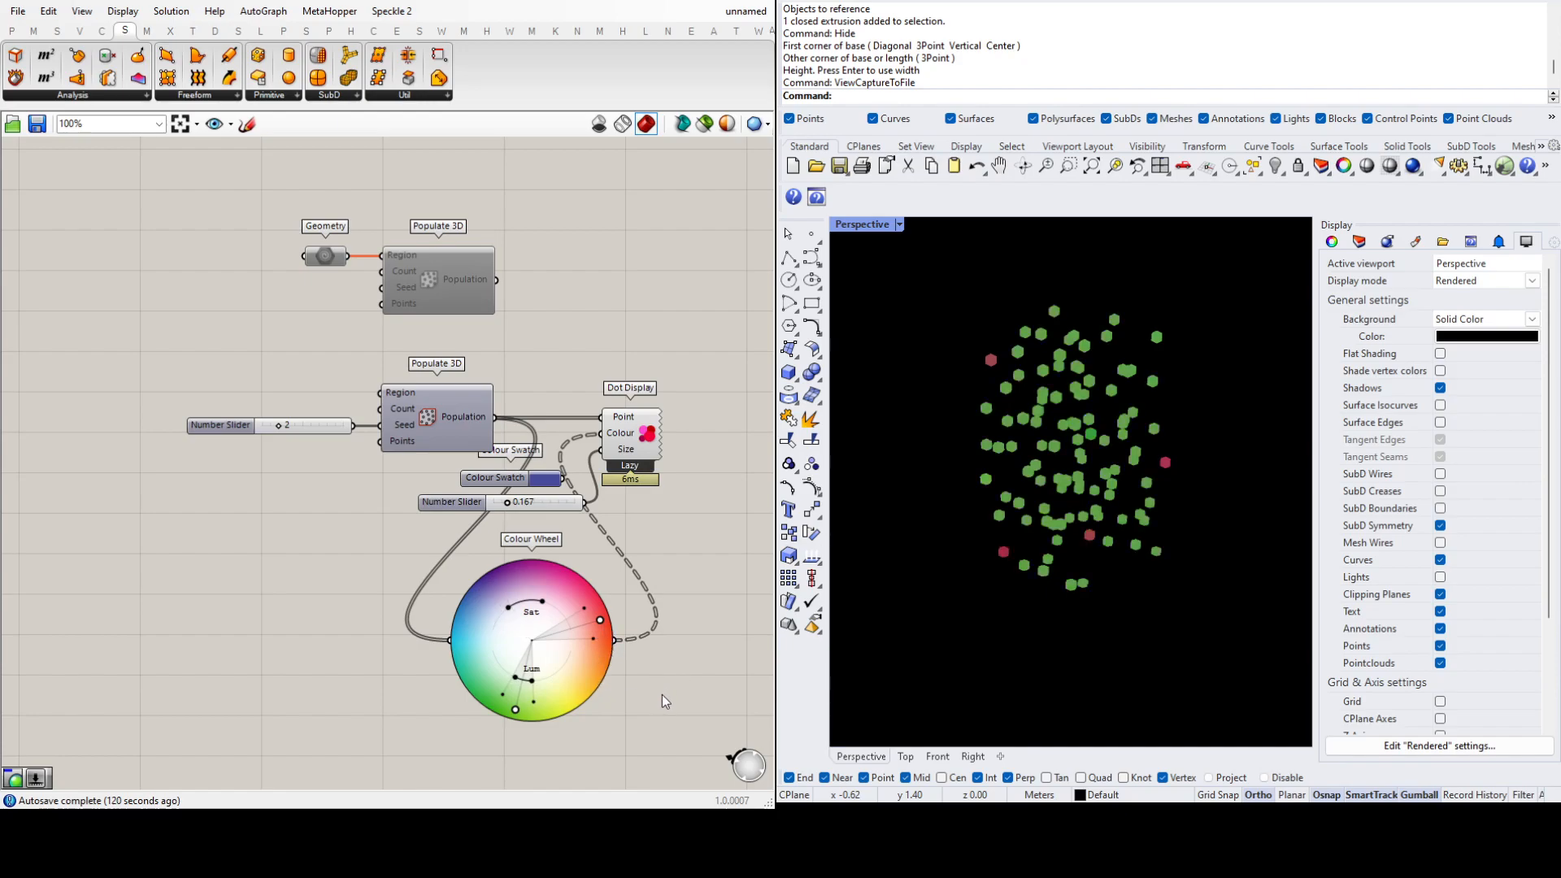
{"action": "key", "text": "ctrl+z"}
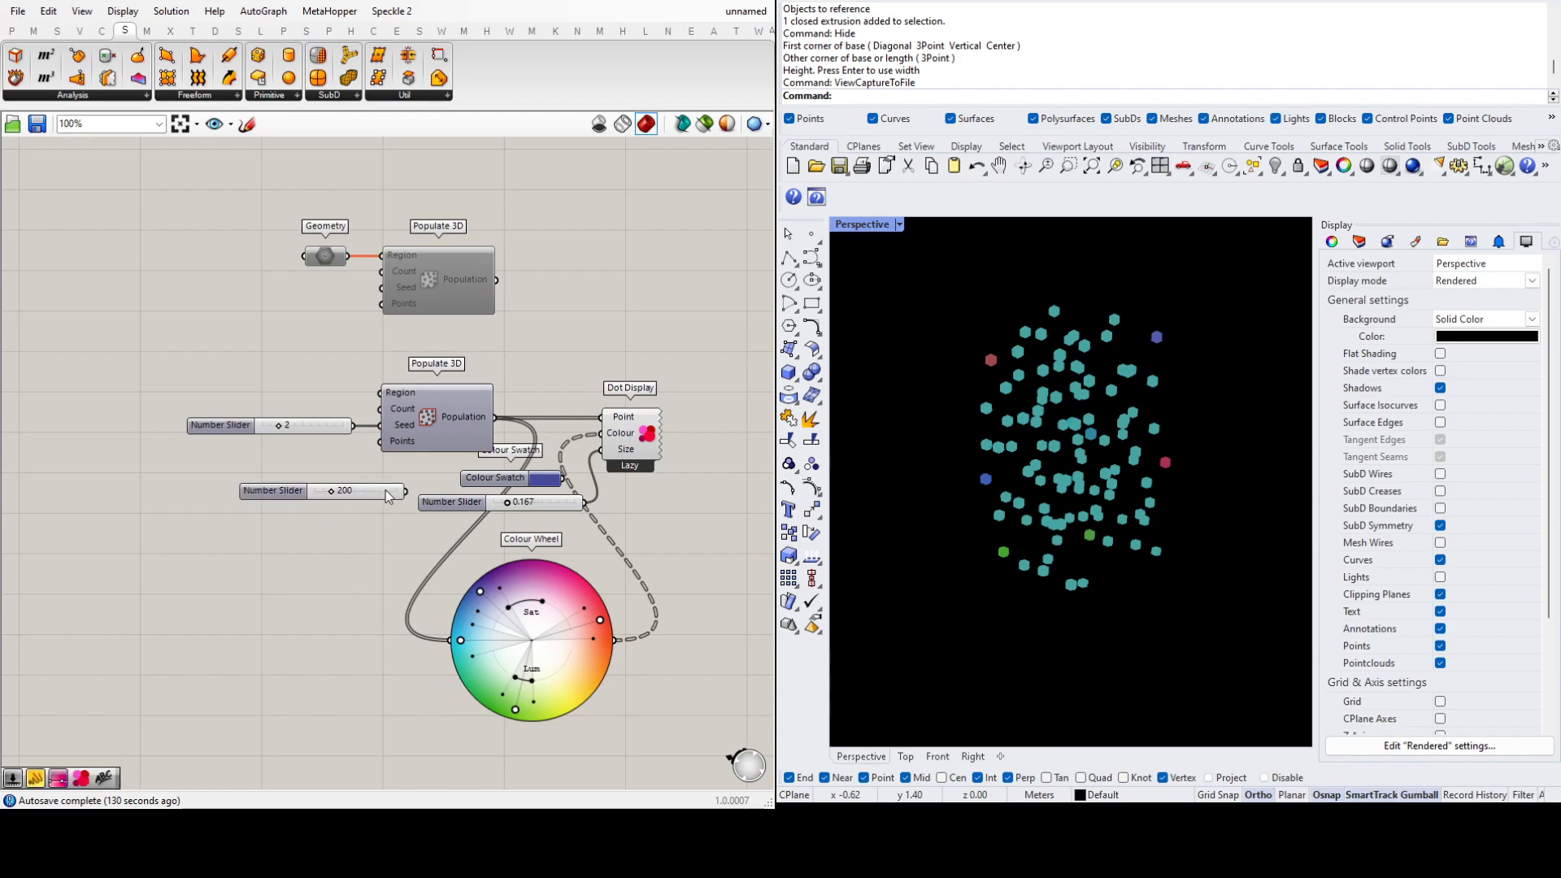
Step: Add a number slider of 200, connect it to the lower Populate 3D's Count and the Colour Wheel's input, and place it beside the wheel
{"action": "left_click_drag", "start_coordinate": [388, 497], "coordinate": [317, 470]}
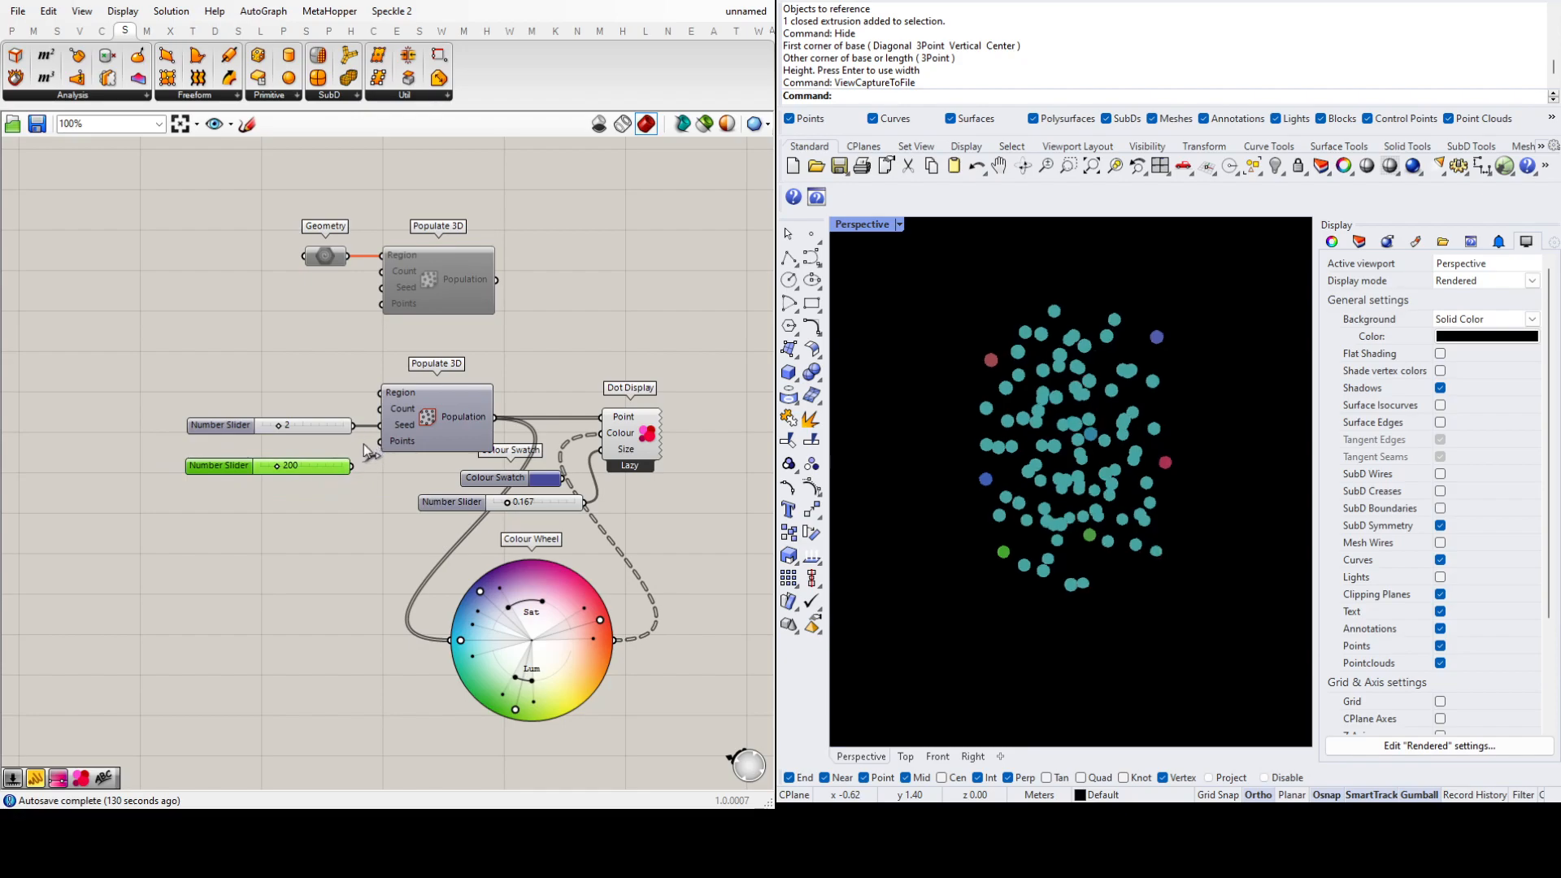
{"action": "left_click_drag", "start_coordinate": [354, 467], "coordinate": [385, 407]}
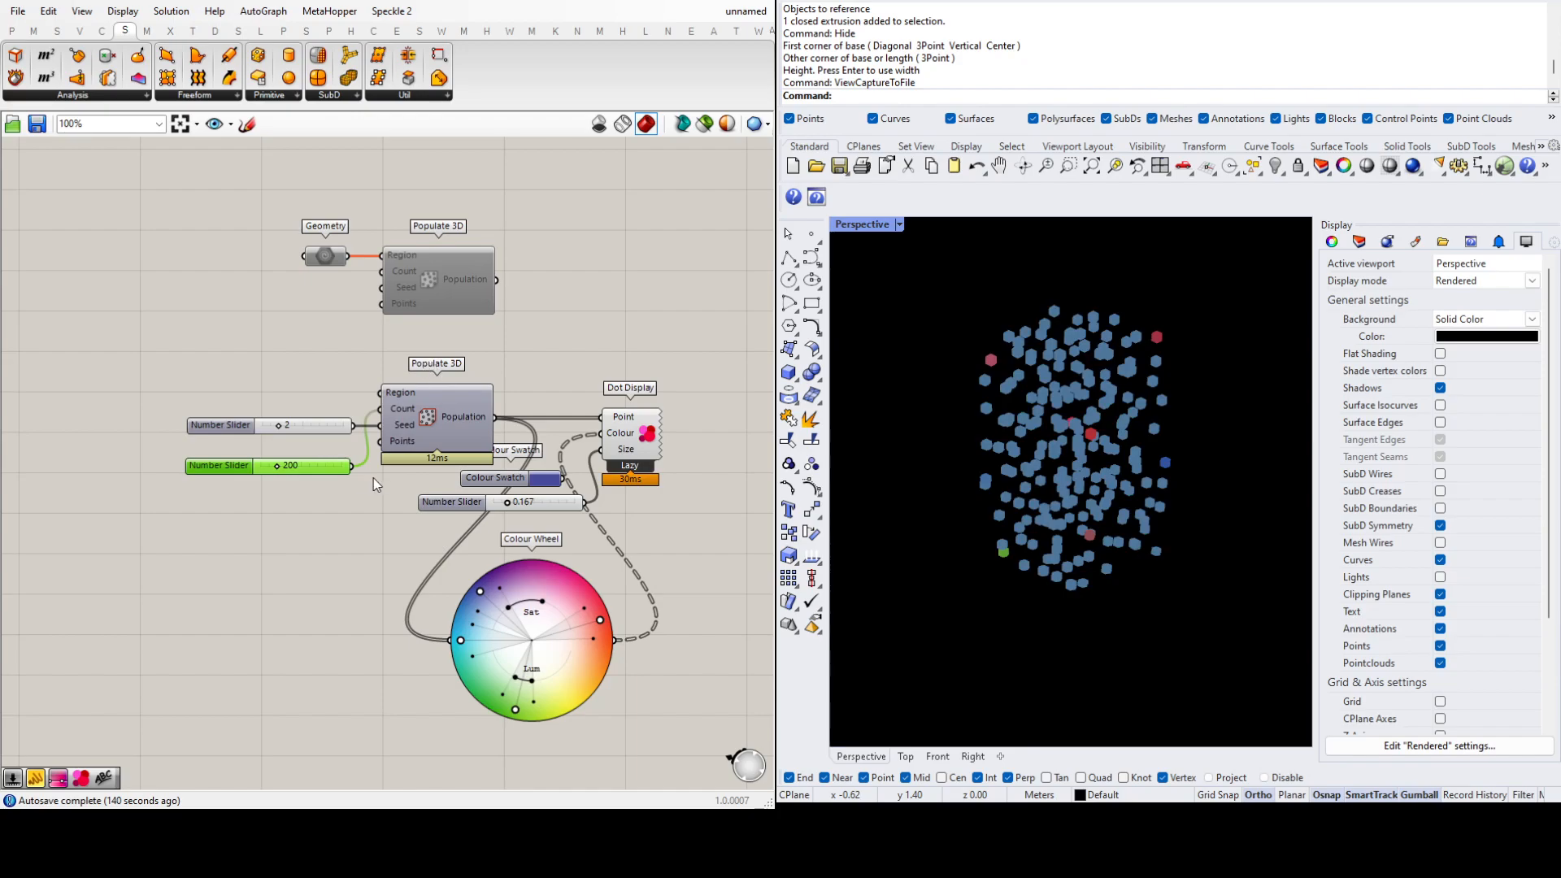
{"action": "left_click_drag", "start_coordinate": [352, 467], "coordinate": [450, 641]}
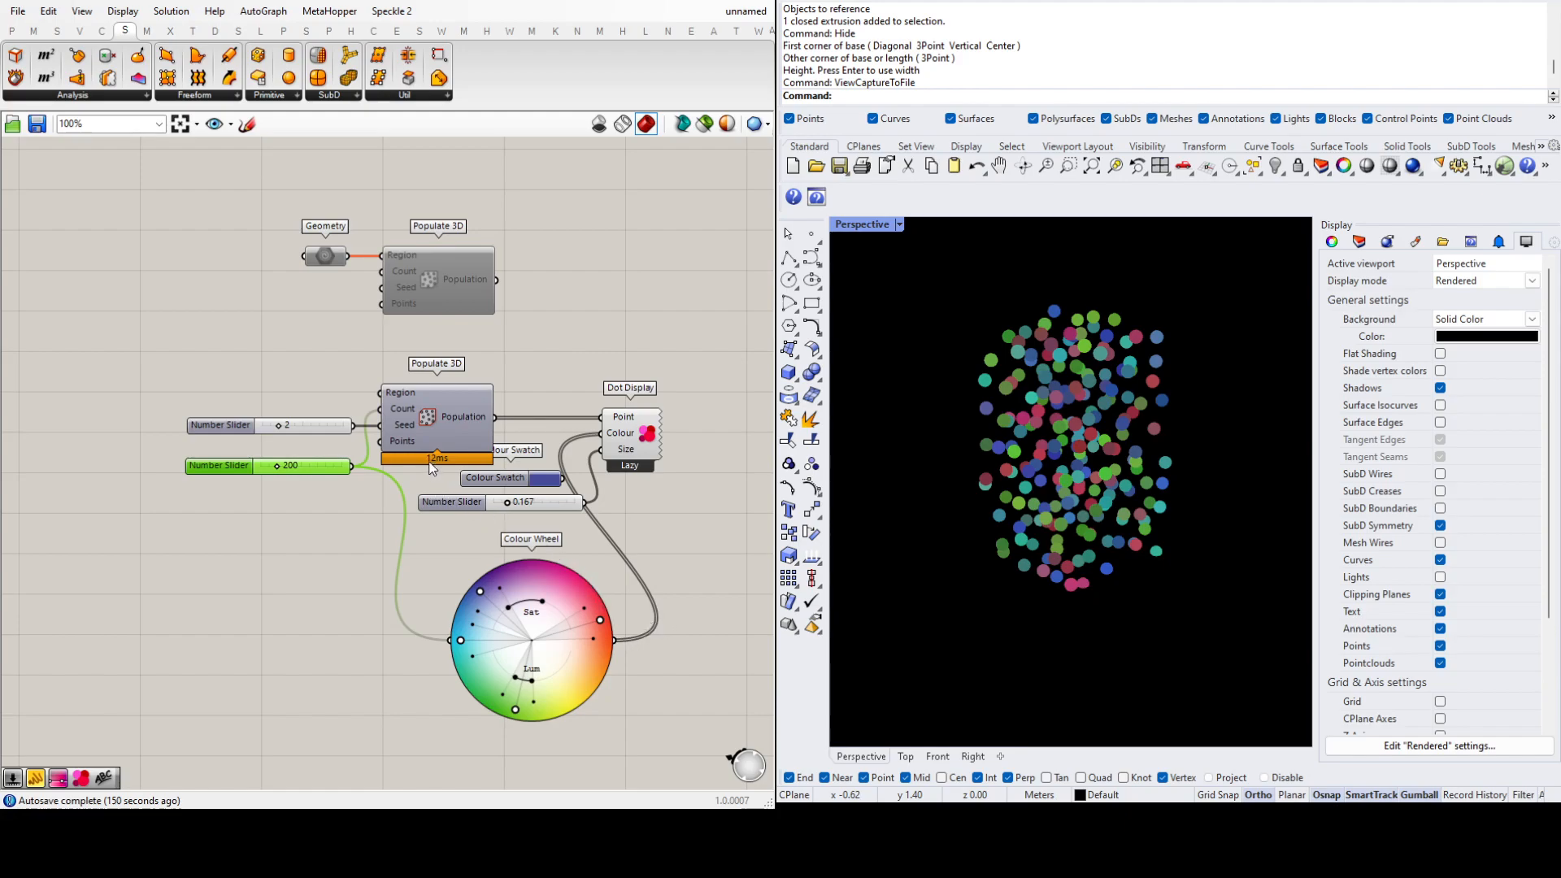
{"action": "left_click_drag", "start_coordinate": [218, 466], "coordinate": [179, 602]}
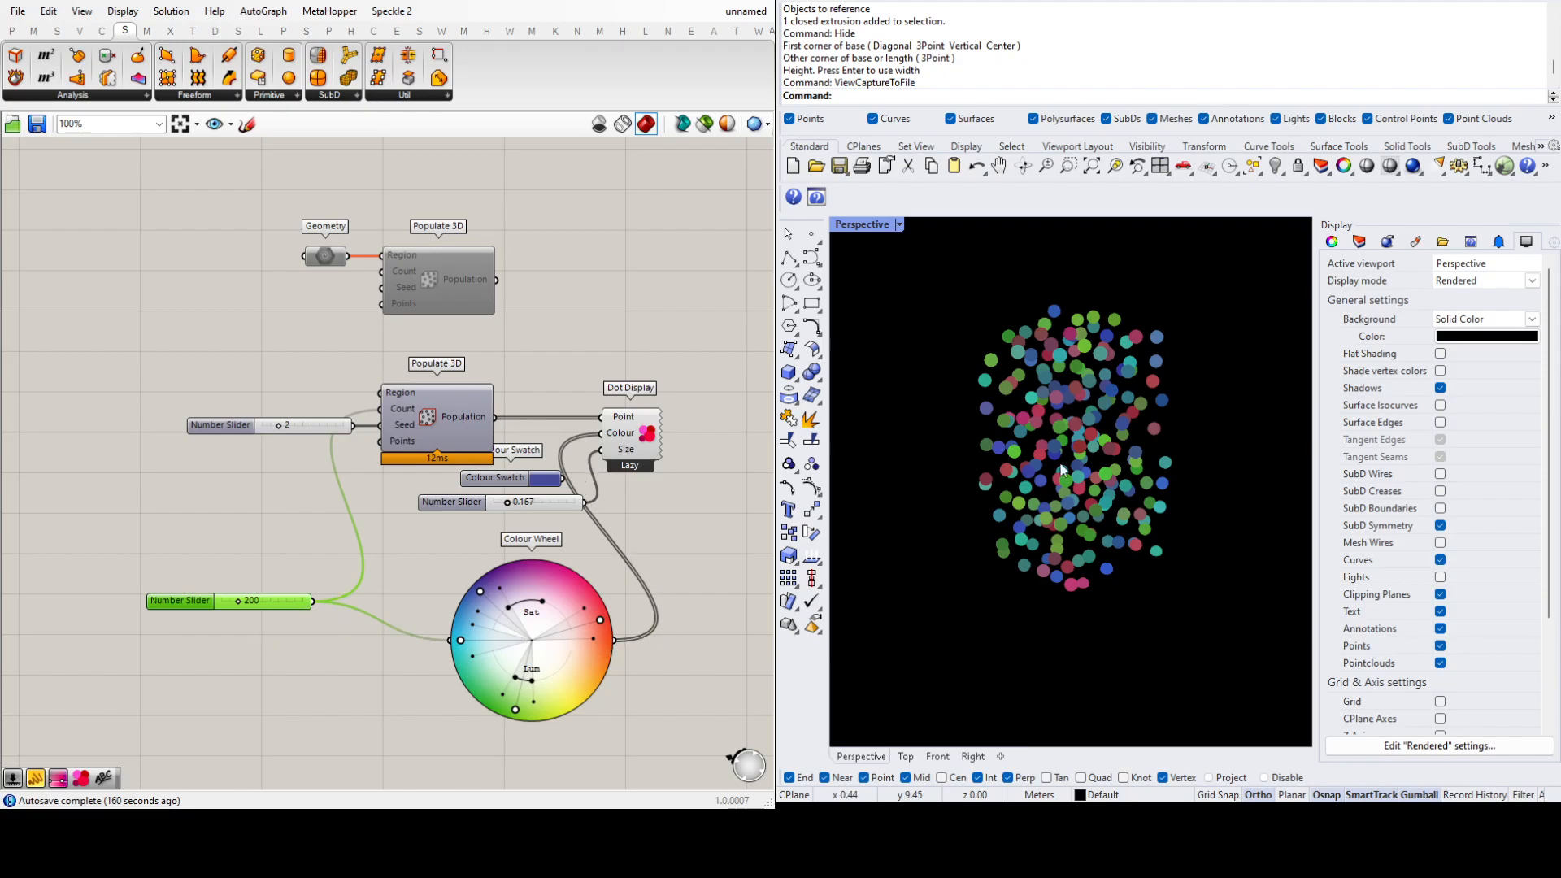
Step: Move the unused Colour Swatch to the lower right of Dot Display and switch the Colour Wheel to a three-hue layout
{"action": "mouse_move", "coordinate": [1159, 496]}
{"action": "right_mouse_down"}
{"action": "mouse_move", "coordinate": [1122, 495]}
{"action": "mouse_move", "coordinate": [1153, 499]}
{"action": "mouse_move", "coordinate": [1144, 518]}
{"action": "right_mouse_up"}
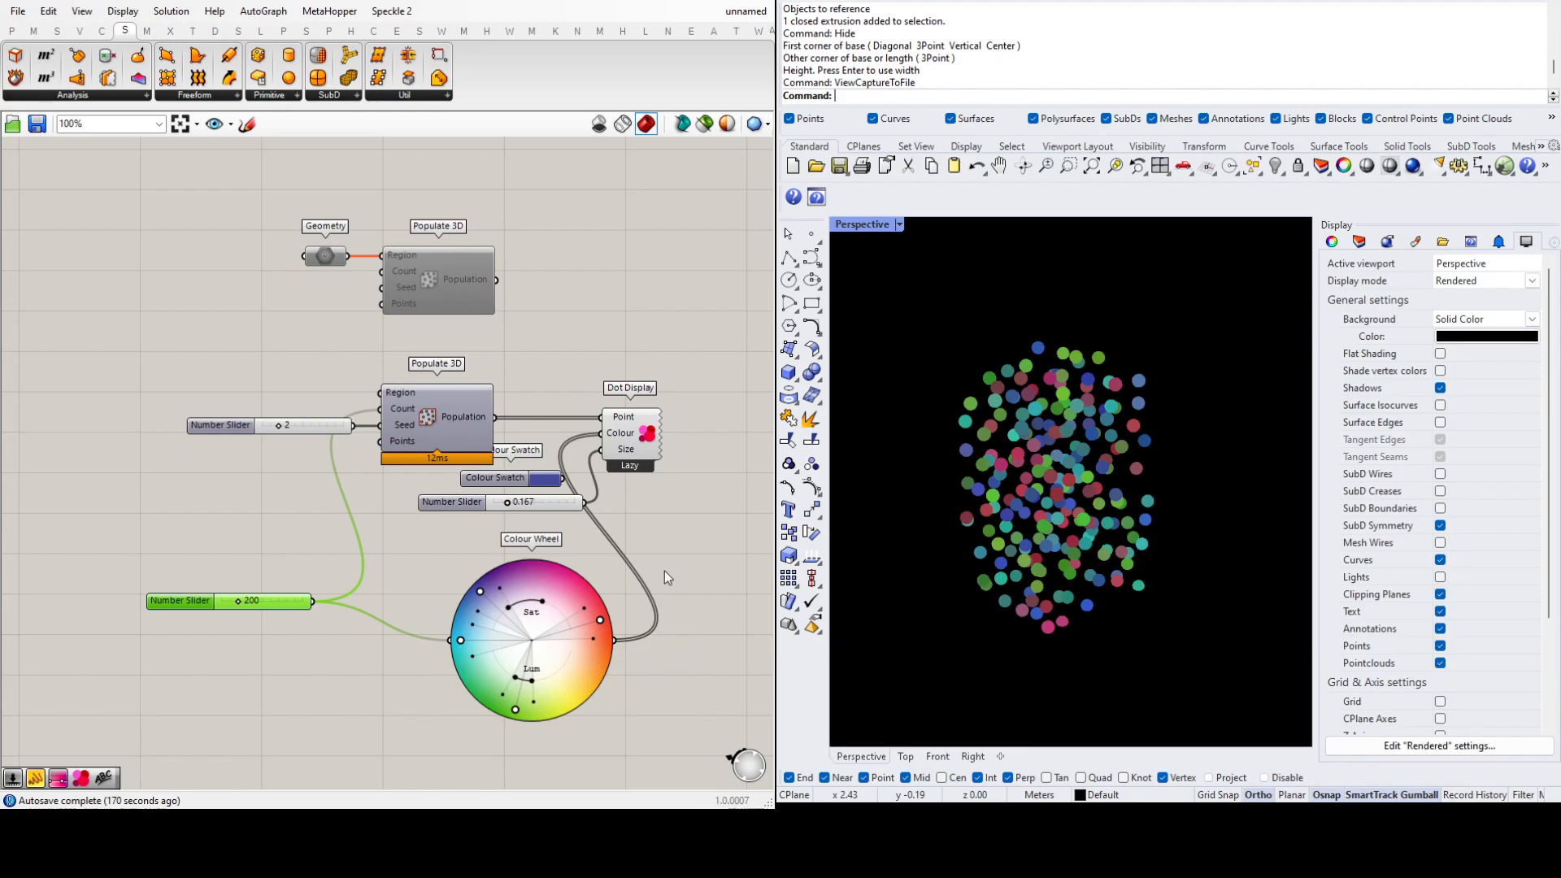
{"action": "left_click_drag", "start_coordinate": [512, 487], "coordinate": [679, 521]}
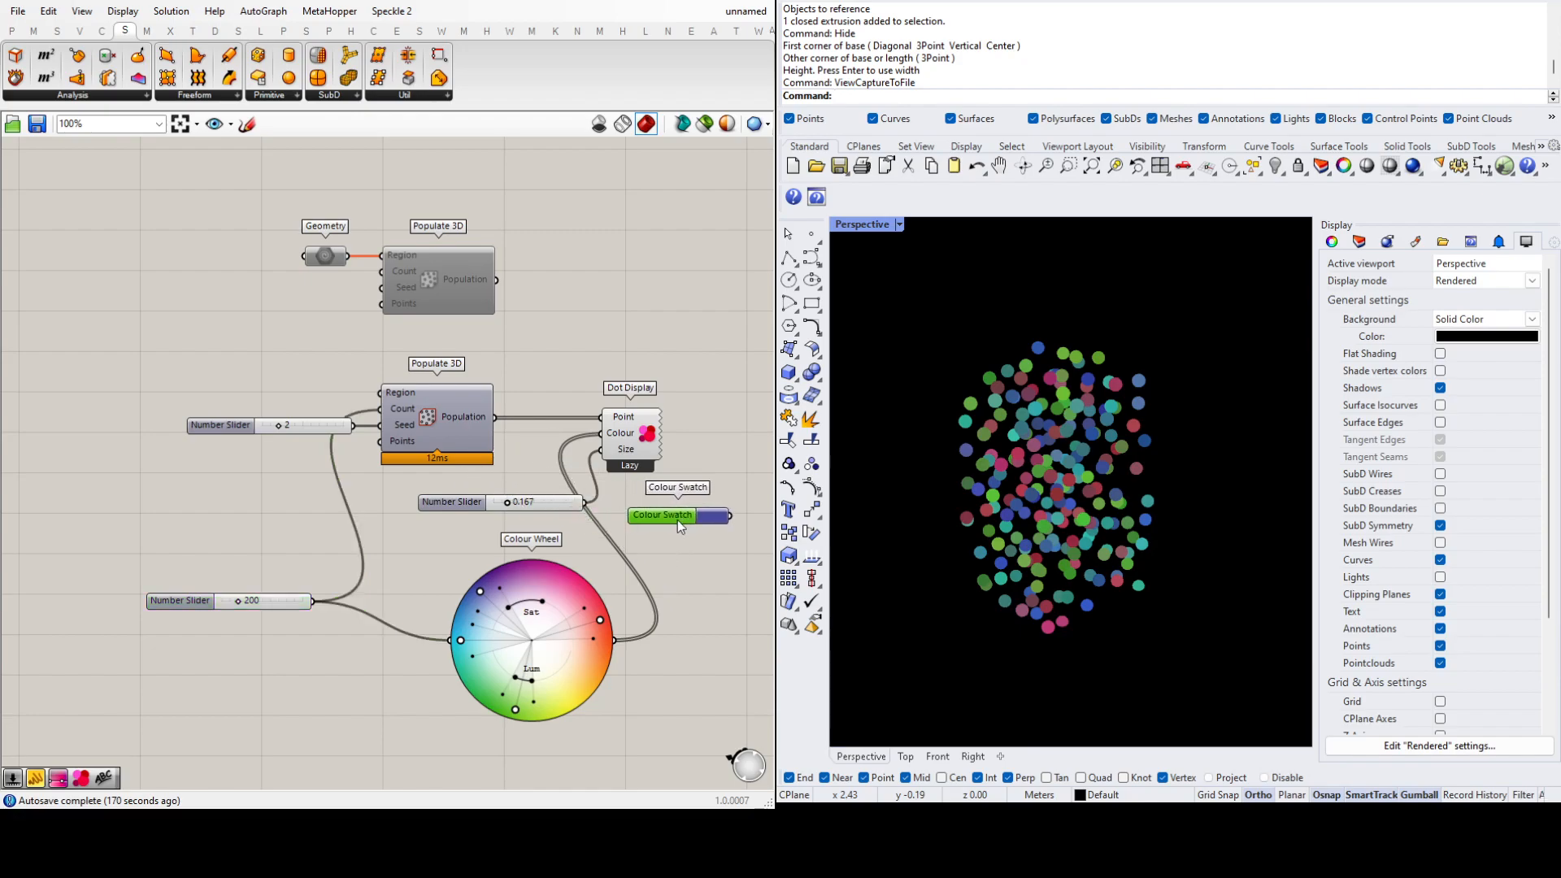
{"action": "scroll", "coordinate": [374, 487], "scroll_direction": "down", "scroll_amount": 2}
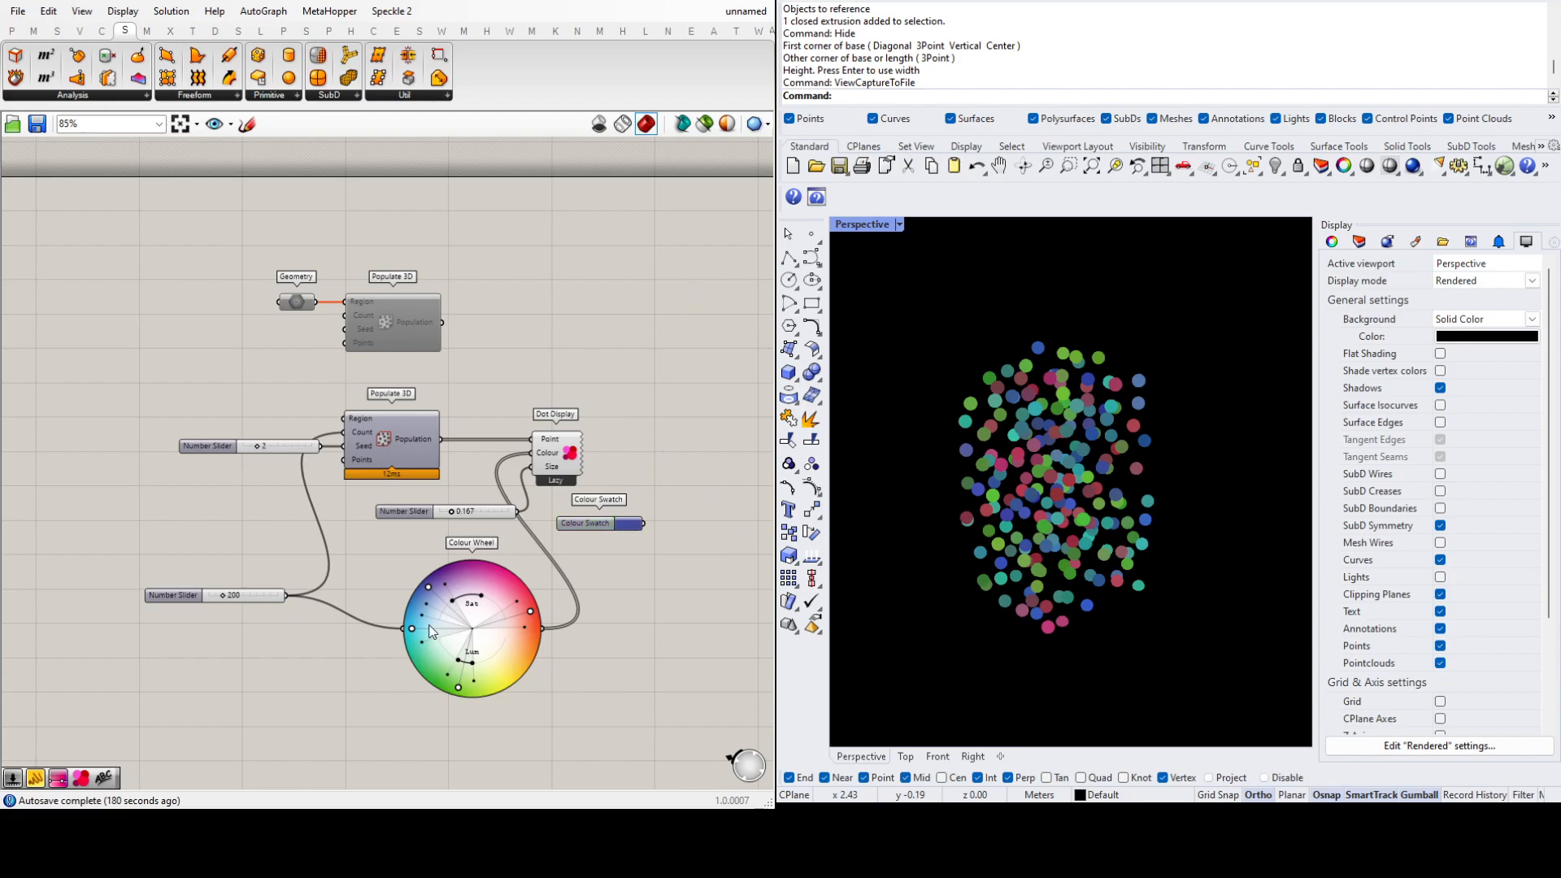
{"action": "scroll", "coordinate": [371, 624], "scroll_direction": "up", "scroll_amount": 3}
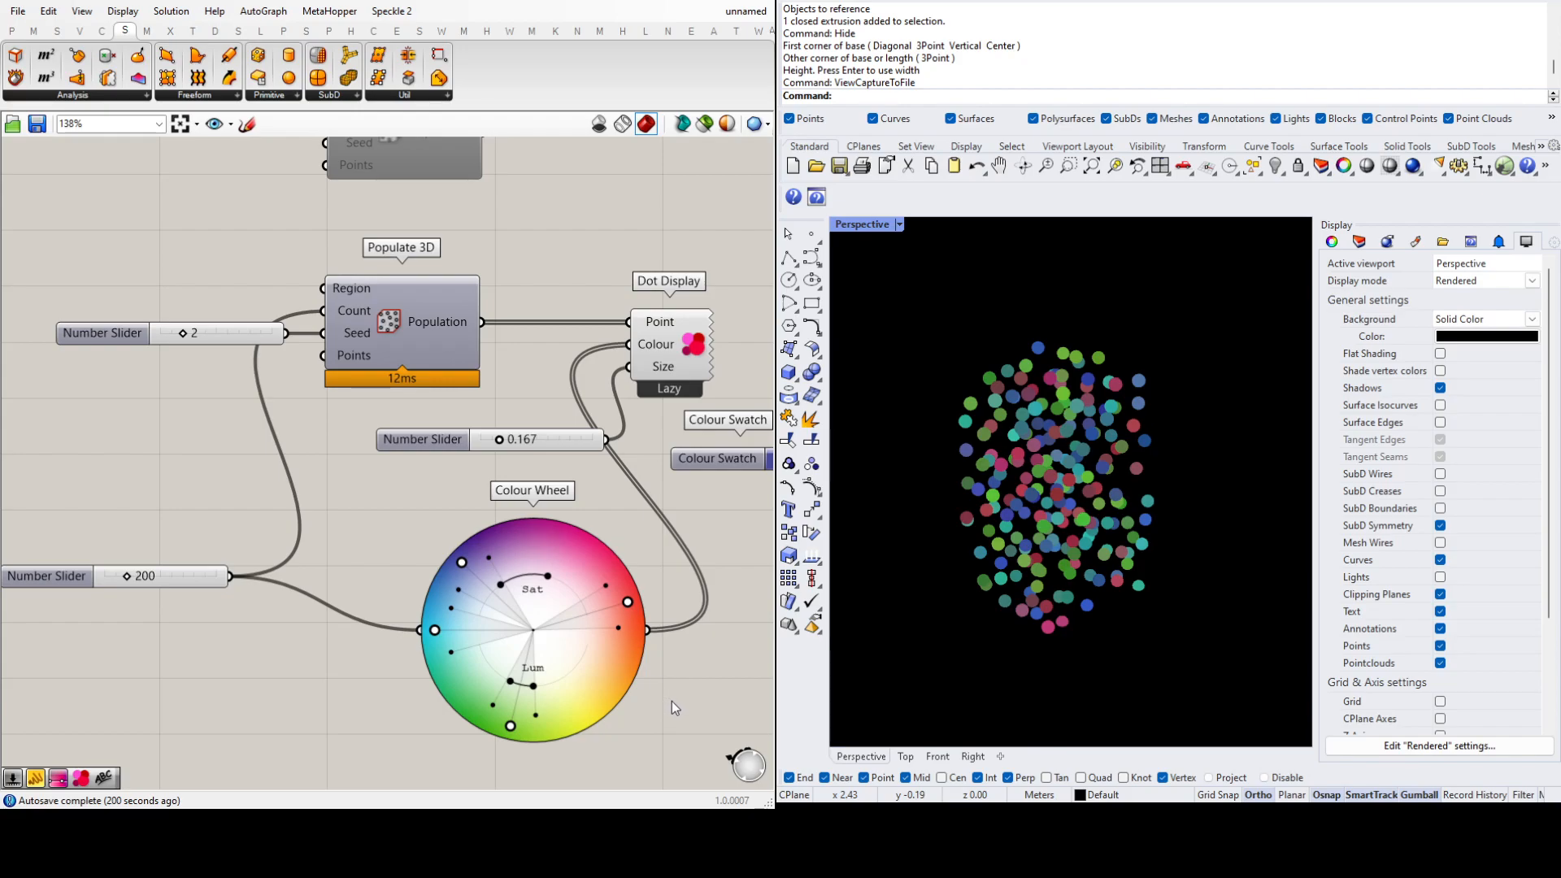
{"action": "key", "text": "ctrl+z"}
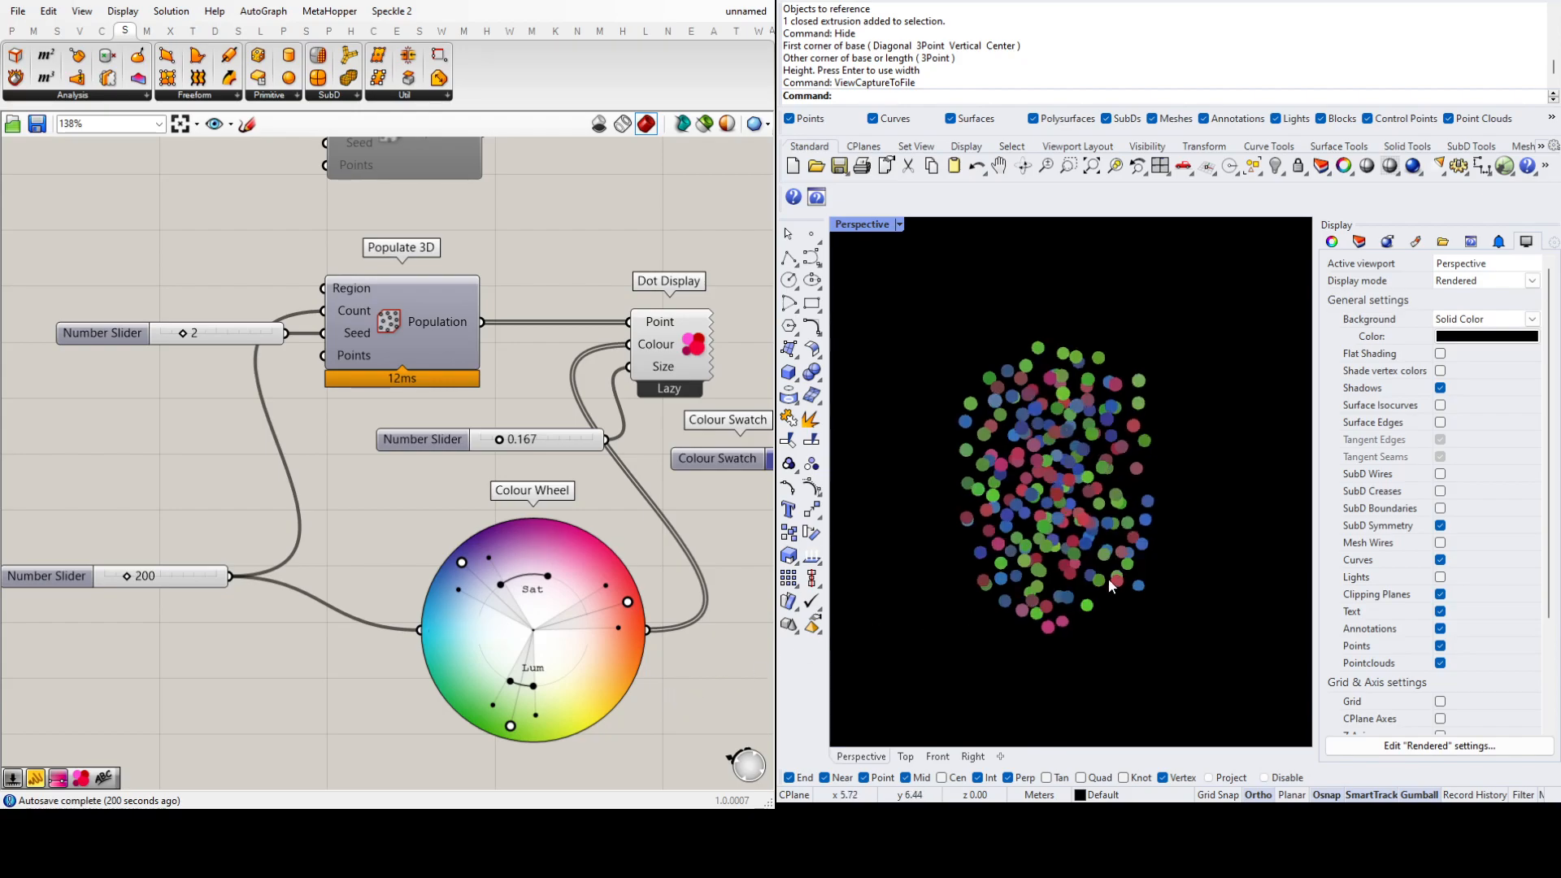
Step: Add a Point List component above Dot Display and connect the lower Populate 3D's Population output to its Points input
{"action": "right_click_drag", "start_coordinate": [650, 519], "coordinate": [645, 517]}
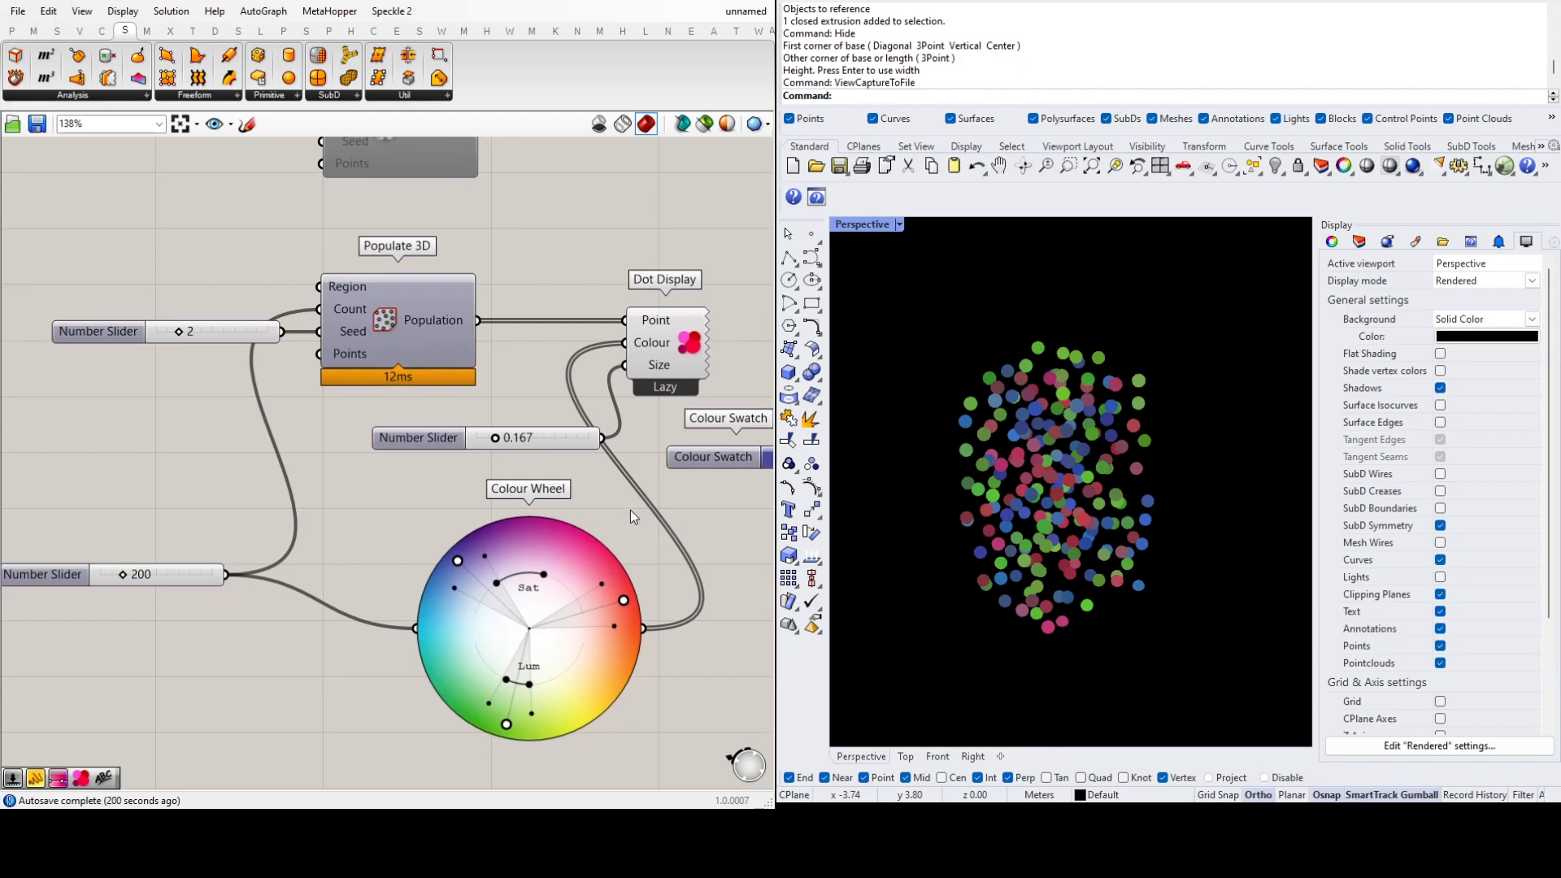
{"action": "scroll", "coordinate": [456, 533], "scroll_direction": "down", "scroll_amount": 1}
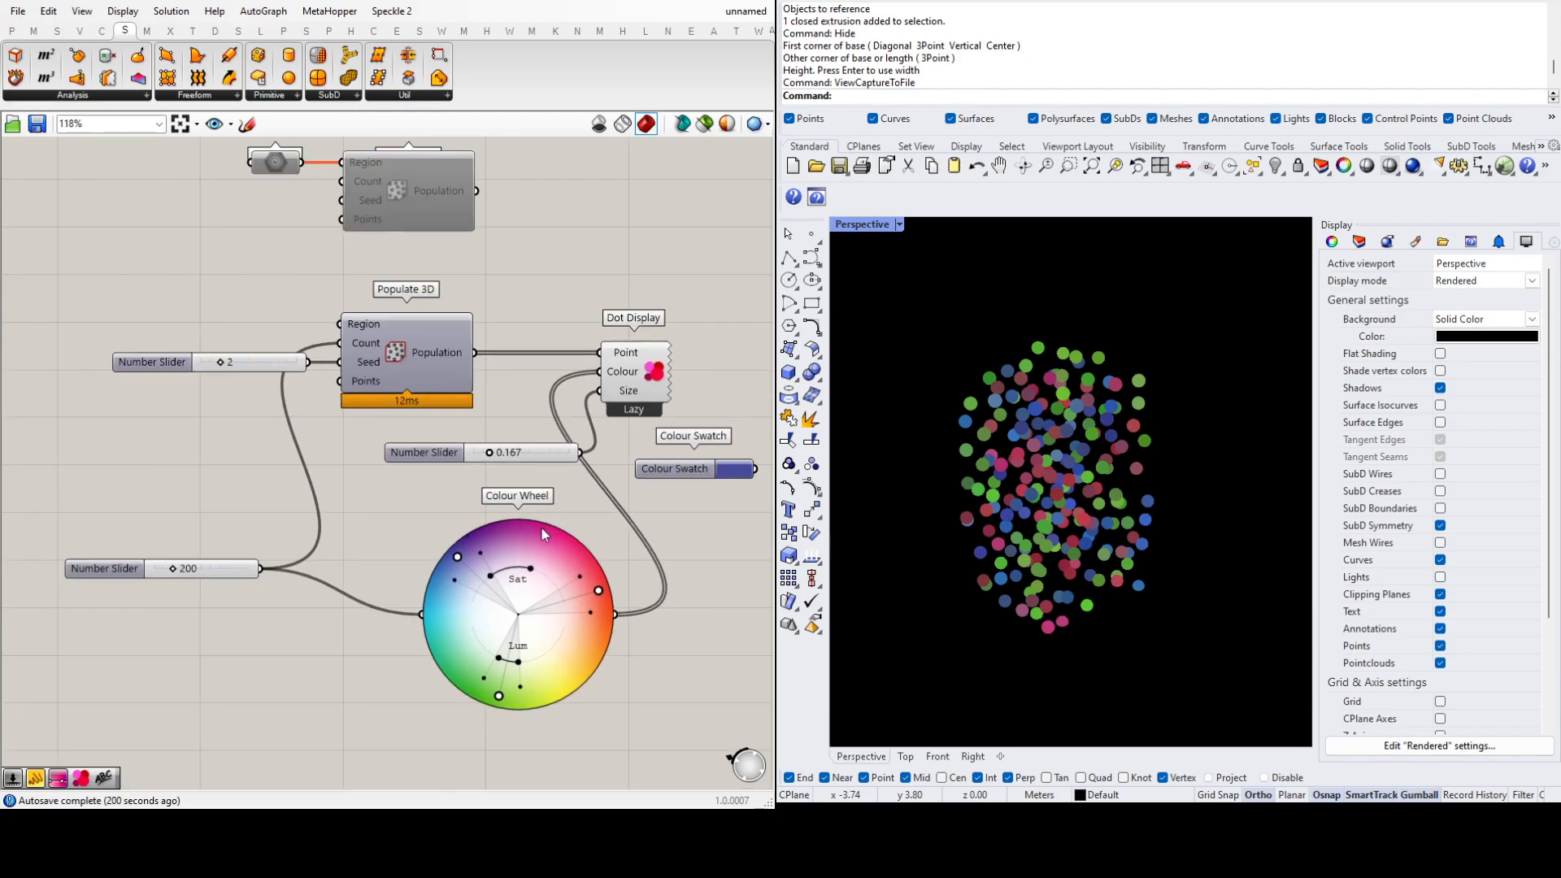
{"action": "scroll", "coordinate": [543, 529], "scroll_direction": "down", "scroll_amount": 1}
{"action": "scroll", "coordinate": [722, 358], "scroll_direction": "up", "scroll_amount": 2}
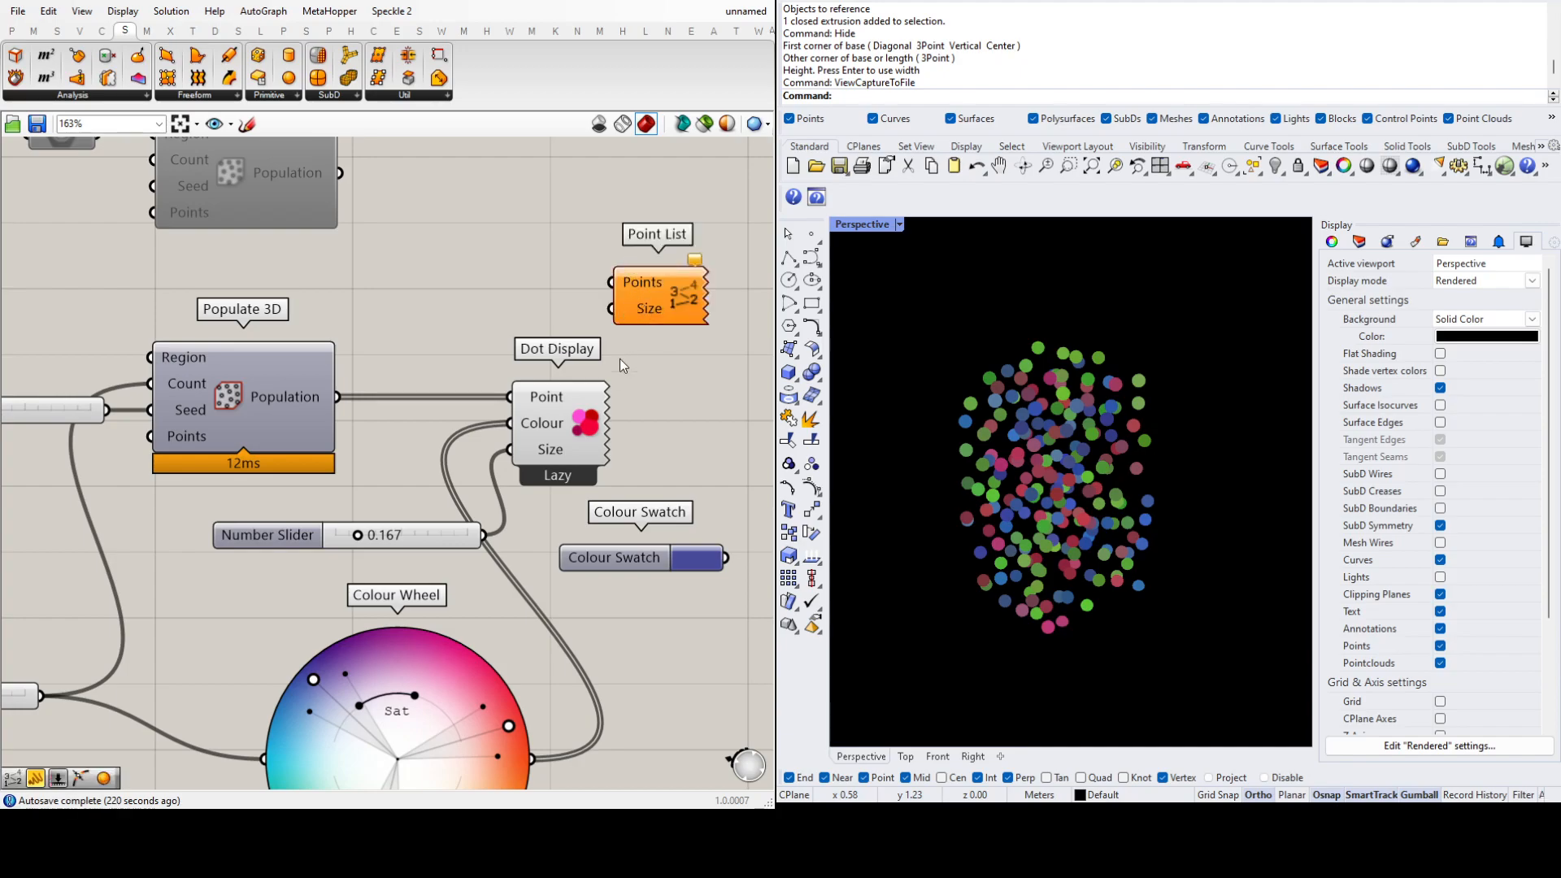
{"action": "left_click", "coordinate": [647, 311]}
{"action": "left_click_drag", "start_coordinate": [647, 310], "coordinate": [552, 295]}
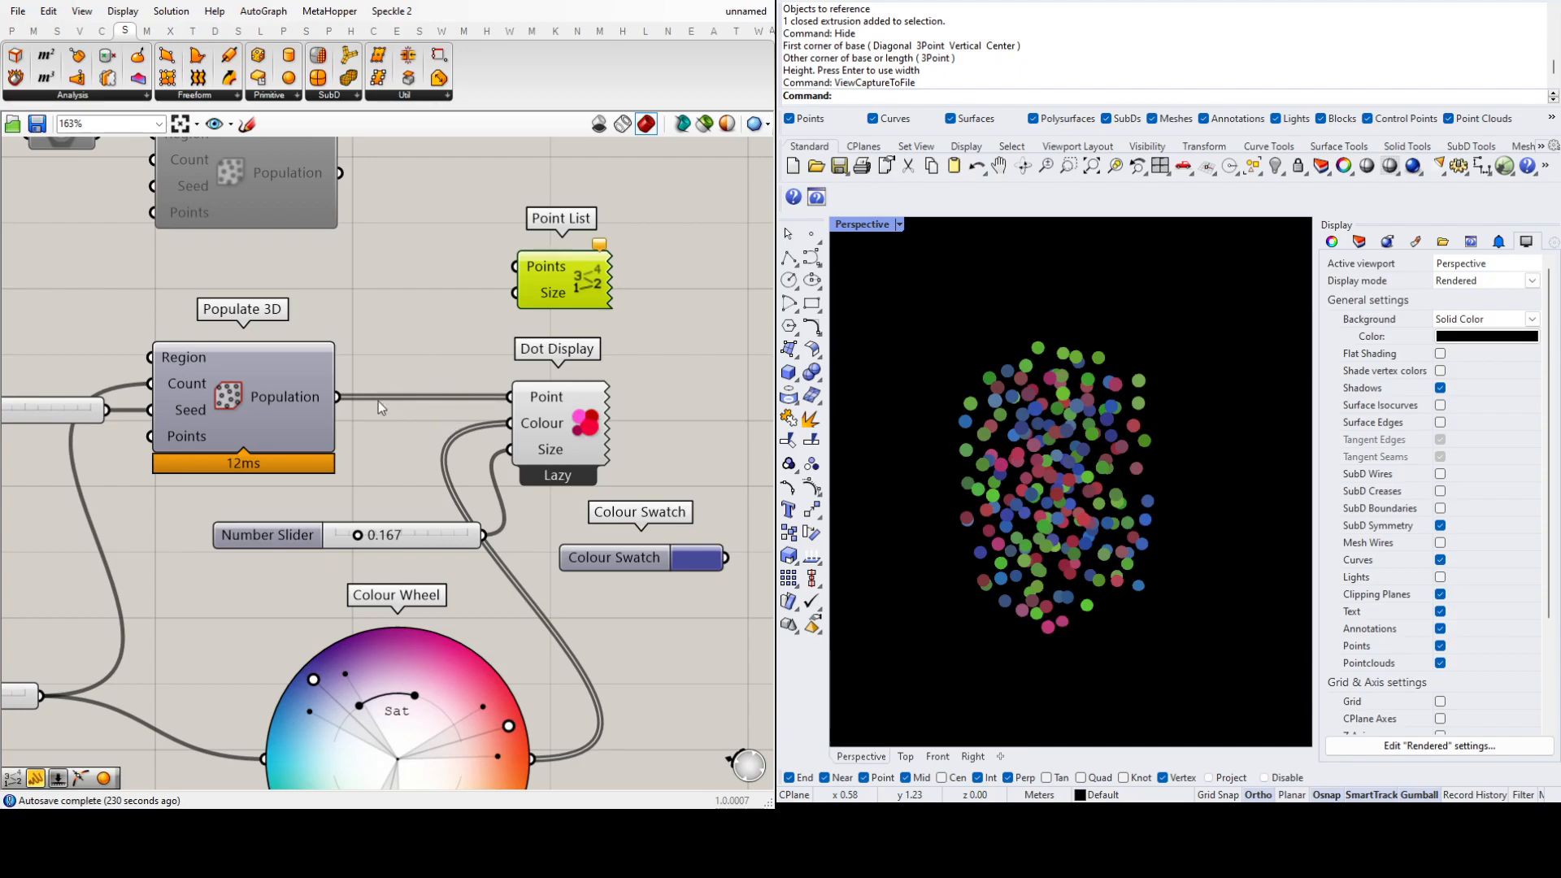
{"action": "left_click_drag", "start_coordinate": [335, 398], "coordinate": [516, 267]}
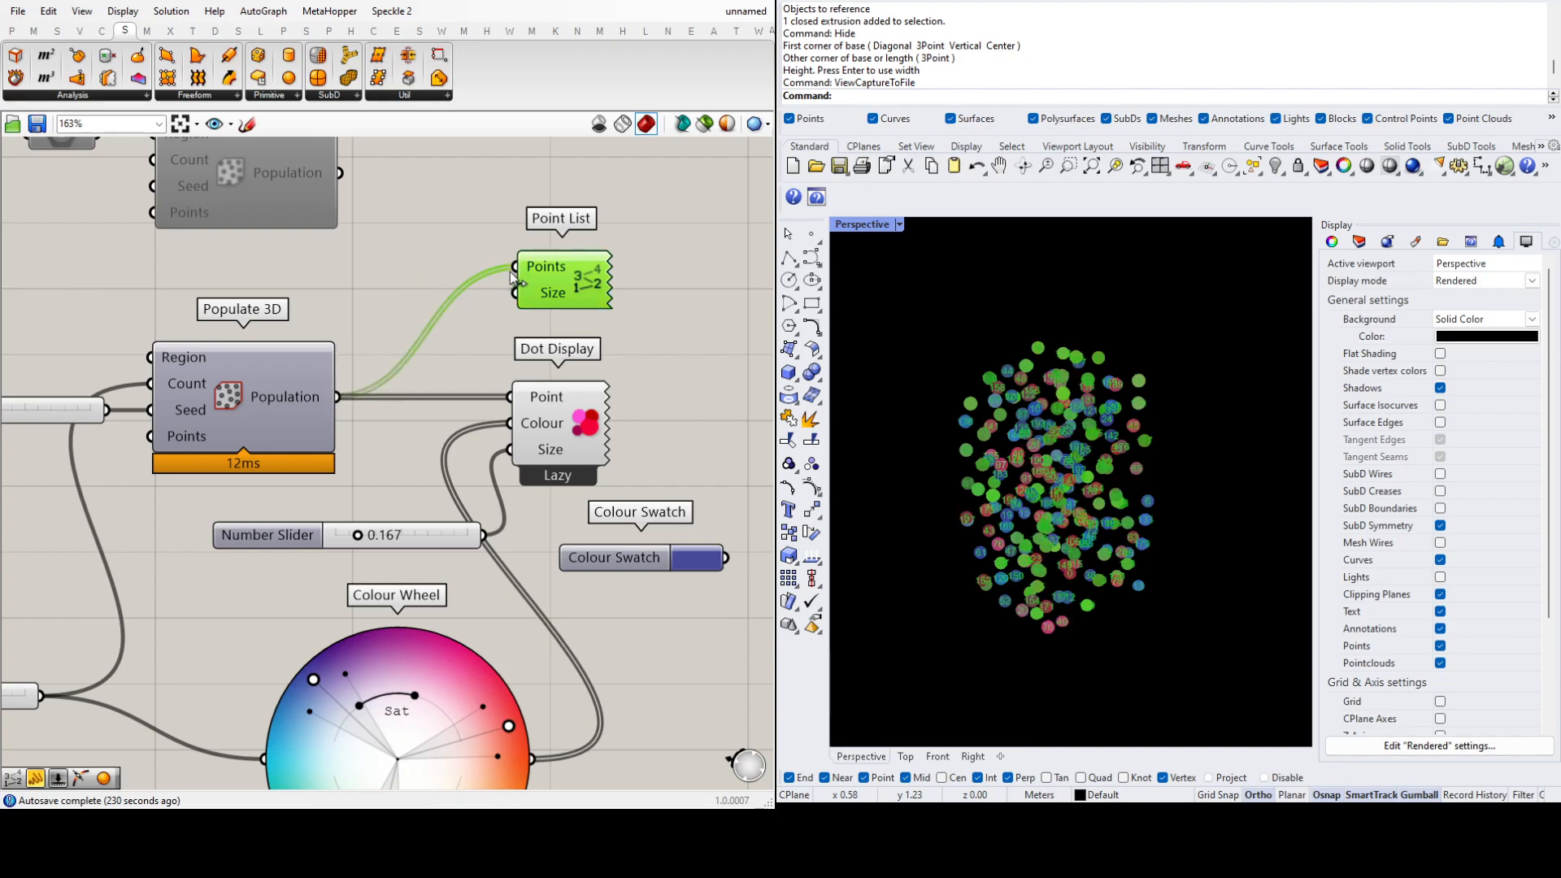
Step: Move Point List farther right and connect a new number slider set to 0.159 to its Size input
{"action": "scroll", "coordinate": [1050, 423], "scroll_direction": "up", "scroll_amount": 5}
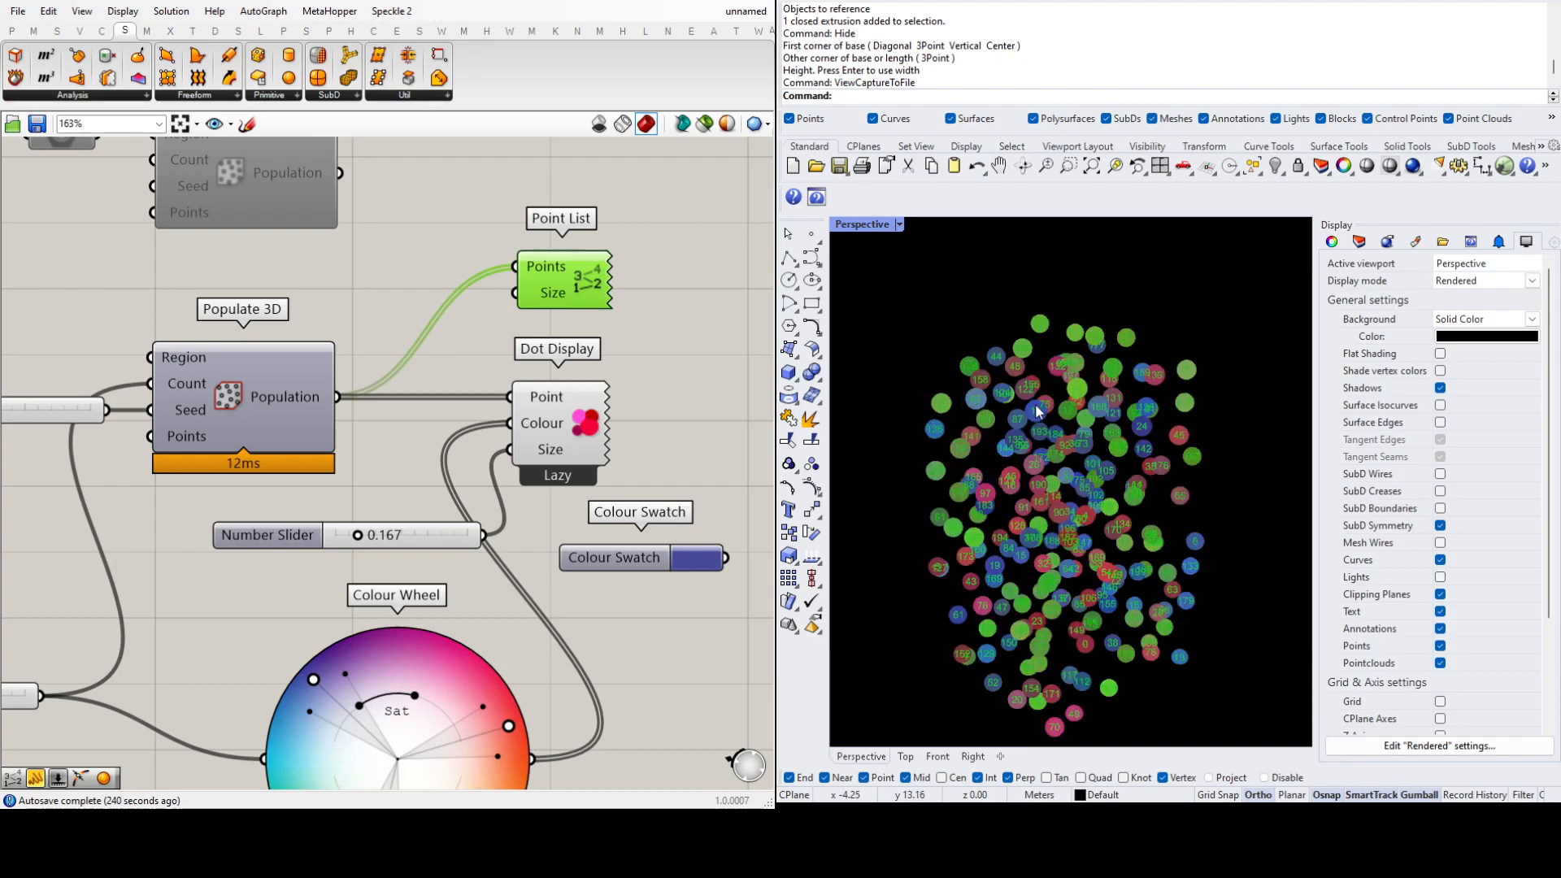
{"action": "left_click_drag", "start_coordinate": [581, 293], "coordinate": [672, 266]}
{"action": "left_click", "coordinate": [638, 358]}
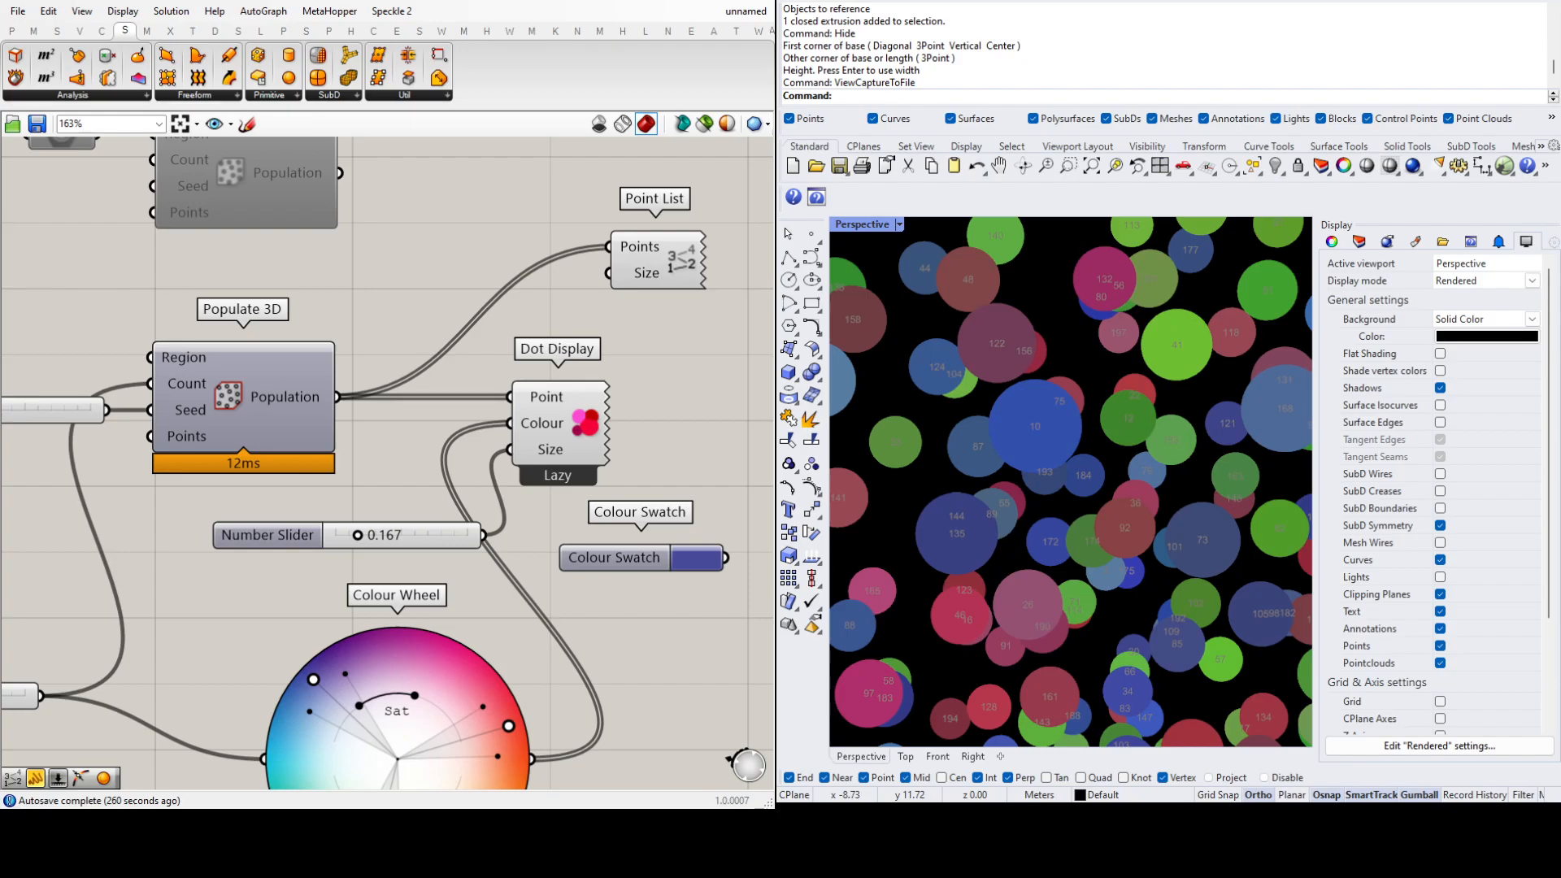
{"action": "key", "text": "ctrl+v"}
{"action": "left_click_drag", "start_coordinate": [729, 345], "coordinate": [610, 273]}
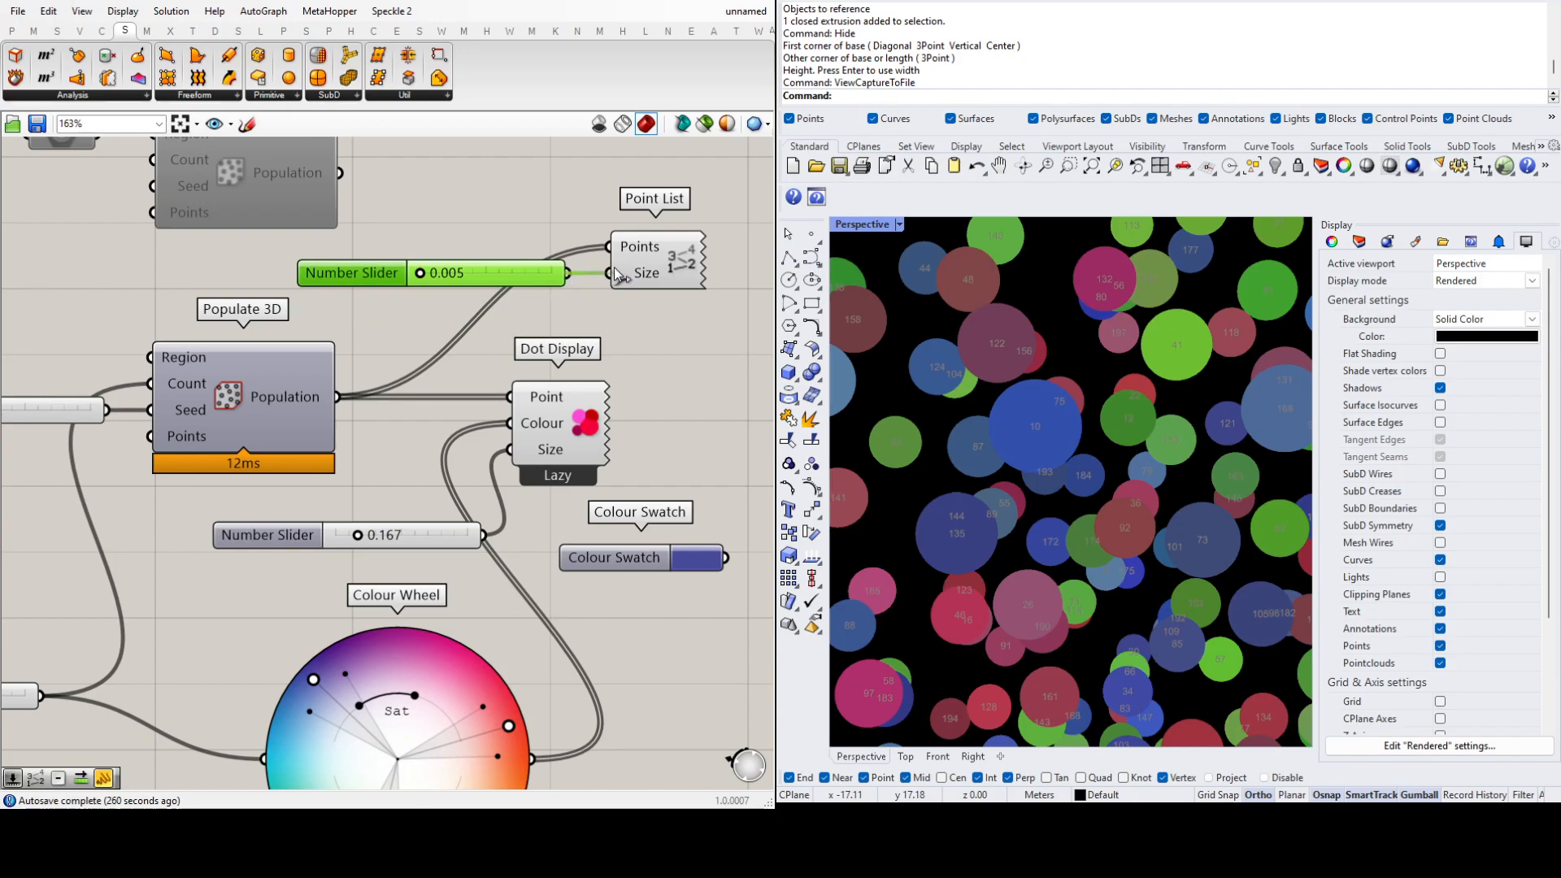
{"action": "left_click_drag", "start_coordinate": [421, 275], "coordinate": [421, 275]}
Step: Turn off Dot Display's preview, examine the point index numbers on their own, and turn the preview back on
{"action": "left_click", "coordinate": [536, 413]}
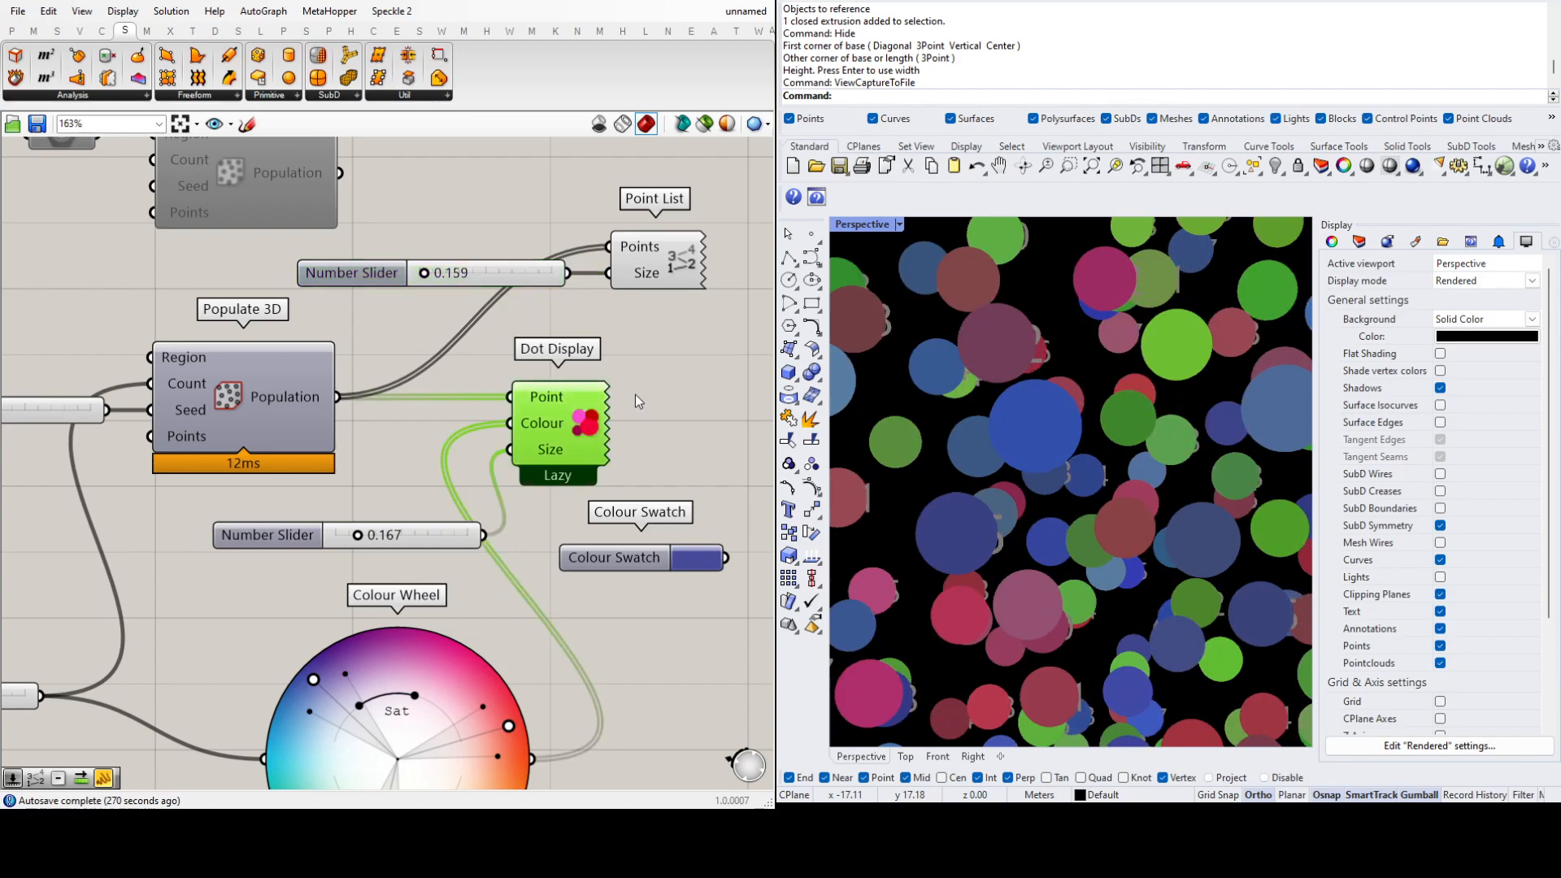
{"action": "key", "text": "ctrl+q"}
{"action": "scroll", "coordinate": [1151, 454], "scroll_direction": "down", "scroll_amount": 10}
{"action": "scroll", "coordinate": [1122, 463], "scroll_direction": "up", "scroll_amount": 8}
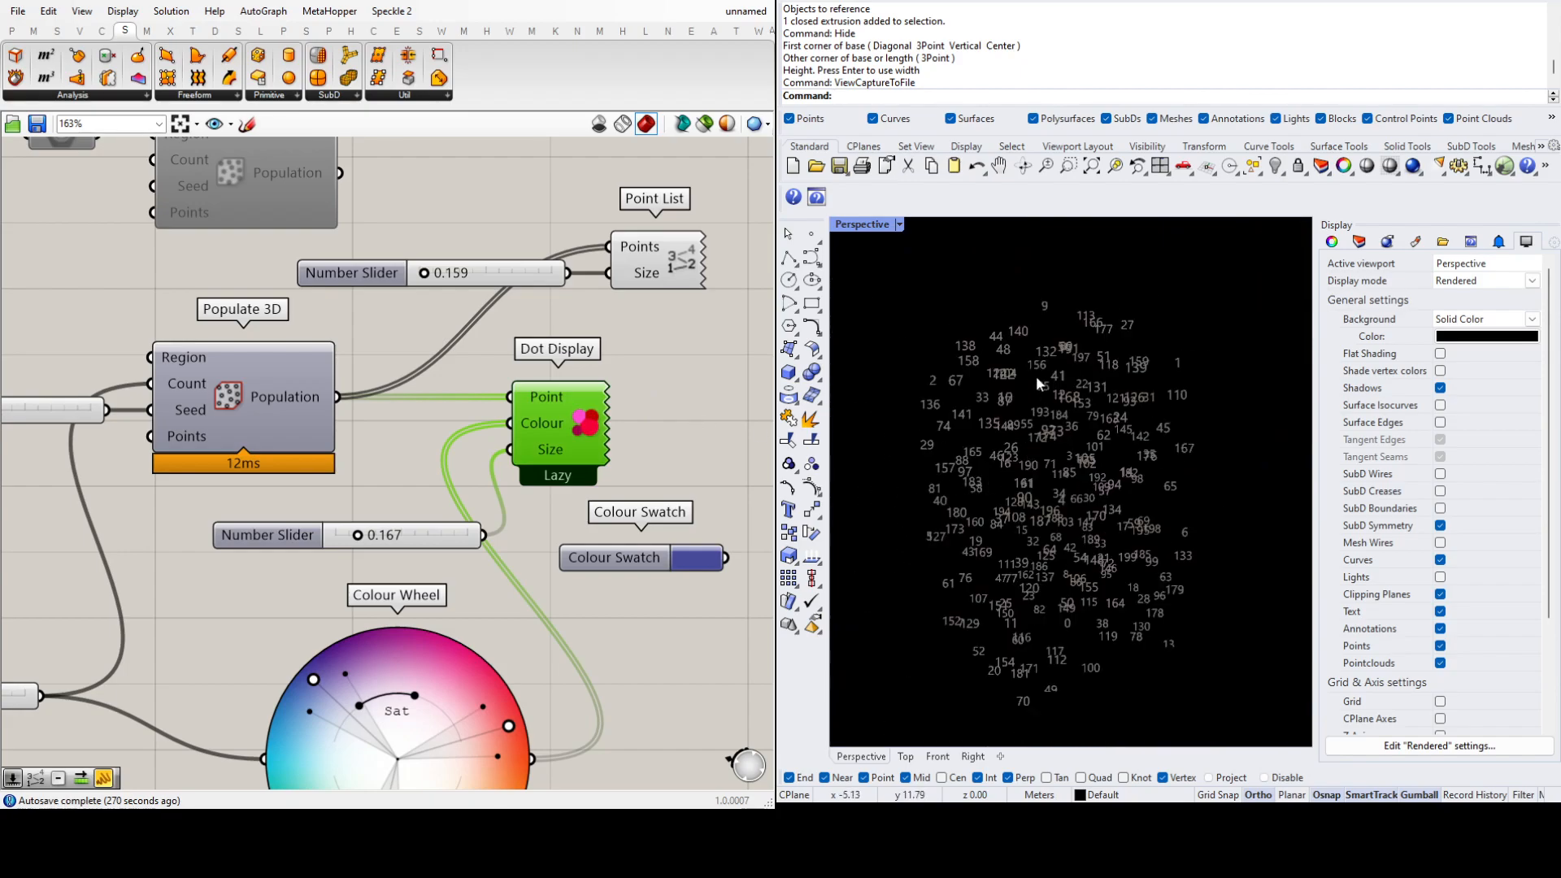
{"action": "right_click_drag", "start_coordinate": [1039, 372], "coordinate": [923, 439]}
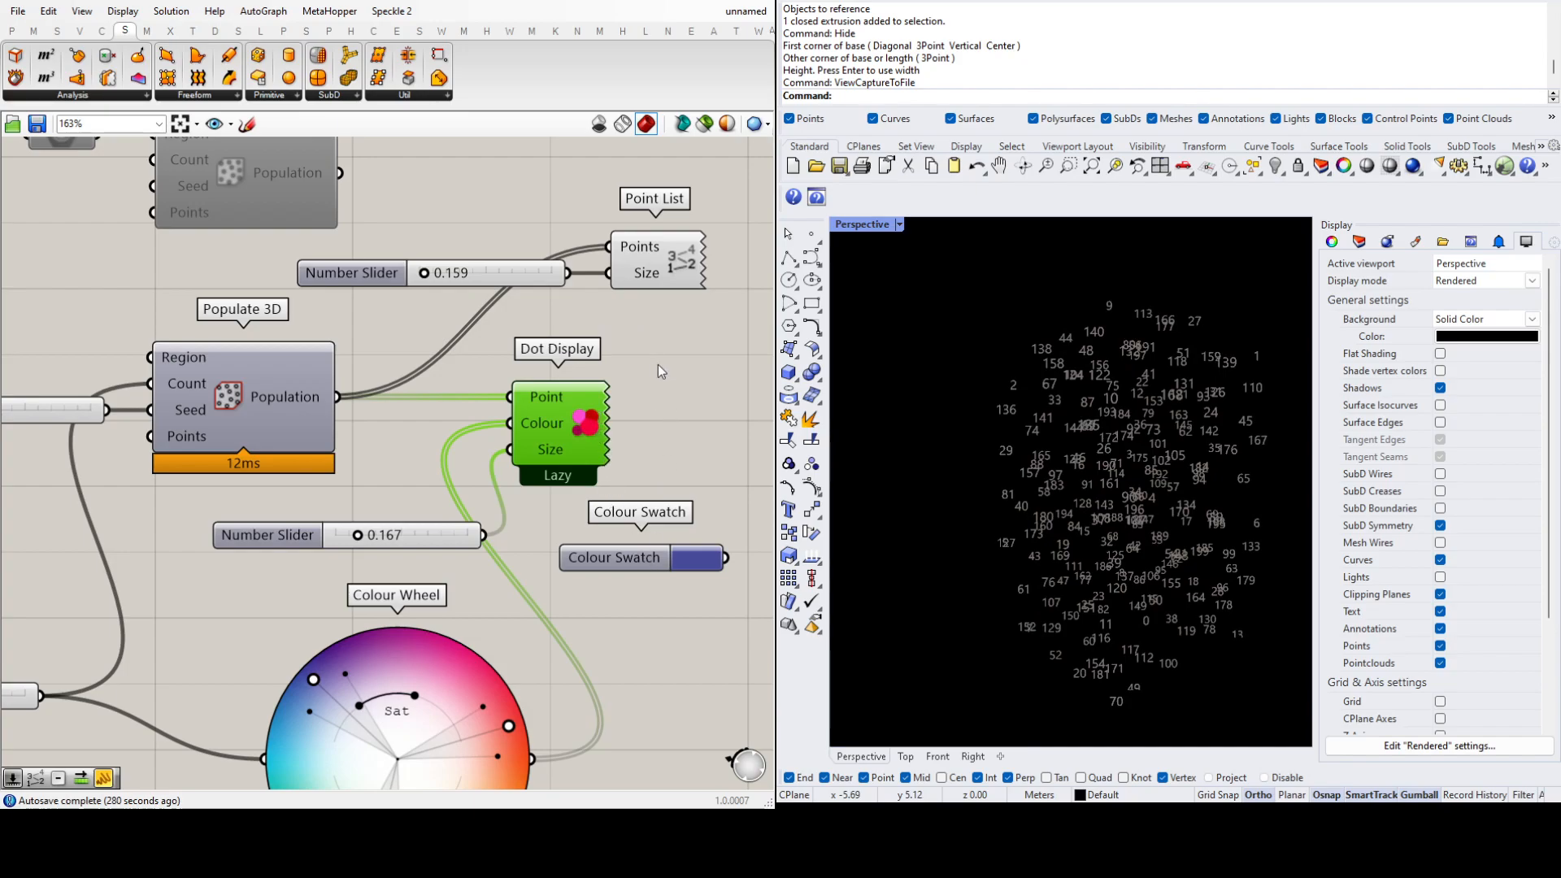
{"action": "key", "text": "ctrl+q"}
Step: Reduce the Dot Display size slider to 0.044 and inspect the dots together with their index numbers
{"action": "left_click_drag", "start_coordinate": [356, 545], "coordinate": [341, 542]}
{"action": "scroll", "coordinate": [1137, 382], "scroll_direction": "up", "scroll_amount": 5}
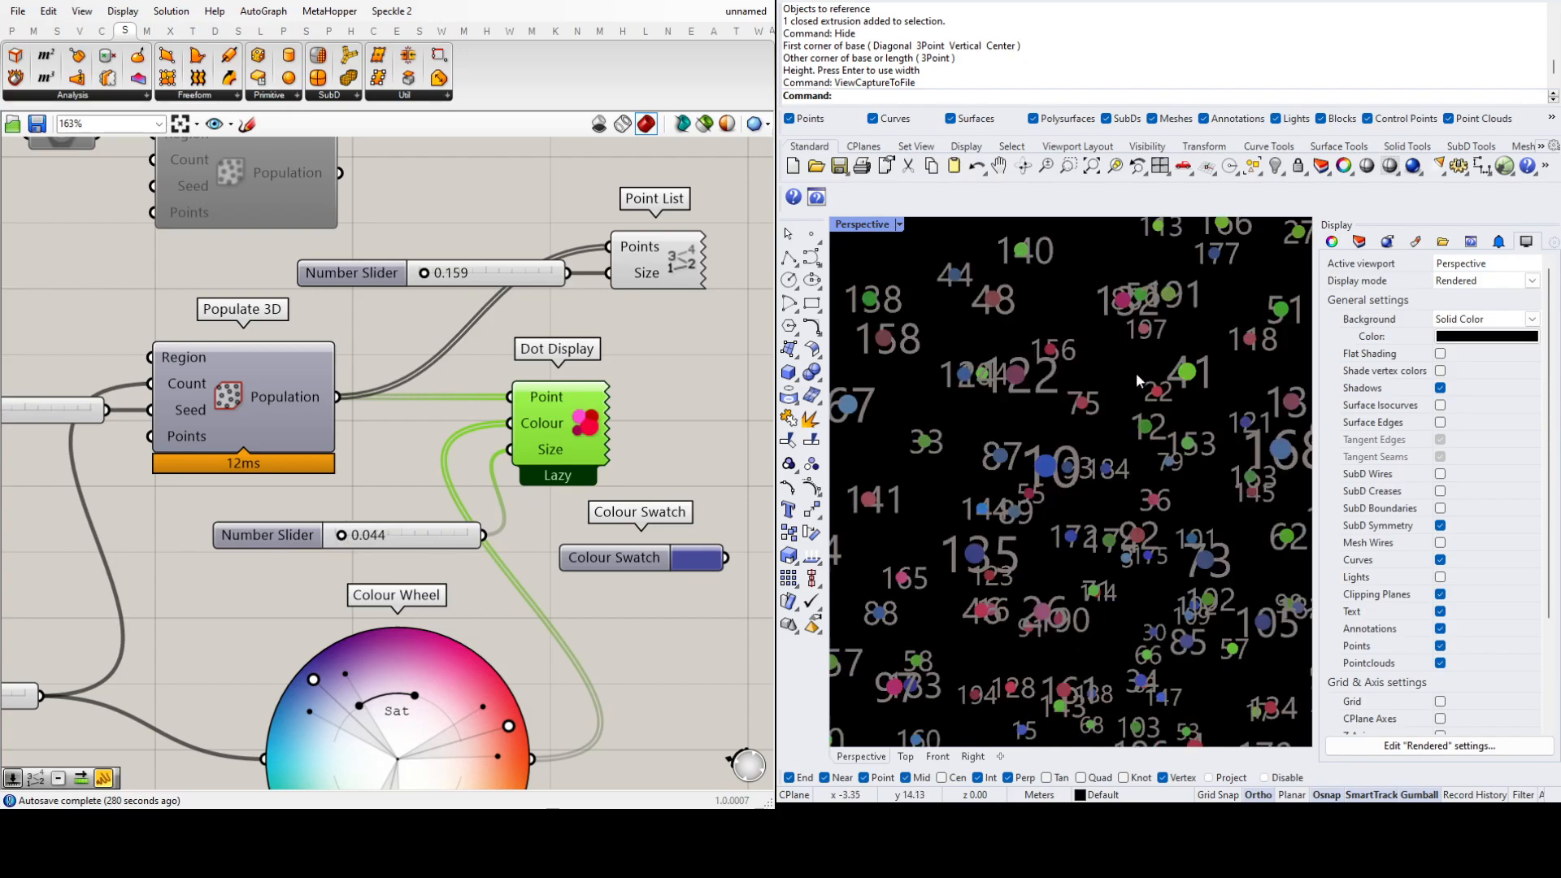
{"action": "mouse_move", "coordinate": [1006, 435]}
{"action": "right_mouse_down"}
{"action": "mouse_move", "coordinate": [1055, 460]}
{"action": "mouse_move", "coordinate": [1012, 439]}
{"action": "right_mouse_up"}
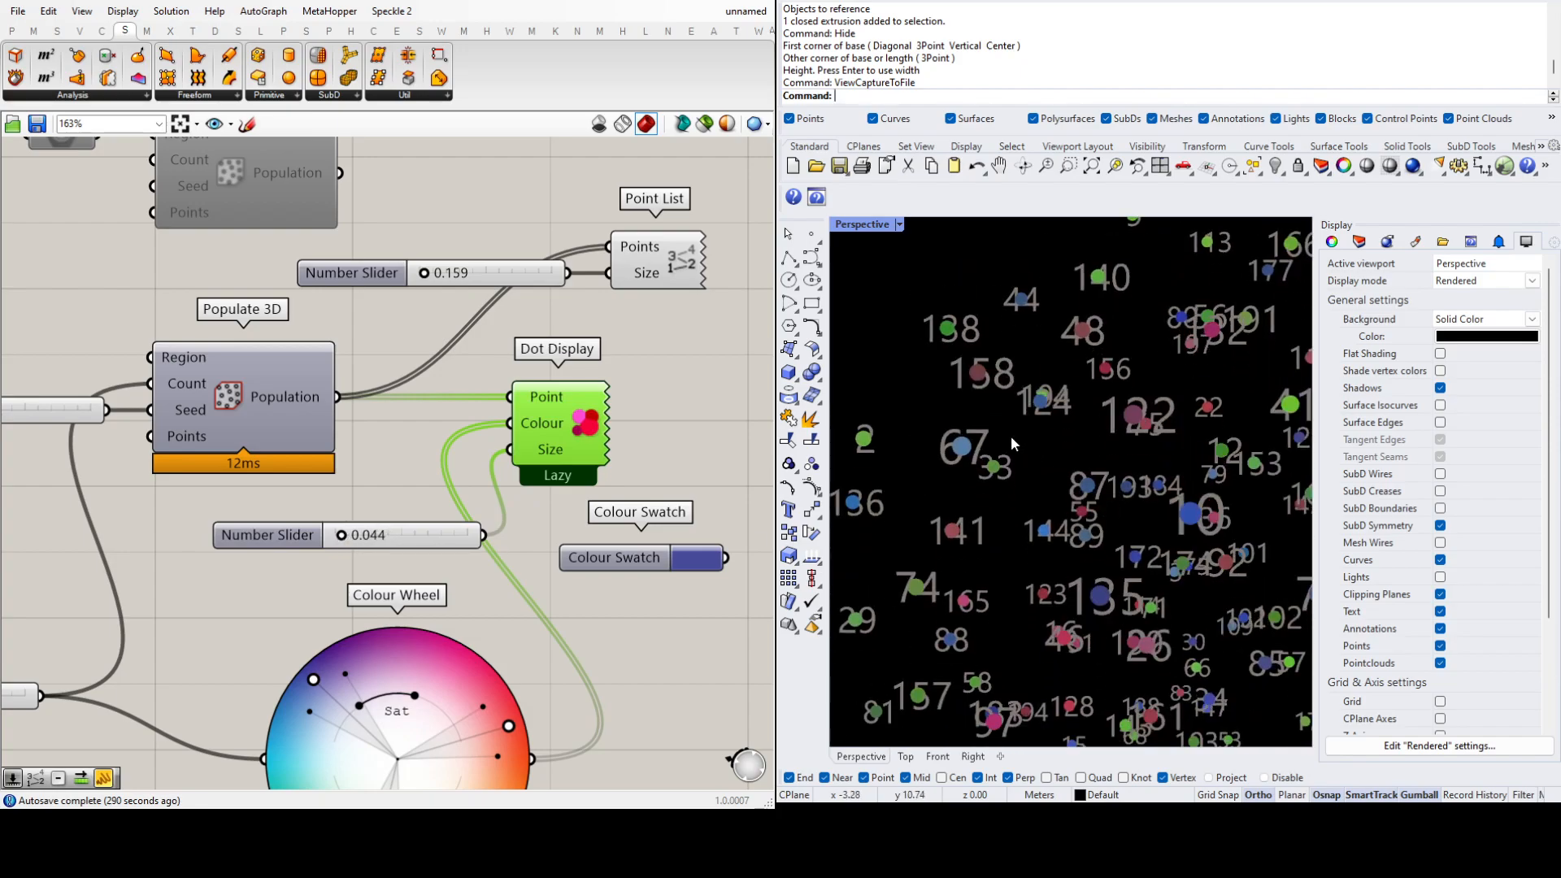
Step: Shift Point List's size slider slightly to the left, away from the component
{"action": "left_click_drag", "start_coordinate": [506, 280], "coordinate": [497, 280]}
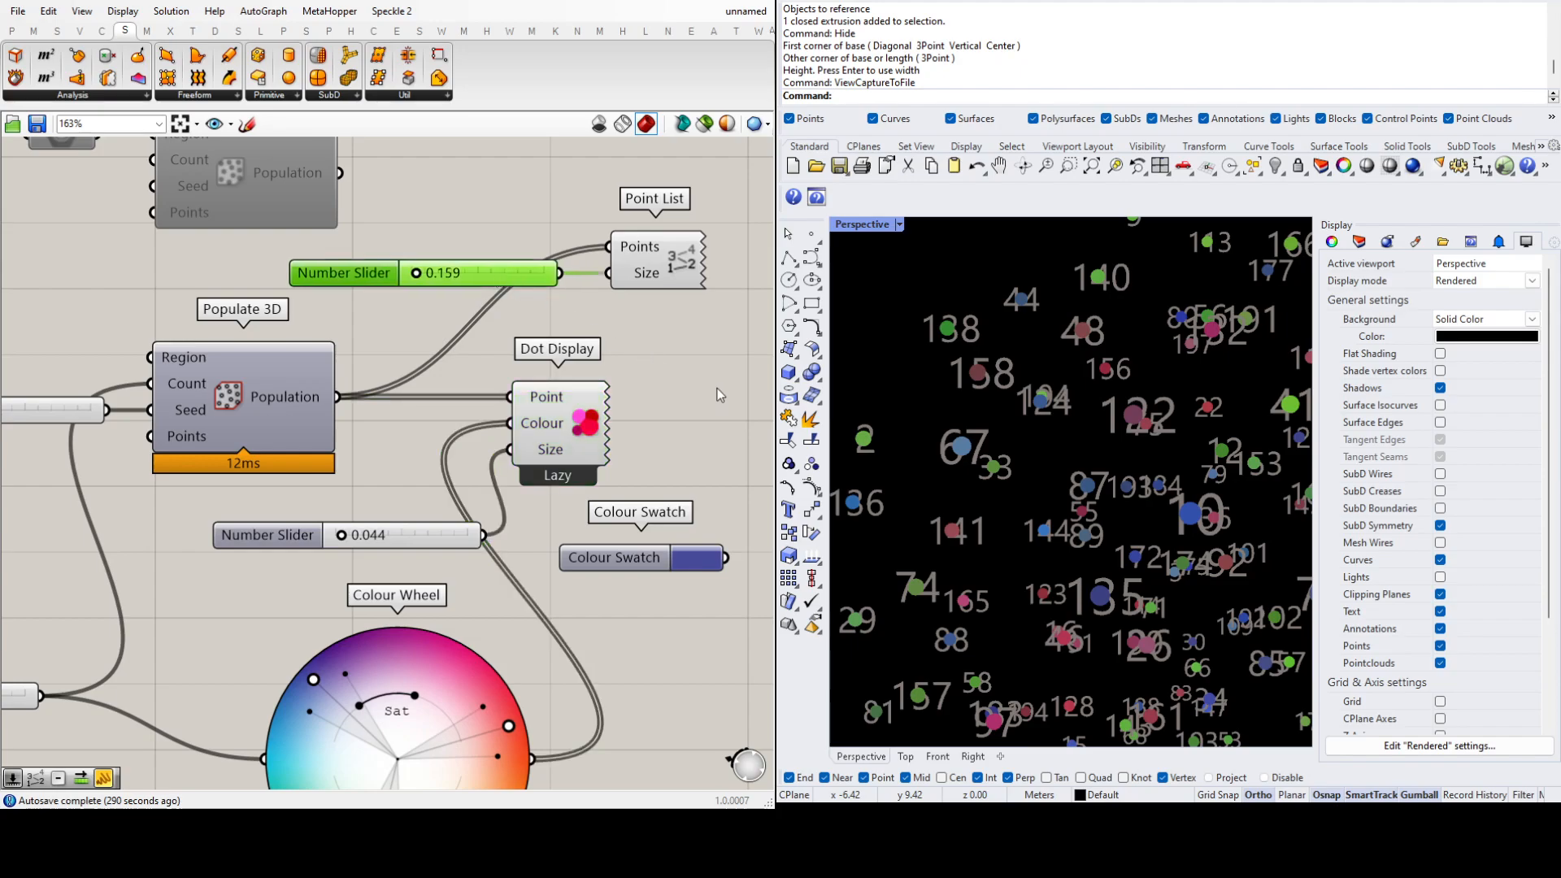
{"action": "scroll", "coordinate": [680, 391], "scroll_direction": "down", "scroll_amount": 2}
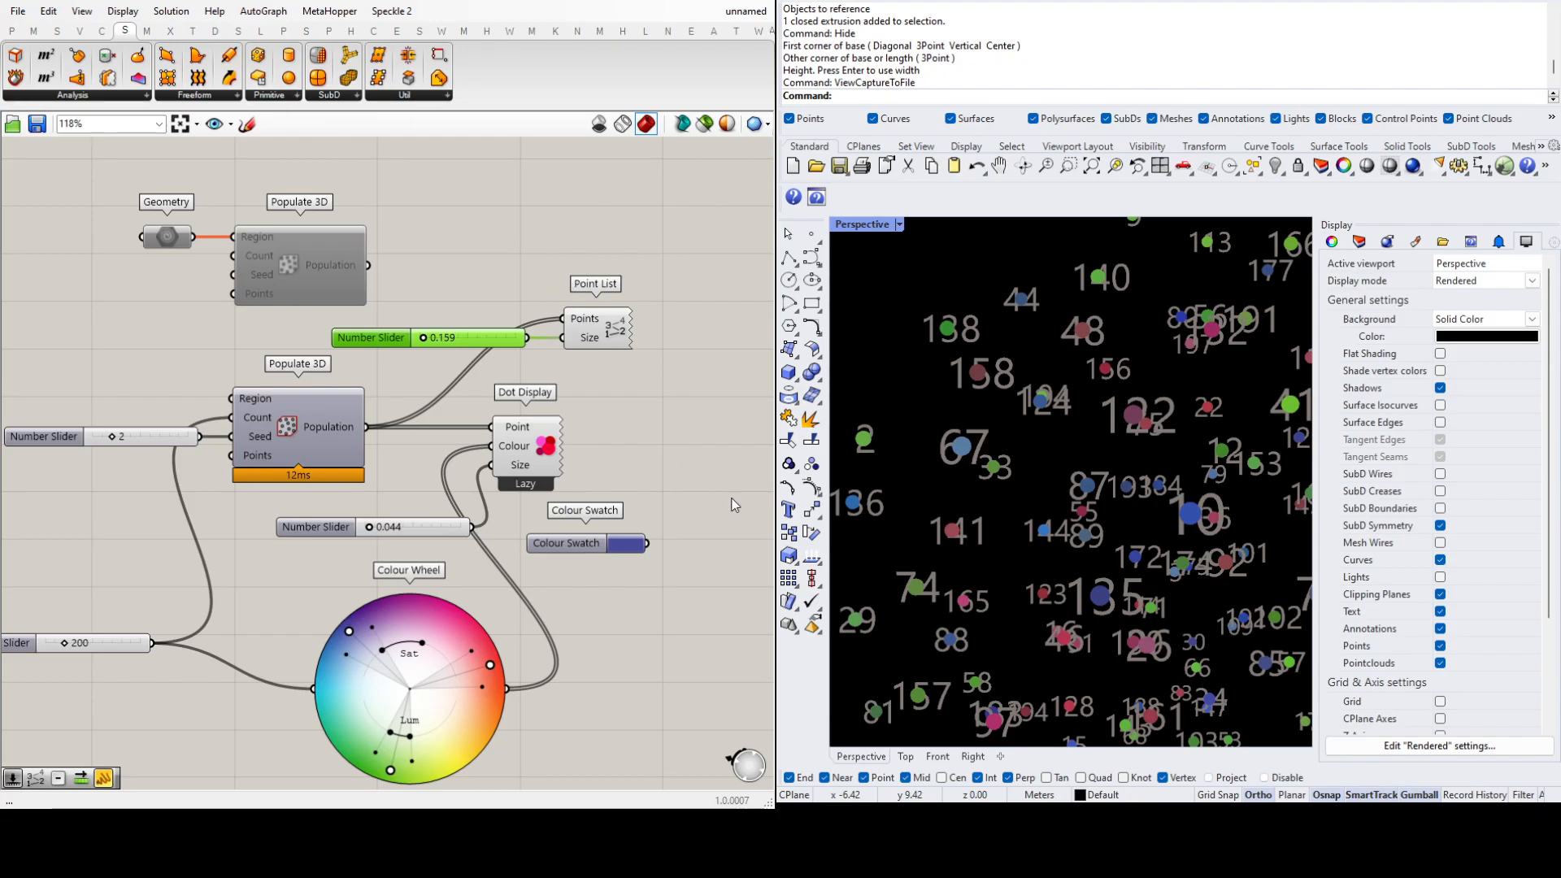
{"action": "left_click_drag", "start_coordinate": [477, 344], "coordinate": [467, 341]}
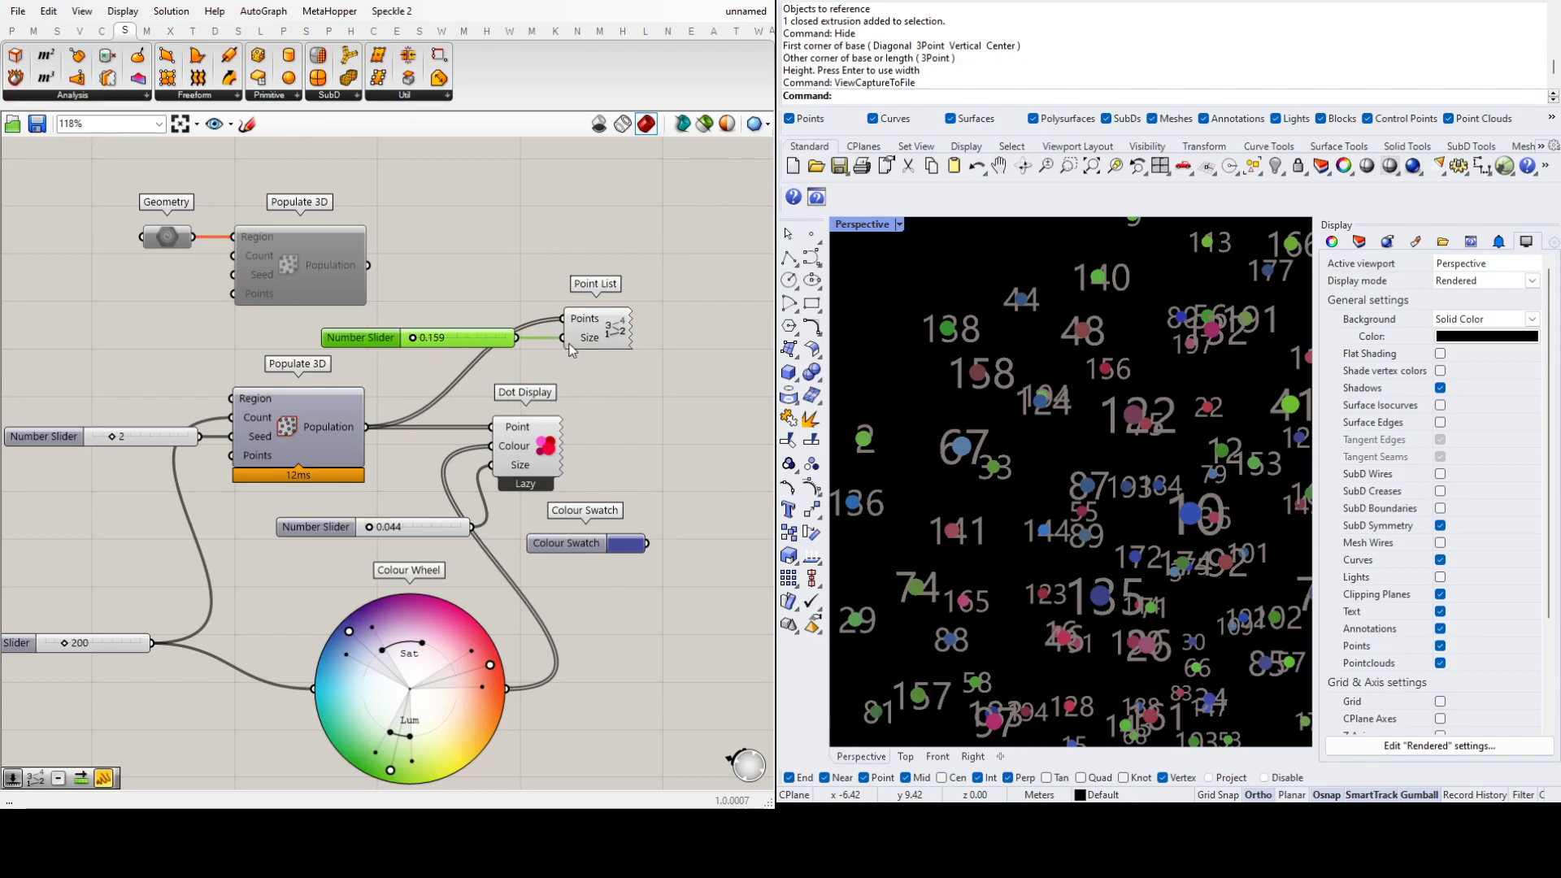
Step: Shift the Point List component slightly down on the canvas, below the level of its size slider
{"action": "left_click_drag", "start_coordinate": [611, 346], "coordinate": [612, 365]}
{"action": "left_click", "coordinate": [683, 435]}
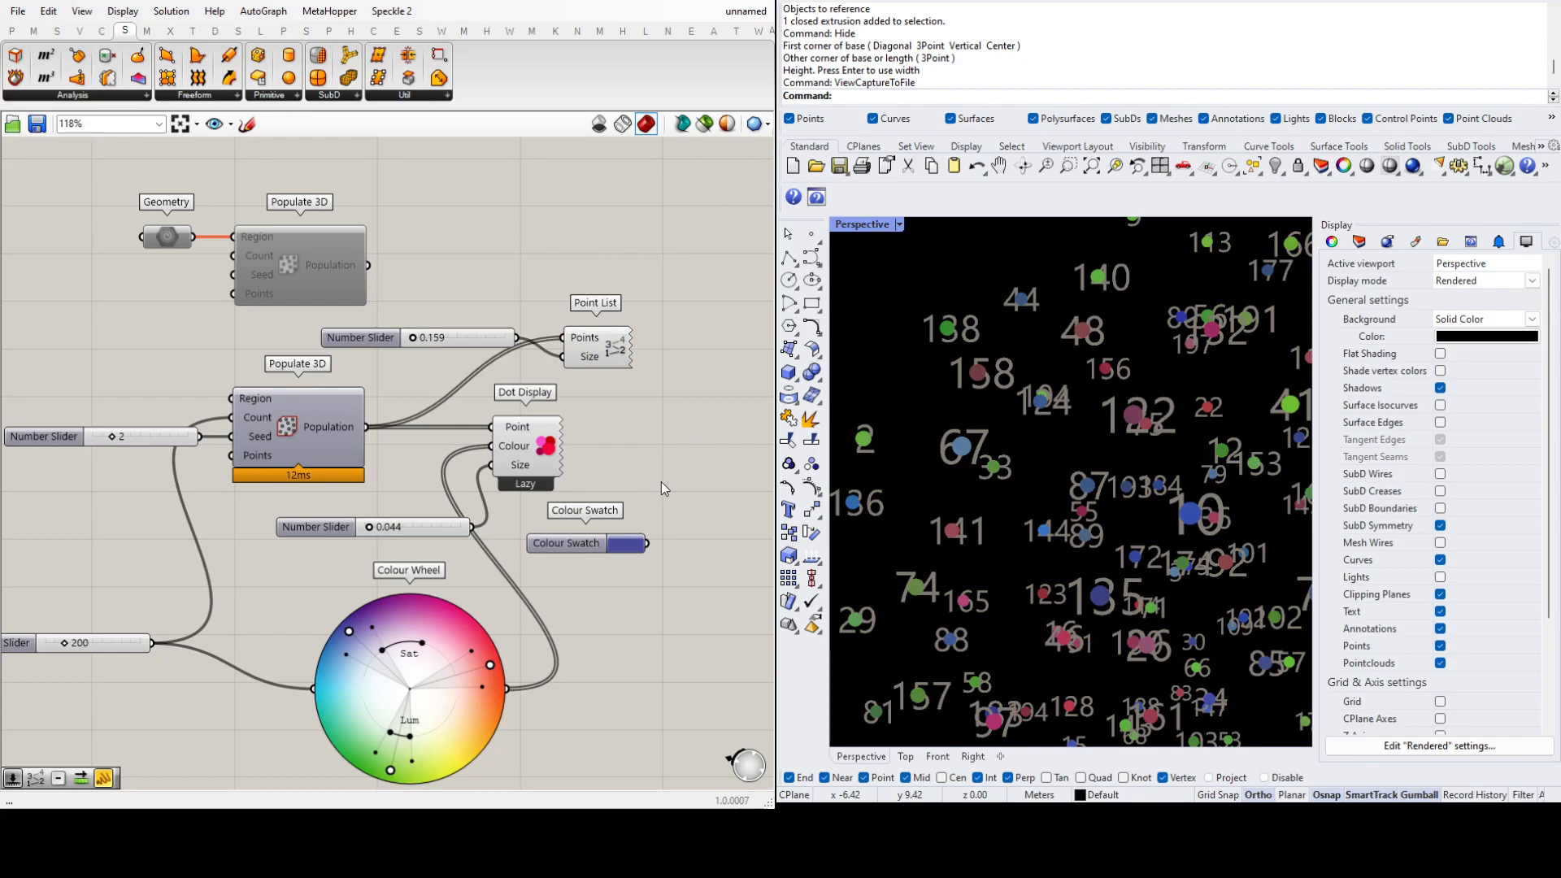
Step: Switch to the Graphics example definition and examine how its gradient setup colours the populated points
{"action": "scroll", "coordinate": [642, 495], "scroll_direction": "down", "scroll_amount": 3}
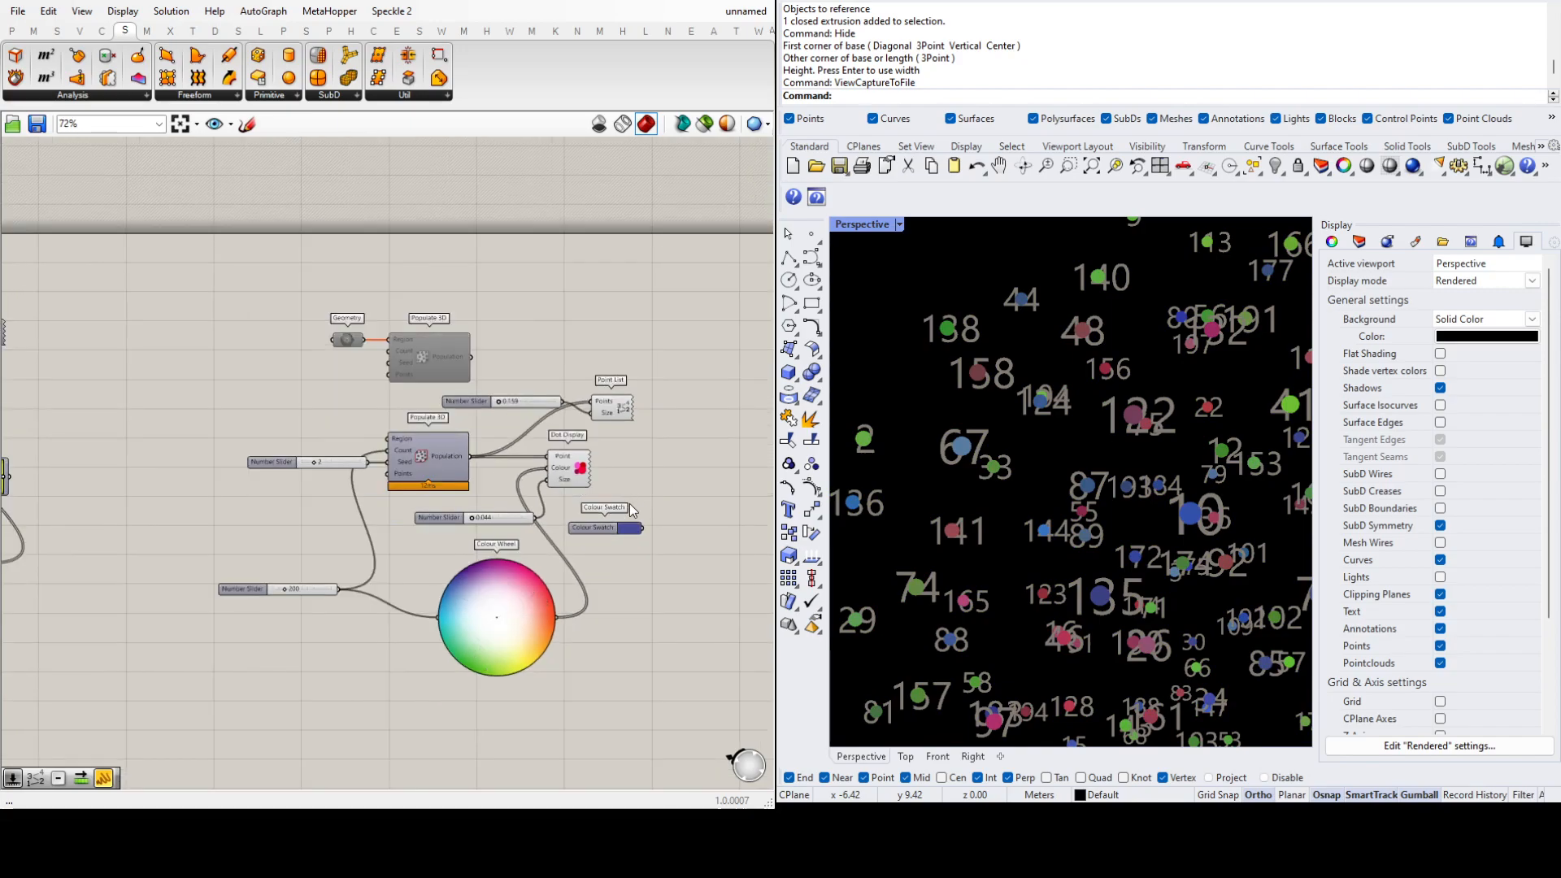
{"action": "scroll", "coordinate": [625, 484], "scroll_direction": "down", "scroll_amount": 4}
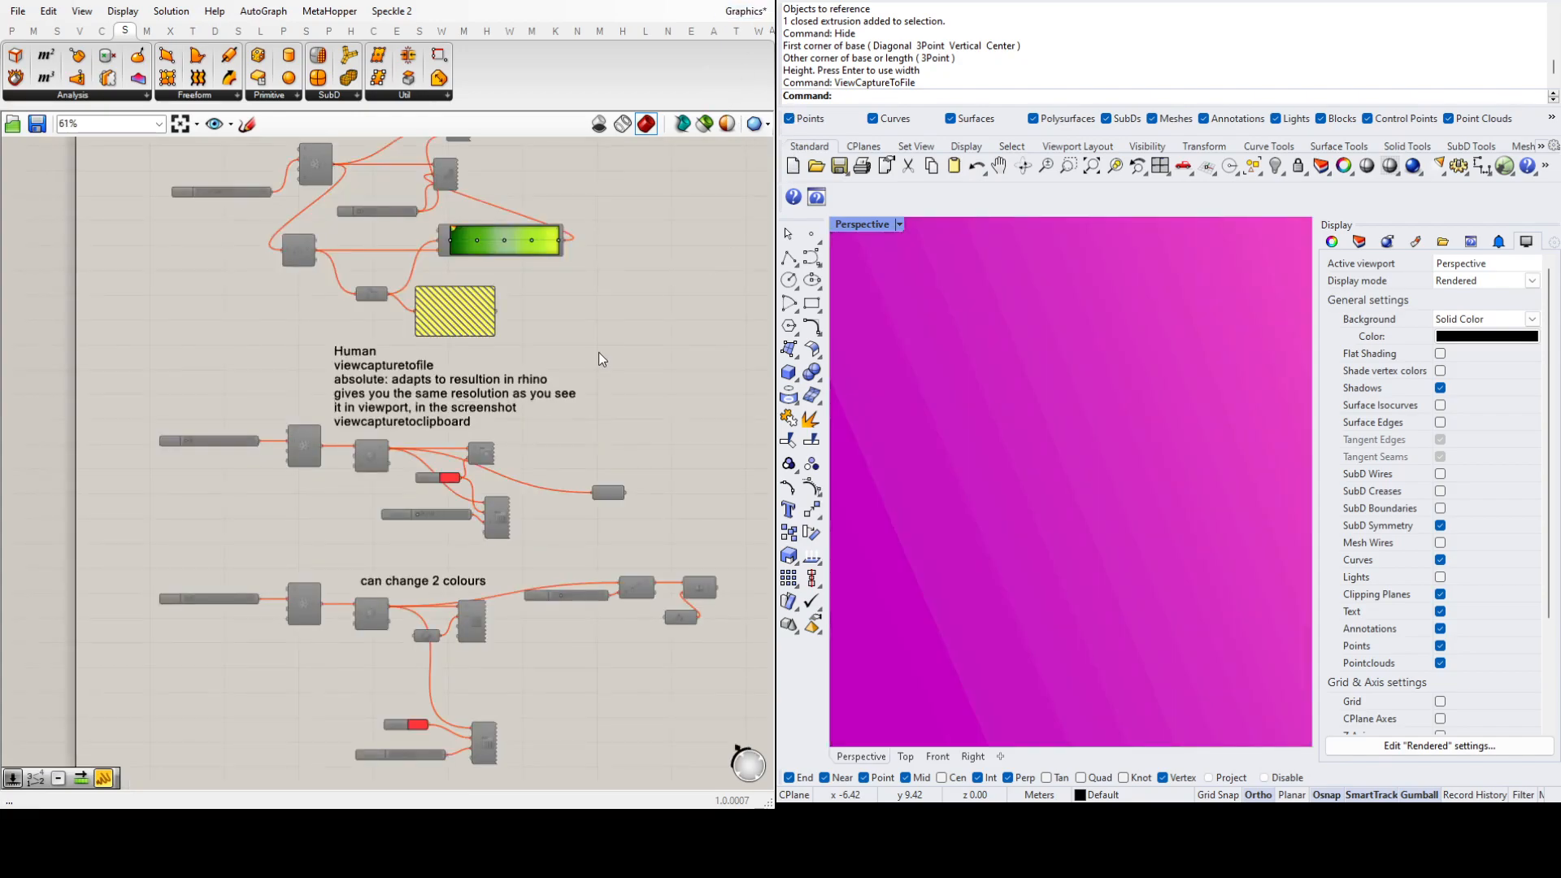
{"action": "scroll", "coordinate": [529, 567], "scroll_direction": "down", "scroll_amount": 3}
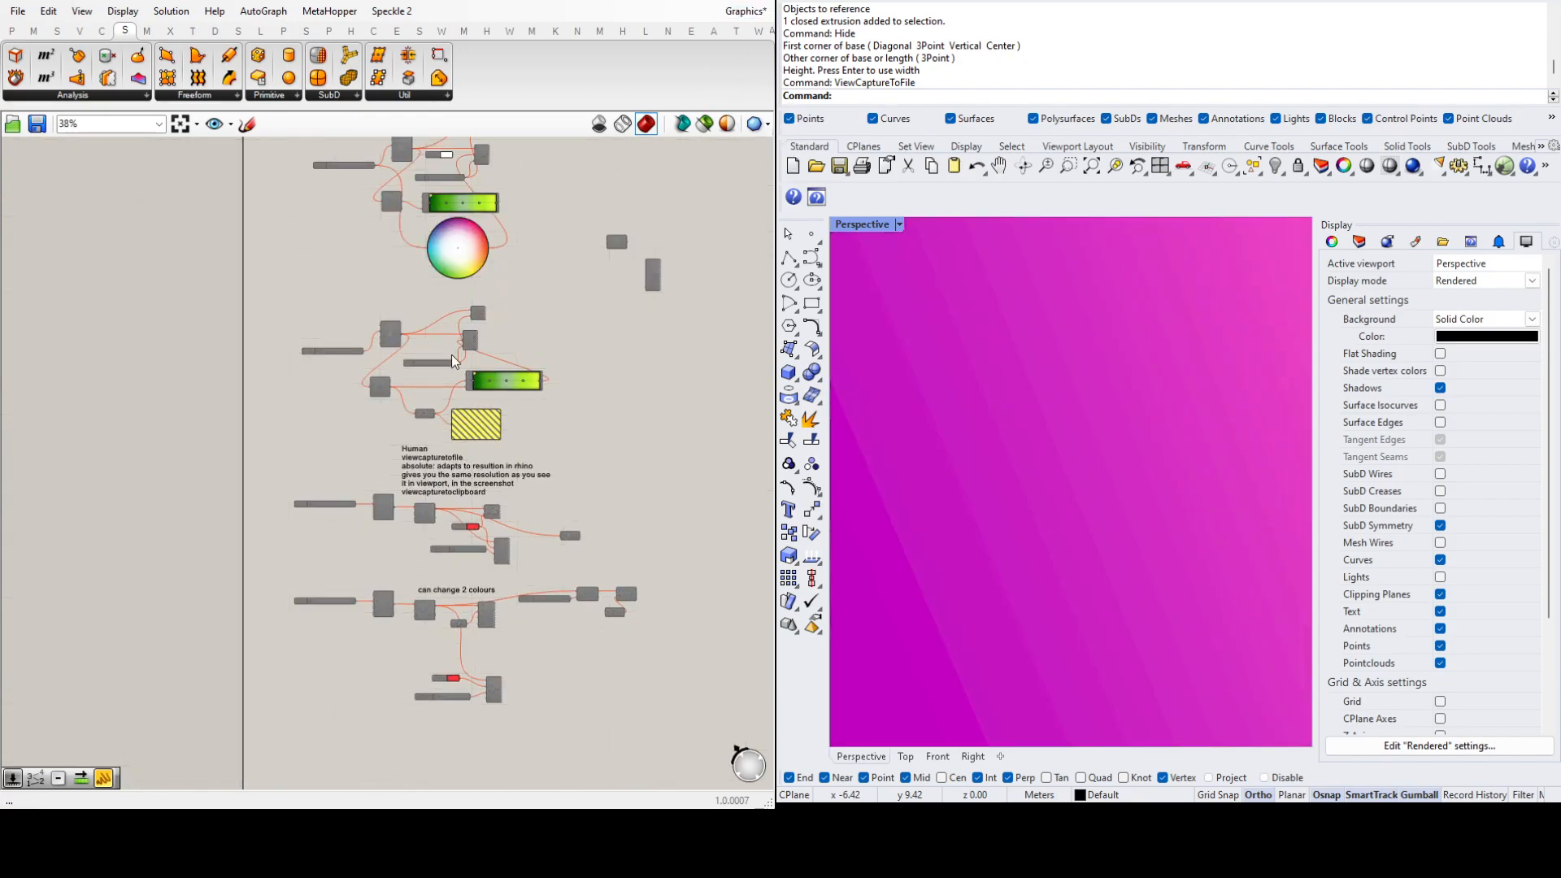
{"action": "scroll", "coordinate": [492, 368], "scroll_direction": "up", "scroll_amount": 4}
{"action": "scroll", "coordinate": [334, 509], "scroll_direction": "down", "scroll_amount": 1}
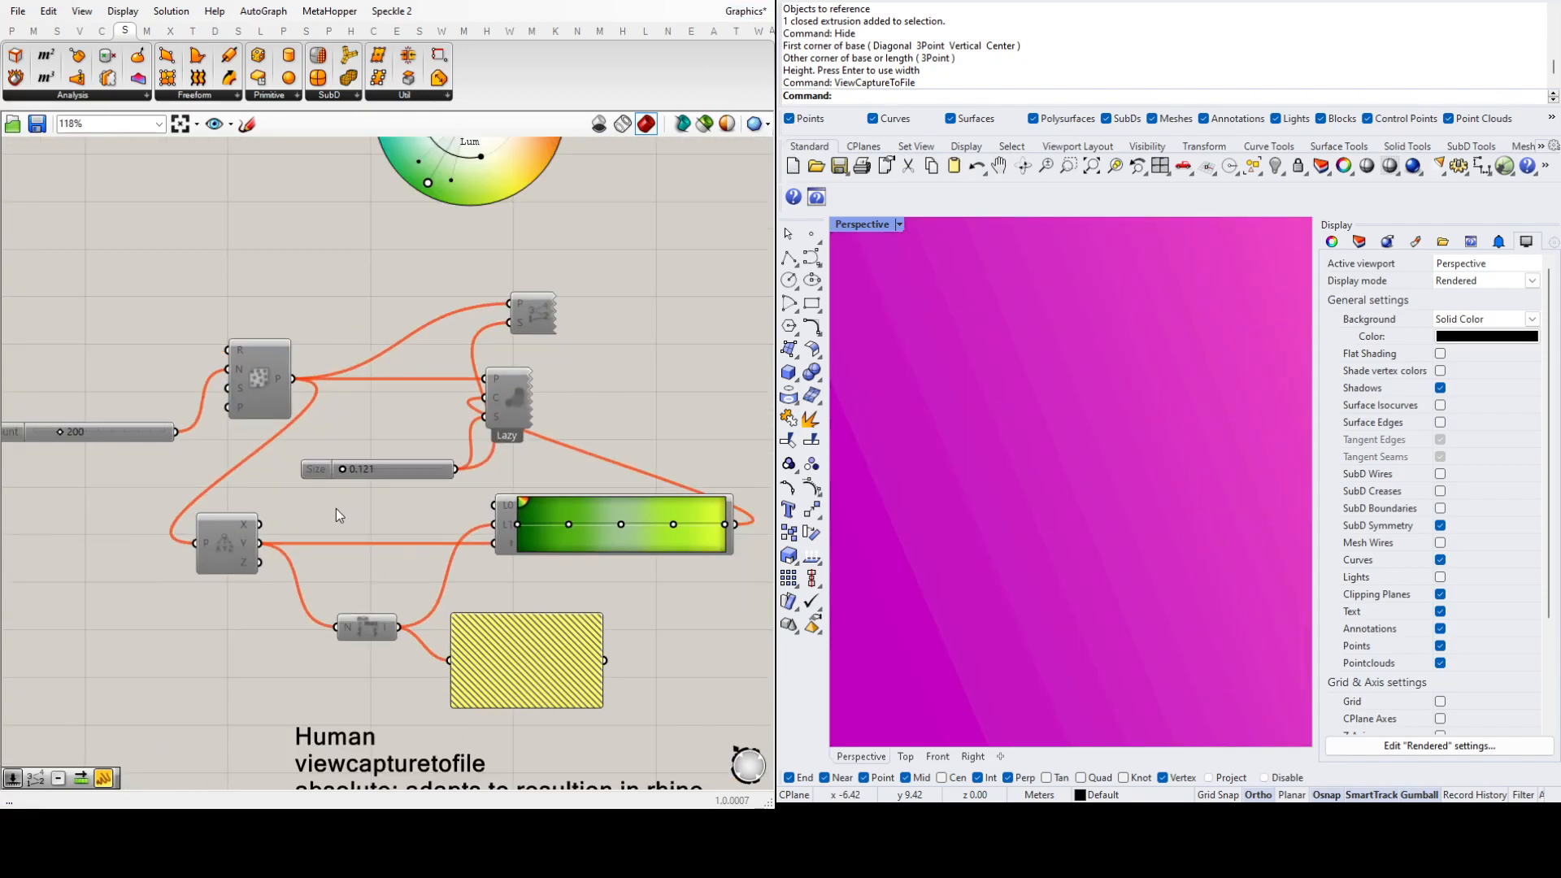
{"action": "scroll", "coordinate": [378, 595], "scroll_direction": "up", "scroll_amount": 1}
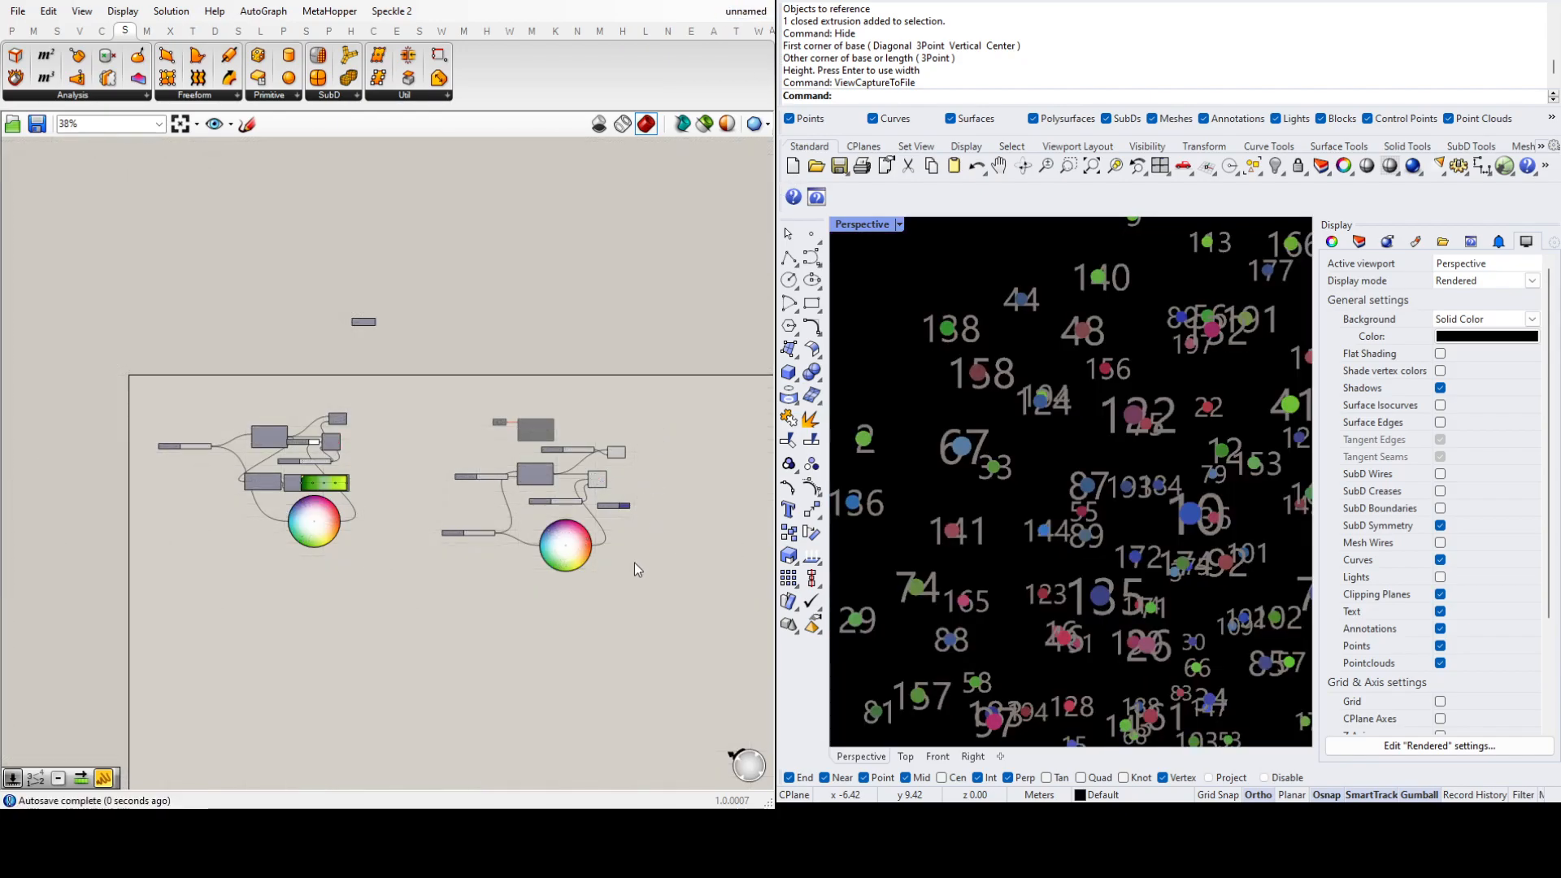
Step: Return to the unnamed definition and duplicate the connected Populate 3D, Point List, Dot Display and colour components below the original
{"action": "scroll", "coordinate": [637, 558], "scroll_direction": "up", "scroll_amount": 5}
{"action": "left_click_drag", "start_coordinate": [651, 684], "coordinate": [93, 311]}
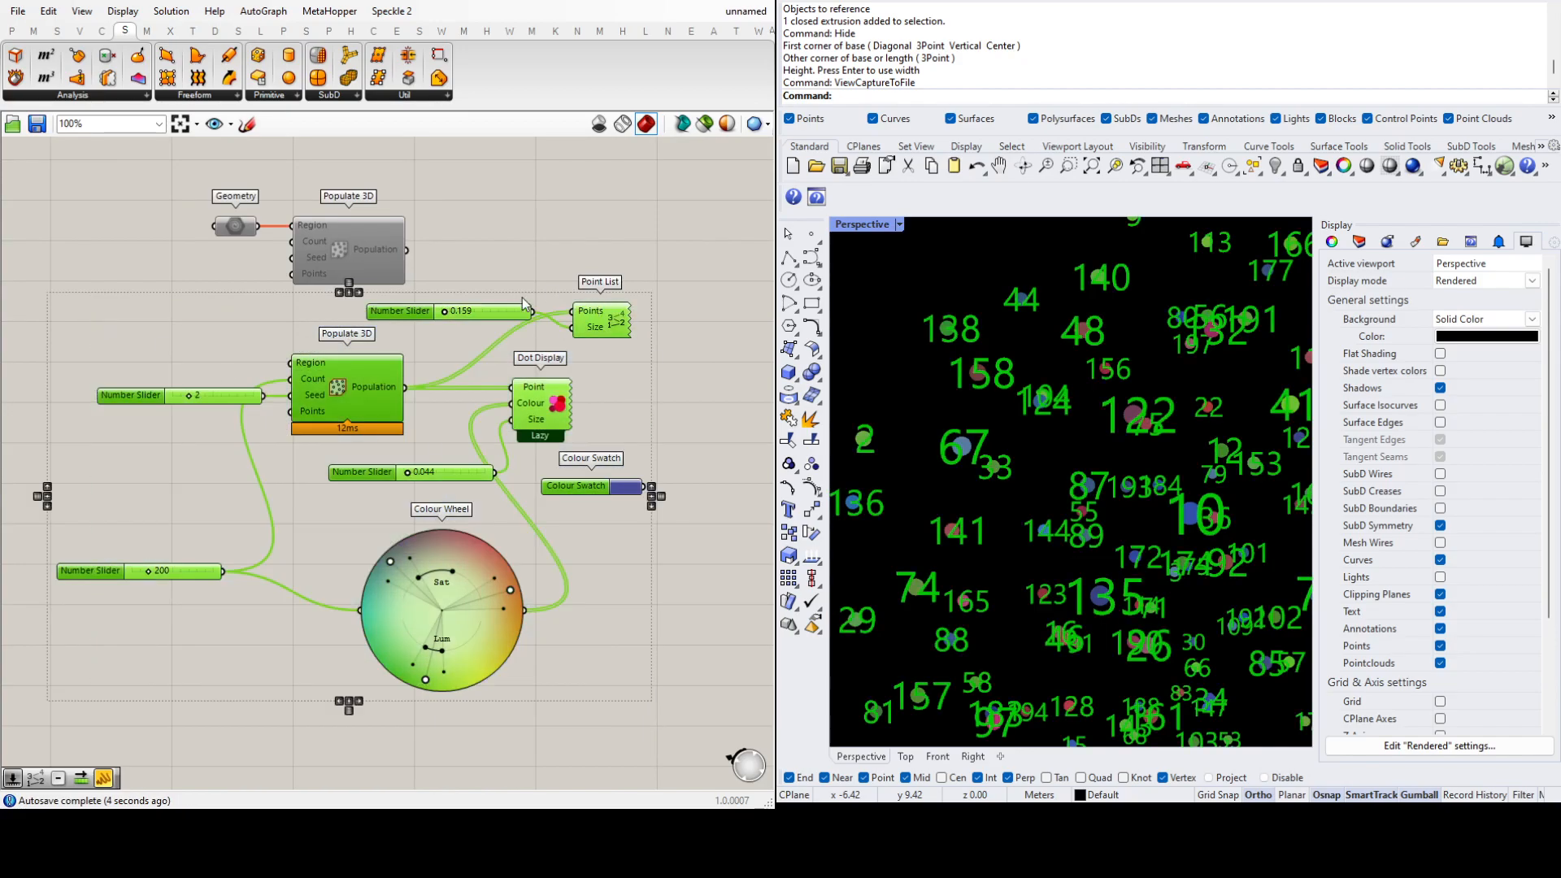
{"action": "scroll", "coordinate": [524, 298], "scroll_direction": "down", "scroll_amount": 5}
{"action": "left_click_drag", "start_coordinate": [450, 324], "coordinate": [447, 519], "text": "alt"}
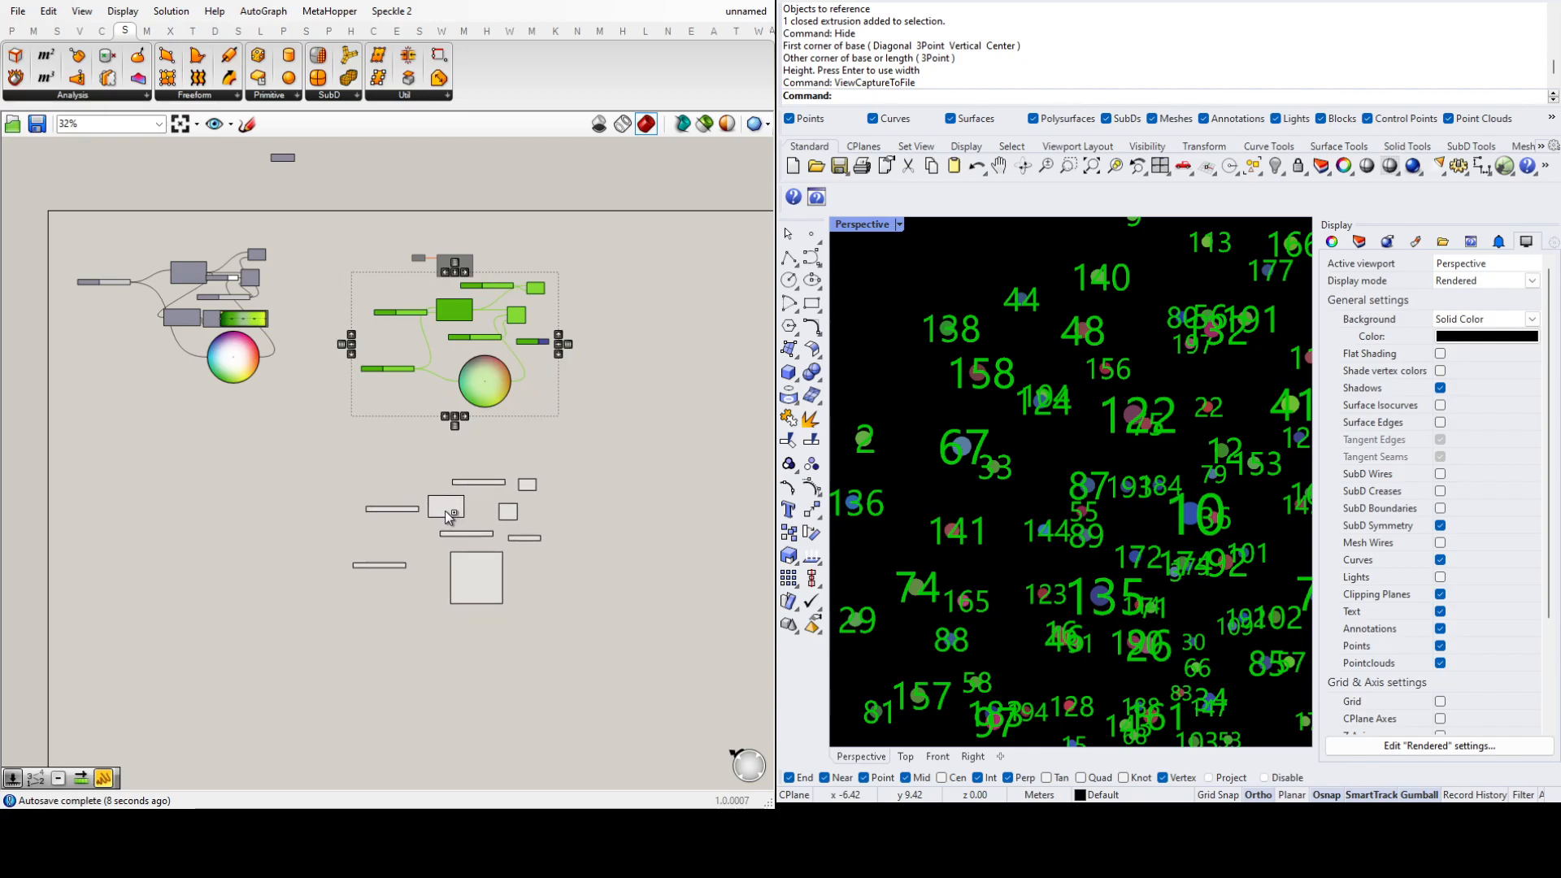
{"action": "left_click", "coordinate": [517, 534]}
{"action": "scroll", "coordinate": [517, 536], "scroll_direction": "up", "scroll_amount": 5}
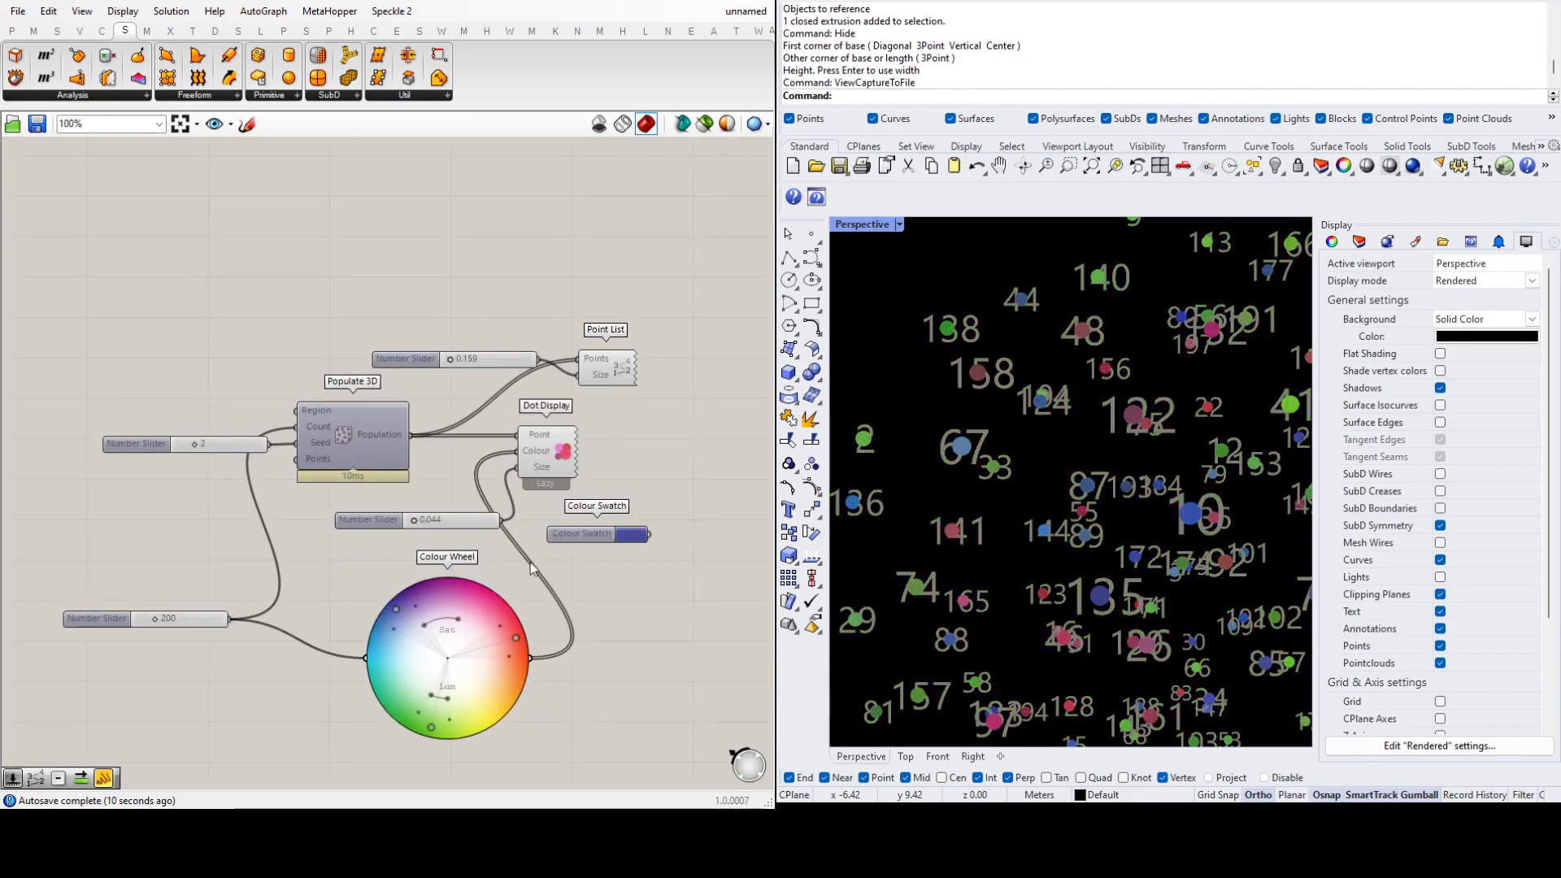
Step: Delete the copied Colour Wheel and place the 200 slider beside the copied Populate 3D's Count input
{"action": "left_click", "coordinate": [474, 623]}
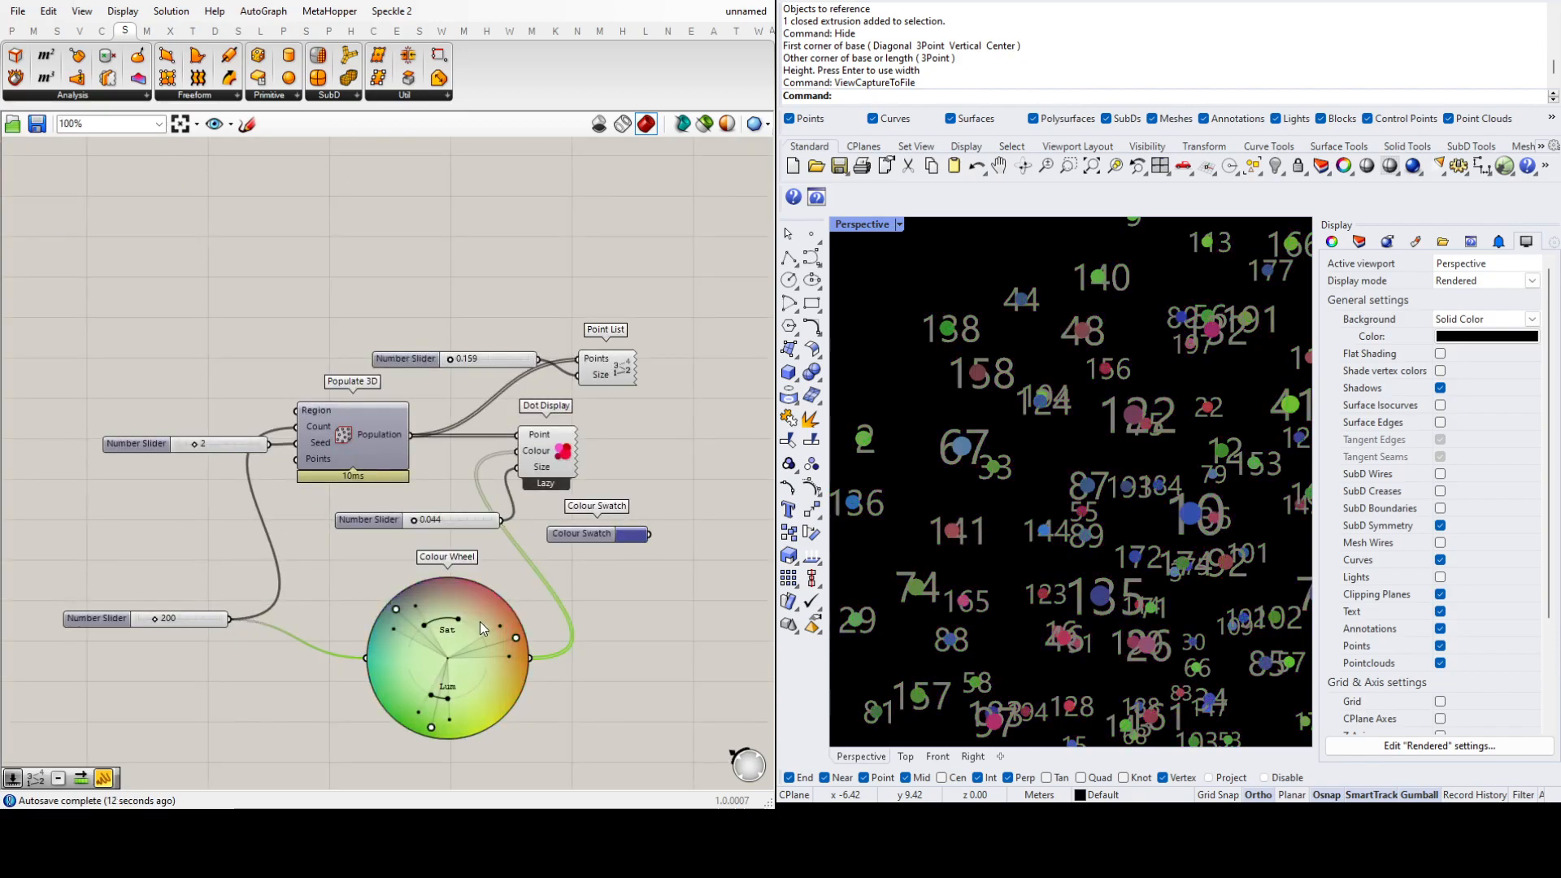
{"action": "key", "text": "Delete"}
{"action": "left_click_drag", "start_coordinate": [195, 618], "coordinate": [189, 411]}
{"action": "left_click", "coordinate": [269, 551]}
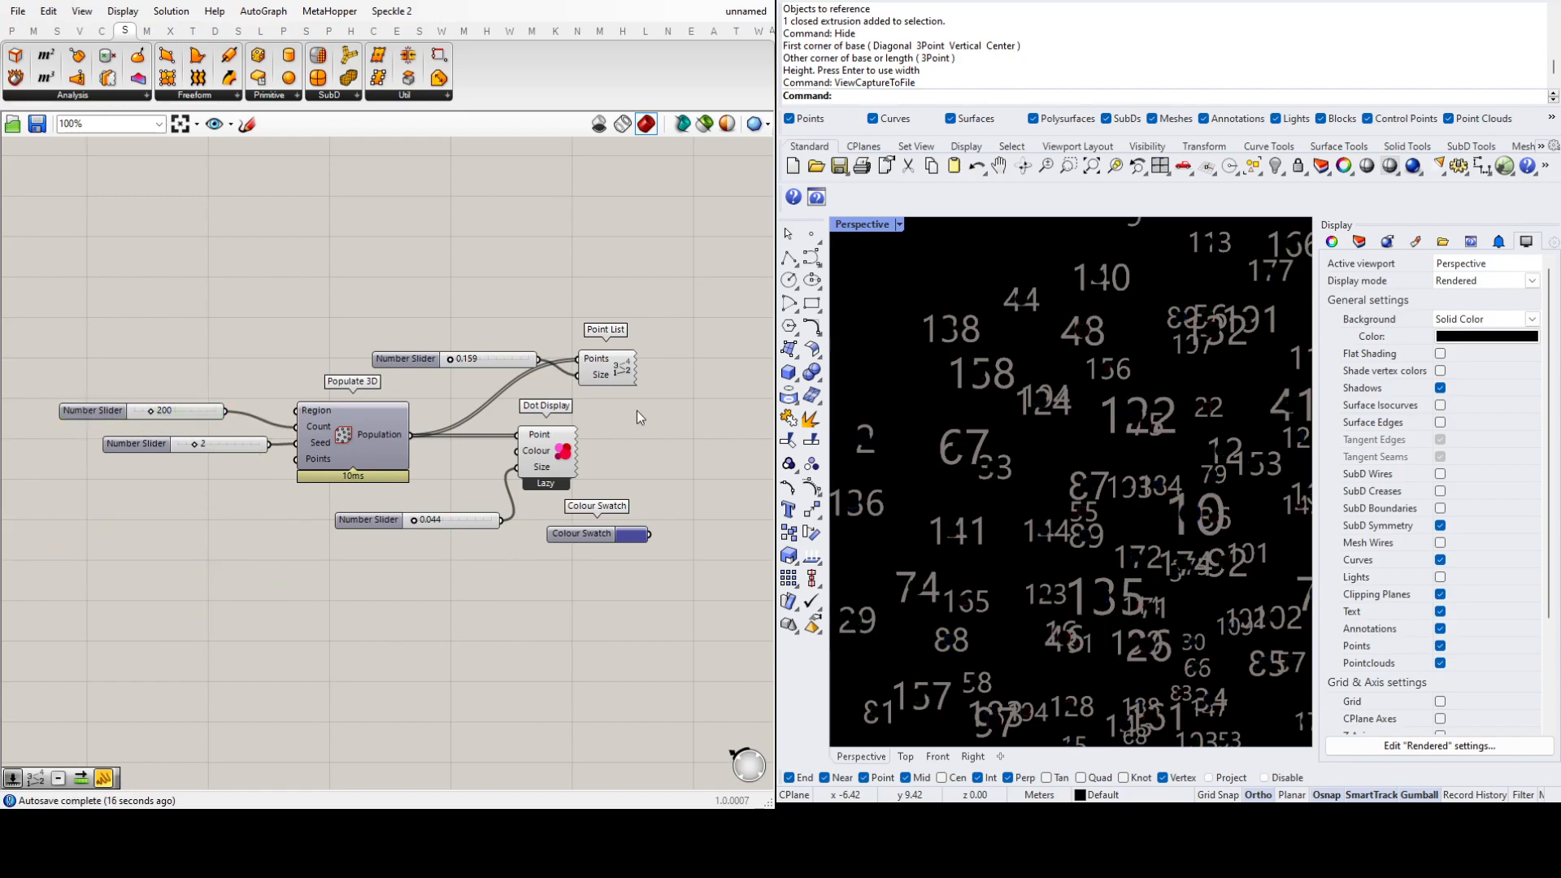
Step: Disable the copied Point List and its 0.159 slider, move both higher up, and shift the copied Dot Display slightly right
{"action": "left_click", "coordinate": [624, 371]}
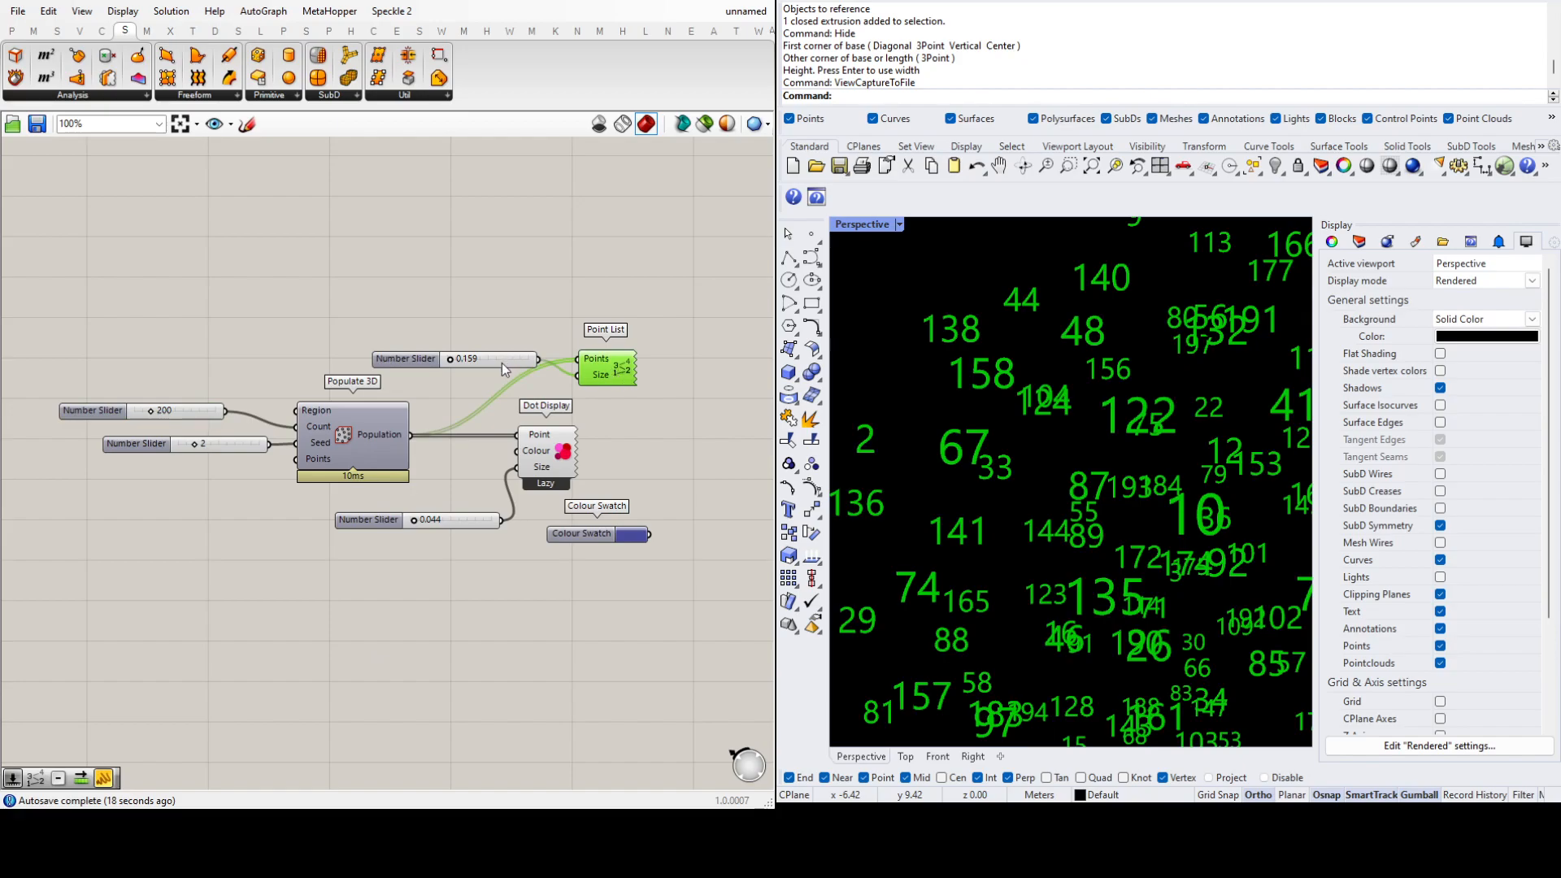
{"action": "left_click", "coordinate": [501, 362], "text": "shift"}
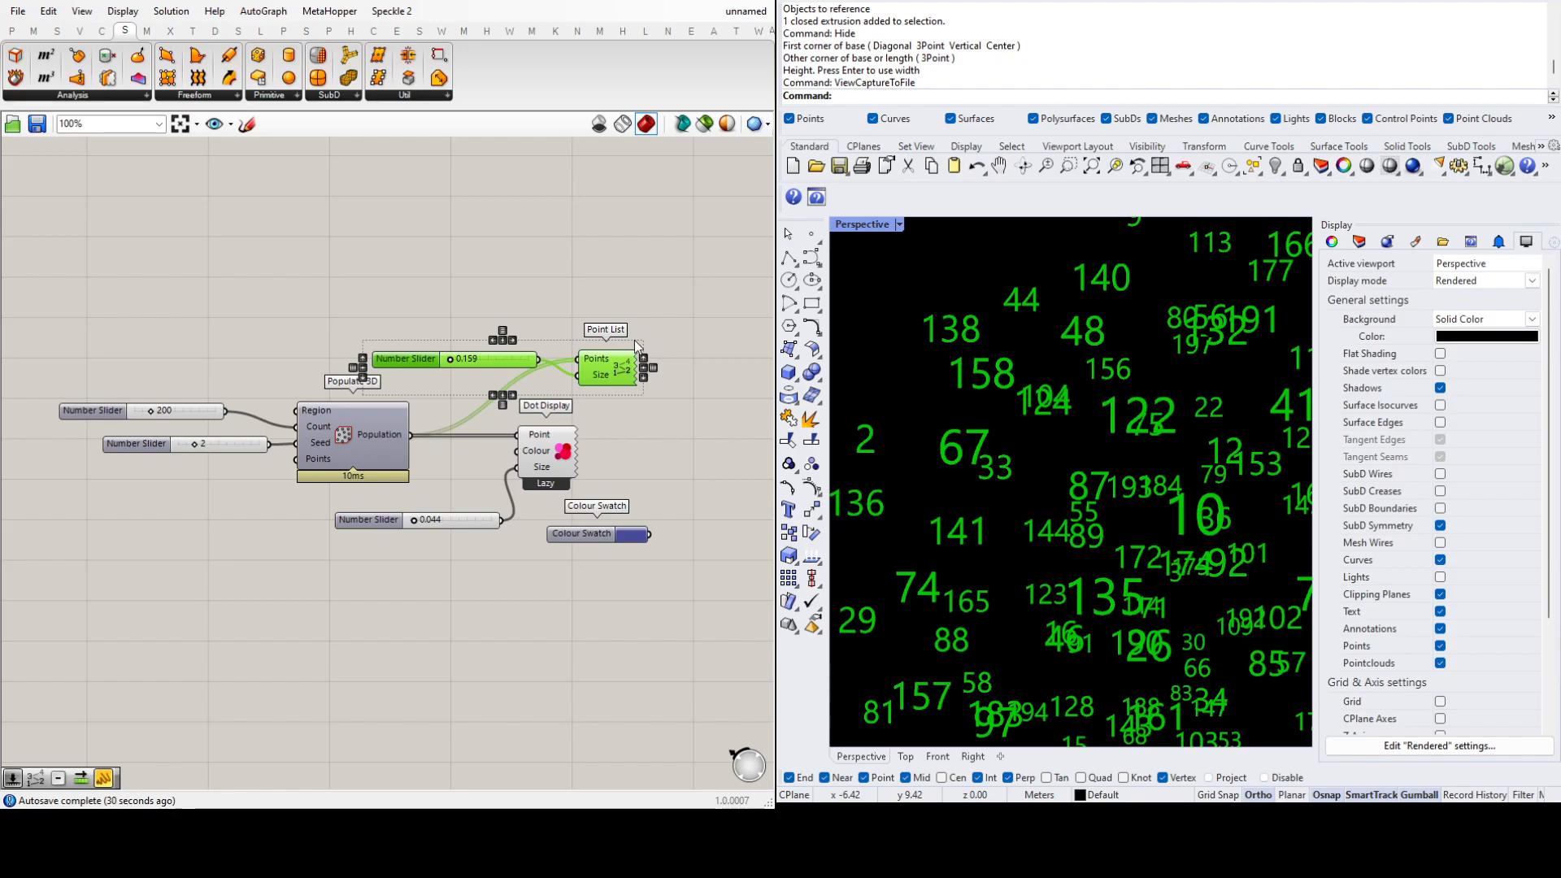
{"action": "key", "text": "ctrl+e"}
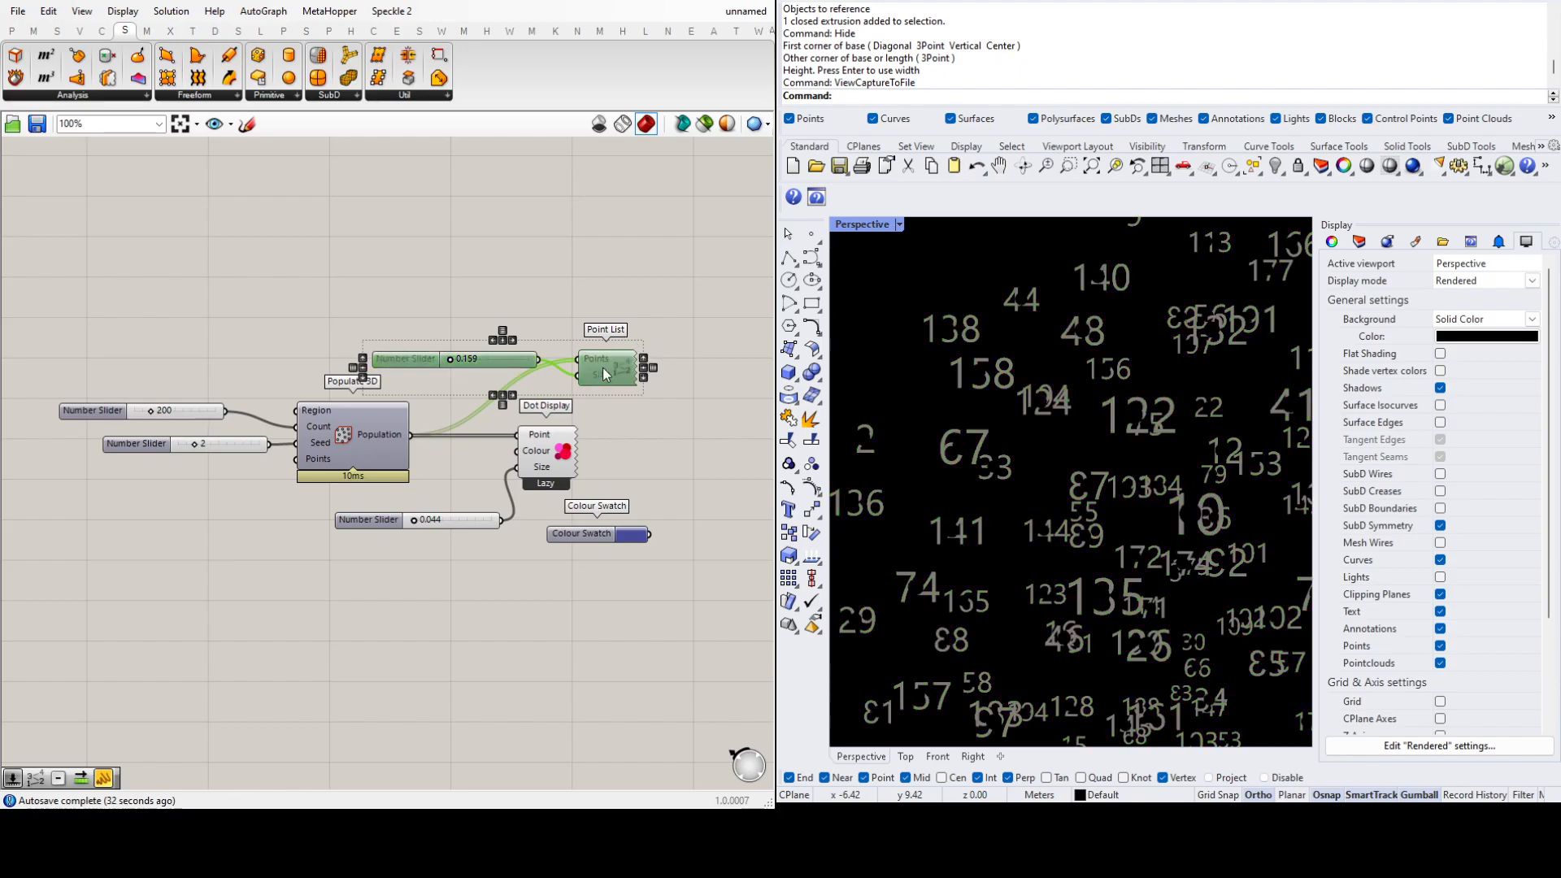
{"action": "left_click_drag", "start_coordinate": [602, 367], "coordinate": [606, 250]}
{"action": "left_click", "coordinate": [584, 470]}
{"action": "left_click_drag", "start_coordinate": [550, 459], "coordinate": [583, 464]}
{"action": "left_click", "coordinate": [656, 438]}
{"action": "left_click", "coordinate": [609, 255]}
{"action": "left_click", "coordinate": [654, 359]}
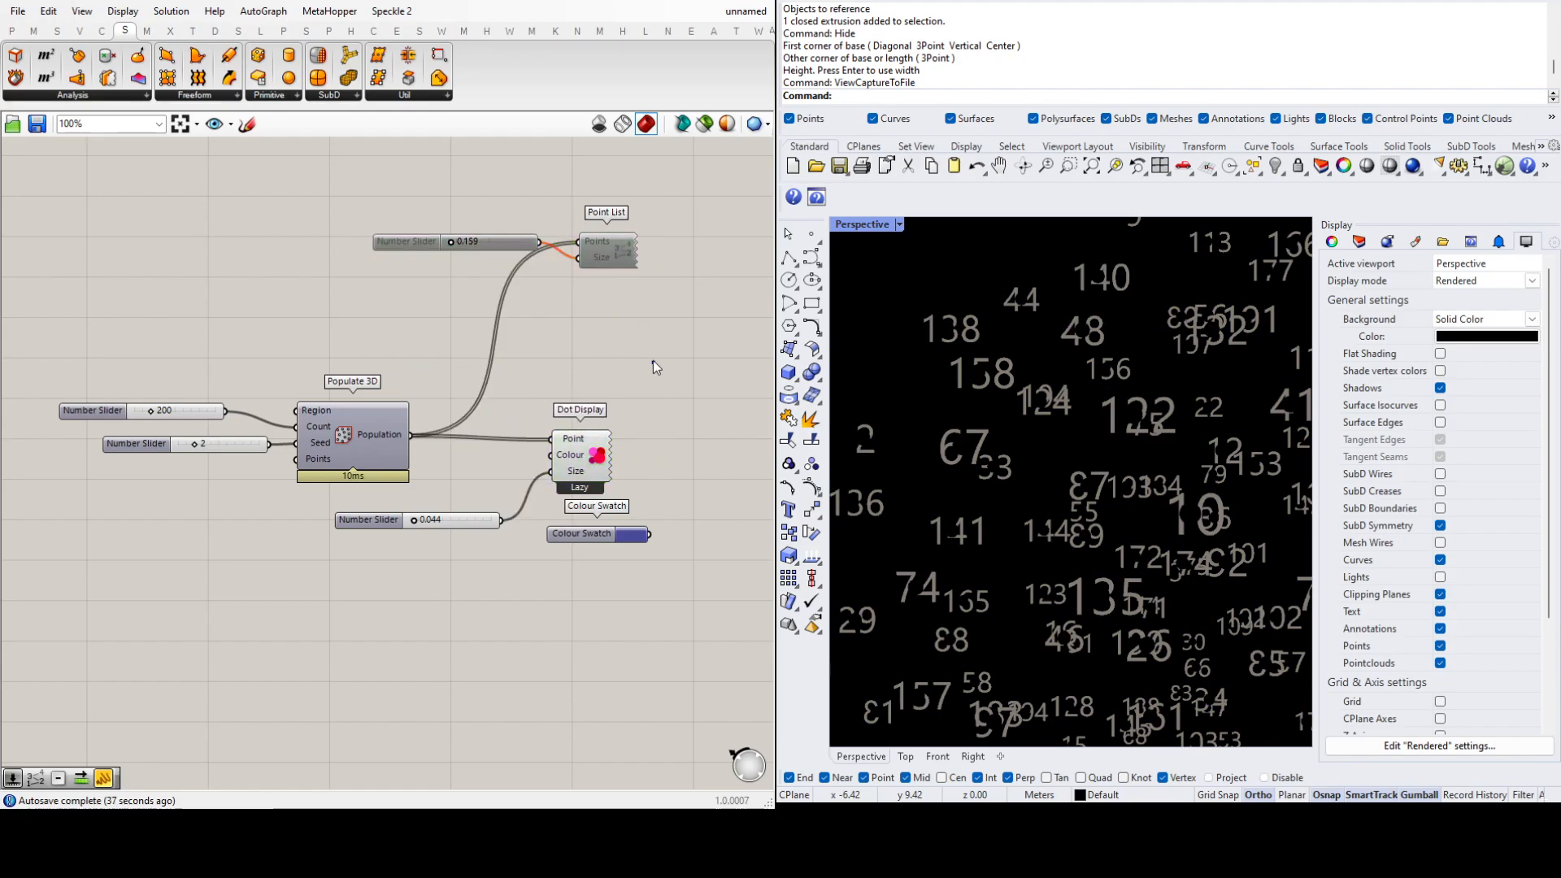
Step: Disable the entire original point definition above the copy, including its Colour Wheel and Point List
{"action": "scroll", "coordinate": [569, 422], "scroll_direction": "down", "scroll_amount": 5}
{"action": "right_click_drag", "start_coordinate": [567, 333], "coordinate": [527, 483]}
{"action": "scroll", "coordinate": [549, 236], "scroll_direction": "up", "scroll_amount": 2}
{"action": "left_click_drag", "start_coordinate": [588, 501], "coordinate": [214, 244]}
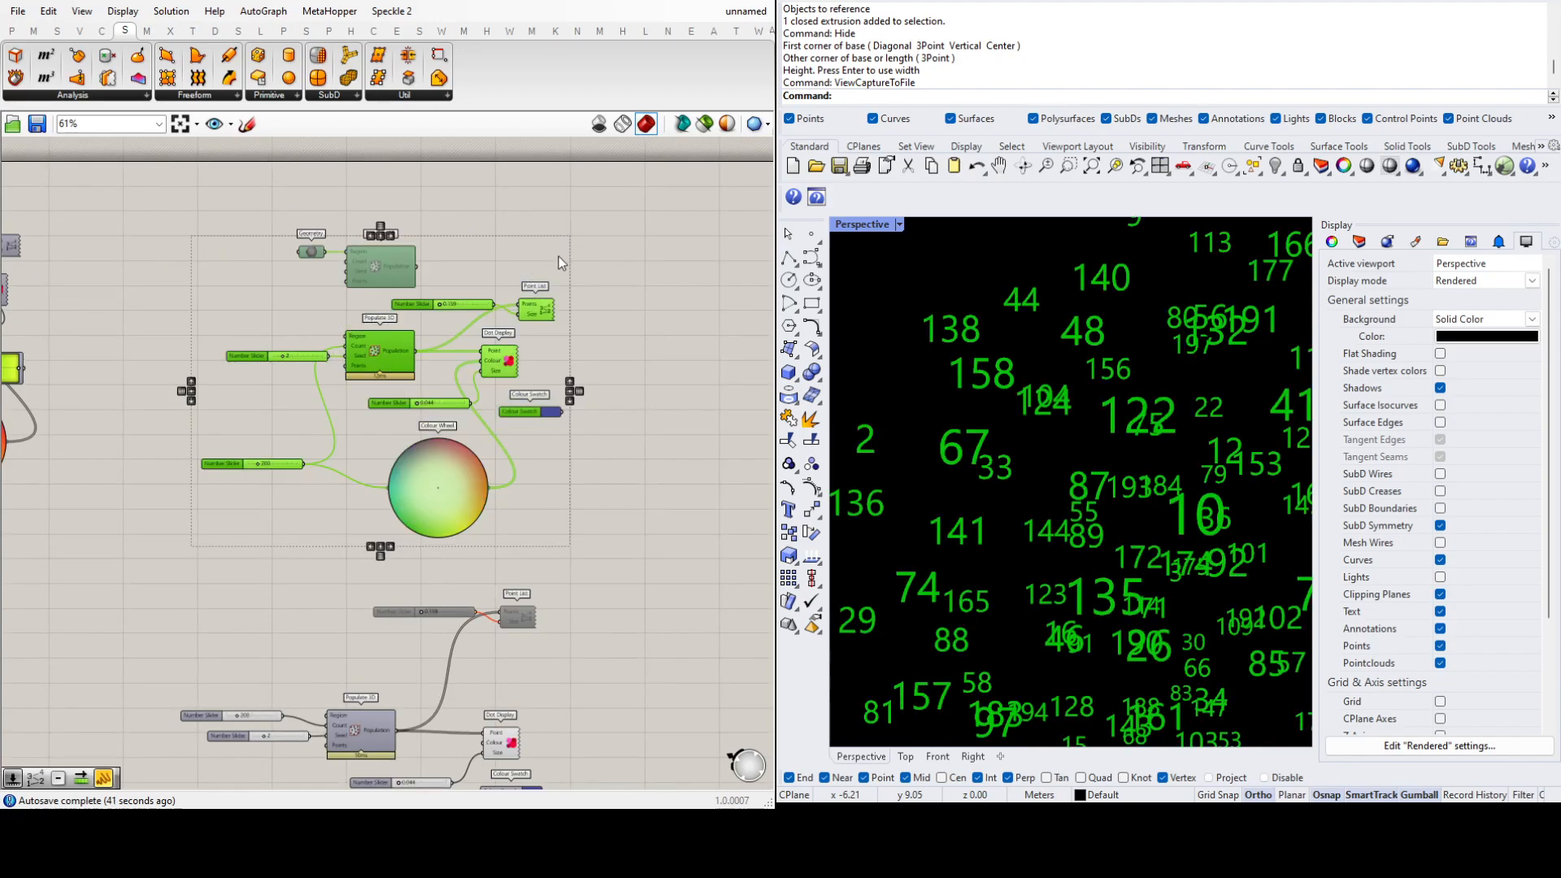
{"action": "key", "text": "ctrl+e"}
{"action": "scroll", "coordinate": [618, 326], "scroll_direction": "down", "scroll_amount": 3}
{"action": "scroll", "coordinate": [597, 491], "scroll_direction": "up", "scroll_amount": 4}
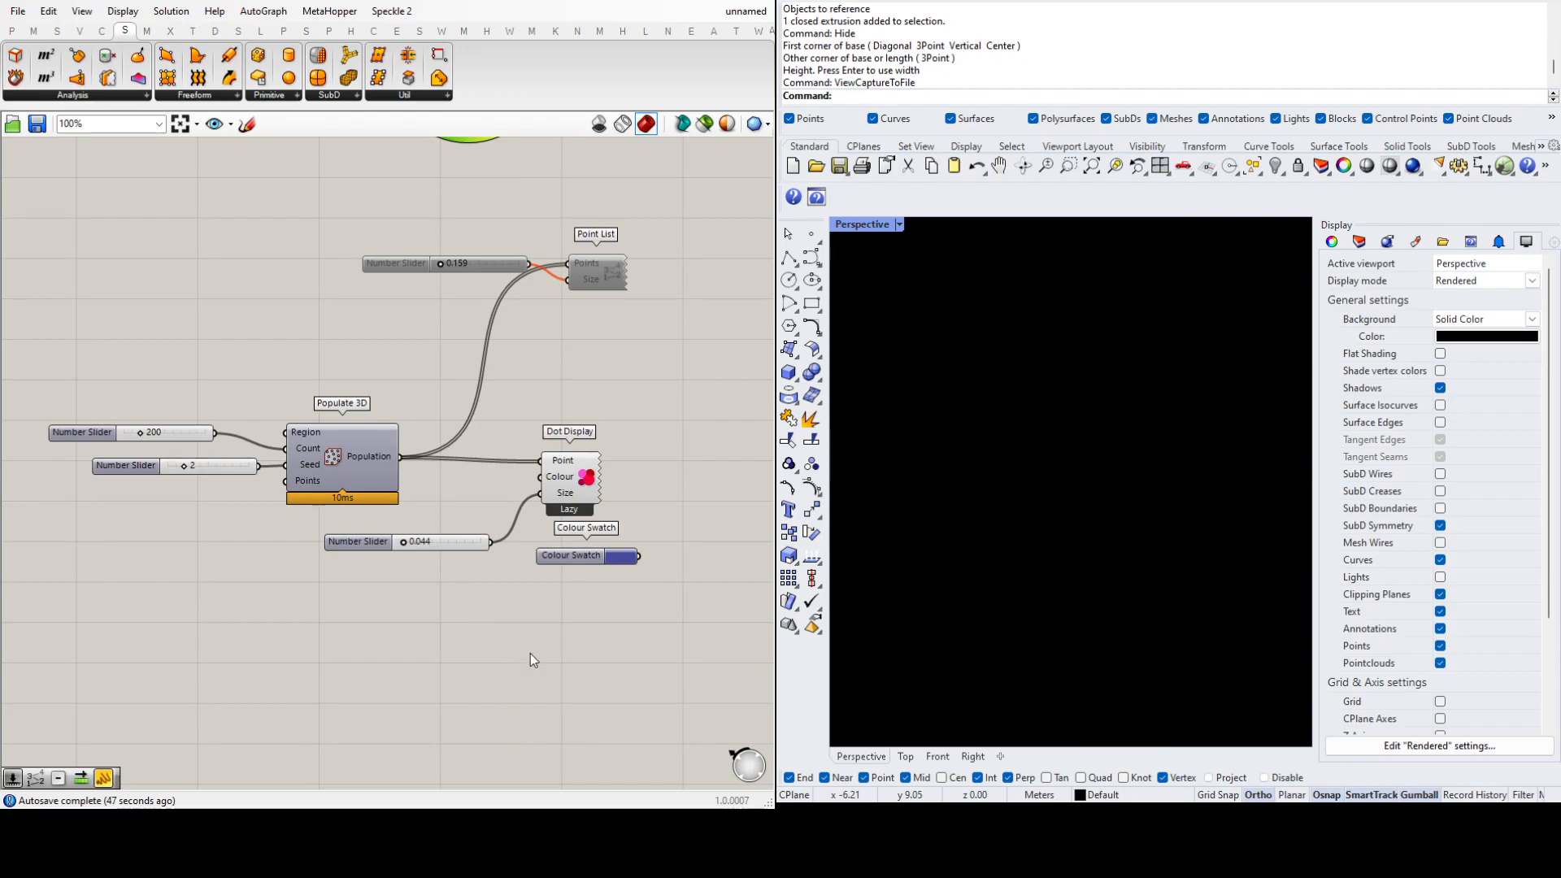
Step: Connect the Colour Swatch to the copied Dot Display's Colour input and move the swatch slightly left below the component
{"action": "left_click", "coordinate": [582, 476]}
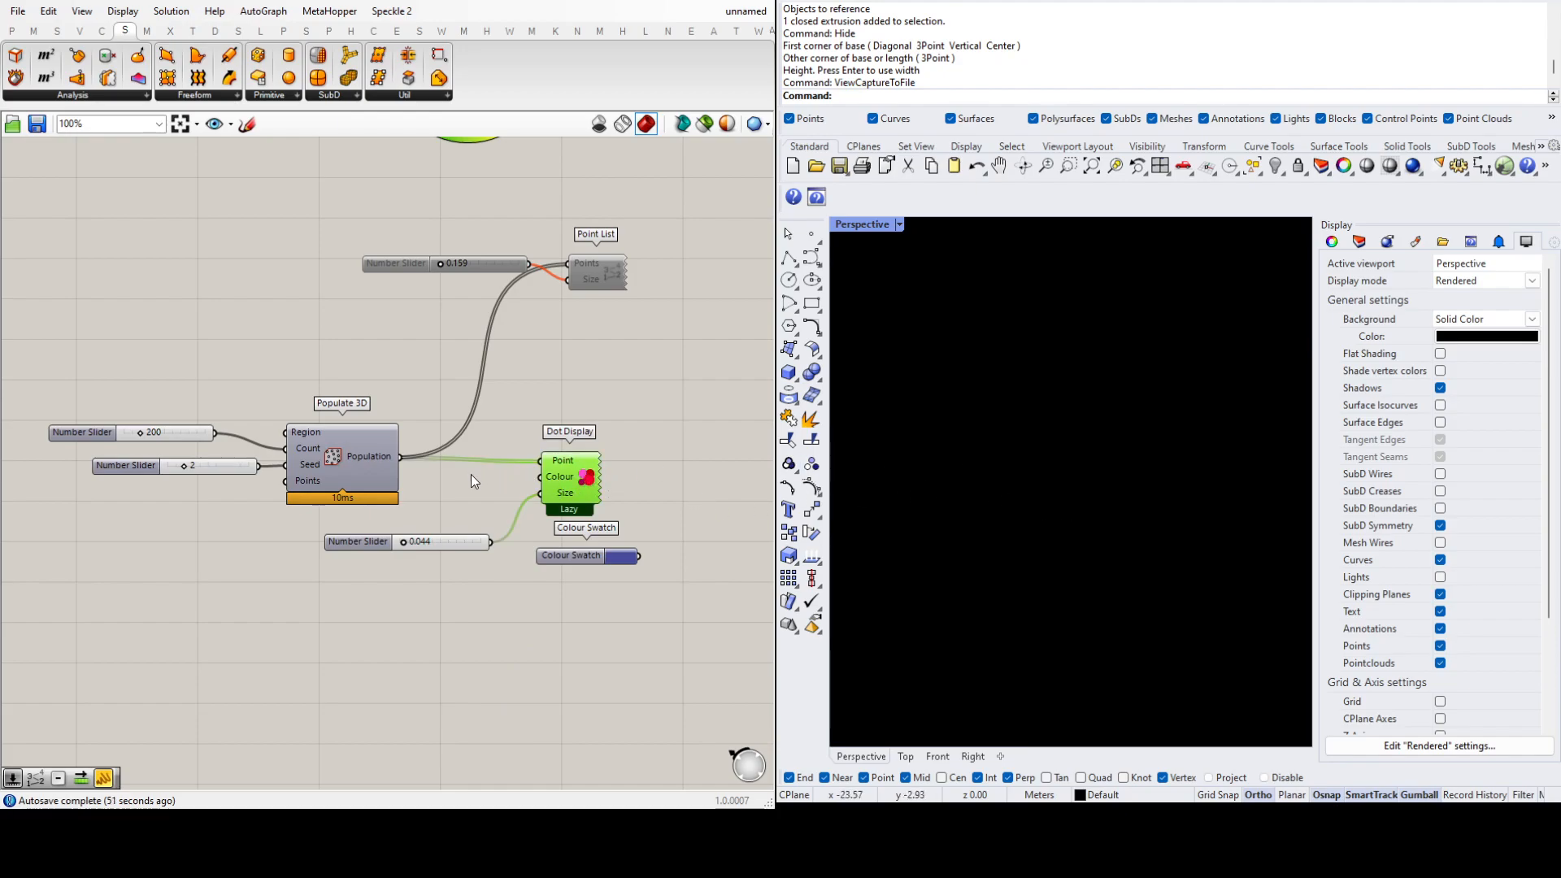
{"action": "left_click_drag", "start_coordinate": [581, 488], "coordinate": [586, 484]}
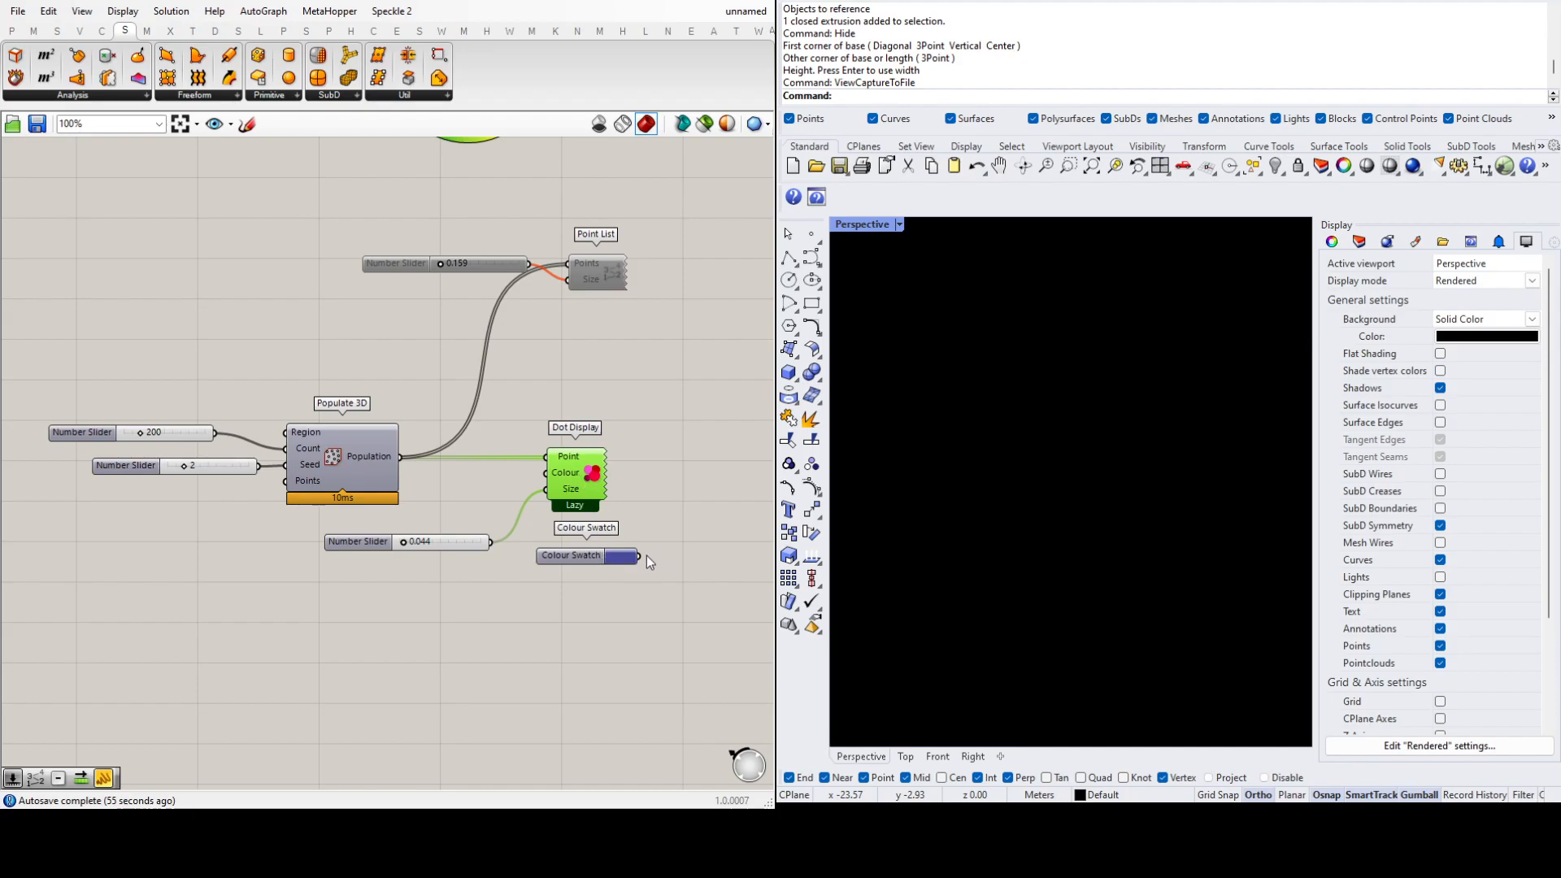
{"action": "left_click_drag", "start_coordinate": [641, 556], "coordinate": [544, 472]}
{"action": "right_click_drag", "start_coordinate": [1118, 465], "coordinate": [1007, 587]}
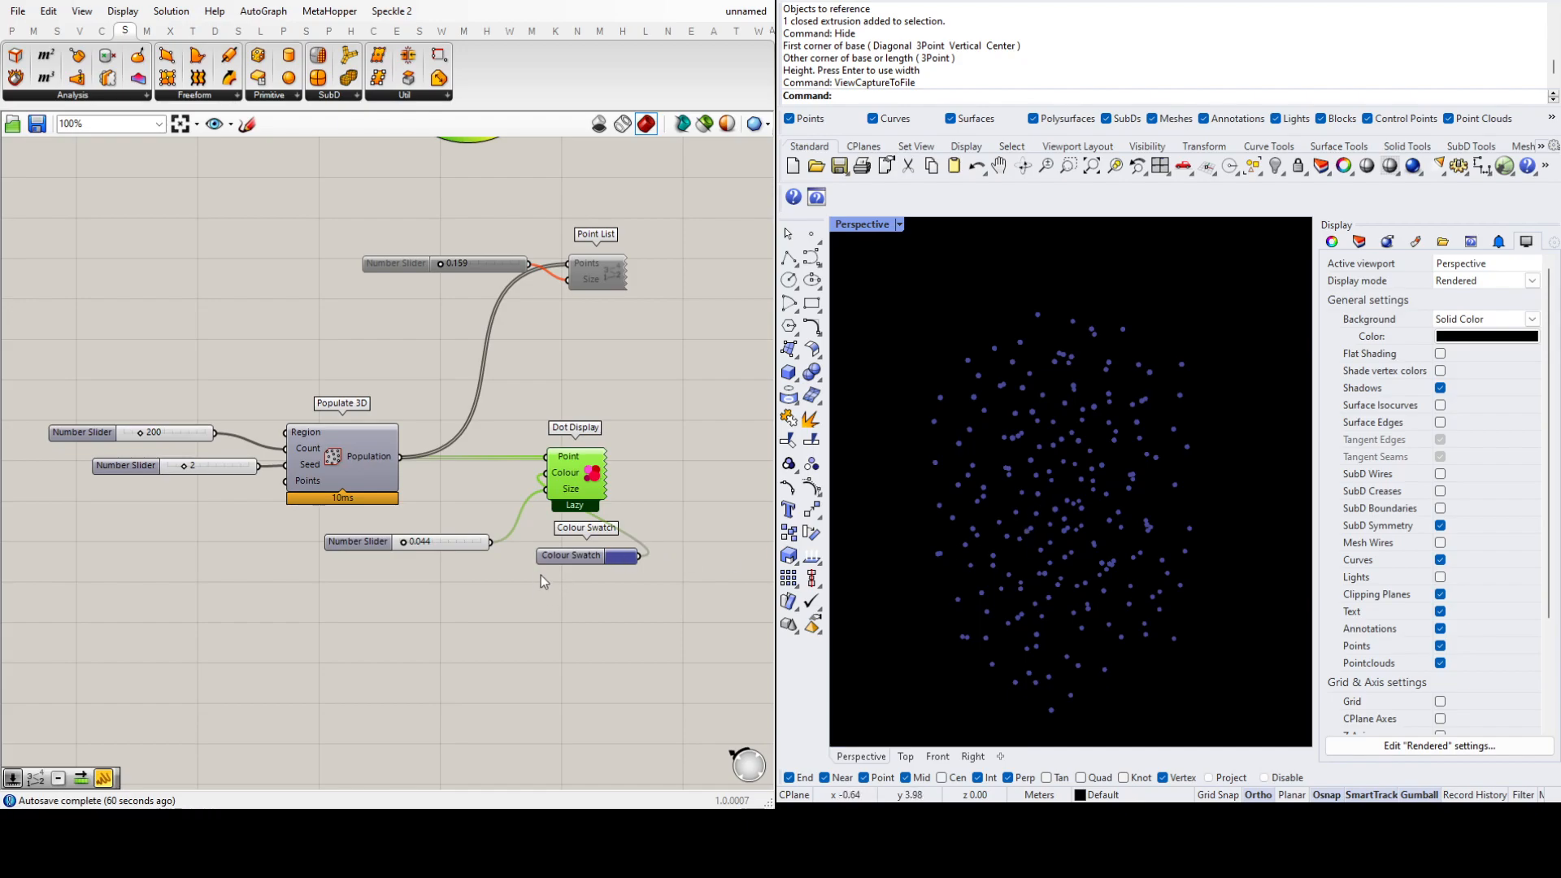
{"action": "left_click", "coordinate": [566, 556]}
{"action": "left_click_drag", "start_coordinate": [566, 557], "coordinate": [533, 553]}
{"action": "left_click", "coordinate": [530, 606]}
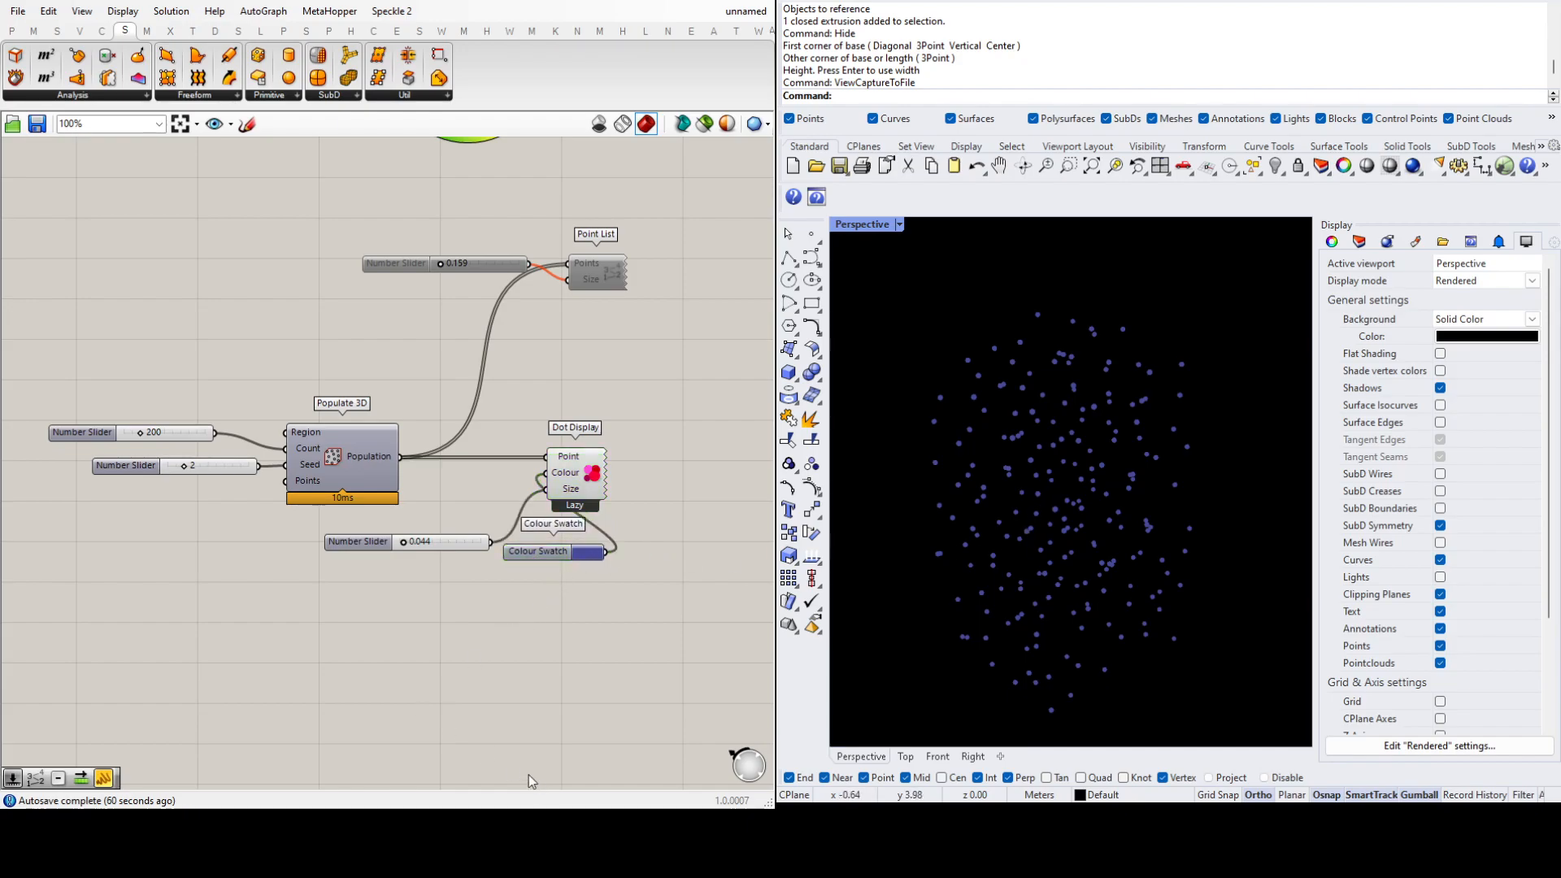
Step: Add a Gradient component with green, yellow and red colours below Dot Display and shift it slightly right
{"action": "left_click", "coordinate": [401, 663]}
{"action": "left_click", "coordinate": [420, 674]}
{"action": "left_click_drag", "start_coordinate": [422, 679], "coordinate": [517, 649]}
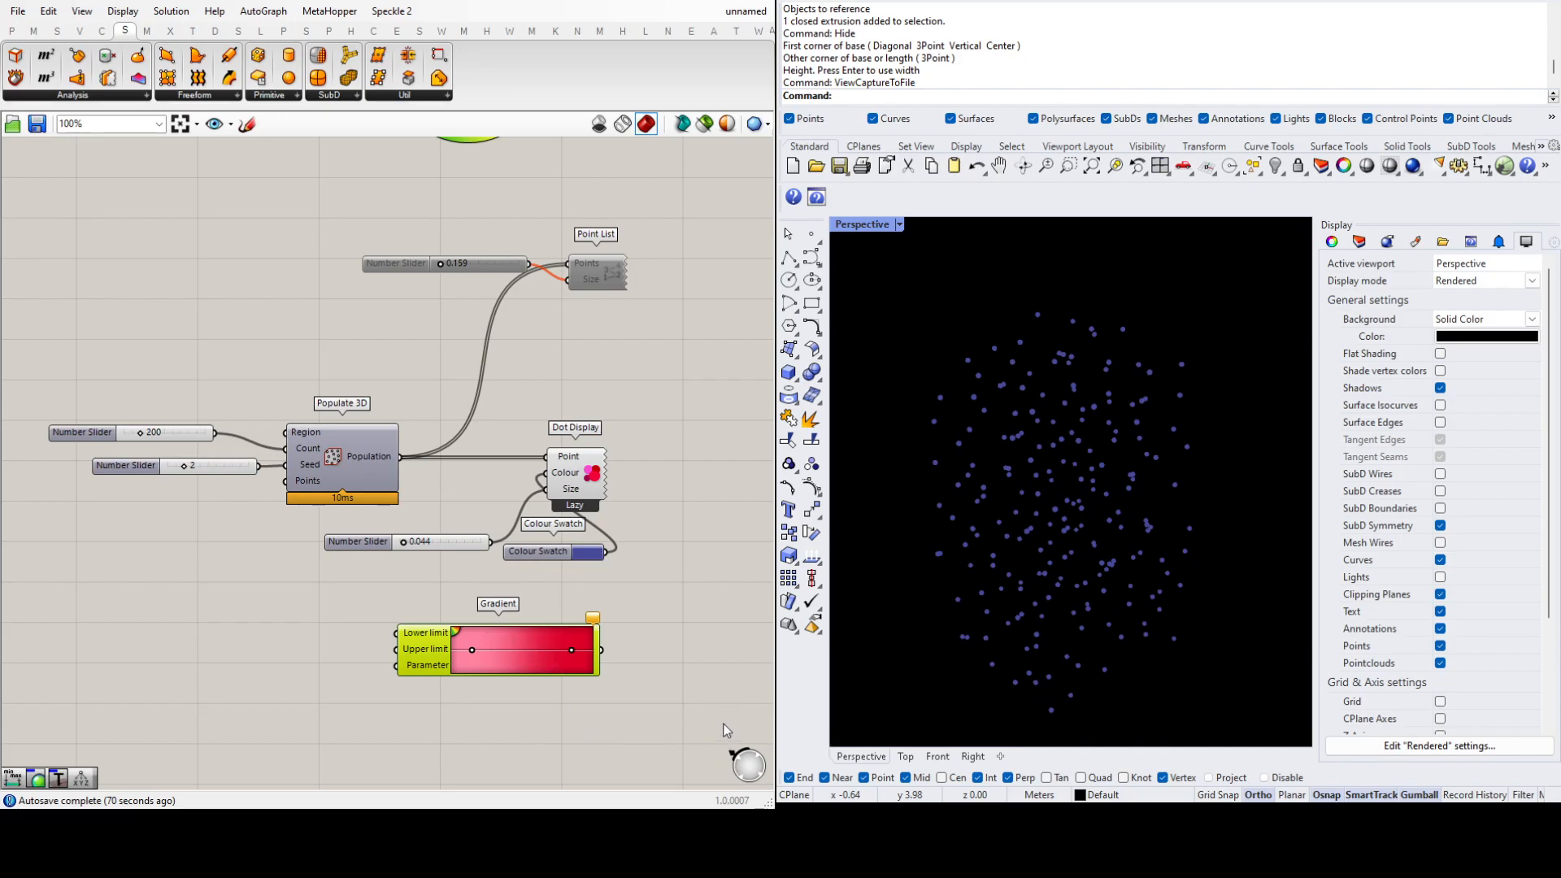
{"action": "key", "text": "ctrl+z"}
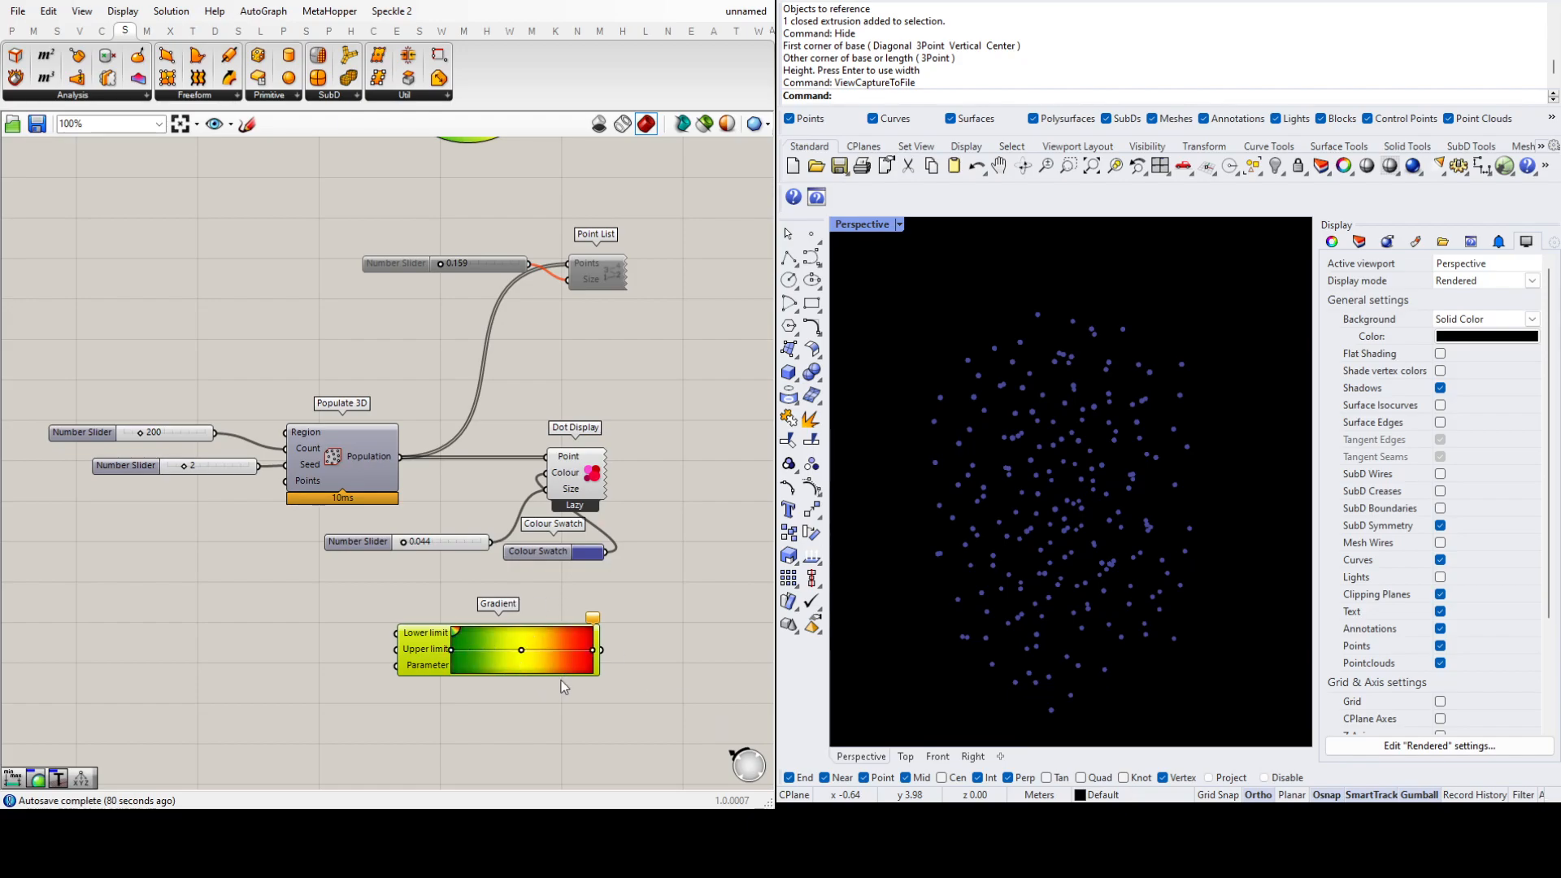
{"action": "left_click_drag", "start_coordinate": [356, 462], "coordinate": [353, 460]}
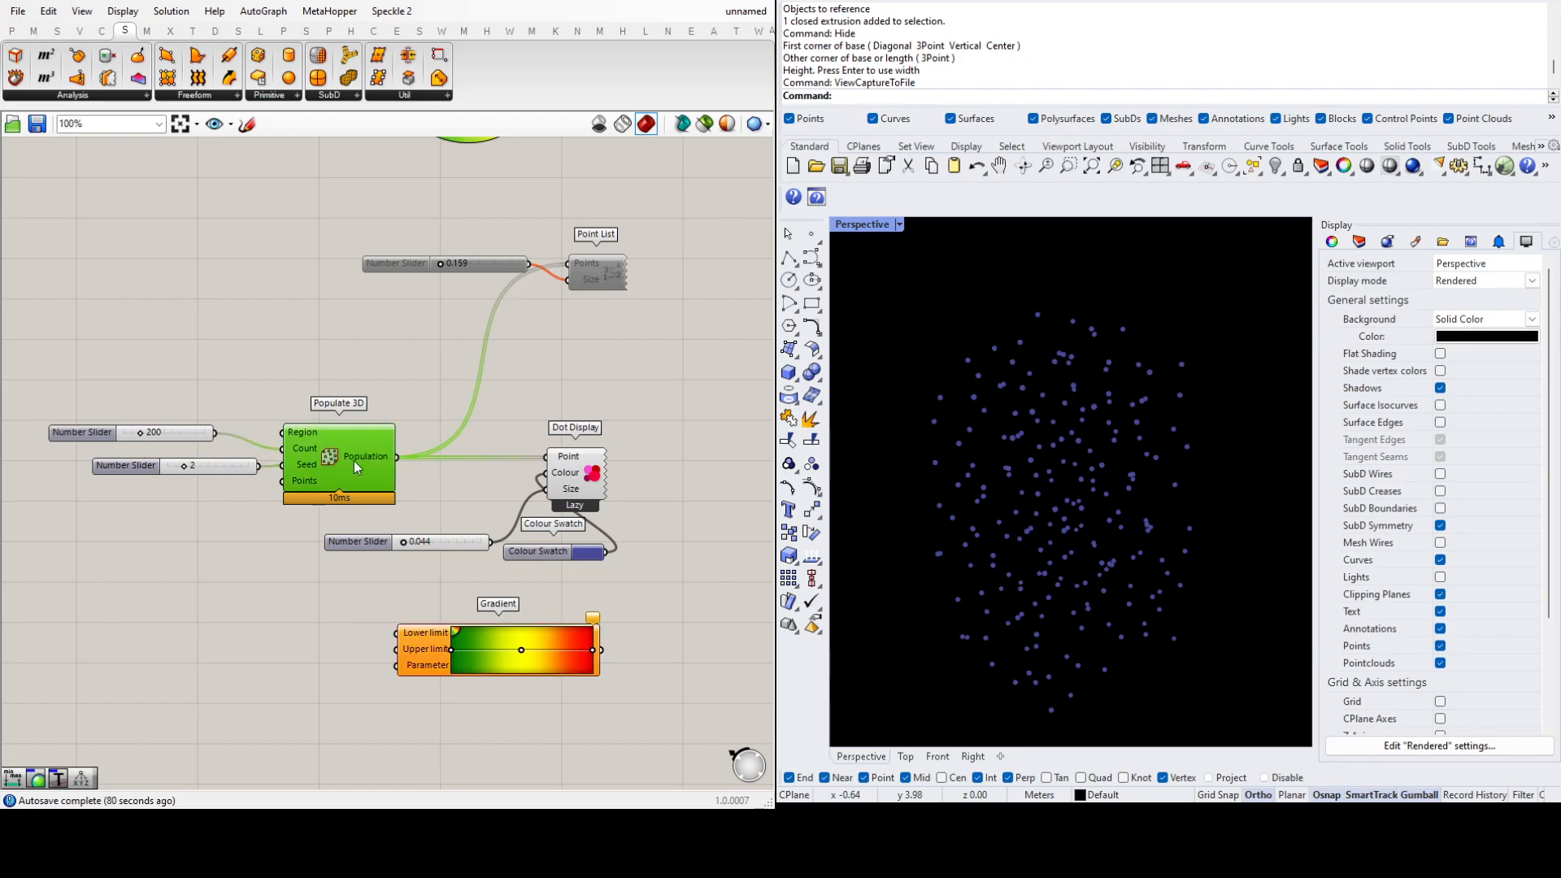
{"action": "left_click_drag", "start_coordinate": [419, 647], "coordinate": [455, 643]}
{"action": "scroll", "coordinate": [456, 642], "scroll_direction": "up", "scroll_amount": 3}
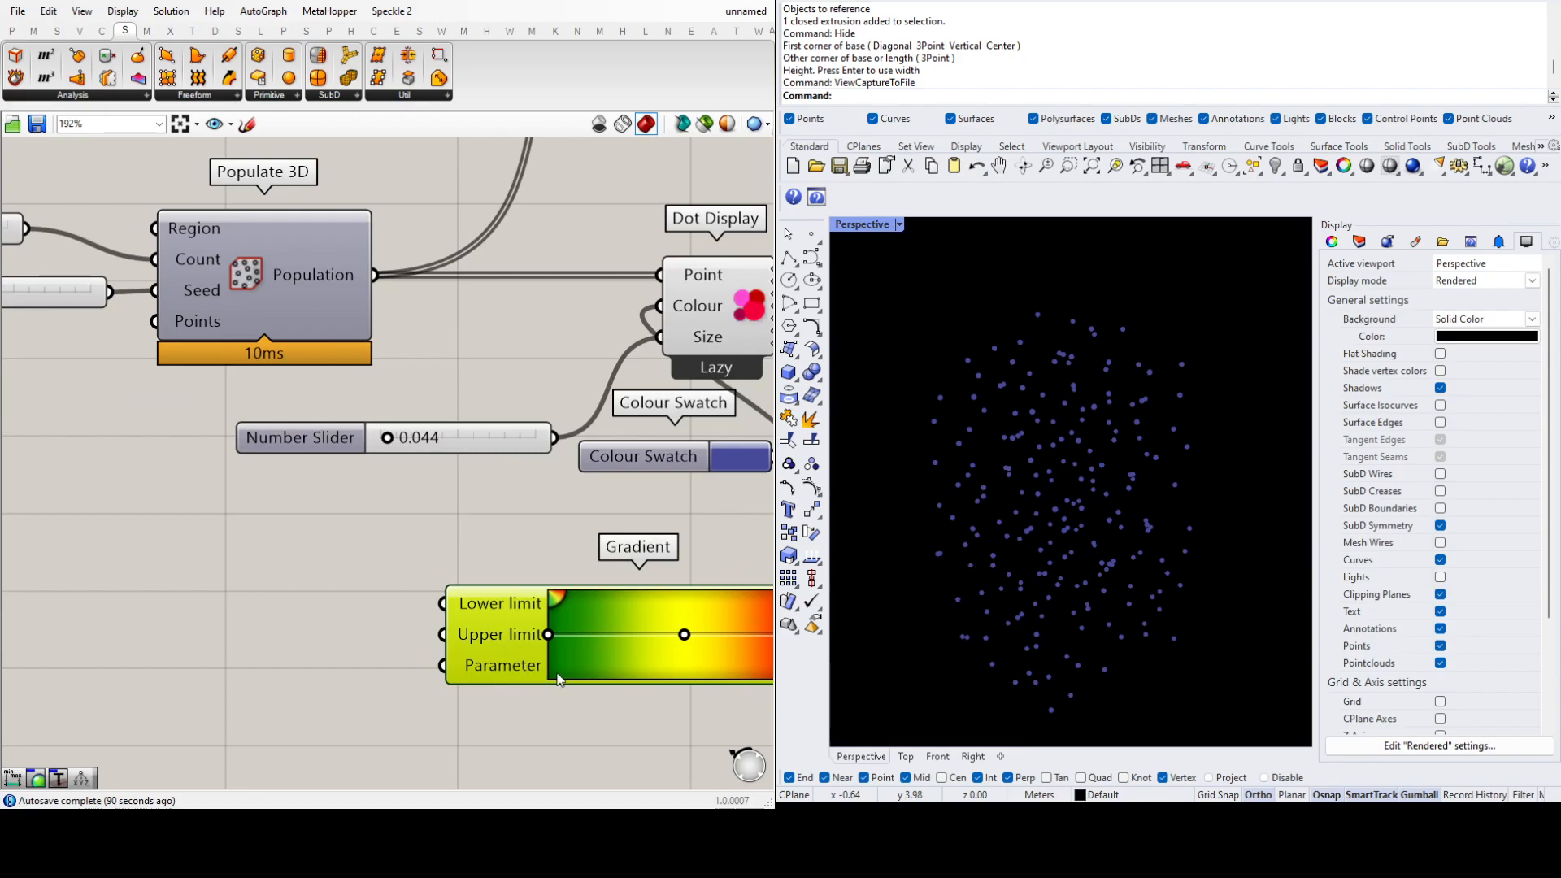
{"action": "scroll", "coordinate": [429, 662], "scroll_direction": "down", "scroll_amount": 1}
{"action": "scroll", "coordinate": [588, 647], "scroll_direction": "up", "scroll_amount": 1}
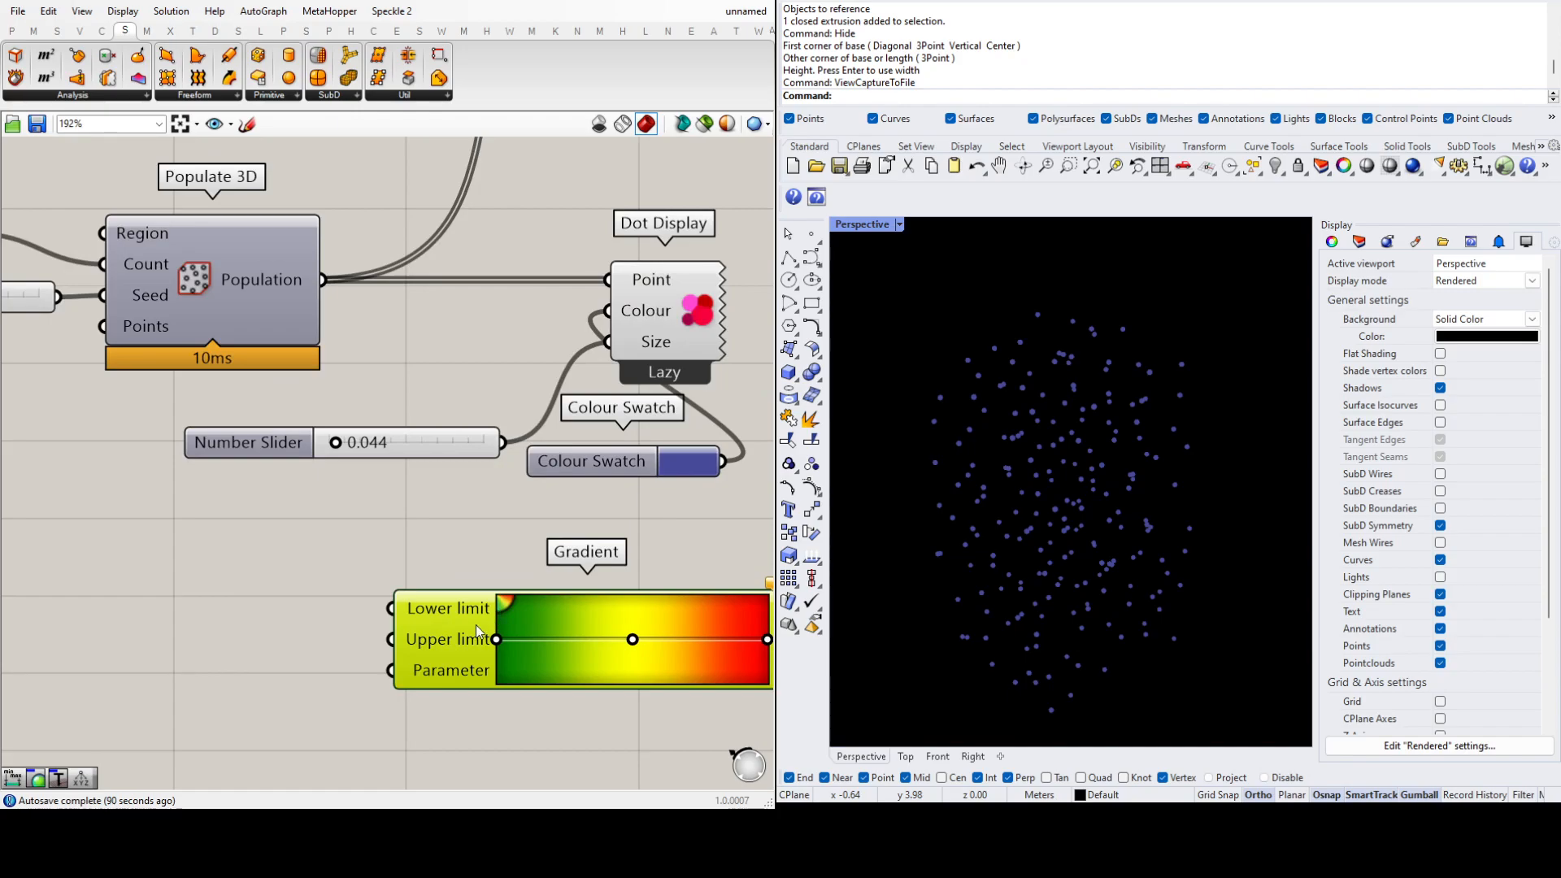
{"action": "scroll", "coordinate": [439, 643], "scroll_direction": "down", "scroll_amount": 1}
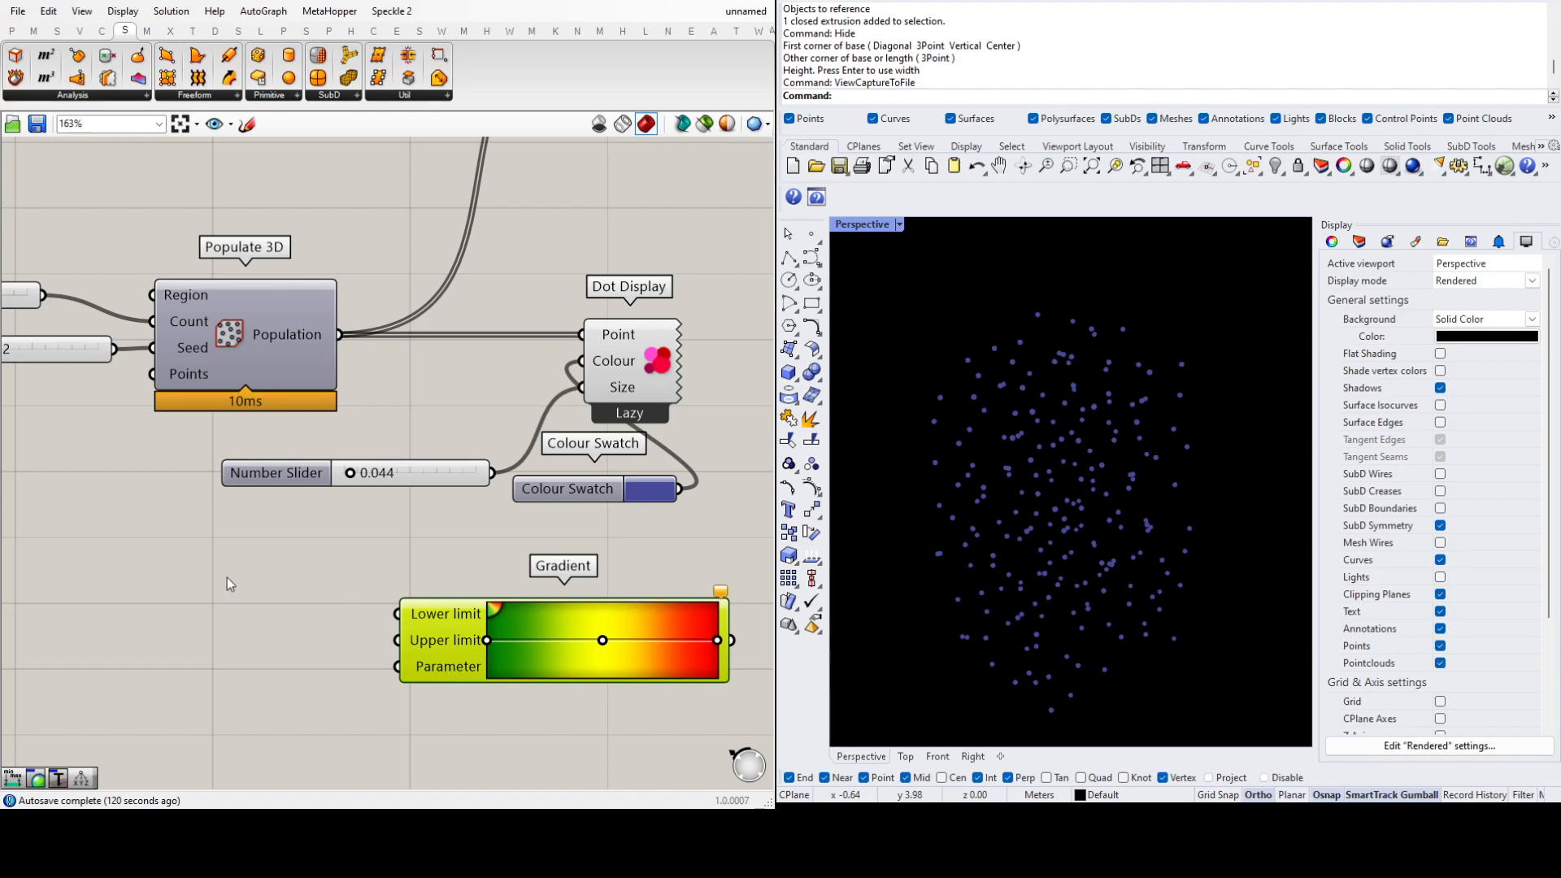
{"action": "left_click", "coordinate": [232, 531]}
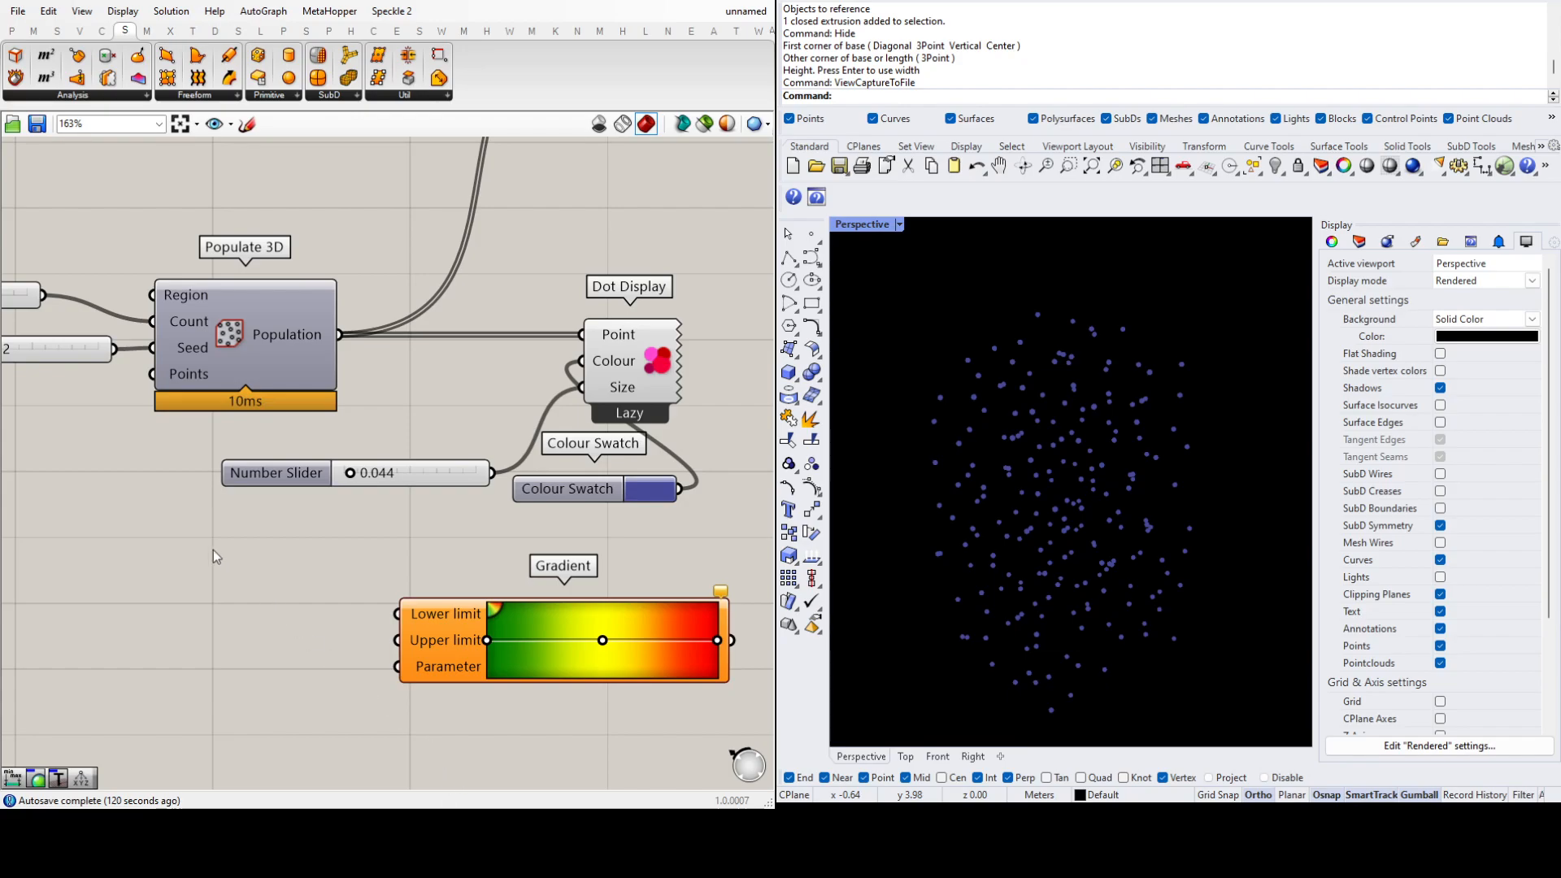
Step: Add a Deconstruct point component left of the Gradient and connect Populate 3D's Population output to its Point input
{"action": "left_click", "coordinate": [213, 512]}
{"action": "left_click_drag", "start_coordinate": [228, 569], "coordinate": [267, 624]}
{"action": "left_click_drag", "start_coordinate": [340, 335], "coordinate": [184, 637]}
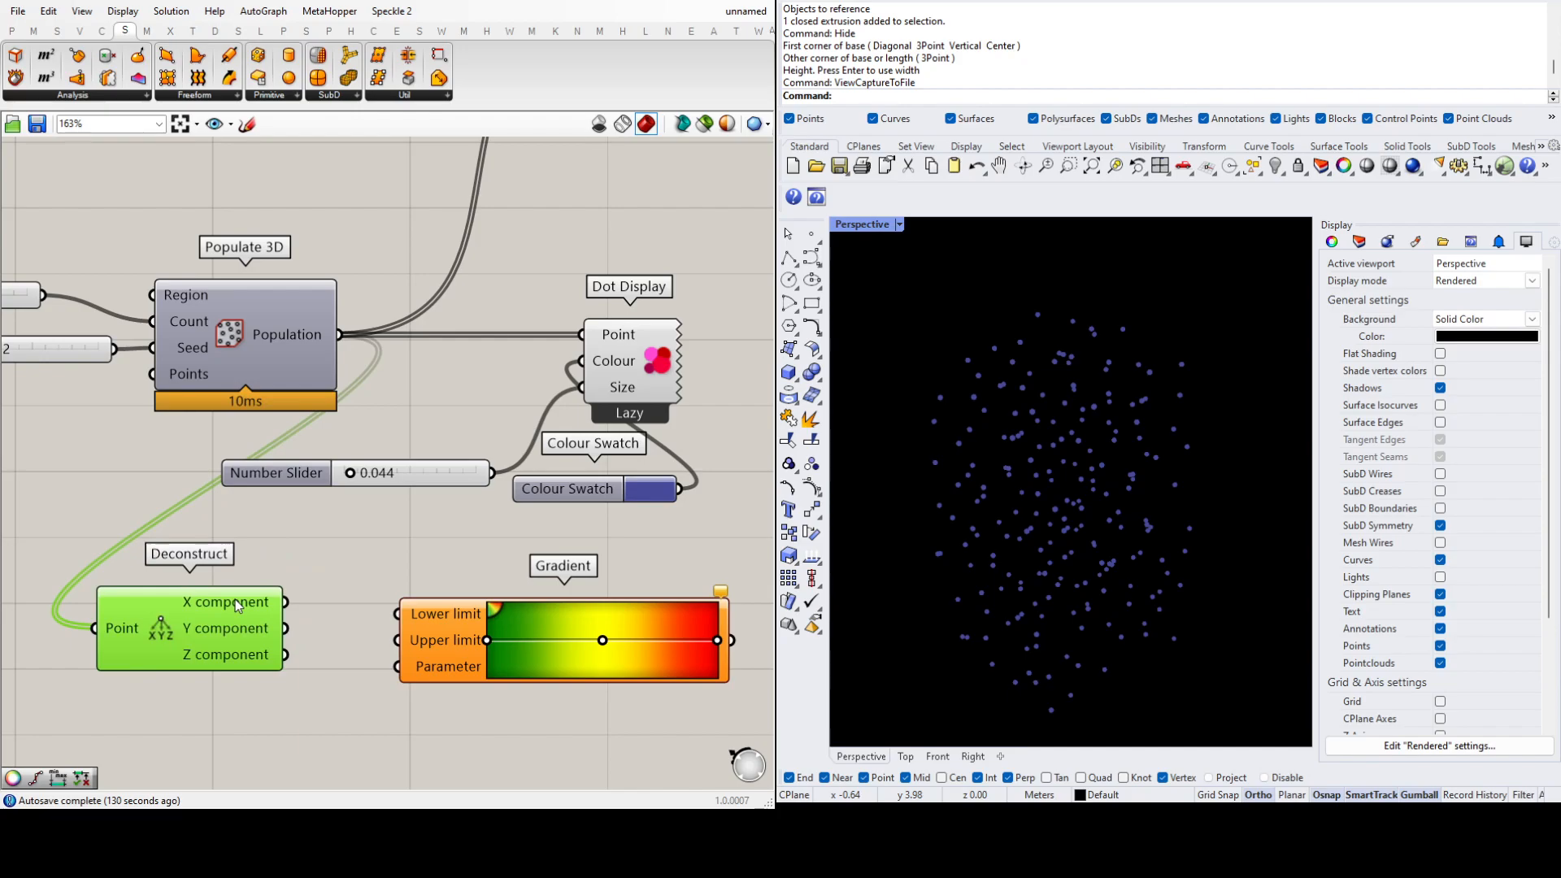
{"action": "left_click_drag", "start_coordinate": [230, 642], "coordinate": [198, 652]}
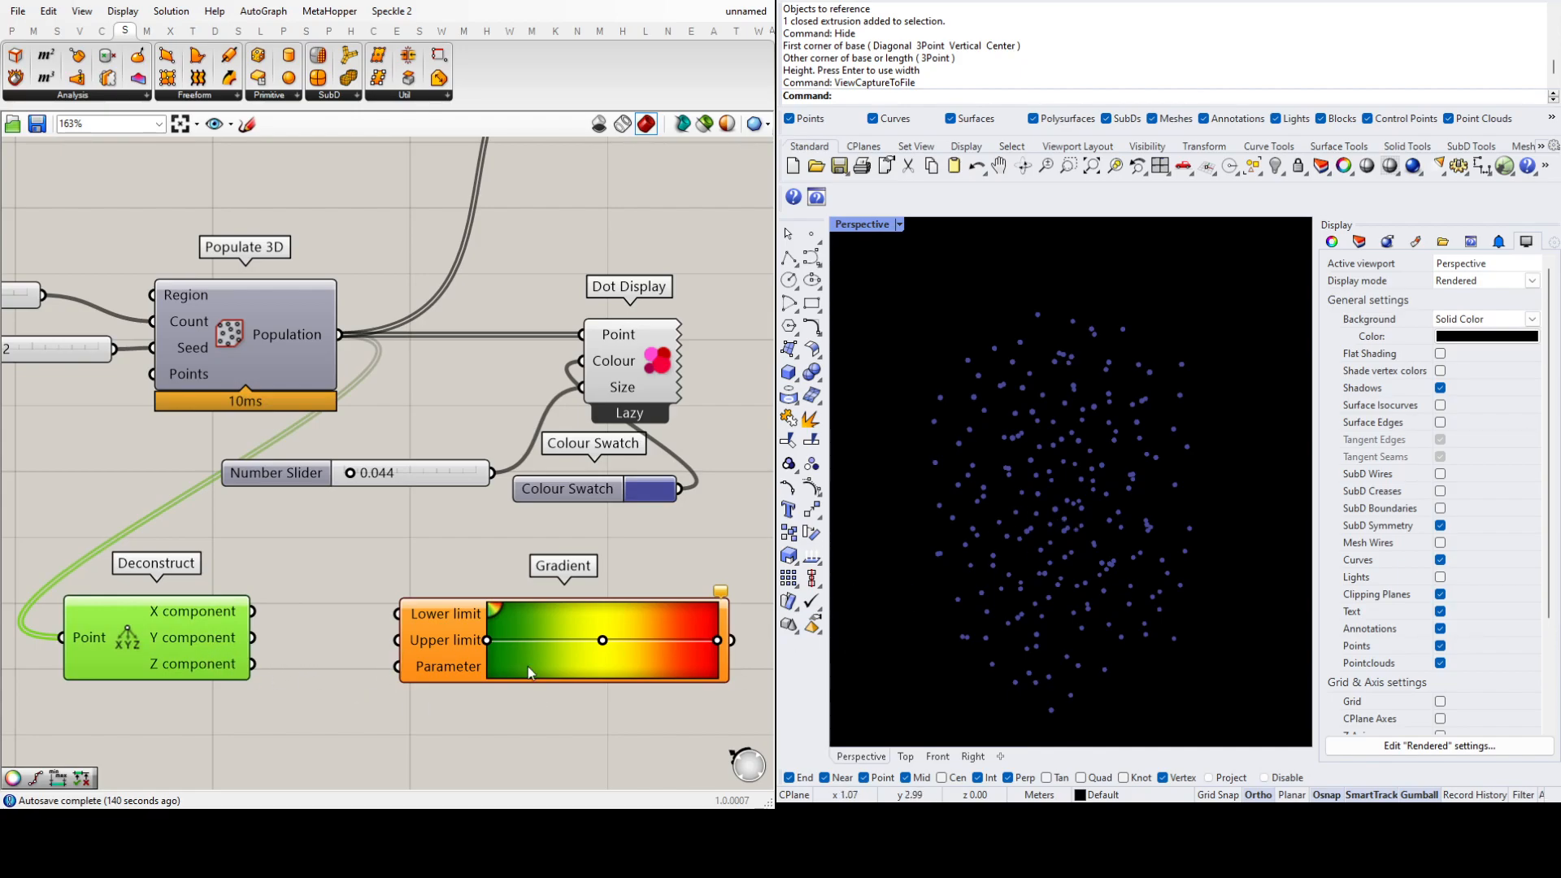
{"action": "right_click_drag", "start_coordinate": [985, 540], "coordinate": [1189, 412]}
{"action": "left_click_drag", "start_coordinate": [164, 656], "coordinate": [125, 660]}
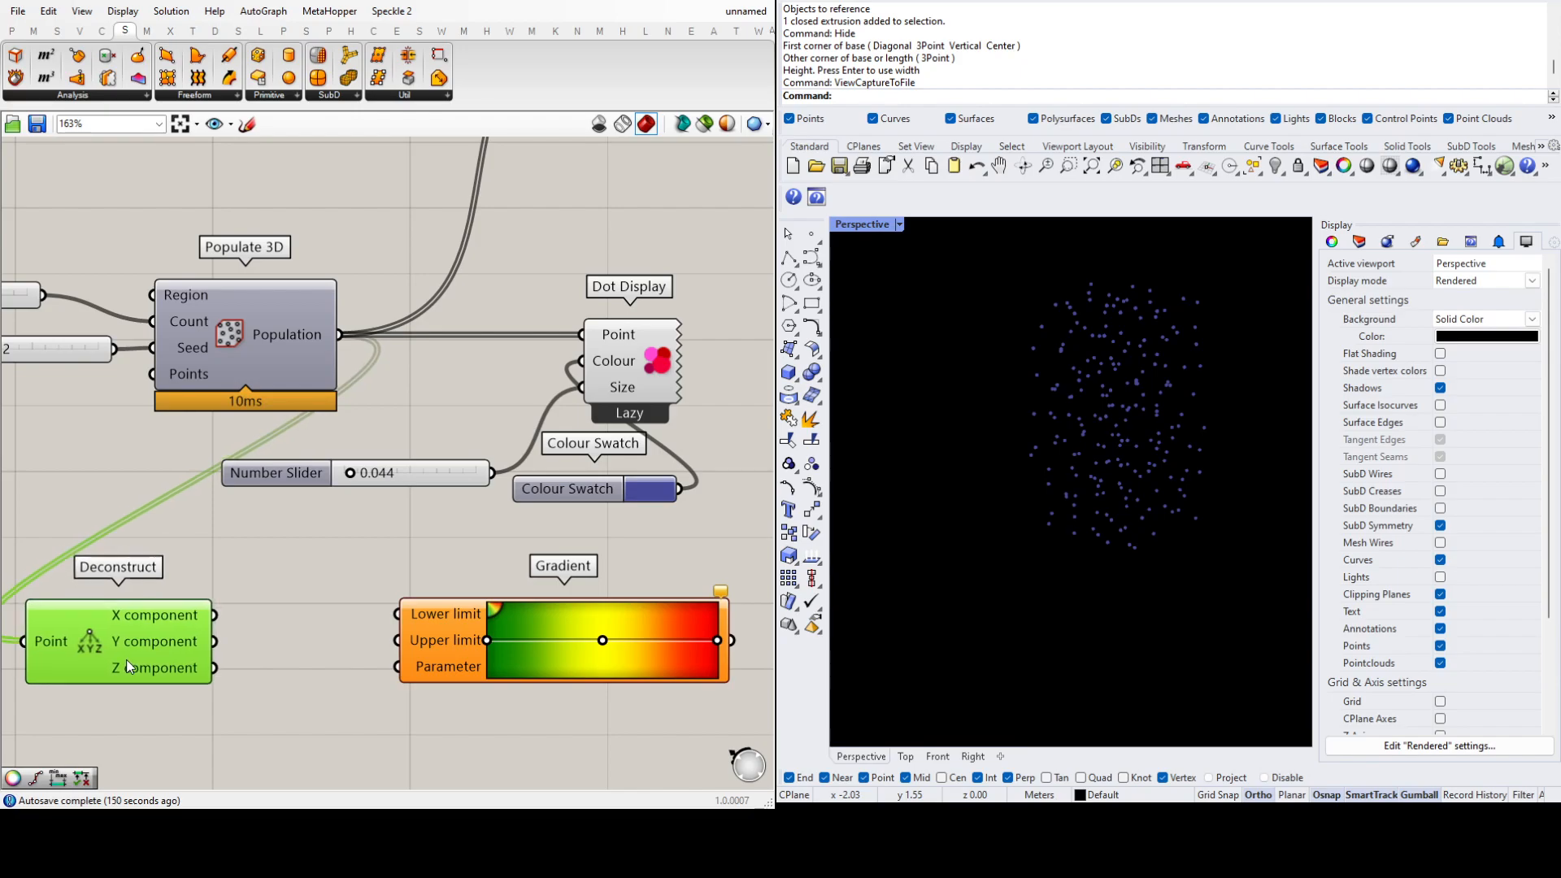
Step: Add a Bounds component between and below Deconstruct and Gradient, and connect the Z component output to its Numbers input
{"action": "left_click", "coordinate": [320, 587]}
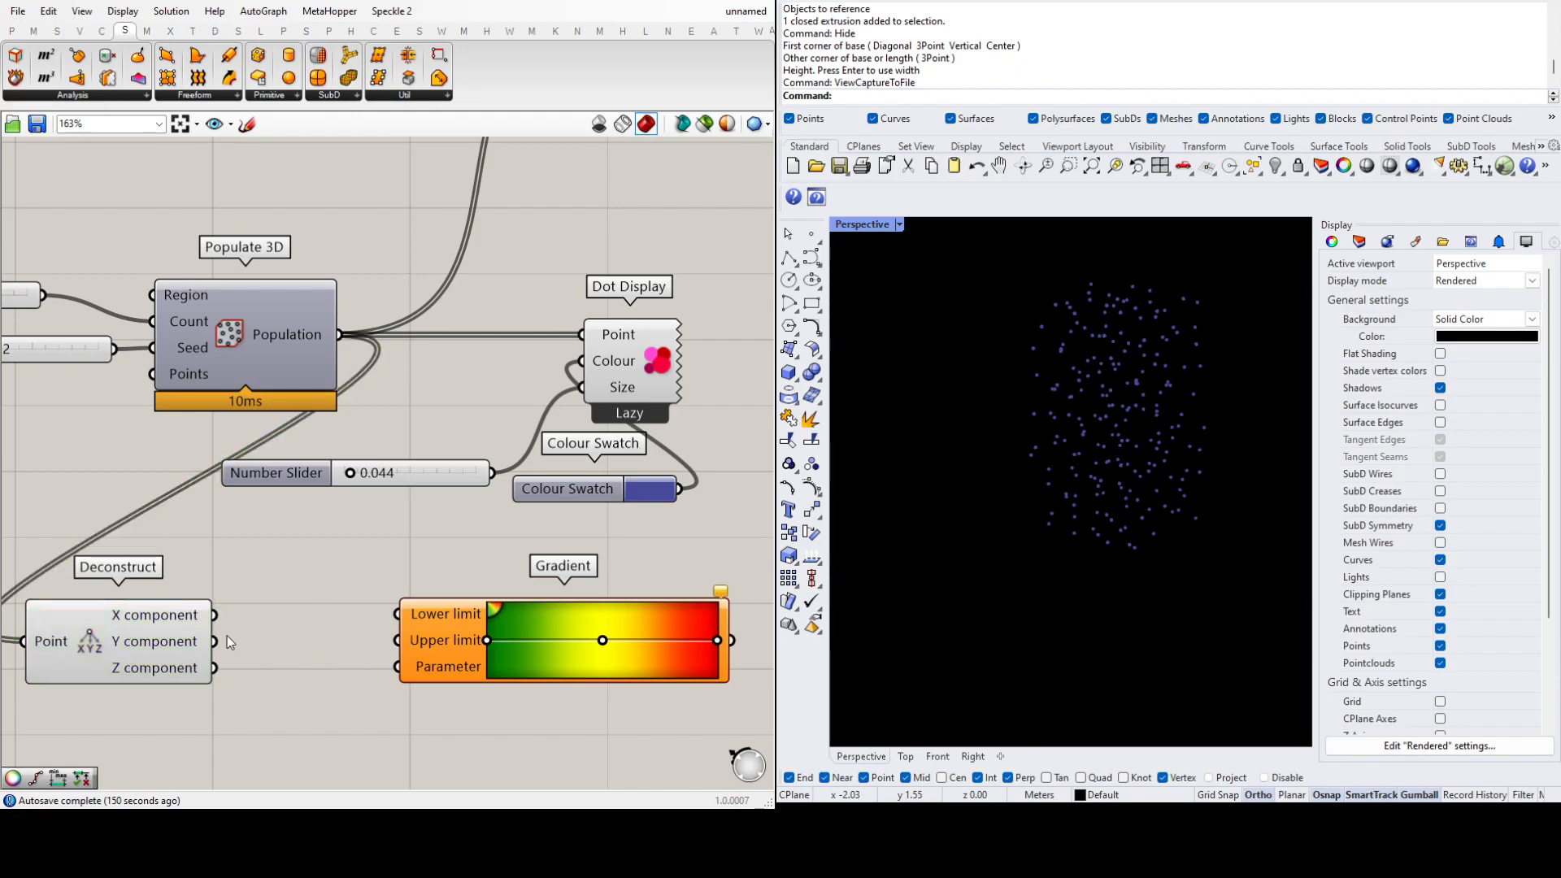
{"action": "left_click", "coordinate": [309, 568]}
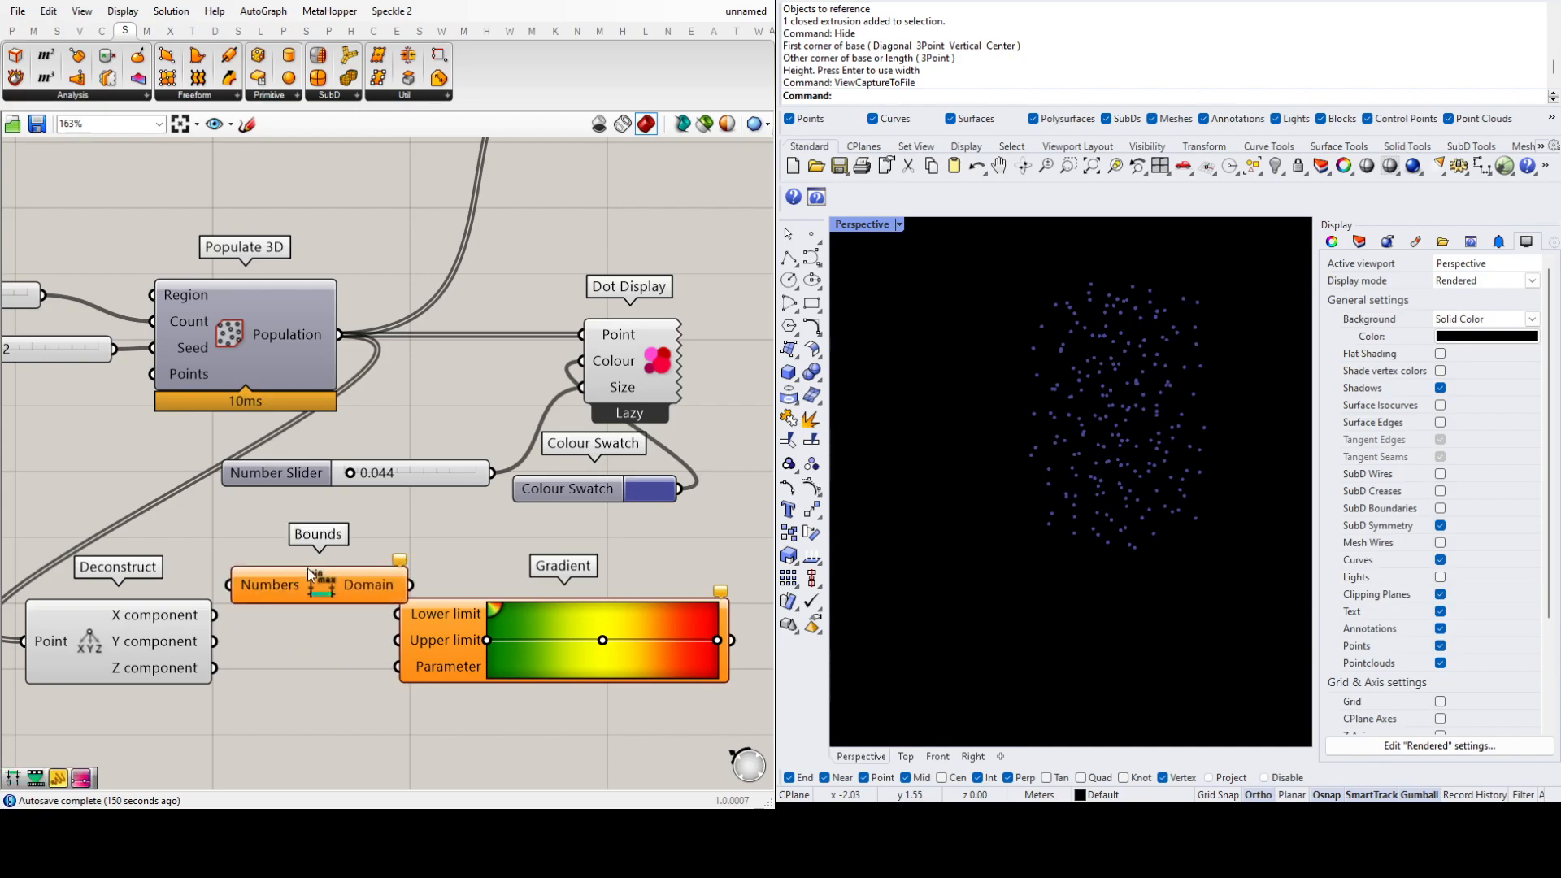
{"action": "left_click_drag", "start_coordinate": [325, 593], "coordinate": [319, 743]}
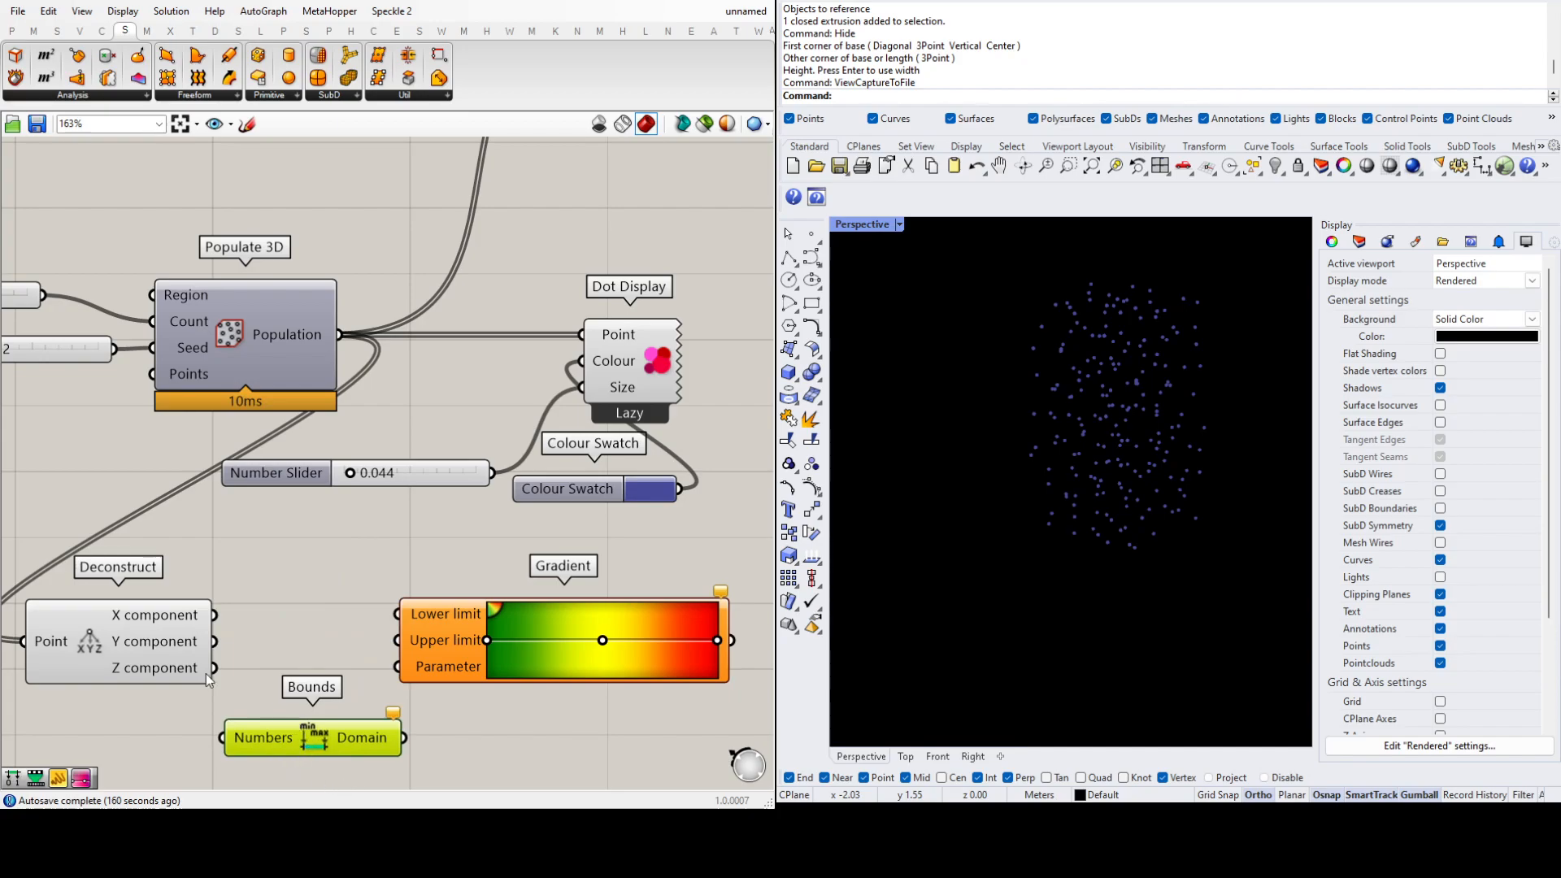
{"action": "left_click_drag", "start_coordinate": [216, 674], "coordinate": [210, 734]}
{"action": "right_click_drag", "start_coordinate": [486, 772], "coordinate": [466, 715]}
{"action": "left_click", "coordinate": [466, 714]}
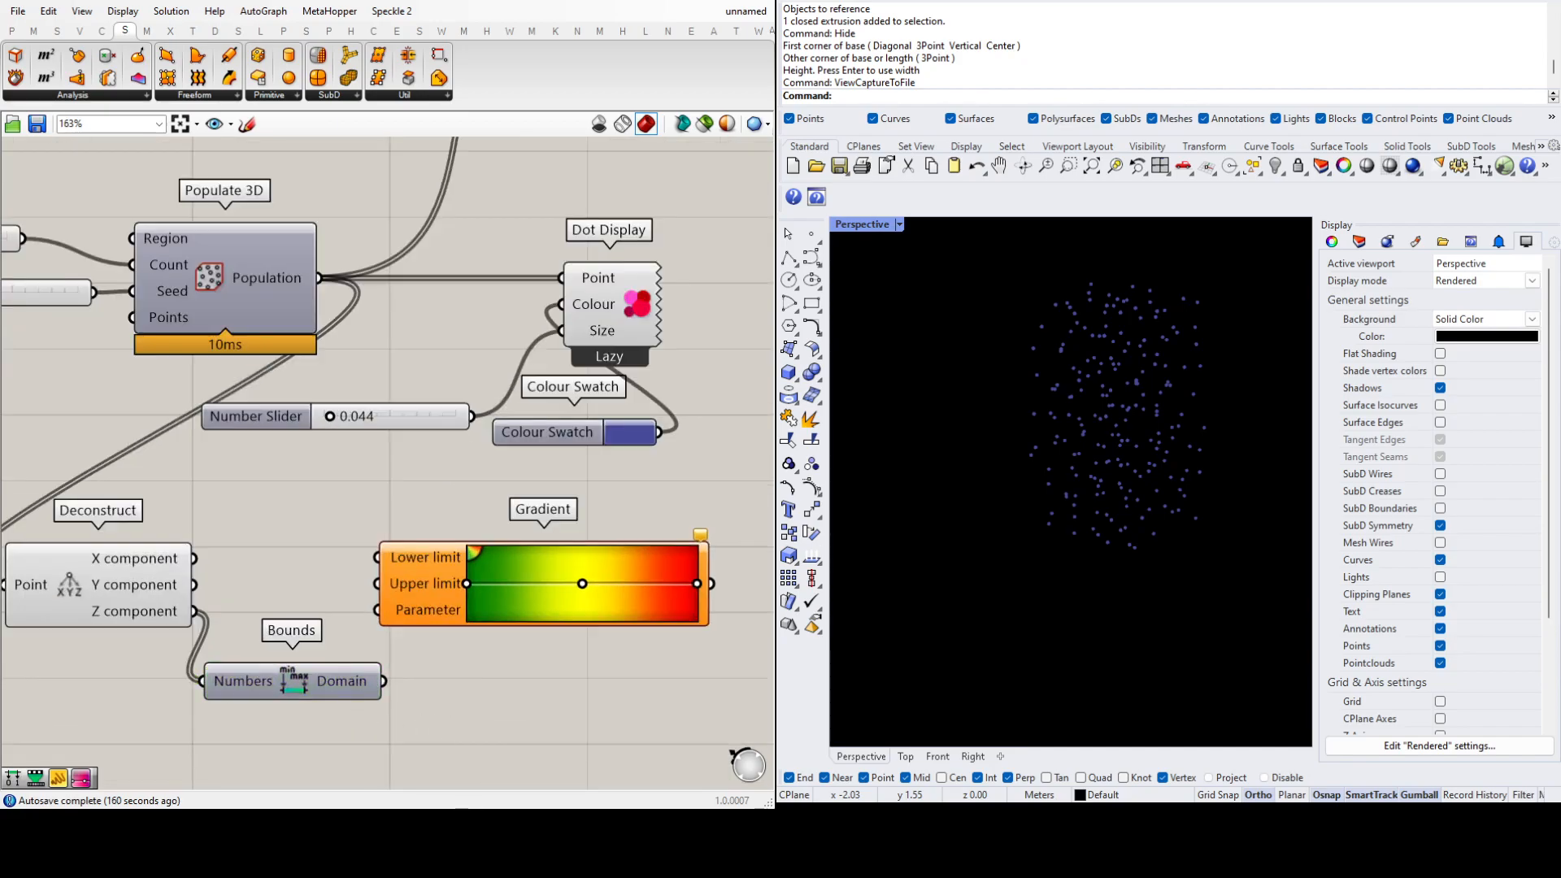
Step: Add a Panel below the Gradient and connect the Bounds component's Domain output to it
{"action": "key", "text": "Return"}
{"action": "left_click_drag", "start_coordinate": [409, 741], "coordinate": [509, 751]}
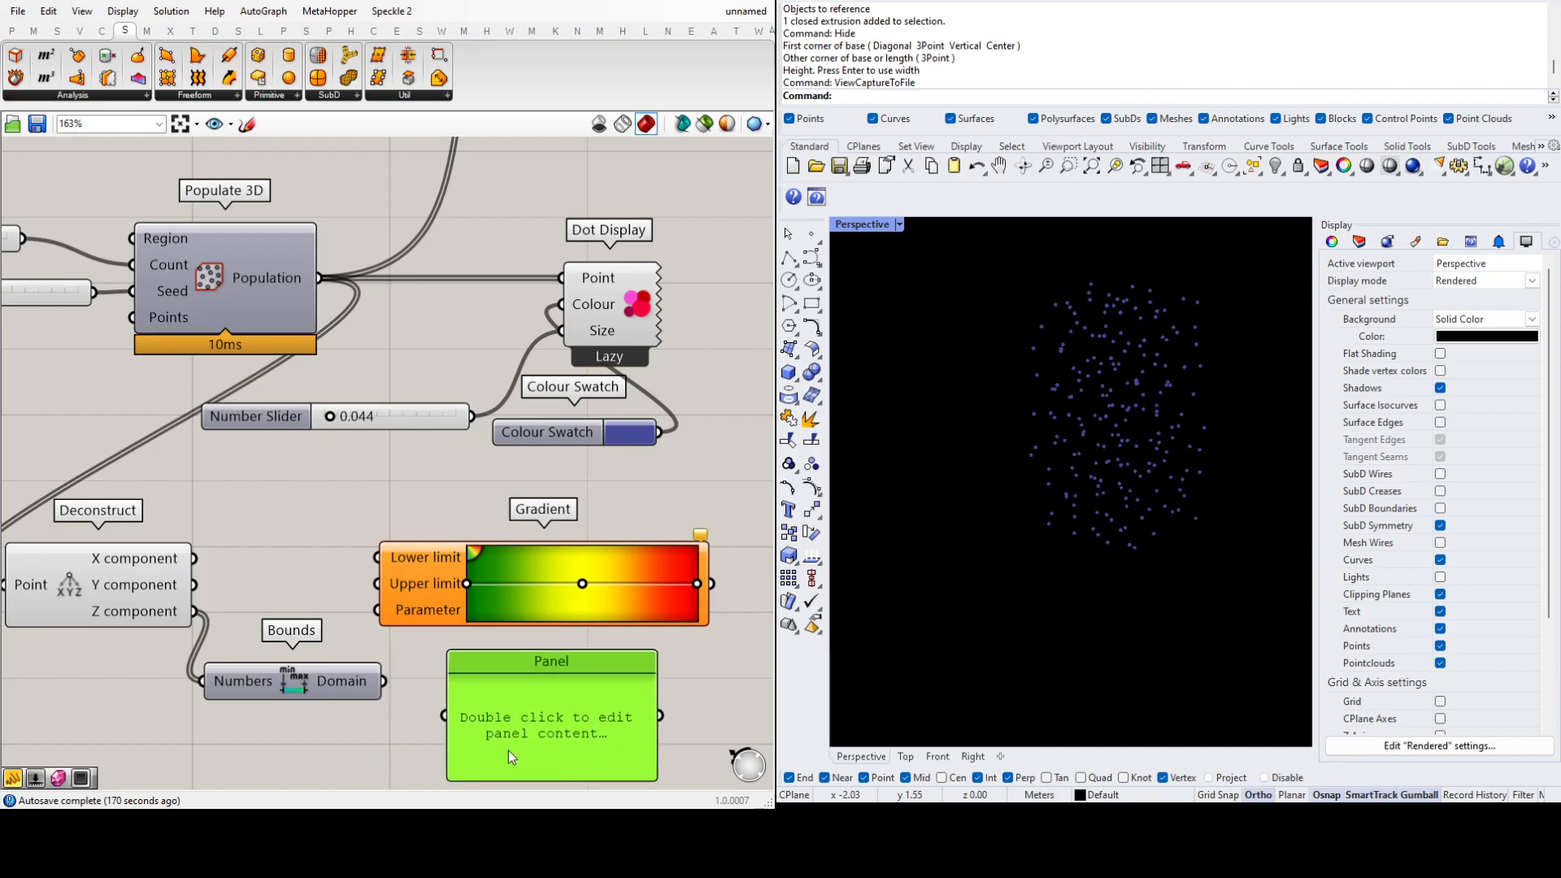
{"action": "left_click_drag", "start_coordinate": [384, 683], "coordinate": [444, 713]}
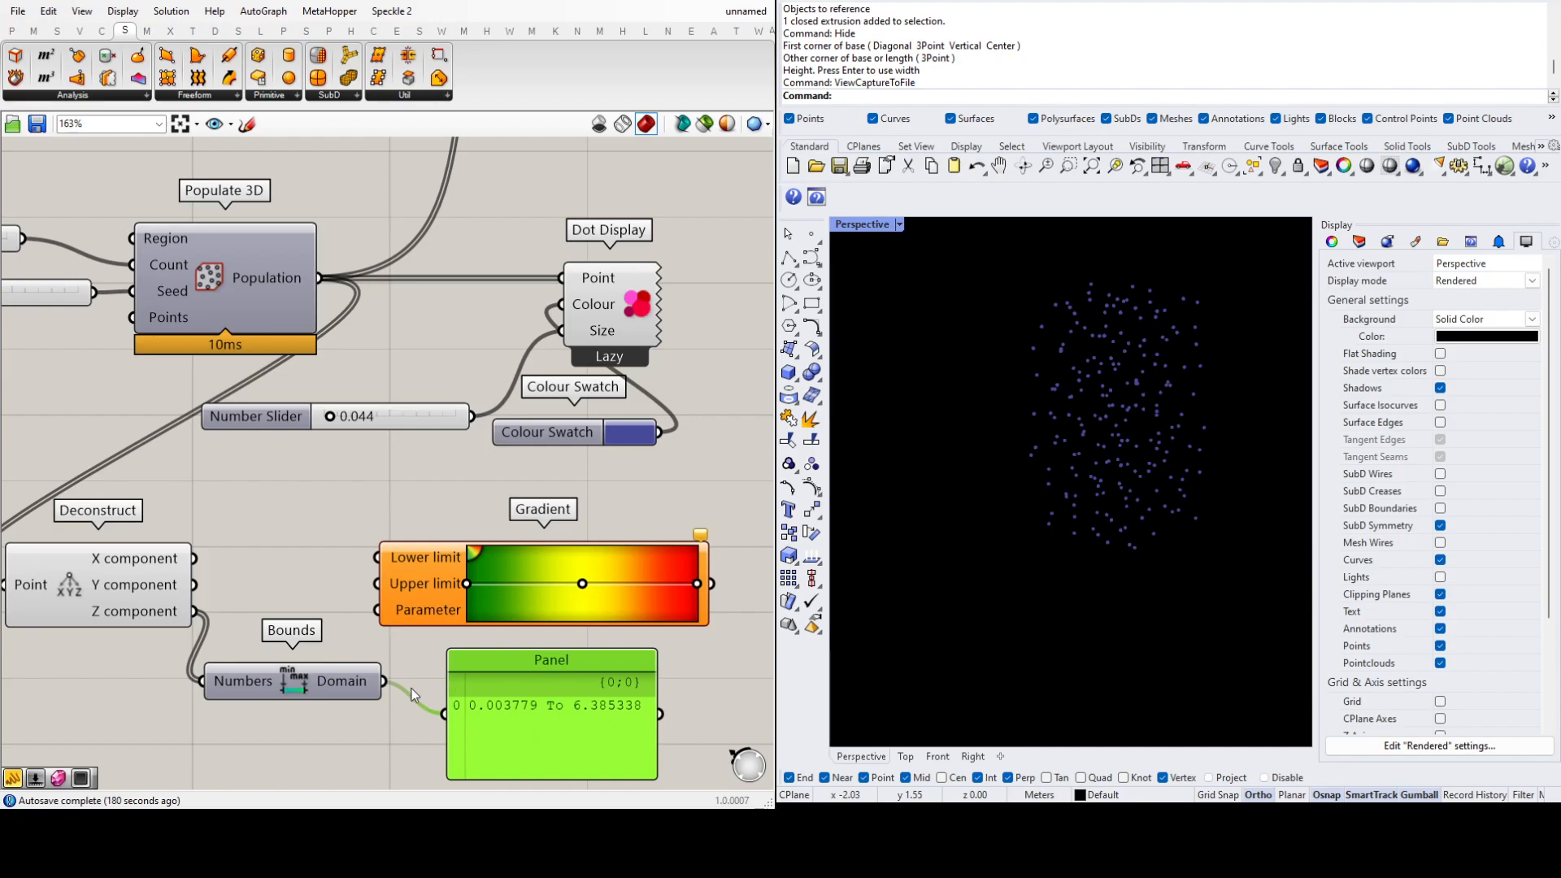
Step: Connect Bounds' Domain output to the Gradient's Upper limit and the Z component output to its Parameter input
{"action": "left_click_drag", "start_coordinate": [387, 682], "coordinate": [375, 594]}
{"action": "left_click_drag", "start_coordinate": [433, 597], "coordinate": [485, 595]}
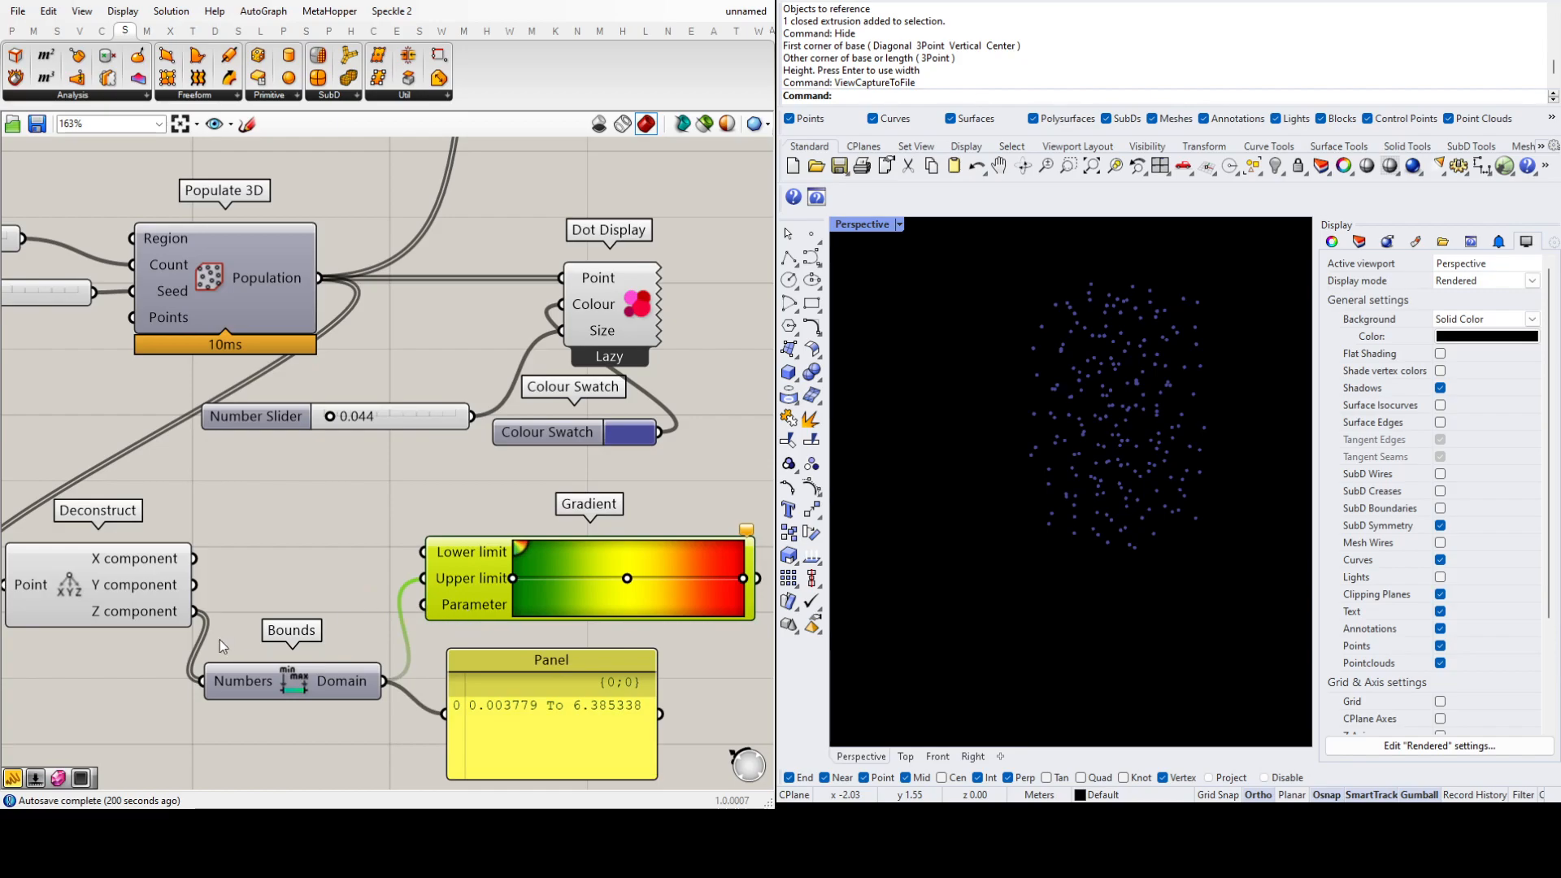
{"action": "left_click_drag", "start_coordinate": [195, 611], "coordinate": [423, 605]}
{"action": "right_click_drag", "start_coordinate": [457, 608], "coordinate": [305, 633]}
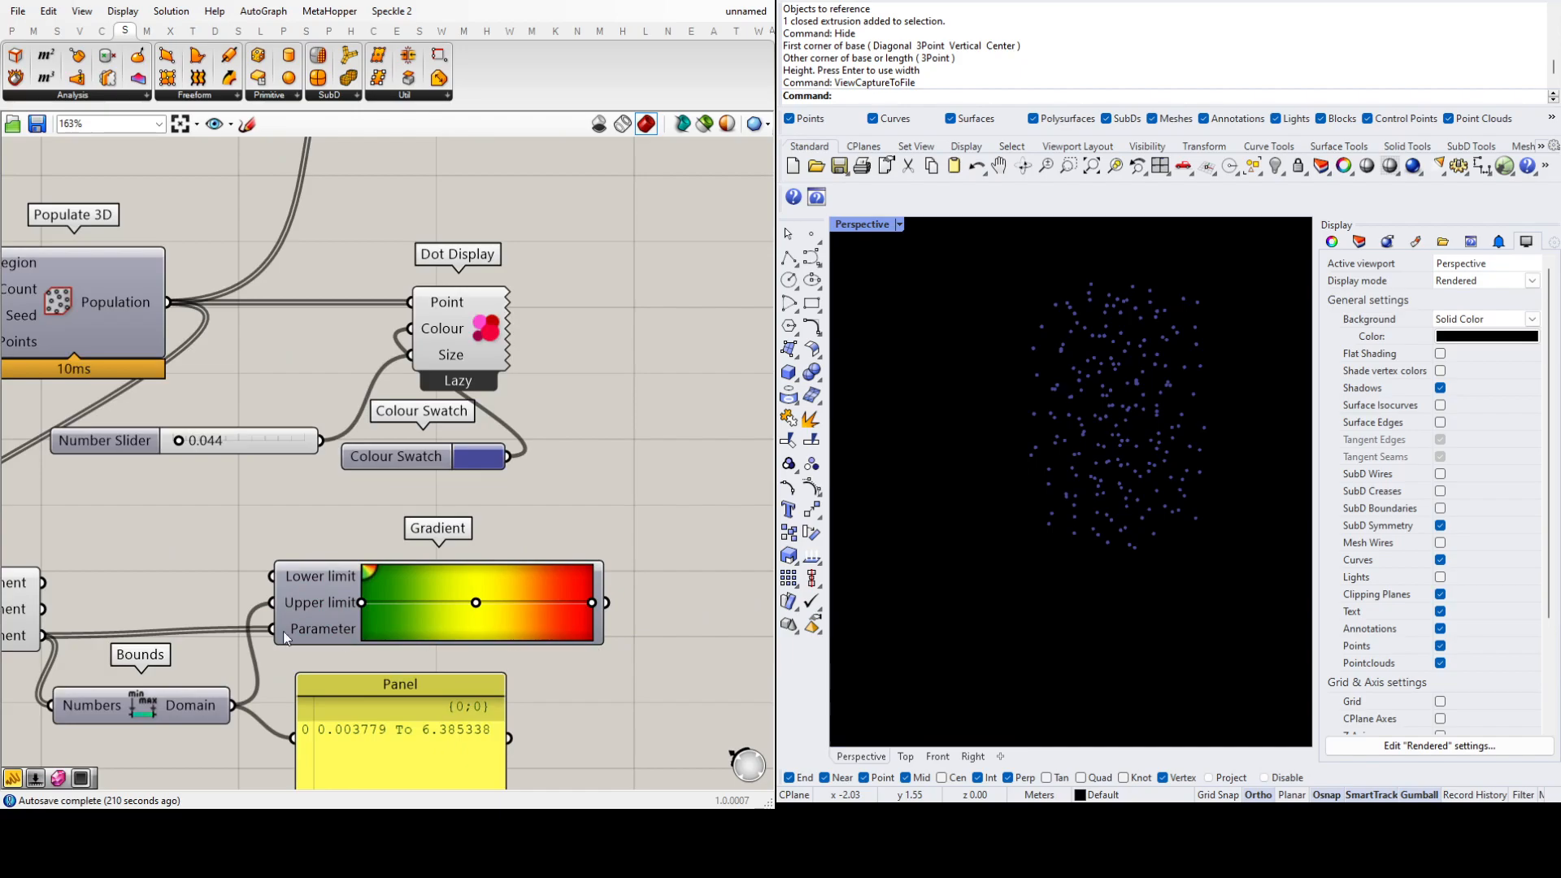
Step: Shift the Gradient slightly left and connect its output to Dot Display's Colour input, replacing the Colour Swatch connection
{"action": "left_click_drag", "start_coordinate": [324, 597], "coordinate": [299, 603]}
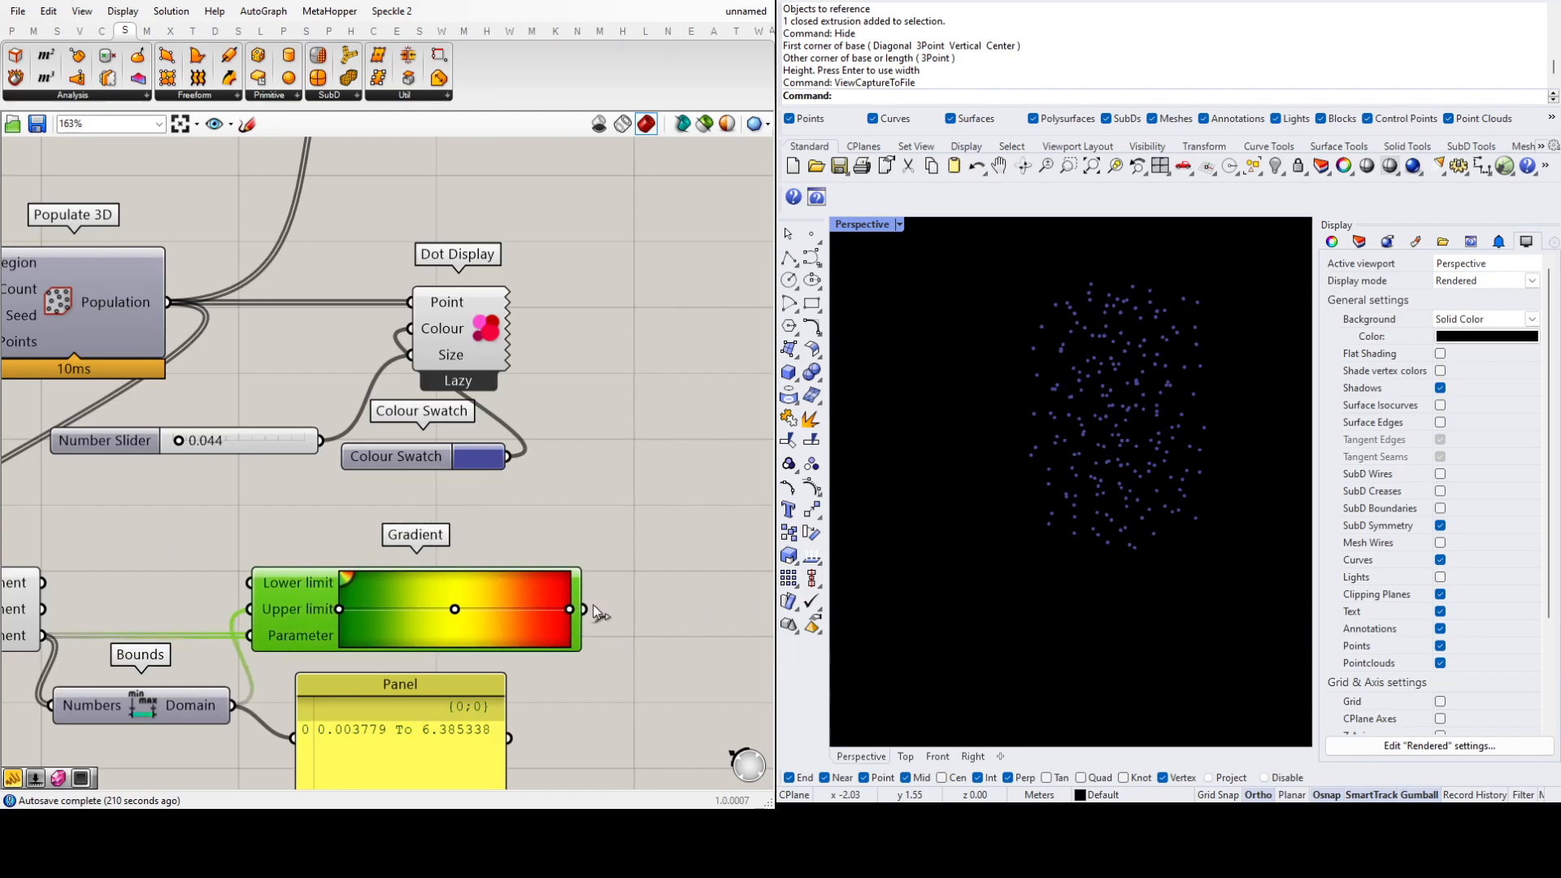
{"action": "left_click_drag", "start_coordinate": [587, 608], "coordinate": [409, 329]}
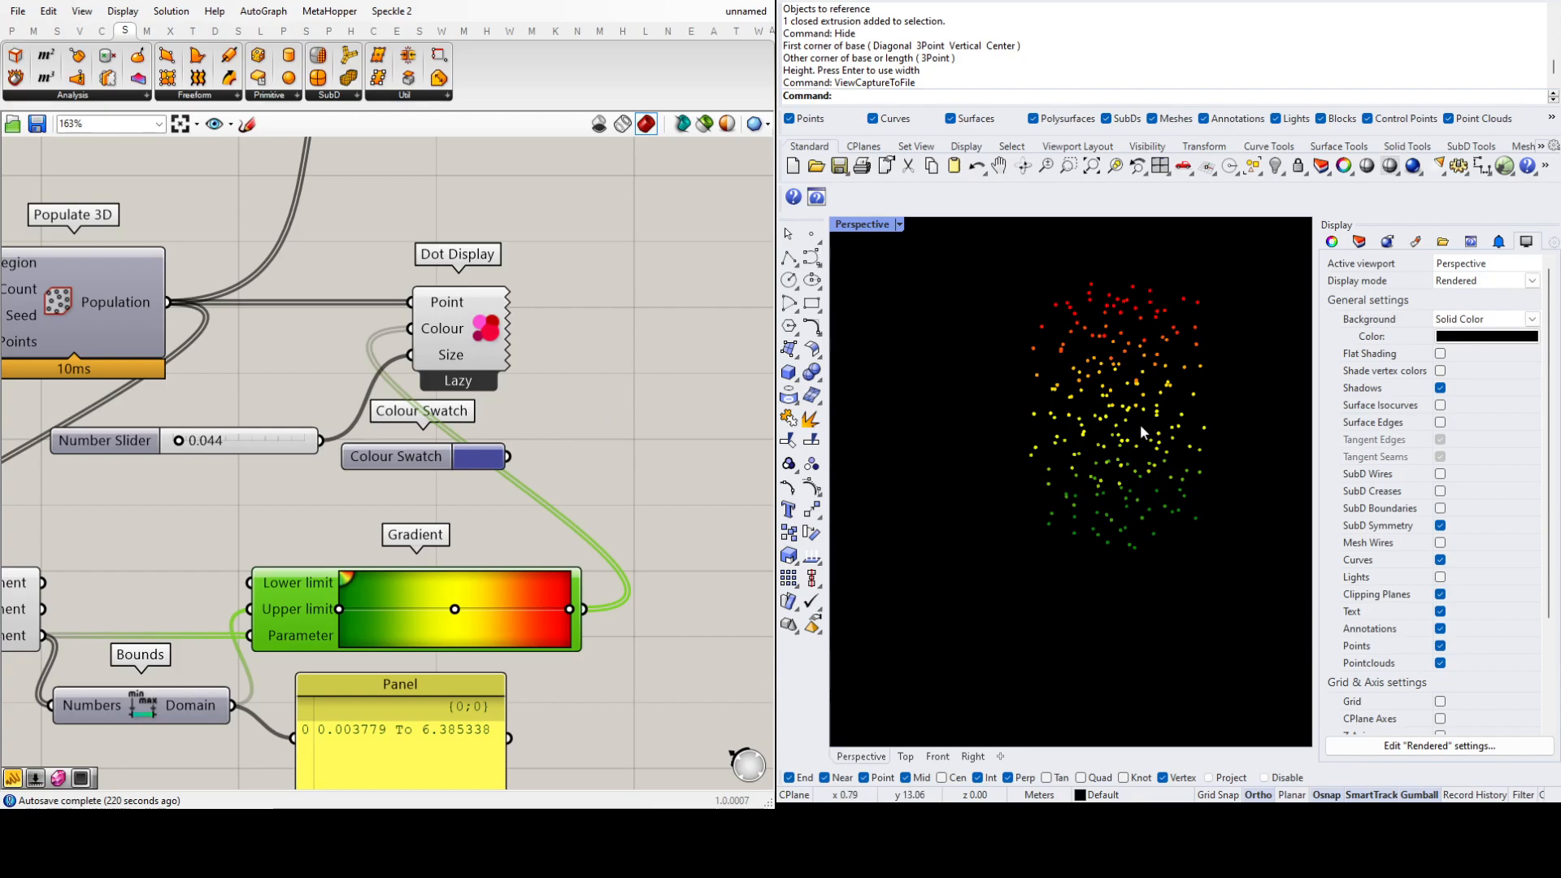
{"action": "scroll", "coordinate": [472, 620], "scroll_direction": "down", "scroll_amount": 3}
{"action": "scroll", "coordinate": [281, 678], "scroll_direction": "up", "scroll_amount": 3}
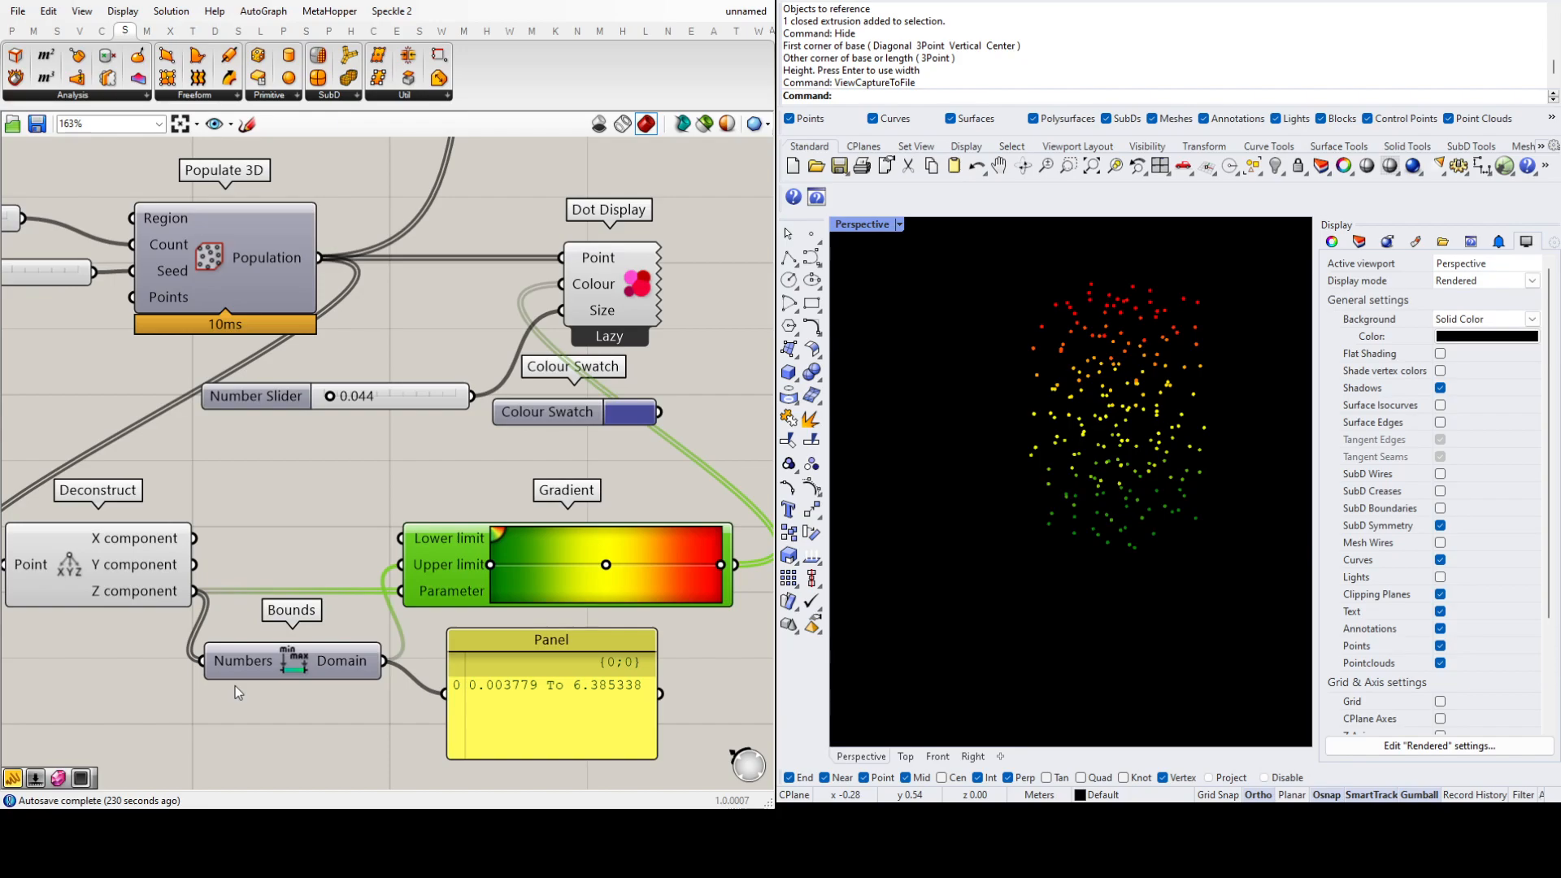
Step: Change the Gradient to the multicolour spectrum preset running from red through purple, blue, green and yellow to orange
{"action": "mouse_move", "coordinate": [608, 571]}
{"action": "left_mouse_down"}
{"action": "mouse_move", "coordinate": [570, 571]}
{"action": "mouse_move", "coordinate": [652, 572]}
{"action": "mouse_move", "coordinate": [610, 565]}
{"action": "left_mouse_up"}
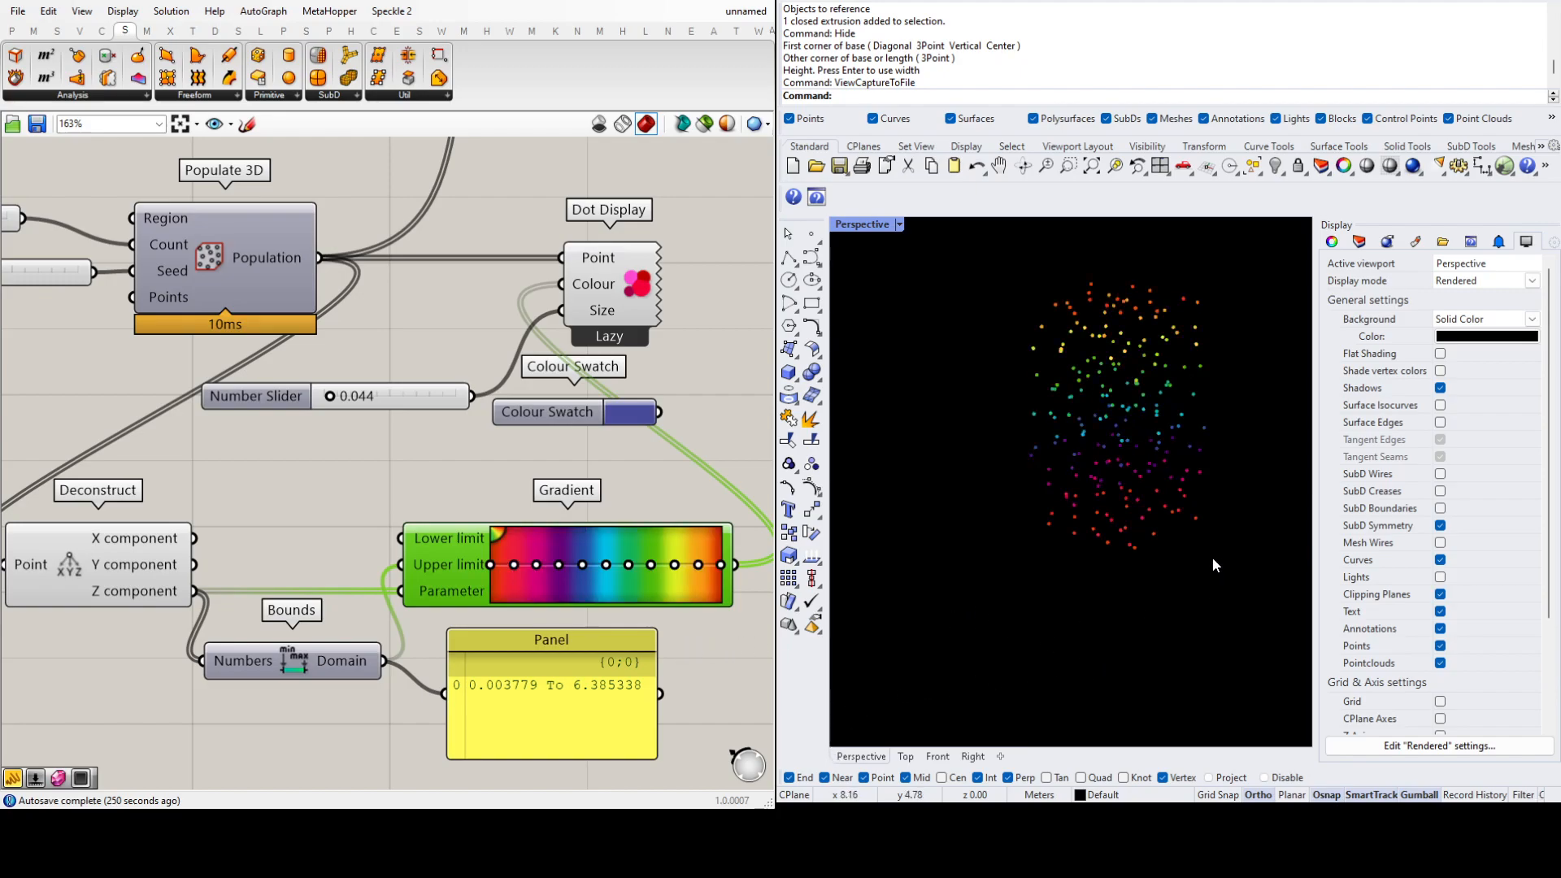
{"action": "left_click", "coordinate": [665, 495]}
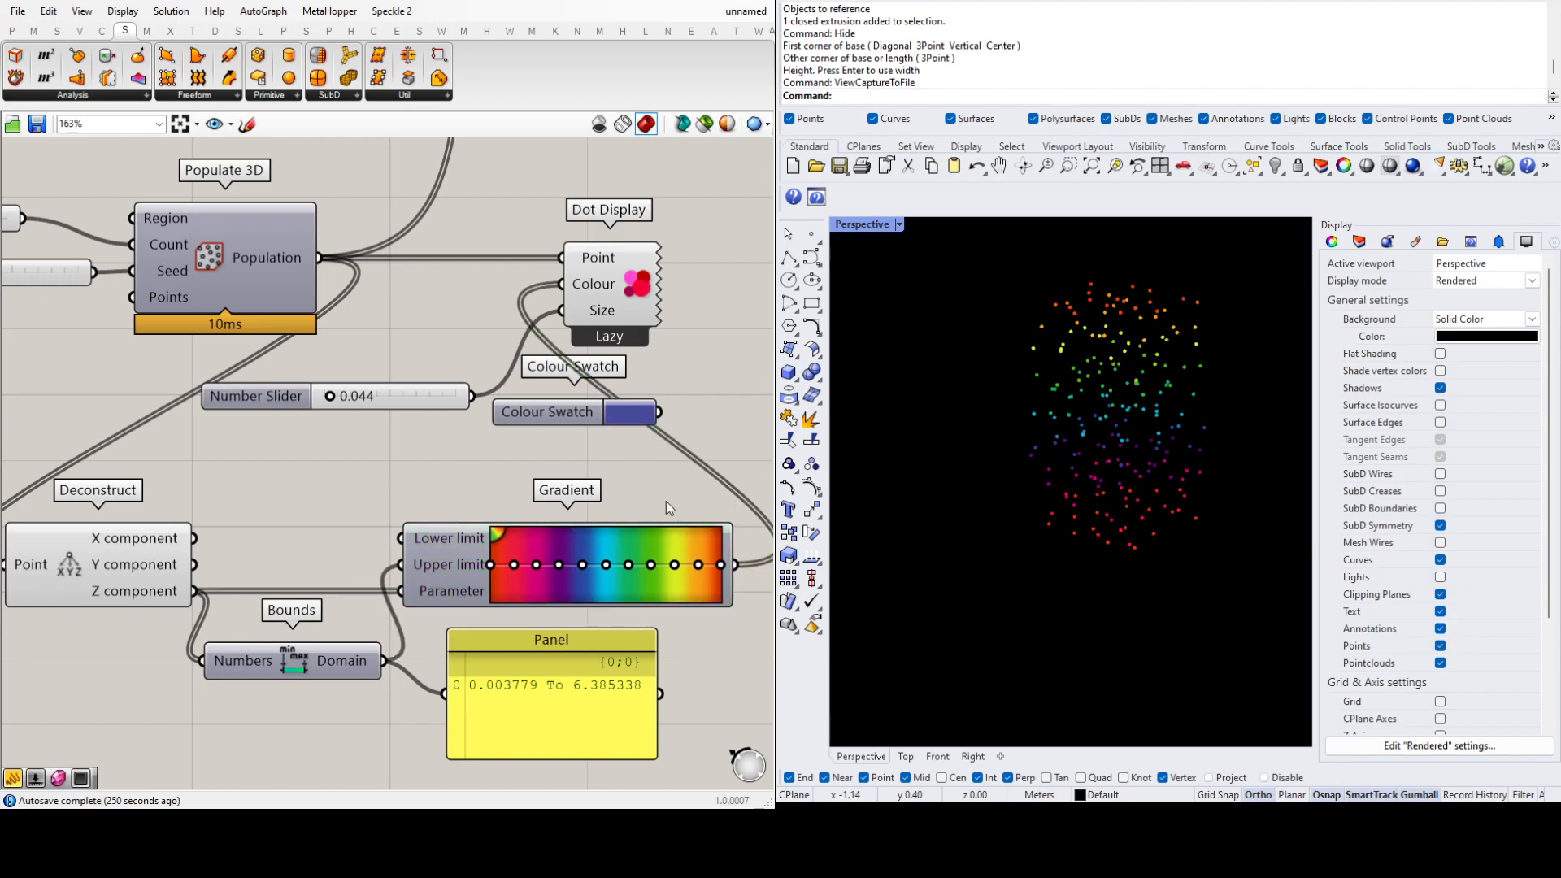
{"action": "scroll", "coordinate": [655, 495], "scroll_direction": "down", "scroll_amount": 2}
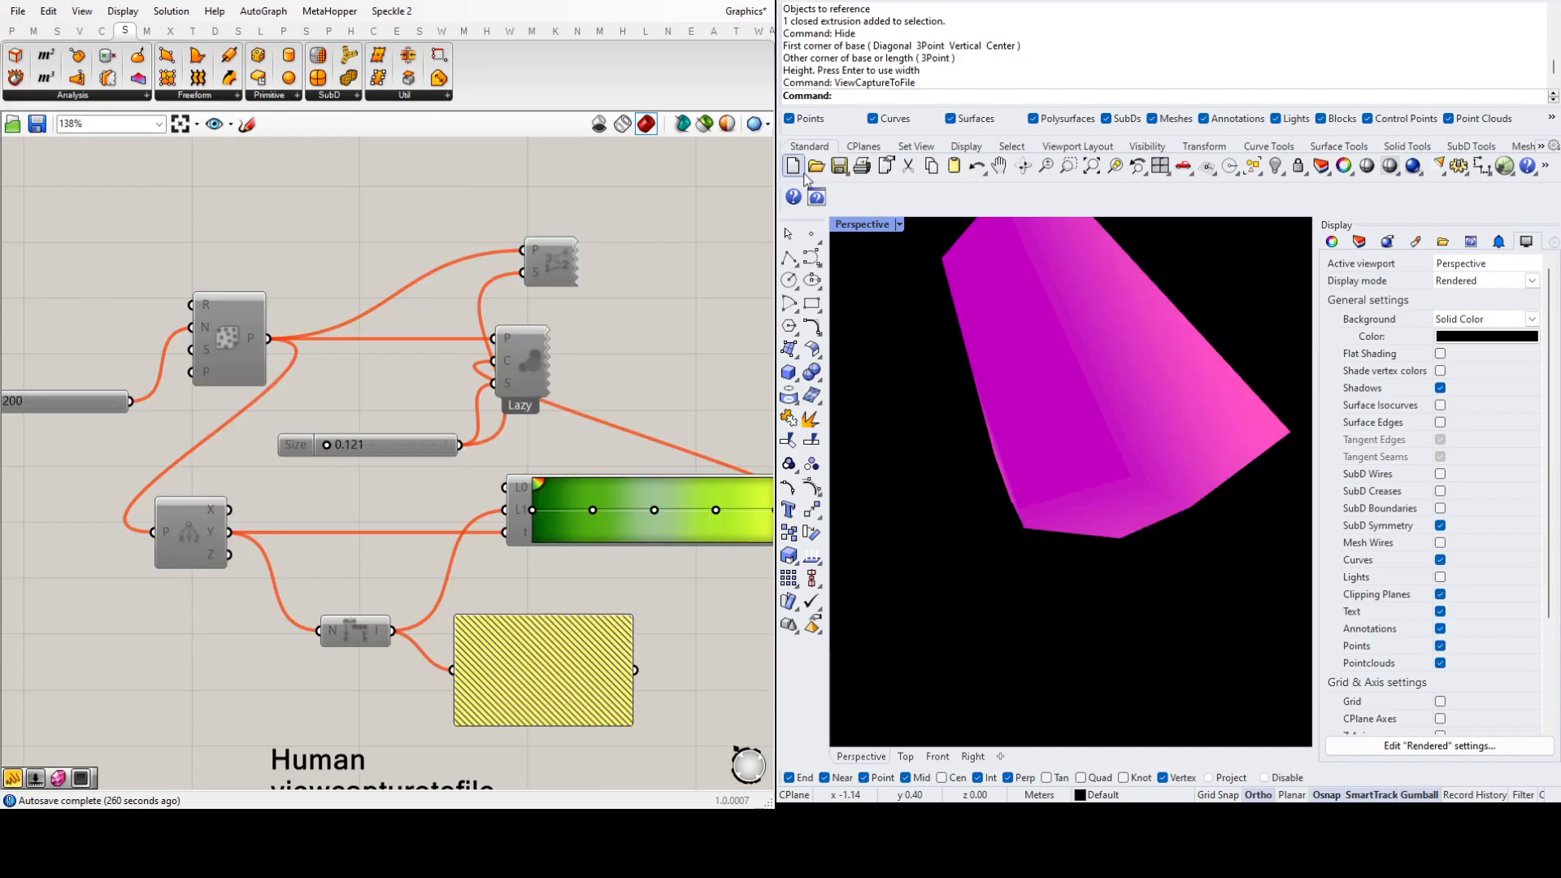
Step: Examine the section of the Graphics example definition below the gradient, including the viewcapturetofile notes and the components under them
{"action": "scroll", "coordinate": [514, 446], "scroll_direction": "down", "scroll_amount": 5}
{"action": "scroll", "coordinate": [533, 647], "scroll_direction": "up", "scroll_amount": 3}
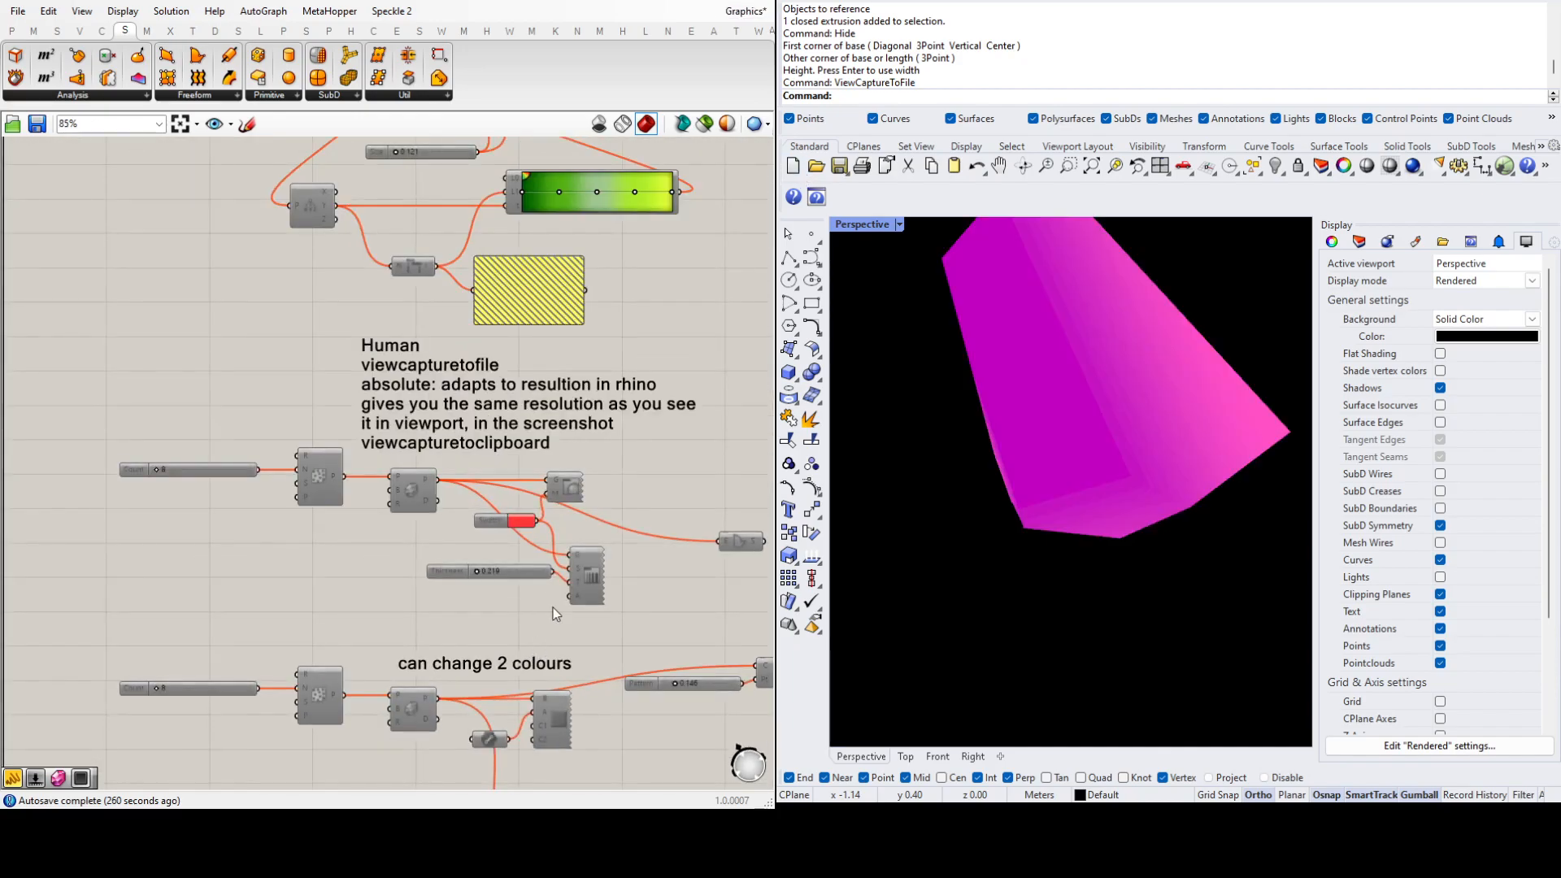
{"action": "scroll", "coordinate": [528, 543], "scroll_direction": "up", "scroll_amount": 2}
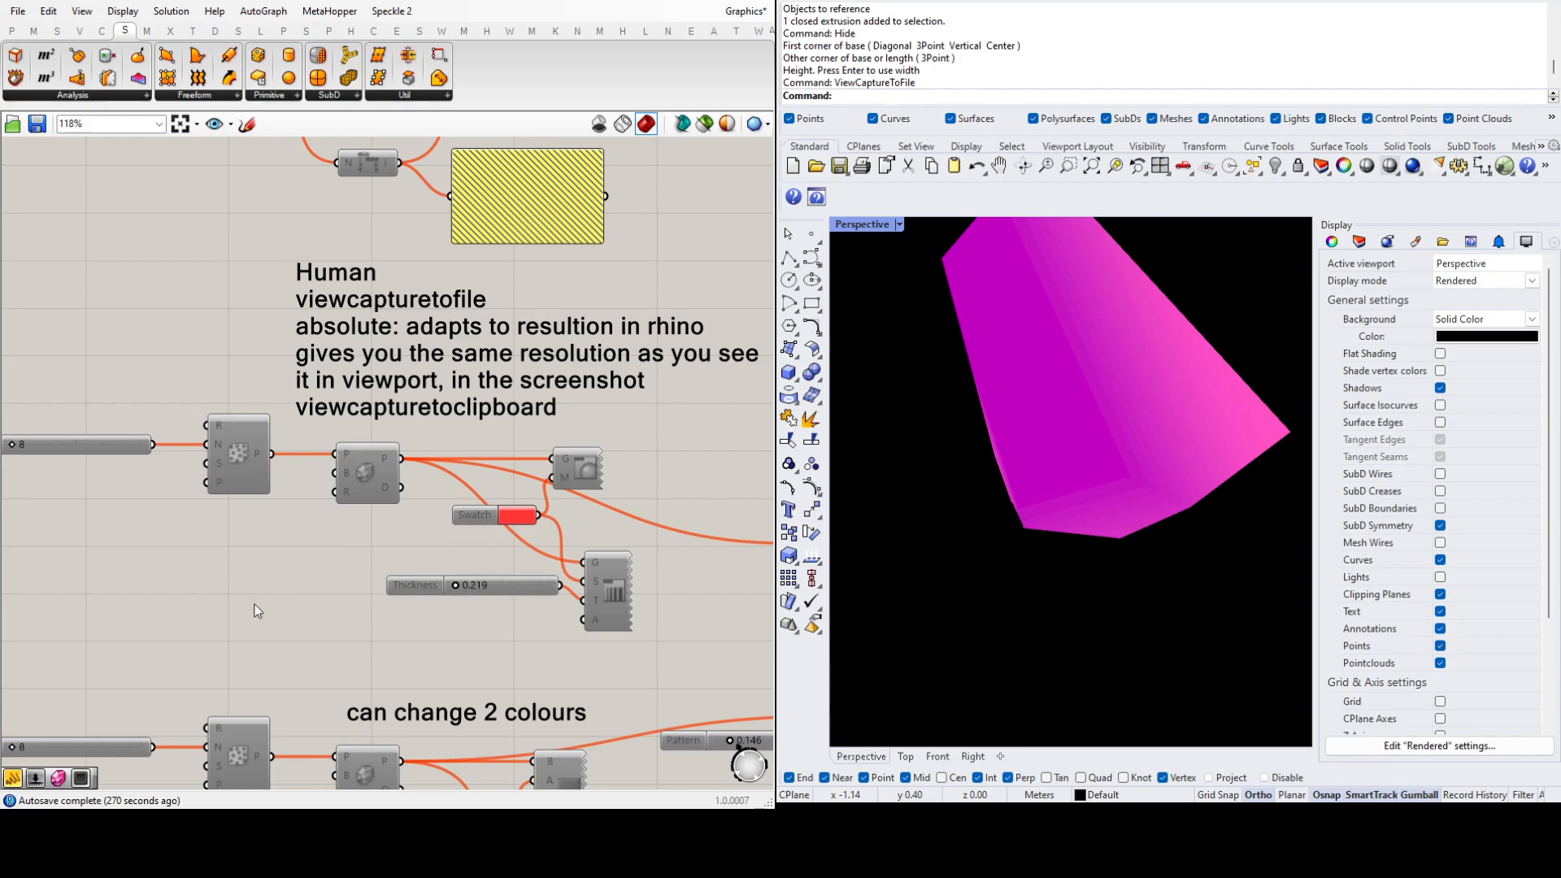
{"action": "scroll", "coordinate": [256, 604], "scroll_direction": "down", "scroll_amount": 2}
{"action": "scroll", "coordinate": [623, 579], "scroll_direction": "up", "scroll_amount": 2}
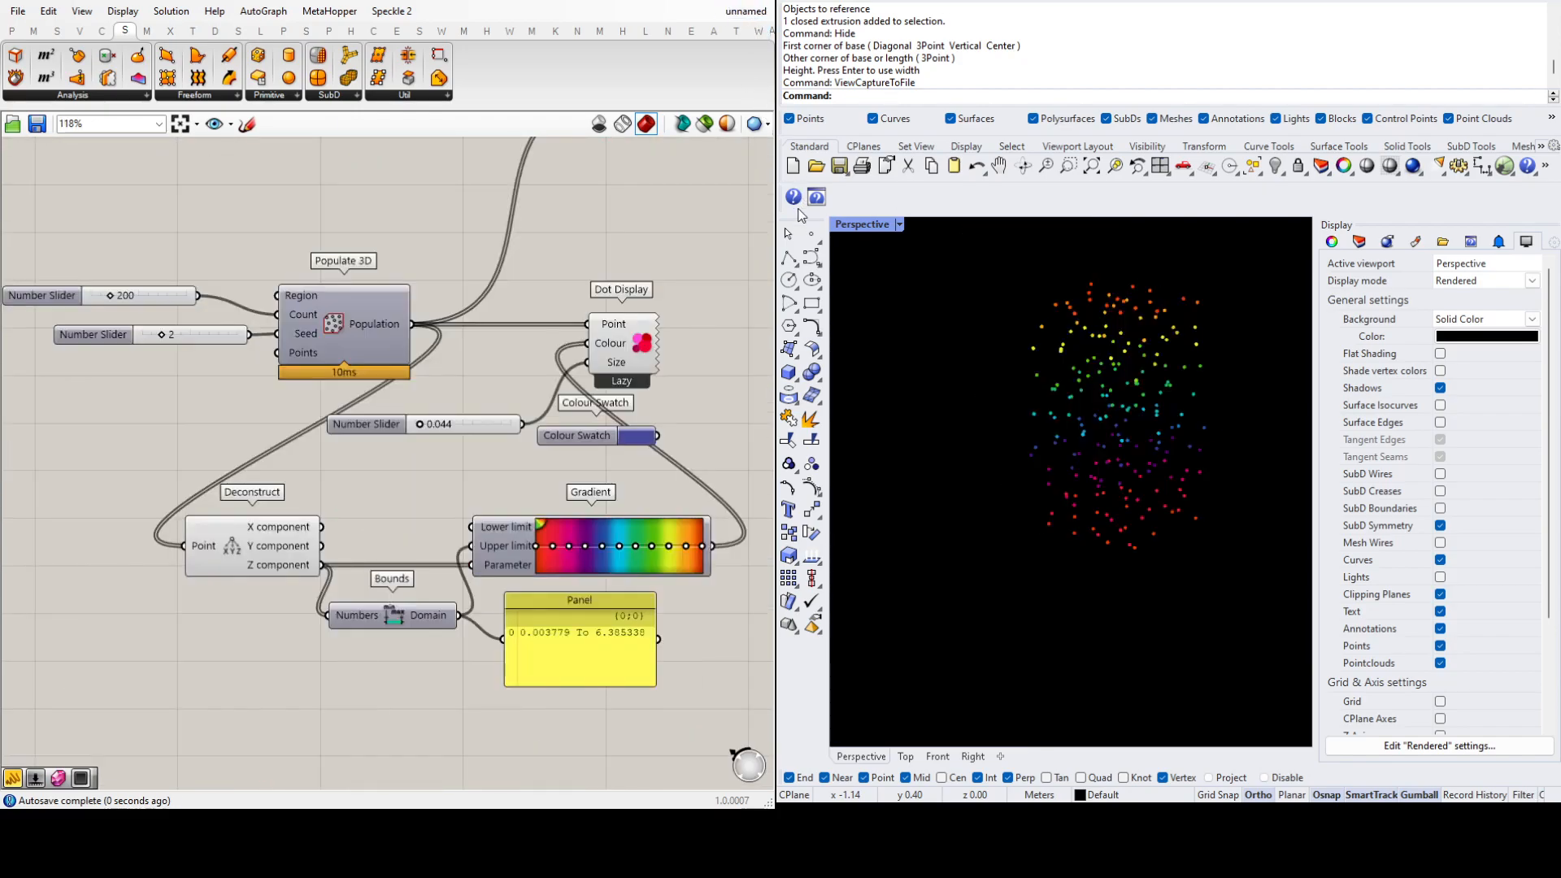
Step: Disable all components of the Z-gradient point display definition
{"action": "scroll", "coordinate": [553, 462], "scroll_direction": "down", "scroll_amount": 3}
{"action": "scroll", "coordinate": [494, 569], "scroll_direction": "down", "scroll_amount": 2}
{"action": "scroll", "coordinate": [626, 578], "scroll_direction": "up", "scroll_amount": 1}
{"action": "left_click_drag", "start_coordinate": [645, 617], "coordinate": [192, 271]}
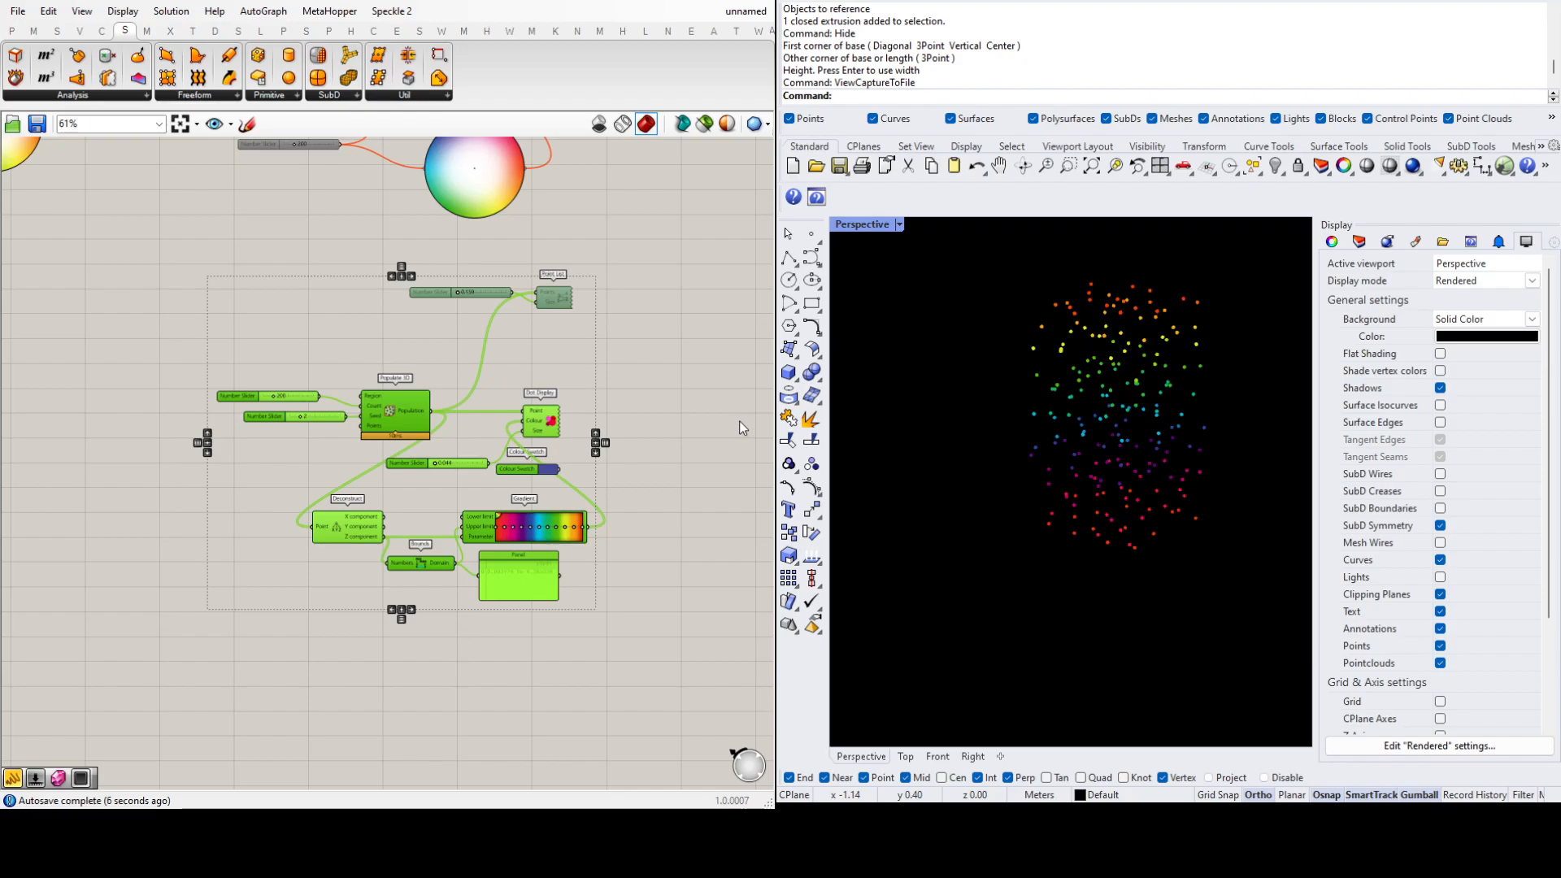
{"action": "key", "text": "ctrl+e"}
{"action": "left_click", "coordinate": [738, 421]}
Step: Duplicate the whole Z-gradient definition directly below the original
{"action": "left_click_drag", "start_coordinate": [658, 626], "coordinate": [193, 255]}
{"action": "scroll", "coordinate": [369, 553], "scroll_direction": "down", "scroll_amount": 2}
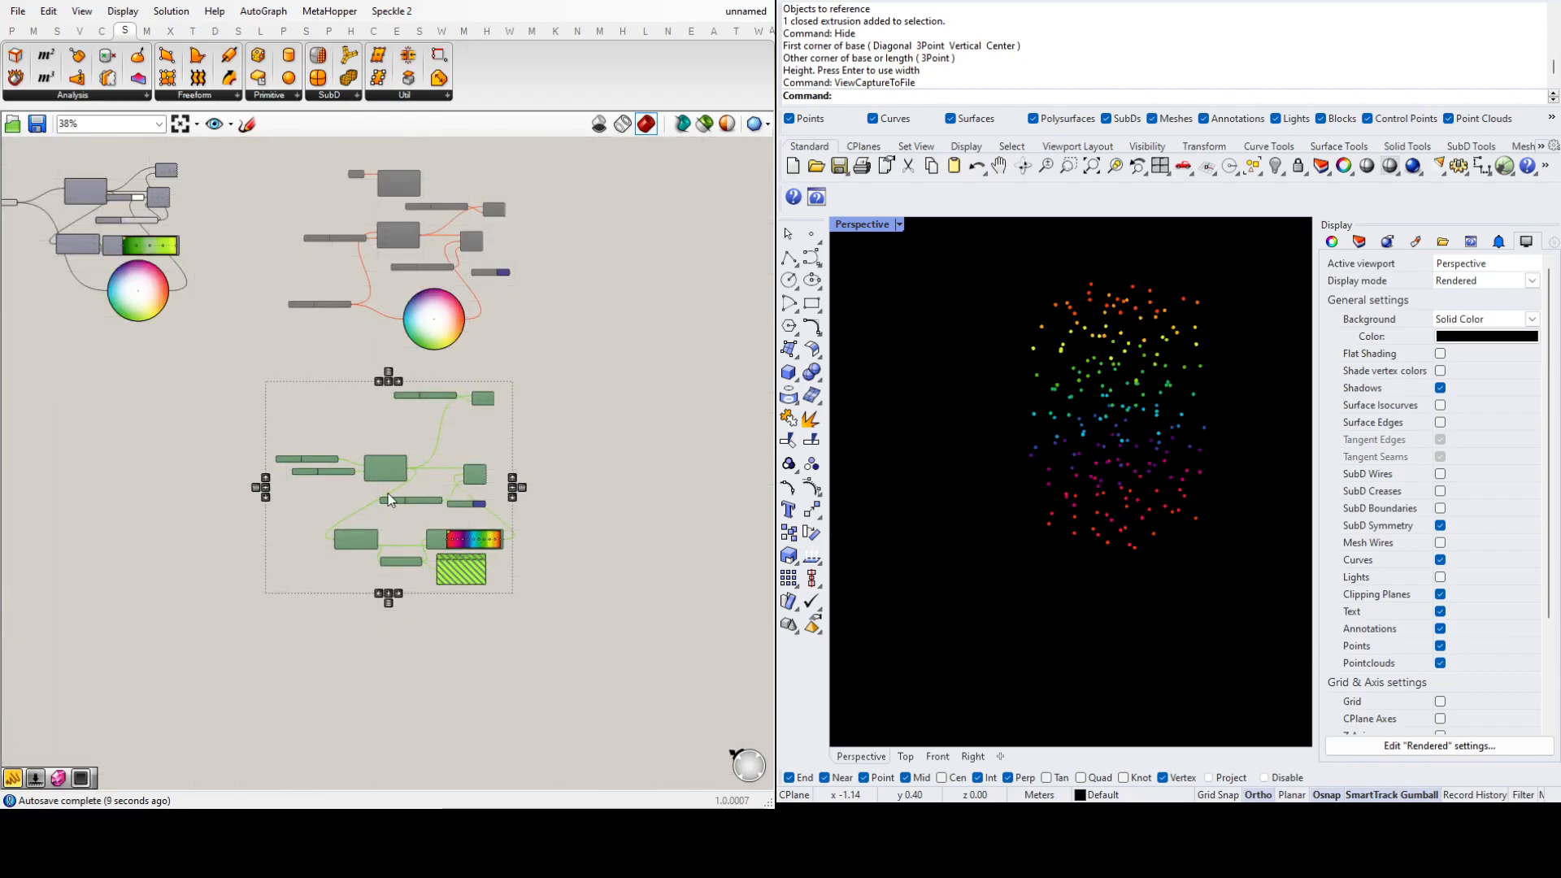
{"action": "left_click_drag", "start_coordinate": [388, 480], "coordinate": [390, 723], "text": "alt"}
{"action": "left_click", "coordinate": [595, 607]}
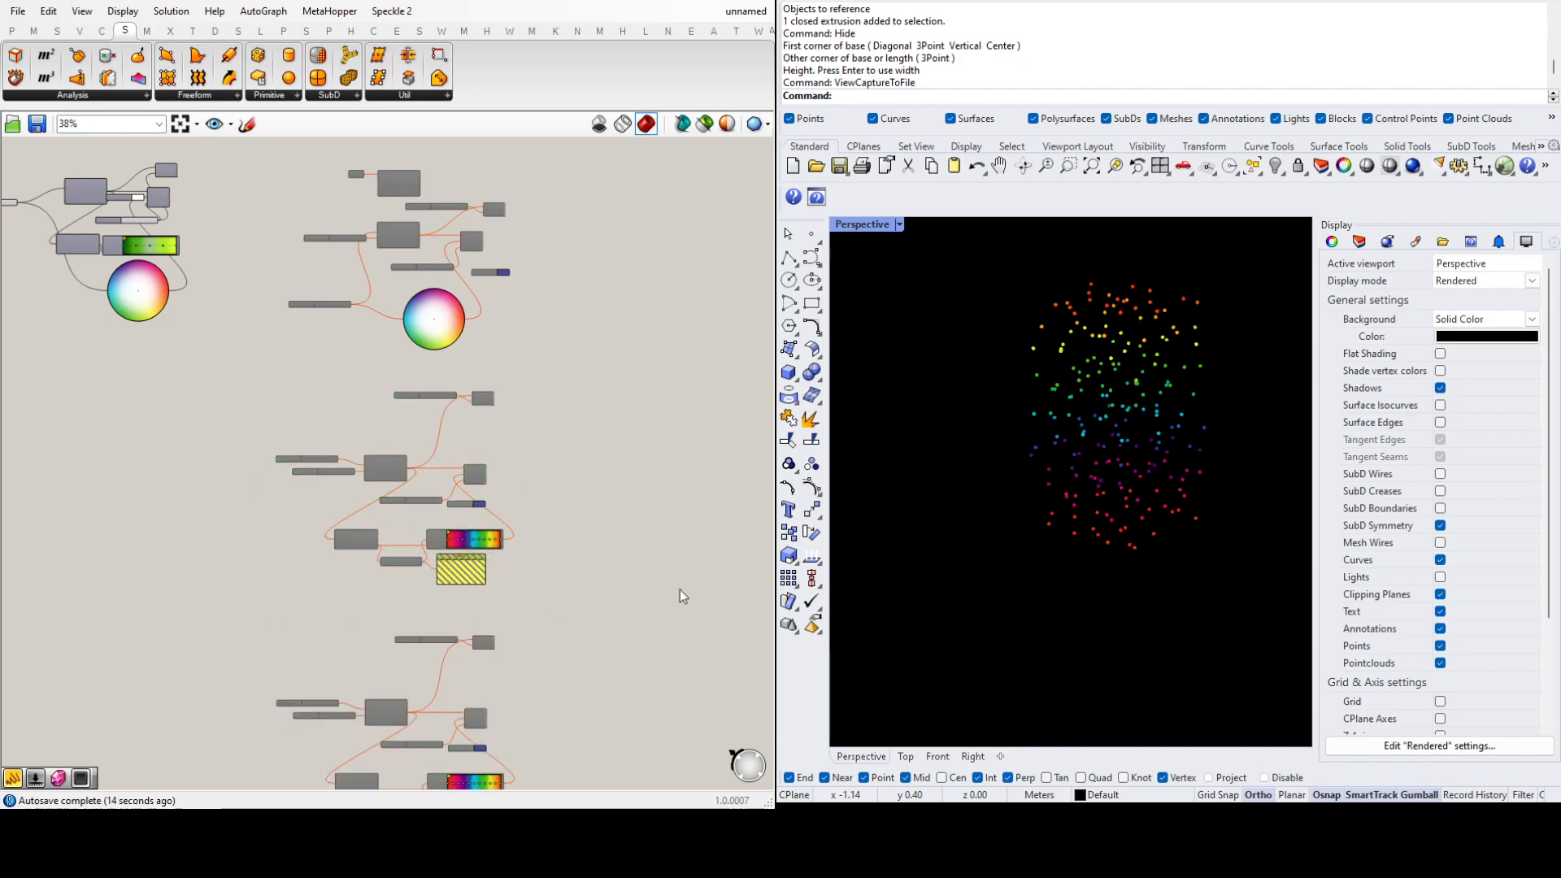
Step: Disable the leftmost definition containing the green gradient and colour wheel
{"action": "scroll", "coordinate": [486, 573], "scroll_direction": "down", "scroll_amount": 3}
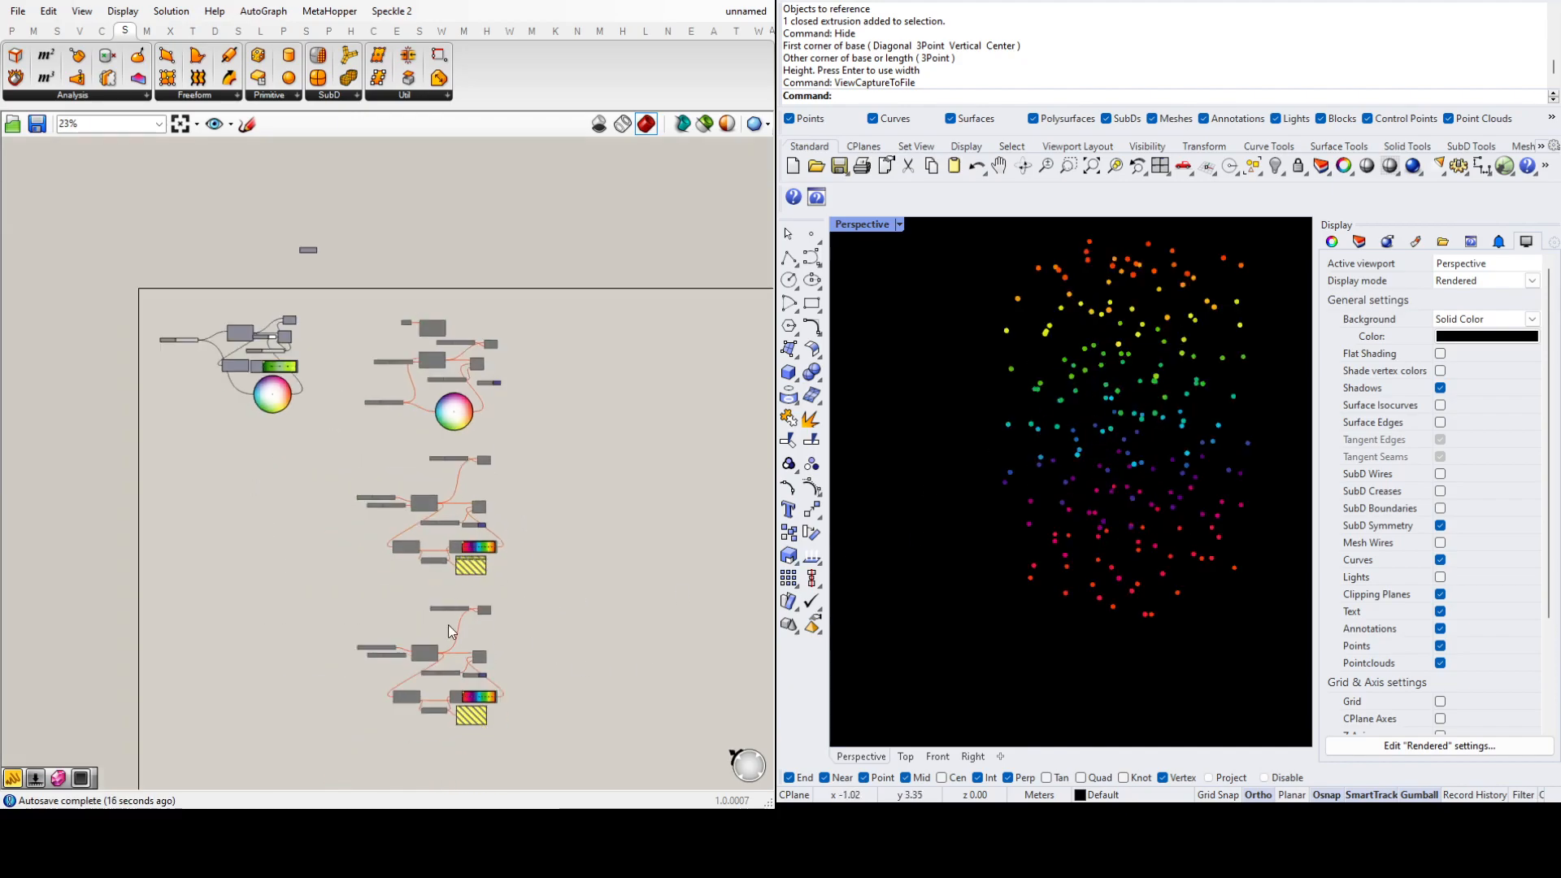
{"action": "scroll", "coordinate": [451, 690], "scroll_direction": "up", "scroll_amount": 8}
{"action": "scroll", "coordinate": [591, 663], "scroll_direction": "down", "scroll_amount": 1}
{"action": "scroll", "coordinate": [591, 663], "scroll_direction": "down", "scroll_amount": 5}
{"action": "scroll", "coordinate": [294, 168], "scroll_direction": "up", "scroll_amount": 9}
{"action": "scroll", "coordinate": [336, 435], "scroll_direction": "down", "scroll_amount": 6}
{"action": "left_click_drag", "start_coordinate": [436, 612], "coordinate": [61, 265]}
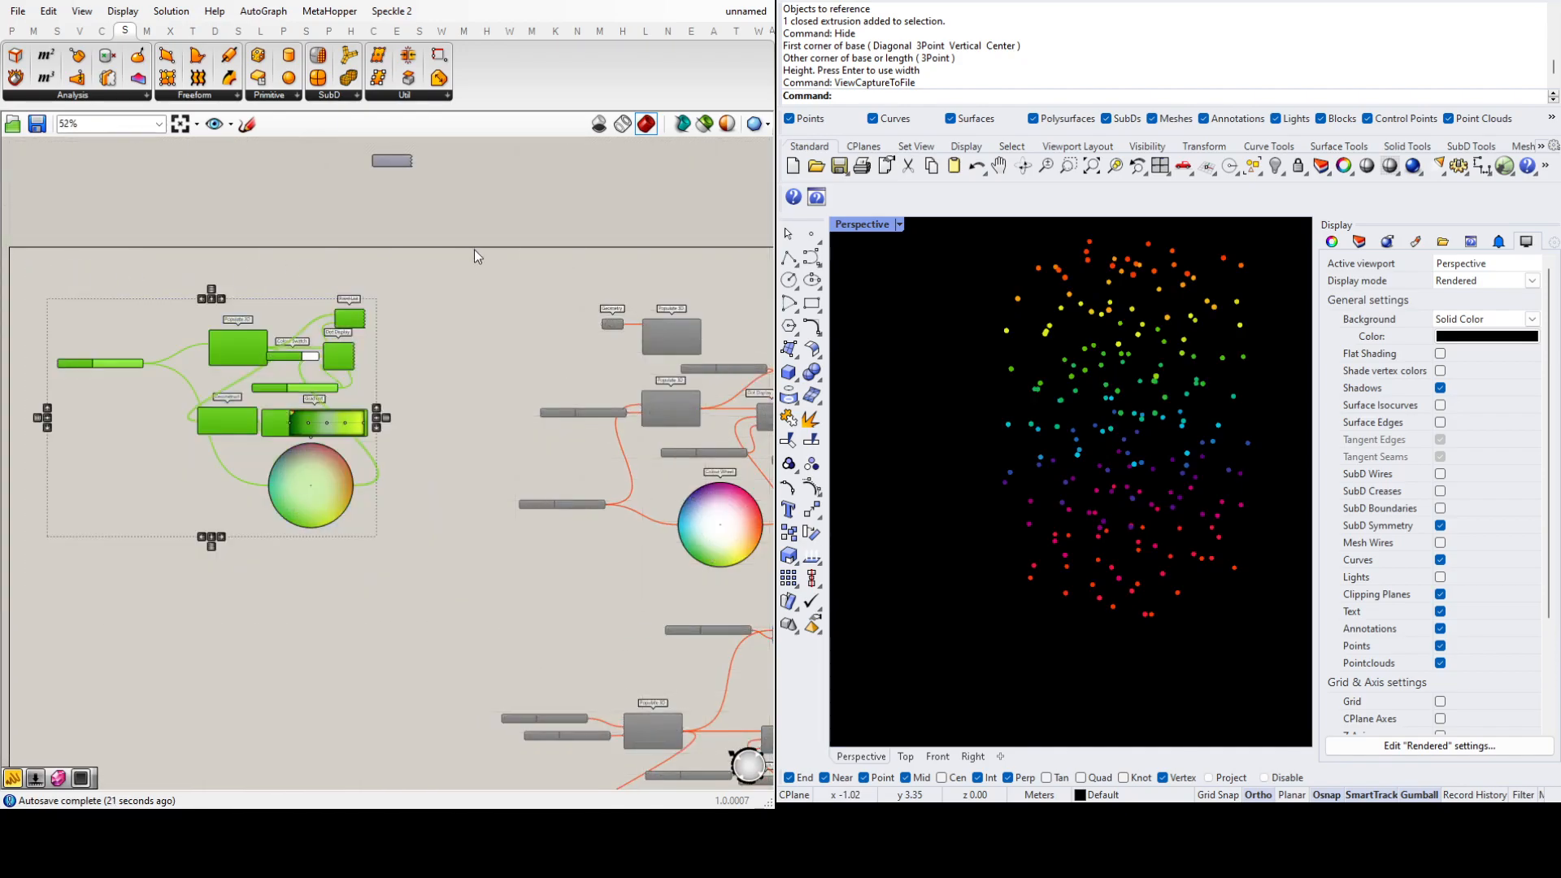
{"action": "left_click", "coordinate": [459, 295]}
Step: Inspect the definitions across the canvas and the viewport to find what still displays the coloured dots
{"action": "scroll", "coordinate": [183, 383], "scroll_direction": "down", "scroll_amount": 4}
{"action": "scroll", "coordinate": [503, 413], "scroll_direction": "up", "scroll_amount": 3}
{"action": "scroll", "coordinate": [537, 520], "scroll_direction": "up", "scroll_amount": 3}
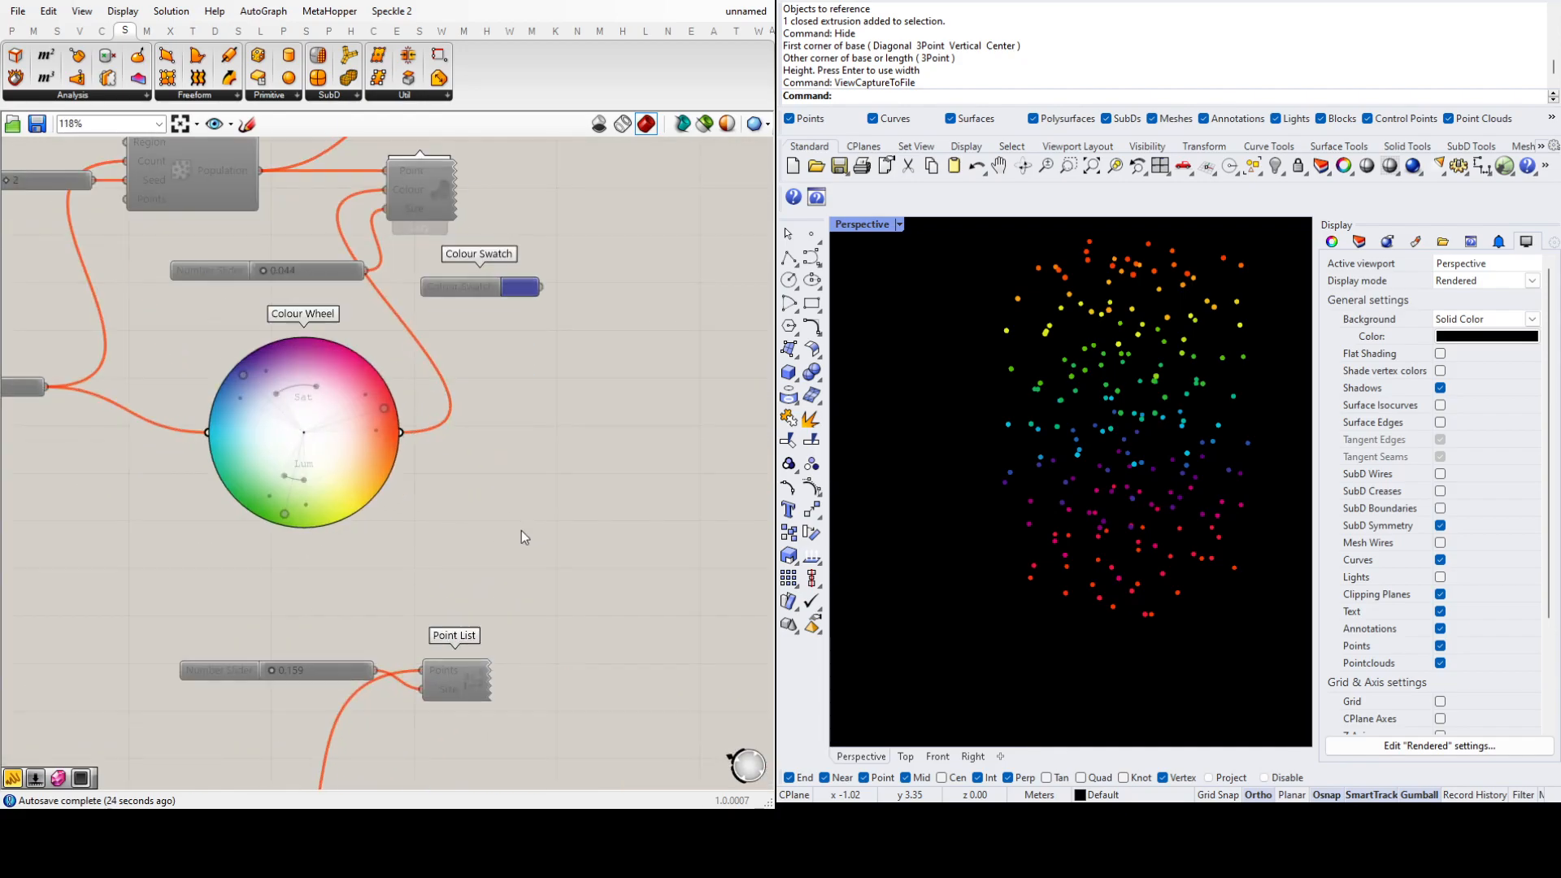
{"action": "scroll", "coordinate": [518, 492], "scroll_direction": "down", "scroll_amount": 8}
{"action": "left_click_drag", "start_coordinate": [536, 599], "coordinate": [219, 256]}
{"action": "left_click", "coordinate": [540, 438]}
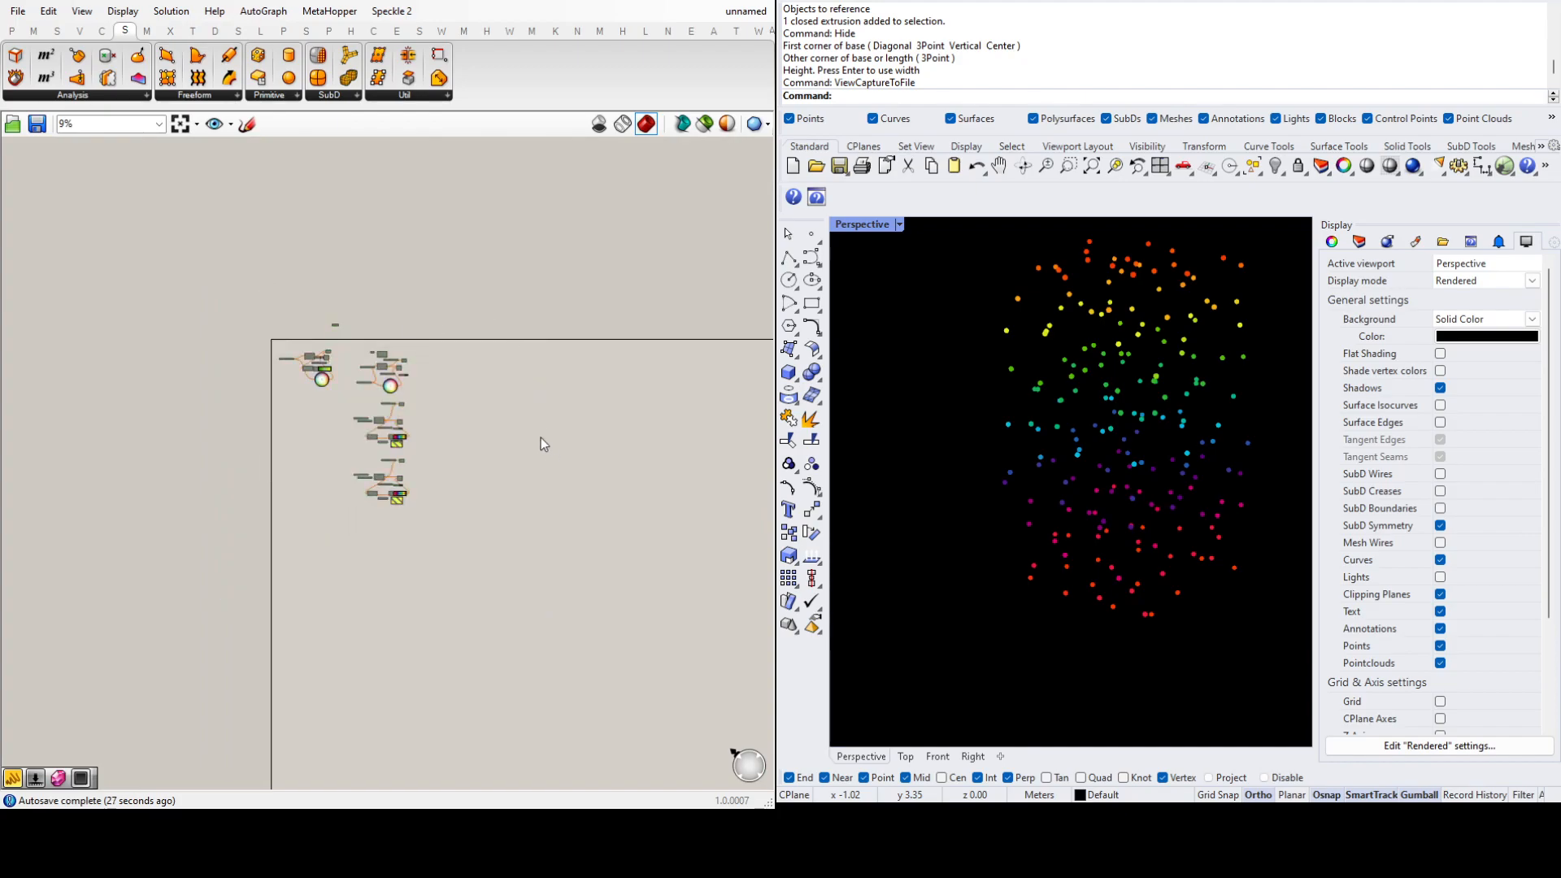
{"action": "scroll", "coordinate": [402, 500], "scroll_direction": "up", "scroll_amount": 5}
{"action": "scroll", "coordinate": [553, 574], "scroll_direction": "up", "scroll_amount": 5}
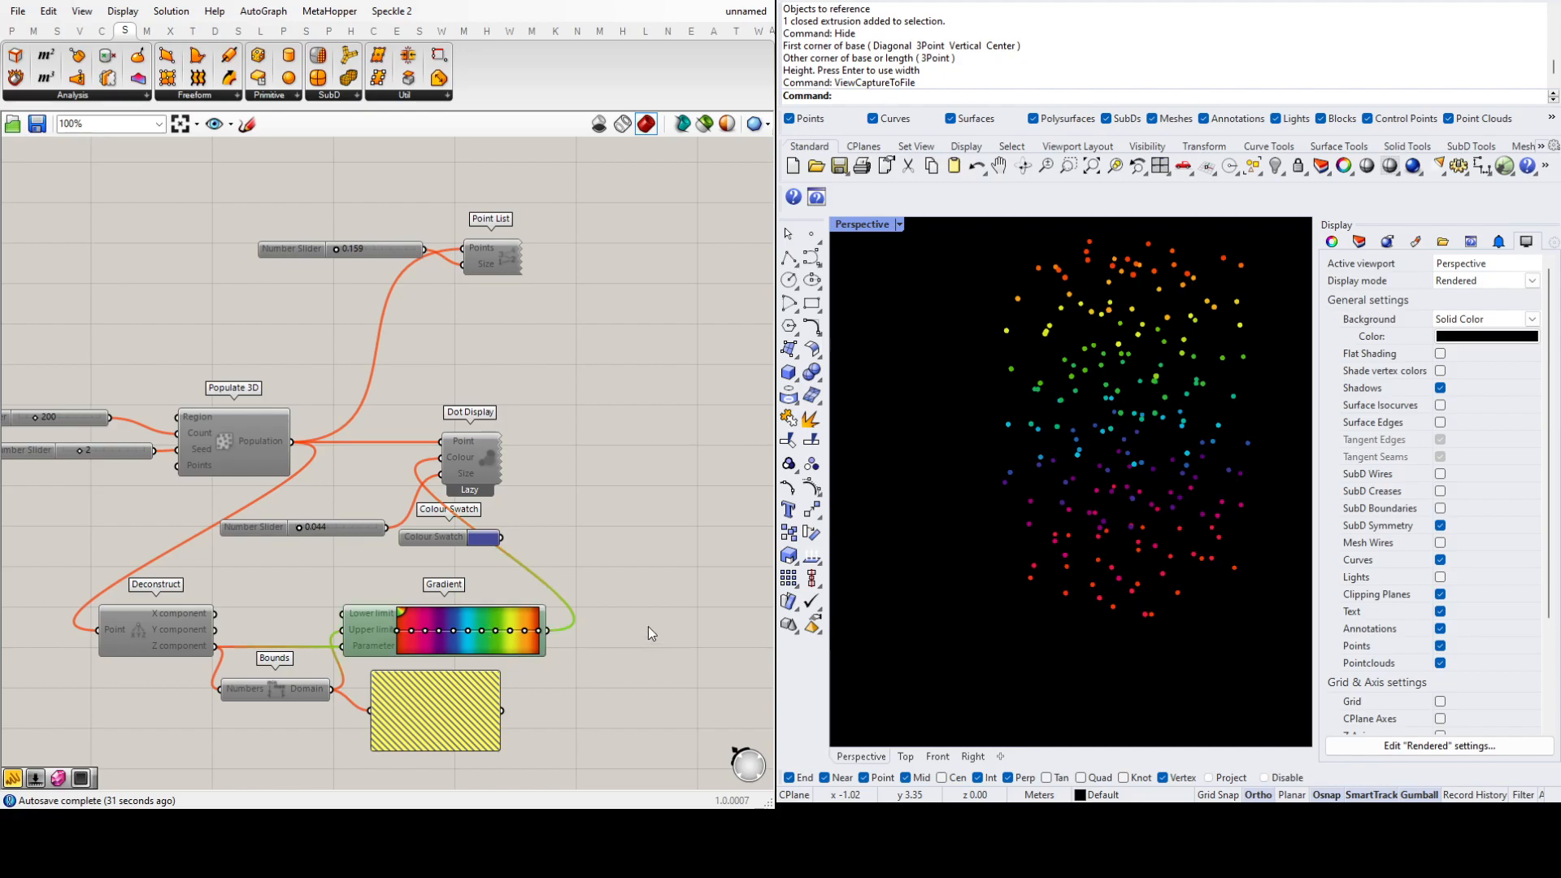
{"action": "scroll", "coordinate": [642, 631], "scroll_direction": "down", "scroll_amount": 3}
{"action": "left_click_drag", "start_coordinate": [646, 694], "coordinate": [437, 746]}
{"action": "scroll", "coordinate": [437, 746], "scroll_direction": "down", "scroll_amount": 5}
{"action": "scroll", "coordinate": [396, 474], "scroll_direction": "up", "scroll_amount": 5}
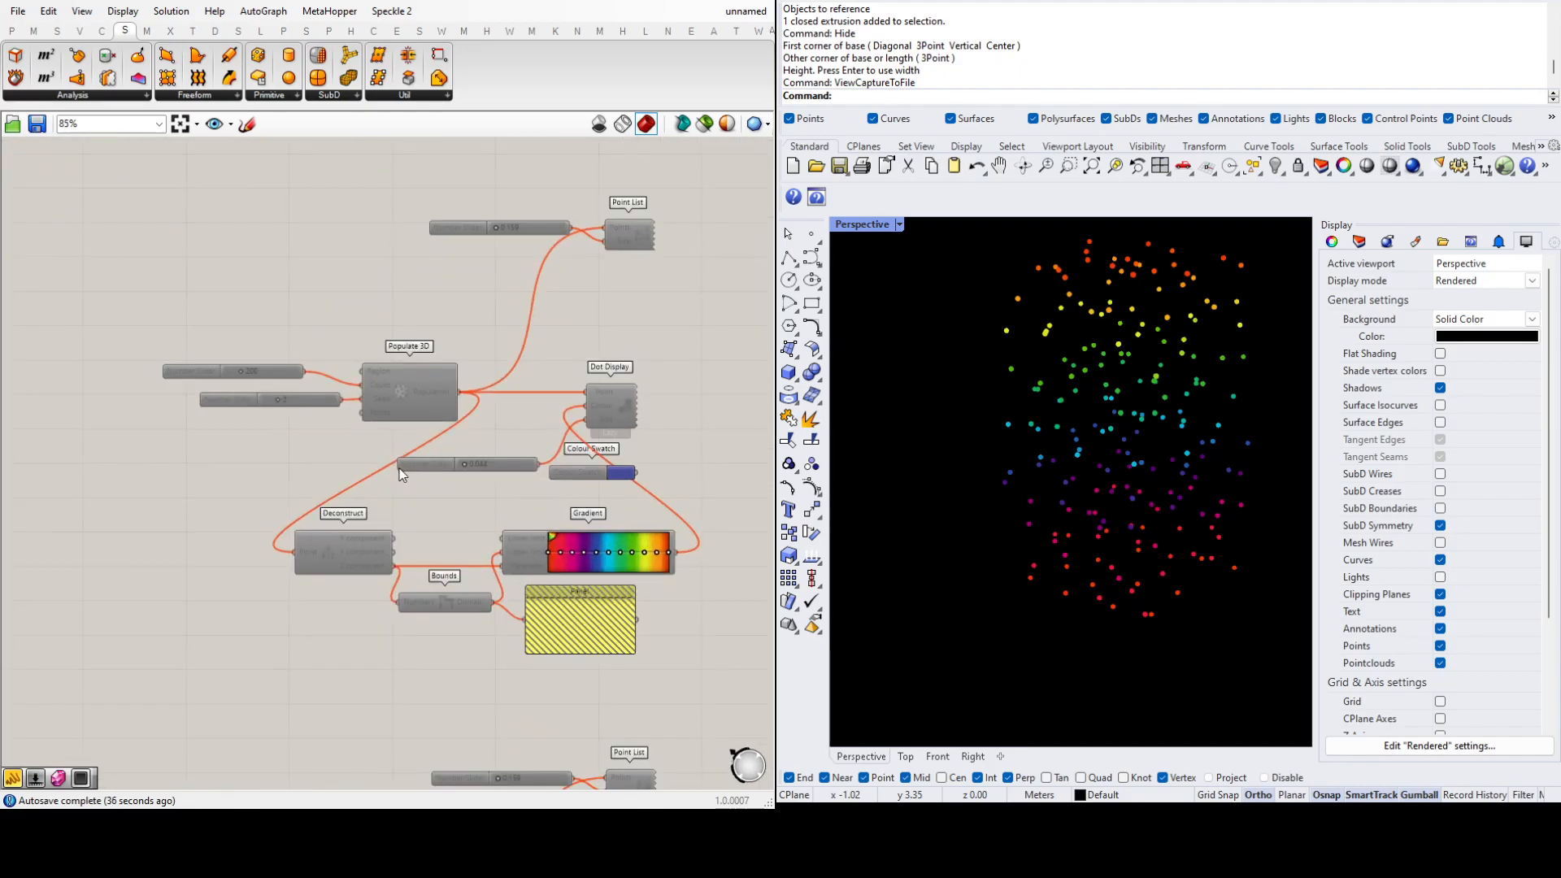
{"action": "scroll", "coordinate": [436, 426], "scroll_direction": "down", "scroll_amount": 4}
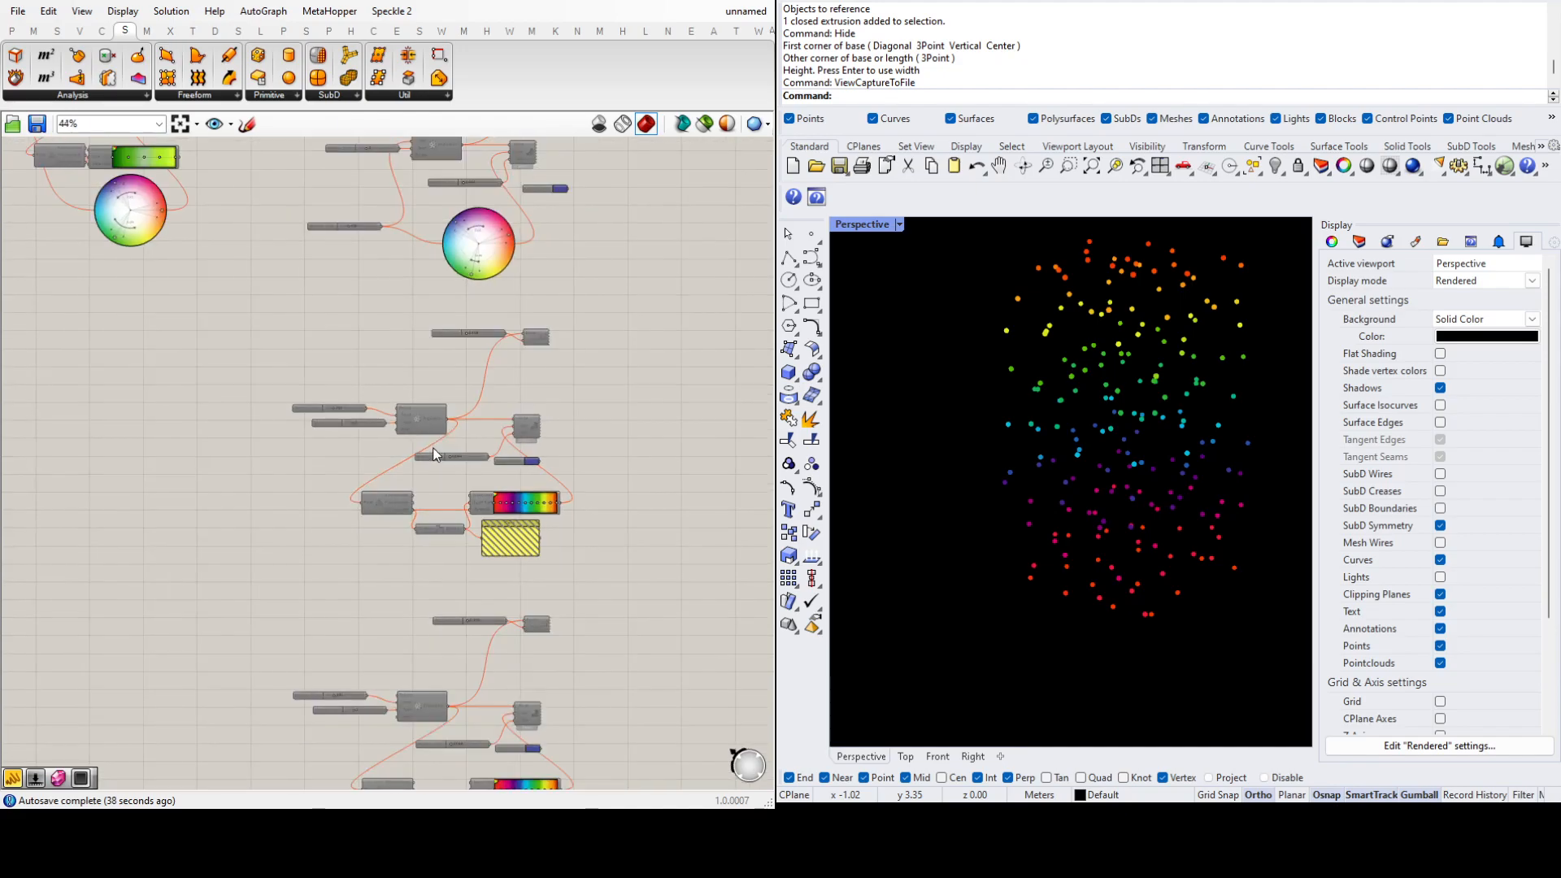
{"action": "scroll", "coordinate": [440, 445], "scroll_direction": "down", "scroll_amount": 2}
{"action": "scroll", "coordinate": [1021, 456], "scroll_direction": "down", "scroll_amount": 5}
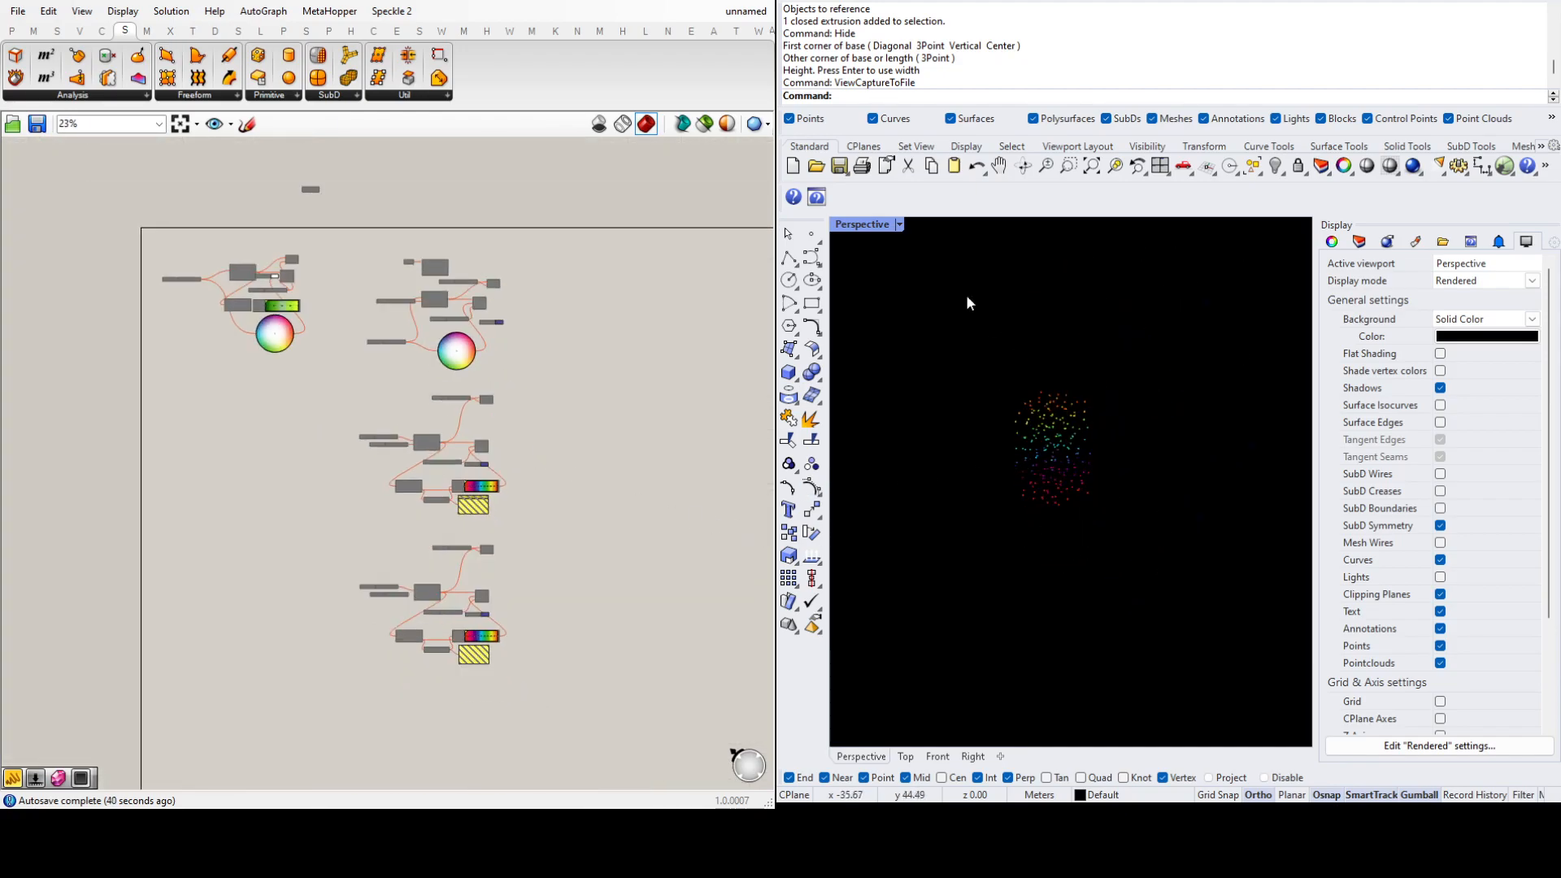
Step: Switch the Perspective viewport to Shaded display mode and back to Rendered
{"action": "left_click", "coordinate": [899, 226]}
{"action": "left_click", "coordinate": [958, 253]}
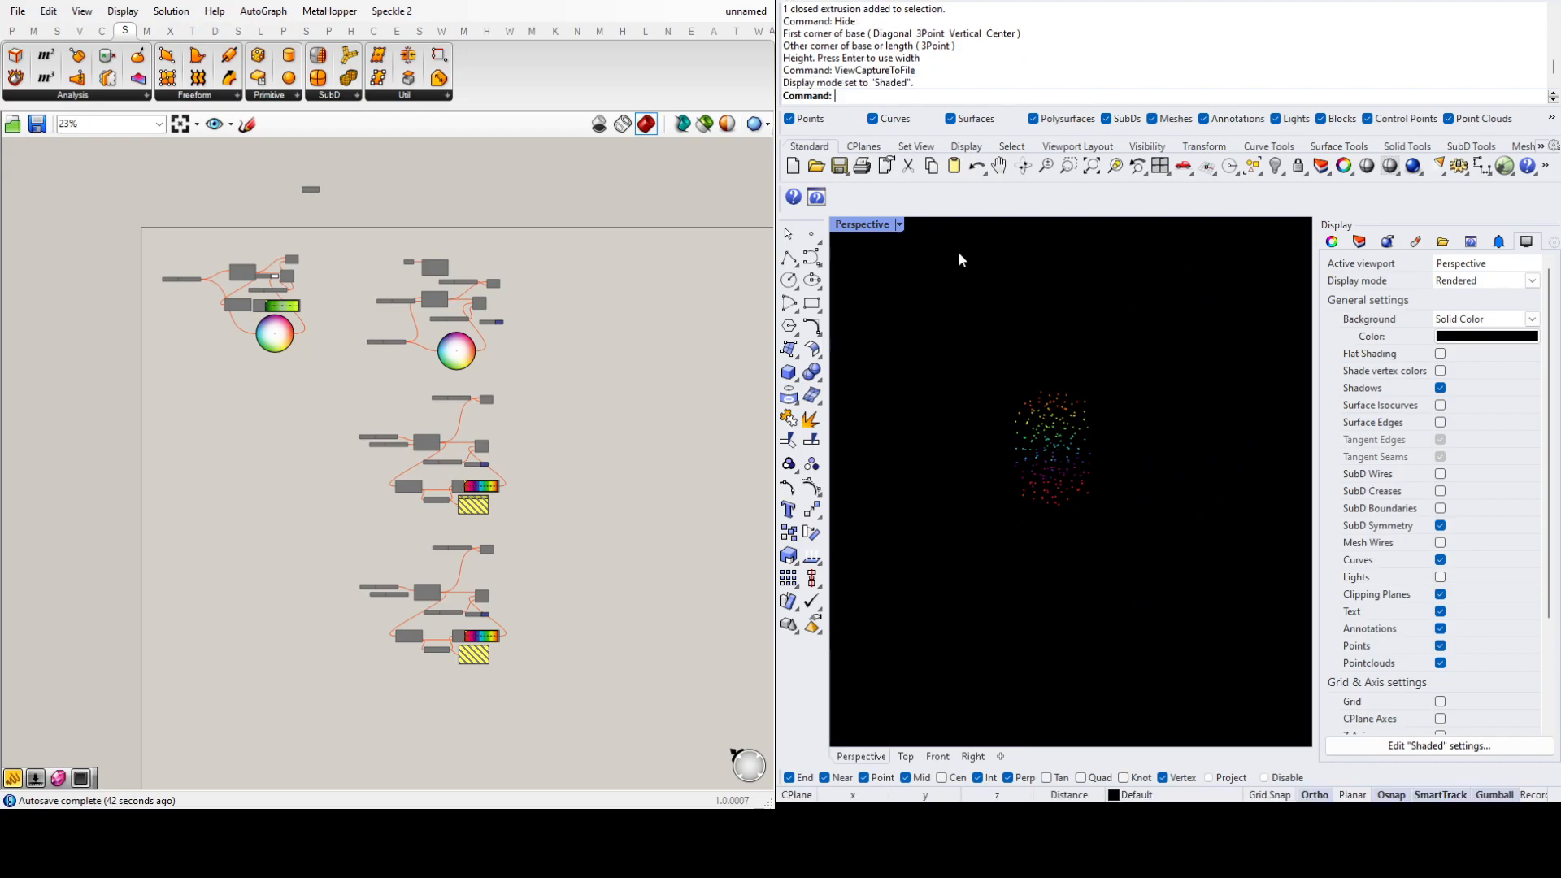
{"action": "scroll", "coordinate": [1055, 450], "scroll_direction": "up", "scroll_amount": 5}
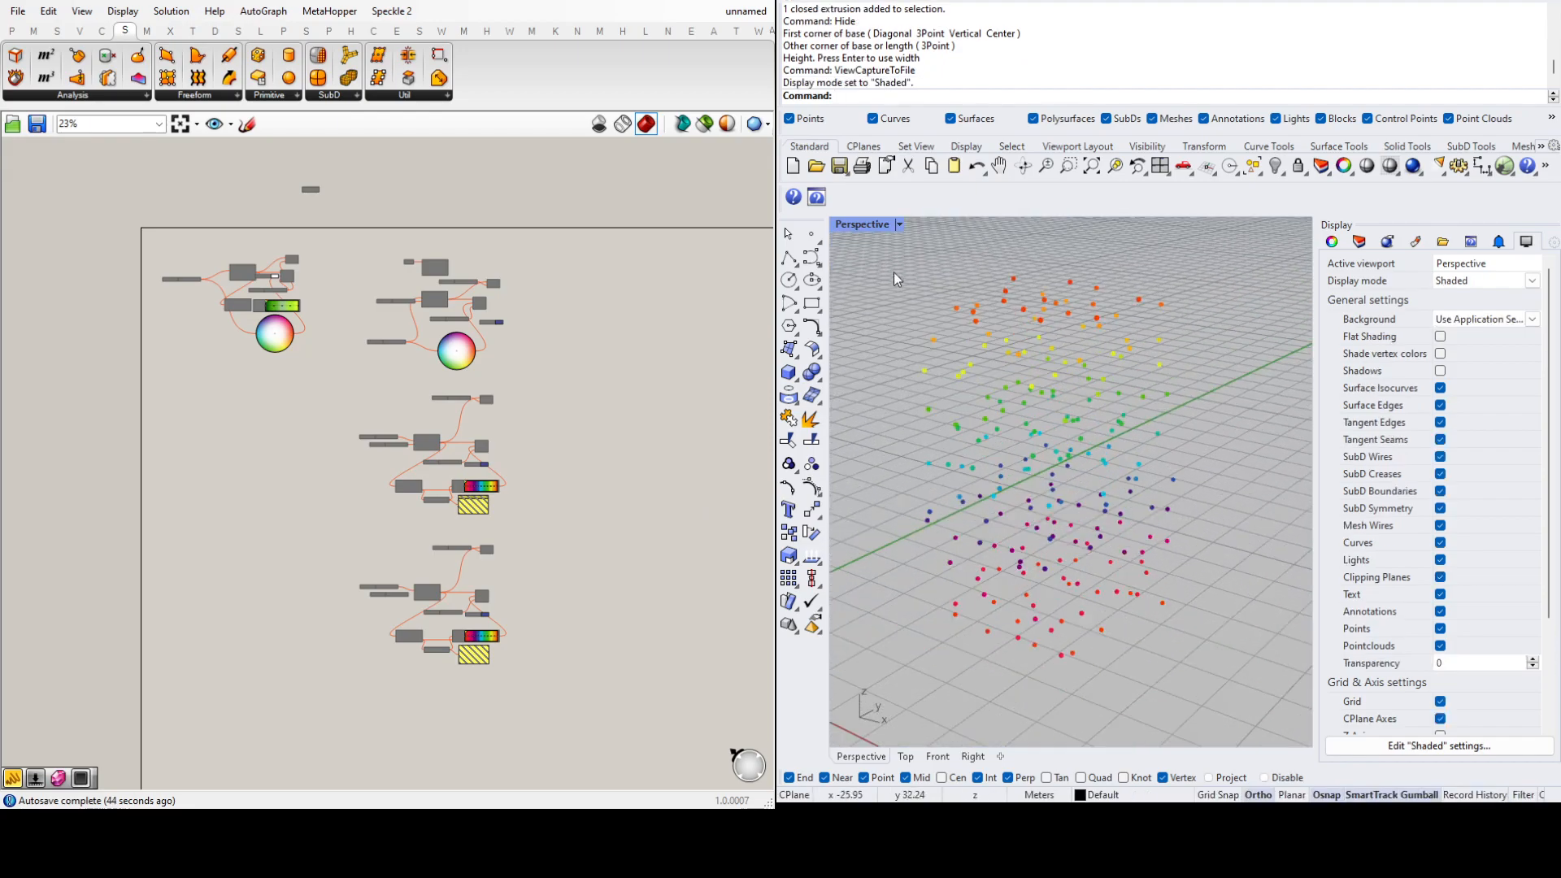
{"action": "key", "text": "ctrl+alt+r"}
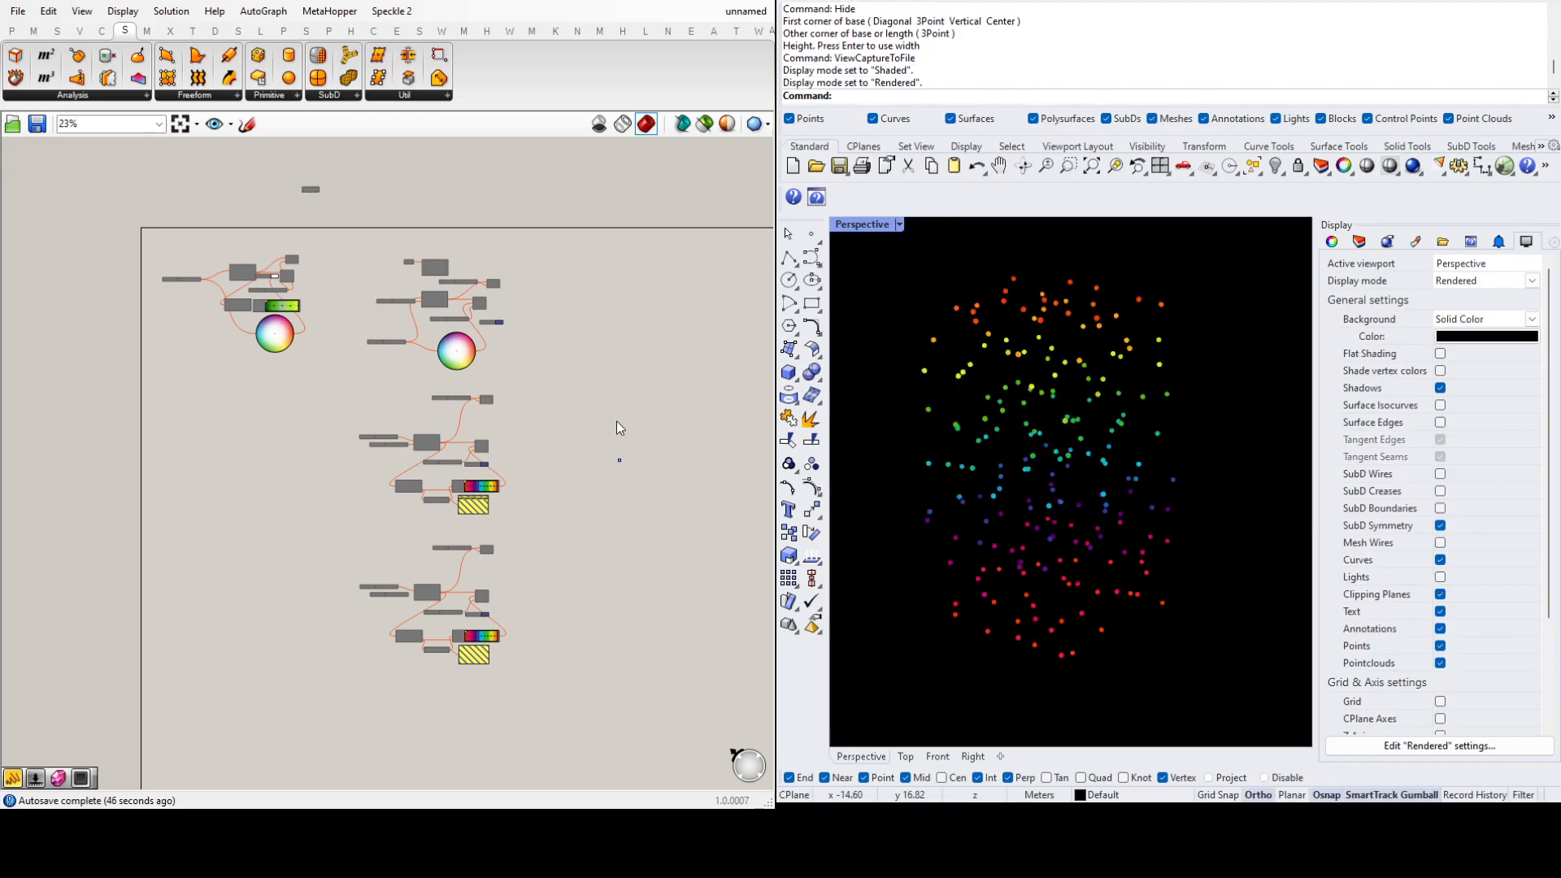
Step: Delete the lower duplicate of the Z-gradient definition
{"action": "scroll", "coordinate": [486, 452], "scroll_direction": "up", "scroll_amount": 5}
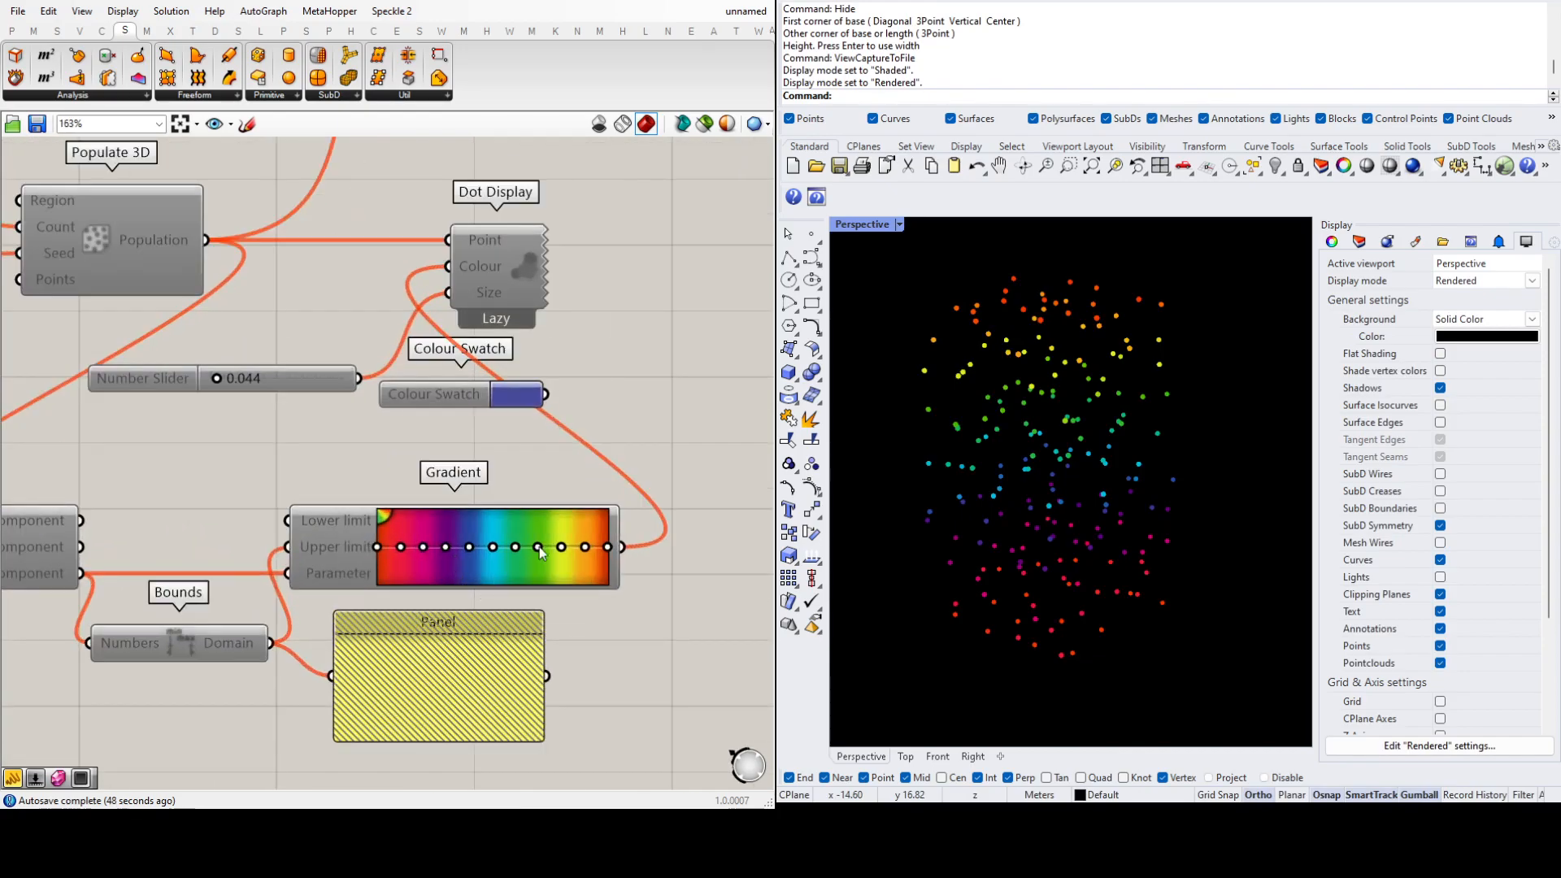
{"action": "scroll", "coordinate": [473, 538], "scroll_direction": "down", "scroll_amount": 5}
{"action": "scroll", "coordinate": [473, 534], "scroll_direction": "down", "scroll_amount": 3}
{"action": "left_click_drag", "start_coordinate": [562, 717], "coordinate": [374, 578]}
{"action": "left_click", "coordinate": [373, 578]}
{"action": "scroll", "coordinate": [480, 530], "scroll_direction": "up", "scroll_amount": 10}
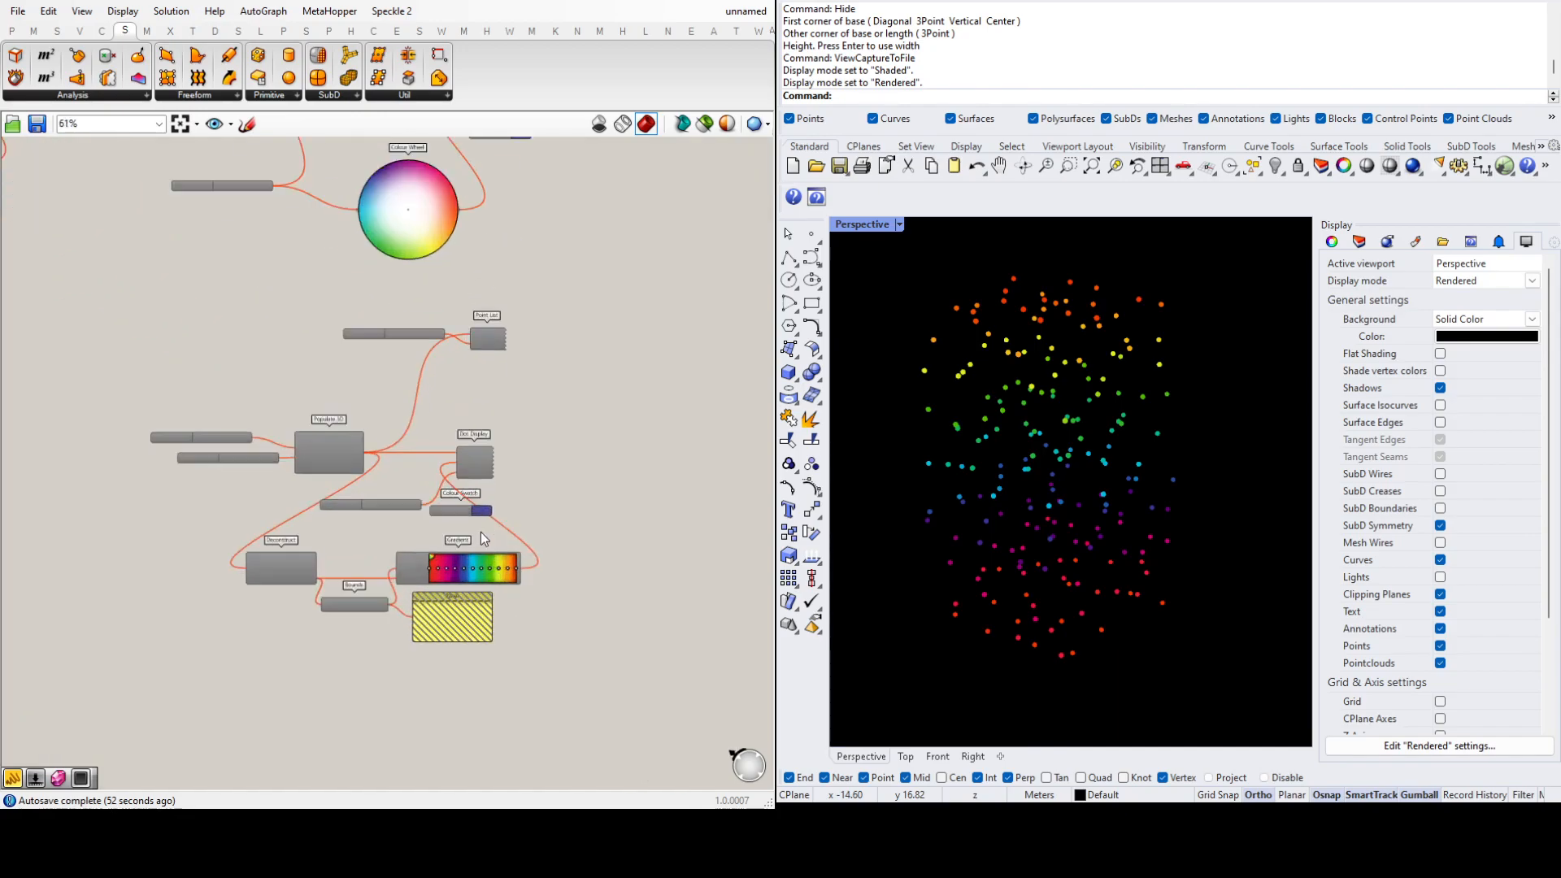
Step: Delete the Gradient and the Dot Display from the remaining Z-gradient definition
{"action": "left_click", "coordinate": [309, 666]}
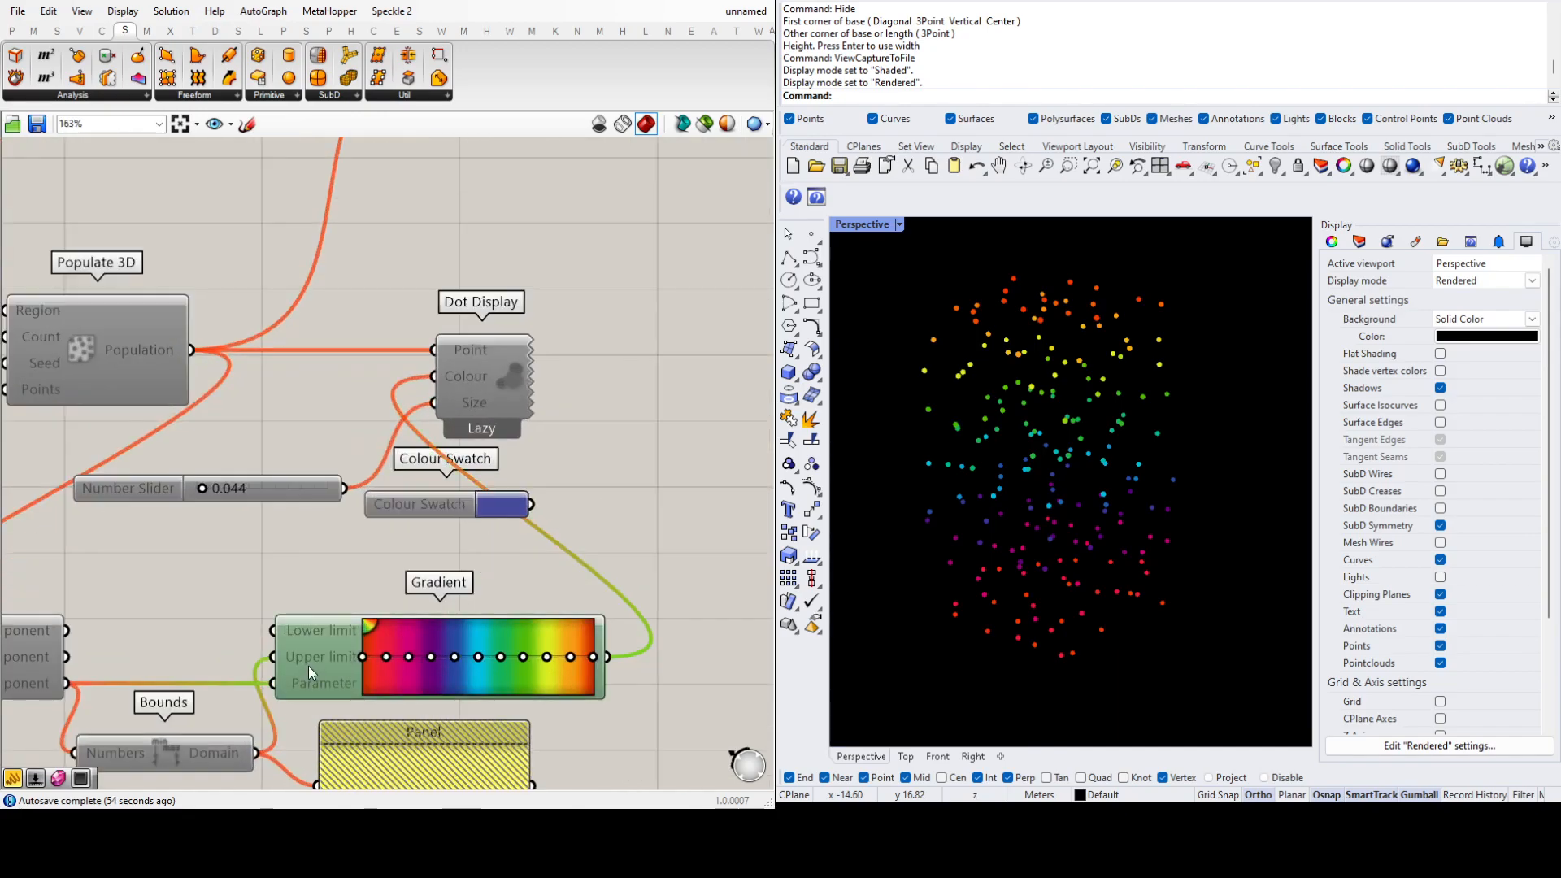
{"action": "key", "text": "Delete"}
{"action": "left_click", "coordinate": [482, 402]}
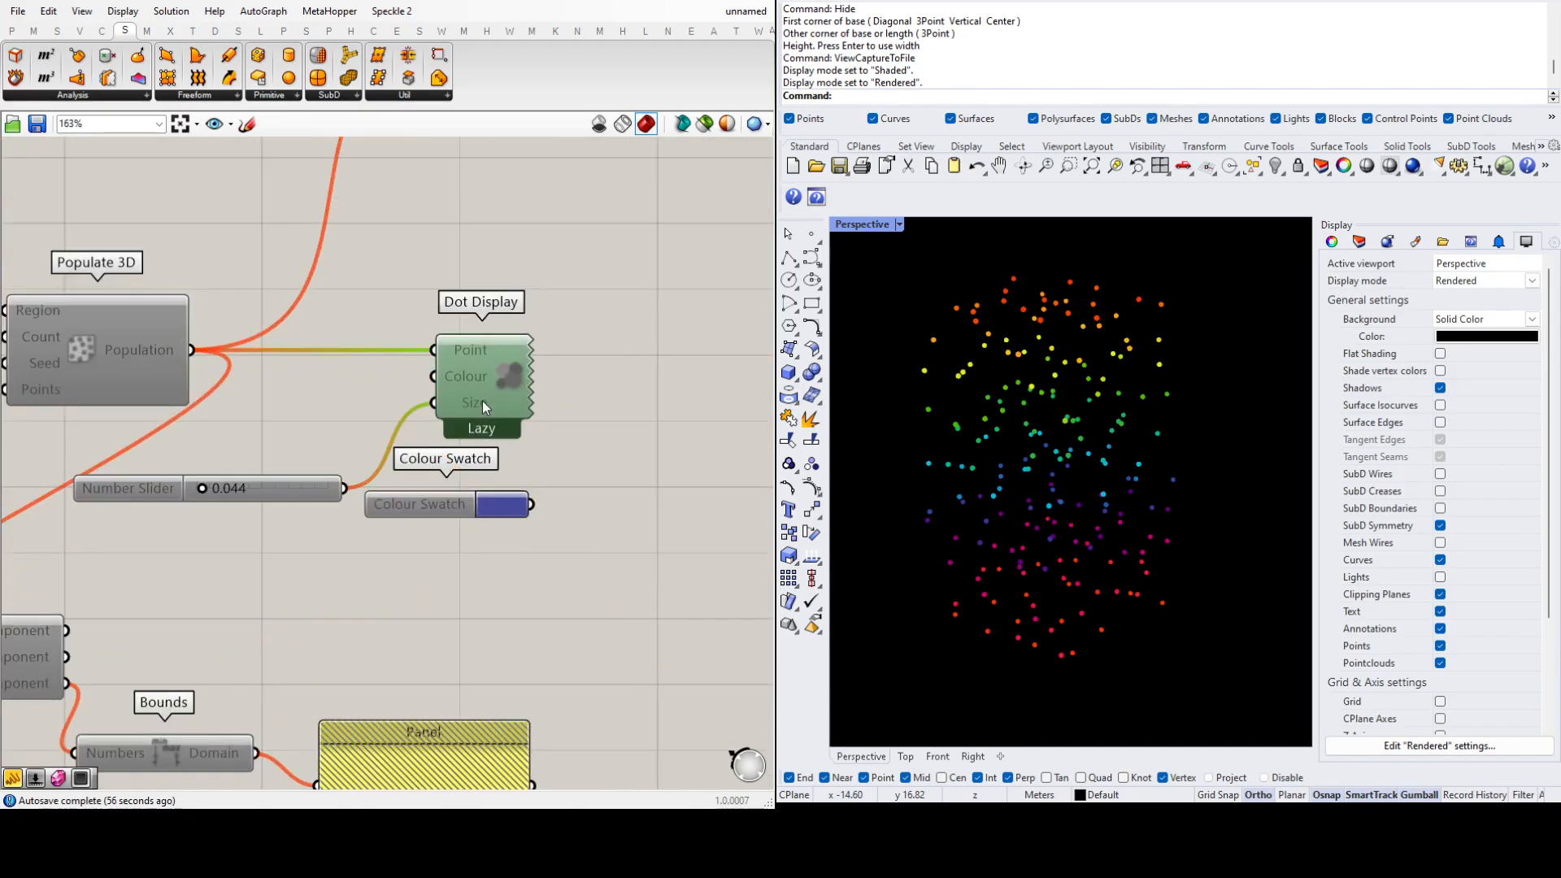
{"action": "key", "text": "Delete"}
{"action": "scroll", "coordinate": [599, 515], "scroll_direction": "down", "scroll_amount": 2}
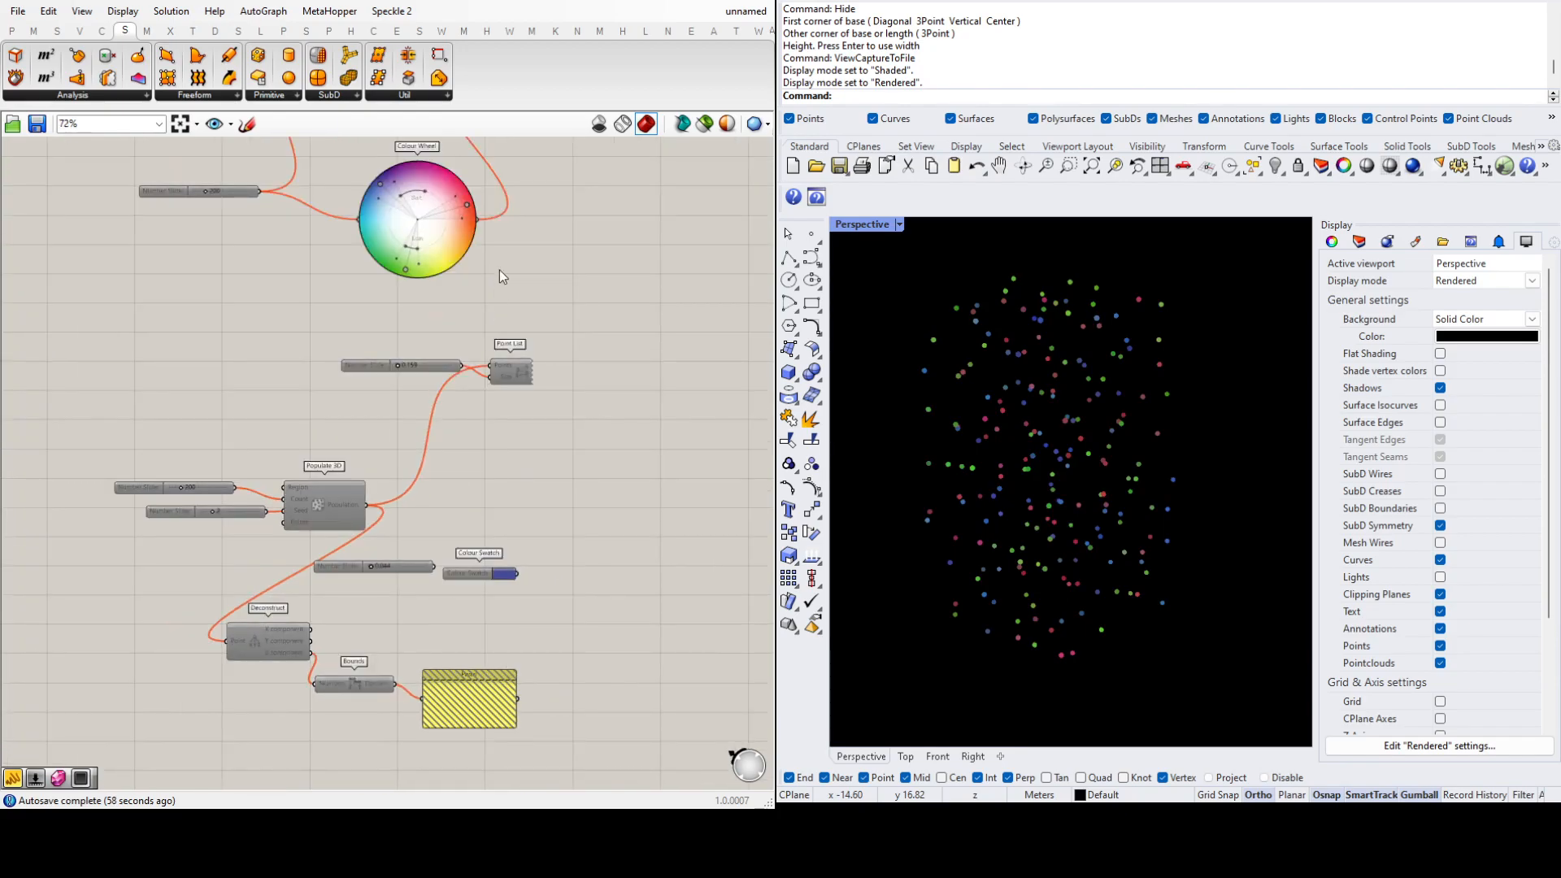
Step: Try deleting the Dot Display in the Colour Wheel definition and undo the deletion
{"action": "left_click", "coordinate": [447, 535]}
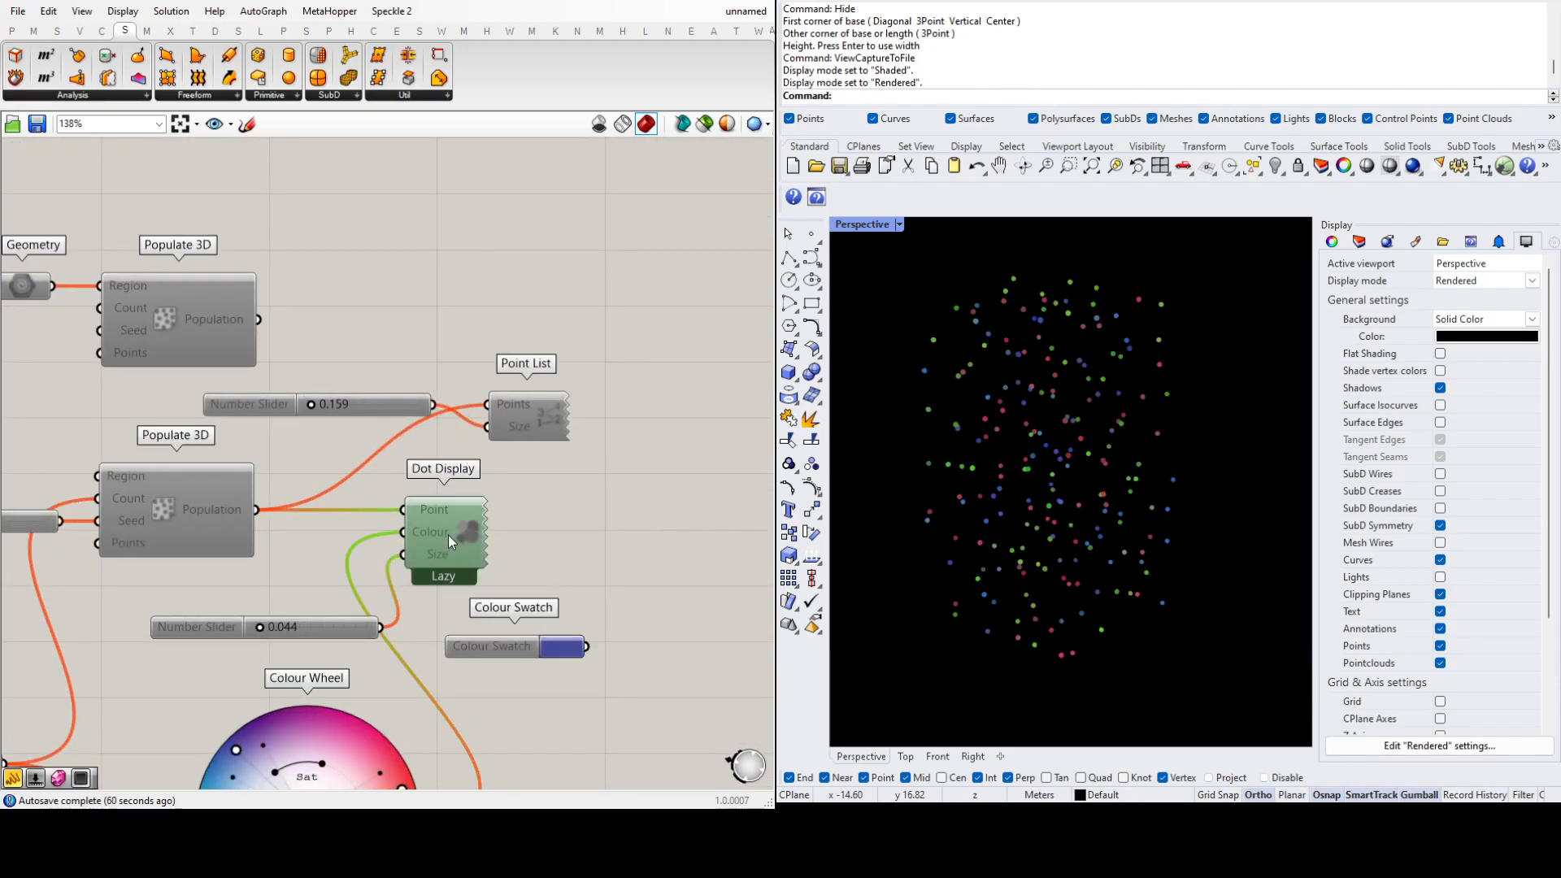
{"action": "key", "text": "Delete"}
{"action": "scroll", "coordinate": [508, 423], "scroll_direction": "down", "scroll_amount": 3}
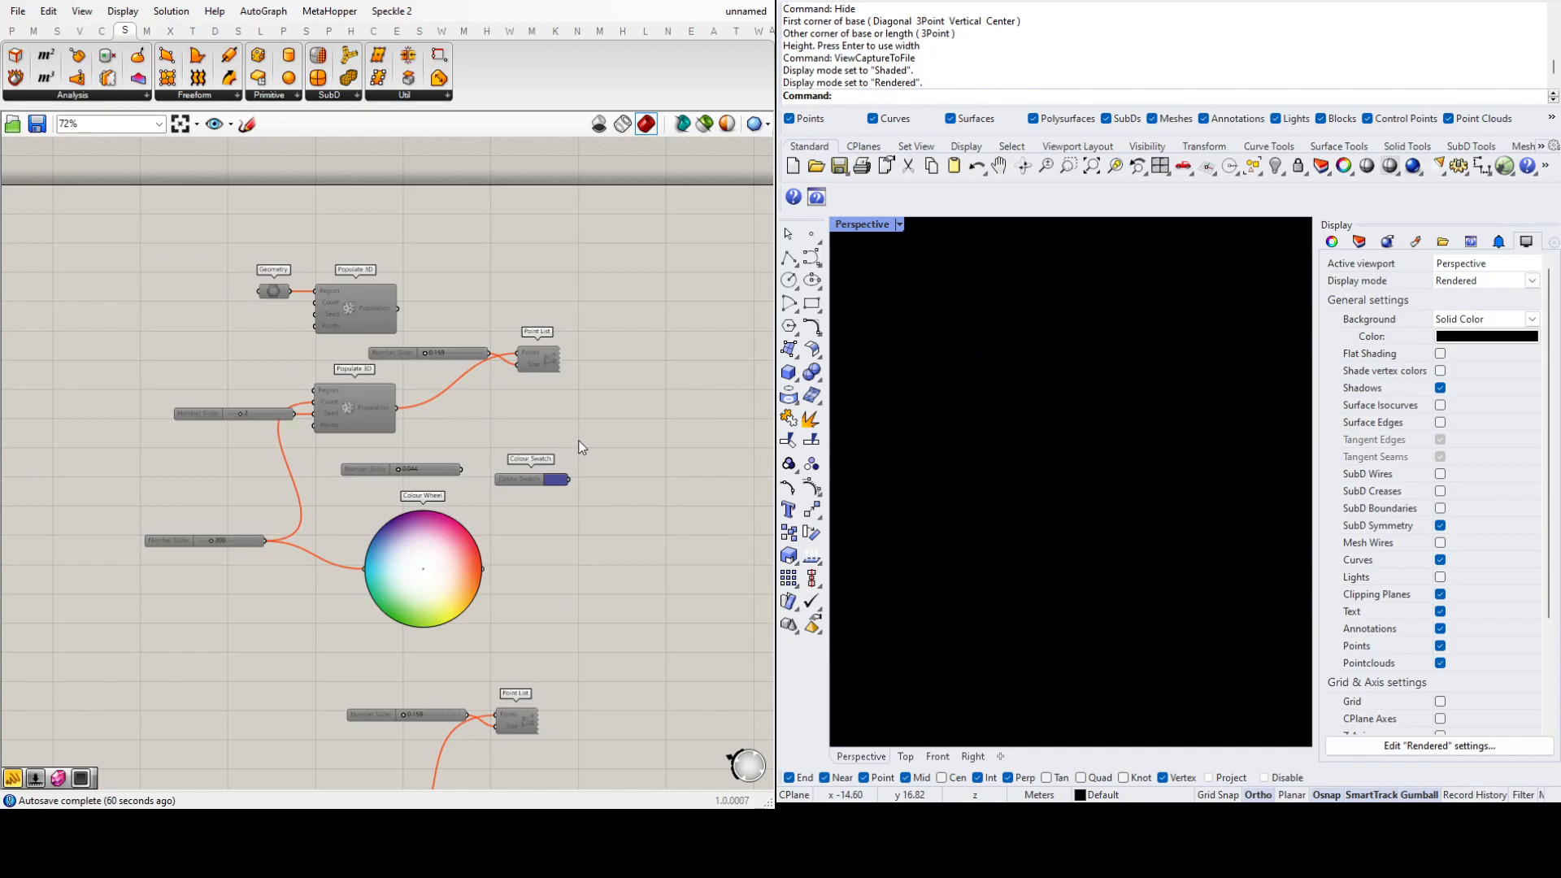
{"action": "key", "text": "ctrl+z"}
{"action": "left_click", "coordinate": [616, 423]}
{"action": "scroll", "coordinate": [512, 390], "scroll_direction": "down", "scroll_amount": 4}
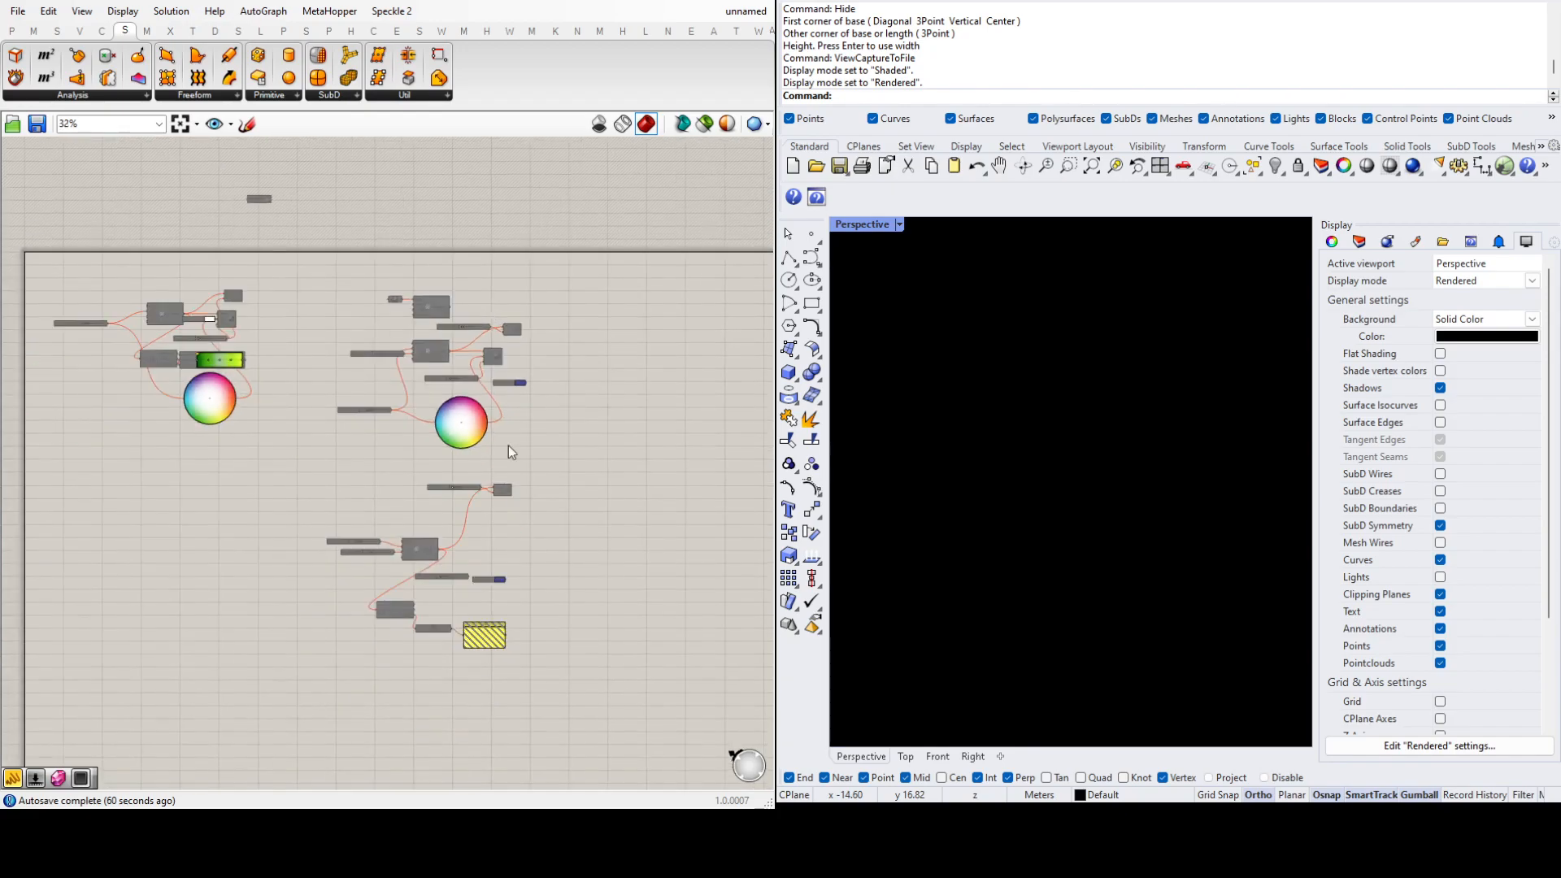
Step: Undo the deletion of the Dot Display and the Gradient in the lower Z-gradient definition
{"action": "scroll", "coordinate": [510, 516], "scroll_direction": "up", "scroll_amount": 4}
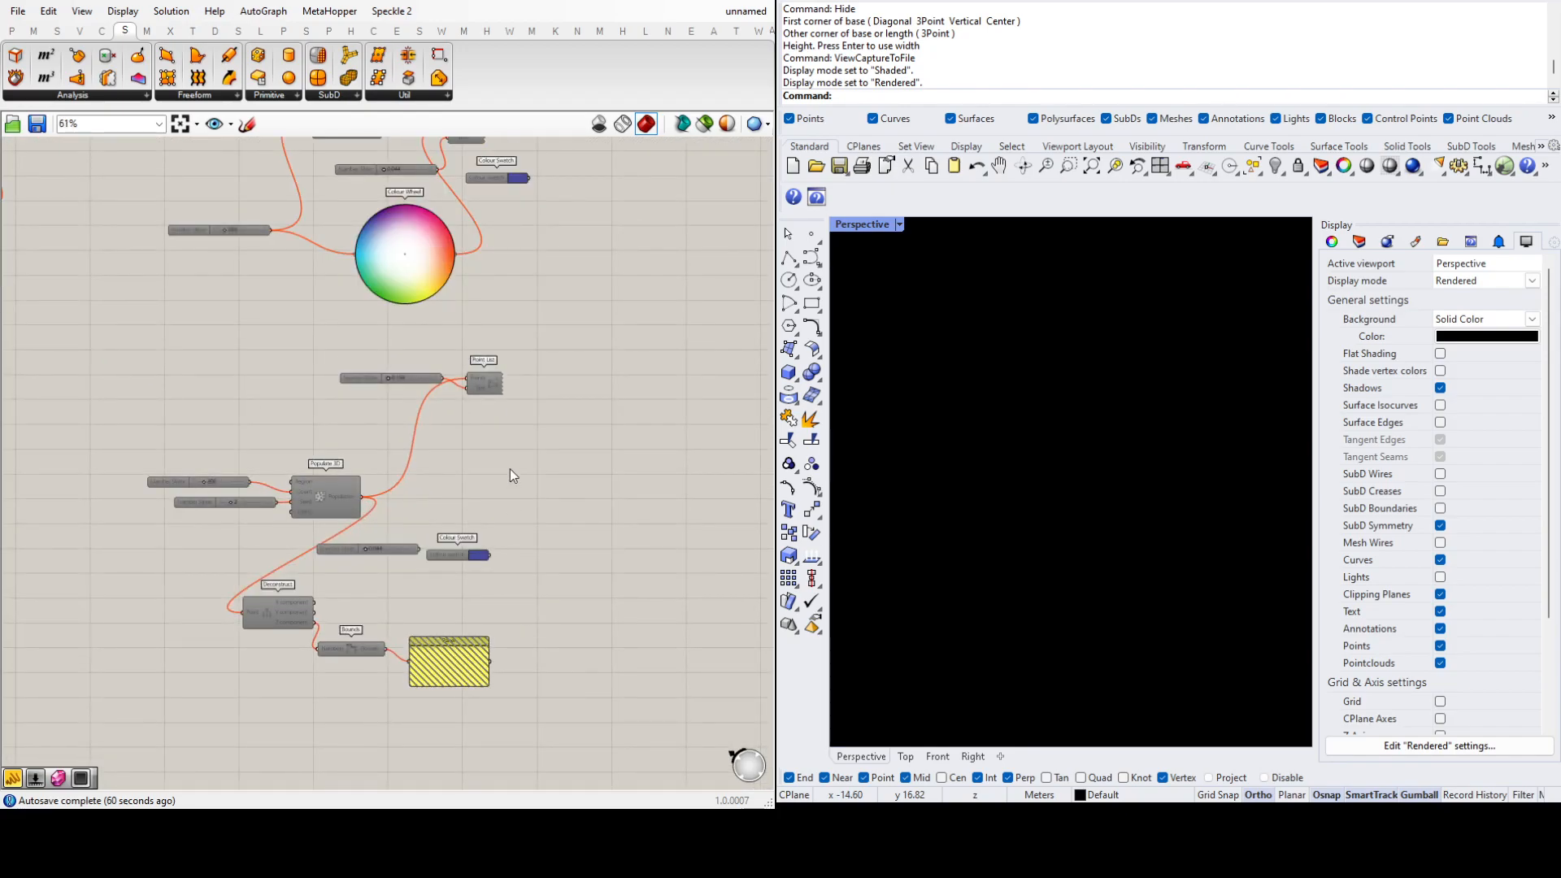
{"action": "key", "text": "ctrl+z"}
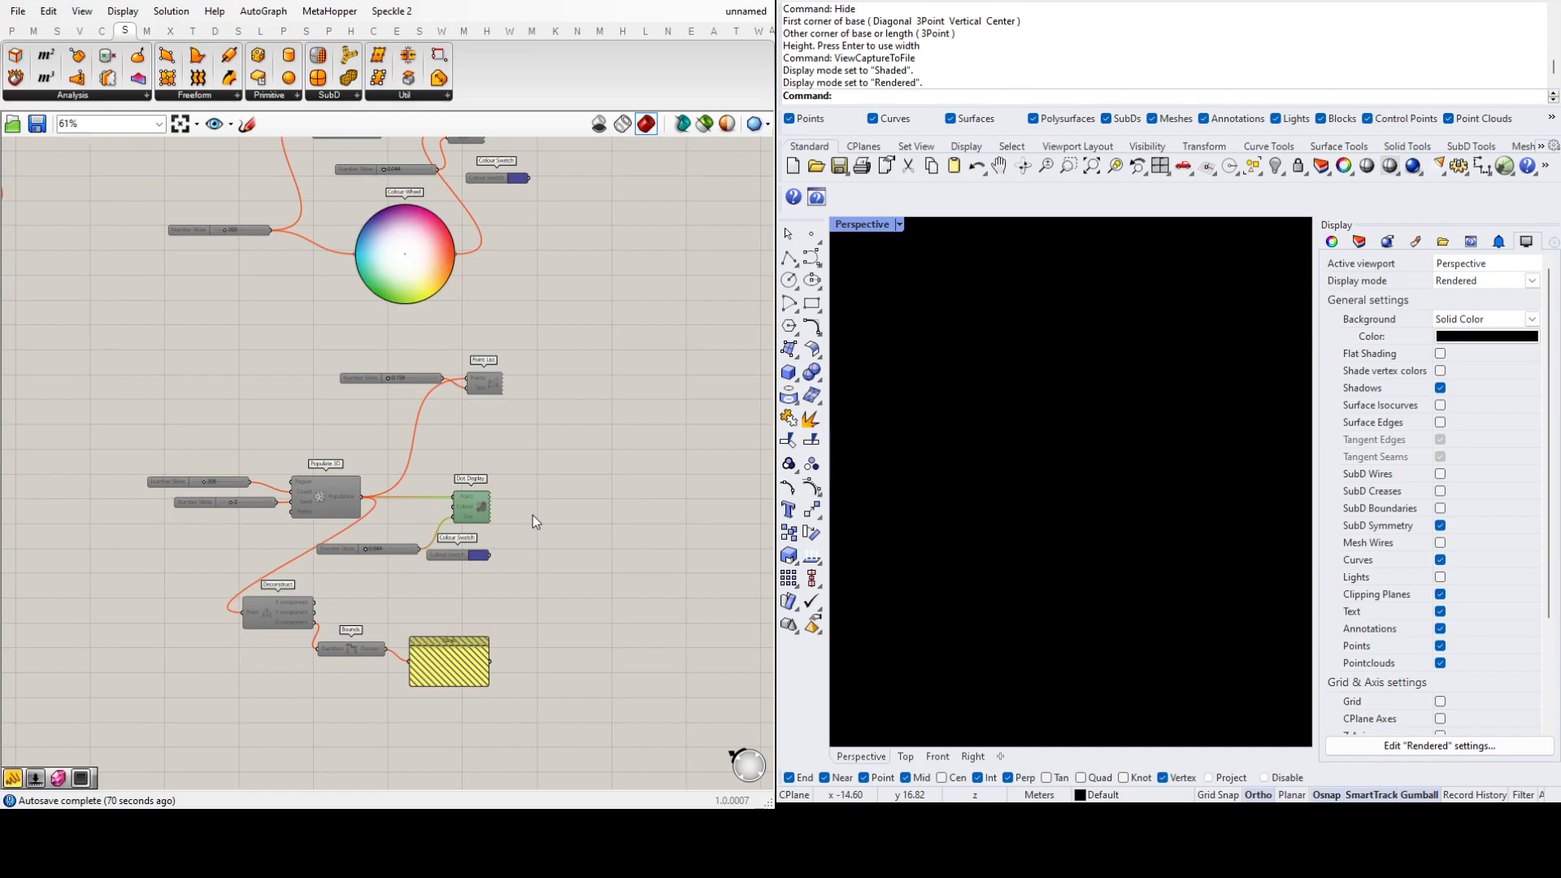
{"action": "left_click", "coordinate": [546, 519]}
{"action": "scroll", "coordinate": [488, 545], "scroll_direction": "down", "scroll_amount": 4}
{"action": "scroll", "coordinate": [470, 526], "scroll_direction": "up", "scroll_amount": 4}
{"action": "scroll", "coordinate": [489, 545], "scroll_direction": "down", "scroll_amount": 2}
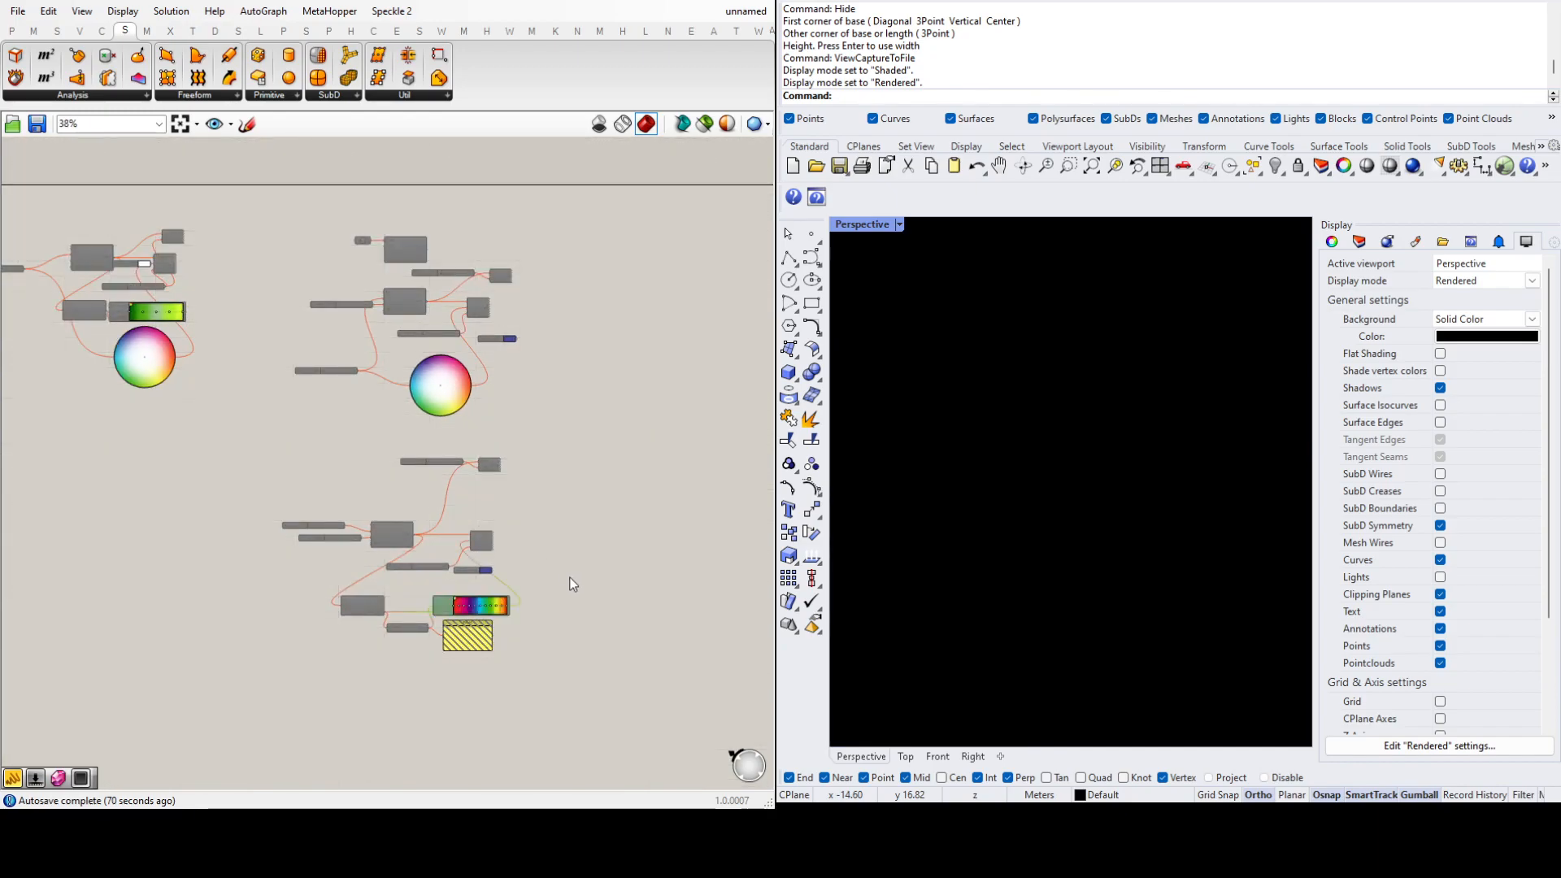
{"action": "scroll", "coordinate": [496, 504], "scroll_direction": "down", "scroll_amount": 3}
{"action": "scroll", "coordinate": [495, 511], "scroll_direction": "up", "scroll_amount": 4}
{"action": "left_click", "coordinate": [606, 542]}
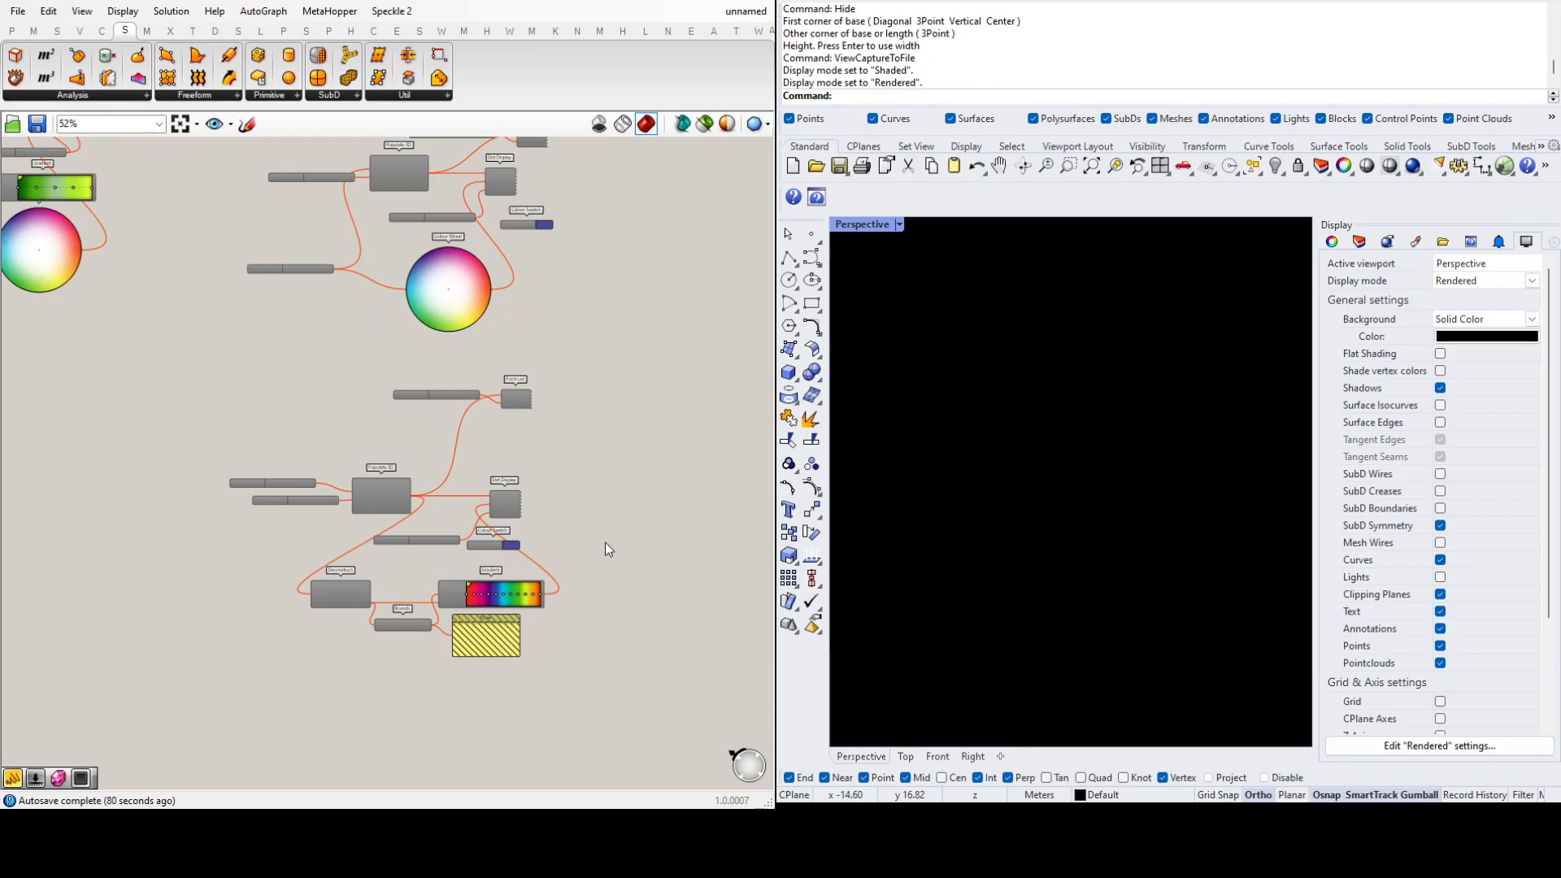
Step: Duplicate the whole Z-gradient definition directly below the original
{"action": "scroll", "coordinate": [394, 648], "scroll_direction": "down", "scroll_amount": 4}
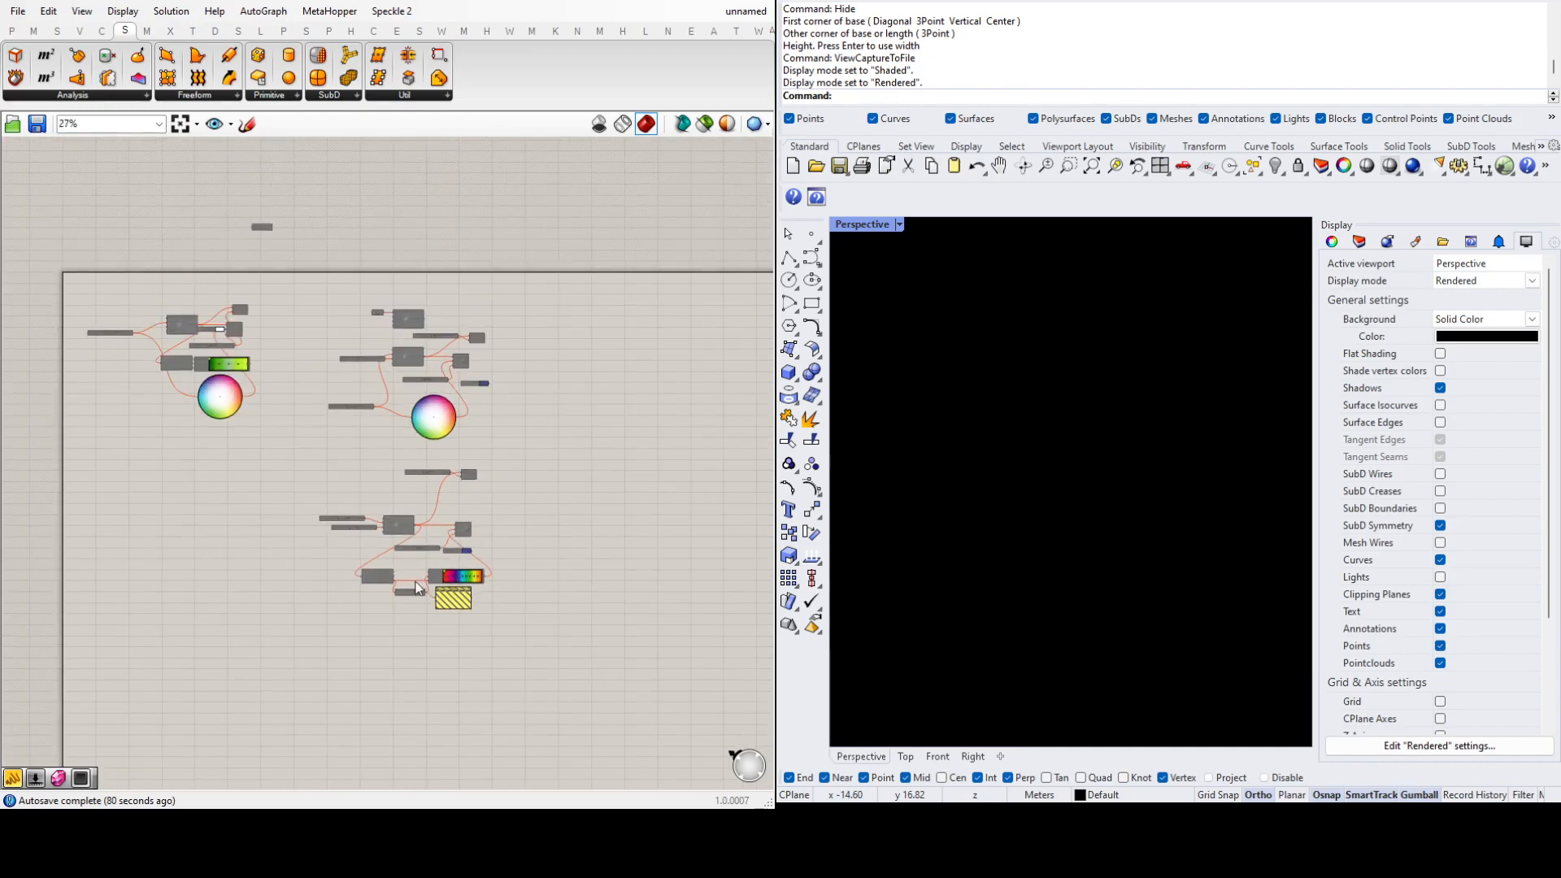
{"action": "scroll", "coordinate": [511, 630], "scroll_direction": "up", "scroll_amount": 3}
{"action": "left_click_drag", "start_coordinate": [551, 671], "coordinate": [166, 380]}
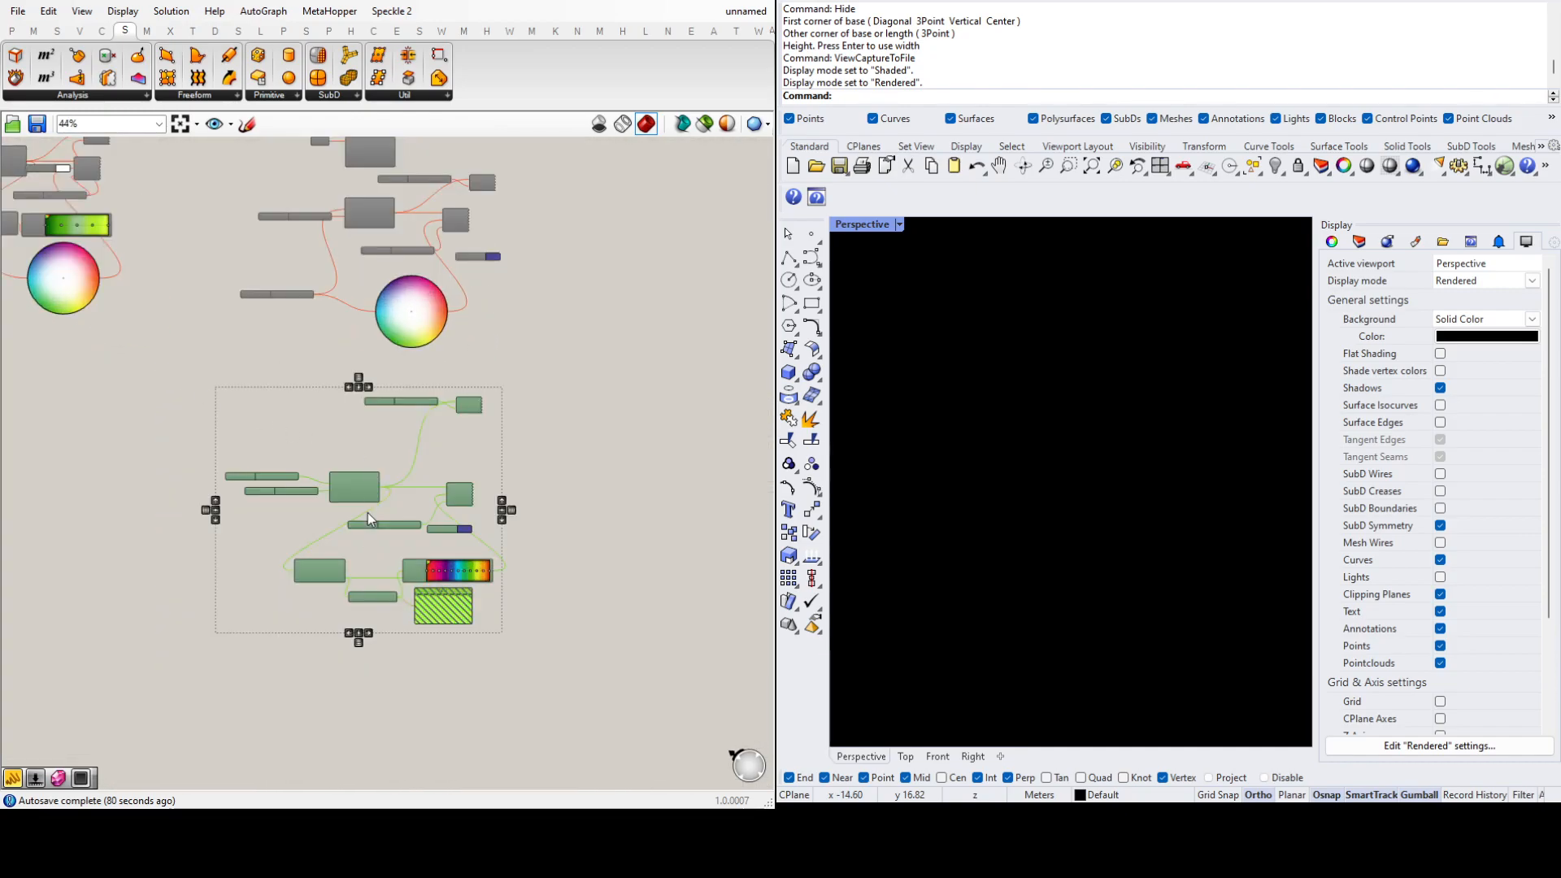
{"action": "left_click_drag", "start_coordinate": [367, 493], "coordinate": [371, 759]}
{"action": "key", "text": "alt"}
{"action": "left_click", "coordinate": [574, 615]}
{"action": "scroll", "coordinate": [545, 474], "scroll_direction": "down", "scroll_amount": 3}
{"action": "scroll", "coordinate": [477, 691], "scroll_direction": "up", "scroll_amount": 7}
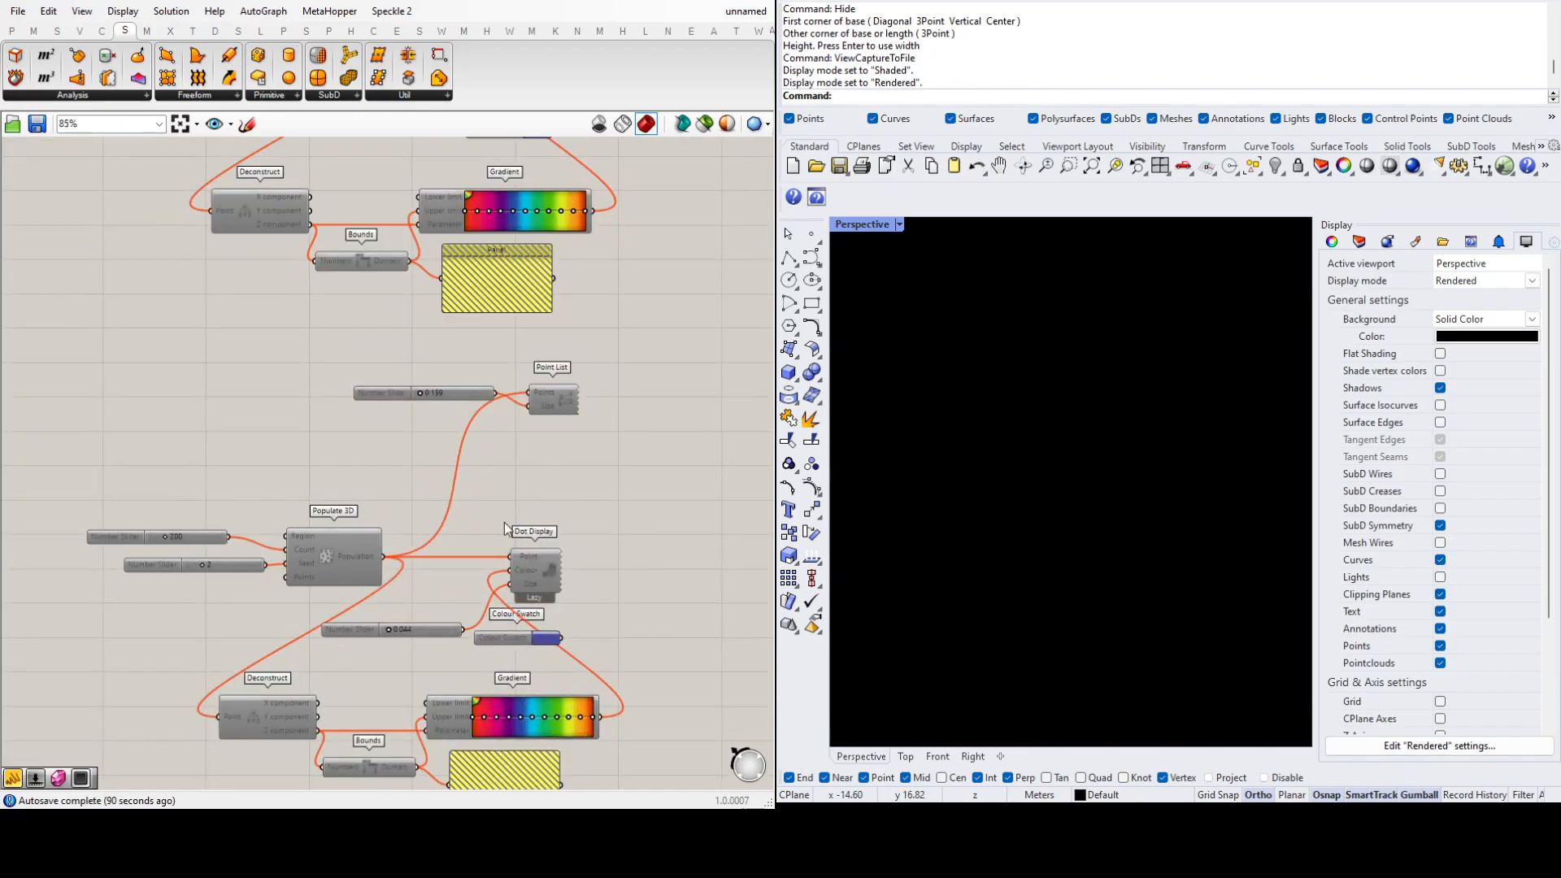
Step: Delete the Deconstruct, Bounds, Gradient and Panel from the new copy and move its Colour Swatch beside the Point List
{"action": "scroll", "coordinate": [400, 491], "scroll_direction": "down", "scroll_amount": 1}
{"action": "scroll", "coordinate": [360, 598], "scroll_direction": "up", "scroll_amount": 2}
{"action": "scroll", "coordinate": [452, 641], "scroll_direction": "down", "scroll_amount": 1}
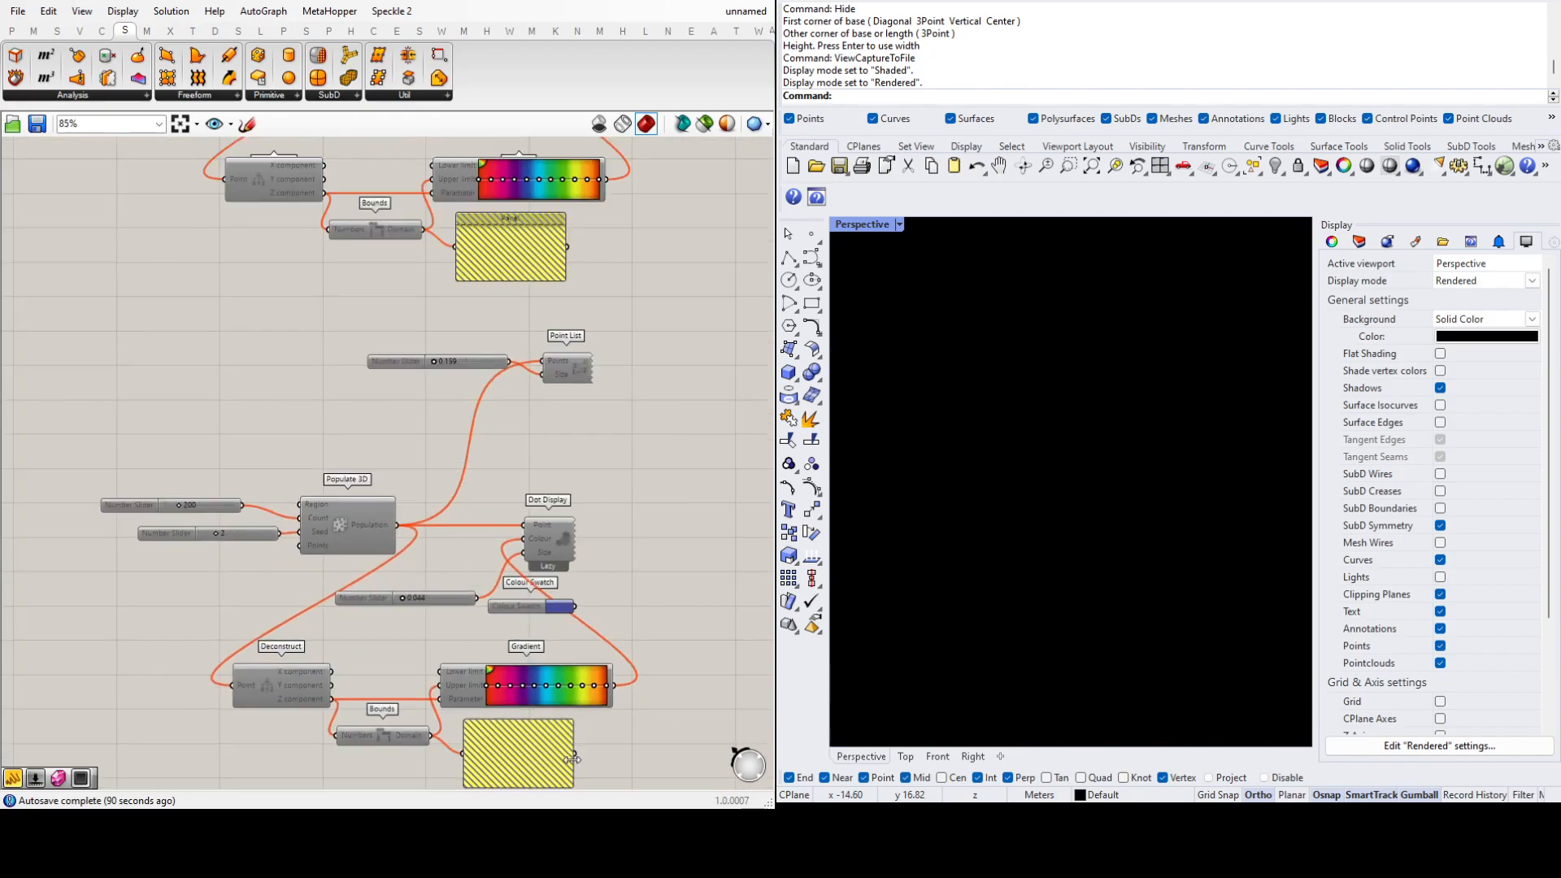
{"action": "left_click_drag", "start_coordinate": [630, 766], "coordinate": [236, 598]}
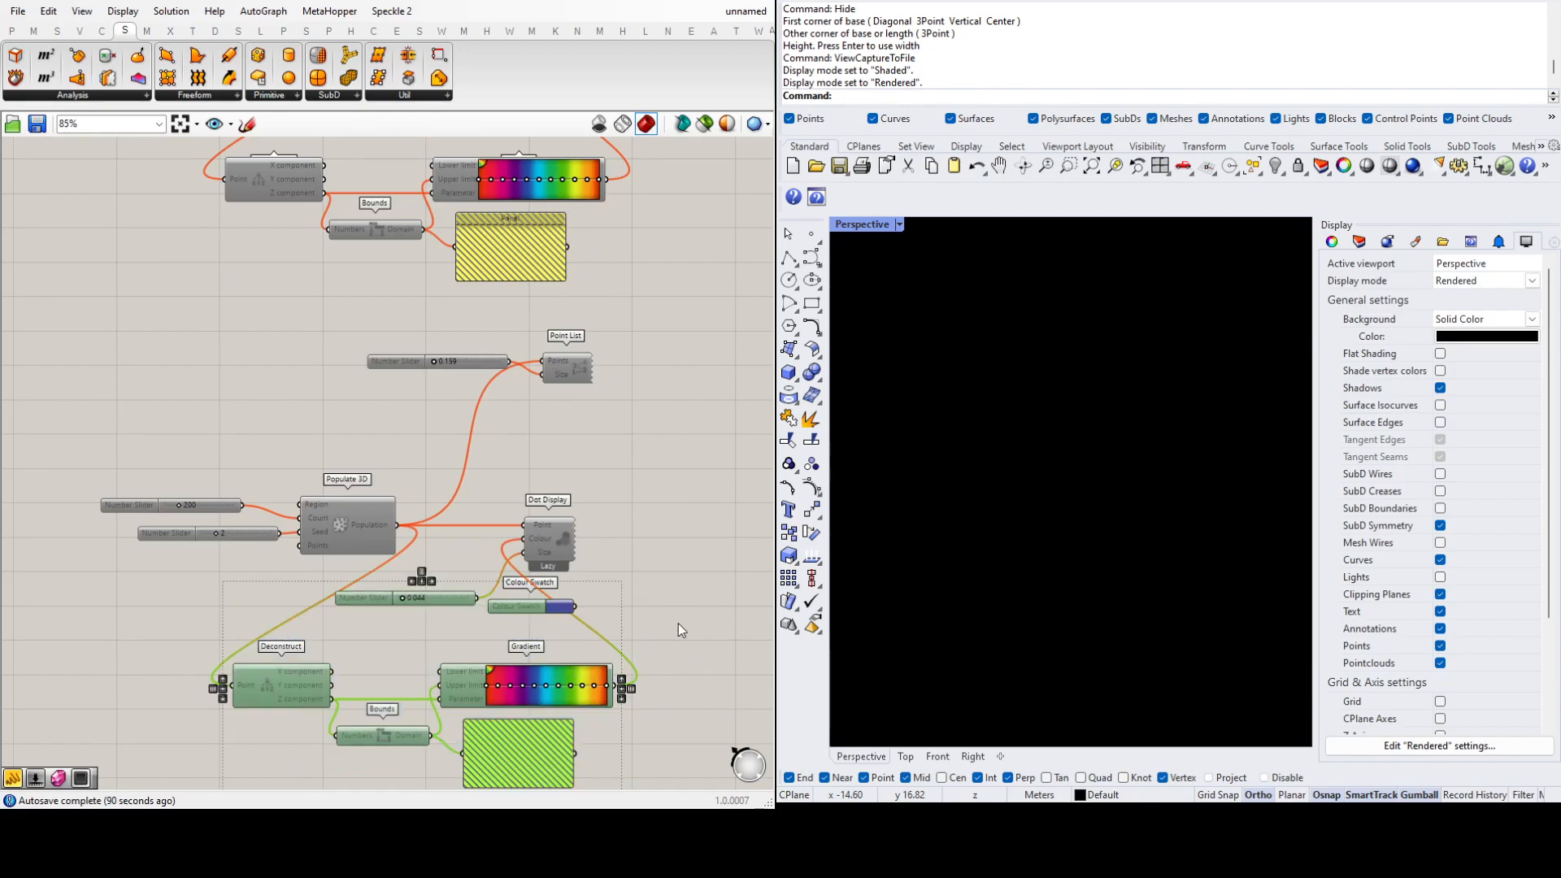
{"action": "left_click", "coordinate": [665, 699]}
{"action": "left_click_drag", "start_coordinate": [647, 787], "coordinate": [240, 650]}
{"action": "key", "text": "Delete"}
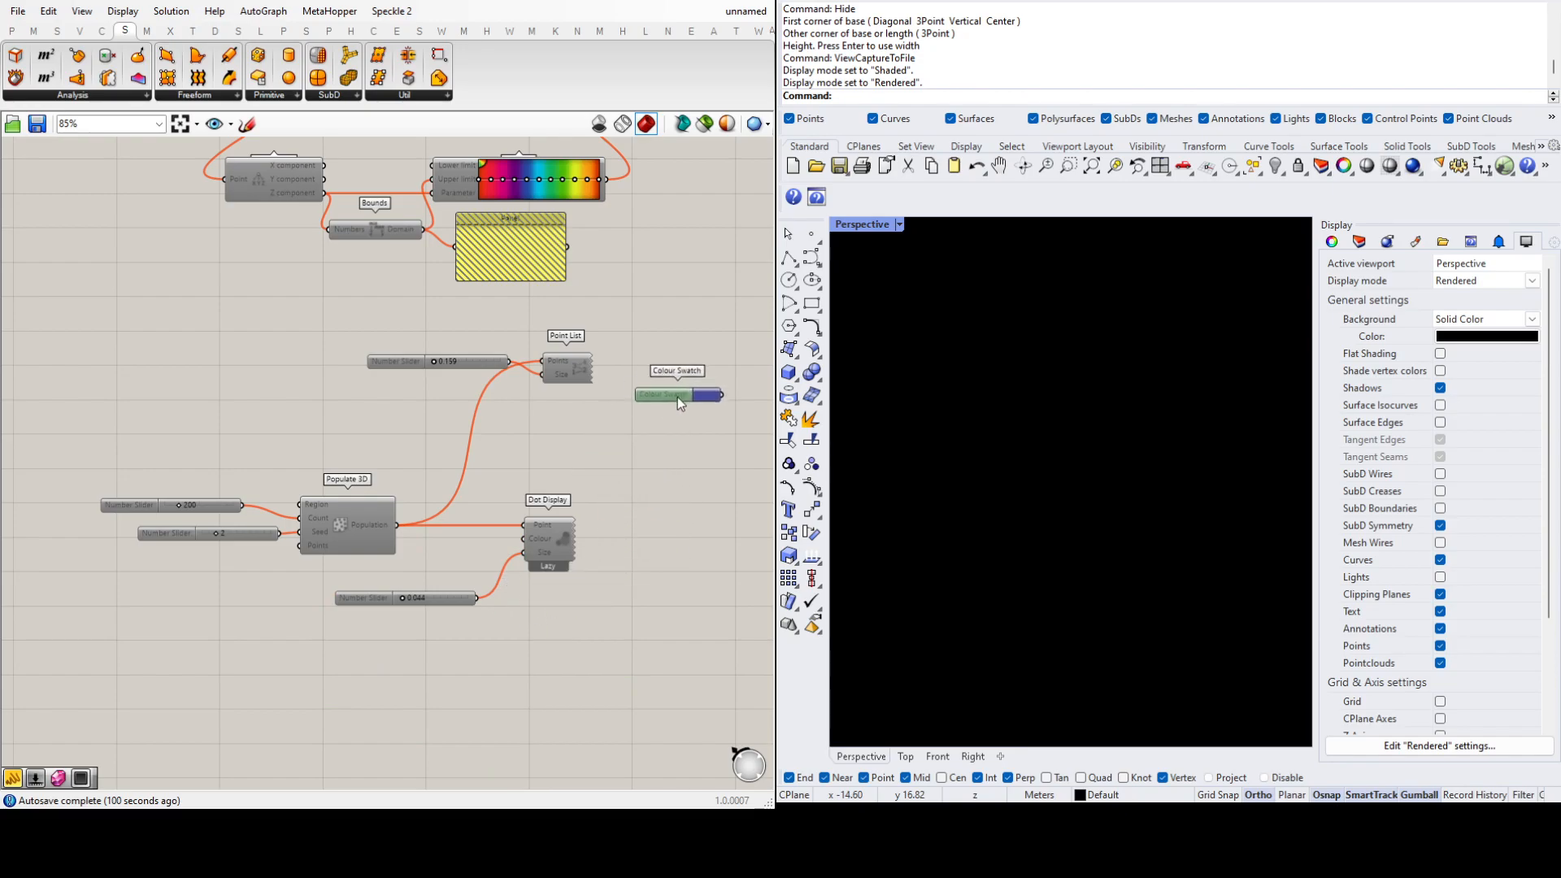
Step: Move the copy's Dot Display farther away from the Populate 3D component to make room between them
{"action": "scroll", "coordinate": [418, 497], "scroll_direction": "up", "scroll_amount": 3}
{"action": "left_click", "coordinate": [301, 543]}
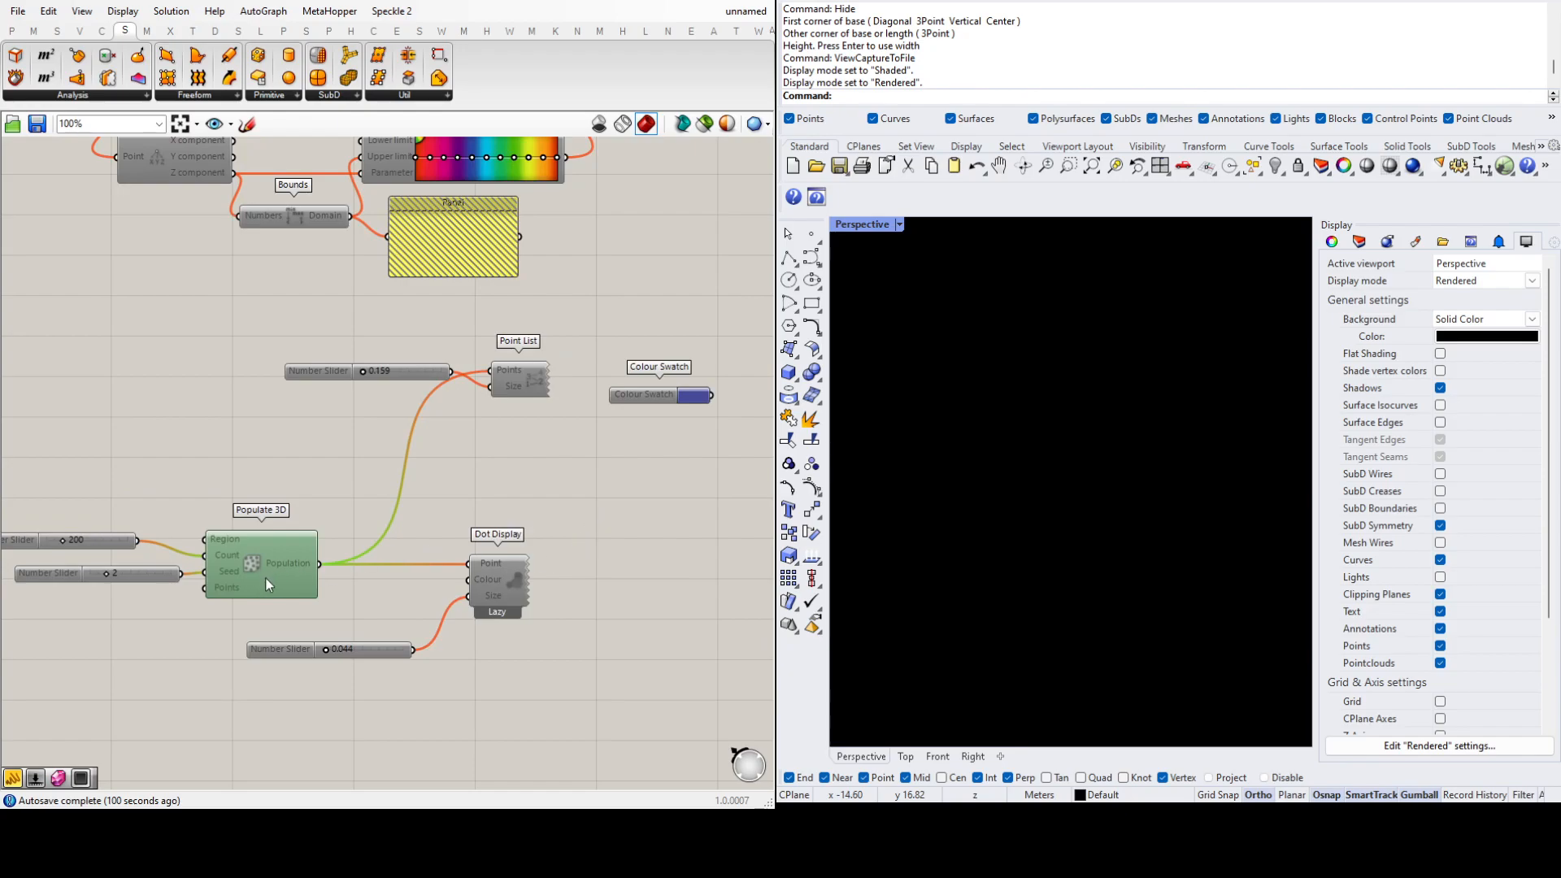
{"action": "left_click", "coordinate": [569, 623]}
{"action": "left_click_drag", "start_coordinate": [503, 574], "coordinate": [617, 583]}
{"action": "left_click", "coordinate": [397, 745]}
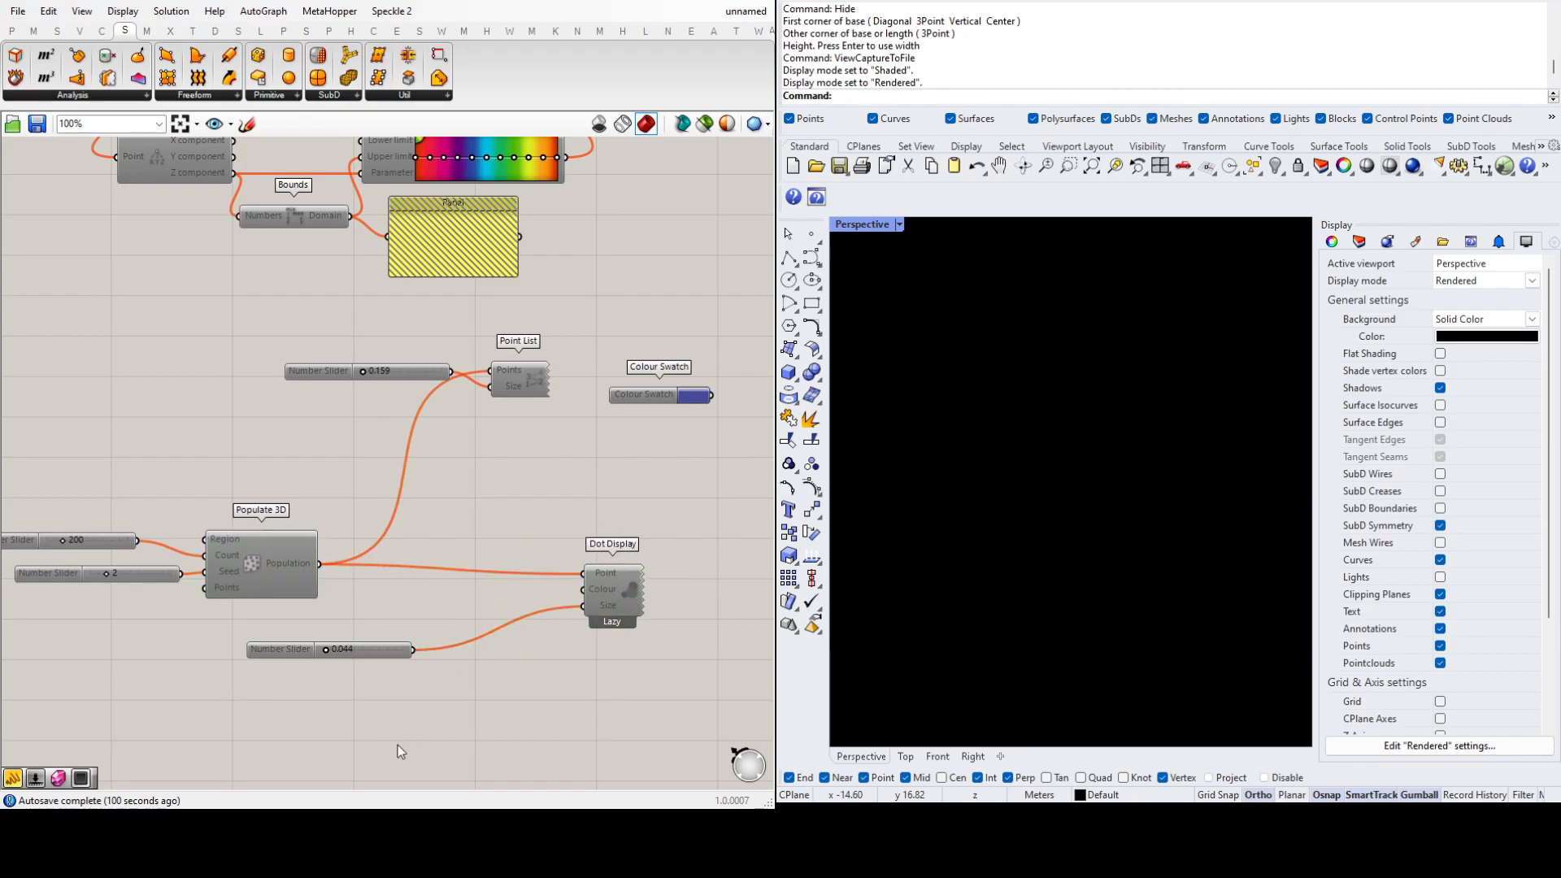
Step: Enable the copy's Populate 3D component with its Count and Seed sliders and the 0.044 size slider
{"action": "left_click_drag", "start_coordinate": [334, 748], "coordinate": [66, 499]}
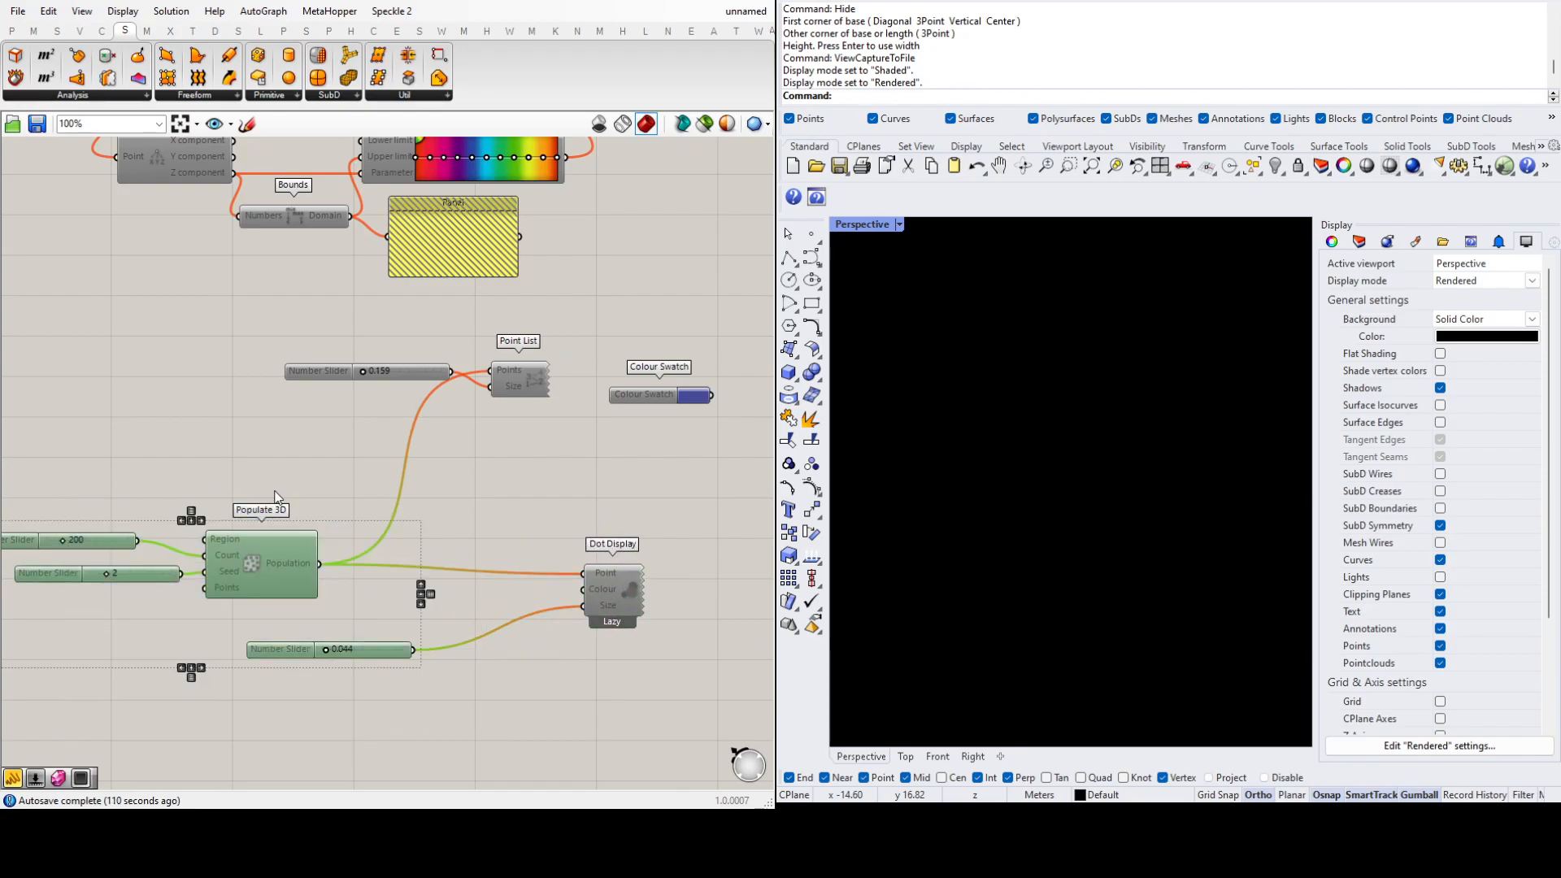
{"action": "left_click", "coordinate": [299, 501]}
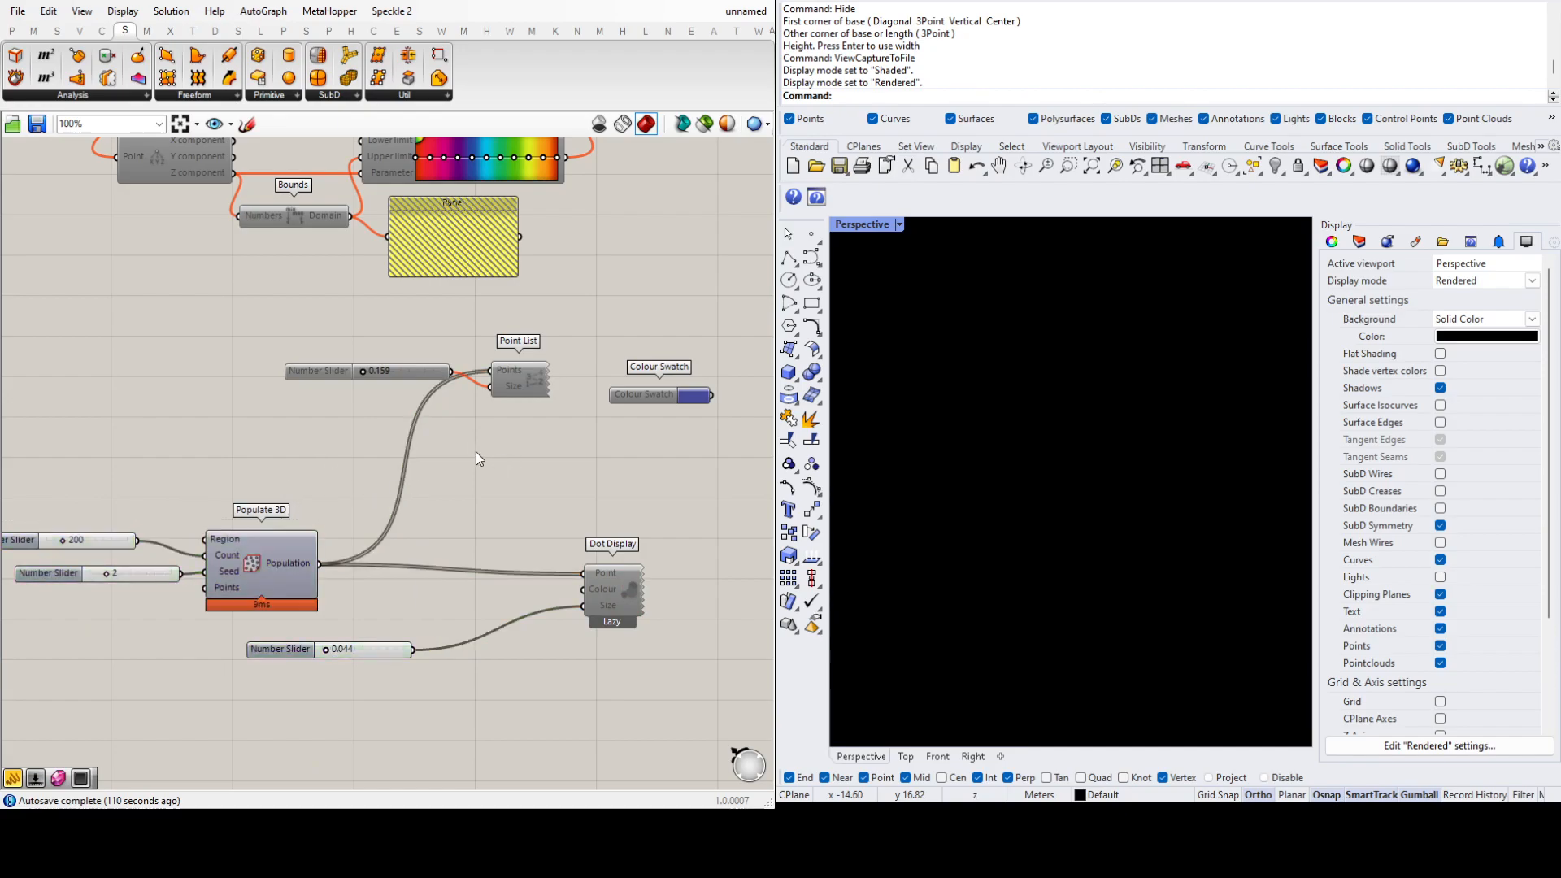
{"action": "left_click", "coordinate": [269, 560]}
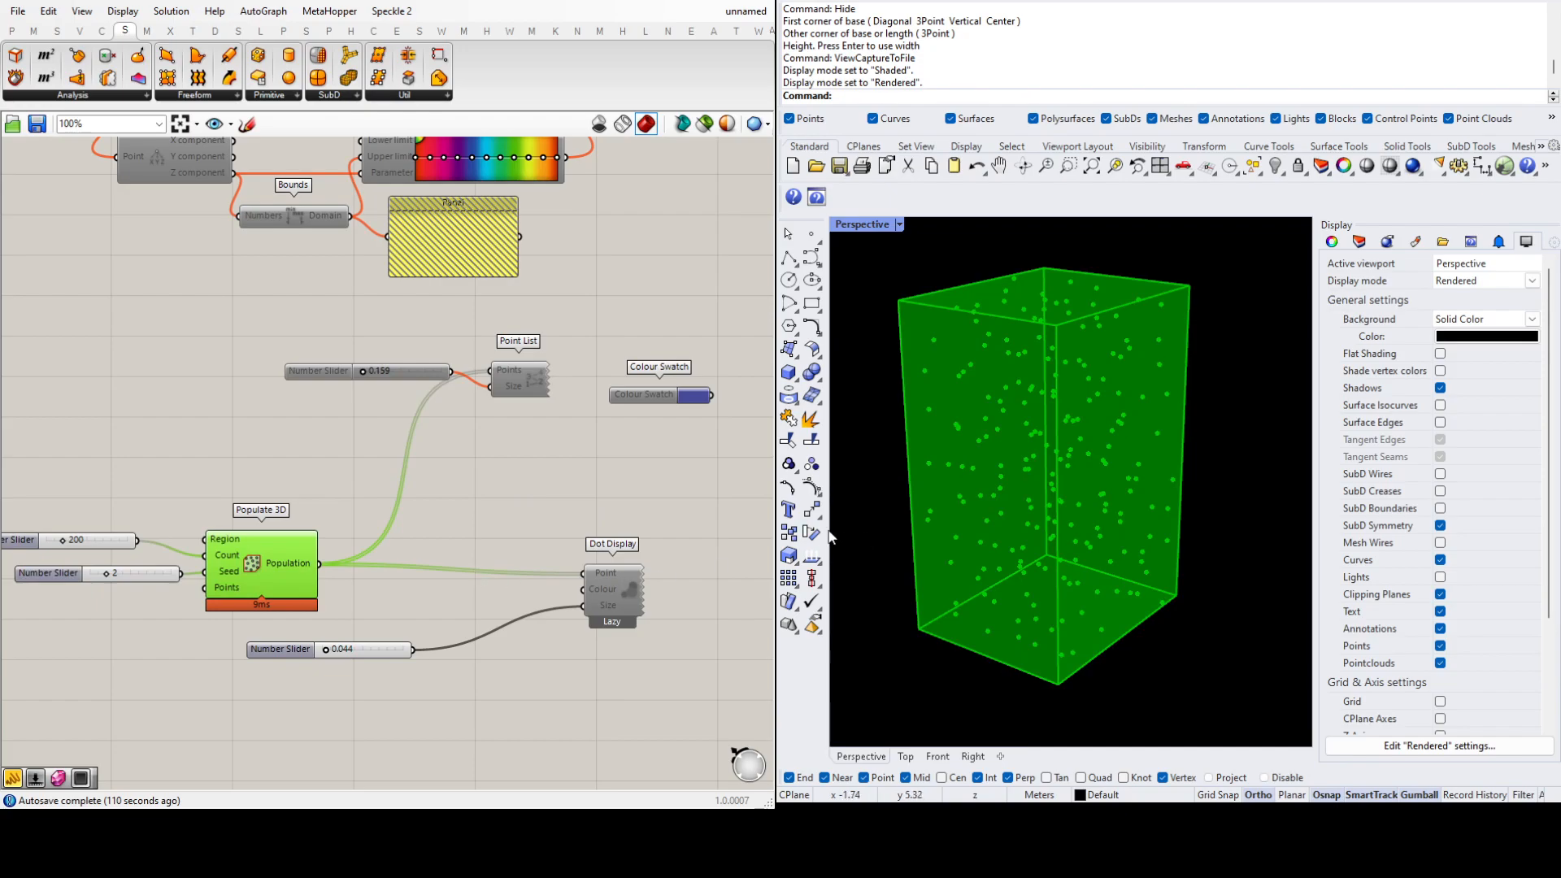
{"action": "left_click", "coordinate": [345, 558]}
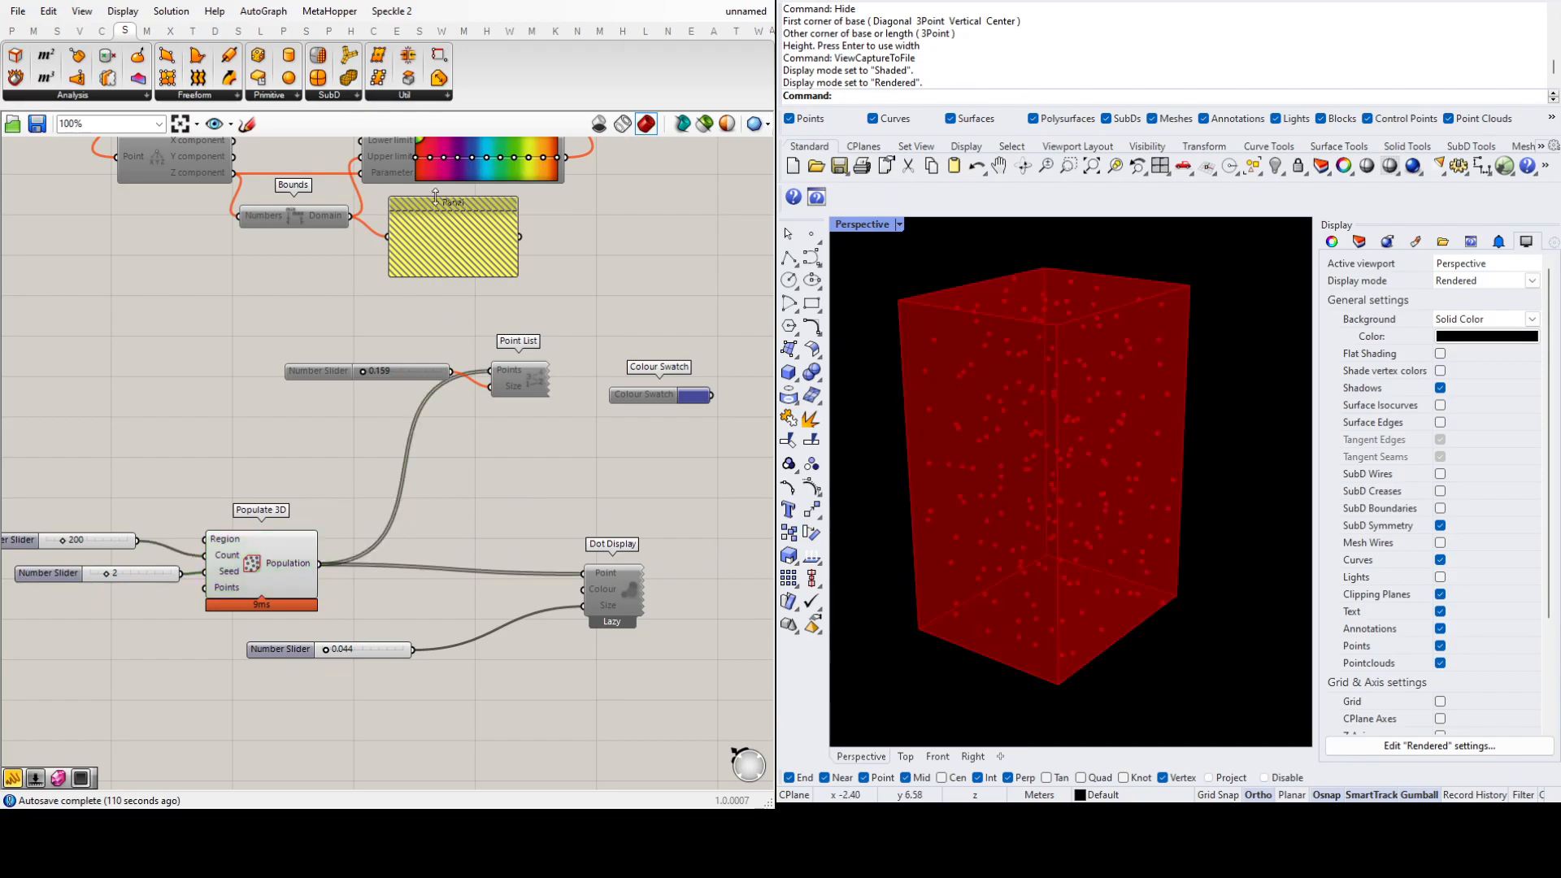
Step: Add a Facet Dome component from the mesh triangulation tools beside the Populate 3D component
{"action": "left_click", "coordinate": [157, 34]}
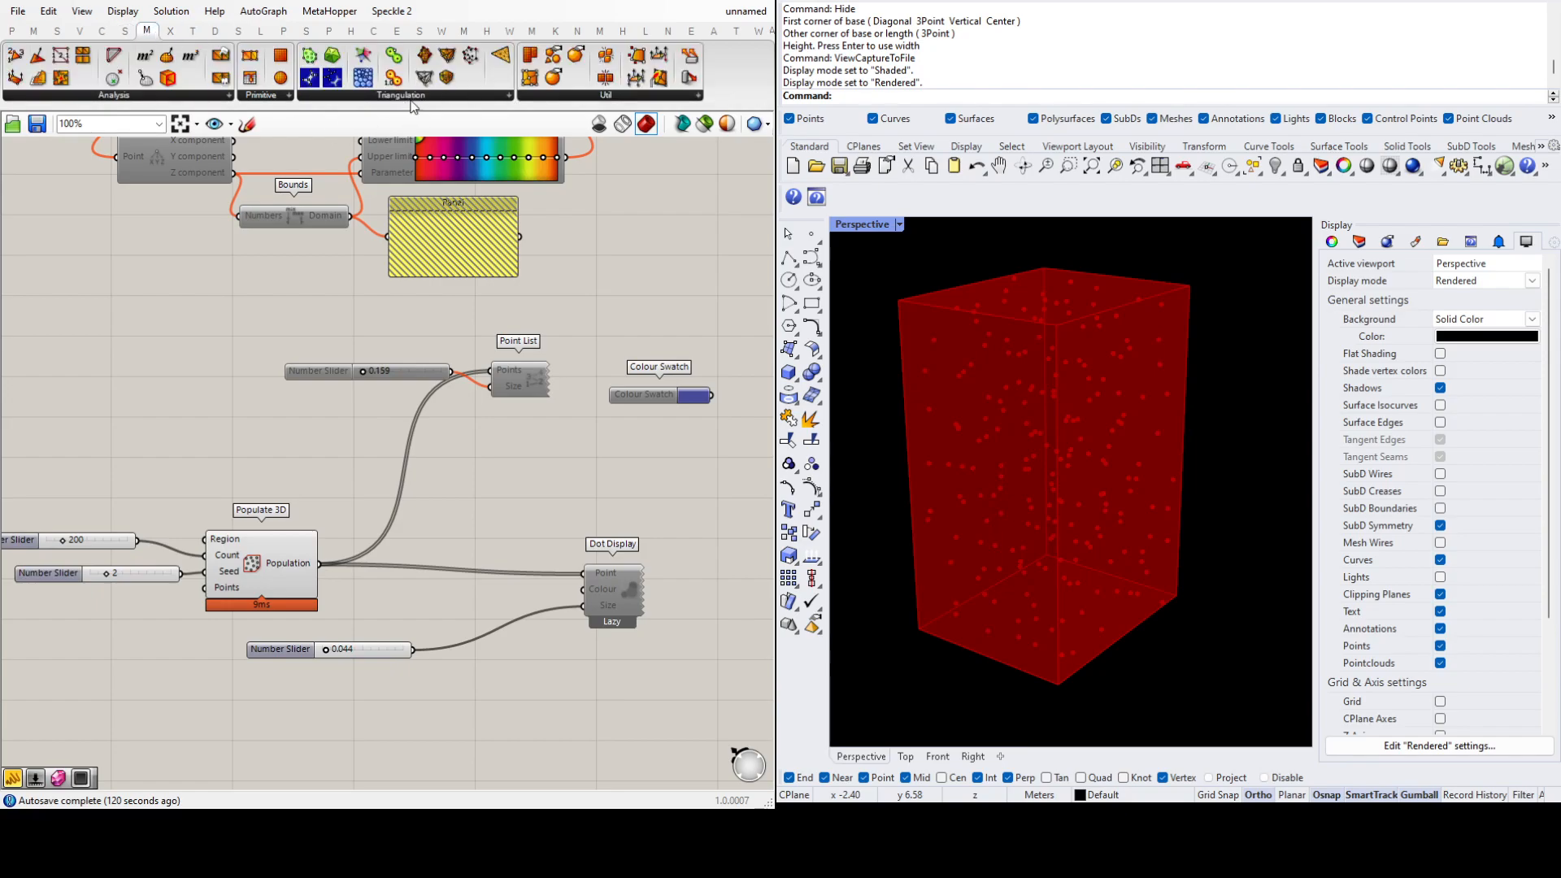
{"action": "left_click", "coordinate": [124, 32]}
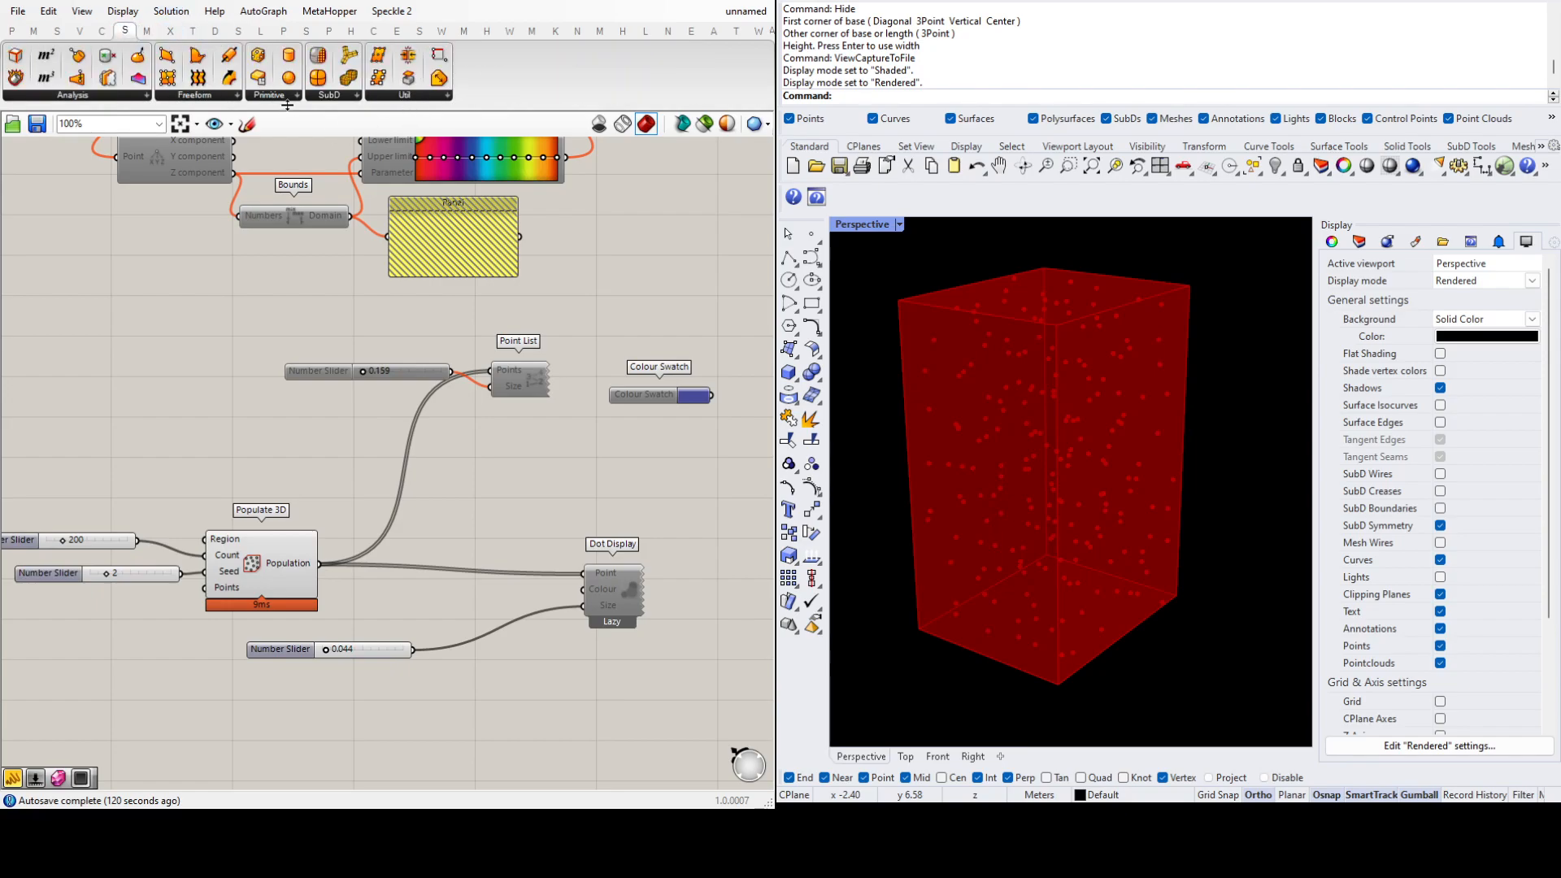
{"action": "left_click", "coordinate": [150, 32]}
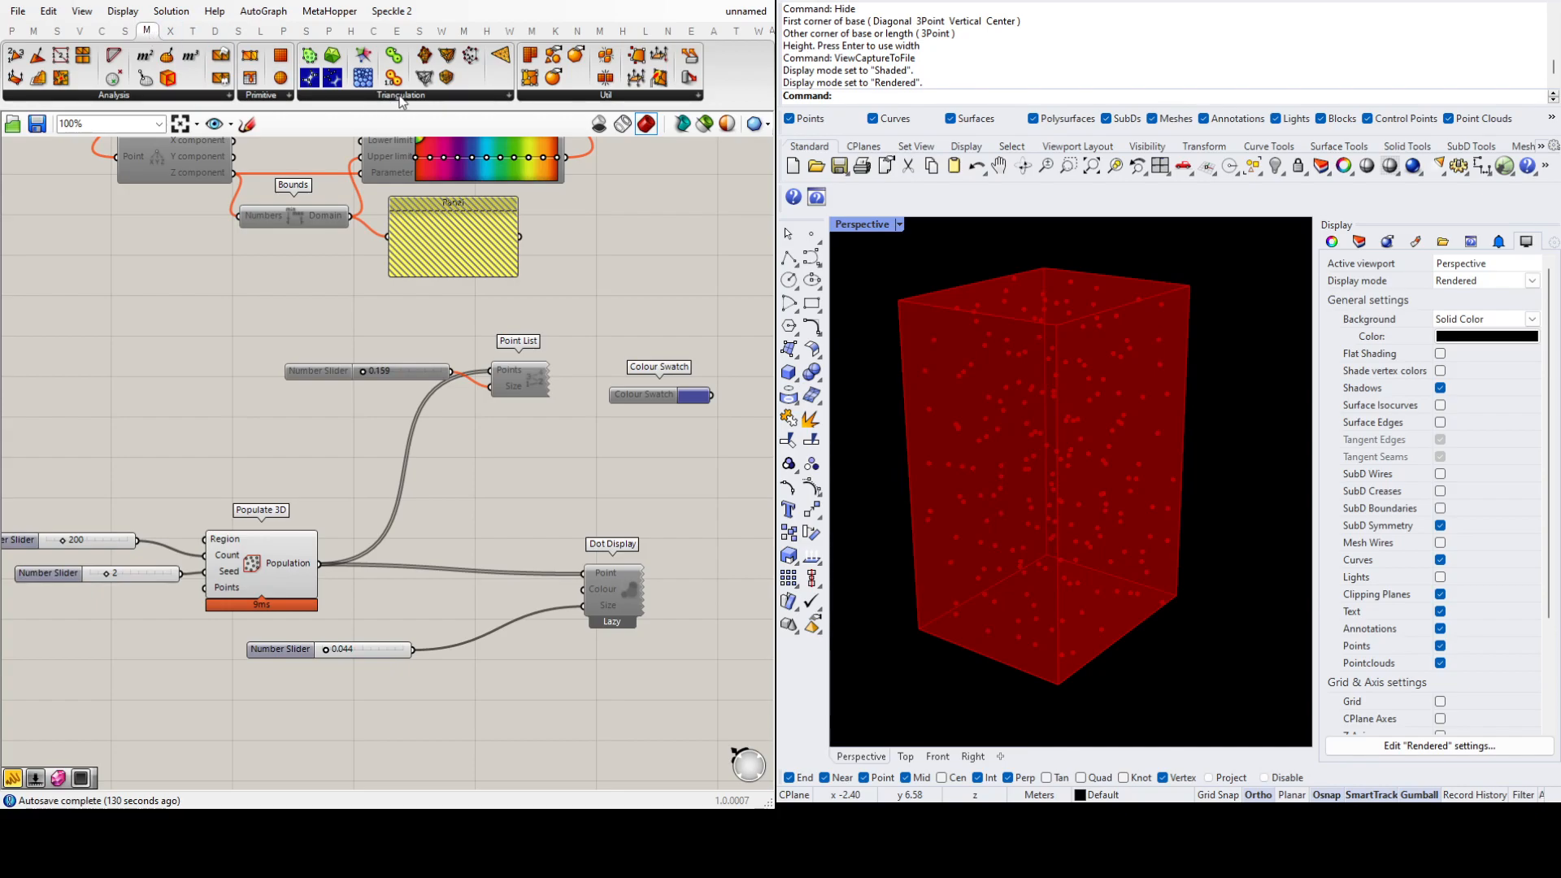
{"action": "double_click", "coordinate": [385, 195]}
{"action": "left_click", "coordinate": [451, 529]}
Step: Set the Count slider of the Populate 3D component to 13
{"action": "scroll", "coordinate": [470, 530], "scroll_direction": "down", "scroll_amount": 2}
{"action": "scroll", "coordinate": [213, 587], "scroll_direction": "up", "scroll_amount": 3}
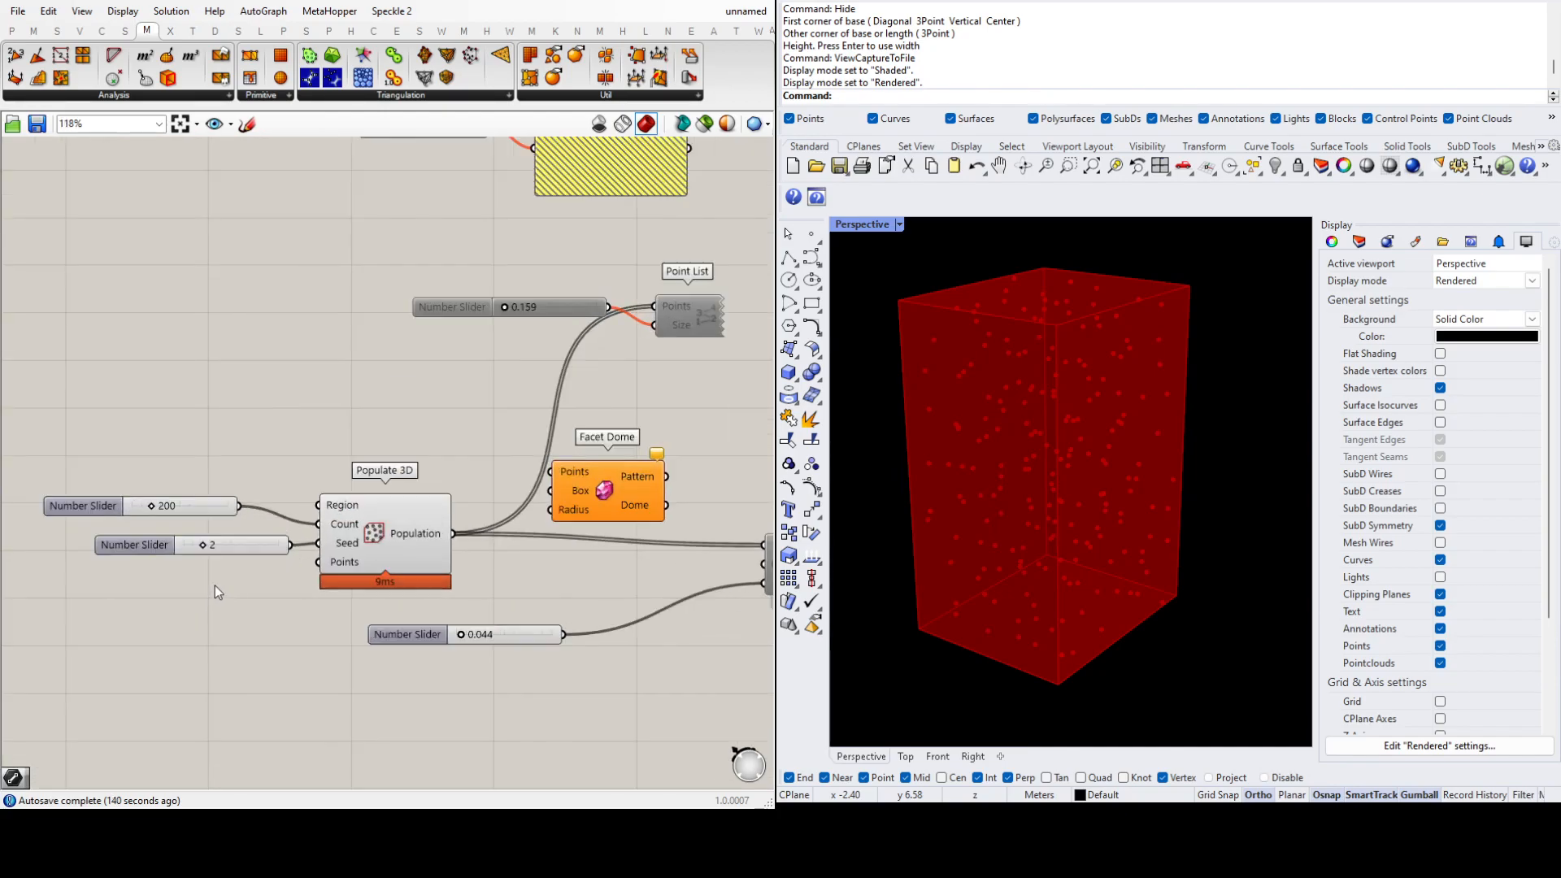
{"action": "left_click", "coordinate": [201, 512]}
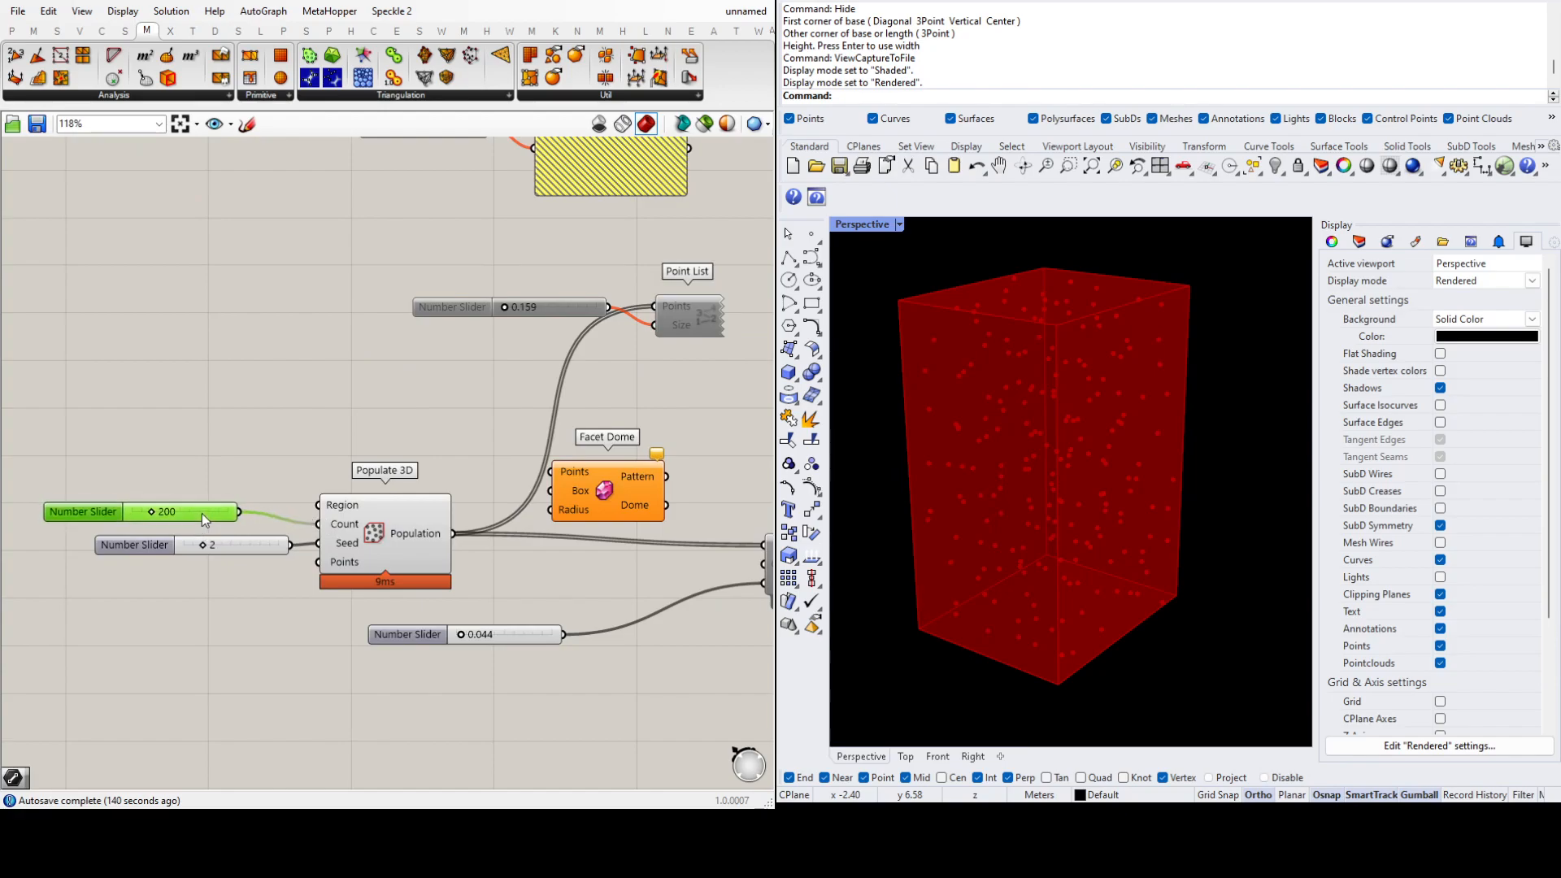
{"action": "left_click_drag", "start_coordinate": [152, 515], "coordinate": [134, 516]}
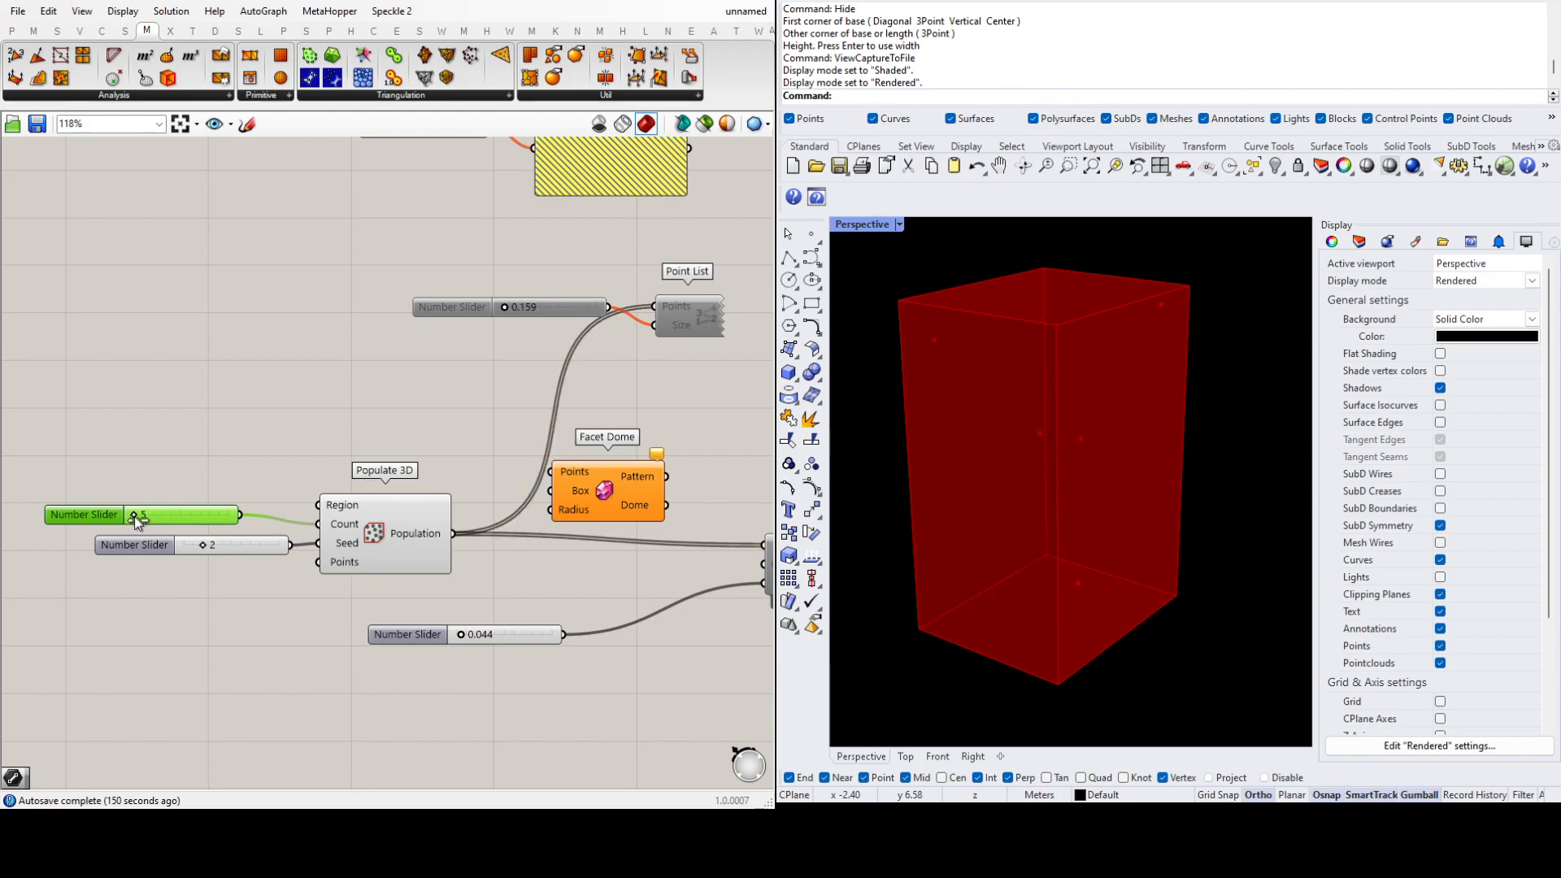
{"action": "left_click", "coordinate": [246, 592]}
Step: Connect the Populate 3D Population output to the Points input of the Facet Dome
{"action": "left_click_drag", "start_coordinate": [589, 475], "coordinate": [615, 481]}
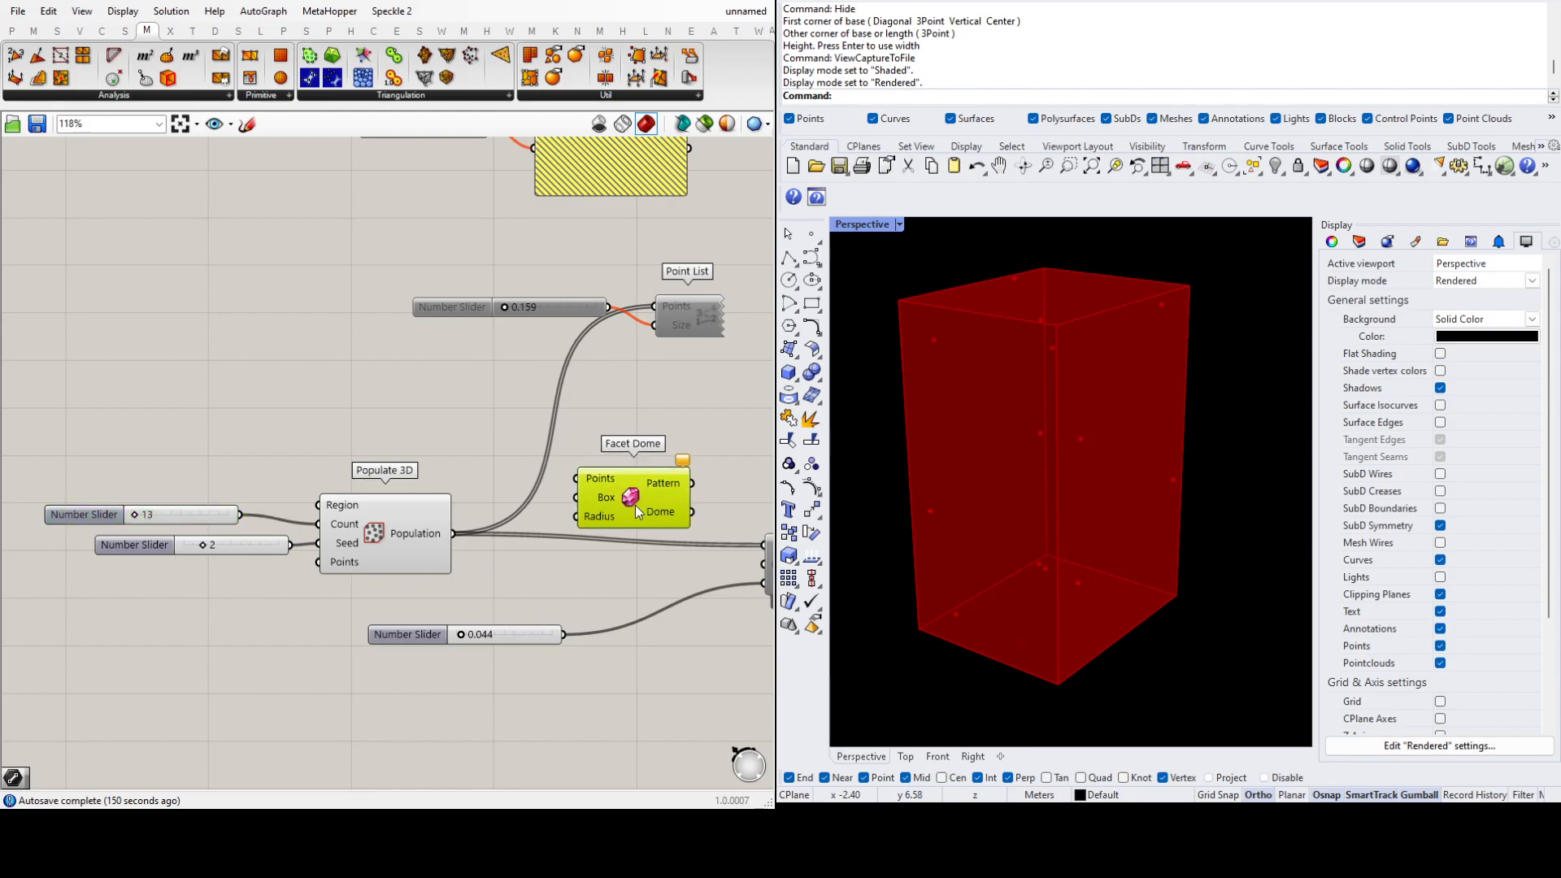
{"action": "scroll", "coordinate": [452, 534], "scroll_direction": "down", "scroll_amount": 1}
{"action": "right_click_drag", "start_coordinate": [749, 520], "coordinate": [627, 519]}
{"action": "scroll", "coordinate": [627, 519], "scroll_direction": "up", "scroll_amount": 2}
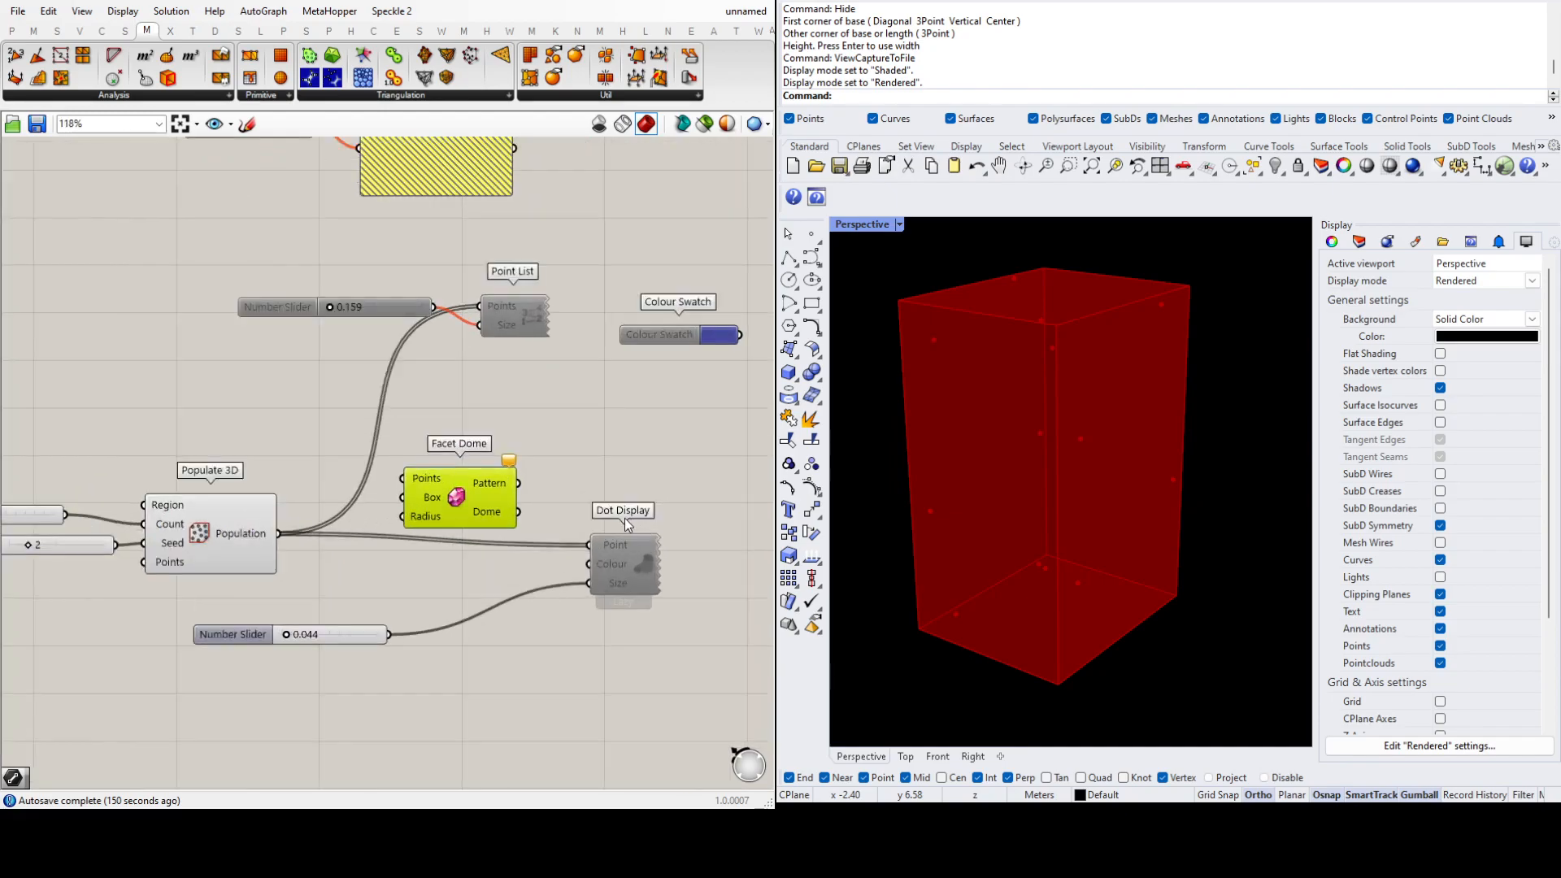
{"action": "left_click_drag", "start_coordinate": [217, 536], "coordinate": [363, 471]}
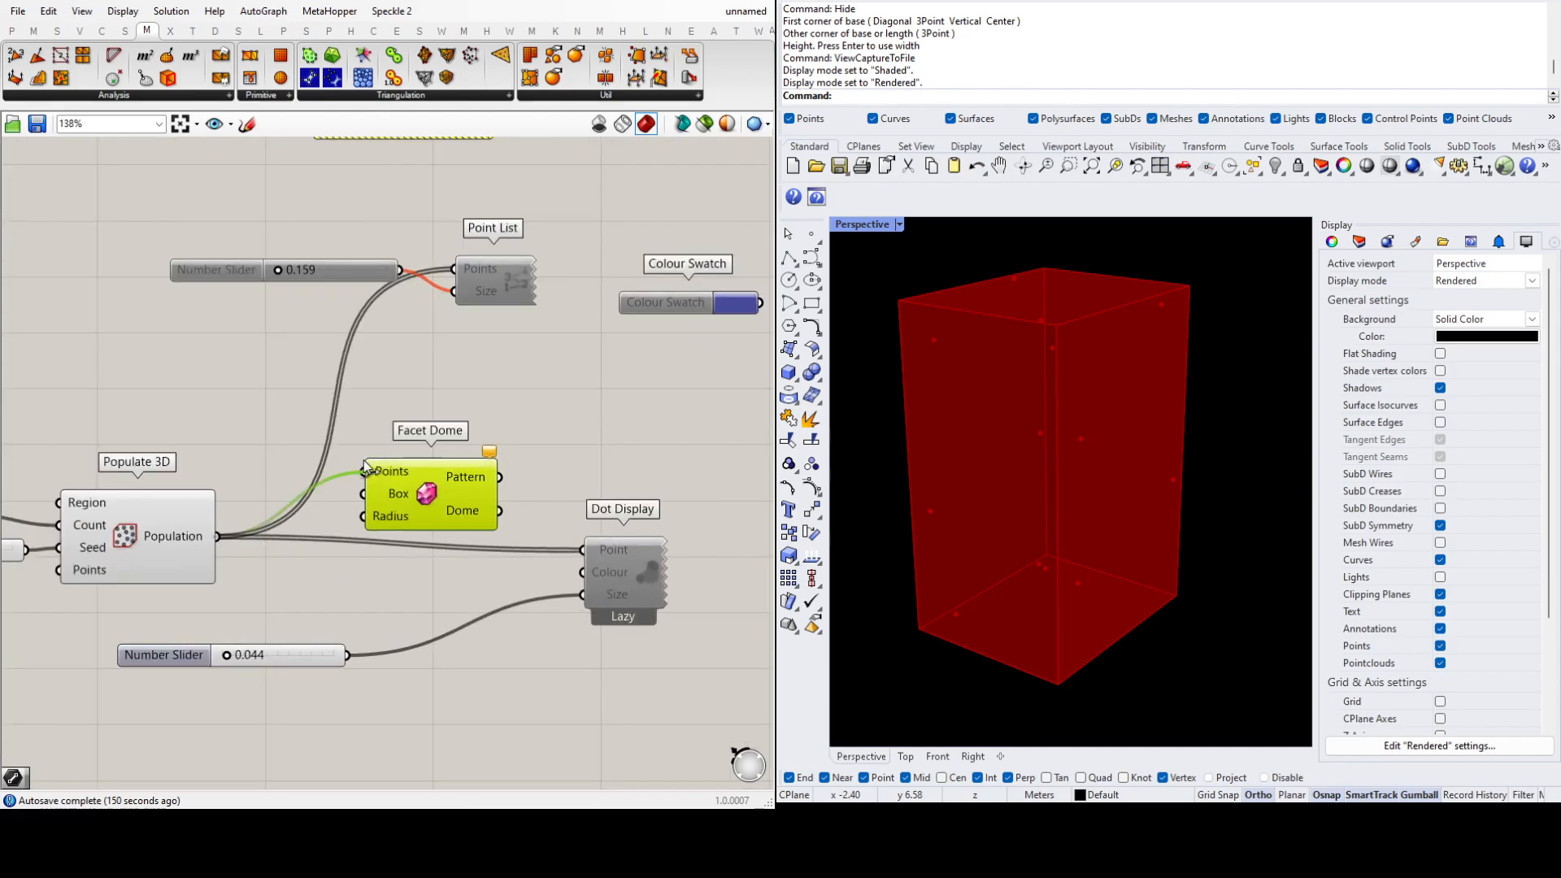
{"action": "right_click_drag", "start_coordinate": [1047, 456], "coordinate": [1028, 538]}
{"action": "scroll", "coordinate": [527, 530], "scroll_direction": "down", "scroll_amount": 2}
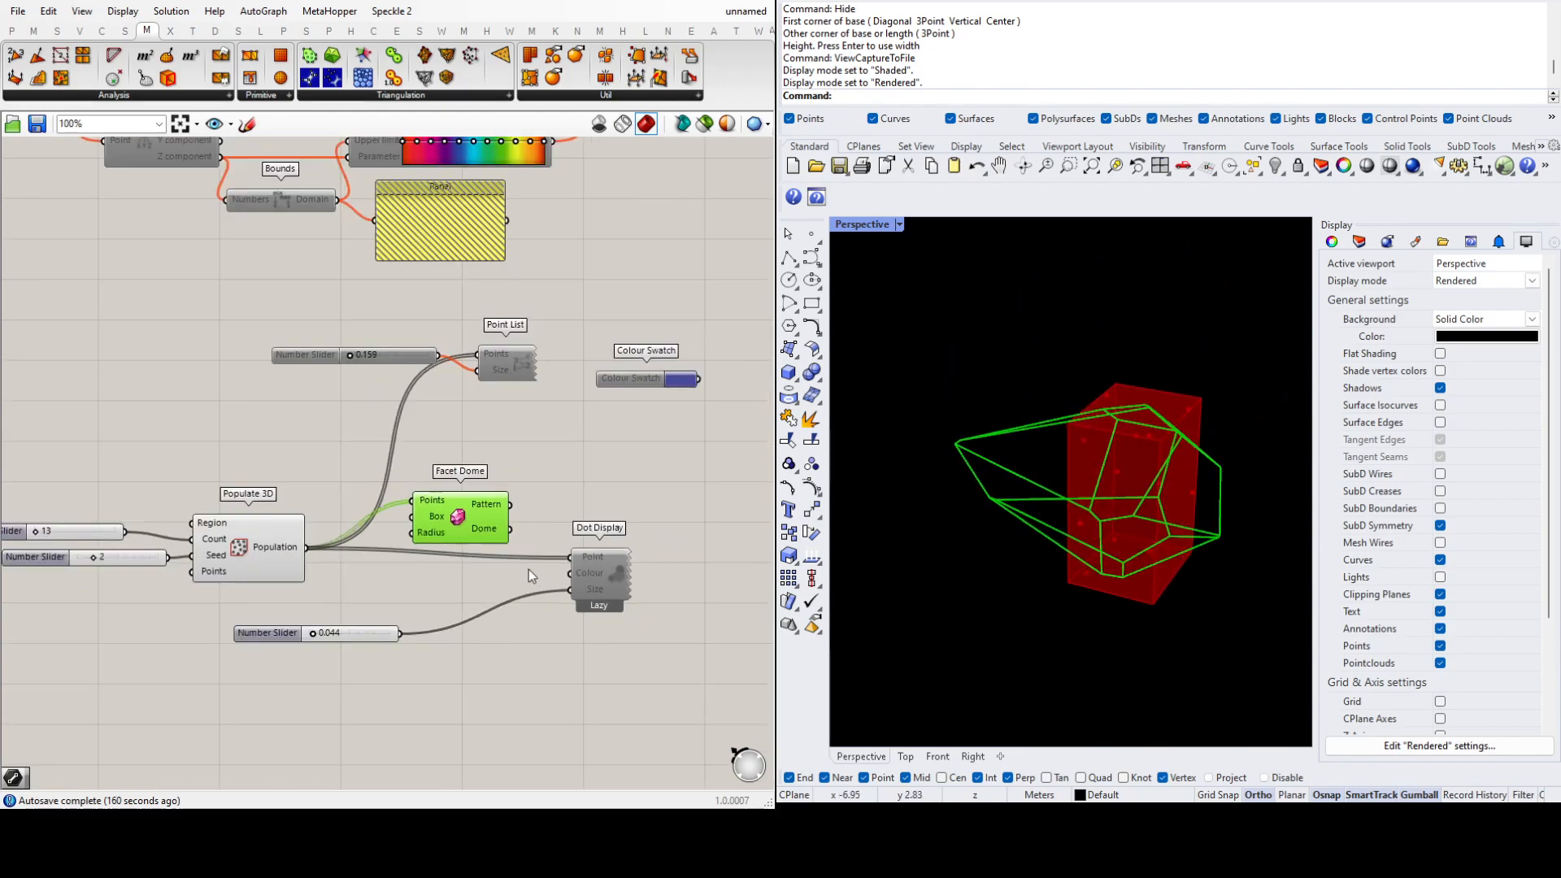
Step: Move the Facet Dome below the 0.044 slider and adjust the Count slider, leaving it at 13
{"action": "left_click", "coordinate": [619, 656]}
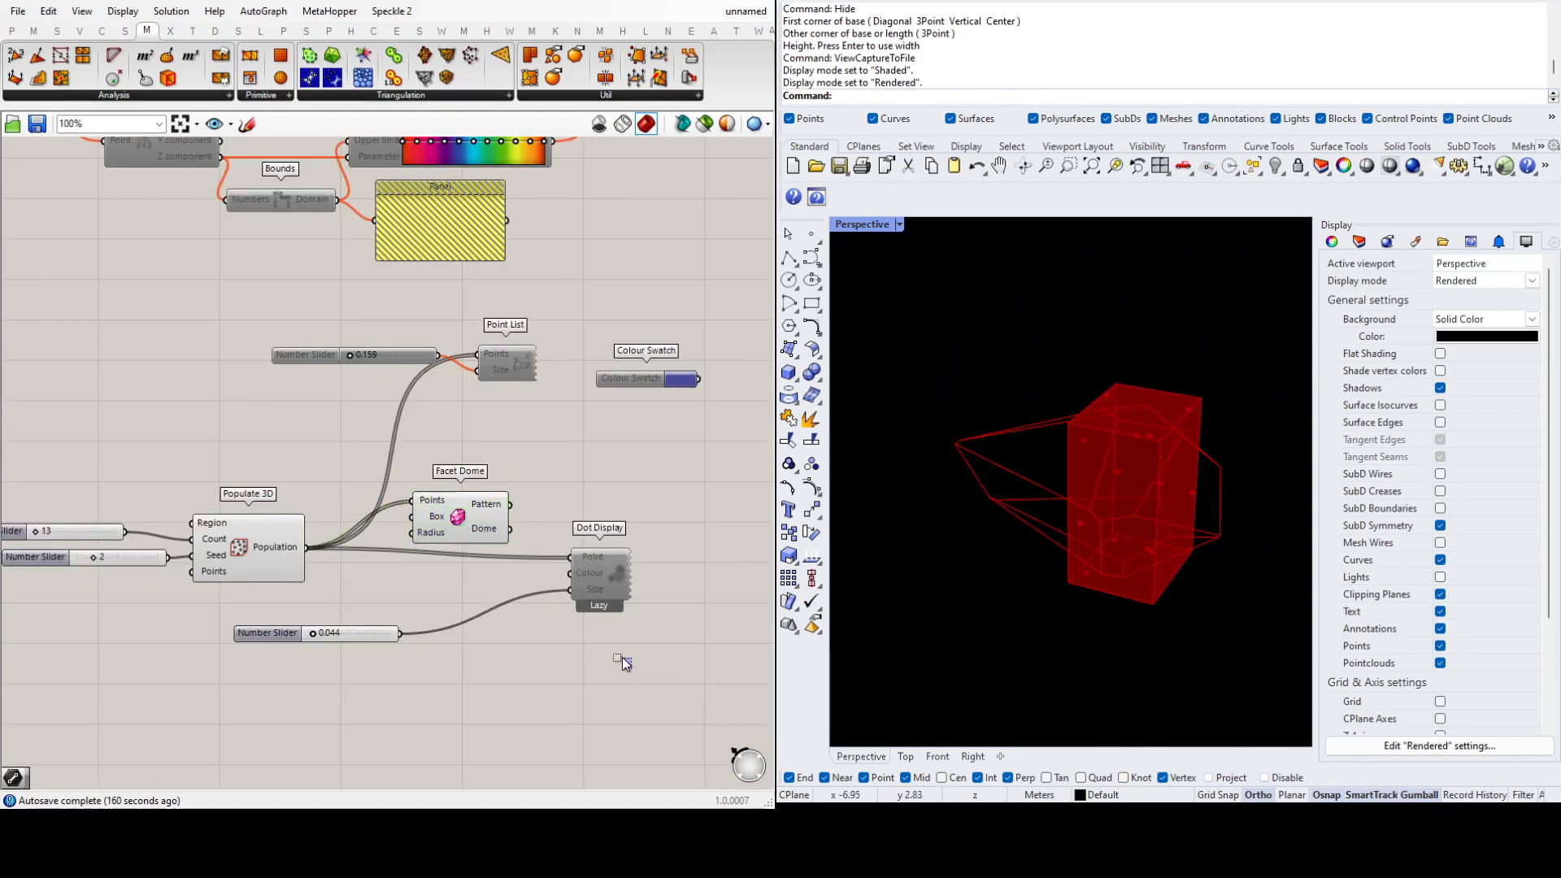
{"action": "scroll", "coordinate": [601, 532], "scroll_direction": "down", "scroll_amount": 3}
{"action": "scroll", "coordinate": [341, 598], "scroll_direction": "up", "scroll_amount": 3}
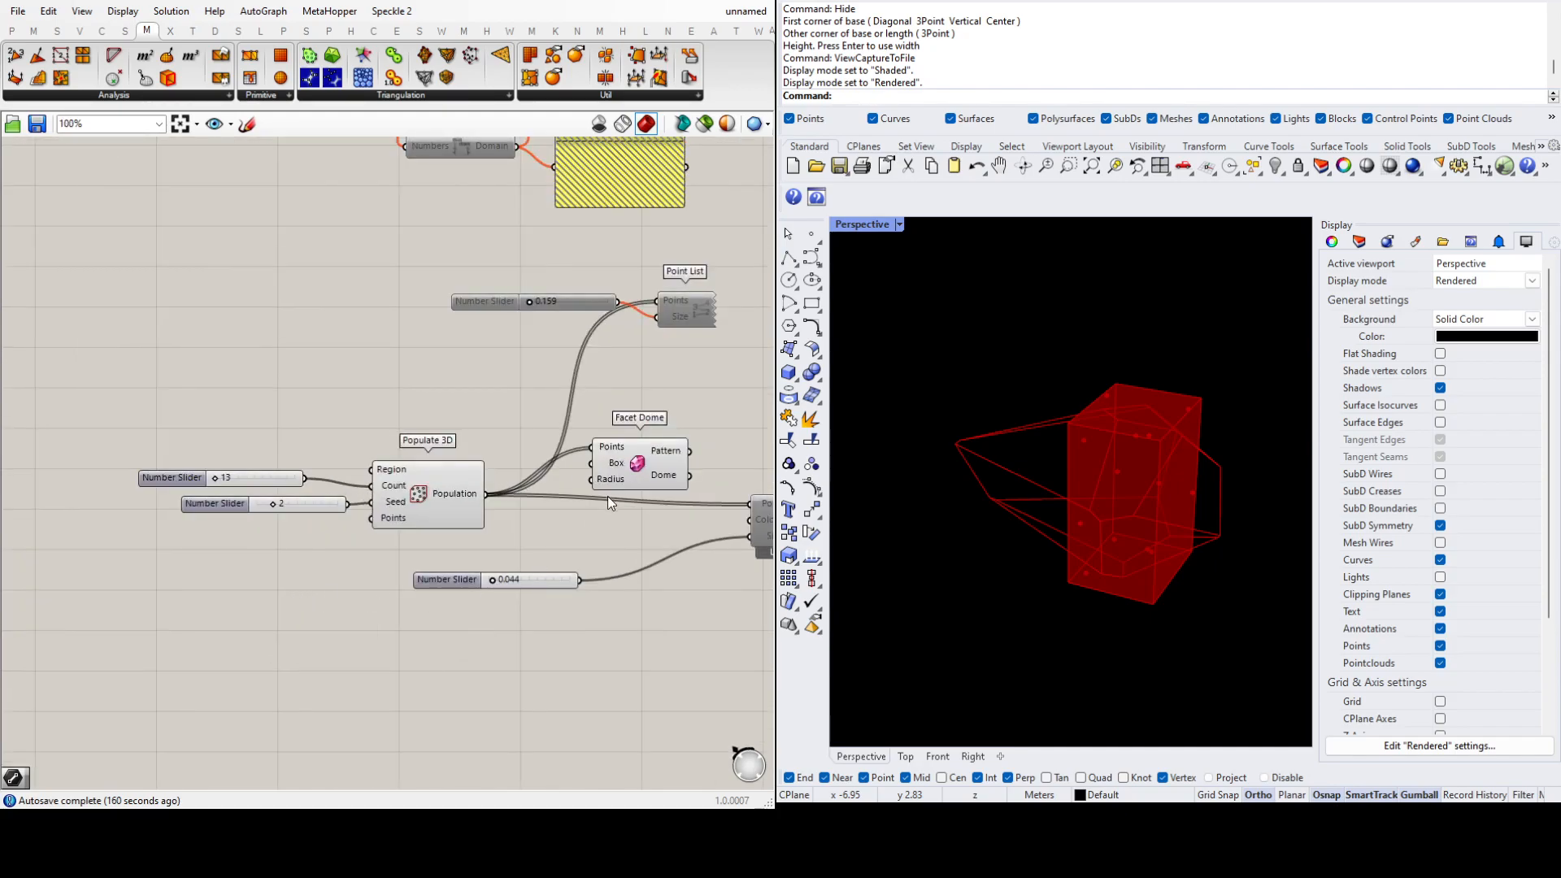
{"action": "left_click_drag", "start_coordinate": [650, 457], "coordinate": [622, 691]}
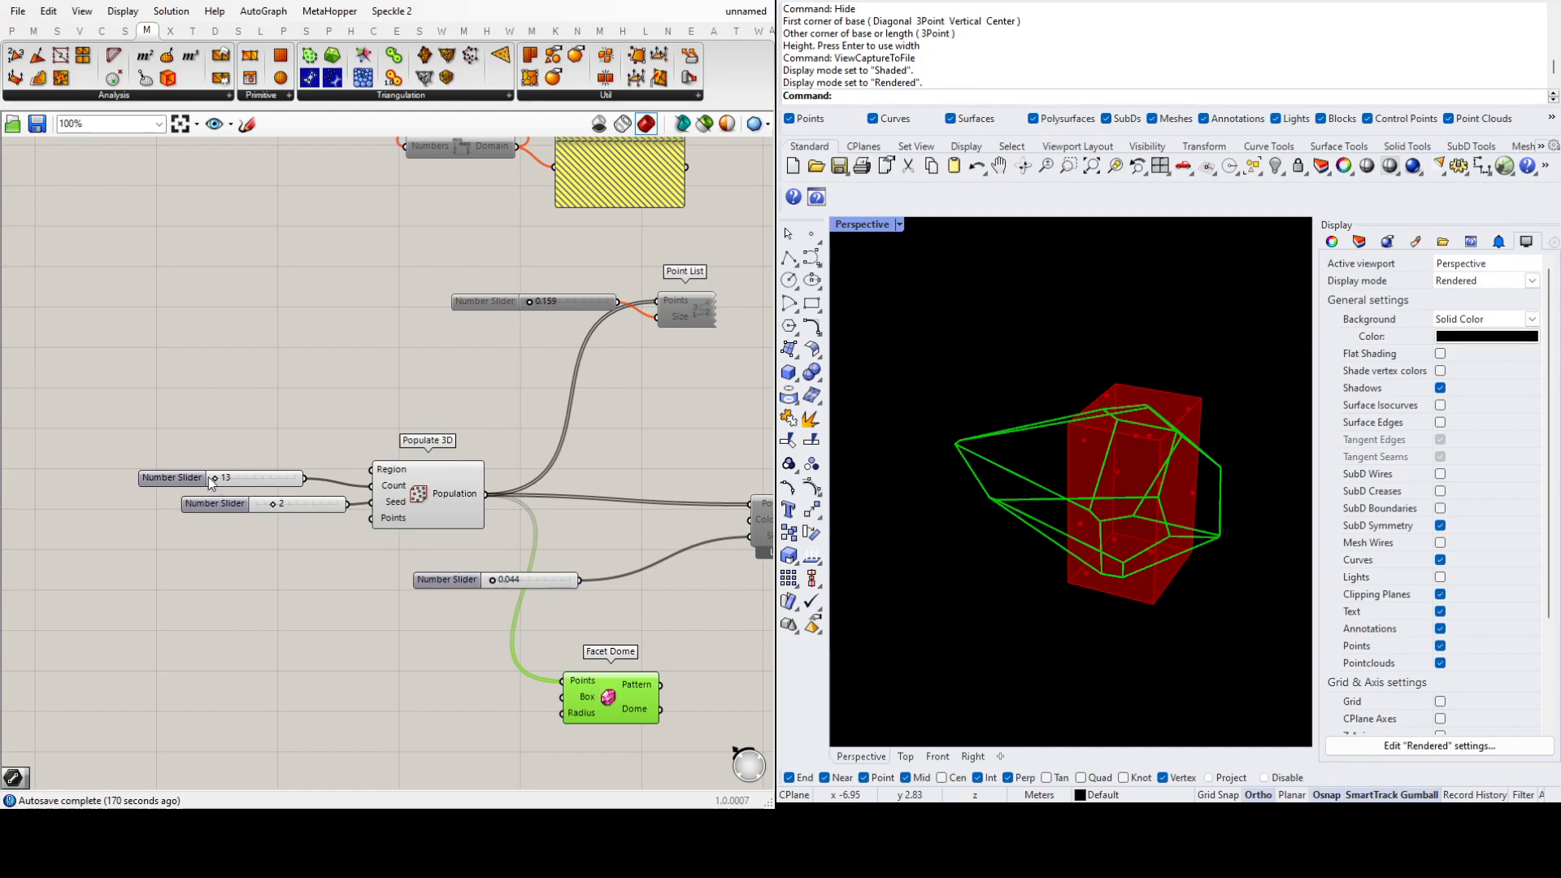
{"action": "mouse_move", "coordinate": [212, 483]}
{"action": "left_mouse_down"}
{"action": "mouse_move", "coordinate": [250, 481]}
{"action": "mouse_move", "coordinate": [218, 481]}
{"action": "left_mouse_up"}
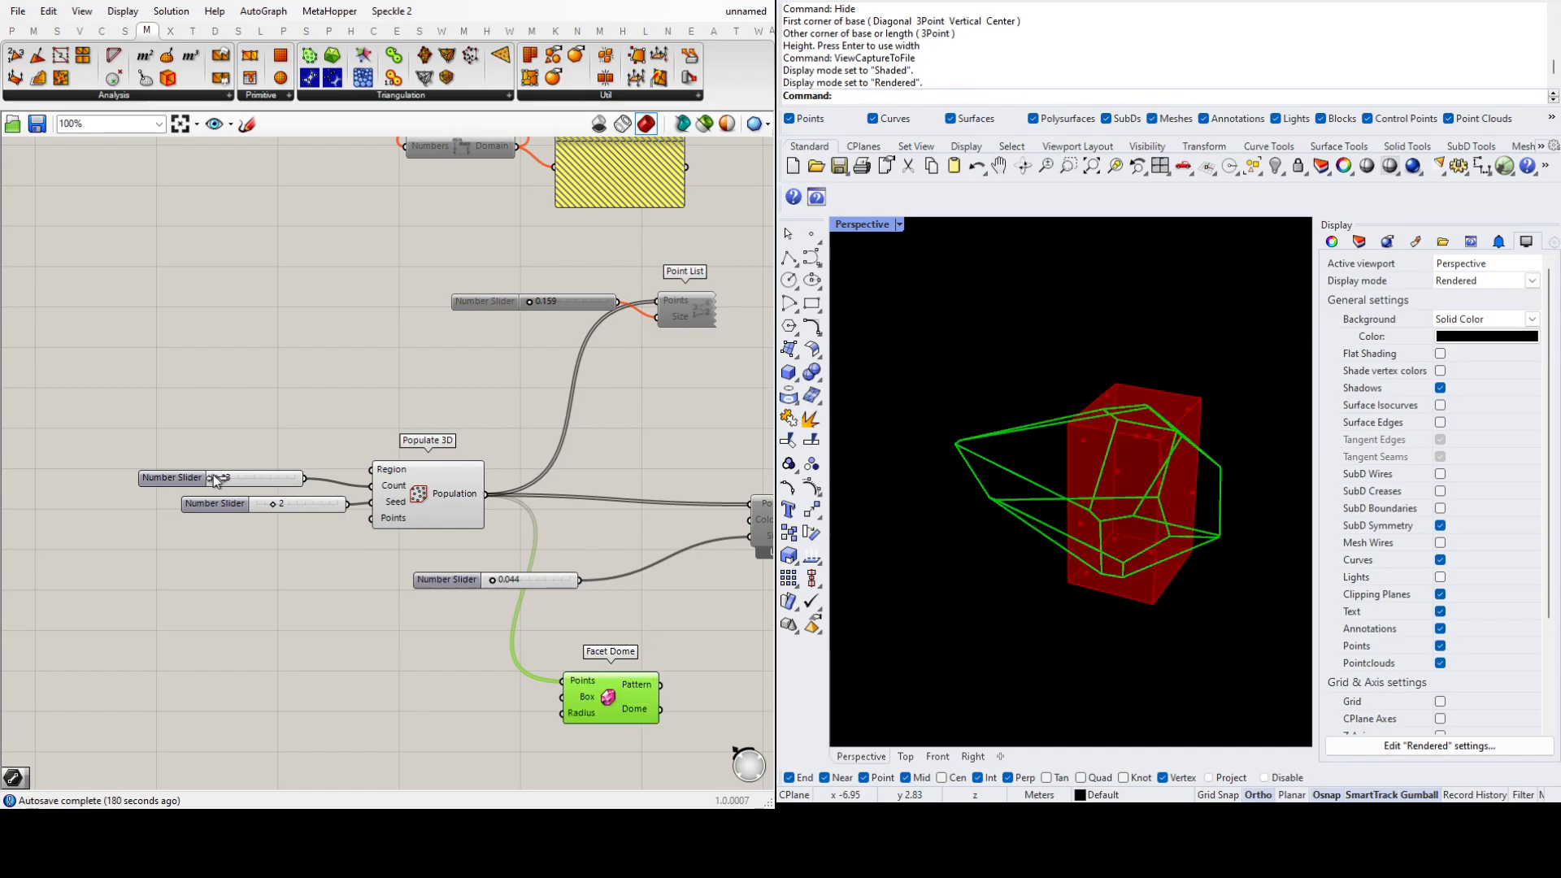
Step: Turn off the preview of the Populate 3D component
{"action": "scroll", "coordinate": [249, 552], "scroll_direction": "down", "scroll_amount": 3}
{"action": "scroll", "coordinate": [573, 681], "scroll_direction": "up", "scroll_amount": 3}
{"action": "left_click", "coordinate": [569, 600]}
{"action": "left_click", "coordinate": [213, 411]}
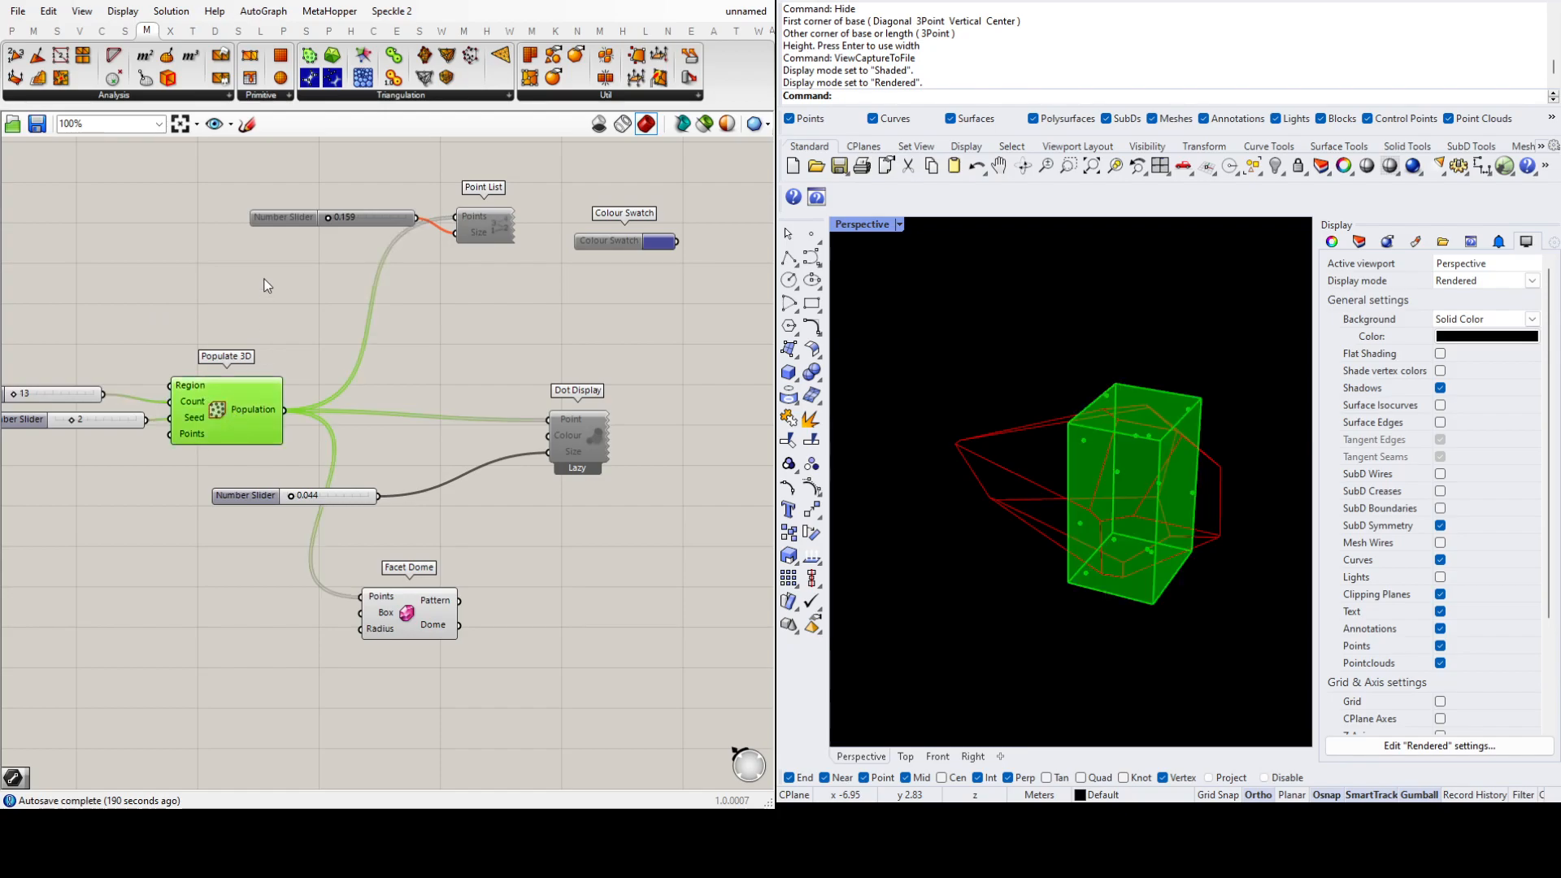
{"action": "left_click", "coordinate": [300, 301]}
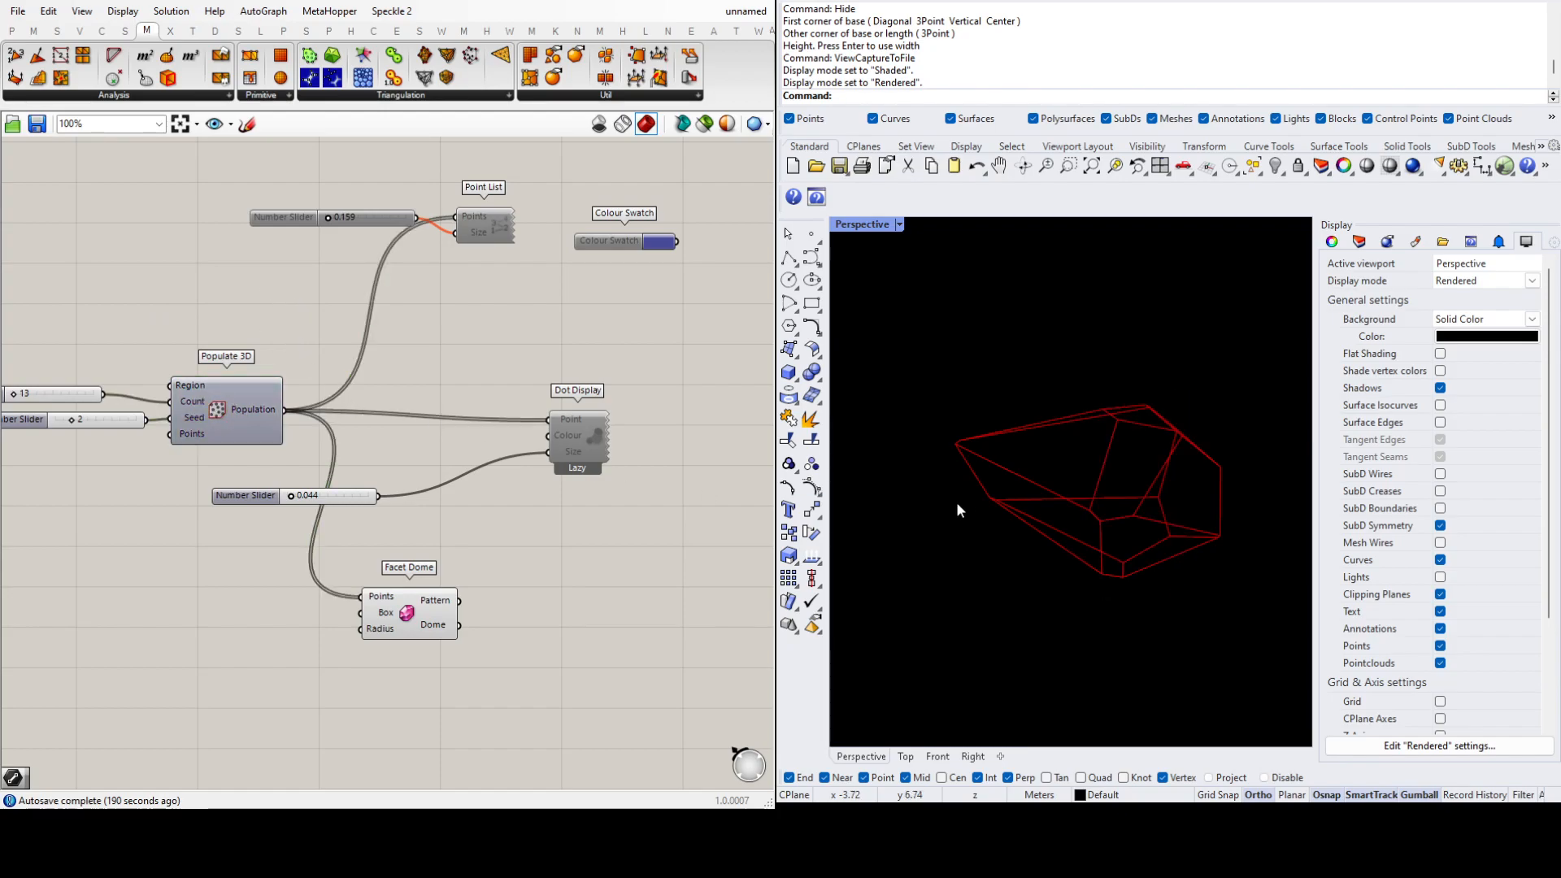
Step: Examine the Facet Dome geometry in the Perspective viewport with its component selected
{"action": "right_click_drag", "start_coordinate": [964, 498], "coordinate": [997, 547]}
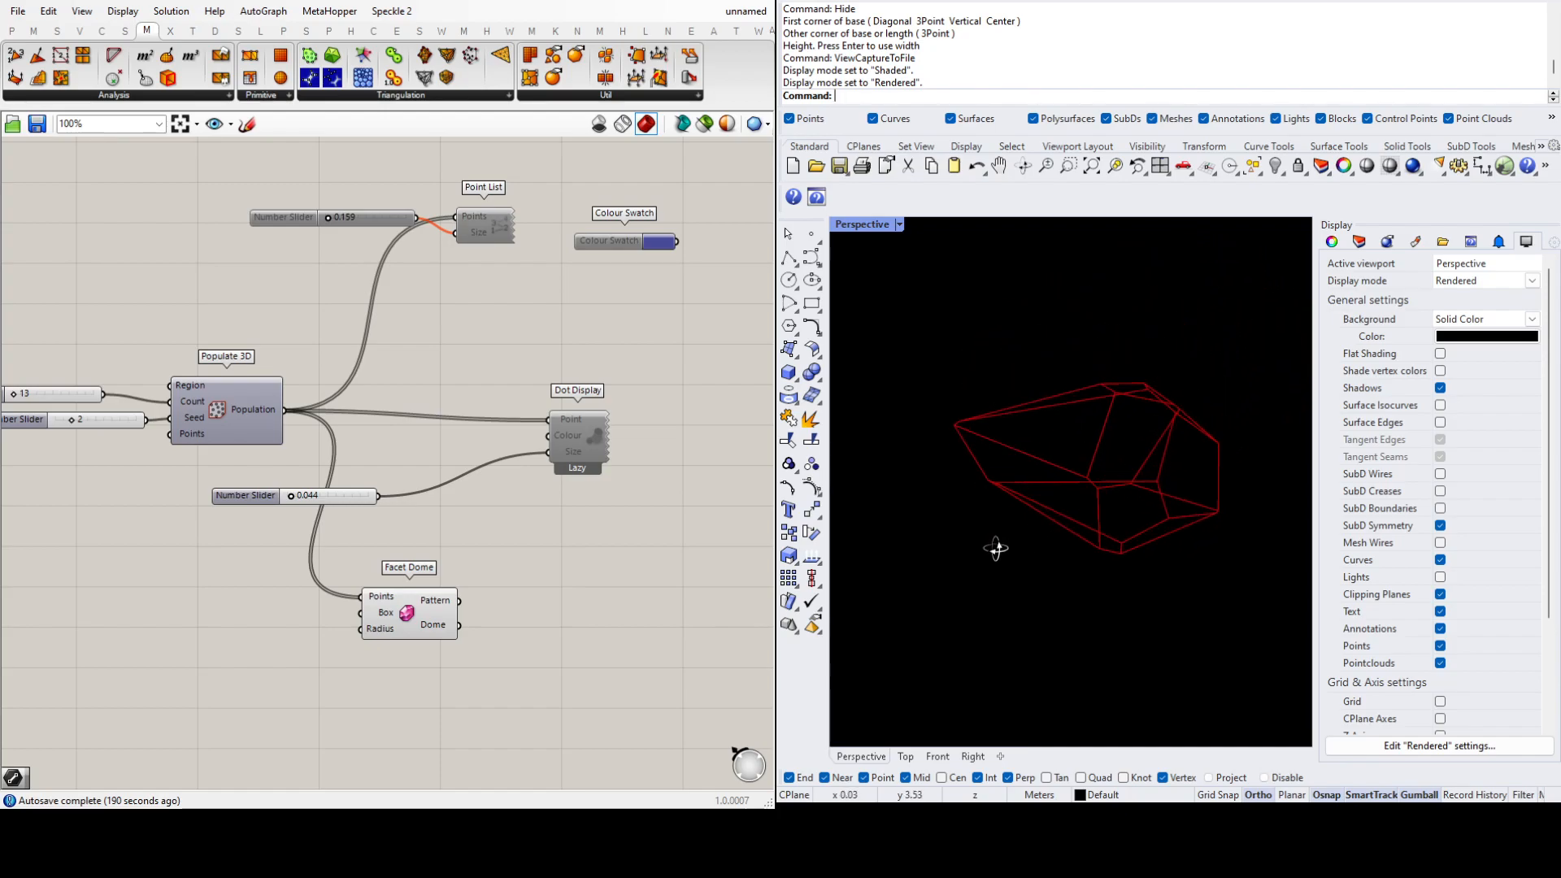
{"action": "scroll", "coordinate": [1150, 424], "scroll_direction": "up", "scroll_amount": 2}
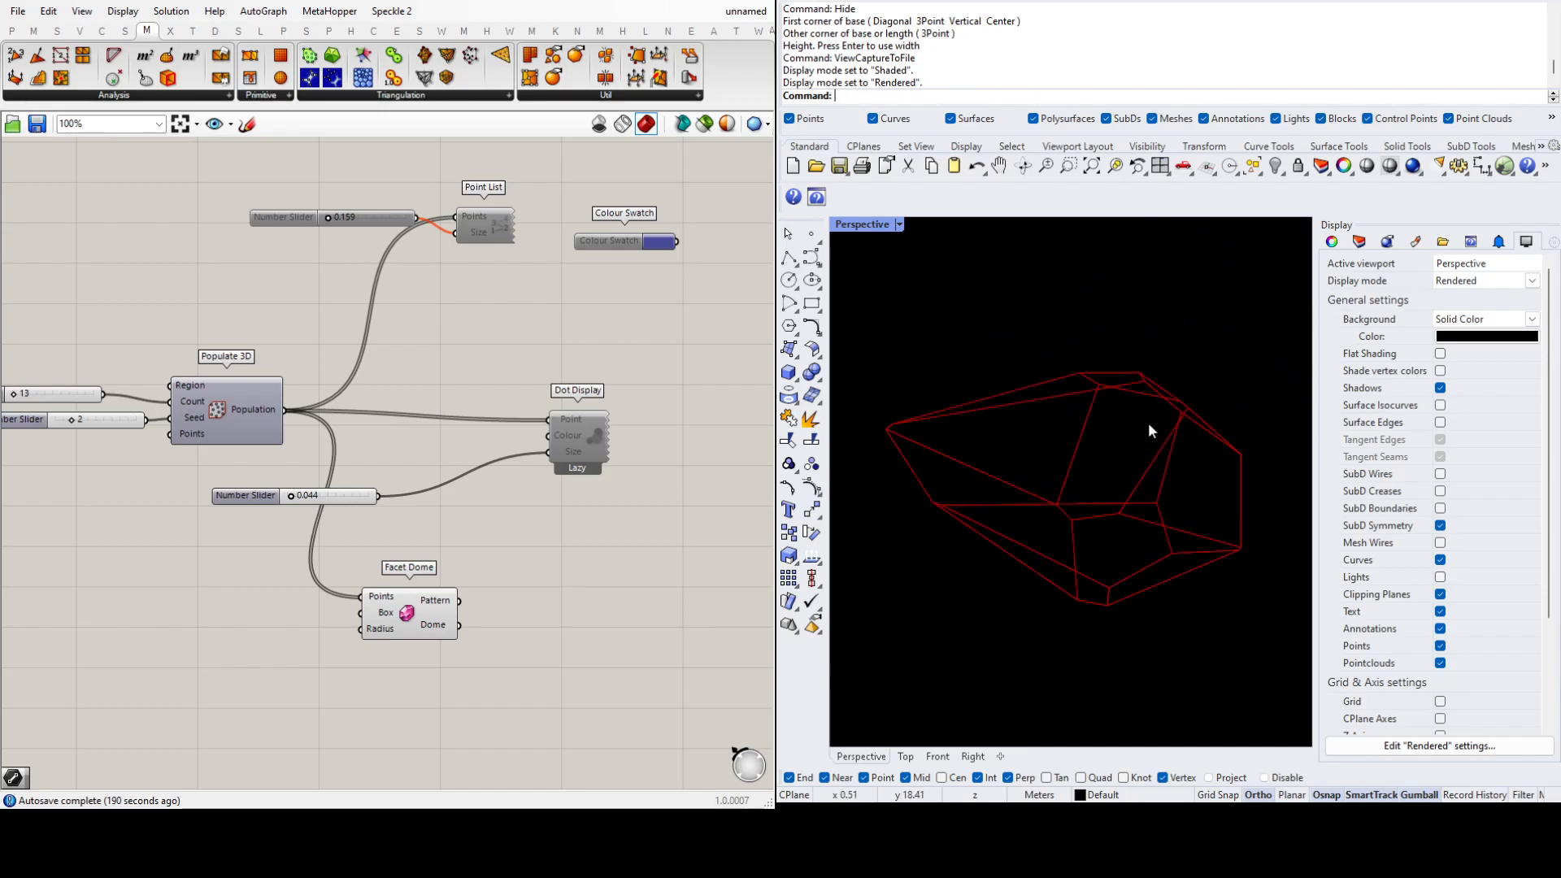
{"action": "left_click", "coordinate": [418, 632]}
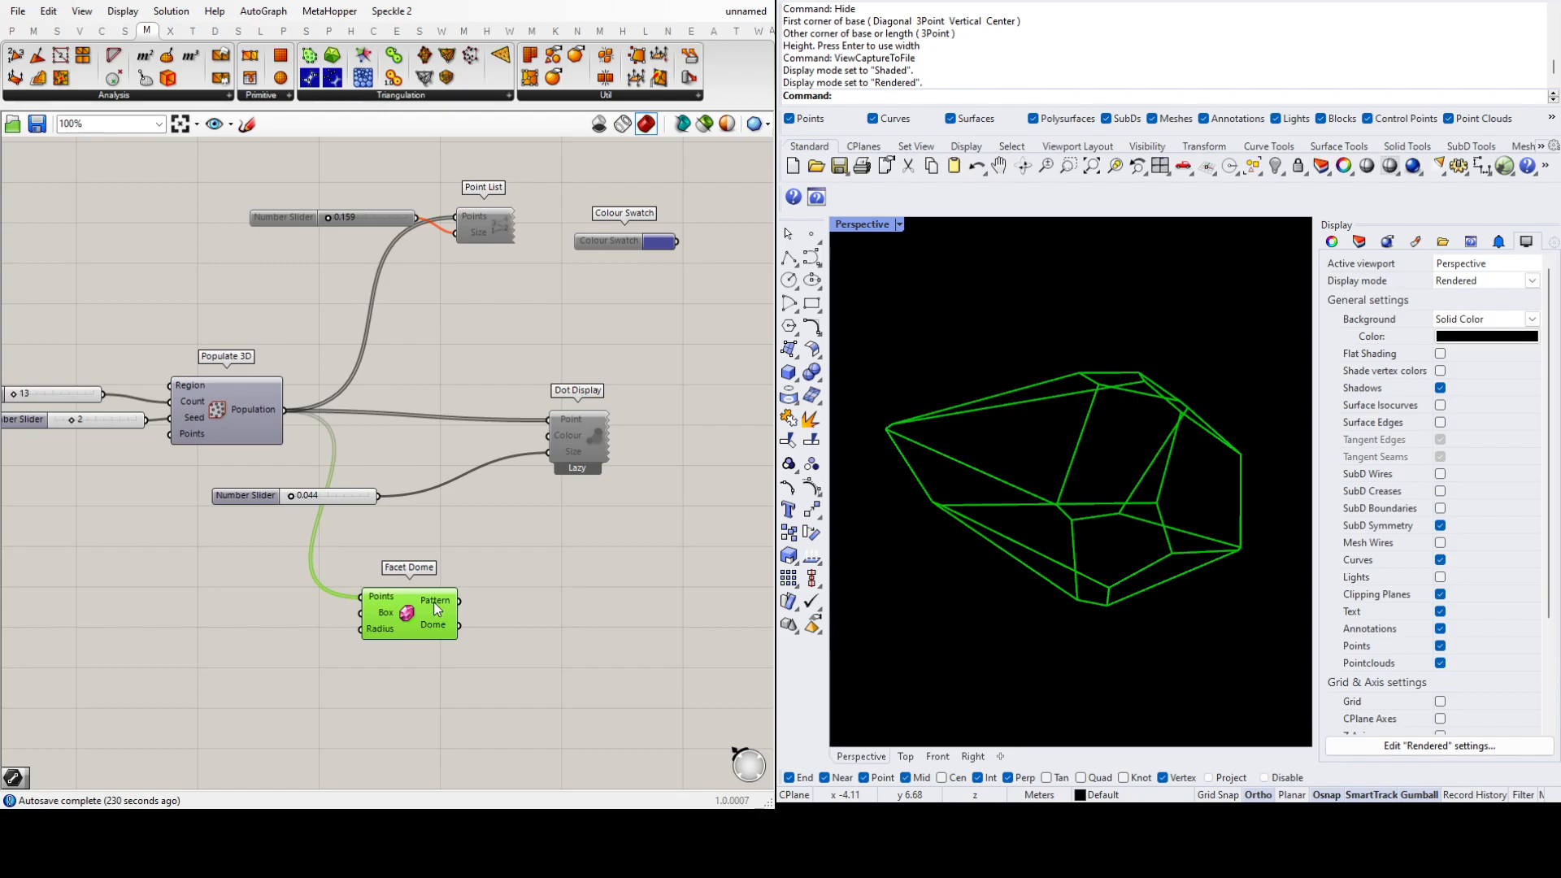
Step: Add a Geometry parameter beside the Facet Dome and connect the Facet Dome's Pattern output to it
{"action": "left_click", "coordinate": [592, 619]}
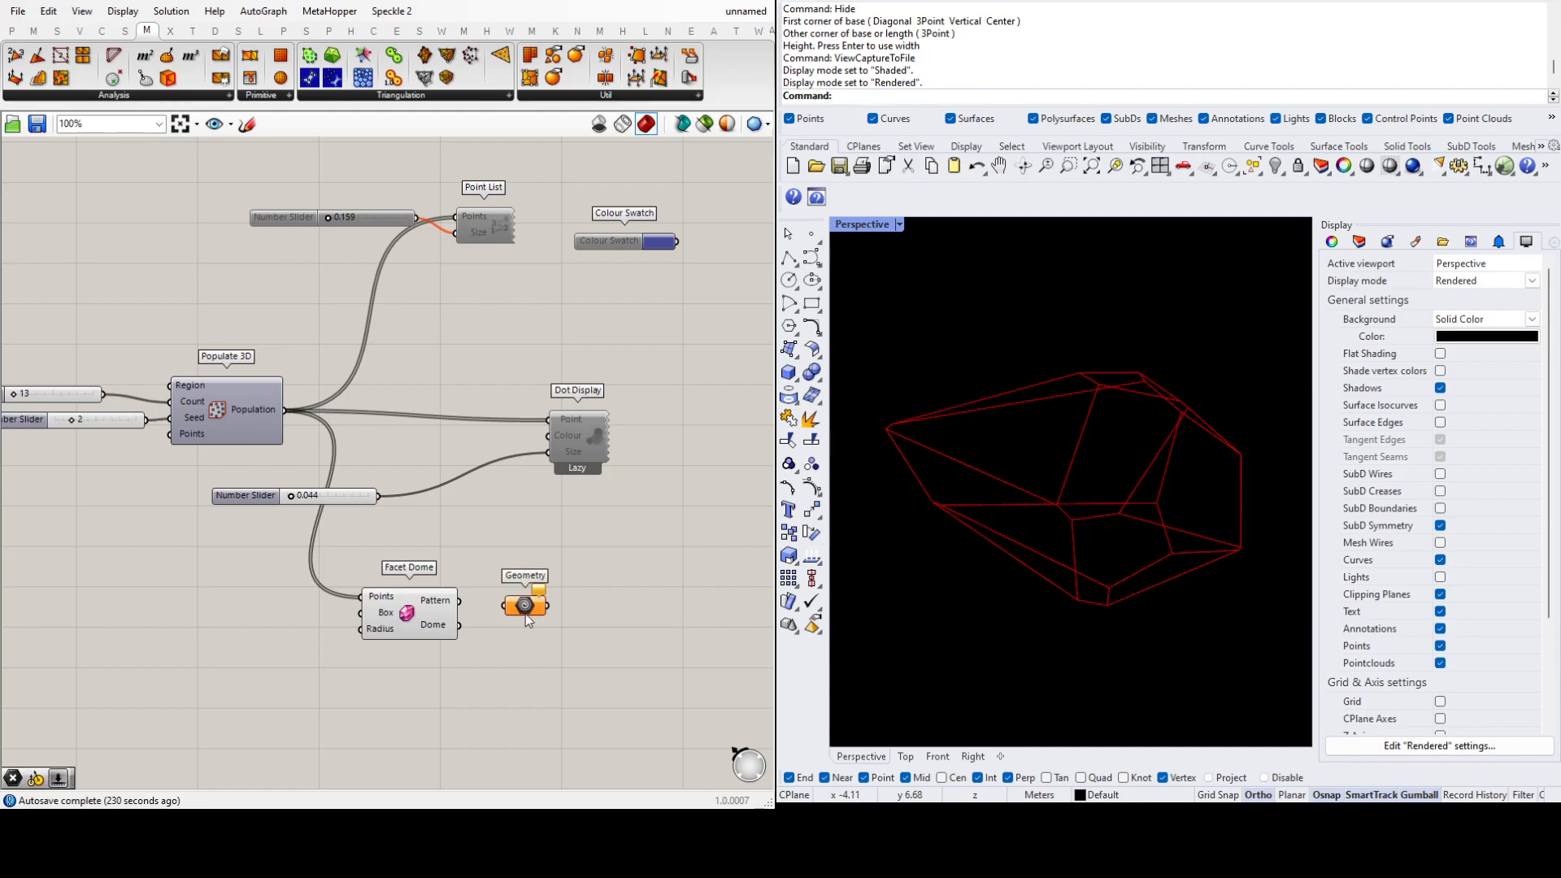
{"action": "left_click_drag", "start_coordinate": [528, 608], "coordinate": [557, 604]}
{"action": "left_click_drag", "start_coordinate": [460, 601], "coordinate": [558, 598]}
{"action": "left_click", "coordinate": [613, 632]}
Step: Add a Panel above the Geometry parameter and connect the Geometry output to it to list the data
{"action": "scroll", "coordinate": [317, 658], "scroll_direction": "down", "scroll_amount": 4}
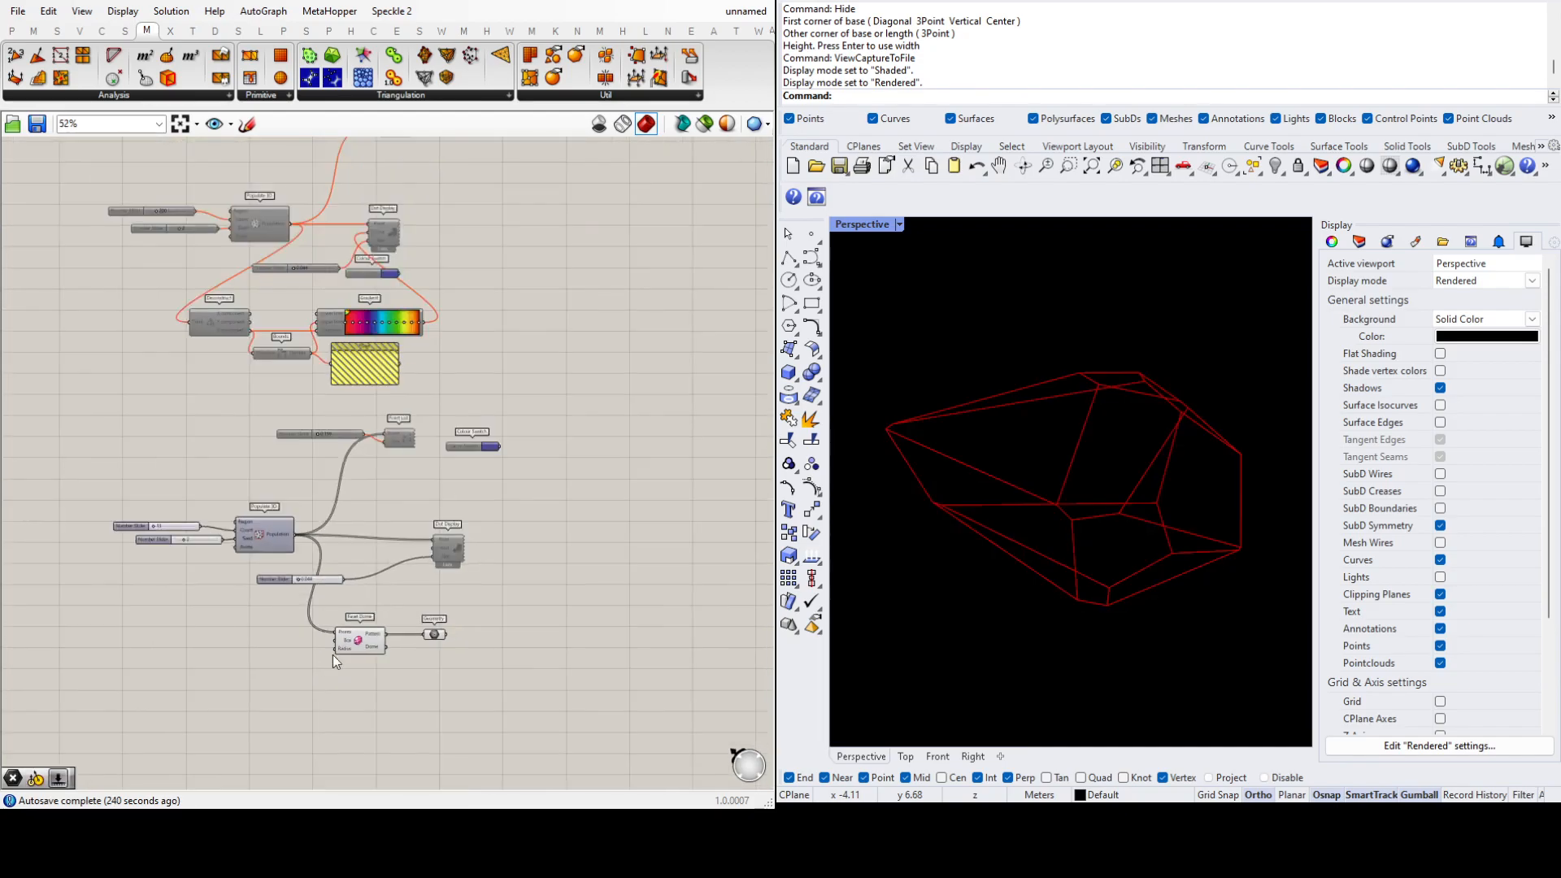
{"action": "scroll", "coordinate": [451, 628], "scroll_direction": "up", "scroll_amount": 3}
{"action": "left_click", "coordinate": [576, 722]}
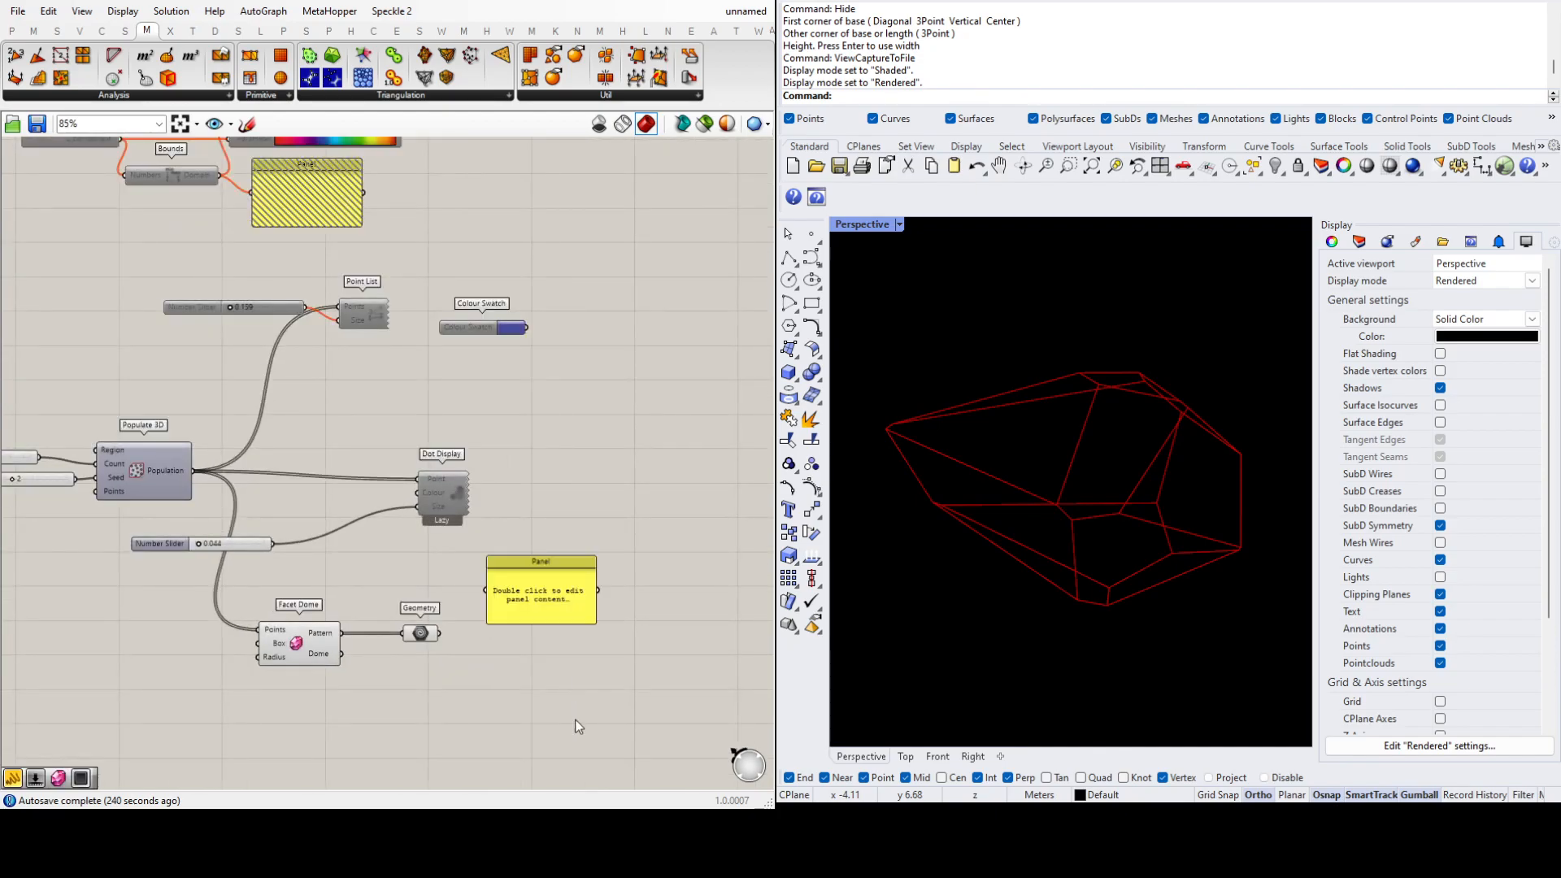
{"action": "left_click_drag", "start_coordinate": [440, 634], "coordinate": [578, 441]}
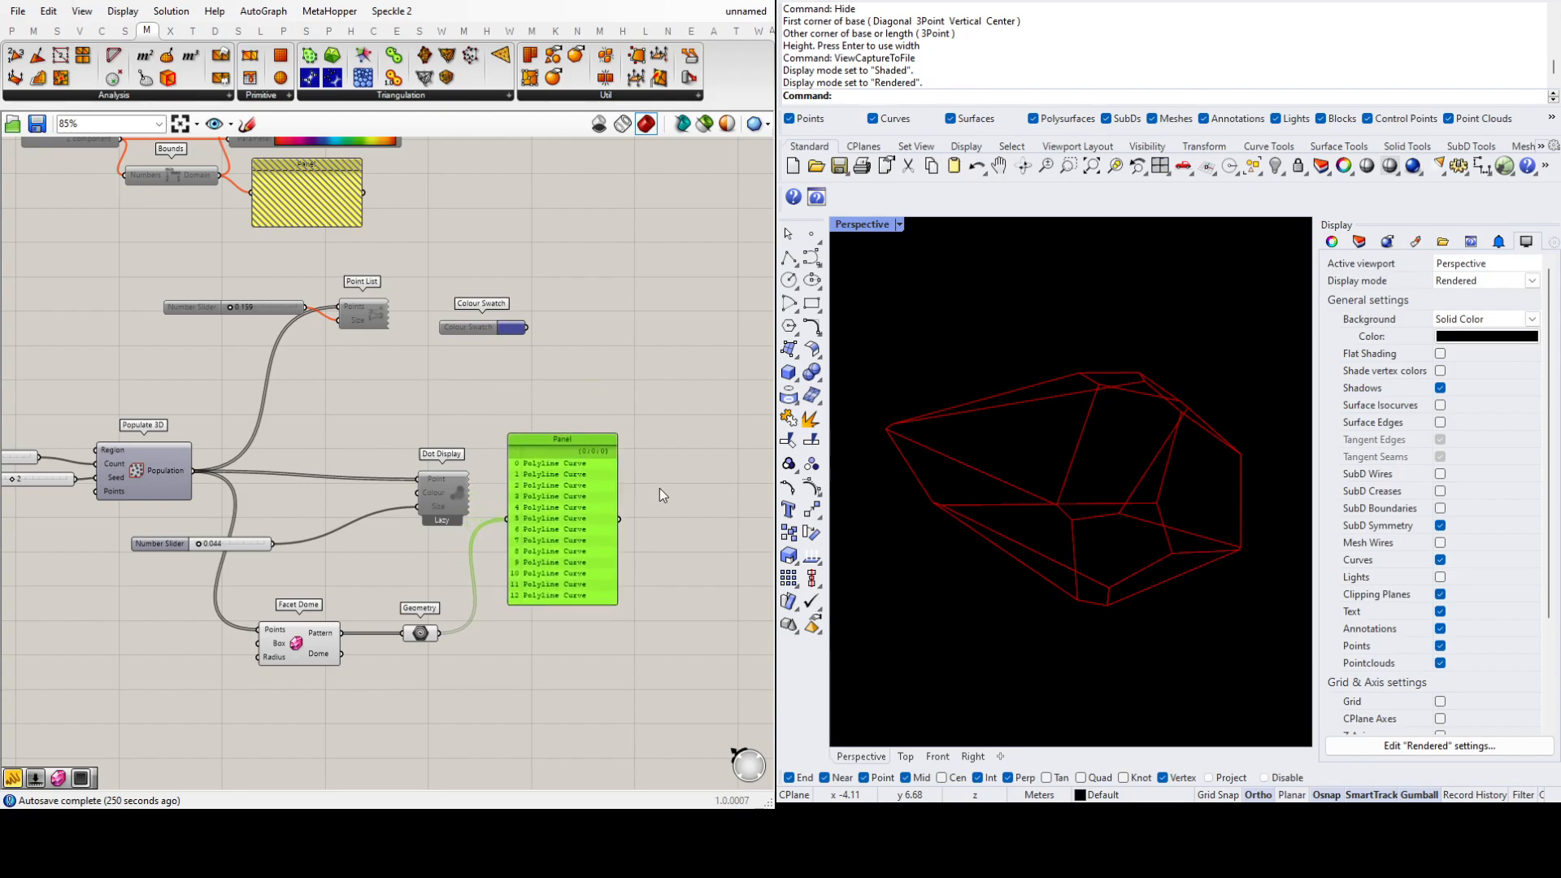
{"action": "left_click", "coordinate": [651, 514]}
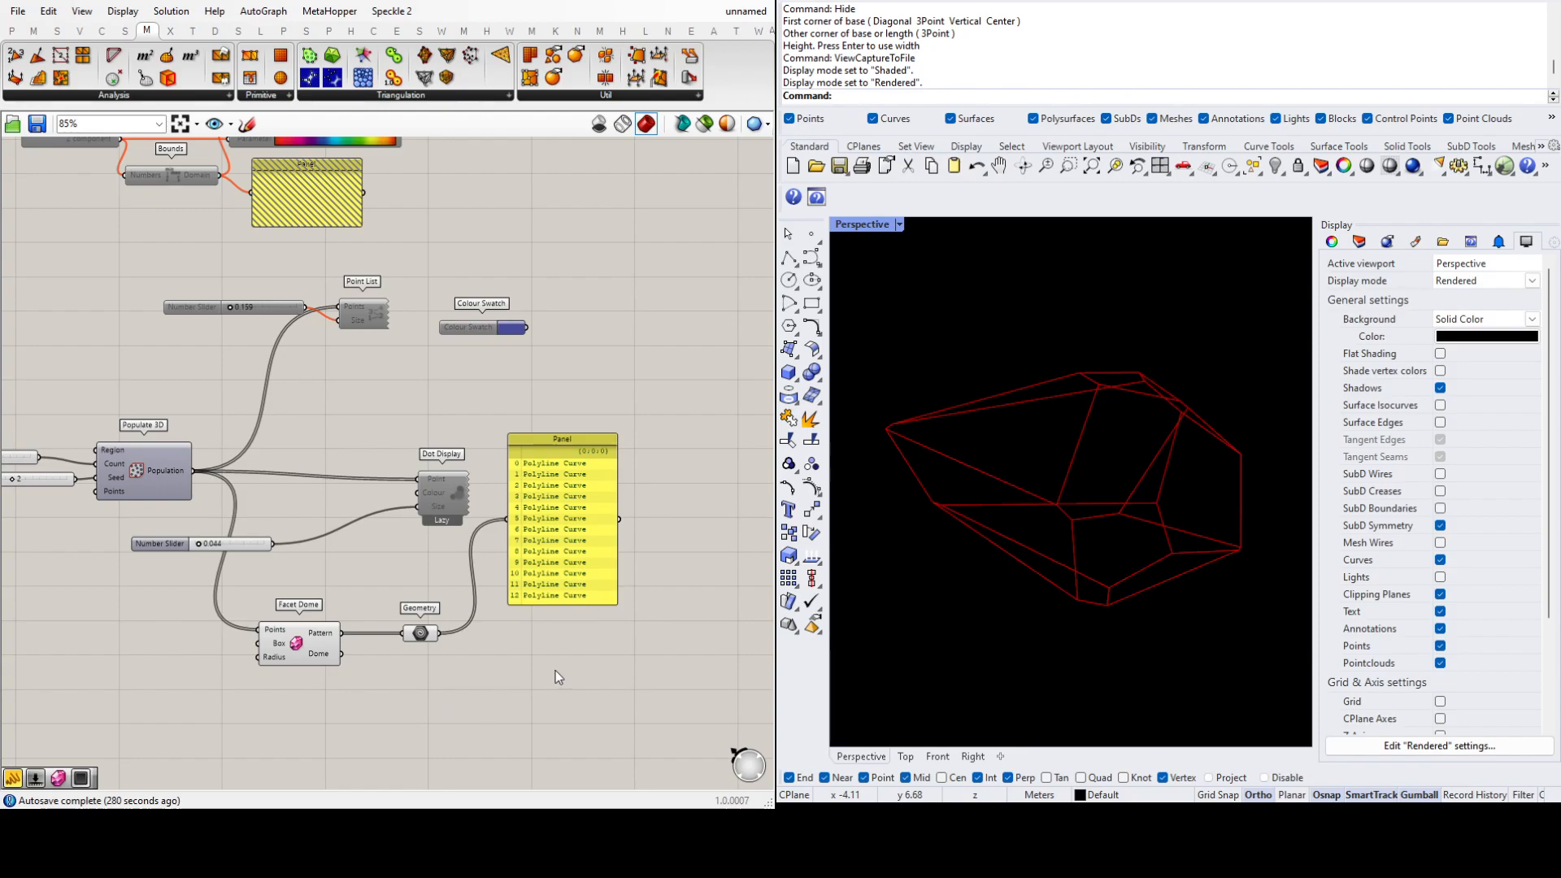
Step: Add a Custom Preview Lineweights component below the Panel and reveal where it sits in the component library
{"action": "scroll", "coordinate": [557, 675], "scroll_direction": "up", "scroll_amount": 1}
{"action": "scroll", "coordinate": [546, 696], "scroll_direction": "up", "scroll_amount": 1}
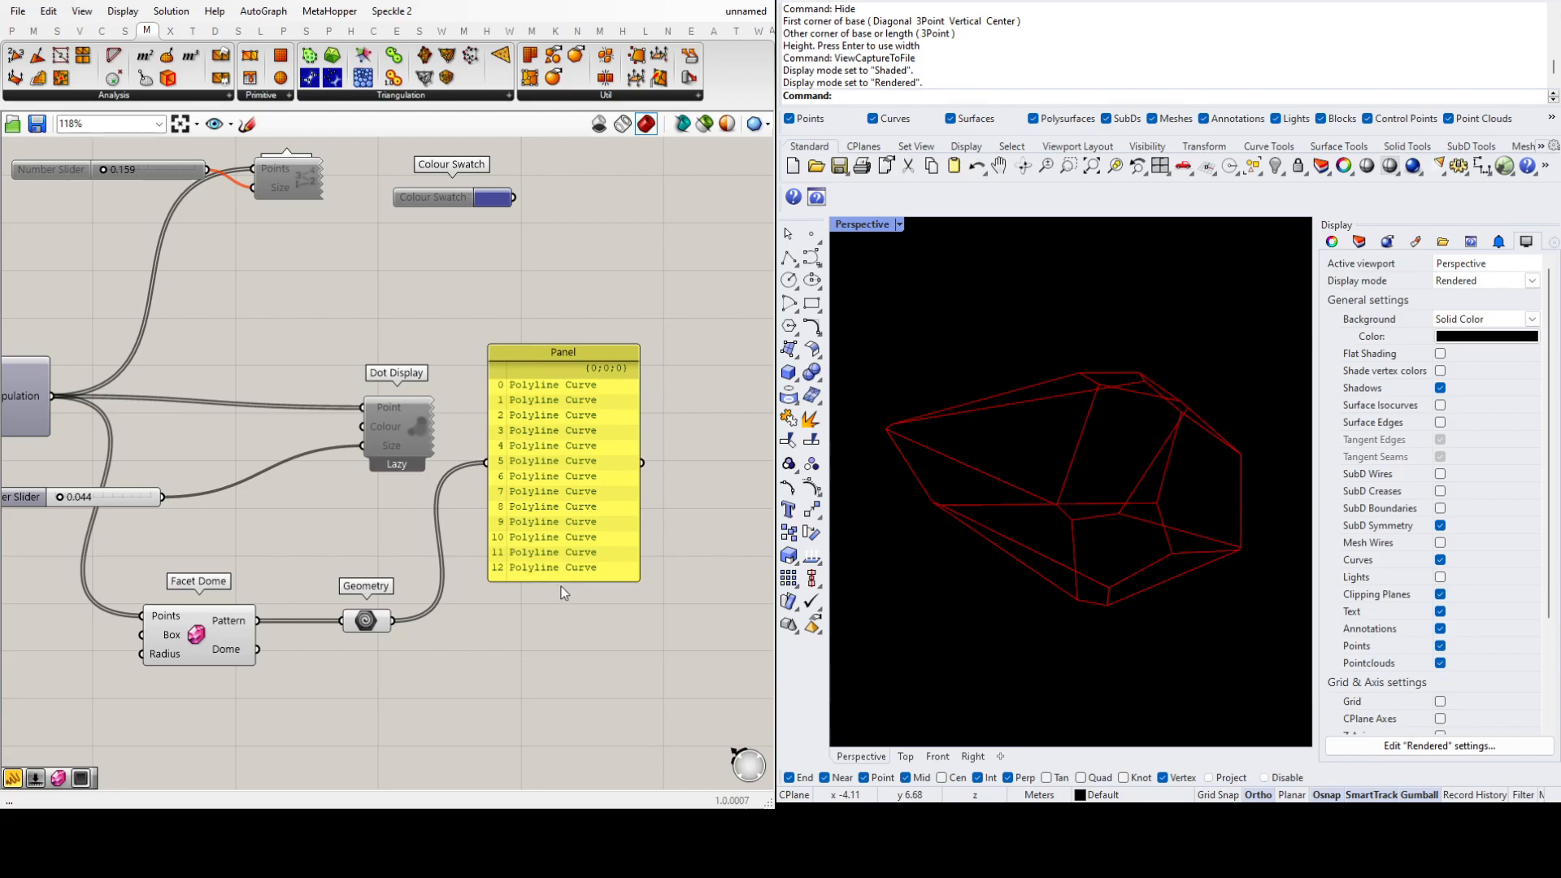
{"action": "left_click_drag", "start_coordinate": [577, 649], "coordinate": [546, 675]}
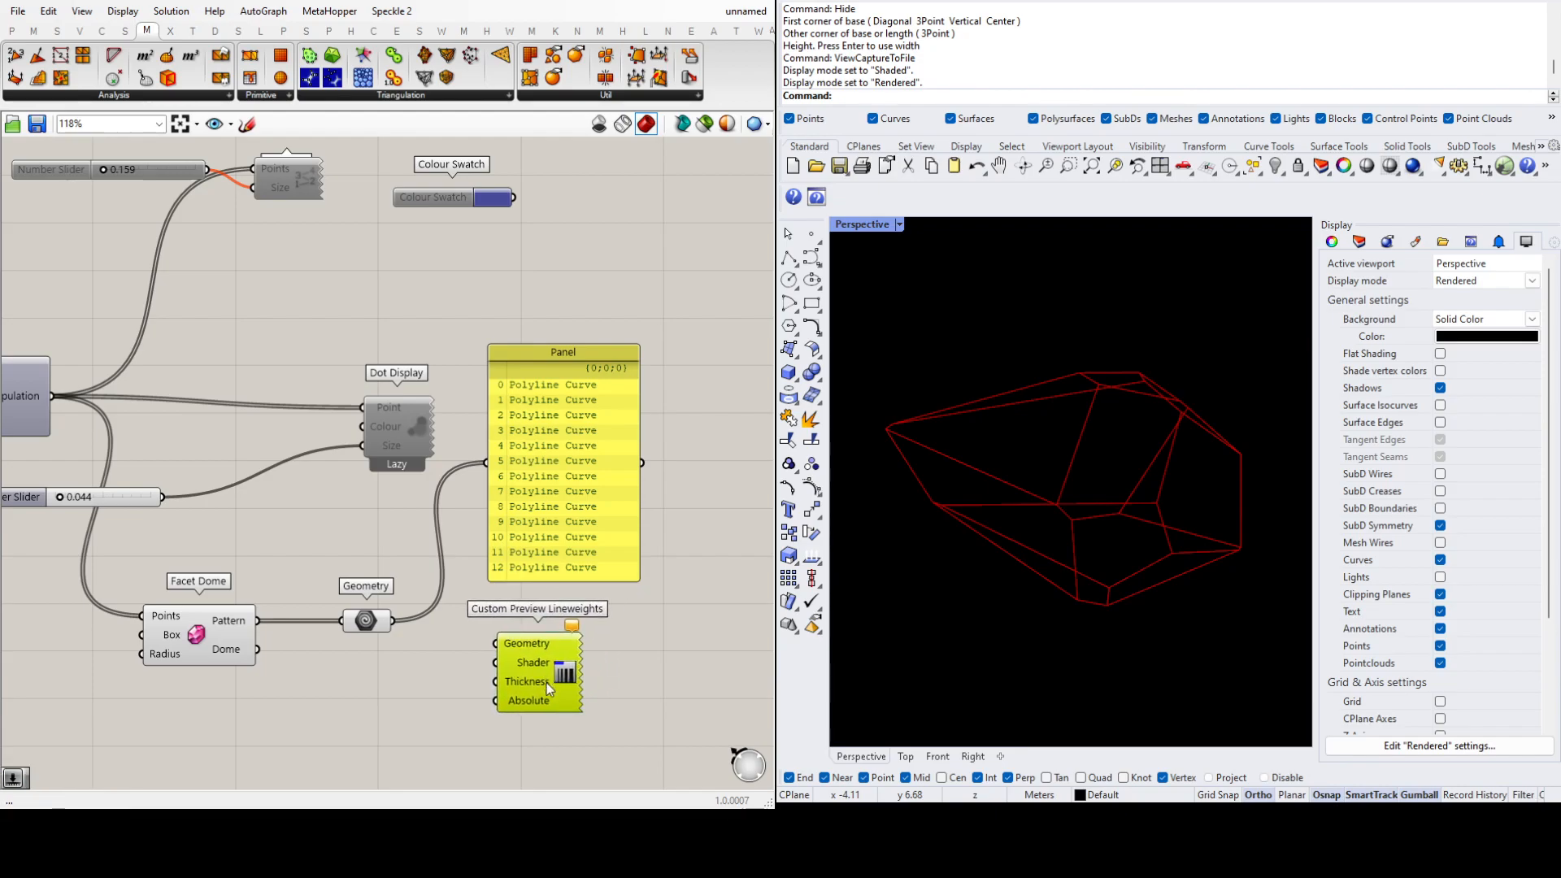
{"action": "left_click", "coordinate": [540, 670], "text": "ctrl+alt"}
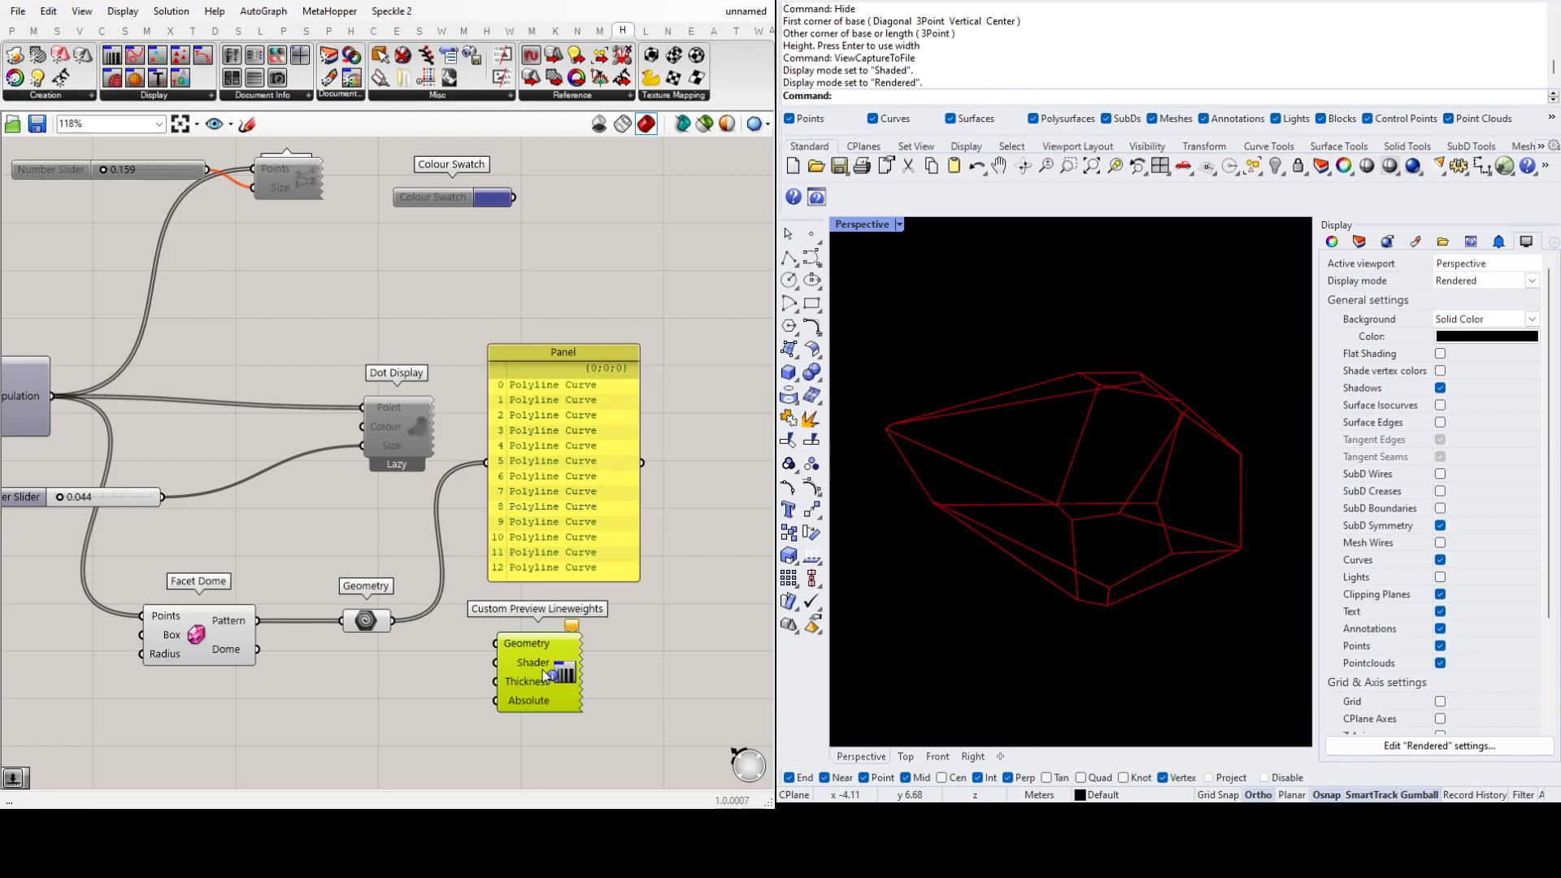
{"action": "left_click", "coordinate": [638, 656]}
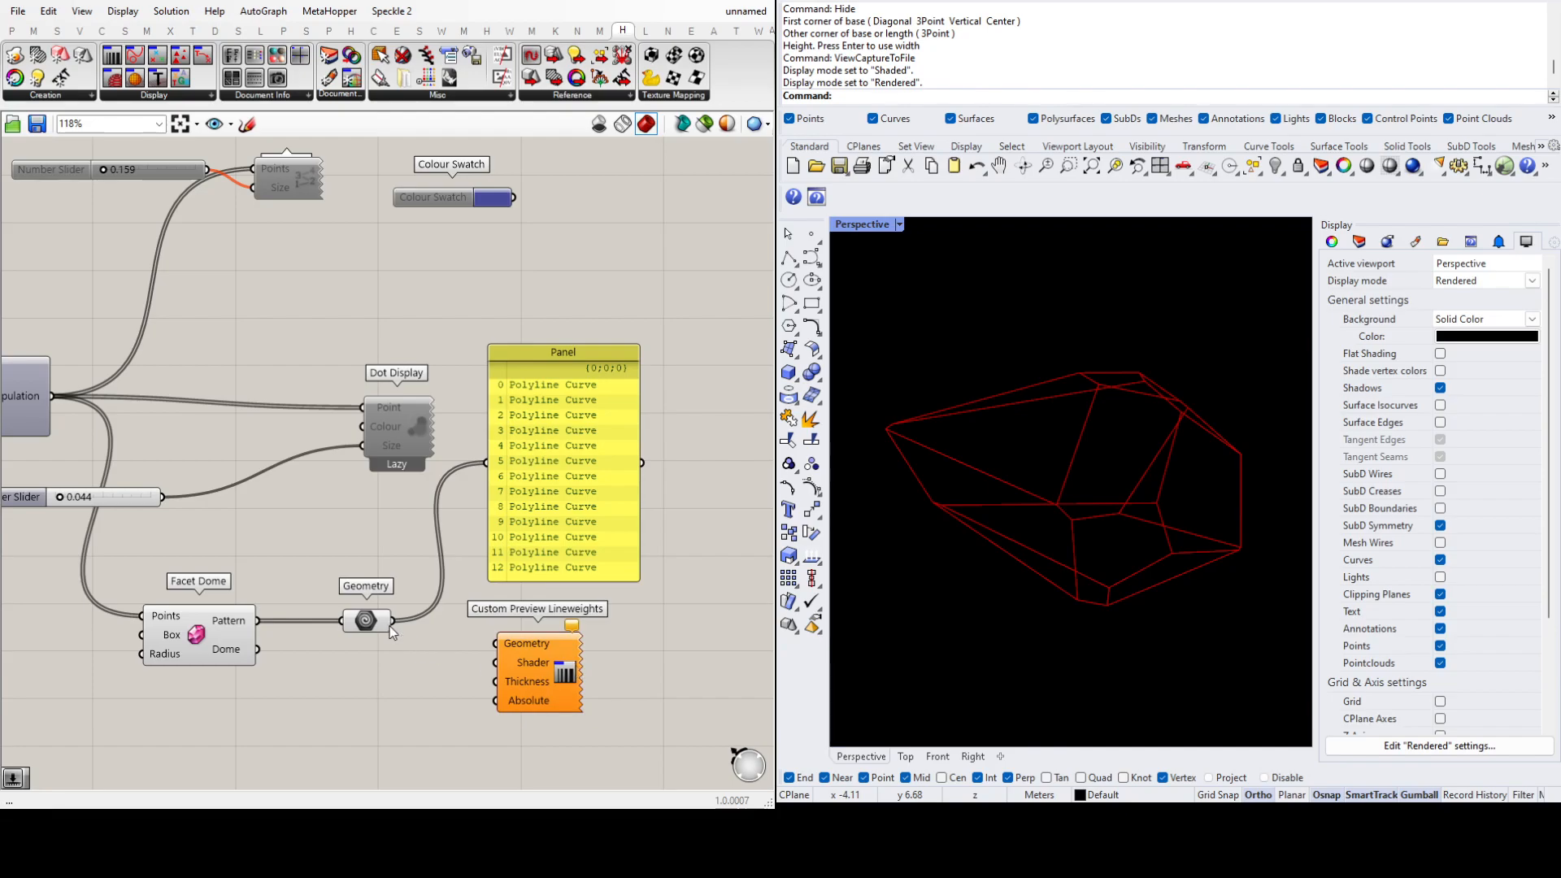
Step: Connect the Geometry parameter to the Geometry input of Custom Preview Lineweights and check the curves in the Perspective viewport
{"action": "left_click_drag", "start_coordinate": [393, 622], "coordinate": [548, 687]}
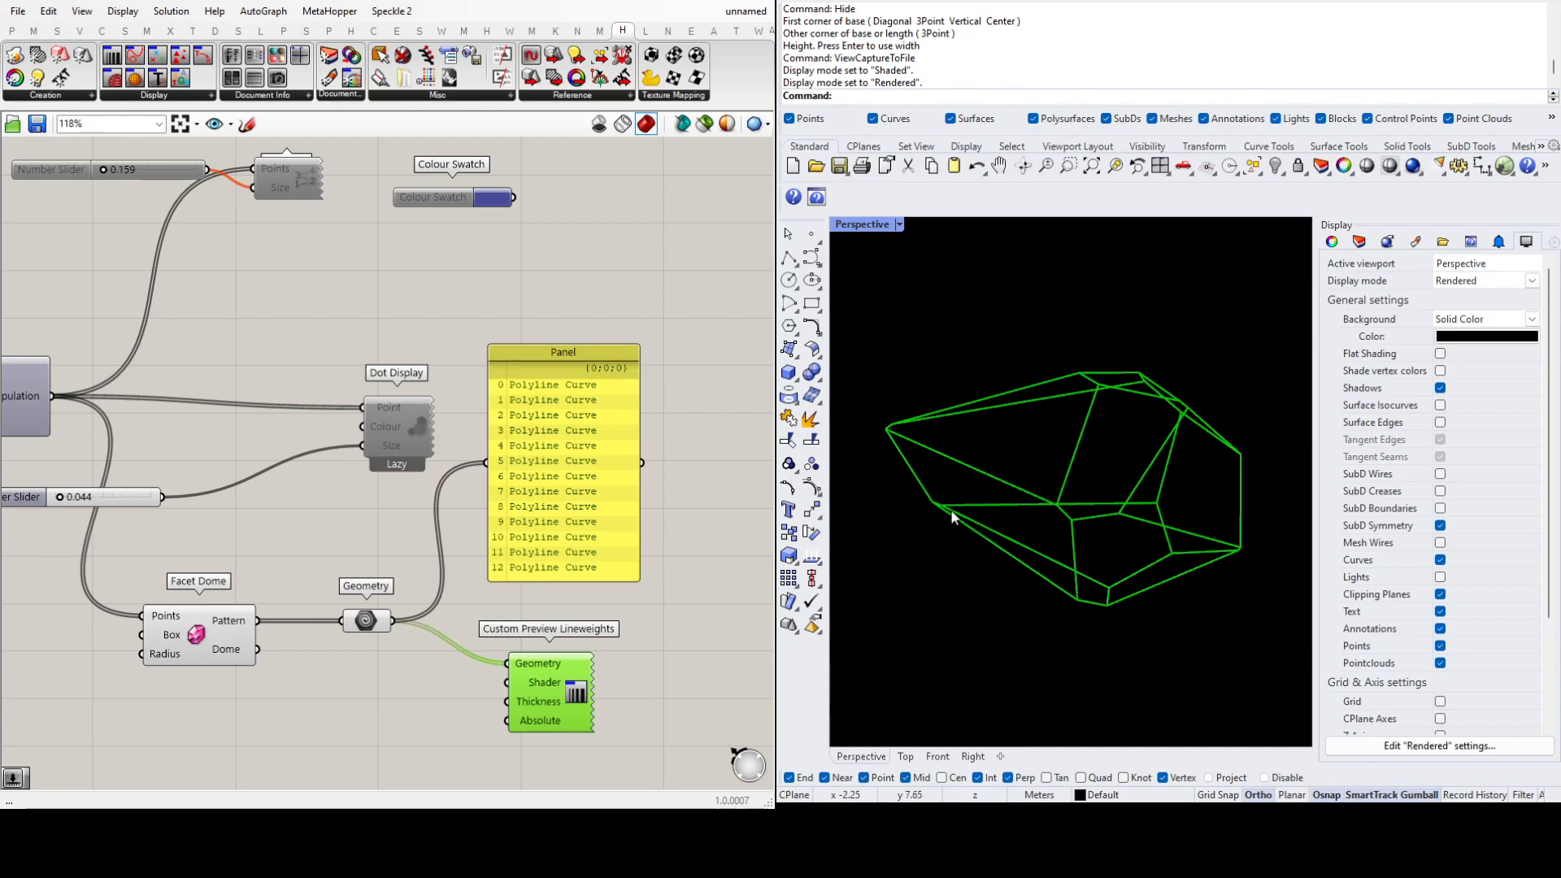
{"action": "left_click", "coordinate": [735, 688]}
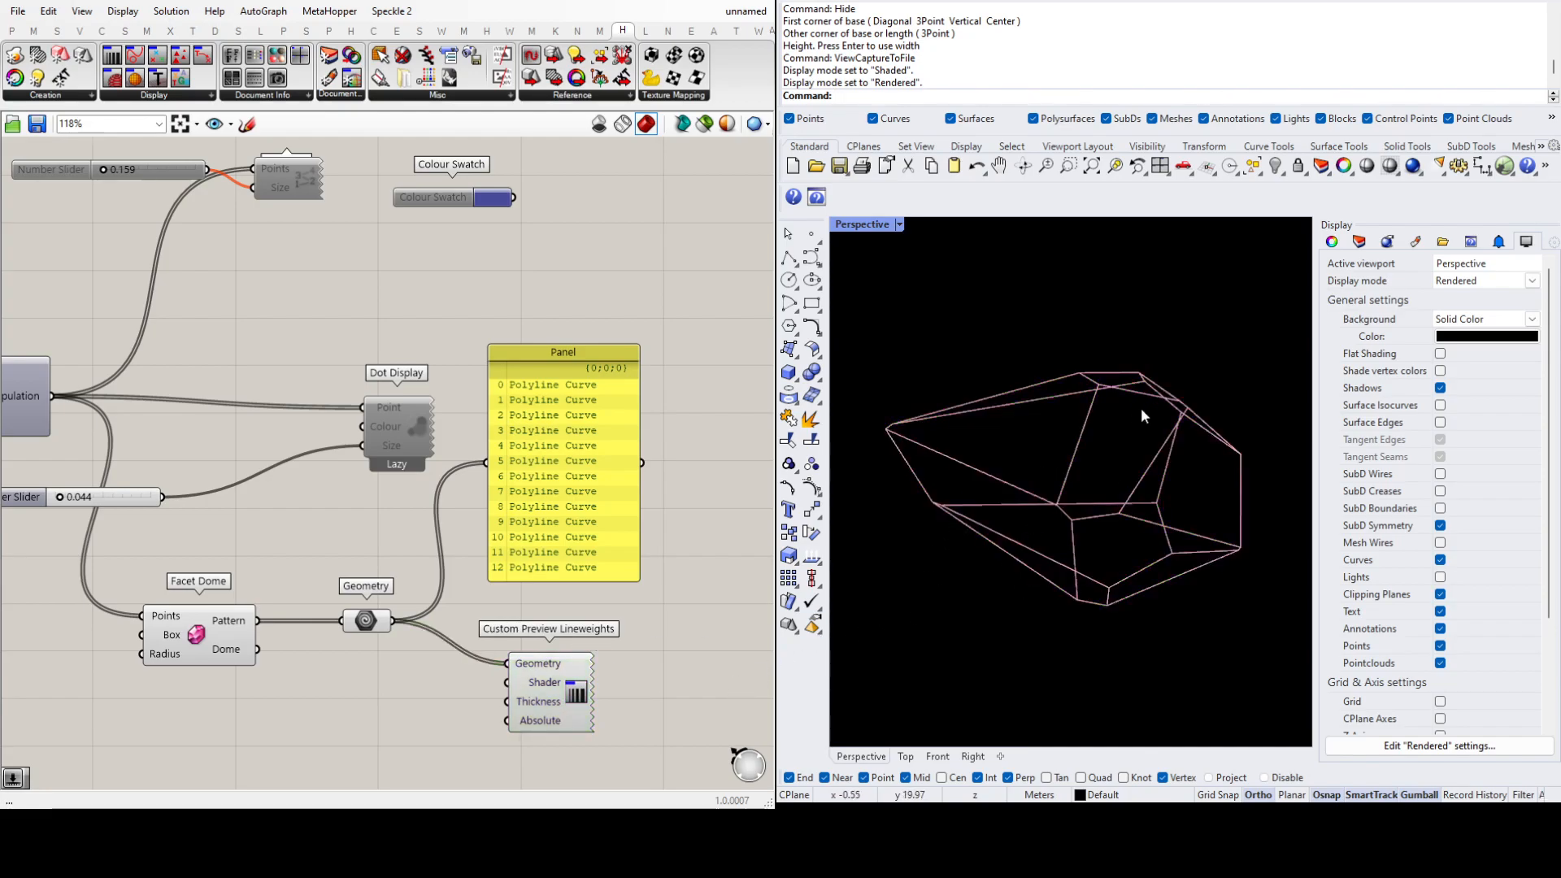
{"action": "mouse_move", "coordinate": [1163, 520]}
{"action": "right_mouse_down"}
{"action": "mouse_move", "coordinate": [1132, 547]}
{"action": "mouse_move", "coordinate": [1185, 516]}
{"action": "right_mouse_up"}
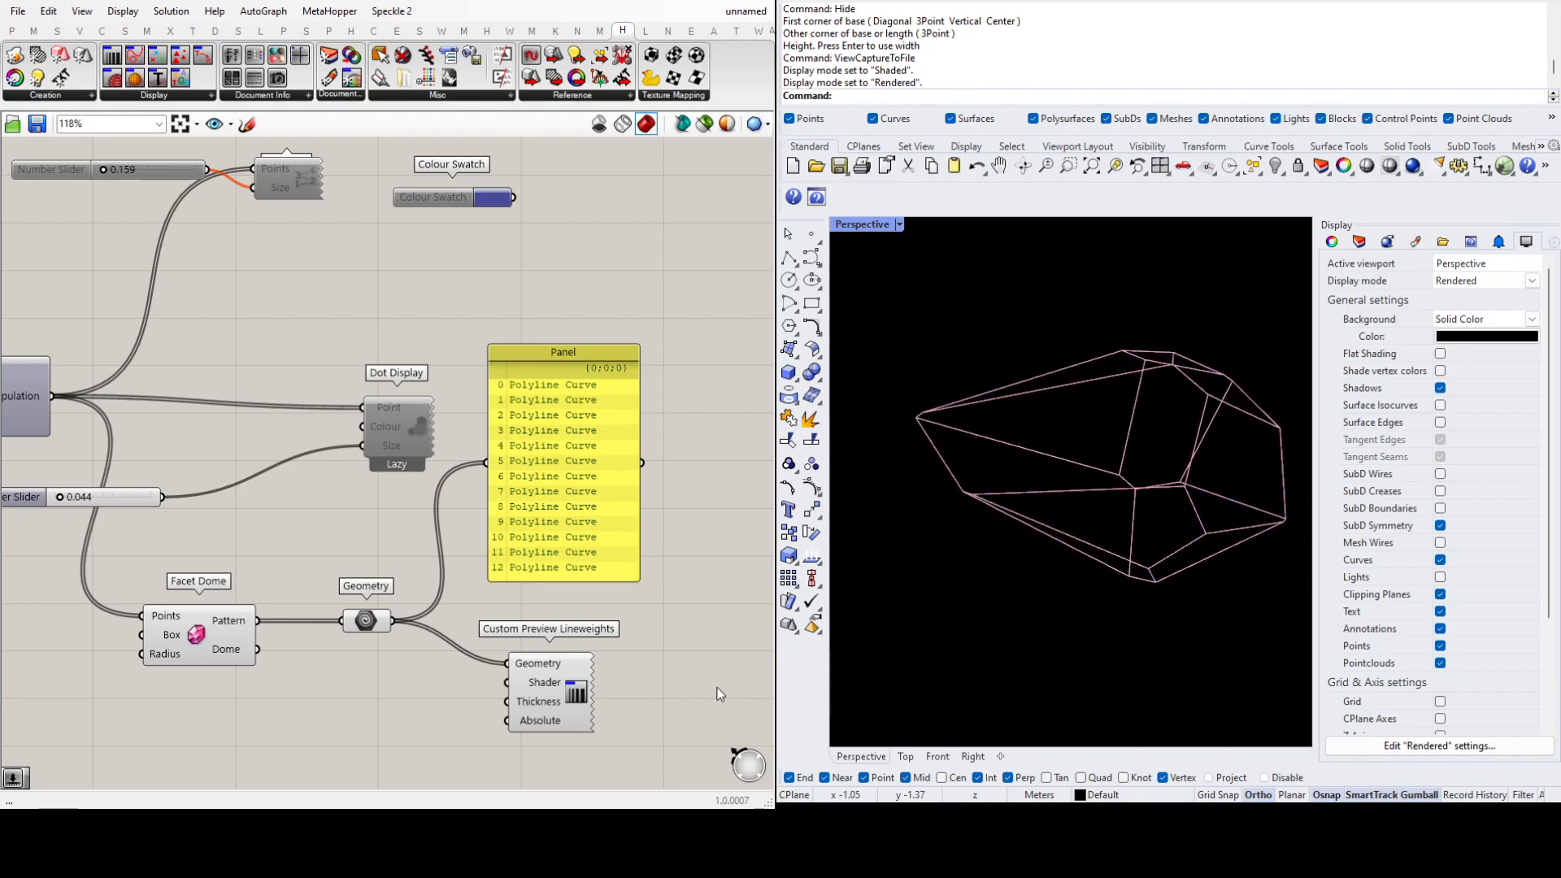
Step: Move the Colour Swatch beside Custom Preview Lineweights, enable it and connect it to the Shader input
{"action": "scroll", "coordinate": [550, 636], "scroll_direction": "down", "scroll_amount": 2}
{"action": "scroll", "coordinate": [598, 708], "scroll_direction": "up", "scroll_amount": 3}
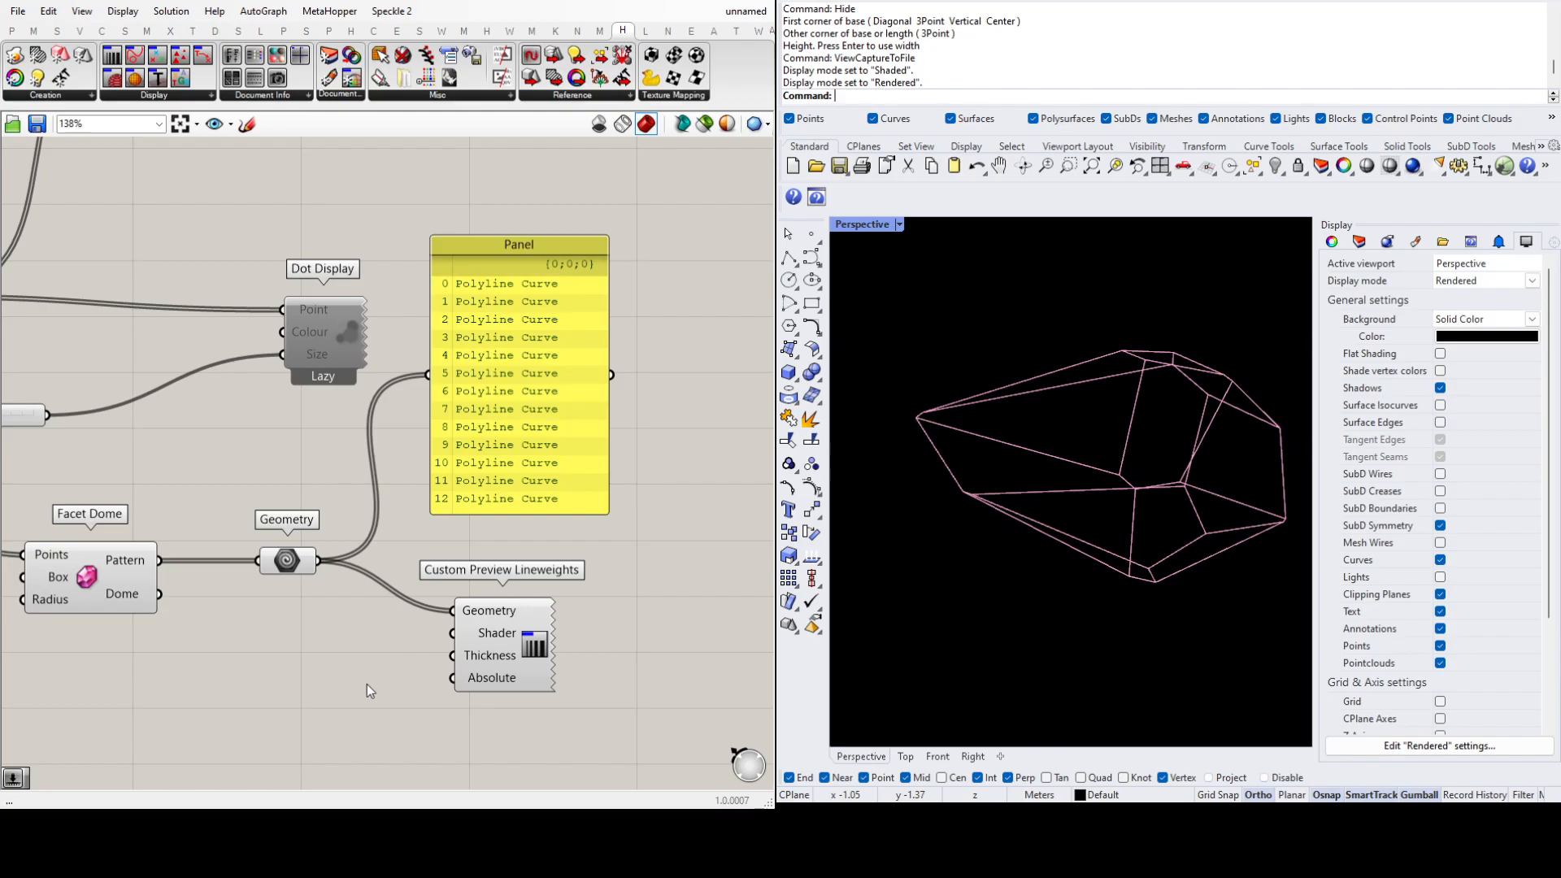
{"action": "scroll", "coordinate": [505, 464], "scroll_direction": "down", "scroll_amount": 3}
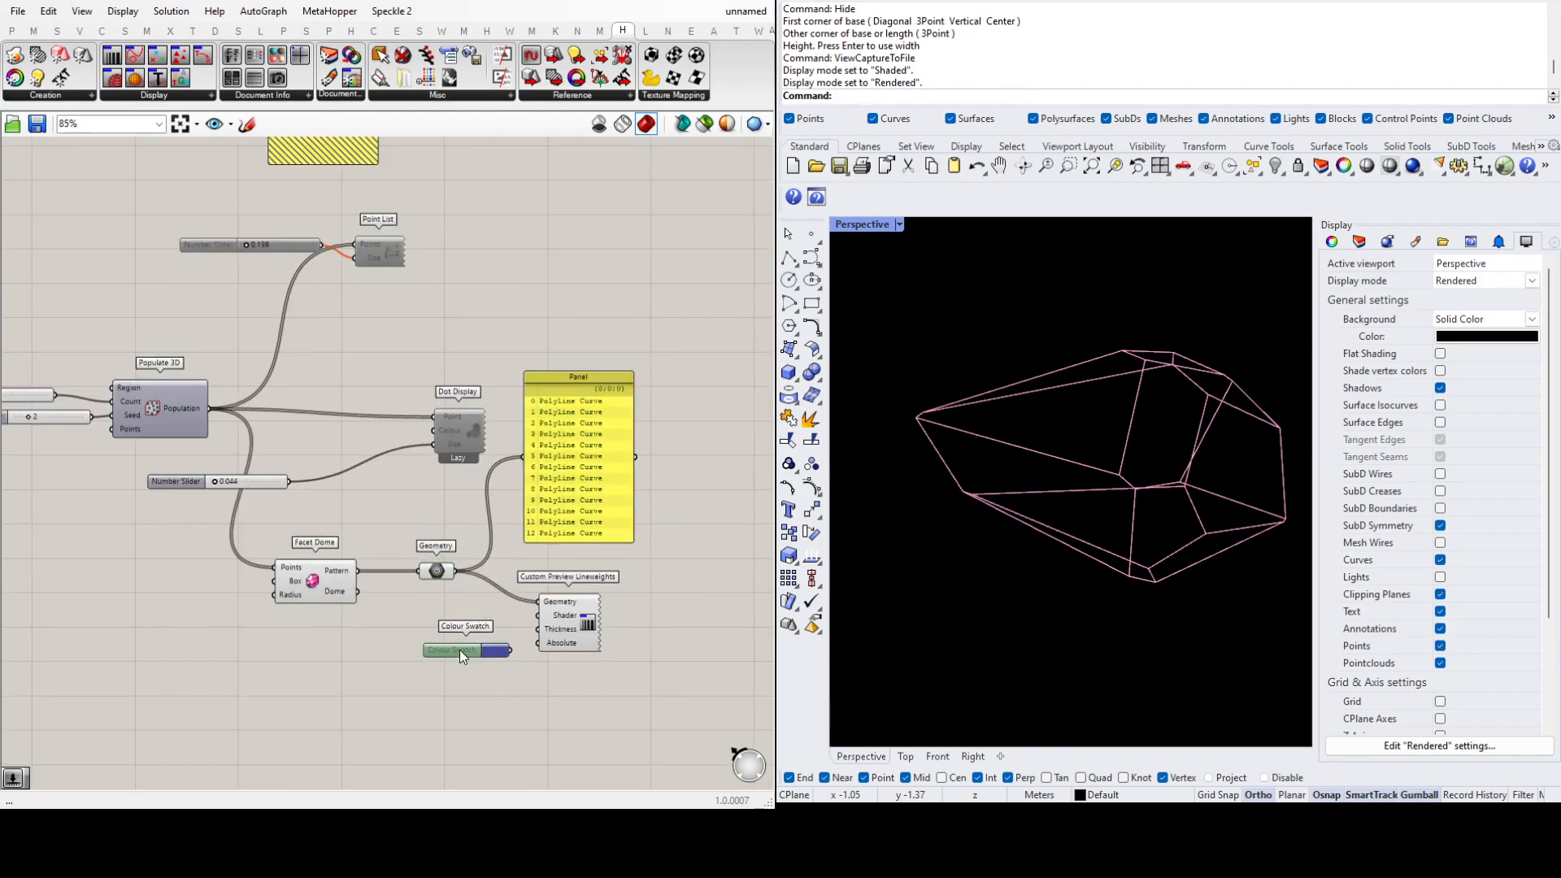
{"action": "scroll", "coordinate": [472, 648], "scroll_direction": "up", "scroll_amount": 6}
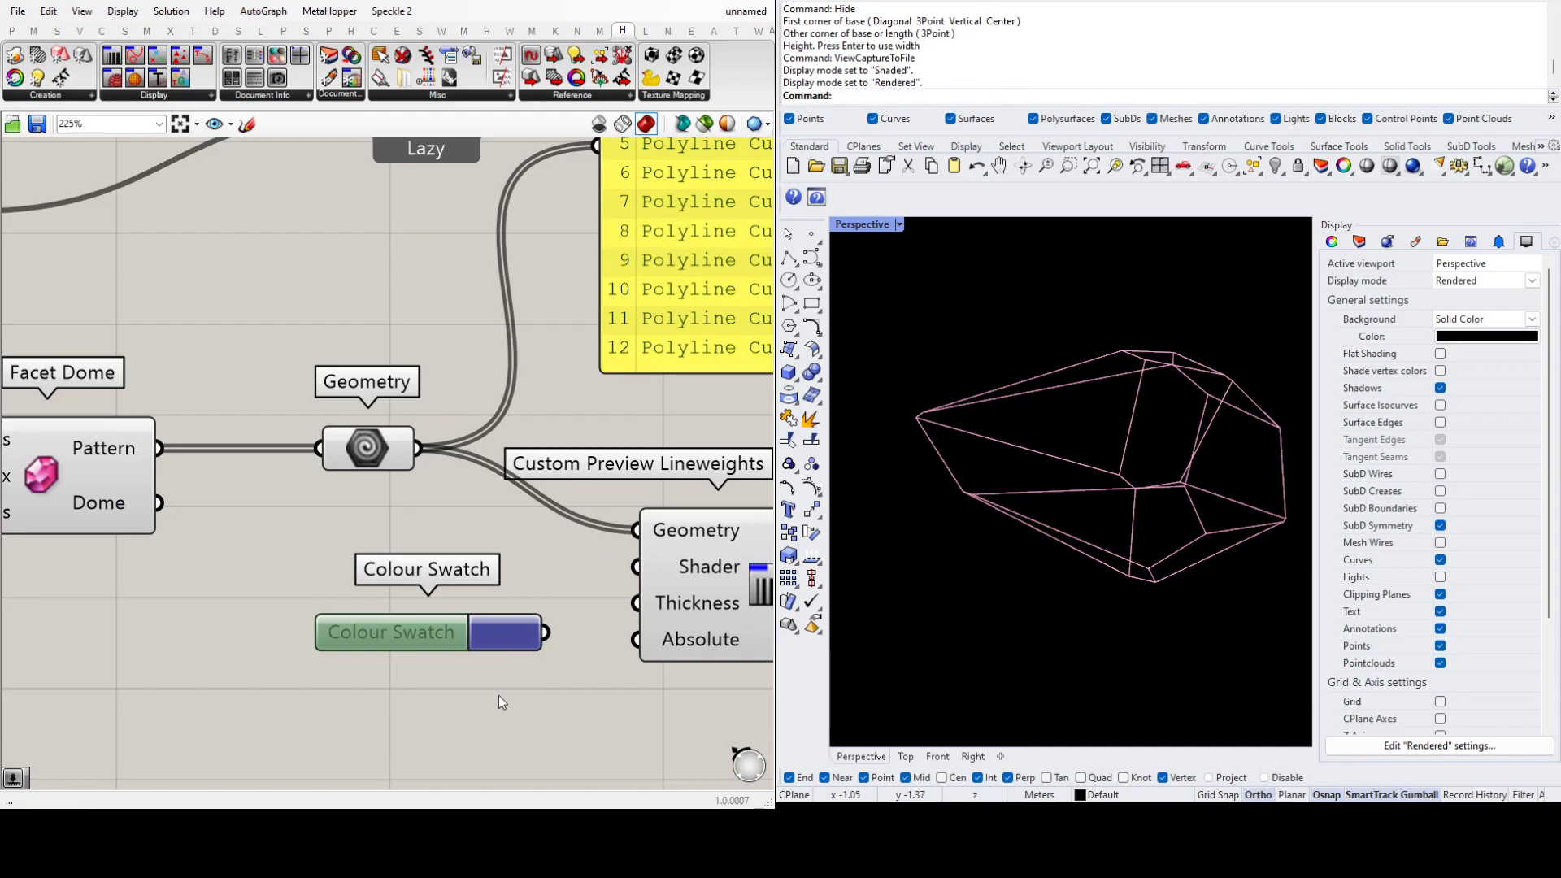
{"action": "key", "text": "ctrl+e"}
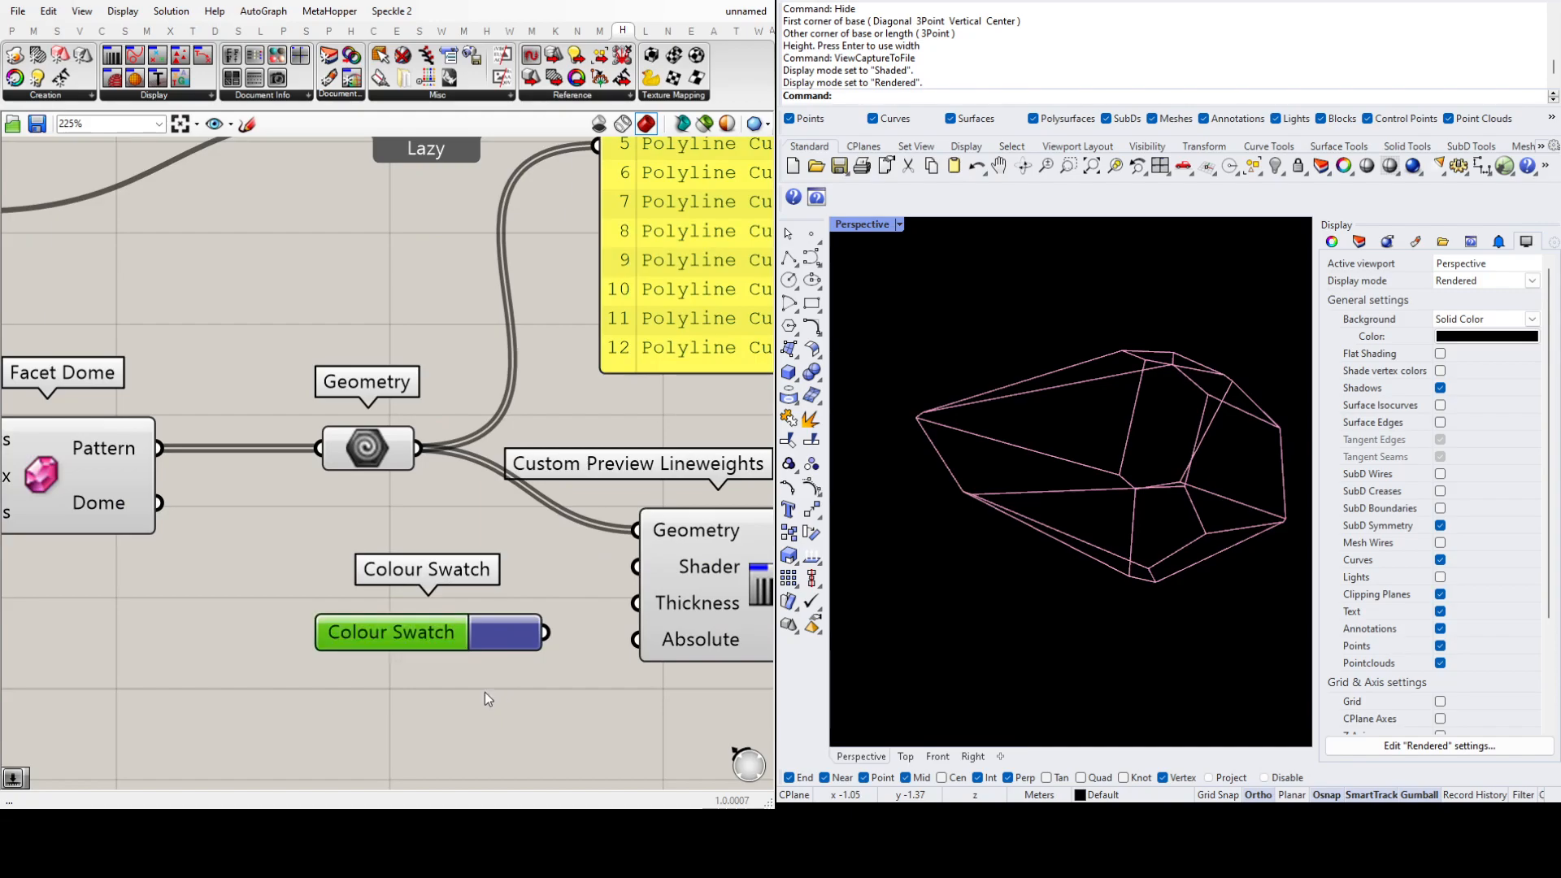
{"action": "left_click_drag", "start_coordinate": [544, 633], "coordinate": [626, 571]}
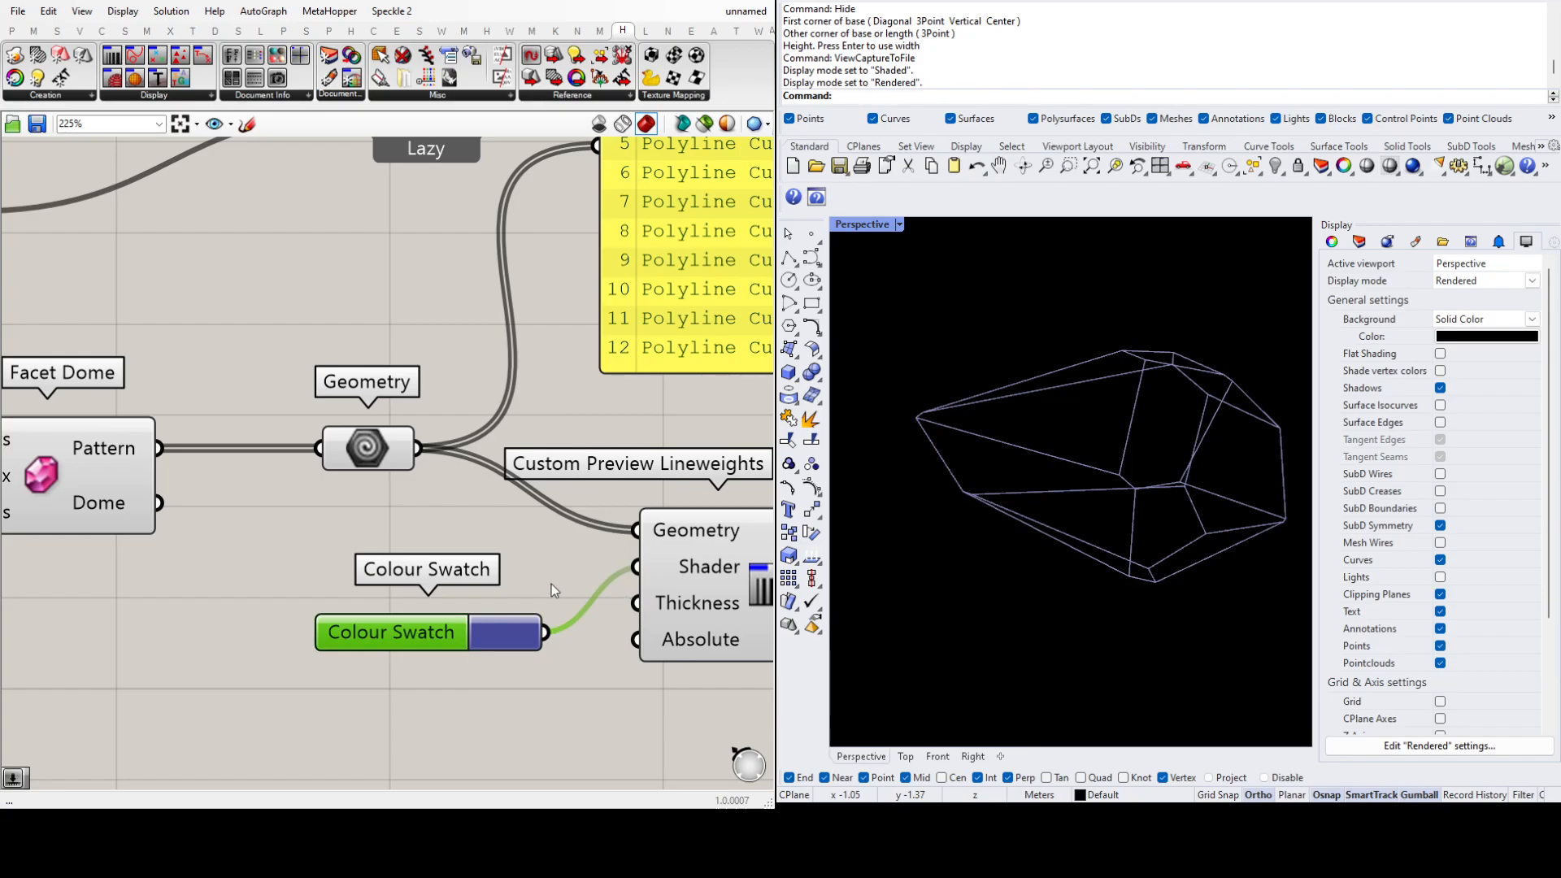
Step: Add a Number Slider set to 0.005 below the Colour Swatch and connect it to the Thickness input
{"action": "scroll", "coordinate": [456, 634], "scroll_direction": "down", "scroll_amount": 3}
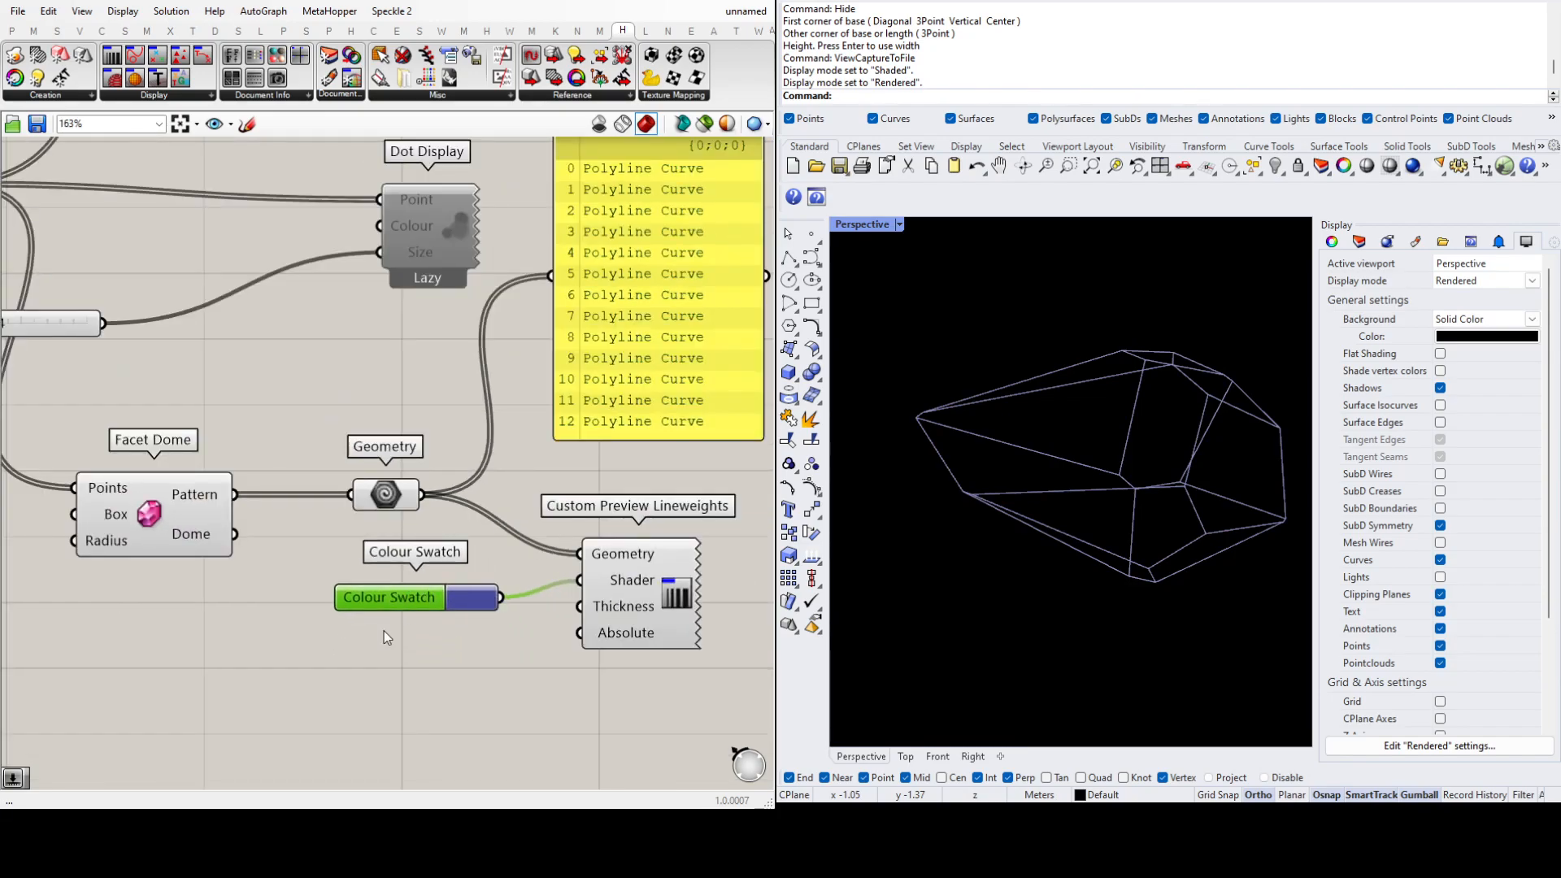
{"action": "scroll", "coordinate": [383, 631], "scroll_direction": "down", "scroll_amount": 2}
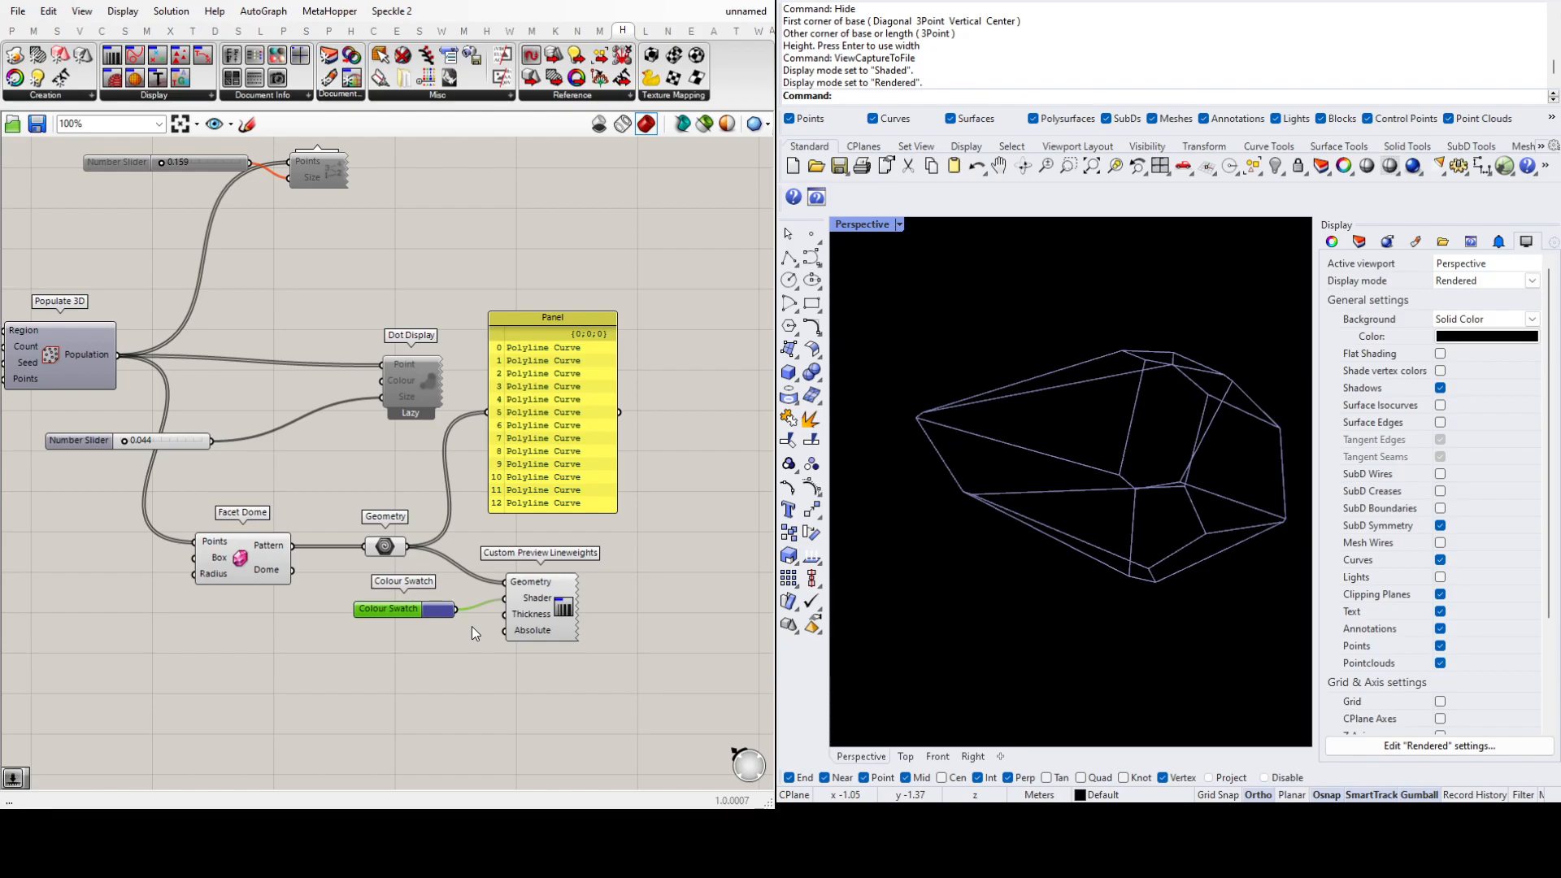
{"action": "scroll", "coordinate": [528, 609], "scroll_direction": "up", "scroll_amount": 4}
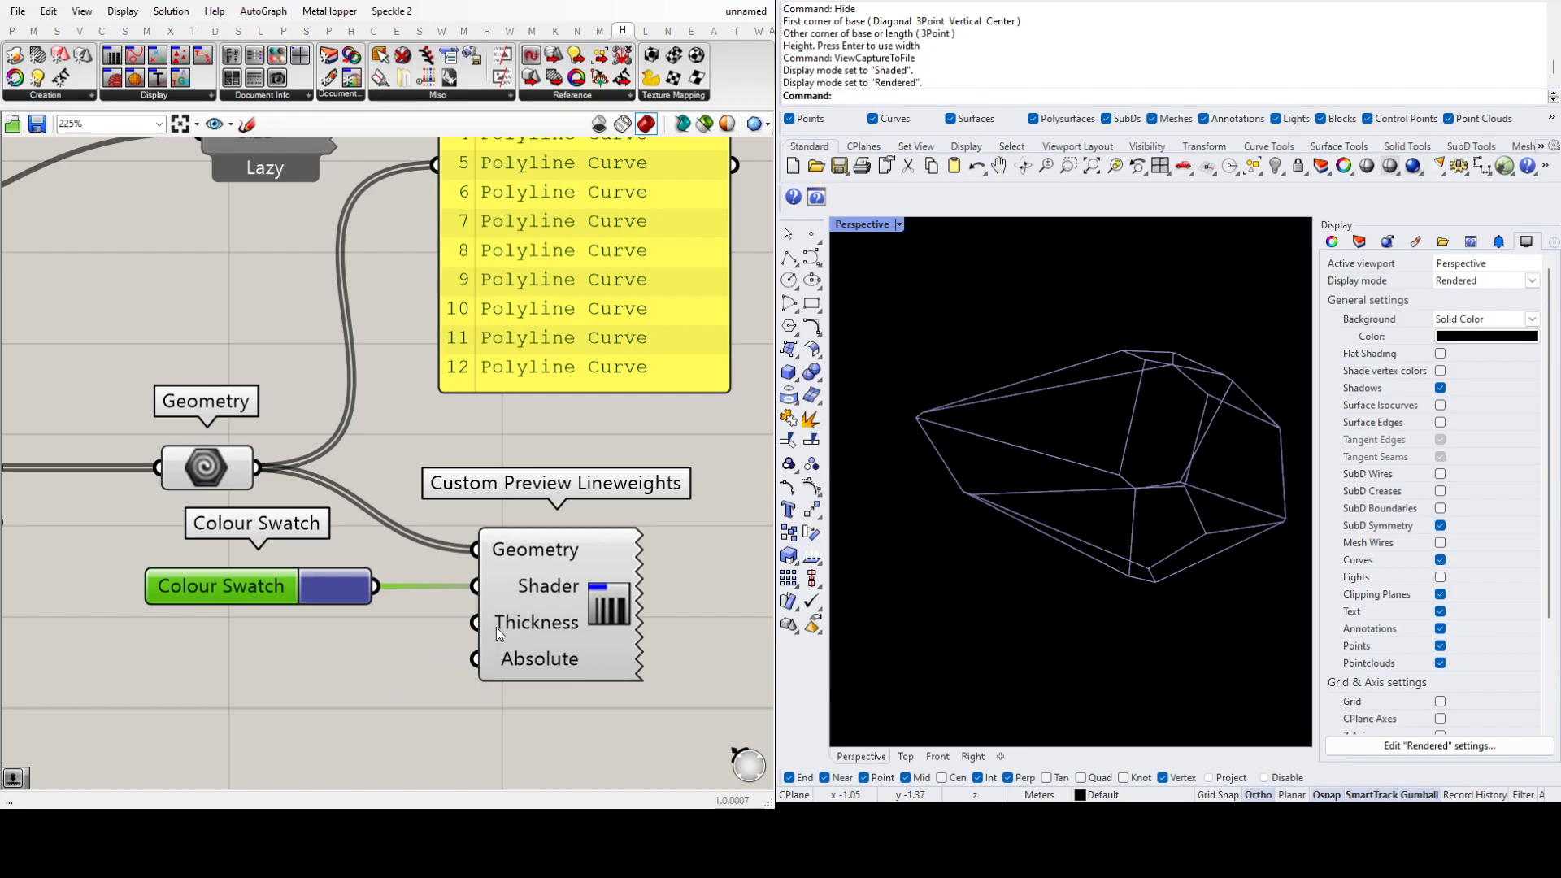
{"action": "left_click", "coordinate": [349, 667]}
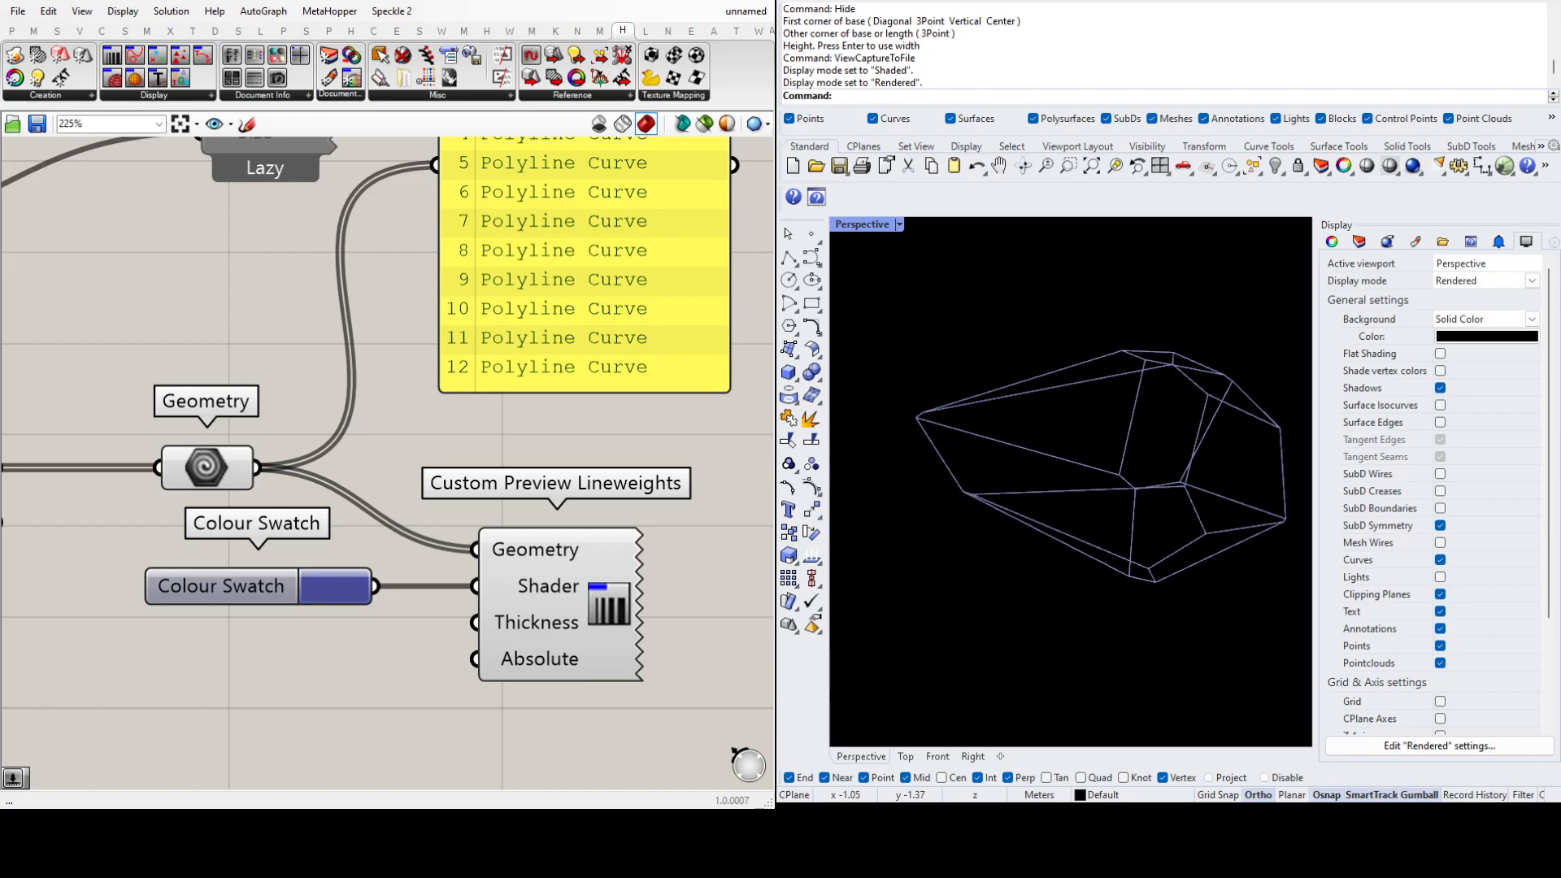
{"action": "key", "text": "Return"}
{"action": "left_click_drag", "start_coordinate": [462, 663], "coordinate": [475, 622]}
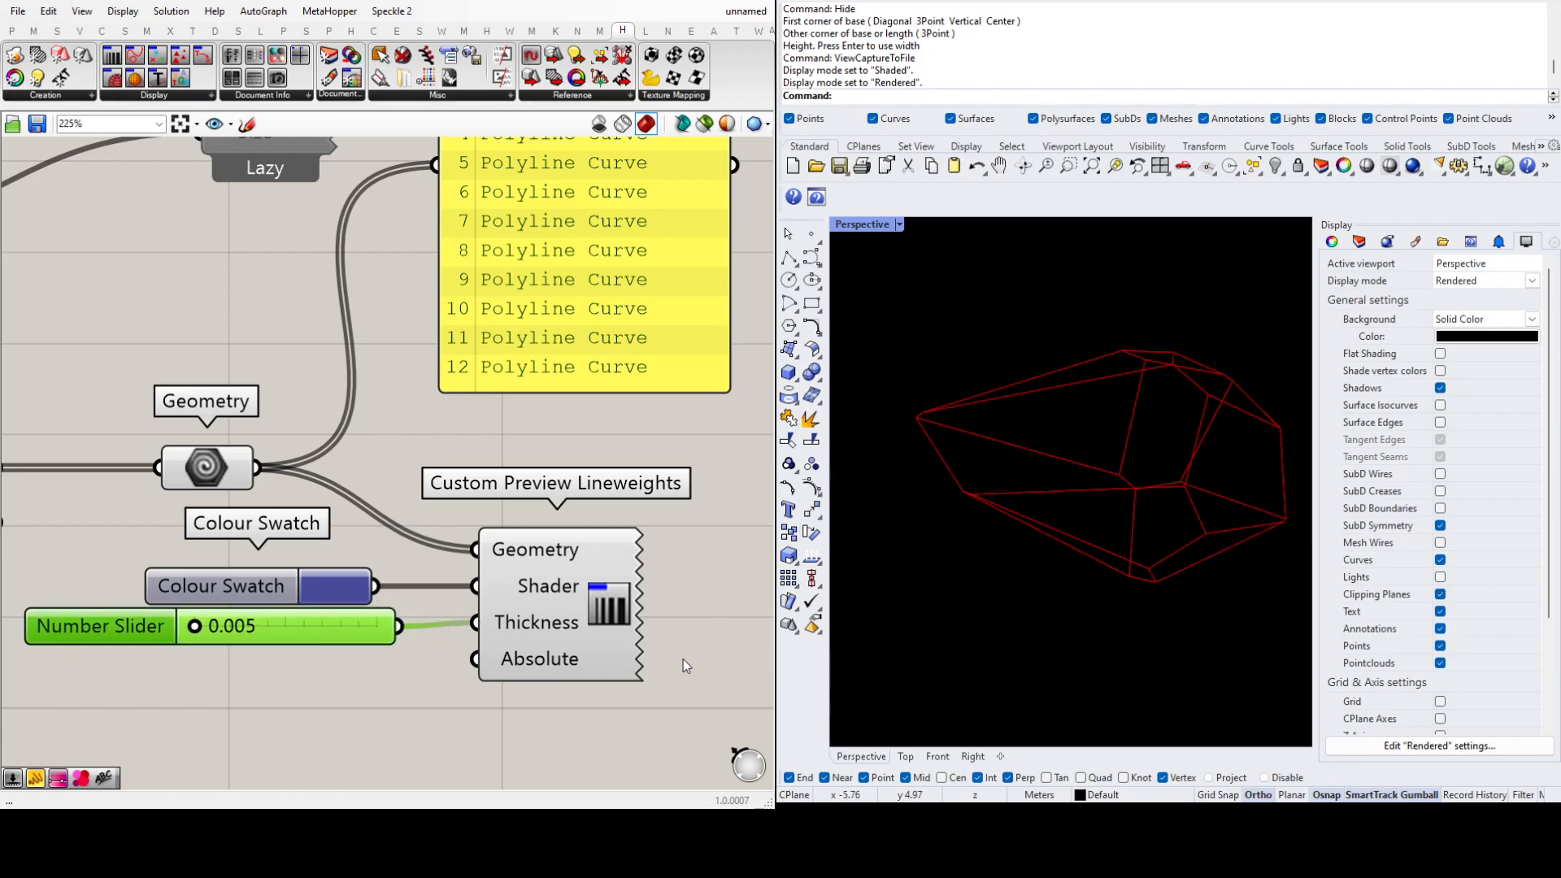
{"action": "left_click", "coordinate": [633, 718]}
{"action": "left_click", "coordinate": [597, 580]}
{"action": "left_click", "coordinate": [665, 590]}
{"action": "left_click", "coordinate": [534, 604]}
{"action": "left_click", "coordinate": [309, 699]}
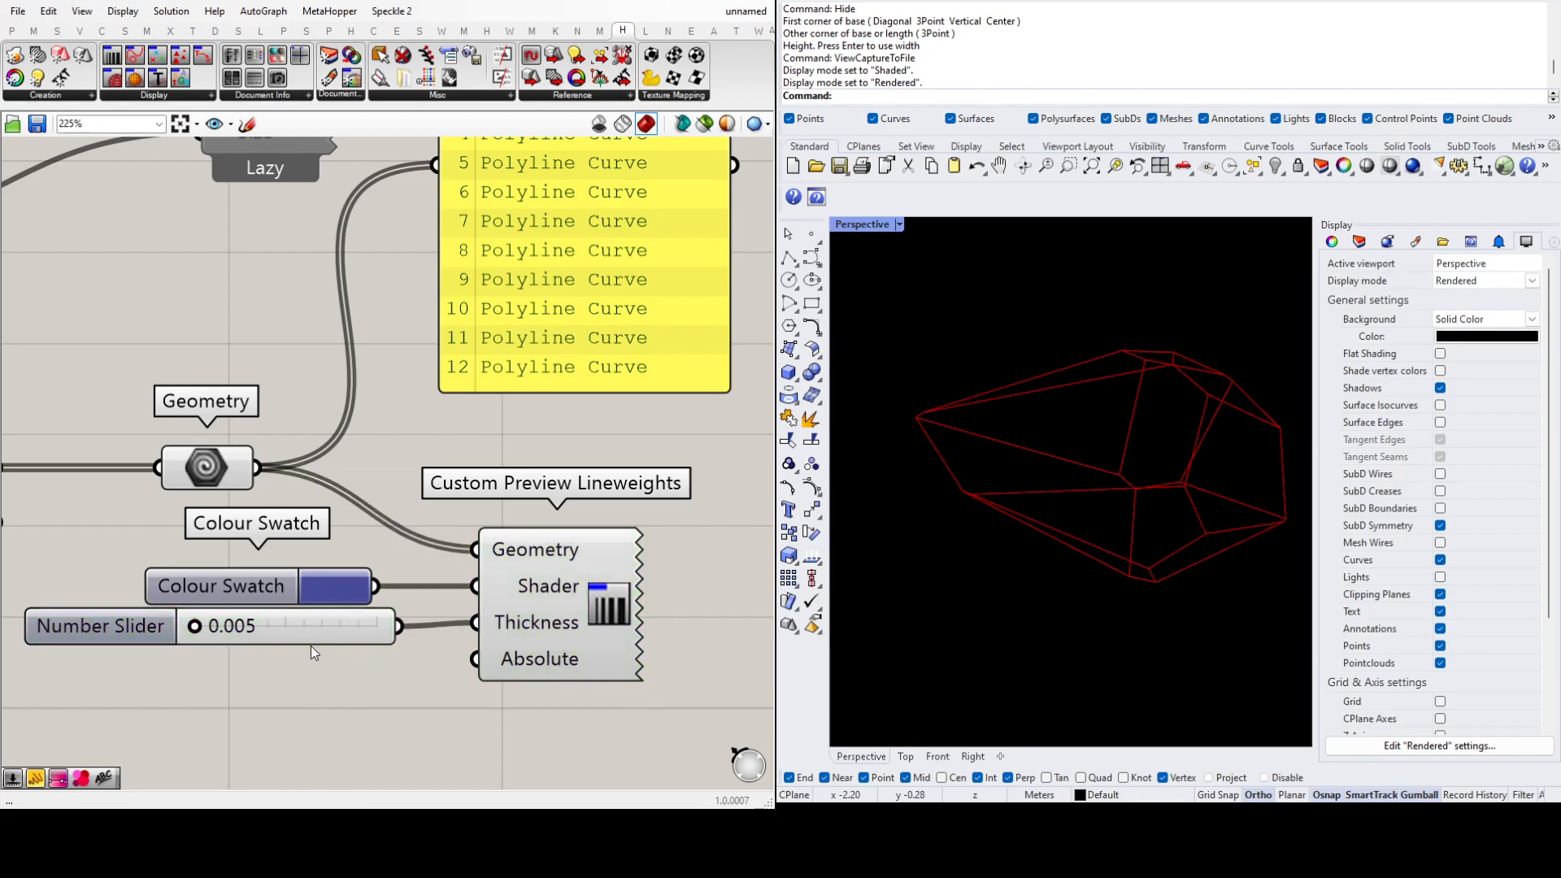
Step: Try the thickness slider at 5.000 and 0.164, and align it under the Colour Swatch
{"action": "left_click_drag", "start_coordinate": [194, 626], "coordinate": [378, 631]}
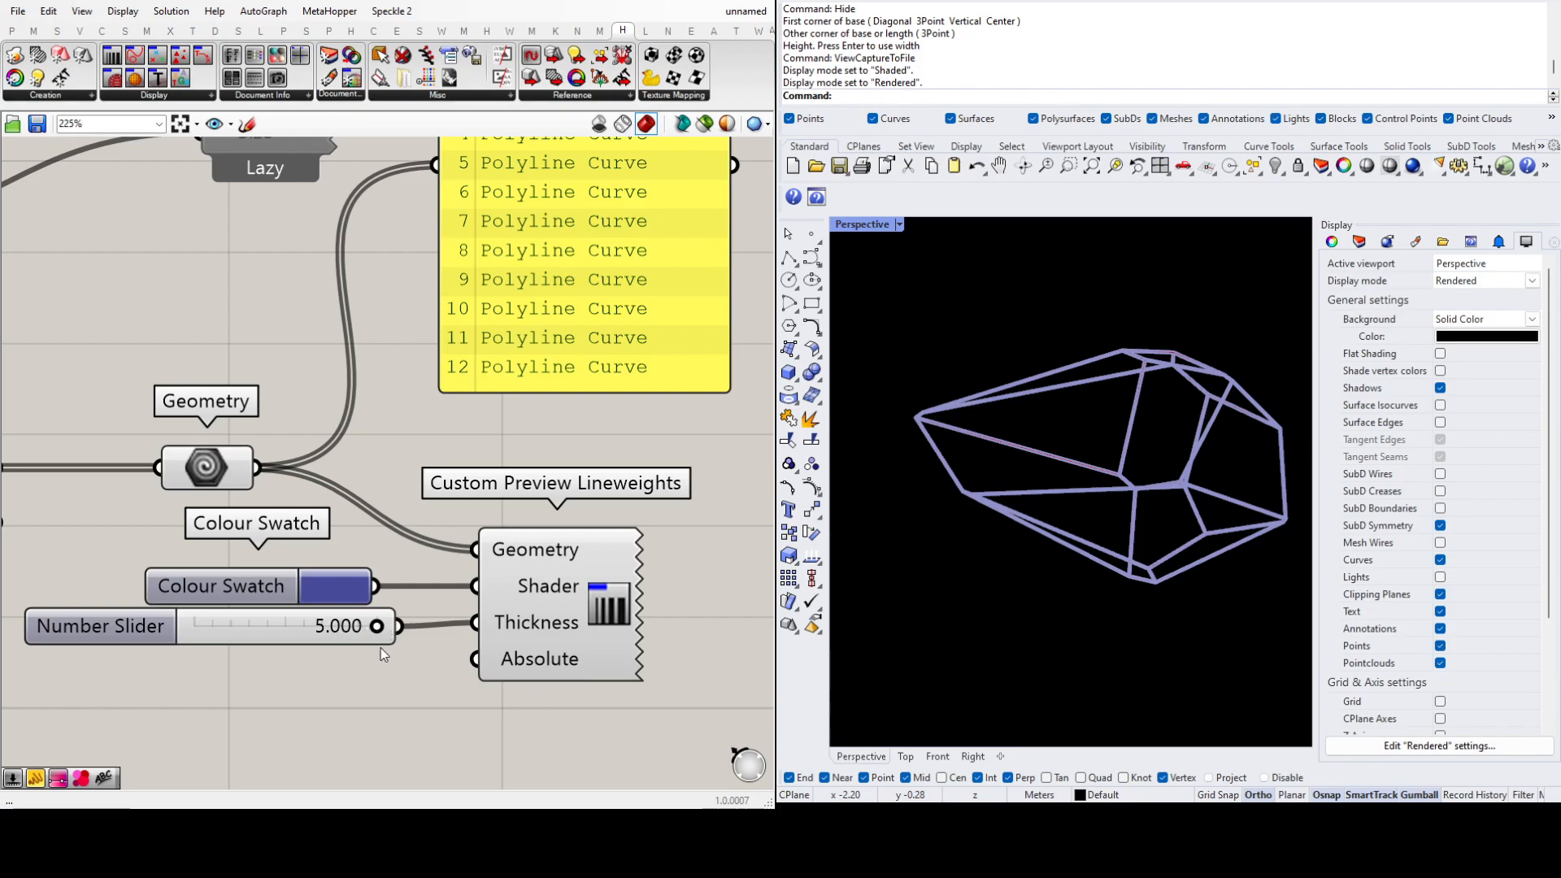
{"action": "left_click_drag", "start_coordinate": [310, 631], "coordinate": [263, 618]}
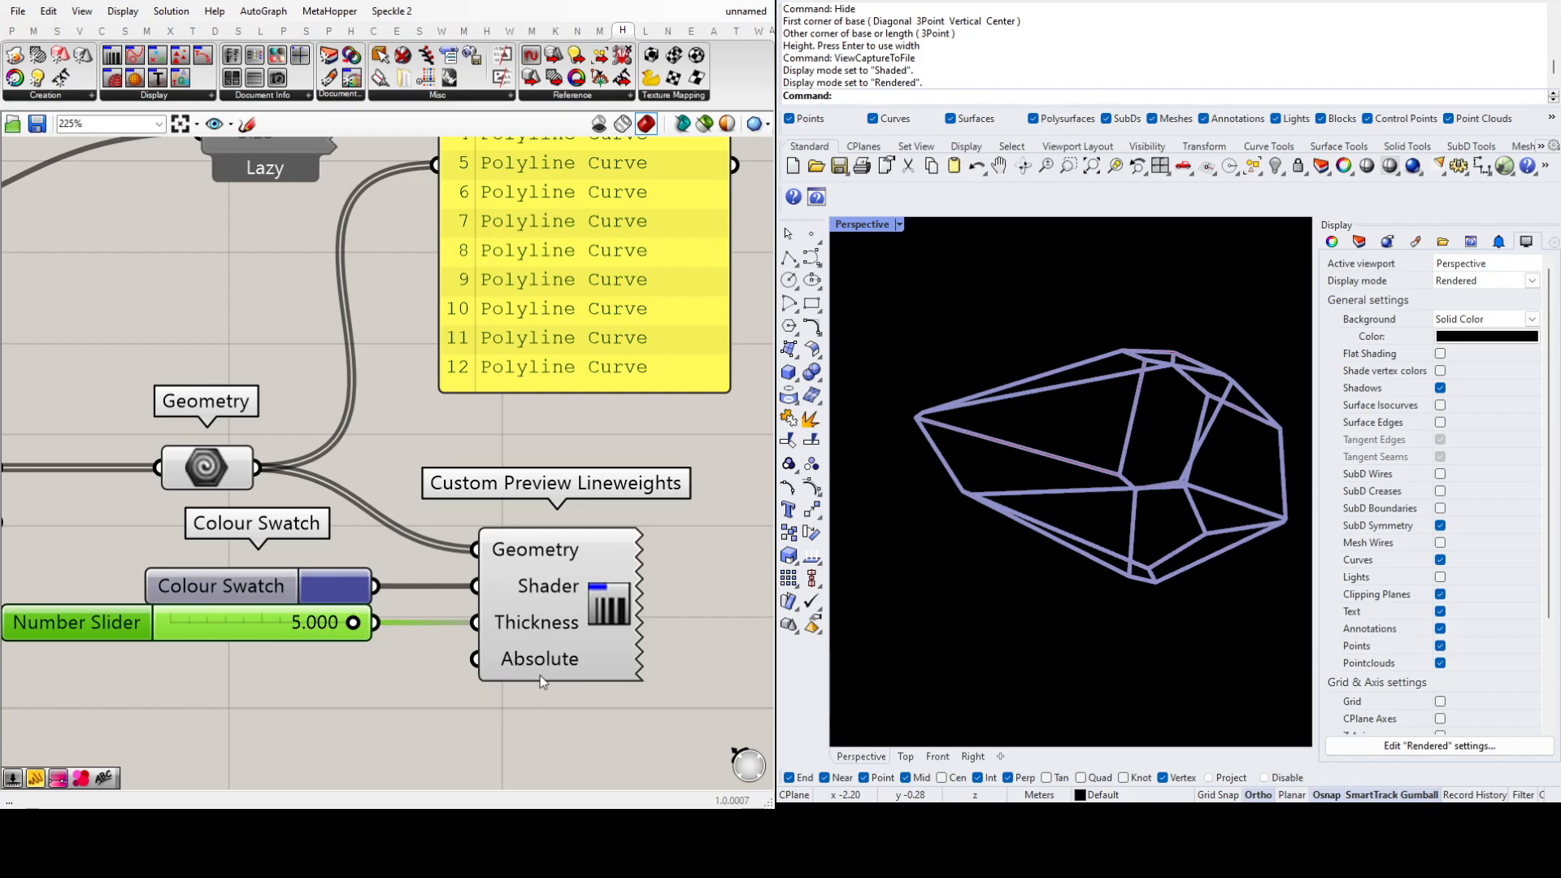
{"action": "left_click", "coordinate": [356, 700]}
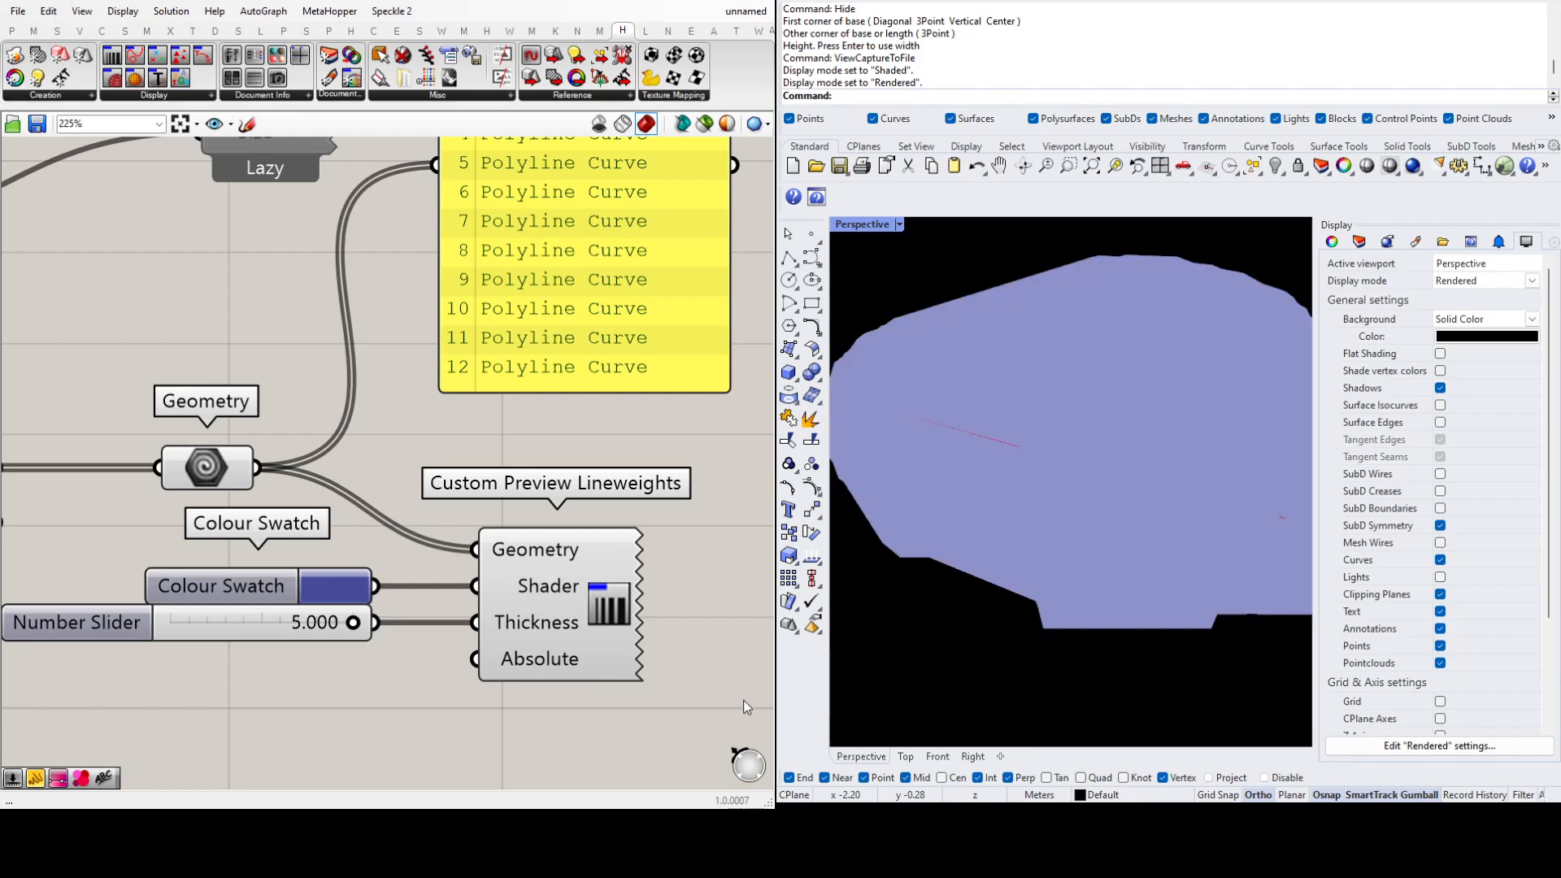
{"action": "left_click_drag", "start_coordinate": [353, 622], "coordinate": [178, 632]}
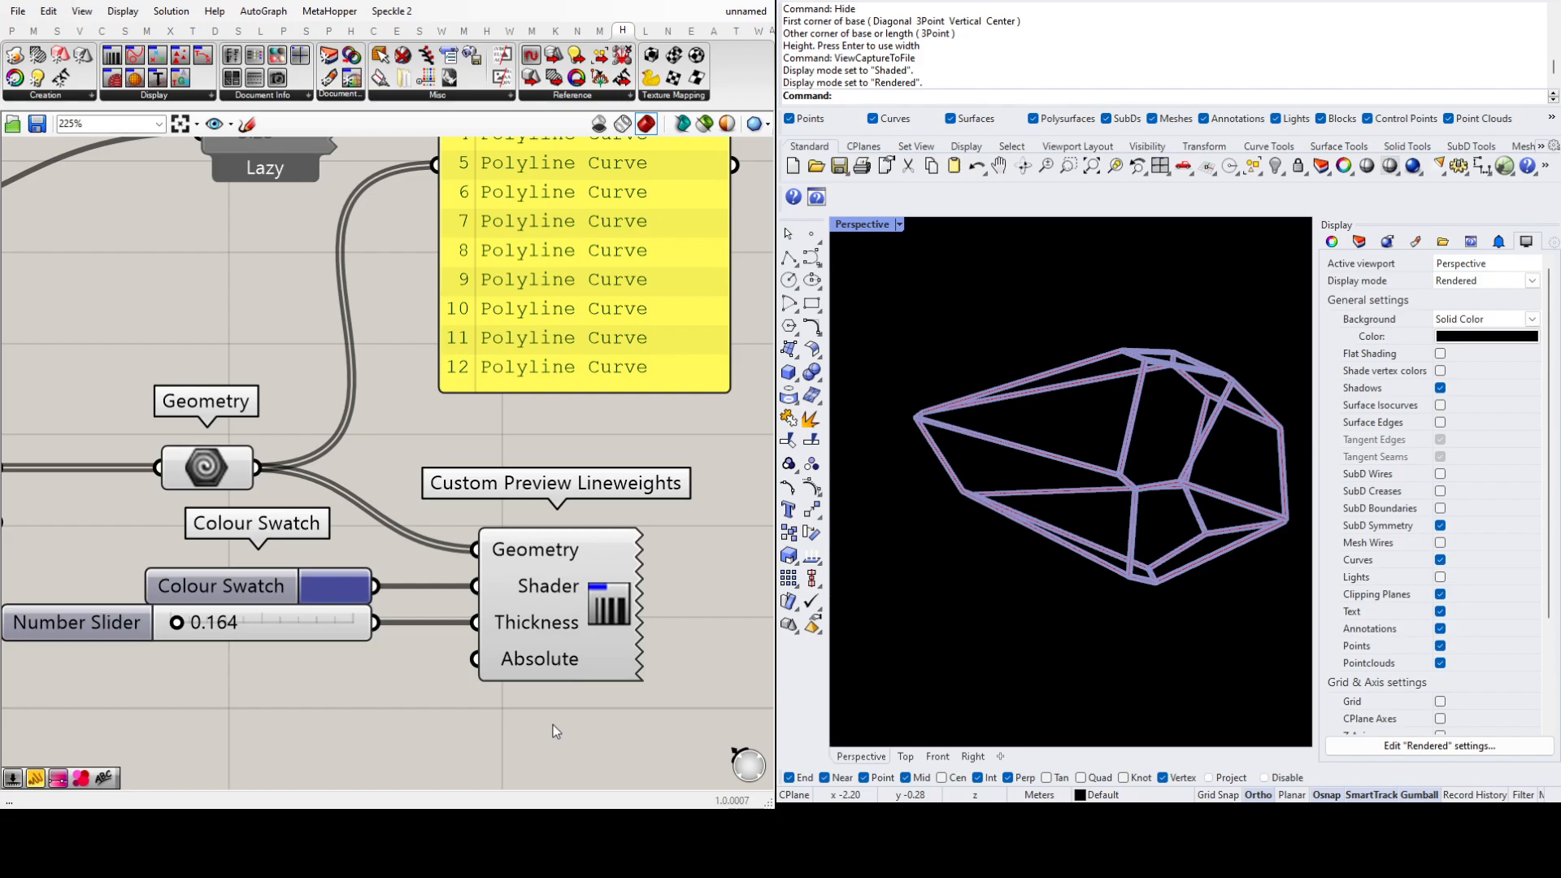
Step: Review the command history and examine the line thickness of the facet curves at different zoom distances in the Perspective viewport
{"action": "scroll", "coordinate": [1374, 73], "scroll_direction": "up", "scroll_amount": 2}
{"action": "scroll", "coordinate": [1333, 65], "scroll_direction": "up", "scroll_amount": 4}
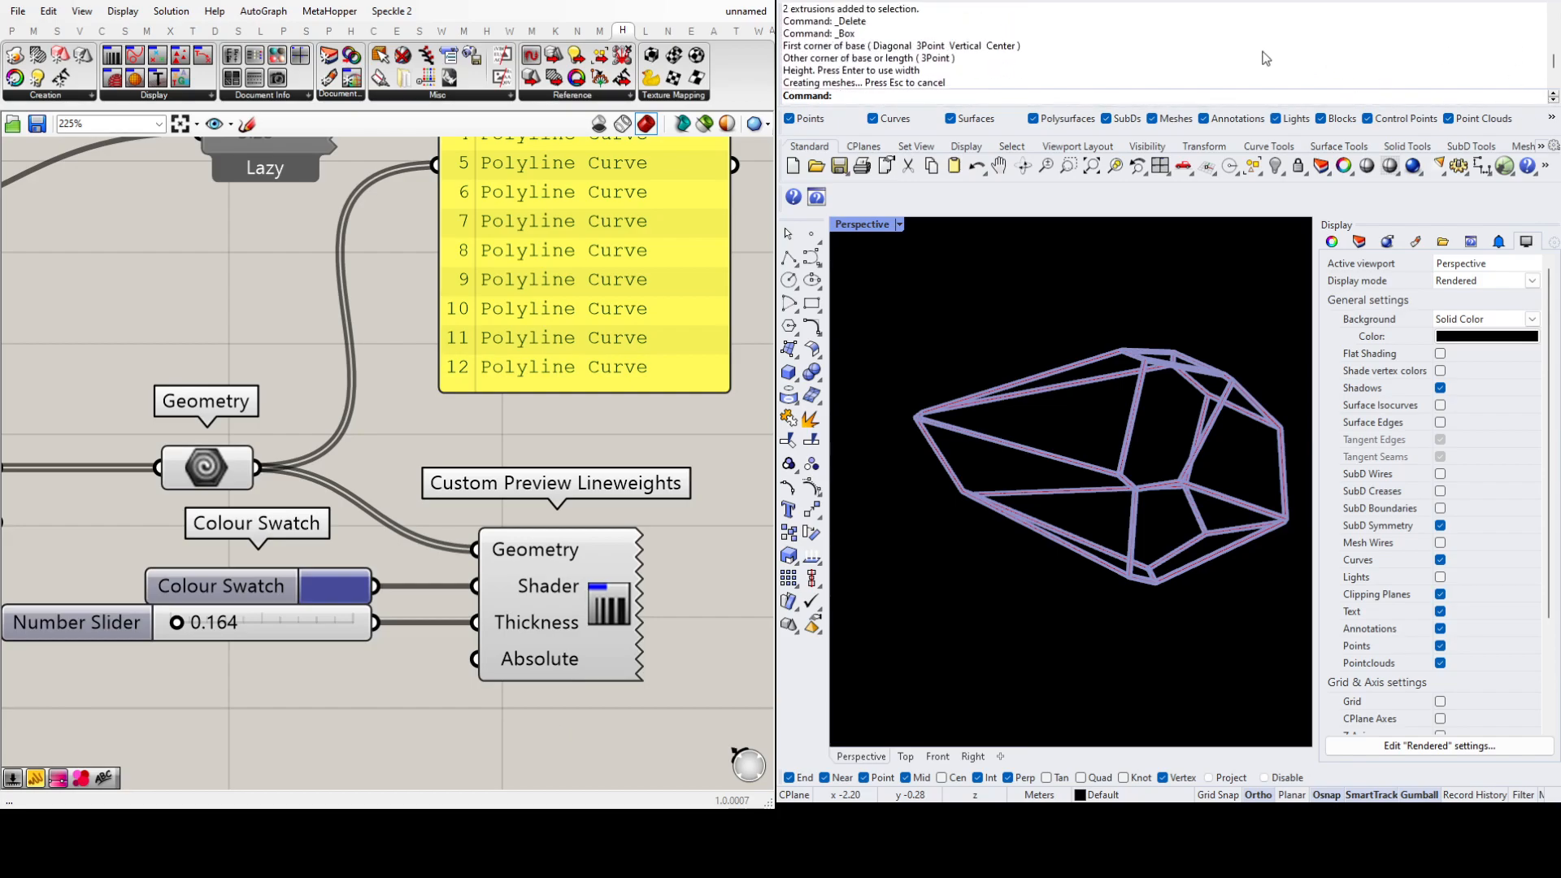
{"action": "scroll", "coordinate": [1118, 61], "scroll_direction": "up", "scroll_amount": 3}
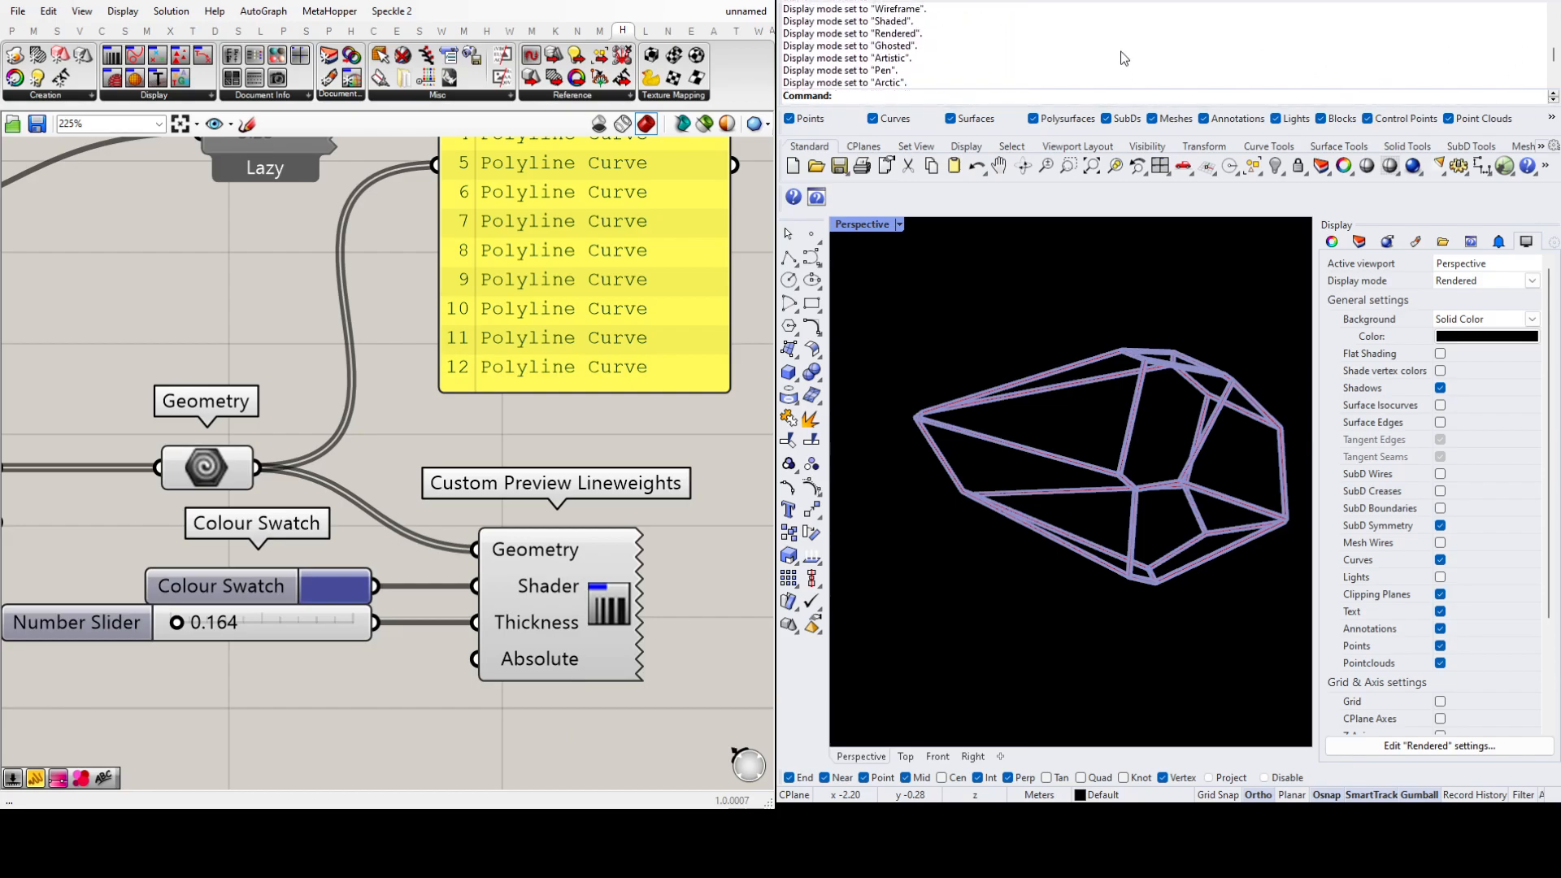
{"action": "scroll", "coordinate": [1124, 58], "scroll_direction": "down", "scroll_amount": 2}
{"action": "scroll", "coordinate": [1126, 59], "scroll_direction": "down", "scroll_amount": 5}
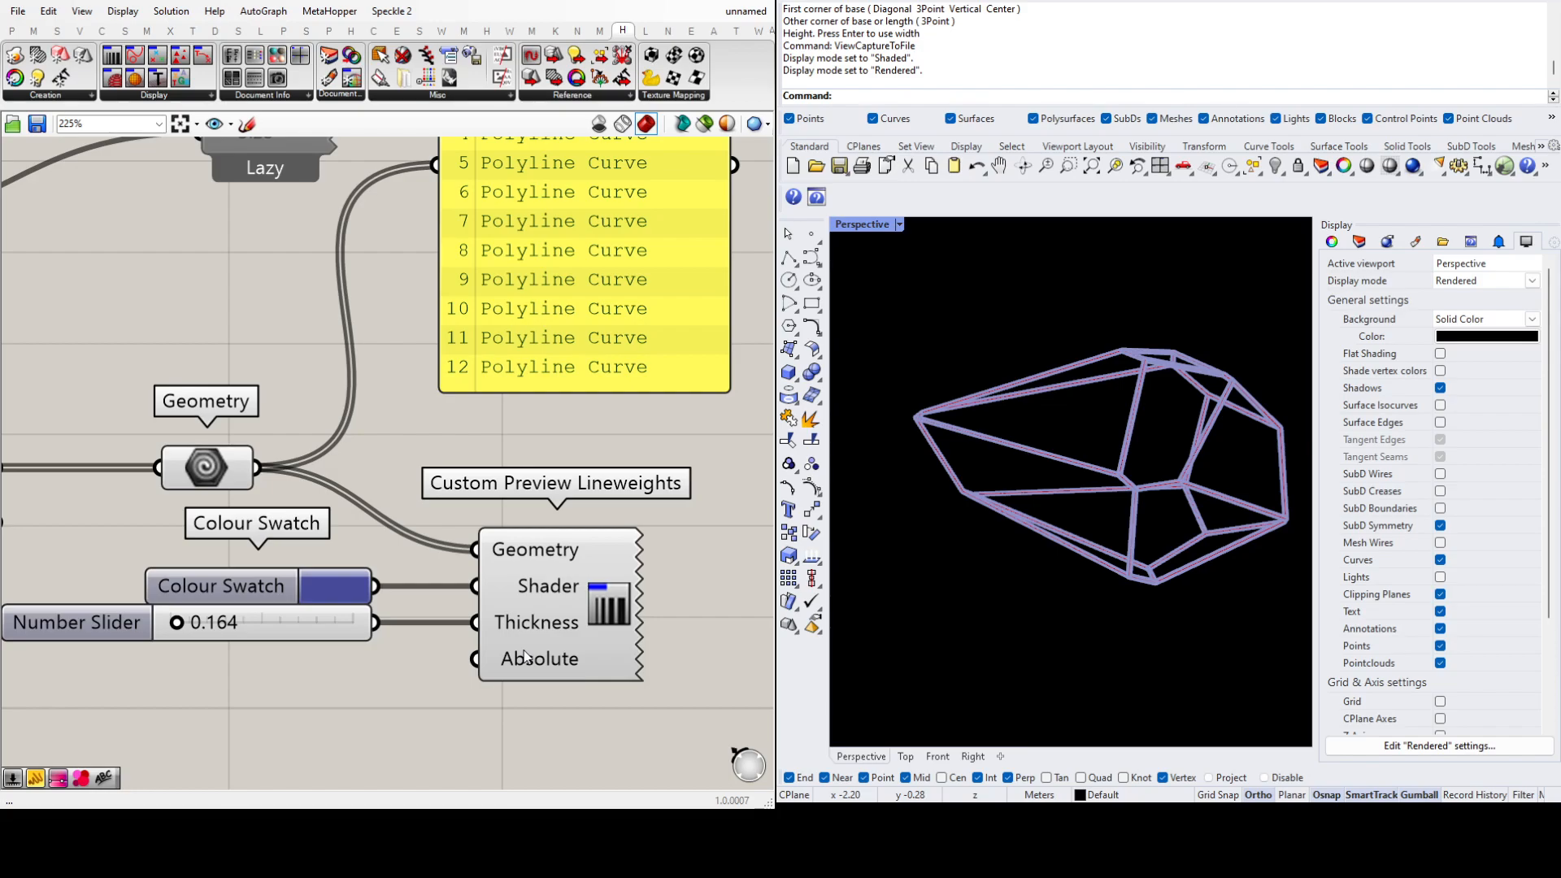
{"action": "scroll", "coordinate": [1215, 421], "scroll_direction": "up", "scroll_amount": 6}
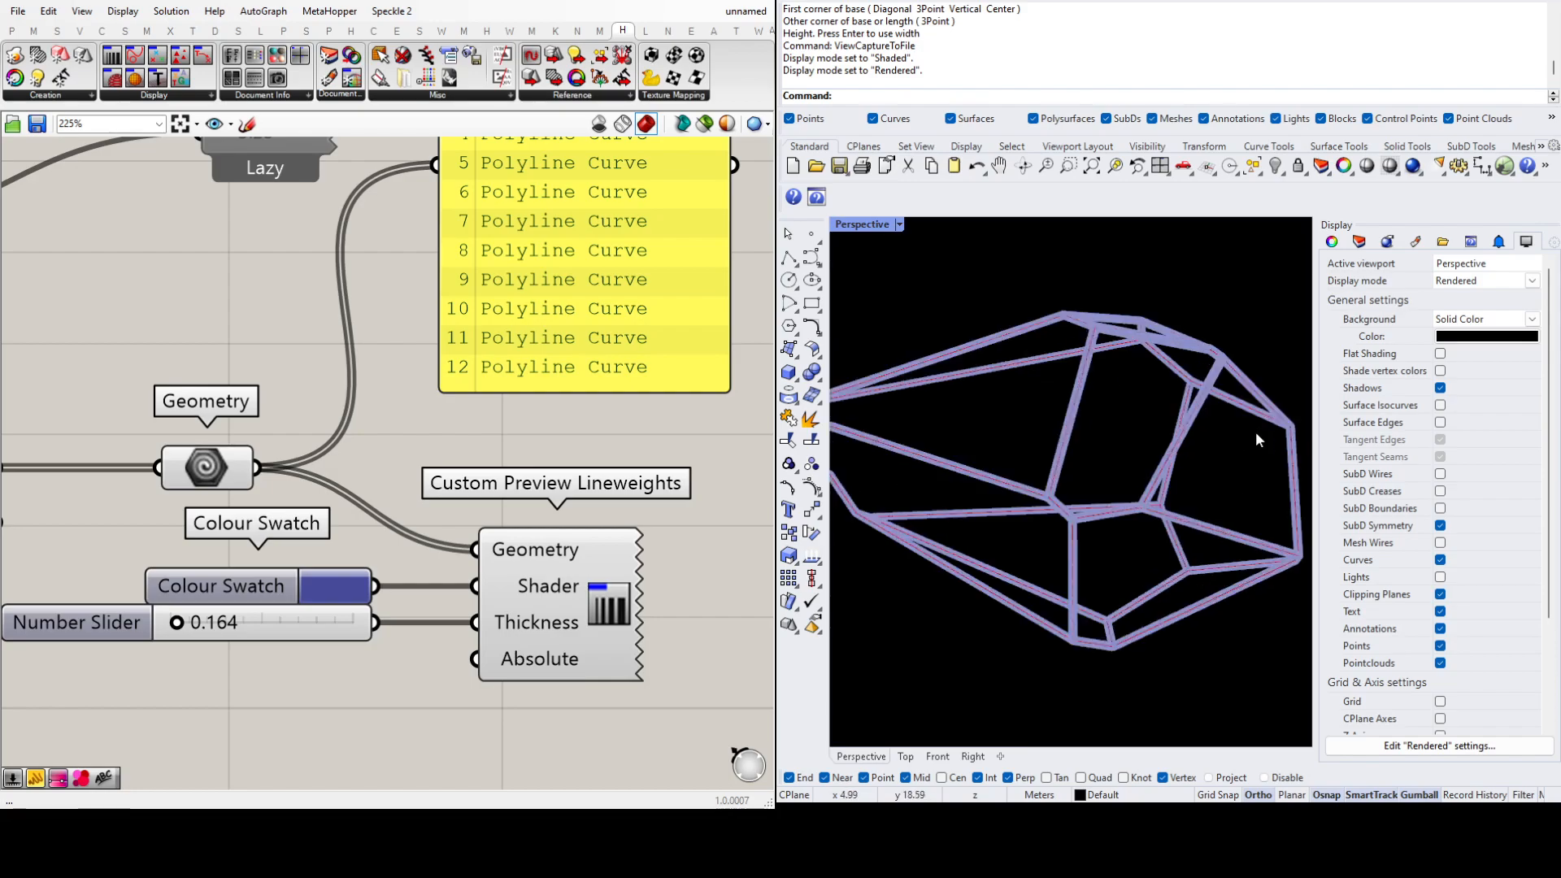
{"action": "scroll", "coordinate": [1203, 486], "scroll_direction": "down", "scroll_amount": 8}
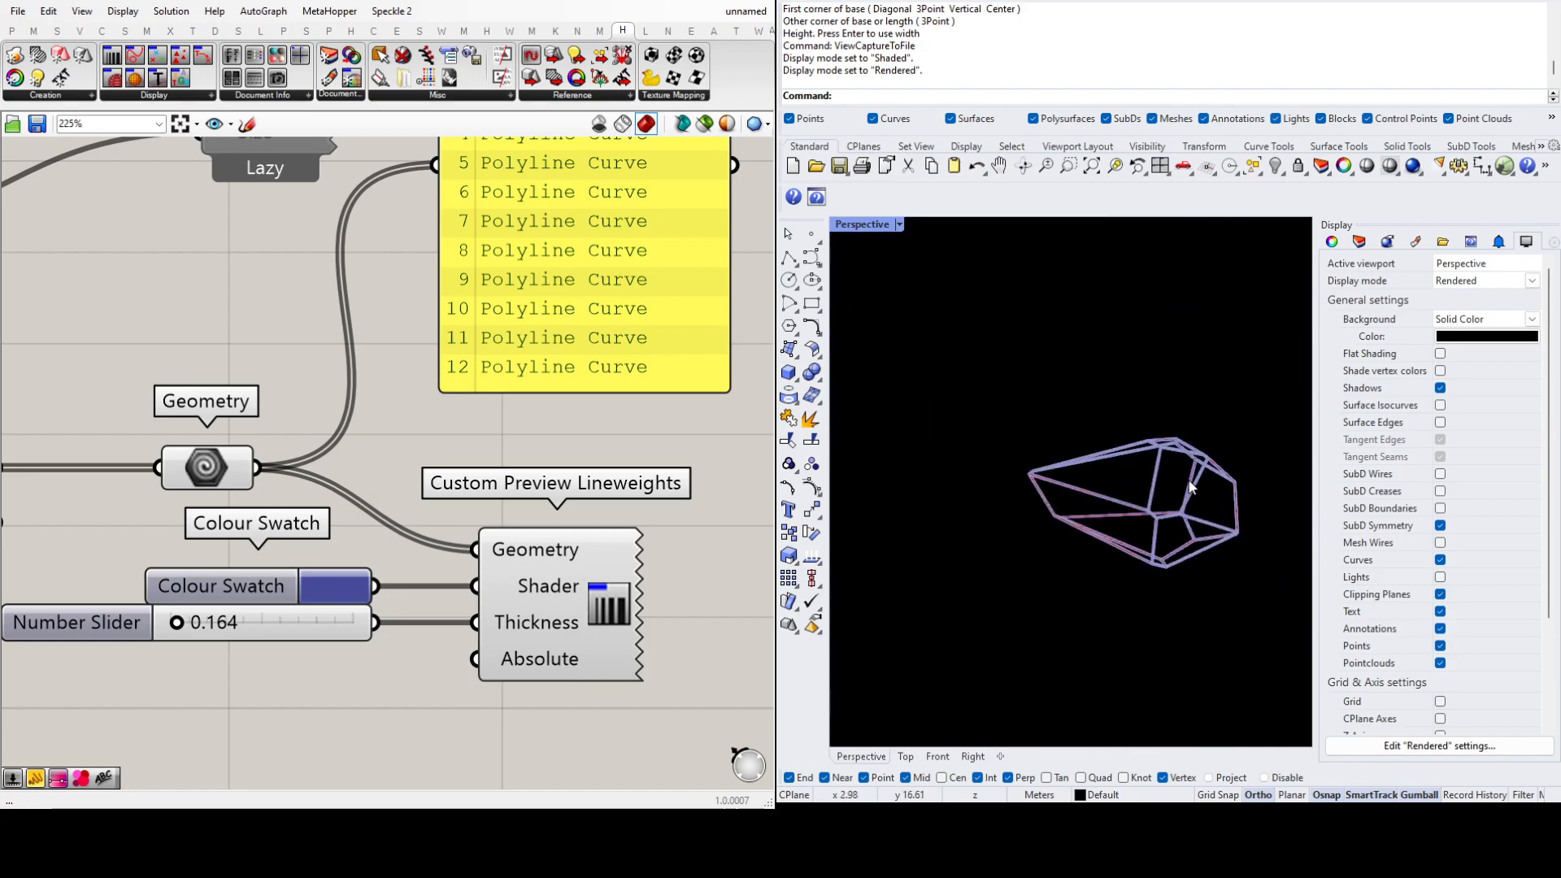
{"action": "scroll", "coordinate": [1172, 491], "scroll_direction": "up", "scroll_amount": 6}
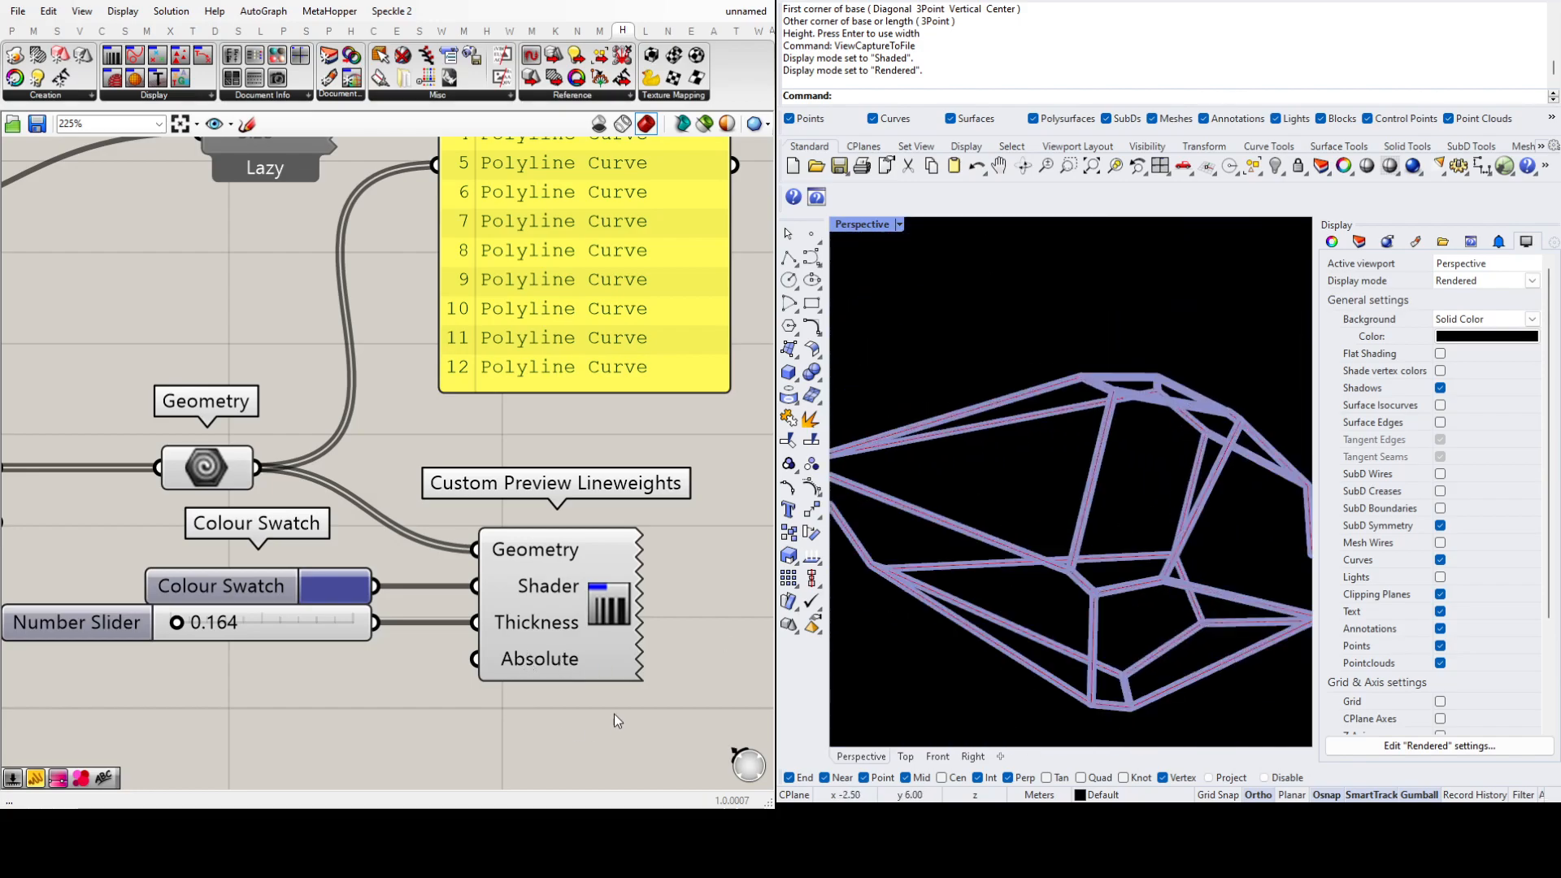
{"action": "scroll", "coordinate": [1069, 551], "scroll_direction": "up", "scroll_amount": 5}
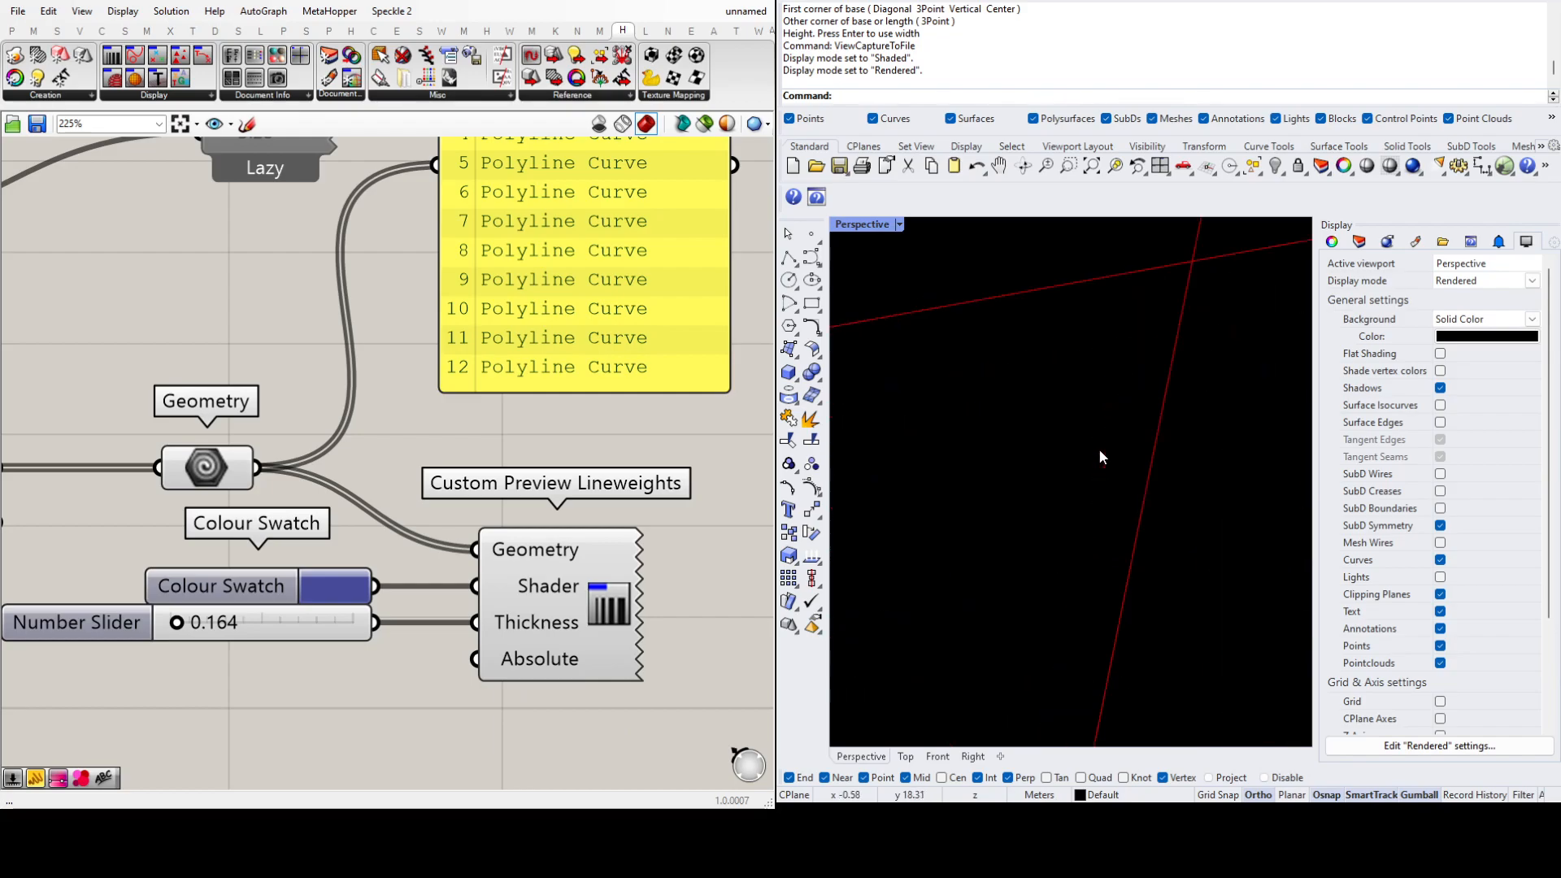
Step: Set the slider feeding the Thickness input to 5.000
{"action": "left_click_drag", "start_coordinate": [186, 629], "coordinate": [368, 650]}
{"action": "scroll", "coordinate": [1179, 507], "scroll_direction": "down", "scroll_amount": 5}
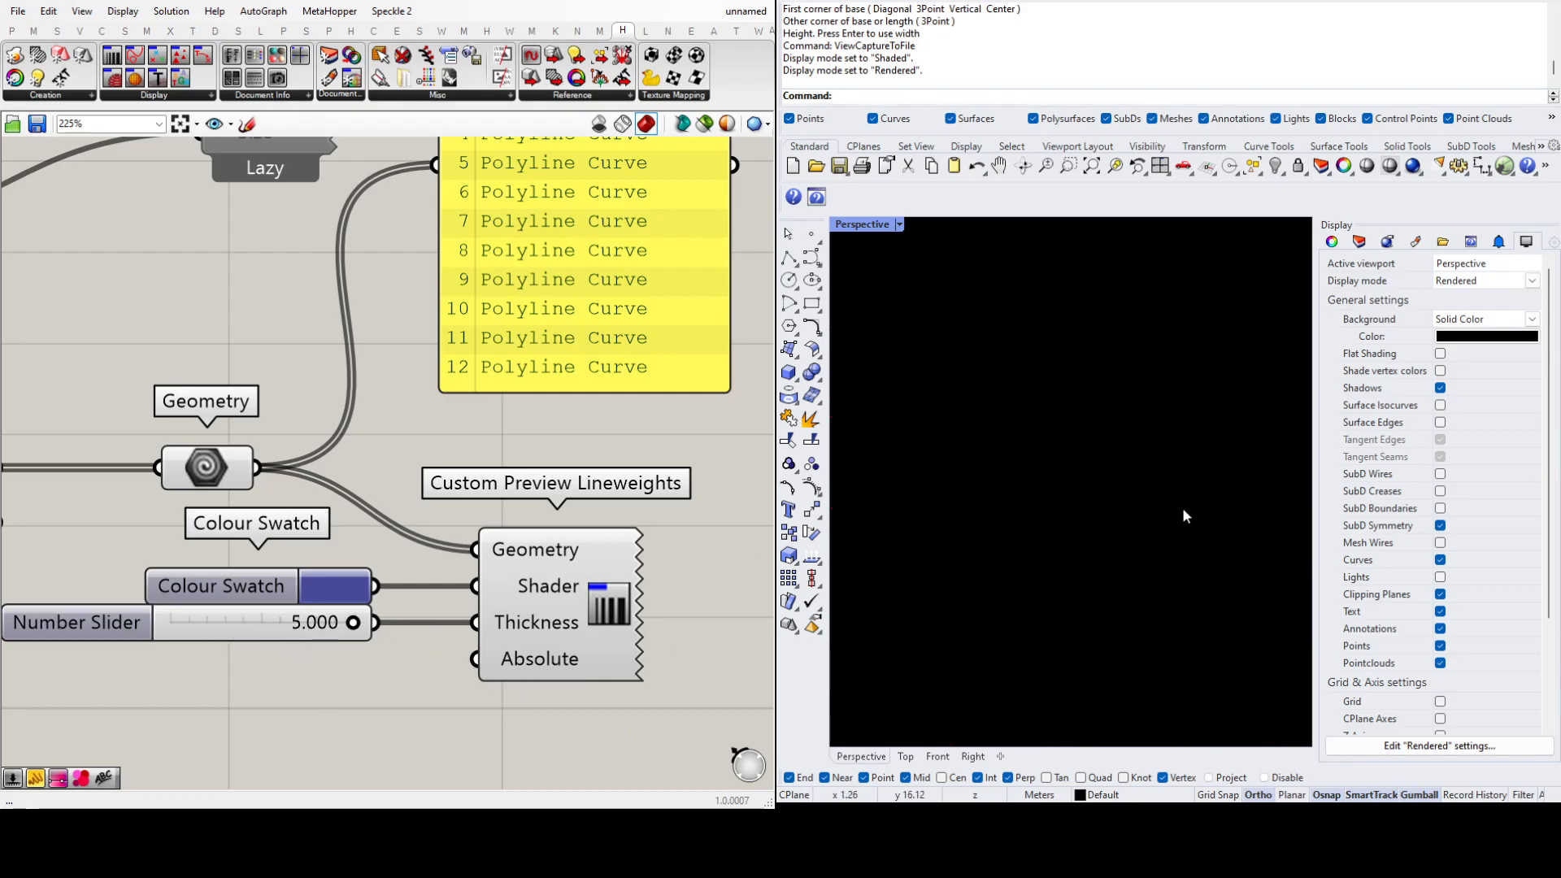
Step: Try the slider feeding the Thickness input at 2.384 and 0.310 to compare the facet line thickness
{"action": "scroll", "coordinate": [1153, 512], "scroll_direction": "down", "scroll_amount": 5}
{"action": "scroll", "coordinate": [1192, 517], "scroll_direction": "up", "scroll_amount": 3}
{"action": "scroll", "coordinate": [1179, 521], "scroll_direction": "down", "scroll_amount": 3}
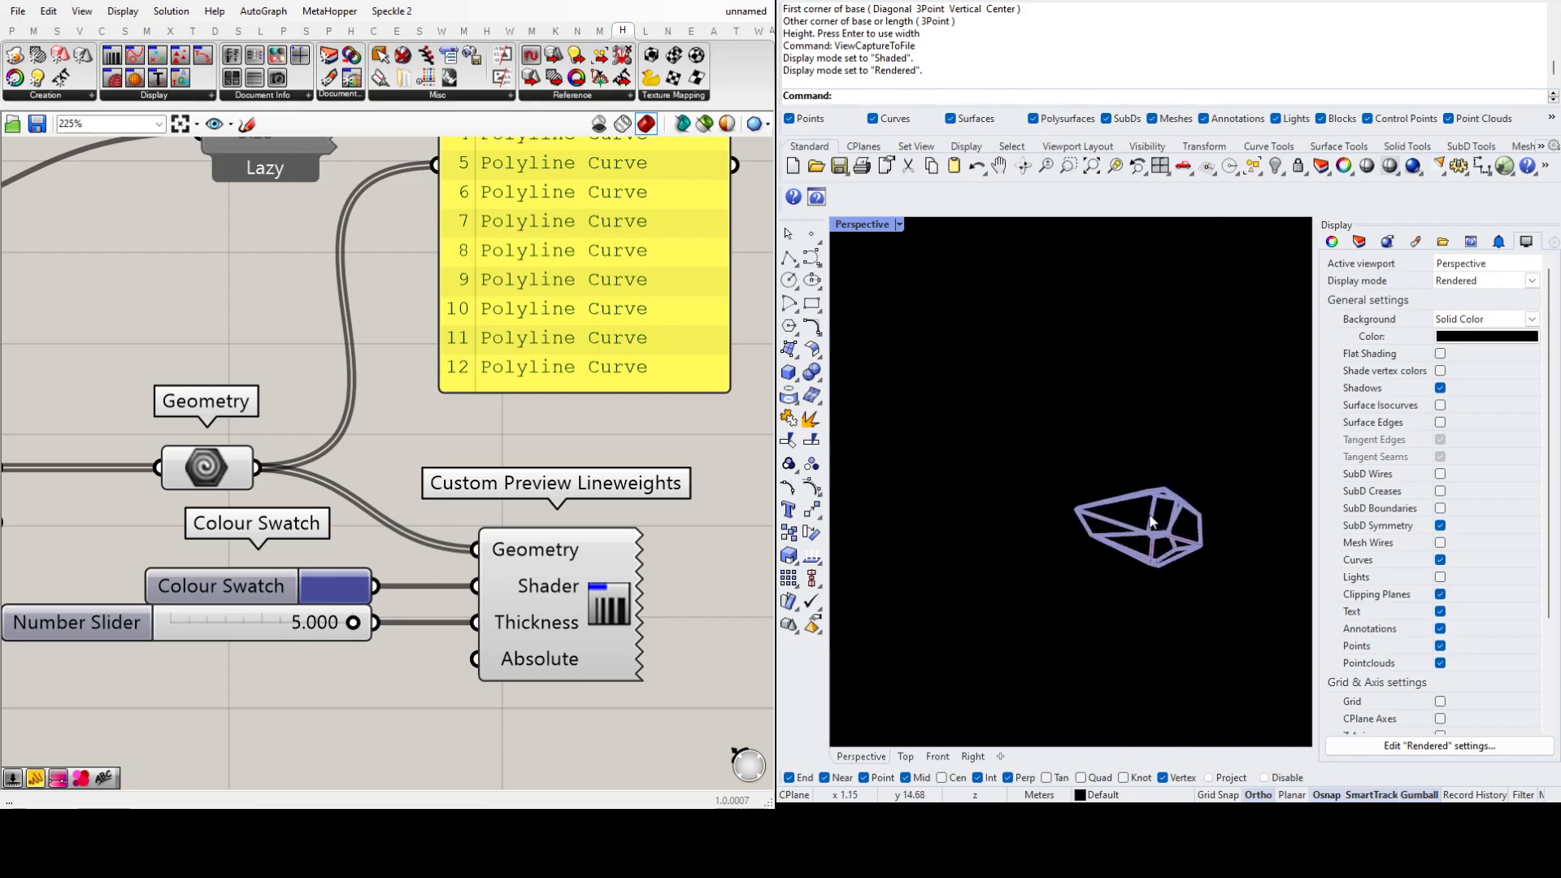
{"action": "scroll", "coordinate": [1162, 525], "scroll_direction": "down", "scroll_amount": 4}
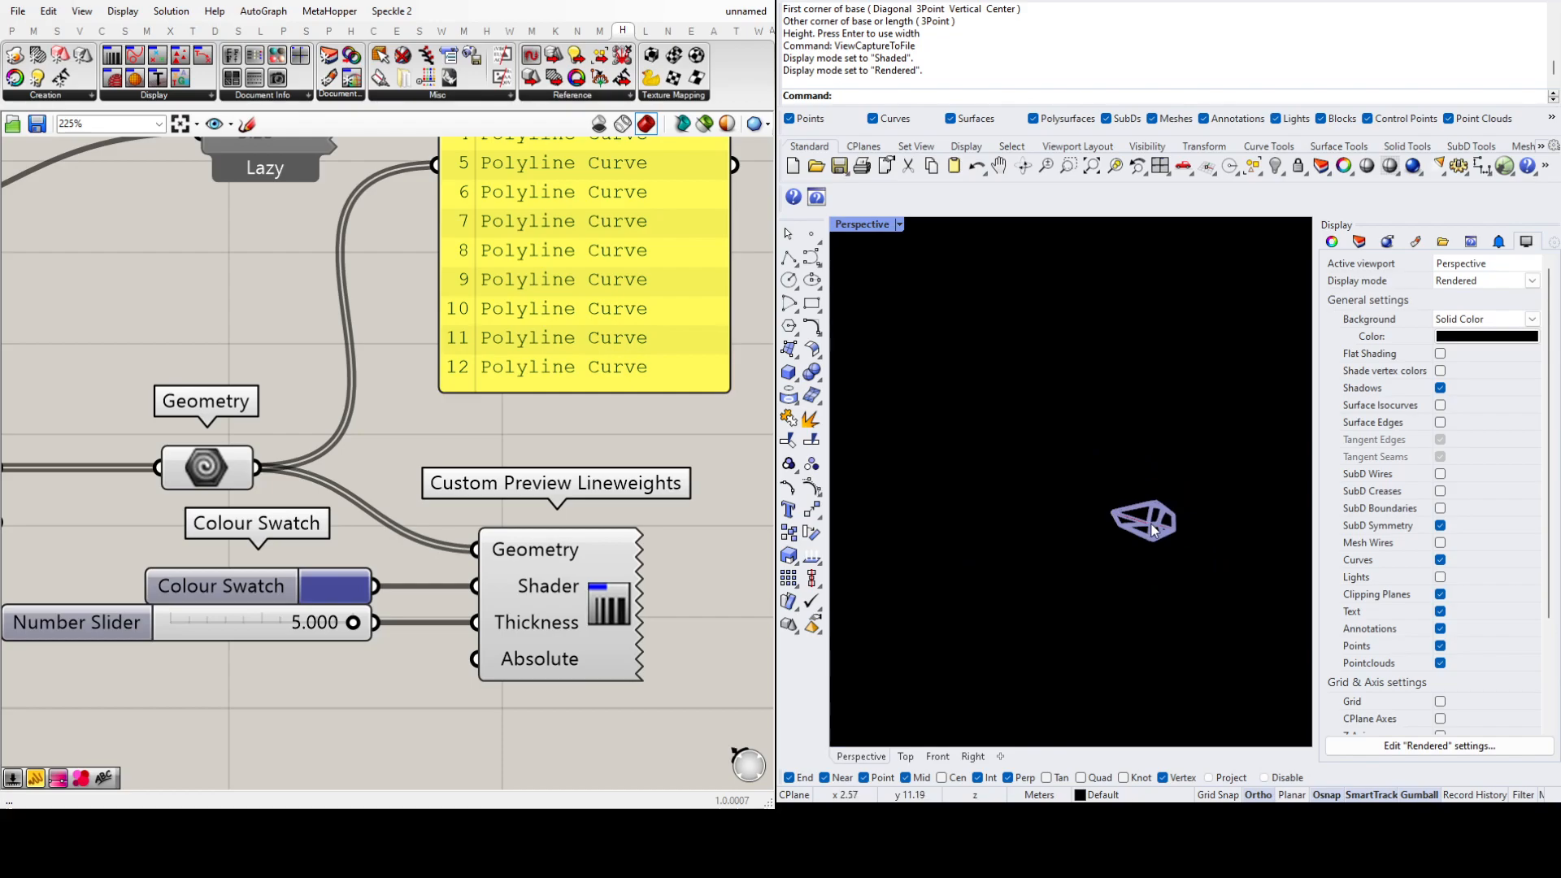
{"action": "scroll", "coordinate": [570, 675], "scroll_direction": "up", "scroll_amount": 3}
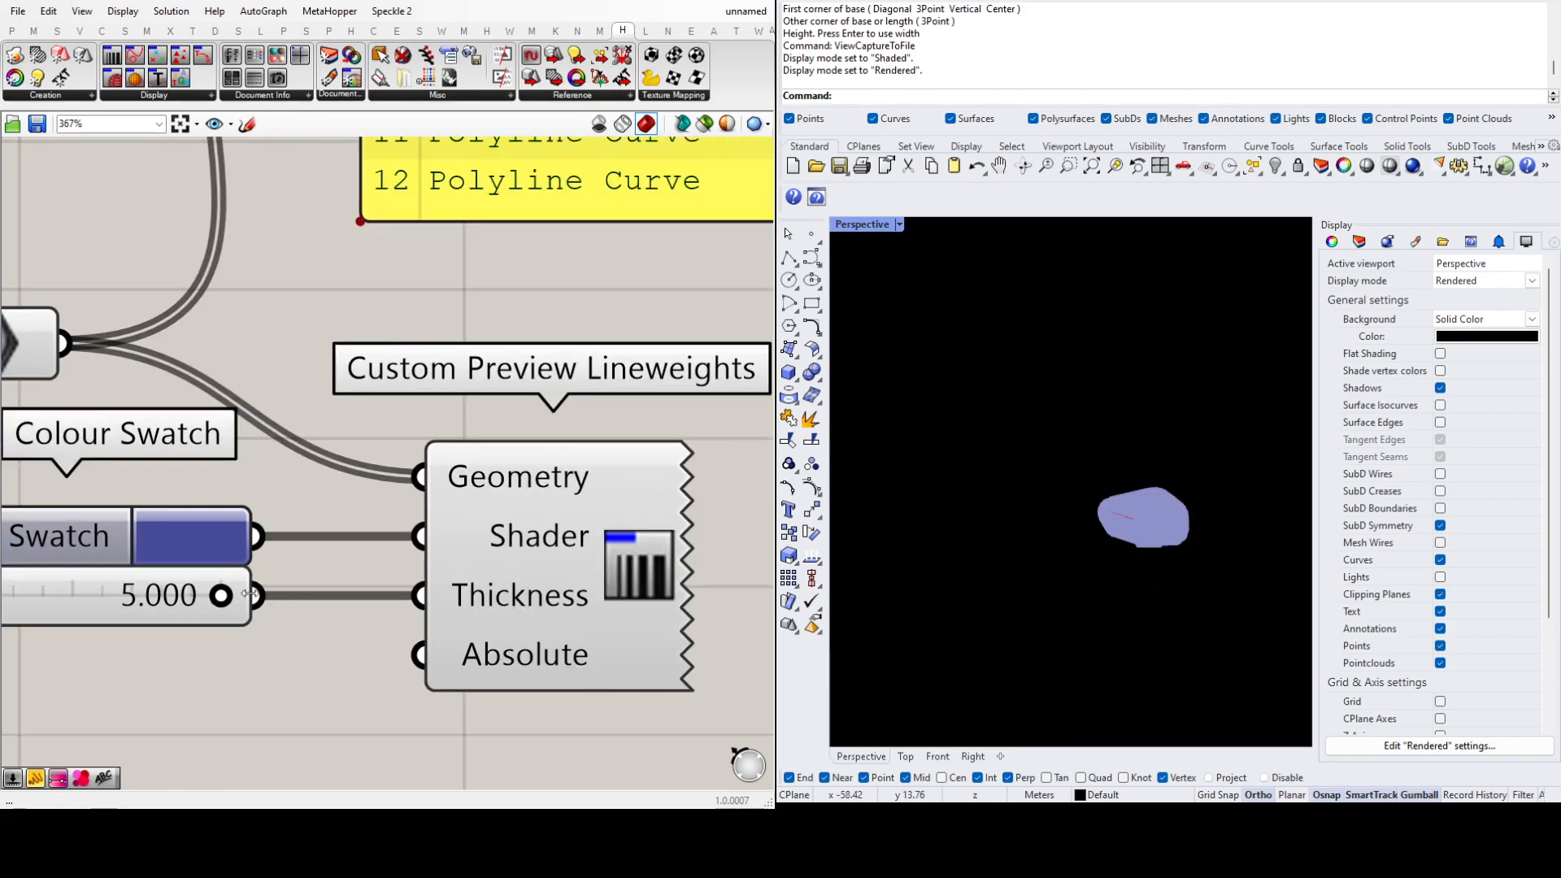
{"action": "left_click_drag", "start_coordinate": [221, 596], "coordinate": [65, 596]}
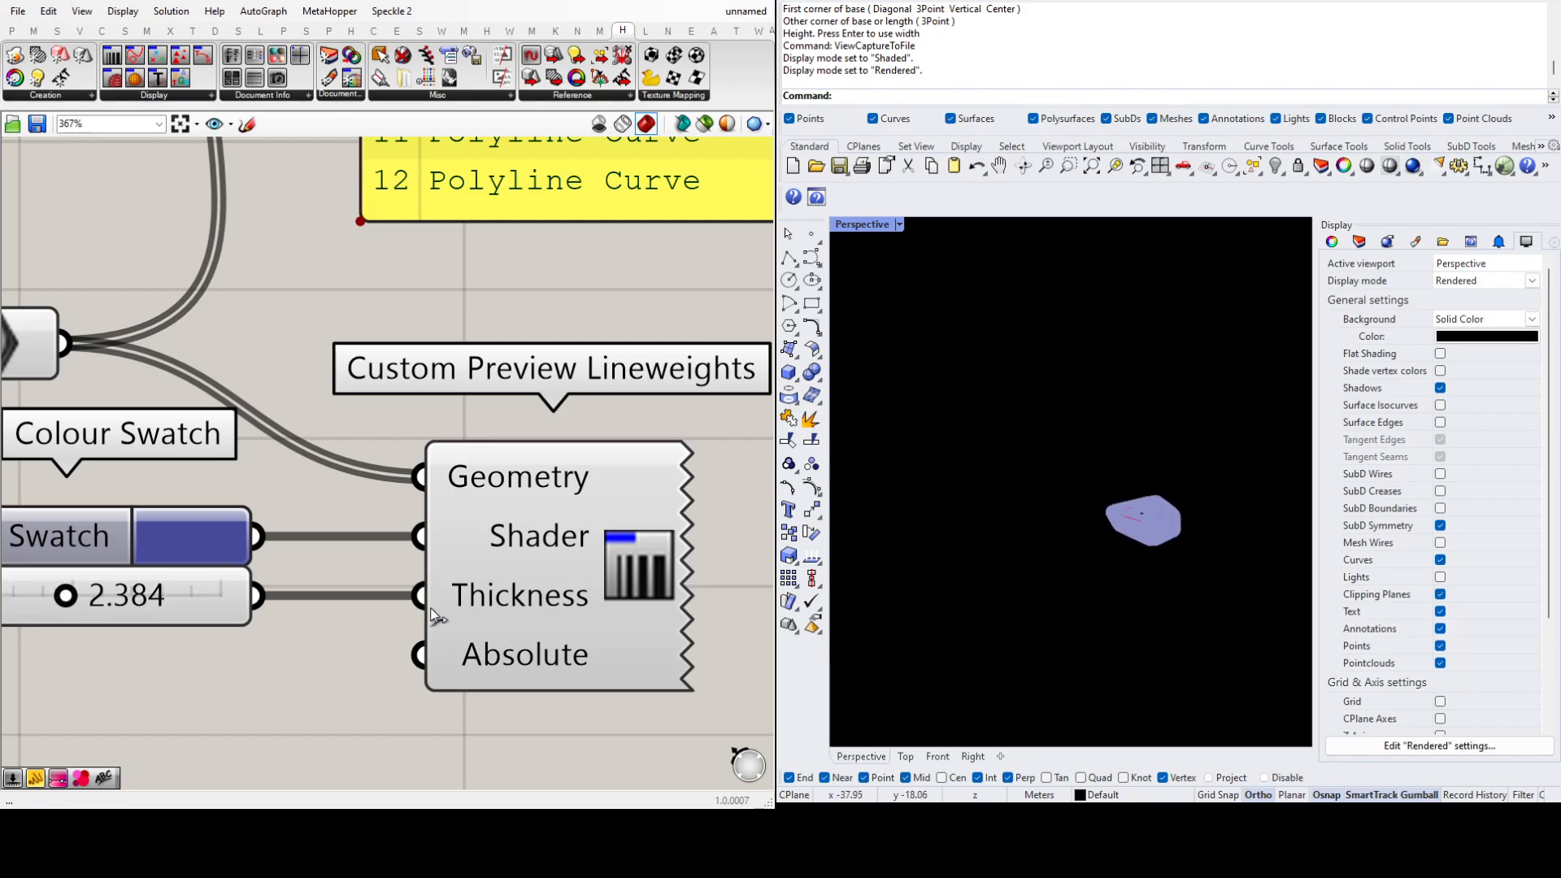
{"action": "scroll", "coordinate": [425, 618], "scroll_direction": "down", "scroll_amount": 4}
{"action": "scroll", "coordinate": [358, 605], "scroll_direction": "up", "scroll_amount": 2}
{"action": "left_click_drag", "start_coordinate": [351, 601], "coordinate": [271, 602]}
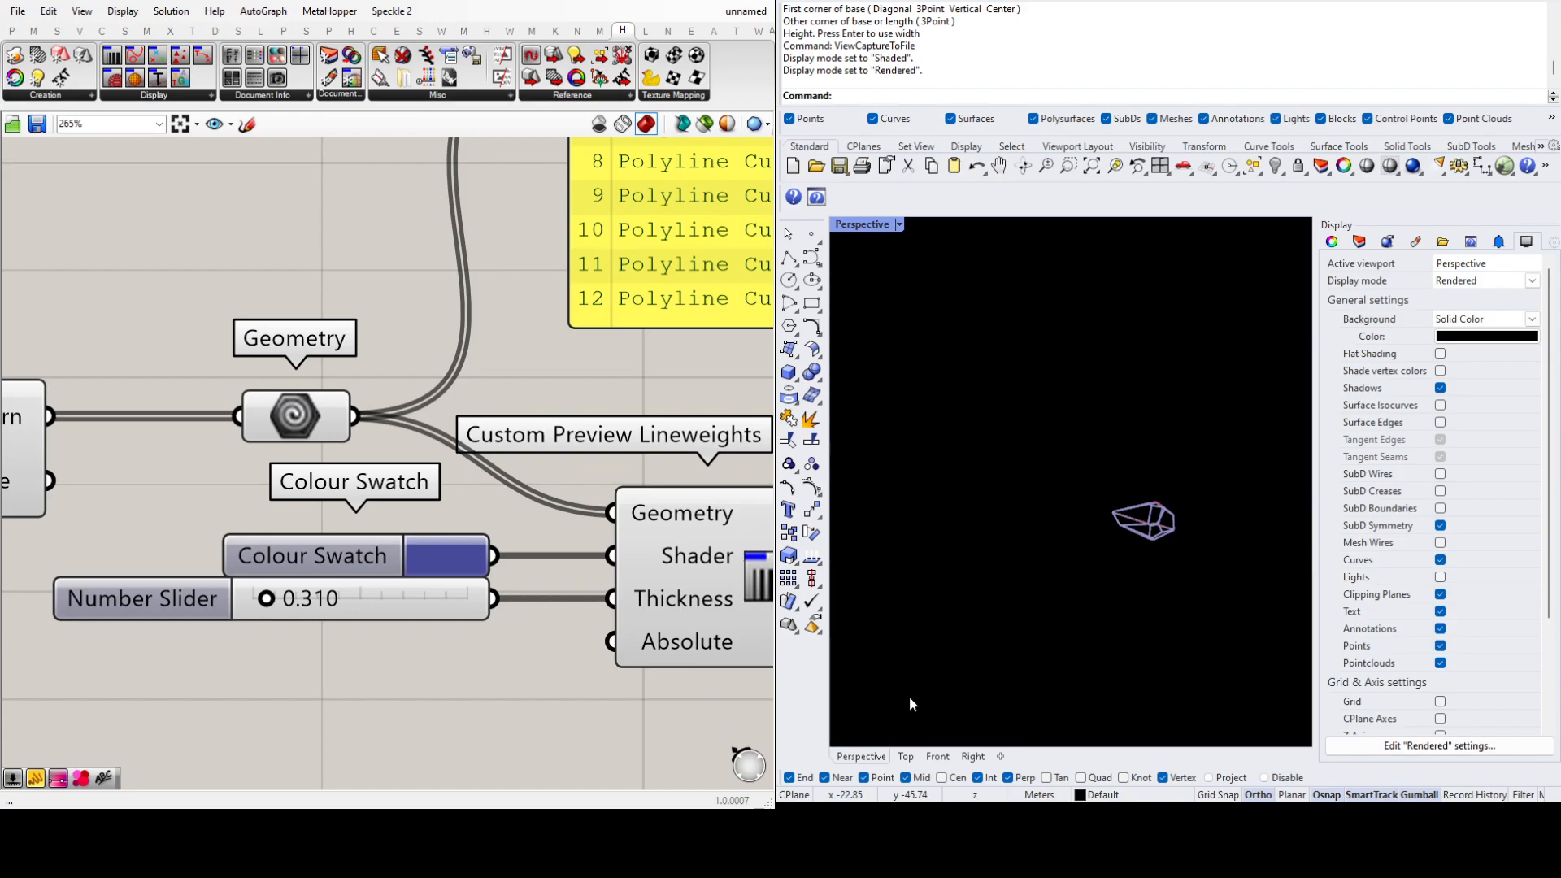
Step: Add a Gradient Hatch component below Custom Preview Lineweights and connect the Geometry parameter to its Boundaries input
{"action": "scroll", "coordinate": [471, 601], "scroll_direction": "down", "scroll_amount": 4}
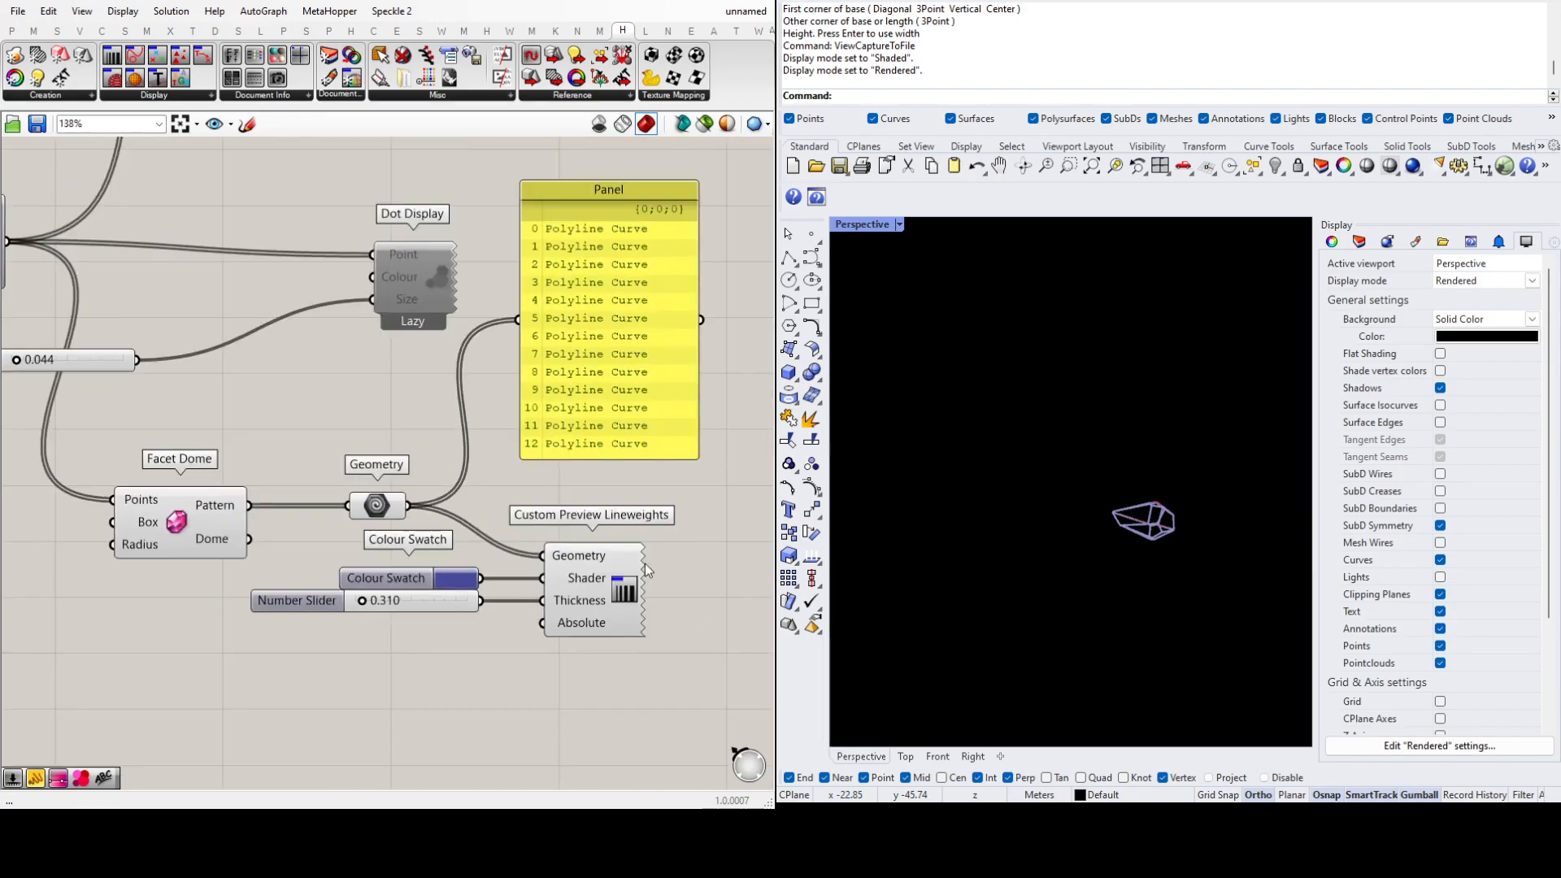
{"action": "scroll", "coordinate": [1171, 512], "scroll_direction": "up", "scroll_amount": 5}
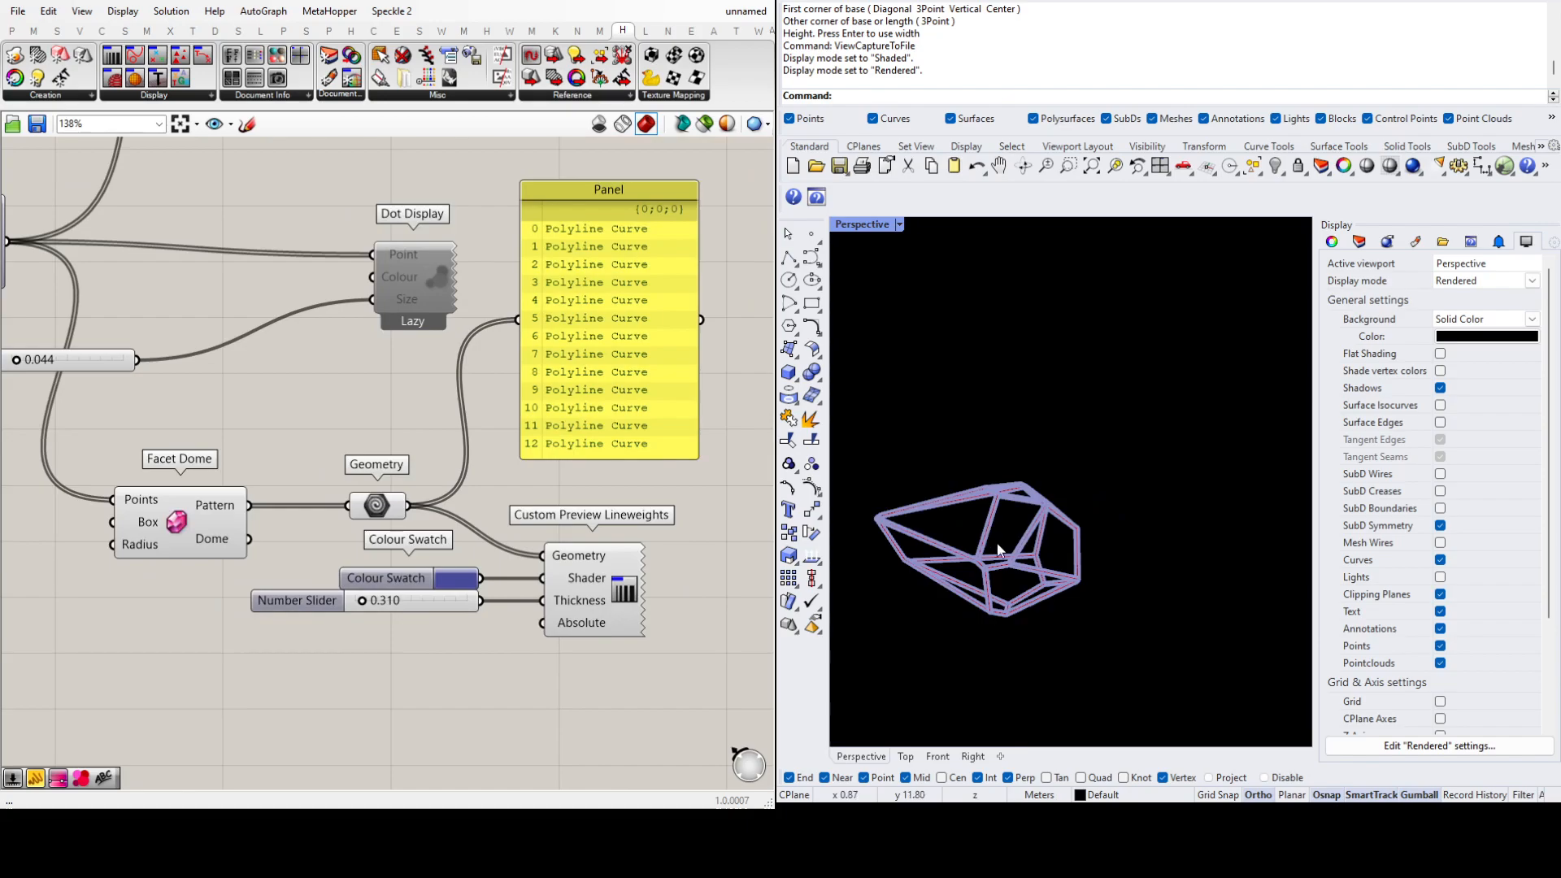
{"action": "right_click_drag", "start_coordinate": [1001, 545], "coordinate": [1054, 582]}
{"action": "right_click_drag", "start_coordinate": [636, 717], "coordinate": [582, 655]}
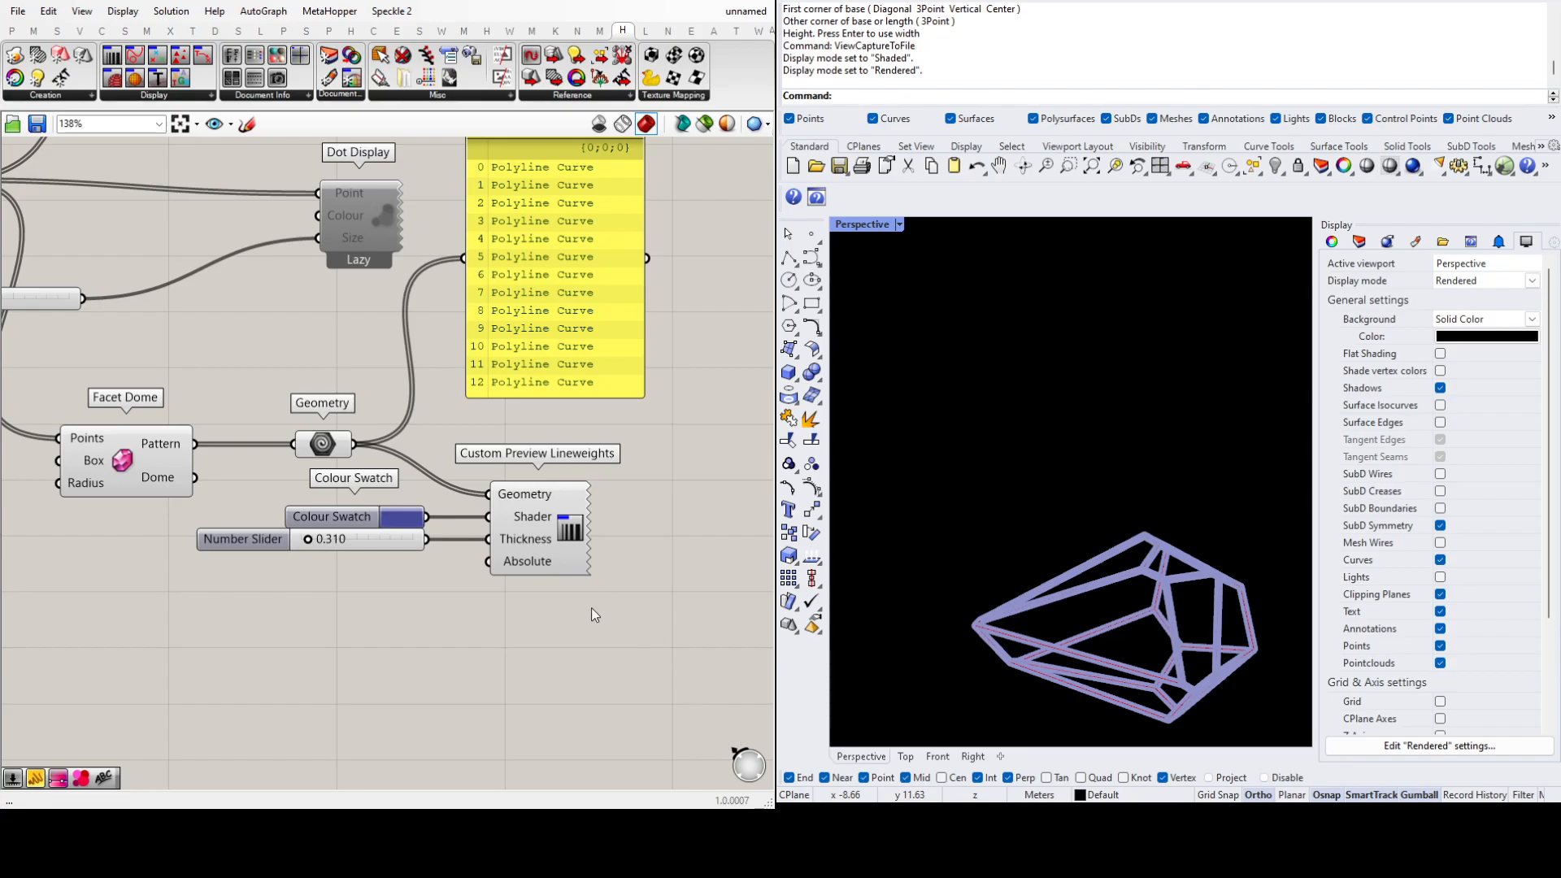
{"action": "left_click", "coordinate": [613, 648]}
{"action": "left_click_drag", "start_coordinate": [579, 665], "coordinate": [539, 695]}
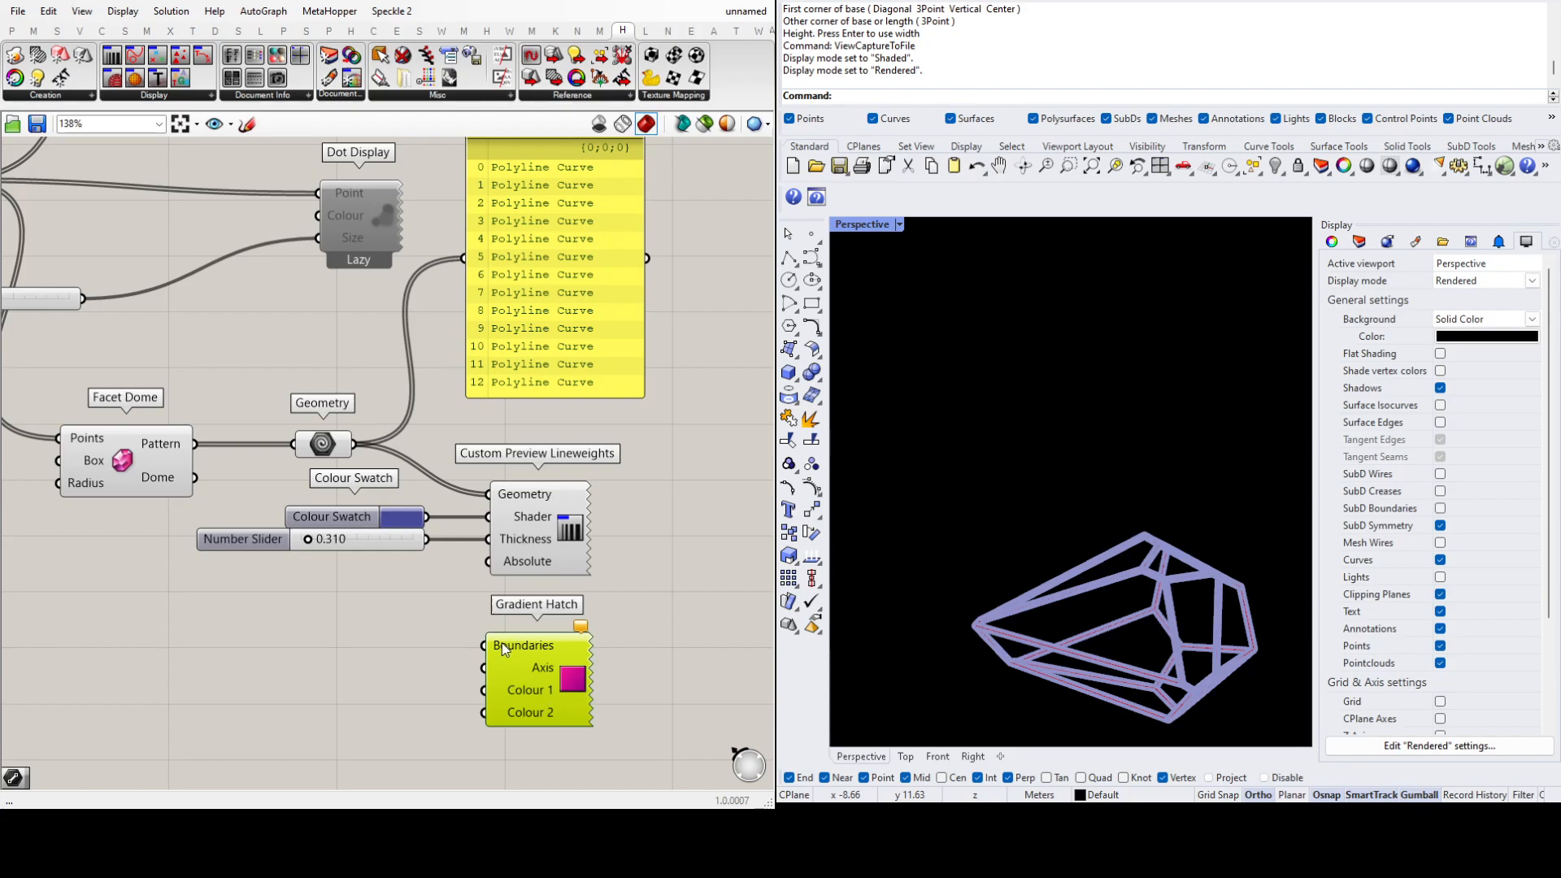
{"action": "mouse_move", "coordinate": [353, 443]}
{"action": "left_mouse_down"}
{"action": "mouse_move", "coordinate": [431, 625]}
{"action": "mouse_move", "coordinate": [486, 644]}
{"action": "left_mouse_up"}
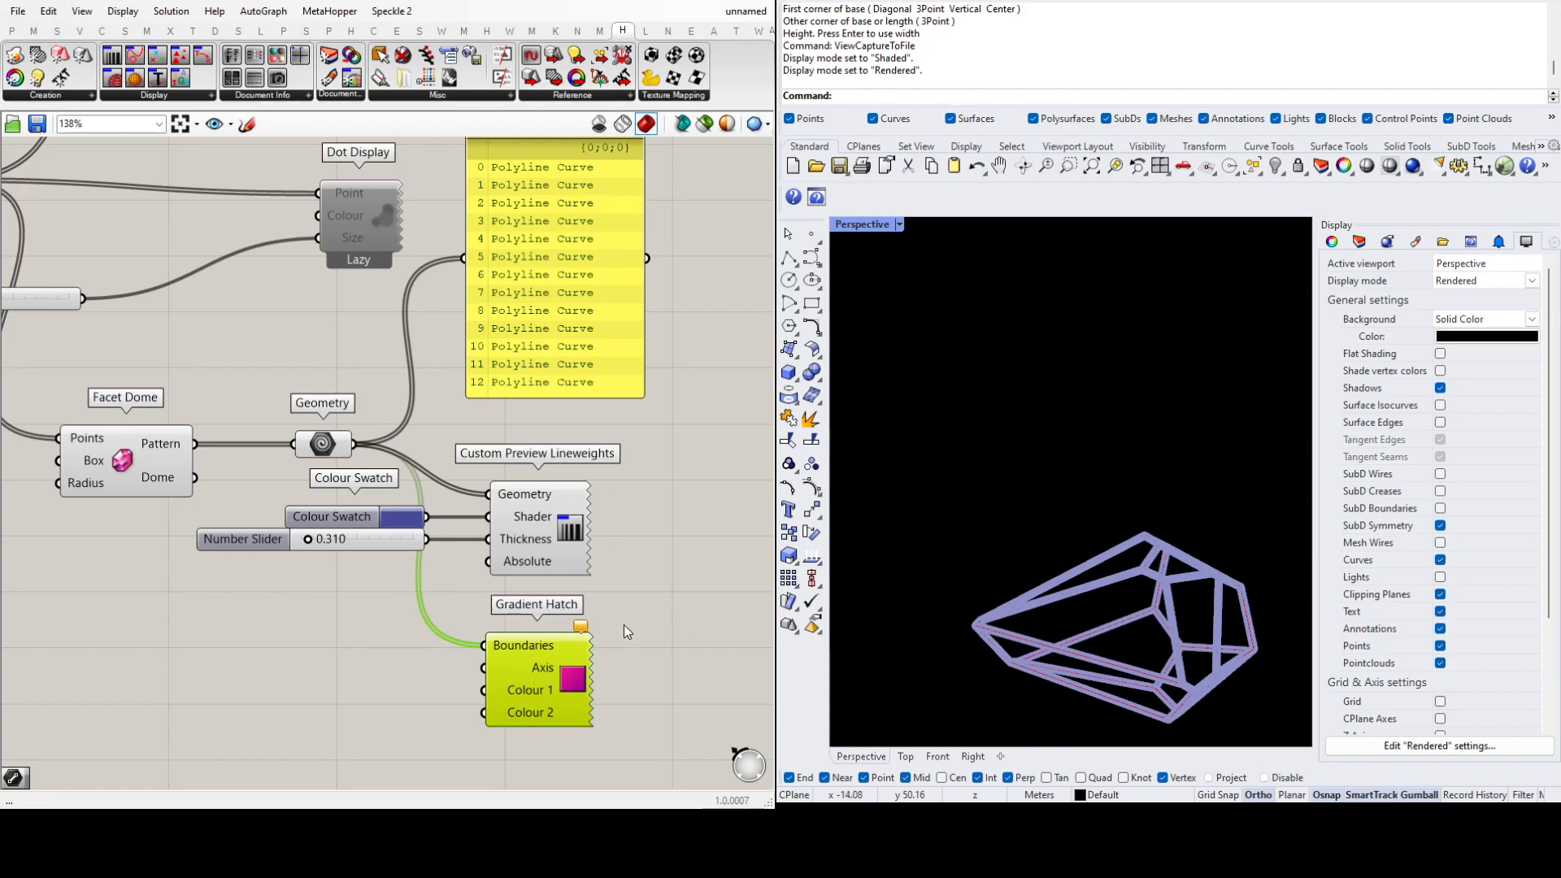
Step: Set the Gradient Hatch Axis input to one line picked across the facet shape in the Perspective viewport
{"action": "left_click", "coordinate": [627, 685]}
{"action": "left_click", "coordinate": [1205, 644]}
{"action": "left_click", "coordinate": [1067, 646]}
{"action": "mouse_move", "coordinate": [1222, 677]}
{"action": "right_mouse_down"}
{"action": "mouse_move", "coordinate": [1188, 580]}
{"action": "mouse_move", "coordinate": [1143, 565]}
{"action": "mouse_move", "coordinate": [1219, 617]}
{"action": "mouse_move", "coordinate": [1147, 664]}
{"action": "mouse_move", "coordinate": [1188, 651]}
{"action": "mouse_move", "coordinate": [1219, 593]}
{"action": "mouse_move", "coordinate": [1213, 611]}
{"action": "right_mouse_up"}
{"action": "left_click", "coordinate": [567, 733]}
{"action": "scroll", "coordinate": [598, 627], "scroll_direction": "down", "scroll_amount": 2}
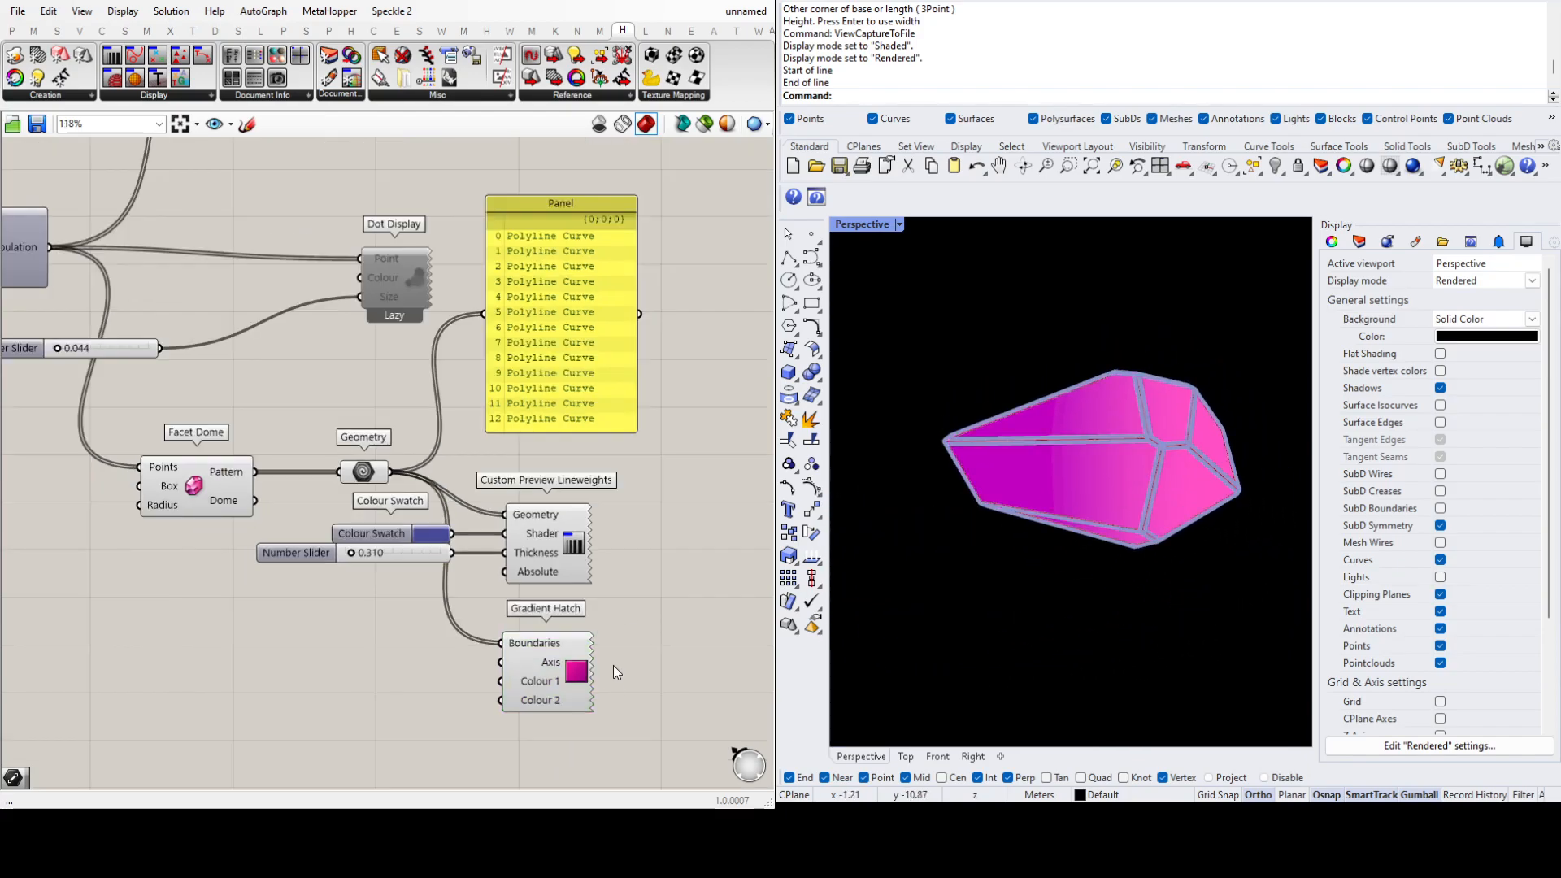
{"action": "left_click", "coordinate": [548, 684]}
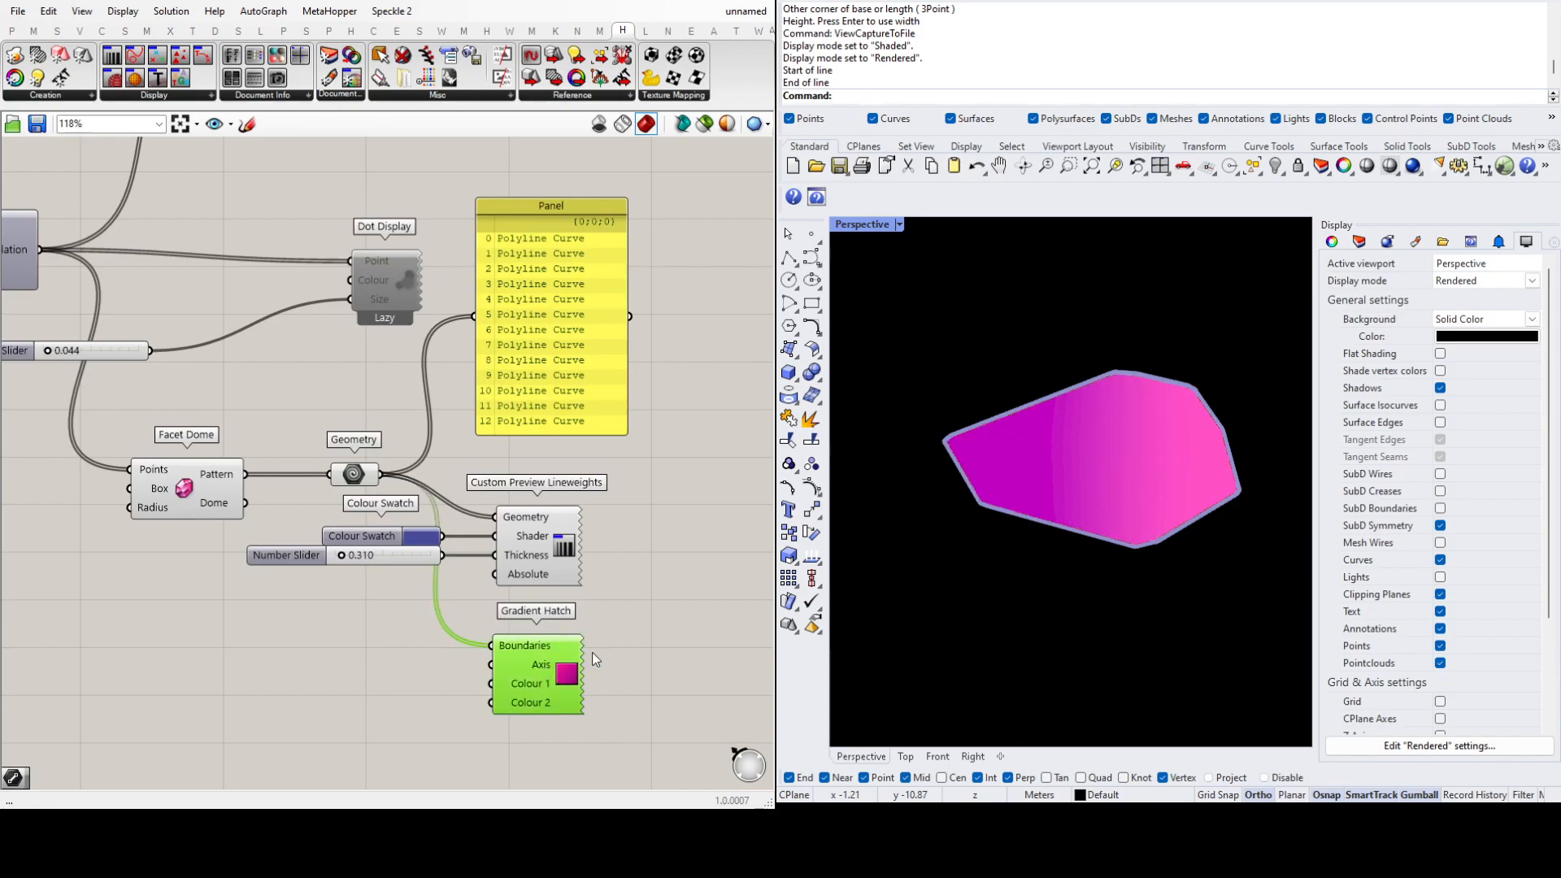
{"action": "left_click", "coordinate": [654, 656]}
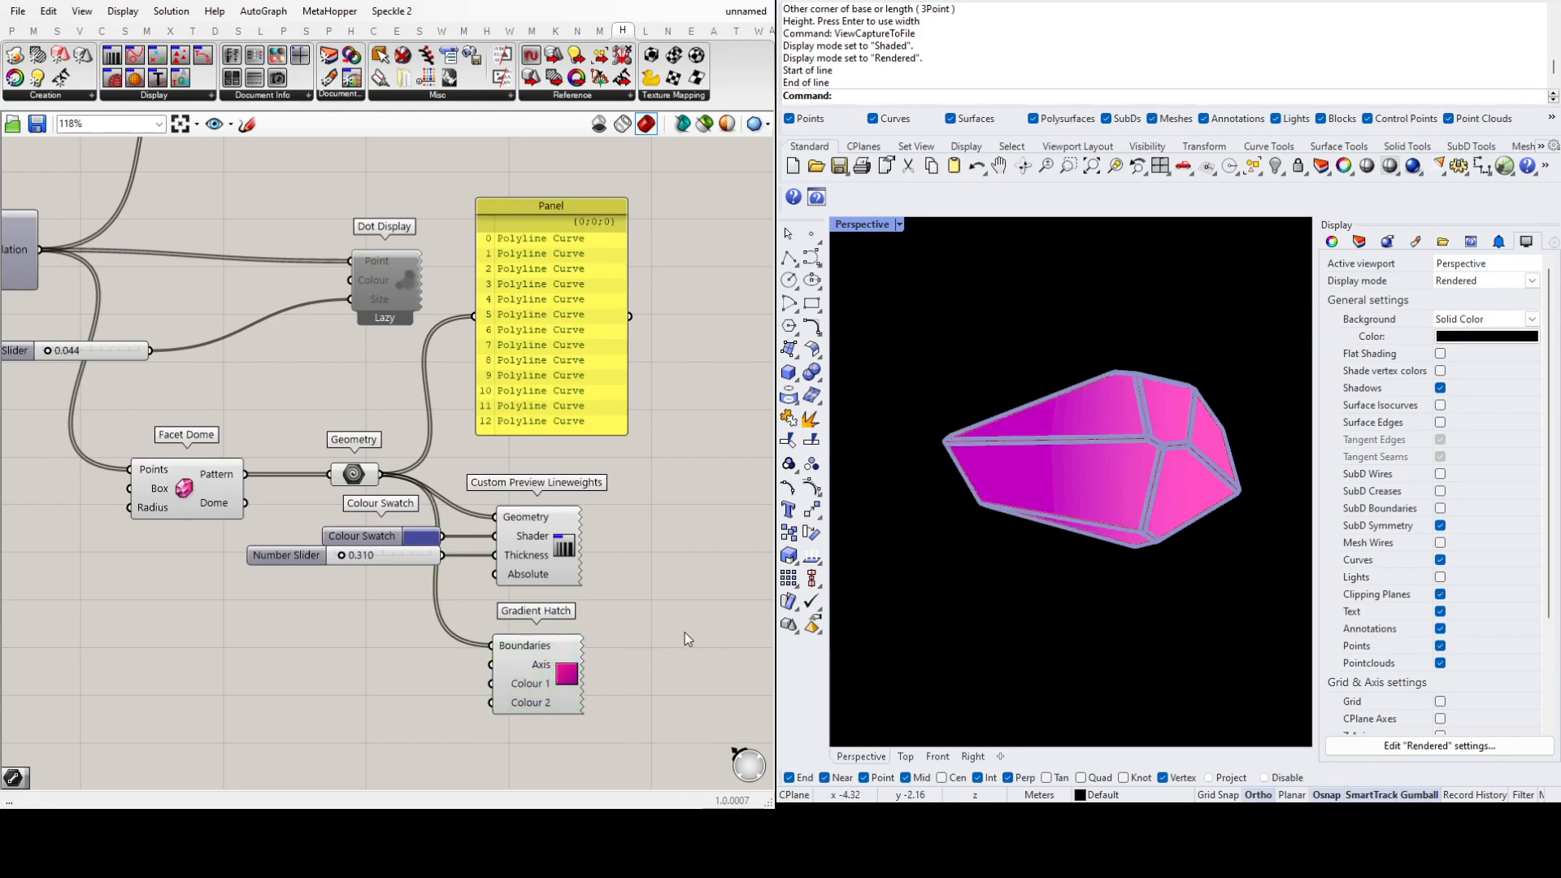
Step: Undo the Gradient Hatch axis line and set the slider feeding the Thickness input to 0.183
{"action": "key", "text": "ctrl+z"}
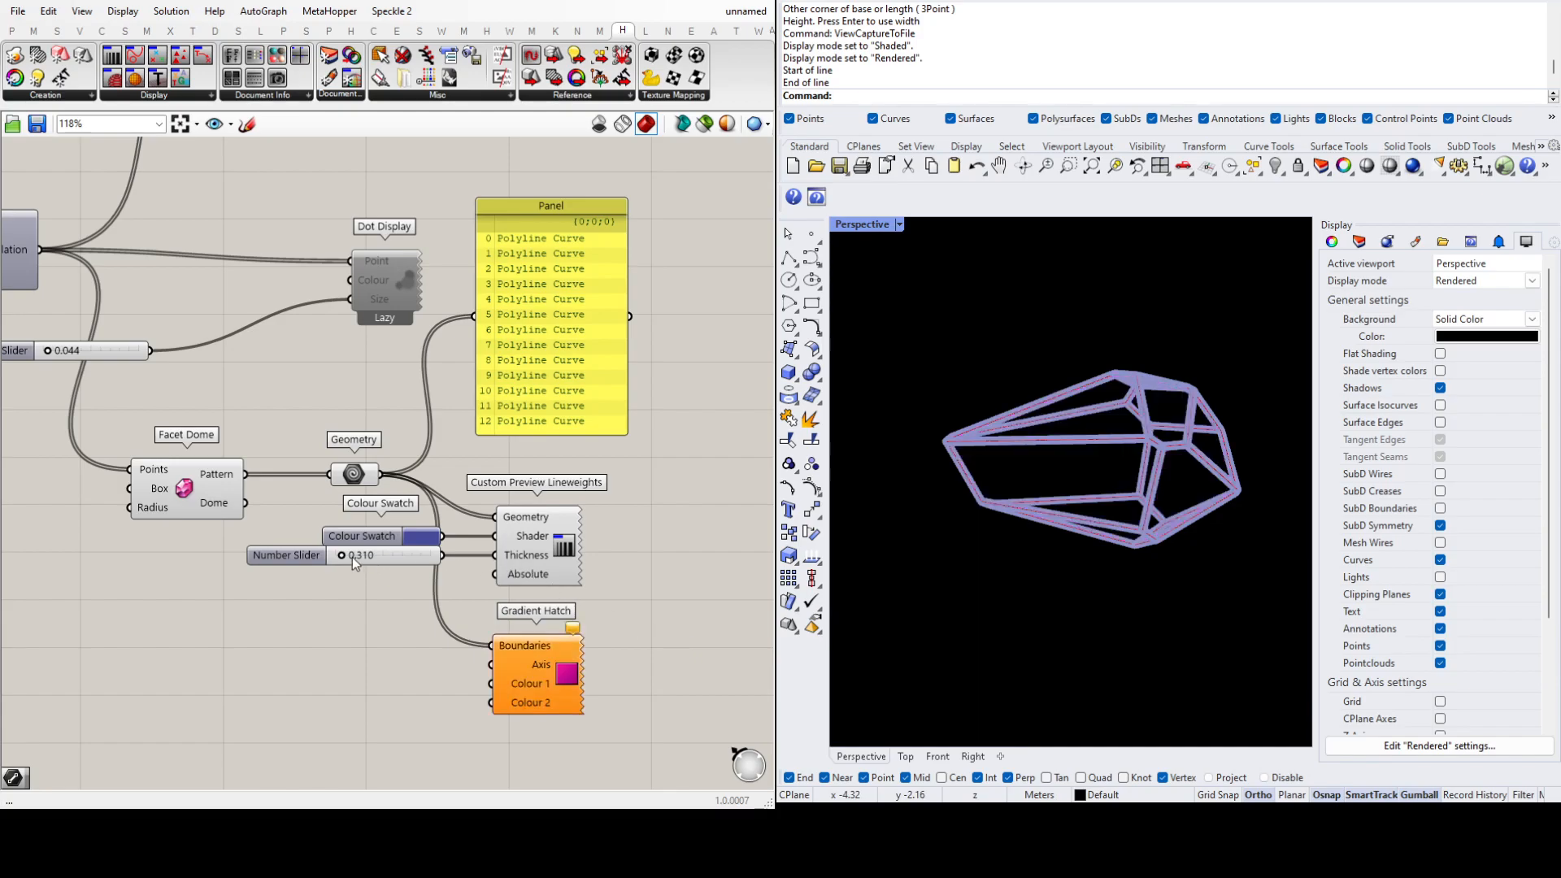
{"action": "left_click_drag", "start_coordinate": [340, 559], "coordinate": [338, 559]}
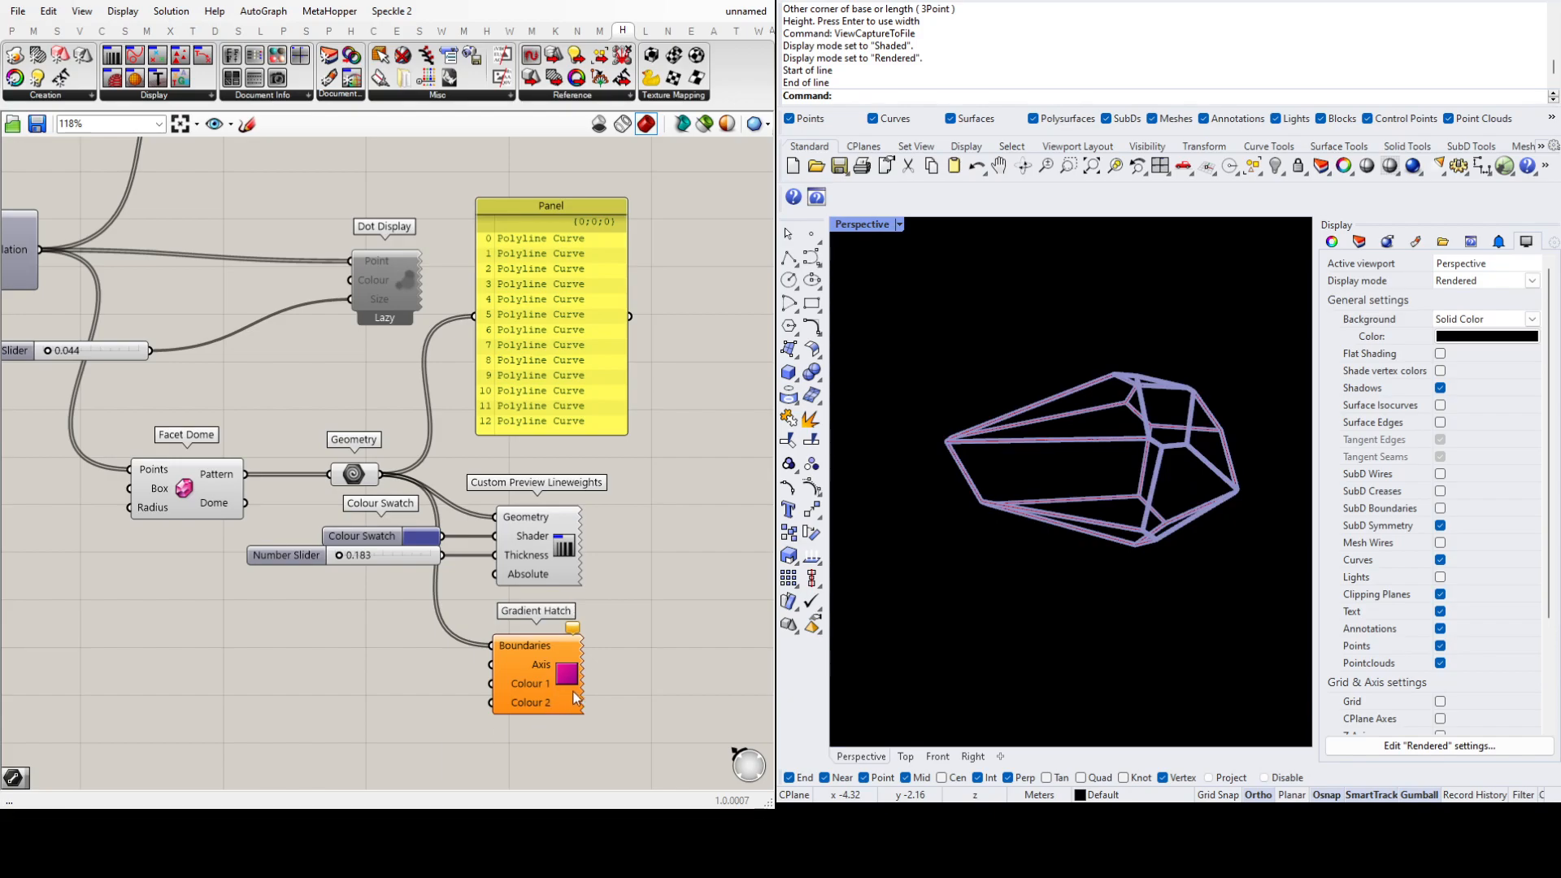
{"action": "left_click", "coordinate": [205, 480]}
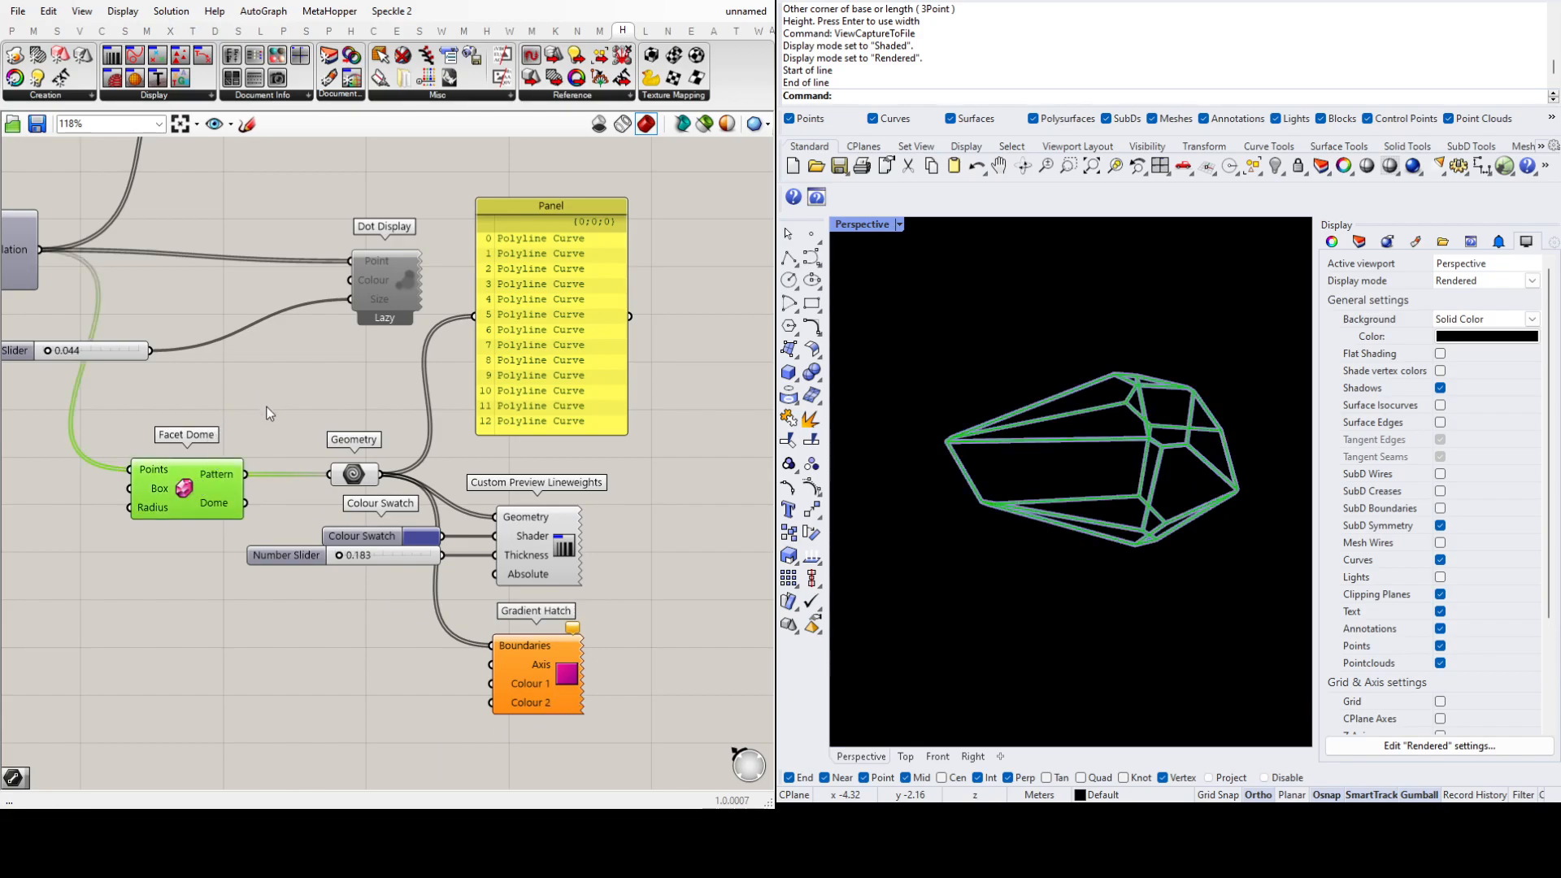
{"action": "left_click", "coordinate": [320, 455]}
Step: Assign a new axis line to Gradient Hatch, picked from the narrow facets toward the pointed end of the shape
{"action": "left_click", "coordinate": [551, 674]}
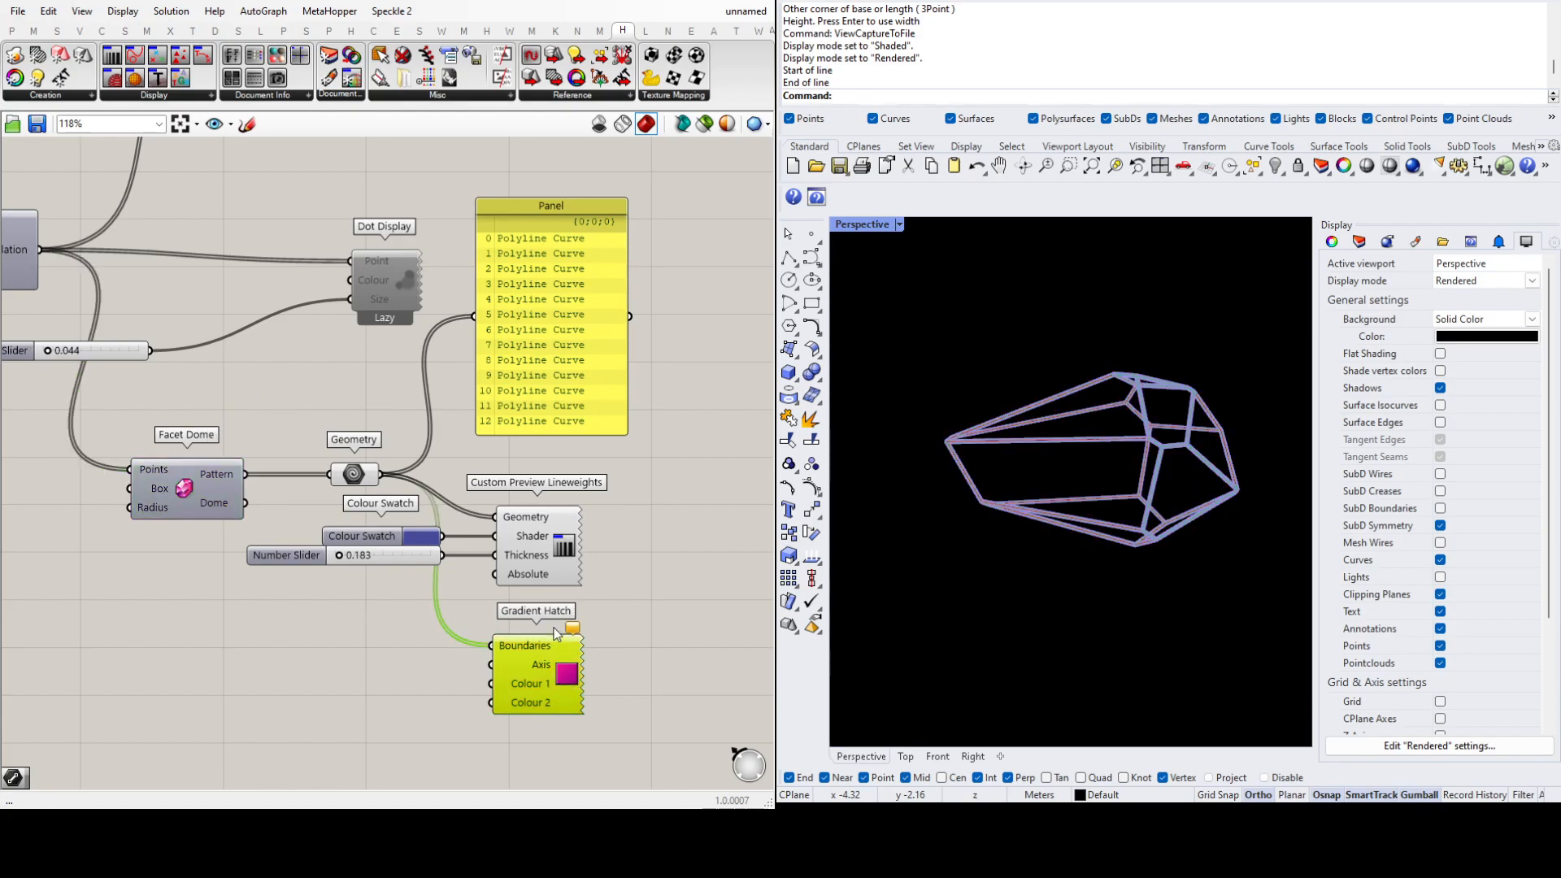
{"action": "scroll", "coordinate": [1153, 460], "scroll_direction": "up", "scroll_amount": 2}
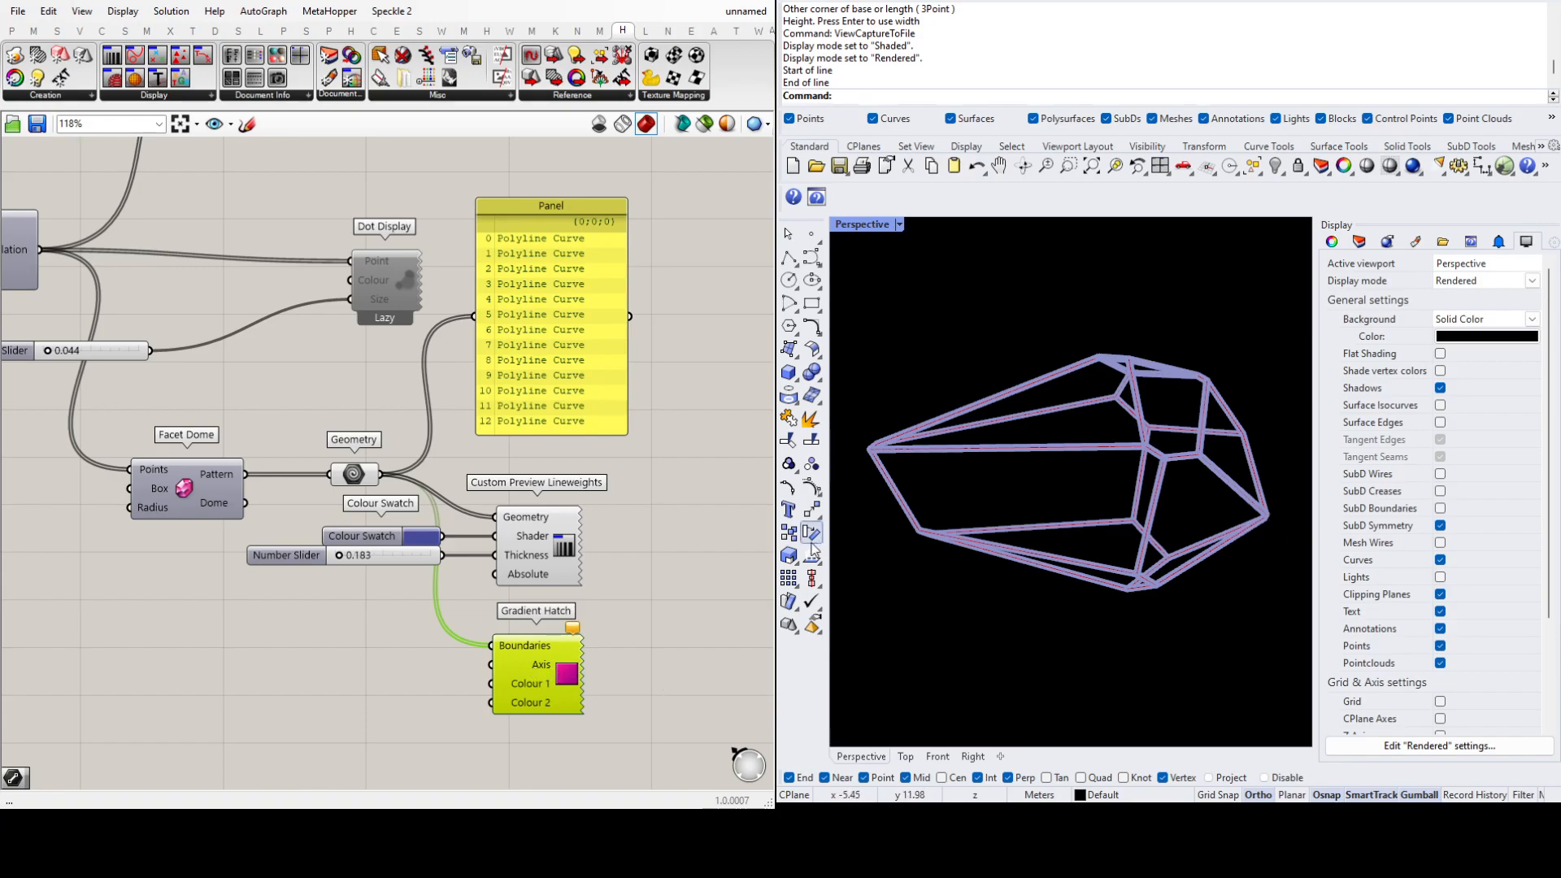
{"action": "right_click", "coordinate": [540, 665]}
{"action": "left_click", "coordinate": [623, 685]}
{"action": "left_click", "coordinate": [1209, 491]}
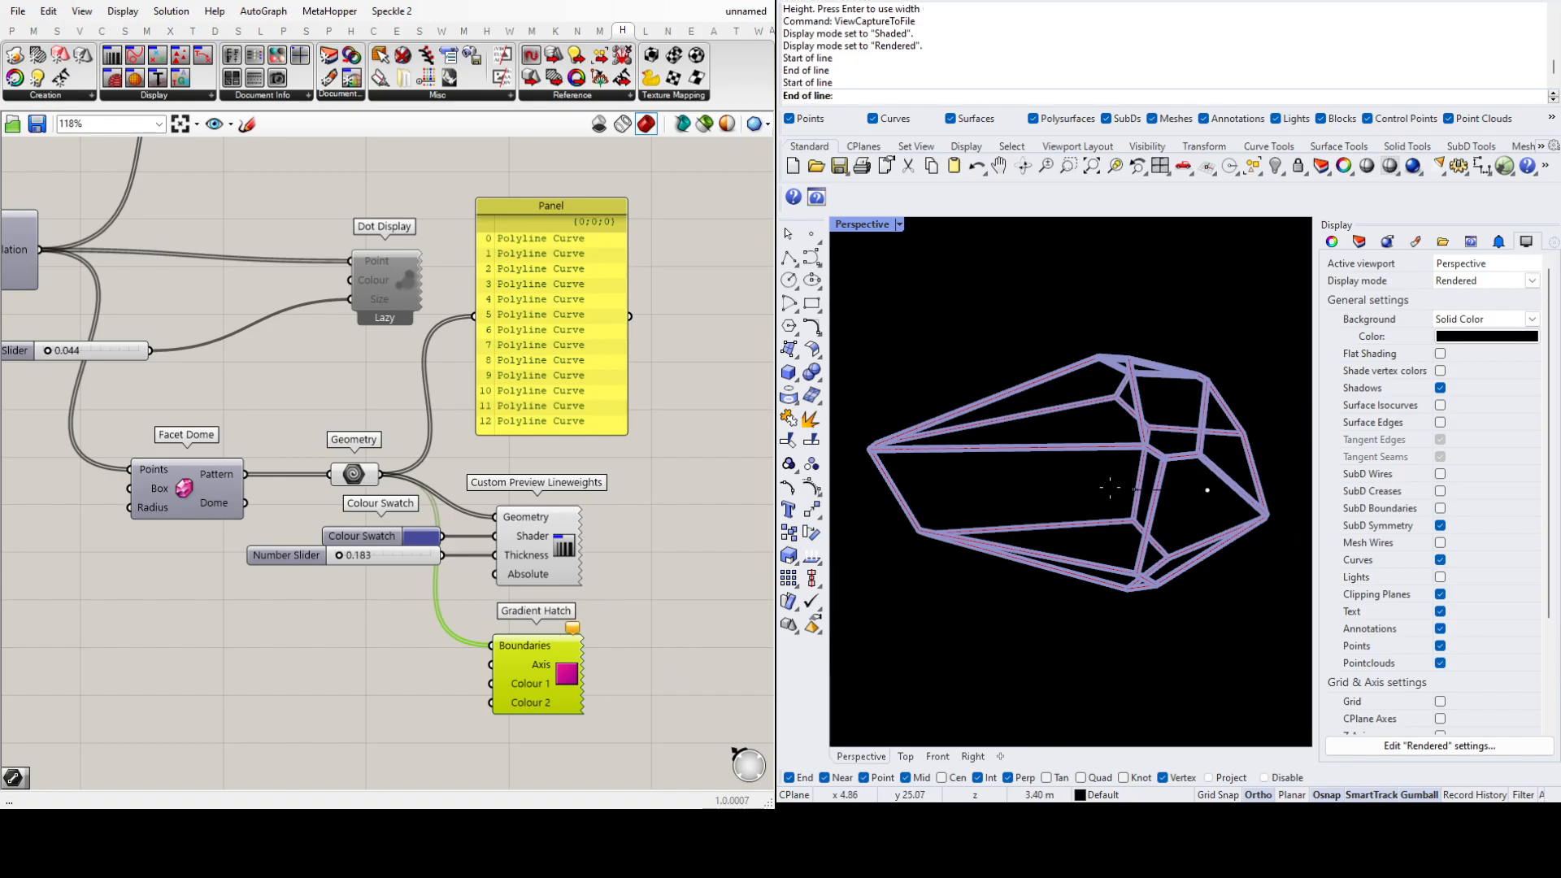
{"action": "left_click", "coordinate": [992, 492]}
{"action": "mouse_move", "coordinate": [998, 504]}
{"action": "right_mouse_down"}
{"action": "mouse_move", "coordinate": [1078, 529]}
{"action": "mouse_move", "coordinate": [1074, 499]}
{"action": "mouse_move", "coordinate": [1038, 474]}
{"action": "mouse_move", "coordinate": [1046, 557]}
{"action": "mouse_move", "coordinate": [1114, 547]}
{"action": "mouse_move", "coordinate": [1103, 555]}
{"action": "right_mouse_up"}
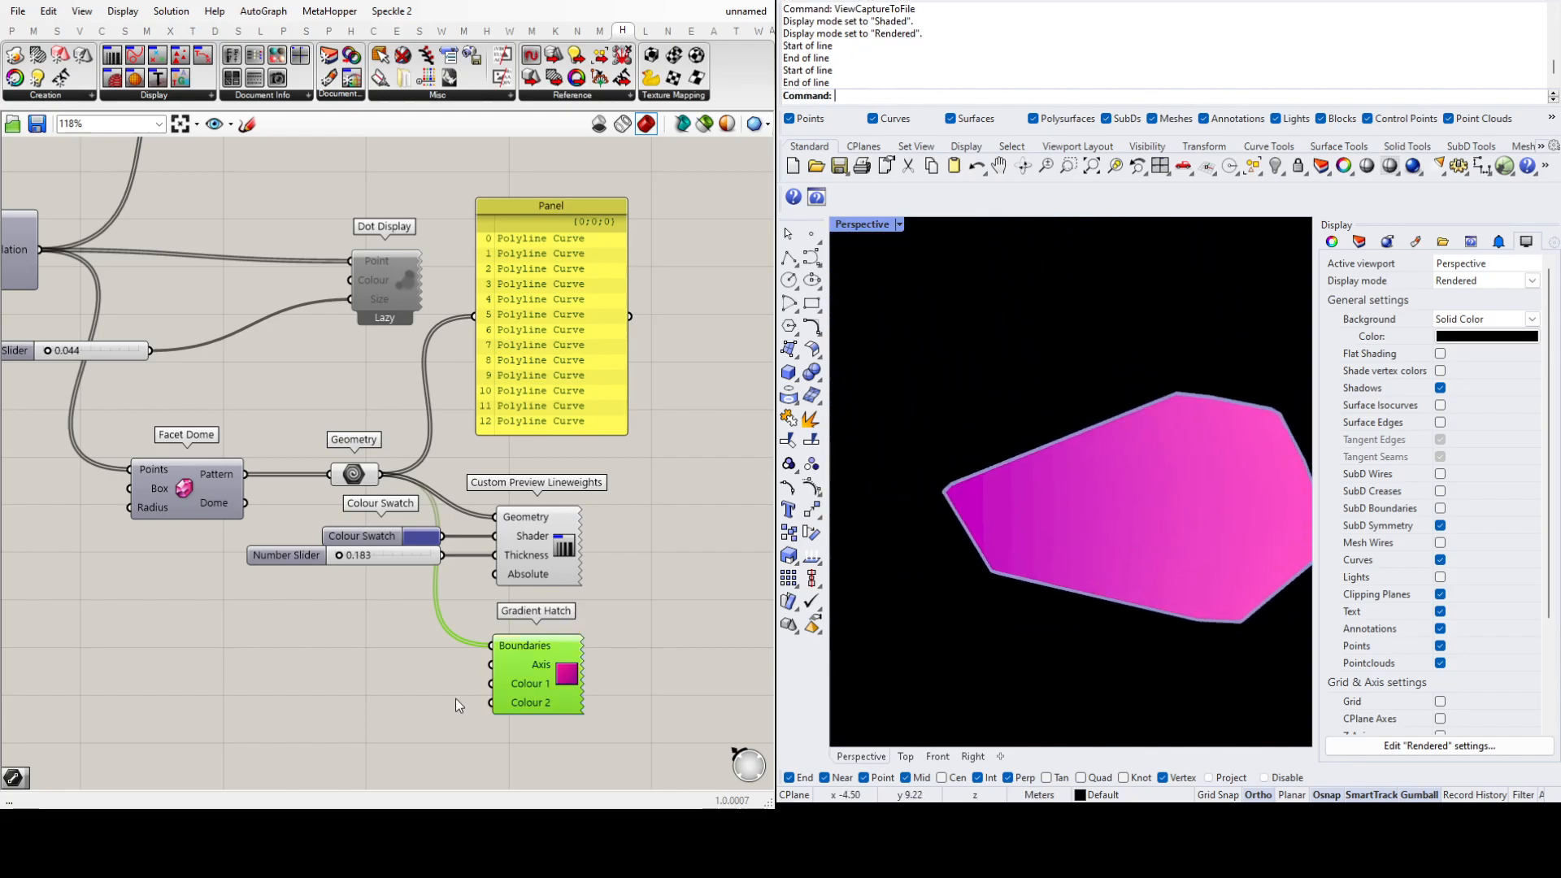
Step: Move the Colour Swatch below the thickness slider and connect it to the Colour 1 input of Gradient Hatch
{"action": "mouse_move", "coordinate": [377, 538]}
{"action": "left_mouse_down"}
{"action": "mouse_move", "coordinate": [314, 650]}
{"action": "mouse_move", "coordinate": [492, 684]}
{"action": "left_mouse_up"}
{"action": "left_click", "coordinate": [446, 725]}
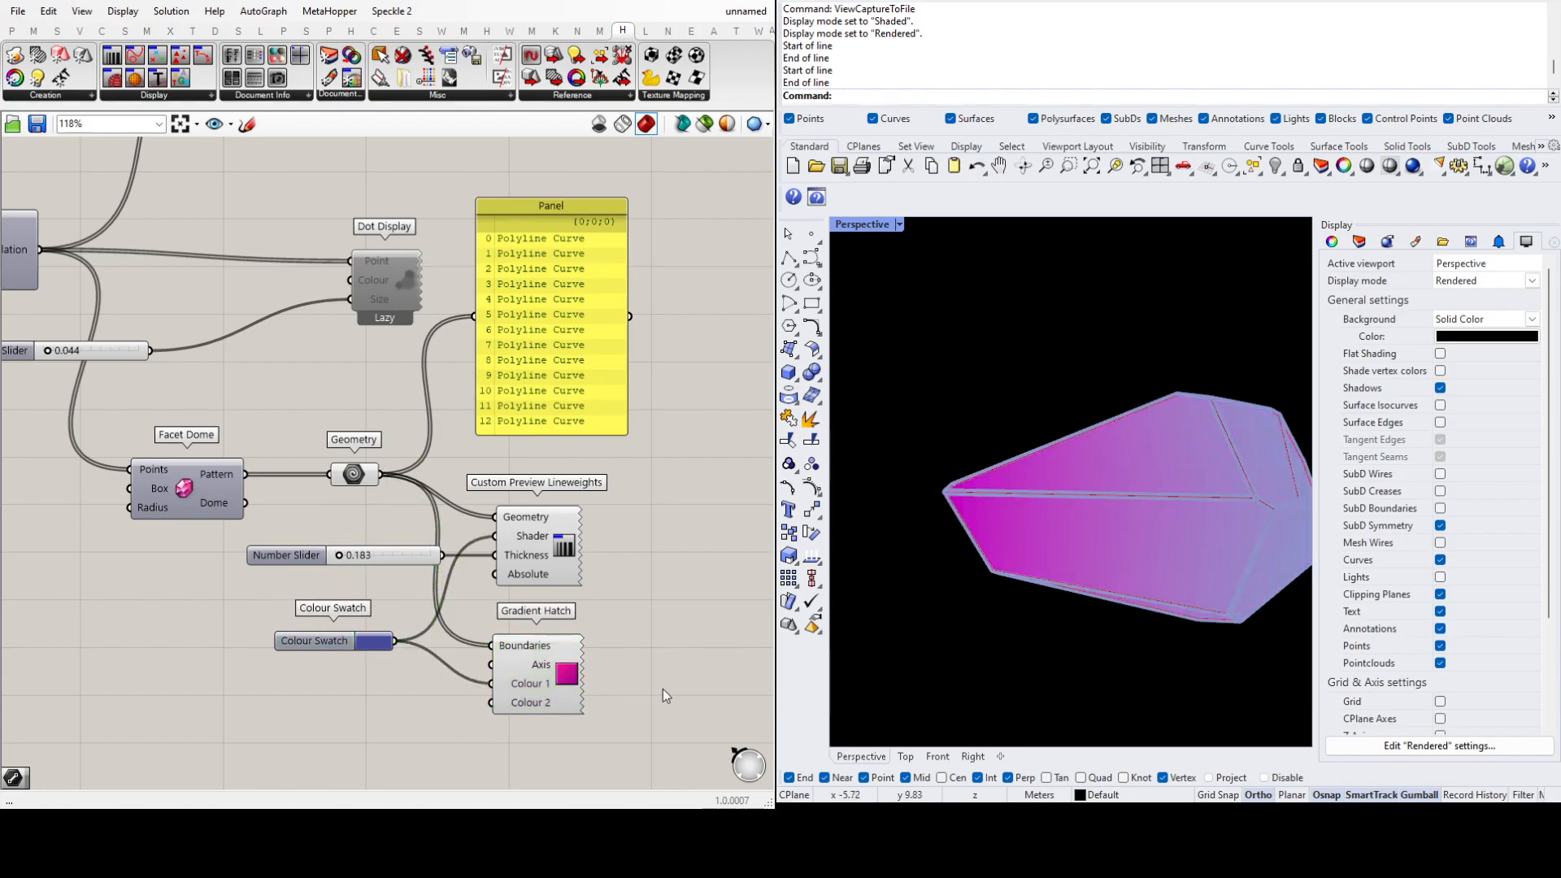
{"action": "scroll", "coordinate": [444, 644], "scroll_direction": "down", "scroll_amount": 2}
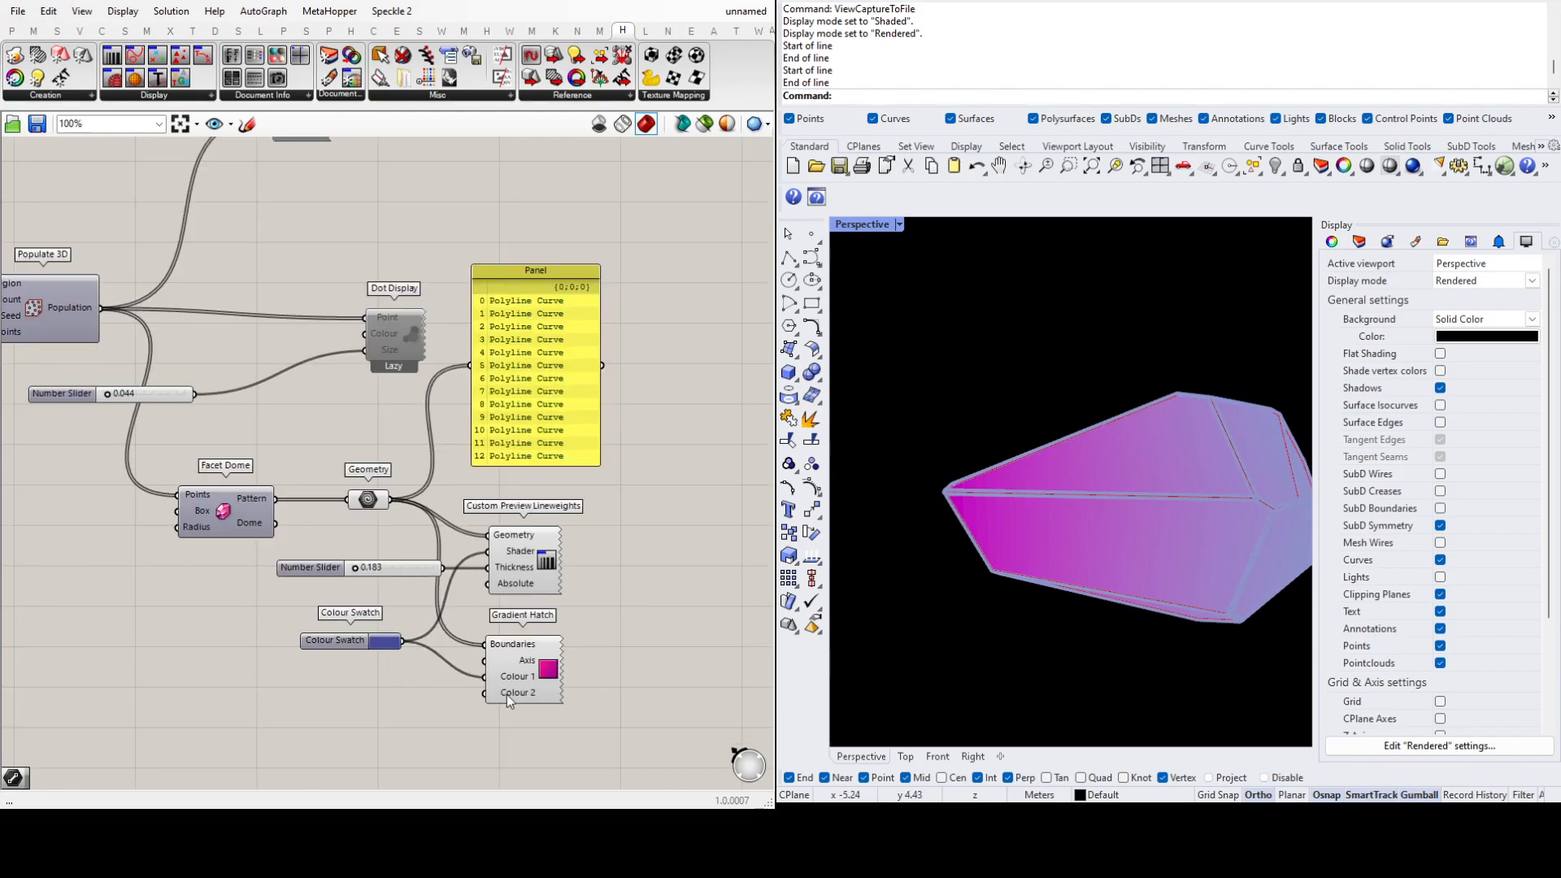
{"action": "right_click_drag", "start_coordinate": [934, 569], "coordinate": [1016, 621]}
{"action": "scroll", "coordinate": [1075, 555], "scroll_direction": "up", "scroll_amount": 3}
{"action": "right_click_drag", "start_coordinate": [1075, 553], "coordinate": [1114, 563]}
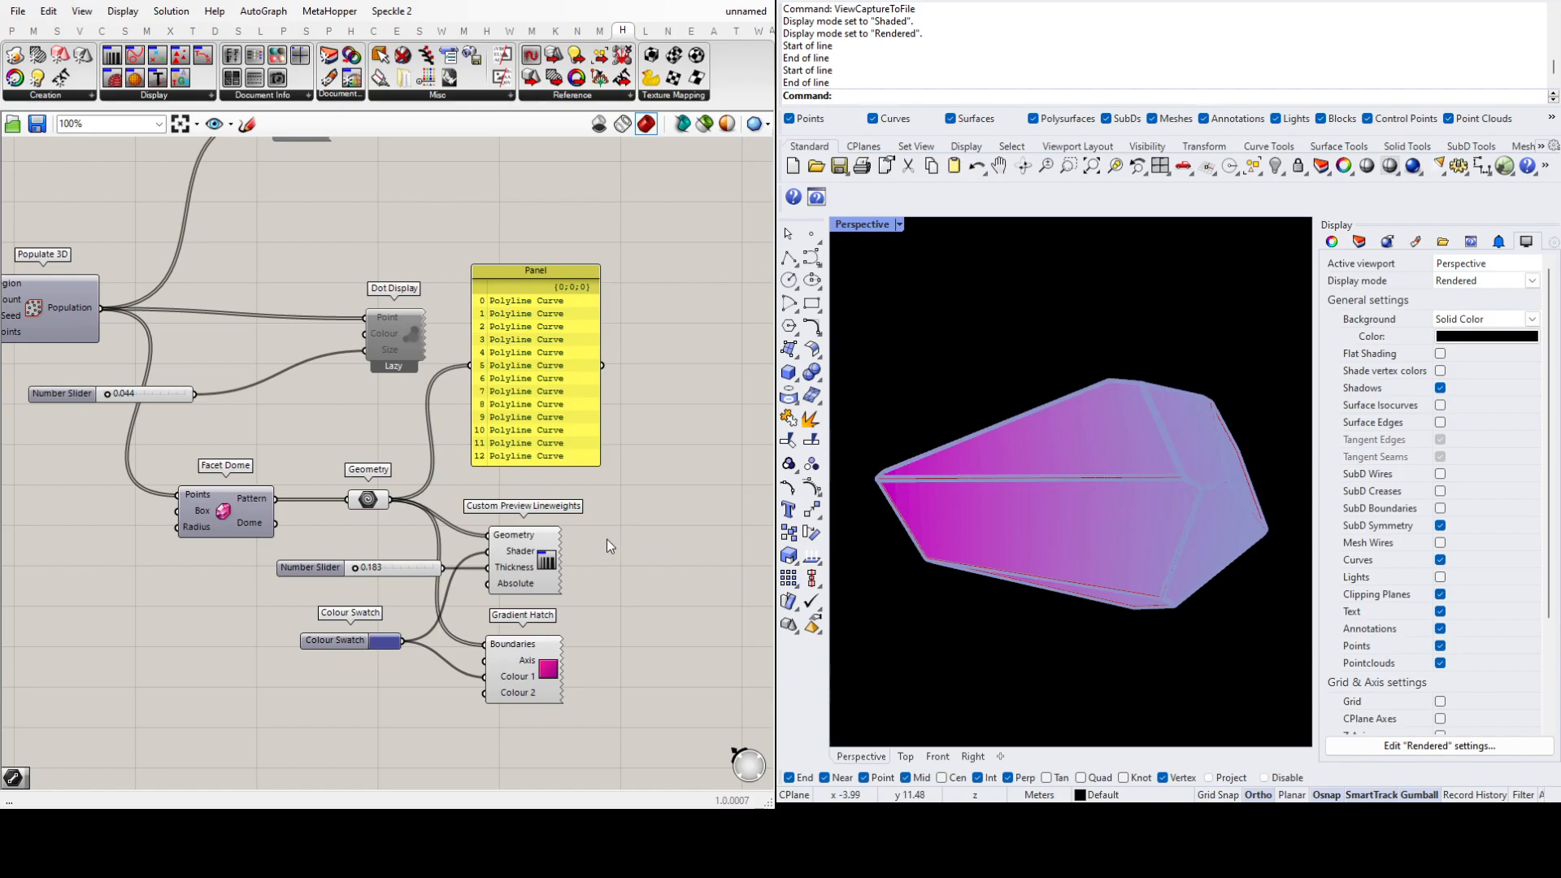
Step: Examine the "can change 2 colours" example and the notes above it in the Graphics definition
{"action": "scroll", "coordinate": [490, 657], "scroll_direction": "up", "scroll_amount": 1}
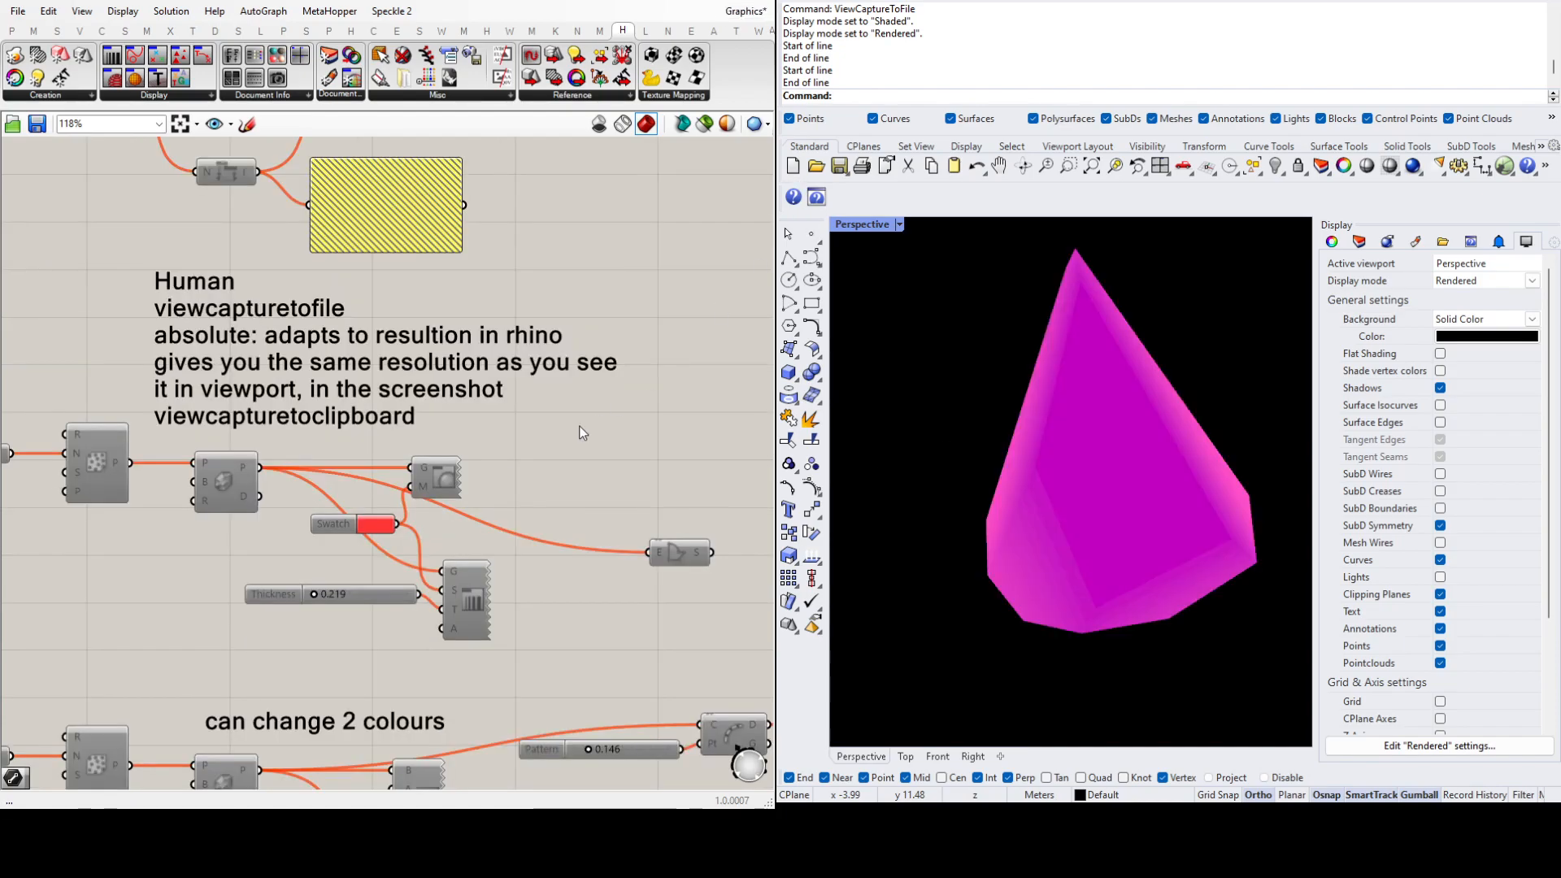
{"action": "scroll", "coordinate": [610, 321], "scroll_direction": "down", "scroll_amount": 1}
{"action": "scroll", "coordinate": [471, 279], "scroll_direction": "down", "scroll_amount": 5}
{"action": "scroll", "coordinate": [489, 485], "scroll_direction": "up", "scroll_amount": 3}
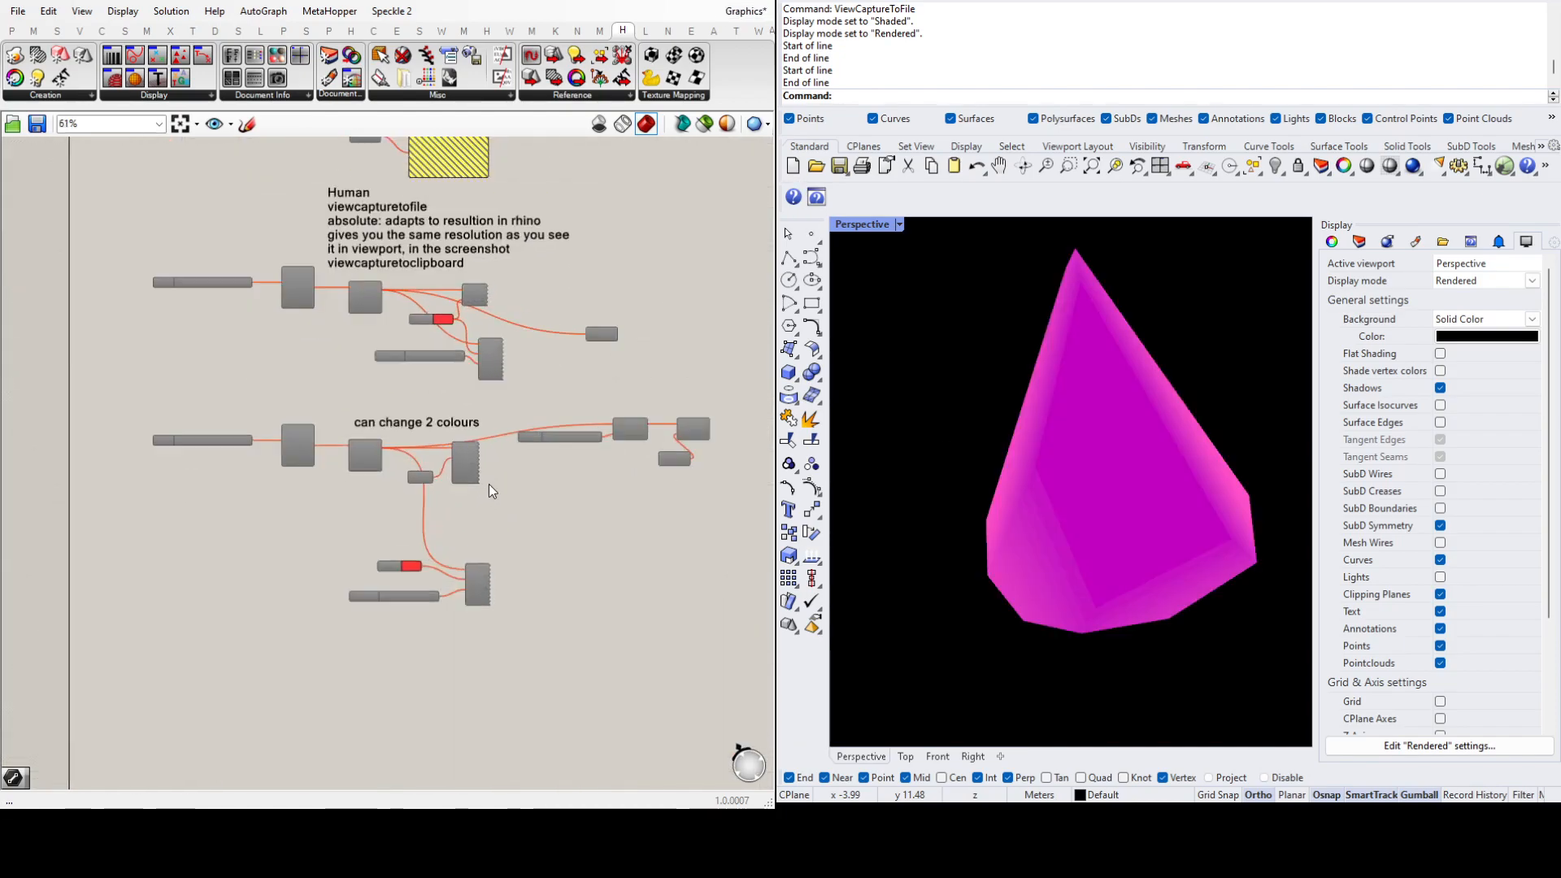
{"action": "scroll", "coordinate": [482, 486], "scroll_direction": "up", "scroll_amount": 2}
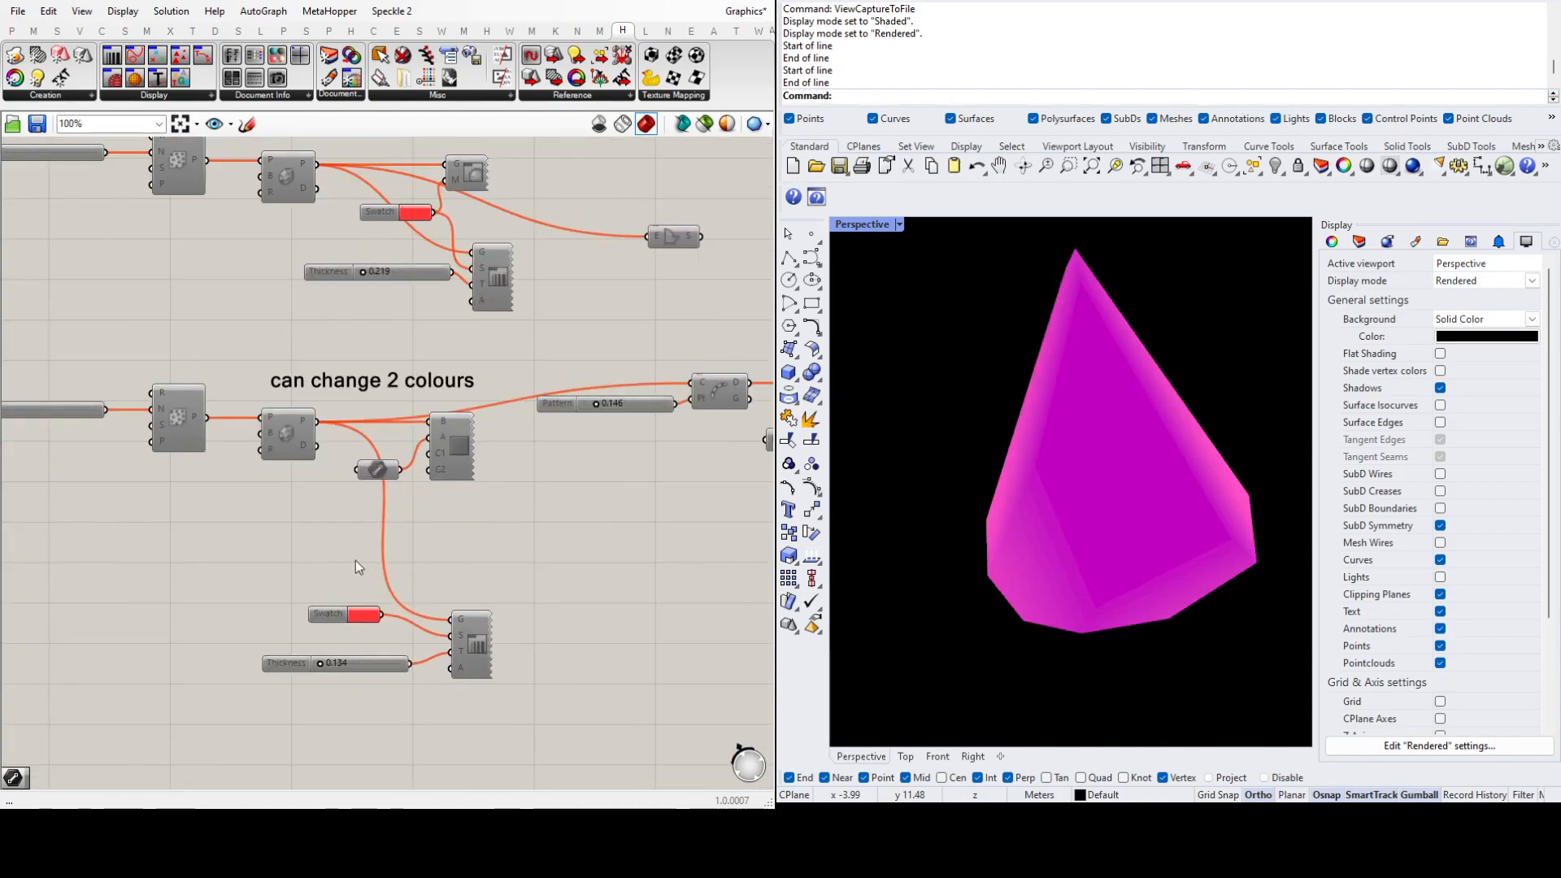
{"action": "scroll", "coordinate": [343, 558], "scroll_direction": "down", "scroll_amount": 2}
{"action": "scroll", "coordinate": [585, 486], "scroll_direction": "up", "scroll_amount": 3}
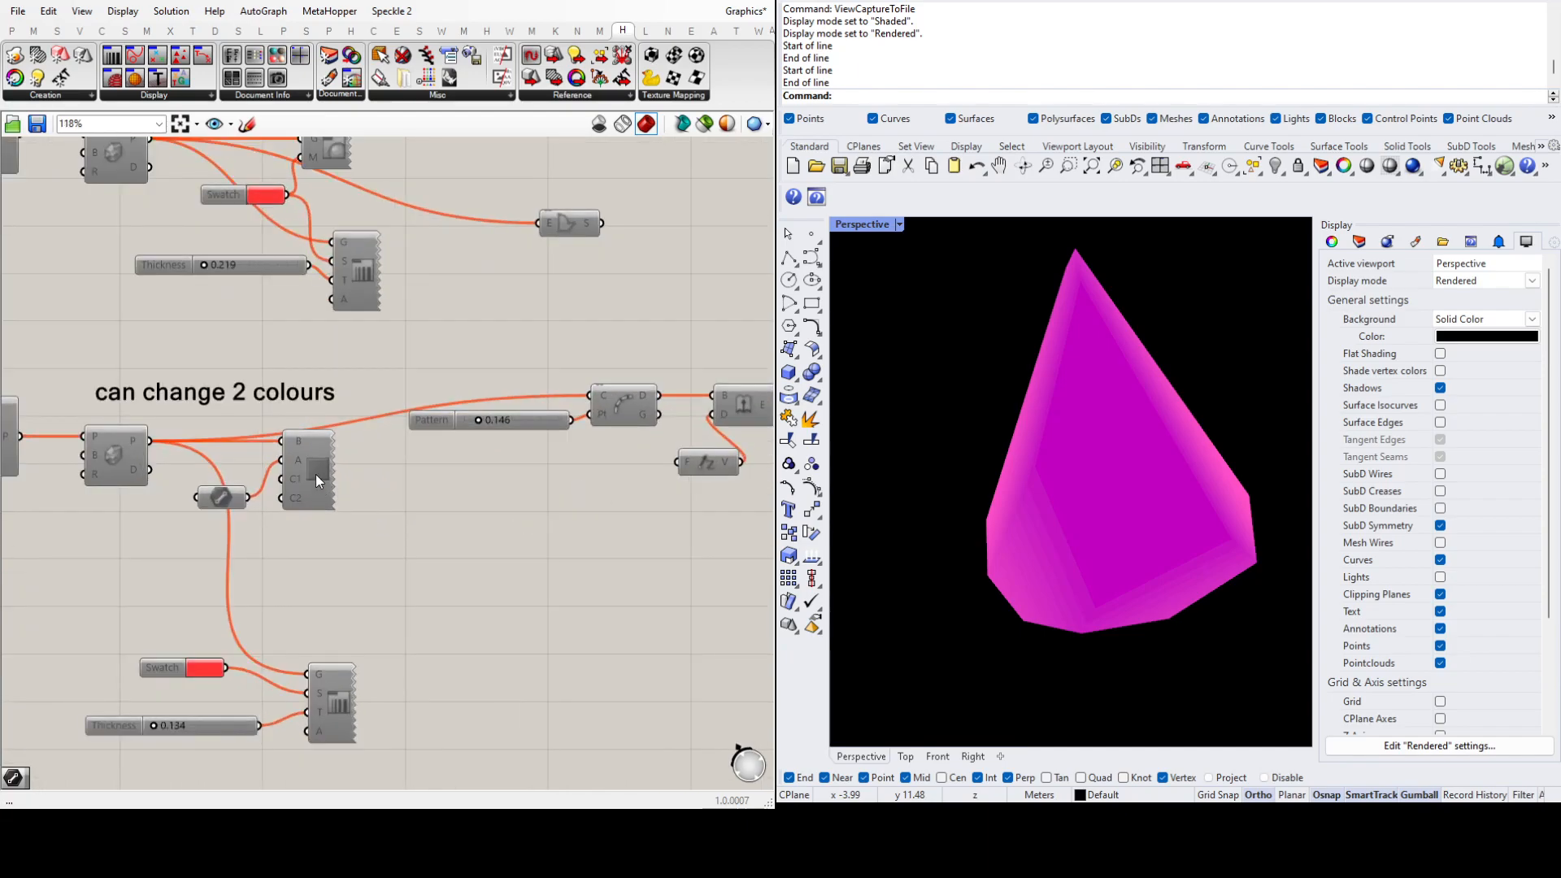
{"action": "scroll", "coordinate": [381, 544], "scroll_direction": "down", "scroll_amount": 2}
{"action": "scroll", "coordinate": [594, 436], "scroll_direction": "up", "scroll_amount": 3}
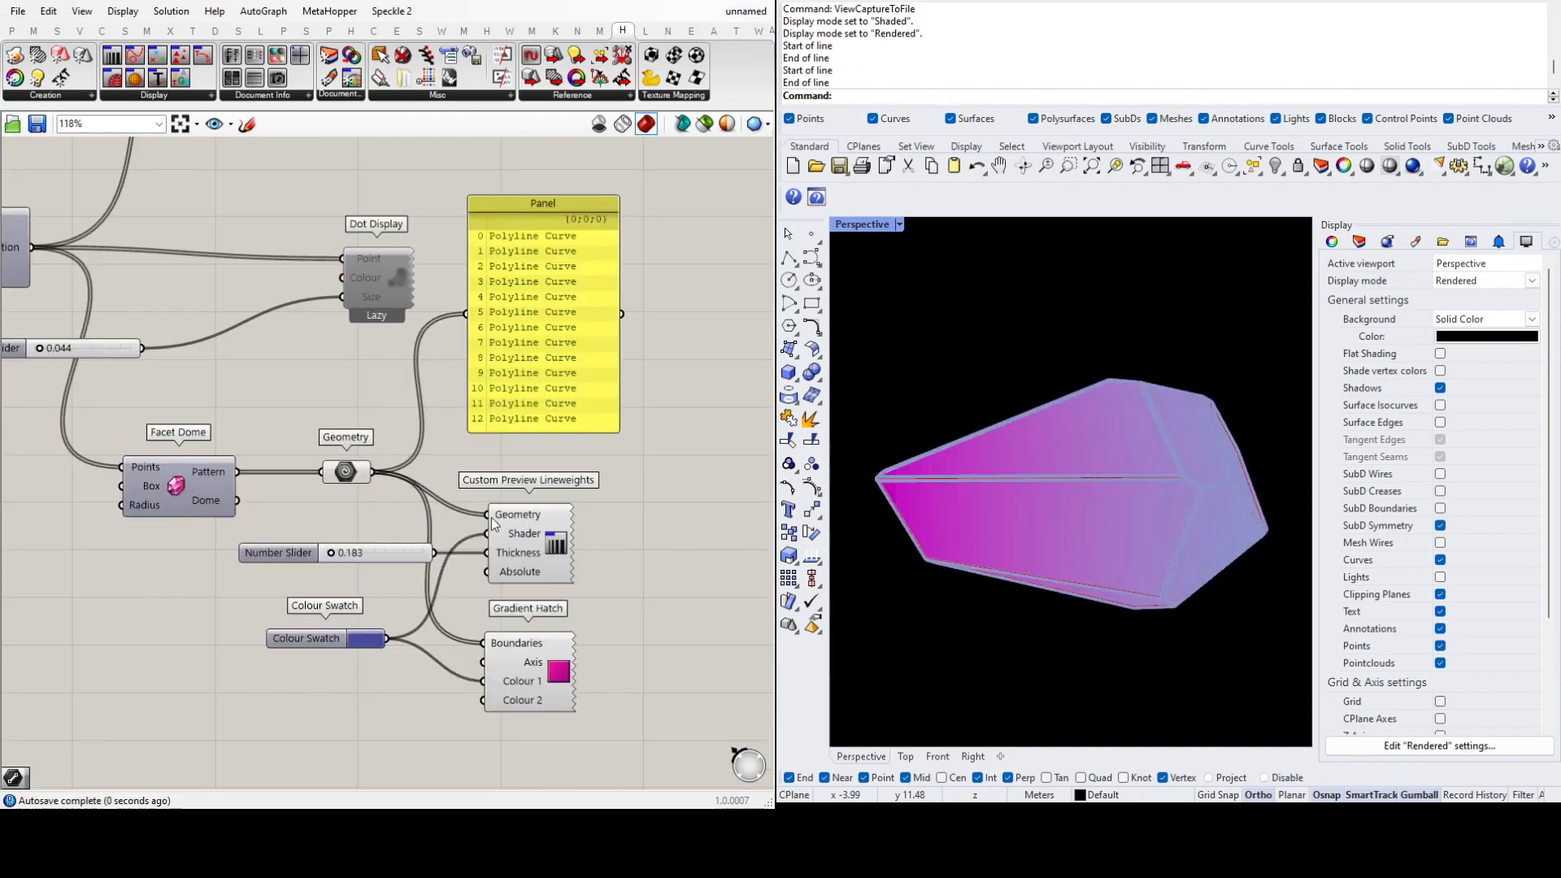
Step: Disable Custom Preview Lineweights and Gradient Hatch together with their thickness slider and Colour Swatch
{"action": "scroll", "coordinate": [498, 524], "scroll_direction": "down", "scroll_amount": 2}
{"action": "scroll", "coordinate": [390, 499], "scroll_direction": "up", "scroll_amount": 2}
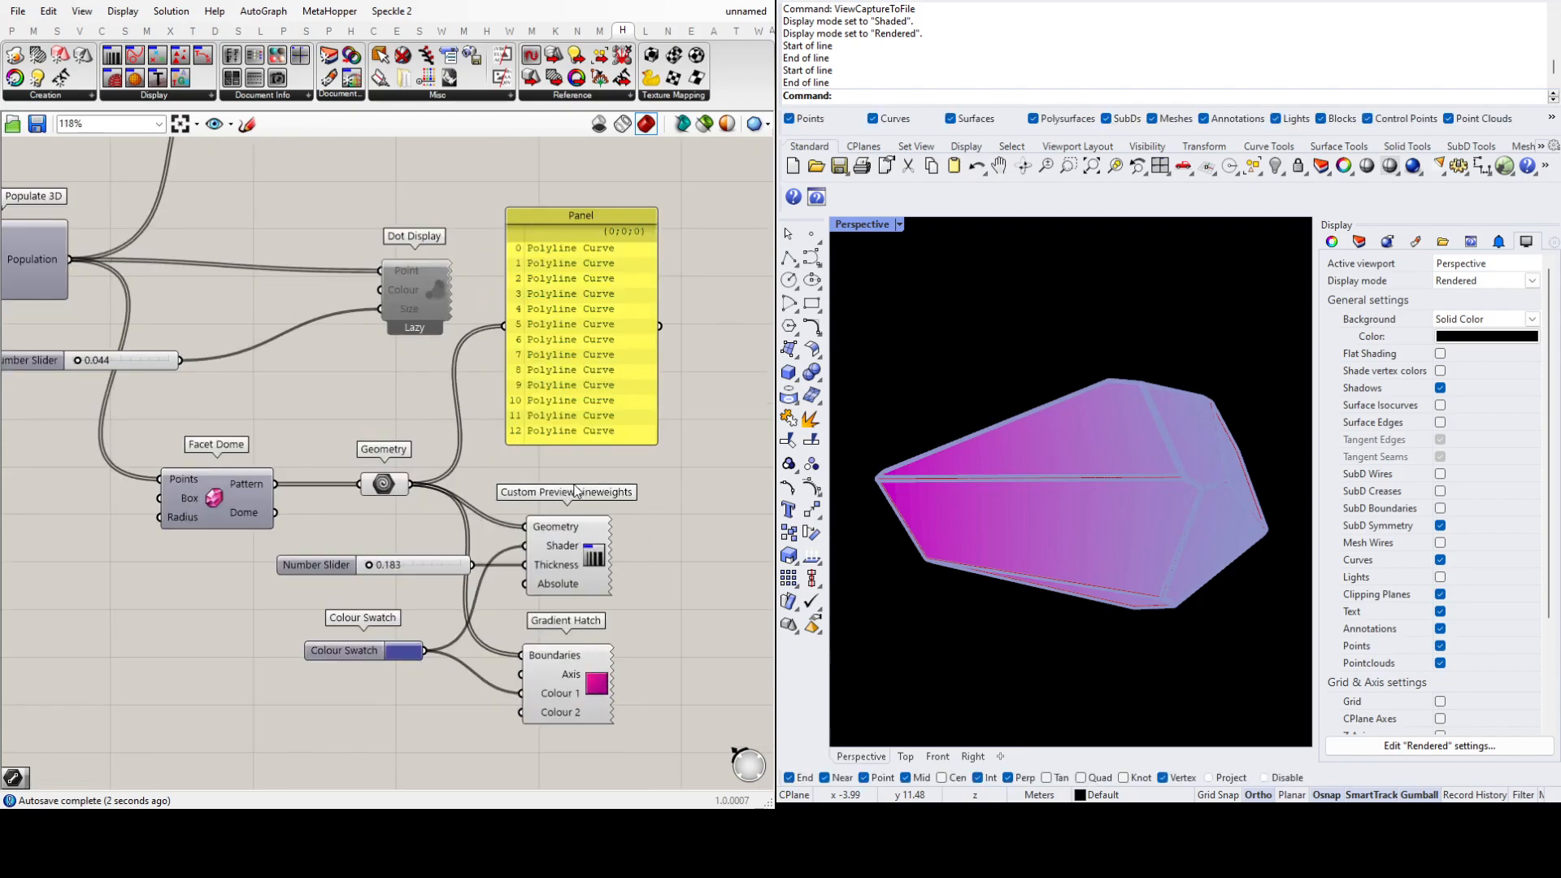
{"action": "scroll", "coordinate": [575, 548], "scroll_direction": "down", "scroll_amount": 2}
{"action": "mouse_move", "coordinate": [618, 684]}
{"action": "left_mouse_down"}
{"action": "mouse_move", "coordinate": [410, 489]}
{"action": "mouse_move", "coordinate": [411, 532]}
{"action": "left_mouse_up"}
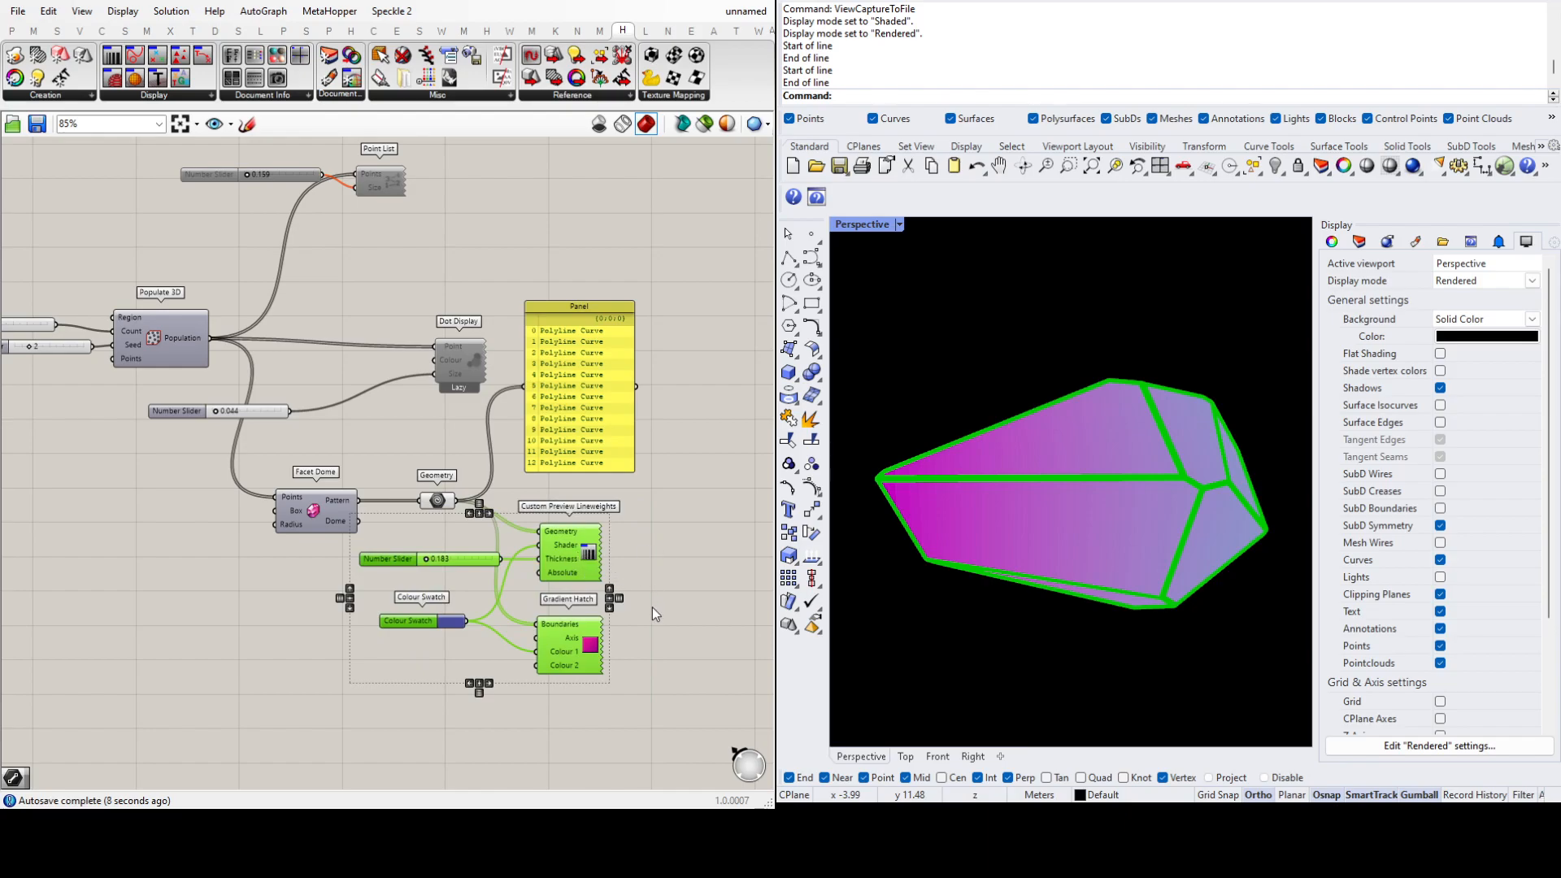
{"action": "left_click", "coordinate": [706, 524]}
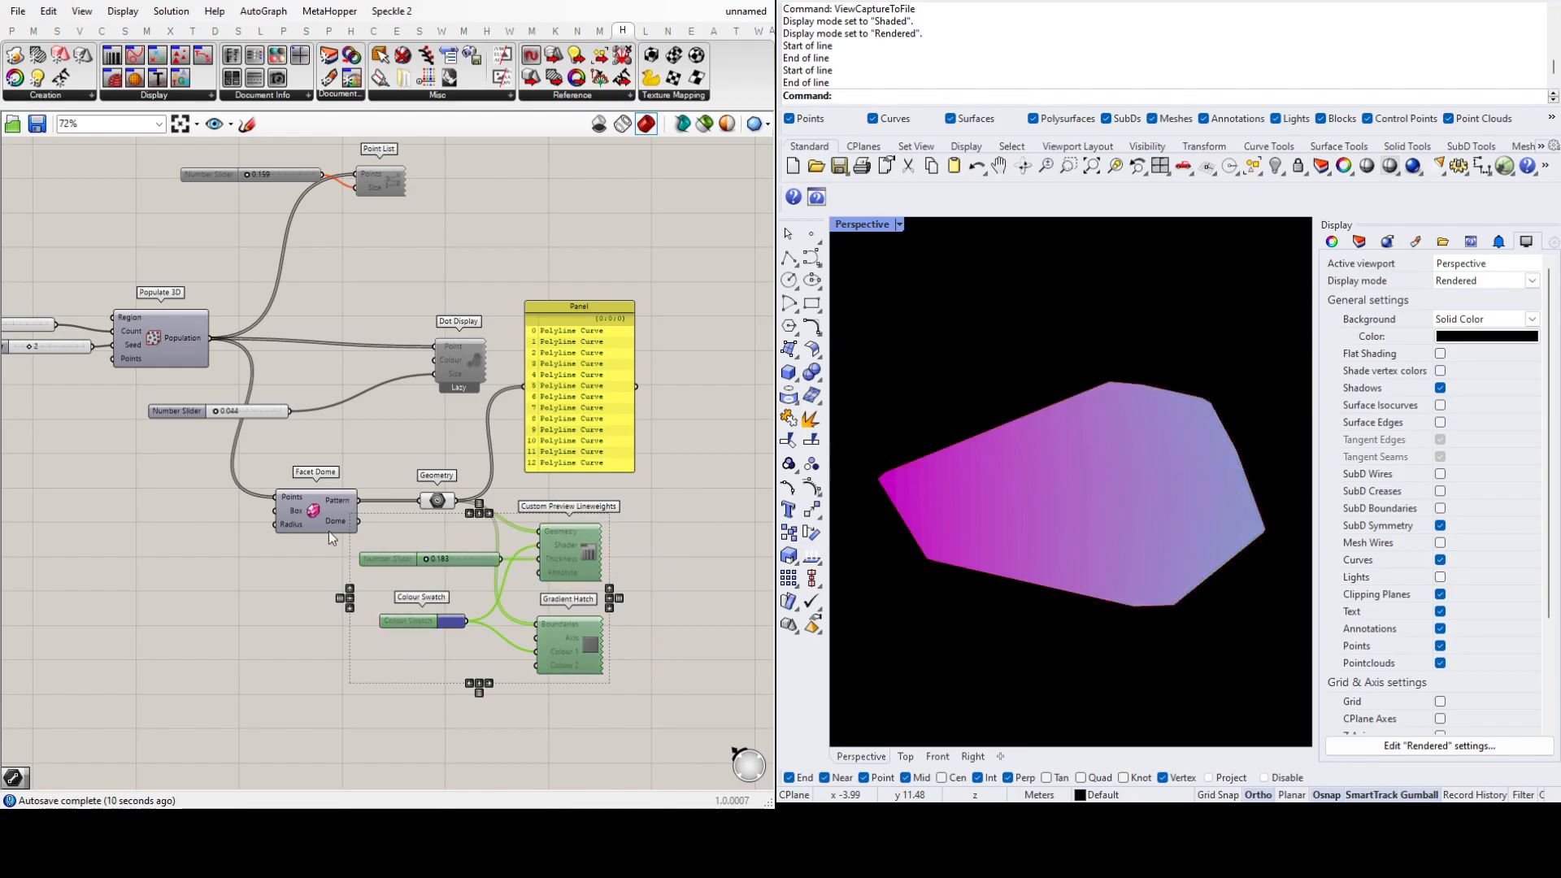
Step: Delete the Gradient Hatch component and move the lineweights preview with its slider and swatch further right of the Geometry parameter
{"action": "scroll", "coordinate": [329, 530], "scroll_direction": "down", "scroll_amount": 2}
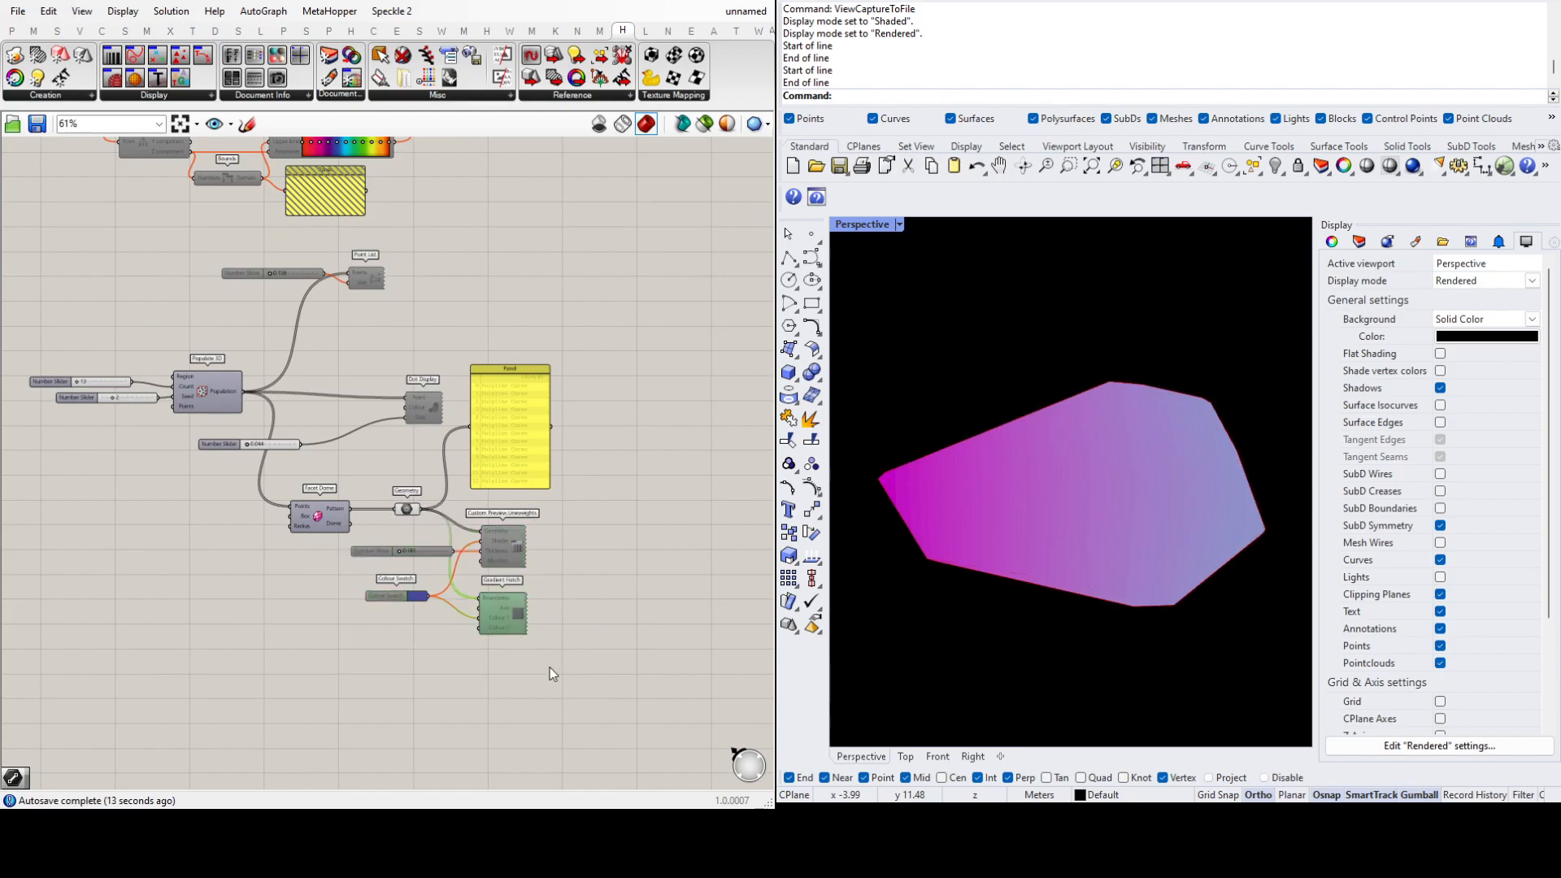
{"action": "key", "text": "Delete"}
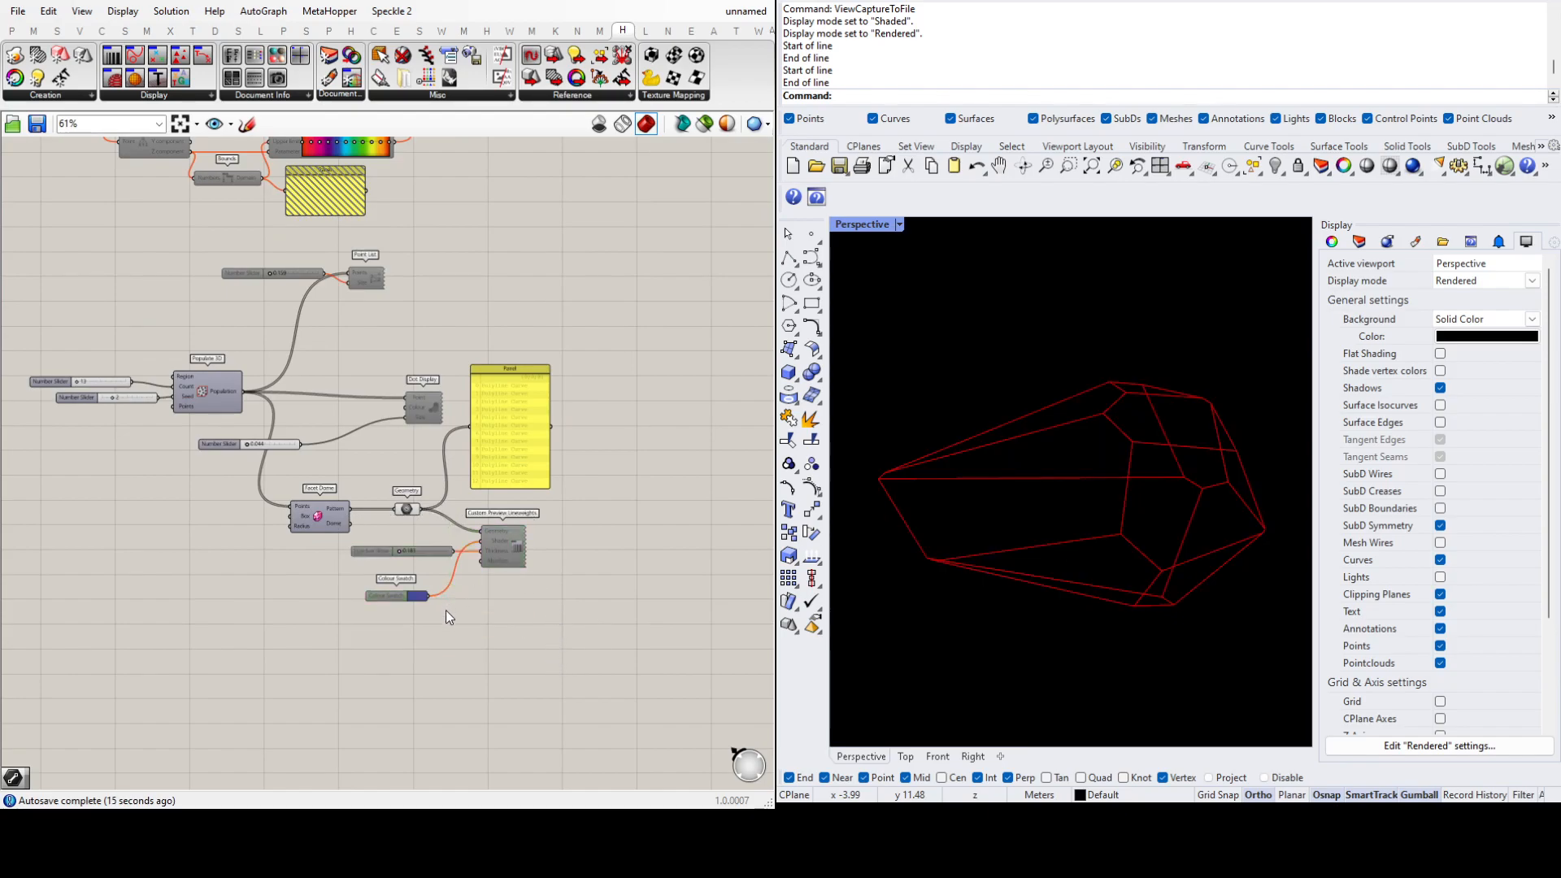
{"action": "left_click_drag", "start_coordinate": [554, 626], "coordinate": [388, 548]}
{"action": "left_click_drag", "start_coordinate": [509, 554], "coordinate": [670, 543]}
{"action": "left_click", "coordinate": [633, 650]}
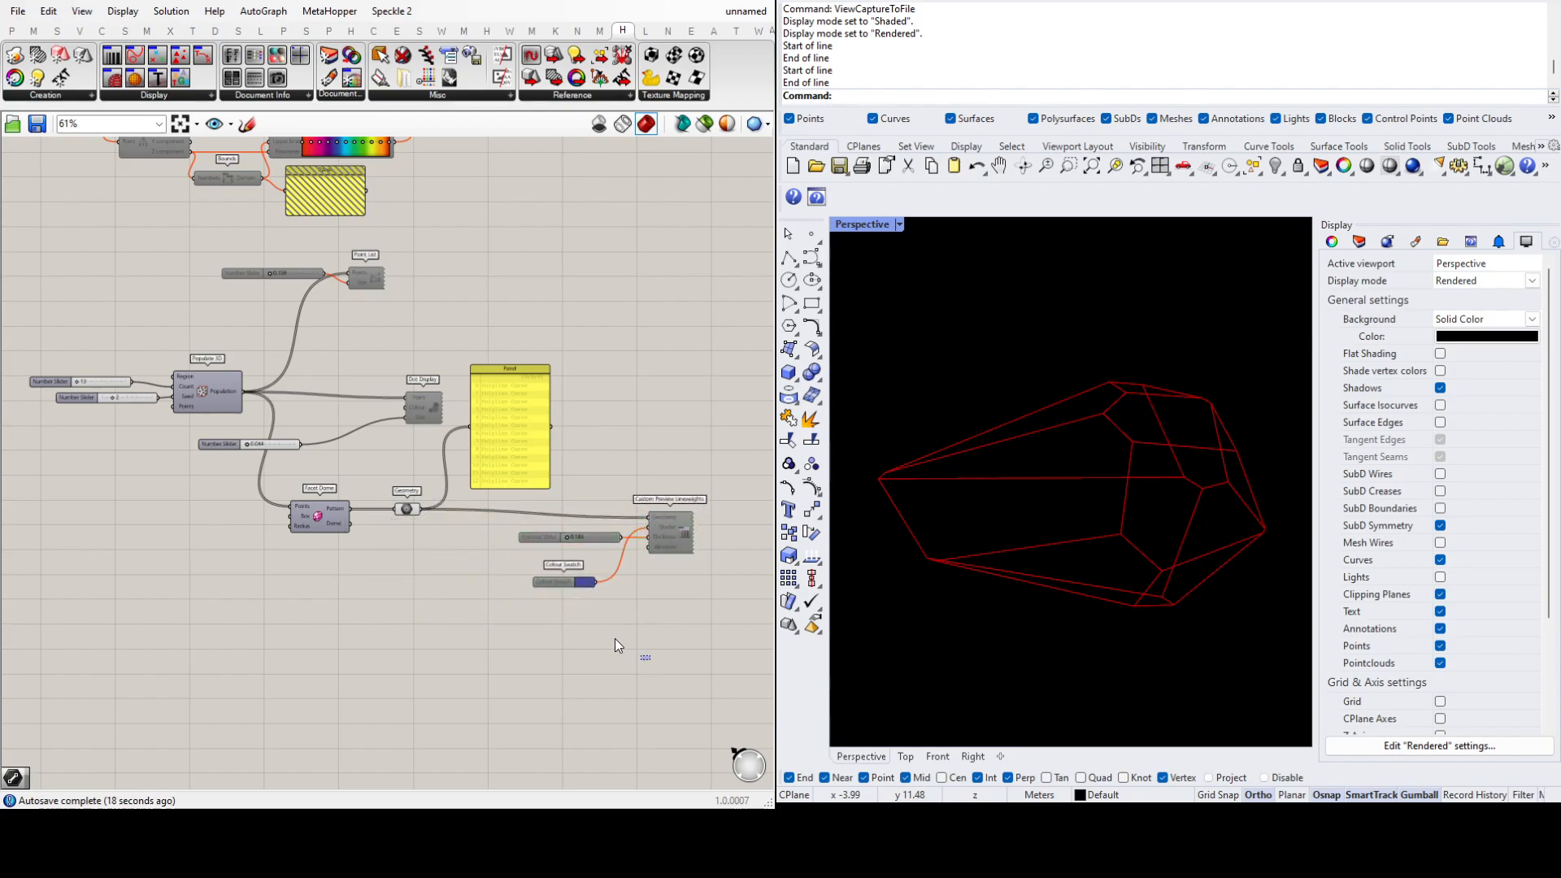
{"action": "scroll", "coordinate": [449, 528], "scroll_direction": "up", "scroll_amount": 4}
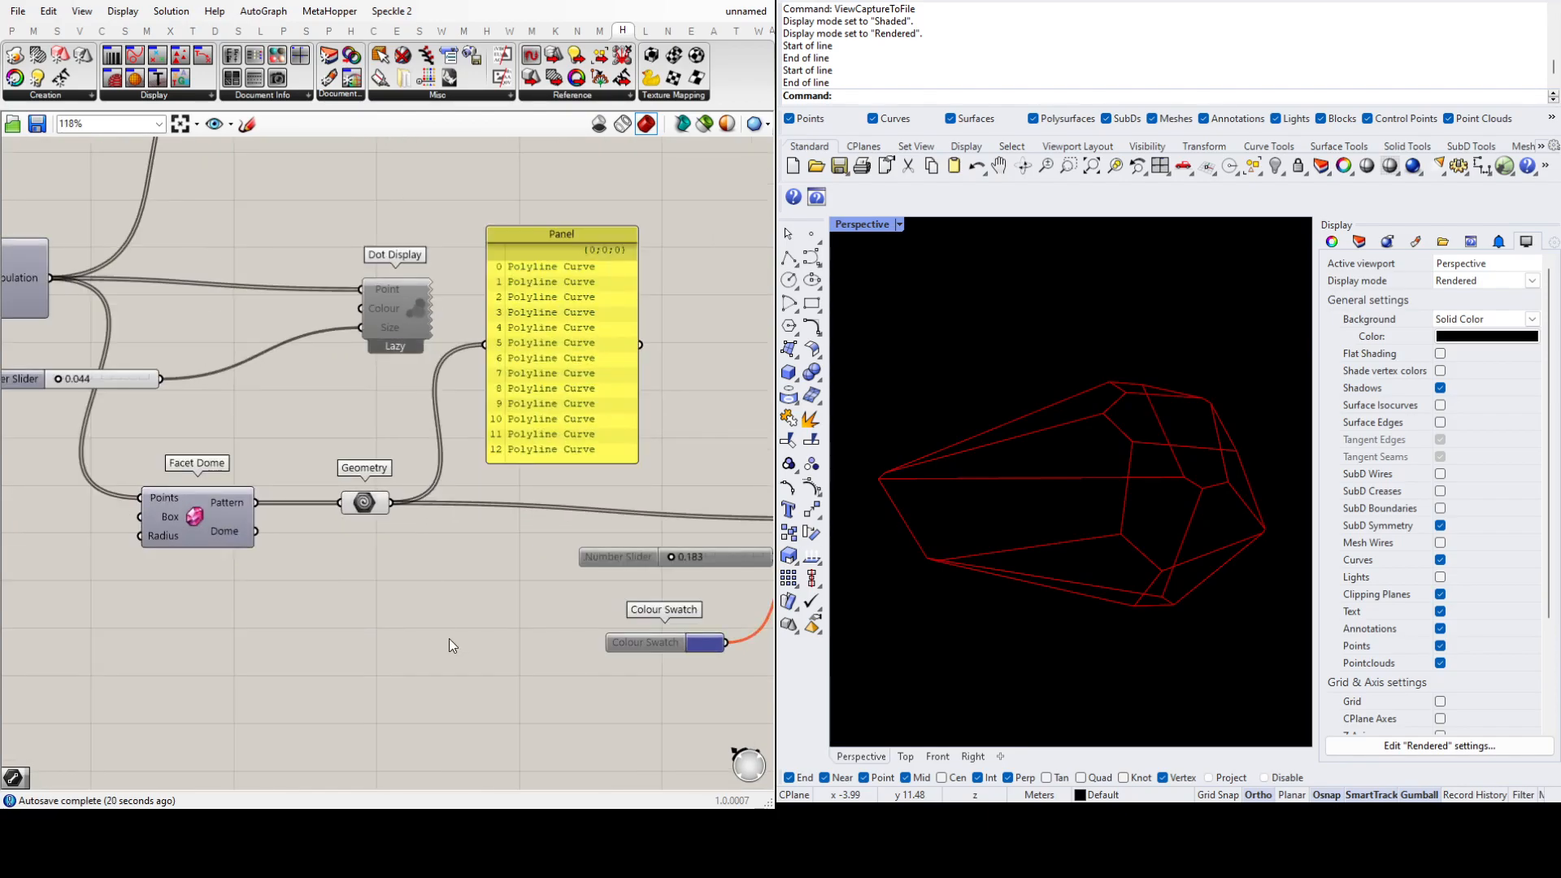
Step: Add a Dash Pattern component below the Geometry parameter and connect Geometry to its Curve input
{"action": "left_click", "coordinate": [450, 574]}
{"action": "left_click_drag", "start_coordinate": [392, 507], "coordinate": [371, 575]}
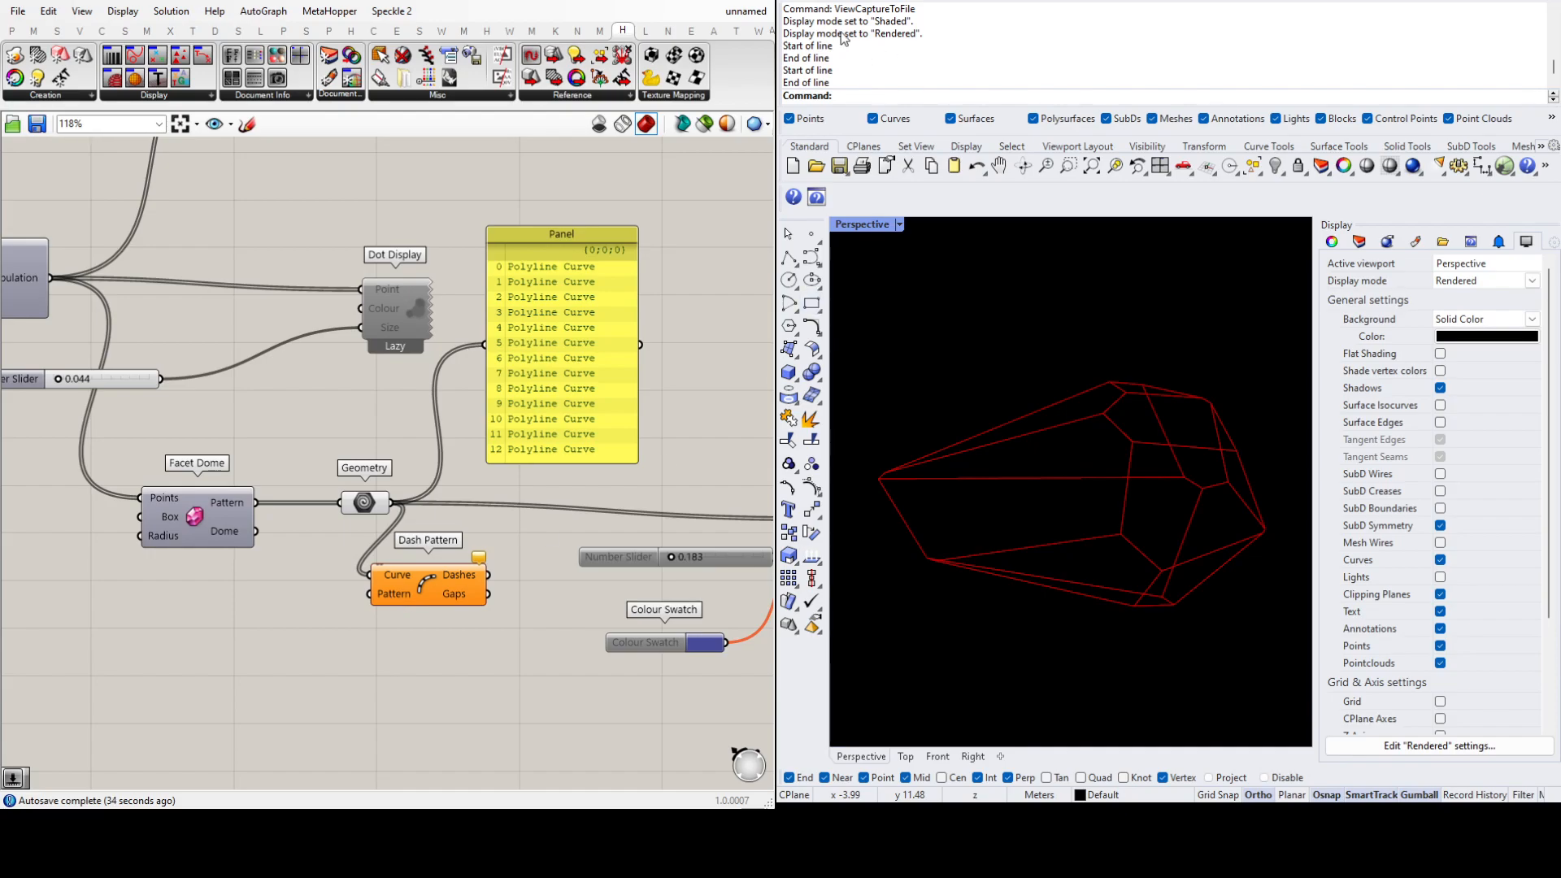
{"action": "left_click_drag", "start_coordinate": [256, 502], "coordinate": [370, 594]}
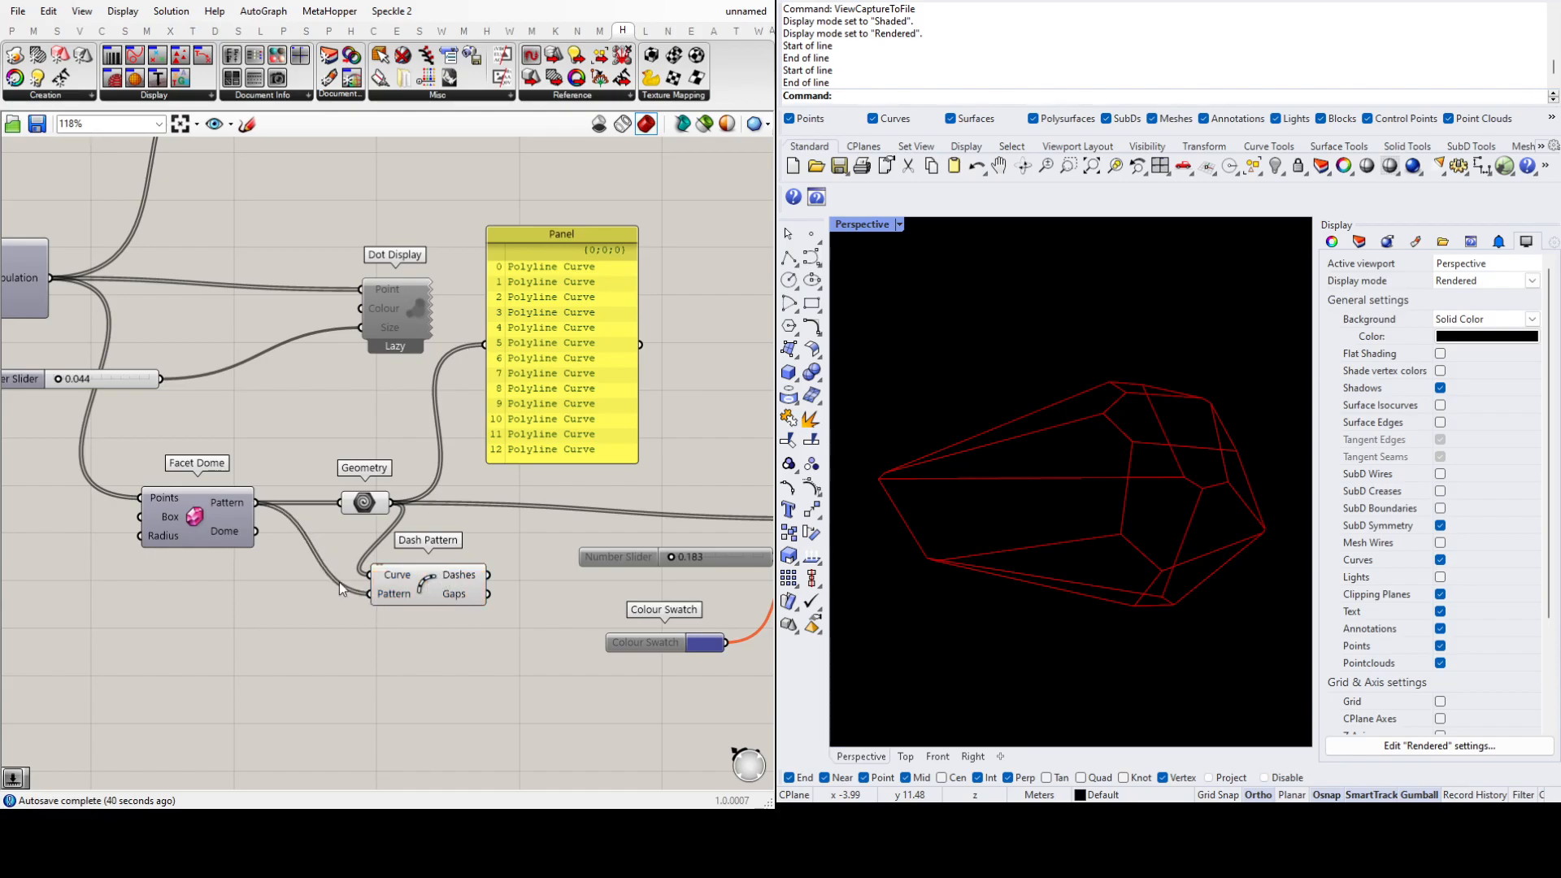
{"action": "left_click_drag", "start_coordinate": [370, 594], "coordinate": [257, 504], "text": "ctrl"}
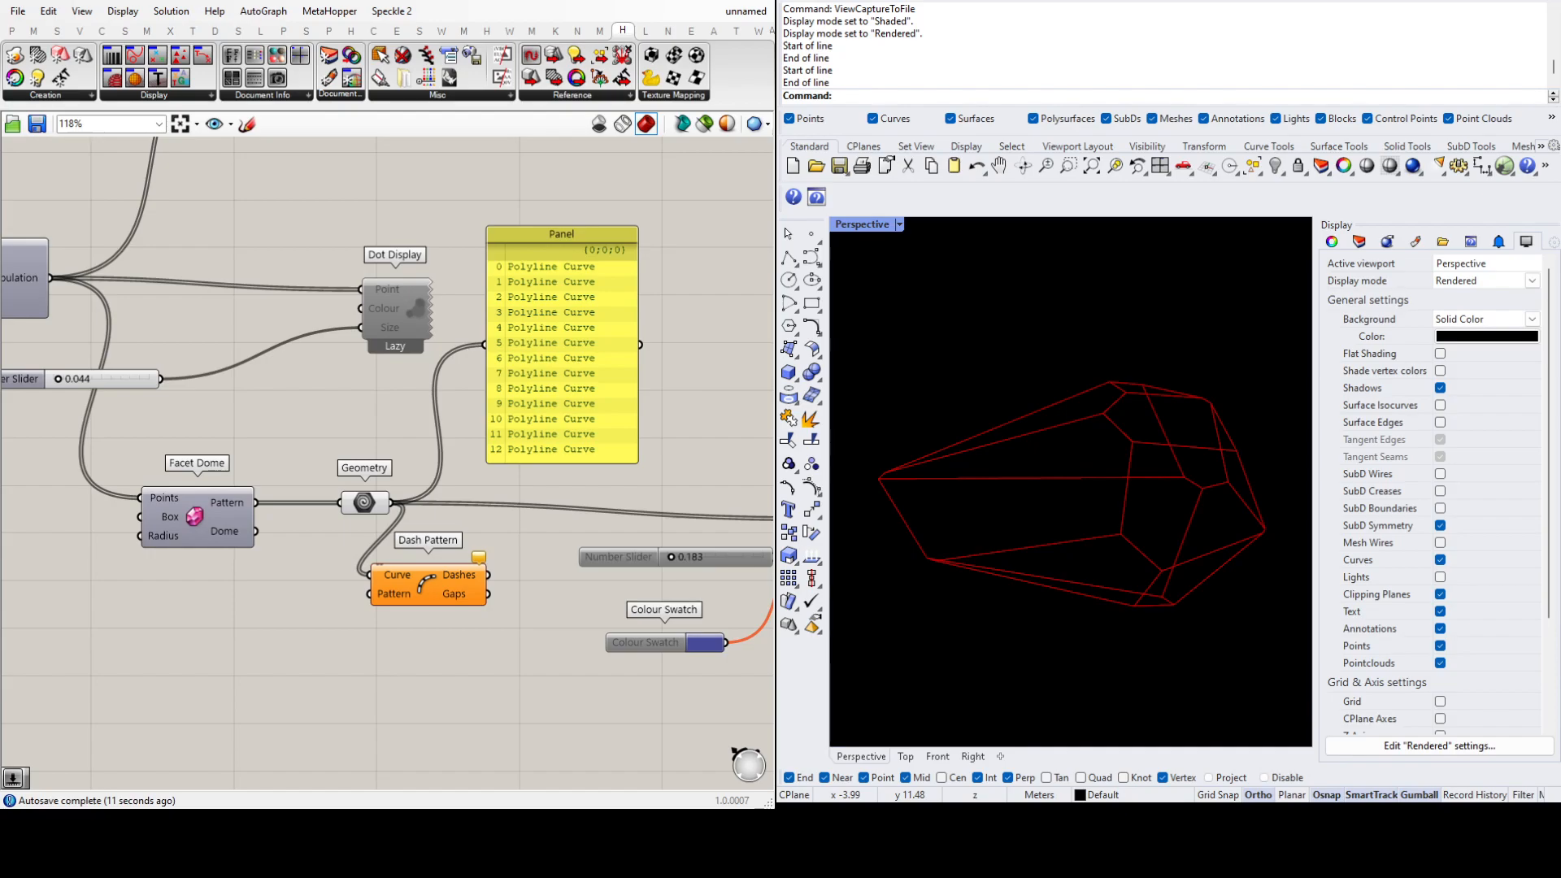
Step: Add a number slider, connect it to Dash Pattern's Pattern input and set it to 1.280
{"action": "key", "text": "Return"}
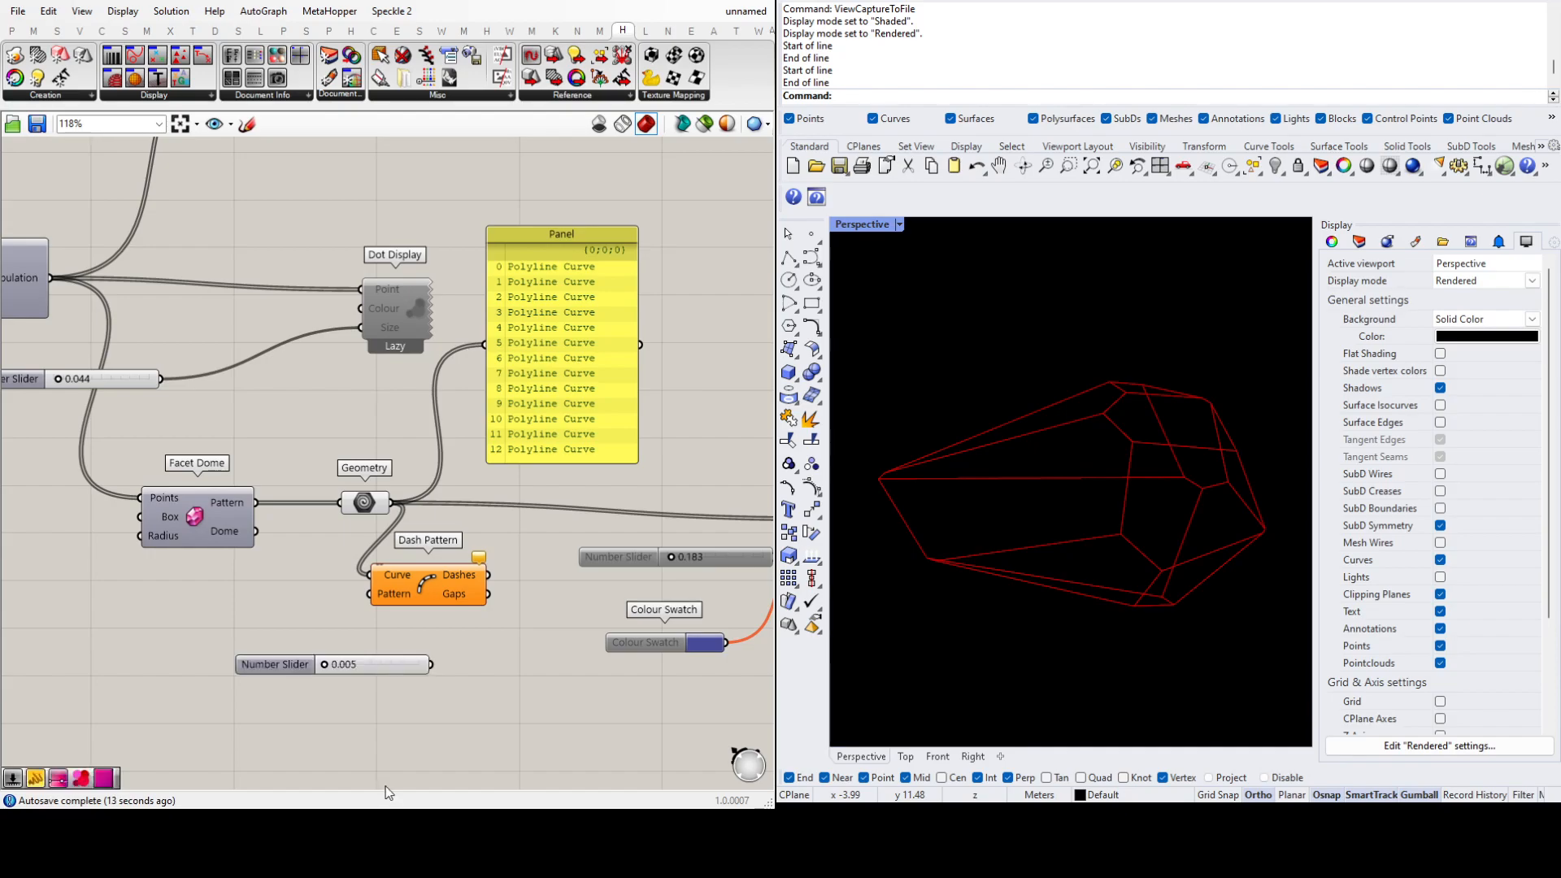
{"action": "left_click_drag", "start_coordinate": [432, 664], "coordinate": [372, 594]}
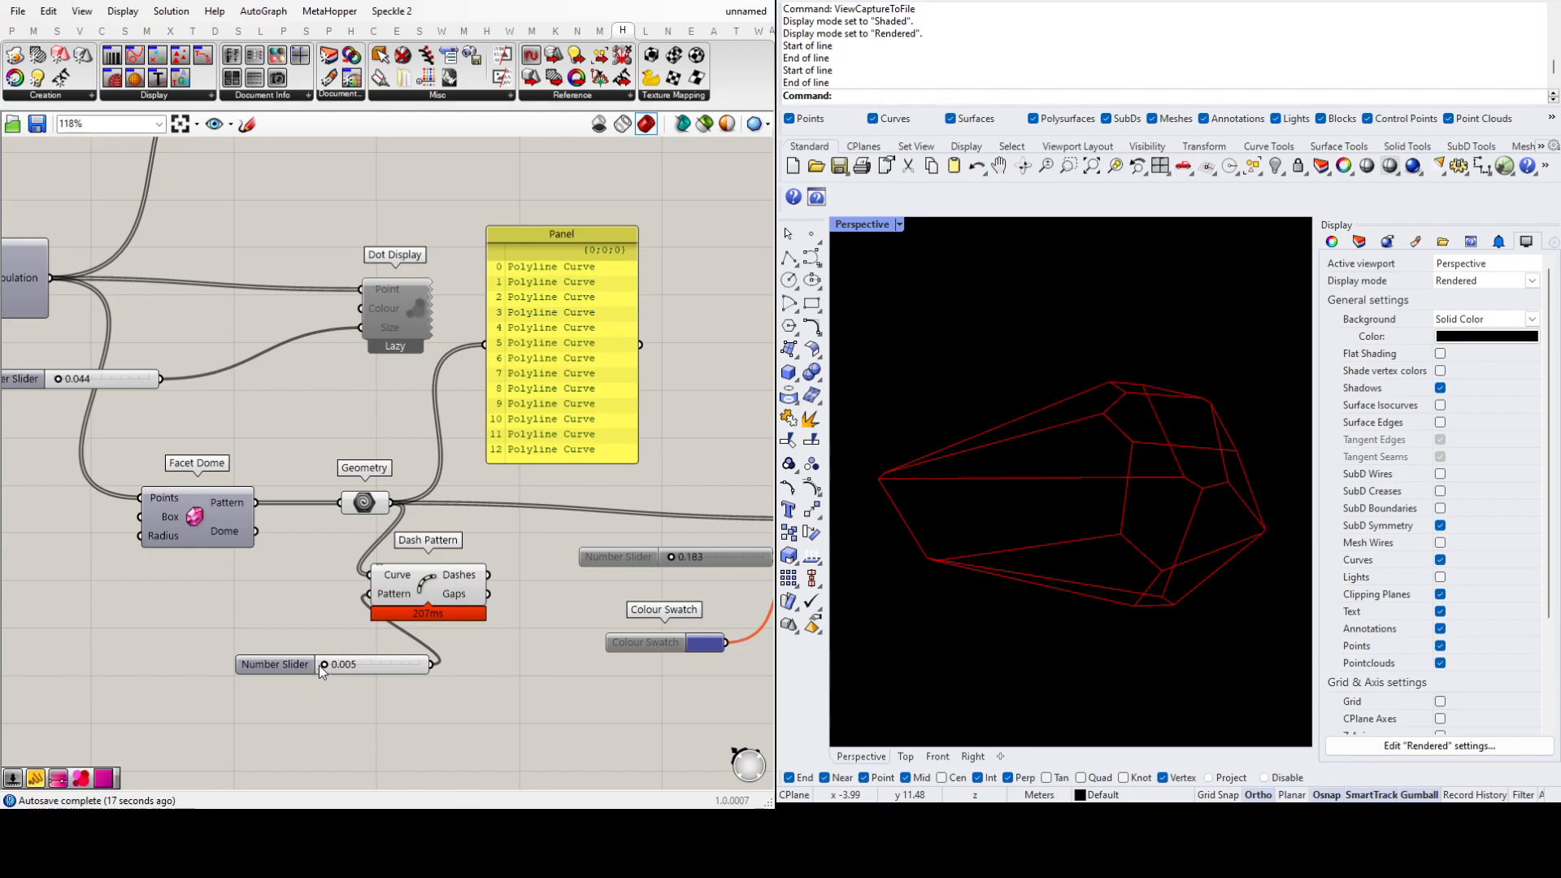
{"action": "left_click_drag", "start_coordinate": [325, 665], "coordinate": [334, 665]}
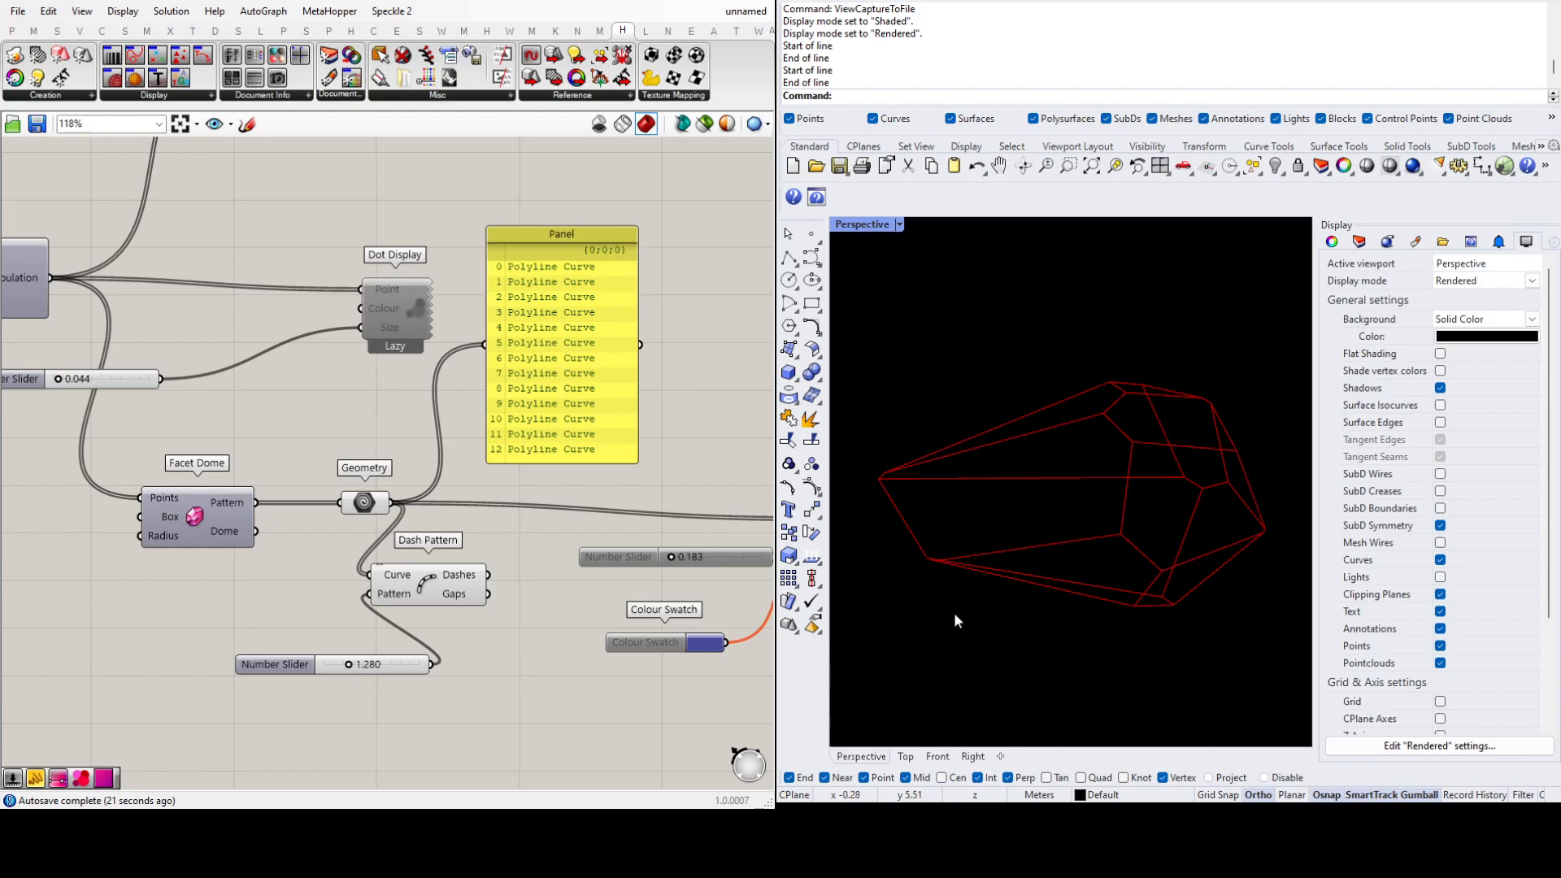
Step: Turn off the preview of the Geometry parameter so only the dashed curves are drawn in the Perspective viewport
{"action": "scroll", "coordinate": [1050, 545], "scroll_direction": "up", "scroll_amount": 6}
{"action": "scroll", "coordinate": [1054, 545], "scroll_direction": "down", "scroll_amount": 1}
{"action": "left_click", "coordinate": [368, 501]}
{"action": "key", "text": "ctrl+q"}
{"action": "scroll", "coordinate": [1114, 535], "scroll_direction": "down", "scroll_amount": 5}
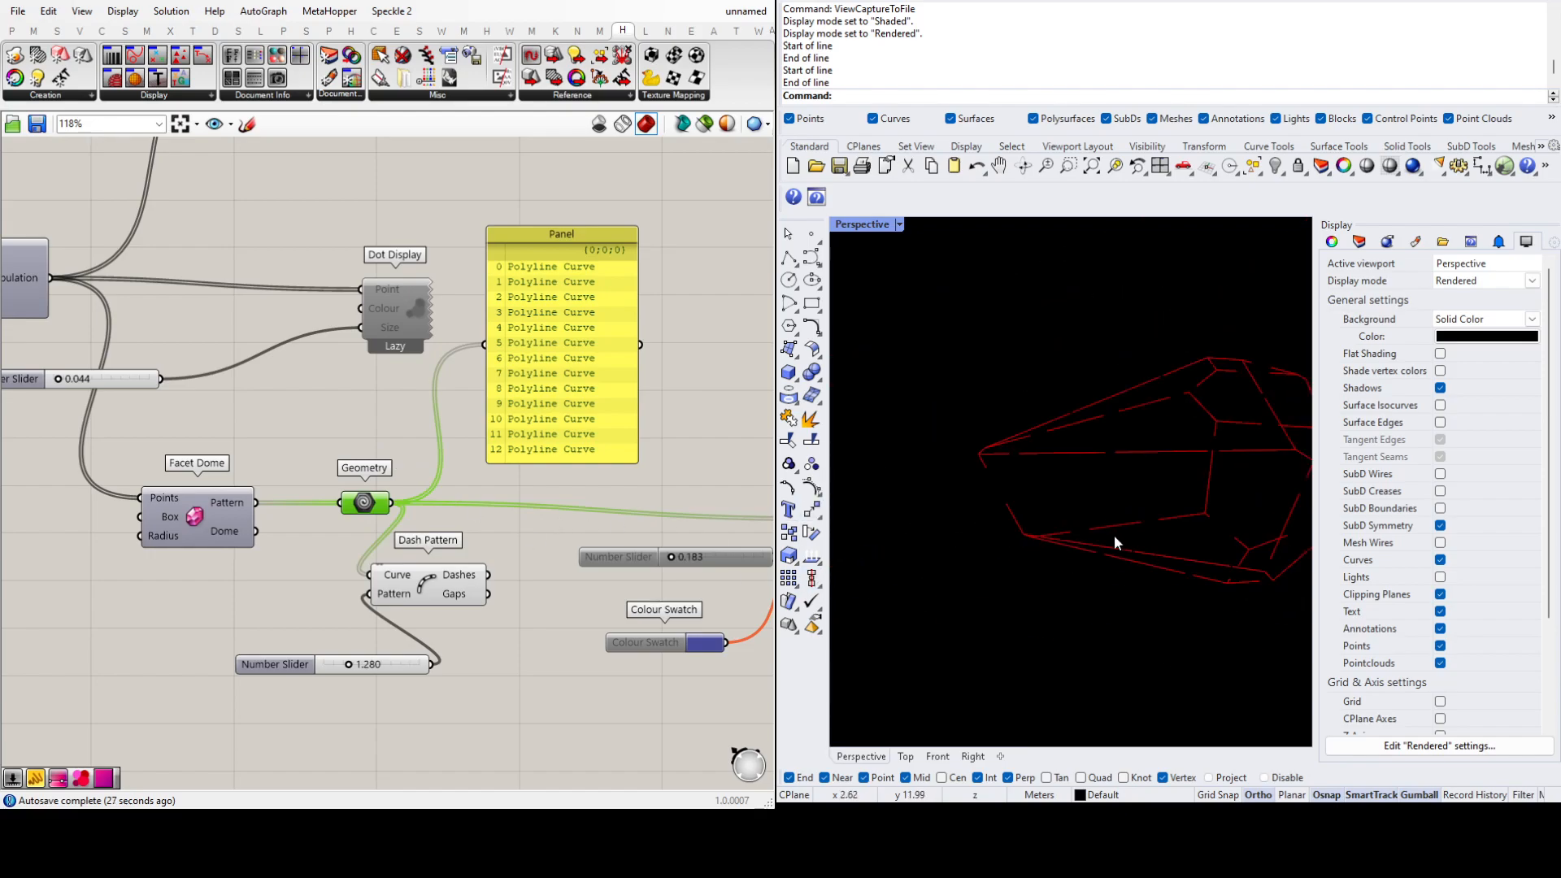
{"action": "right_click_drag", "start_coordinate": [1107, 533], "coordinate": [1216, 482]}
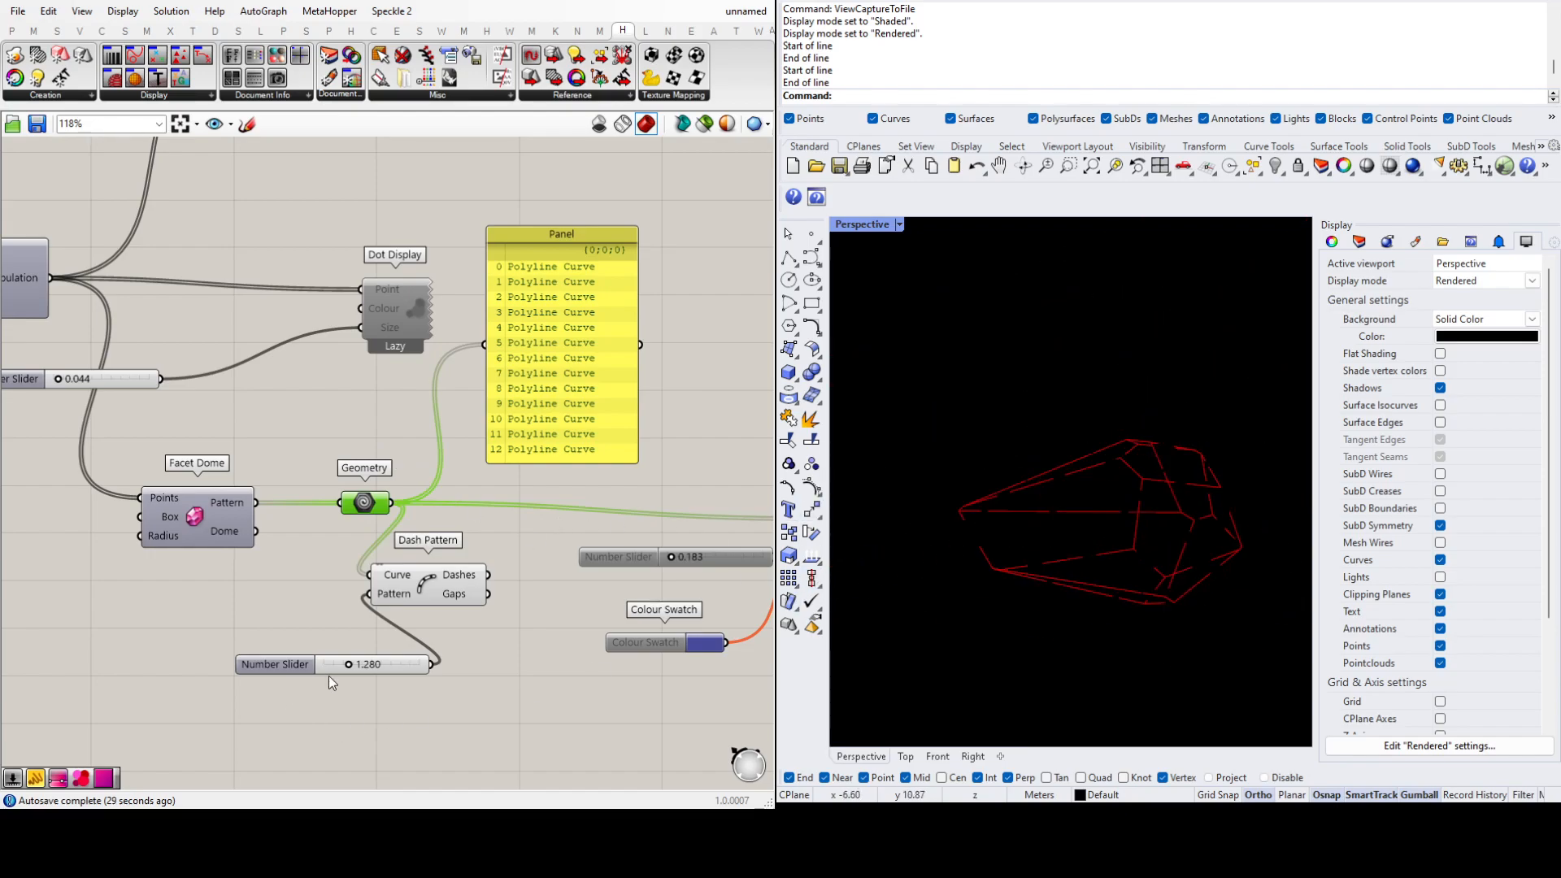
Step: Set the pattern slider to 0.387 and move Dash Pattern with its slider further below the Geometry parameter
{"action": "left_click_drag", "start_coordinate": [350, 662], "coordinate": [316, 642]}
{"action": "left_click_drag", "start_coordinate": [448, 595], "coordinate": [449, 665]}
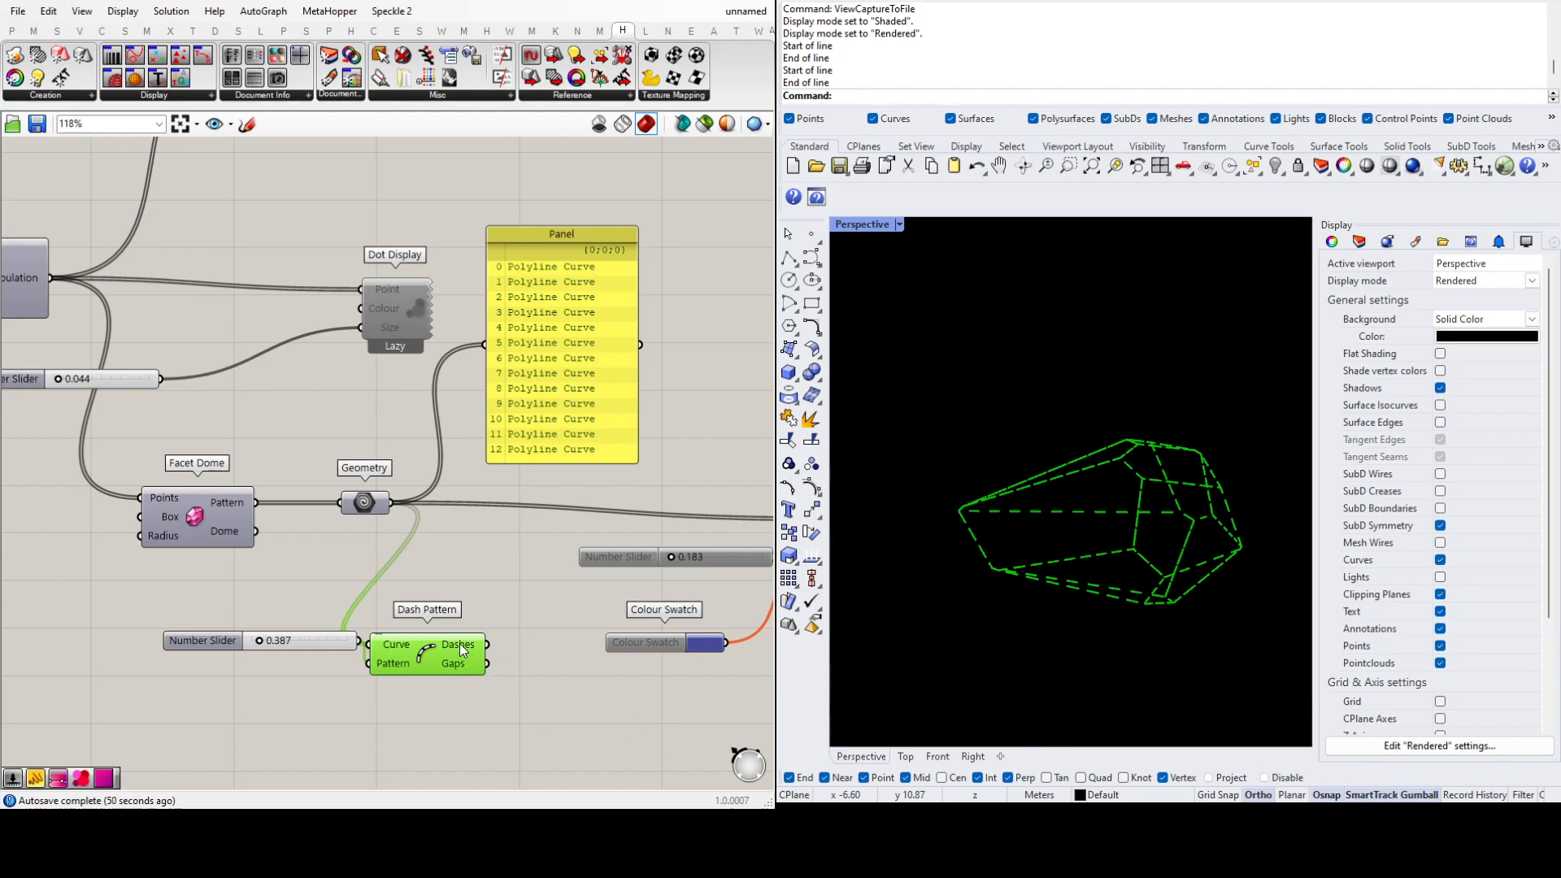
{"action": "scroll", "coordinate": [496, 656], "scroll_direction": "up", "scroll_amount": 2}
{"action": "left_click", "coordinate": [554, 660]}
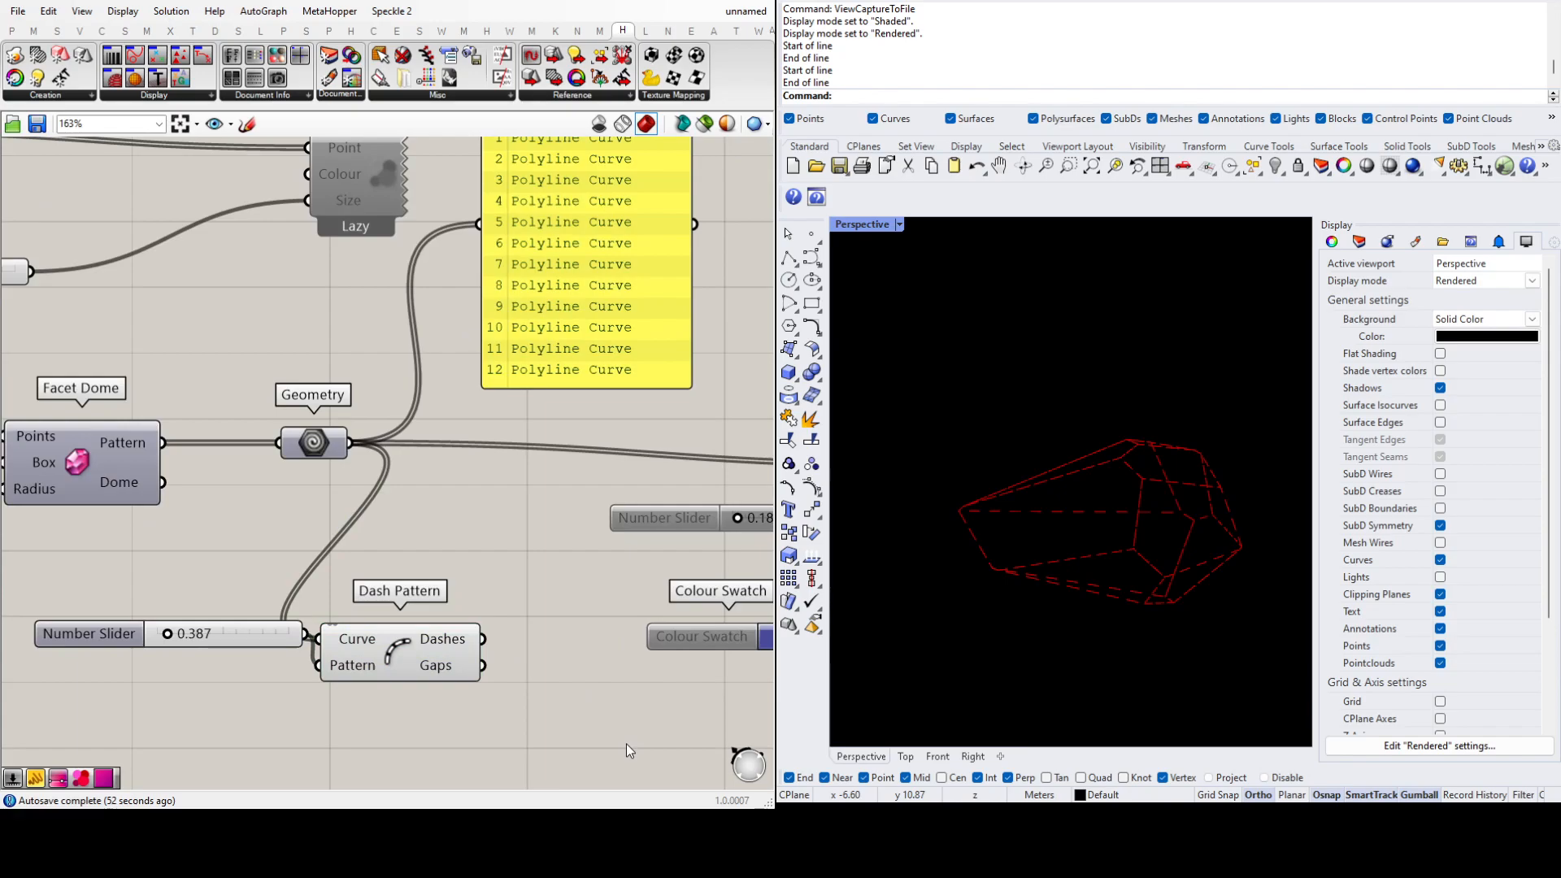
Step: Add an Extrude component, connecting Dashes to its Base and a Unit Z vector to its Direction
{"action": "left_click", "coordinate": [546, 646]}
{"action": "left_click_drag", "start_coordinate": [487, 642], "coordinate": [527, 683]}
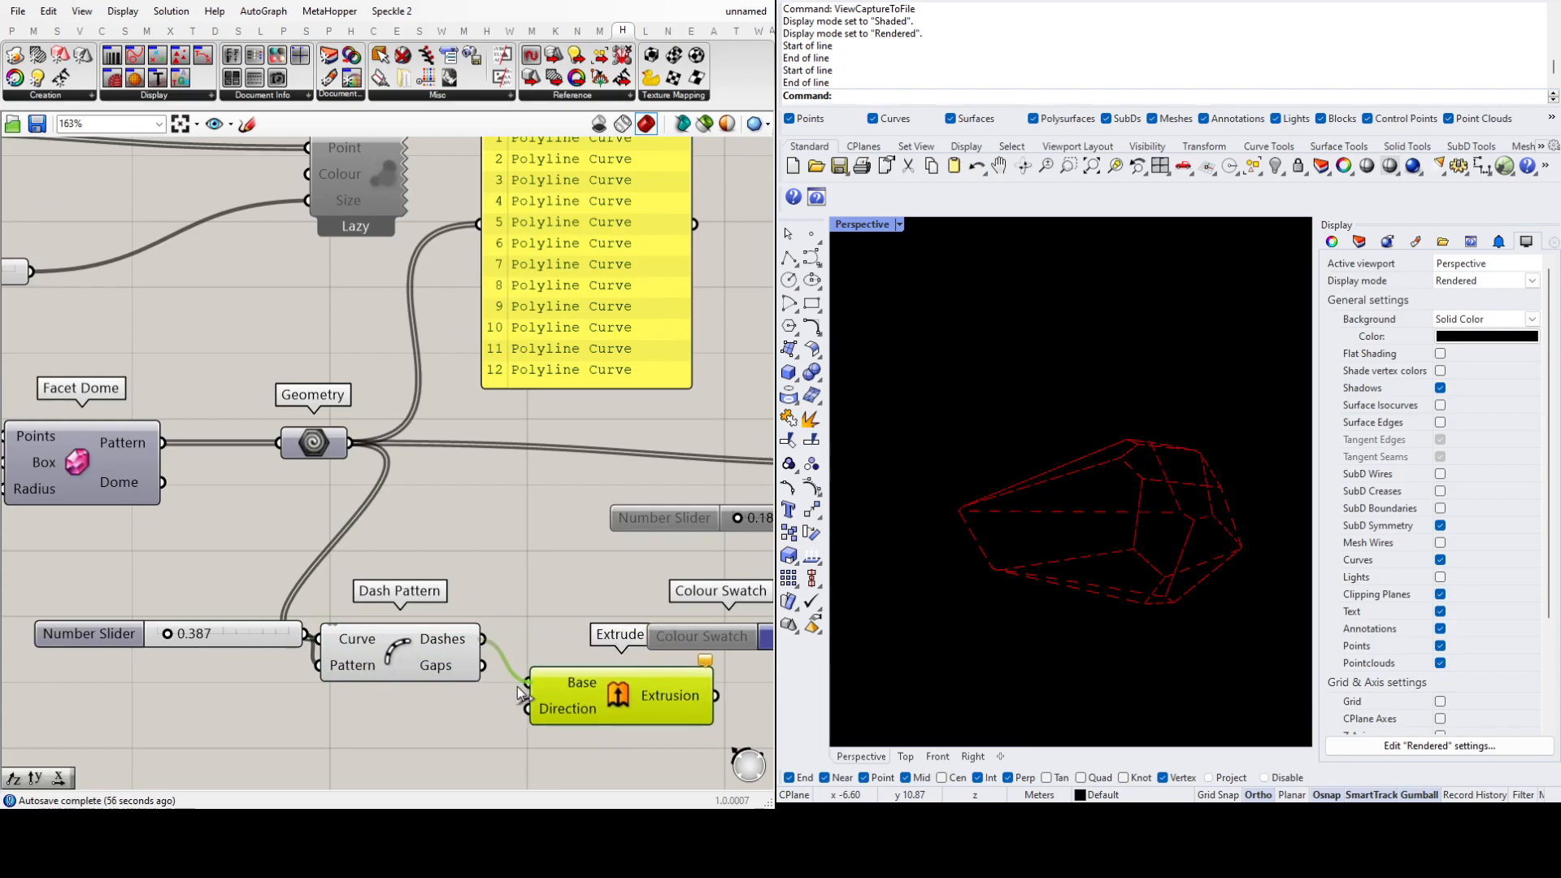
{"action": "left_click", "coordinate": [509, 755]}
{"action": "left_click_drag", "start_coordinate": [468, 725], "coordinate": [529, 709]}
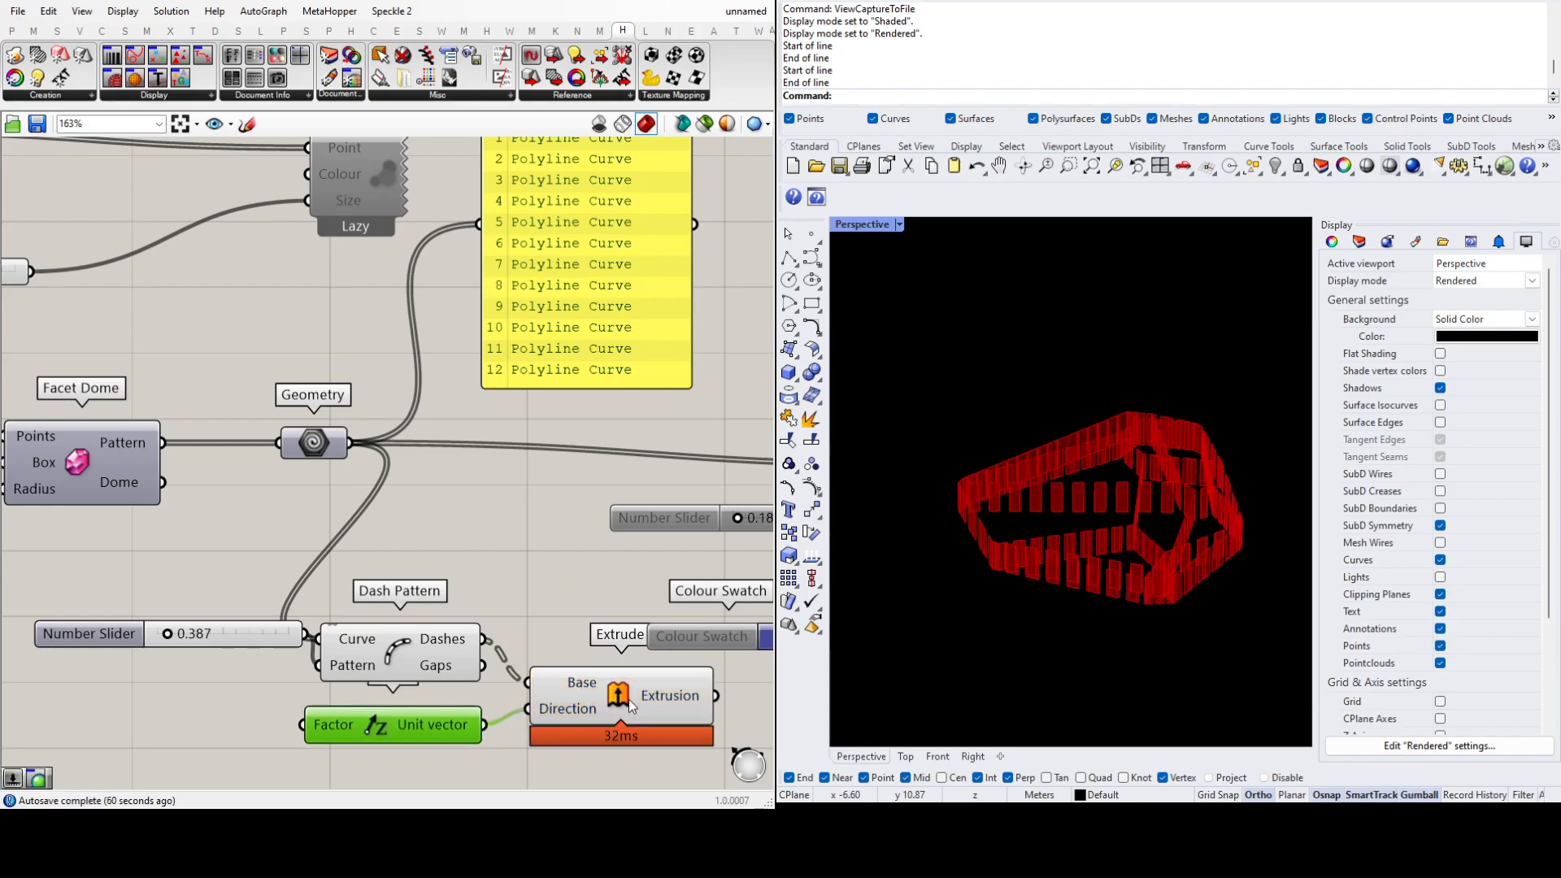
{"action": "scroll", "coordinate": [1115, 480], "scroll_direction": "up", "scroll_amount": 5}
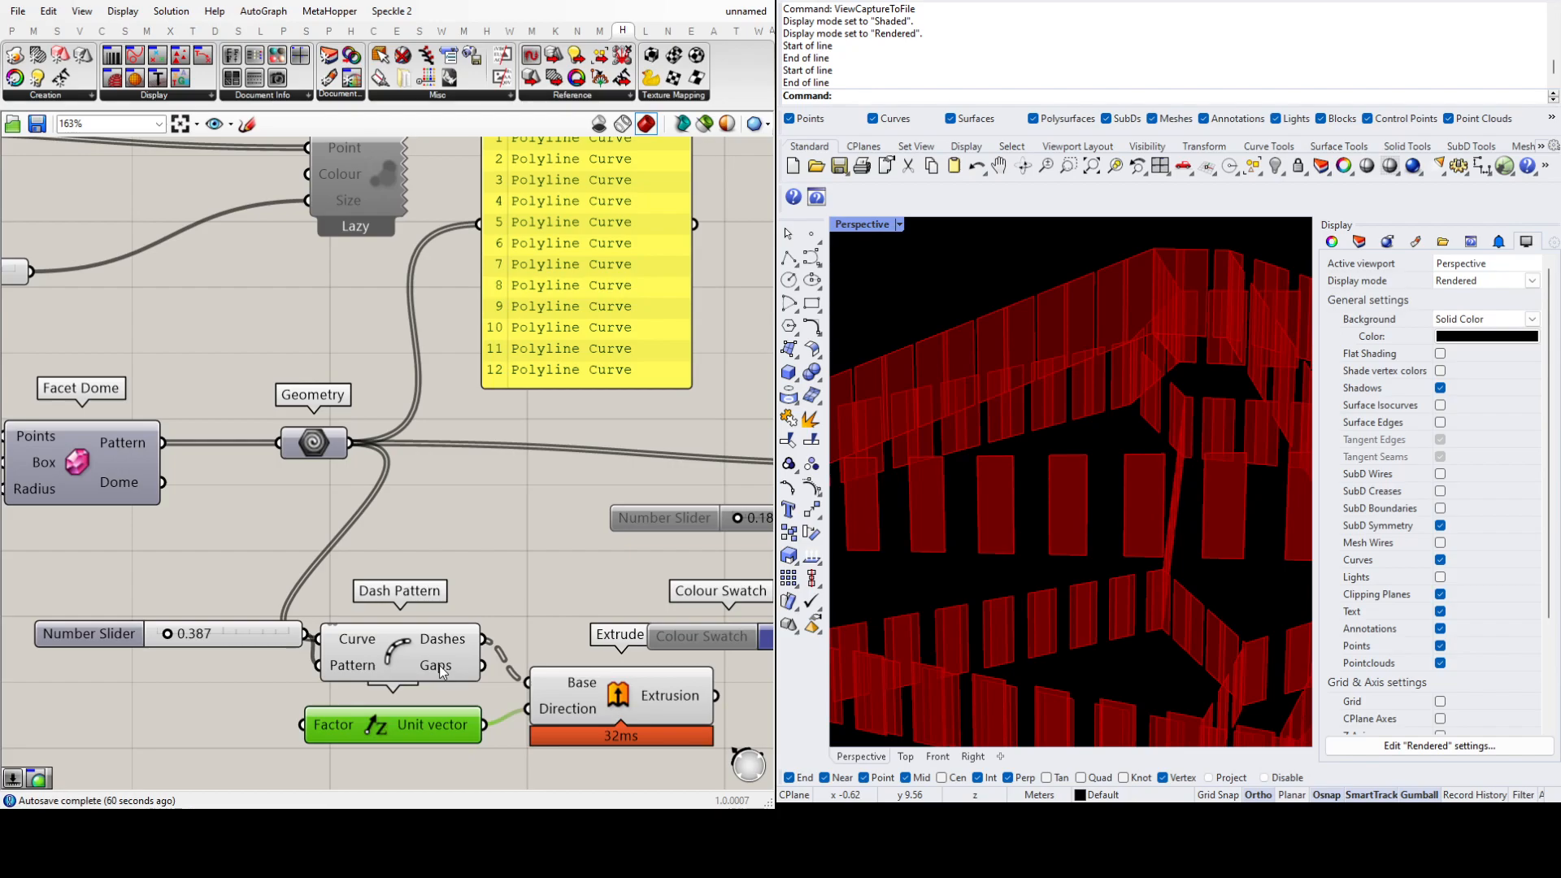
Step: Duplicate the Extrude and Unit Z pair below the originals and connect Gaps to the copy's Base input
{"action": "scroll", "coordinate": [440, 671], "scroll_direction": "down", "scroll_amount": 1}
{"action": "scroll", "coordinate": [457, 647], "scroll_direction": "down", "scroll_amount": 2}
{"action": "left_click_drag", "start_coordinate": [512, 690], "coordinate": [395, 610]}
{"action": "left_click_drag", "start_coordinate": [518, 610], "coordinate": [518, 694], "text": "alt"}
{"action": "left_click", "coordinate": [690, 677]}
{"action": "left_click_drag", "start_coordinate": [410, 588], "coordinate": [441, 682]}
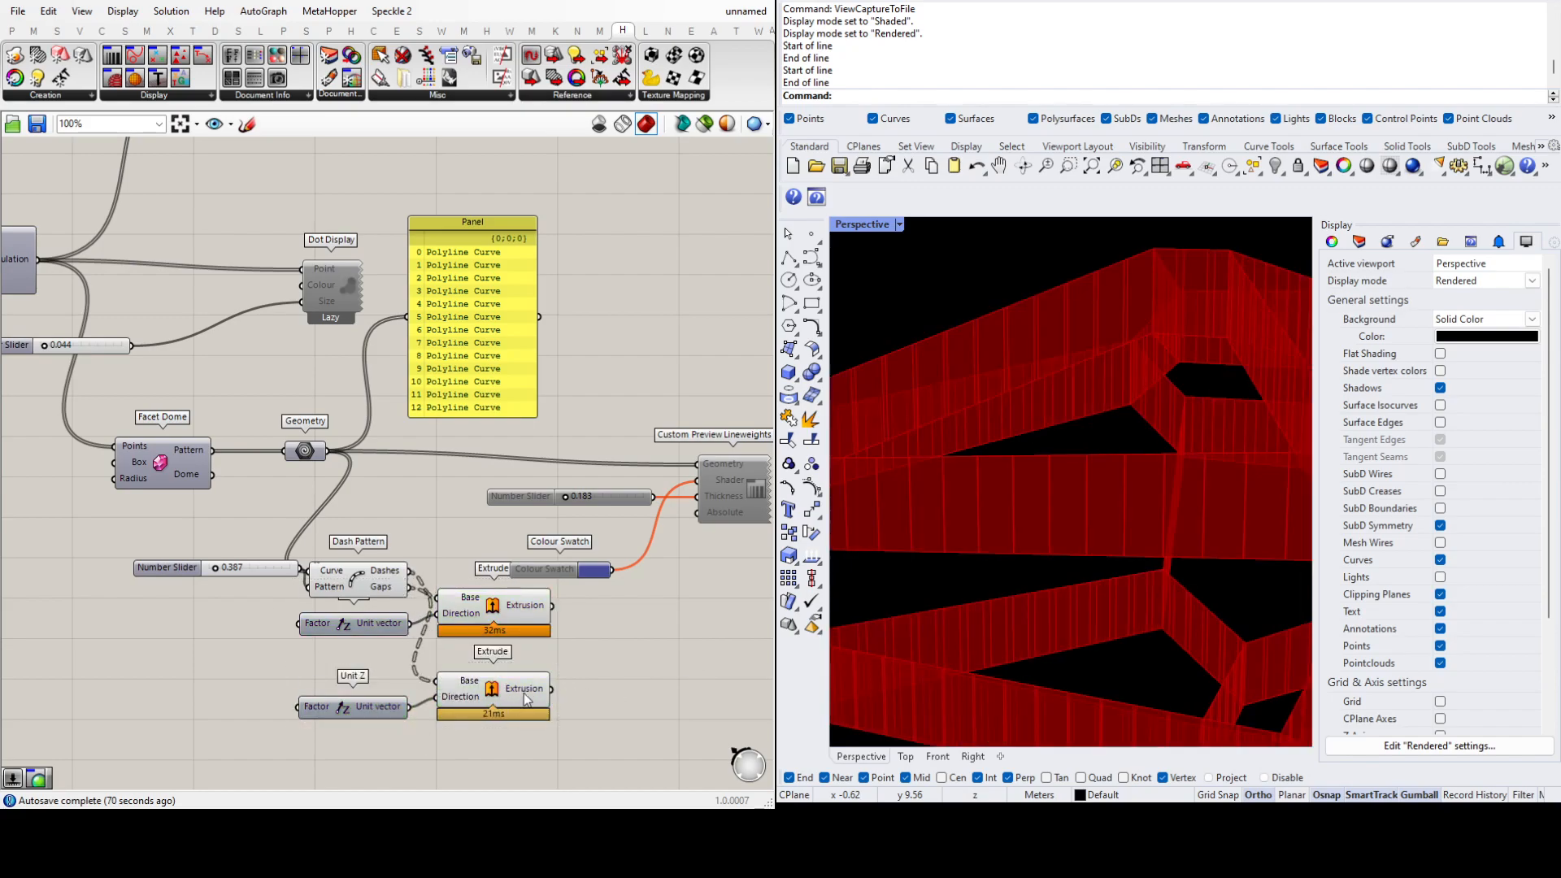
Step: Add a Custom Preview for each of the two Extrude components and connect each Extrusion to its Geometry input
{"action": "scroll", "coordinate": [335, 689], "scroll_direction": "down", "scroll_amount": 1}
{"action": "scroll", "coordinate": [618, 652], "scroll_direction": "up", "scroll_amount": 1}
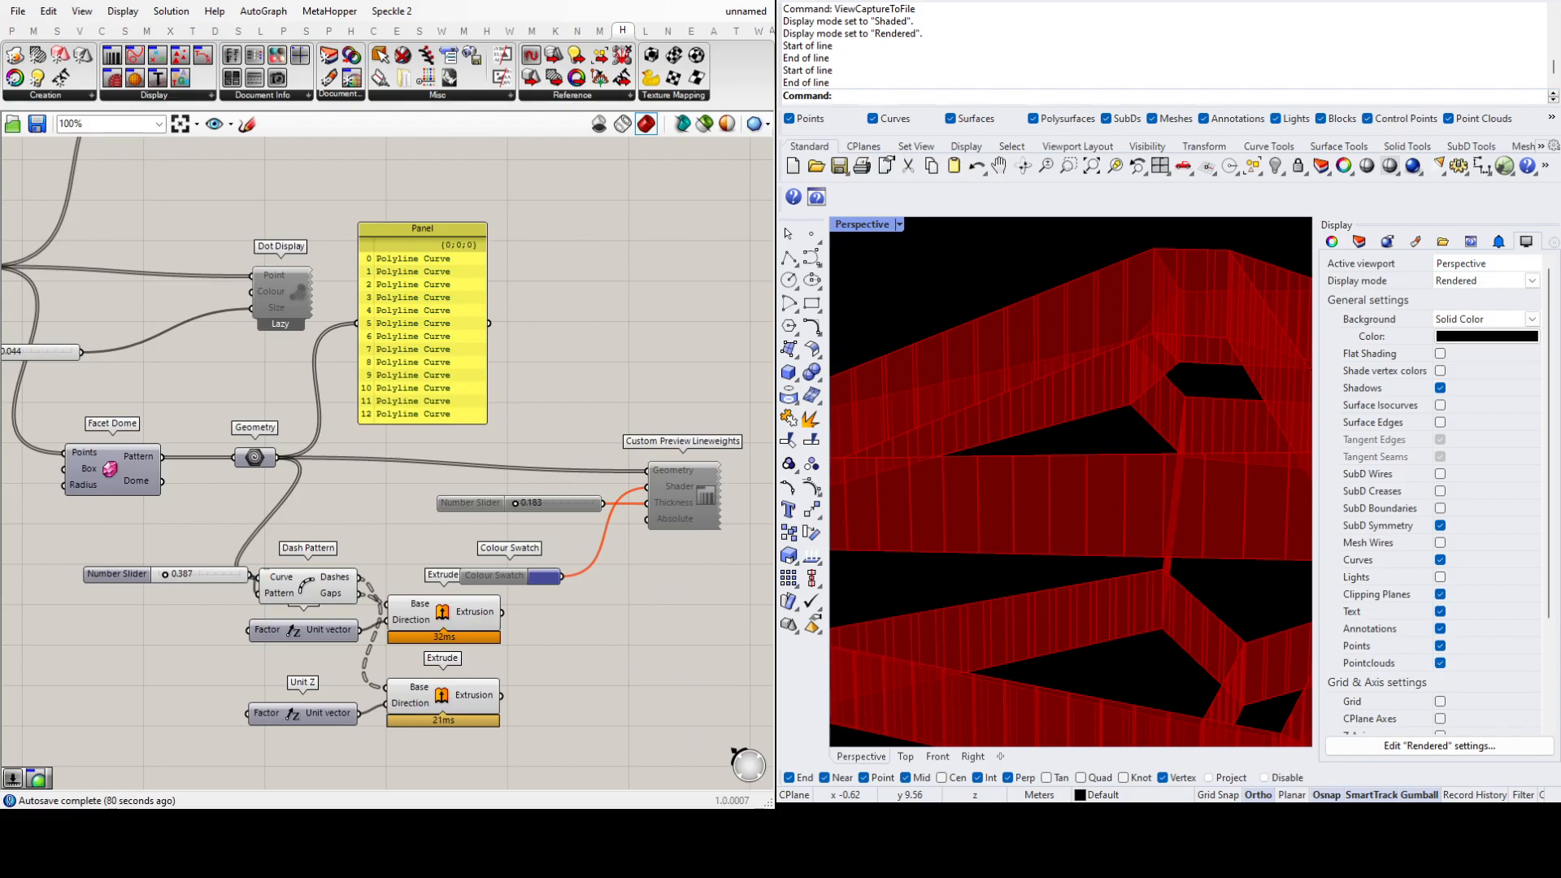
{"action": "left_click", "coordinate": [655, 606]}
{"action": "left_click_drag", "start_coordinate": [646, 630], "coordinate": [613, 628]}
{"action": "left_click_drag", "start_coordinate": [502, 612], "coordinate": [627, 632]}
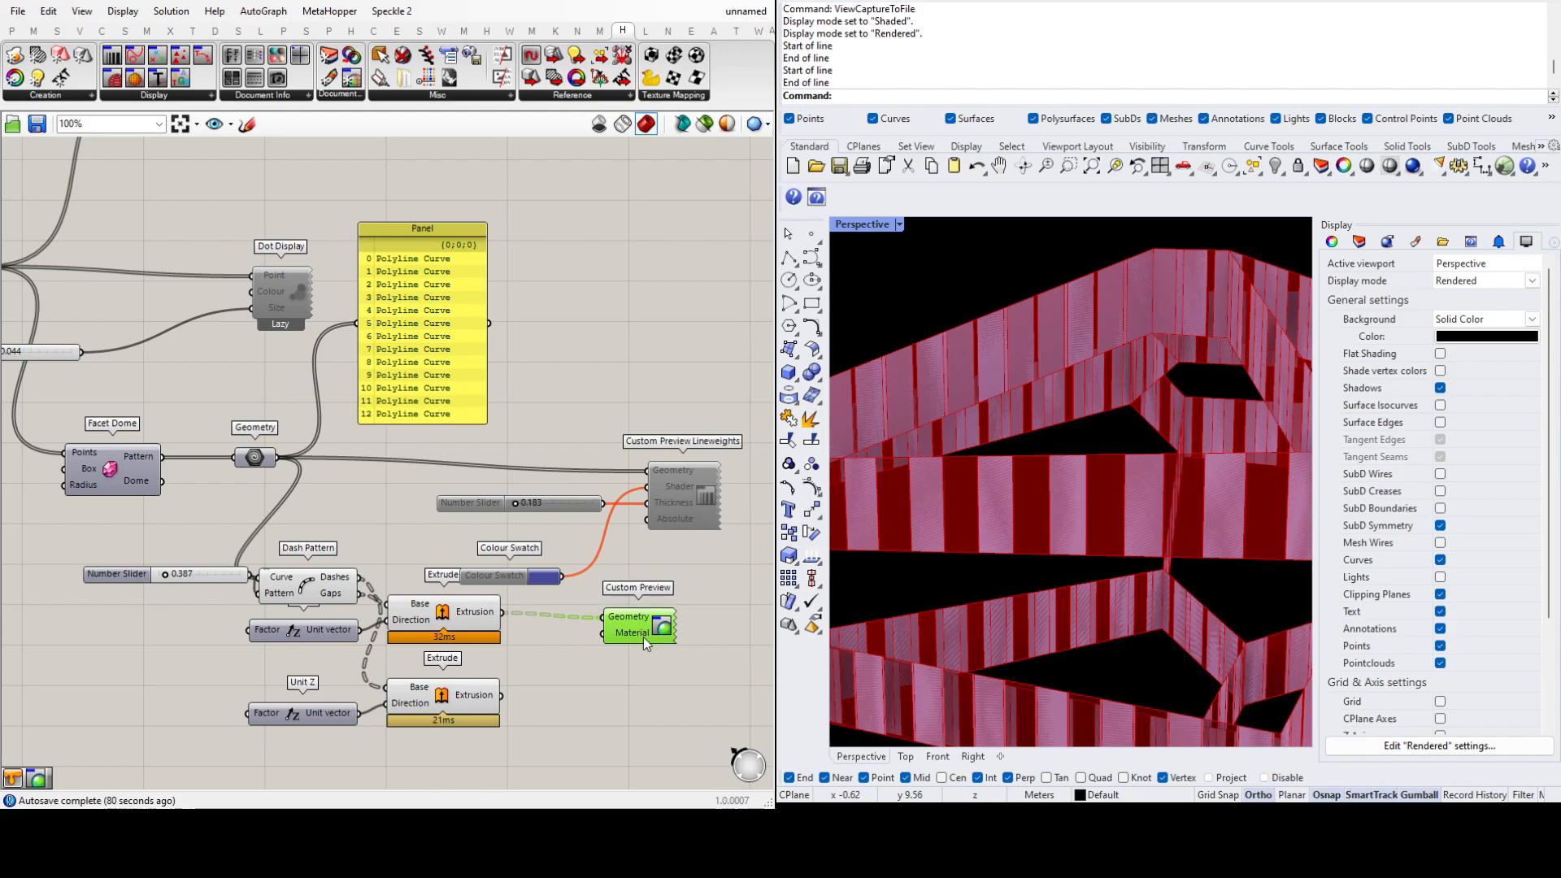
{"action": "left_click", "coordinate": [643, 700]}
{"action": "left_click_drag", "start_coordinate": [502, 696], "coordinate": [603, 696]}
{"action": "left_click", "coordinate": [584, 749]}
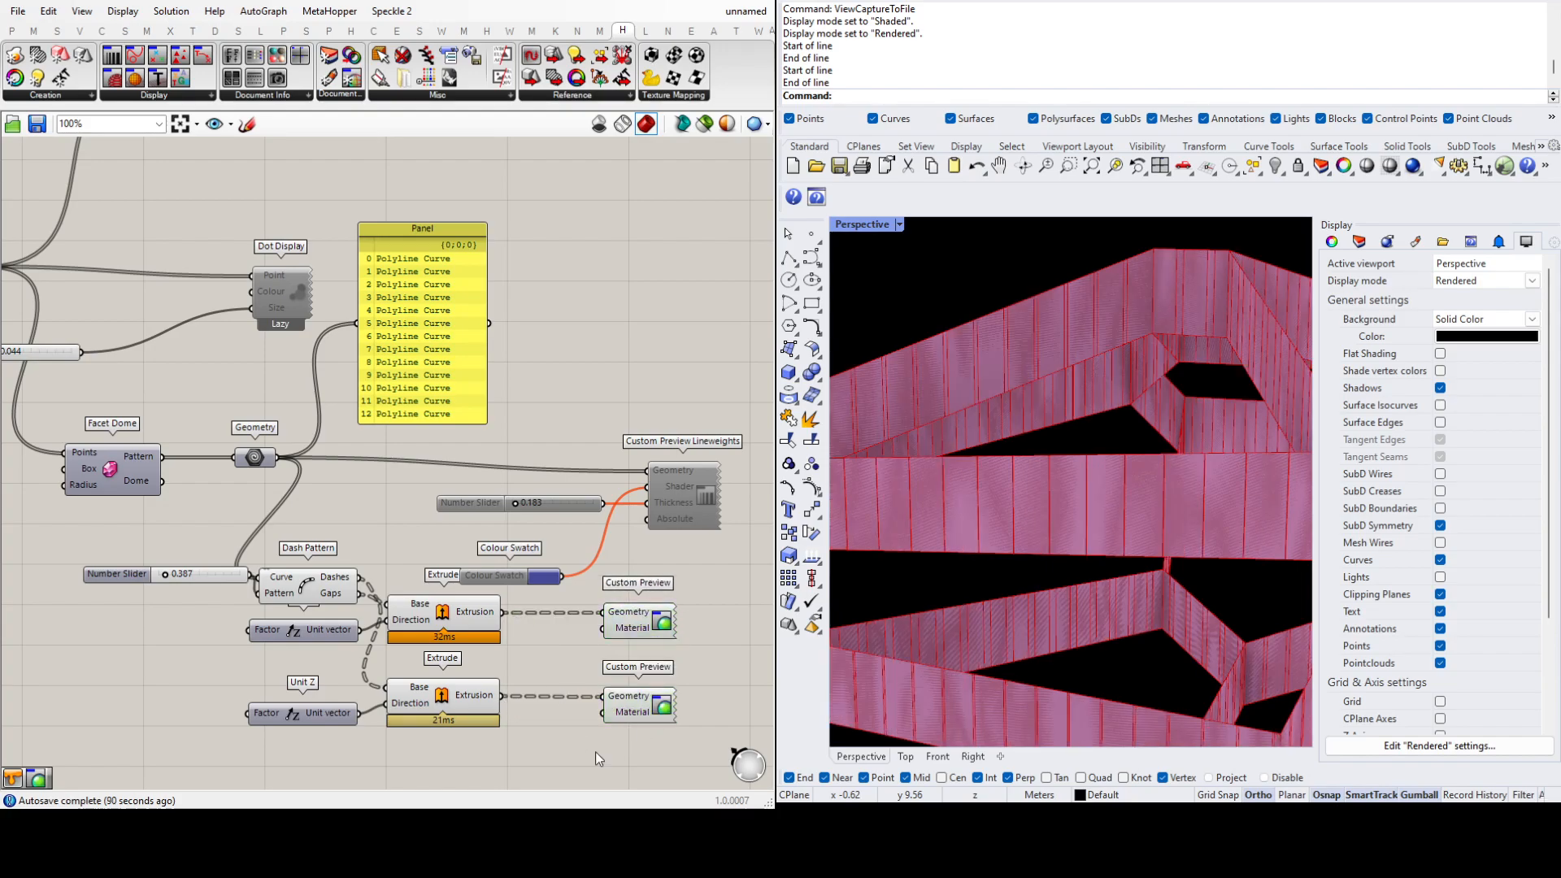
Step: Turn off the default preview of both Extrude components
{"action": "left_click", "coordinate": [447, 626]}
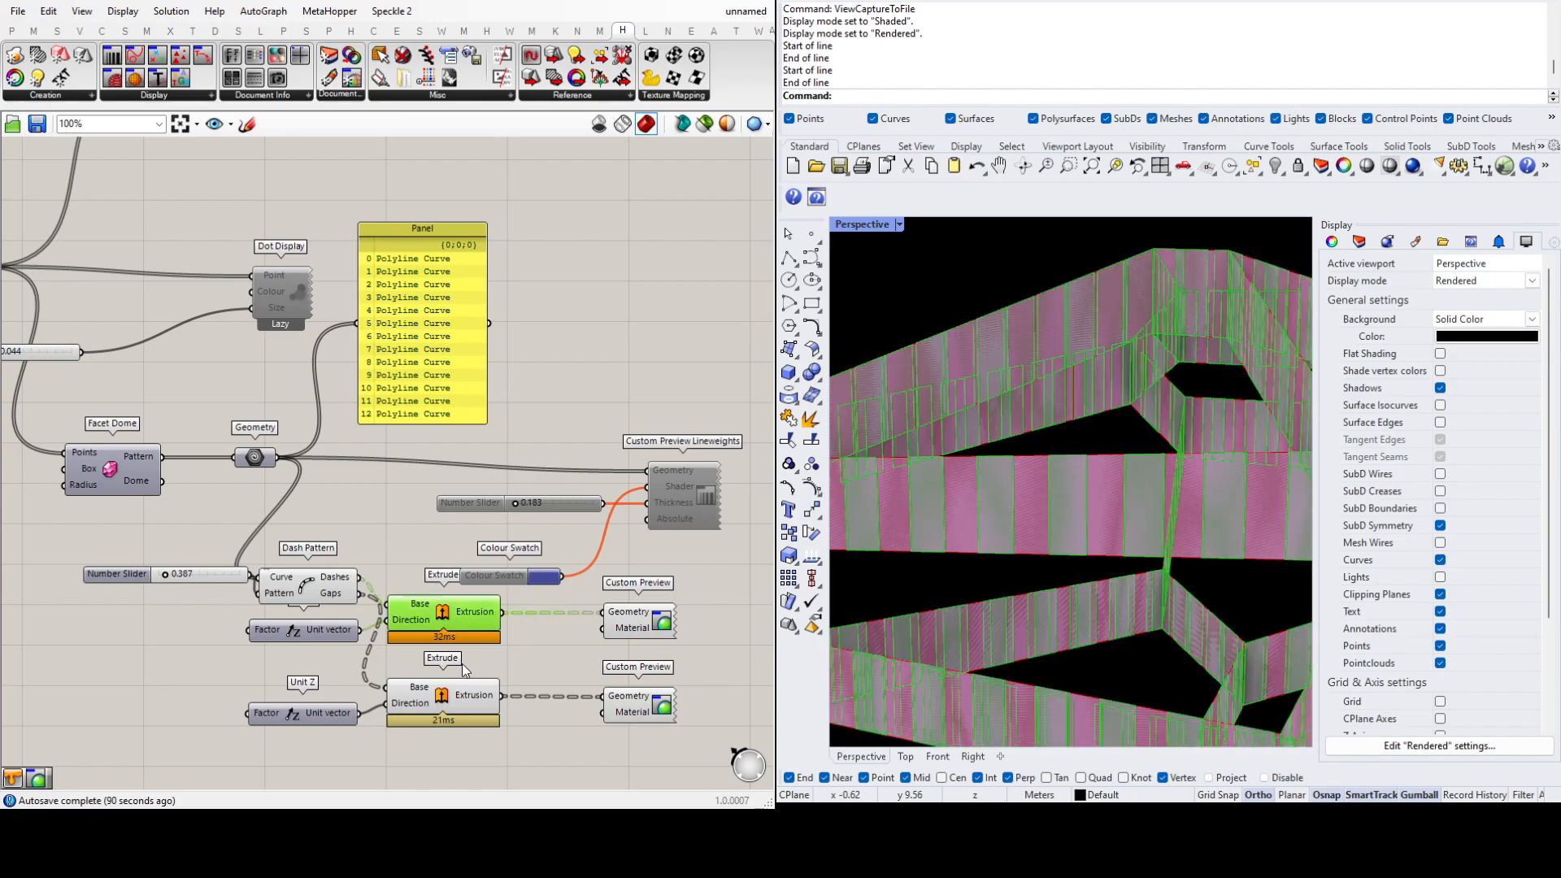
{"action": "left_click", "coordinate": [459, 697], "text": "shift"}
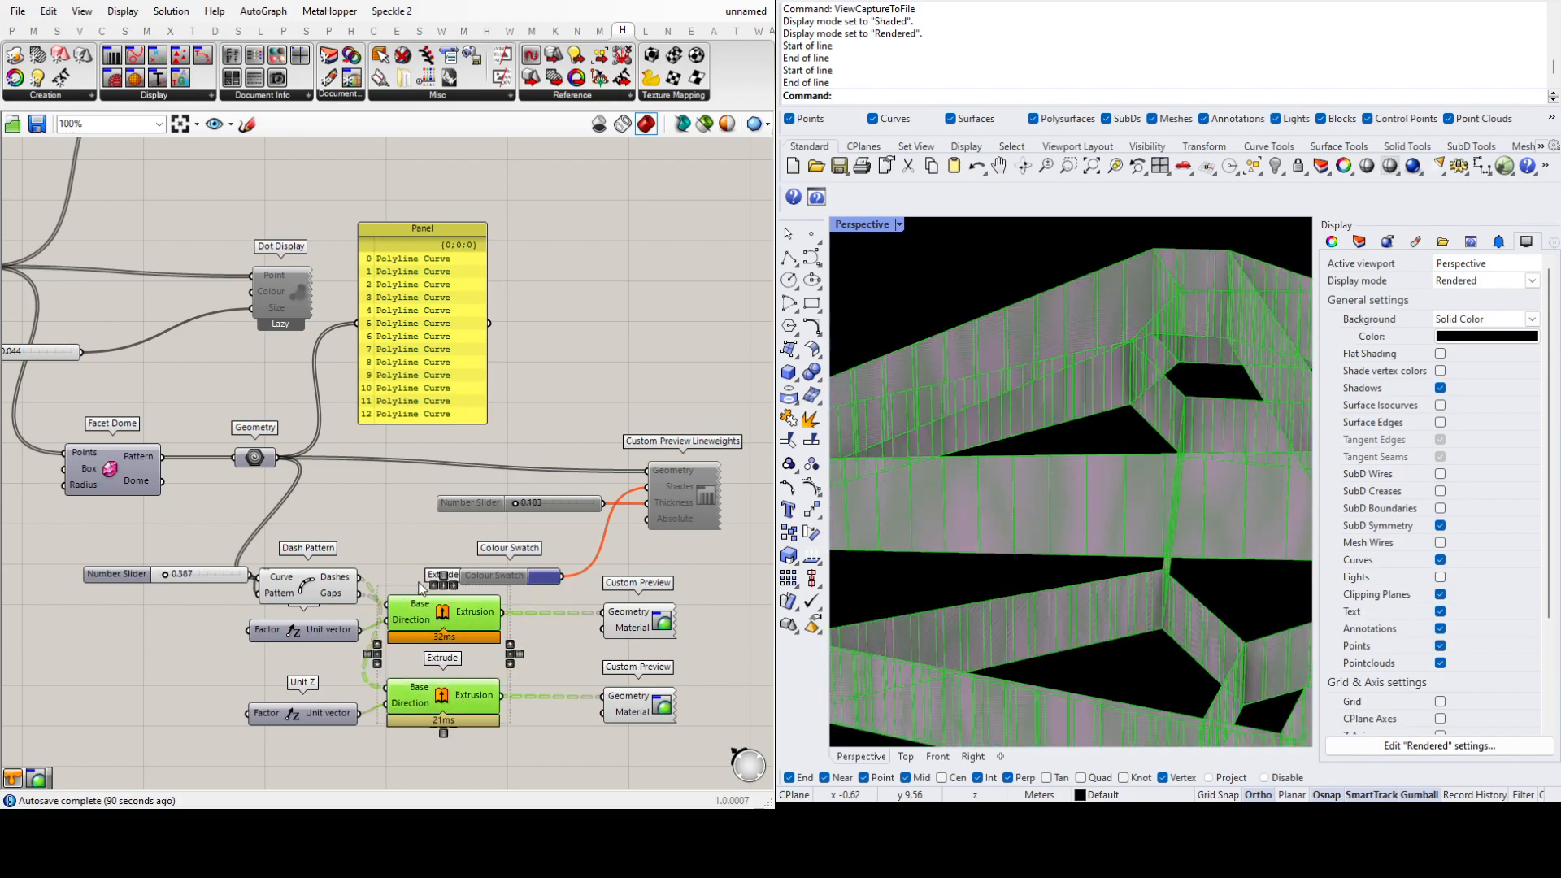
{"action": "left_click", "coordinate": [381, 527]}
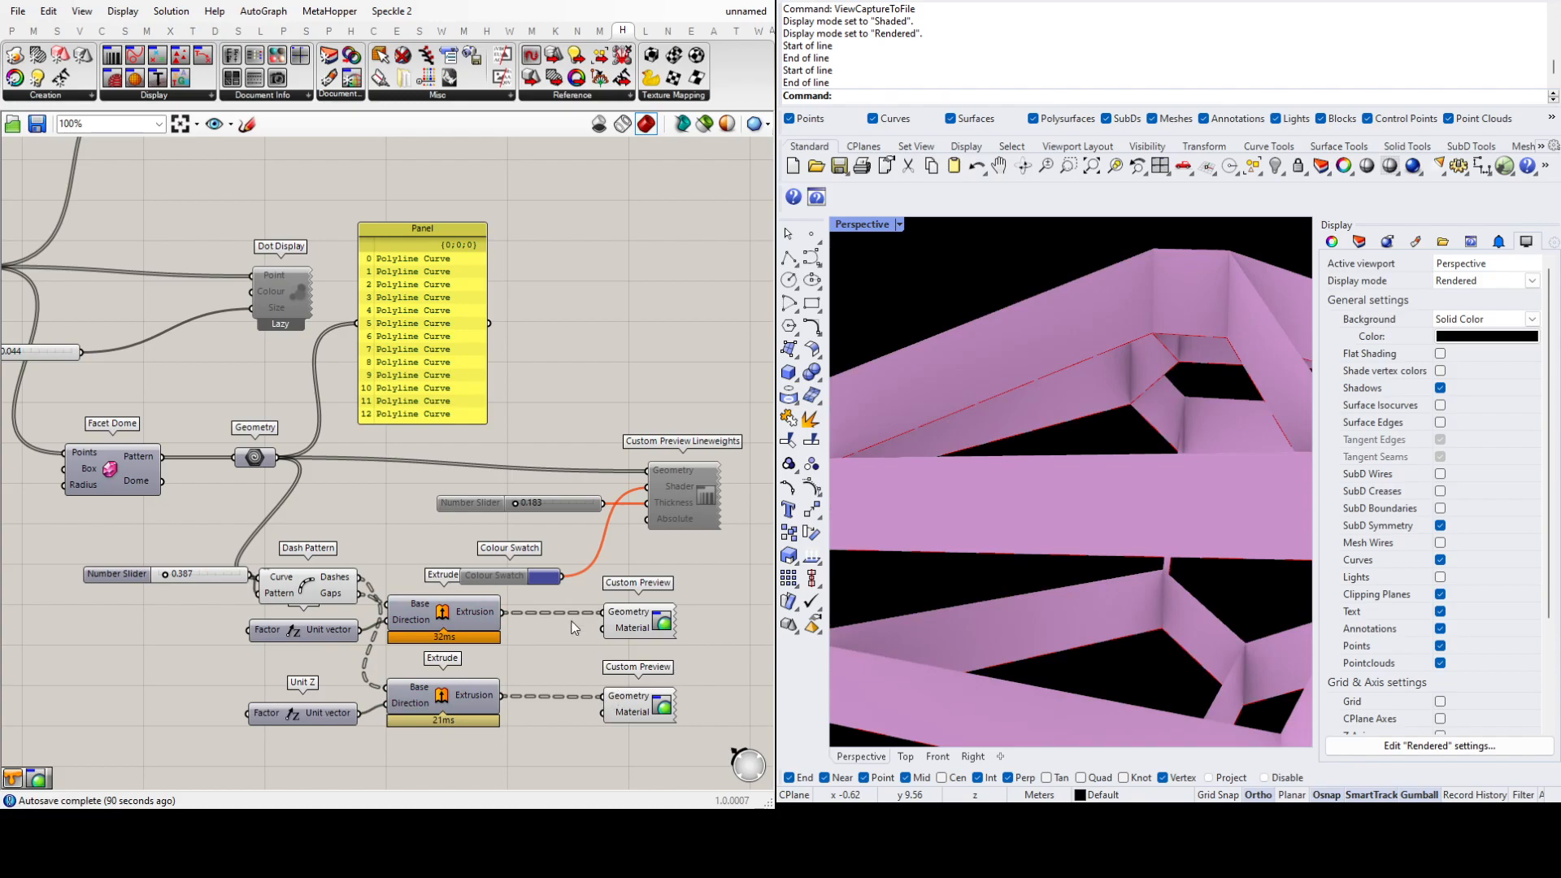
Step: Copy the blue Colour Swatch and connect the enabled copy to the Material input of the upper Custom Preview
{"action": "left_click", "coordinate": [503, 577]}
{"action": "key", "text": "ctrl+c"}
{"action": "key", "text": "ctrl+v"}
{"action": "left_click_drag", "start_coordinate": [518, 585], "coordinate": [603, 628]}
{"action": "left_click", "coordinate": [520, 667]}
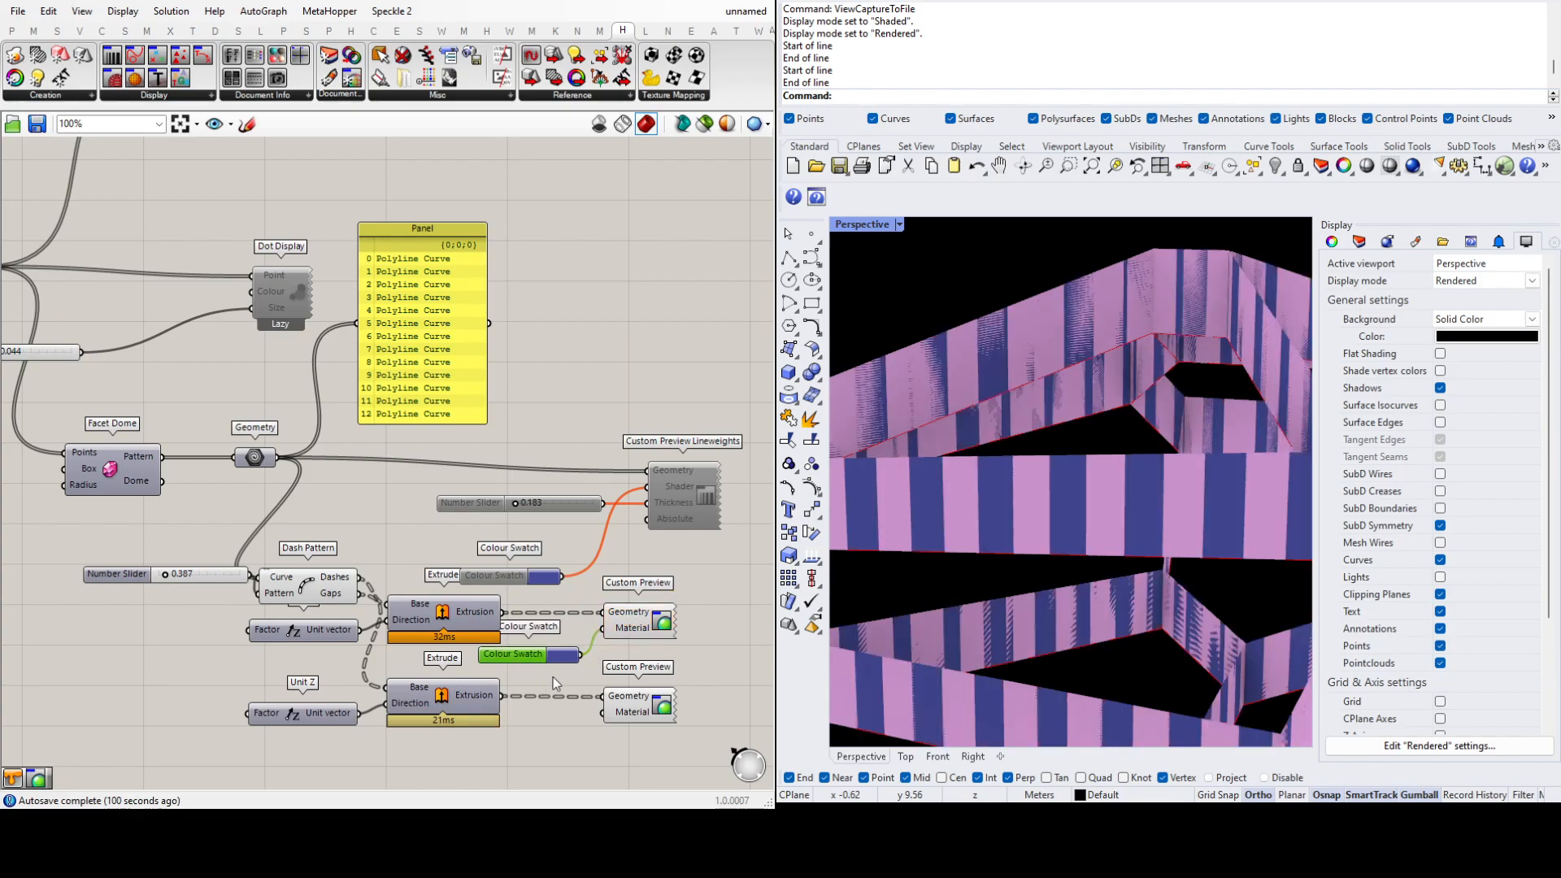
Step: Duplicate the swatch for the lower Custom Preview's Material input and change its colour to dark yellow
{"action": "left_click_drag", "start_coordinate": [525, 656], "coordinate": [603, 713], "text": "alt"}
{"action": "left_click", "coordinate": [558, 756]}
{"action": "left_click_drag", "start_coordinate": [709, 669], "coordinate": [694, 689]}
{"action": "left_click", "coordinate": [676, 538]}
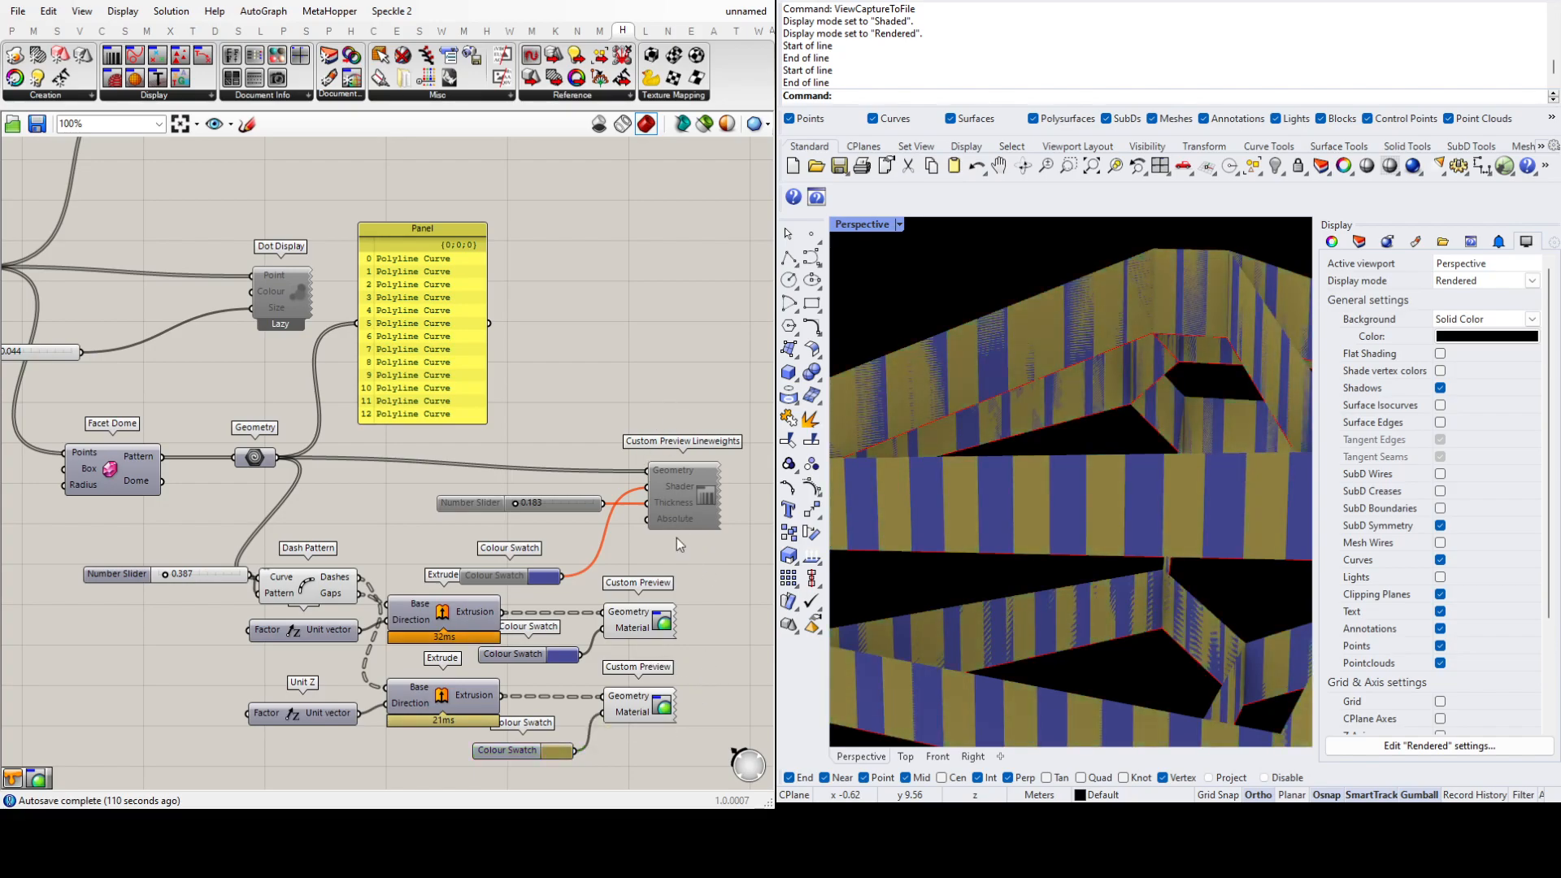
Step: Inspect the striped blue and yellow extruded ribbons and the dash-pattern definition that produces them
{"action": "left_click", "coordinate": [648, 636]}
{"action": "left_click", "coordinate": [656, 707]}
{"action": "right_click_drag", "start_coordinate": [1132, 498], "coordinate": [1095, 540]}
{"action": "scroll", "coordinate": [1073, 512], "scroll_direction": "down", "scroll_amount": 6}
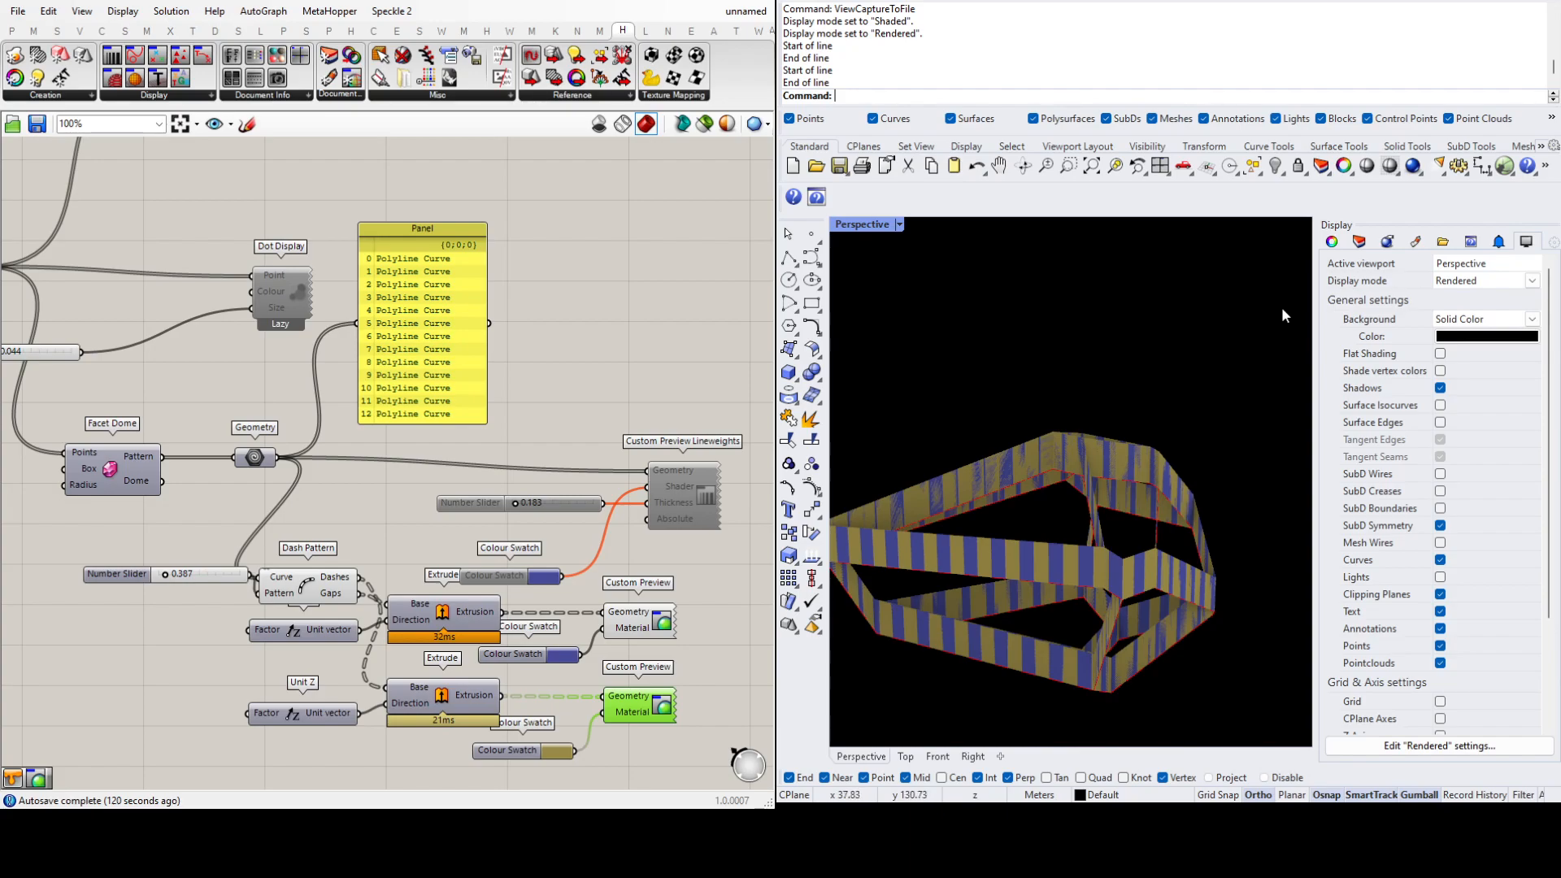
{"action": "left_click", "coordinate": [589, 418]}
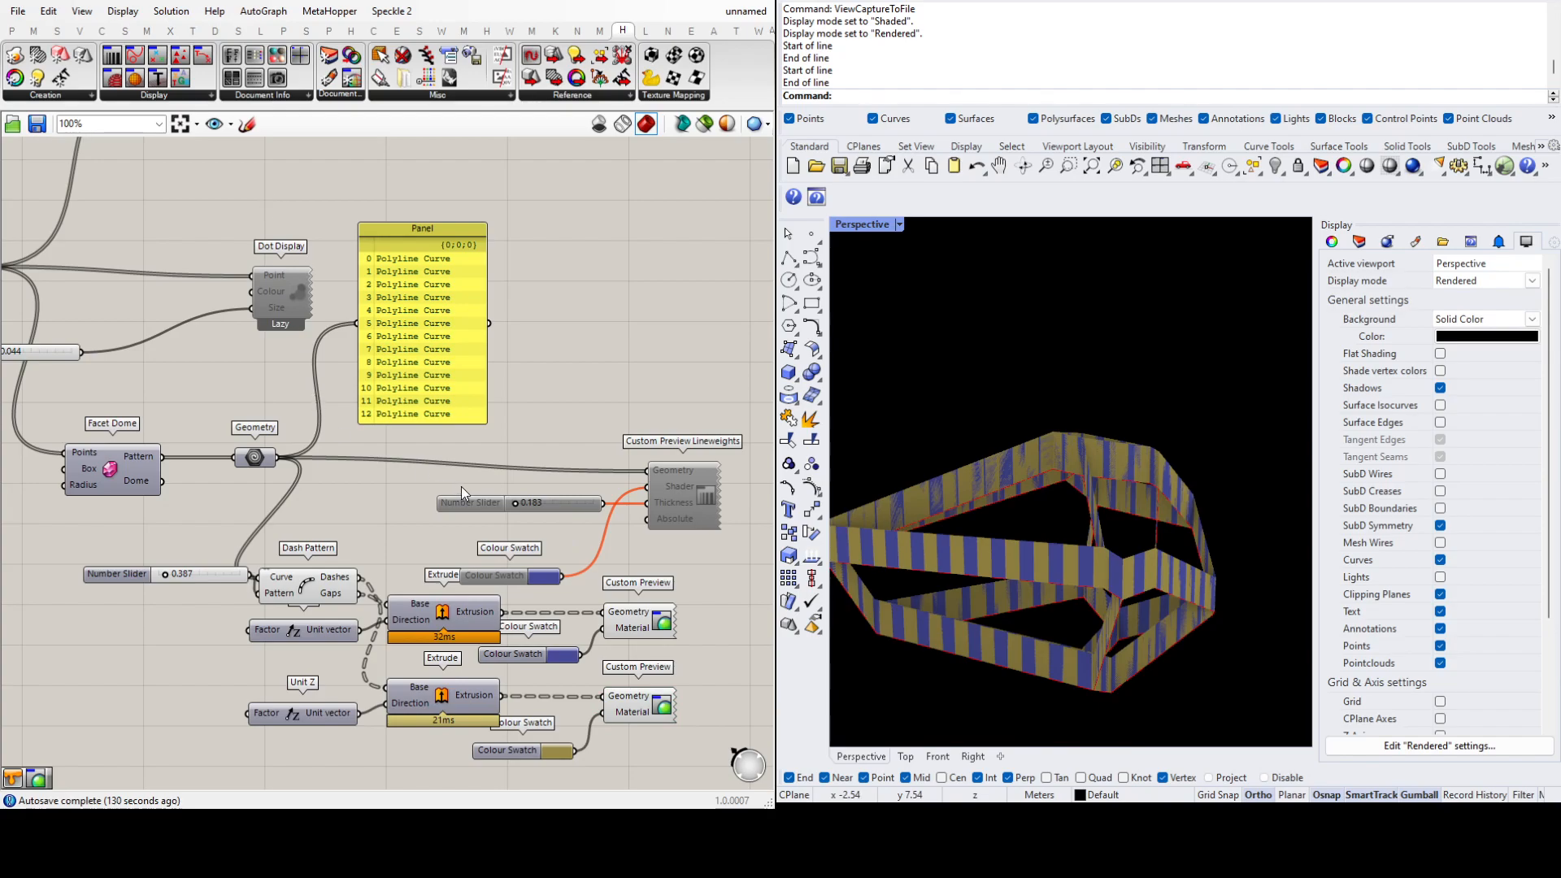
{"action": "scroll", "coordinate": [461, 486], "scroll_direction": "down", "scroll_amount": 3}
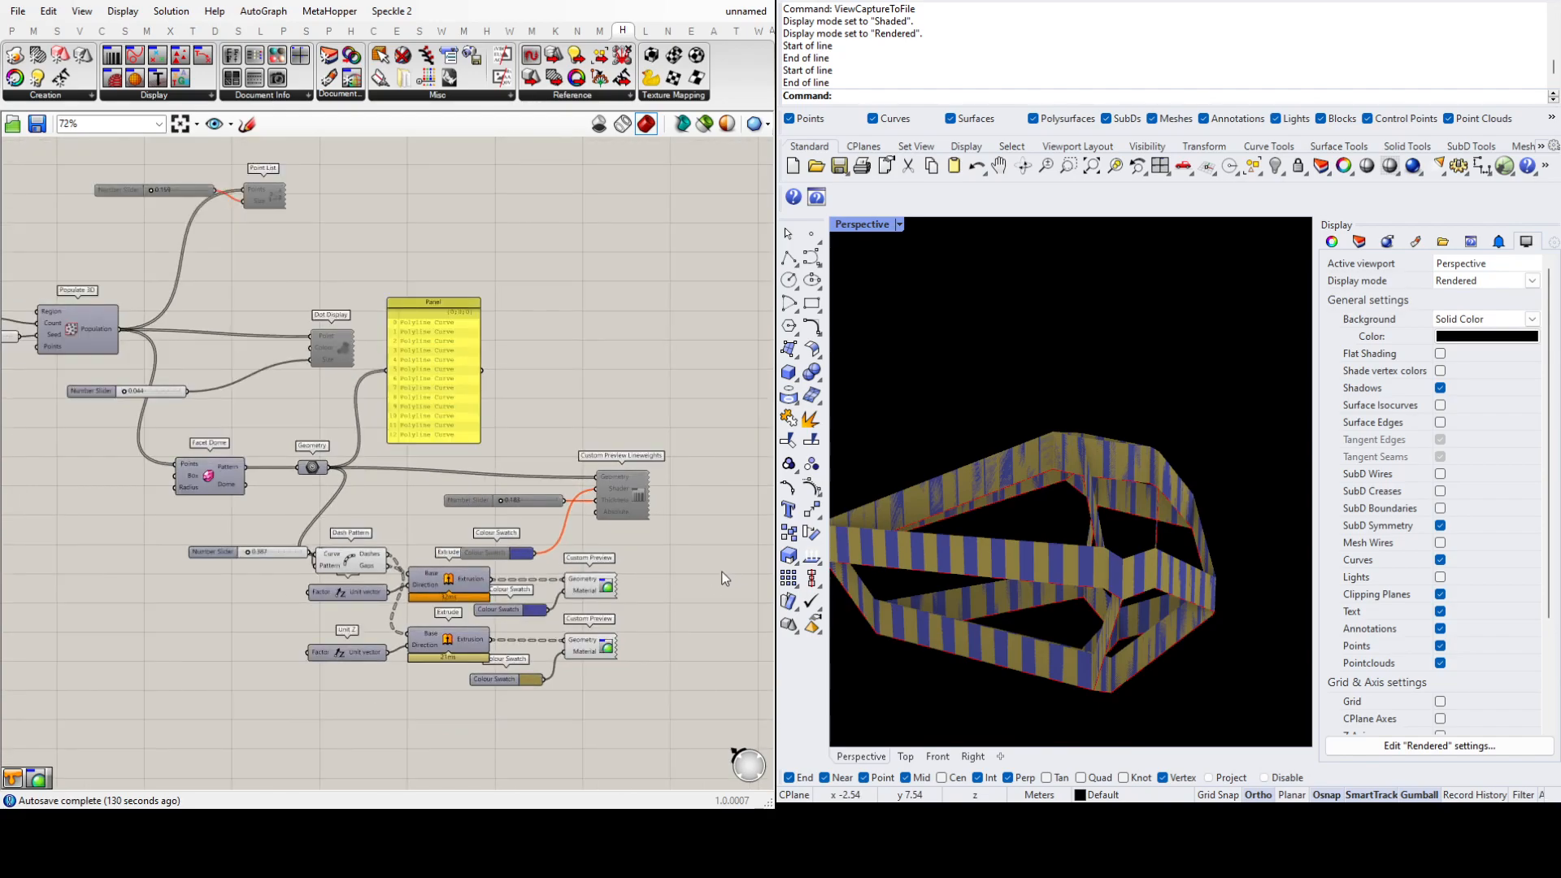
{"action": "scroll", "coordinate": [381, 601], "scroll_direction": "up", "scroll_amount": 3}
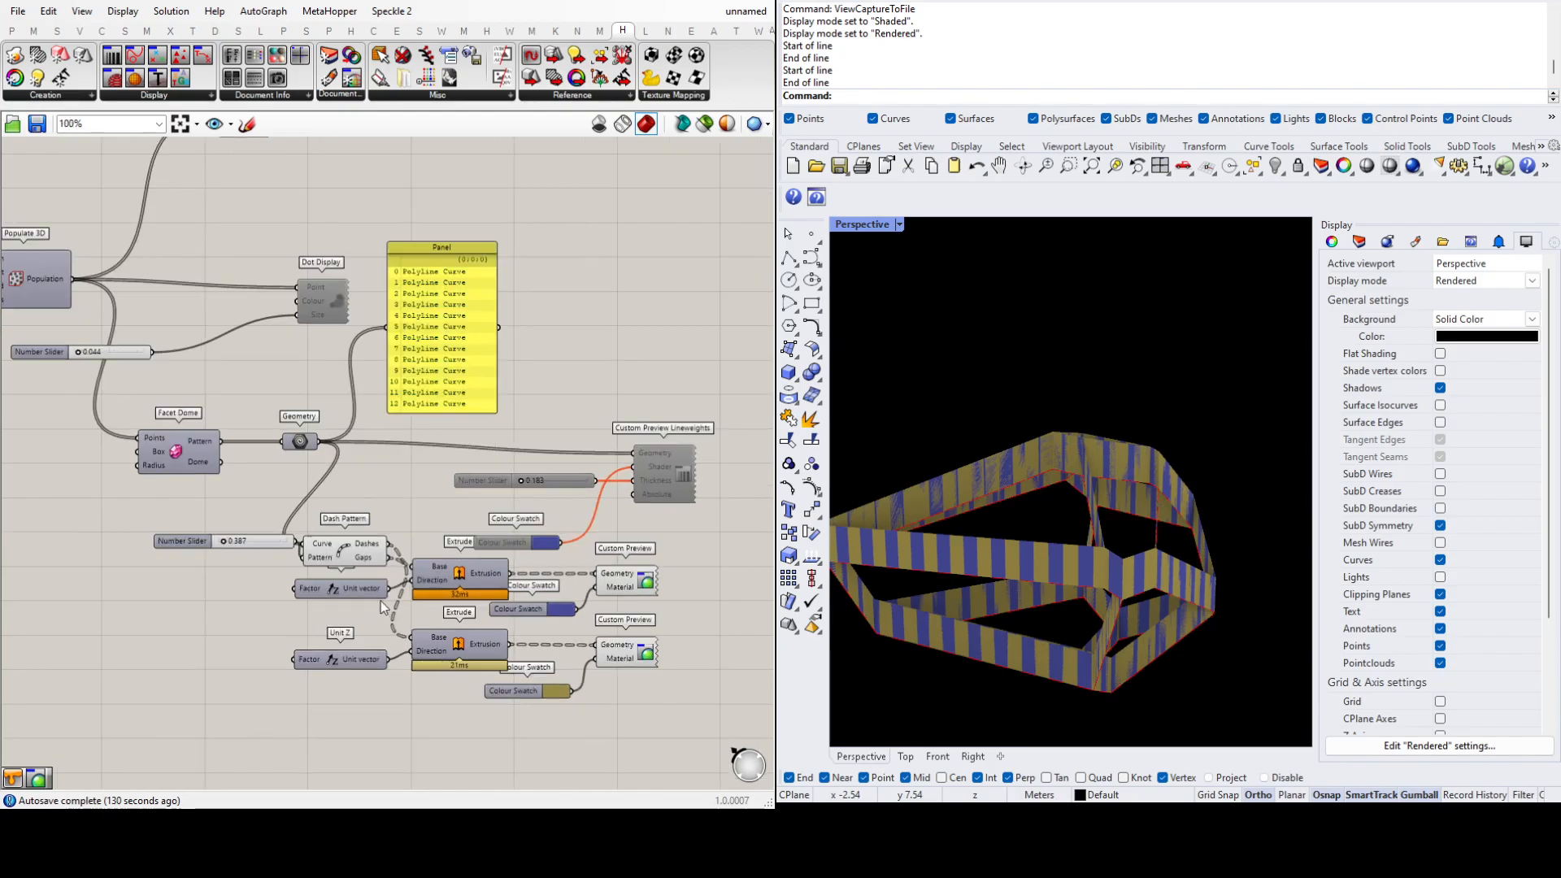
{"action": "scroll", "coordinate": [381, 602], "scroll_direction": "up", "scroll_amount": 4}
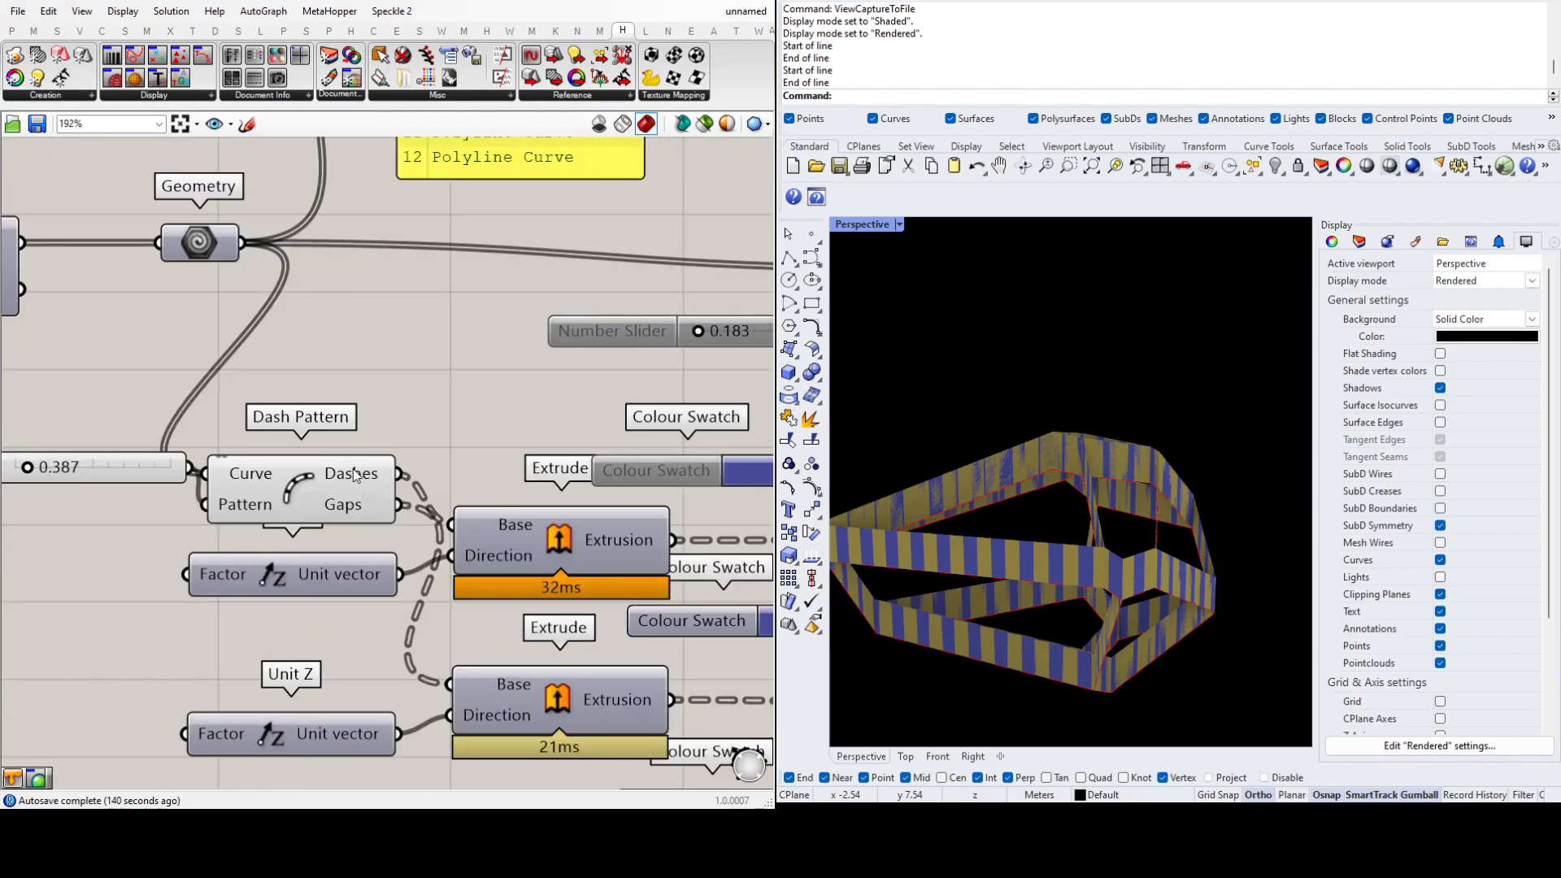
Step: Move the 0.387 number slider further left of Dash Pattern so its wire to the Pattern input is clear
{"action": "scroll", "coordinate": [596, 527], "scroll_direction": "down", "scroll_amount": 2}
{"action": "left_click", "coordinate": [237, 488]}
{"action": "left_click_drag", "start_coordinate": [236, 488], "coordinate": [206, 512]}
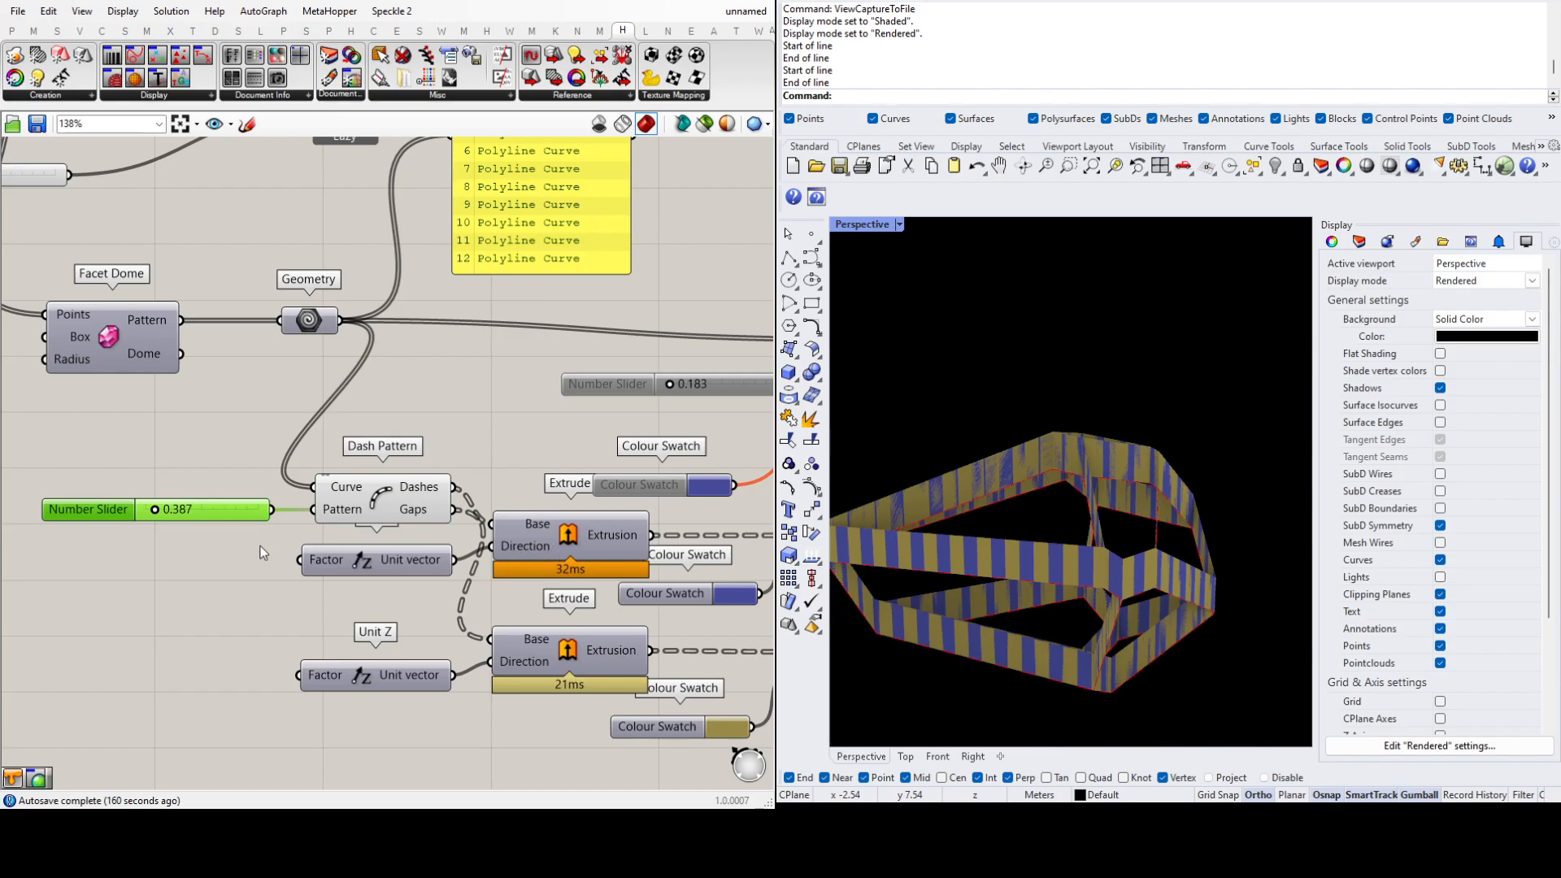
Step: Review how the Facet Dome curves pass through the Geometry parameter into Dash Pattern and the two extrusions
{"action": "scroll", "coordinate": [260, 554], "scroll_direction": "down", "scroll_amount": 2}
{"action": "left_click", "coordinate": [248, 351]}
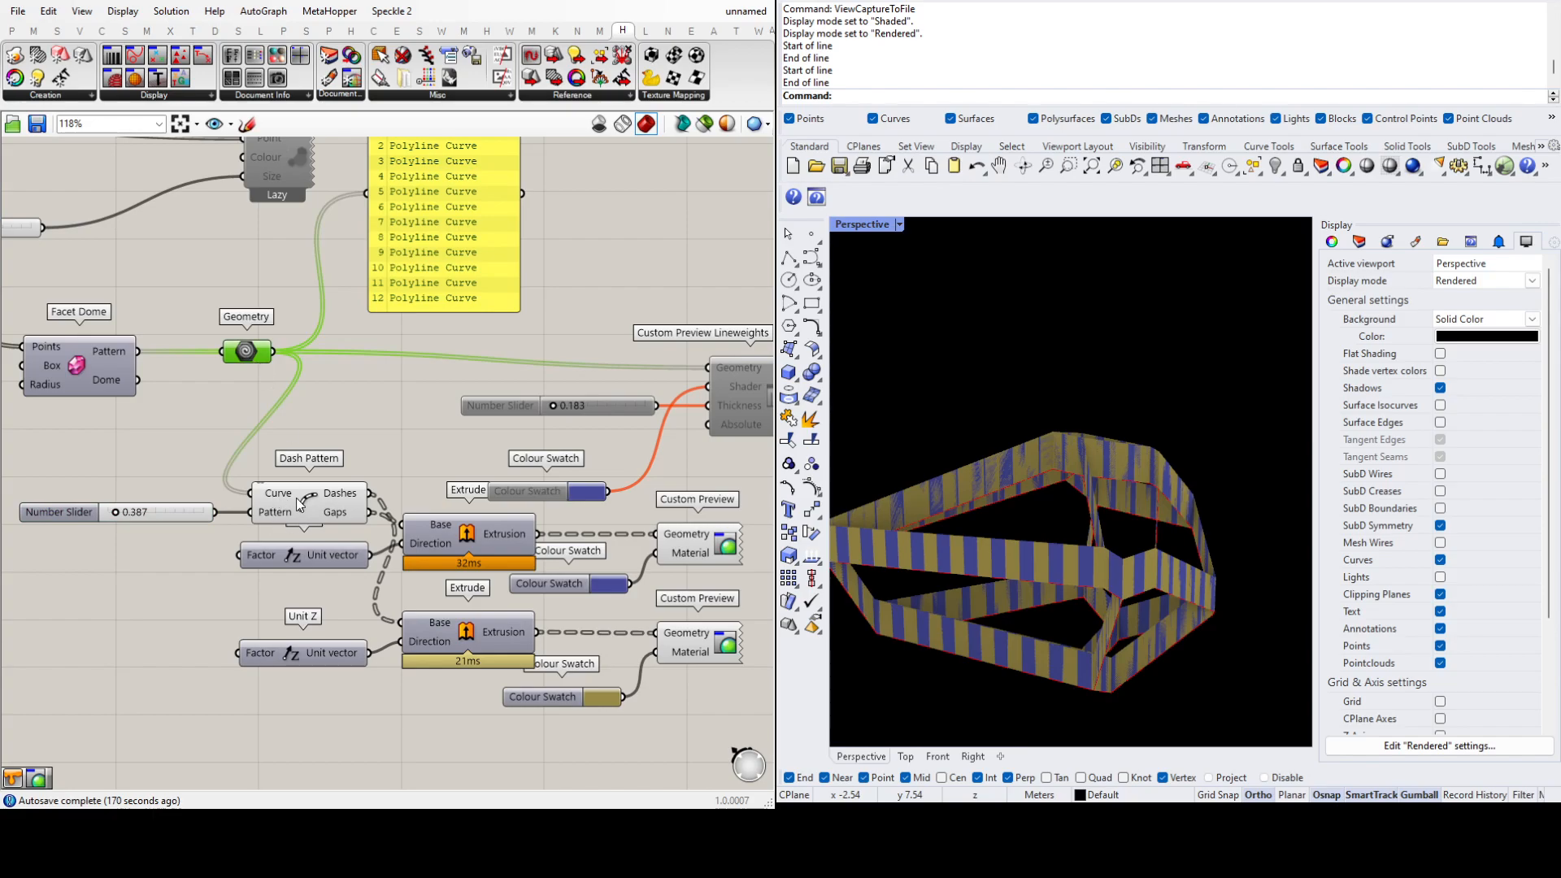
{"action": "scroll", "coordinate": [504, 561], "scroll_direction": "down", "scroll_amount": 4}
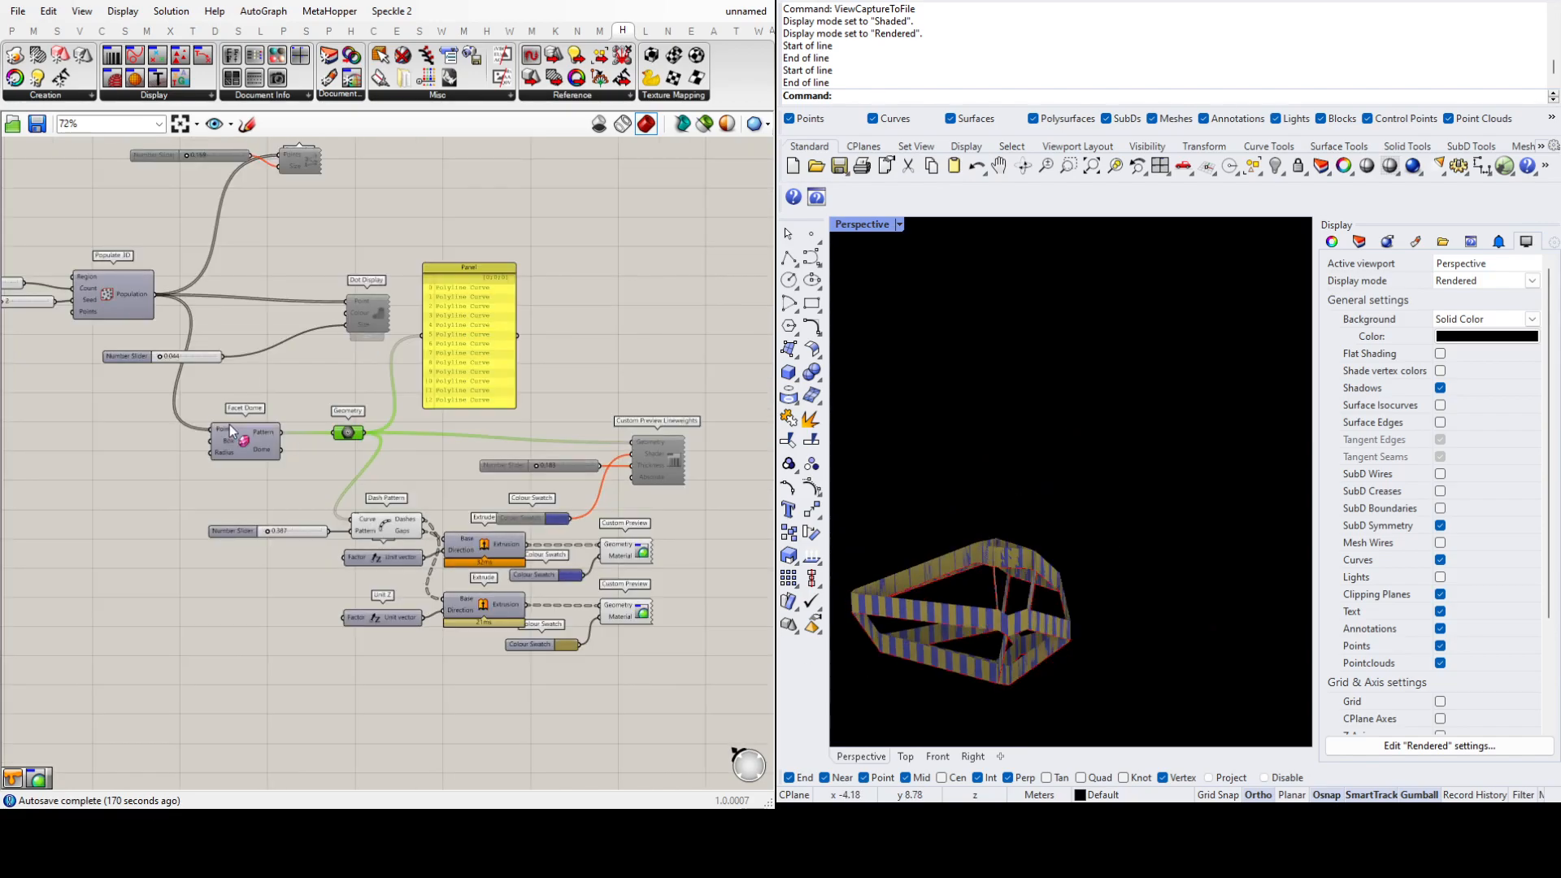
{"action": "scroll", "coordinate": [233, 432], "scroll_direction": "up", "scroll_amount": 4}
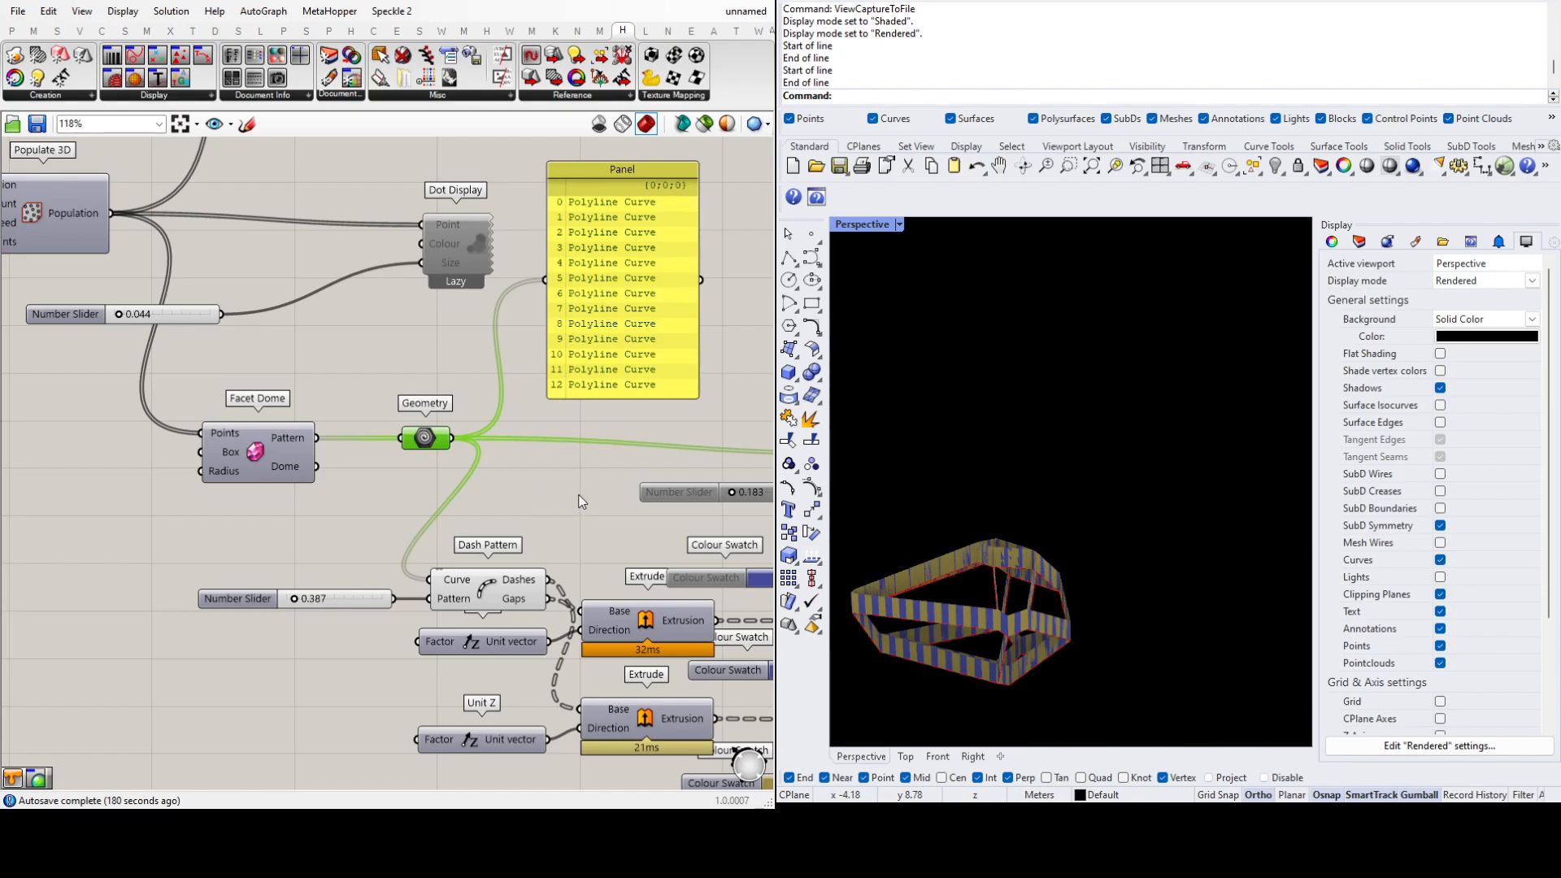
{"action": "left_click", "coordinate": [491, 600]}
{"action": "scroll", "coordinate": [283, 543], "scroll_direction": "down", "scroll_amount": 2}
{"action": "scroll", "coordinate": [488, 599], "scroll_direction": "up", "scroll_amount": 3}
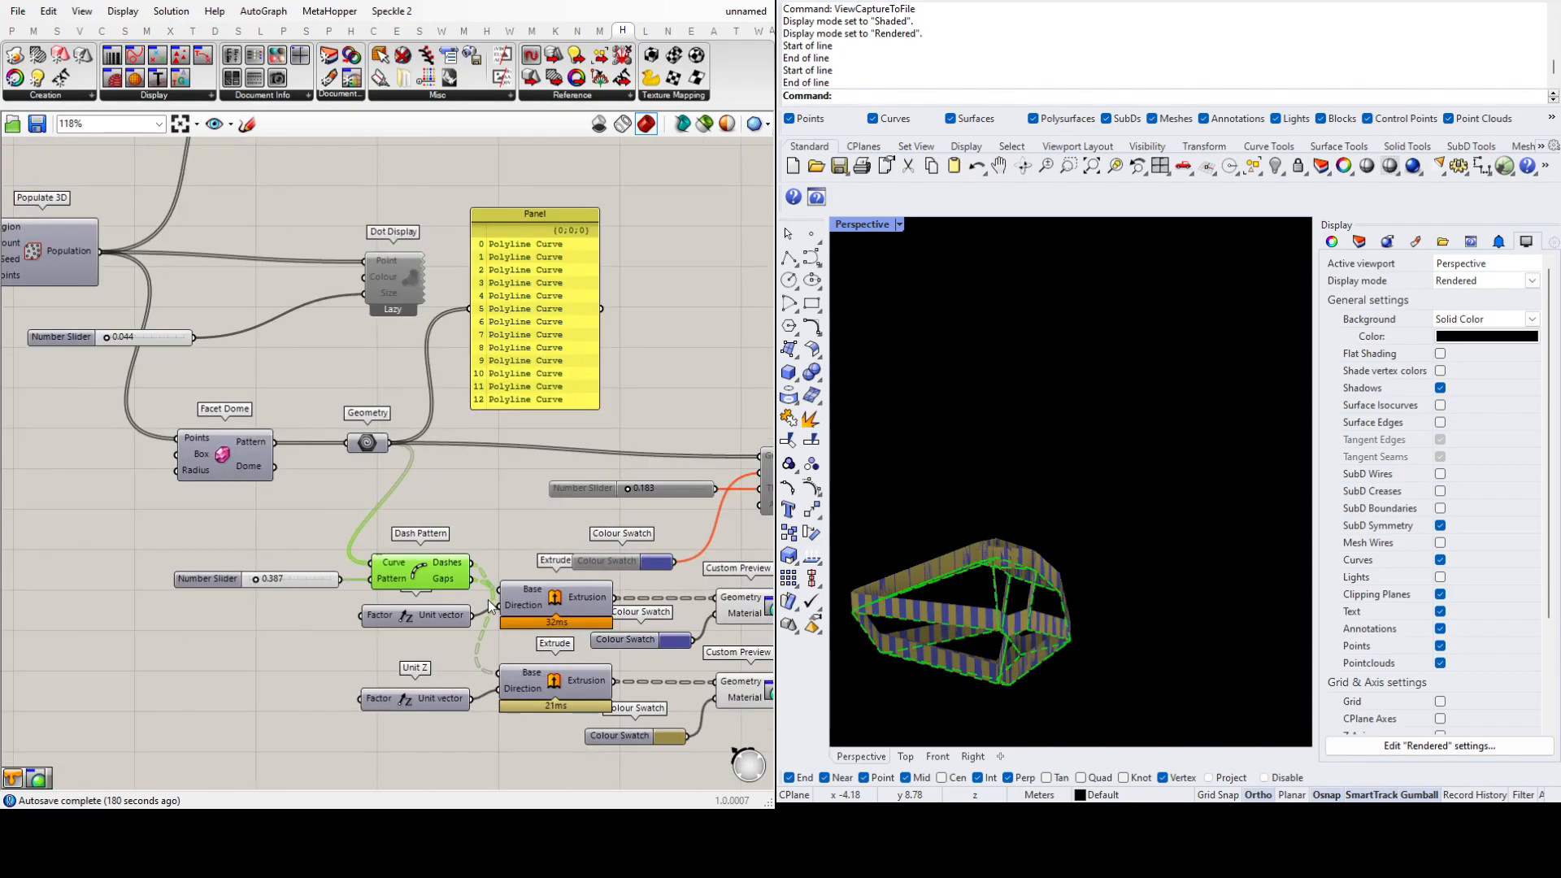
{"action": "scroll", "coordinate": [323, 548], "scroll_direction": "down", "scroll_amount": 2}
{"action": "scroll", "coordinate": [652, 659], "scroll_direction": "up", "scroll_amount": 3}
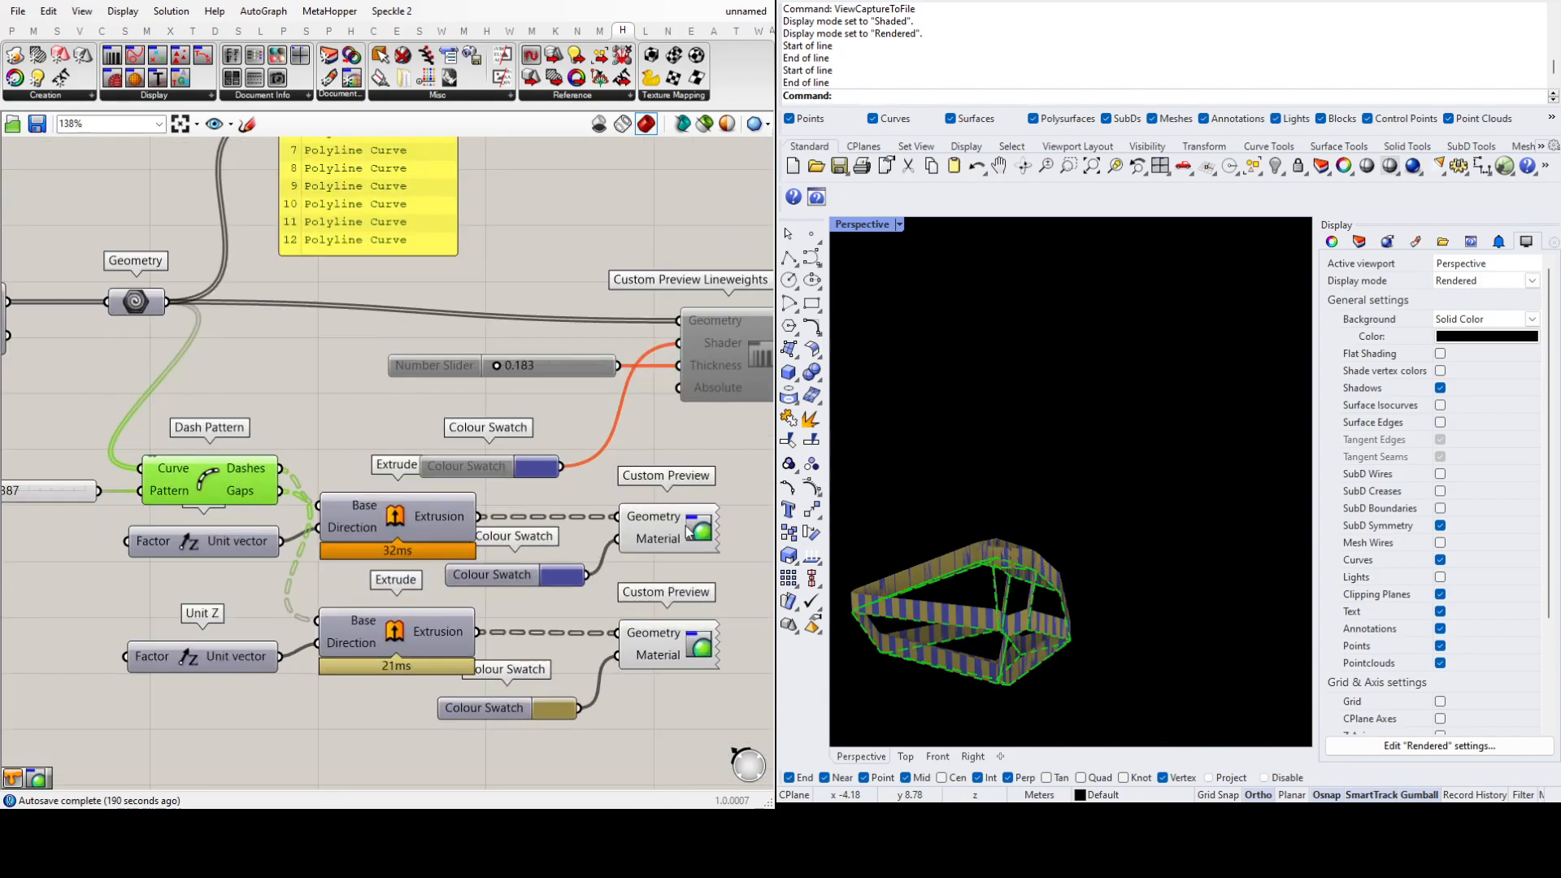
Step: Check the two Custom Preview components against the coloured dash and gap ribbons in the Perspective viewport
{"action": "left_click", "coordinate": [686, 525]}
{"action": "left_click", "coordinate": [677, 648]}
{"action": "left_click", "coordinate": [674, 525]}
{"action": "left_click", "coordinate": [730, 452]}
{"action": "scroll", "coordinate": [935, 596], "scroll_direction": "up", "scroll_amount": 6}
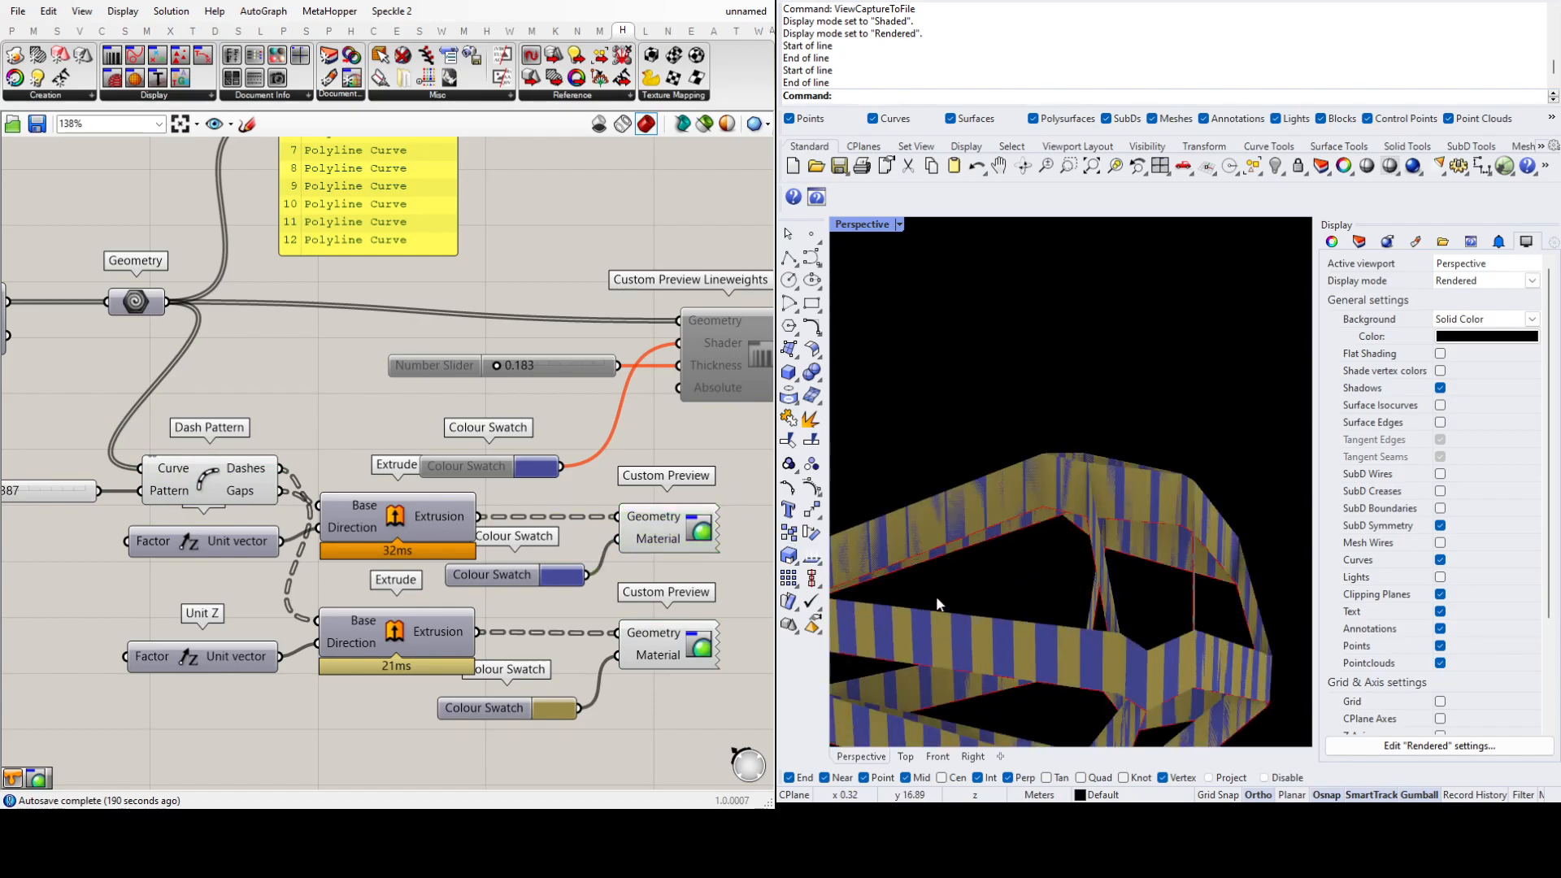
{"action": "right_click_drag", "start_coordinate": [969, 580], "coordinate": [961, 587]}
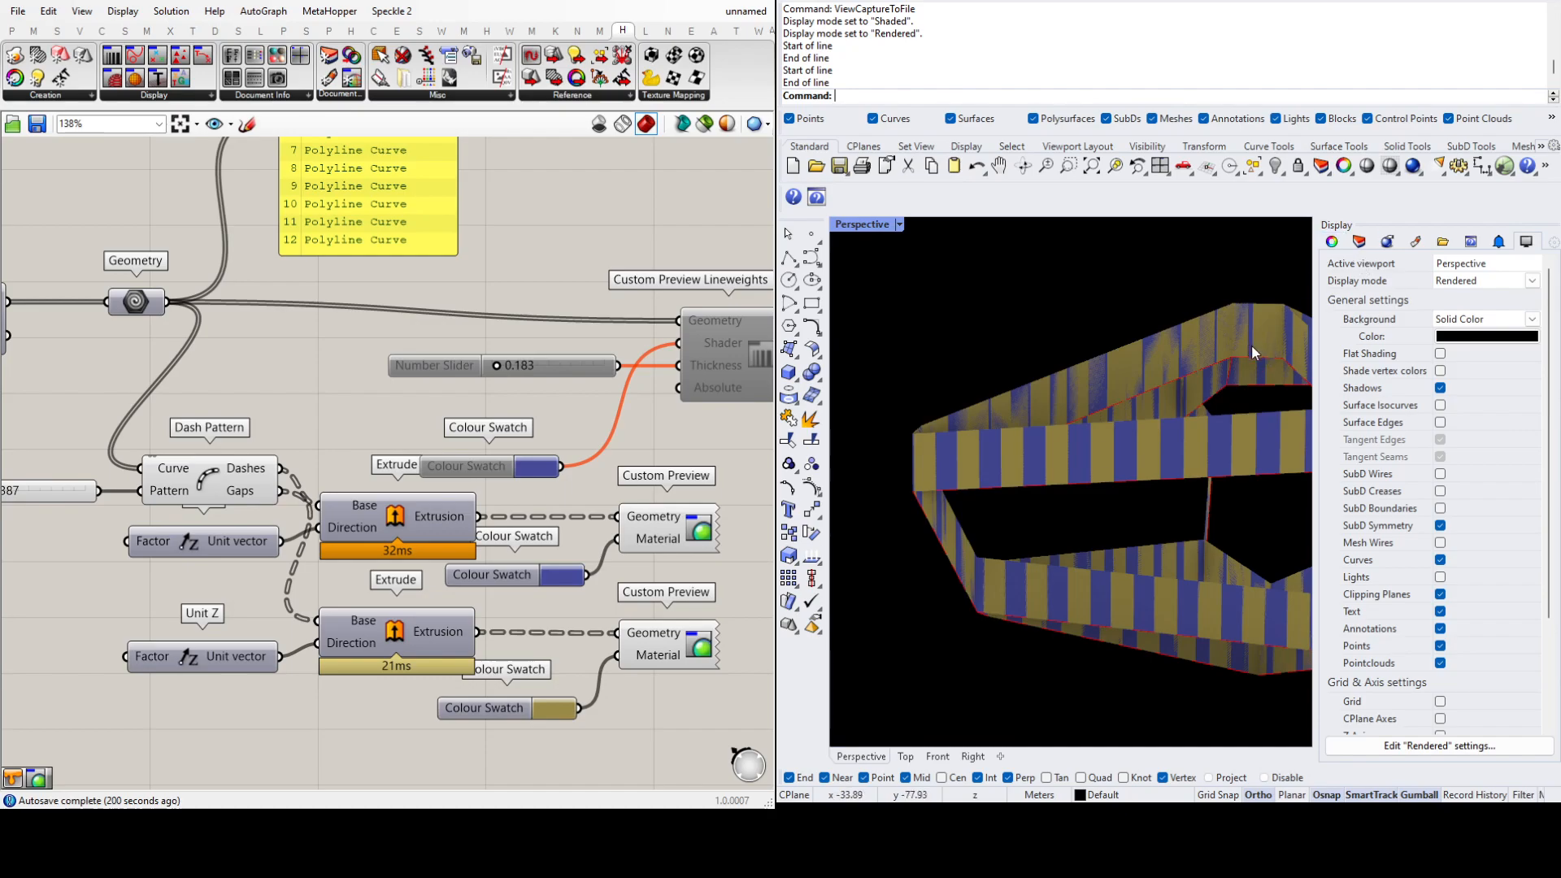
Step: Review the Facet Dome and Populate 3D components upstream of Dash Pattern and its dash and gap outputs
{"action": "scroll", "coordinate": [713, 474], "scroll_direction": "down", "scroll_amount": 3}
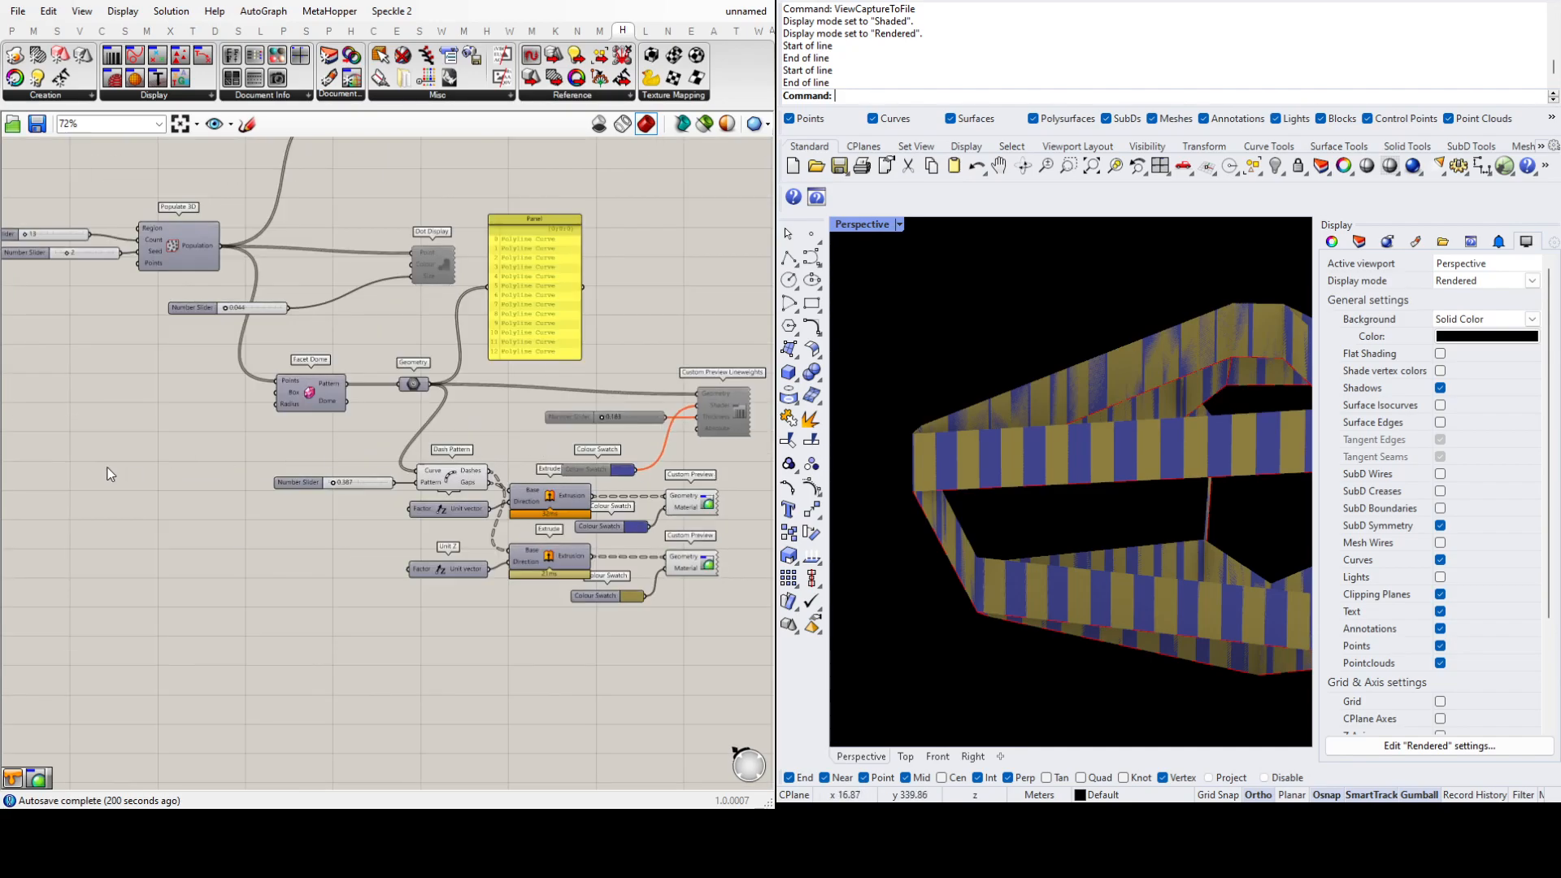
{"action": "scroll", "coordinate": [171, 445], "scroll_direction": "up", "scroll_amount": 3}
{"action": "left_click", "coordinate": [437, 356]}
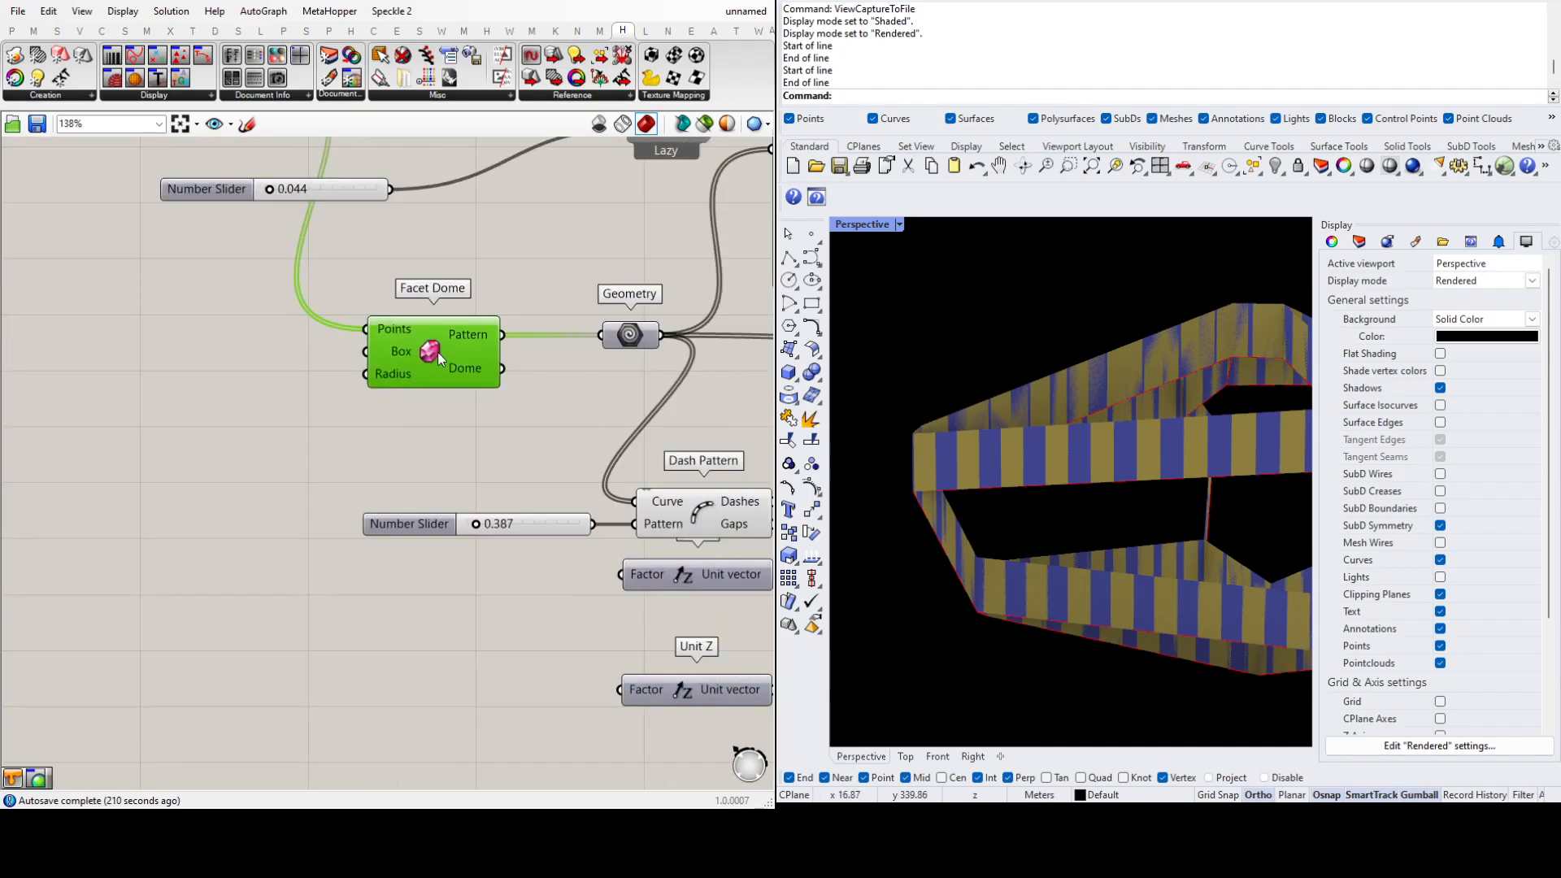
{"action": "scroll", "coordinate": [437, 382], "scroll_direction": "down", "scroll_amount": 3}
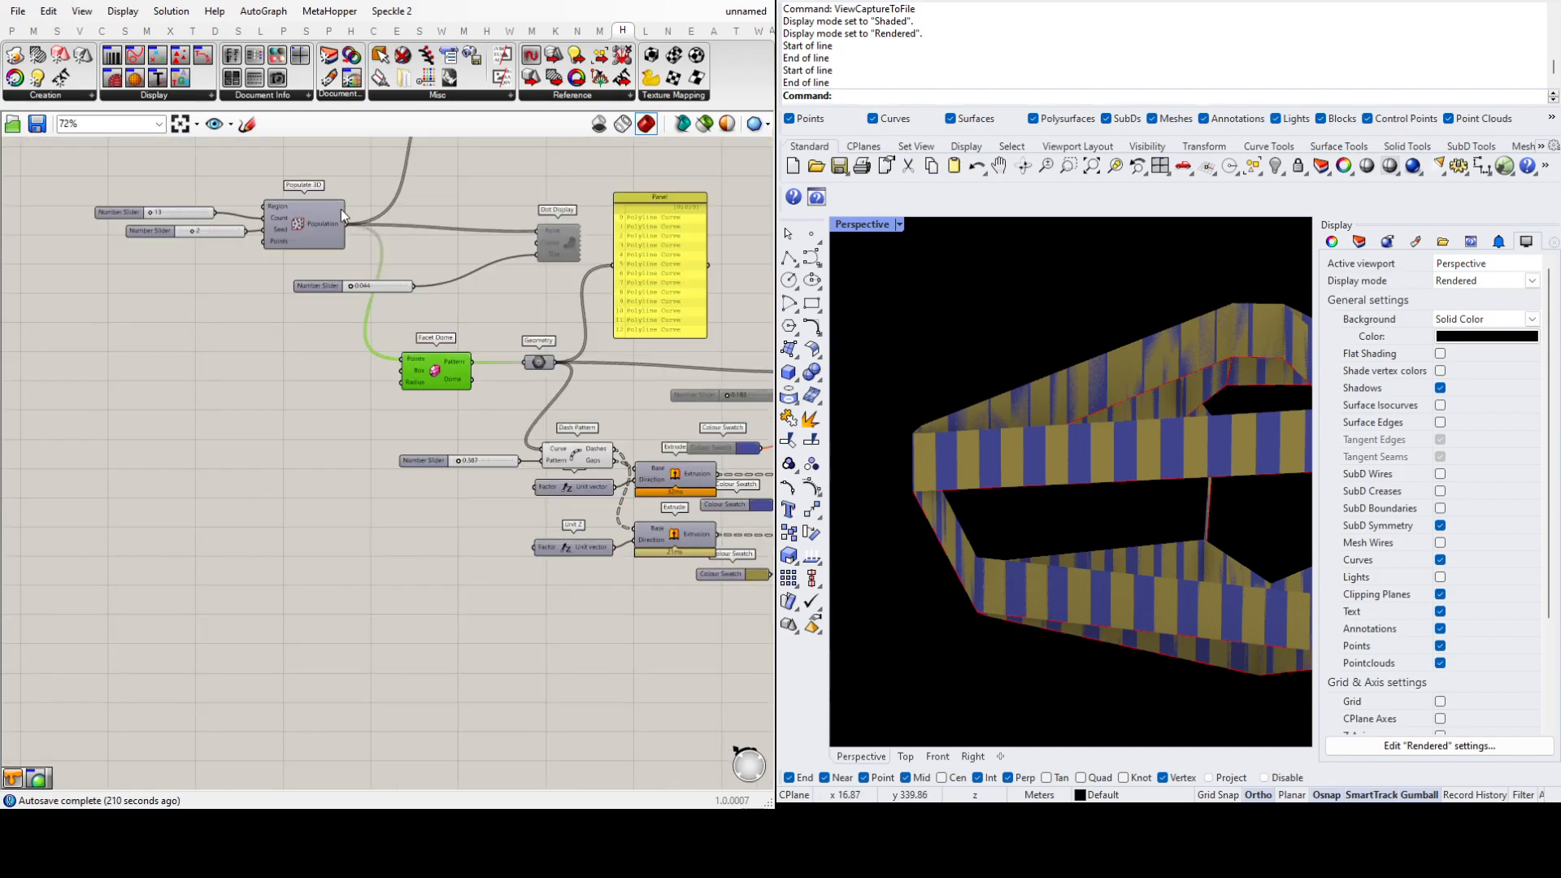
{"action": "scroll", "coordinate": [325, 213], "scroll_direction": "up", "scroll_amount": 3}
{"action": "left_click", "coordinate": [262, 272]}
{"action": "scroll", "coordinate": [163, 317], "scroll_direction": "down", "scroll_amount": 3}
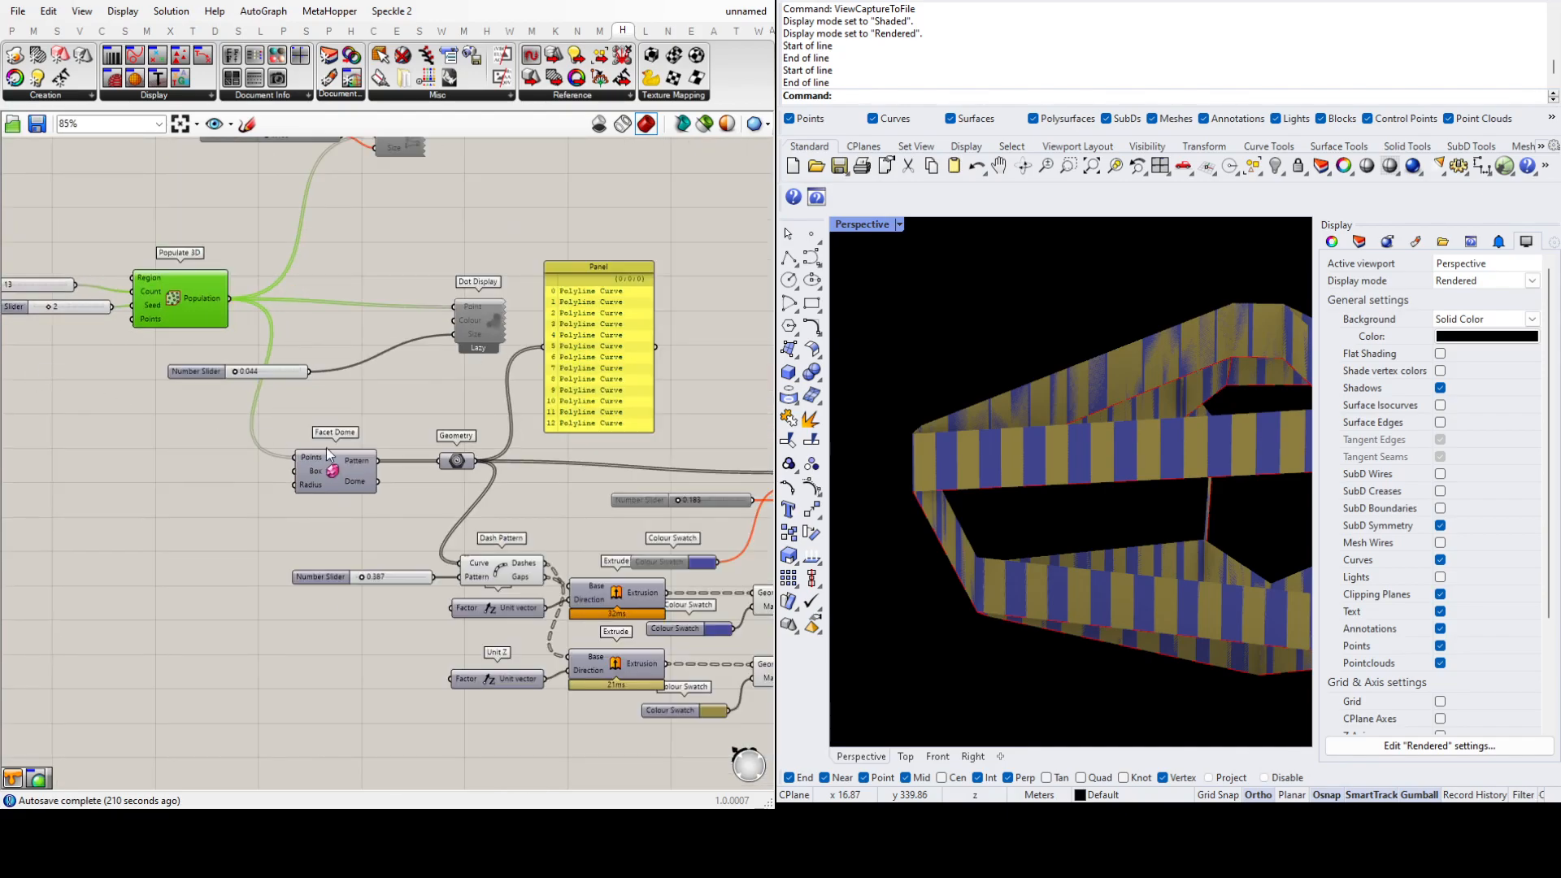
{"action": "scroll", "coordinate": [561, 620], "scroll_direction": "up", "scroll_amount": 4}
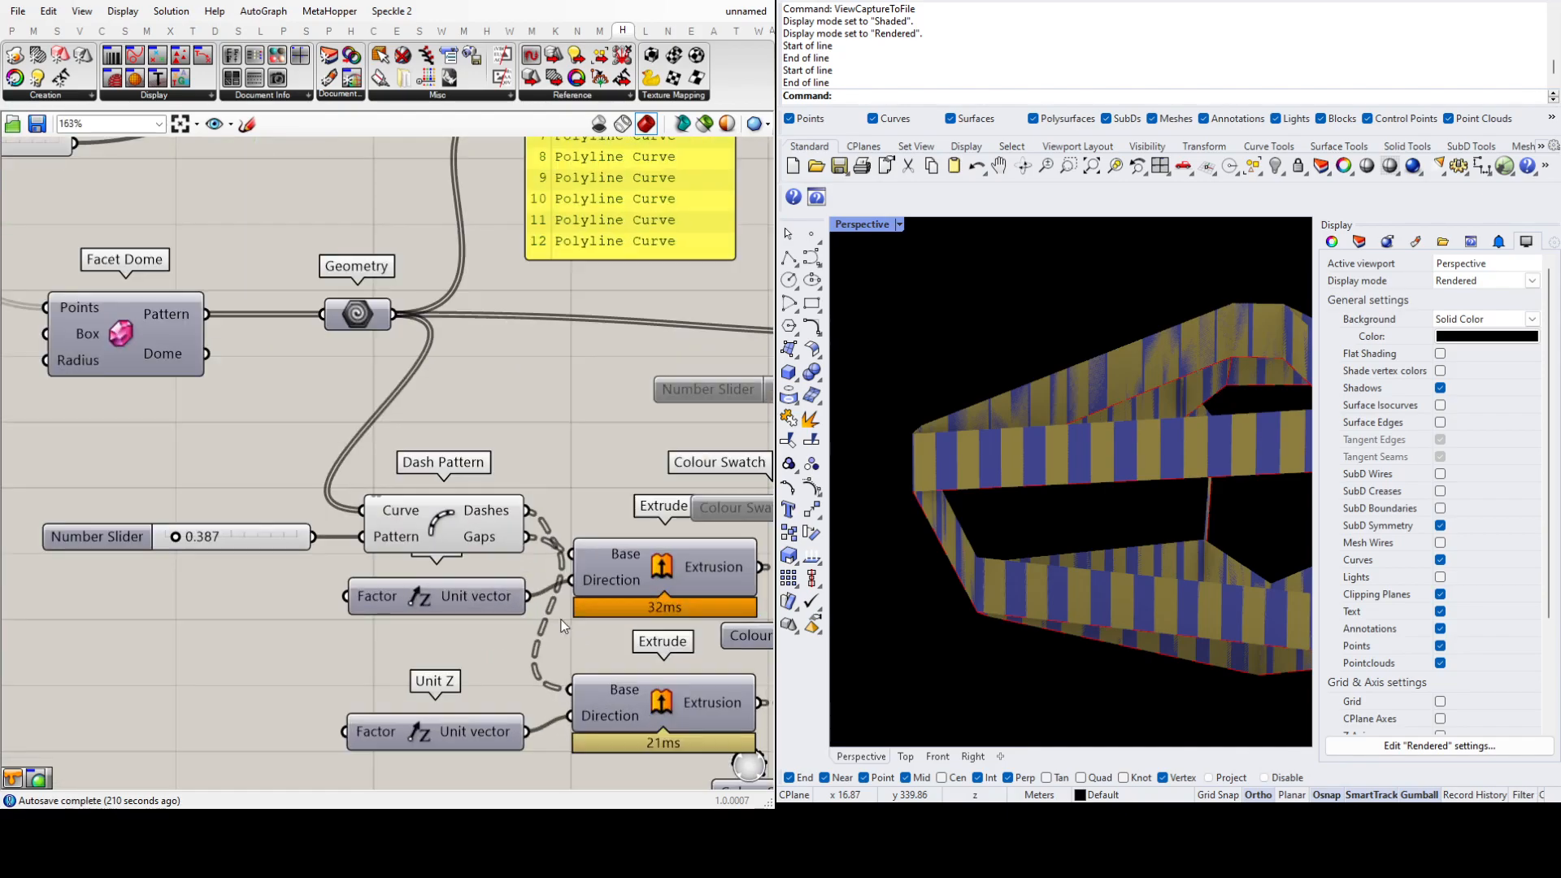
Step: Set the number slider feeding the Dash Pattern component to 0.233
{"action": "left_click", "coordinate": [447, 519]}
{"action": "left_click", "coordinate": [550, 430]}
{"action": "left_click", "coordinate": [463, 527]}
{"action": "left_click", "coordinate": [574, 430]}
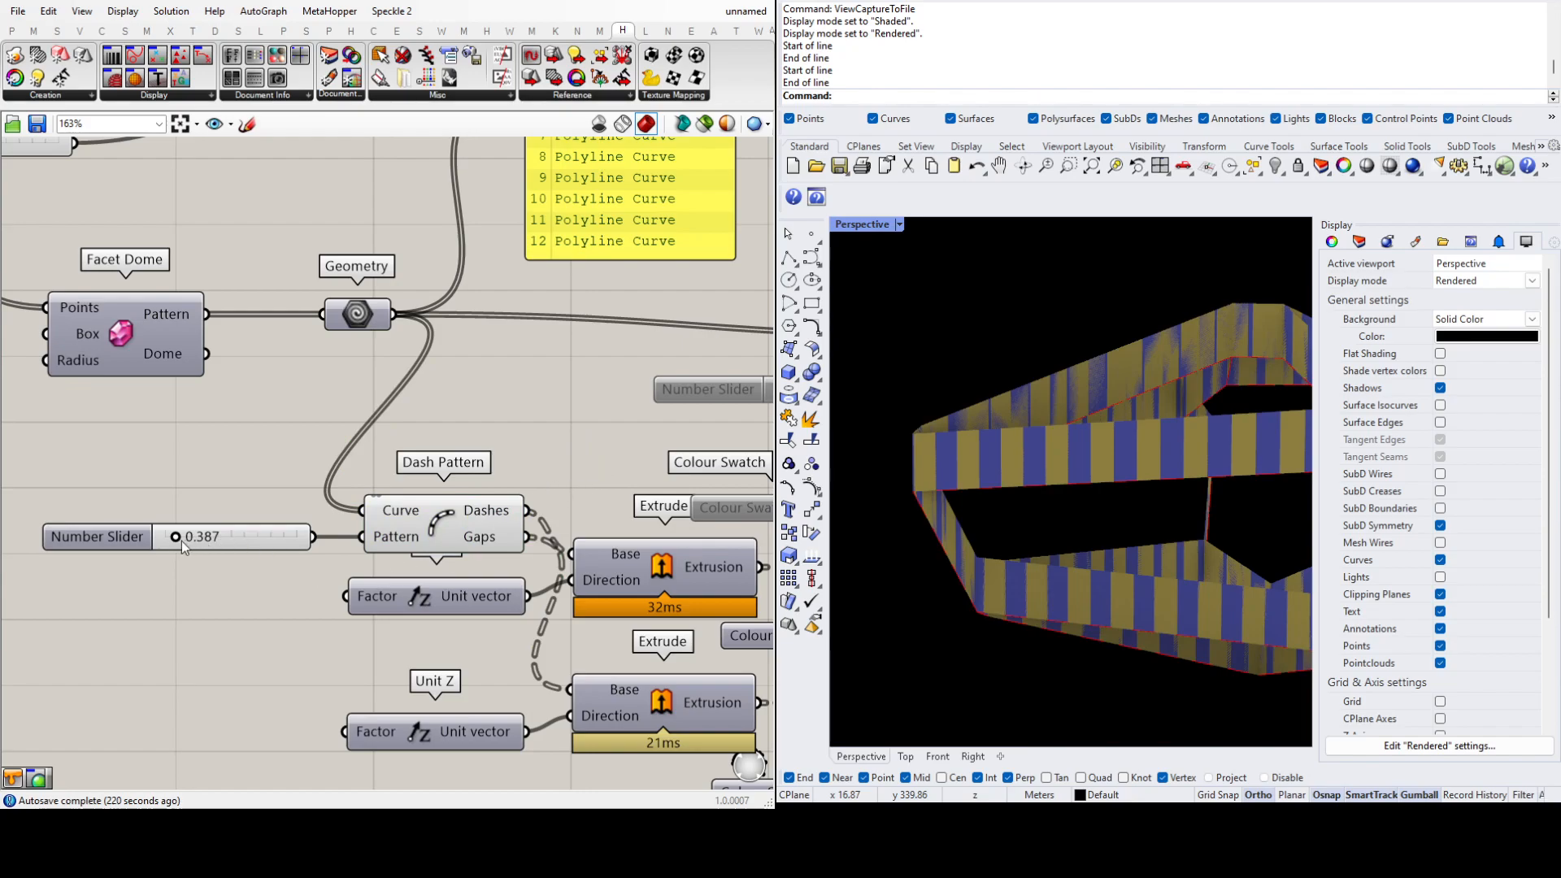
{"action": "left_click_drag", "start_coordinate": [174, 537], "coordinate": [169, 539]}
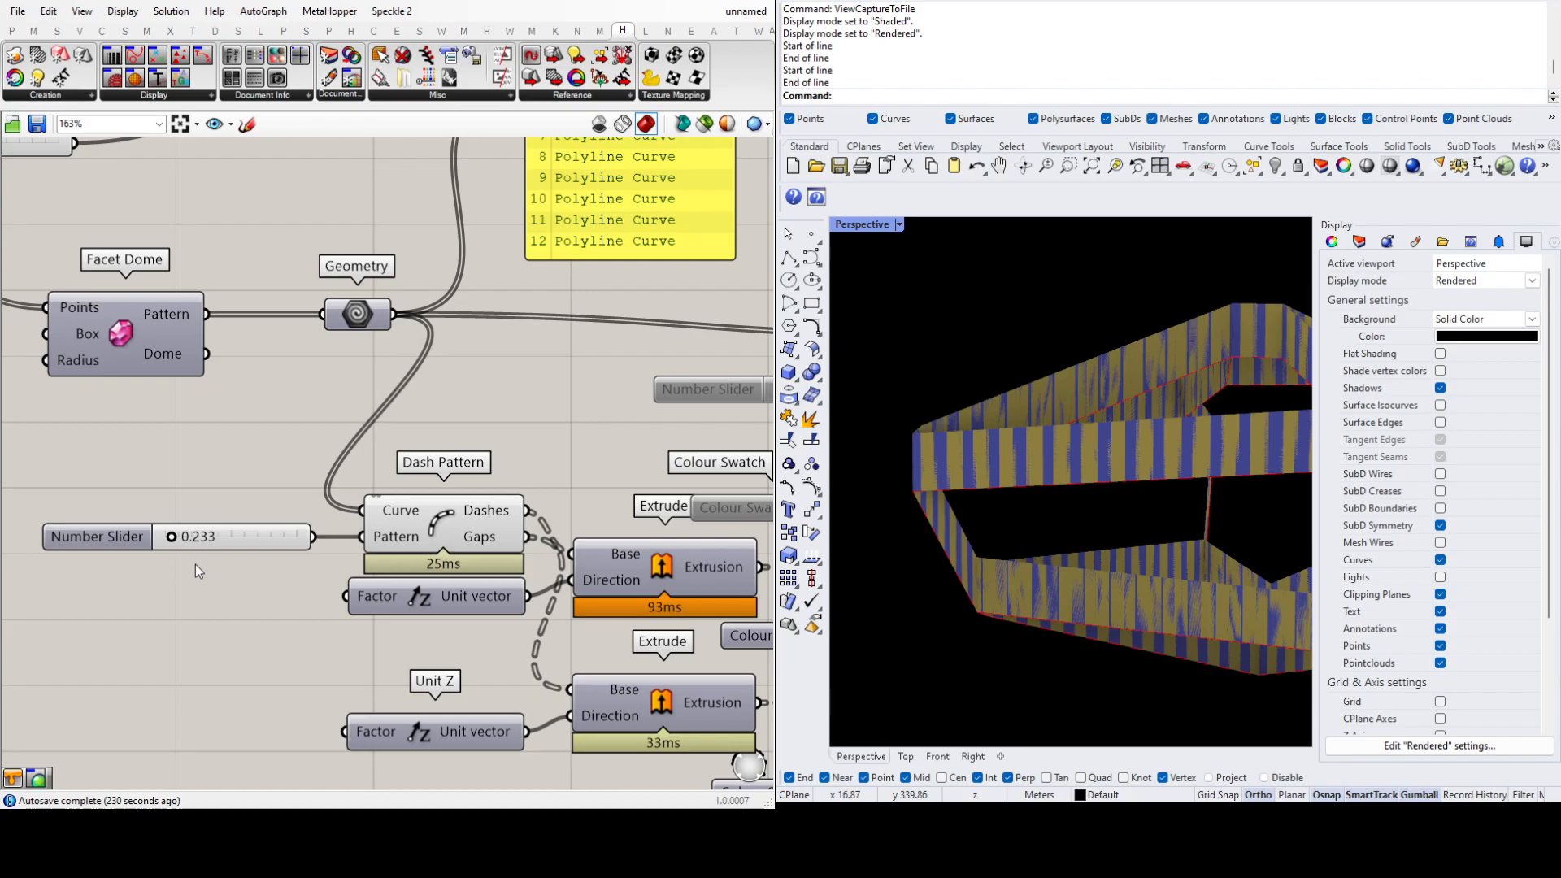
{"action": "scroll", "coordinate": [399, 465], "scroll_direction": "down", "scroll_amount": 3}
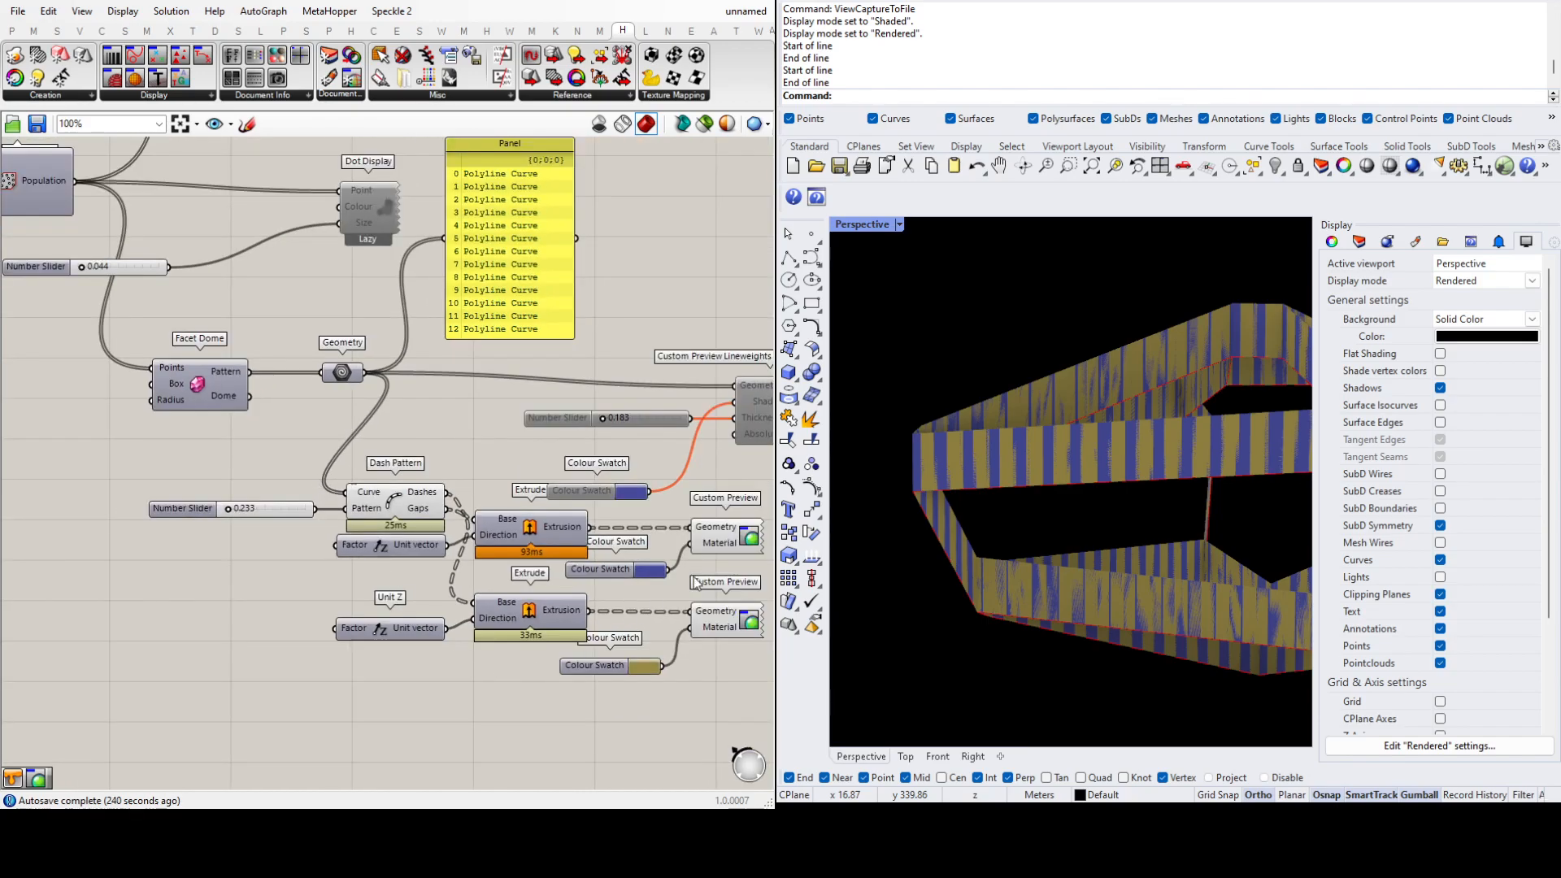
{"action": "scroll", "coordinate": [712, 570], "scroll_direction": "up", "scroll_amount": 1}
{"action": "scroll", "coordinate": [183, 586], "scroll_direction": "down", "scroll_amount": 1}
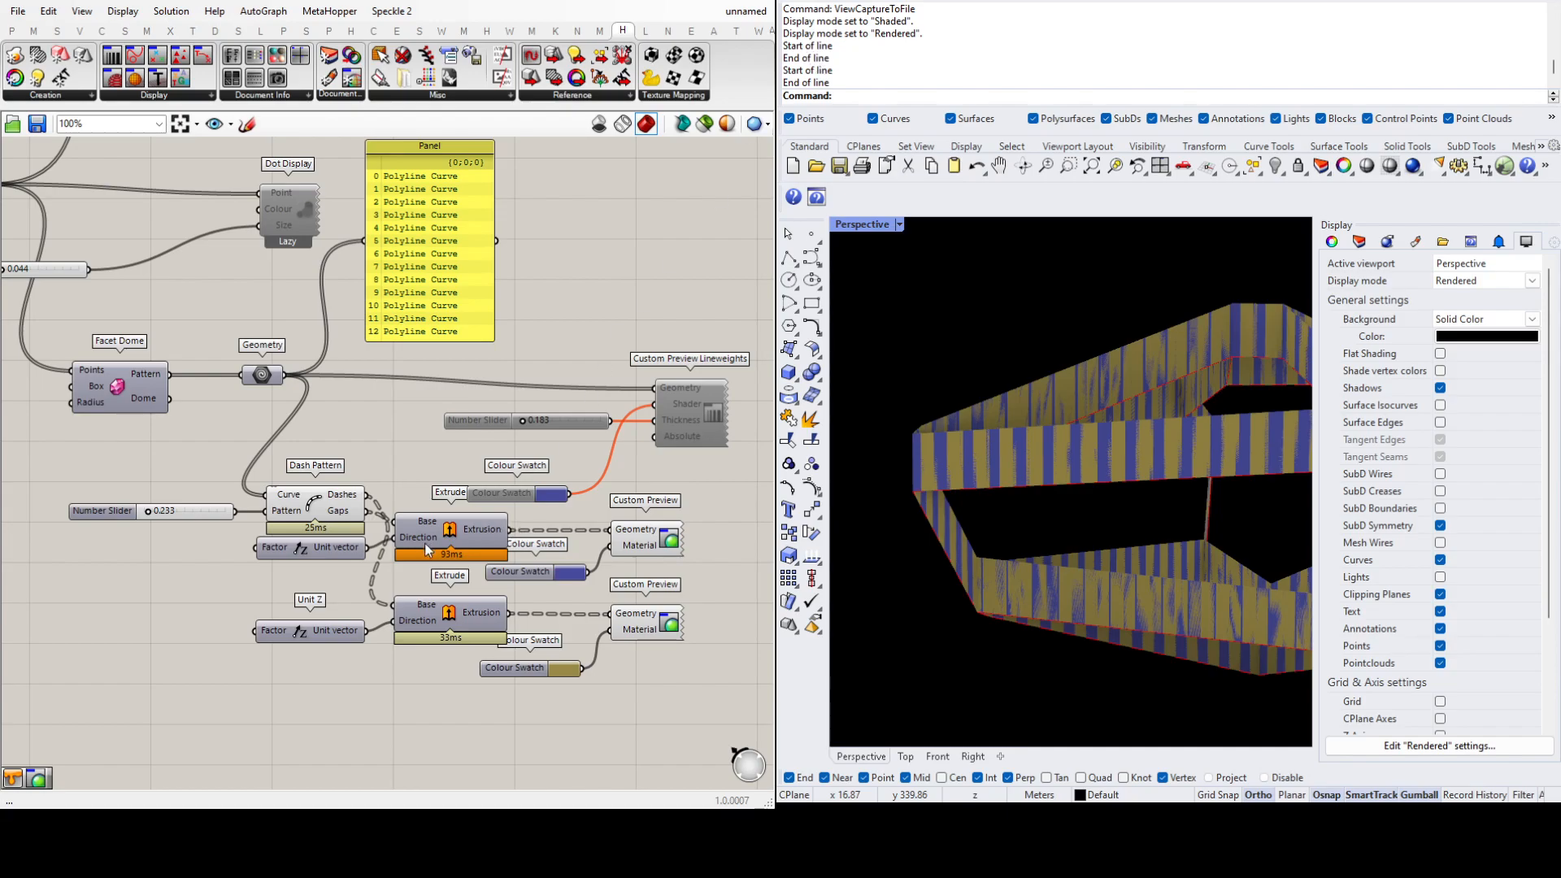
{"action": "scroll", "coordinate": [429, 543], "scroll_direction": "up", "scroll_amount": 2}
{"action": "scroll", "coordinate": [432, 545], "scroll_direction": "up", "scroll_amount": 1}
{"action": "left_click", "coordinate": [266, 565]}
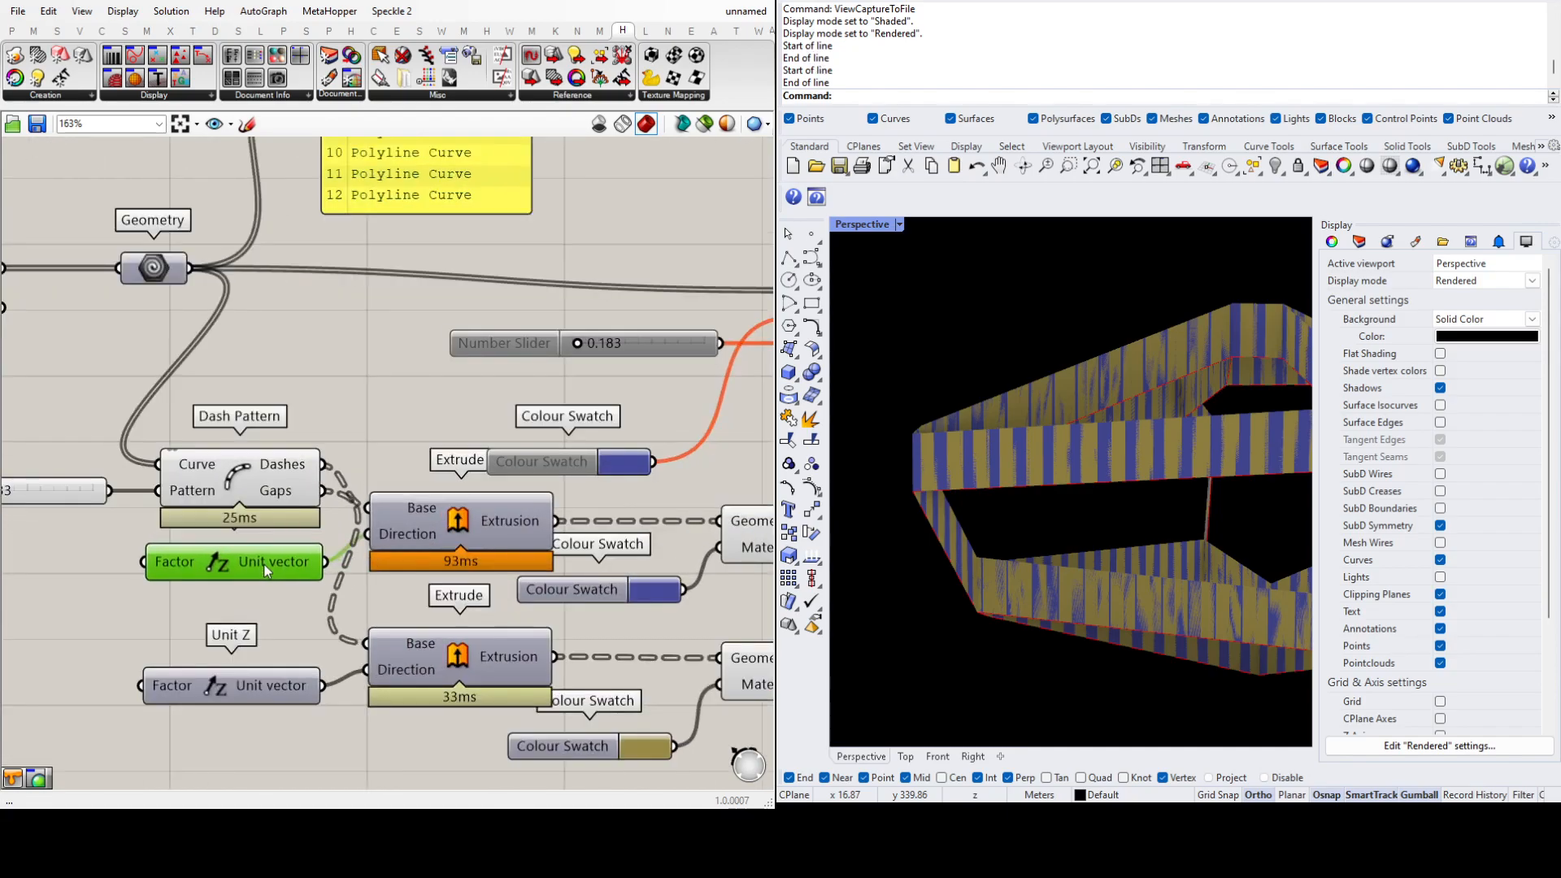
Step: Switch to the Graphics definition and look over its component groups
{"action": "left_click", "coordinate": [749, 16]}
{"action": "left_click", "coordinate": [784, 165]}
{"action": "scroll", "coordinate": [514, 465], "scroll_direction": "down", "scroll_amount": 10}
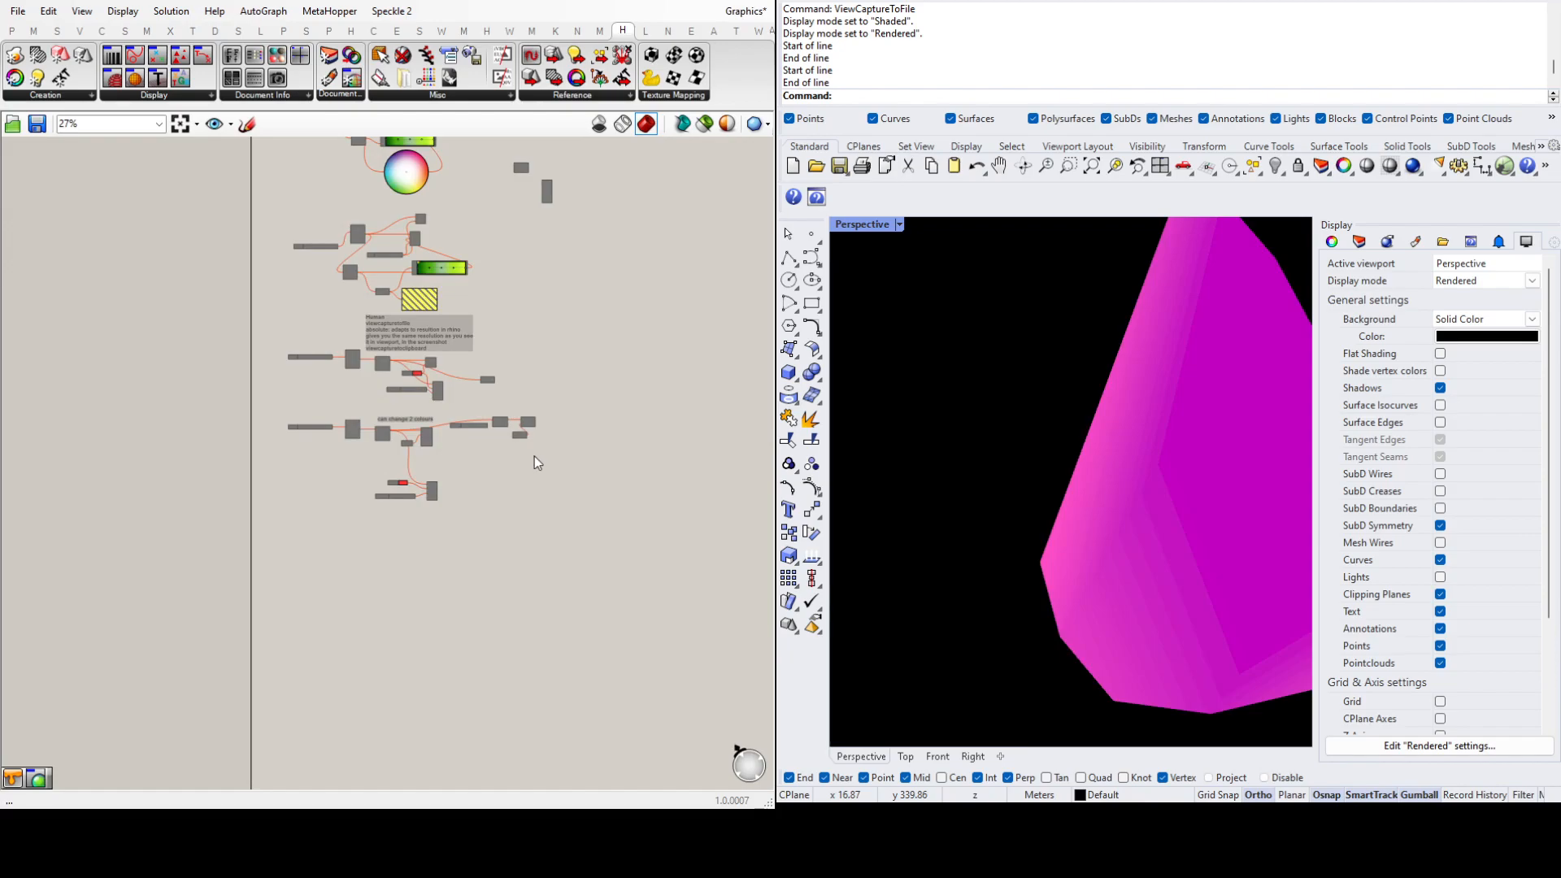
{"action": "scroll", "coordinate": [498, 297], "scroll_direction": "up", "scroll_amount": 2}
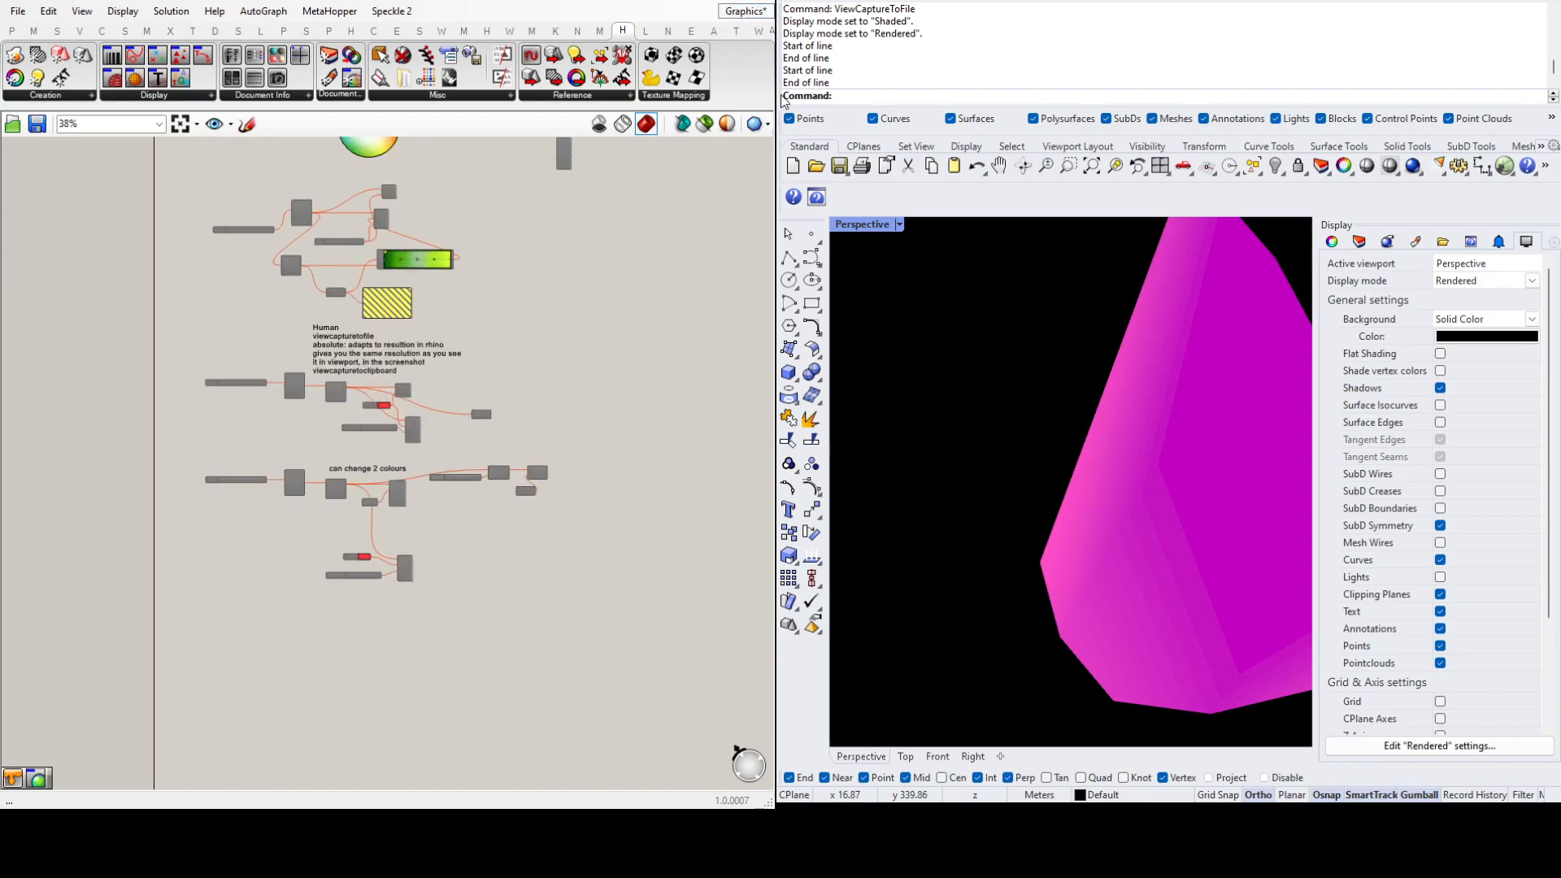
Step: Switch to the BaseSurface definition and examine its material preview and mesh colouring groups
{"action": "left_click", "coordinate": [806, 382]}
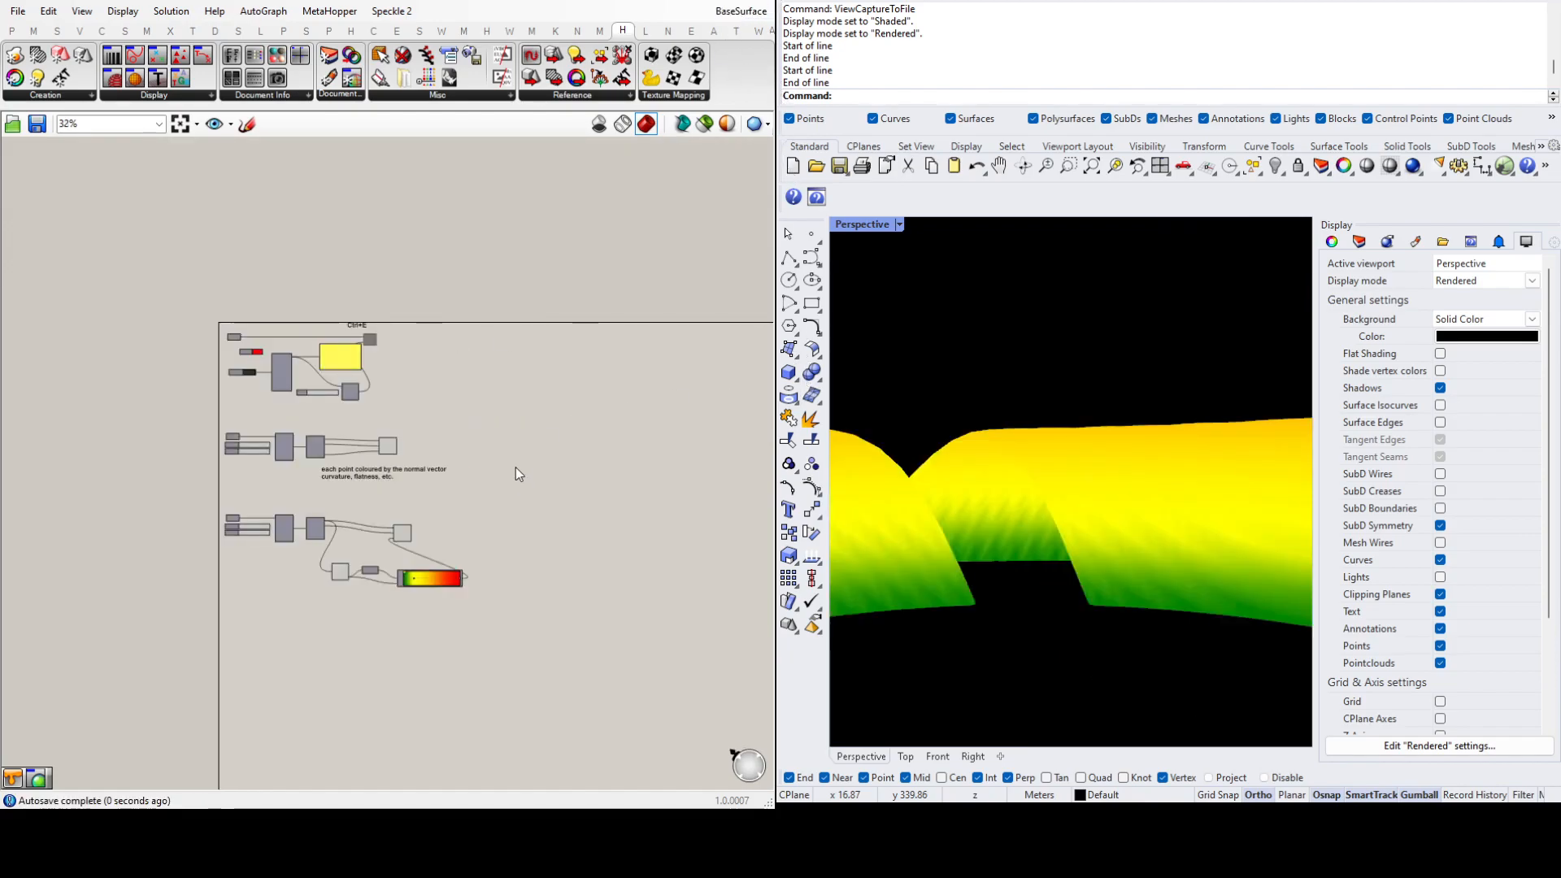
{"action": "scroll", "coordinate": [228, 336], "scroll_direction": "up", "scroll_amount": 2}
{"action": "scroll", "coordinate": [228, 335], "scroll_direction": "up", "scroll_amount": 3}
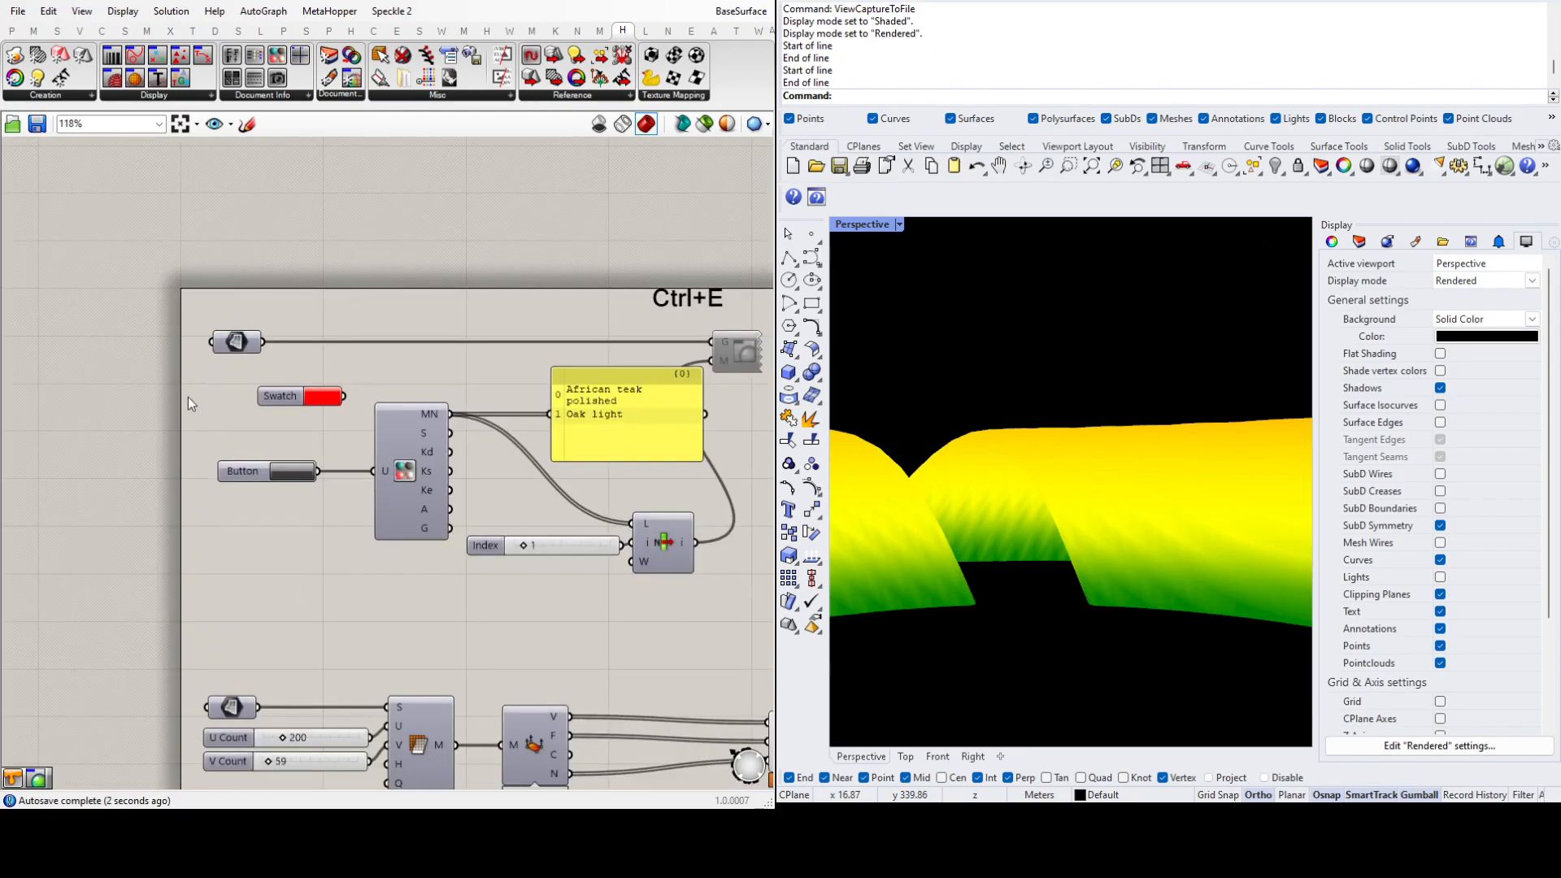
{"action": "scroll", "coordinate": [267, 362], "scroll_direction": "down", "scroll_amount": 2}
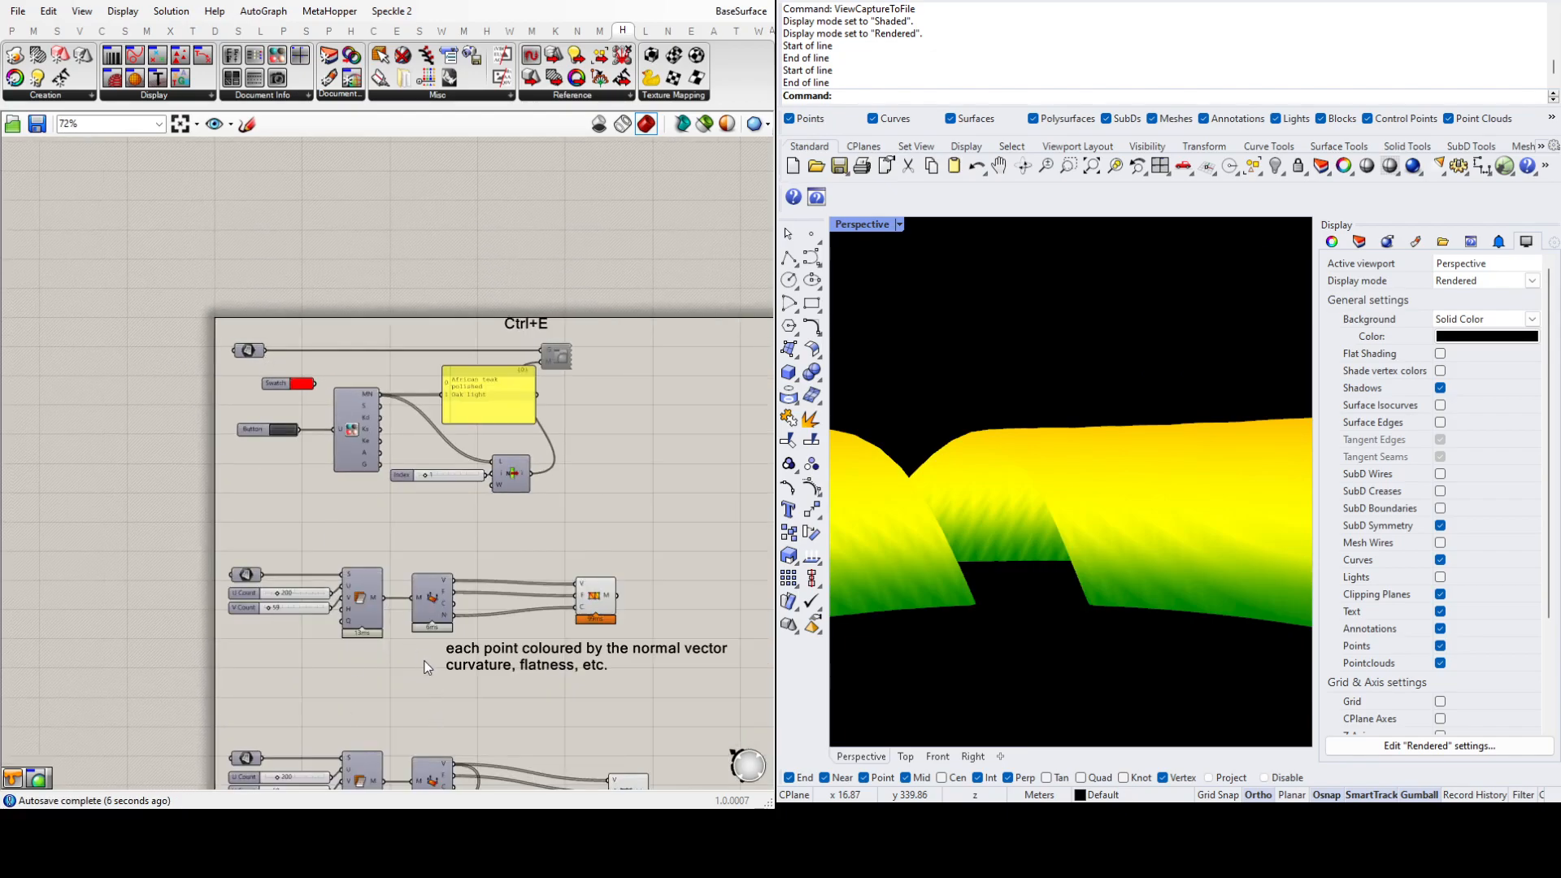
{"action": "scroll", "coordinate": [426, 661], "scroll_direction": "up", "scroll_amount": 2}
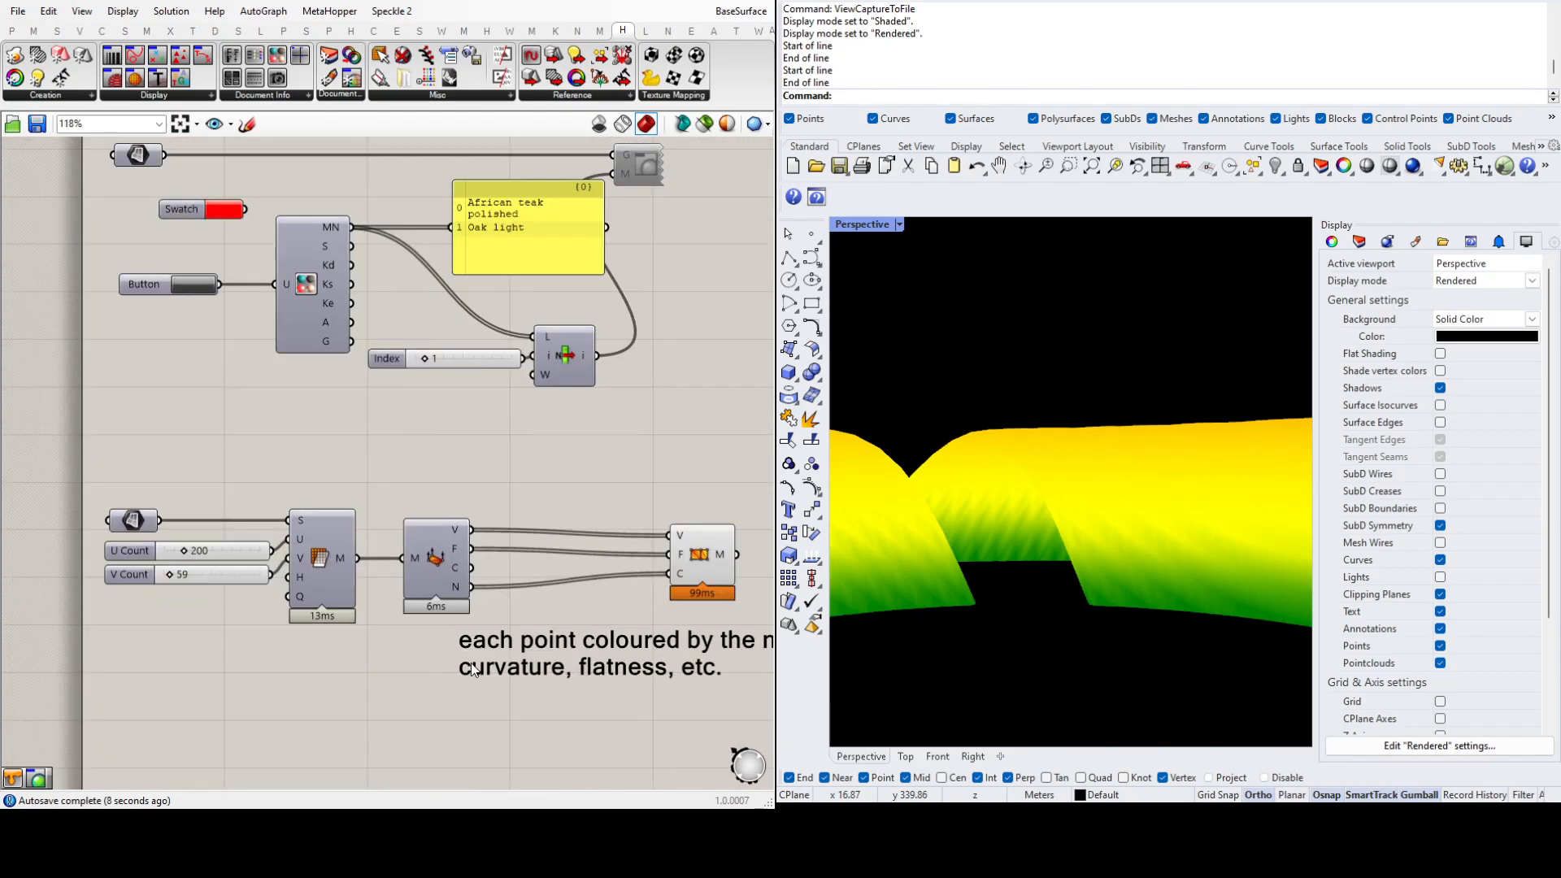
{"action": "key", "text": "ctrl+e"}
{"action": "scroll", "coordinate": [382, 446], "scroll_direction": "down", "scroll_amount": 3}
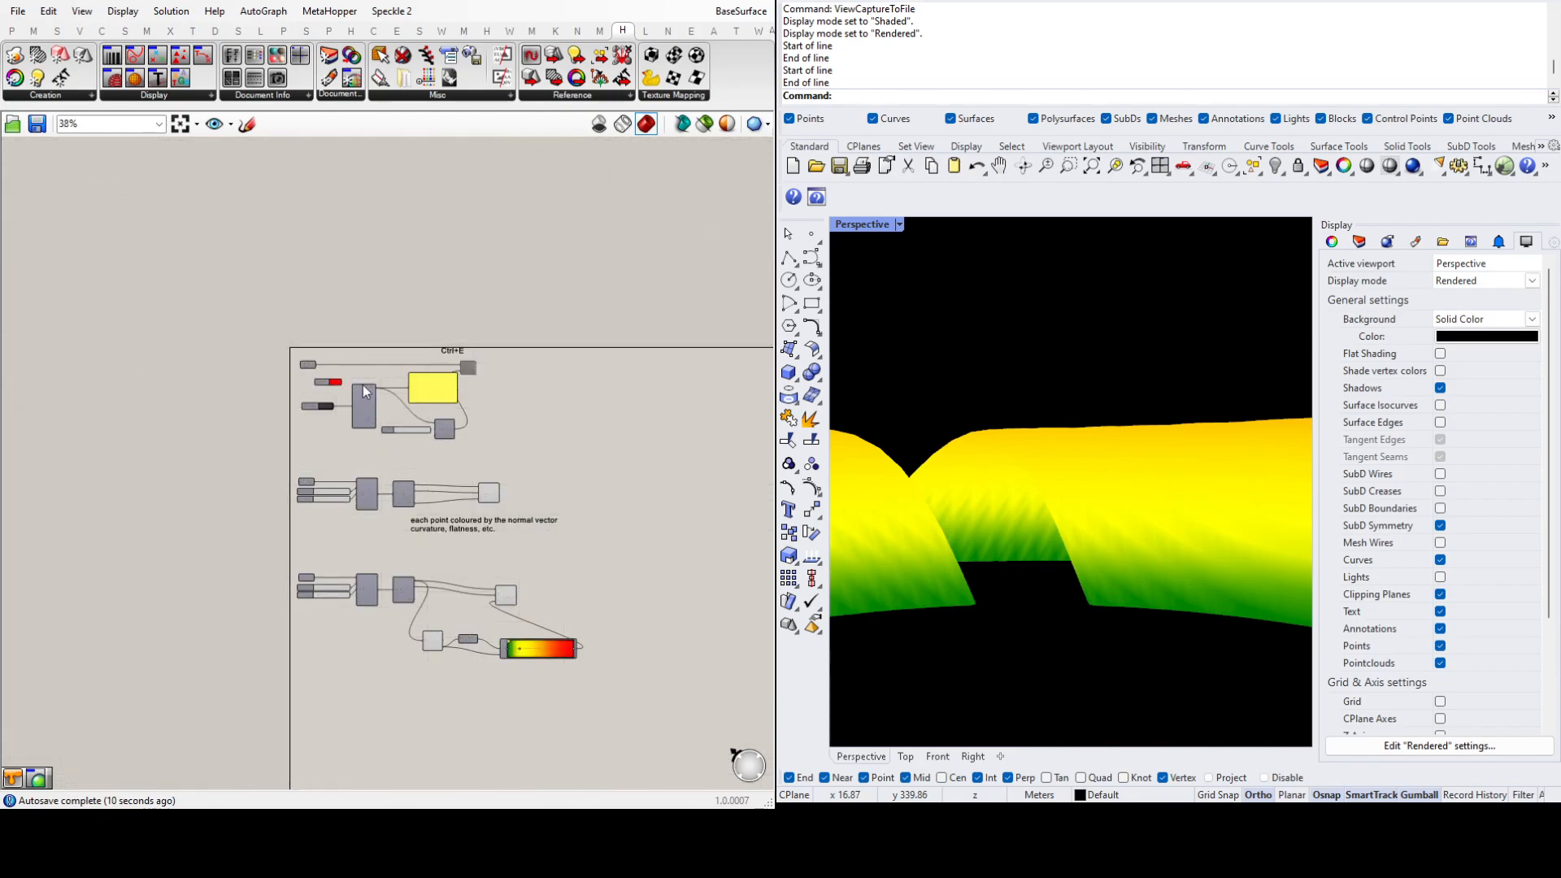
{"action": "scroll", "coordinate": [352, 340], "scroll_direction": "up", "scroll_amount": 1}
Step: Set the Perspective viewport's display mode to Arctic
{"action": "scroll", "coordinate": [997, 376], "scroll_direction": "down", "scroll_amount": 5}
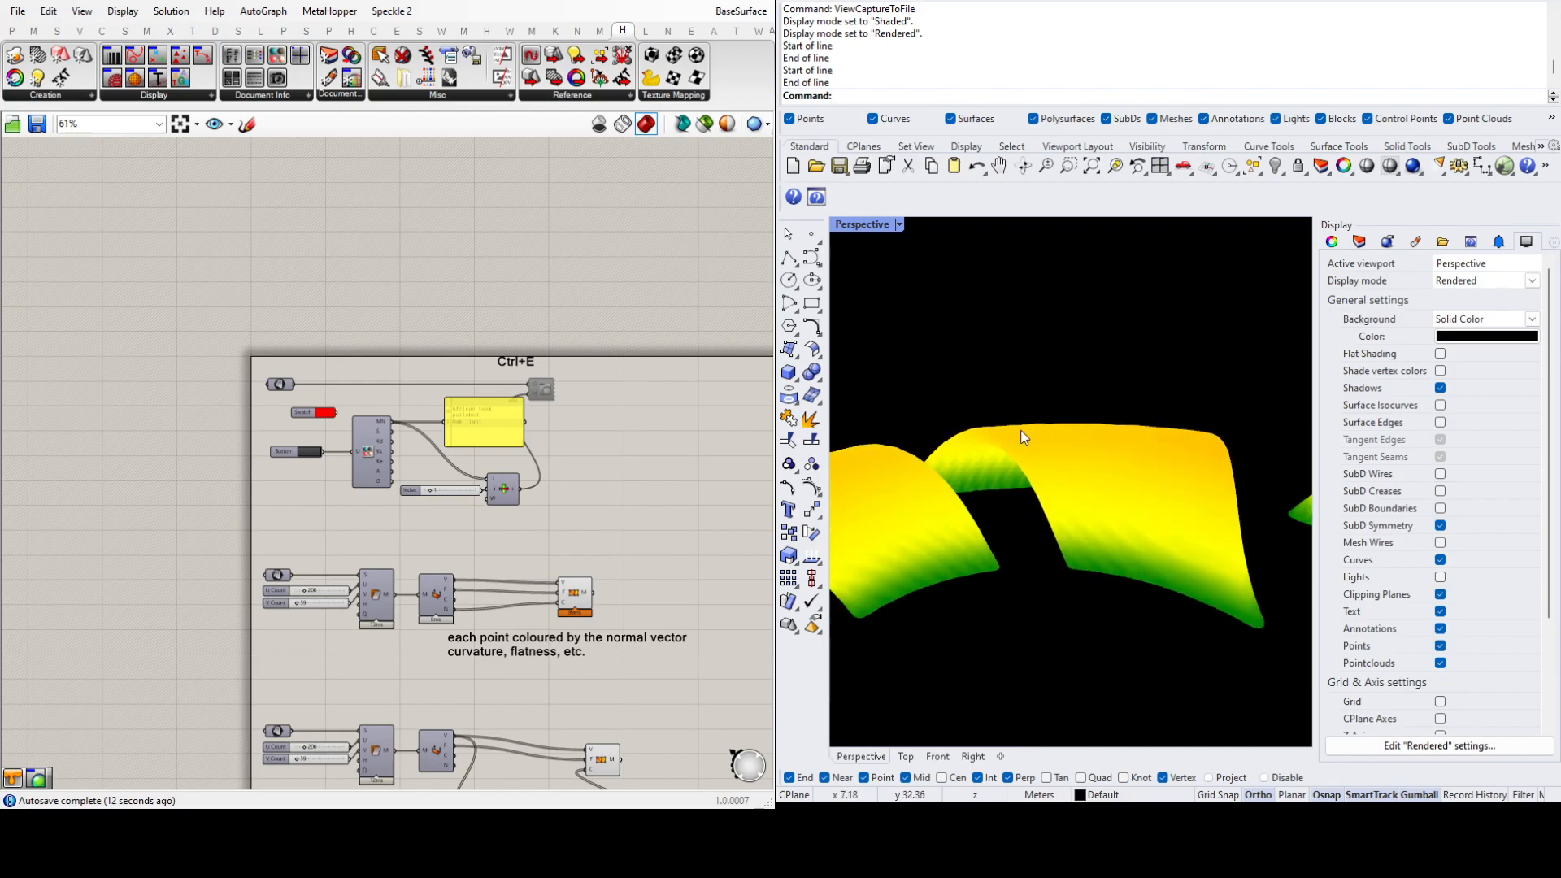
{"action": "right_click_drag", "start_coordinate": [1026, 424], "coordinate": [1047, 453]}
{"action": "scroll", "coordinate": [1068, 521], "scroll_direction": "up", "scroll_amount": 6}
{"action": "right_click_drag", "start_coordinate": [1068, 526], "coordinate": [1056, 261]}
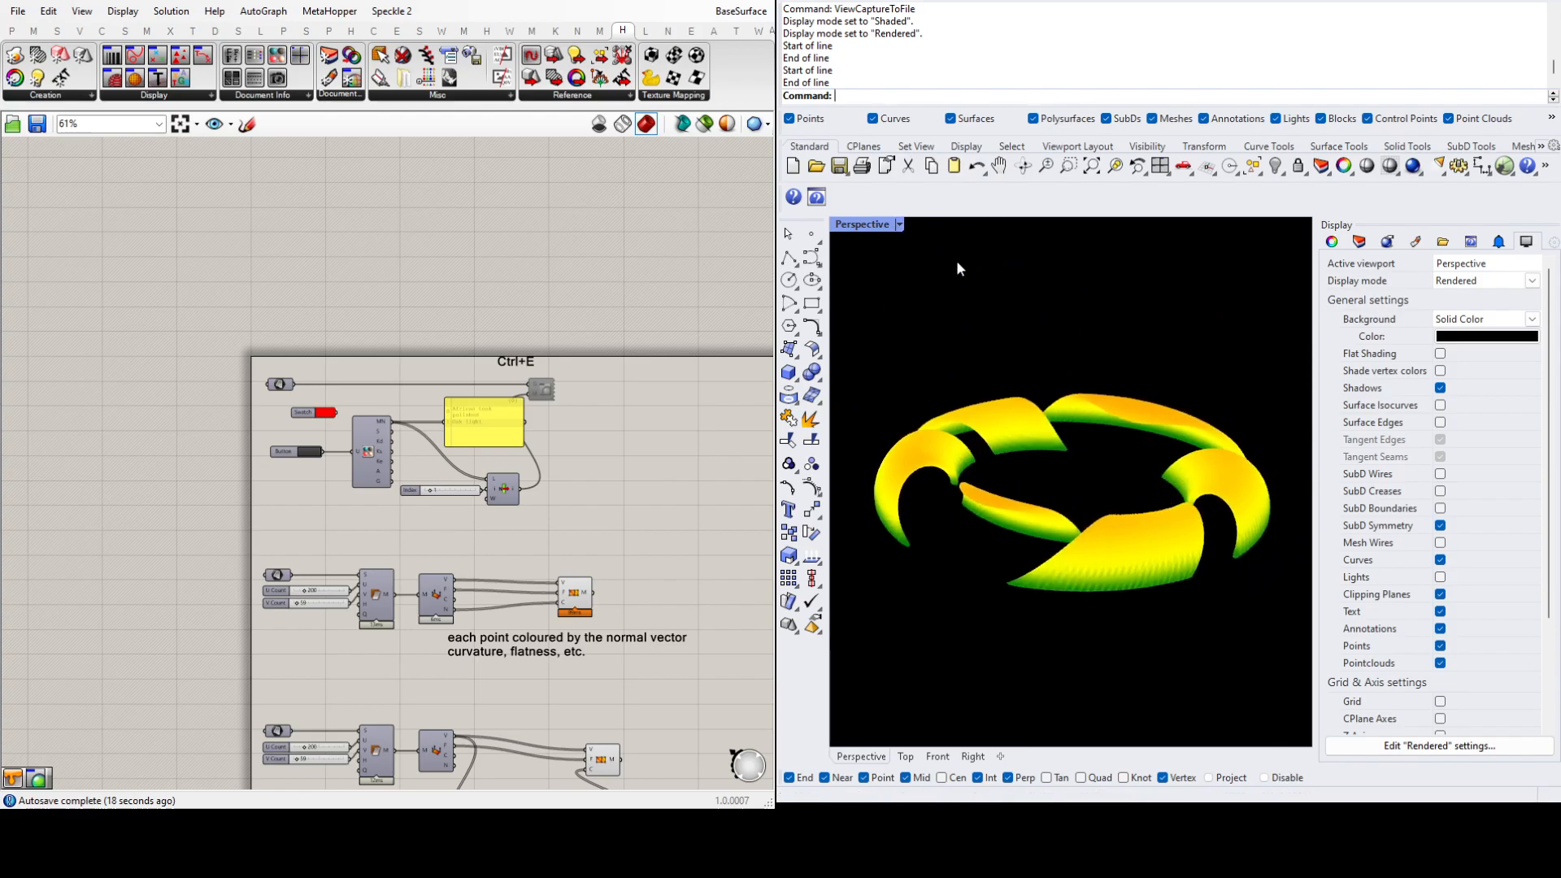
{"action": "left_click", "coordinate": [1006, 384]}
{"action": "mouse_move", "coordinate": [1133, 426]}
{"action": "right_mouse_down"}
{"action": "mouse_move", "coordinate": [1120, 451]}
{"action": "mouse_move", "coordinate": [1137, 431]}
{"action": "right_mouse_up"}
{"action": "scroll", "coordinate": [666, 653], "scroll_direction": "down", "scroll_amount": 4}
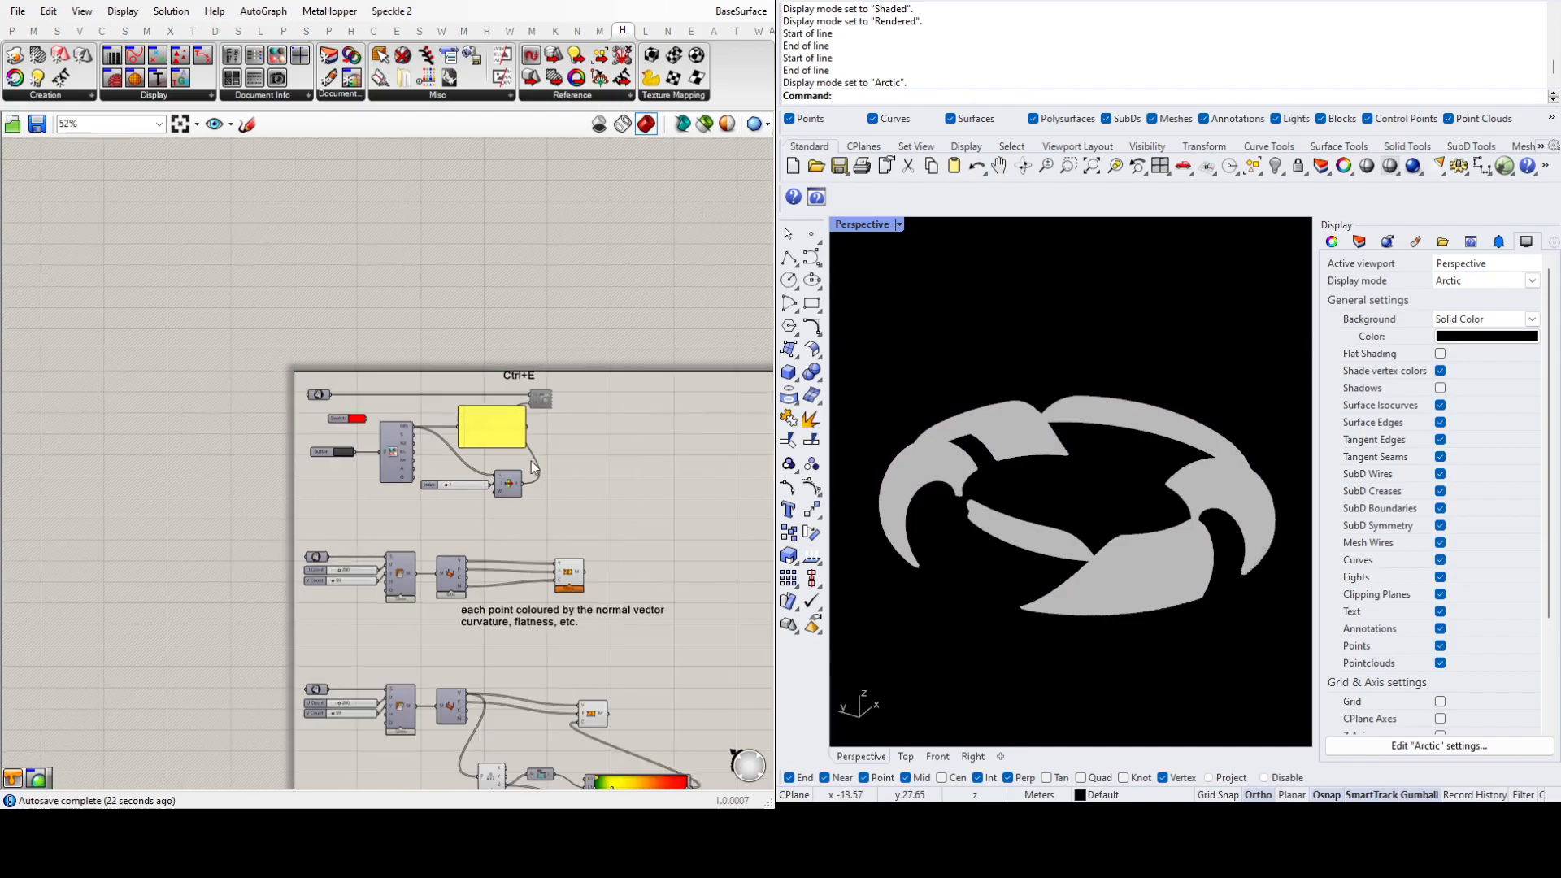
Step: Disable the two mesh colouring component groups below the material preview group
{"action": "left_click_drag", "start_coordinate": [611, 657], "coordinate": [402, 496]}
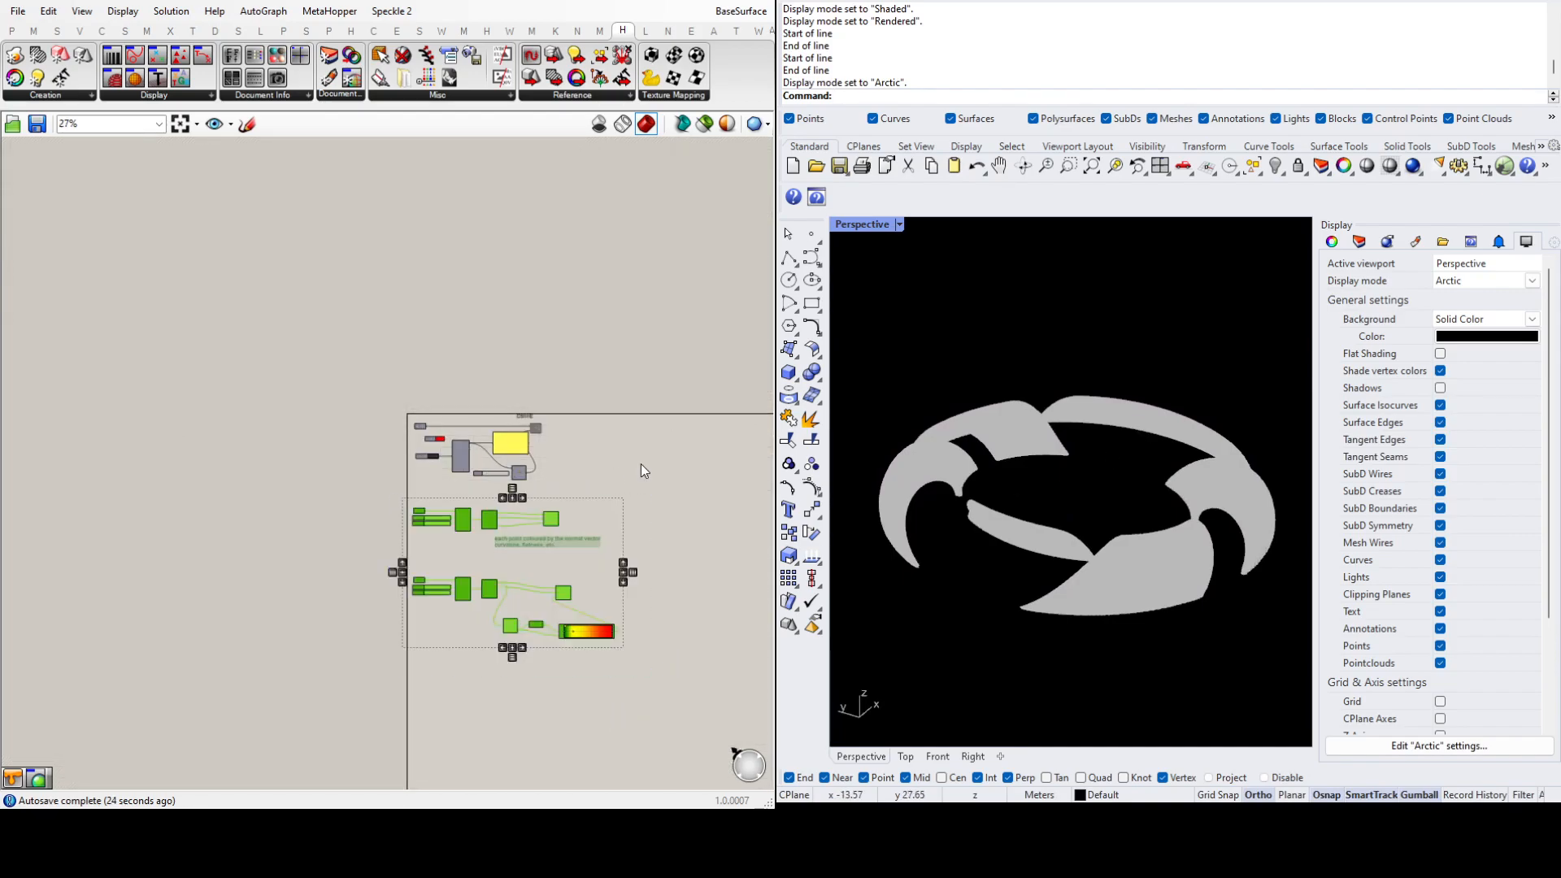
{"action": "key", "text": "ctrl+e"}
{"action": "left_click", "coordinate": [711, 546]}
Step: Enable the material preview group so the surfaces are shown with the Oak light material
{"action": "scroll", "coordinate": [553, 455], "scroll_direction": "up", "scroll_amount": 5}
{"action": "left_click_drag", "start_coordinate": [592, 543], "coordinate": [142, 350]}
{"action": "key", "text": "ctrl+e"}
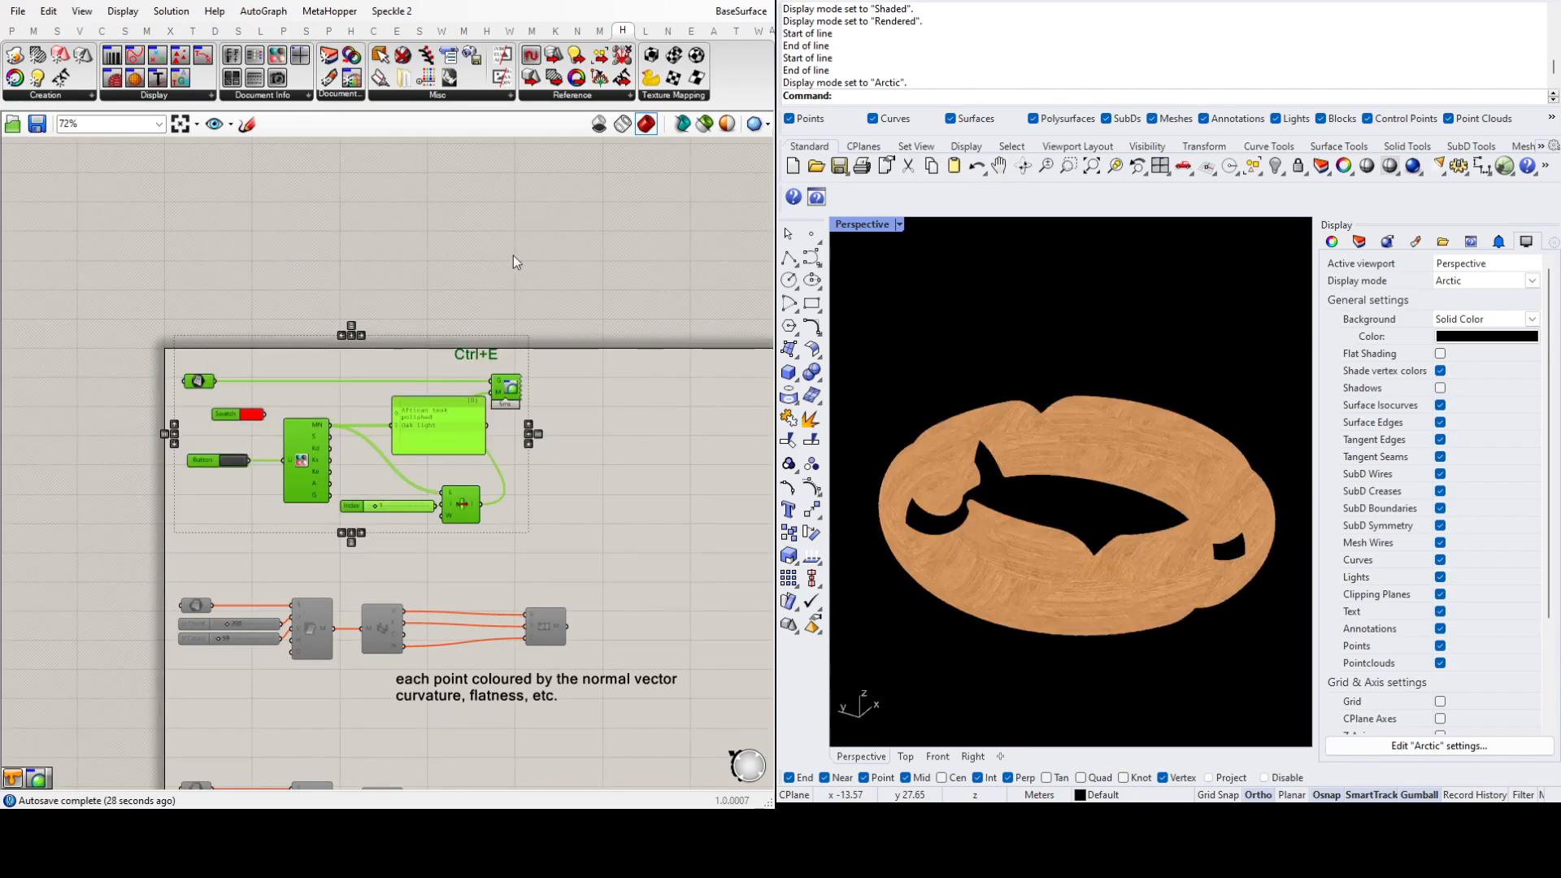
{"action": "left_click", "coordinate": [503, 259]}
{"action": "scroll", "coordinate": [349, 408], "scroll_direction": "up", "scroll_amount": 3}
{"action": "right_click_drag", "start_coordinate": [1041, 471], "coordinate": [1050, 519]}
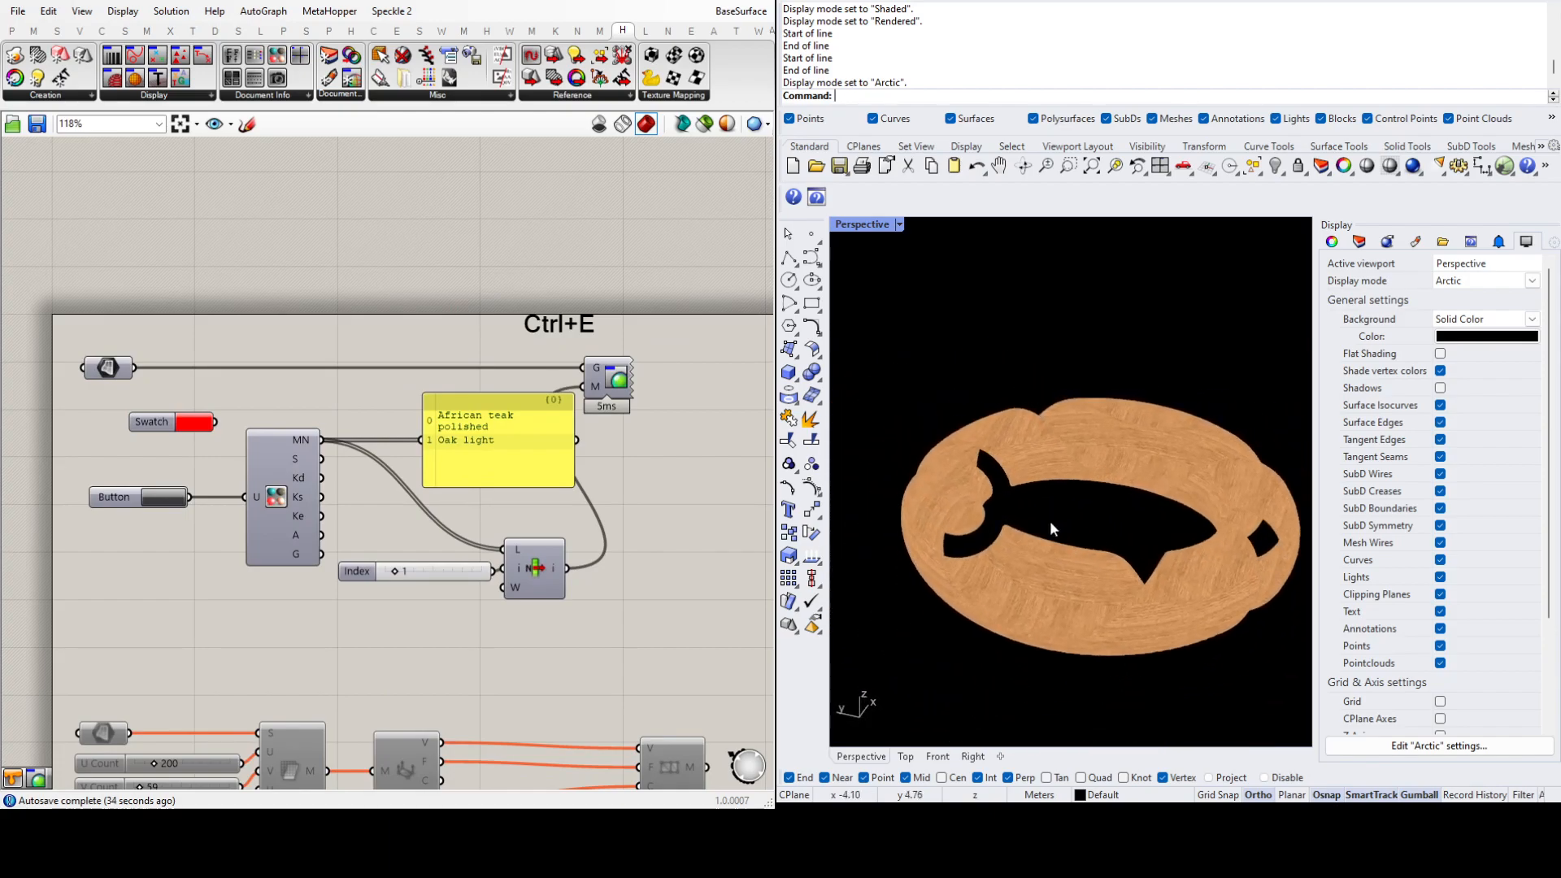
Step: Move the material names panel slightly down and closer to the material component, and select the geometry parameter for inspection
{"action": "left_click_drag", "start_coordinate": [495, 439], "coordinate": [472, 476]}
{"action": "left_click", "coordinate": [622, 491]}
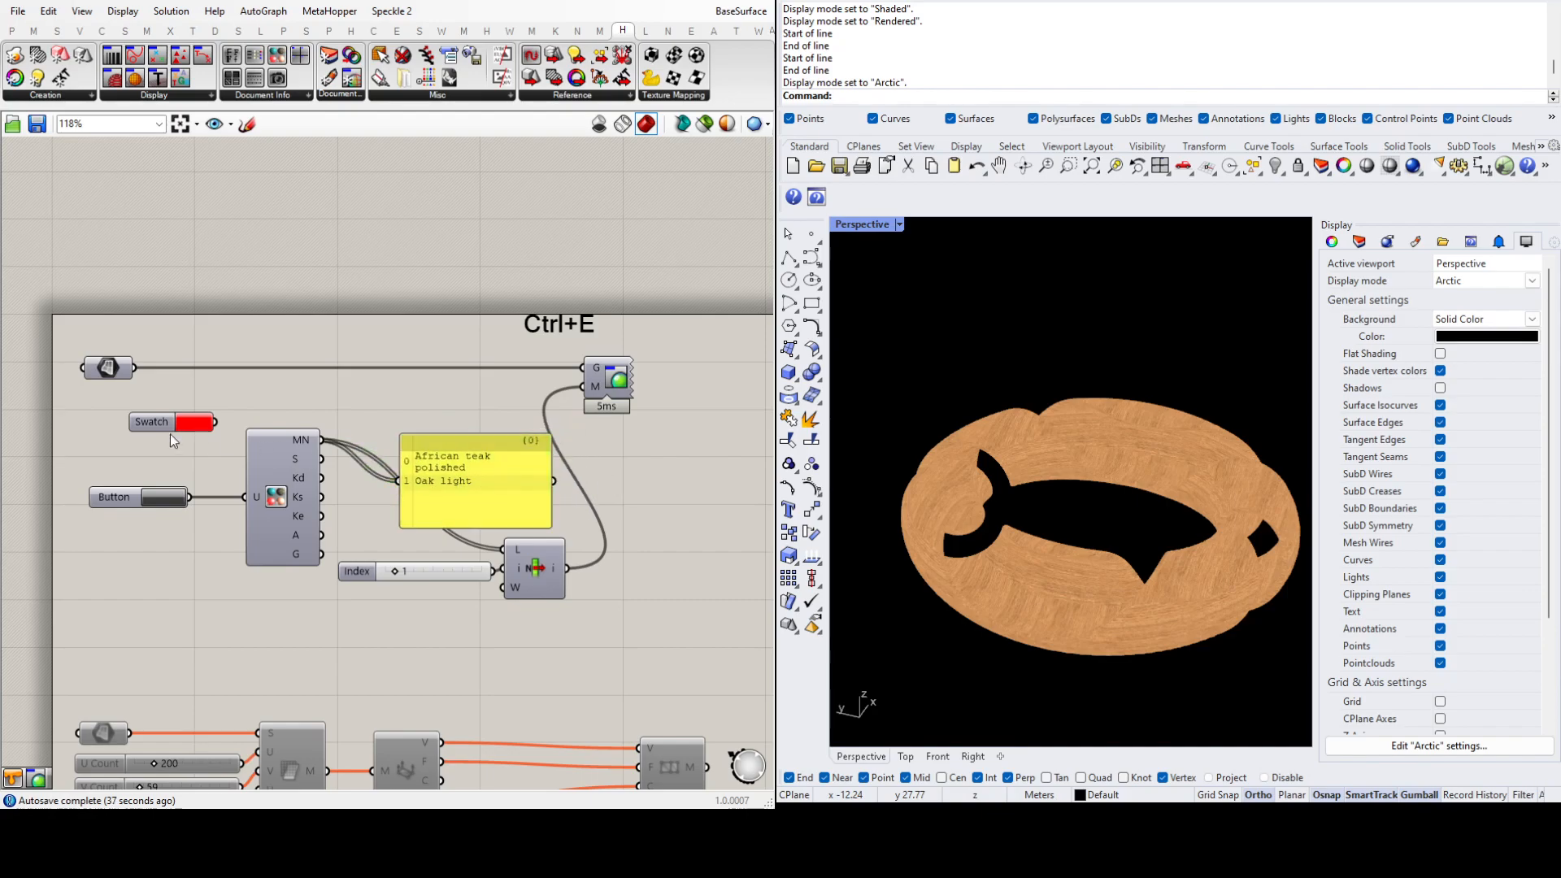
{"action": "left_click", "coordinate": [110, 369]}
{"action": "left_click", "coordinate": [187, 352]}
Step: Disable the whole material preview group in the BaseSurface definition
{"action": "scroll", "coordinate": [140, 393], "scroll_direction": "down", "scroll_amount": 4}
{"action": "scroll", "coordinate": [140, 398], "scroll_direction": "down", "scroll_amount": 2}
{"action": "left_click_drag", "start_coordinate": [515, 488], "coordinate": [33, 358]}
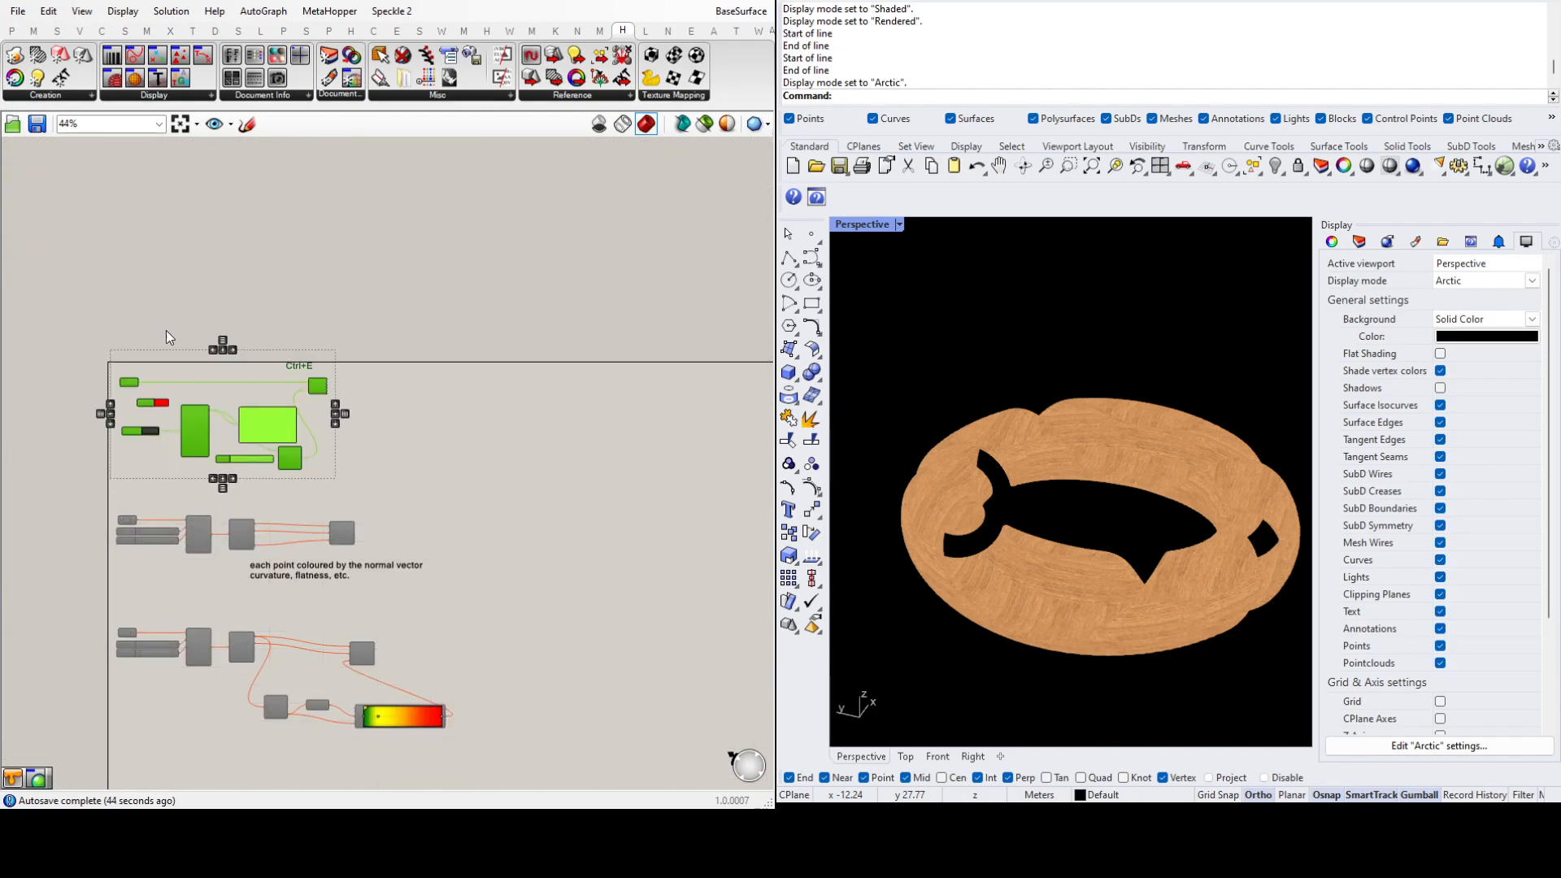
{"action": "key", "text": "ctrl+e"}
{"action": "left_click", "coordinate": [223, 282]}
{"action": "scroll", "coordinate": [455, 402], "scroll_direction": "up", "scroll_amount": 4}
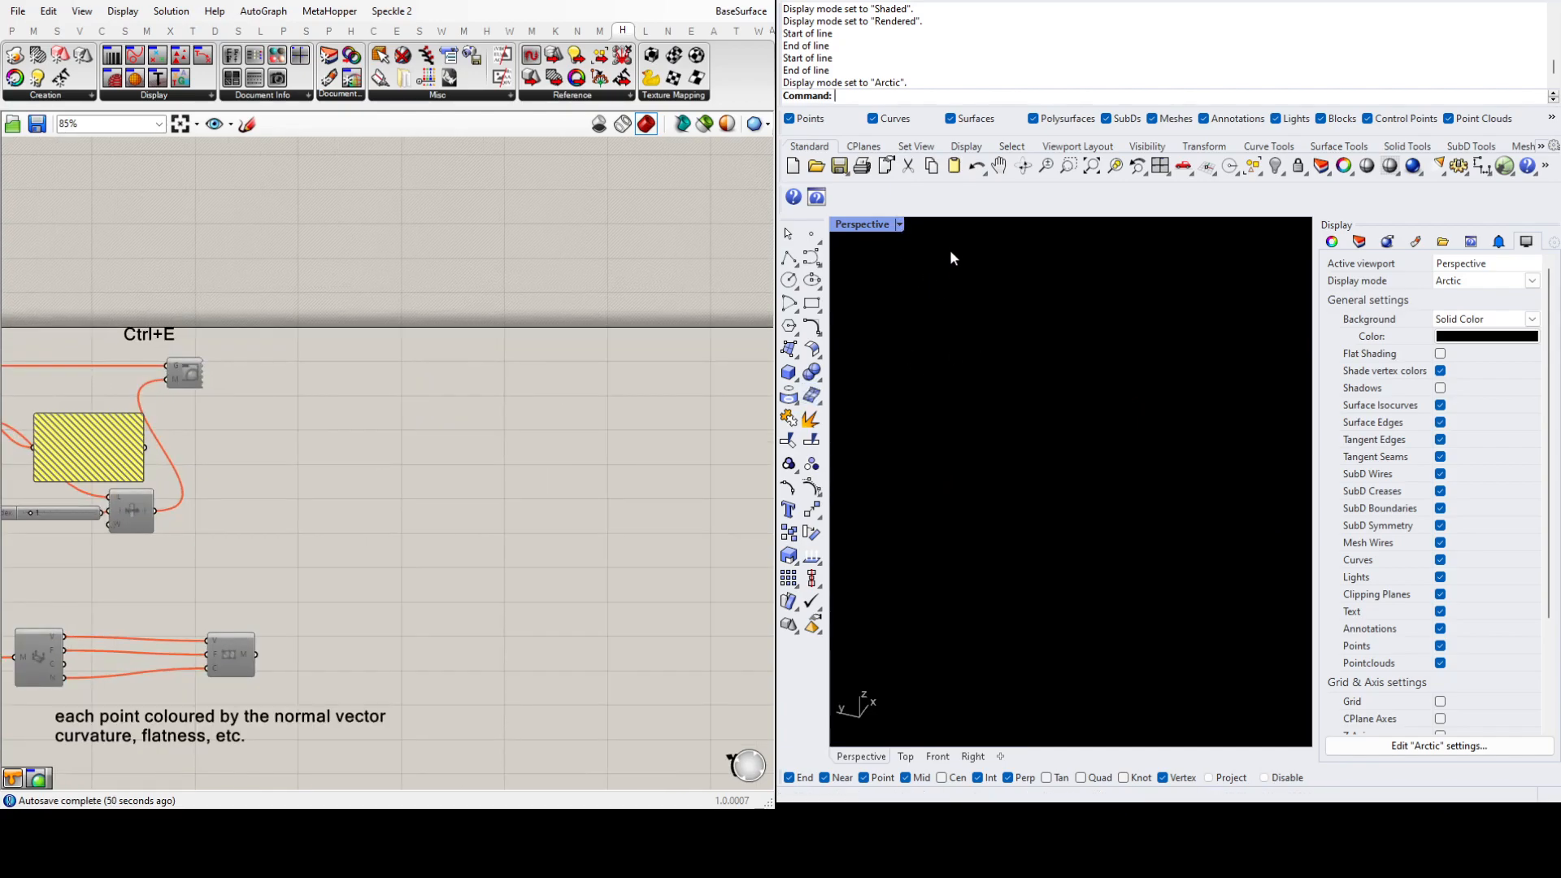
Step: Switch the viewport to Wireframe and draw an open, wavy degree 3 control point curve with Ortho off
{"action": "key", "text": "ctrl+alt+w"}
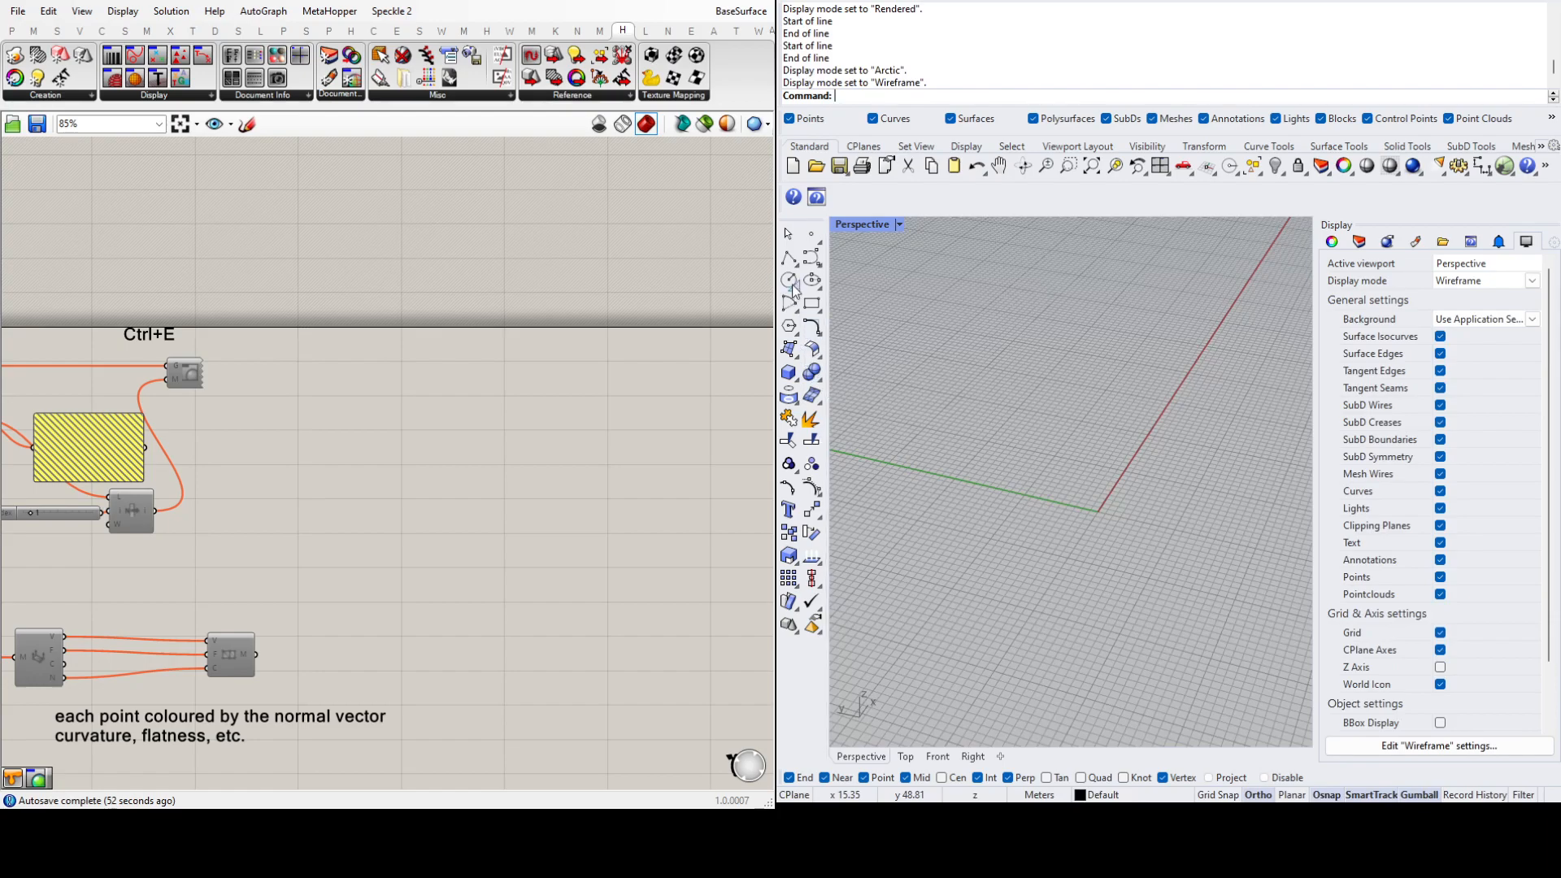
{"action": "left_click", "coordinate": [810, 257]}
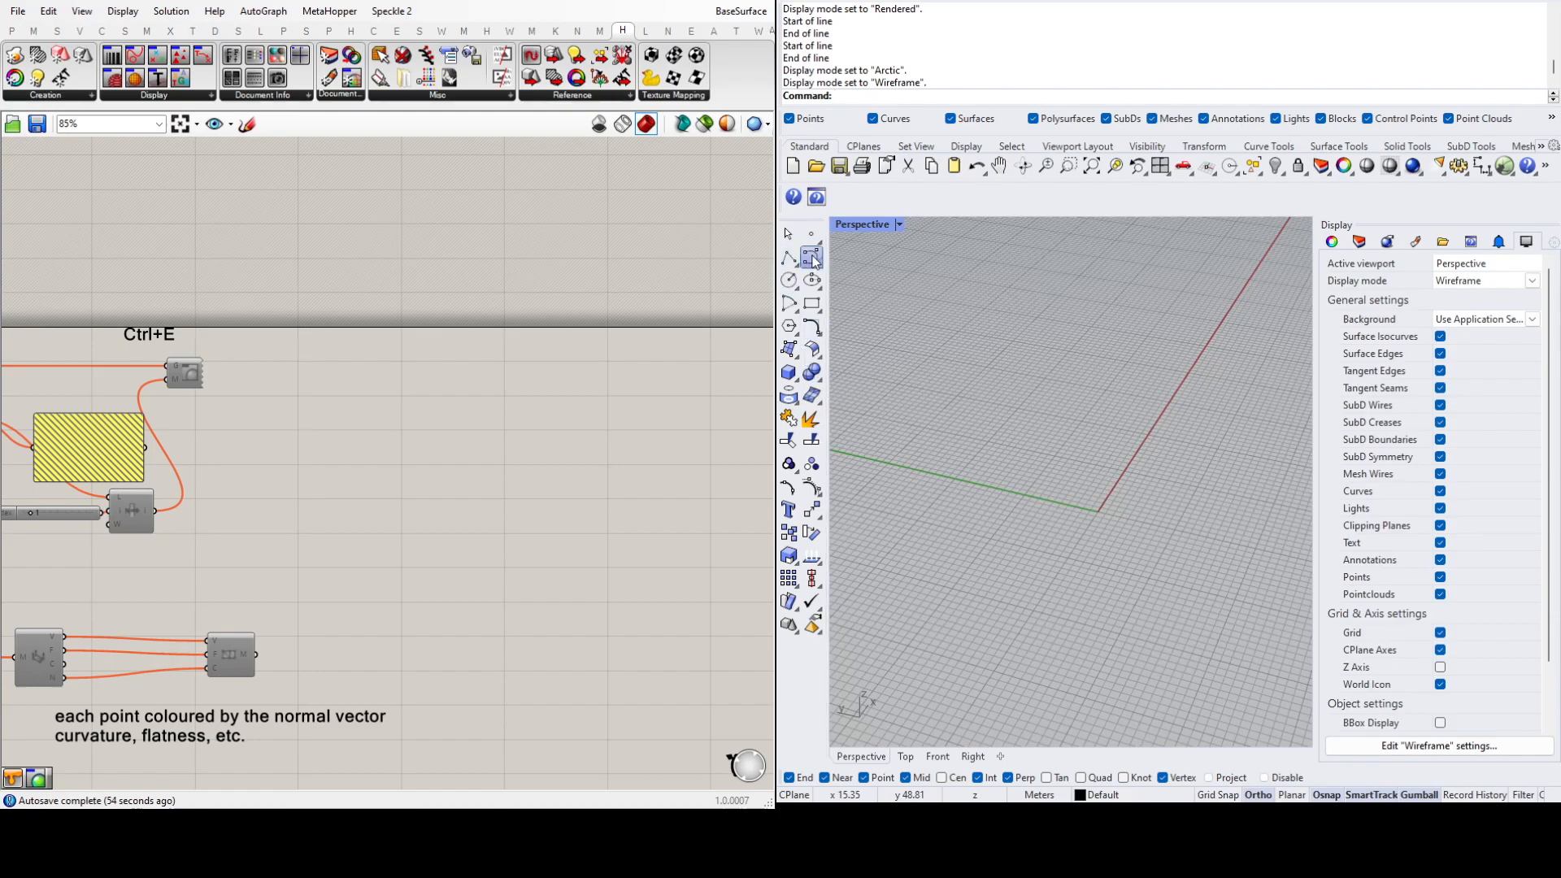
{"action": "left_click", "coordinate": [904, 507]}
{"action": "left_click", "coordinate": [971, 436]}
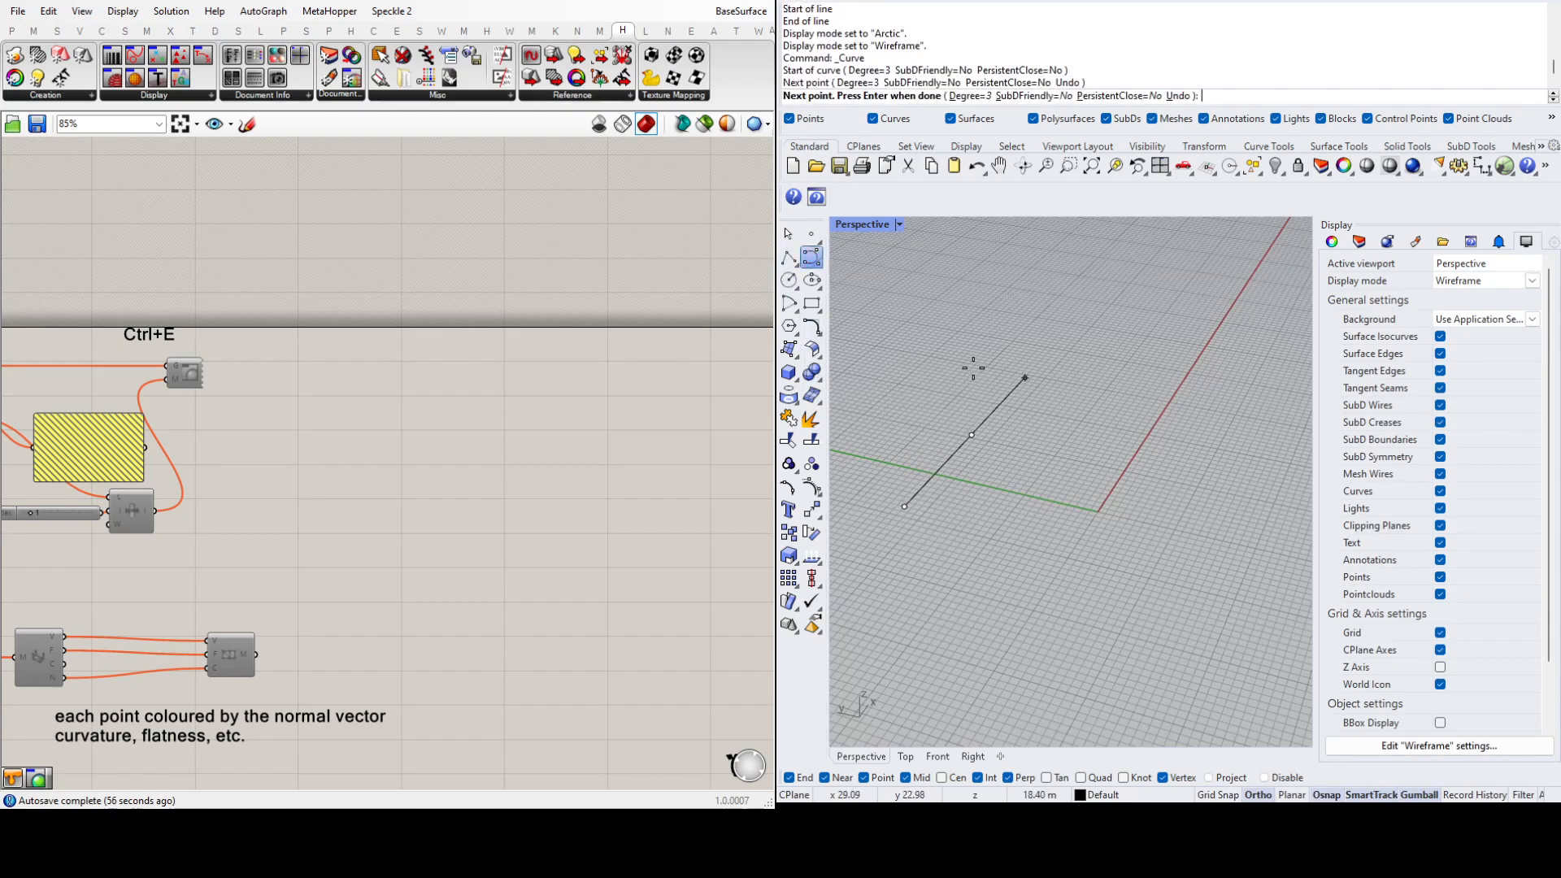
{"action": "type", "text": "o"}
{"action": "key", "text": "Return"}
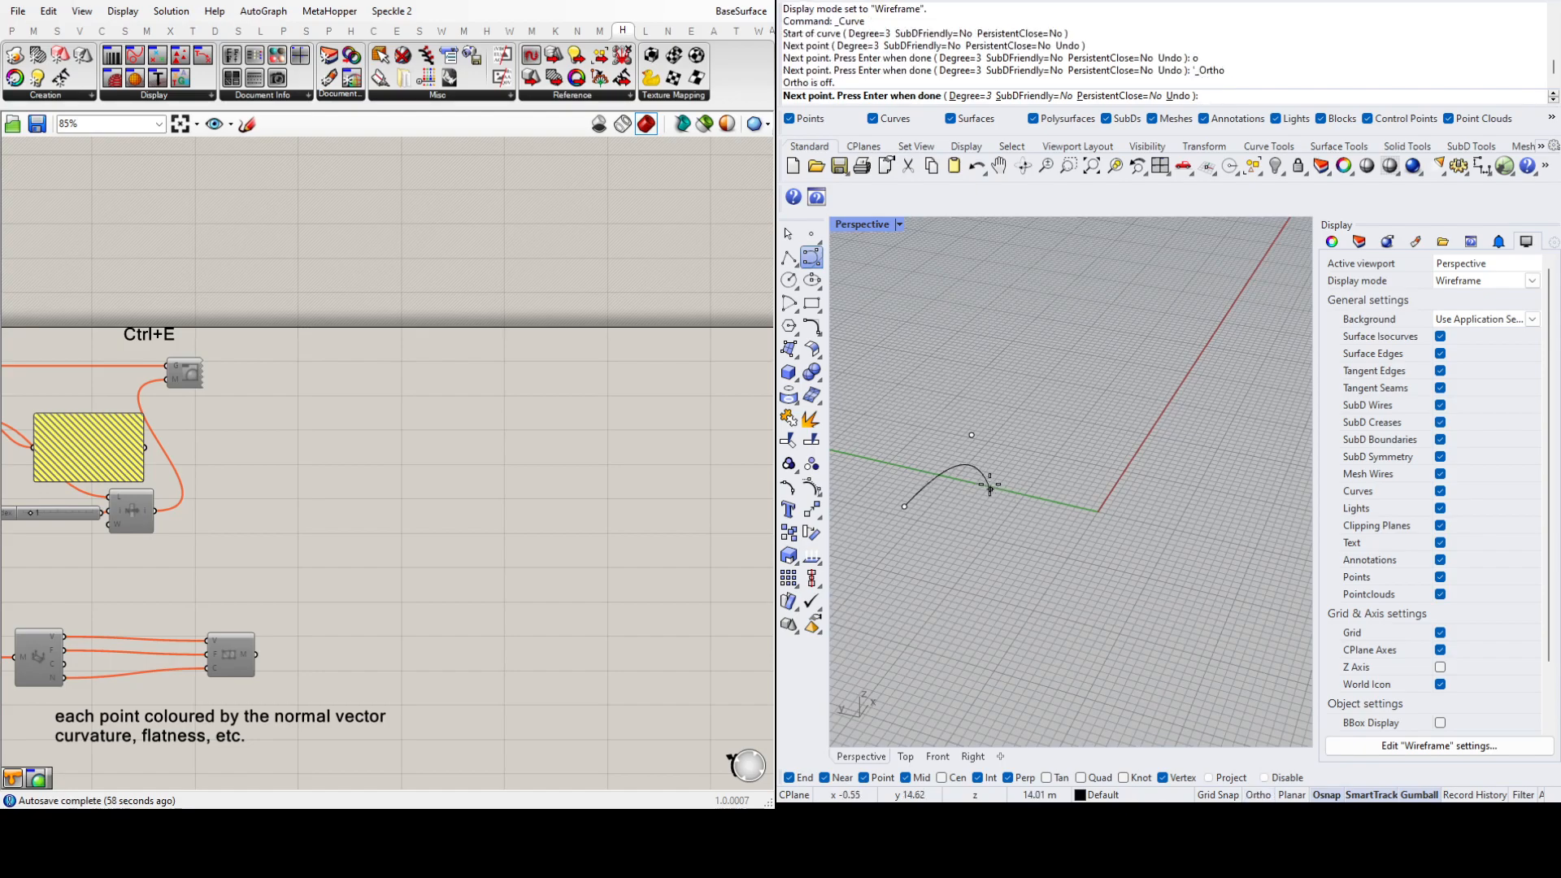
{"action": "left_click", "coordinate": [979, 452]}
{"action": "left_click", "coordinate": [994, 404]}
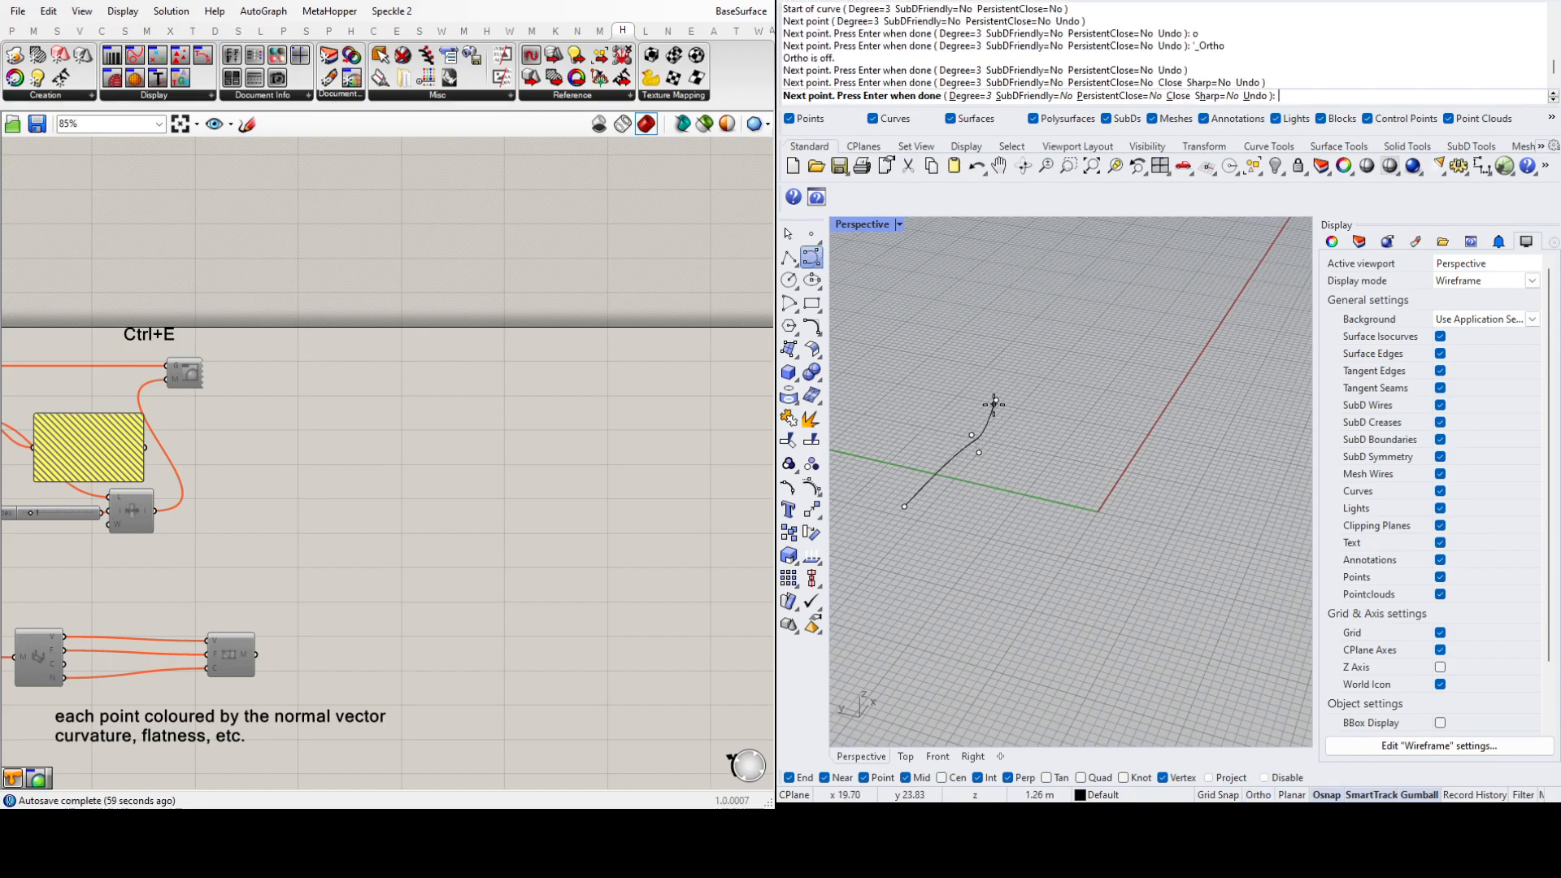
{"action": "left_click", "coordinate": [1004, 344]}
{"action": "left_click", "coordinate": [1079, 298]}
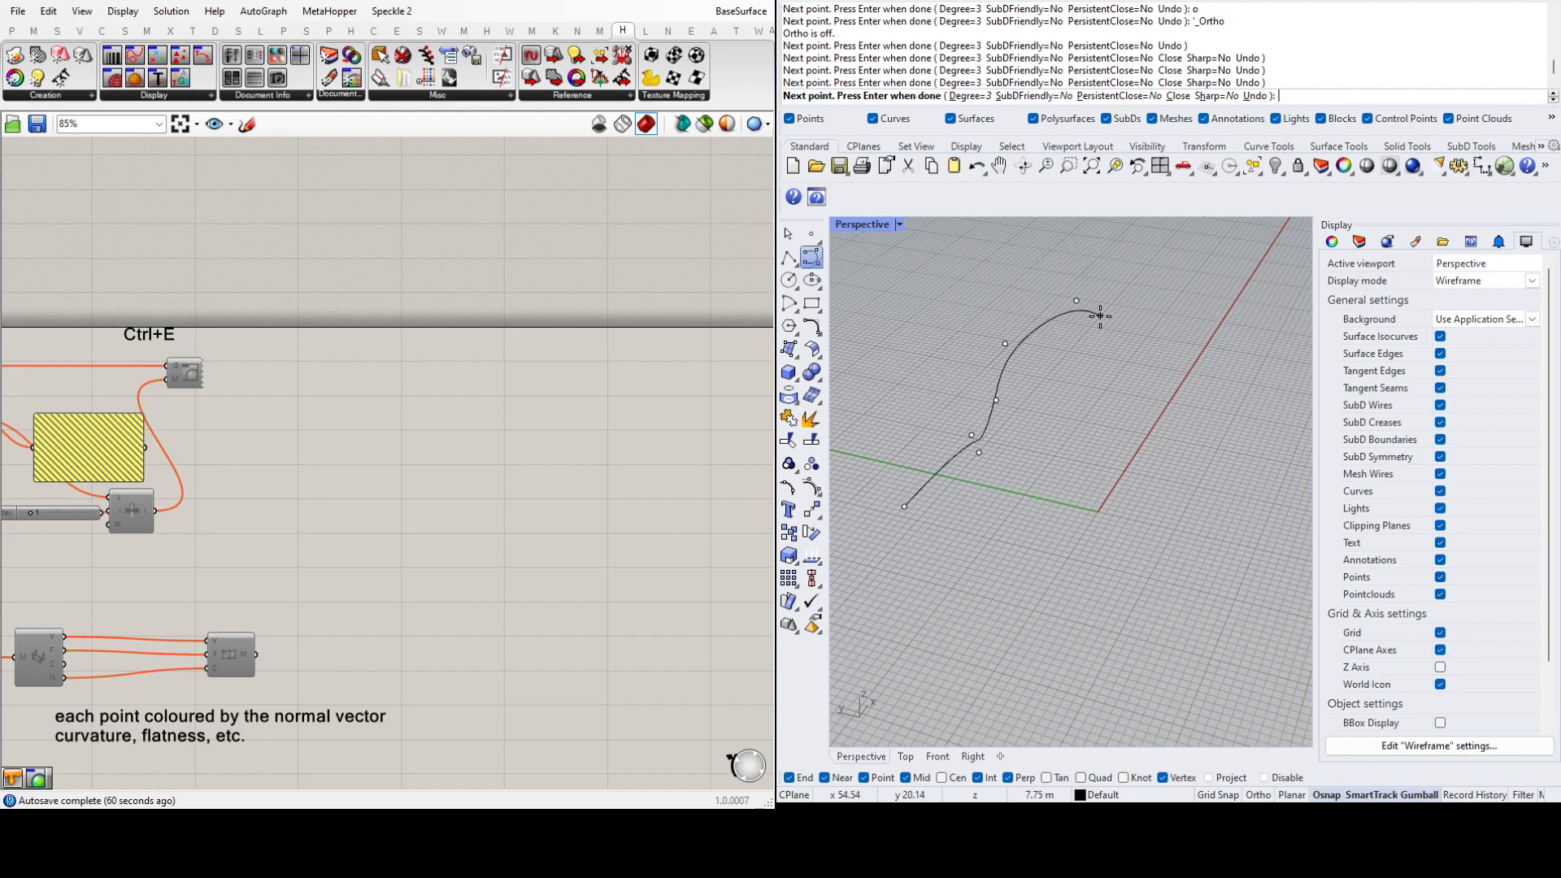
{"action": "left_click", "coordinate": [1099, 314]}
{"action": "key", "text": "Return"}
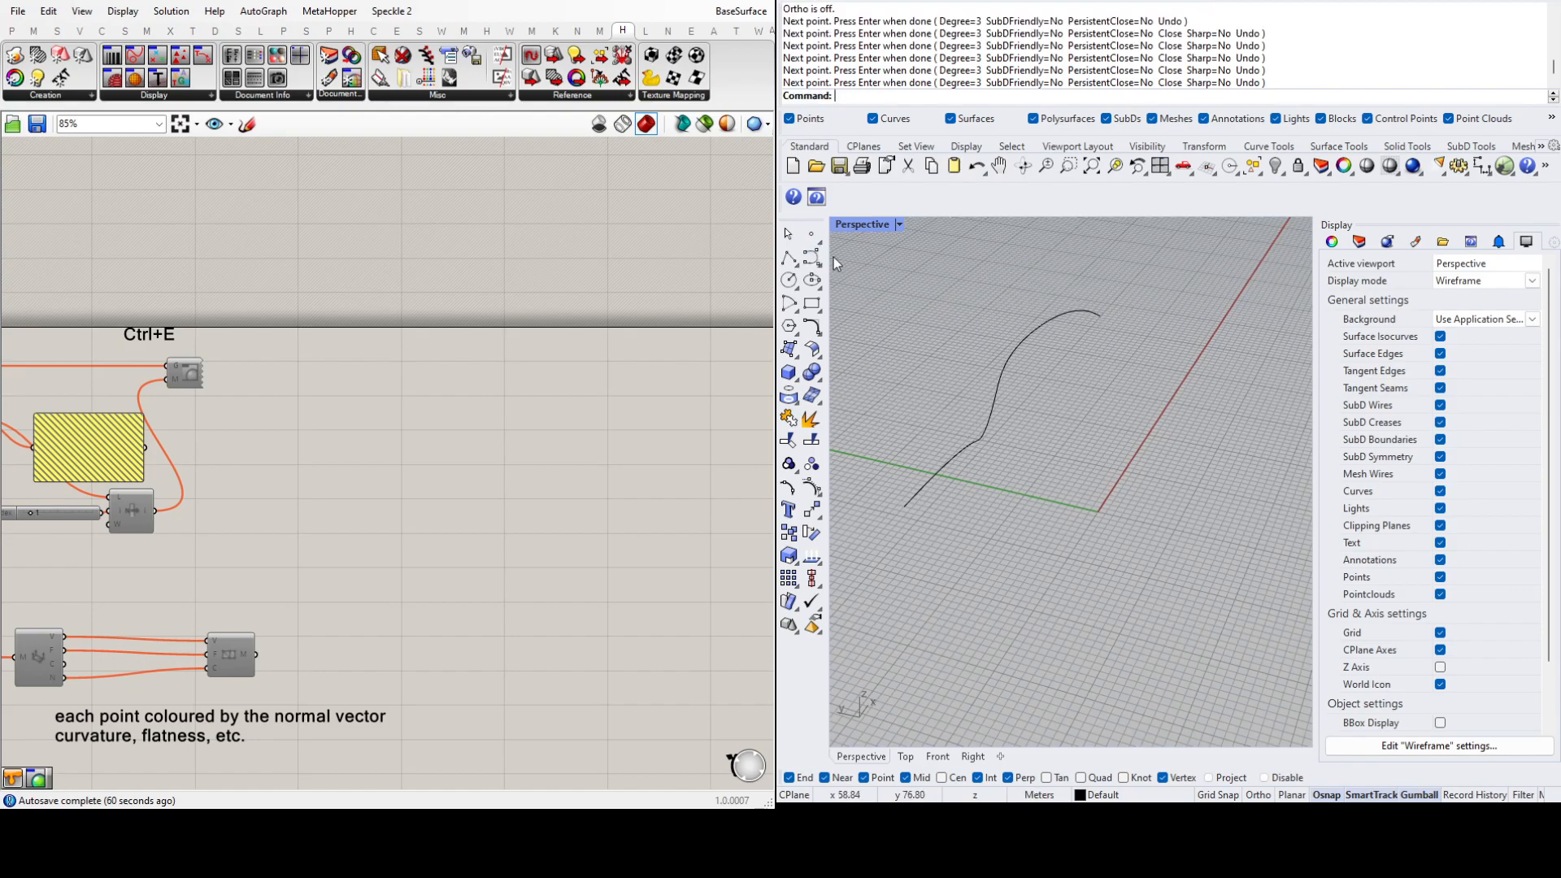
Step: Duplicate the curve along the Y axis, placing the copy across the red X axis
{"action": "left_click", "coordinate": [996, 403]}
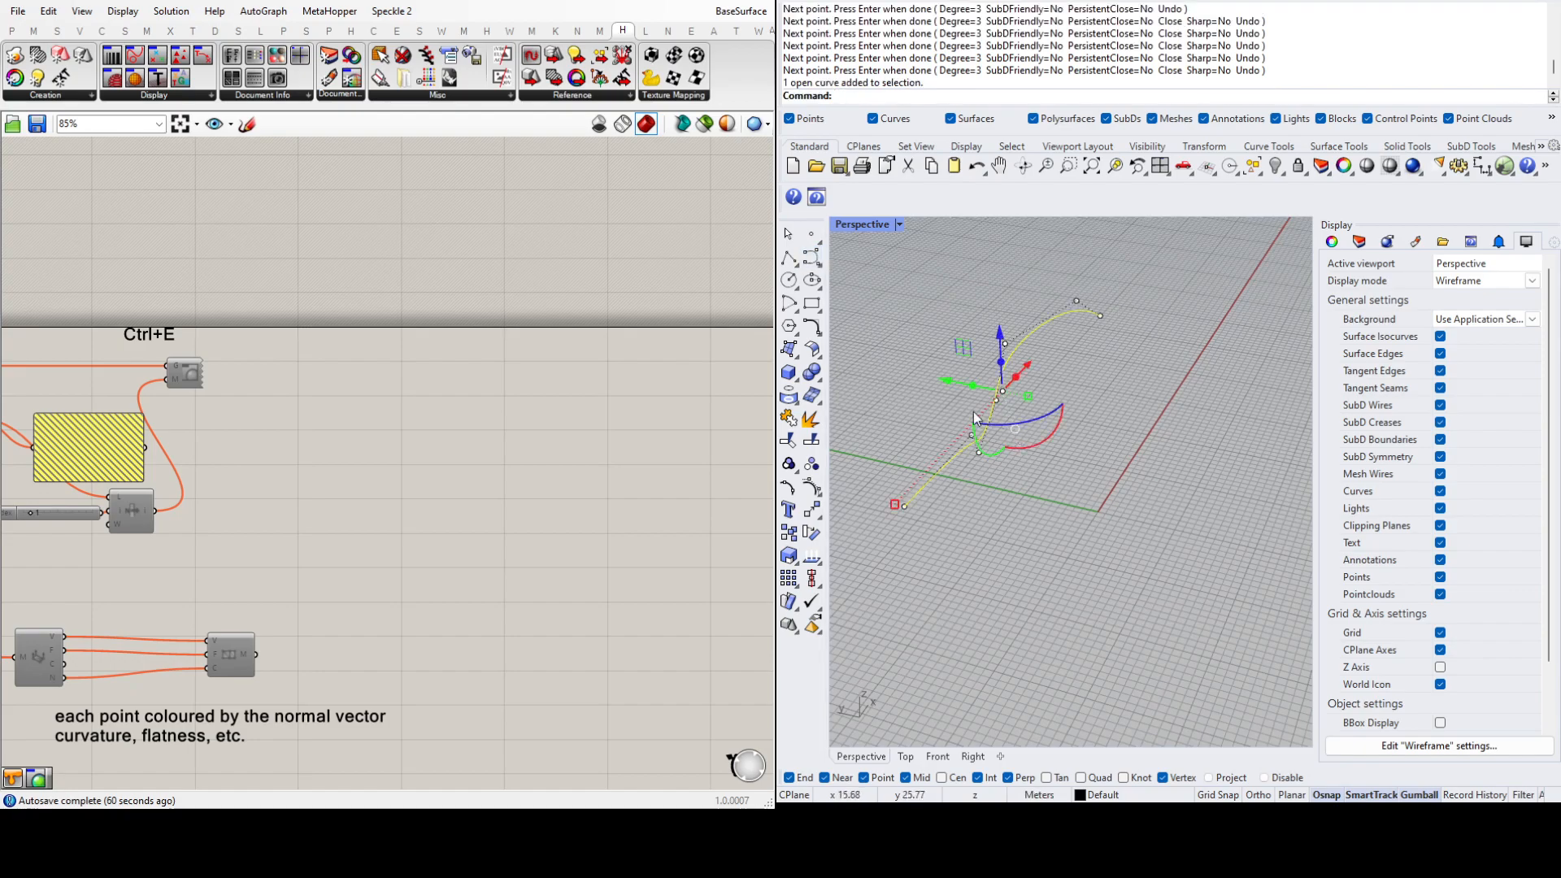
{"action": "left_click_drag", "start_coordinate": [946, 386], "coordinate": [1138, 475]}
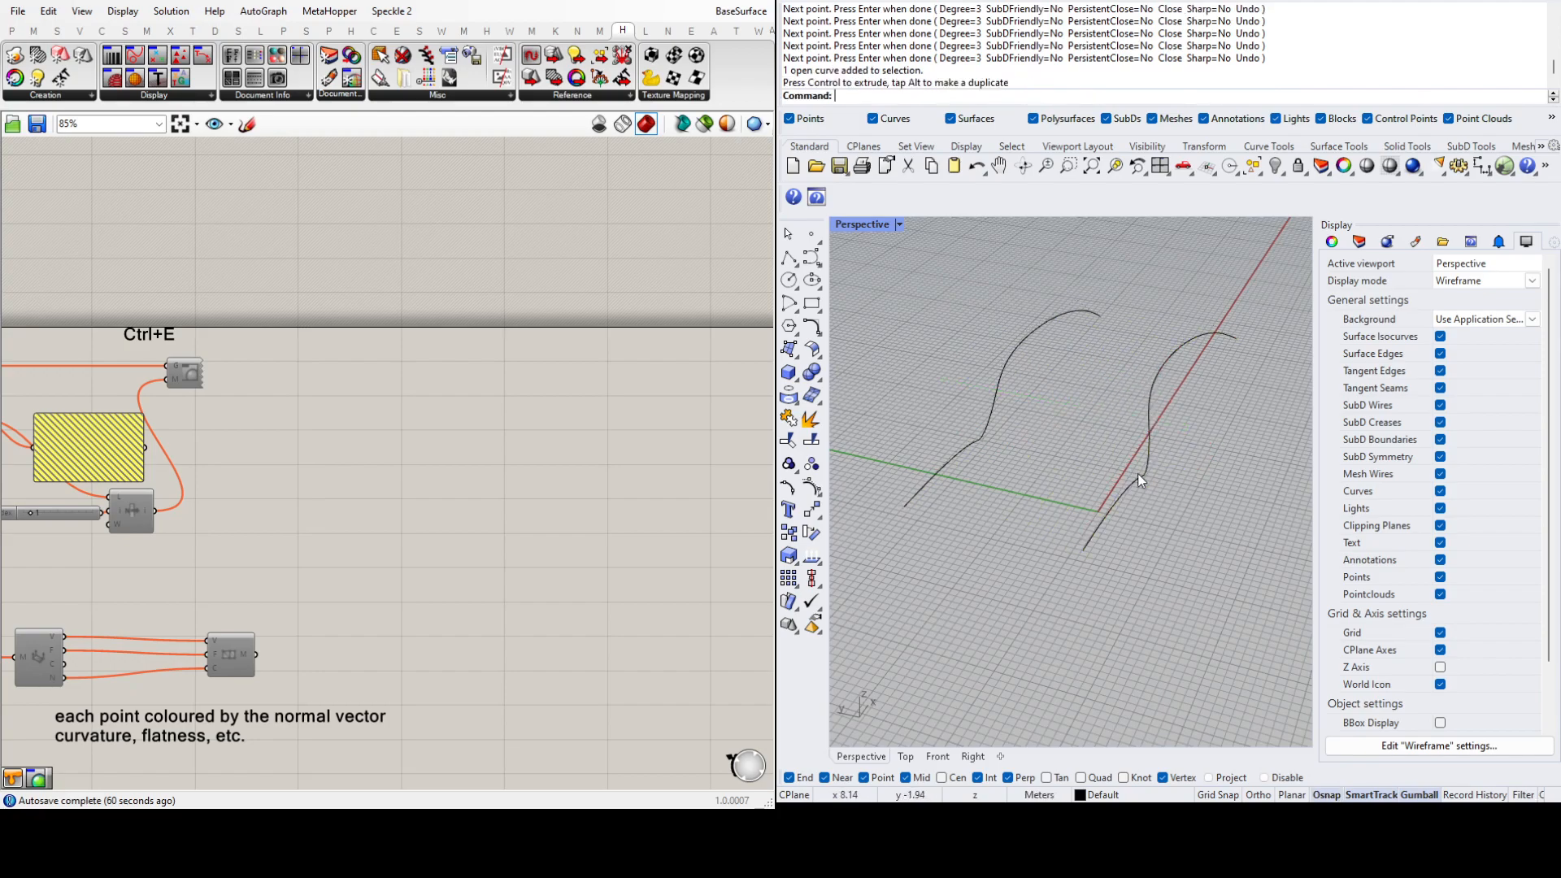
Step: Raise a control point near the start of the copied curve to form a hump
{"action": "left_click", "coordinate": [1151, 469]}
{"action": "right_click_drag", "start_coordinate": [1155, 478], "coordinate": [1198, 502]}
{"action": "scroll", "coordinate": [1159, 462], "scroll_direction": "up", "scroll_amount": 4}
{"action": "left_click", "coordinate": [1130, 459]}
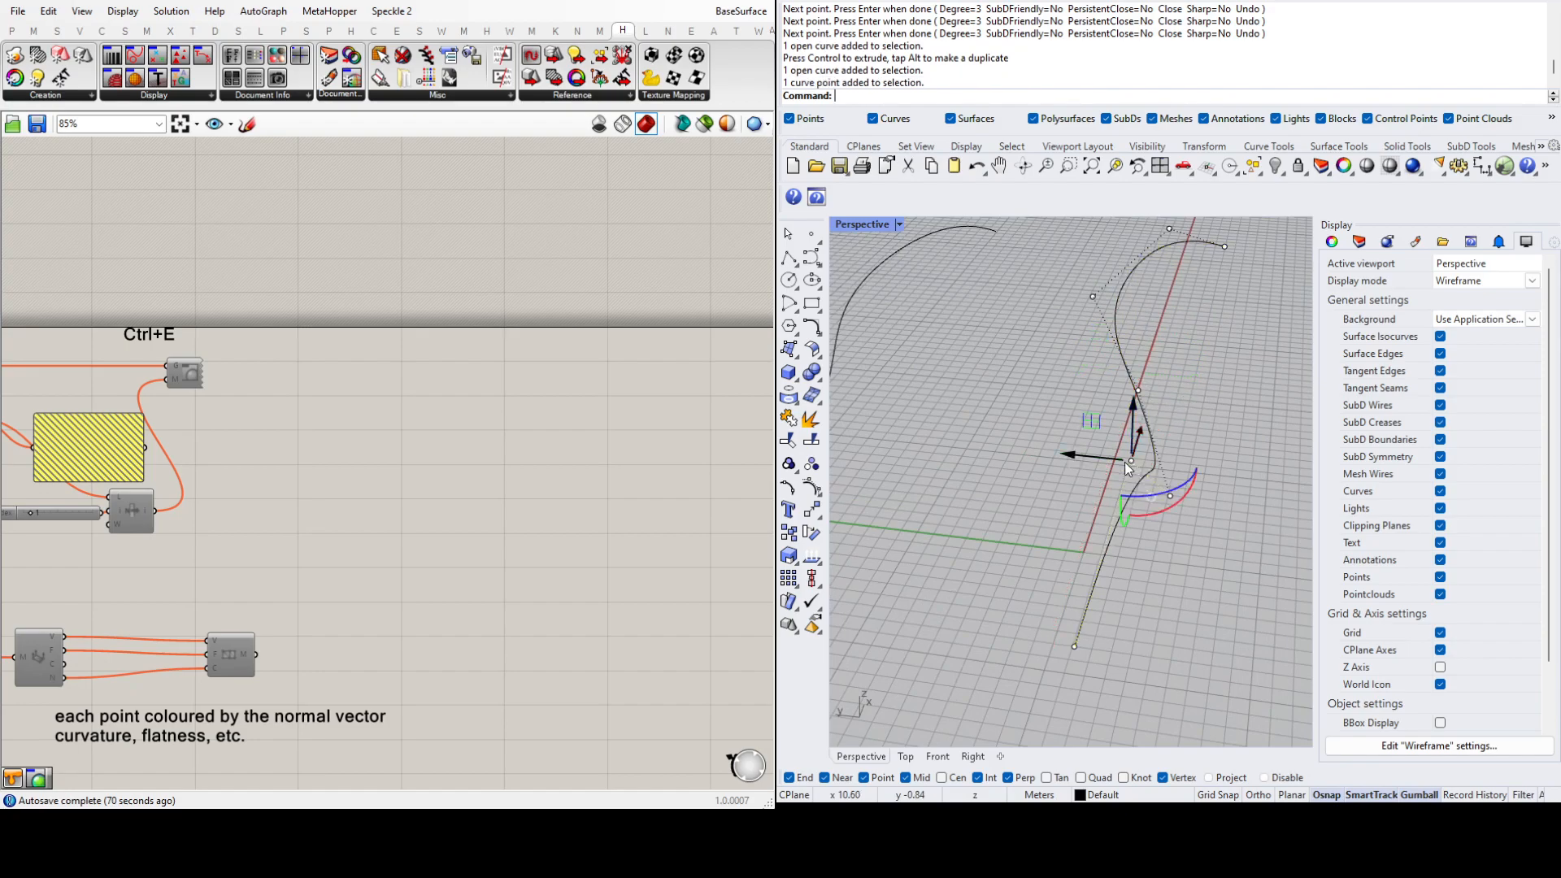
{"action": "scroll", "coordinate": [1130, 460], "scroll_direction": "down", "scroll_amount": 4}
{"action": "right_click_drag", "start_coordinate": [1128, 452], "coordinate": [1043, 480], "text": "shift"}
{"action": "left_click_drag", "start_coordinate": [1050, 449], "coordinate": [1050, 372]}
{"action": "right_click_drag", "start_coordinate": [1155, 512], "coordinate": [1057, 492]}
Step: Lower the two middle control points of the copied curve into a dip and raise the point beside its far end
{"action": "left_click", "coordinate": [1066, 449]}
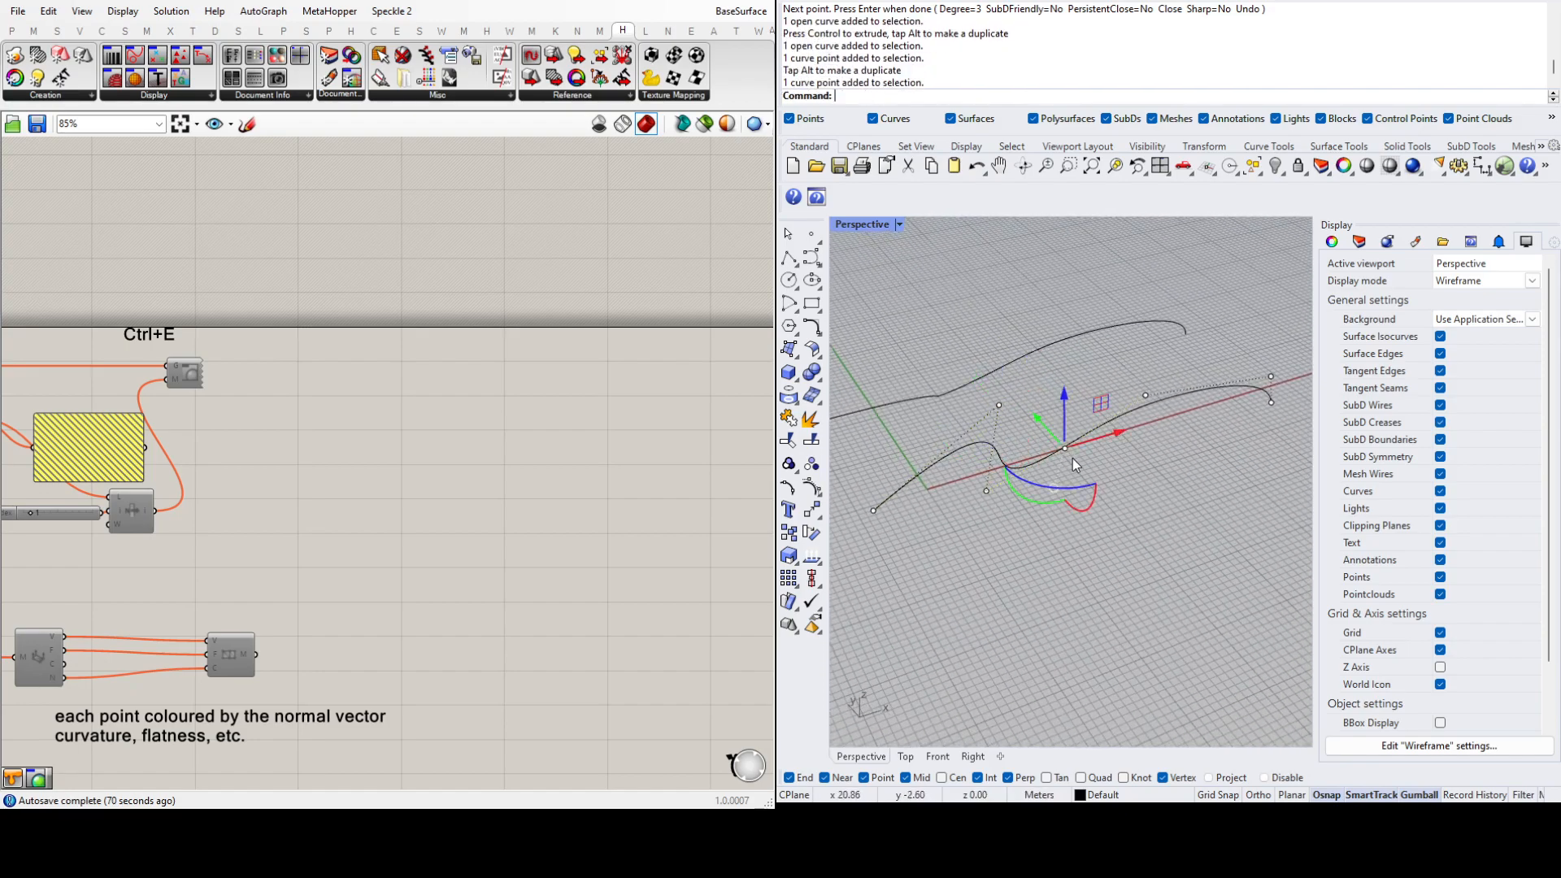
{"action": "left_click_drag", "start_coordinate": [1068, 410], "coordinate": [1068, 444]}
{"action": "left_click_drag", "start_coordinate": [1145, 397], "coordinate": [1141, 484]}
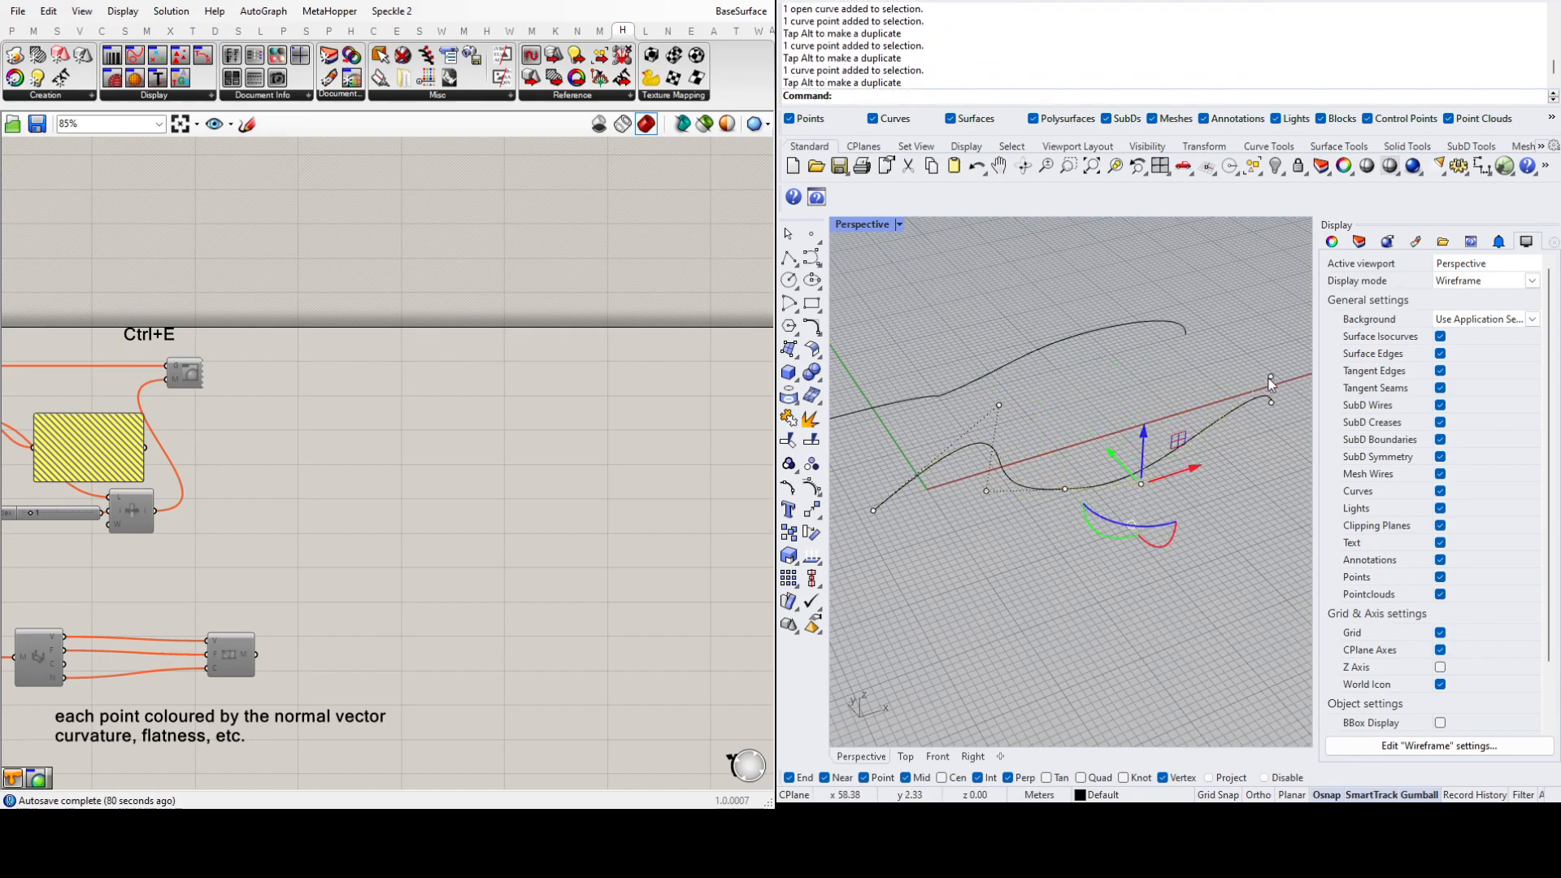
{"action": "left_click", "coordinate": [1271, 377]}
{"action": "left_click_drag", "start_coordinate": [1280, 325], "coordinate": [1274, 301]}
{"action": "left_click", "coordinate": [1186, 285]}
Step: Duplicate the reshaped curve along the Y axis to make a third profile curve beyond it
{"action": "scroll", "coordinate": [1130, 419], "scroll_direction": "down", "scroll_amount": 4}
{"action": "right_click_drag", "start_coordinate": [1032, 512], "coordinate": [1079, 470]}
{"action": "left_click", "coordinate": [1075, 461]}
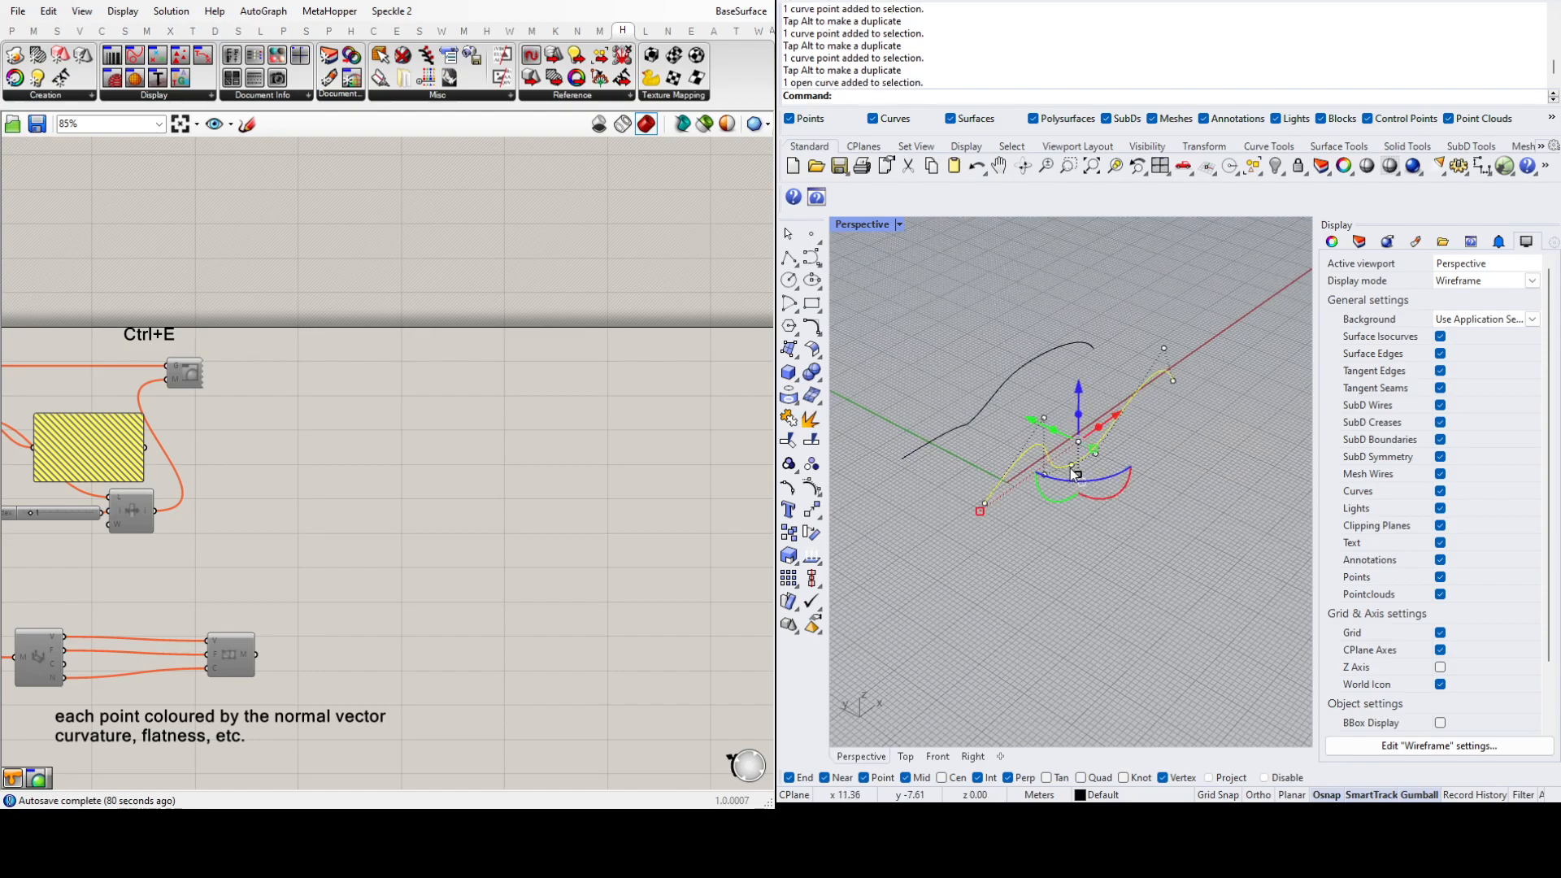
{"action": "left_click_drag", "start_coordinate": [1027, 419], "coordinate": [1125, 472]}
{"action": "key", "text": "alt"}
{"action": "left_click", "coordinate": [1183, 531]}
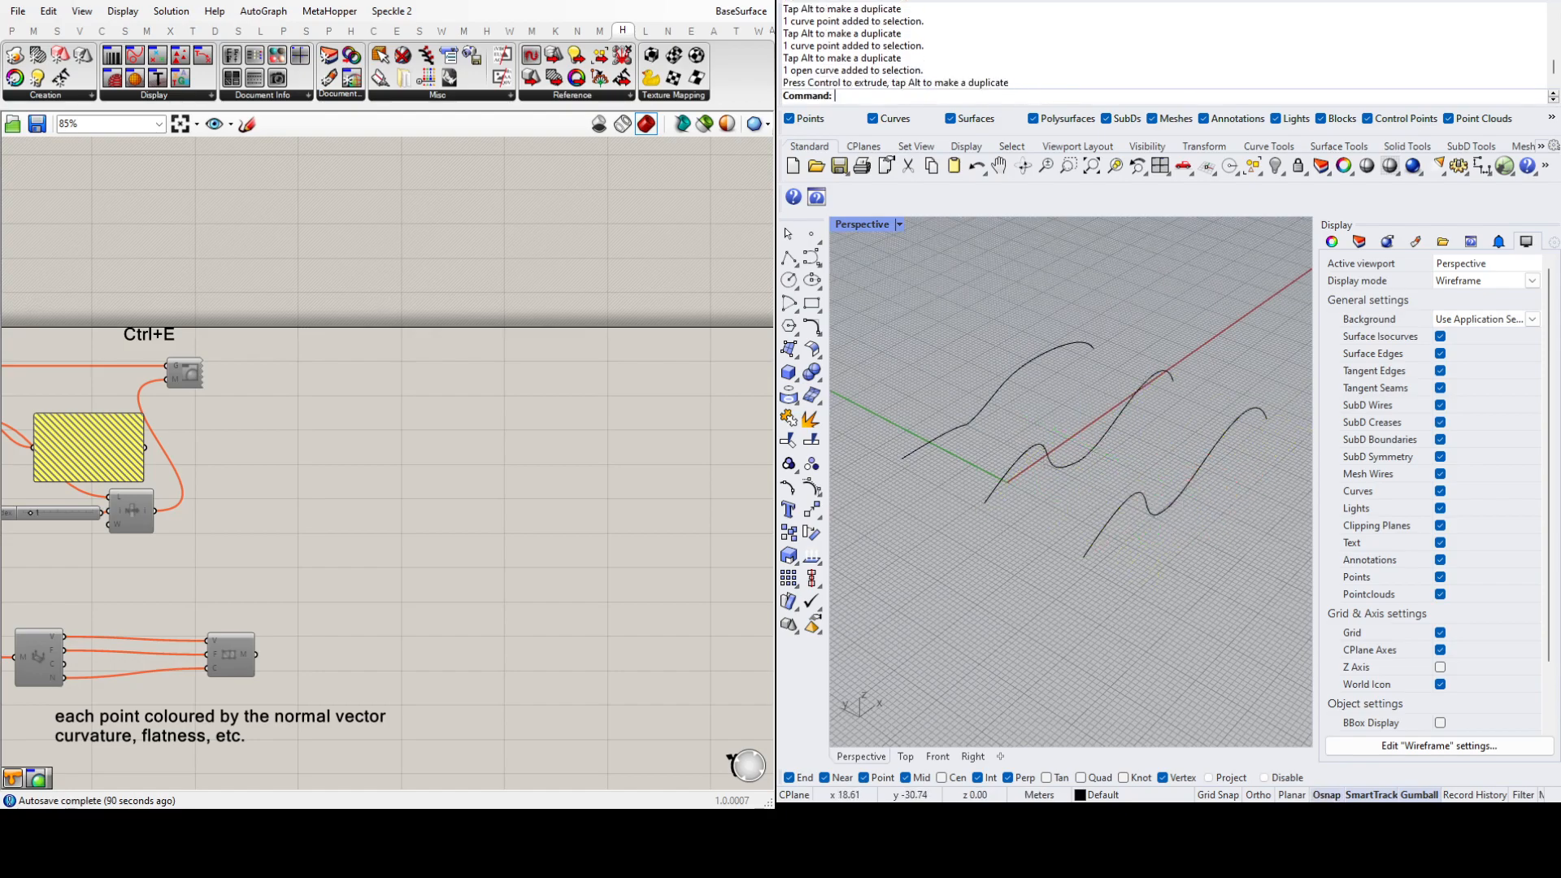
Step: Adjust the control points around the hump and dip near the start of the third profile curve
{"action": "left_click", "coordinate": [1182, 498]}
{"action": "scroll", "coordinate": [1226, 501], "scroll_direction": "up", "scroll_amount": 8}
{"action": "left_click_drag", "start_coordinate": [1082, 524], "coordinate": [1080, 530]}
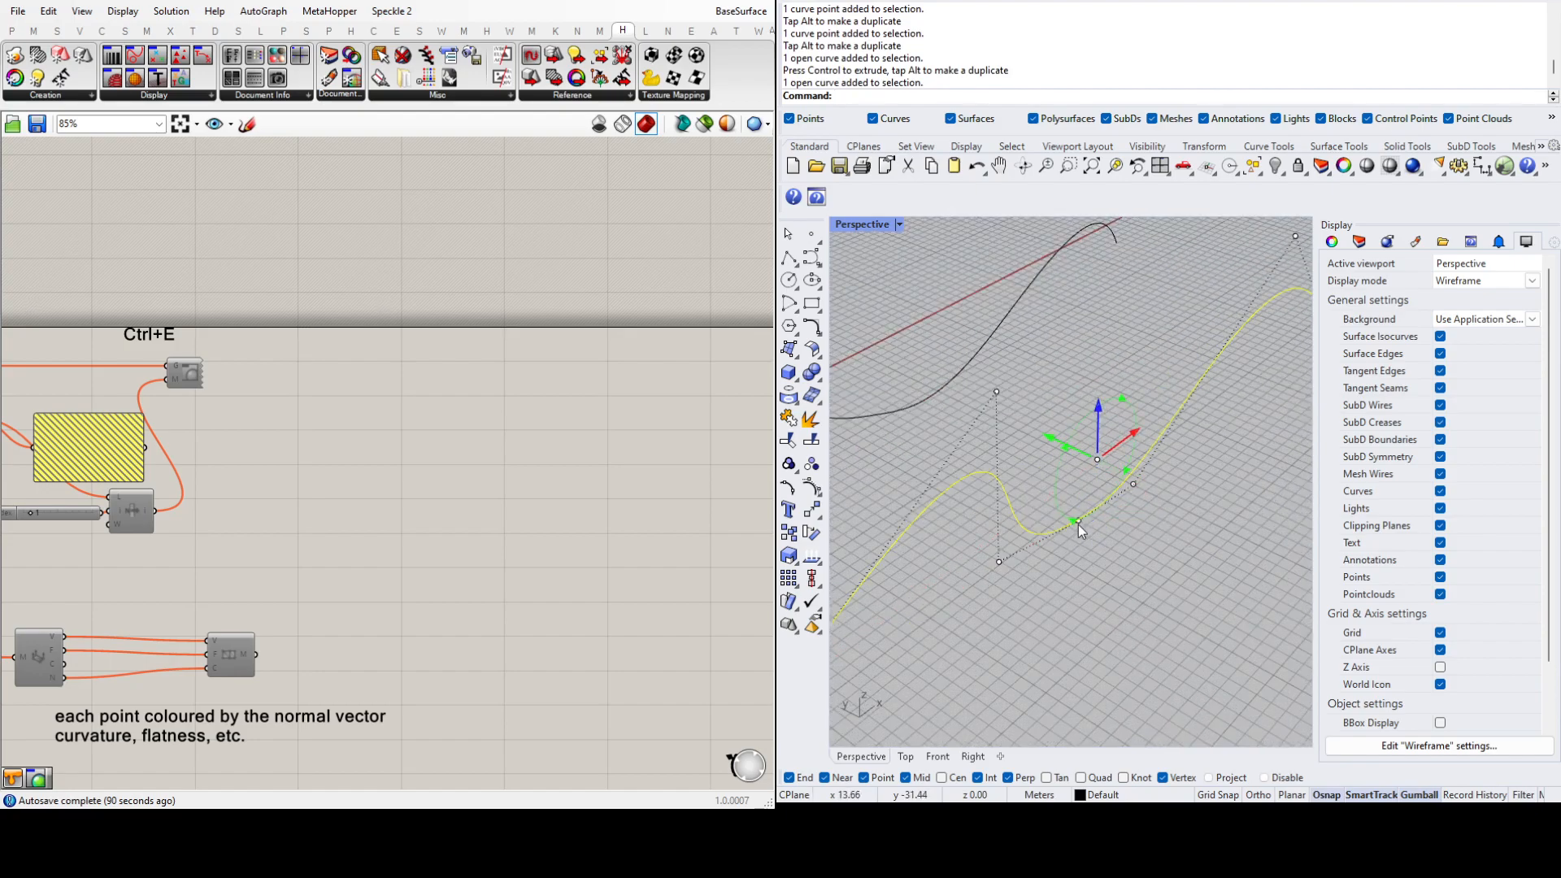
{"action": "left_click", "coordinate": [999, 563]}
{"action": "scroll", "coordinate": [1062, 504], "scroll_direction": "down", "scroll_amount": 4}
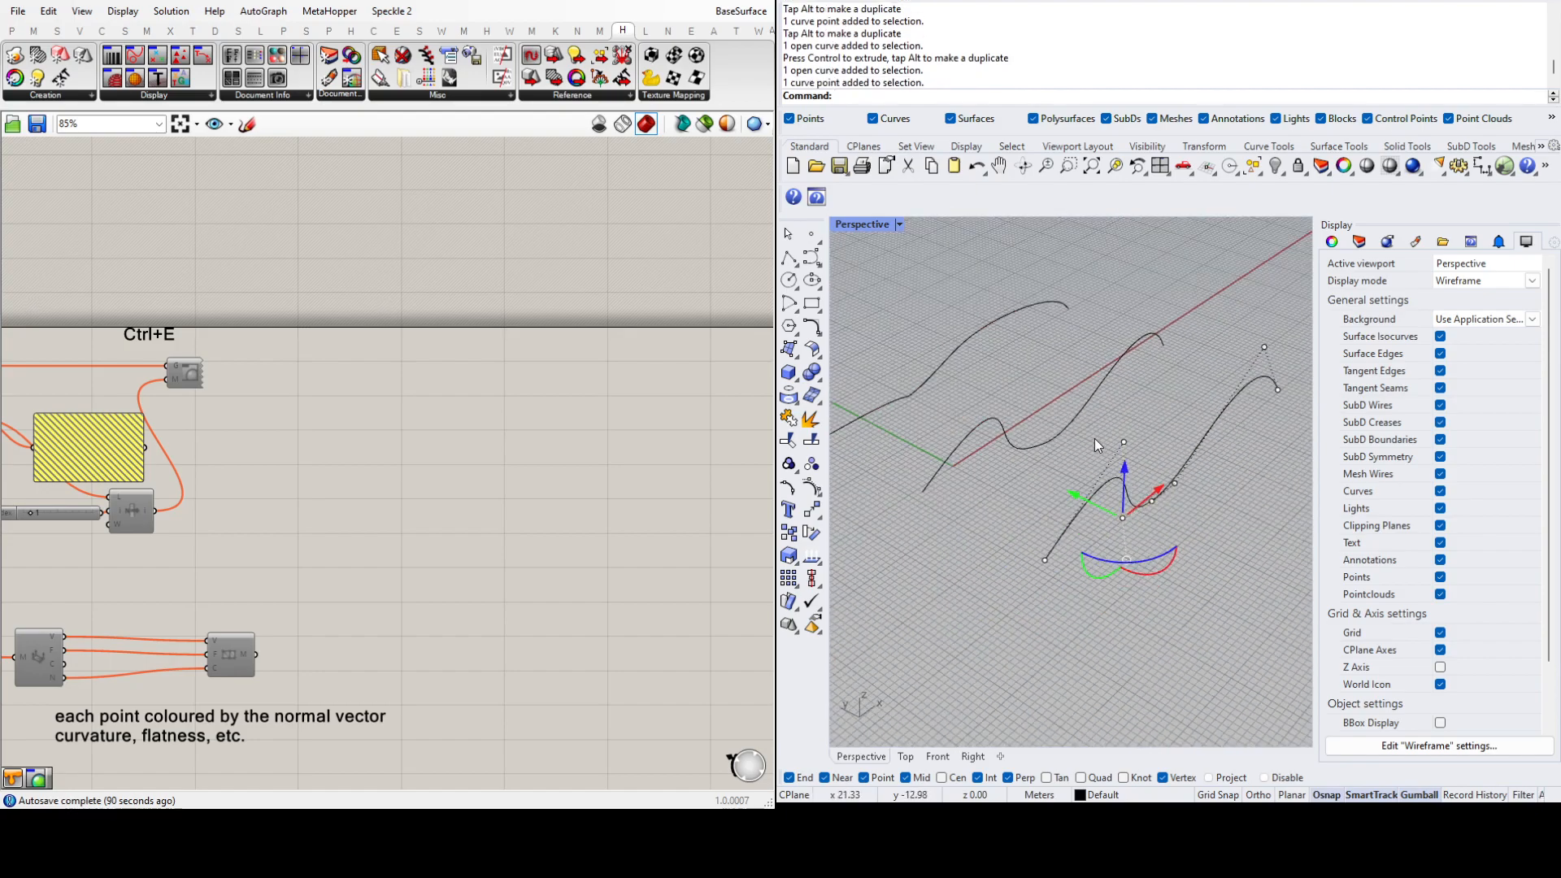
{"action": "left_click_drag", "start_coordinate": [1128, 472], "coordinate": [1087, 469]}
{"action": "left_click", "coordinate": [1124, 444]}
{"action": "left_click_drag", "start_coordinate": [1182, 484], "coordinate": [1197, 345]}
Step: Raise the far end of the third profile curve so that it sweeps upward instead of hooking down
{"action": "right_click_drag", "start_coordinate": [1229, 478], "coordinate": [1125, 498]}
{"action": "key", "text": "Escape"}
{"action": "key", "text": "Escape"}
{"action": "scroll", "coordinate": [970, 525], "scroll_direction": "down", "scroll_amount": 4}
{"action": "scroll", "coordinate": [1139, 492], "scroll_direction": "up", "scroll_amount": 6}
{"action": "left_click", "coordinate": [1231, 490]}
{"action": "left_click", "coordinate": [1228, 501]}
{"action": "left_click_drag", "start_coordinate": [1258, 492], "coordinate": [1228, 294]}
{"action": "key", "text": "Escape"}
{"action": "key", "text": "Escape"}
{"action": "scroll", "coordinate": [1139, 445], "scroll_direction": "down", "scroll_amount": 5}
{"action": "right_click_drag", "start_coordinate": [1083, 525], "coordinate": [1195, 511]}
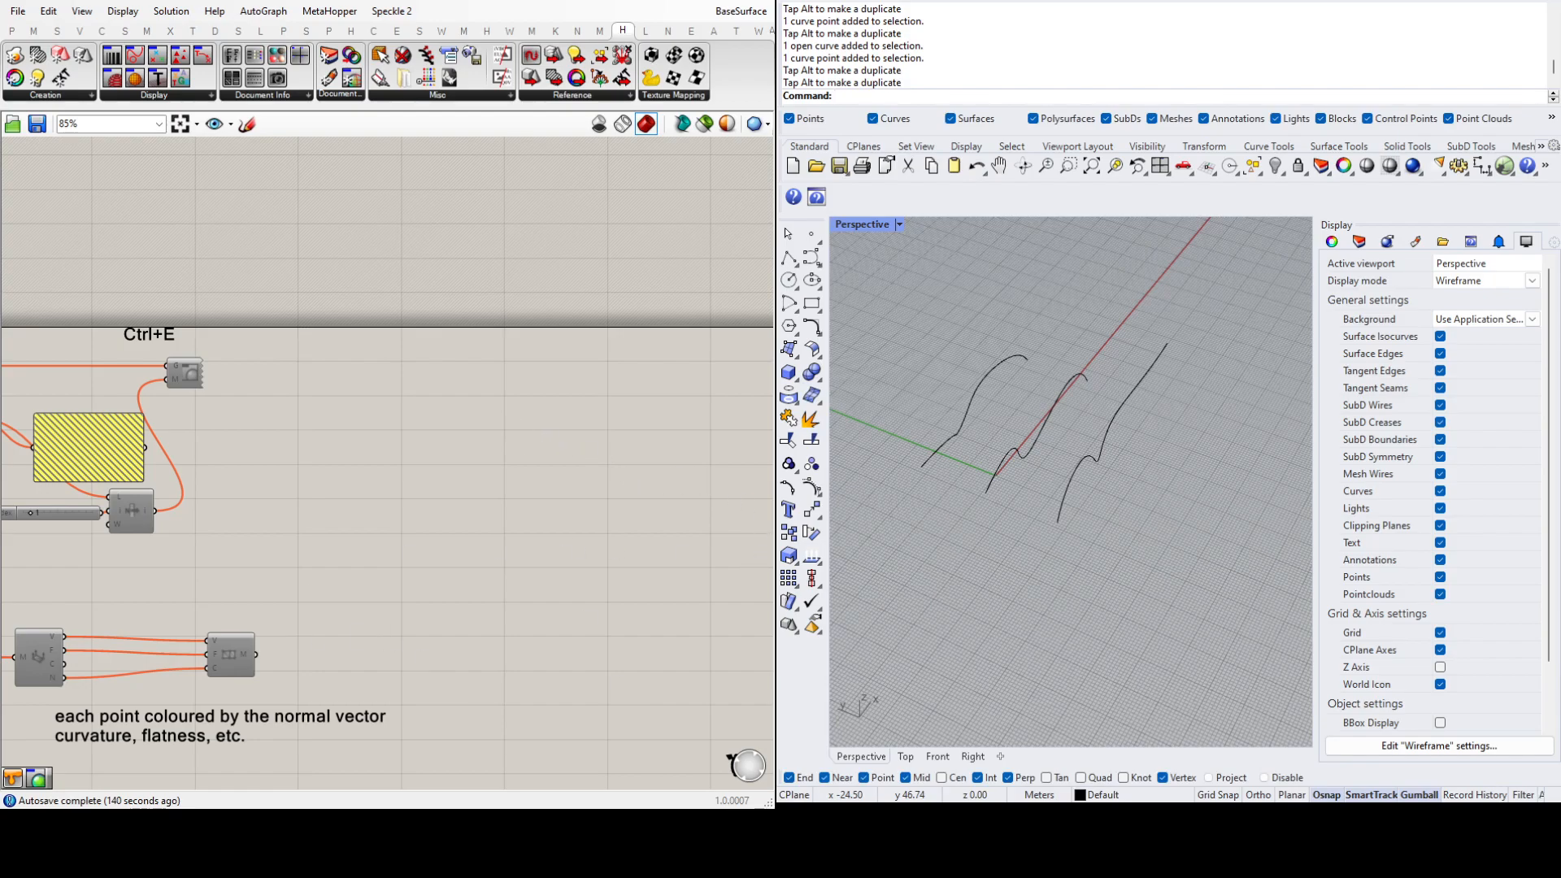
Step: Place a Loft component on the empty canvas beside the existing Grasshopper definitions
{"action": "left_click", "coordinate": [522, 402]}
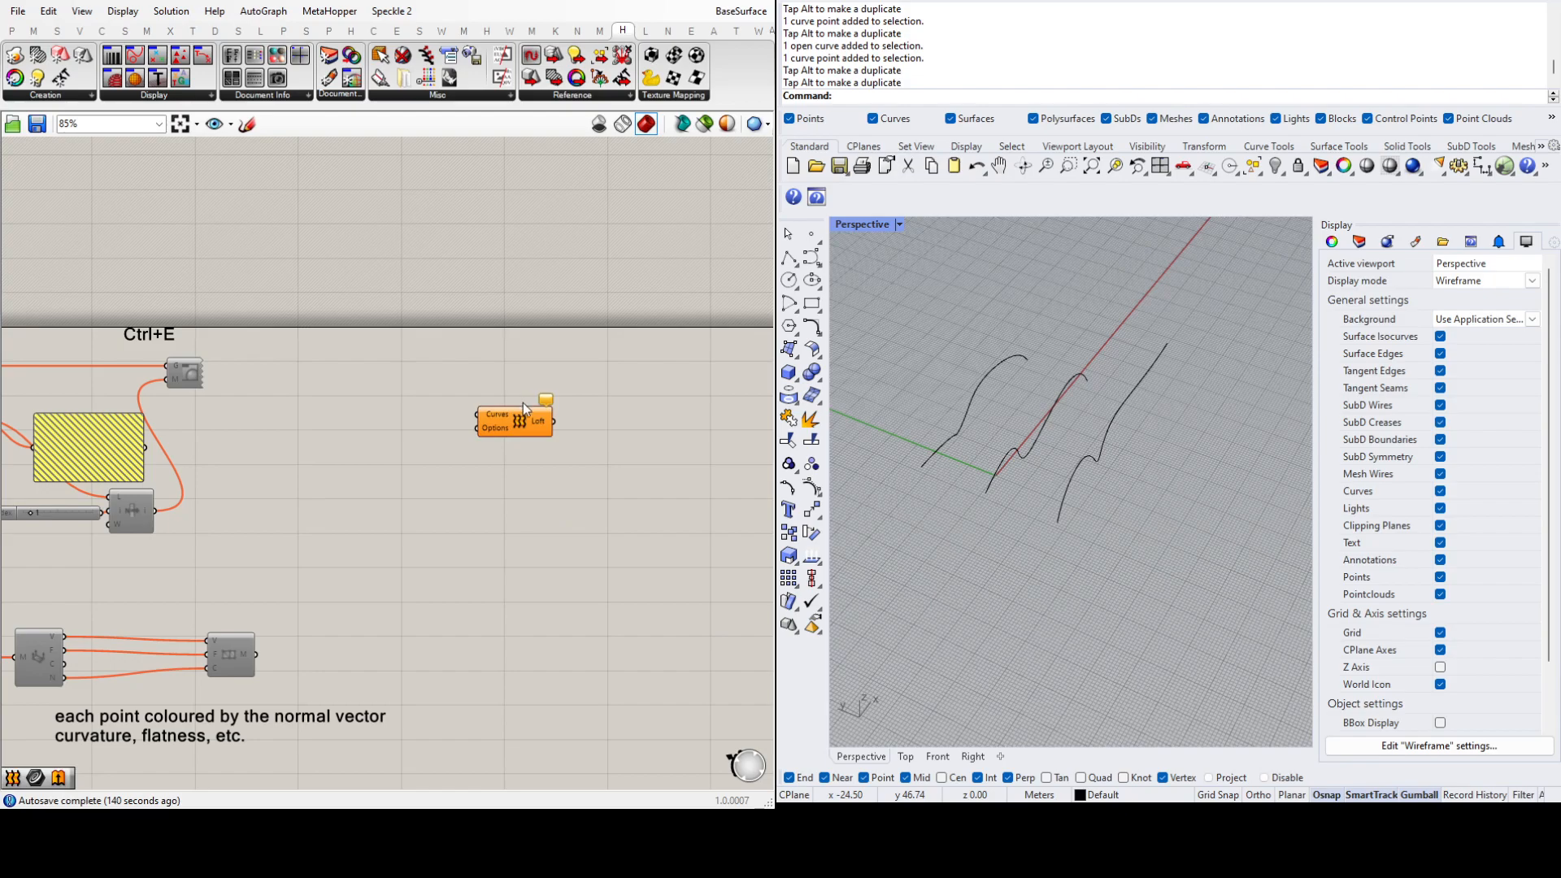
{"action": "scroll", "coordinate": [466, 390], "scroll_direction": "up", "scroll_amount": 5}
{"action": "left_click_drag", "start_coordinate": [551, 469], "coordinate": [646, 468]}
Step: Add a Curve parameter to the canvas ahead of the Loft component
{"action": "left_click", "coordinate": [347, 418]}
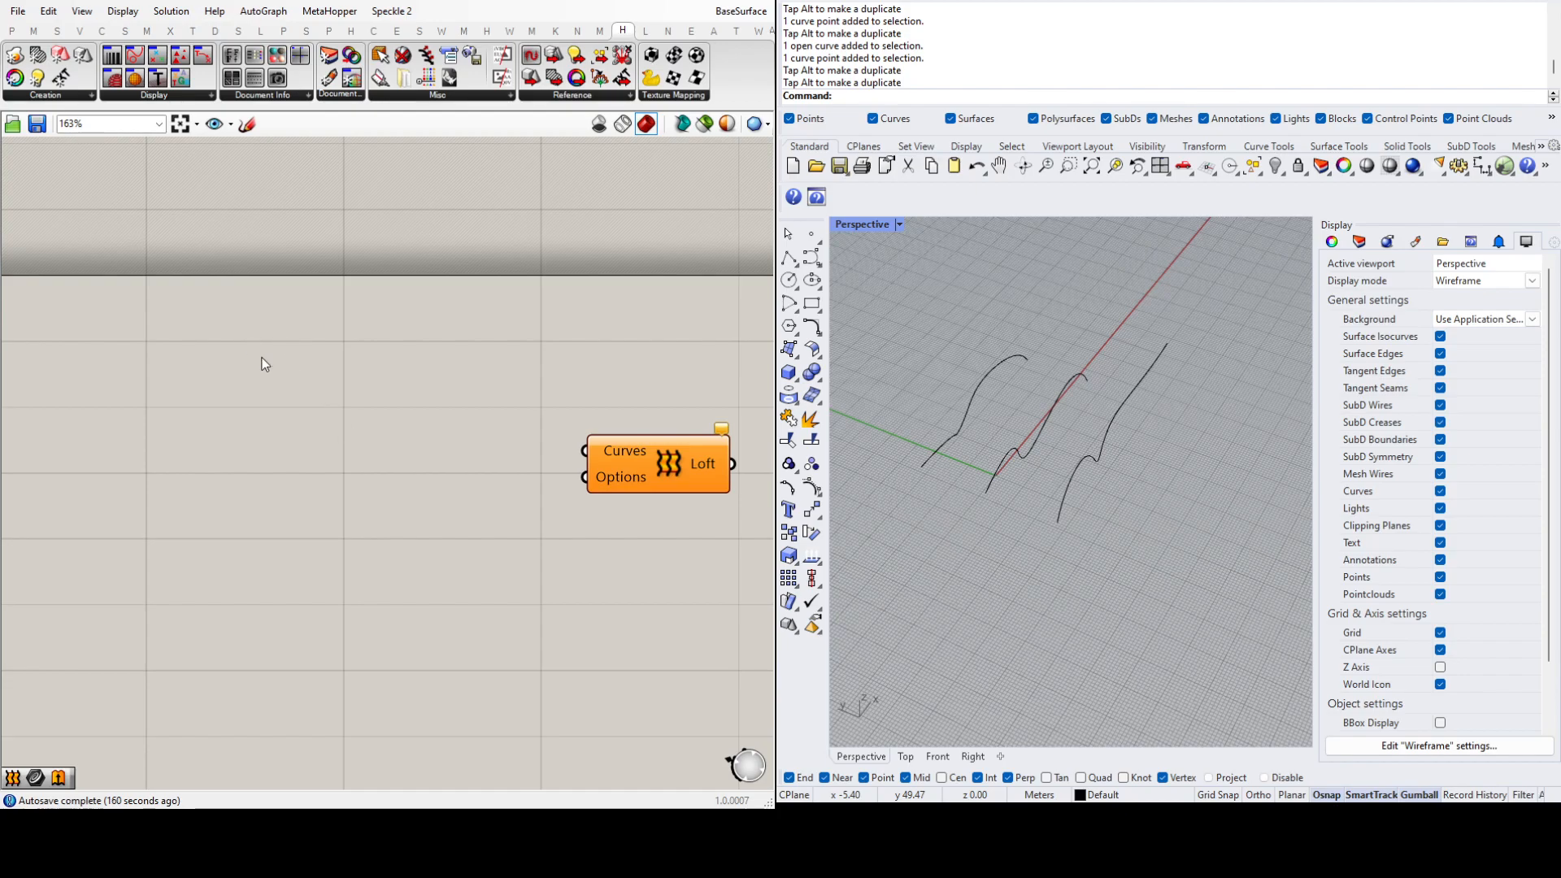
{"action": "key", "text": "ctrl+v"}
{"action": "left_click_drag", "start_coordinate": [299, 398], "coordinate": [392, 447]}
{"action": "left_click", "coordinate": [456, 510]}
{"action": "left_click", "coordinate": [394, 456]}
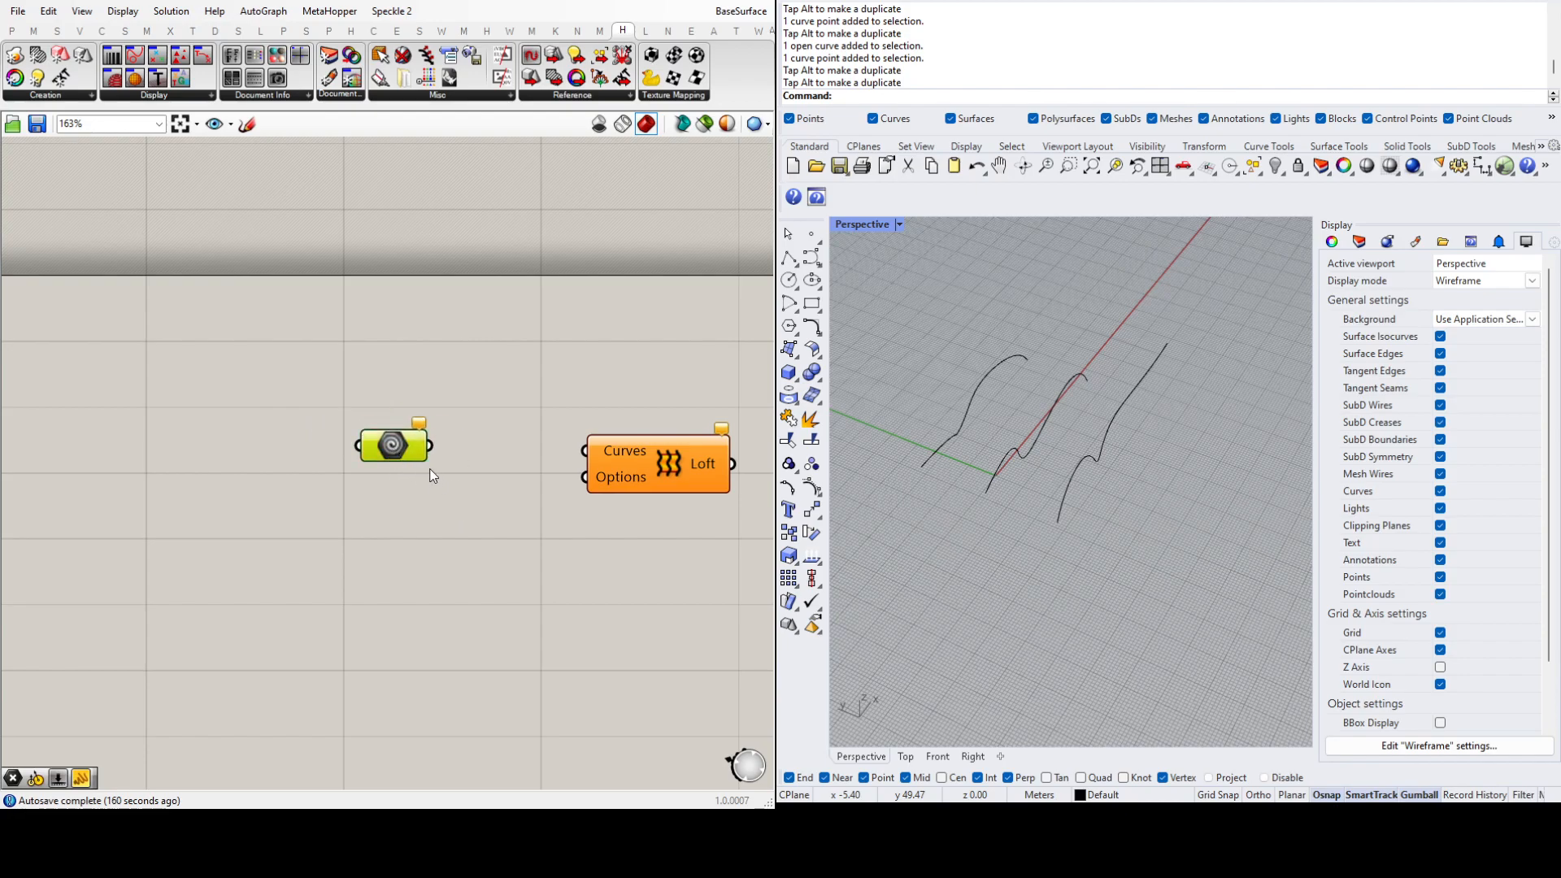
Step: Duplicate the Curve parameter twice and stack the copies below the original
{"action": "key", "text": "alt"}
{"action": "left_click_drag", "start_coordinate": [397, 444], "coordinate": [404, 542]}
{"action": "key", "text": "alt"}
{"action": "left_click", "coordinate": [393, 447]}
{"action": "left_click_drag", "start_coordinate": [393, 448], "coordinate": [393, 446]}
{"action": "left_click", "coordinate": [477, 502]}
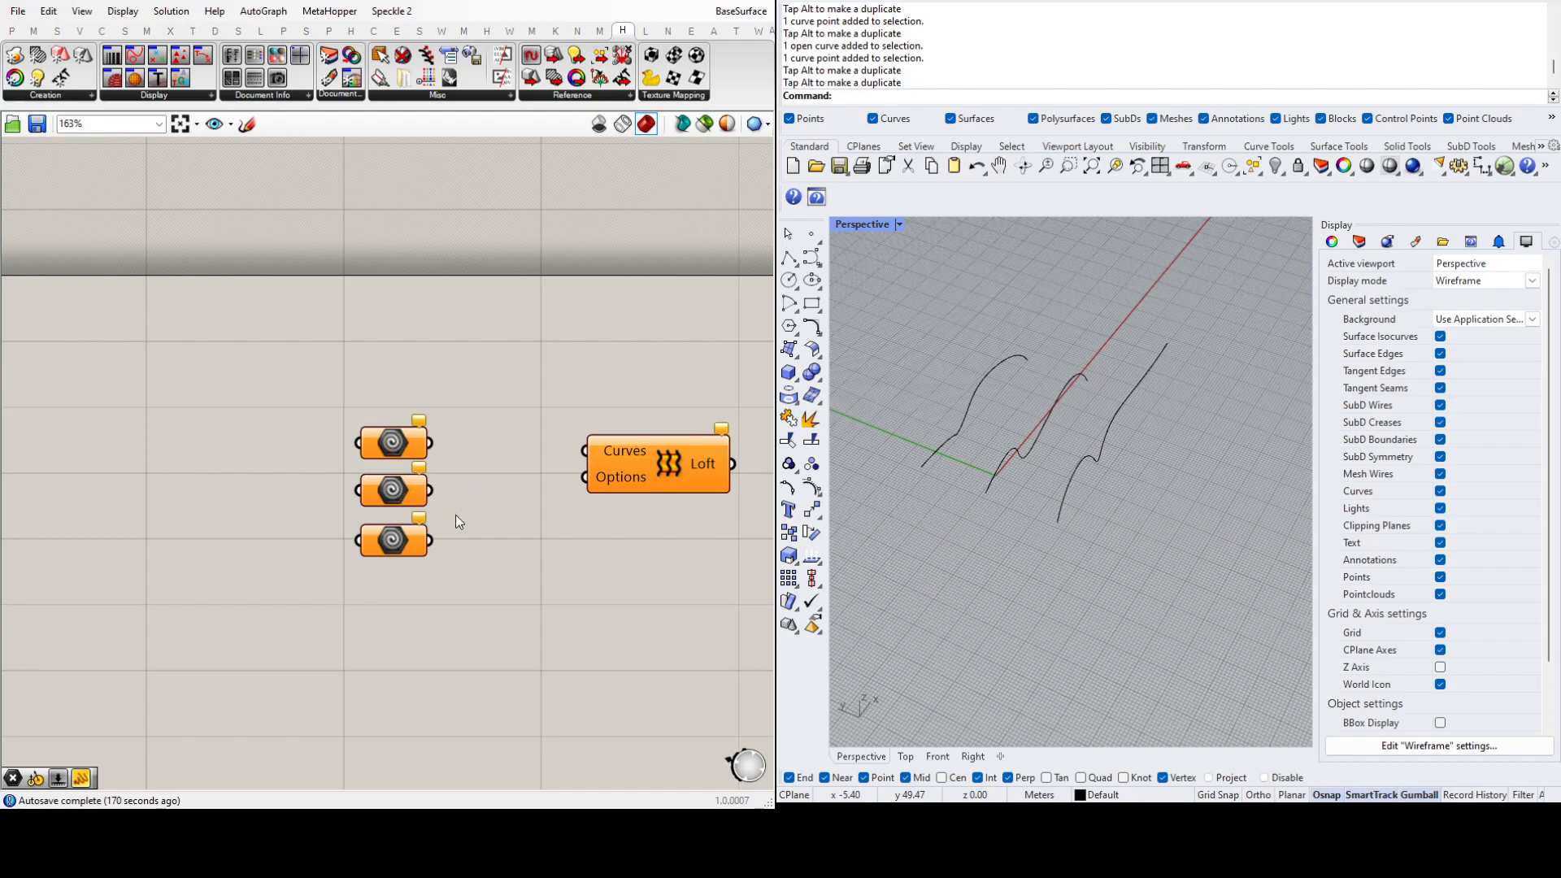
{"action": "left_click_drag", "start_coordinate": [491, 607], "coordinate": [362, 478]}
{"action": "left_click", "coordinate": [499, 535]}
{"action": "left_click_drag", "start_coordinate": [487, 597], "coordinate": [398, 485]}
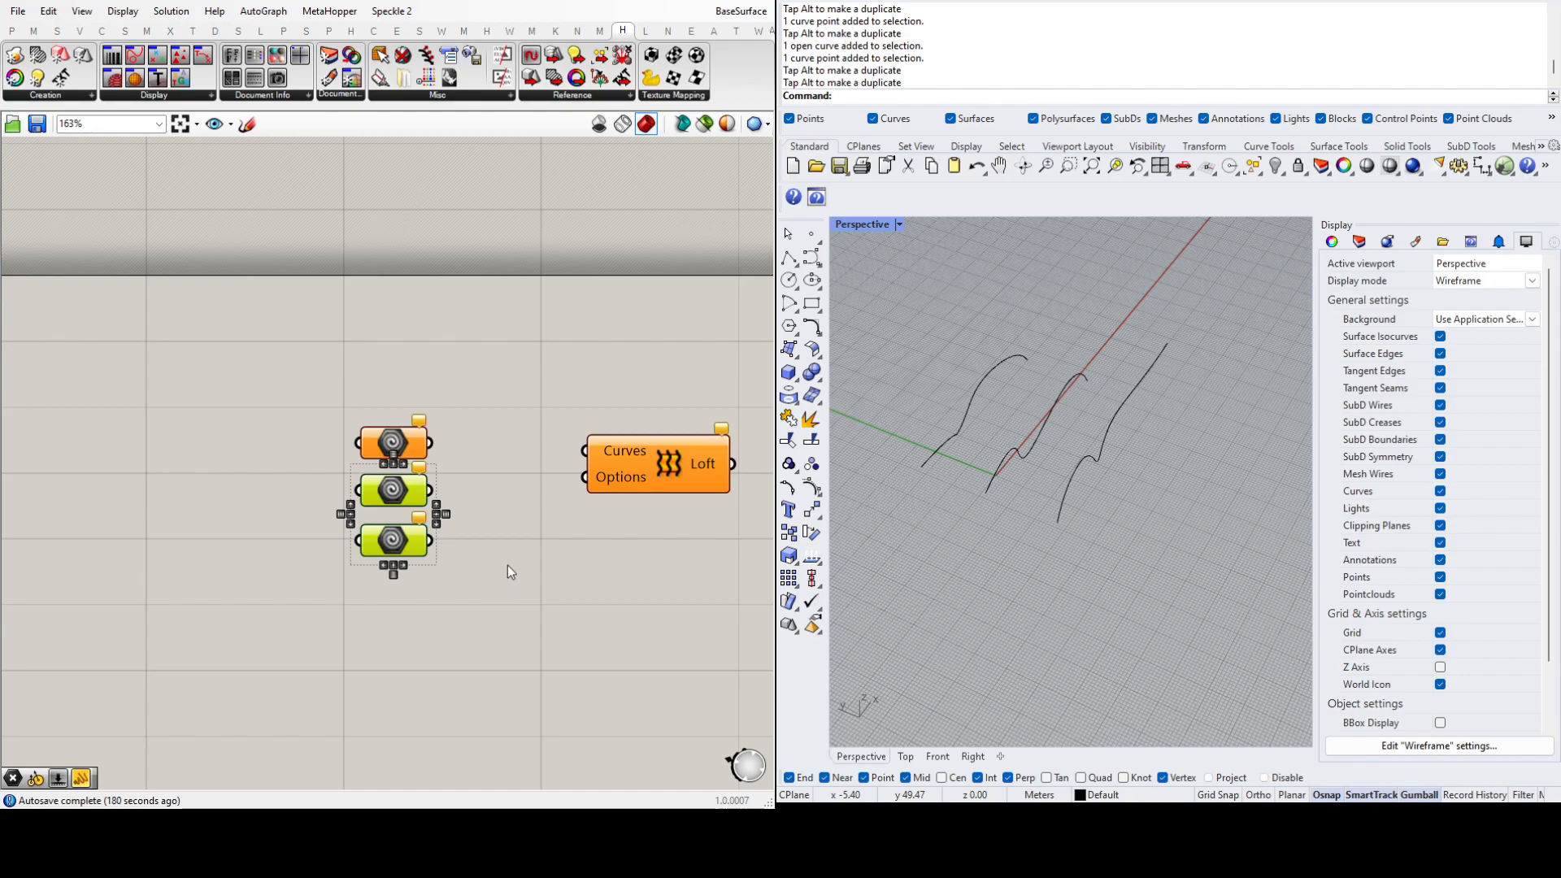
{"action": "left_click", "coordinate": [530, 571]}
Step: Reference the three Rhino profile curves in order, one in each Curve parameter, and space the Loft component away from them
{"action": "left_click_drag", "start_coordinate": [667, 466], "coordinate": [720, 482]}
{"action": "left_click", "coordinate": [524, 541]}
{"action": "scroll", "coordinate": [477, 473], "scroll_direction": "down", "scroll_amount": 3}
{"action": "right_click_drag", "start_coordinate": [477, 473], "coordinate": [349, 510]}
{"action": "scroll", "coordinate": [349, 511], "scroll_direction": "up", "scroll_amount": 3}
{"action": "left_click", "coordinate": [276, 488]}
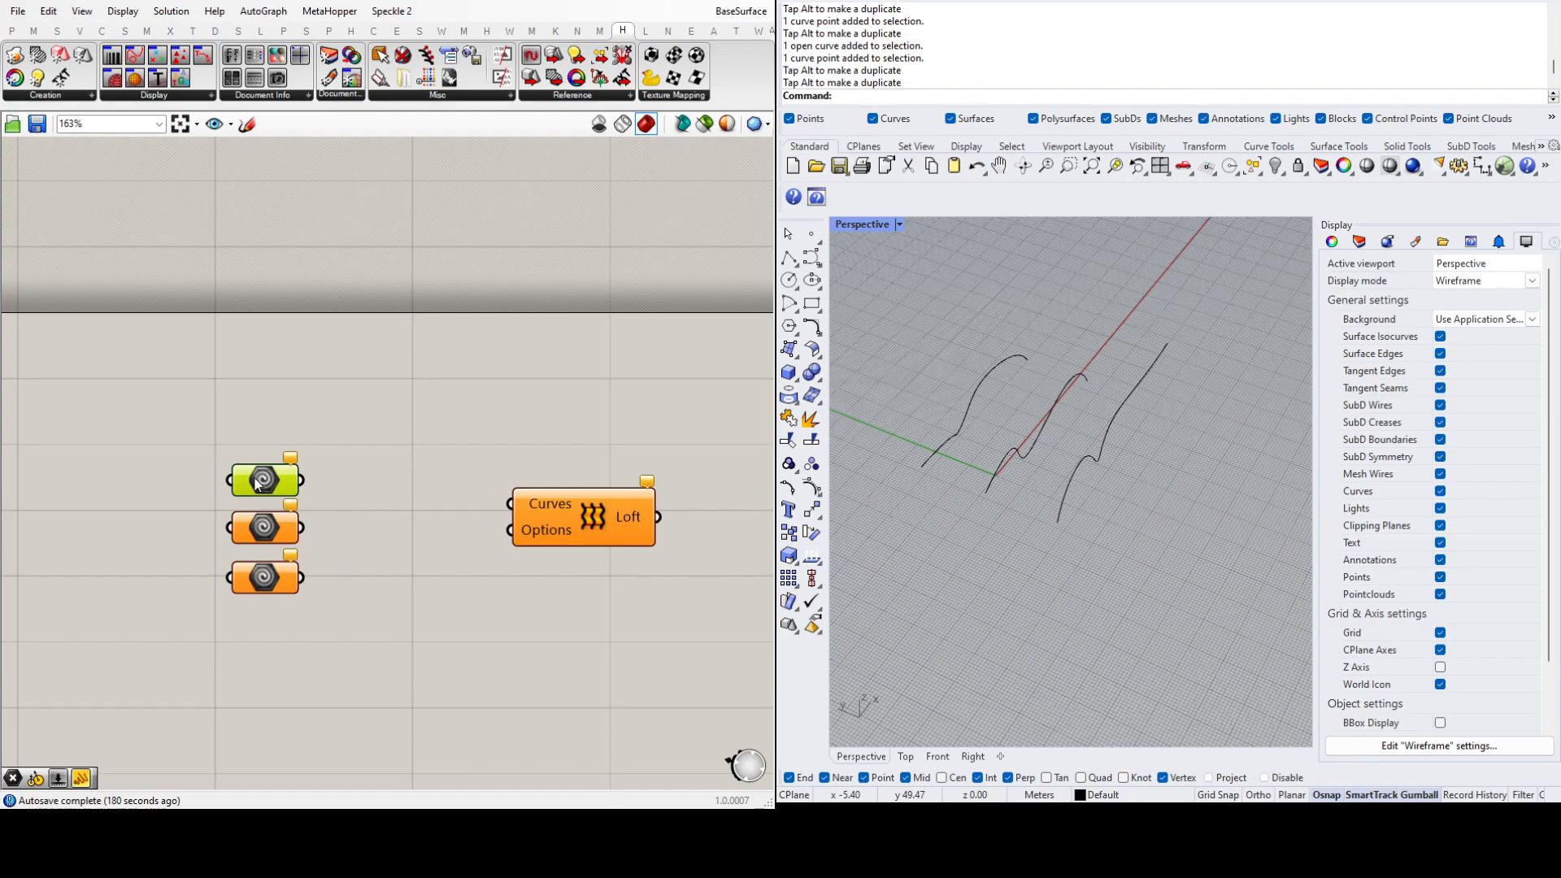
{"action": "left_click", "coordinate": [973, 398]}
{"action": "left_click", "coordinate": [272, 530]}
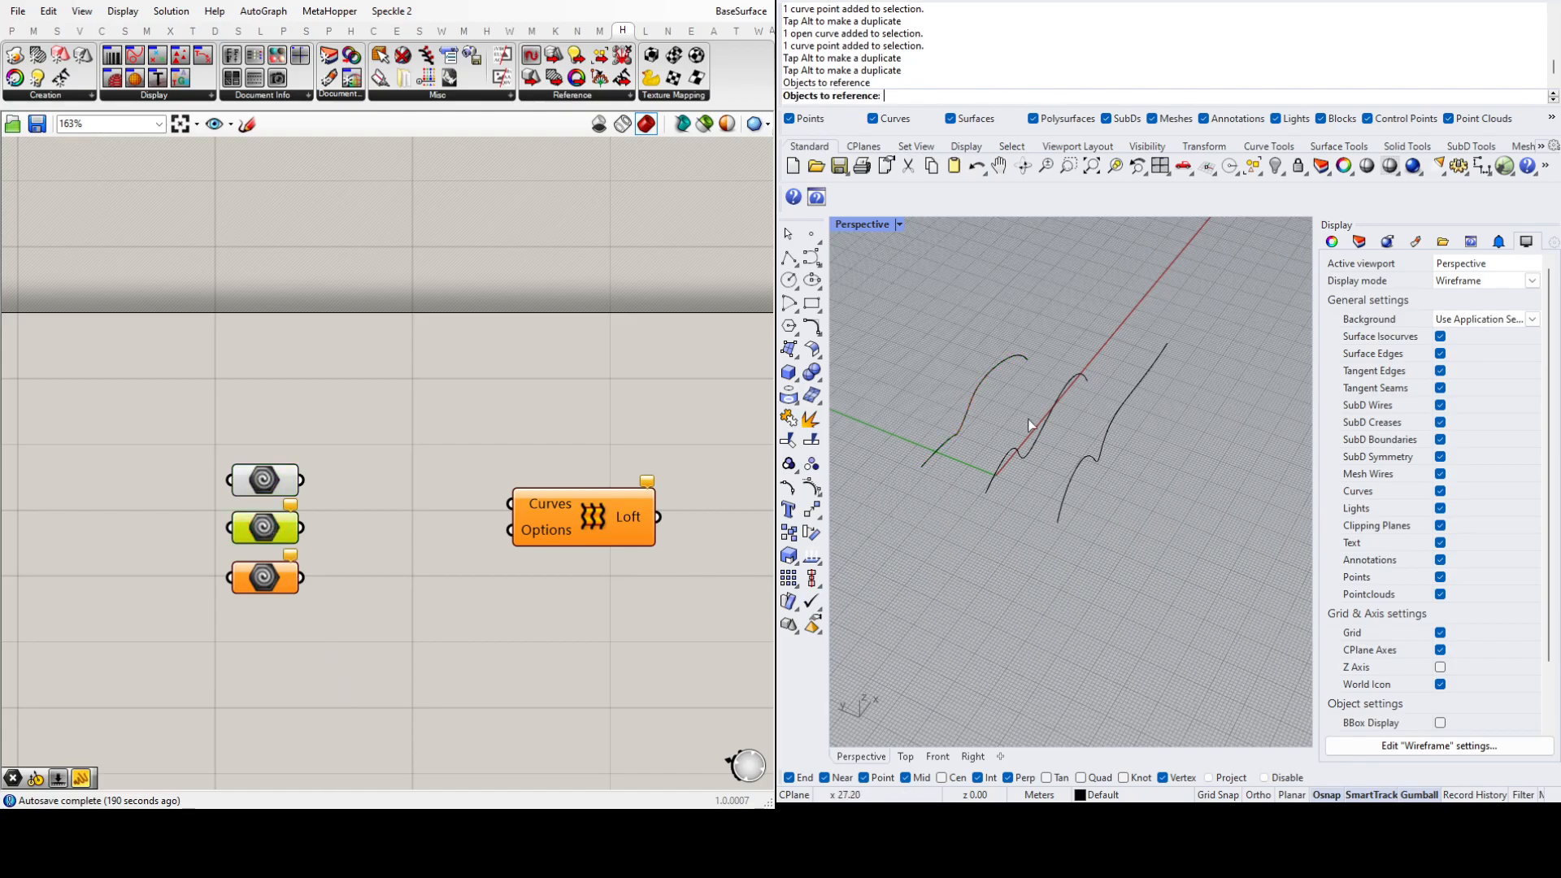
{"action": "left_click", "coordinate": [1058, 398]}
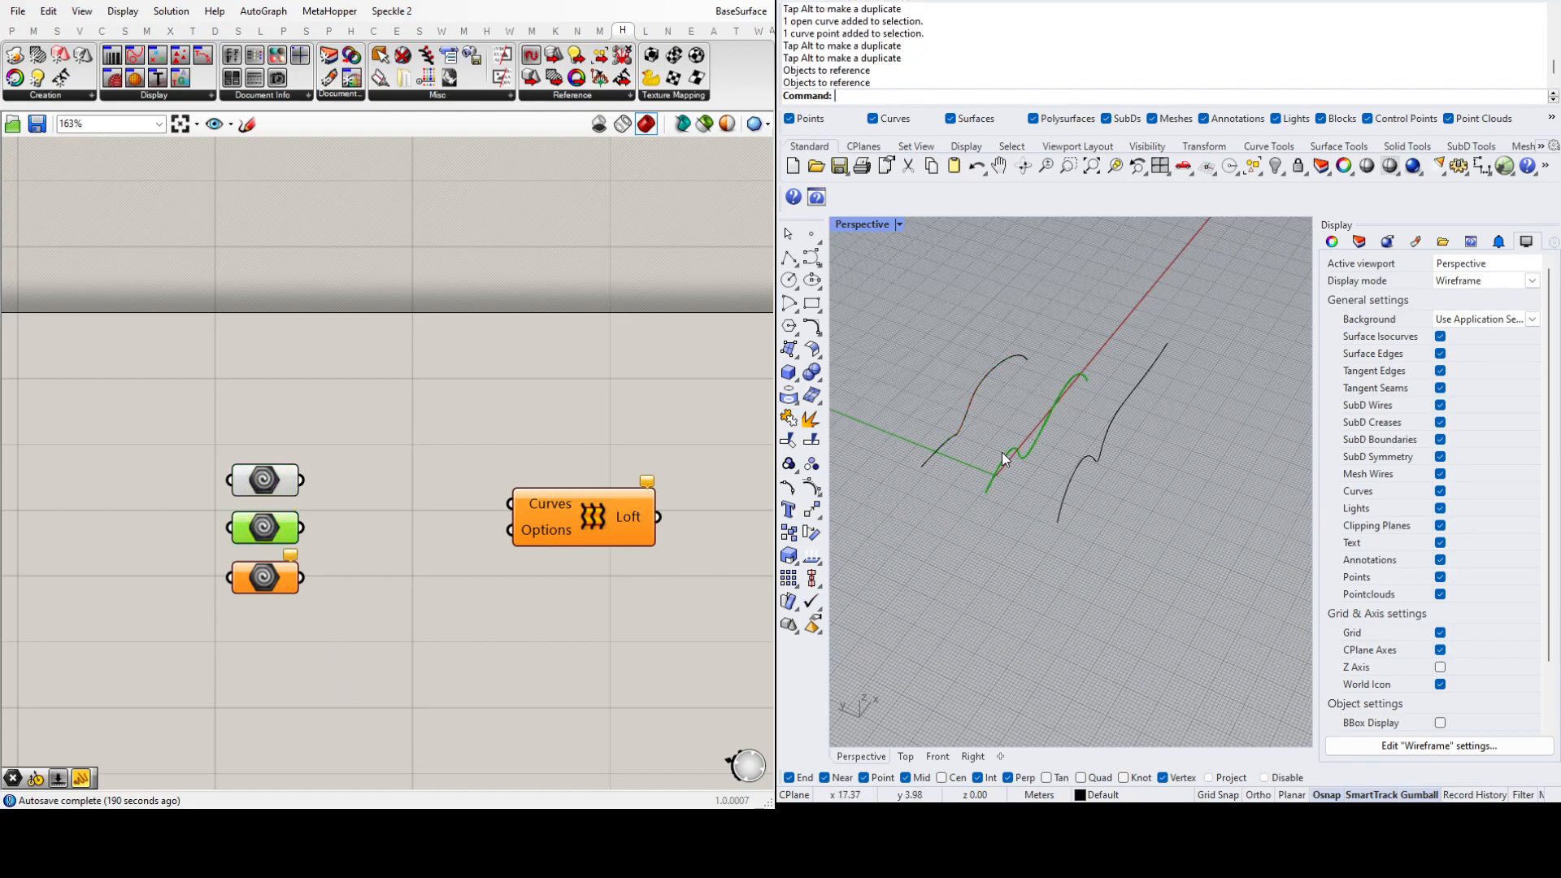
{"action": "left_click", "coordinate": [272, 584]}
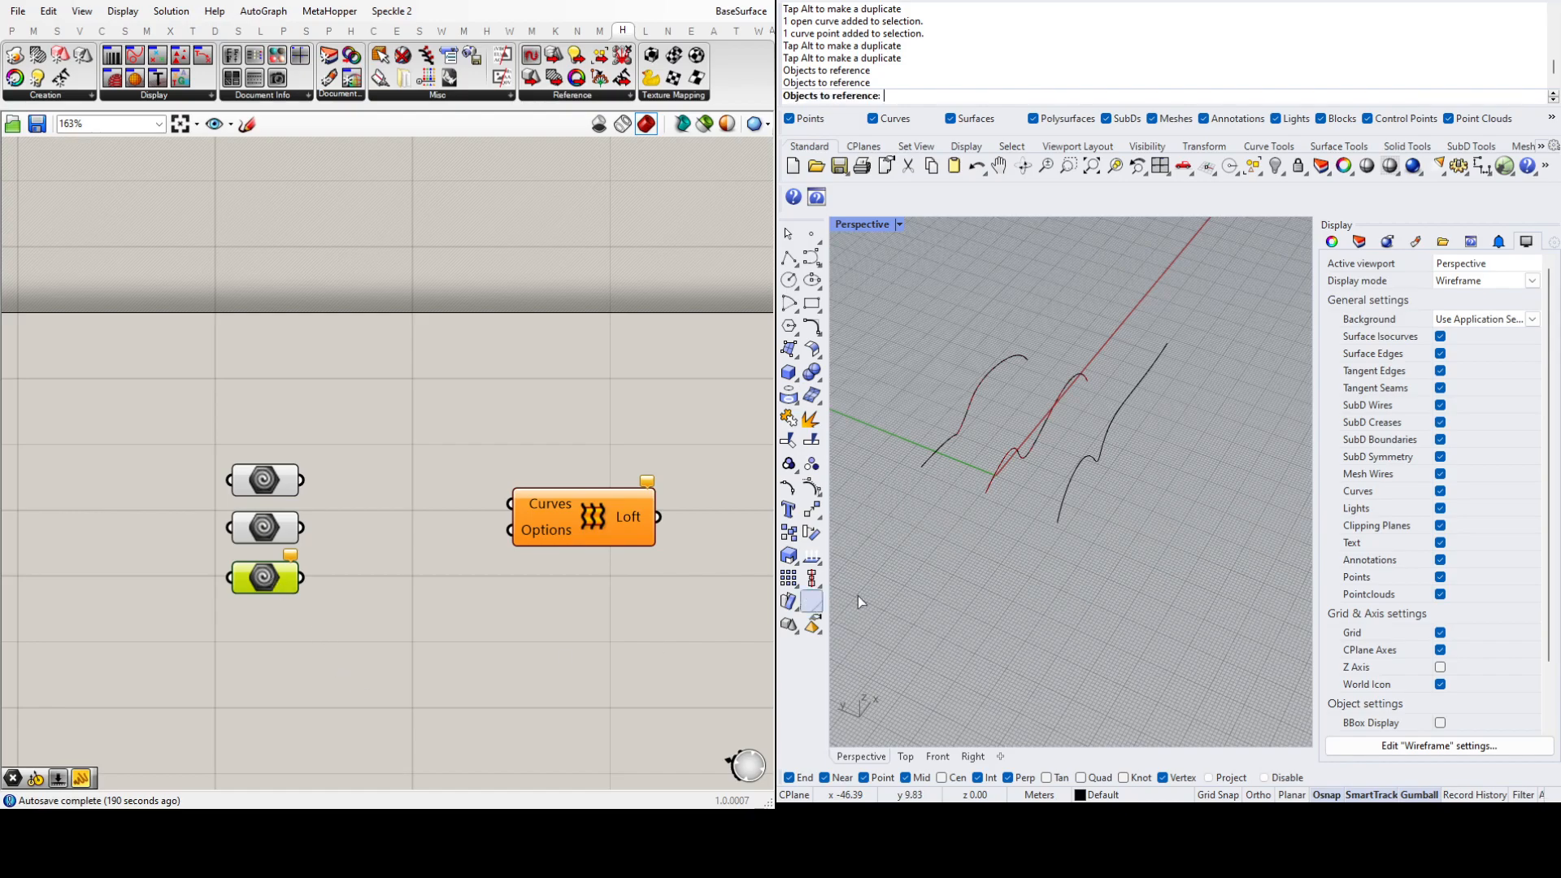
{"action": "left_click", "coordinate": [1081, 467]}
{"action": "left_click", "coordinate": [647, 591]}
{"action": "left_click_drag", "start_coordinate": [545, 544], "coordinate": [559, 544]}
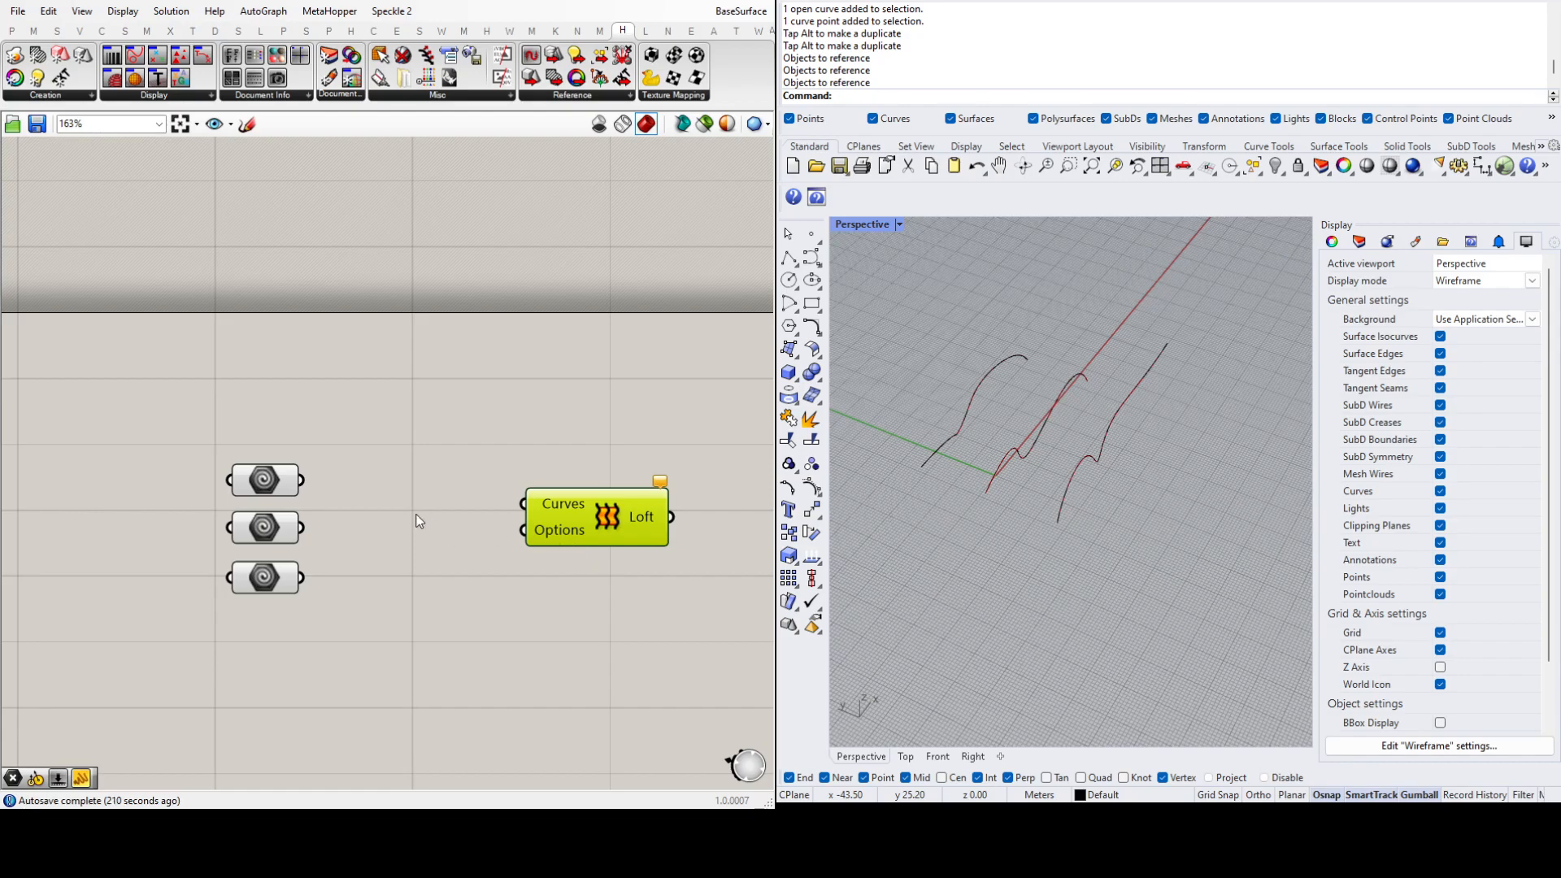
Step: Wire all three Curve parameters directly into the Loft's Curves input
{"action": "left_click_drag", "start_coordinate": [300, 480], "coordinate": [523, 504]}
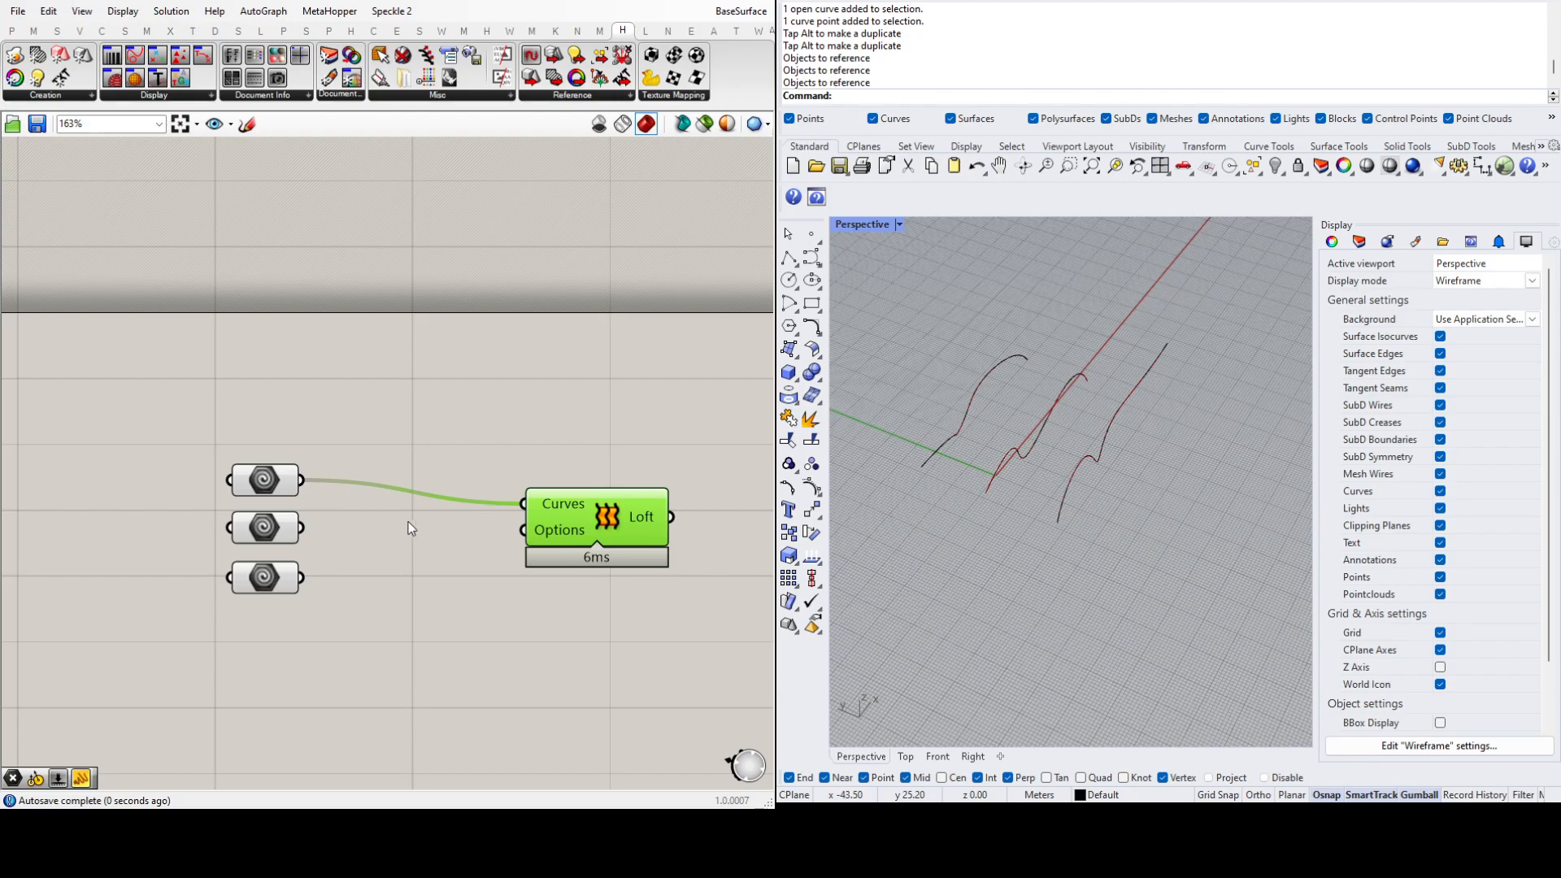
{"action": "left_click_drag", "start_coordinate": [301, 528], "coordinate": [522, 504], "text": "shift"}
{"action": "left_click_drag", "start_coordinate": [301, 578], "coordinate": [522, 504], "text": "shift"}
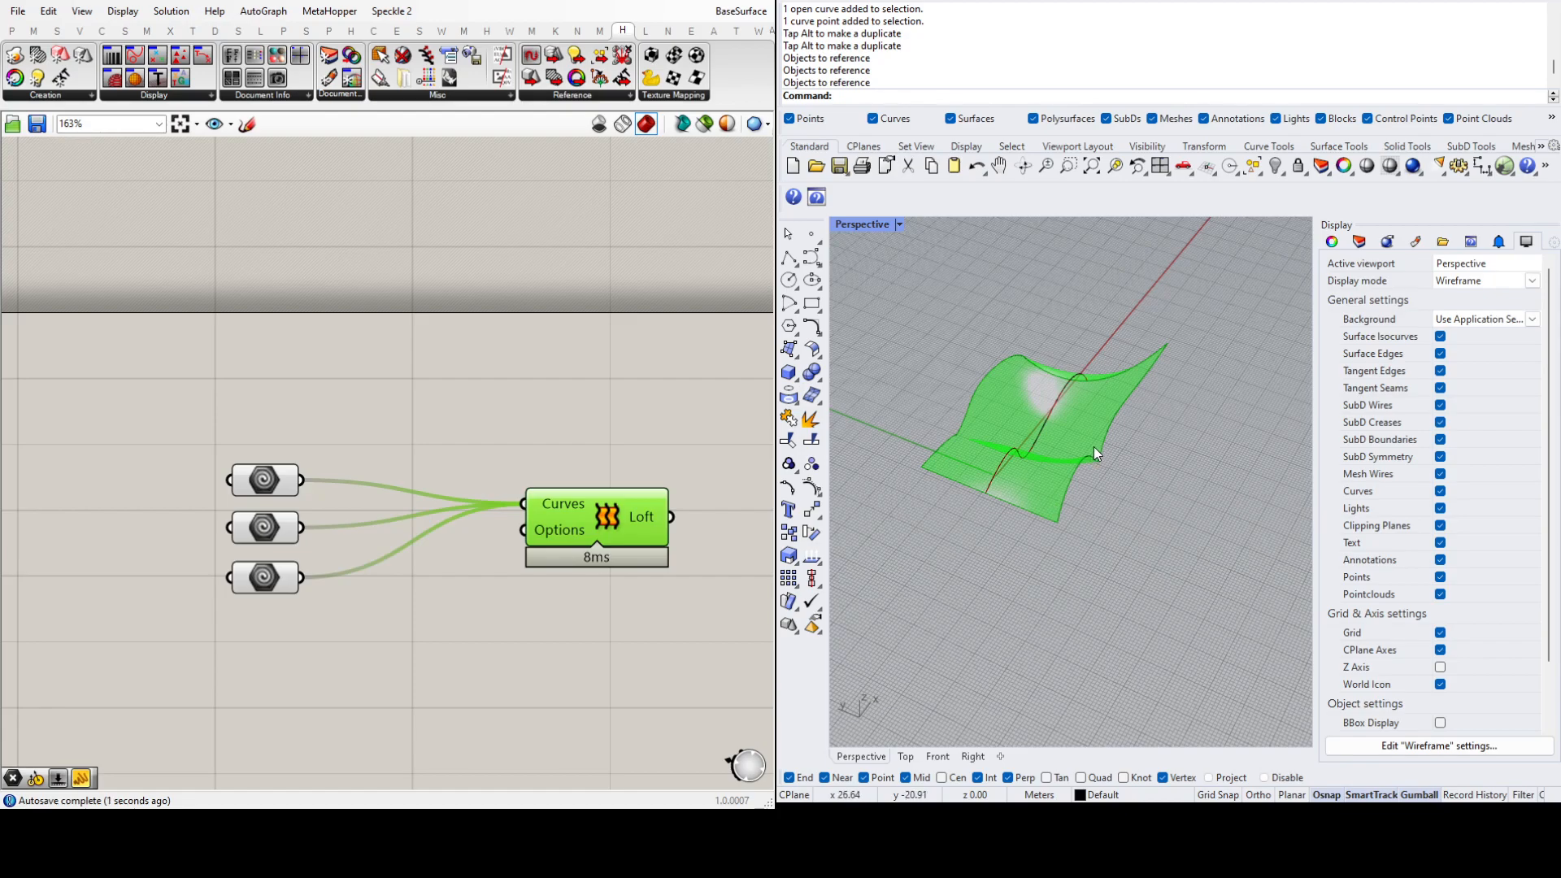
{"action": "left_click", "coordinate": [474, 651]}
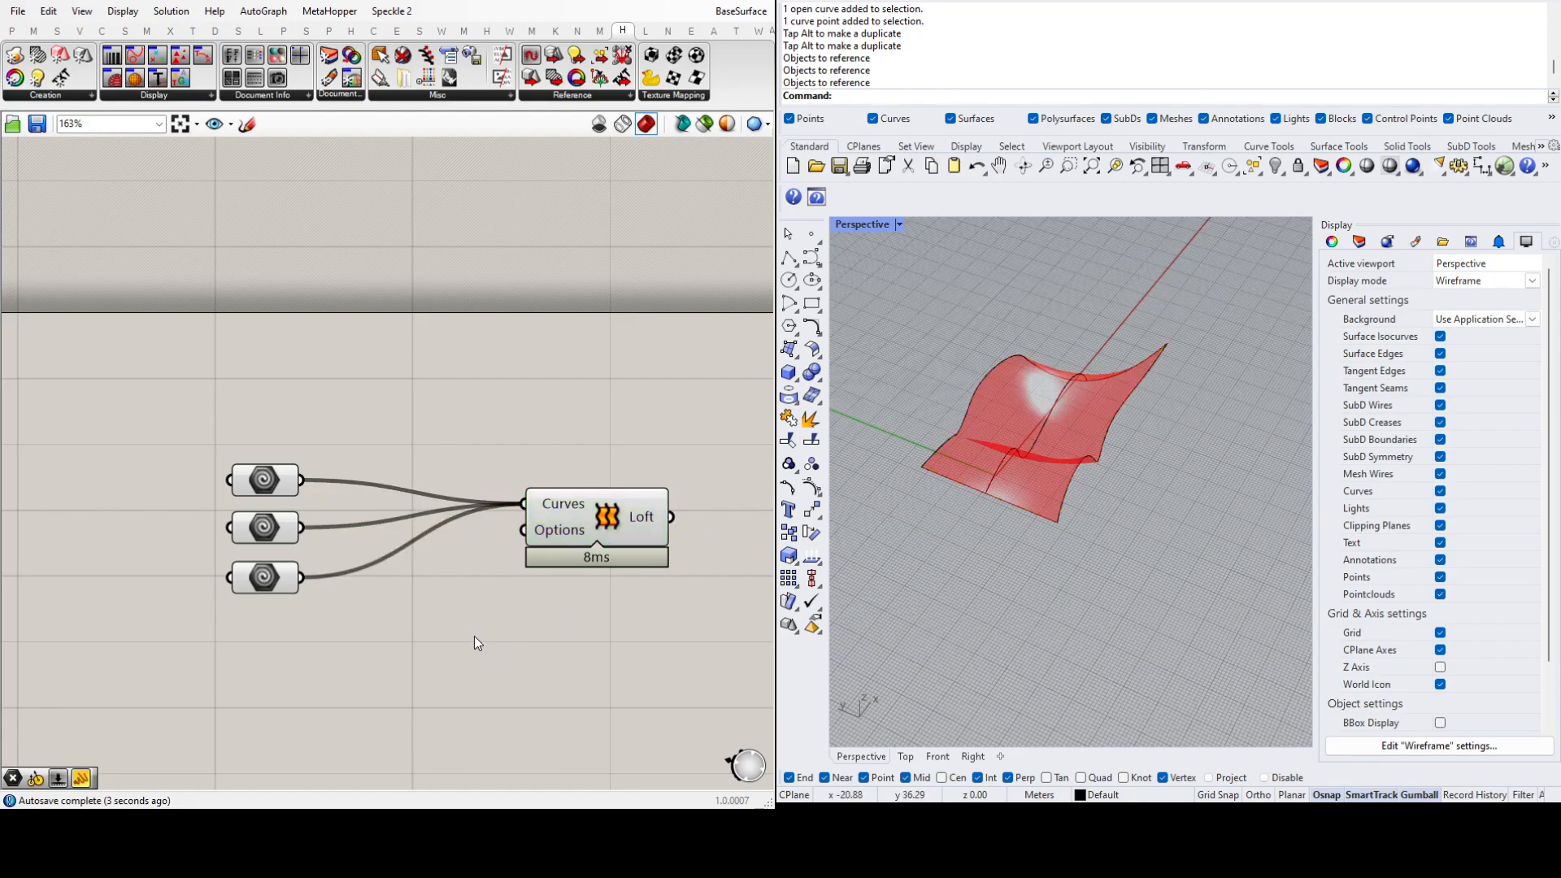
Step: Undo the three wire connections into the Loft and add a Merge component beside the Curve parameters
{"action": "key", "text": "ctrl+z"}
{"action": "key", "text": "ctrl+z"}
{"action": "key", "text": "ctrl+z"}
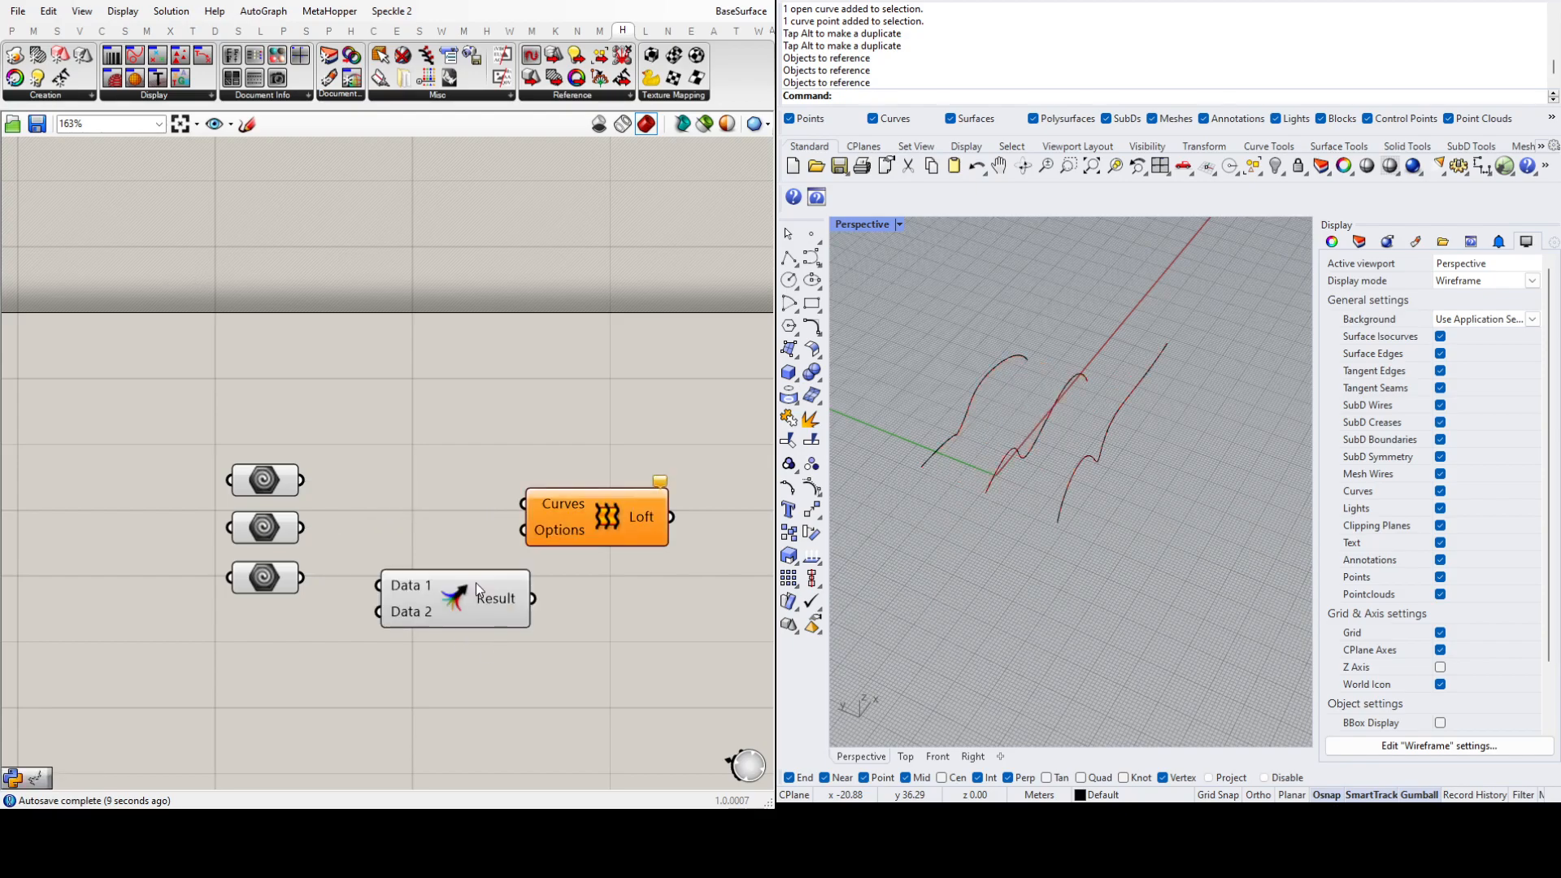
Step: Wire the three Curve parameters into the Merge component's D1, D2 and D3 inputs in order
{"action": "left_click_drag", "start_coordinate": [302, 481], "coordinate": [440, 437]}
{"action": "left_click_drag", "start_coordinate": [301, 528], "coordinate": [381, 443]}
{"action": "scroll", "coordinate": [382, 435], "scroll_direction": "up", "scroll_amount": 5}
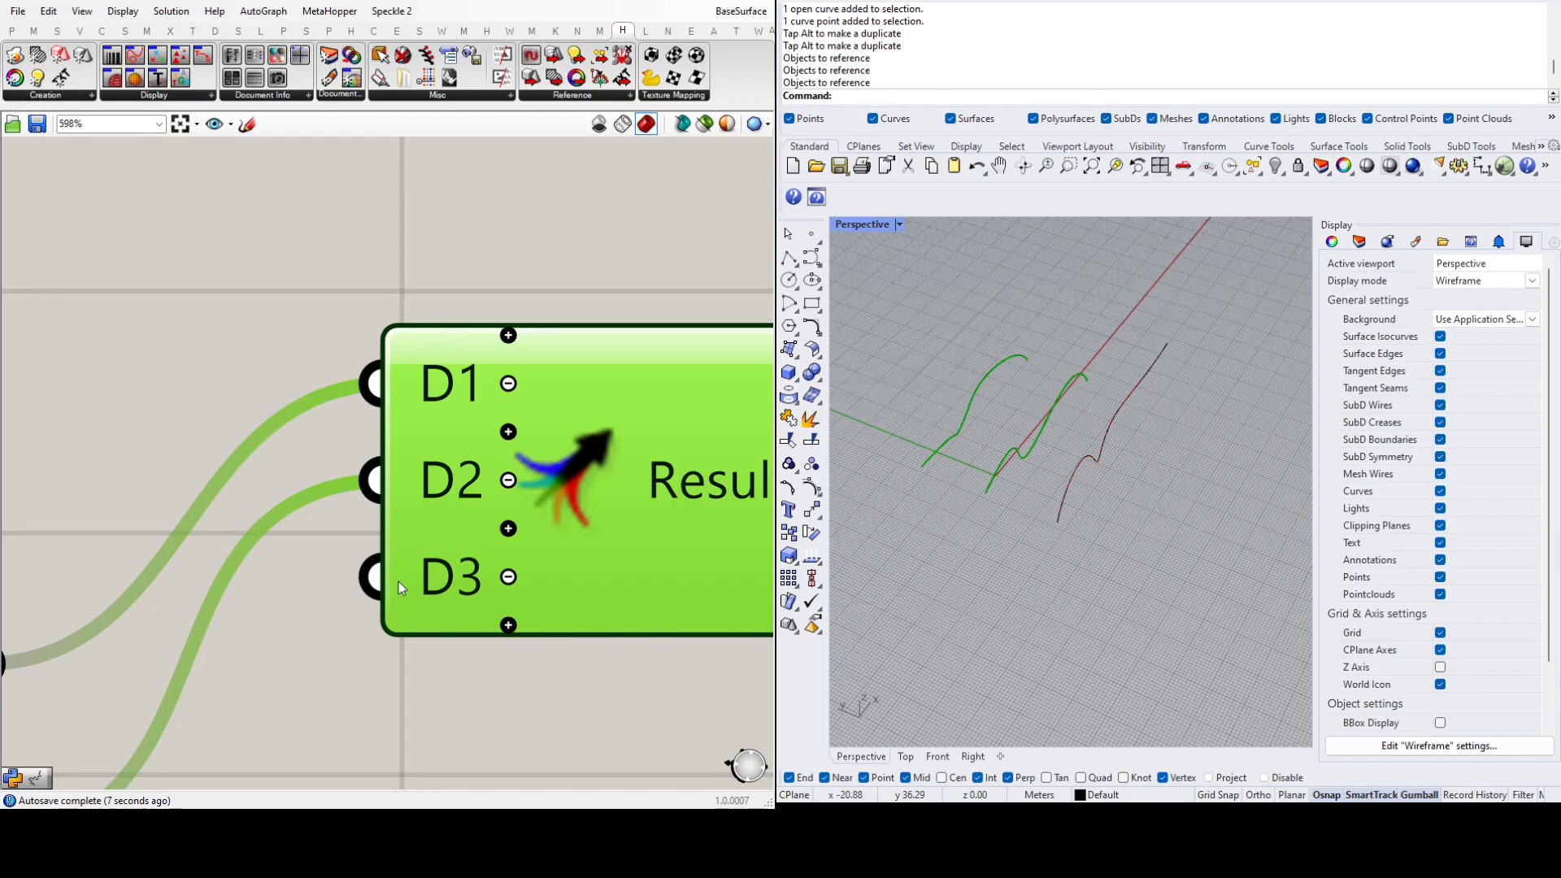
{"action": "scroll", "coordinate": [399, 582], "scroll_direction": "down", "scroll_amount": 5}
{"action": "scroll", "coordinate": [358, 520], "scroll_direction": "up", "scroll_amount": 2}
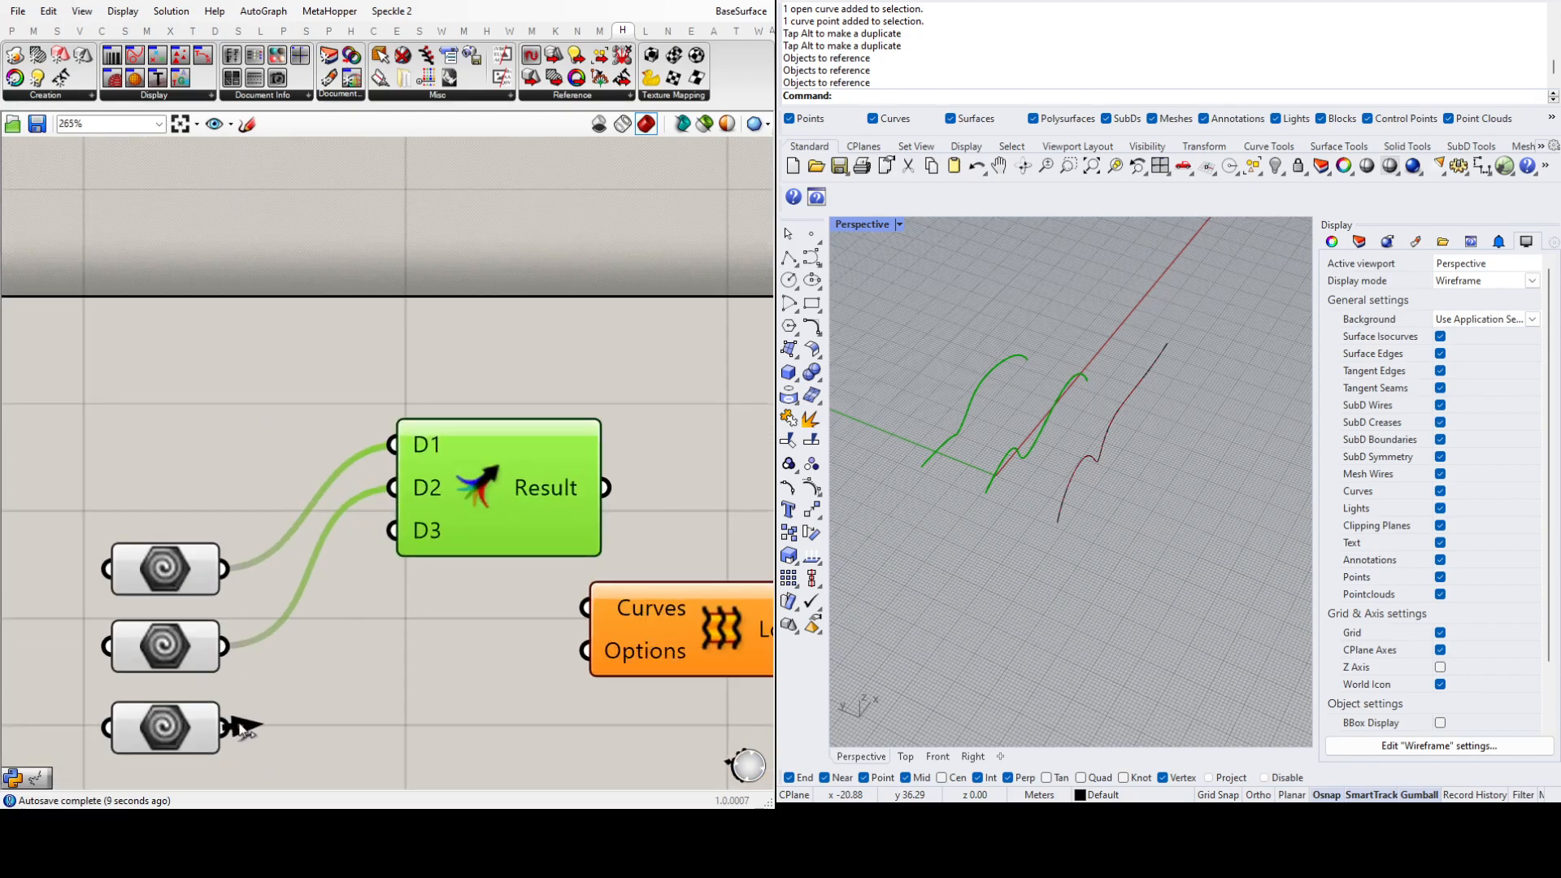
{"action": "left_click_drag", "start_coordinate": [234, 732], "coordinate": [379, 529]}
{"action": "scroll", "coordinate": [501, 626], "scroll_direction": "down", "scroll_amount": 3}
{"action": "scroll", "coordinate": [569, 657], "scroll_direction": "up", "scroll_amount": 3}
Step: Line up the Merge and Loft components and connect the Merge Result to the Loft's Curves input
{"action": "left_click", "coordinate": [569, 657]}
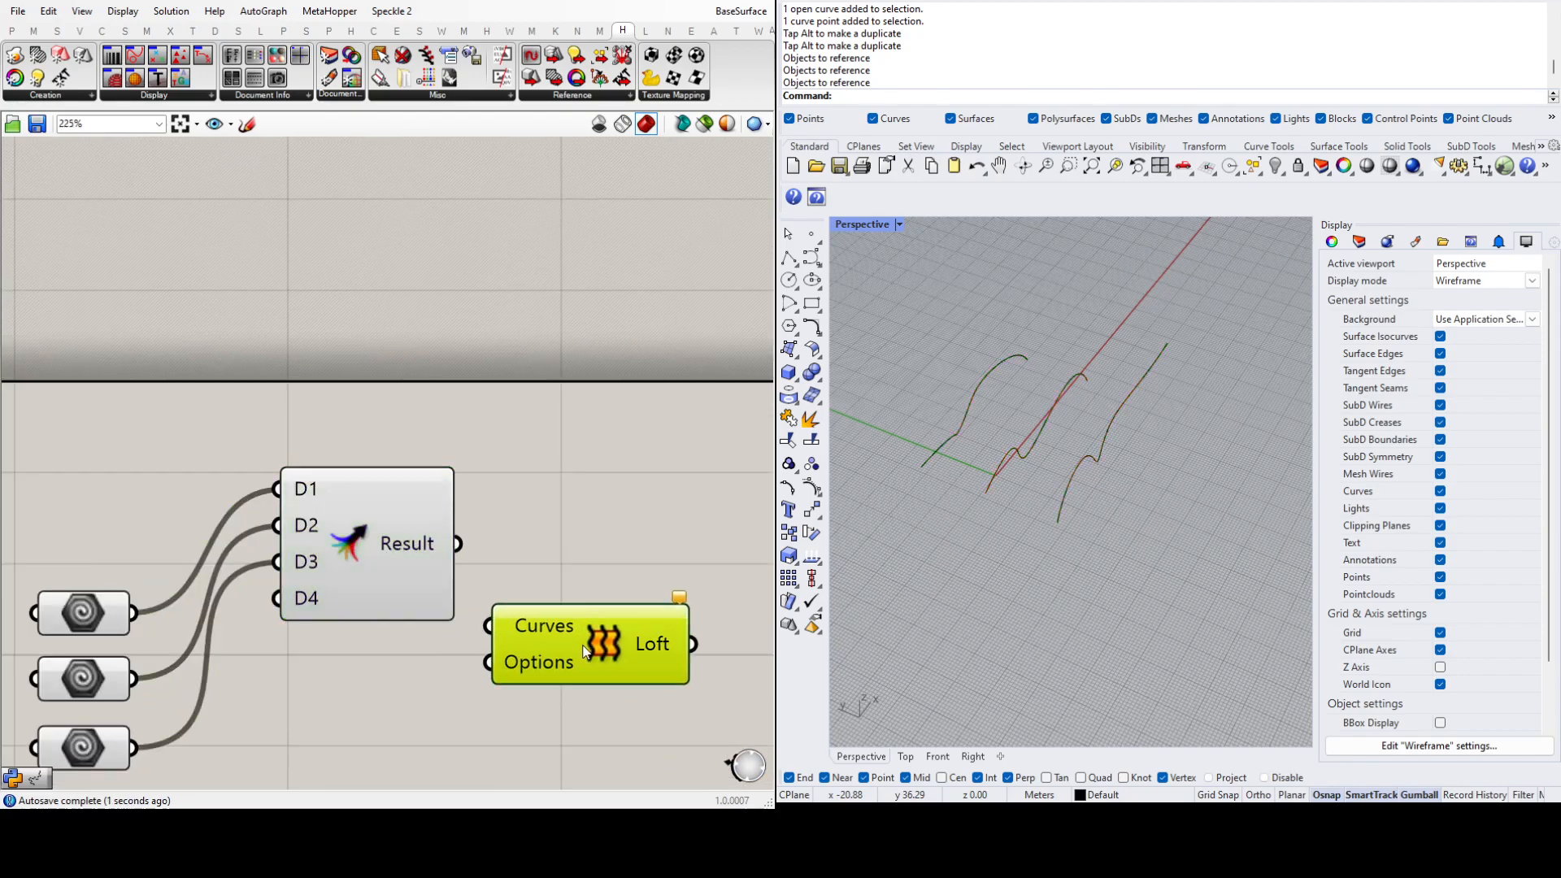
{"action": "left_click_drag", "start_coordinate": [569, 657], "coordinate": [618, 646]}
{"action": "left_click_drag", "start_coordinate": [383, 549], "coordinate": [371, 702]}
{"action": "scroll", "coordinate": [349, 530], "scroll_direction": "down", "scroll_amount": 3}
{"action": "left_click_drag", "start_coordinate": [507, 582], "coordinate": [567, 641]}
{"action": "left_click_drag", "start_coordinate": [417, 638], "coordinate": [530, 646]}
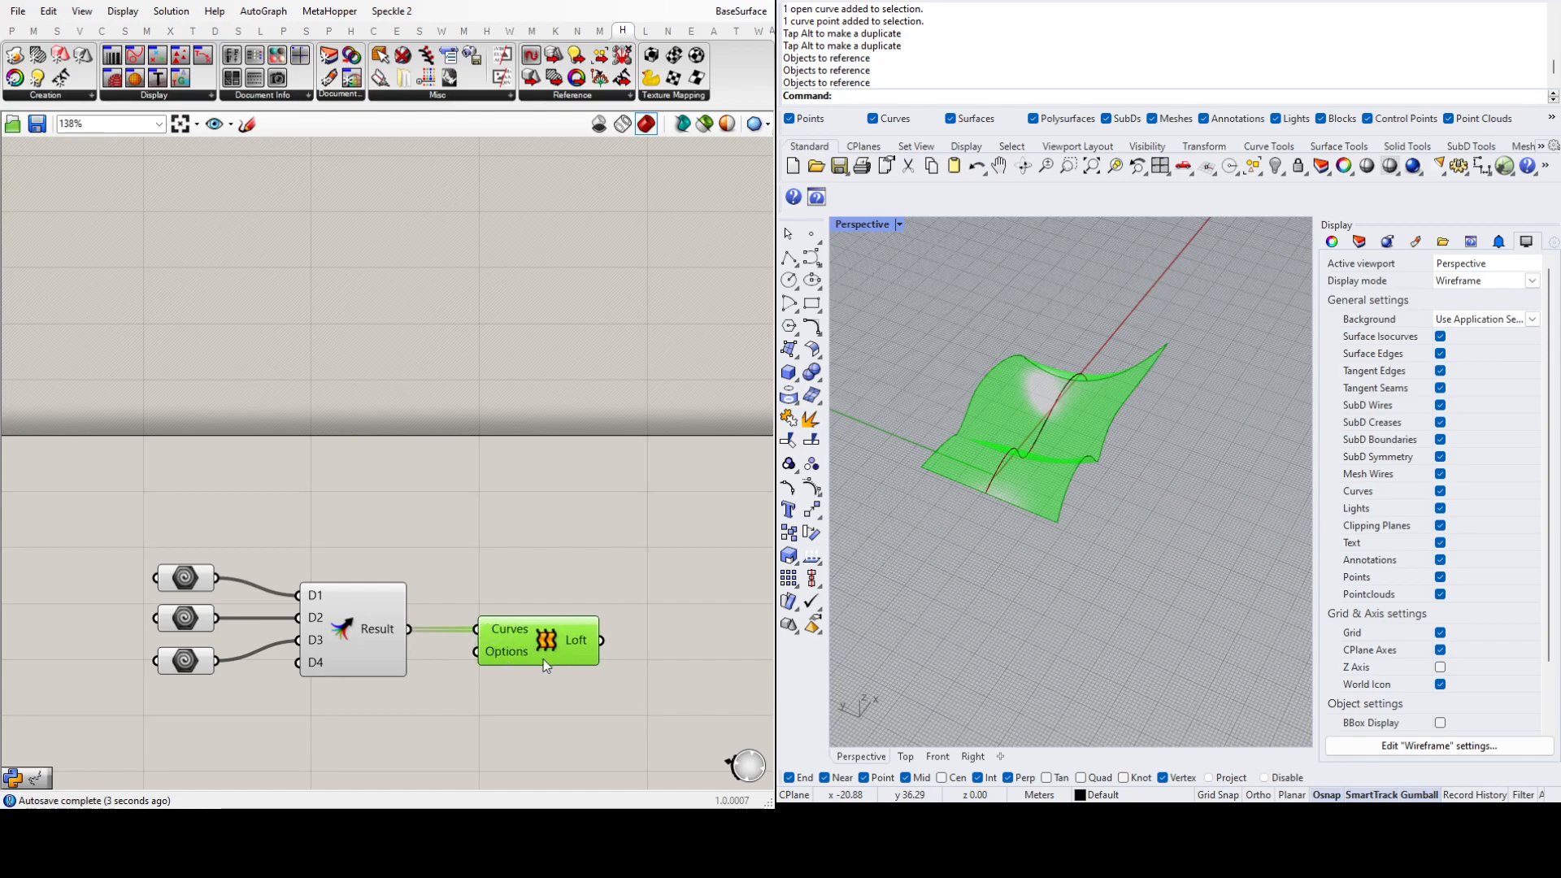
{"action": "left_click", "coordinate": [589, 561]}
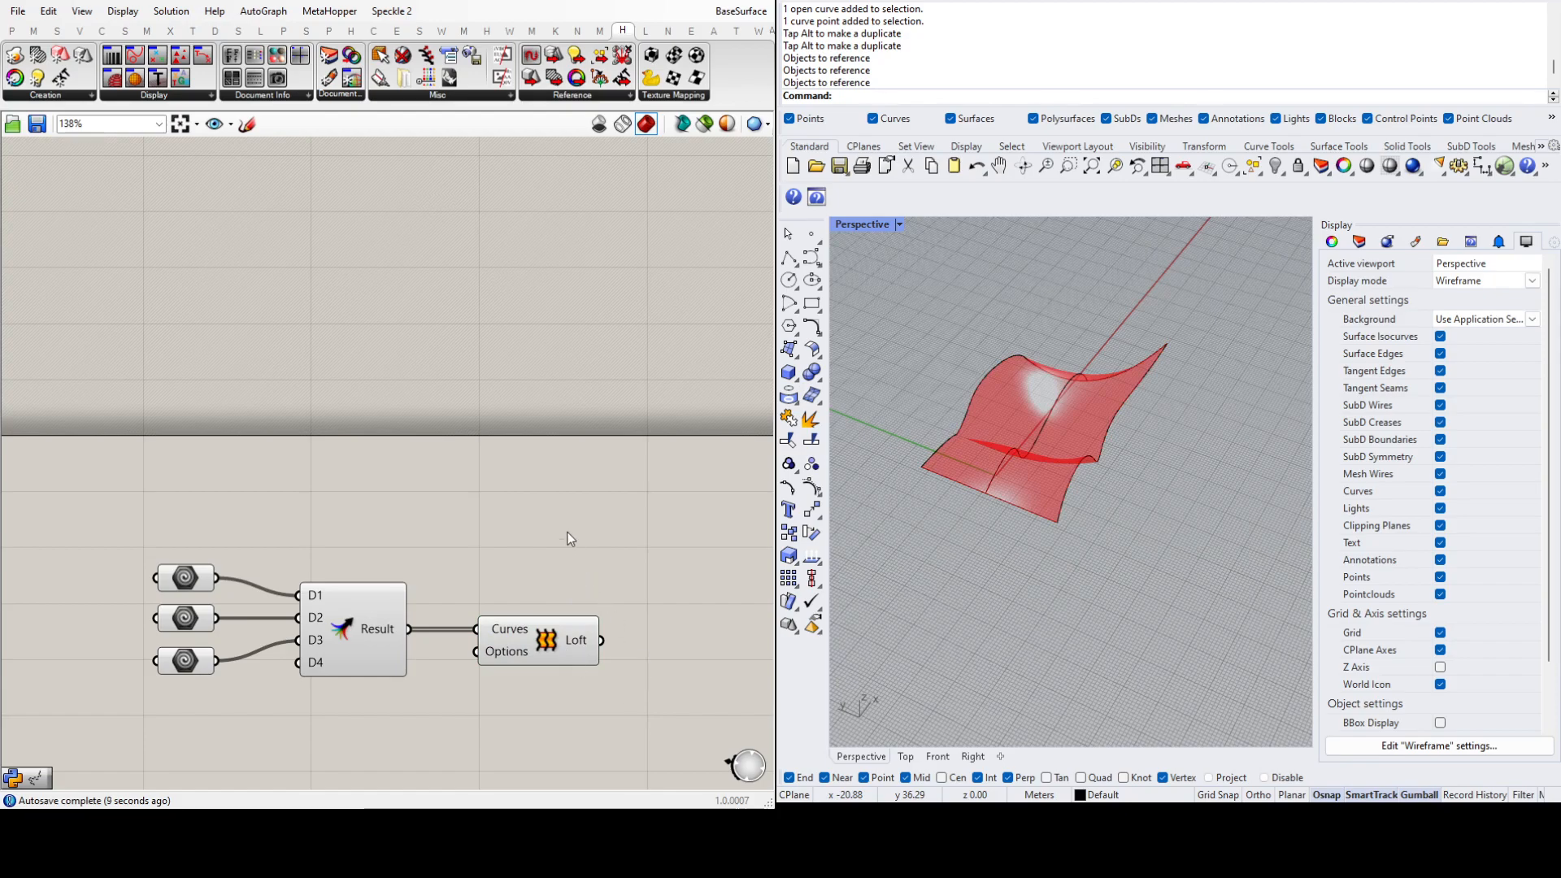
Step: Try a Loft Options component on the Loft's Options input and delete it again
{"action": "left_click", "coordinate": [548, 515]}
{"action": "left_click_drag", "start_coordinate": [546, 561], "coordinate": [488, 651]}
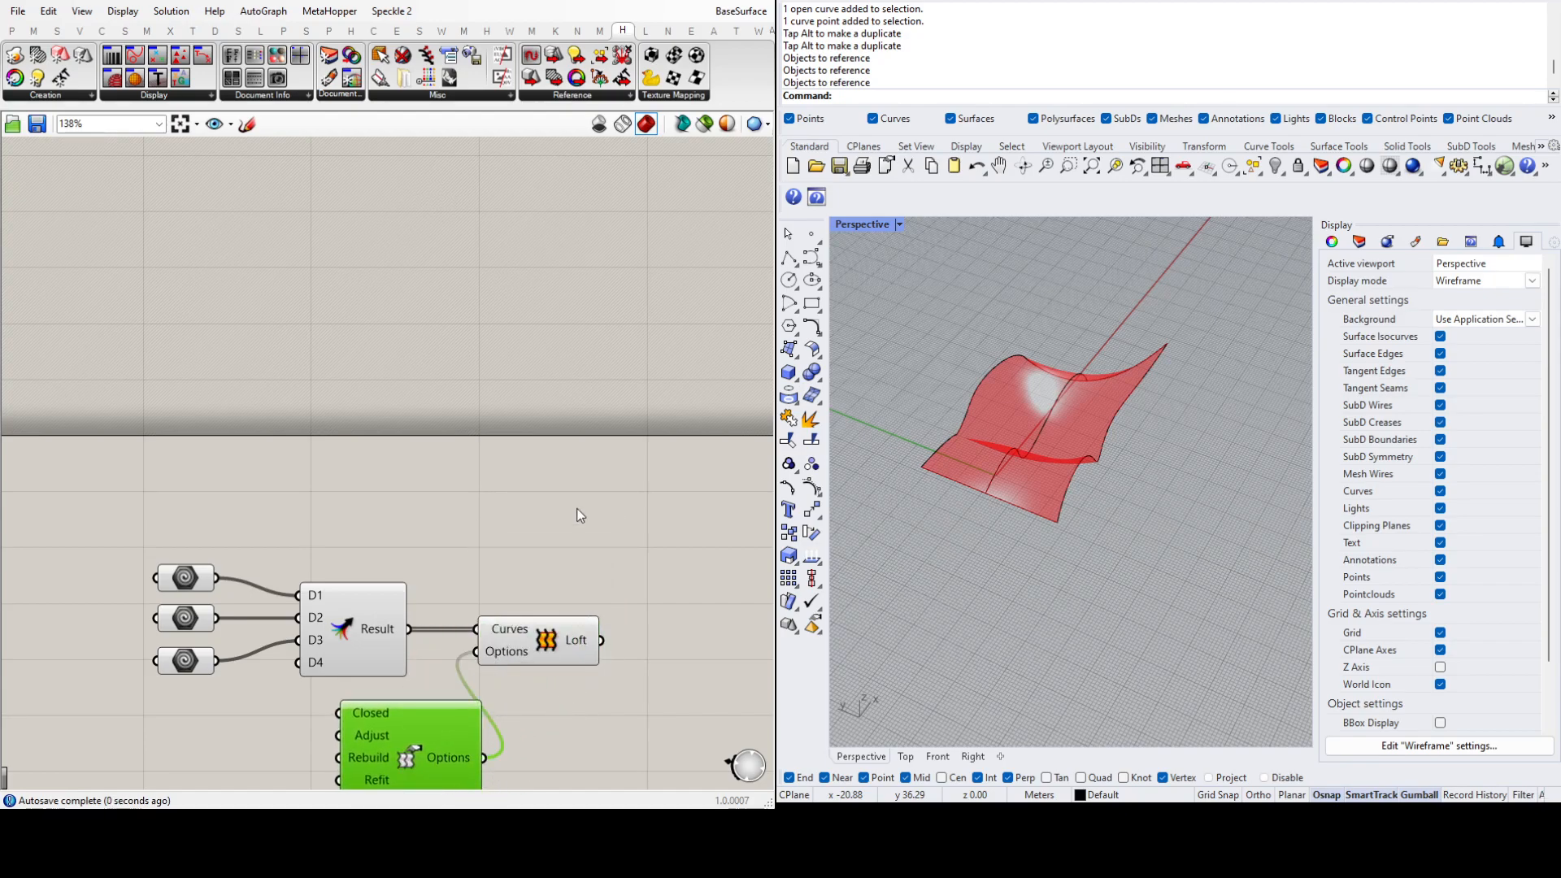
{"action": "scroll", "coordinate": [575, 530], "scroll_direction": "down", "scroll_amount": 2}
{"action": "scroll", "coordinate": [436, 678], "scroll_direction": "up", "scroll_amount": 2}
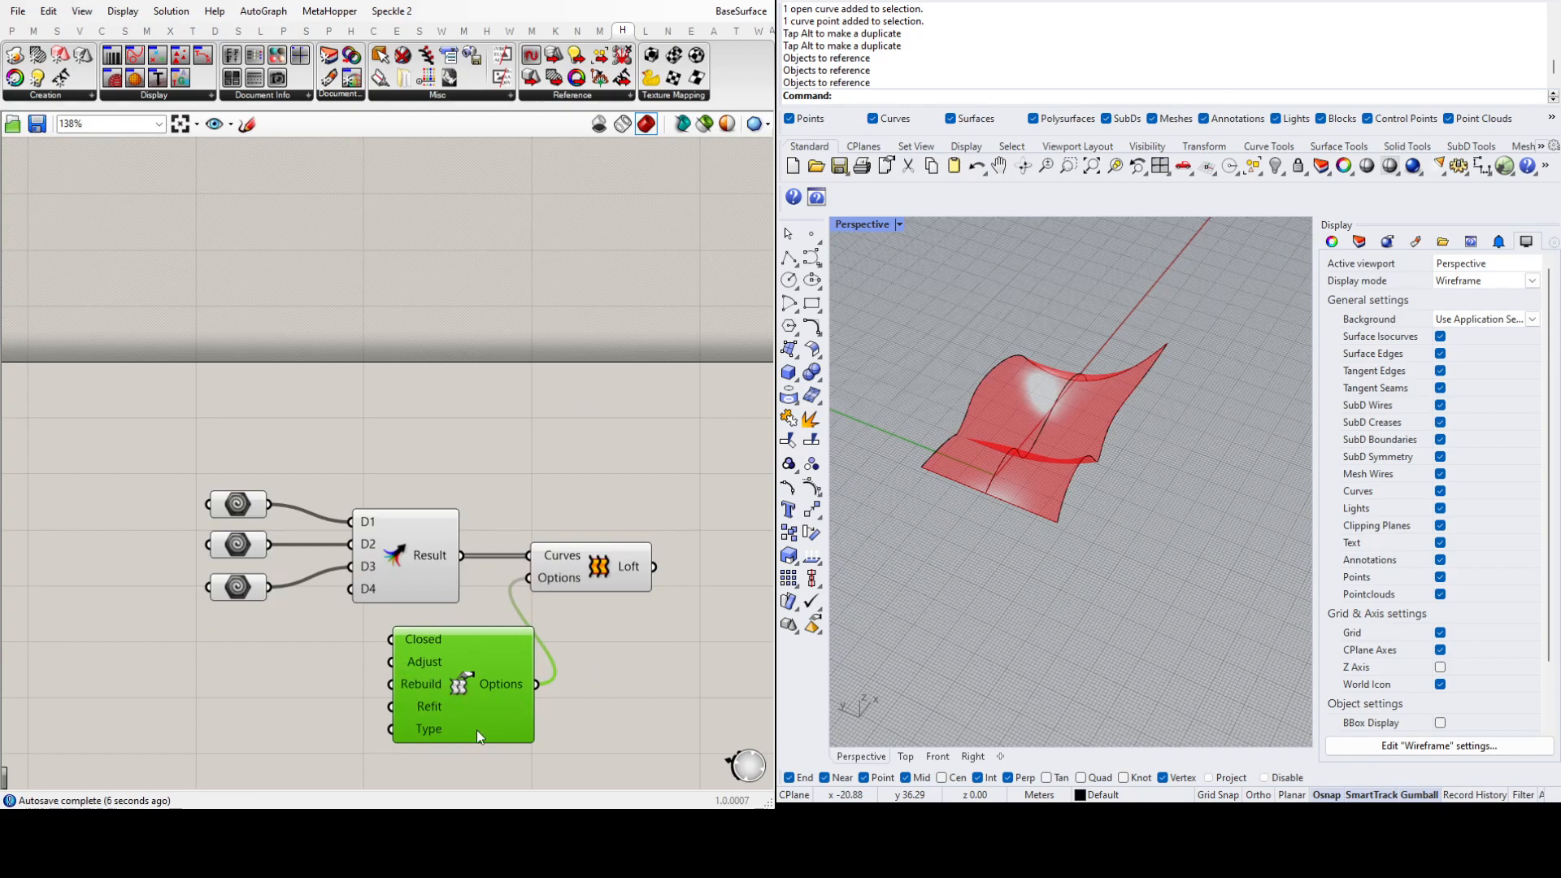
{"action": "key", "text": "Delete"}
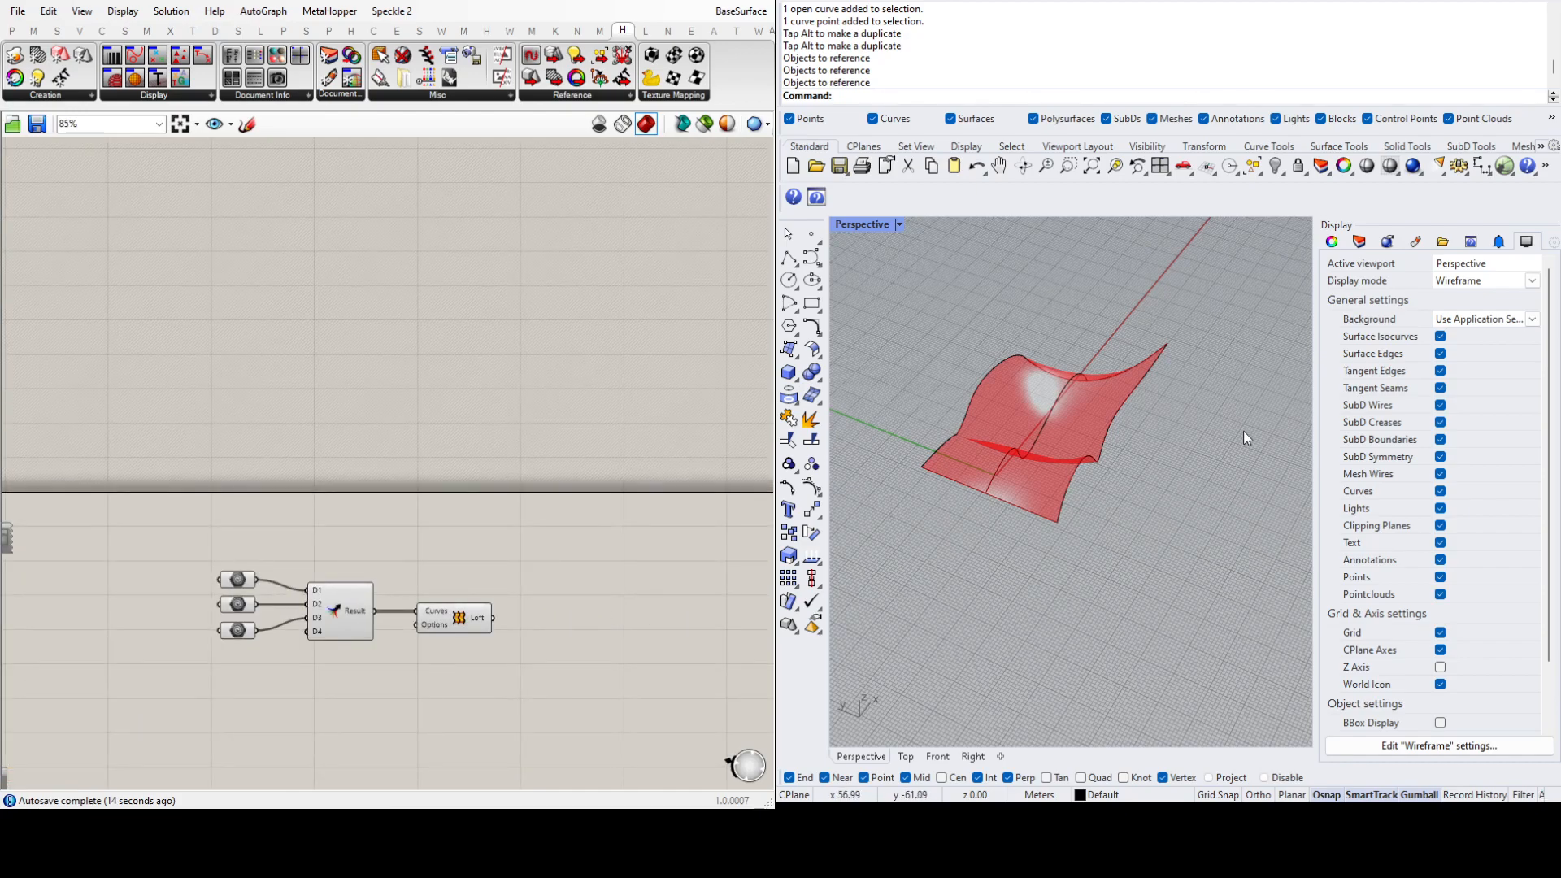
Step: Hide the three profile curves in Rhino with the Hide command
{"action": "left_click_drag", "start_coordinate": [1193, 549], "coordinate": [943, 364]}
{"action": "type", "text": "Hide"}
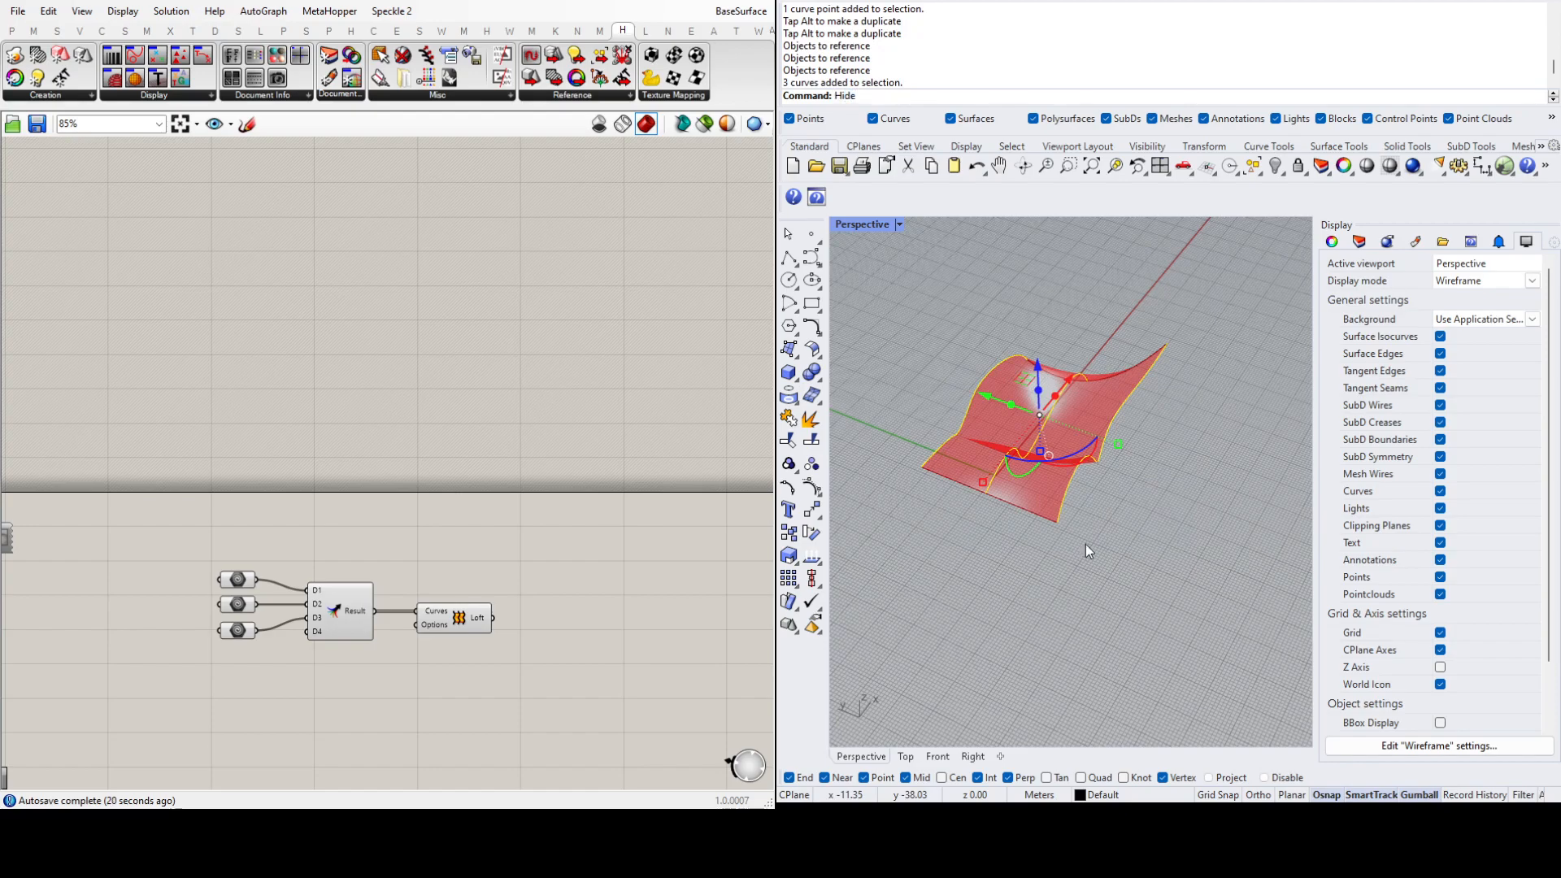
{"action": "key", "text": "Return"}
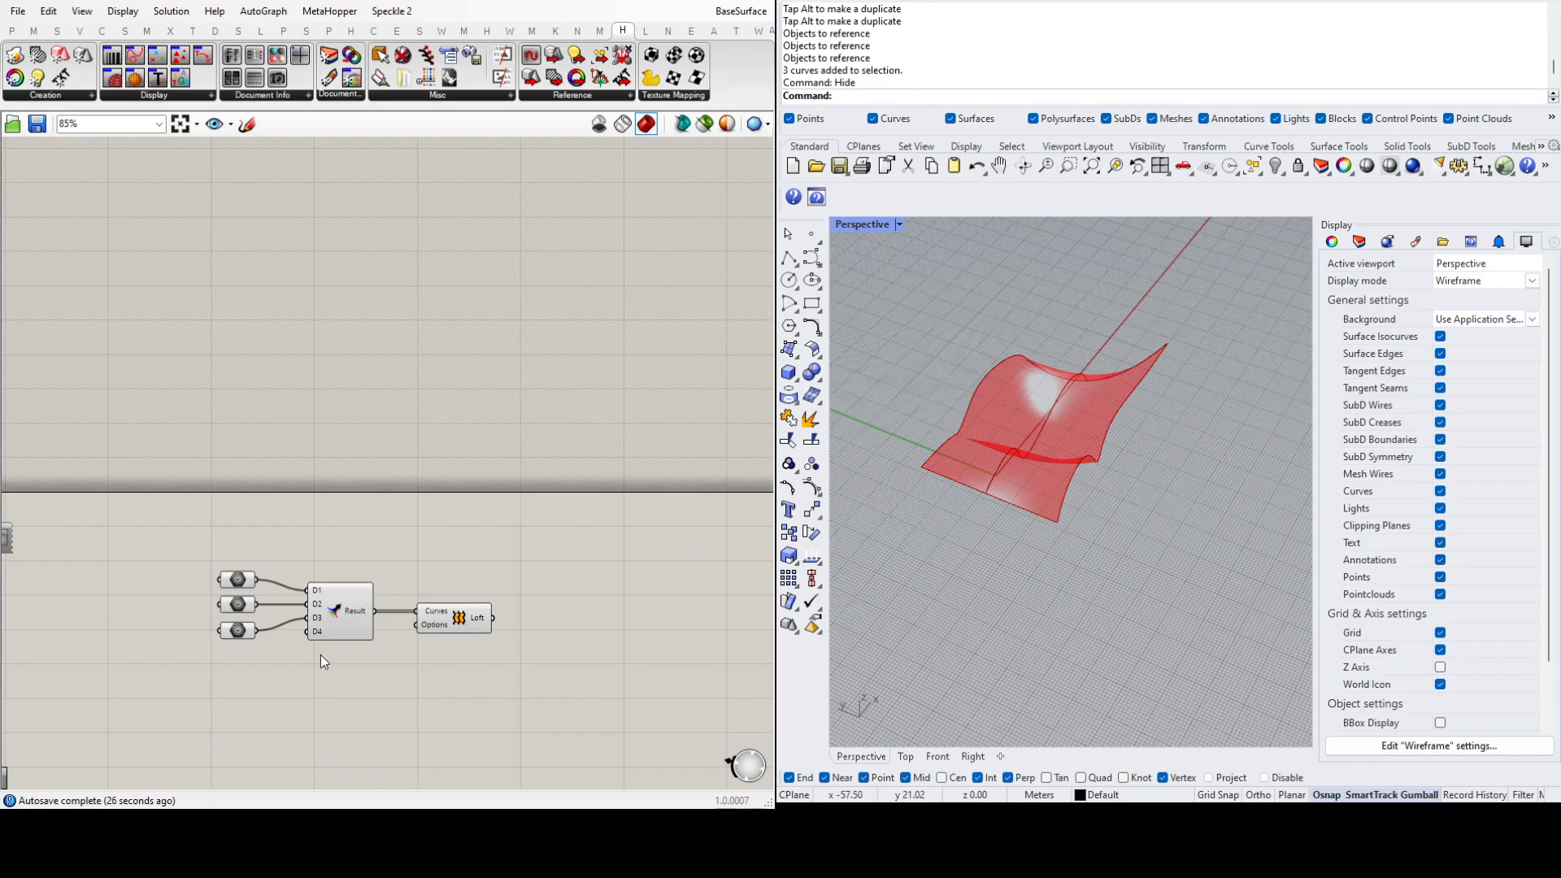
Step: Add a Custom Preview component and connect the Loft output to its Geometry input
{"action": "scroll", "coordinate": [351, 673], "scroll_direction": "up", "scroll_amount": 3}
{"action": "scroll", "coordinate": [355, 667], "scroll_direction": "down", "scroll_amount": 4}
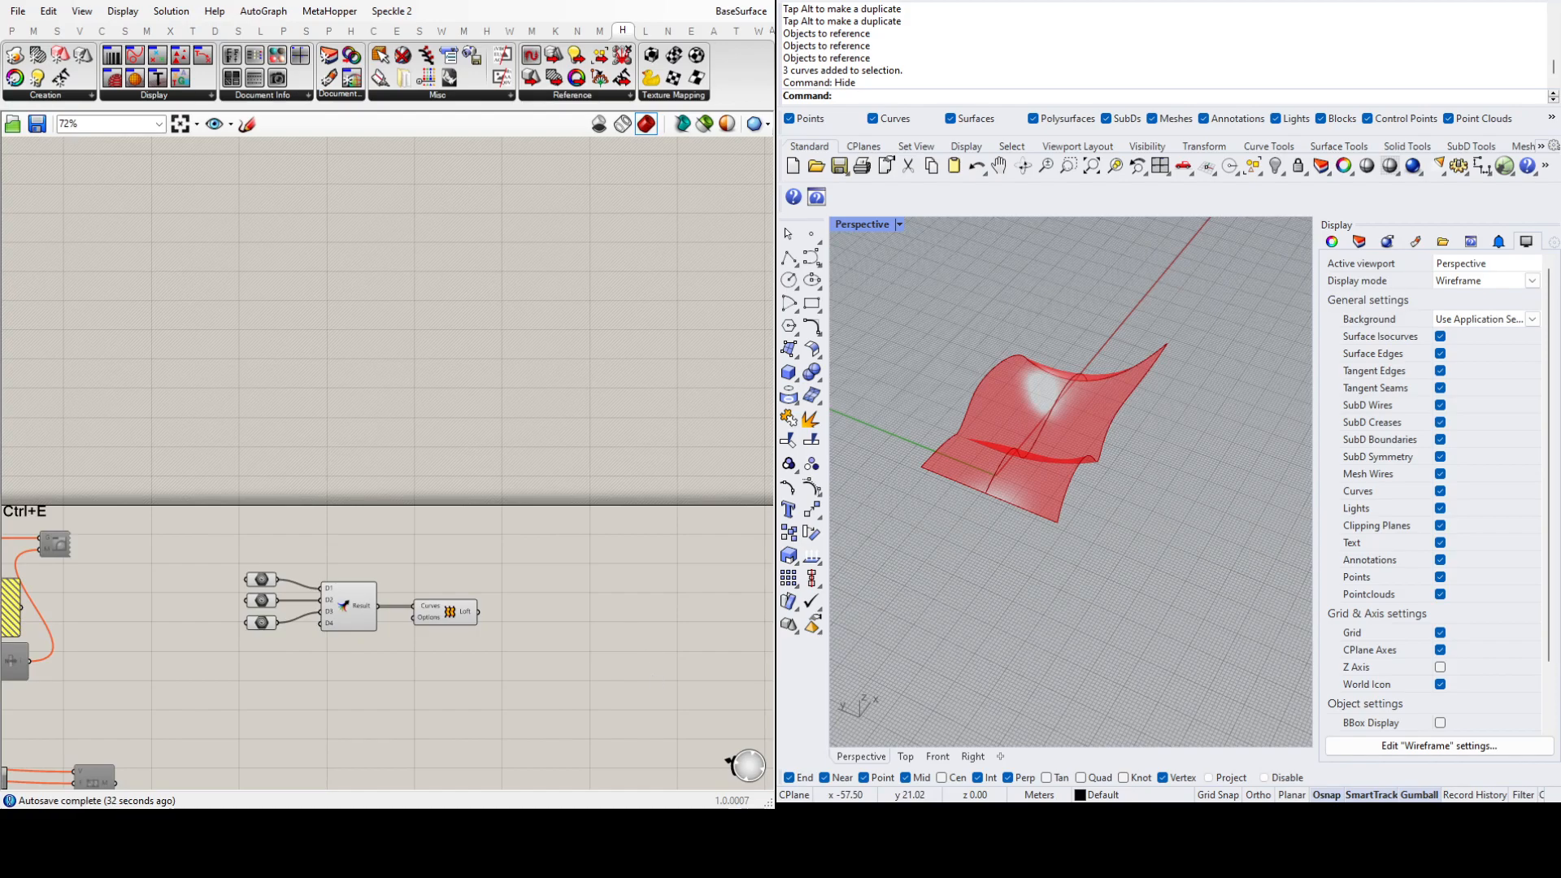
{"action": "left_click", "coordinate": [680, 608]}
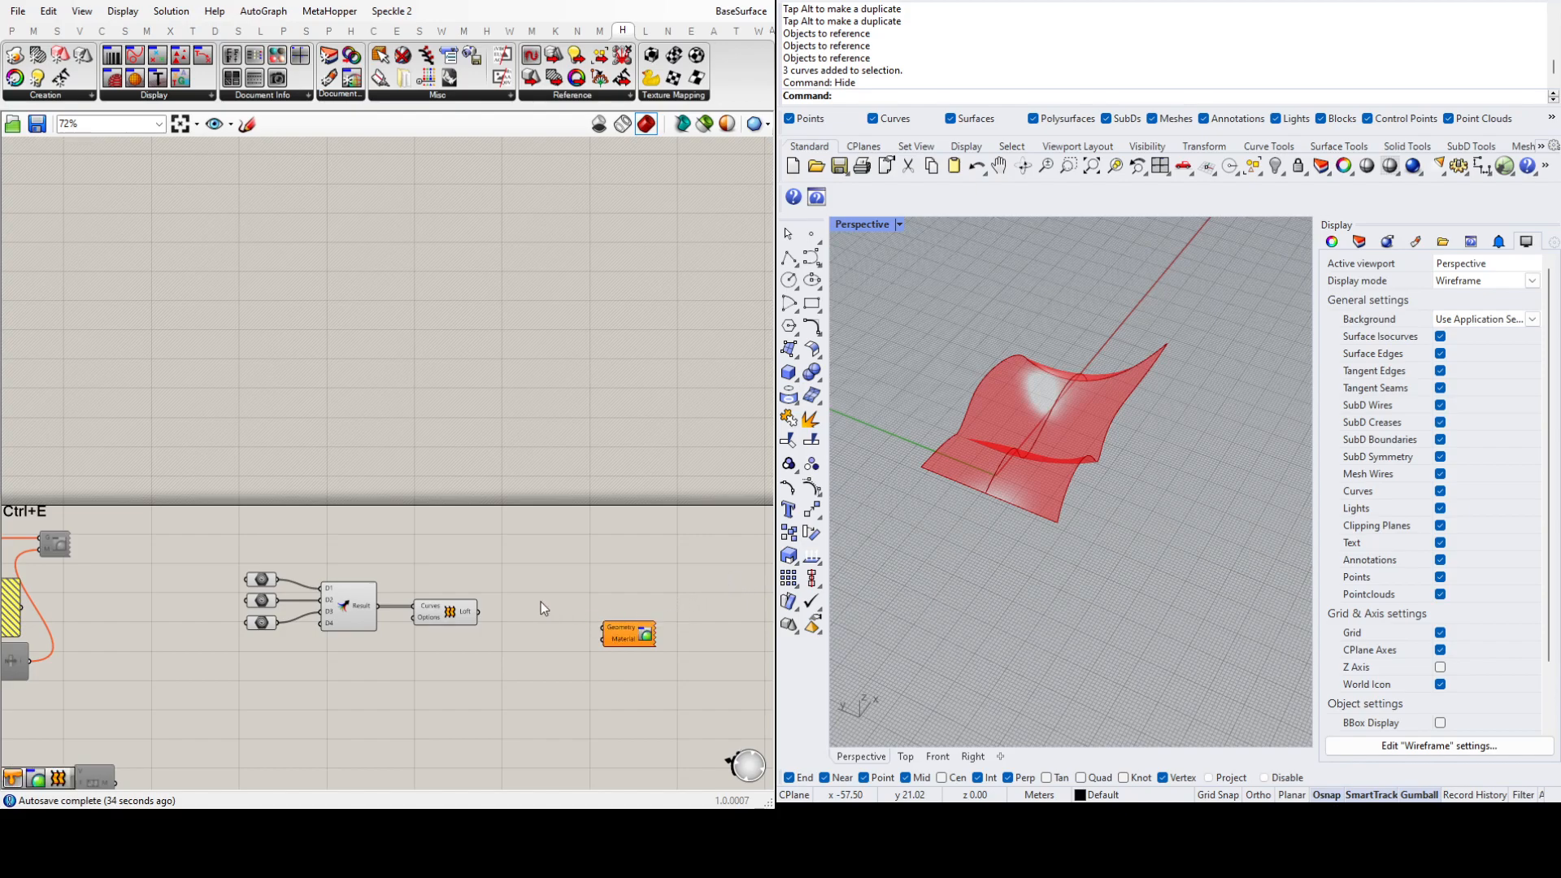
{"action": "left_click_drag", "start_coordinate": [481, 612], "coordinate": [594, 604]}
{"action": "left_click", "coordinate": [585, 622]}
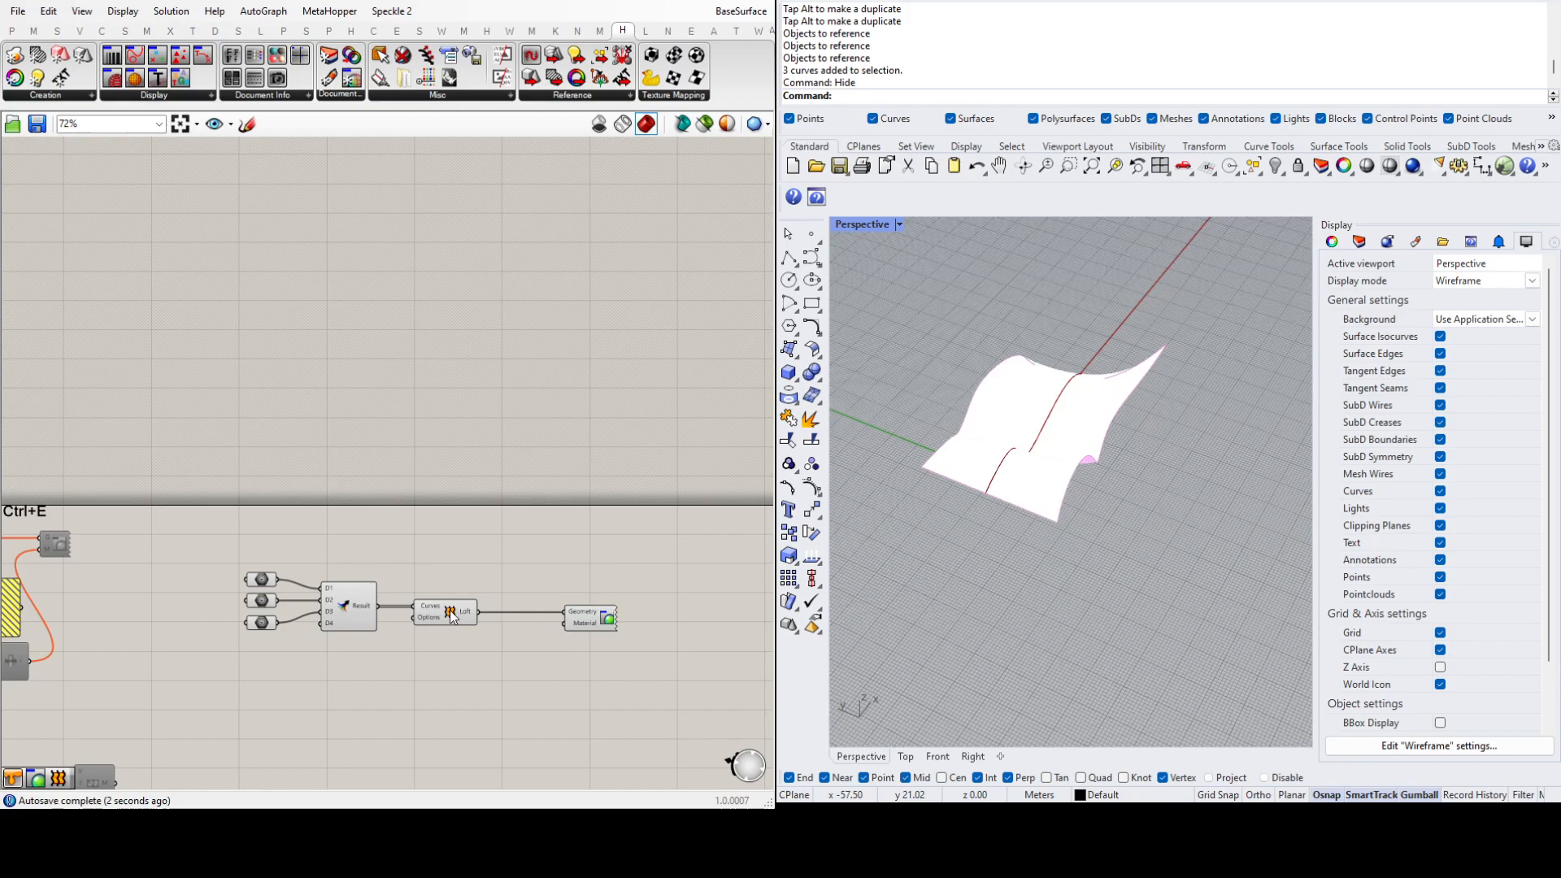
Step: Set the Perspective viewport's display mode to Shaded
{"action": "scroll", "coordinate": [569, 614], "scroll_direction": "up", "scroll_amount": 3}
{"action": "scroll", "coordinate": [992, 453], "scroll_direction": "up", "scroll_amount": 2}
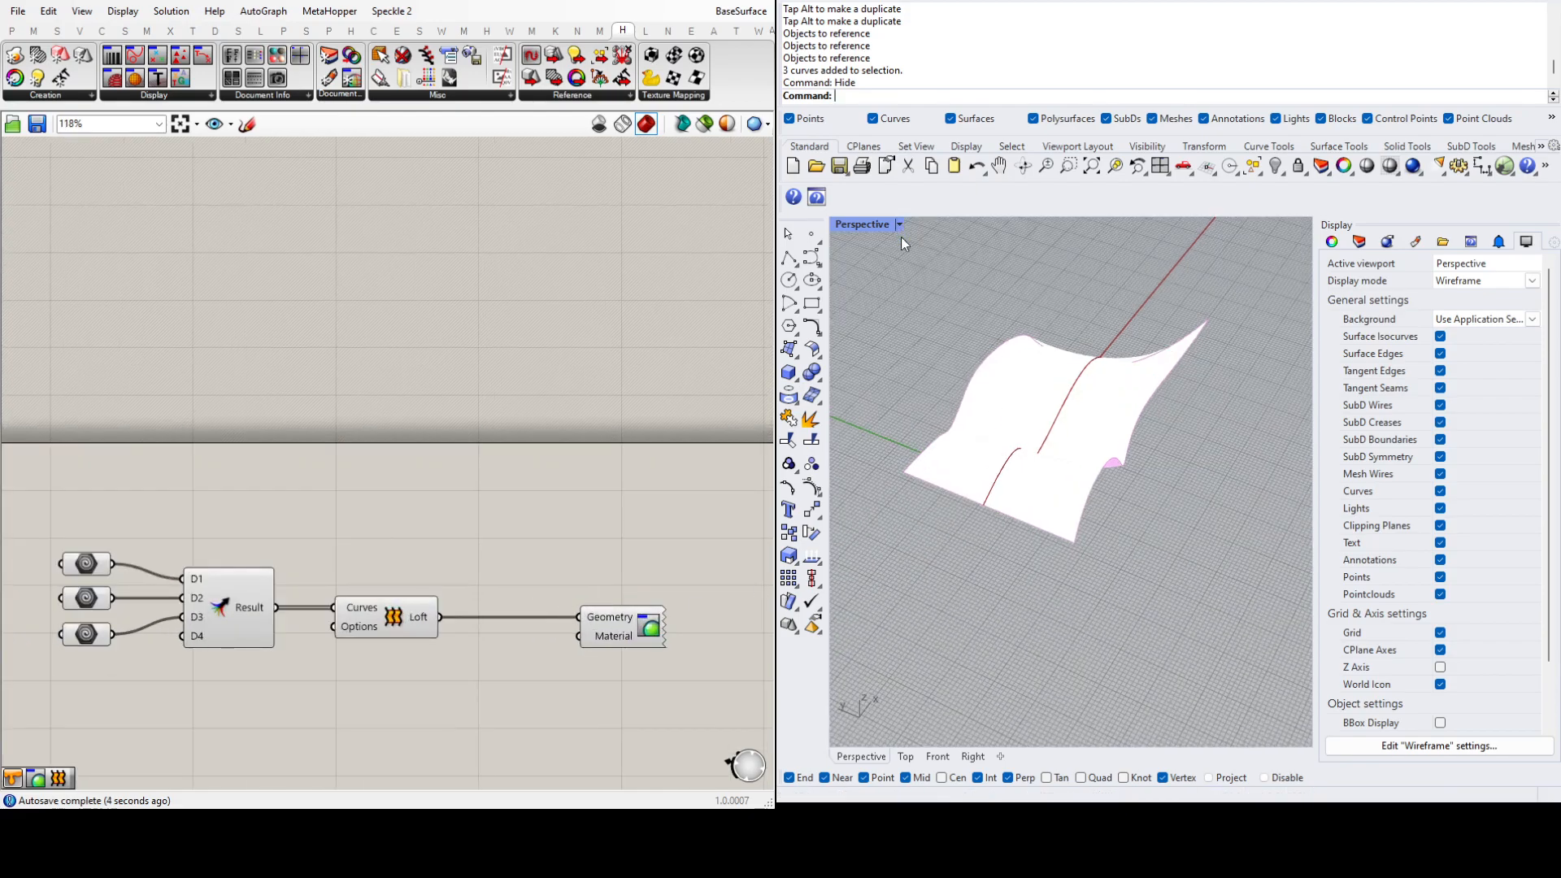
{"action": "left_click", "coordinate": [945, 247]}
{"action": "mouse_move", "coordinate": [1113, 521]}
{"action": "right_mouse_down"}
{"action": "mouse_move", "coordinate": [1139, 523]}
{"action": "mouse_move", "coordinate": [1131, 475]}
{"action": "right_mouse_up"}
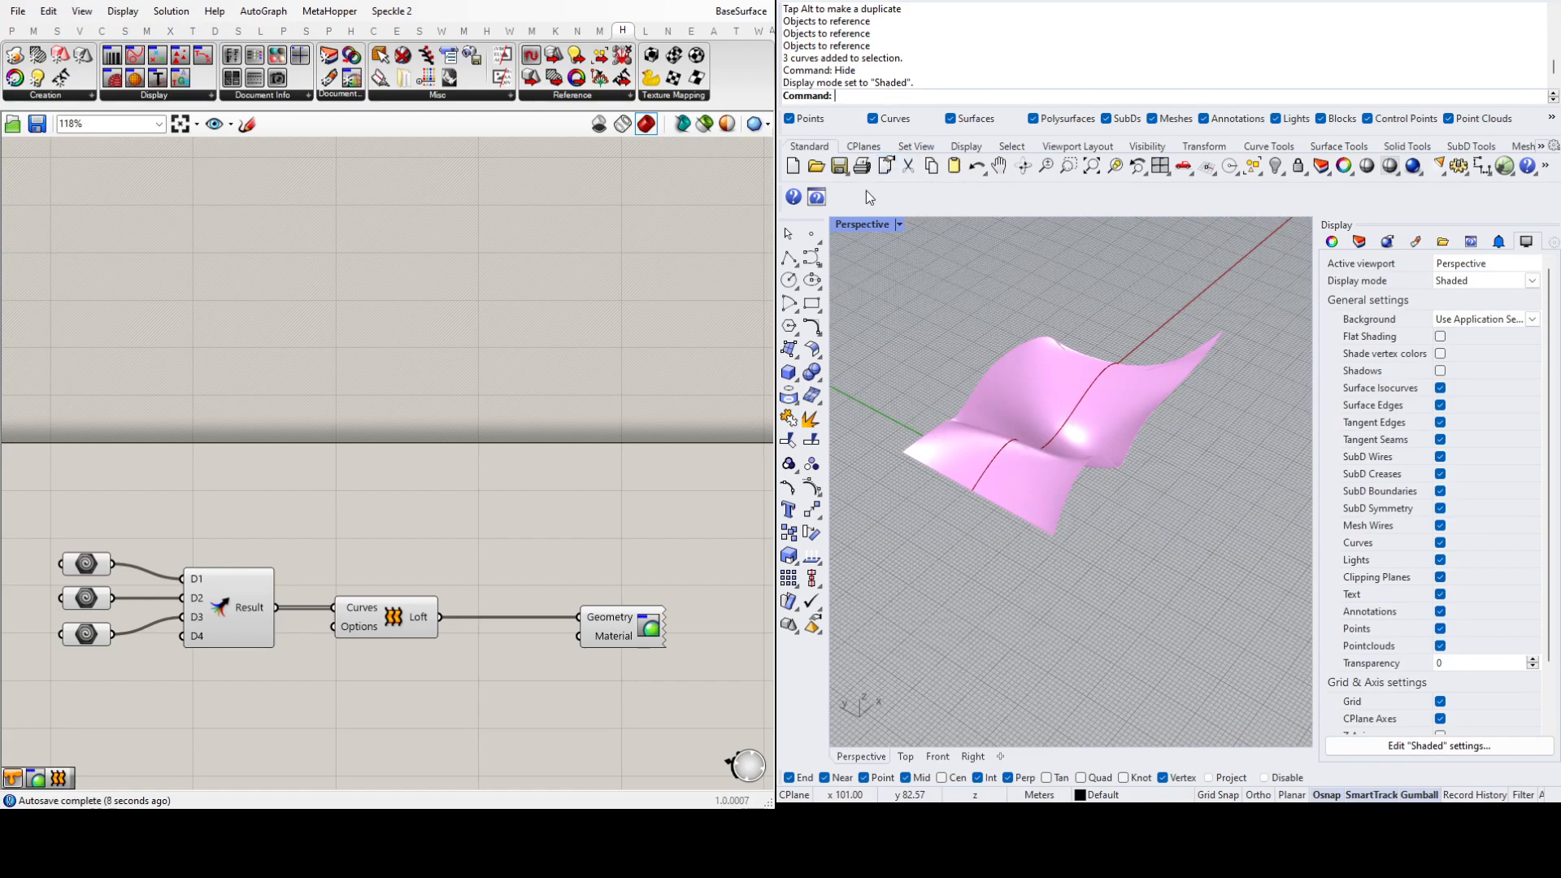
Step: Move the Custom Preview component closer to the Loft and turn off the Loft's own preview
{"action": "left_click_drag", "start_coordinate": [632, 630], "coordinate": [602, 631]}
{"action": "left_click", "coordinate": [561, 680]}
{"action": "left_click", "coordinate": [389, 629]}
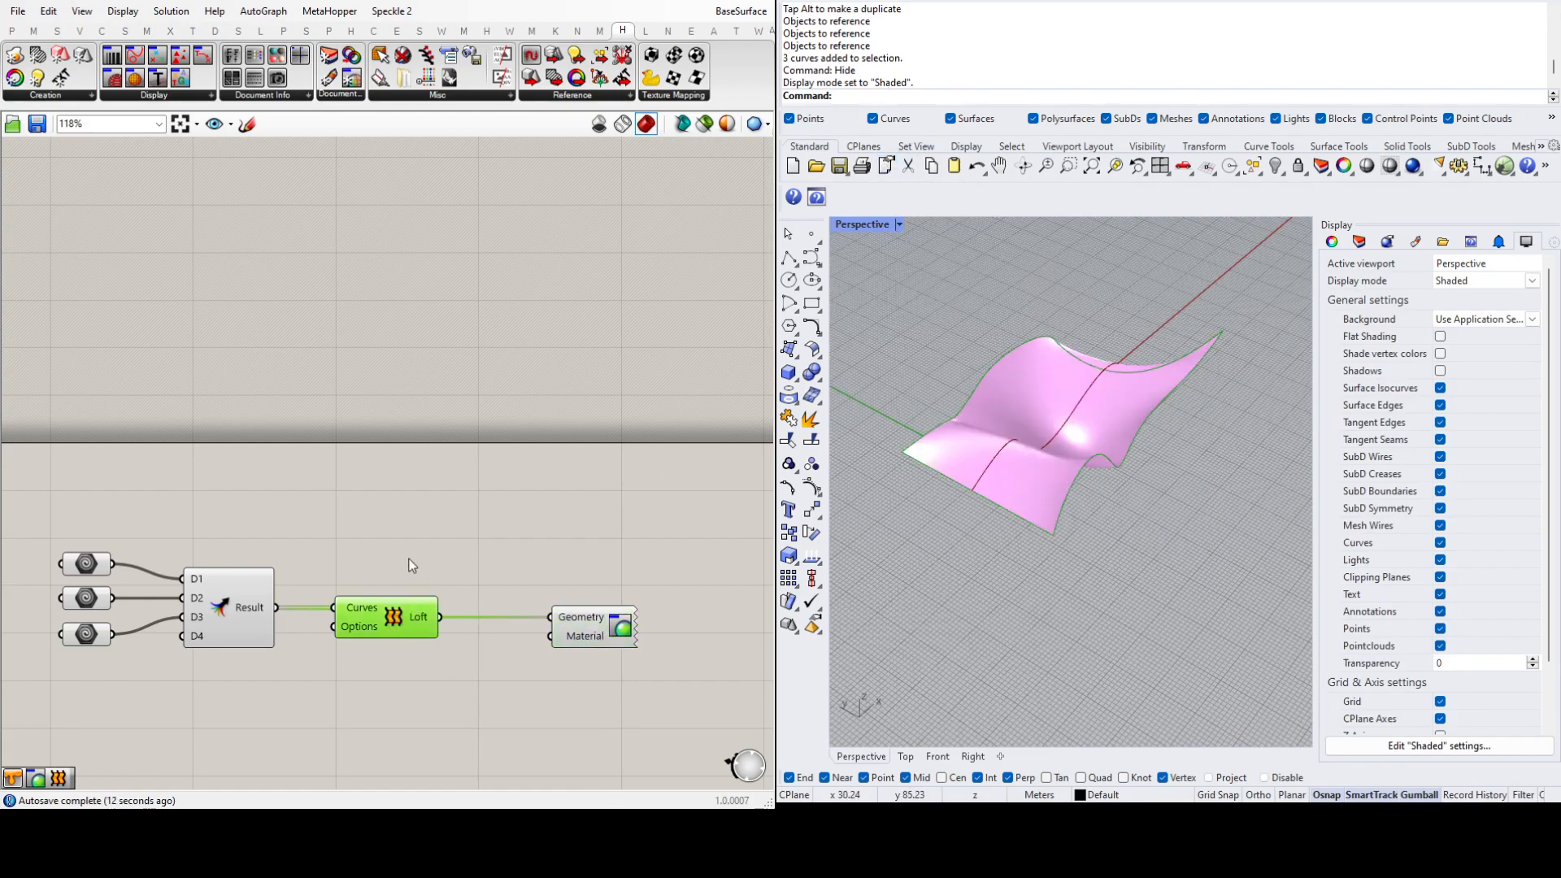
{"action": "left_click", "coordinate": [445, 578]}
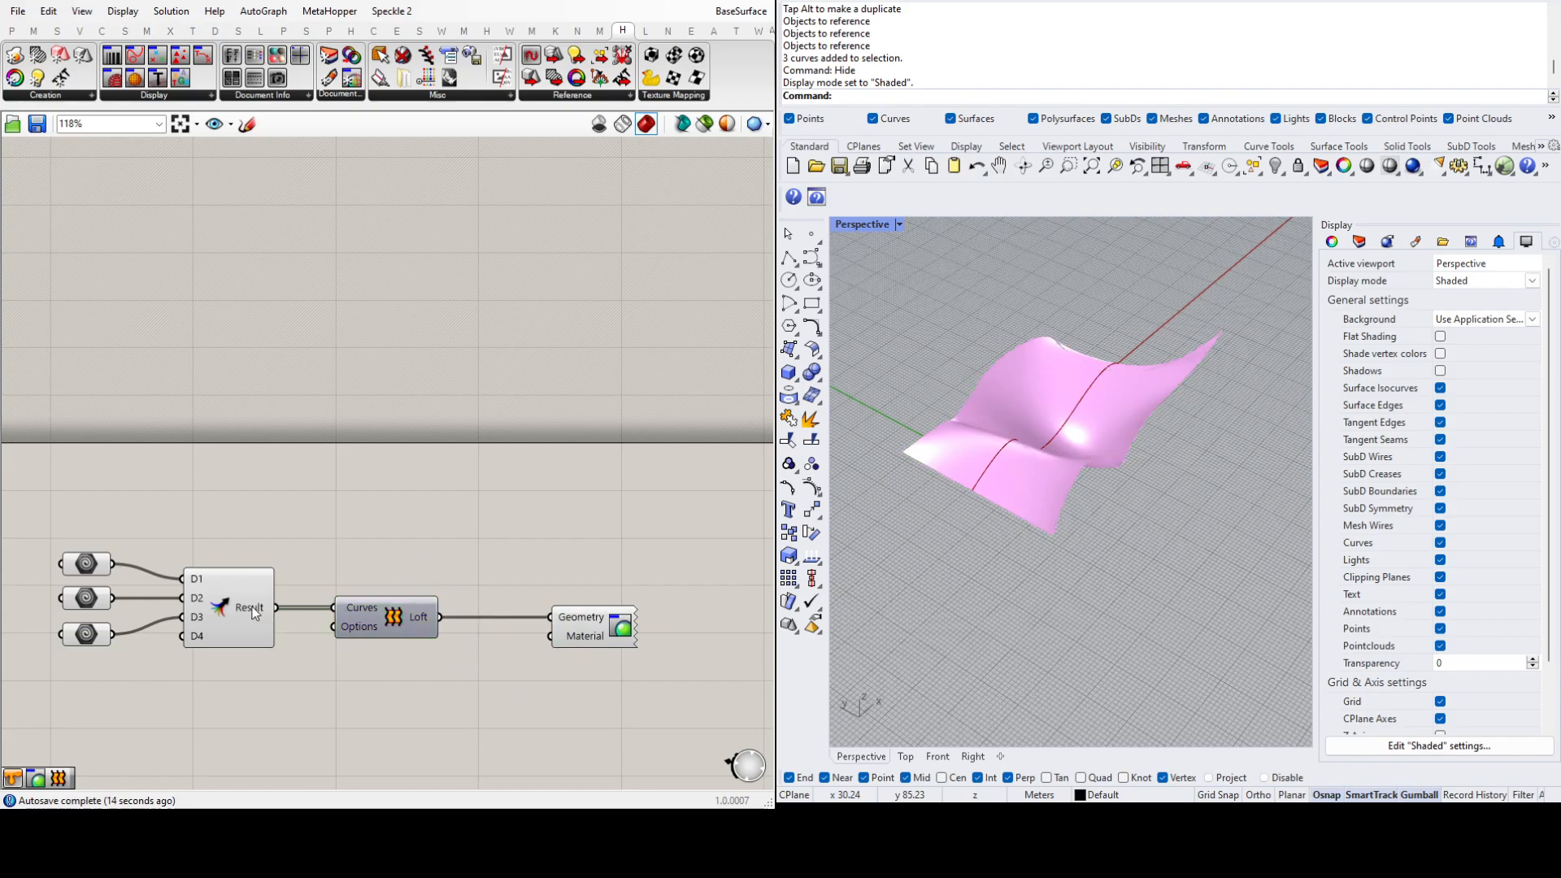
Step: Turn off the preview of the three curve parameters and the Merge component
{"action": "left_click", "coordinate": [247, 584]}
{"action": "left_click_drag", "start_coordinate": [259, 512], "coordinate": [83, 673]}
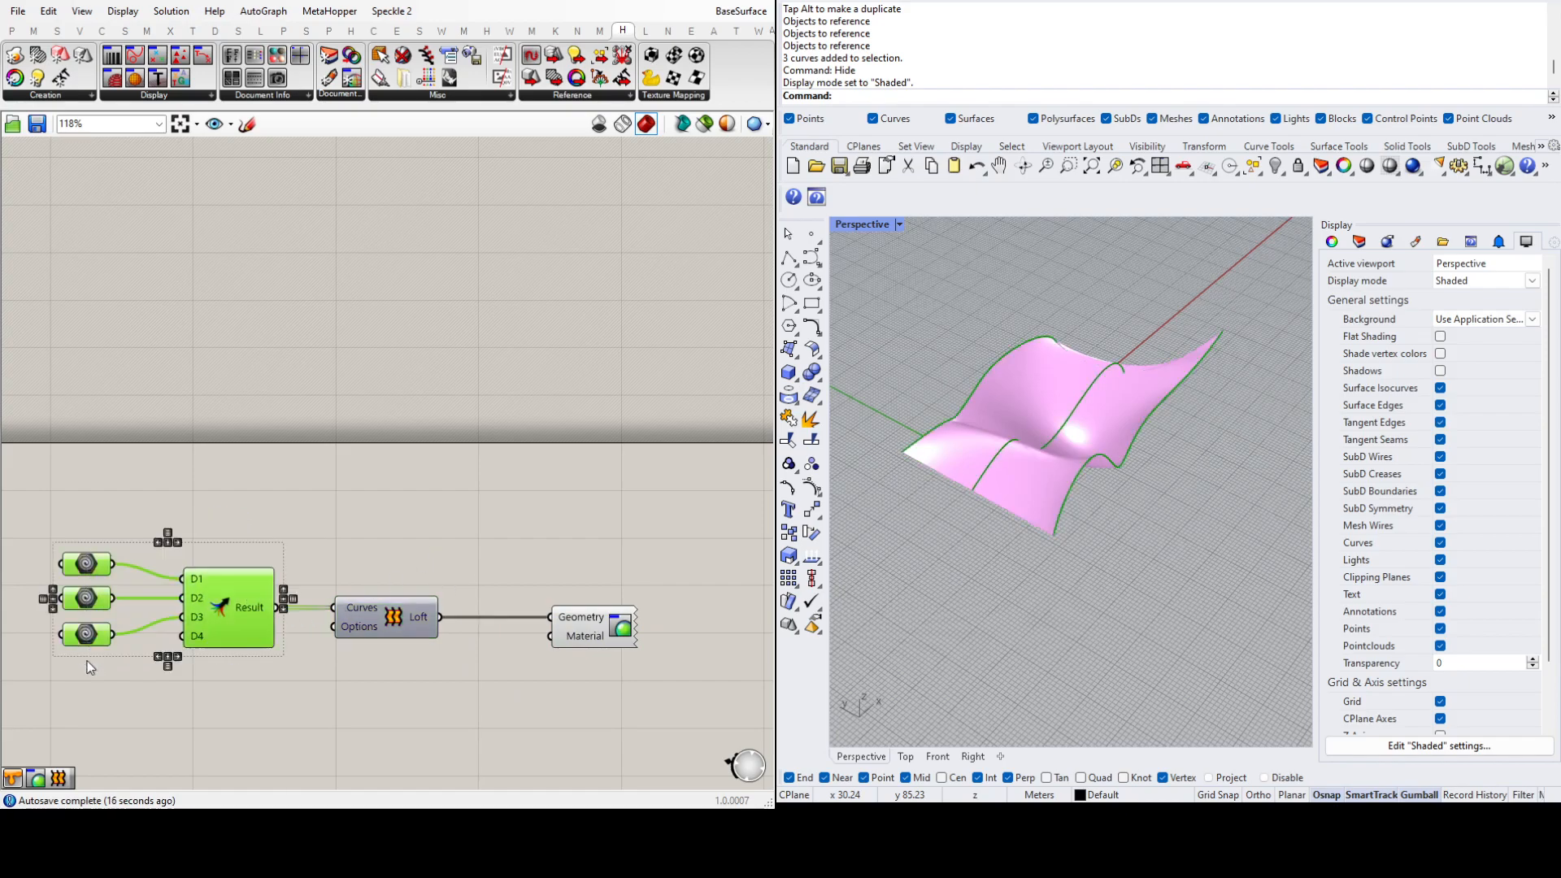
{"action": "left_click", "coordinate": [296, 512]}
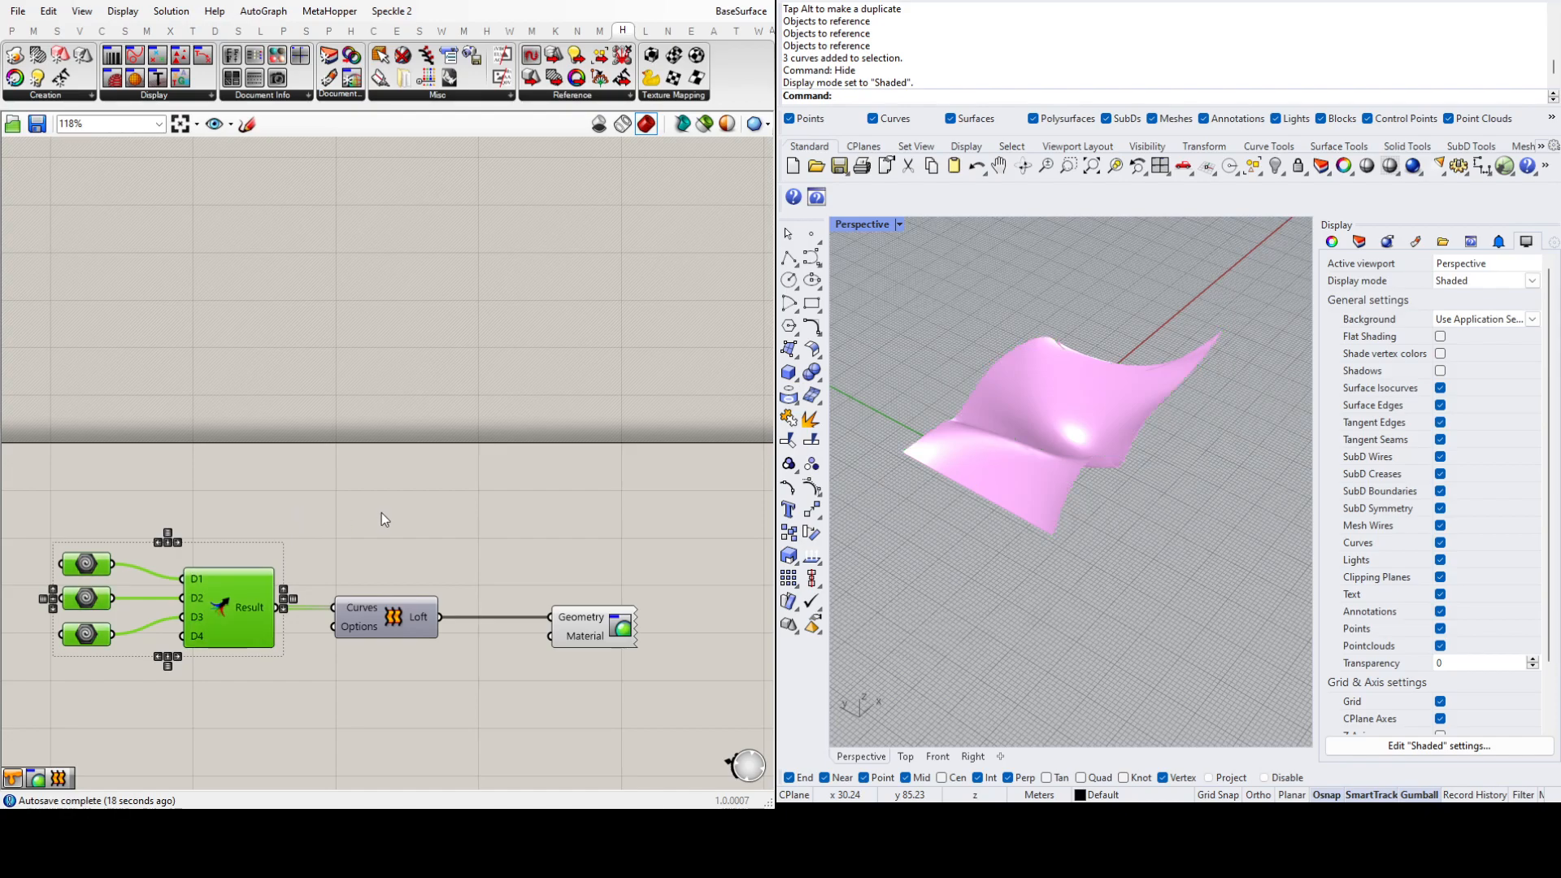
{"action": "left_click", "coordinate": [579, 624]}
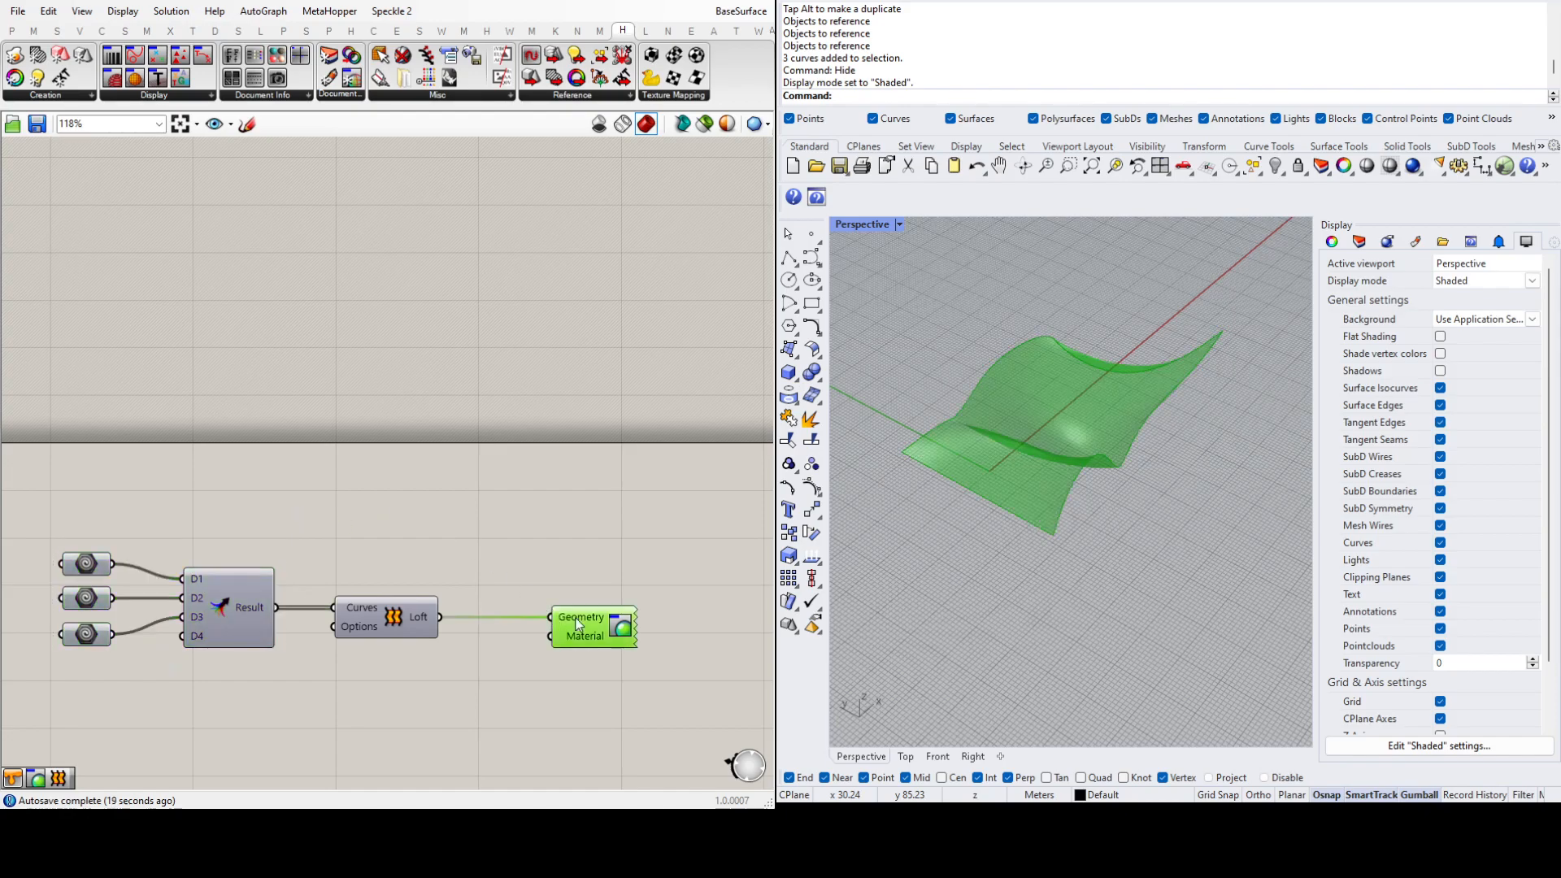
{"action": "left_click", "coordinate": [643, 544]}
Step: Move the Custom Preview component slightly closer to the Loft component
{"action": "scroll", "coordinate": [678, 583], "scroll_direction": "down", "scroll_amount": 2}
{"action": "scroll", "coordinate": [676, 585], "scroll_direction": "down", "scroll_amount": 2}
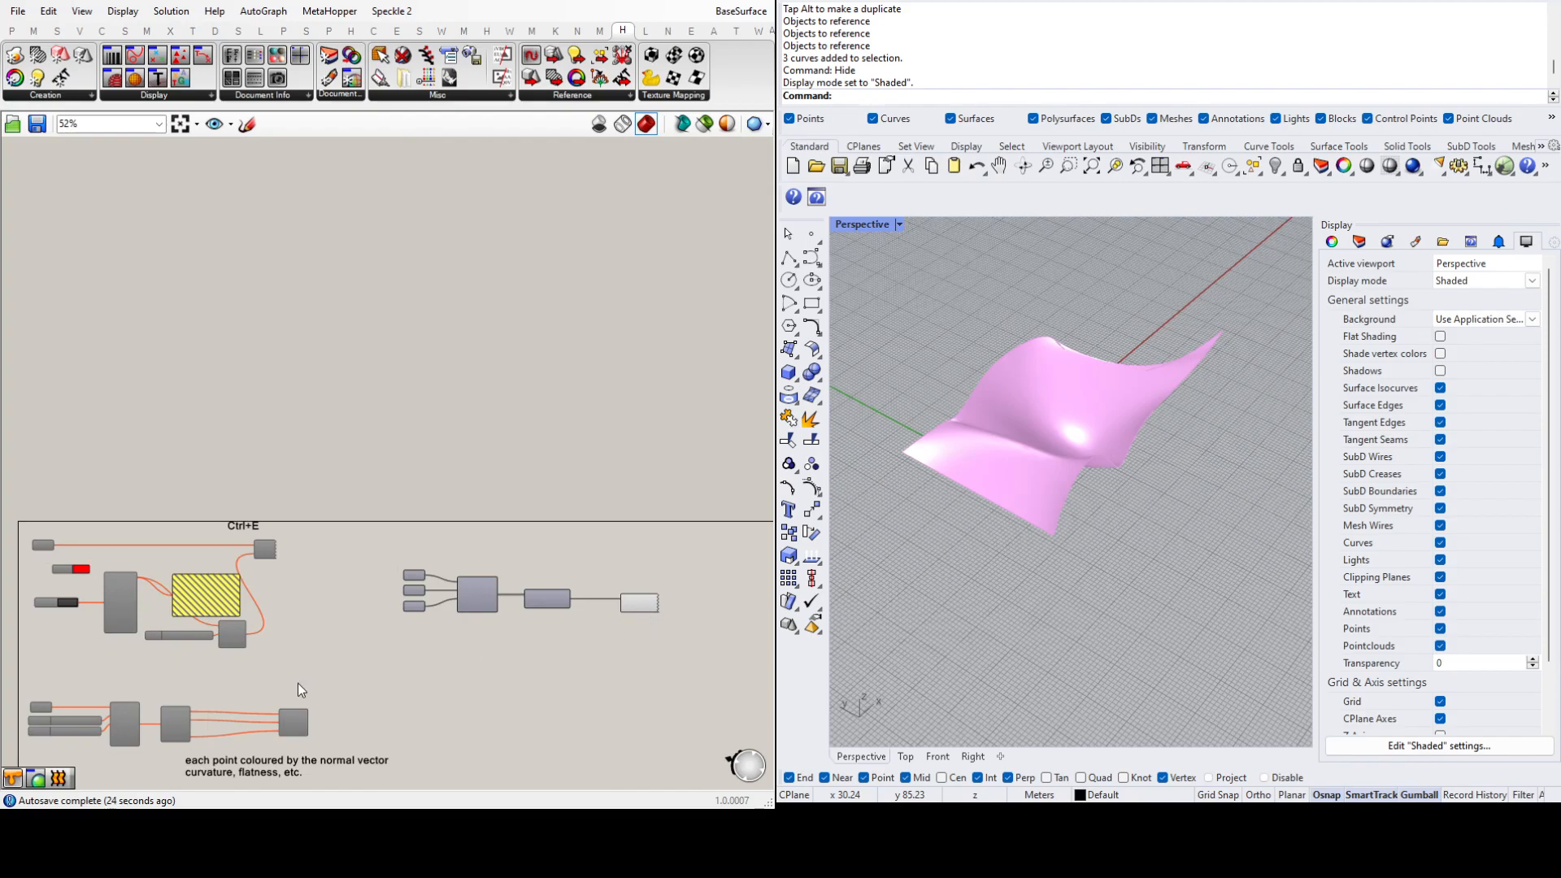
{"action": "scroll", "coordinate": [643, 608], "scroll_direction": "up", "scroll_amount": 4}
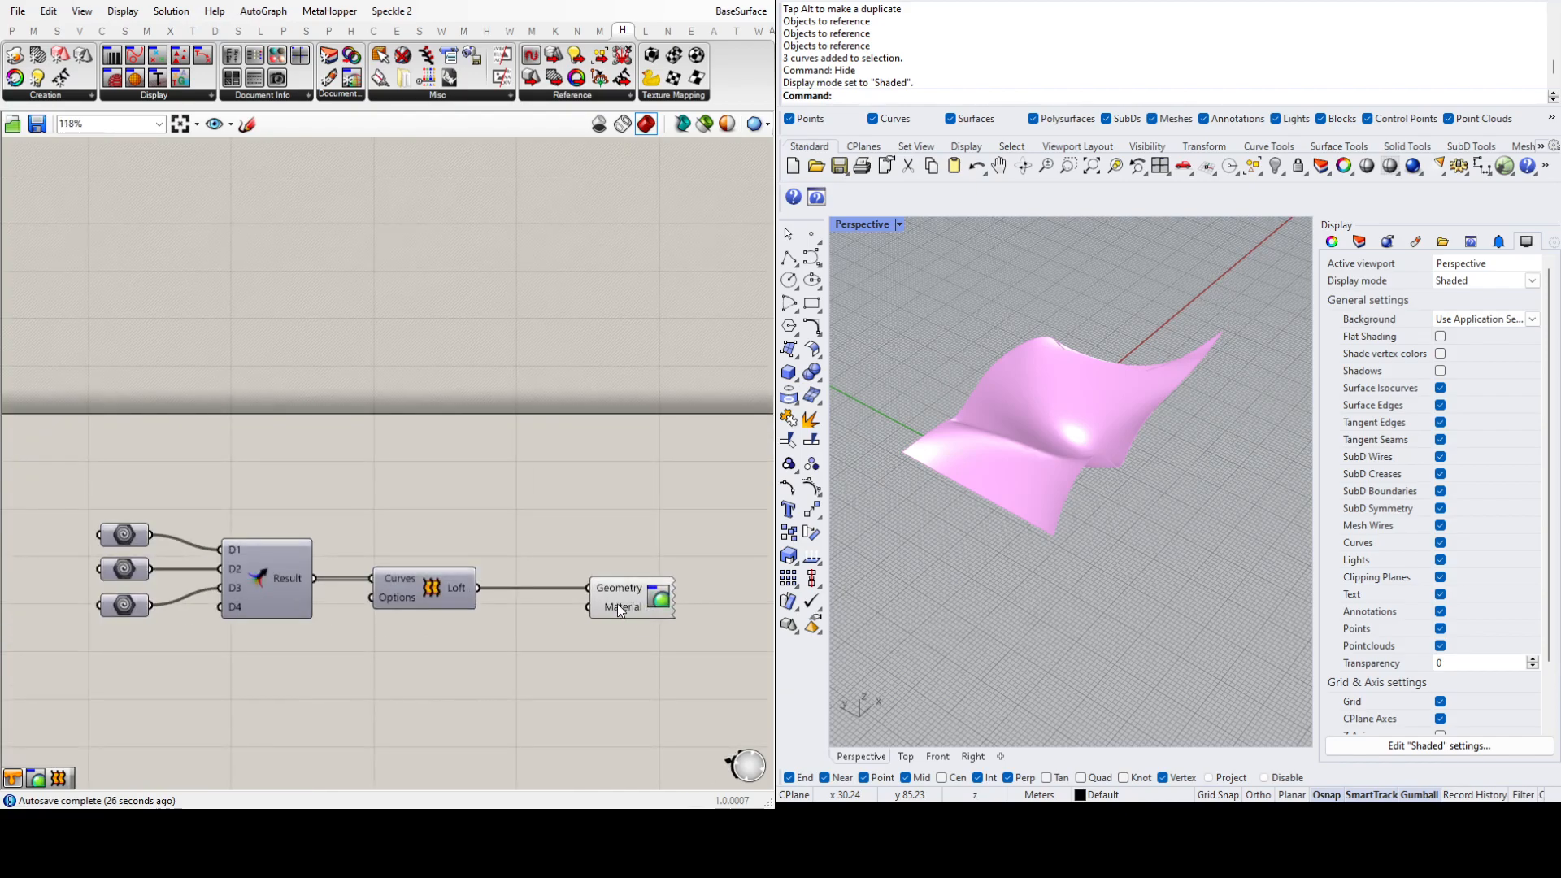
{"action": "left_click_drag", "start_coordinate": [618, 611], "coordinate": [602, 610]}
{"action": "left_click", "coordinate": [623, 680]}
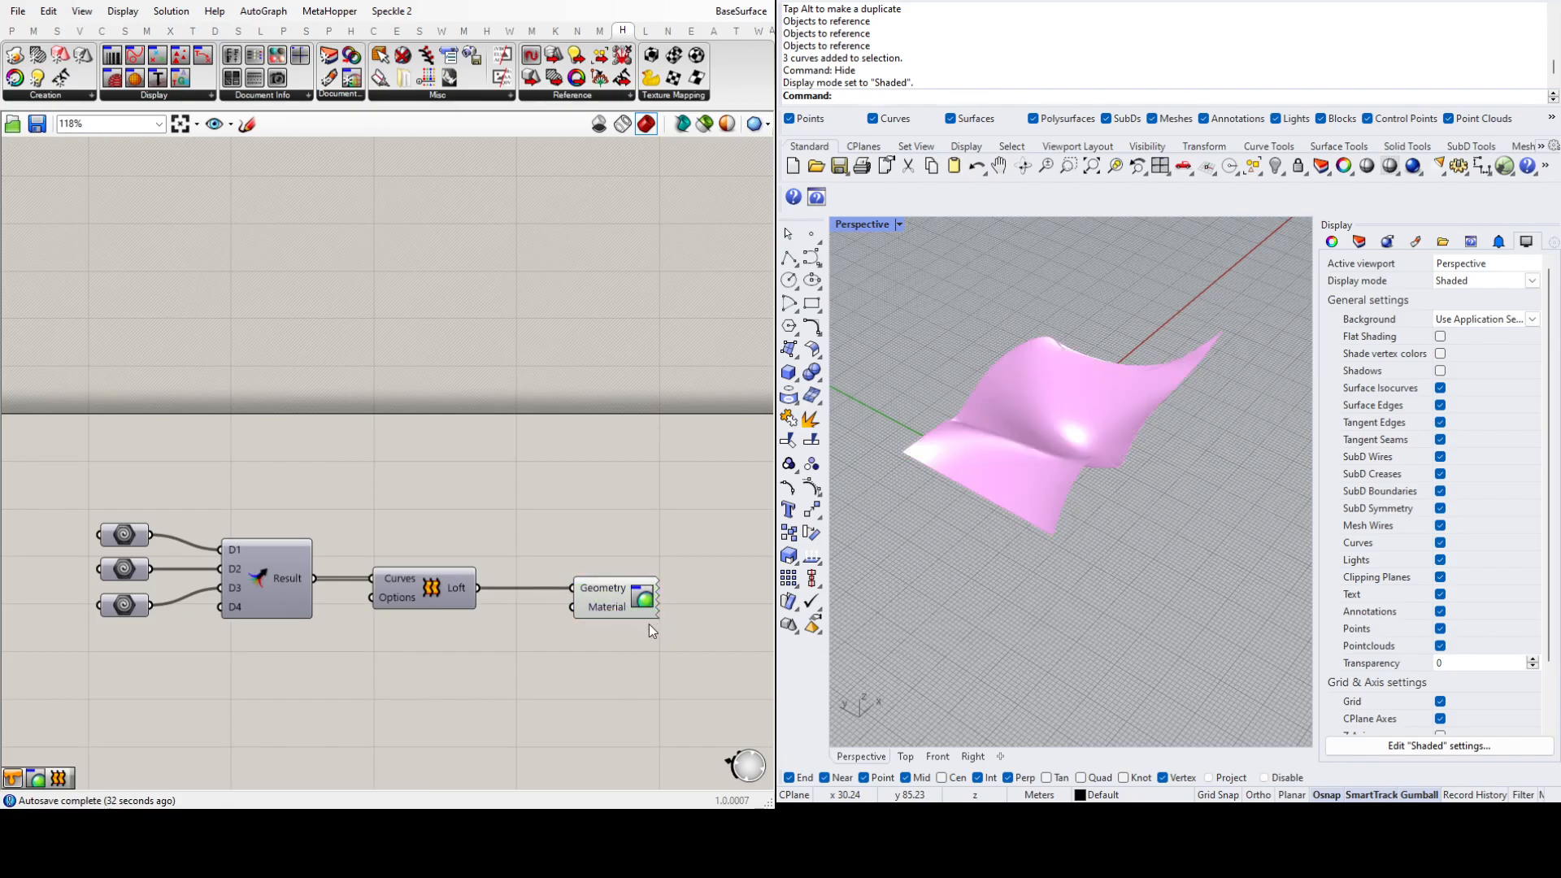
Step: Add the render material component with an update input and Material Name output, placing it below the Loft
{"action": "scroll", "coordinate": [622, 601], "scroll_direction": "down", "scroll_amount": 5}
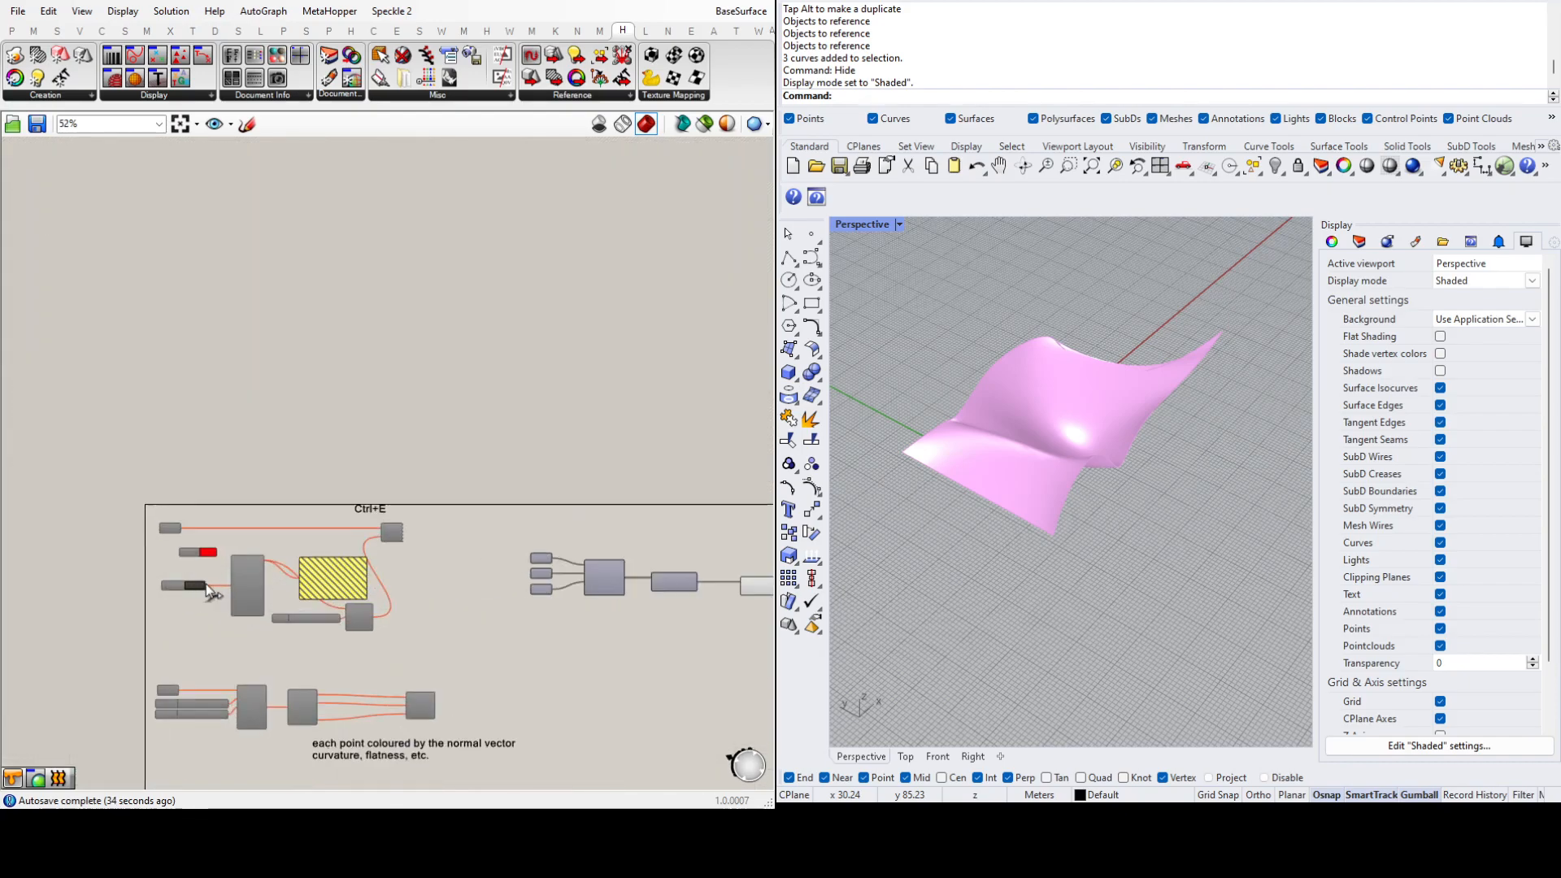
{"action": "scroll", "coordinate": [205, 587], "scroll_direction": "up", "scroll_amount": 5}
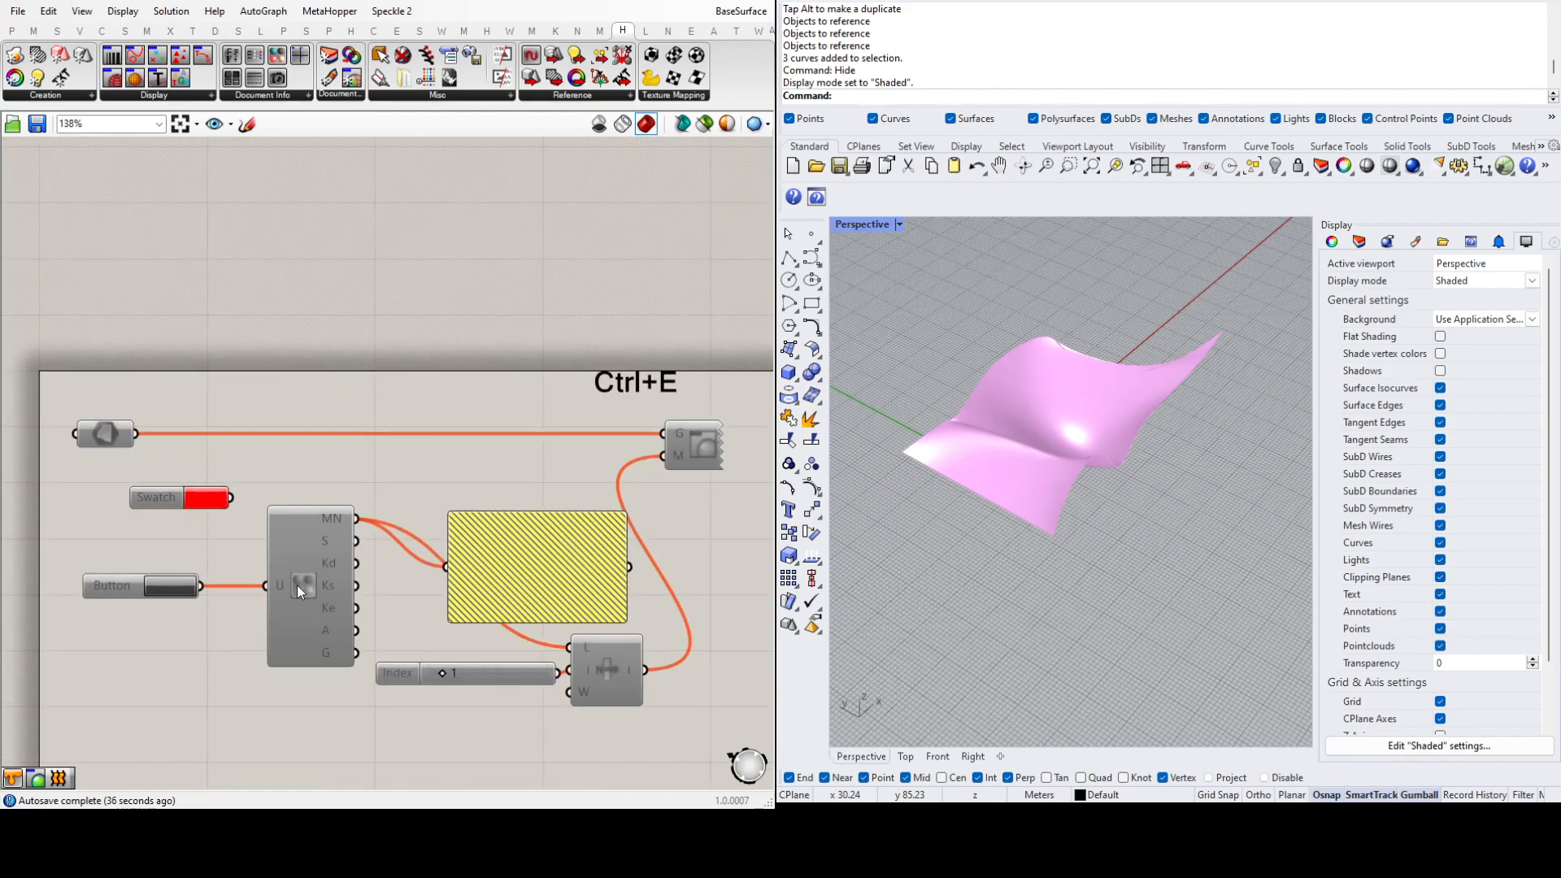
{"action": "scroll", "coordinate": [296, 584], "scroll_direction": "down", "scroll_amount": 5}
{"action": "scroll", "coordinate": [447, 598], "scroll_direction": "up", "scroll_amount": 4}
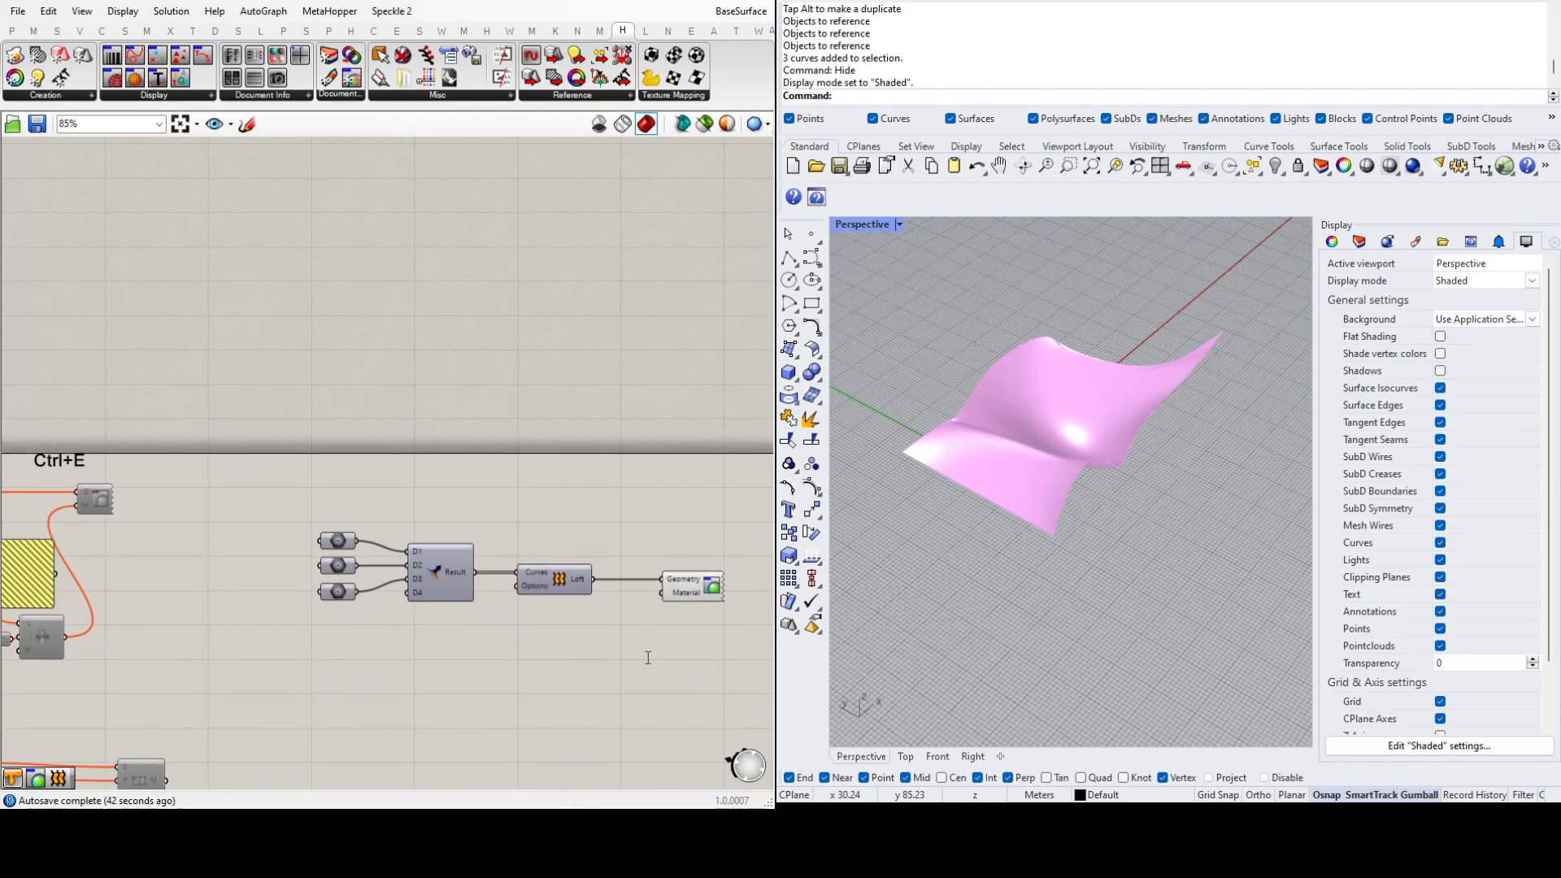
{"action": "left_click", "coordinate": [575, 647]}
{"action": "left_click_drag", "start_coordinate": [562, 656], "coordinate": [562, 682]}
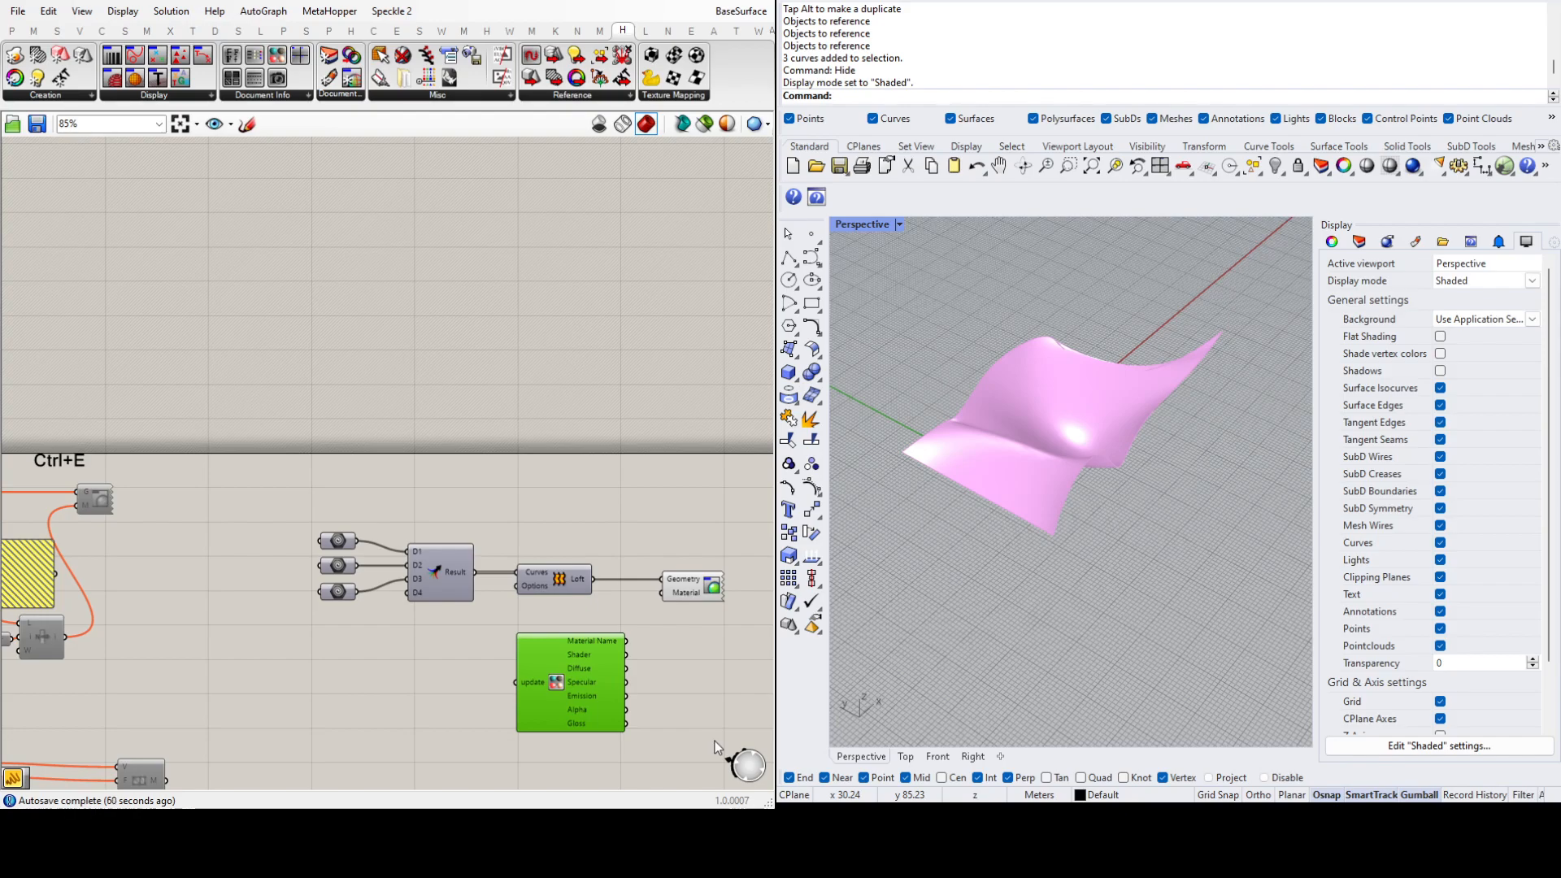
Step: Add a Button beside the material component, connect it to the update input and trigger an update
{"action": "scroll", "coordinate": [642, 687], "scroll_direction": "up", "scroll_amount": 3}
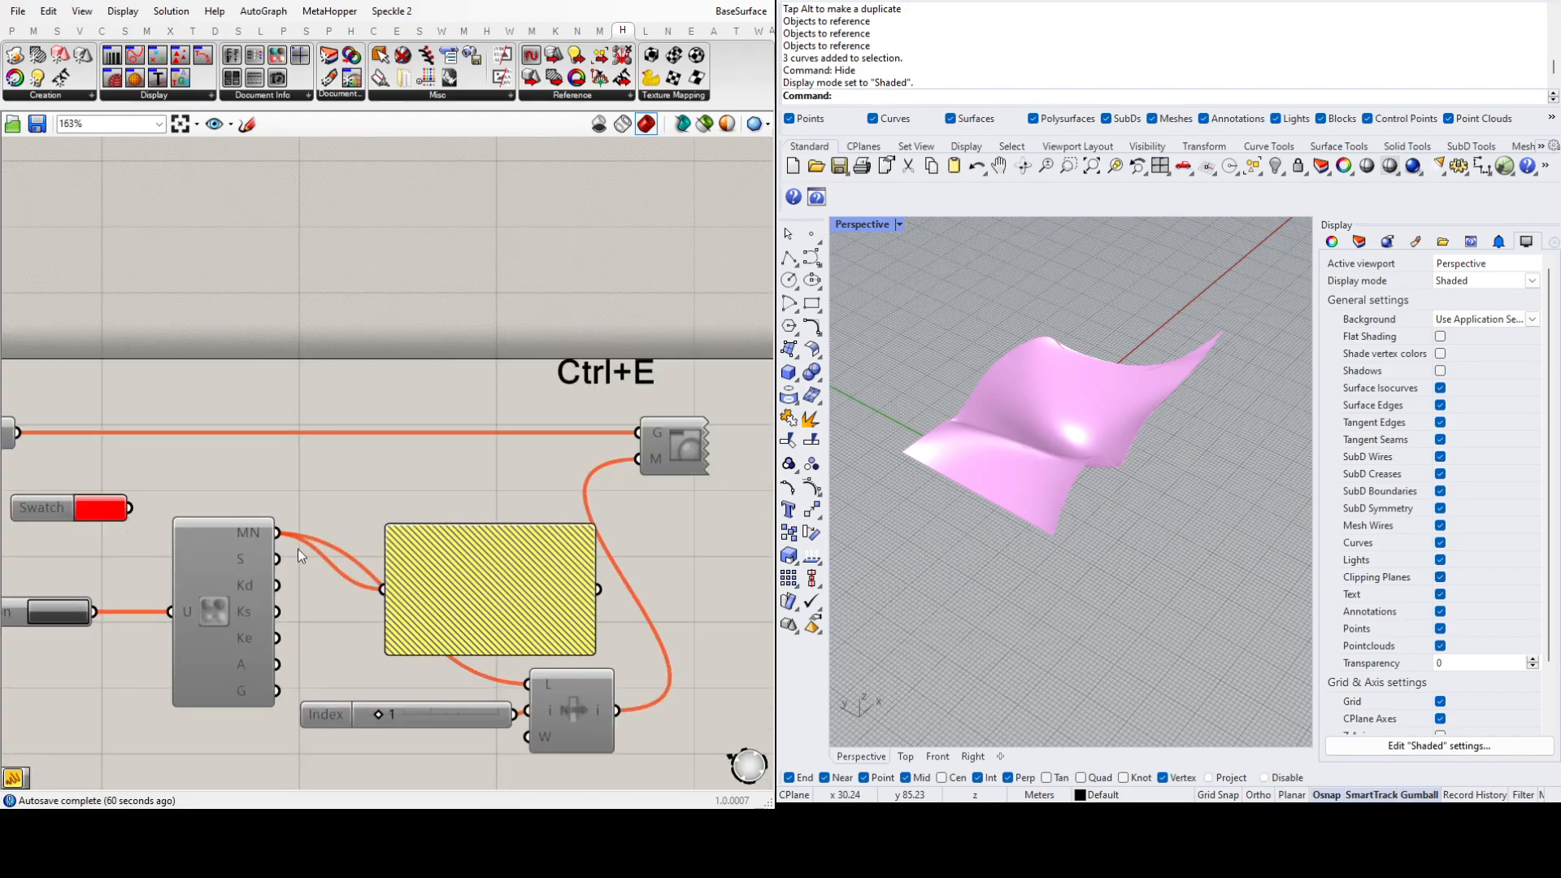
{"action": "scroll", "coordinate": [202, 612], "scroll_direction": "down", "scroll_amount": 3}
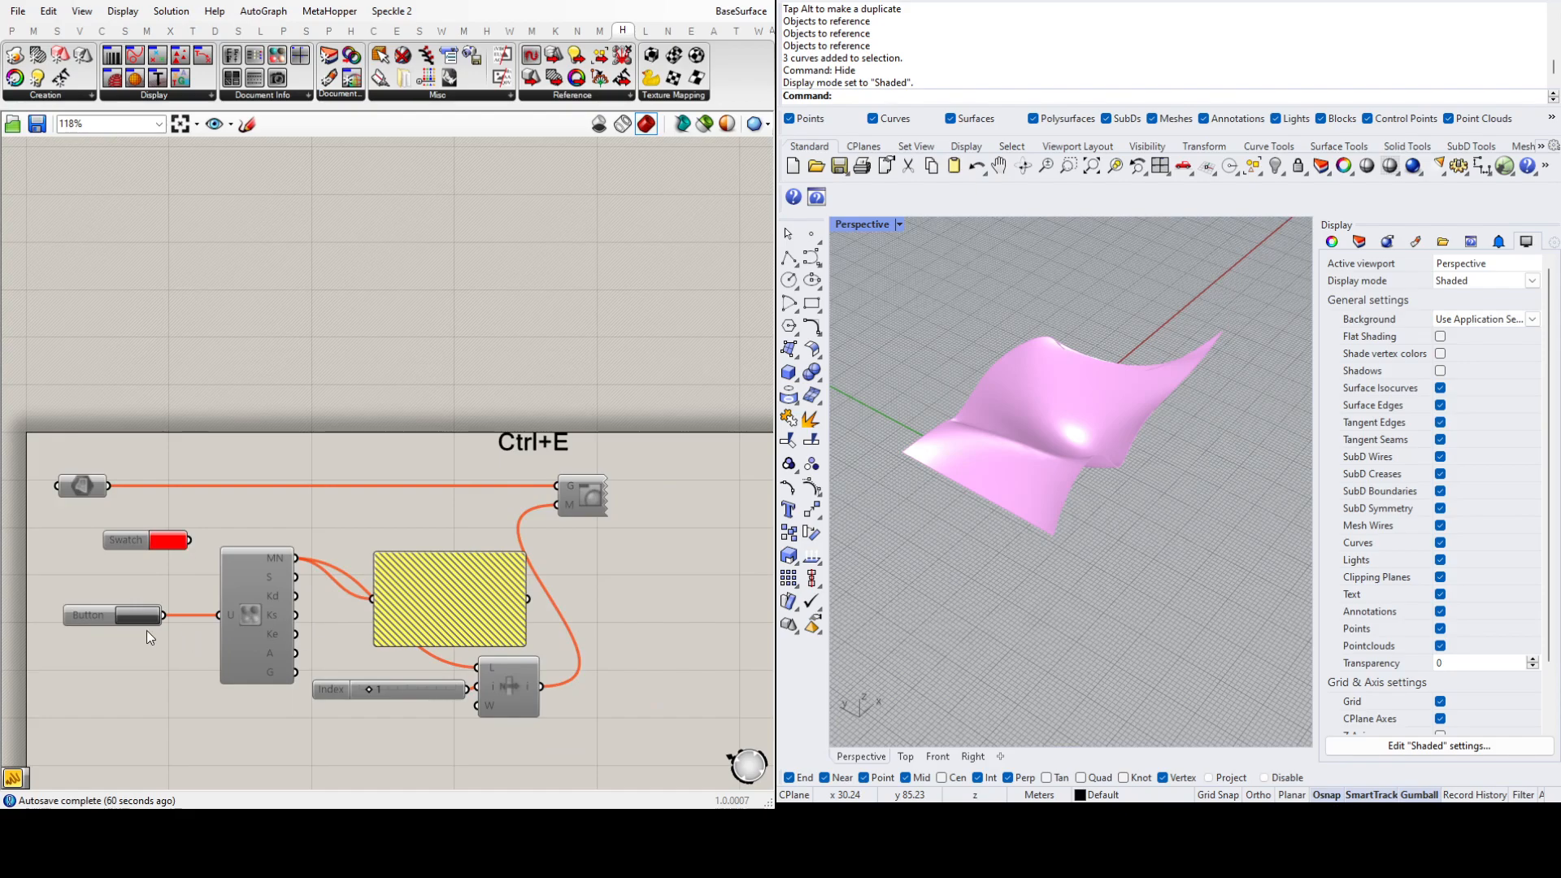
{"action": "scroll", "coordinate": [99, 634], "scroll_direction": "up", "scroll_amount": 3}
{"action": "scroll", "coordinate": [94, 642], "scroll_direction": "down", "scroll_amount": 10}
{"action": "scroll", "coordinate": [355, 667], "scroll_direction": "up", "scroll_amount": 5}
{"action": "scroll", "coordinate": [294, 710], "scroll_direction": "up", "scroll_amount": 3}
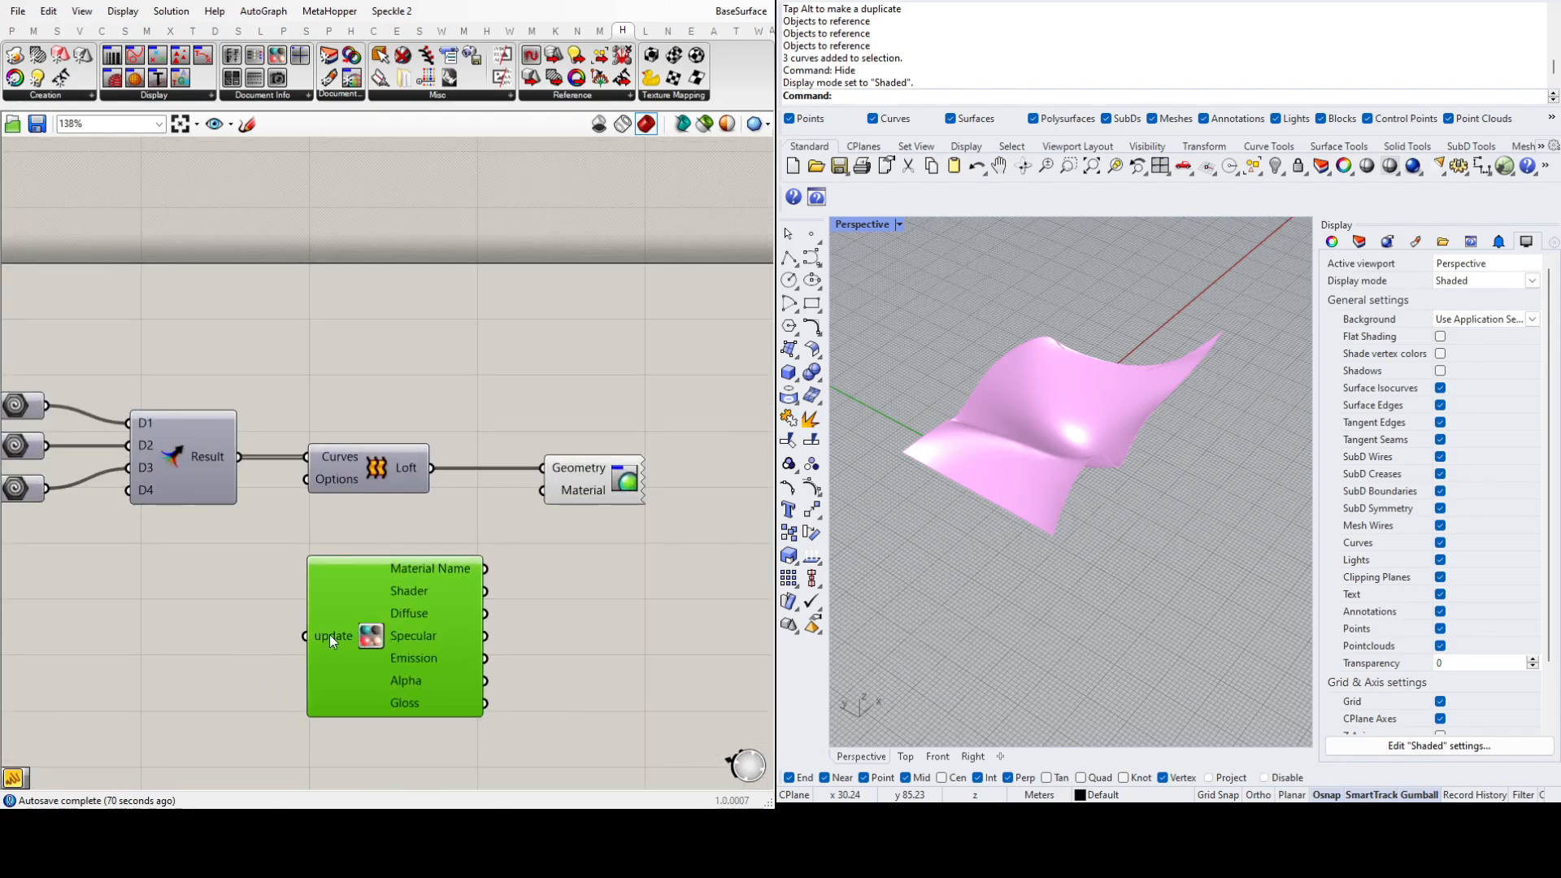
{"action": "left_click", "coordinate": [271, 719]}
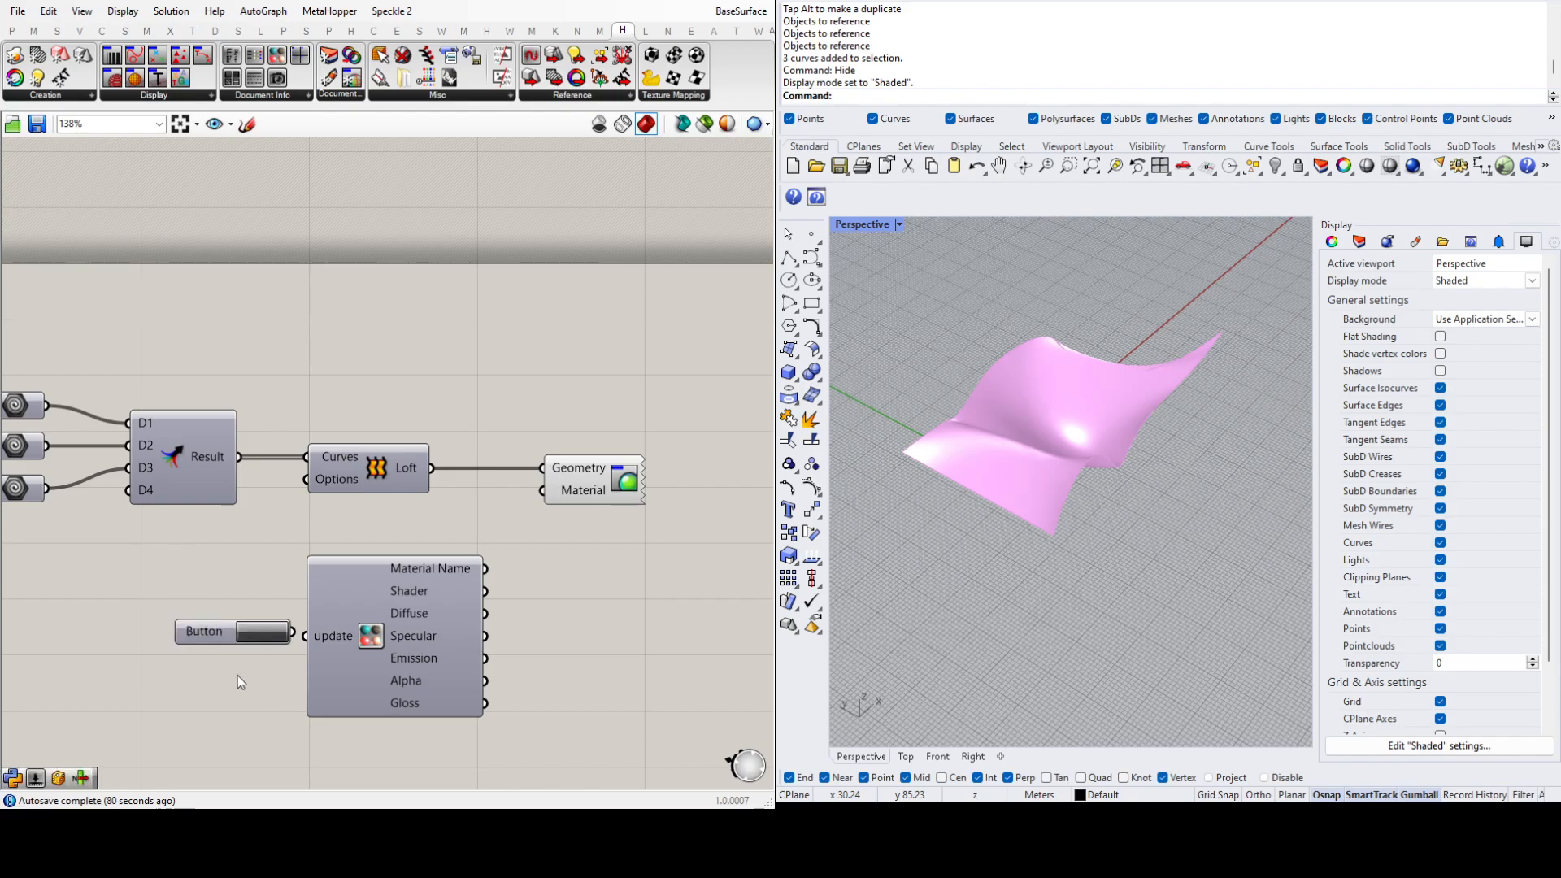
{"action": "mouse_move", "coordinate": [217, 636]}
{"action": "left_mouse_down"}
{"action": "mouse_move", "coordinate": [184, 636]}
{"action": "mouse_move", "coordinate": [223, 642]}
{"action": "left_mouse_up"}
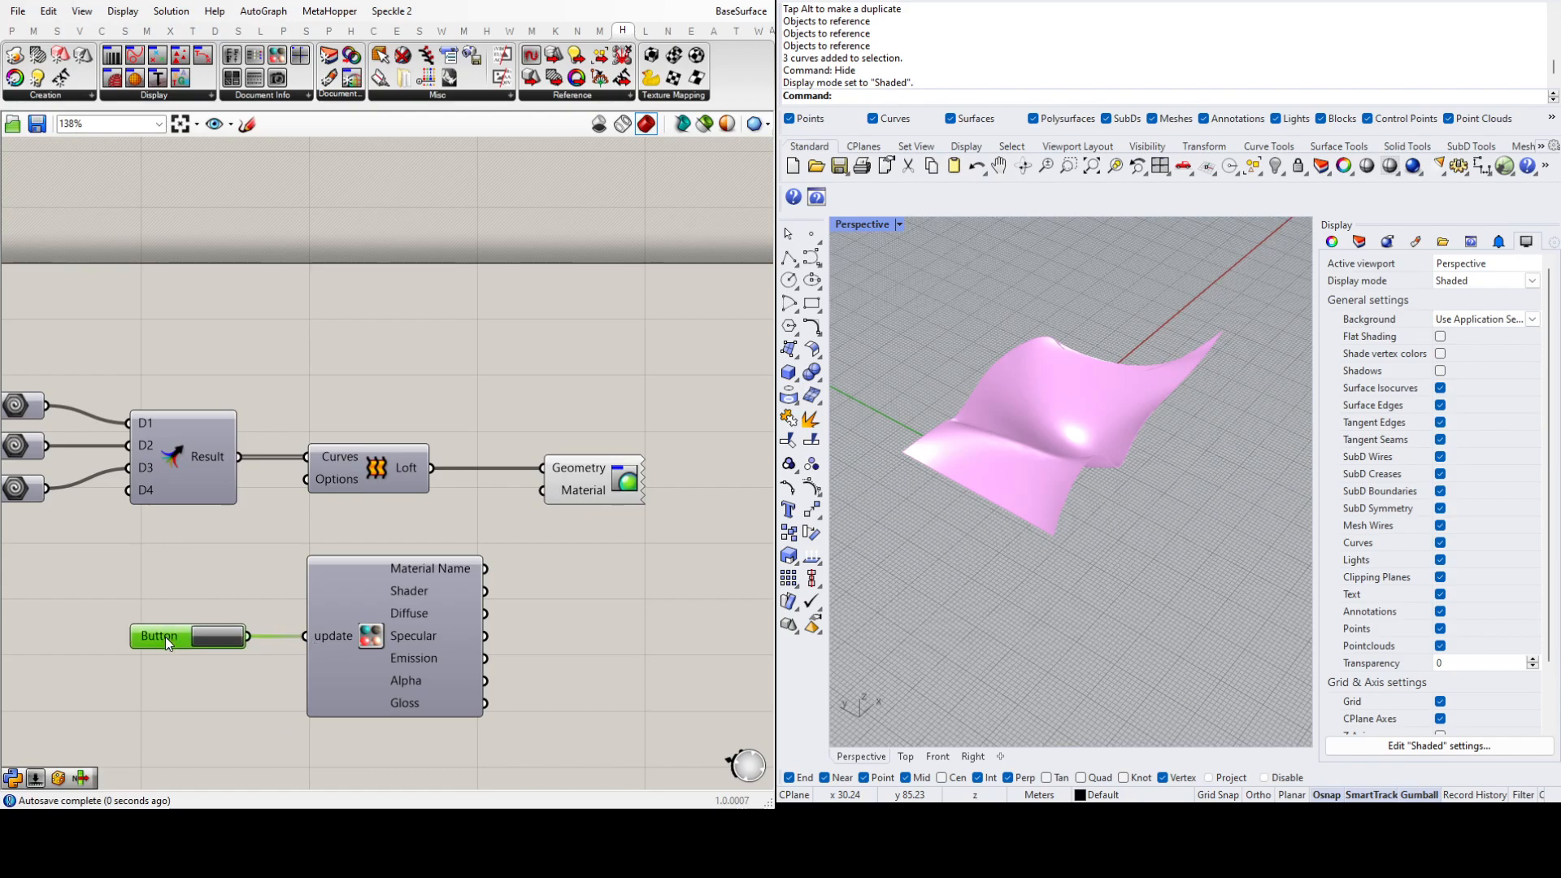
{"action": "left_click", "coordinate": [226, 641]}
{"action": "left_click", "coordinate": [226, 641]}
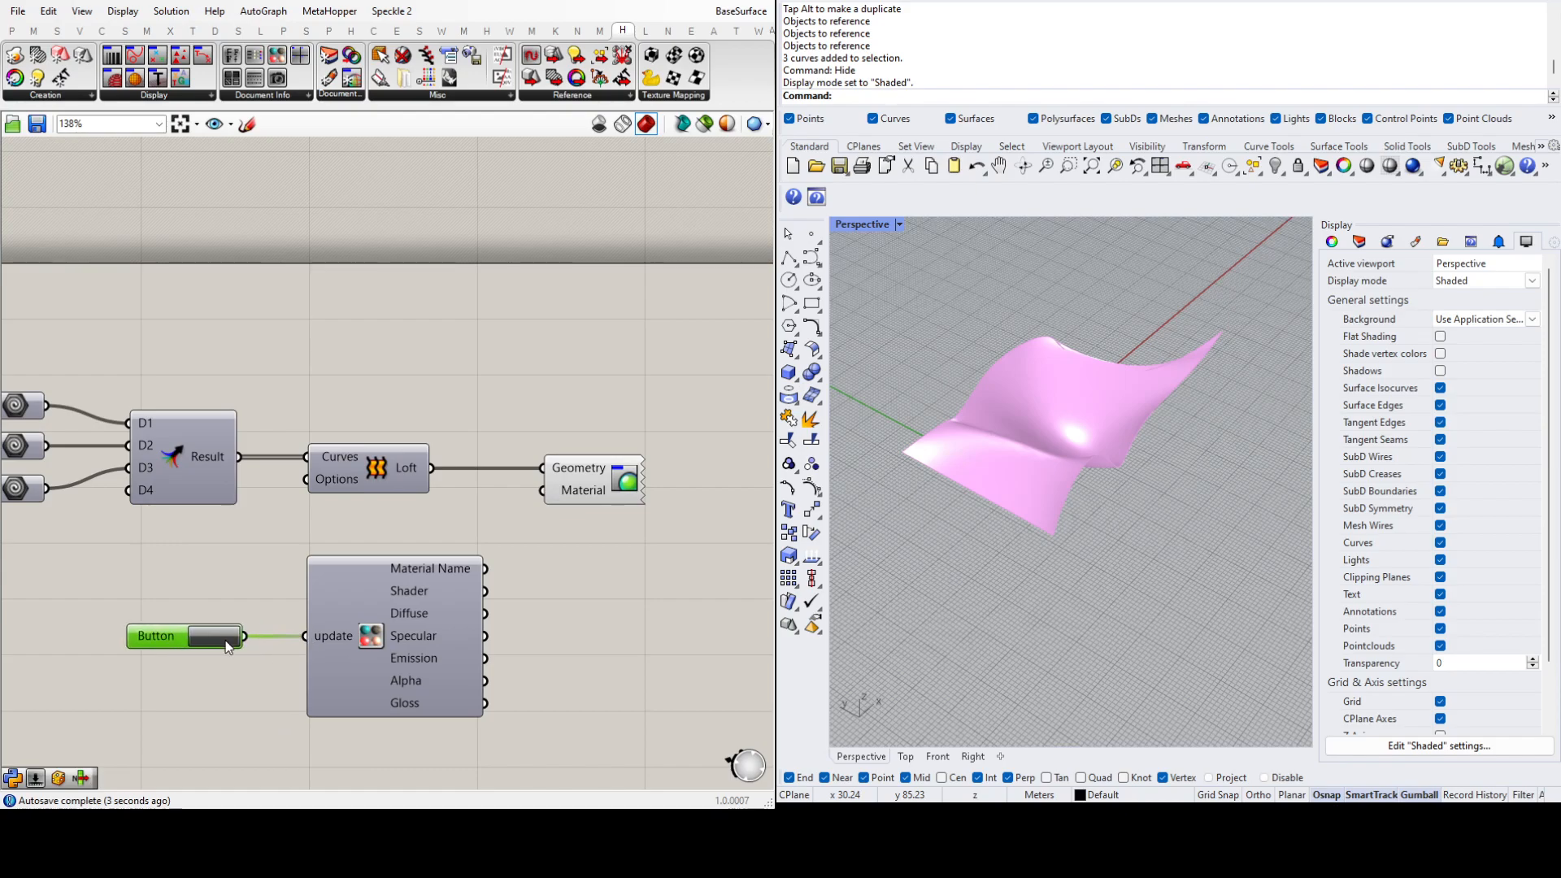
Step: Add a Panel, connect the Material Name output to it and place it beside the material component
{"action": "left_click", "coordinate": [554, 592]}
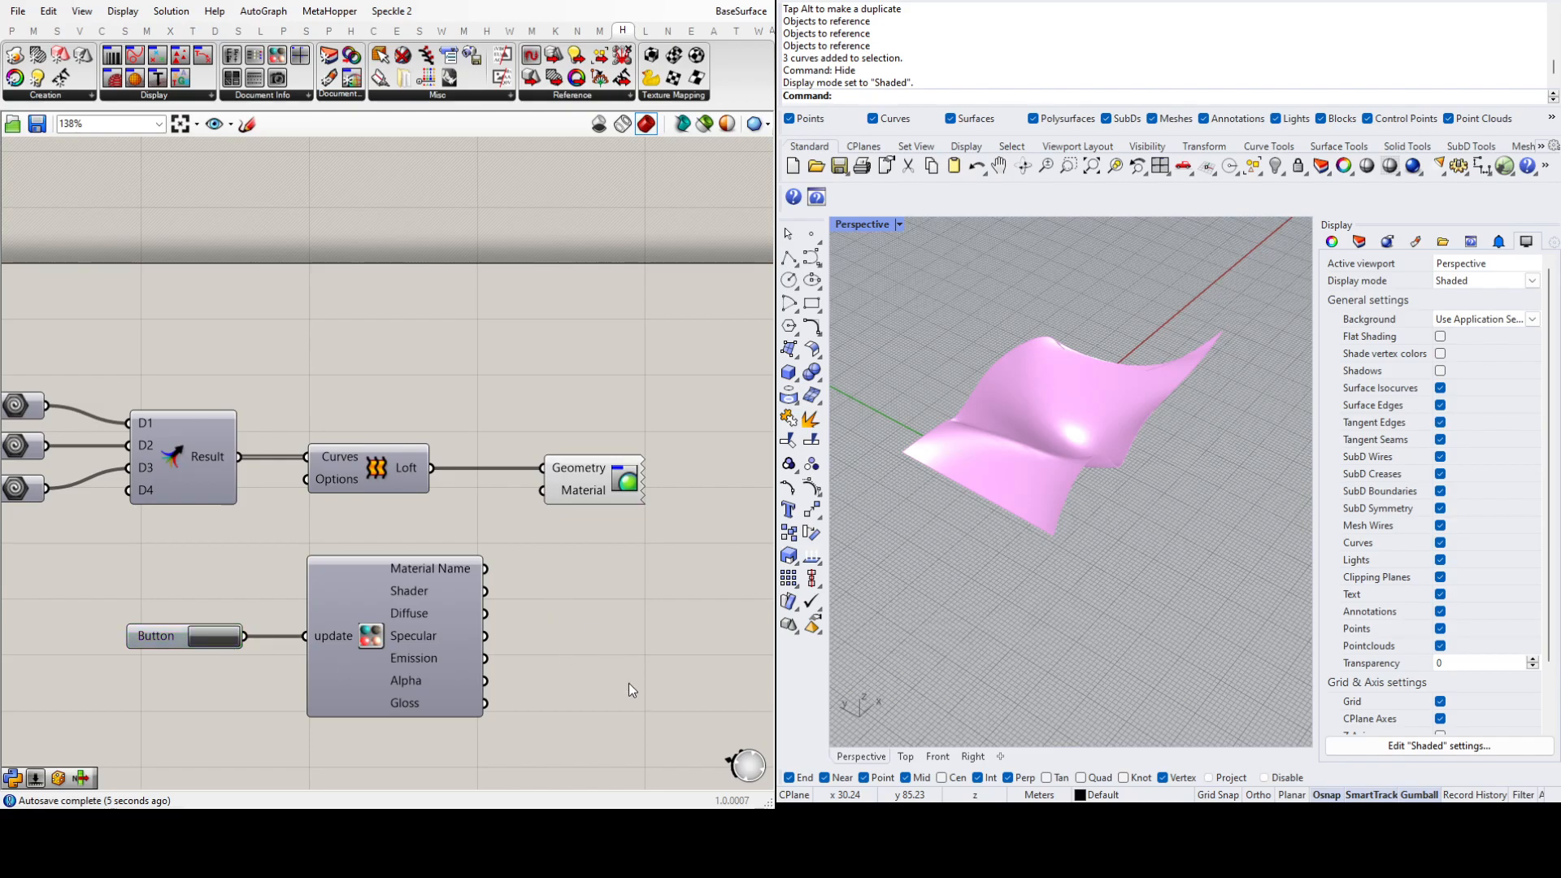
{"action": "key", "text": "Return"}
{"action": "left_click_drag", "start_coordinate": [567, 607], "coordinate": [672, 617]}
{"action": "left_click_drag", "start_coordinate": [486, 568], "coordinate": [567, 601]}
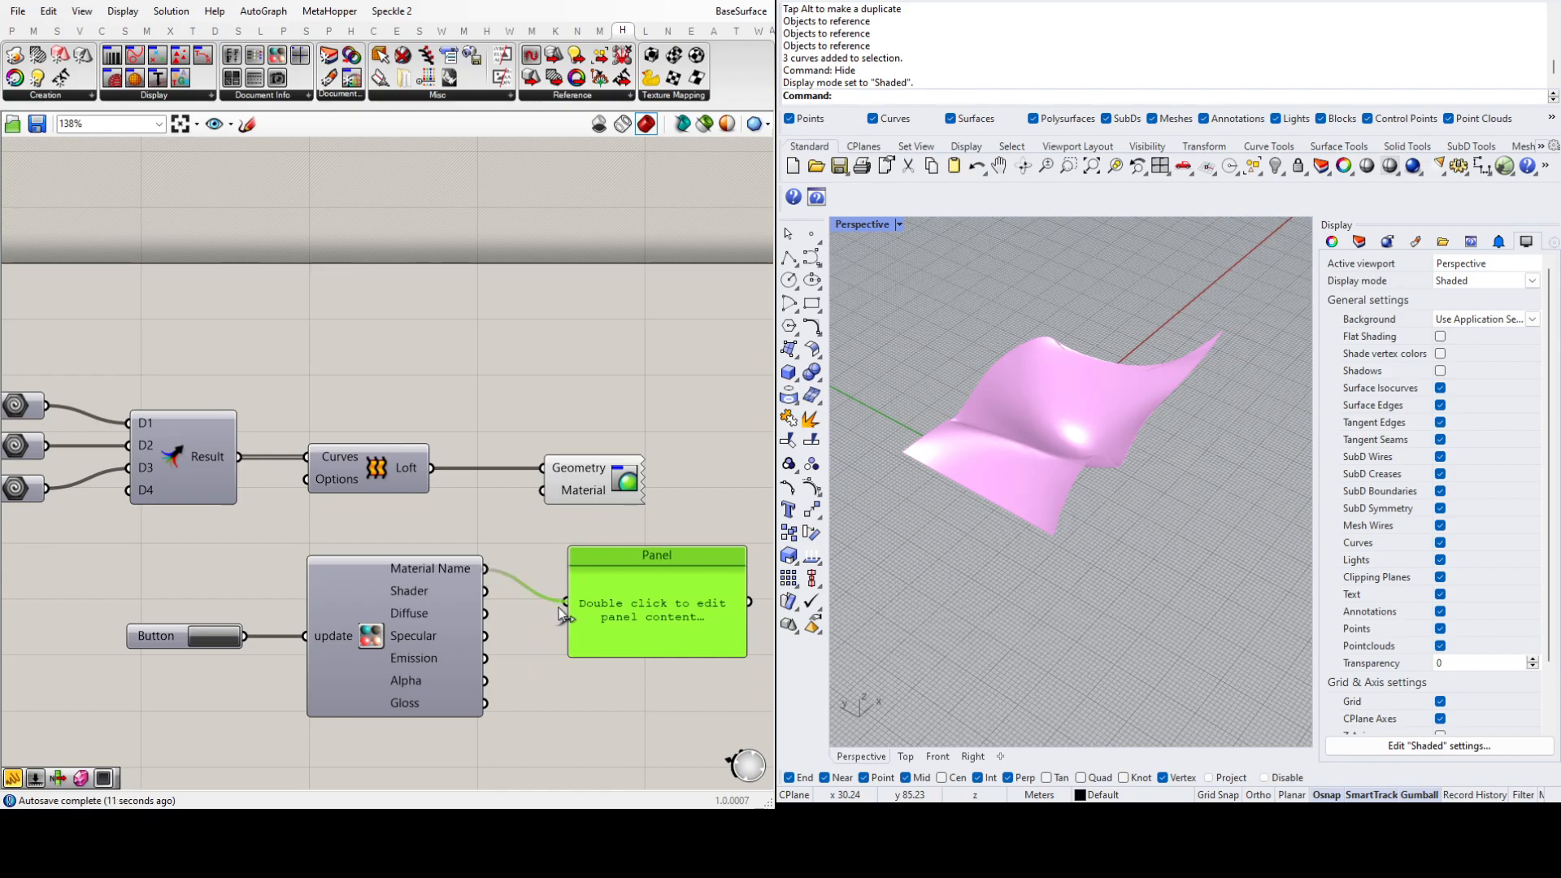
{"action": "left_click_drag", "start_coordinate": [684, 574], "coordinate": [710, 541]}
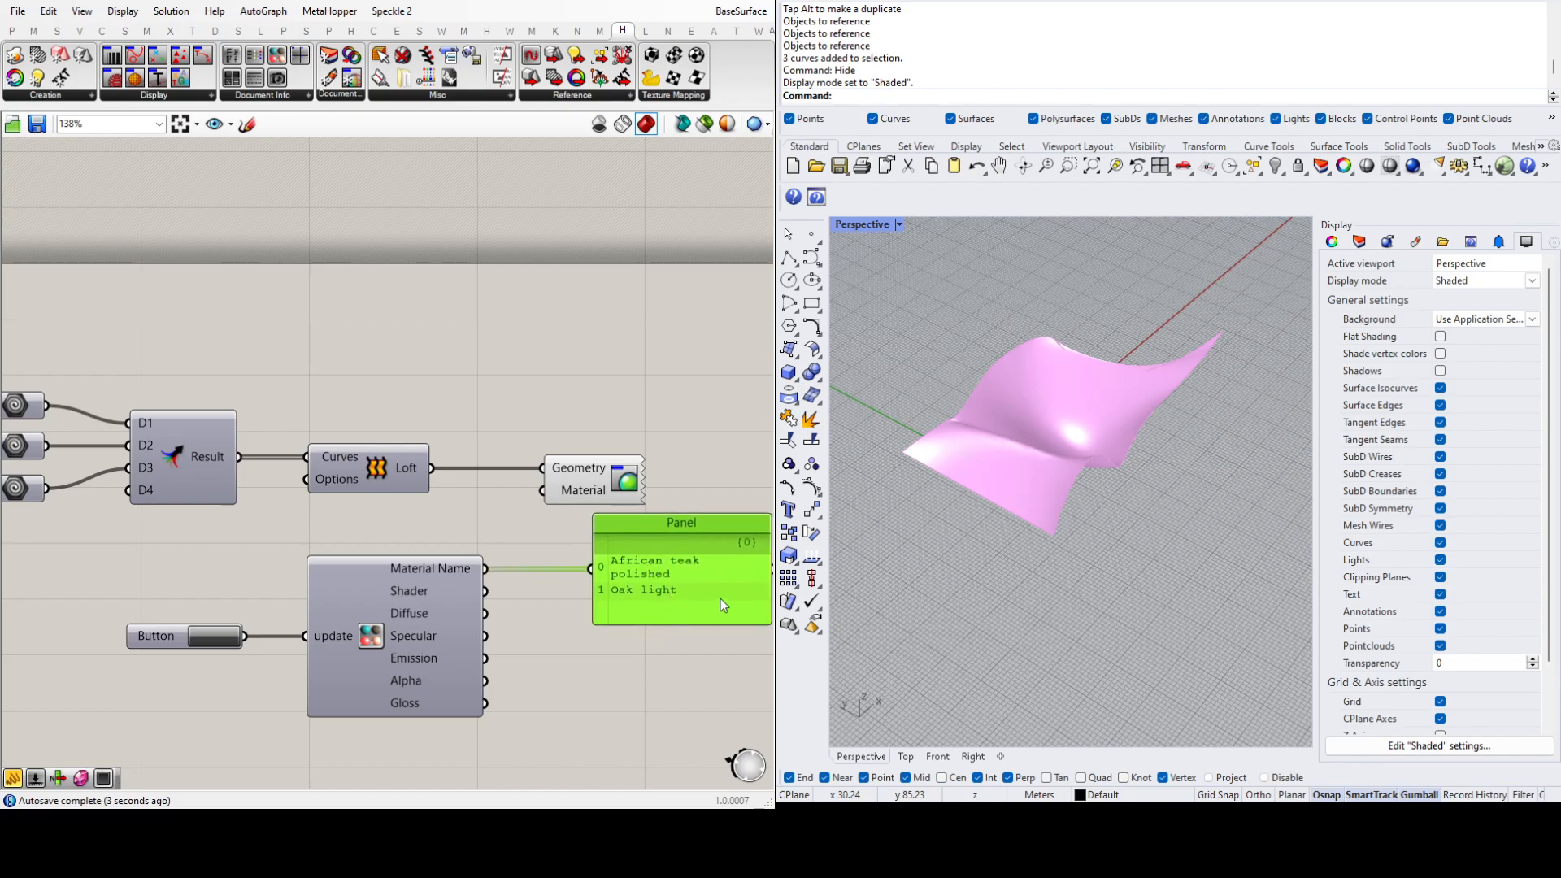
Step: Inspect the Corten rusty material in Rhino's Materials list and trigger the Button to refresh the material names
{"action": "left_click", "coordinate": [1421, 243]}
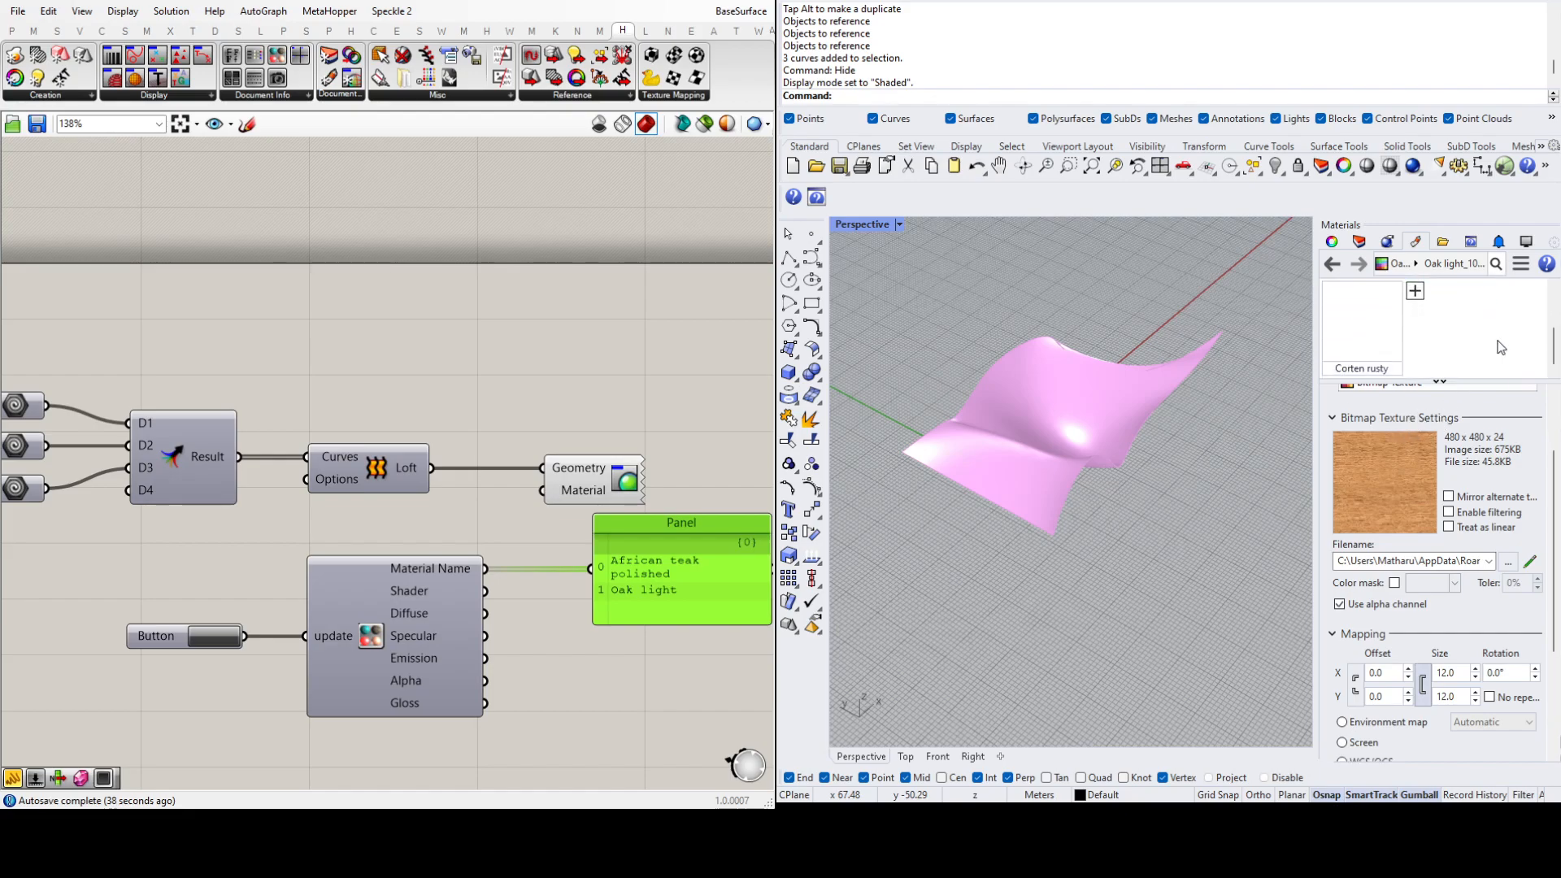
{"action": "left_click", "coordinate": [1382, 322]}
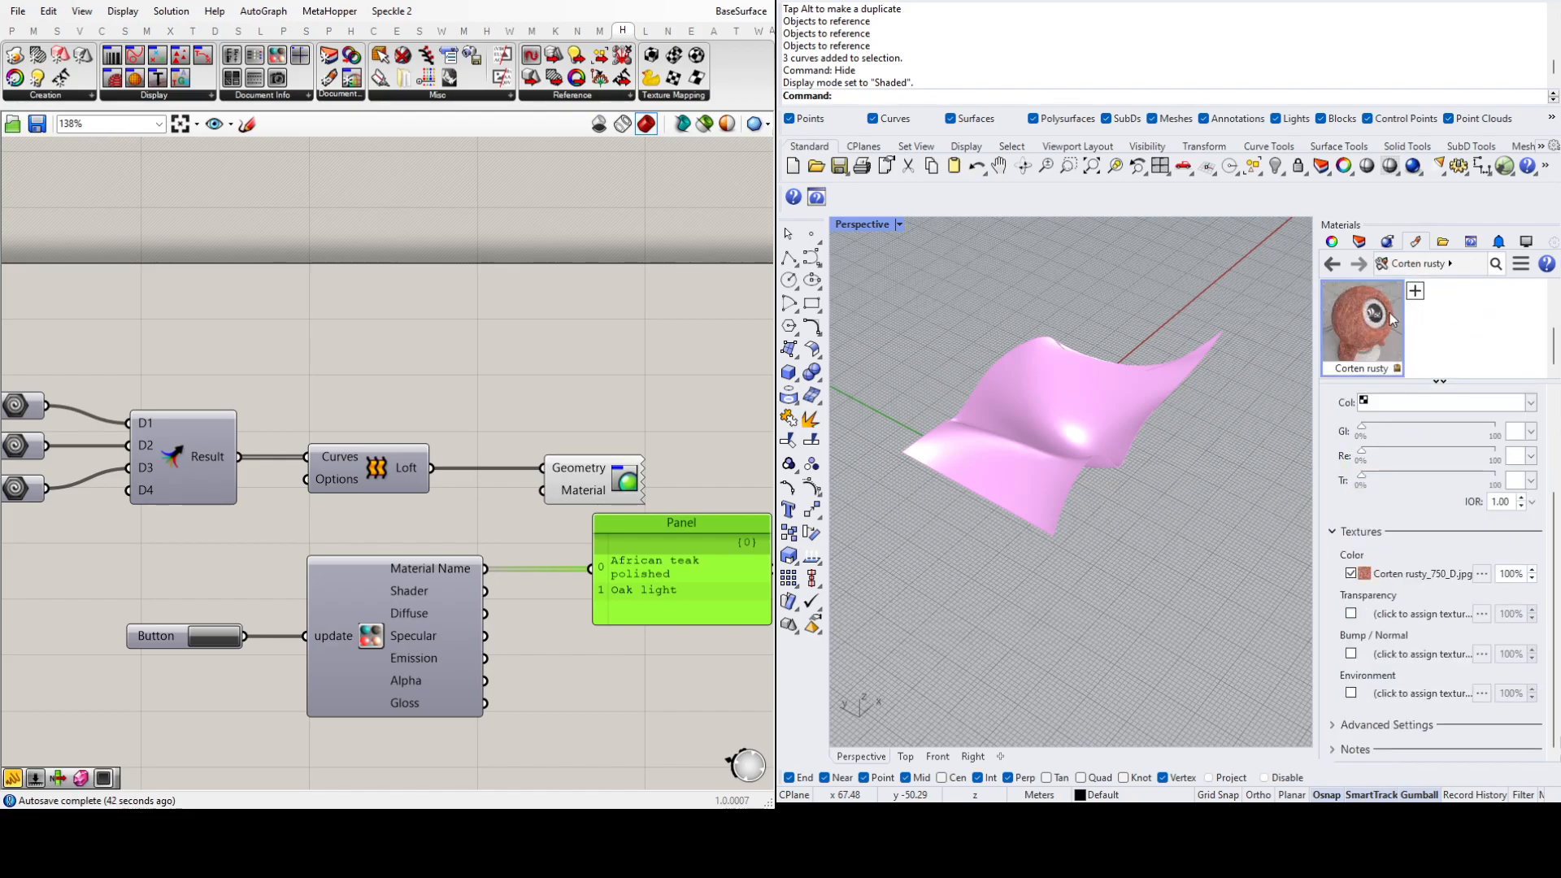
{"action": "scroll", "coordinate": [582, 582], "scroll_direction": "up", "scroll_amount": 1}
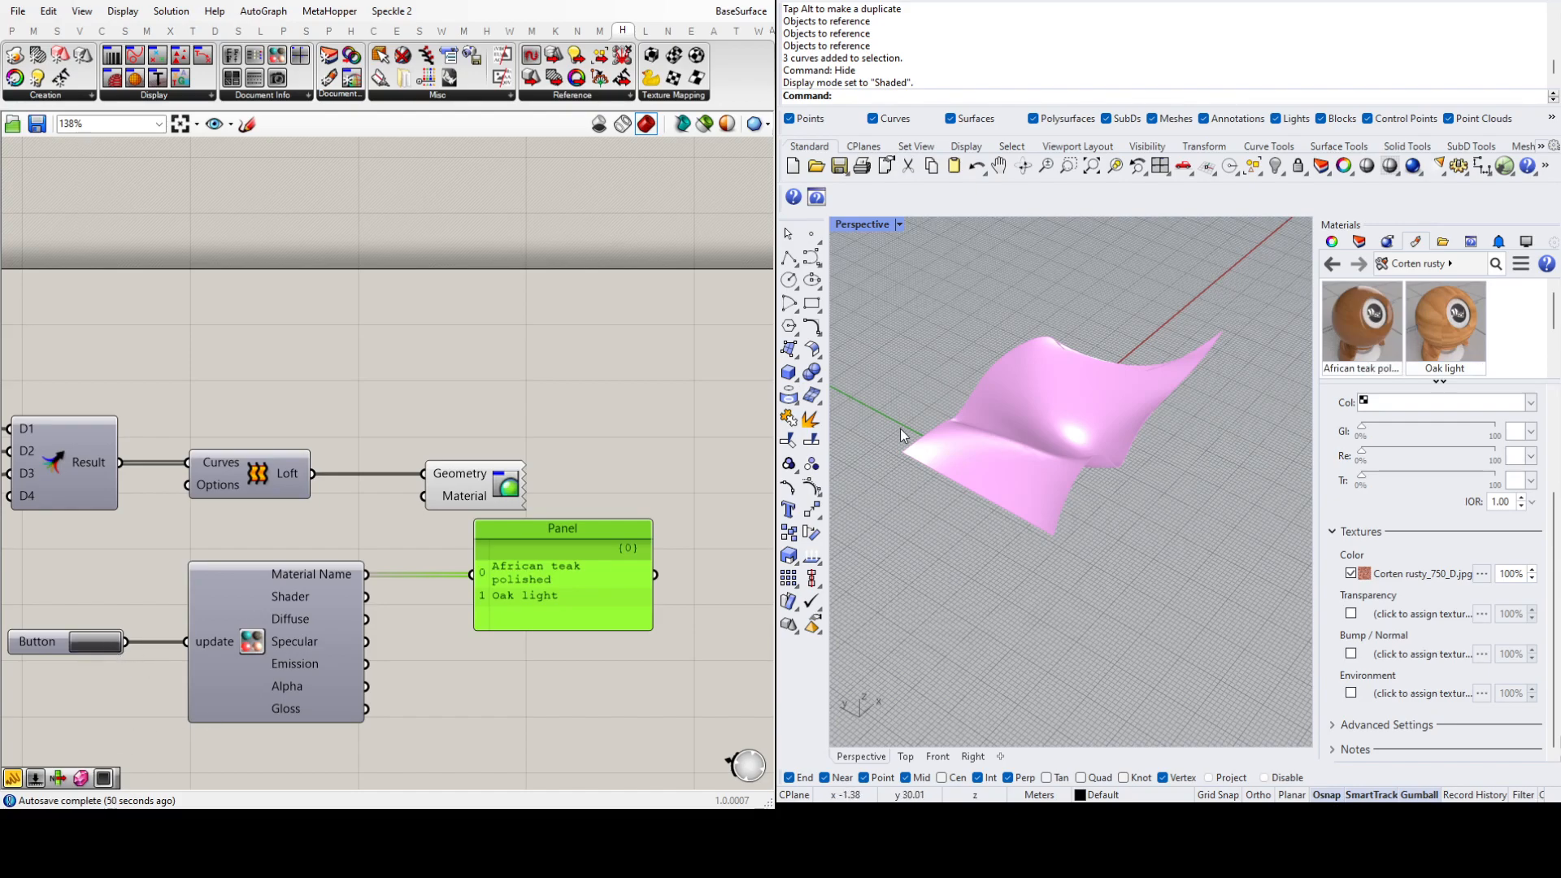
{"action": "left_click", "coordinate": [91, 644]}
{"action": "left_click", "coordinate": [1422, 265]}
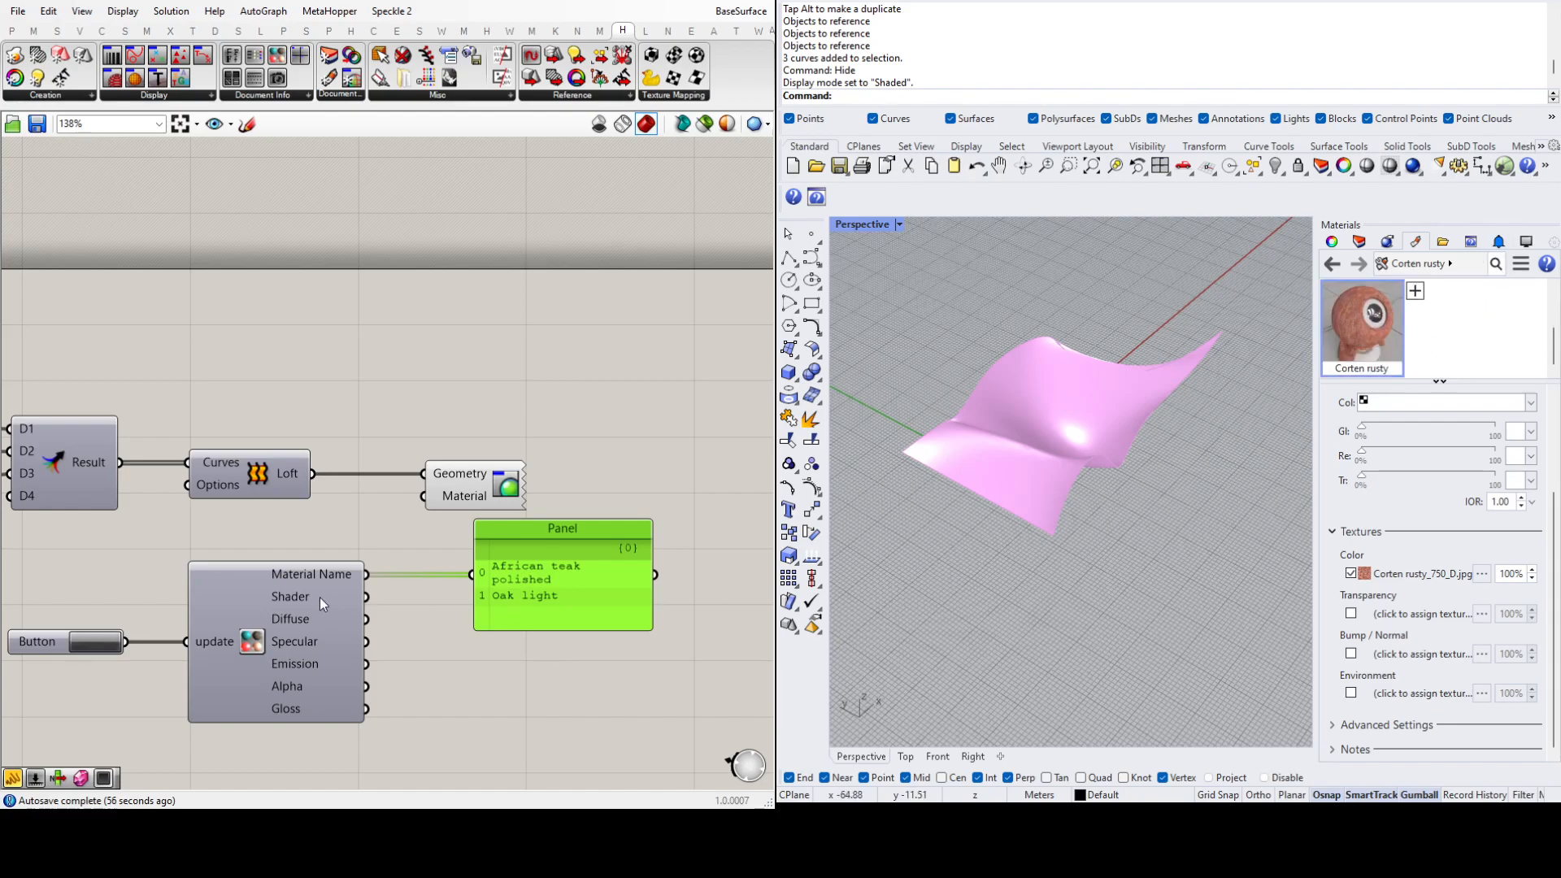
{"action": "left_click", "coordinate": [108, 646]}
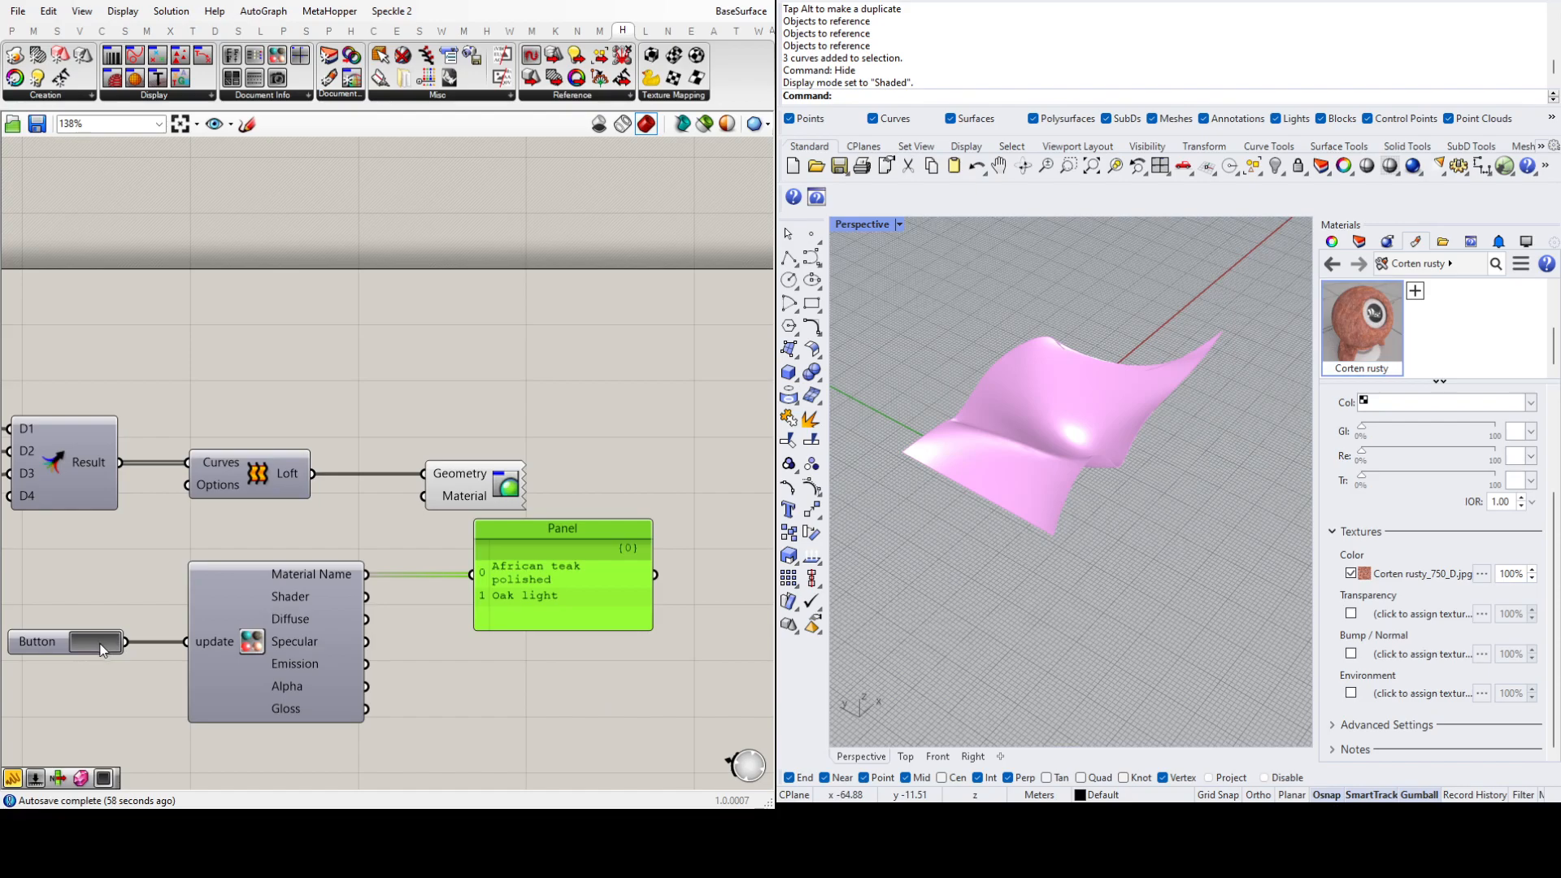
{"action": "scroll", "coordinate": [626, 602], "scroll_direction": "down", "scroll_amount": 4}
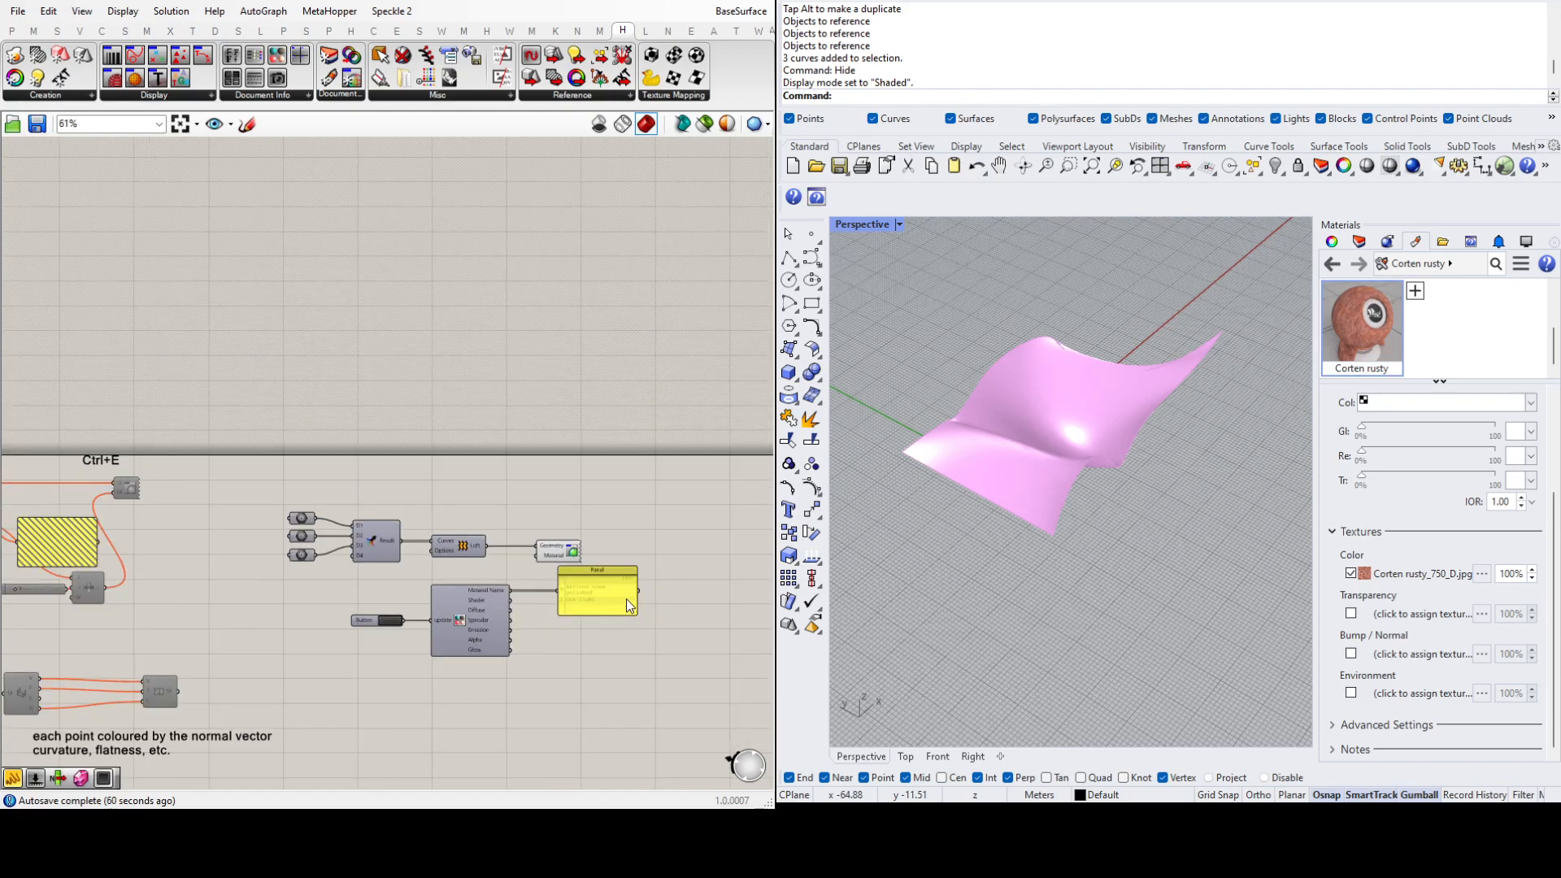
{"action": "scroll", "coordinate": [624, 600], "scroll_direction": "down", "scroll_amount": 2}
{"action": "scroll", "coordinate": [419, 580], "scroll_direction": "up", "scroll_amount": 1}
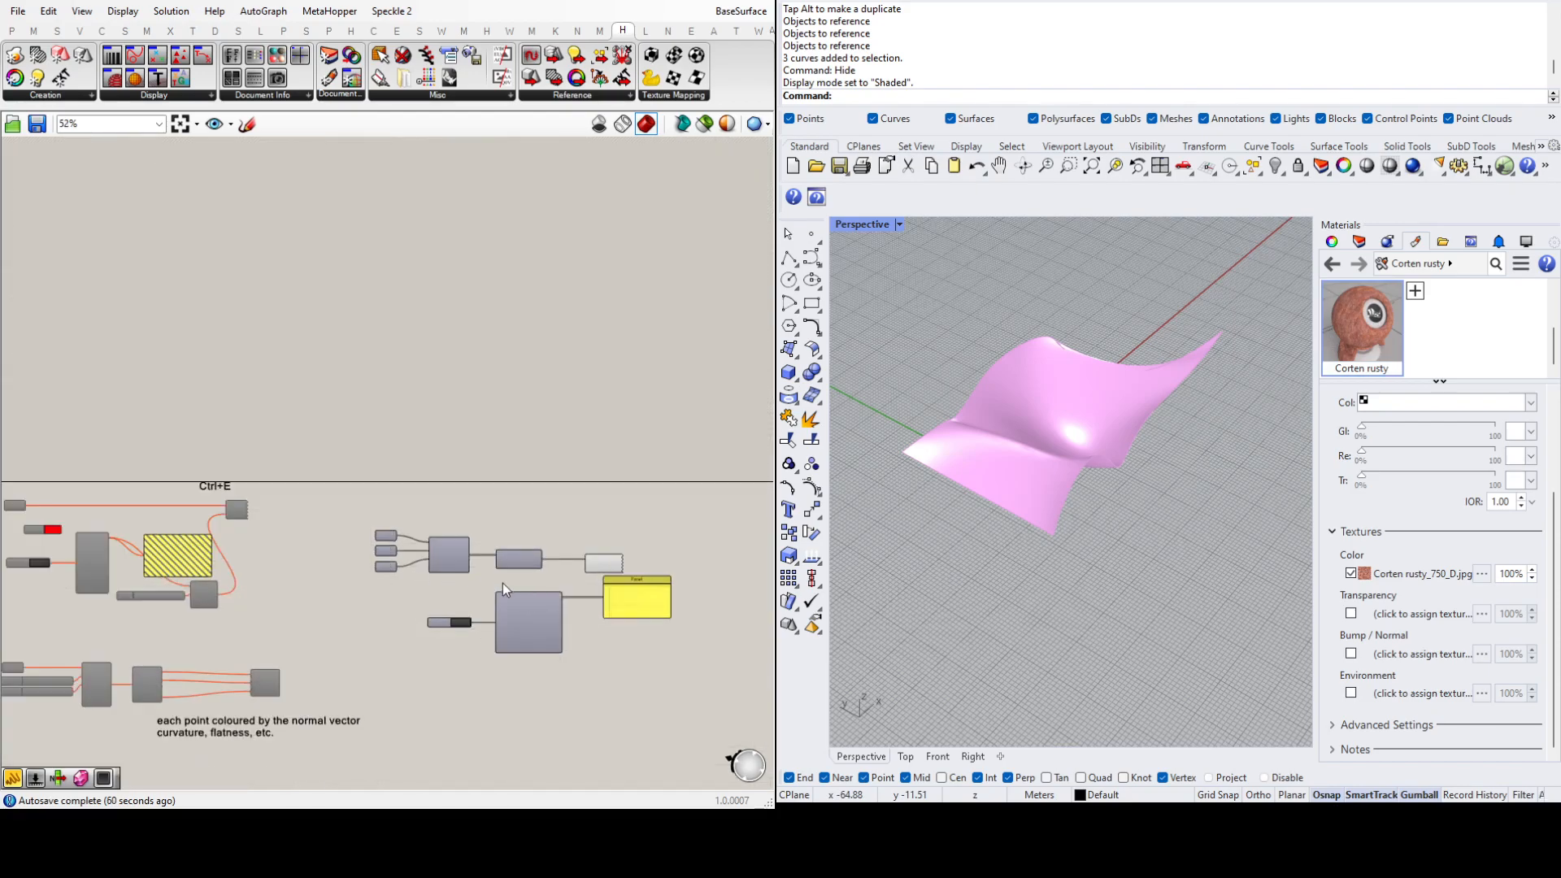
{"action": "scroll", "coordinate": [679, 581], "scroll_direction": "up", "scroll_amount": 4}
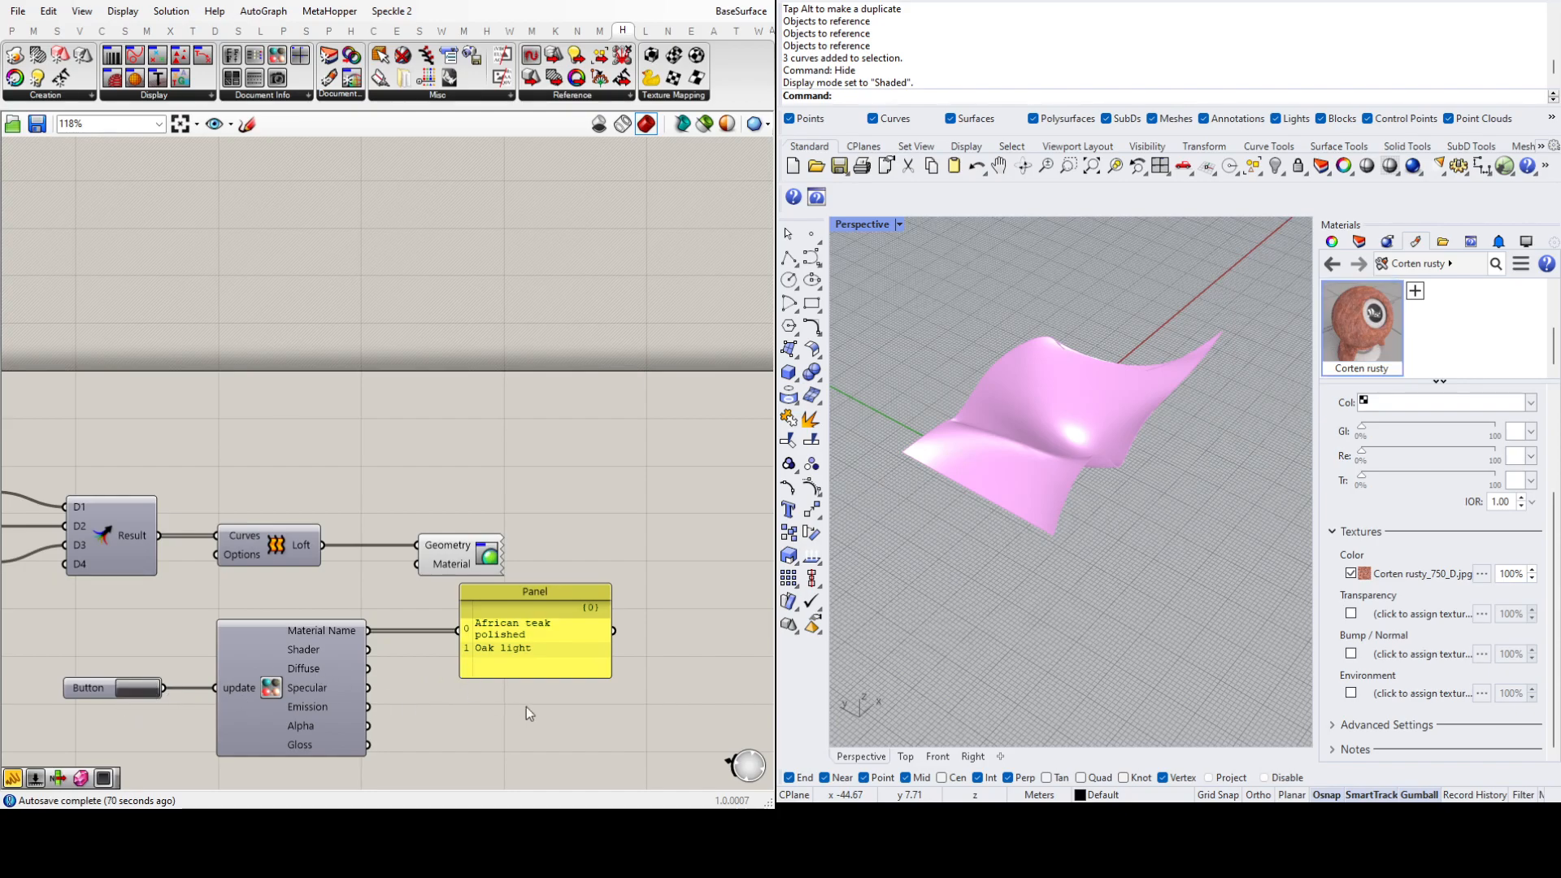
{"action": "left_click_drag", "start_coordinate": [559, 728], "coordinate": [136, 649]}
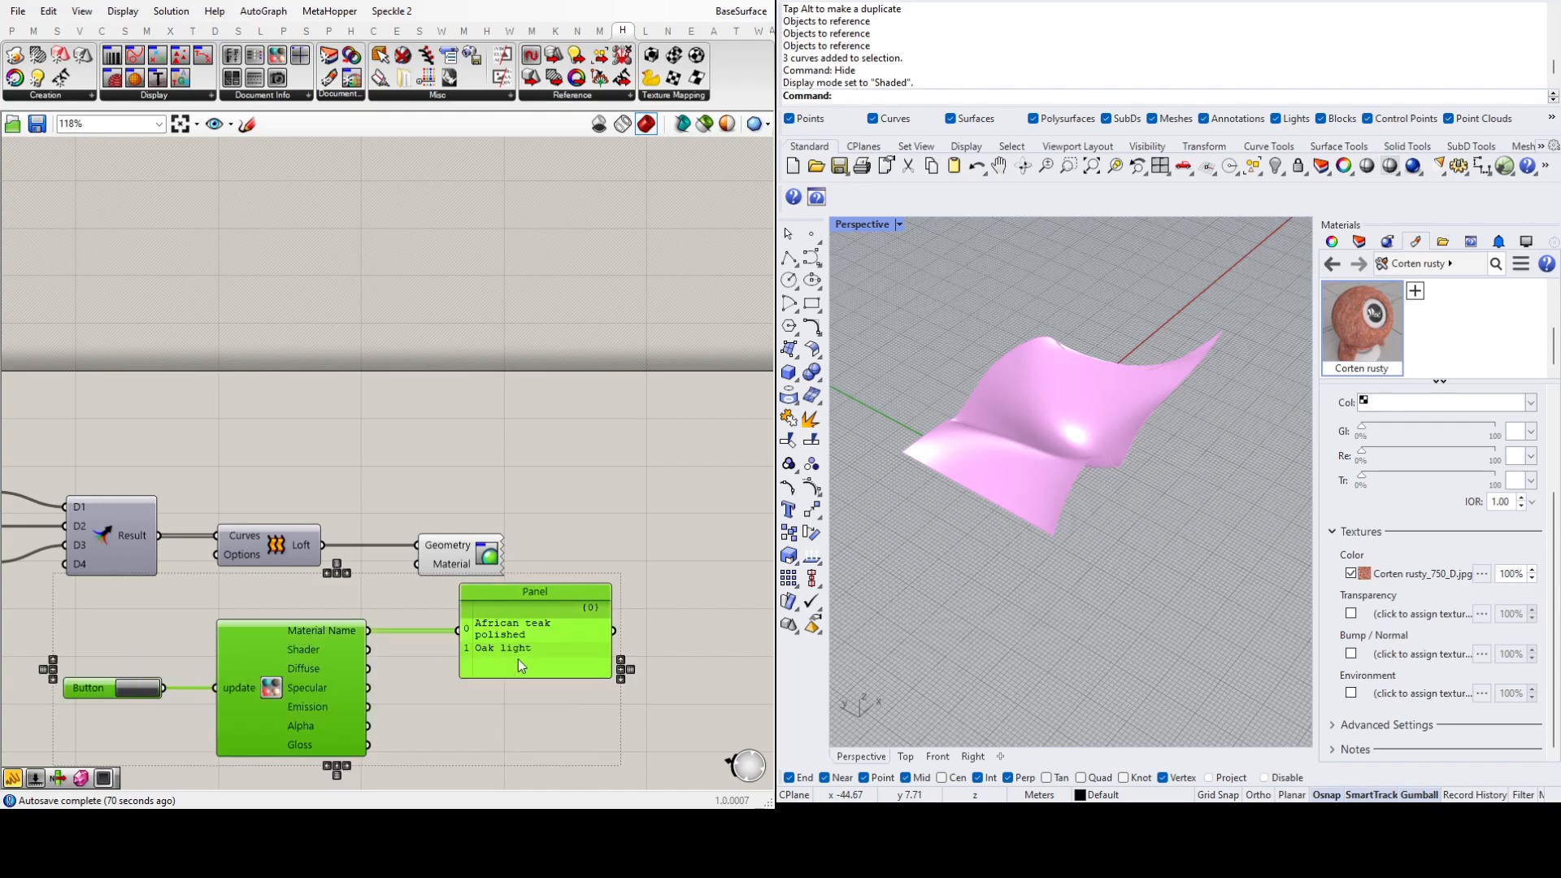
{"action": "left_click", "coordinate": [682, 508]}
Step: Delete the Oak light and African teak materials from the Rhino model, refreshing the material component with the Button
{"action": "left_click", "coordinate": [1455, 335]}
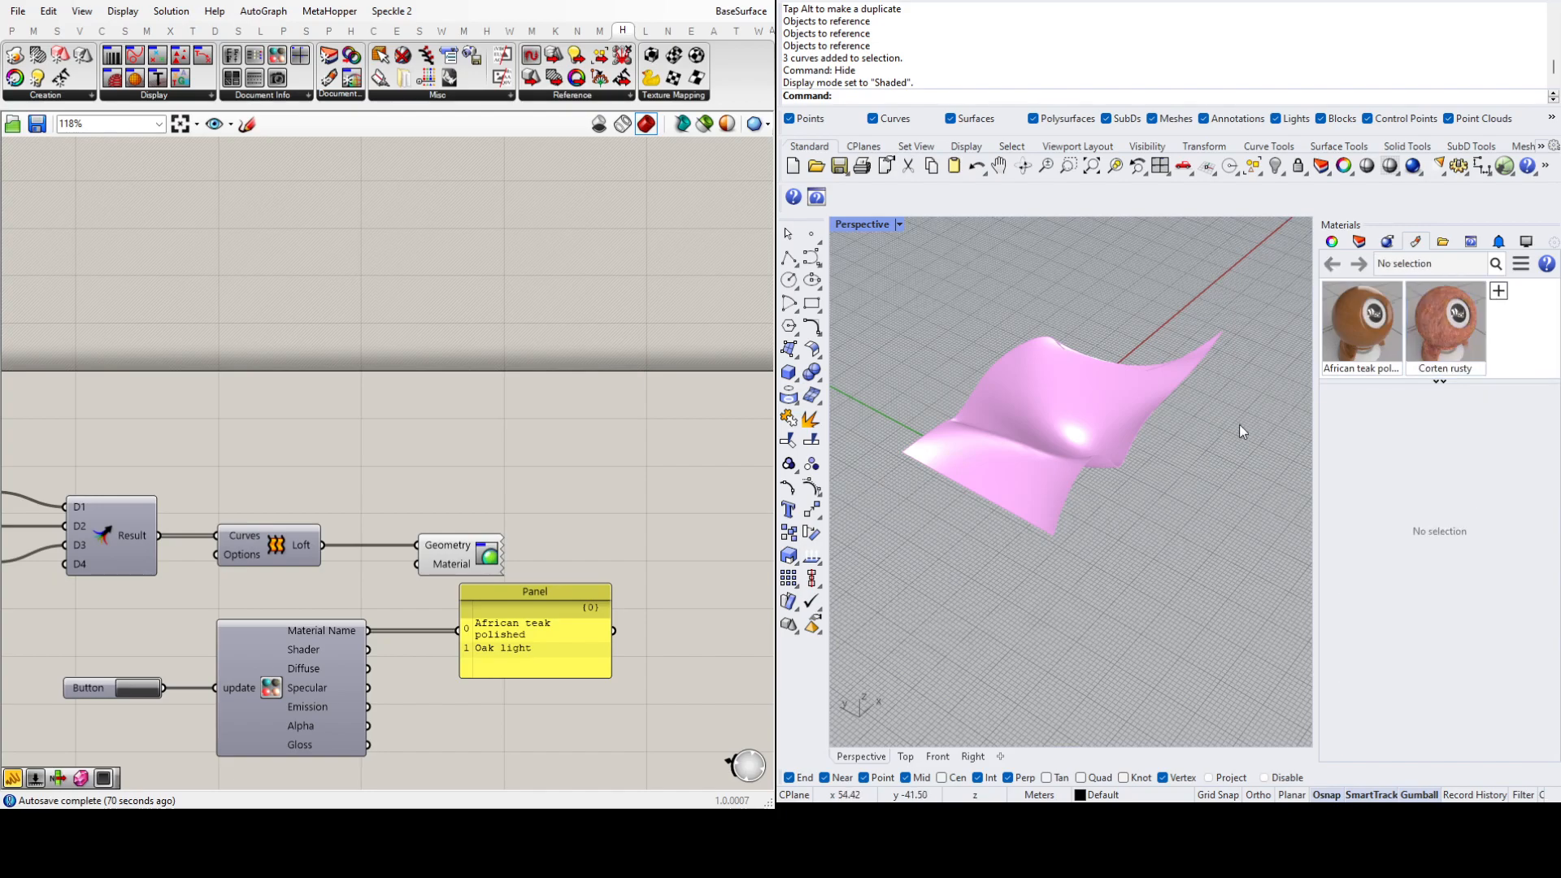
{"action": "left_click", "coordinate": [126, 688]}
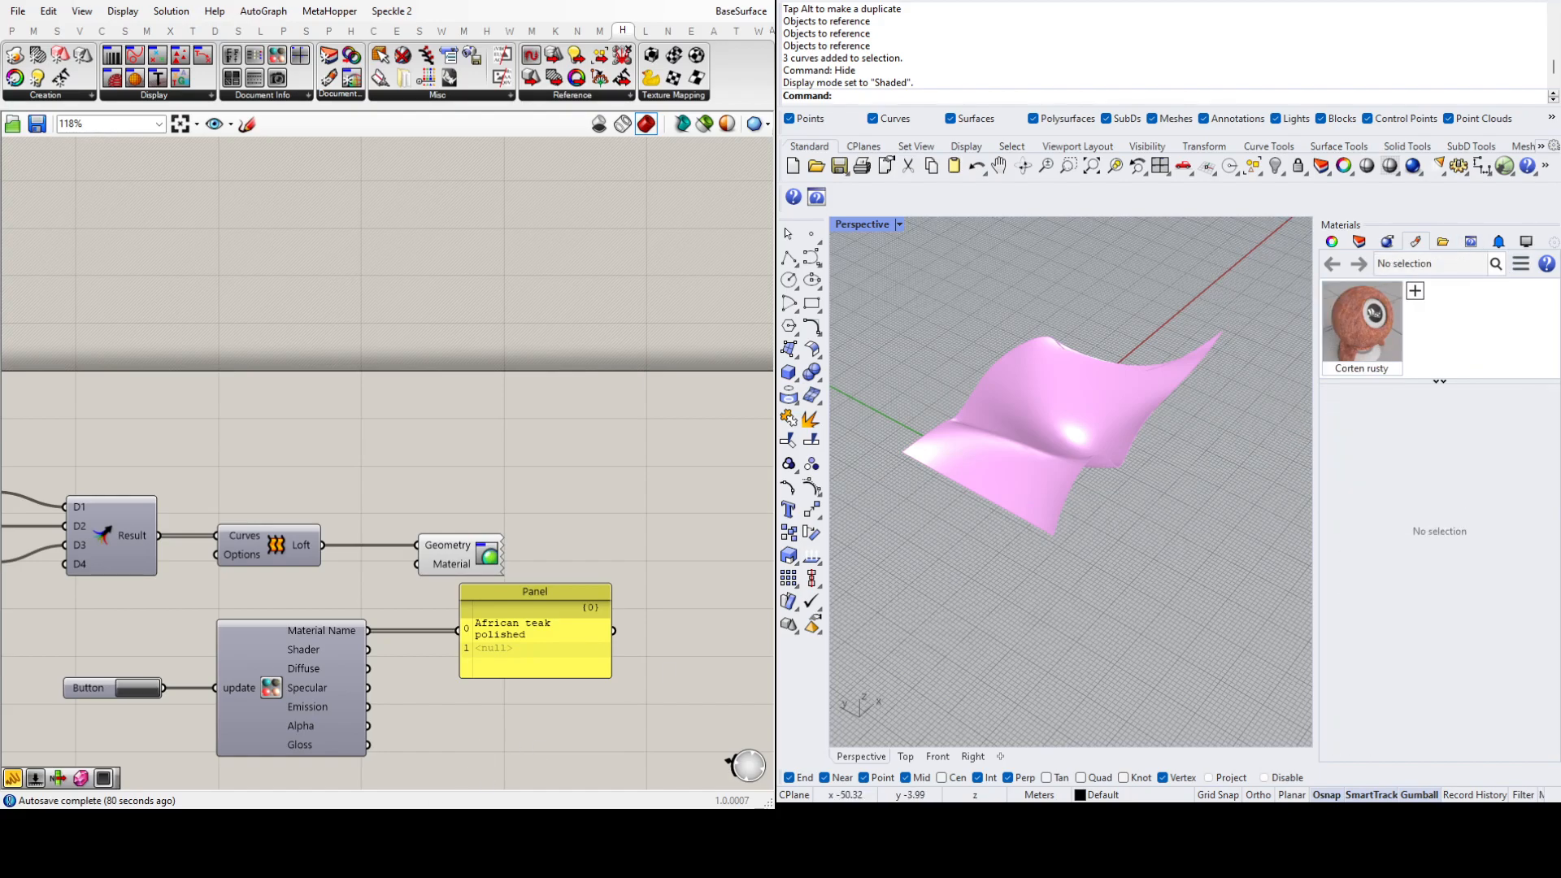
{"action": "left_click", "coordinate": [143, 690]}
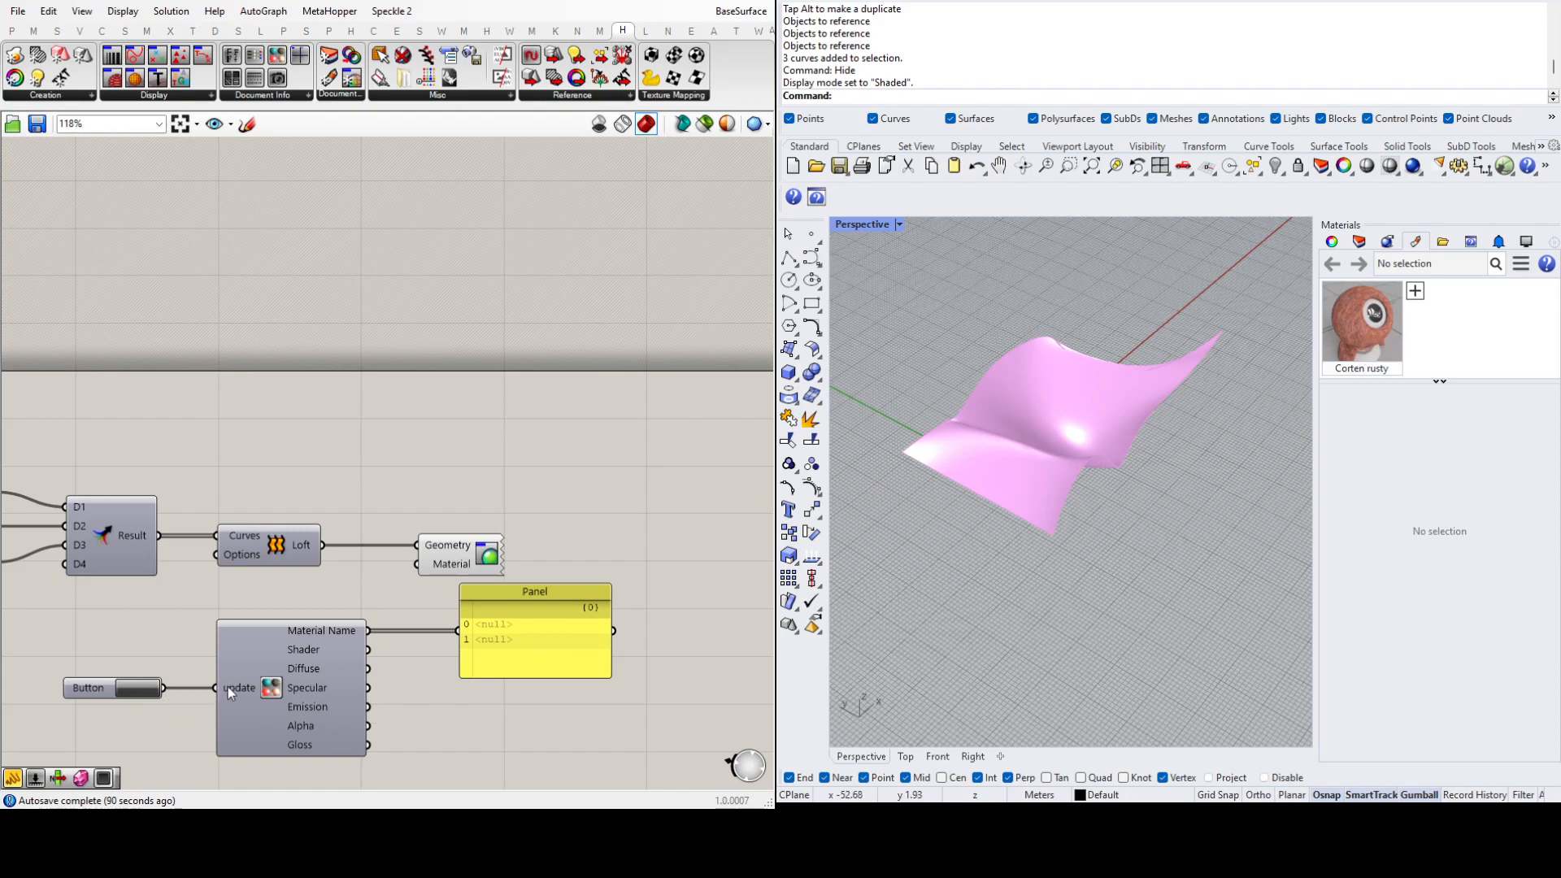
Step: Replace the Button with a Boolean Toggle connected to the update input and set it to True
{"action": "left_click", "coordinate": [97, 695]}
{"action": "key", "text": "Delete"}
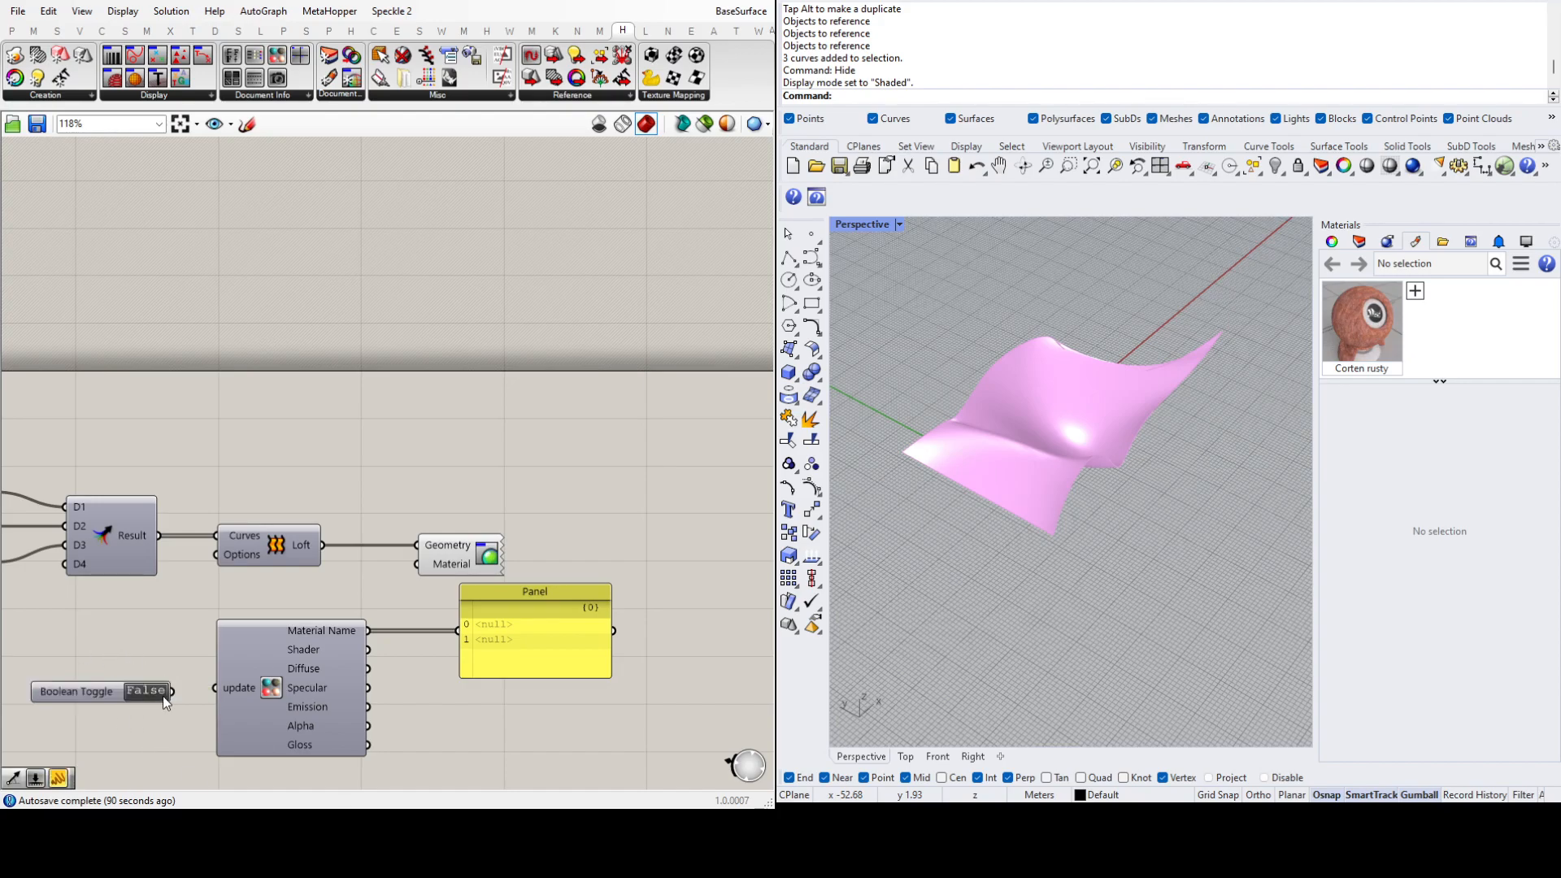
{"action": "left_click_drag", "start_coordinate": [174, 692], "coordinate": [214, 688]}
{"action": "left_click_drag", "start_coordinate": [109, 704], "coordinate": [101, 700]}
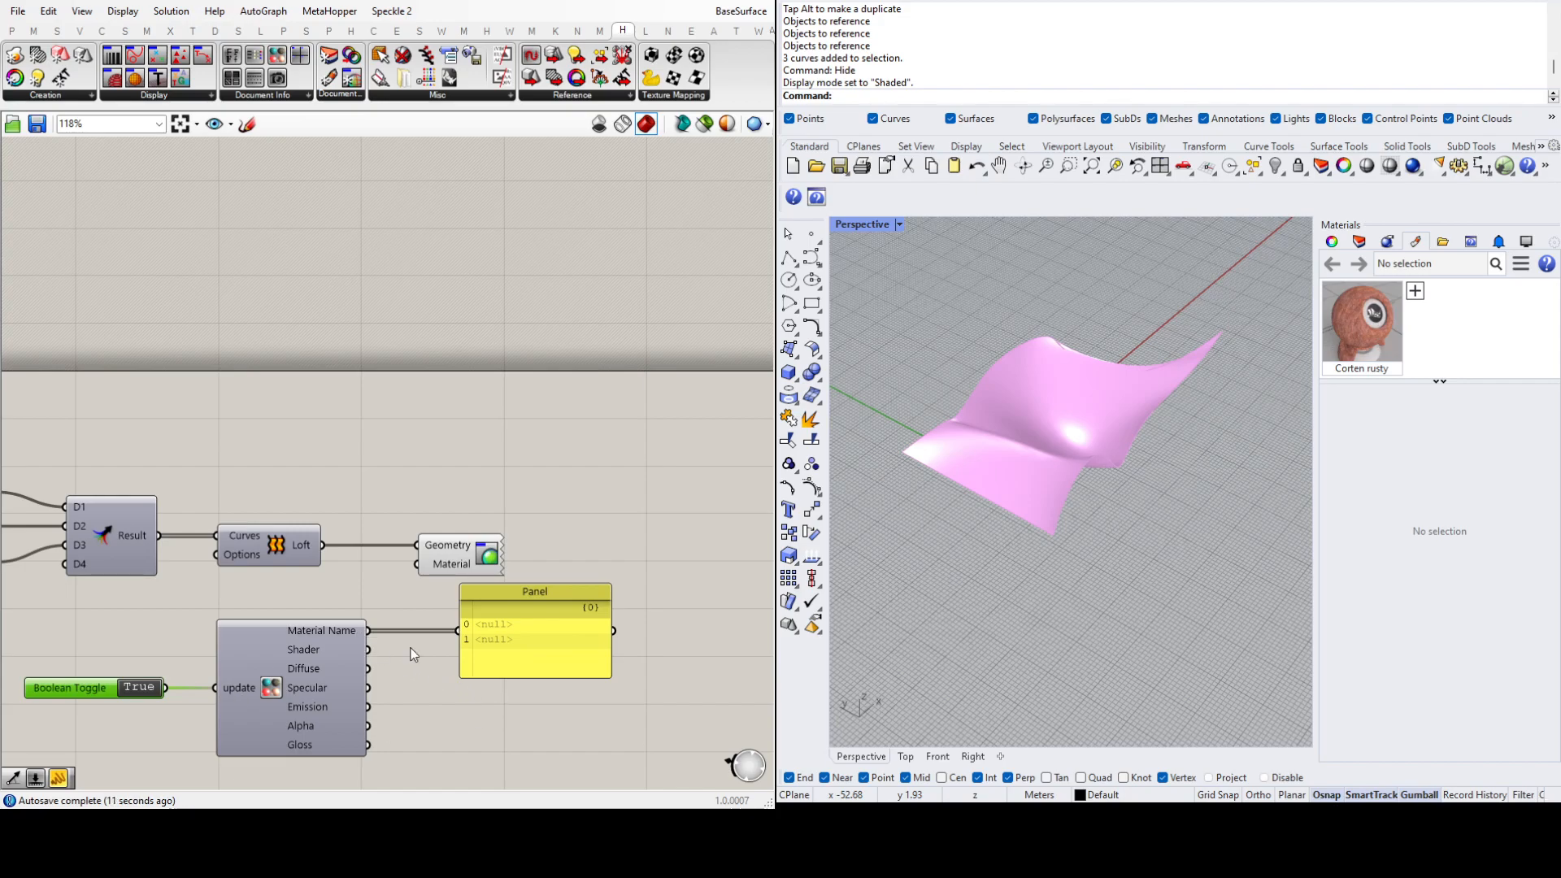
Step: Delete the Corten rusty material from the Rhino model
{"action": "left_click", "coordinate": [1362, 329]}
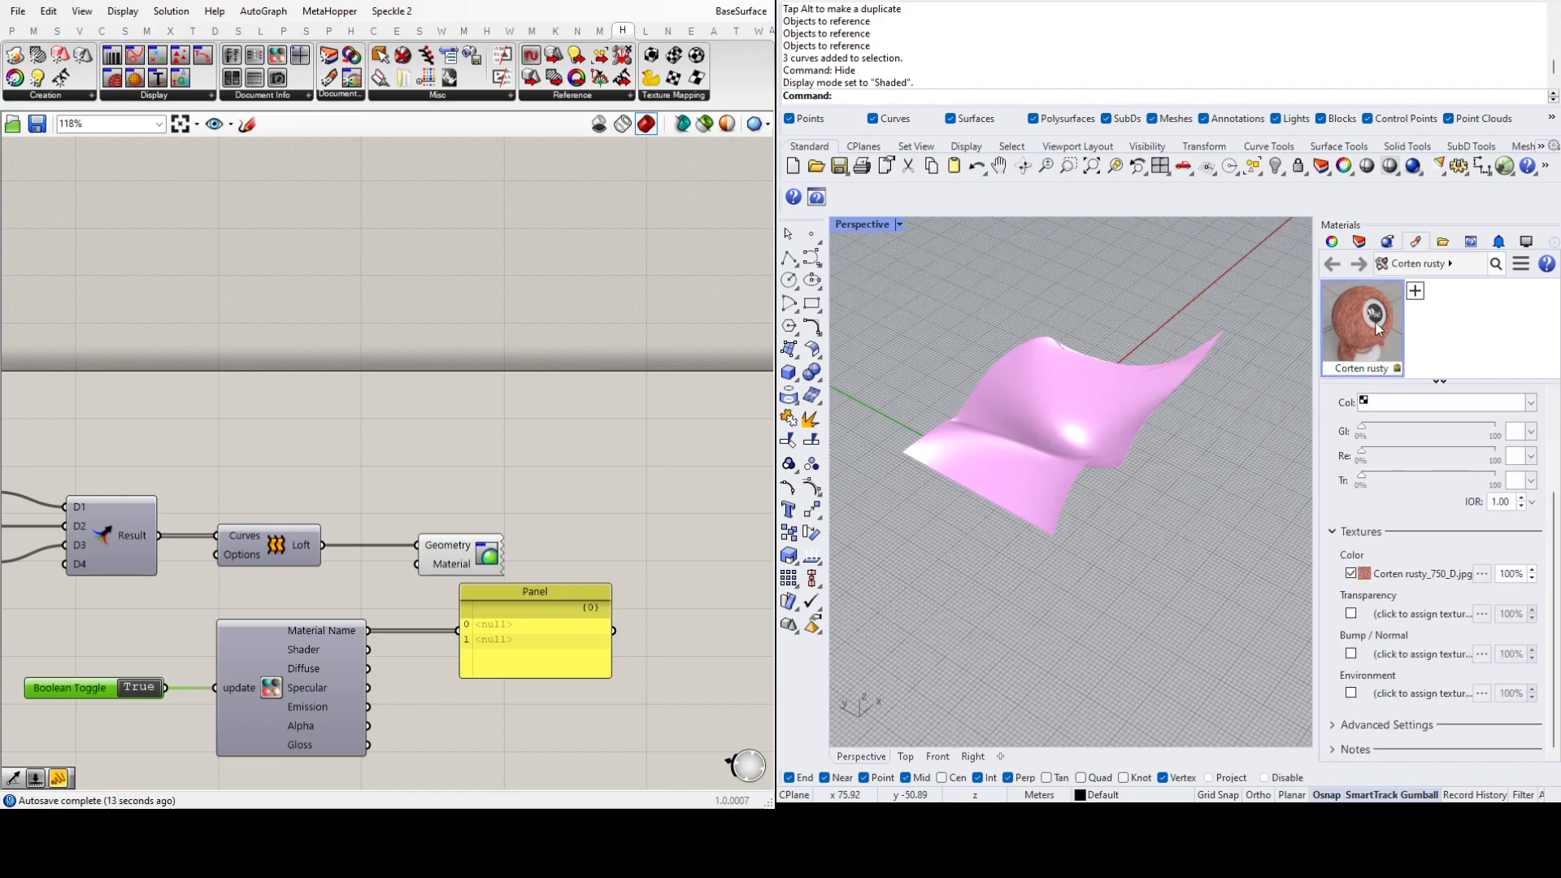
{"action": "key", "text": "Delete"}
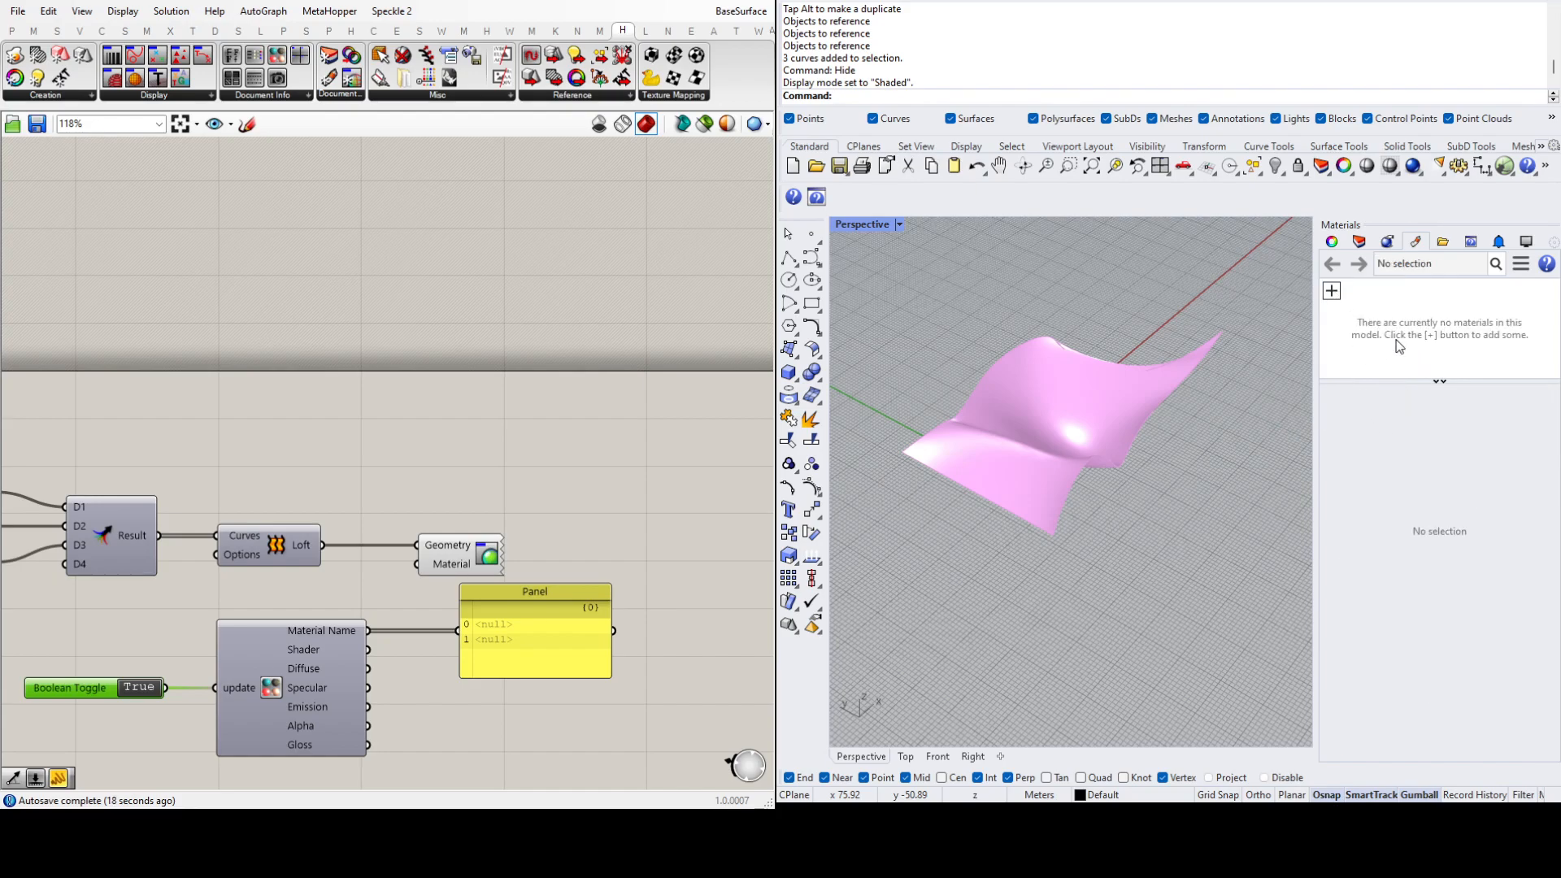
Step: Add a new Metal material to the Rhino model
{"action": "left_click", "coordinate": [1359, 339]}
{"action": "left_click", "coordinate": [1467, 336]}
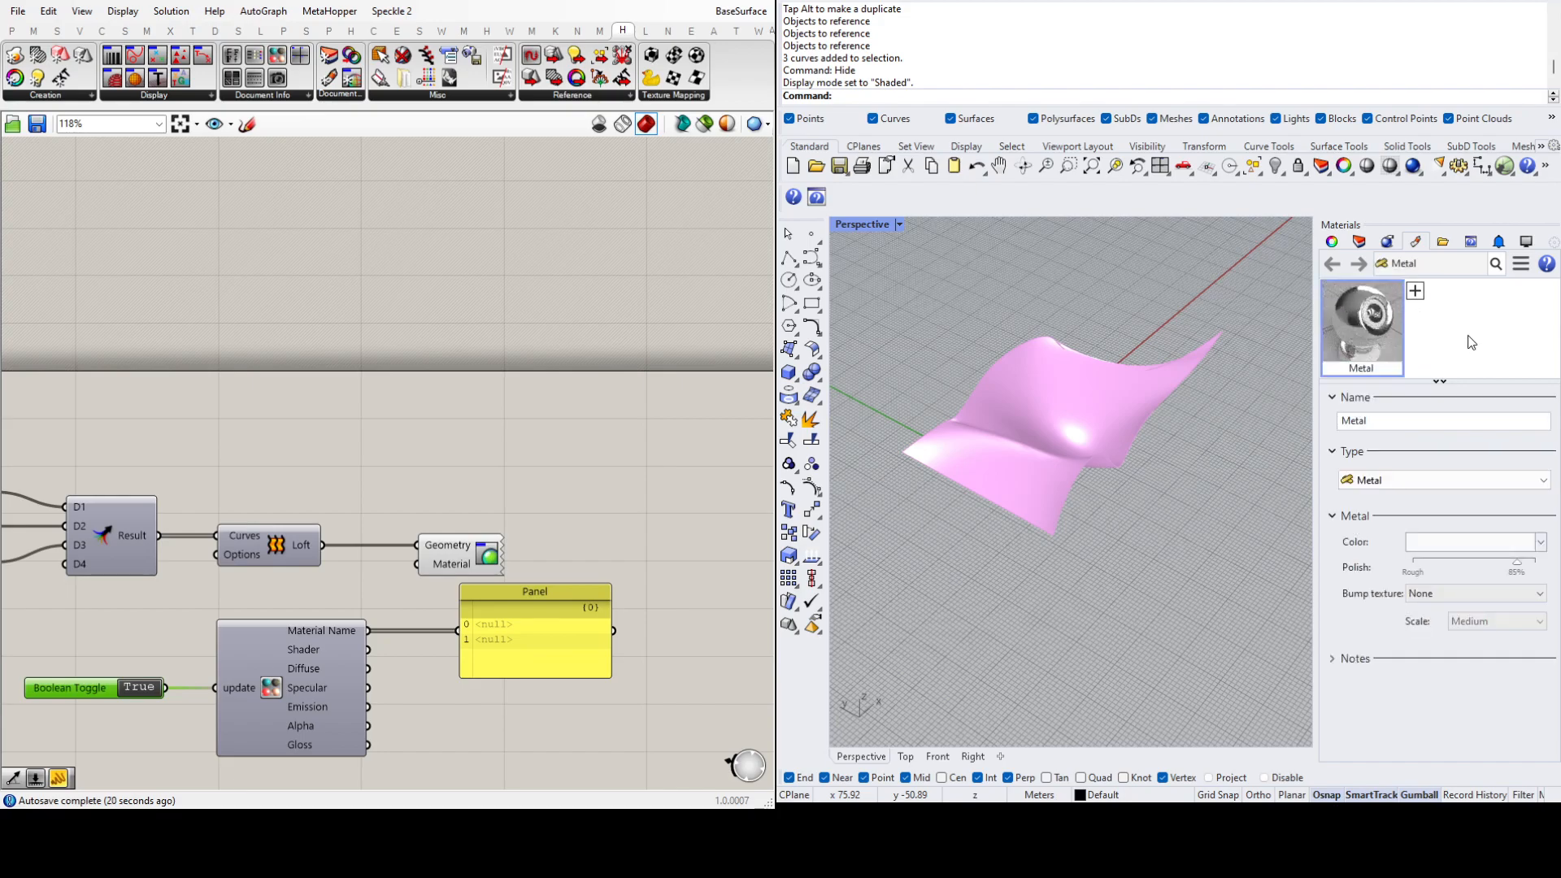
Step: Delete the Panel connected to the material component's Material Name output
{"action": "left_click", "coordinate": [291, 674]}
{"action": "left_click", "coordinate": [533, 630]}
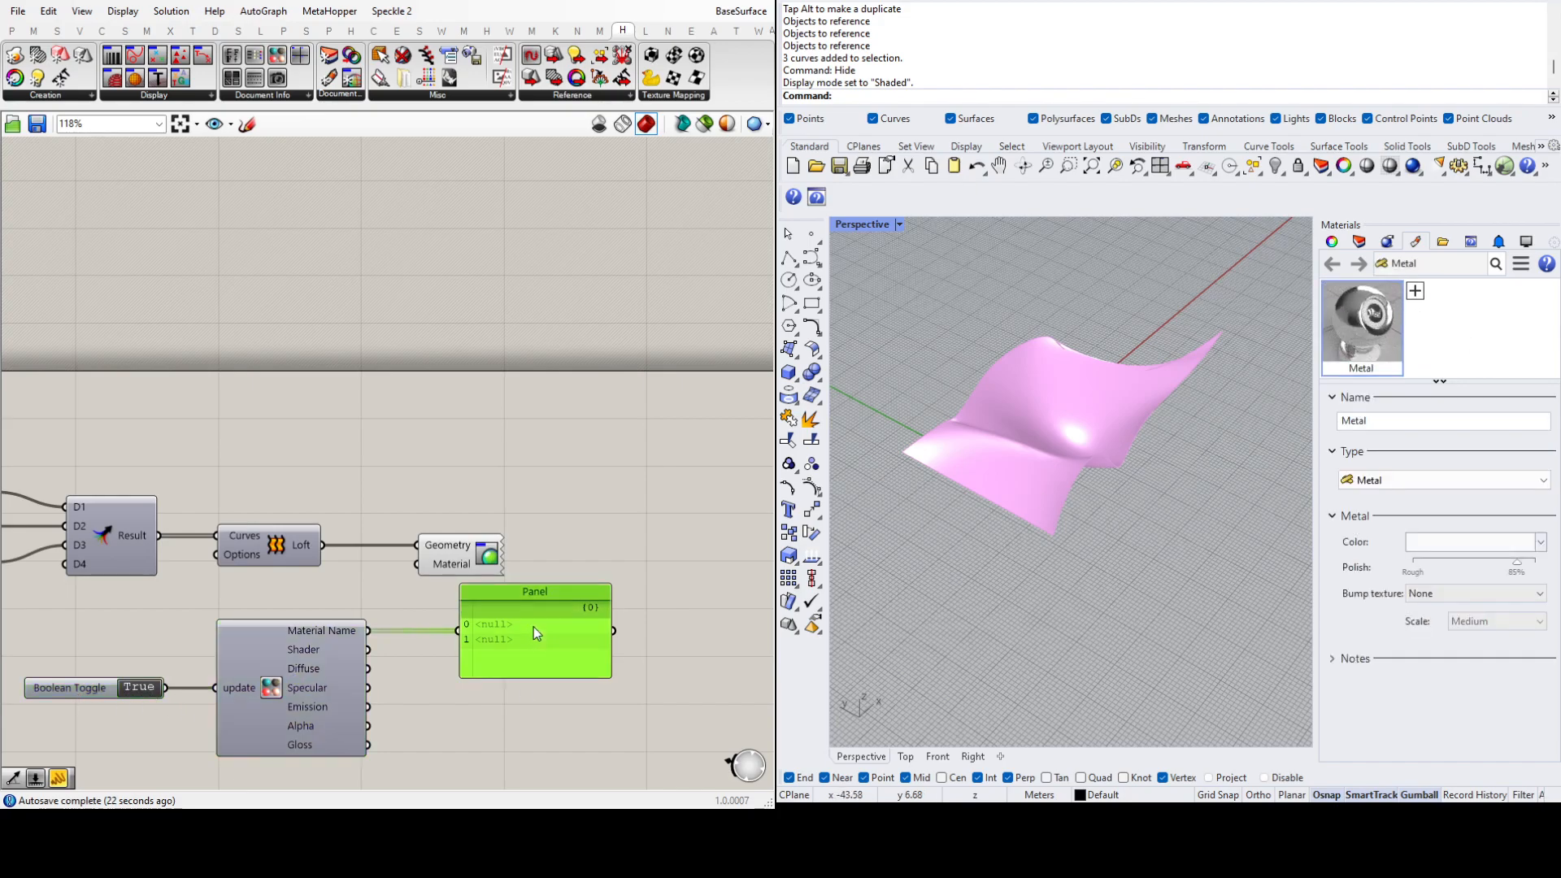
{"action": "key", "text": "Delete"}
{"action": "left_click", "coordinate": [364, 688]}
{"action": "left_click", "coordinate": [446, 676]}
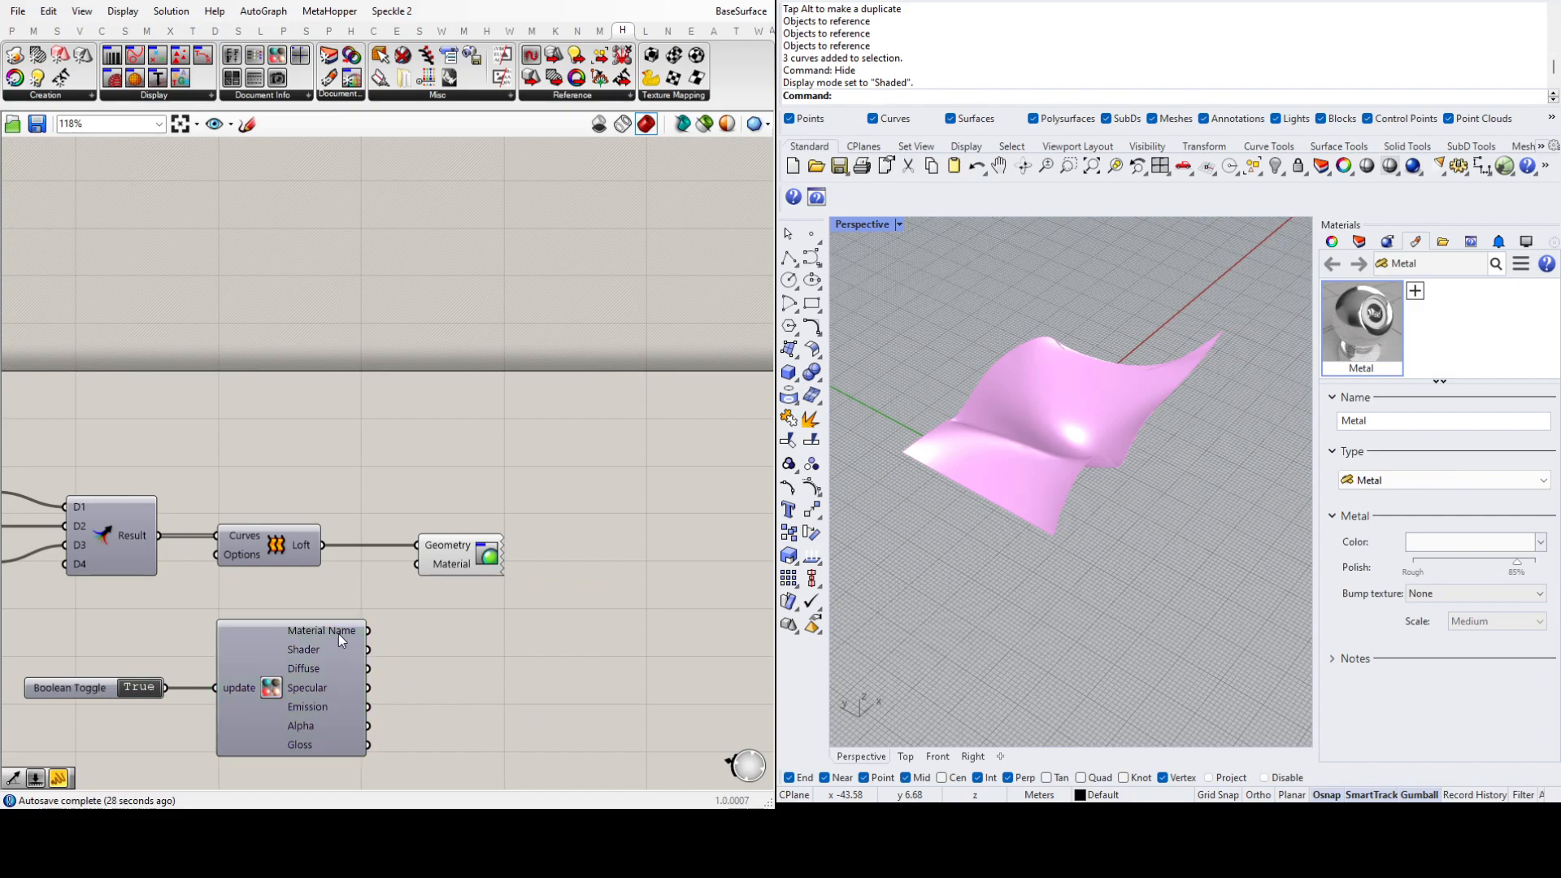
Step: Replace the Boolean Toggle with a Button connected to the material component's update input
{"action": "left_click", "coordinate": [101, 692]}
{"action": "key", "text": "Delete"}
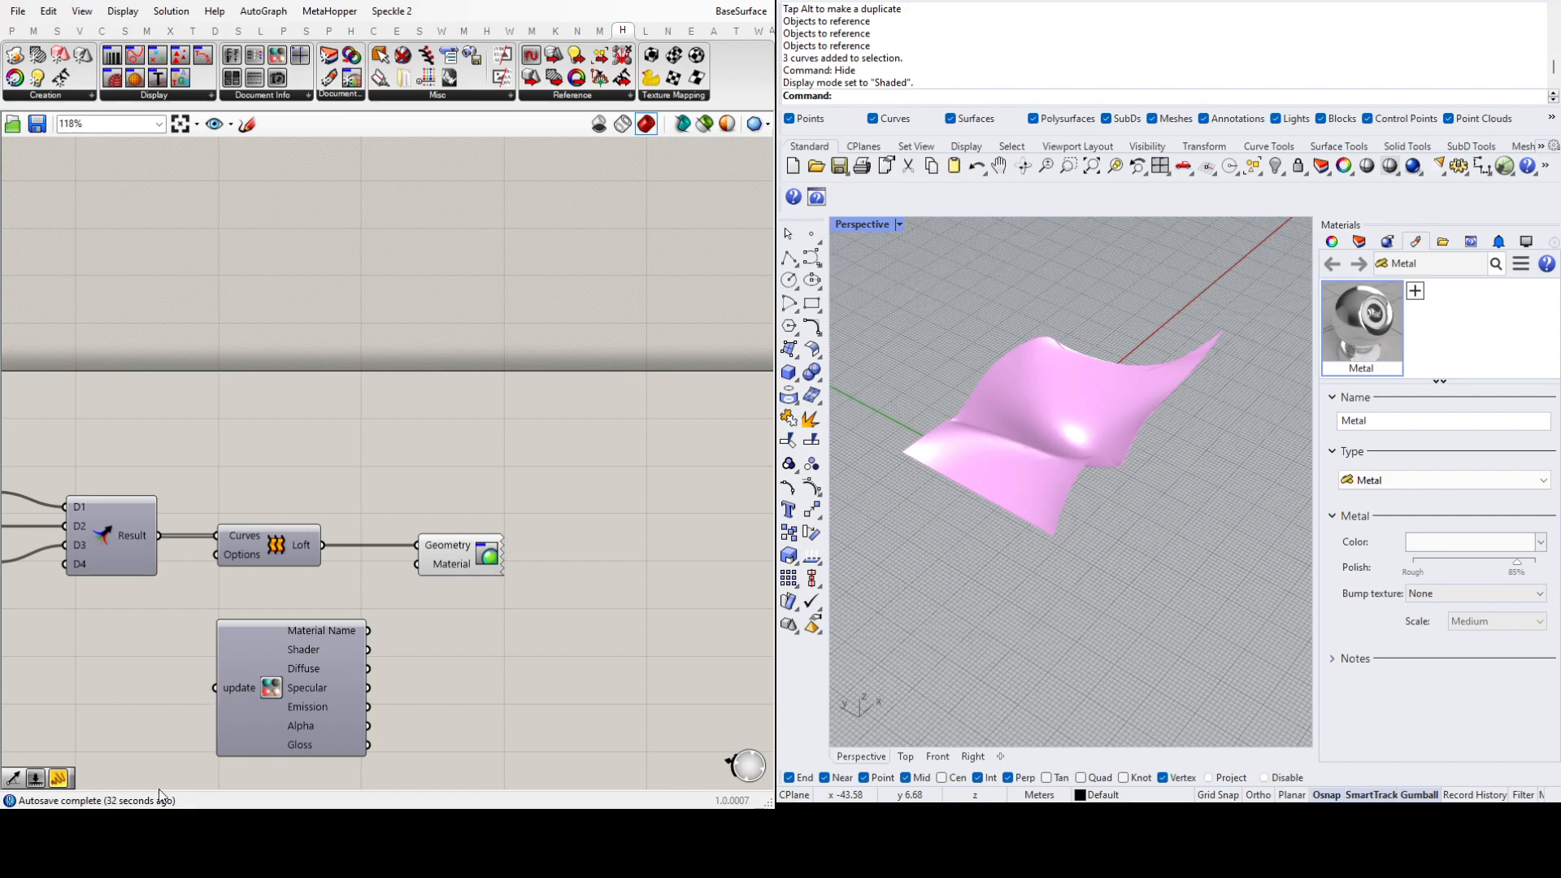
{"action": "left_click", "coordinate": [35, 777]}
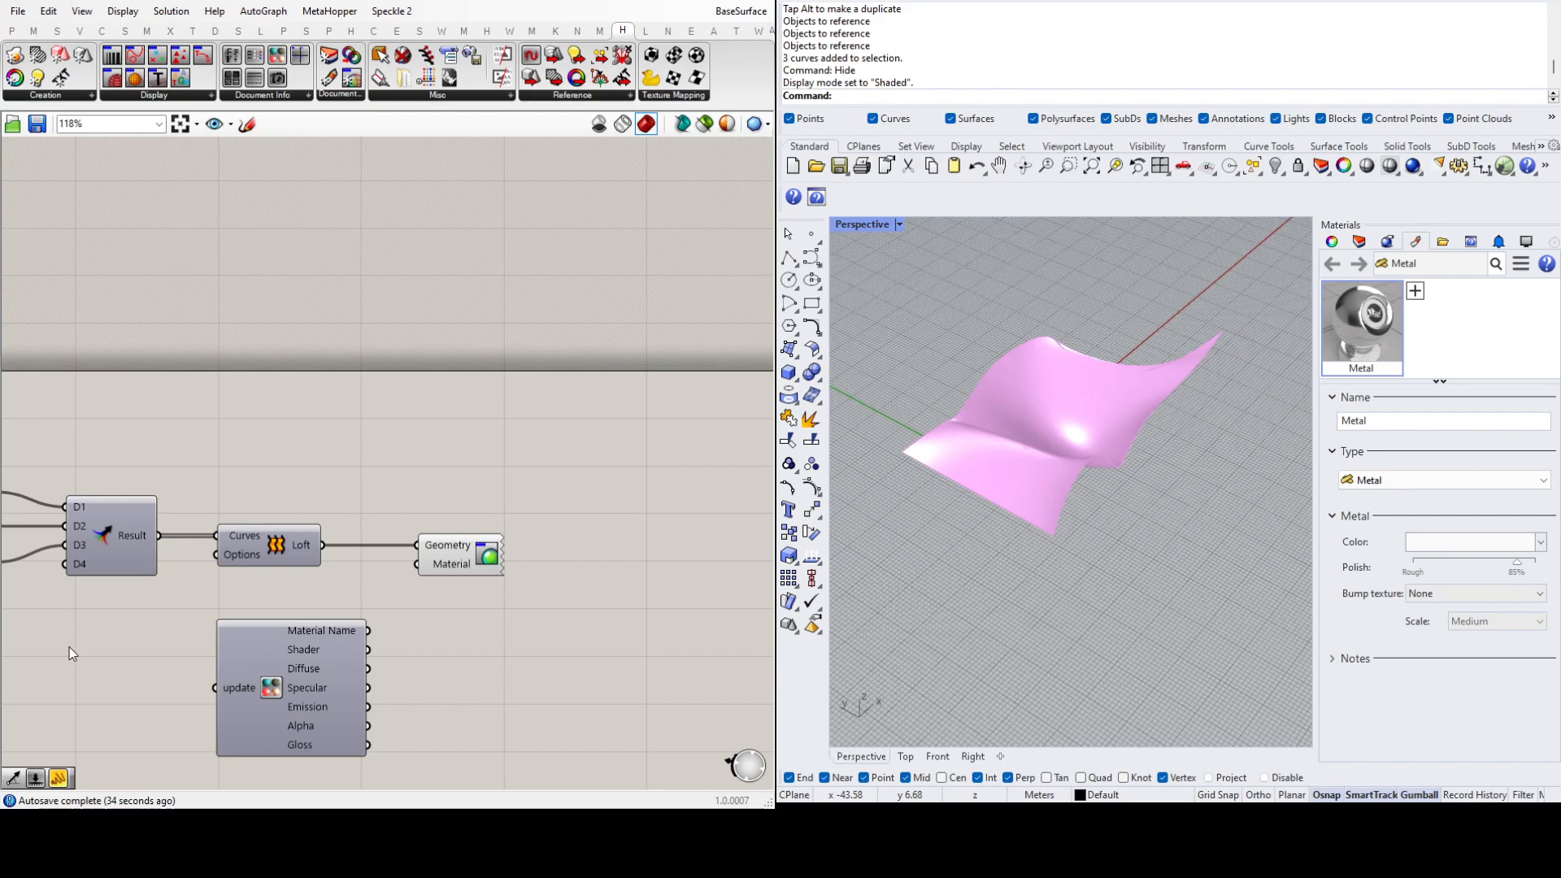
{"action": "left_click", "coordinate": [88, 665]}
{"action": "left_click_drag", "start_coordinate": [162, 686], "coordinate": [214, 687]}
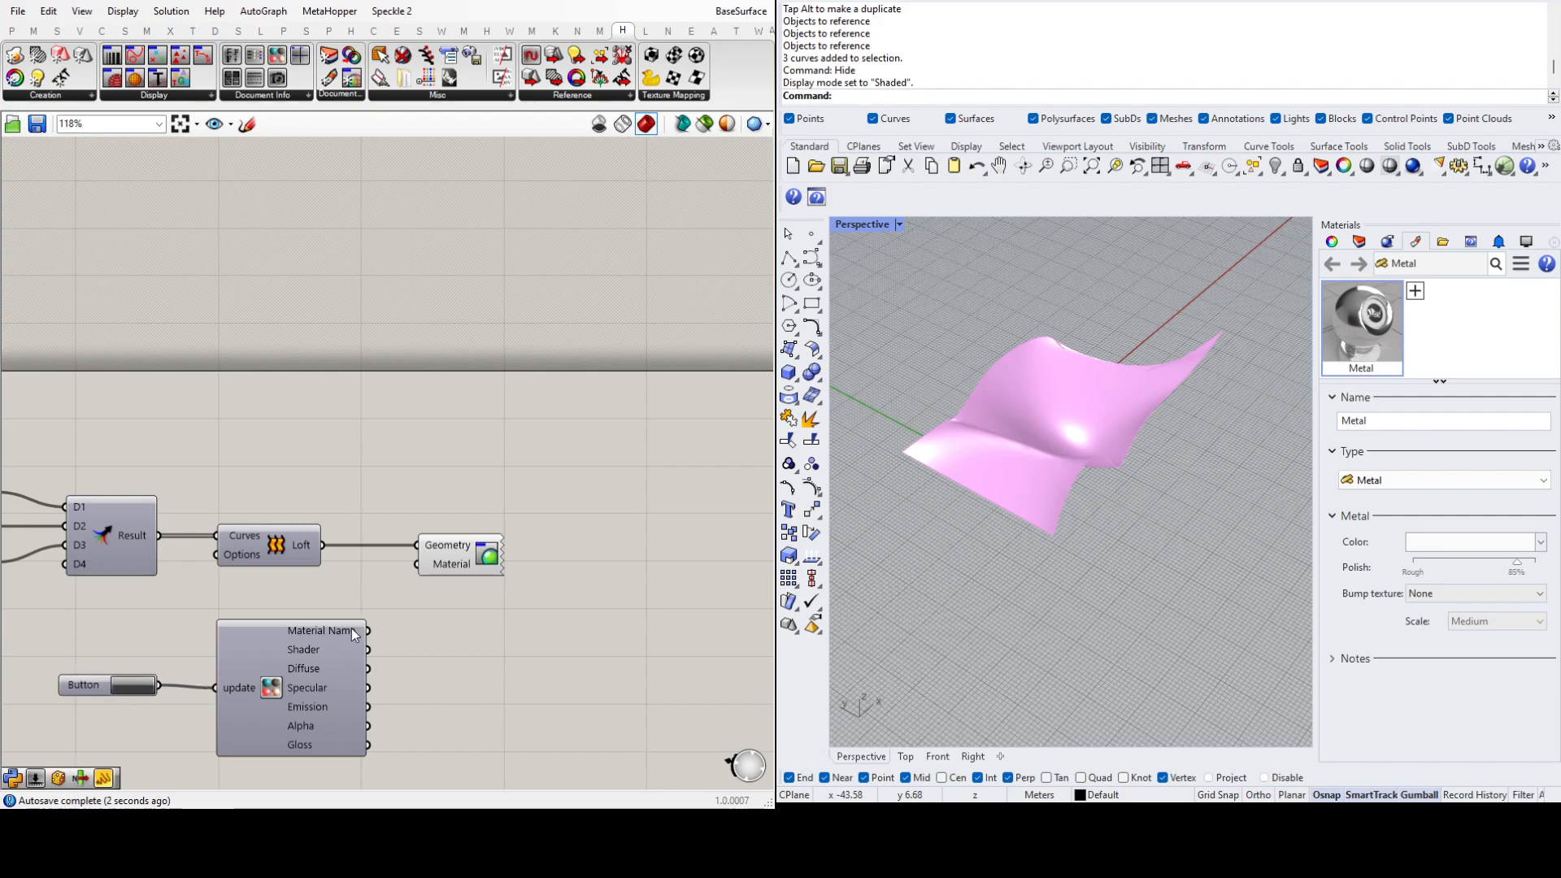
{"action": "left_click", "coordinate": [85, 689]}
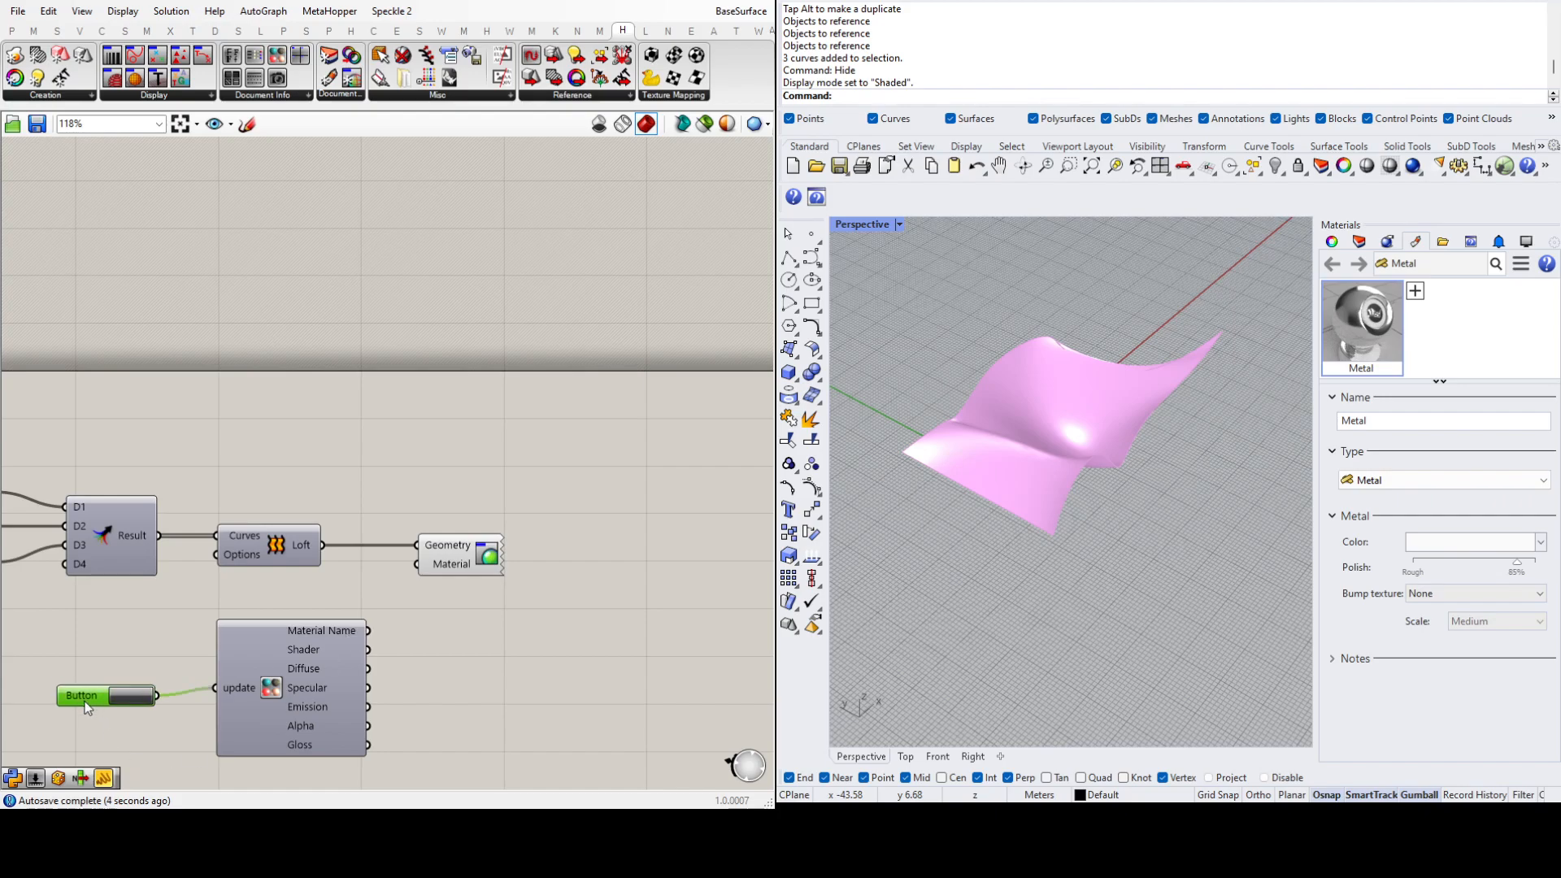
Step: Delete the old material component, its Panel and its Button from the disabled Ctrl+E group
{"action": "left_click", "coordinate": [508, 612]}
{"action": "scroll", "coordinate": [616, 621], "scroll_direction": "down", "scroll_amount": 5}
{"action": "scroll", "coordinate": [76, 626], "scroll_direction": "up", "scroll_amount": 5}
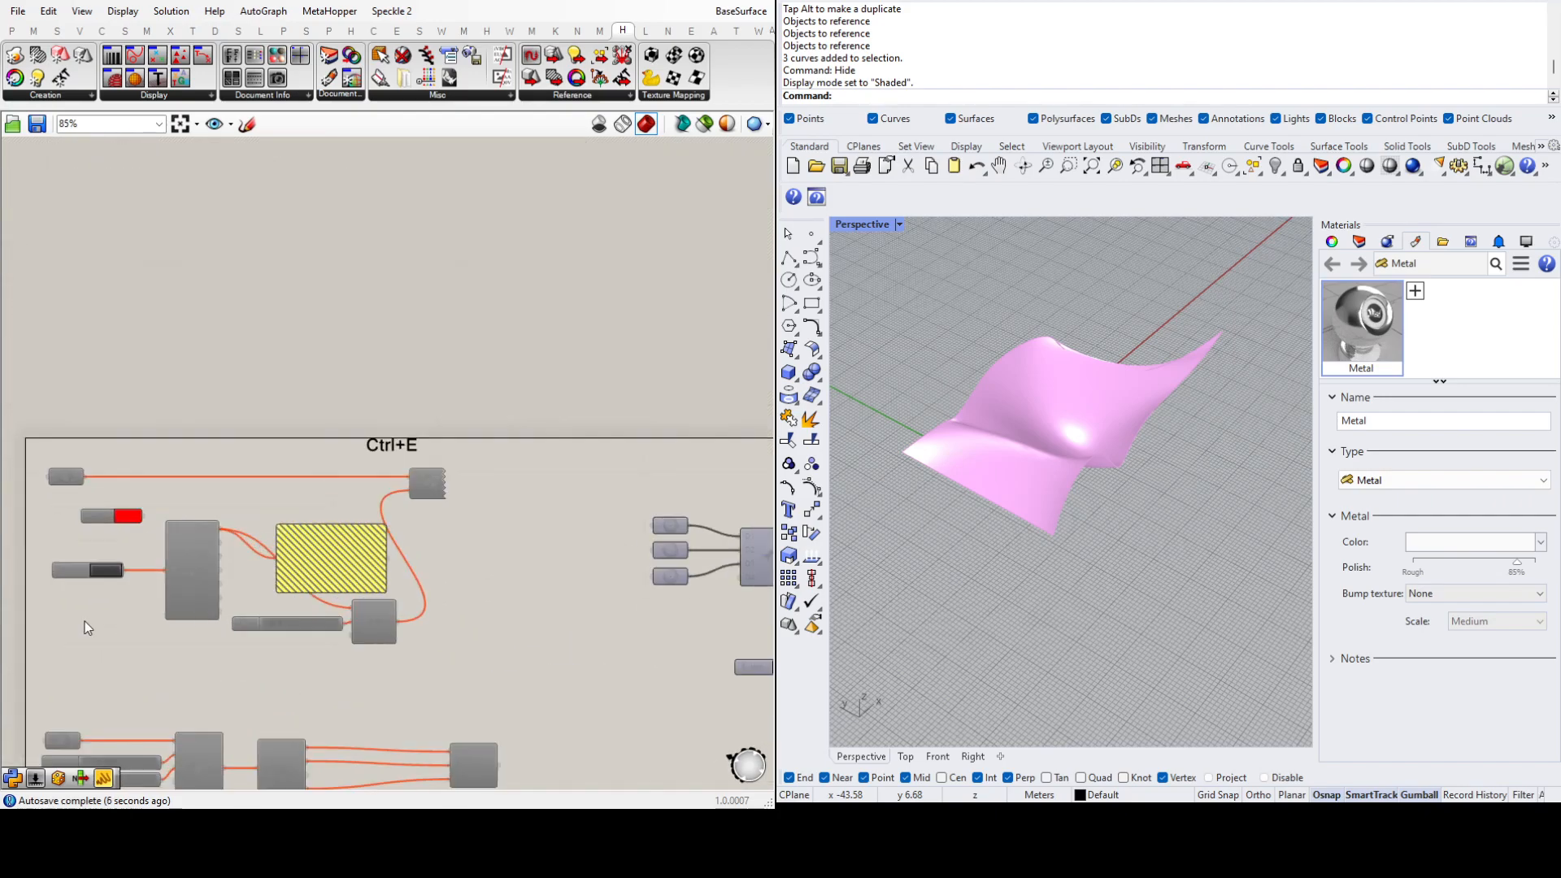
{"action": "left_click", "coordinate": [218, 594]}
{"action": "key", "text": "Delete"}
{"action": "left_click", "coordinate": [348, 572]}
{"action": "key", "text": "Delete"}
{"action": "left_click", "coordinate": [75, 561]}
{"action": "key", "text": "Delete"}
{"action": "scroll", "coordinate": [114, 592], "scroll_direction": "down", "scroll_amount": 4}
{"action": "scroll", "coordinate": [557, 637], "scroll_direction": "up", "scroll_amount": 3}
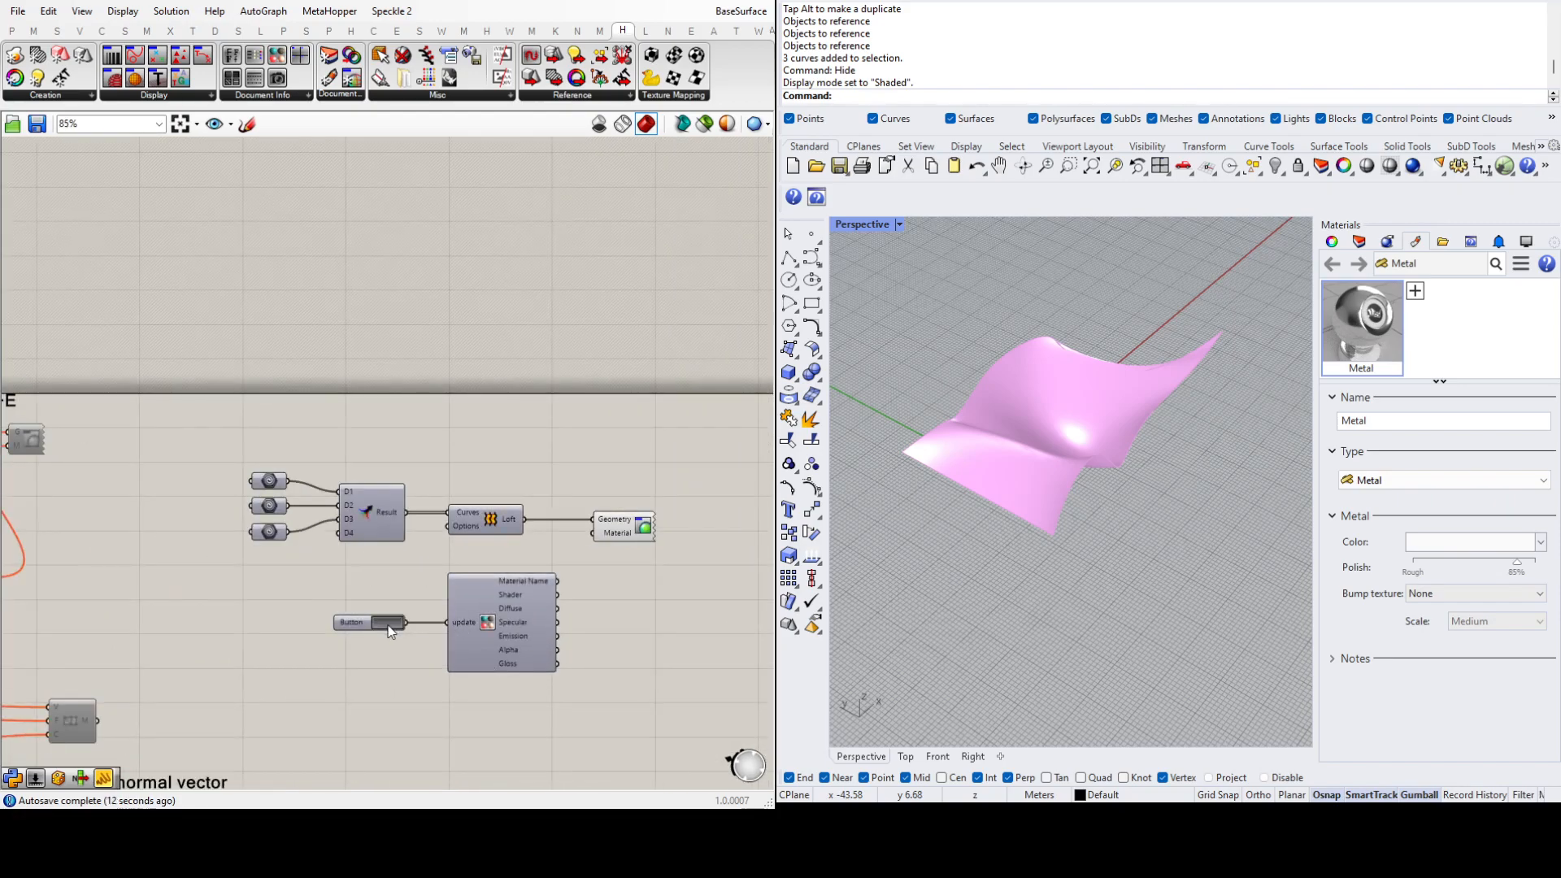
{"action": "scroll", "coordinate": [615, 587], "scroll_direction": "up", "scroll_amount": 3}
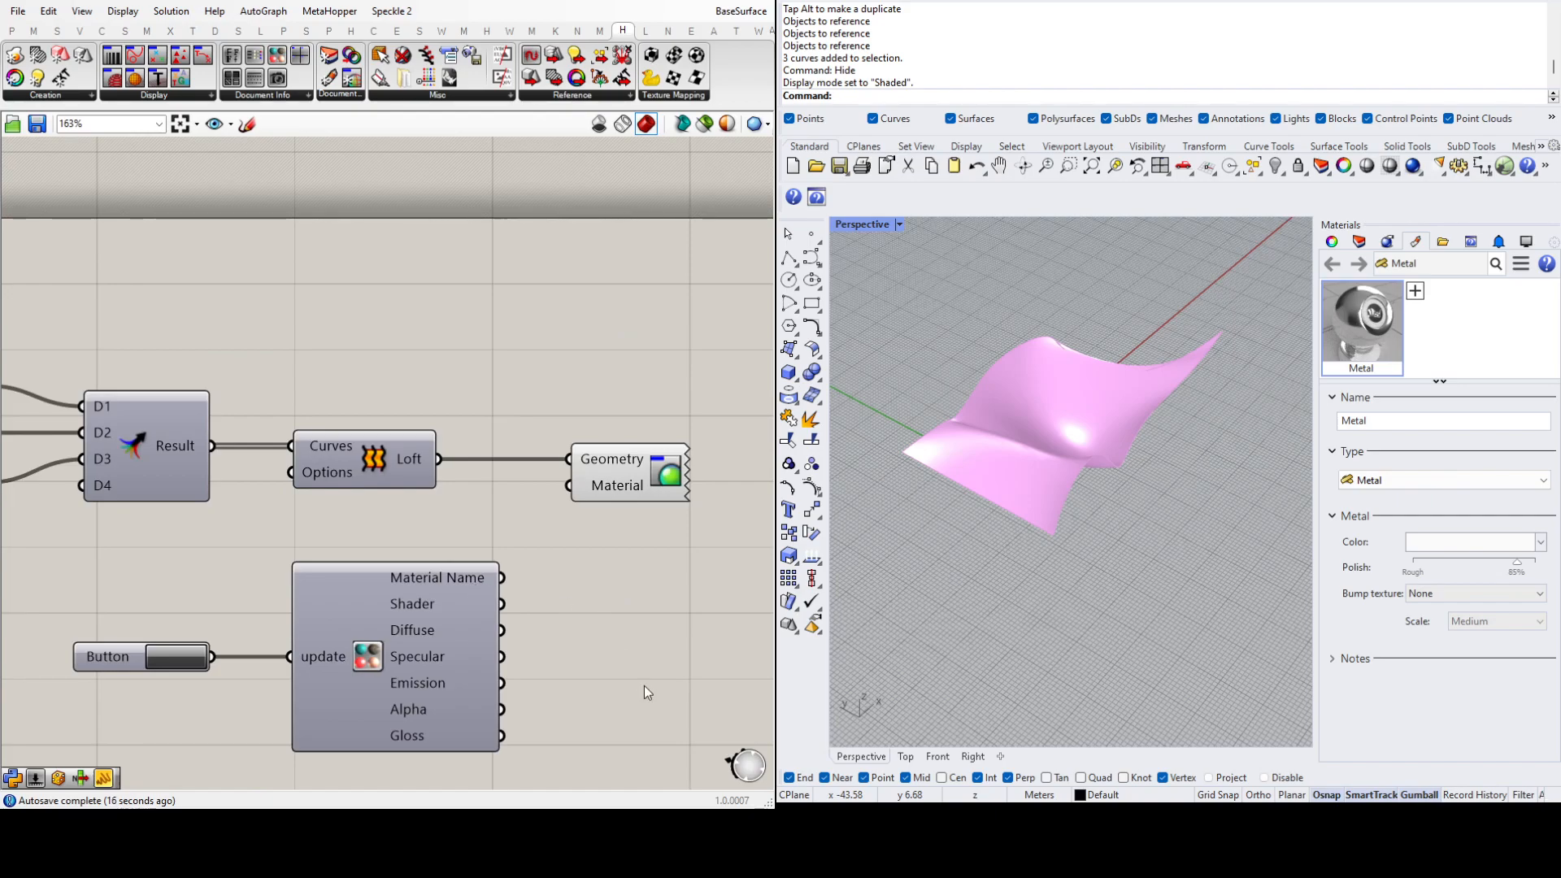
{"action": "key", "text": "Return"}
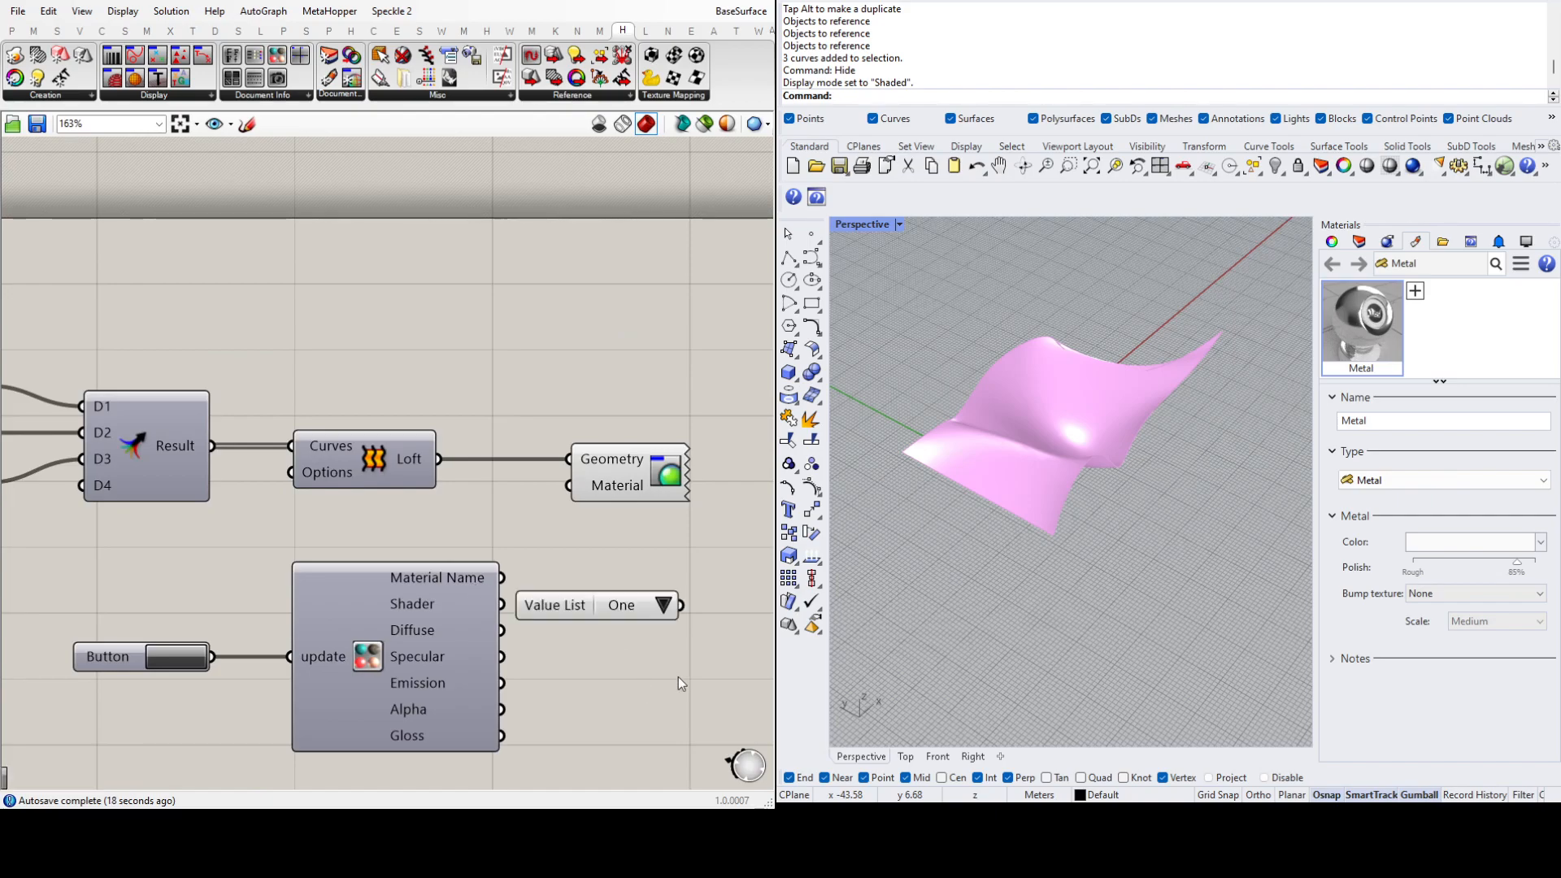
{"action": "left_click_drag", "start_coordinate": [573, 611], "coordinate": [626, 599]}
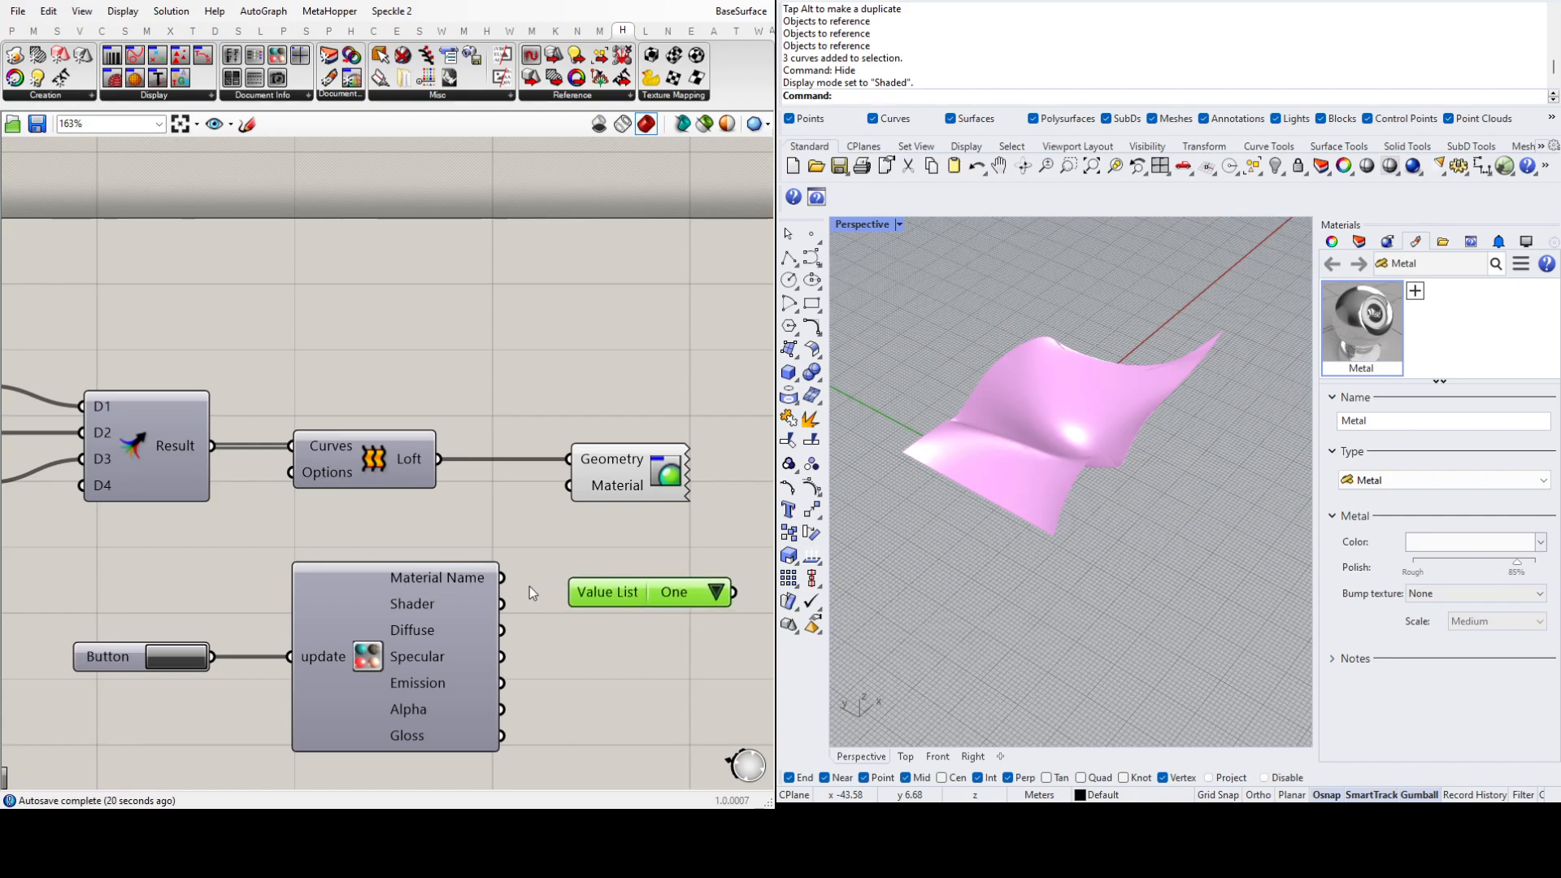
{"action": "key", "text": "Delete"}
Step: Add a Panel beside the material component and connect the Material Name output to it
{"action": "double_click", "coordinate": [622, 614]}
{"action": "key", "text": "Return"}
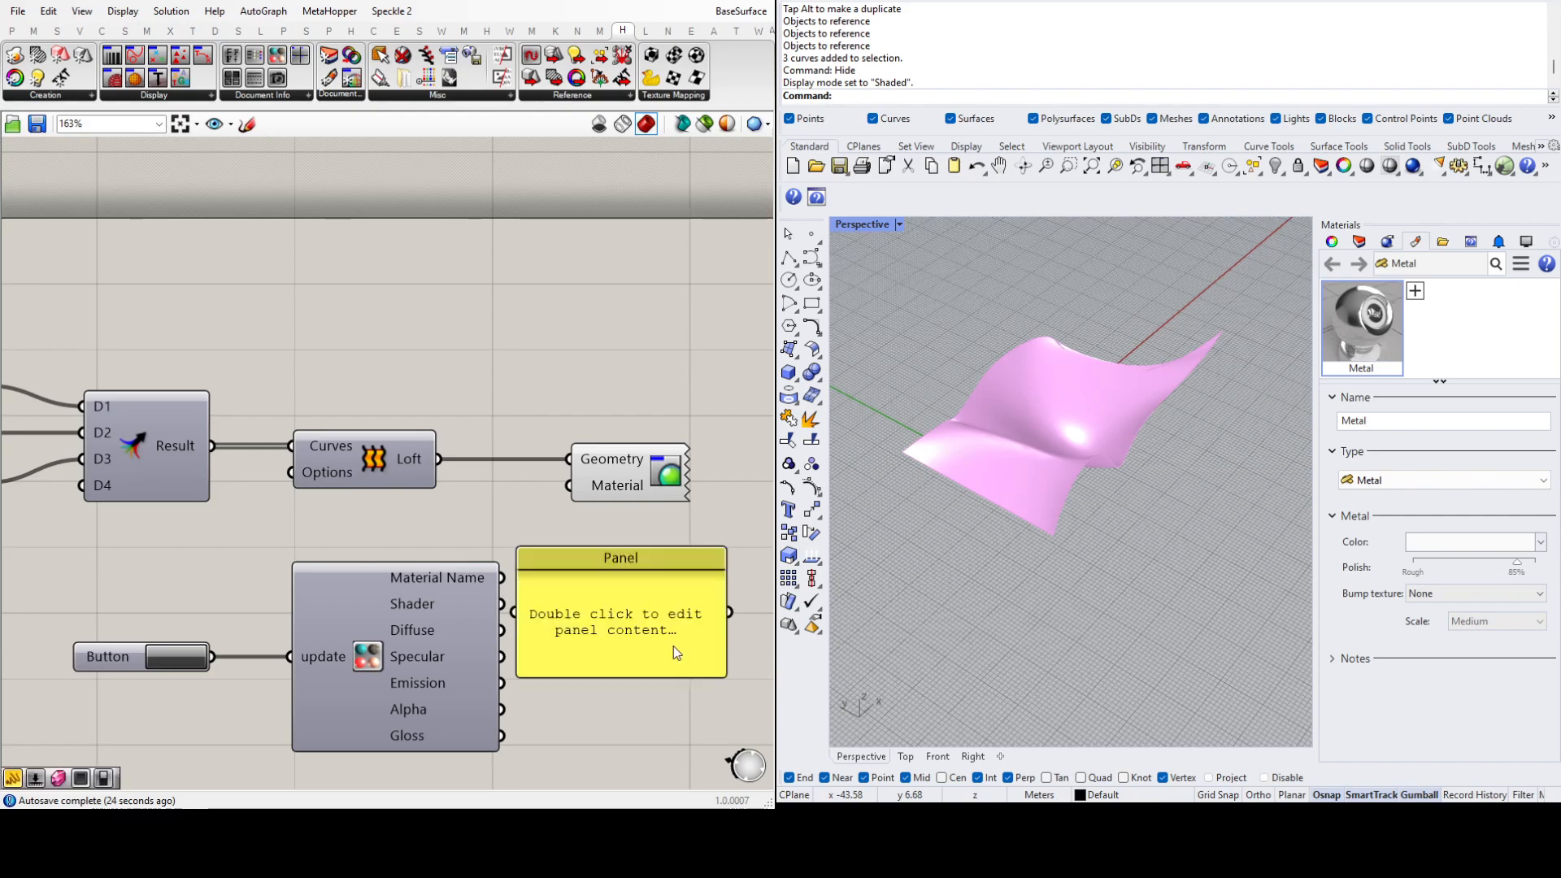
{"action": "left_click_drag", "start_coordinate": [648, 648], "coordinate": [712, 652]}
{"action": "left_click_drag", "start_coordinate": [503, 577], "coordinate": [578, 616]}
{"action": "scroll", "coordinate": [8, 636], "scroll_direction": "down", "scroll_amount": 2}
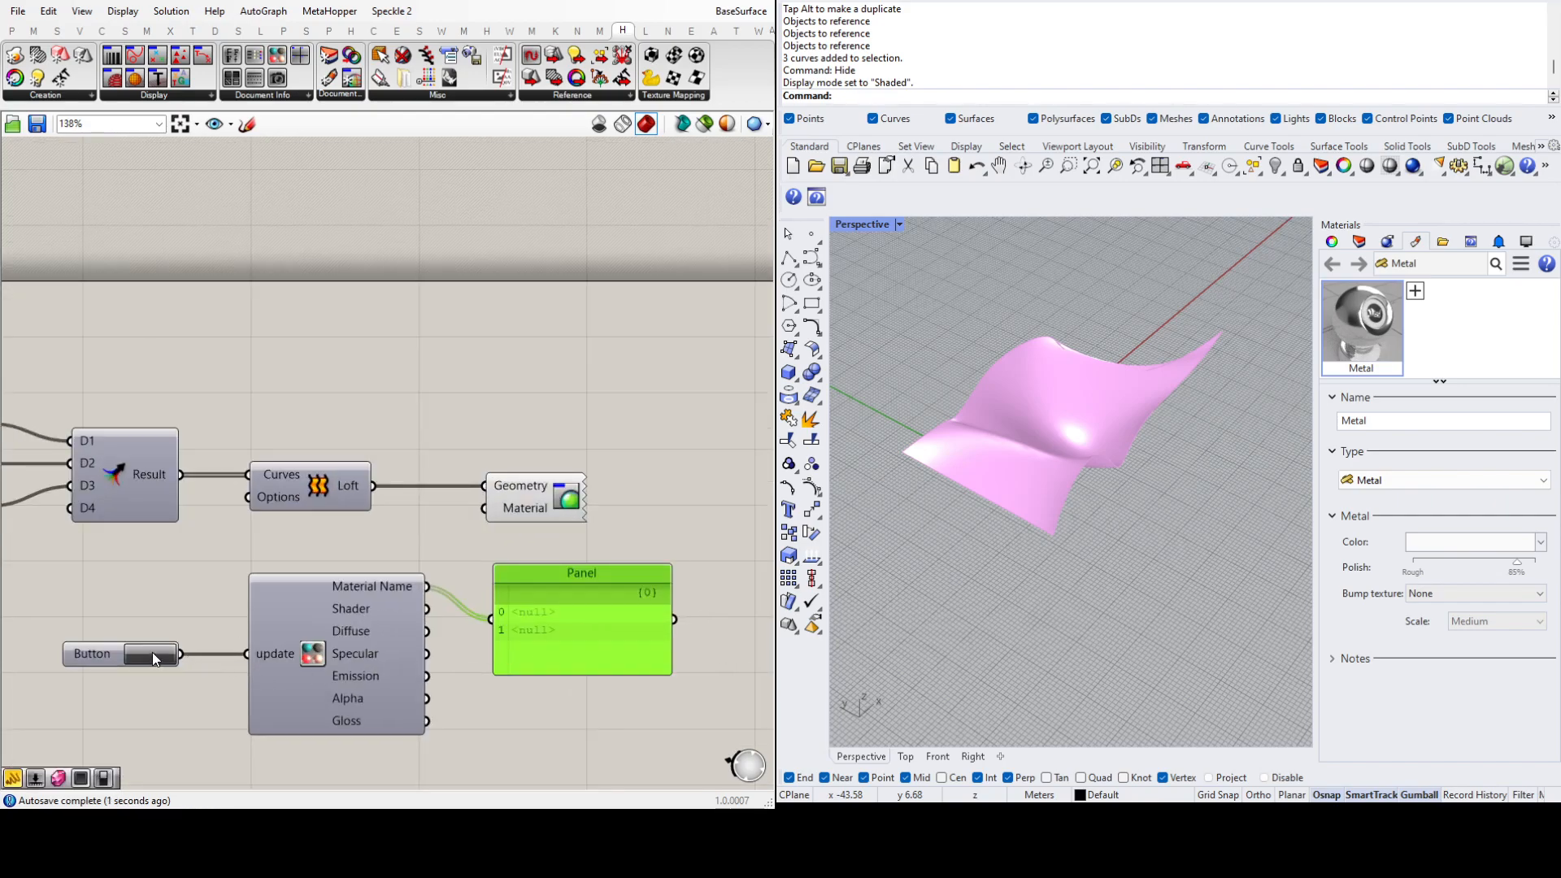
{"action": "left_click", "coordinate": [379, 666]}
{"action": "key", "text": "Delete"}
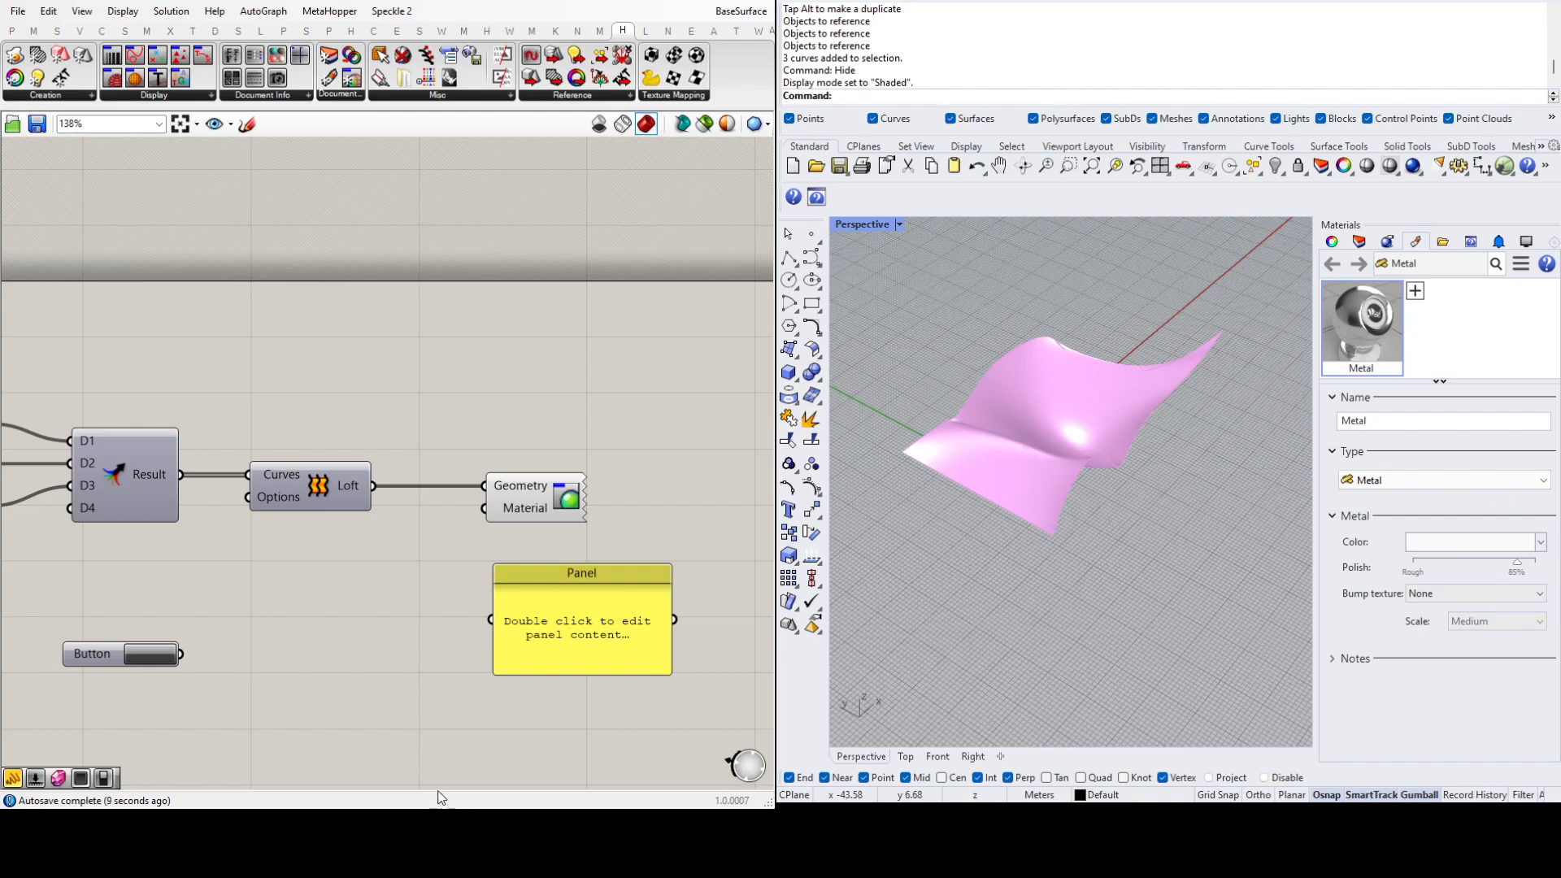
{"action": "key", "text": "ctrl+z"}
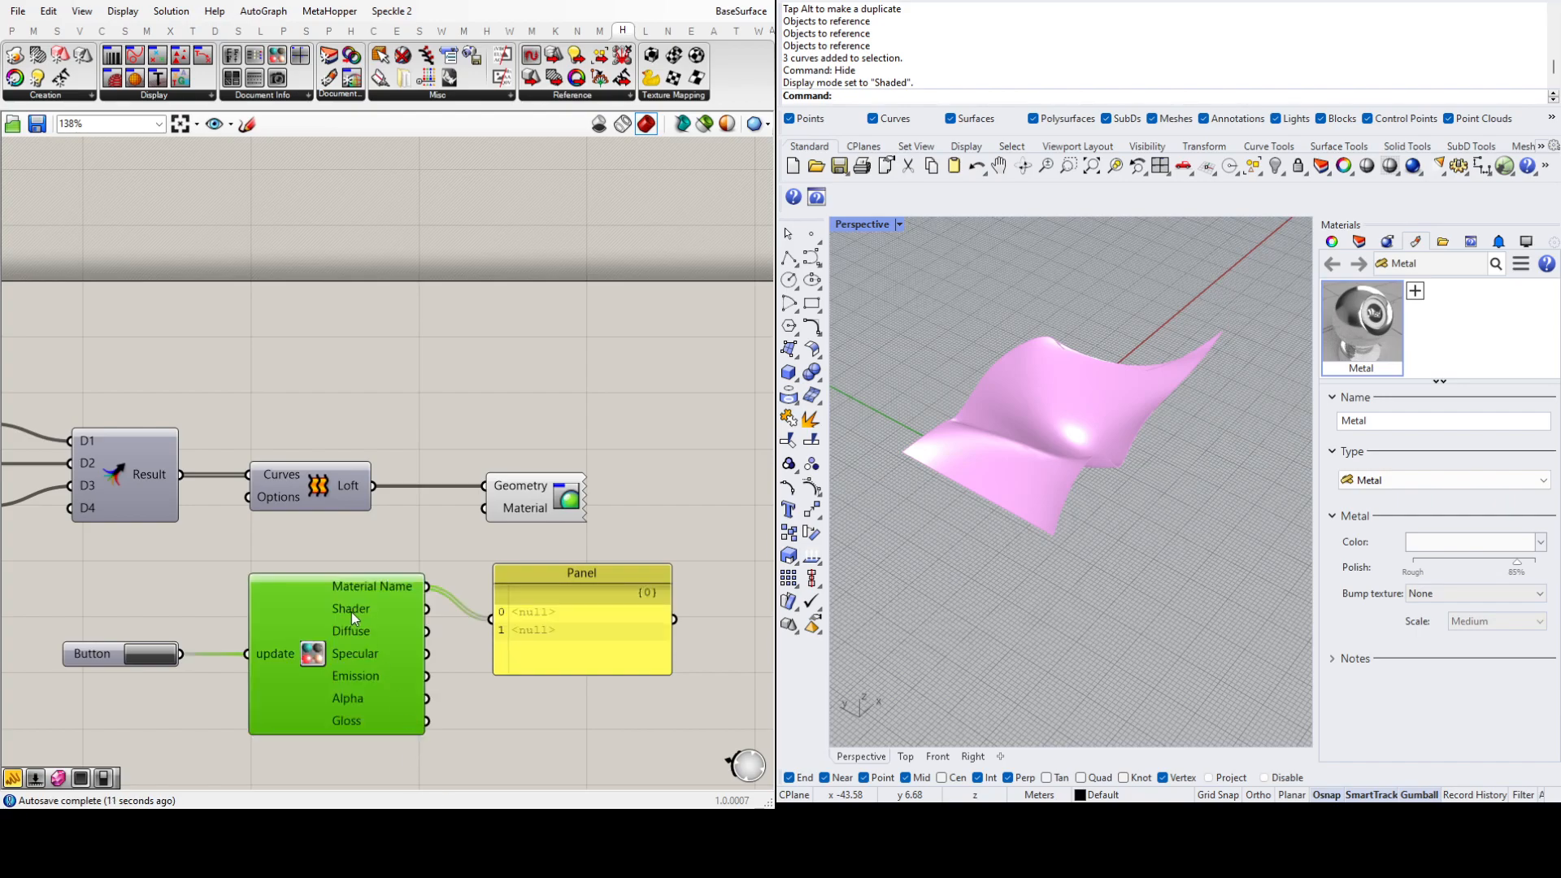
Step: Replace the material component with a fresh one and connect its Material Name output to the Panel
{"action": "left_click", "coordinate": [375, 559]}
{"action": "left_click", "coordinate": [339, 611]}
{"action": "key", "text": "Delete"}
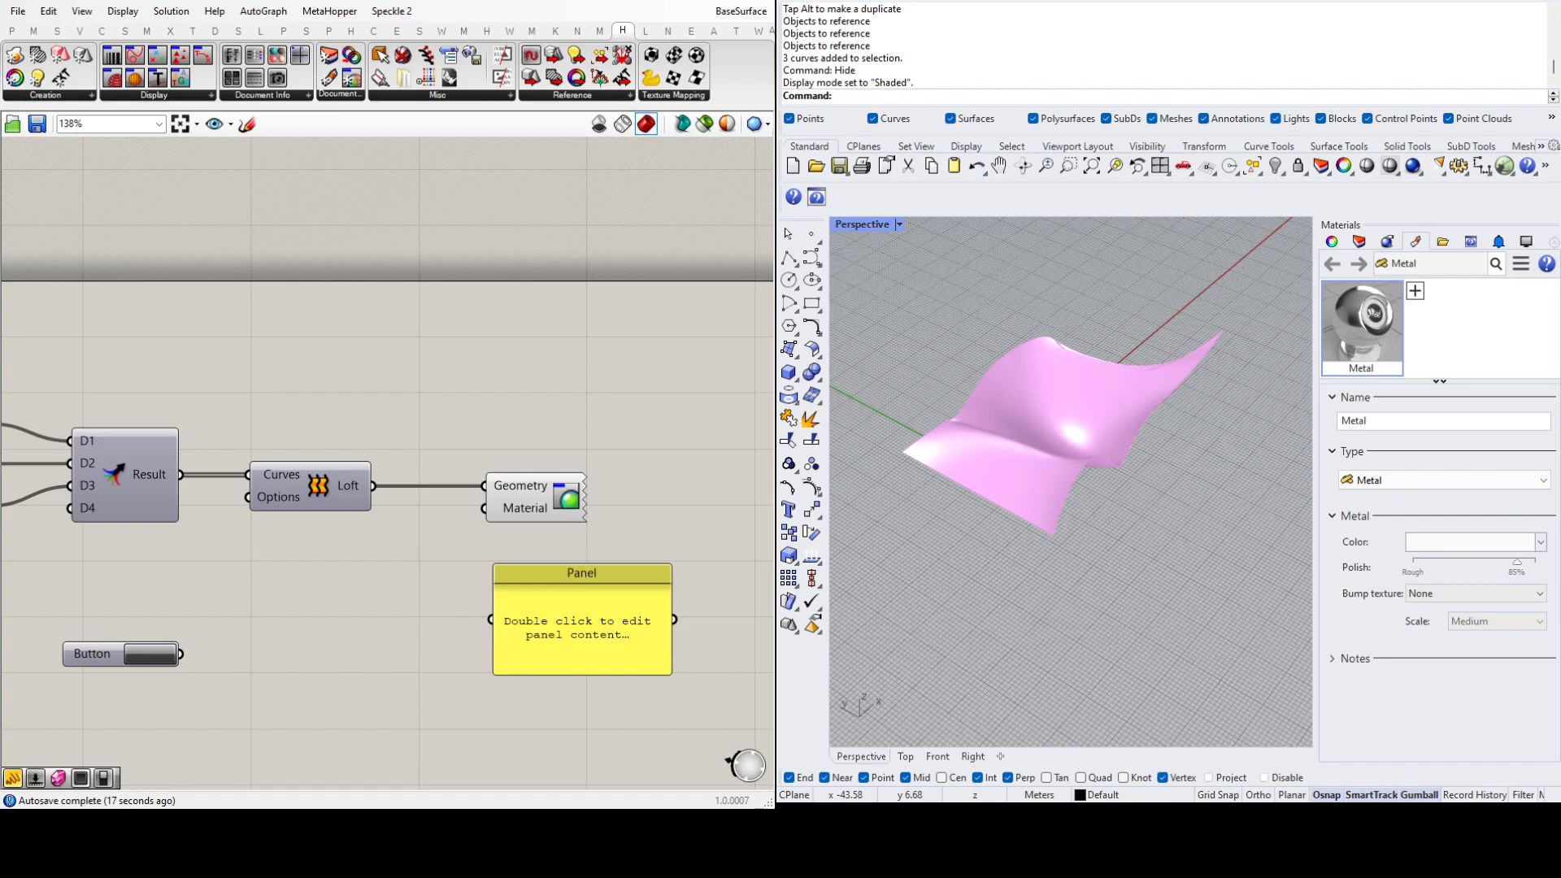
{"action": "left_click", "coordinate": [369, 589]}
{"action": "left_click_drag", "start_coordinate": [390, 564], "coordinate": [334, 628]}
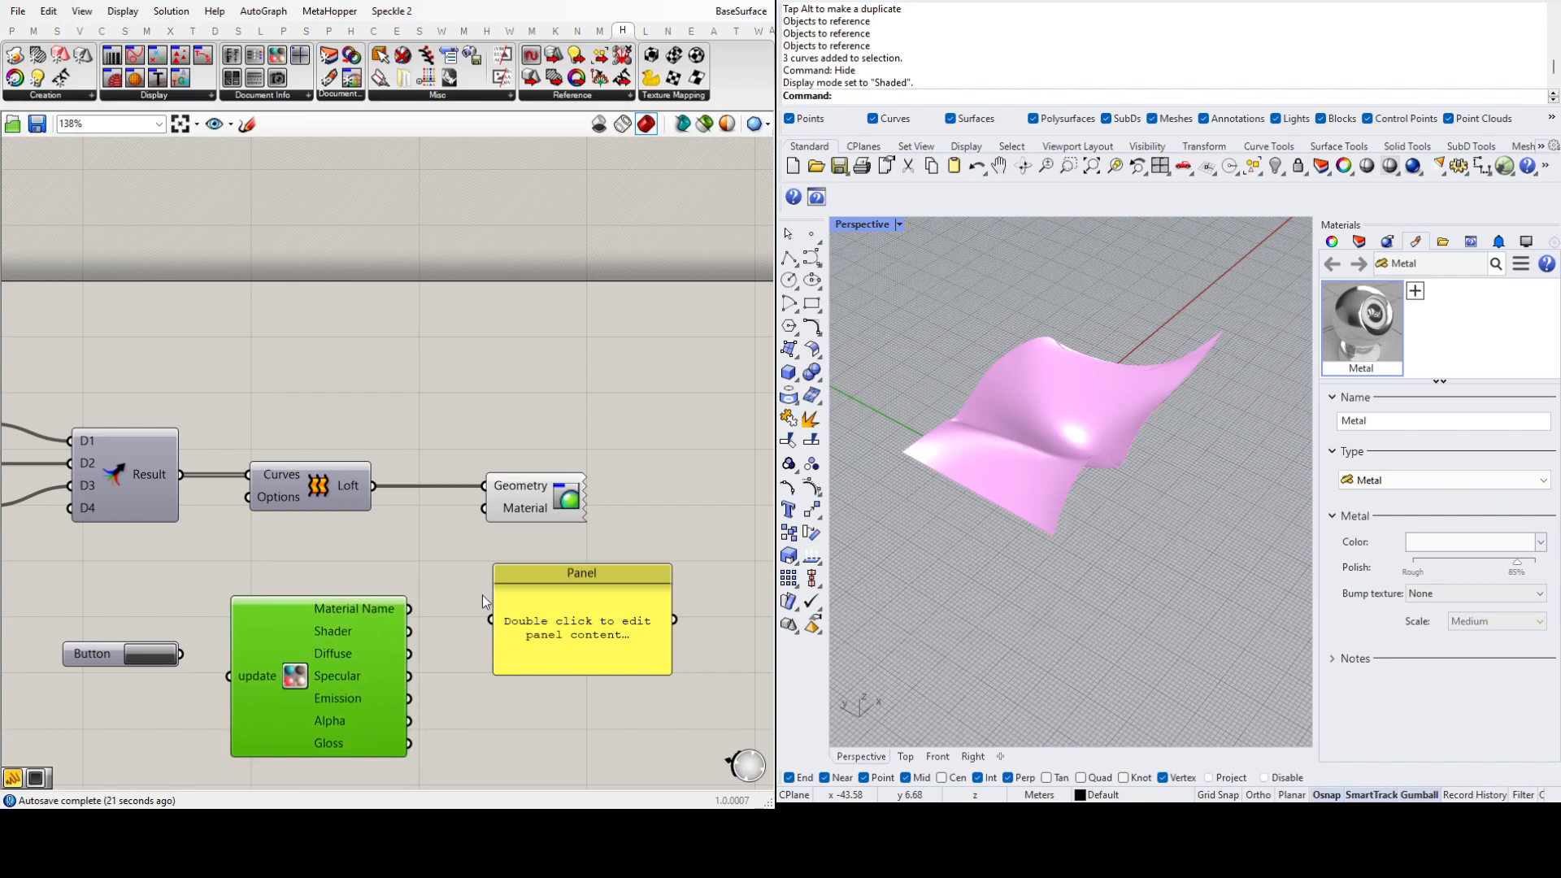
{"action": "left_click_drag", "start_coordinate": [408, 609], "coordinate": [491, 620]}
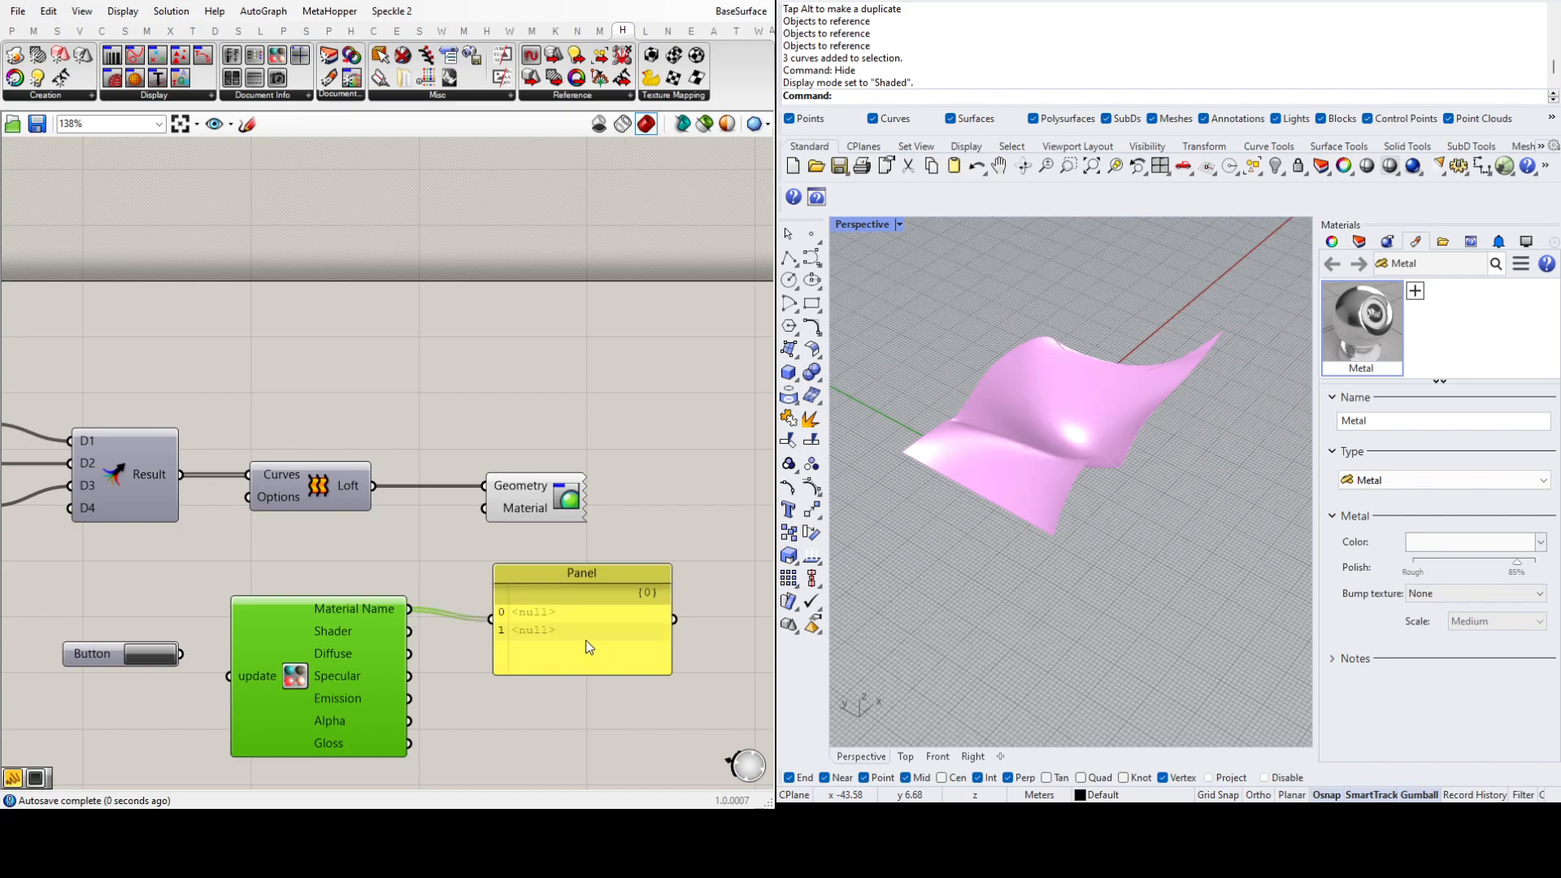
{"action": "left_click_drag", "start_coordinate": [588, 646], "coordinate": [579, 639]}
{"action": "left_click", "coordinate": [706, 644]}
Step: Check the Rhino materials and save the BaseSurface definition
{"action": "left_click", "coordinate": [1465, 346]}
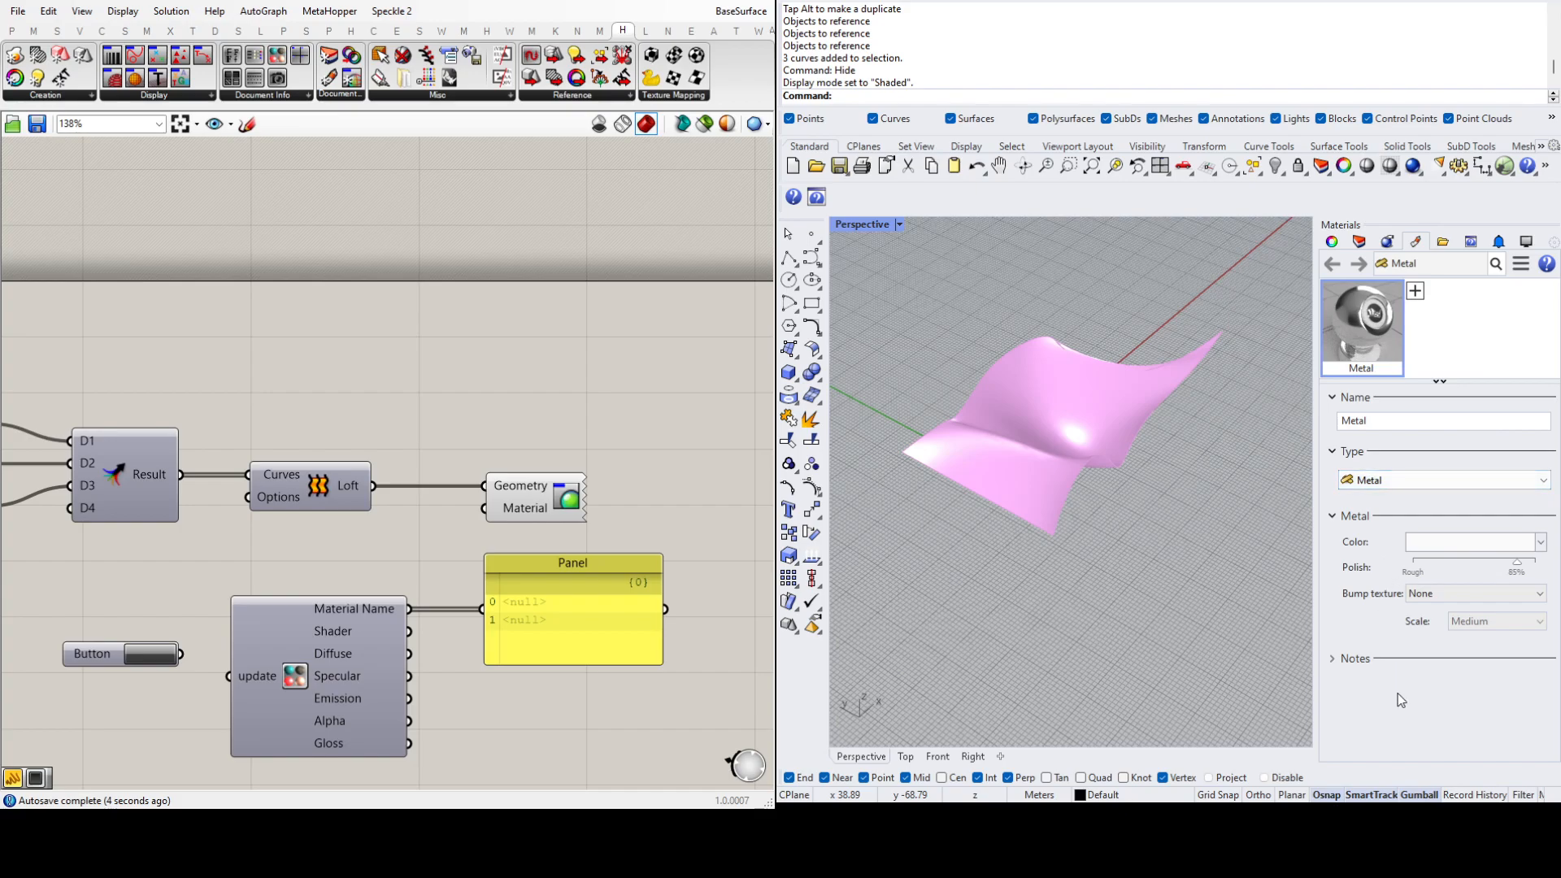
{"action": "left_click", "coordinate": [1386, 242]}
{"action": "left_click", "coordinate": [1417, 243]}
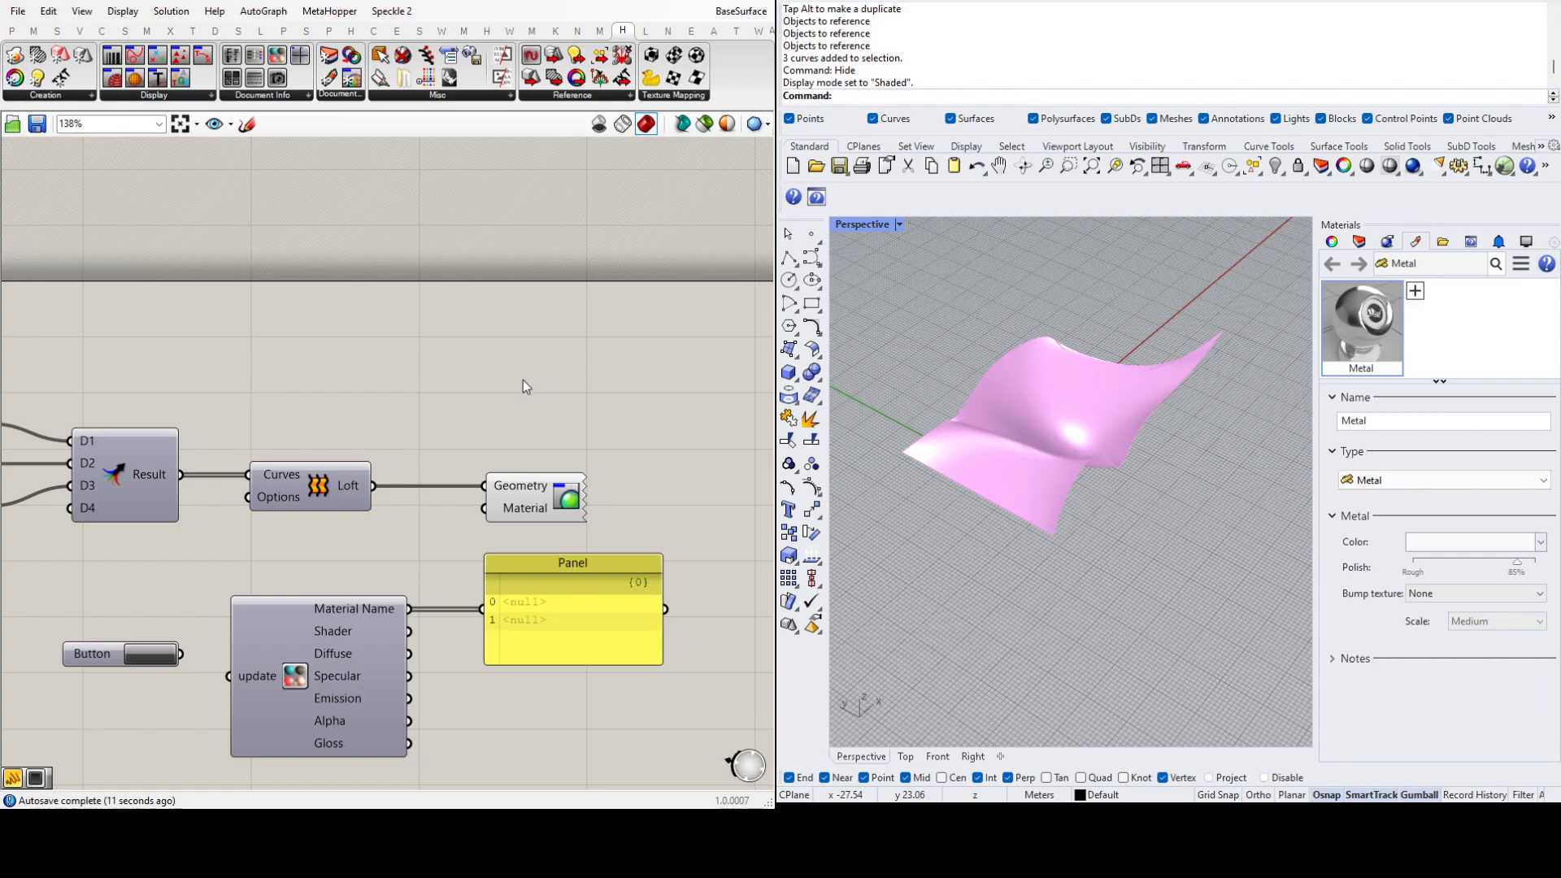
{"action": "key", "text": "ctrl+s"}
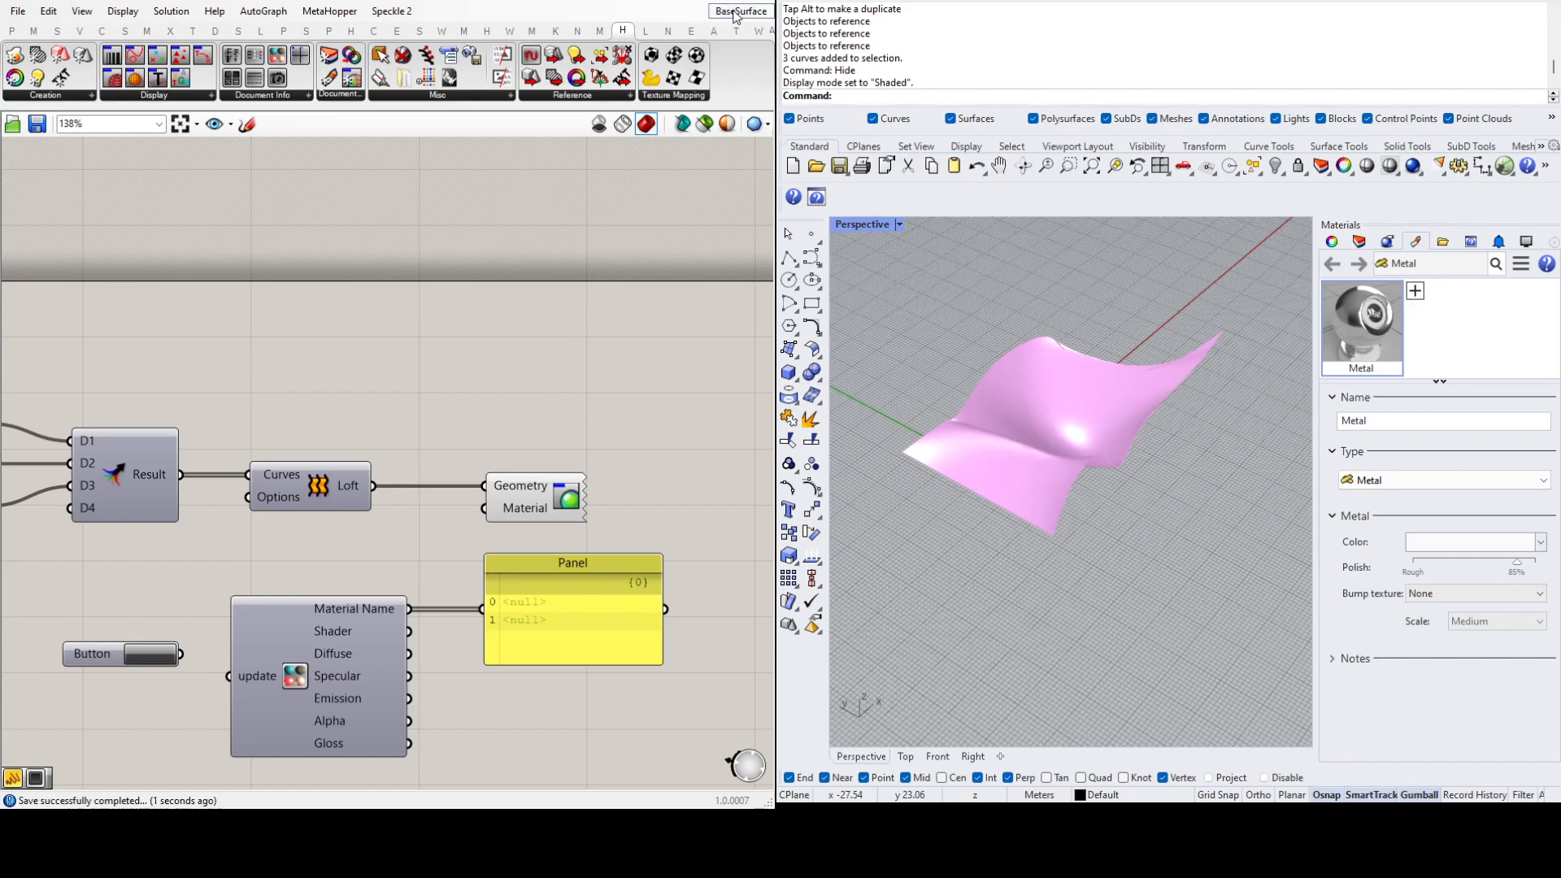
{"action": "scroll", "coordinate": [622, 501], "scroll_direction": "down", "scroll_amount": 6}
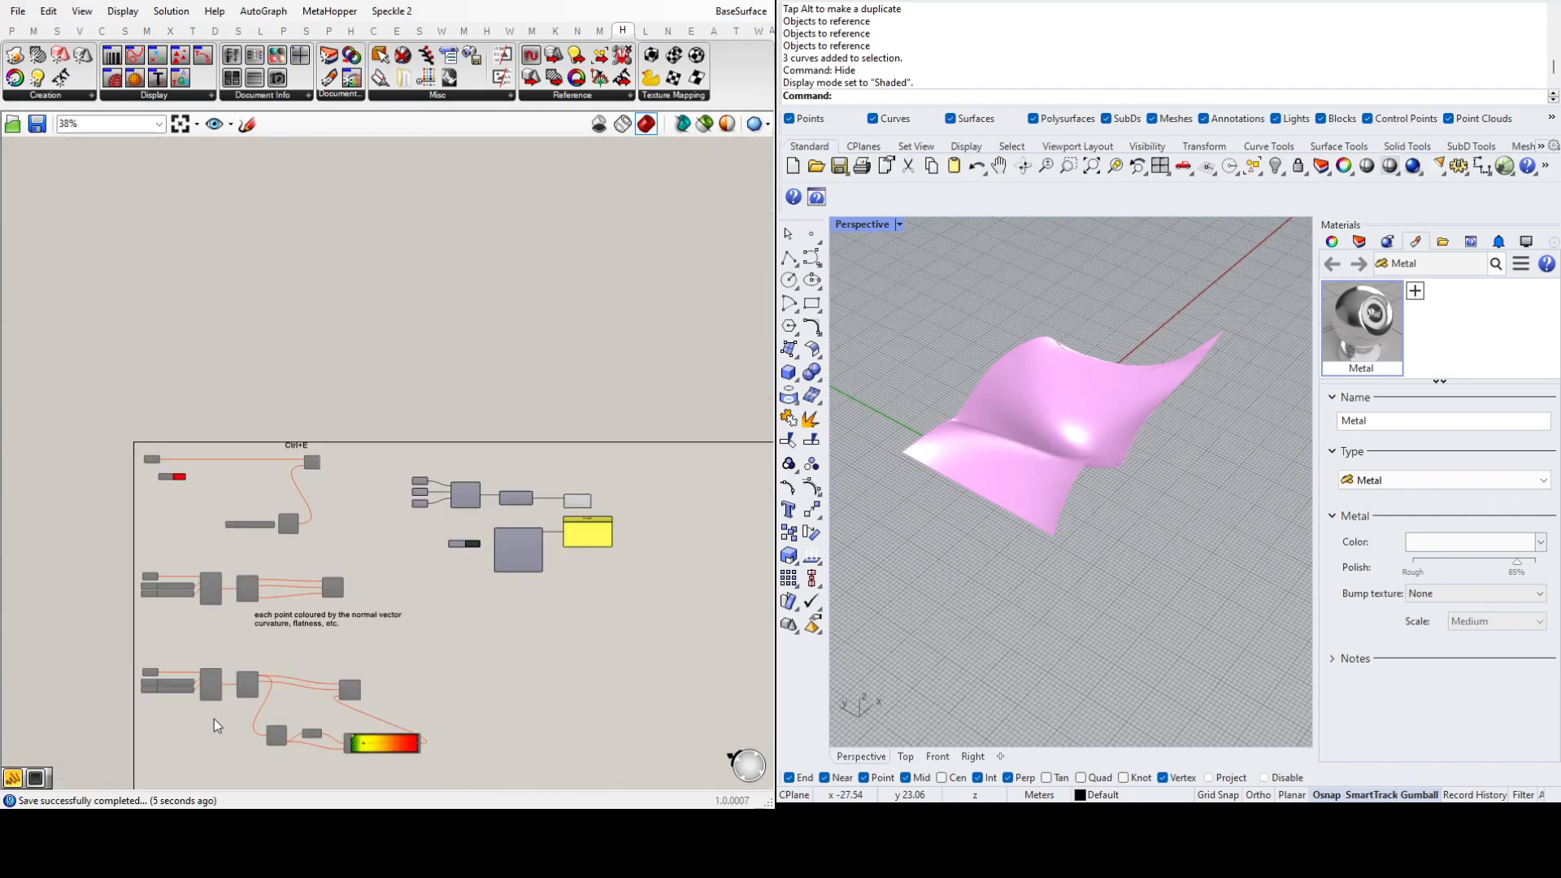
{"action": "scroll", "coordinate": [228, 712], "scroll_direction": "up", "scroll_amount": 5}
{"action": "scroll", "coordinate": [118, 694], "scroll_direction": "down", "scroll_amount": 3}
{"action": "scroll", "coordinate": [292, 399], "scroll_direction": "up", "scroll_amount": 3}
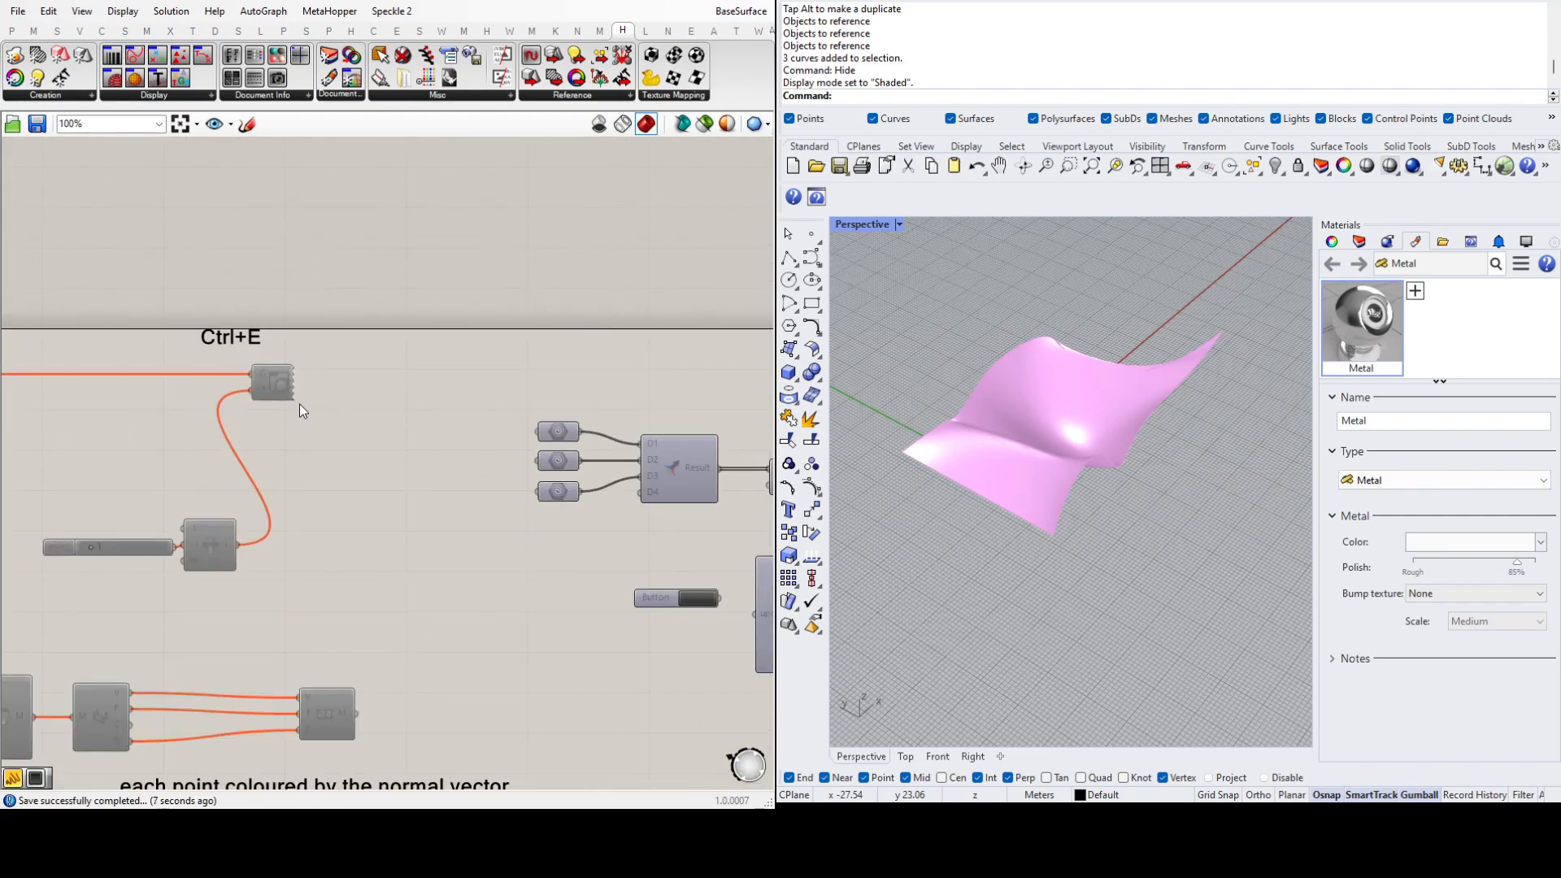
{"action": "scroll", "coordinate": [233, 646], "scroll_direction": "down", "scroll_amount": 4}
{"action": "scroll", "coordinate": [699, 561], "scroll_direction": "up", "scroll_amount": 4}
{"action": "scroll", "coordinate": [660, 733], "scroll_direction": "up", "scroll_amount": 2}
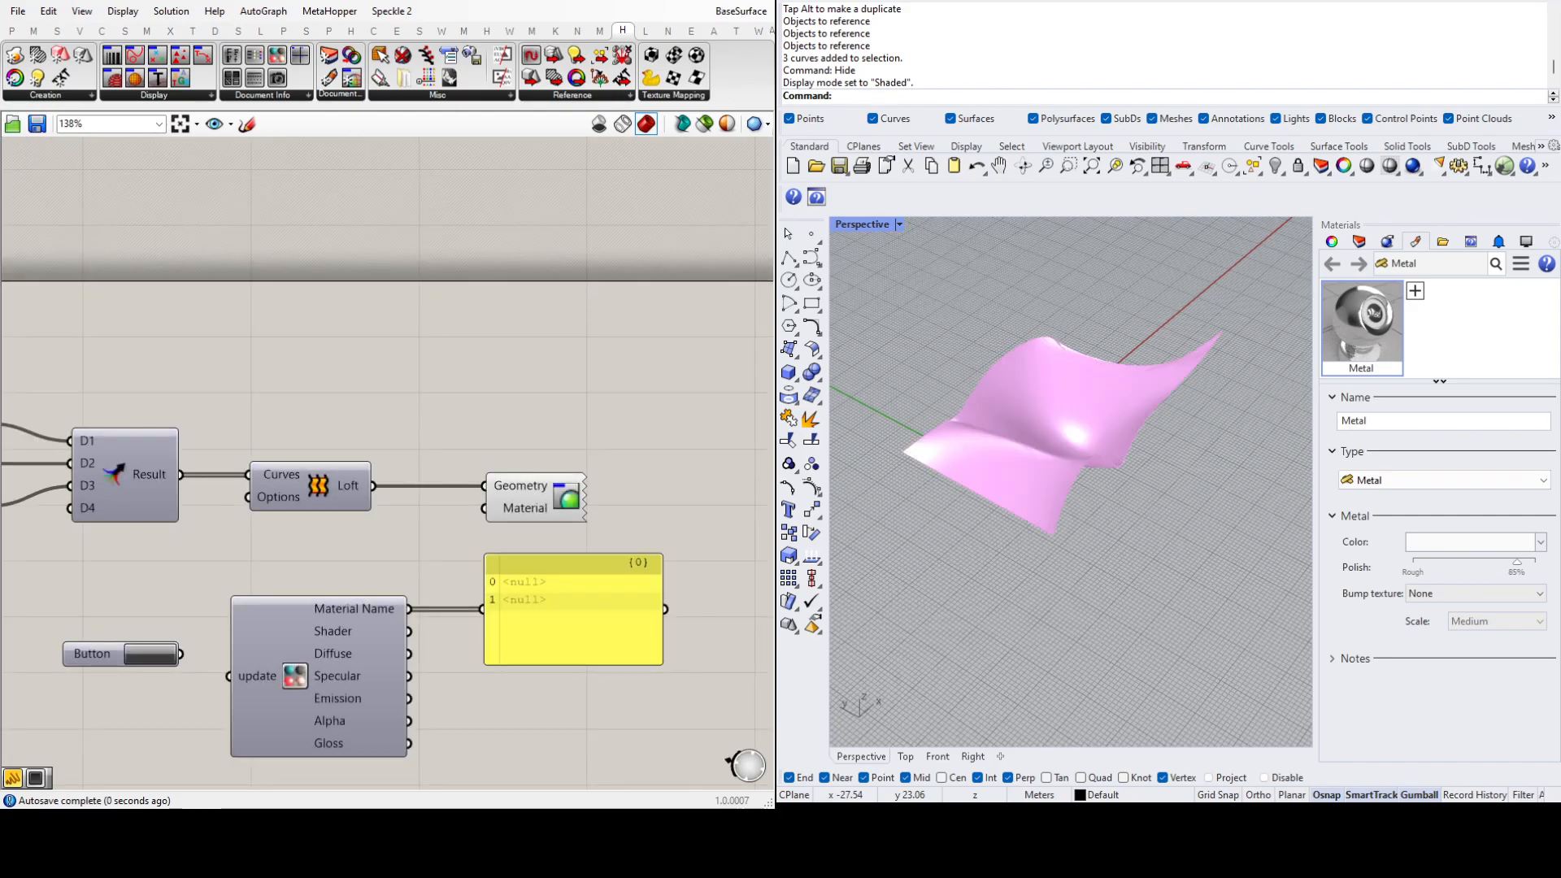
Step: Delete the Material Name Panel, align the Button with the material component and connect it to the update input
{"action": "left_click", "coordinate": [554, 598]}
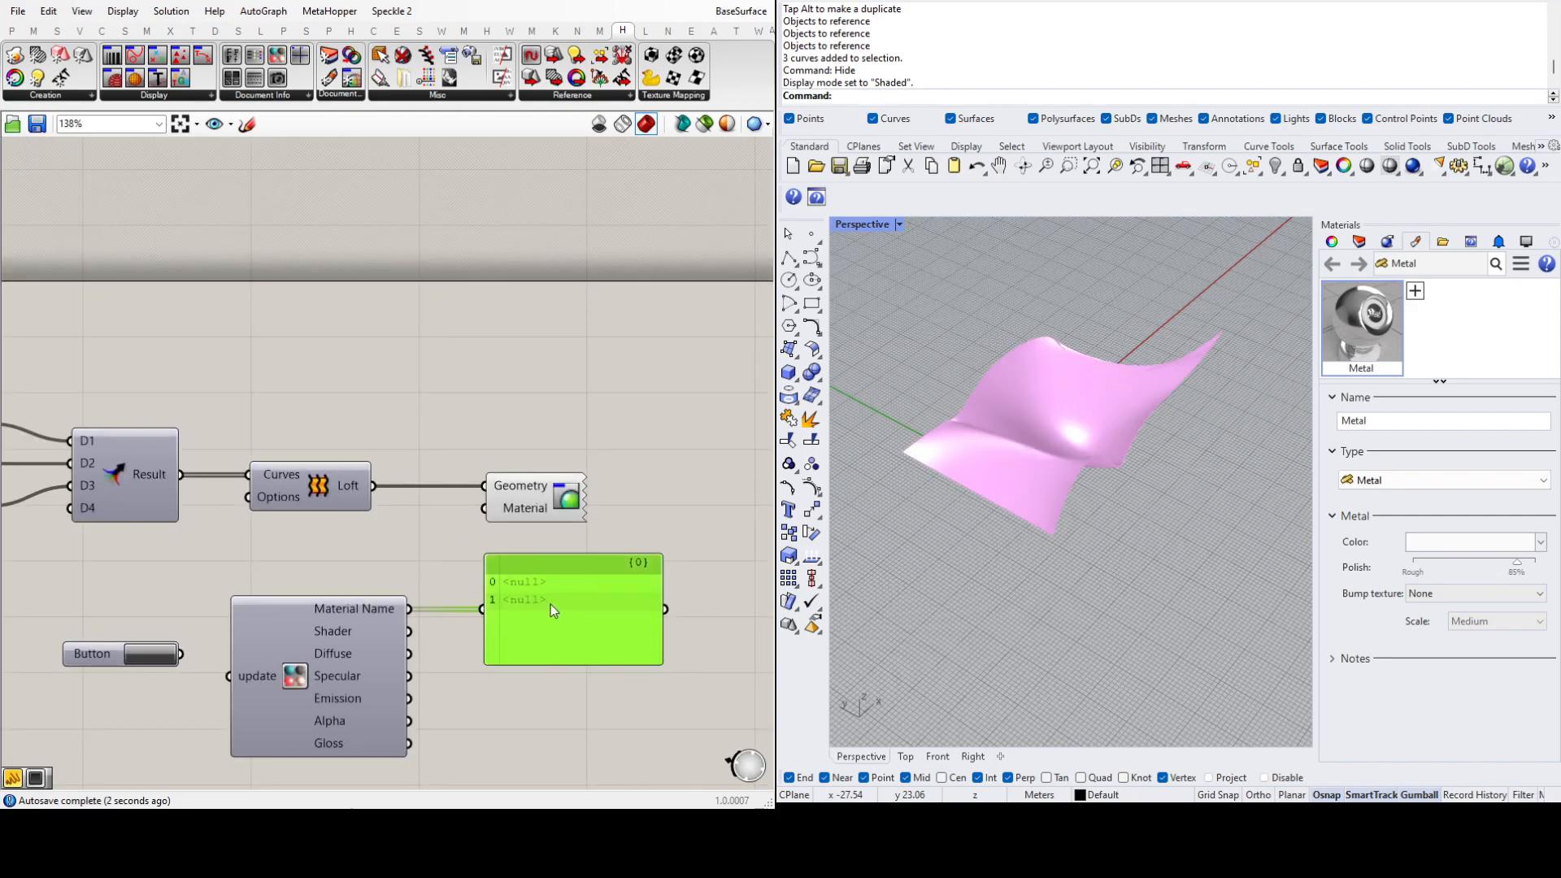
{"action": "key", "text": "Delete"}
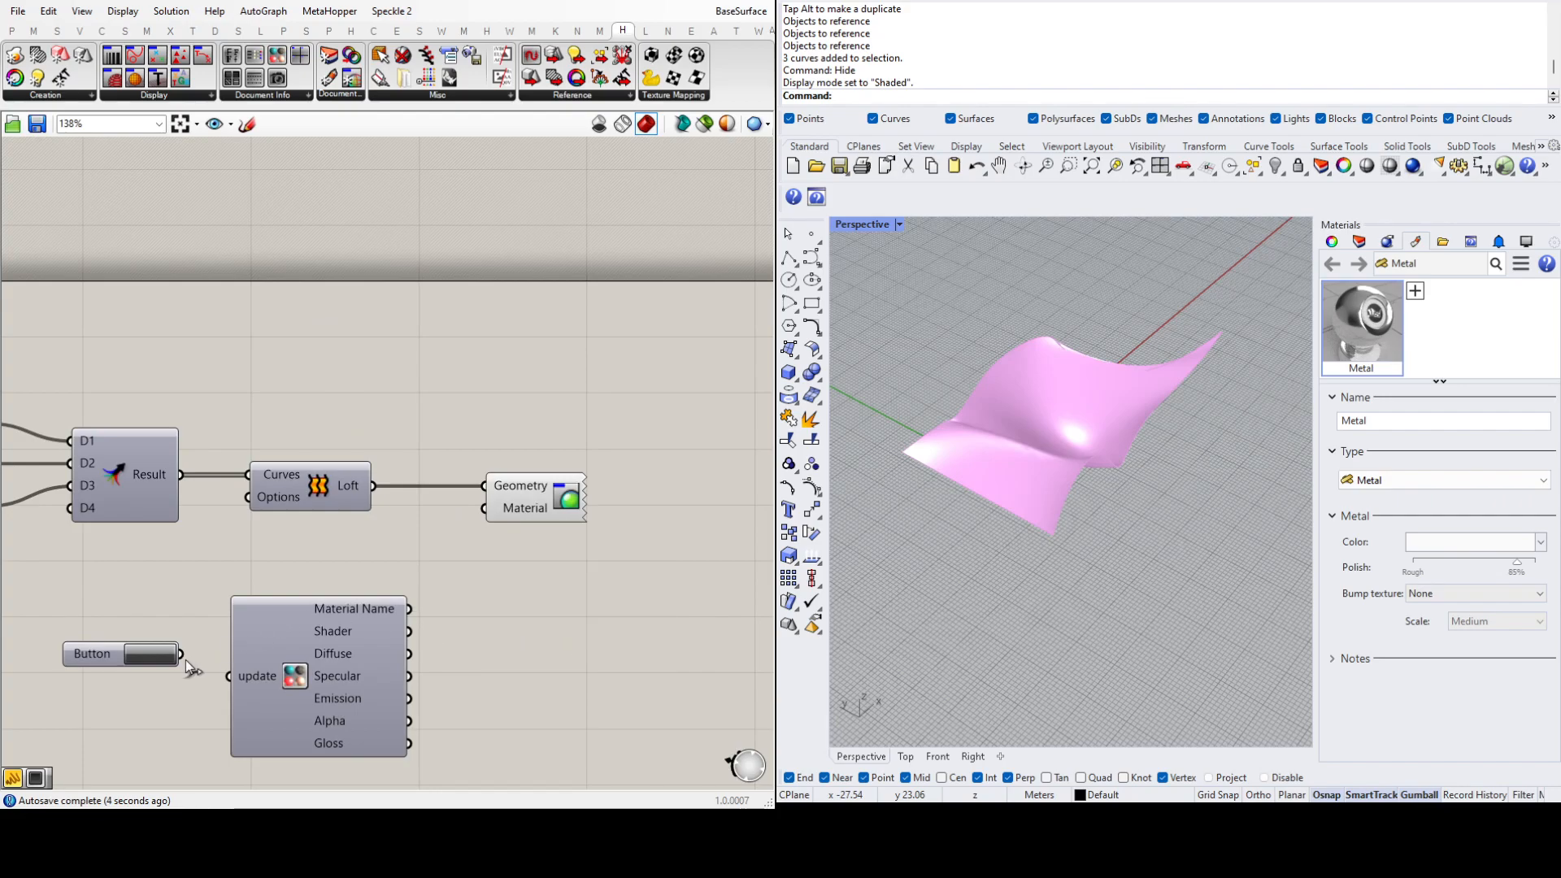
{"action": "left_click_drag", "start_coordinate": [110, 664], "coordinate": [99, 683]}
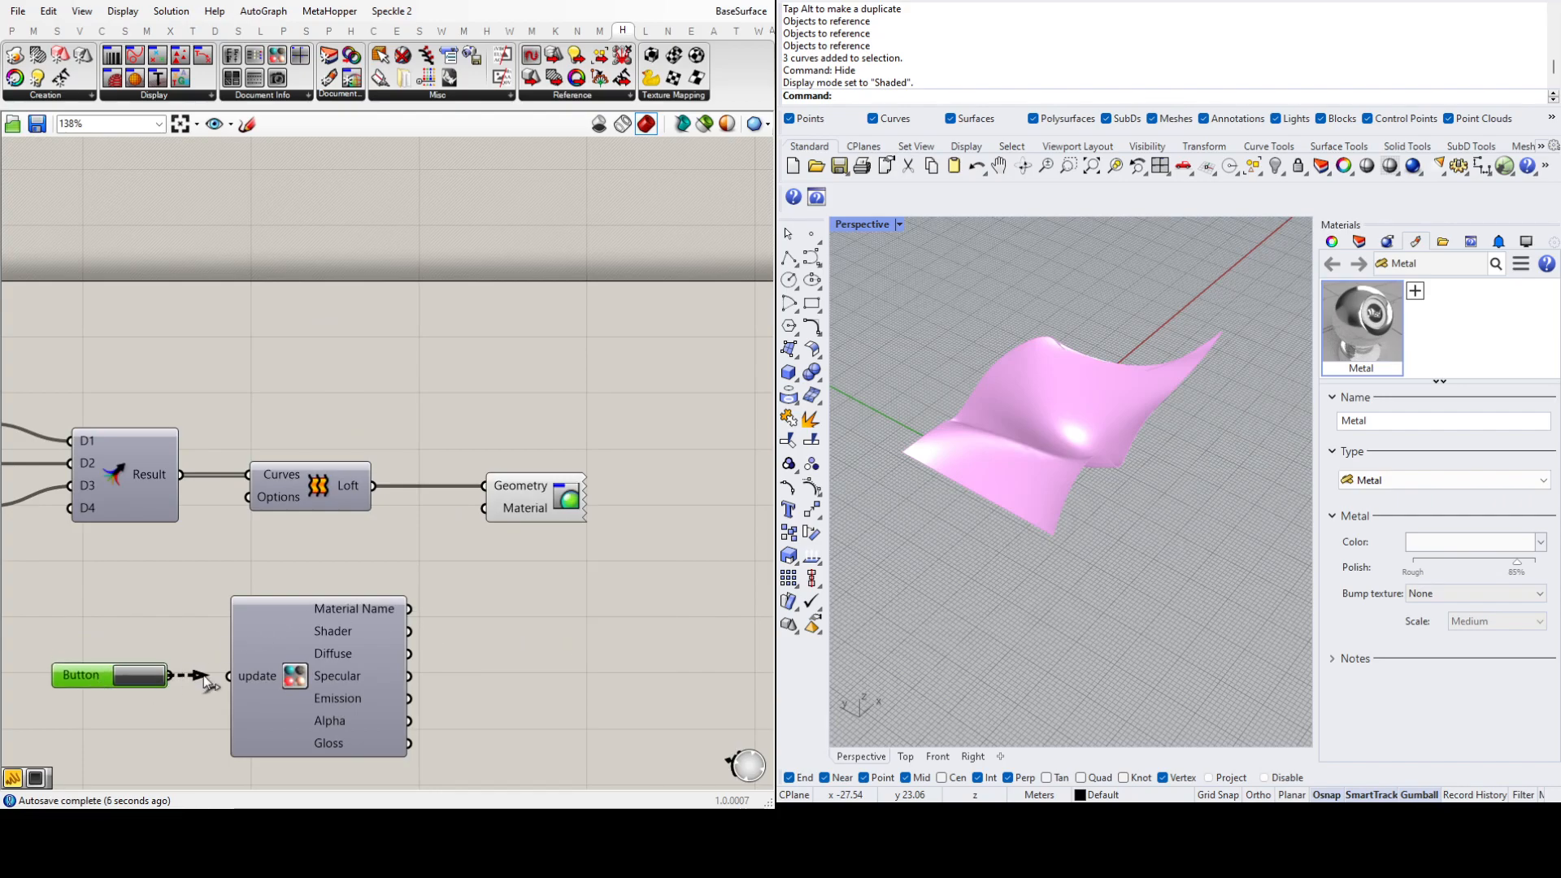
{"action": "key", "text": "ctrl+e"}
{"action": "scroll", "coordinate": [680, 499], "scroll_direction": "down", "scroll_amount": 5}
{"action": "scroll", "coordinate": [680, 499], "scroll_direction": "down", "scroll_amount": 1}
{"action": "scroll", "coordinate": [153, 492], "scroll_direction": "up", "scroll_amount": 3}
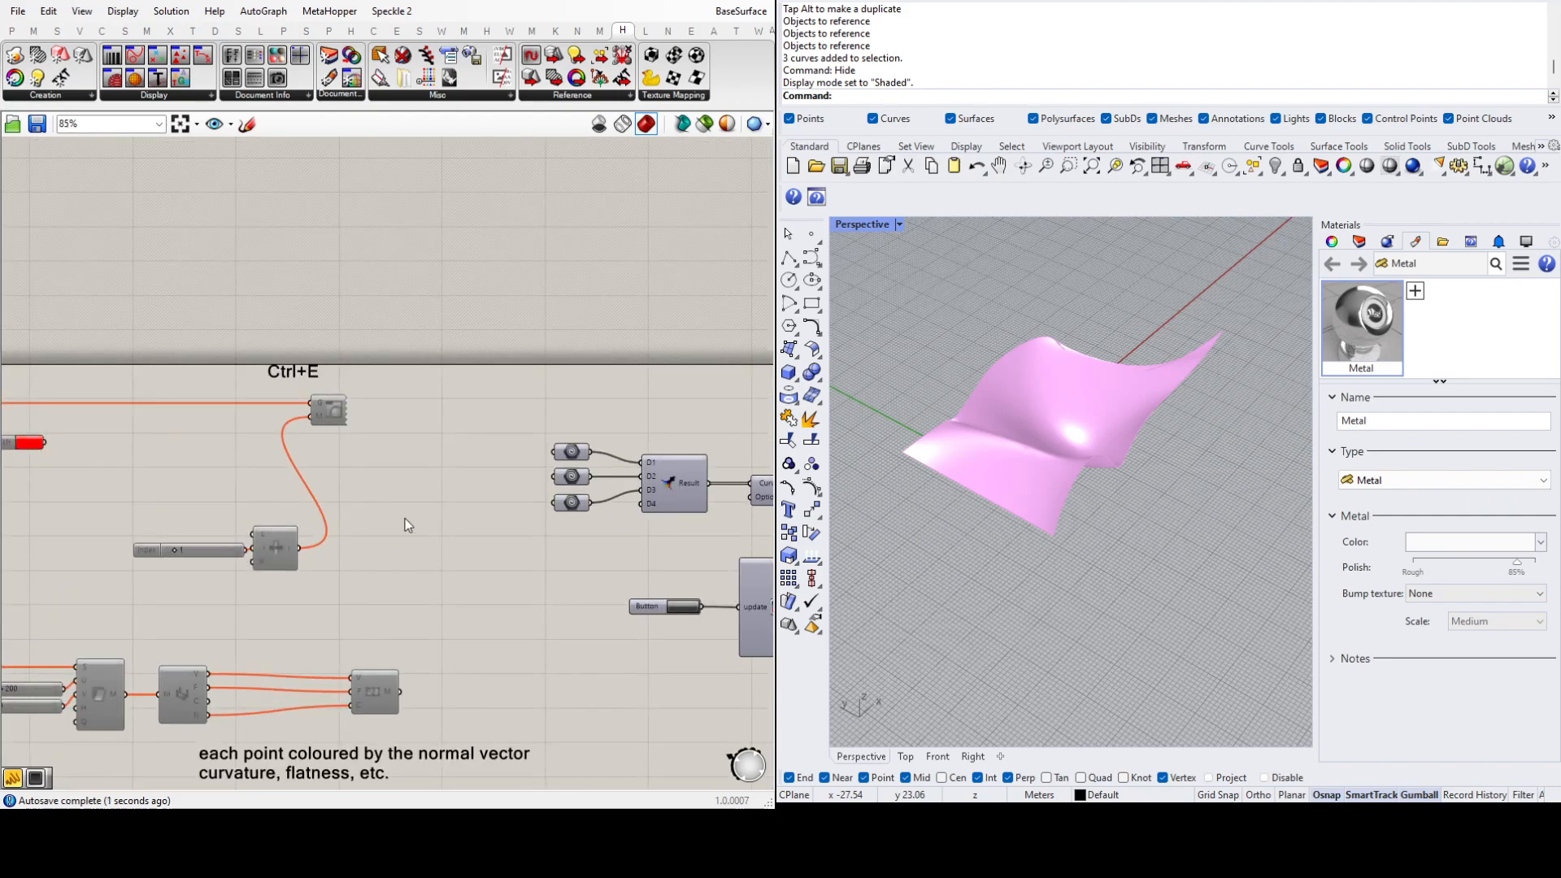
{"action": "scroll", "coordinate": [299, 520], "scroll_direction": "down", "scroll_amount": 3}
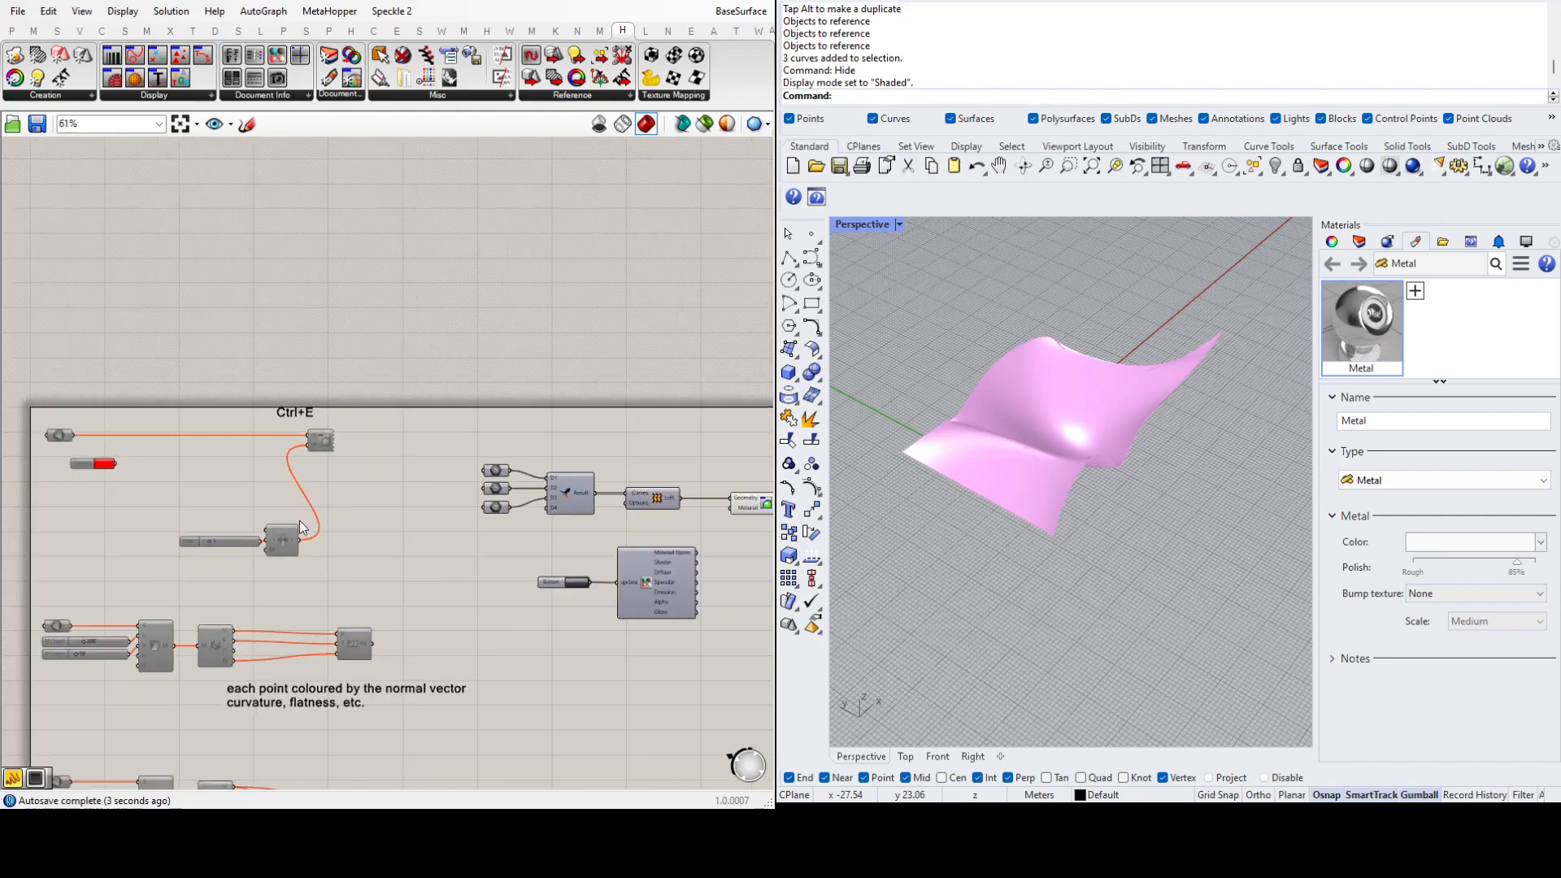
{"action": "scroll", "coordinate": [753, 550], "scroll_direction": "up", "scroll_amount": 5}
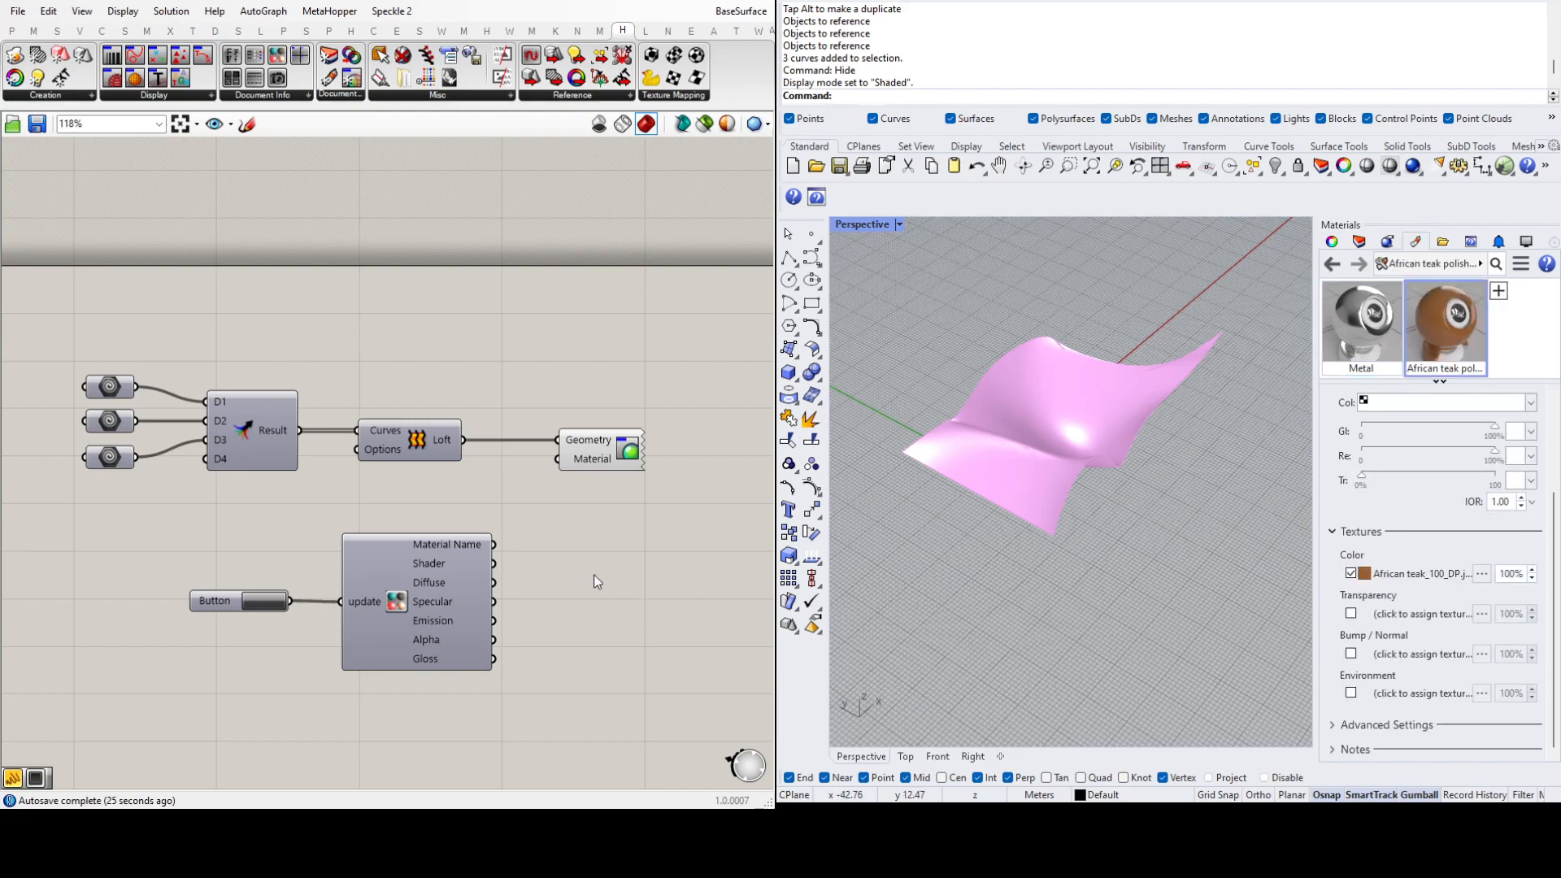
Step: Trigger the Button to update the material component, then delete the Button
{"action": "left_click", "coordinate": [274, 603]}
{"action": "left_click", "coordinate": [443, 538]}
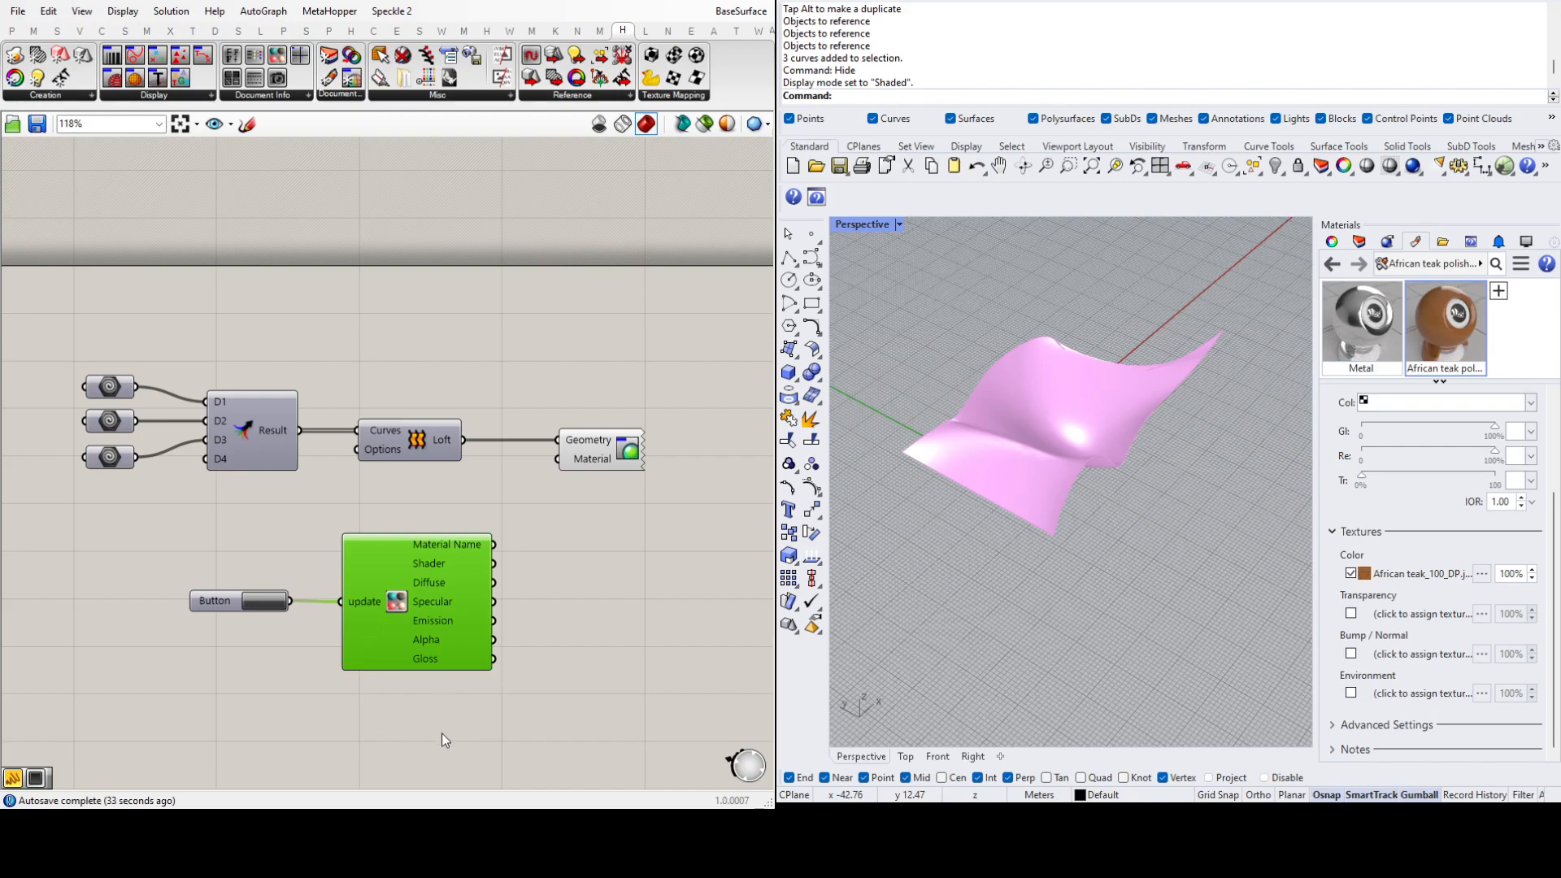
{"action": "left_click", "coordinate": [217, 607]}
{"action": "key", "text": "Delete"}
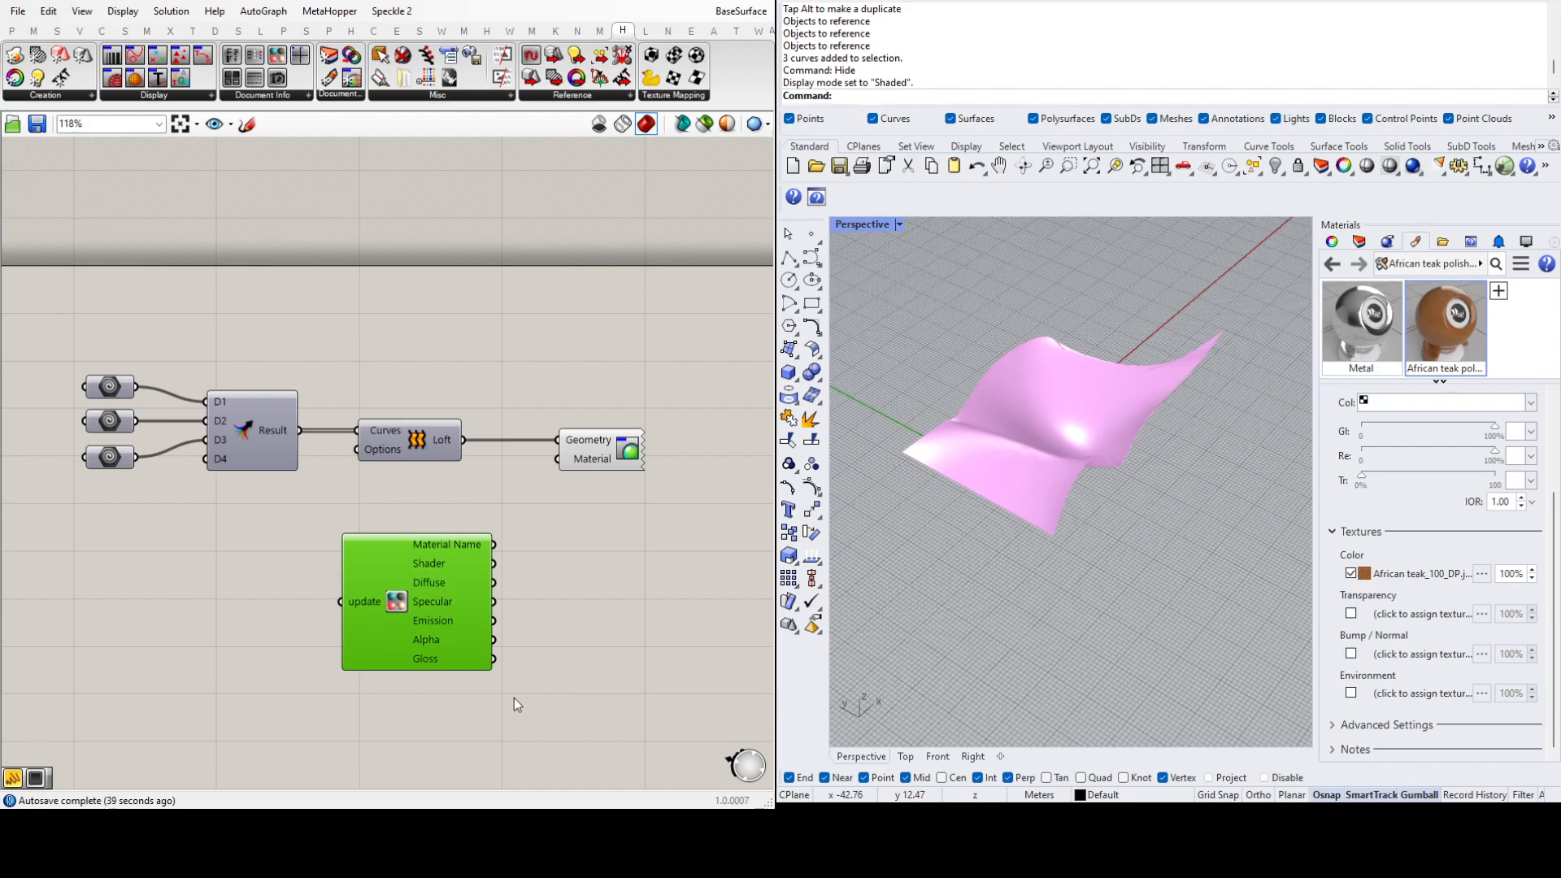
{"action": "left_click", "coordinate": [317, 655]}
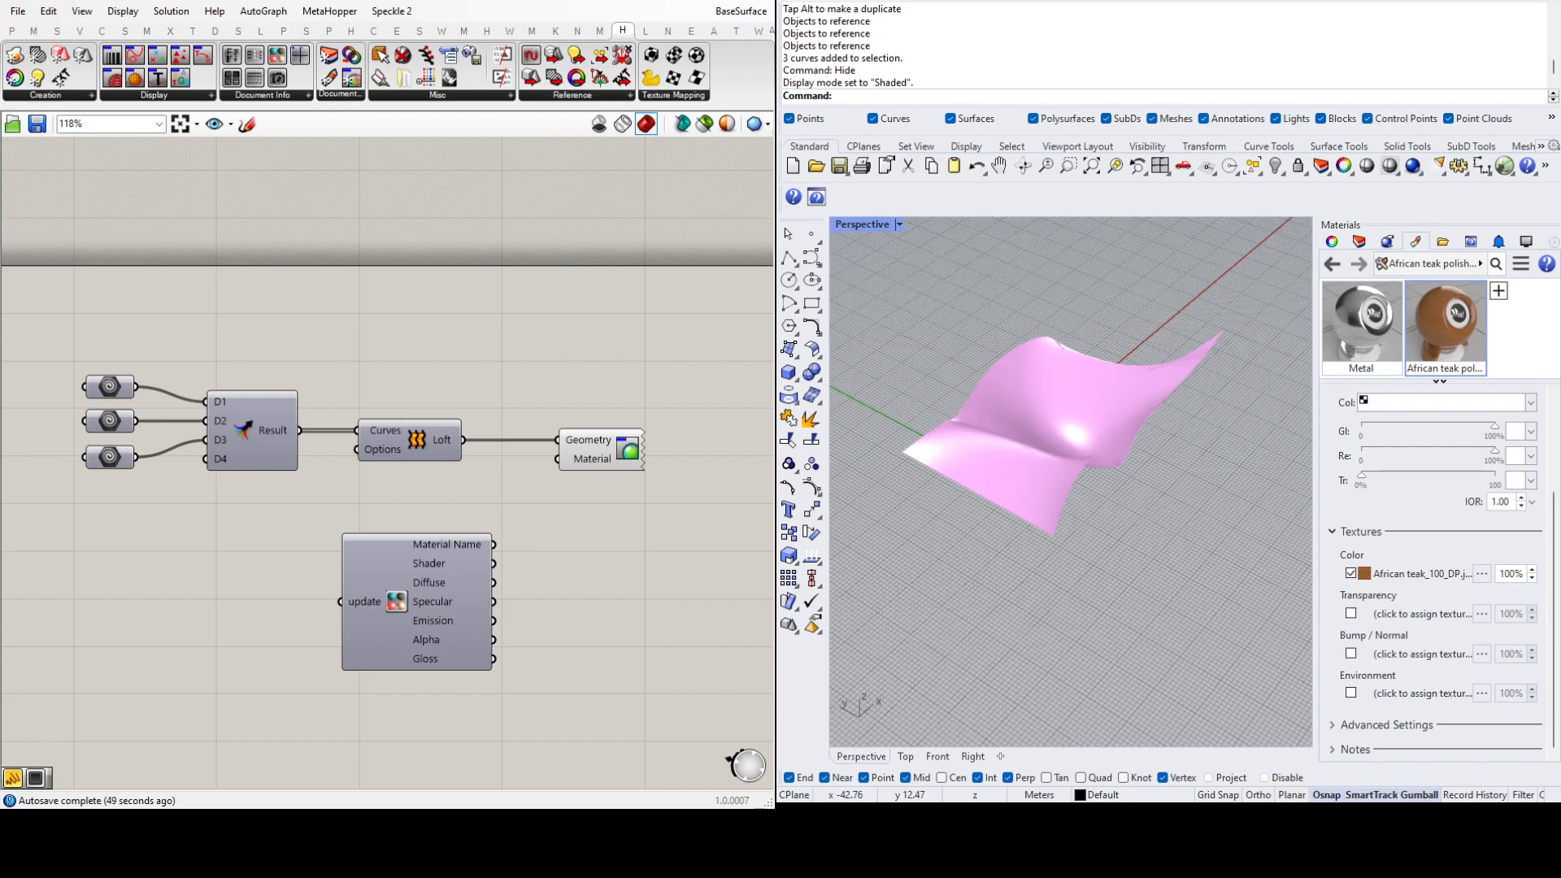
Step: Add a Panel next to the material component and connect the Material Name output to it
{"action": "key", "text": "Return"}
{"action": "left_click_drag", "start_coordinate": [522, 580], "coordinate": [582, 563]}
{"action": "left_click_drag", "start_coordinate": [496, 543], "coordinate": [552, 546]}
{"action": "left_click", "coordinate": [661, 667]}
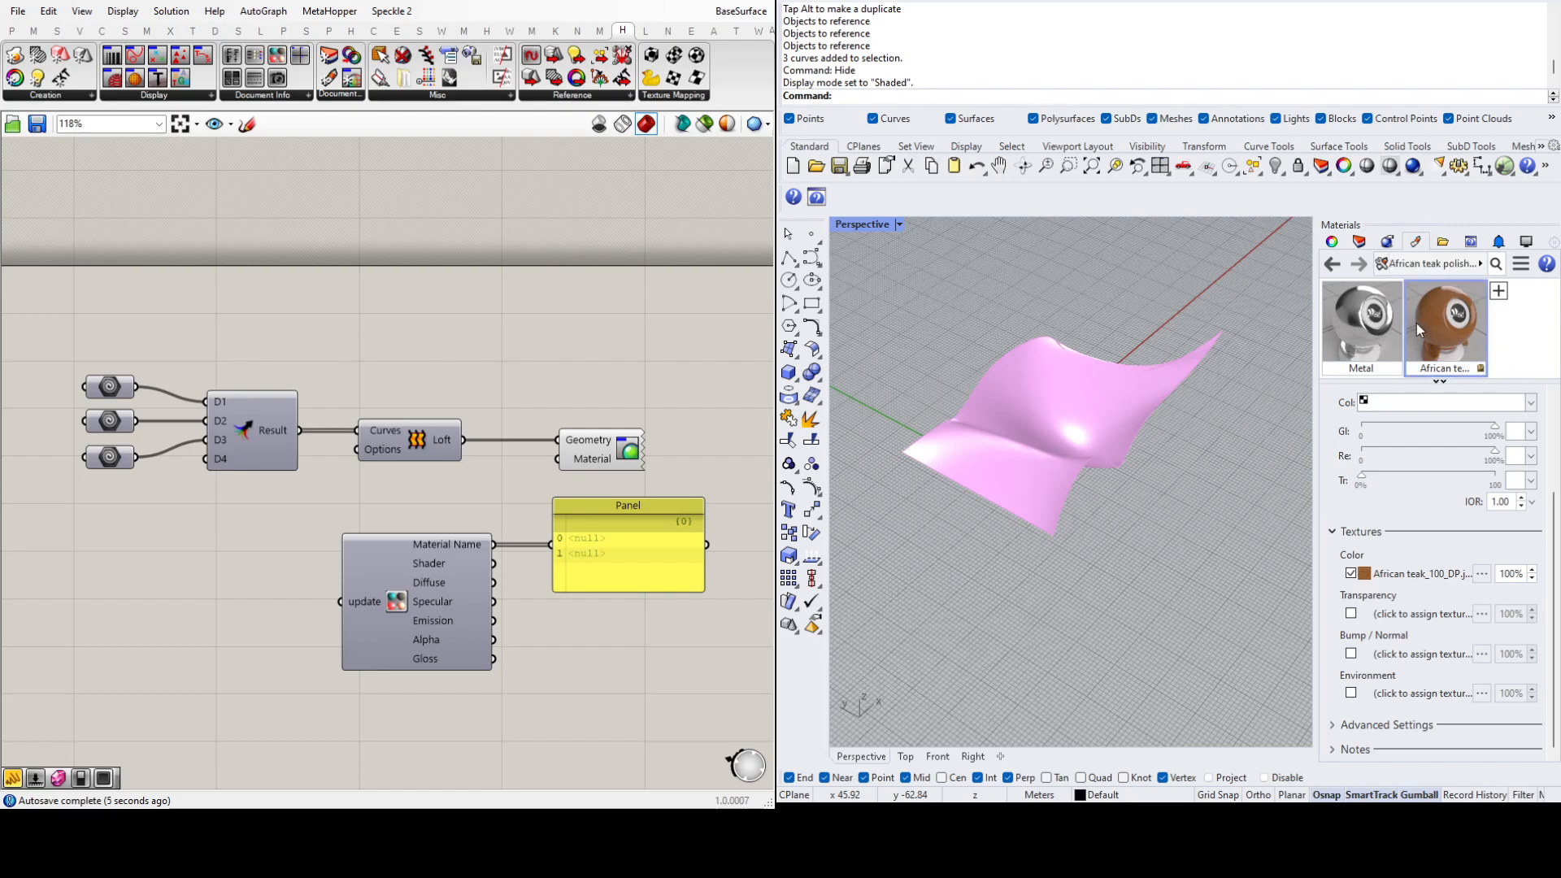
Step: Open the African teak material's colour bitmap texture and set its mapping size to 12.0 in X and Y
{"action": "left_click", "coordinate": [1423, 577]}
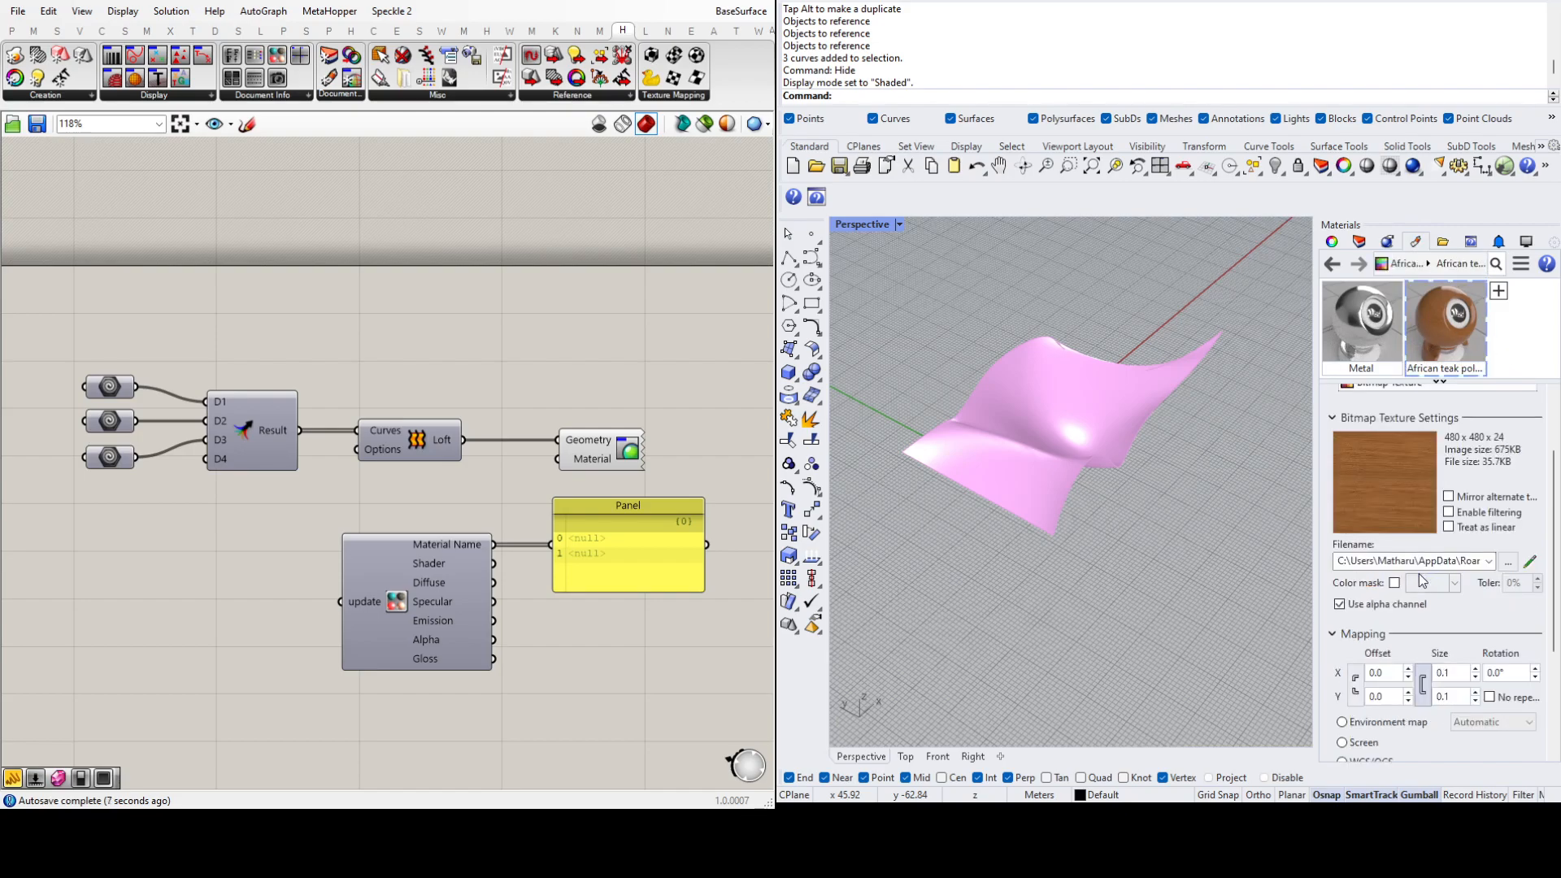
{"action": "double_click", "coordinate": [1454, 675]}
{"action": "type", "text": "12"}
{"action": "double_click", "coordinate": [1454, 697]}
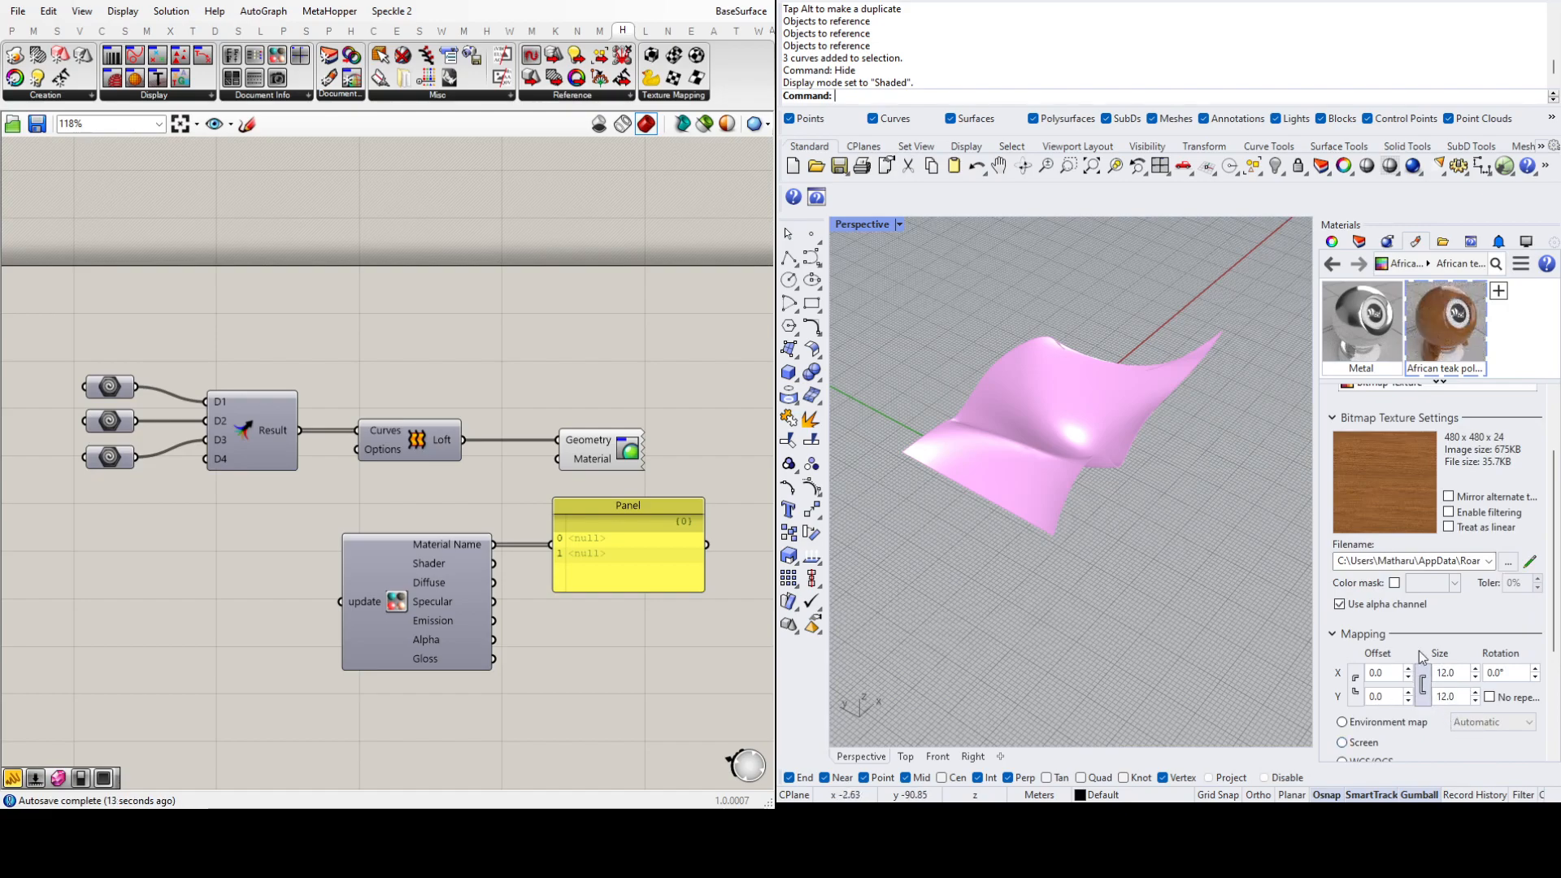
{"action": "scroll", "coordinate": [1421, 674], "scroll_direction": "down", "scroll_amount": 4}
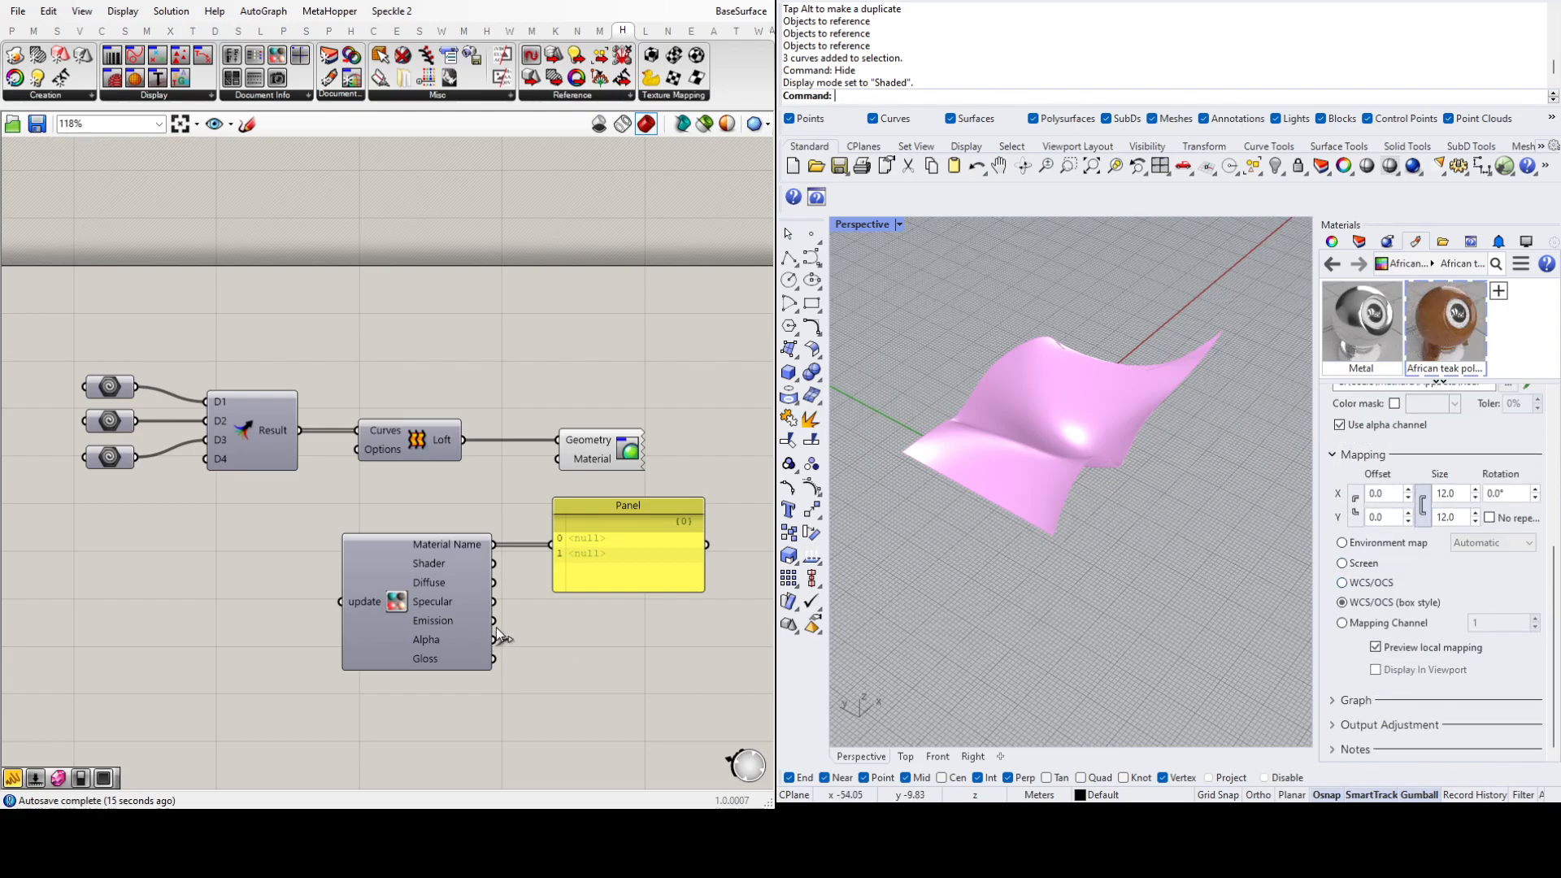
Step: Copy the curve, merge, Loft and Custom Preview components from BaseSurface and switch to the Graphics definition
{"action": "scroll", "coordinate": [320, 557], "scroll_direction": "down", "scroll_amount": 4}
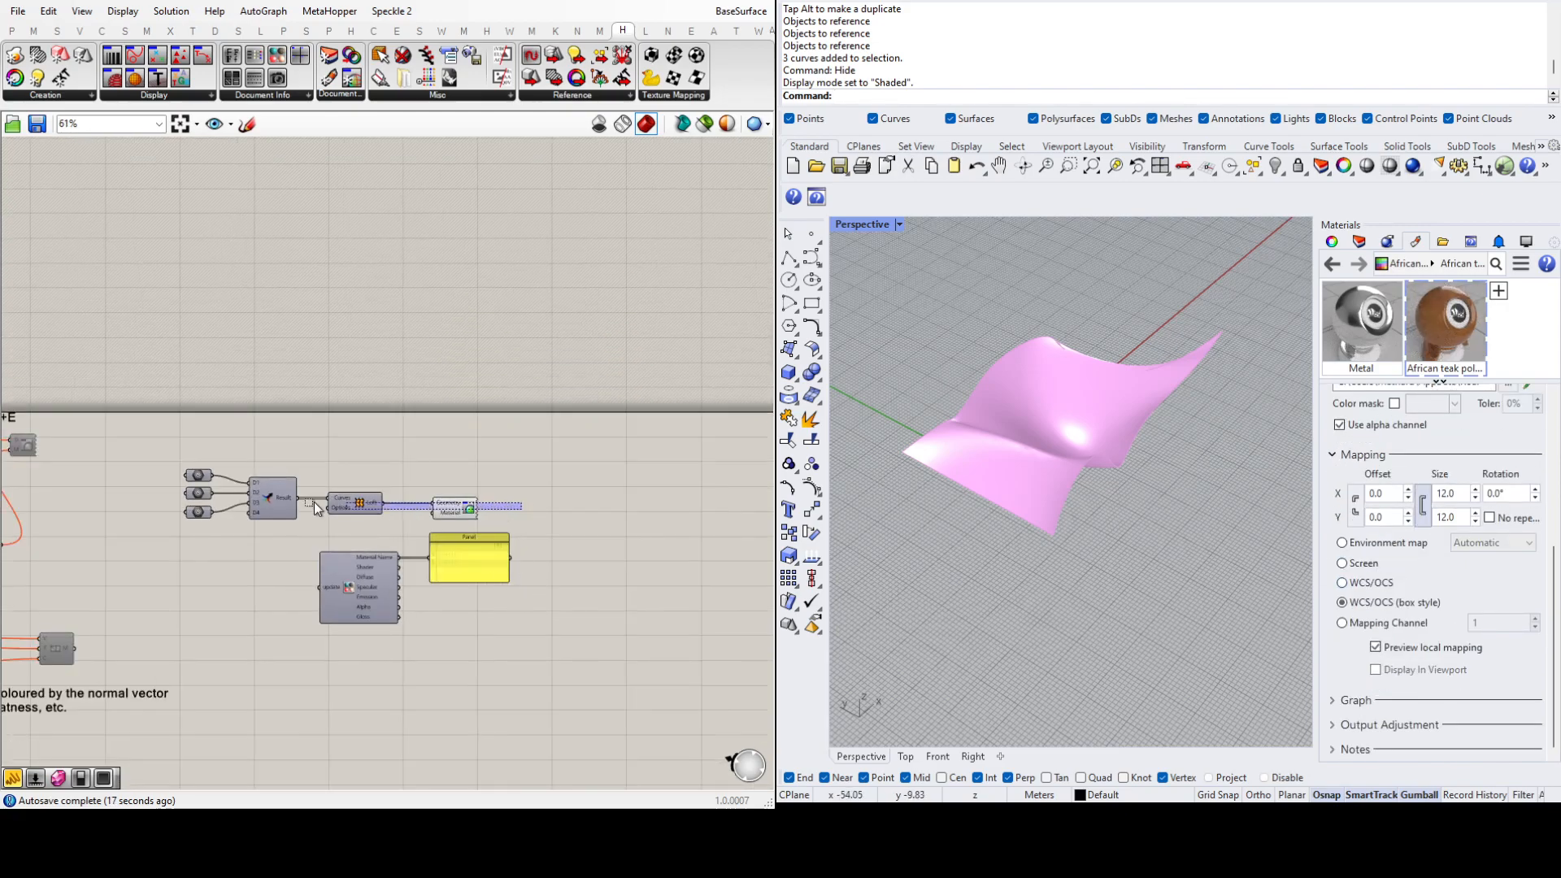
{"action": "left_click_drag", "start_coordinate": [396, 510], "coordinate": [147, 454]}
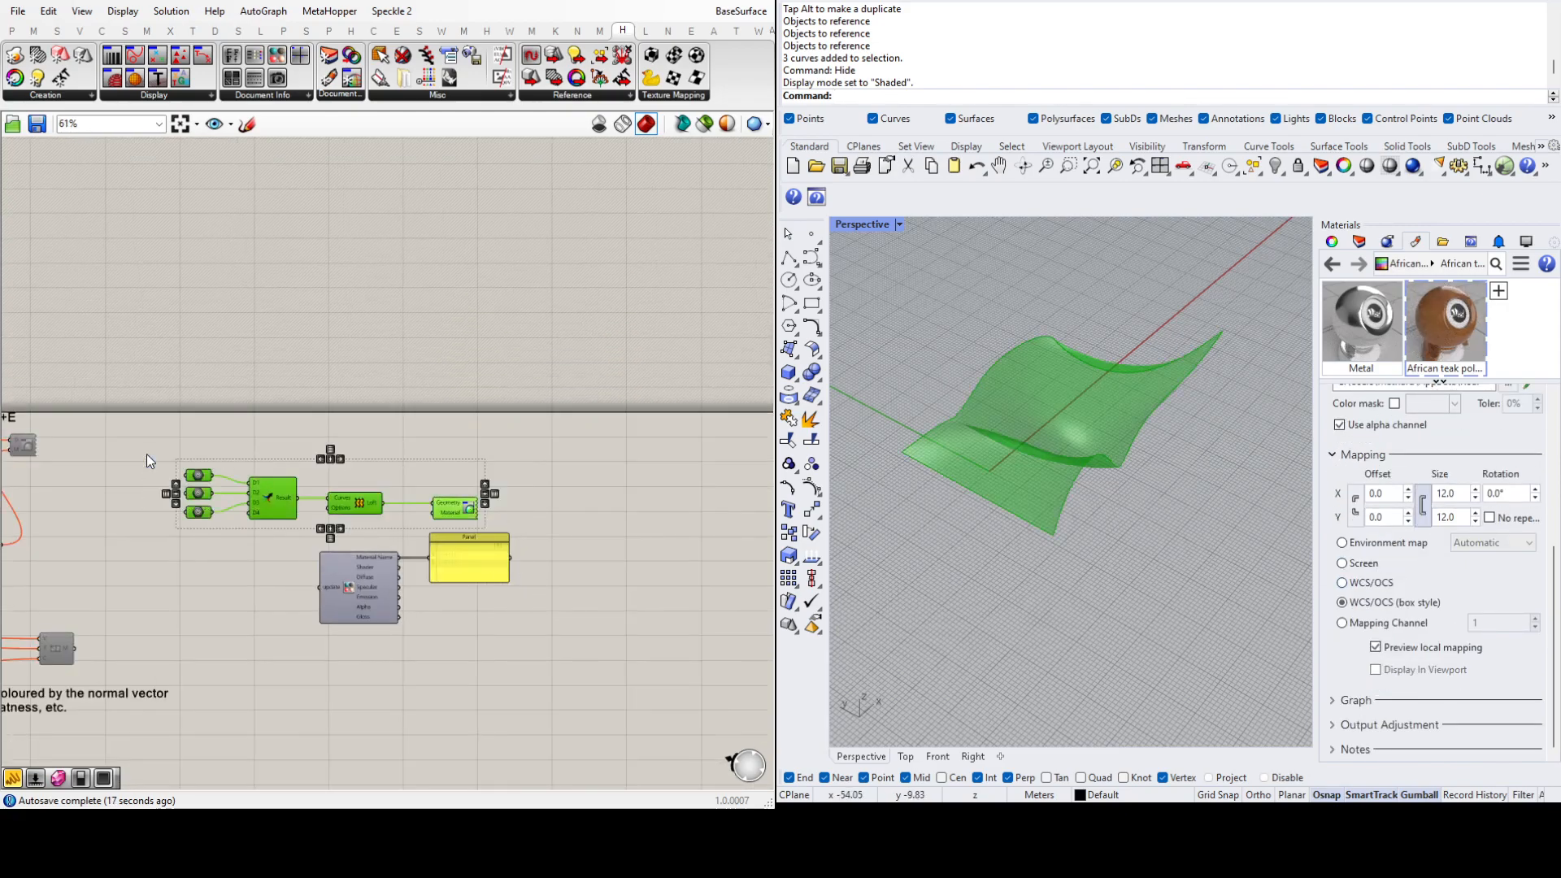
{"action": "left_click", "coordinate": [572, 475]}
{"action": "left_click", "coordinate": [742, 11]}
{"action": "left_click", "coordinate": [757, 145]}
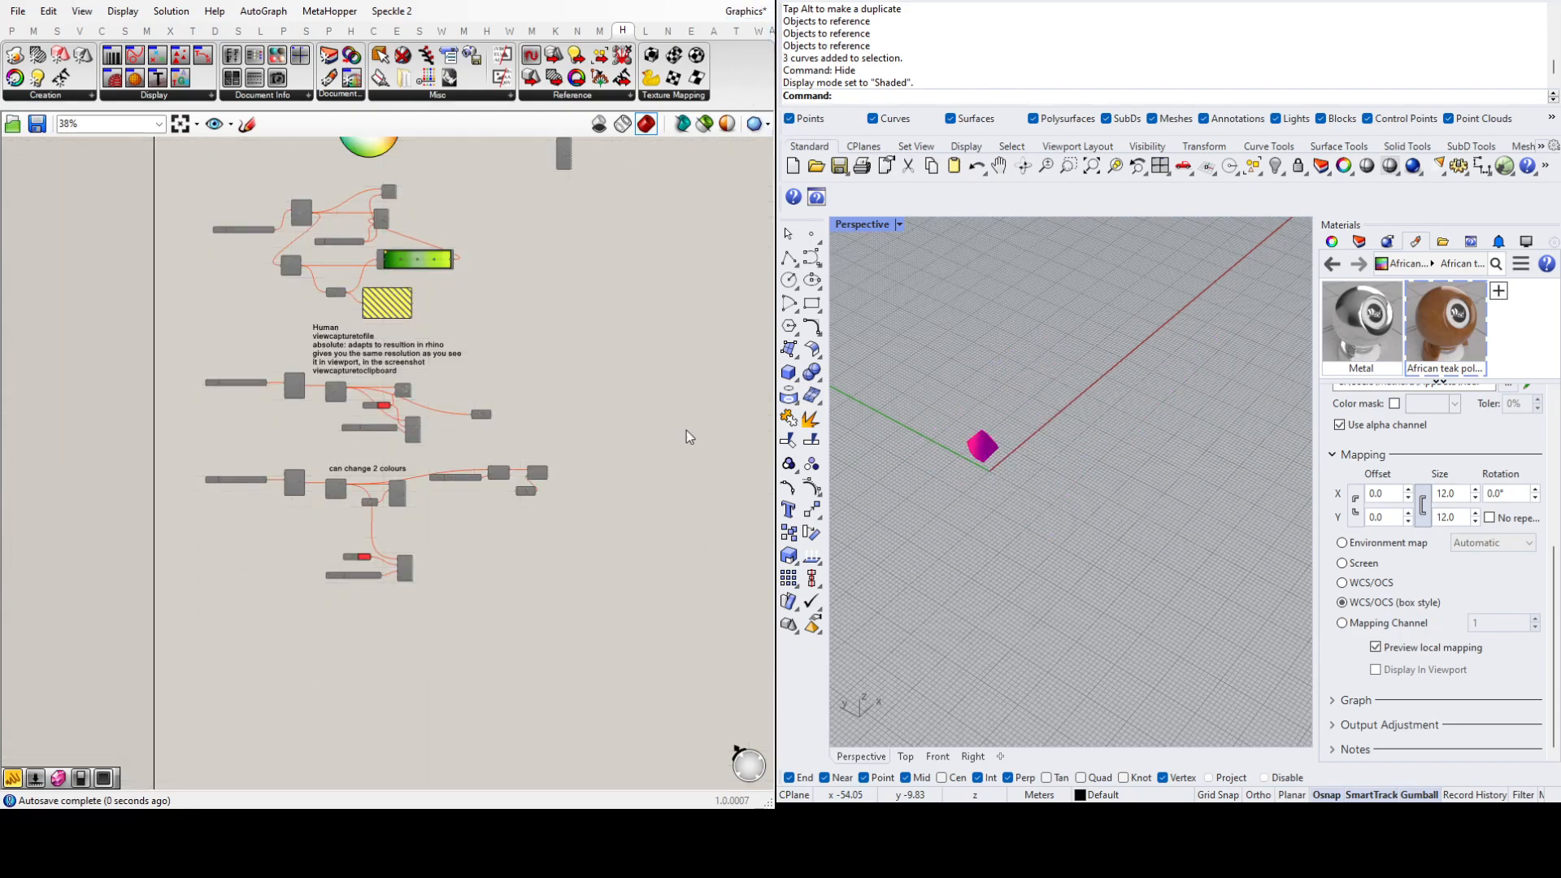
Step: Paste the copied loft components into the Graphics definition and move them to an empty area beside the existing groups
{"action": "scroll", "coordinate": [398, 595], "scroll_direction": "down", "scroll_amount": 3}
{"action": "scroll", "coordinate": [631, 416], "scroll_direction": "up", "scroll_amount": 4}
{"action": "key", "text": "ctrl+v"}
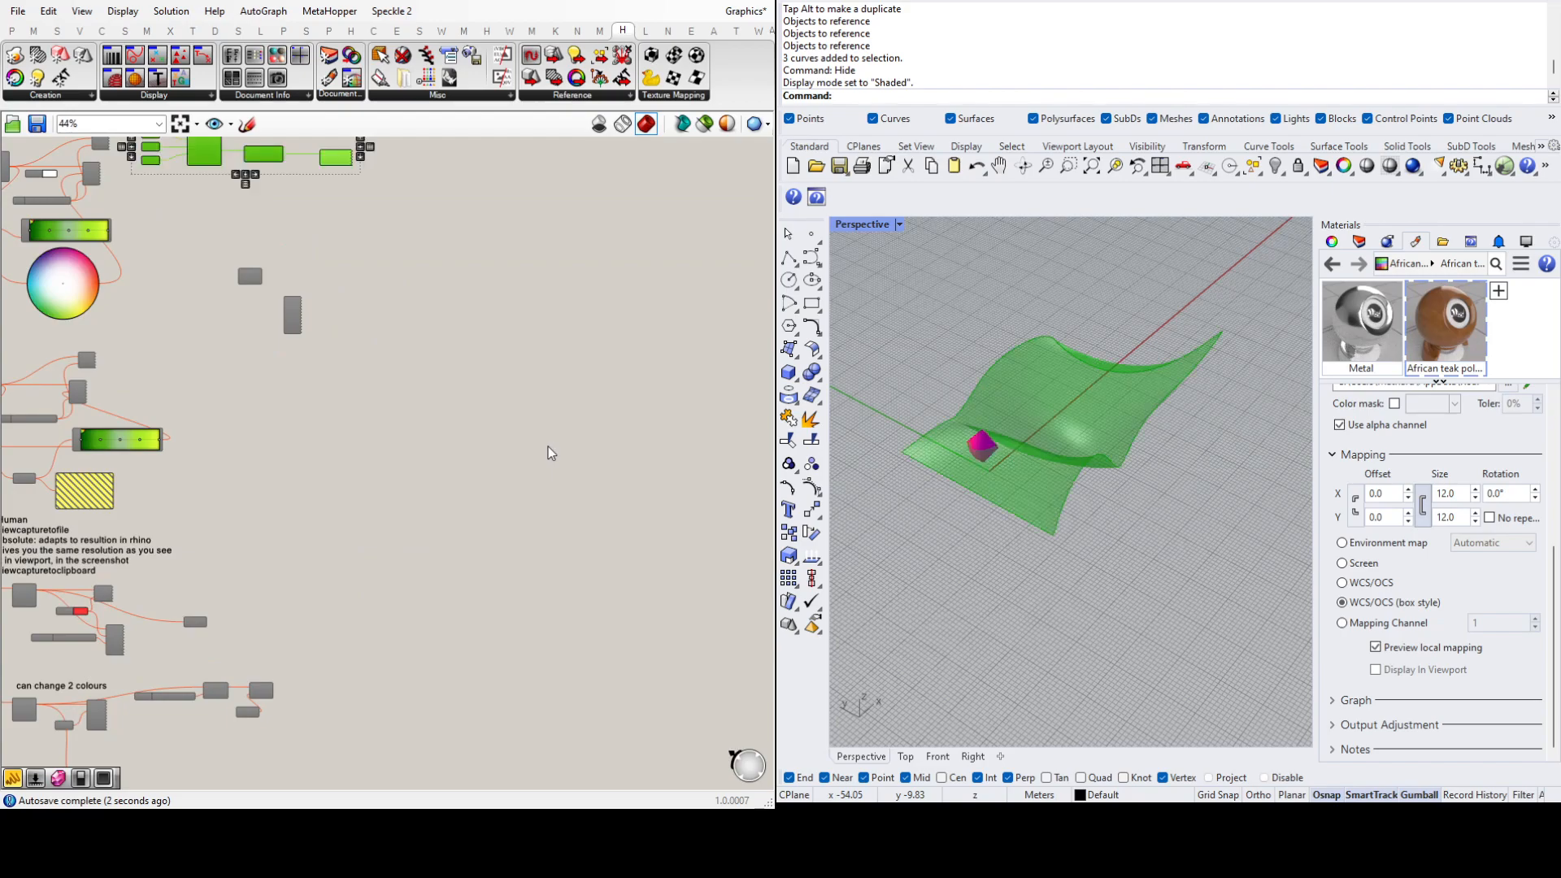
{"action": "scroll", "coordinate": [496, 554], "scroll_direction": "down", "scroll_amount": 2}
{"action": "left_click_drag", "start_coordinate": [368, 325], "coordinate": [542, 351]}
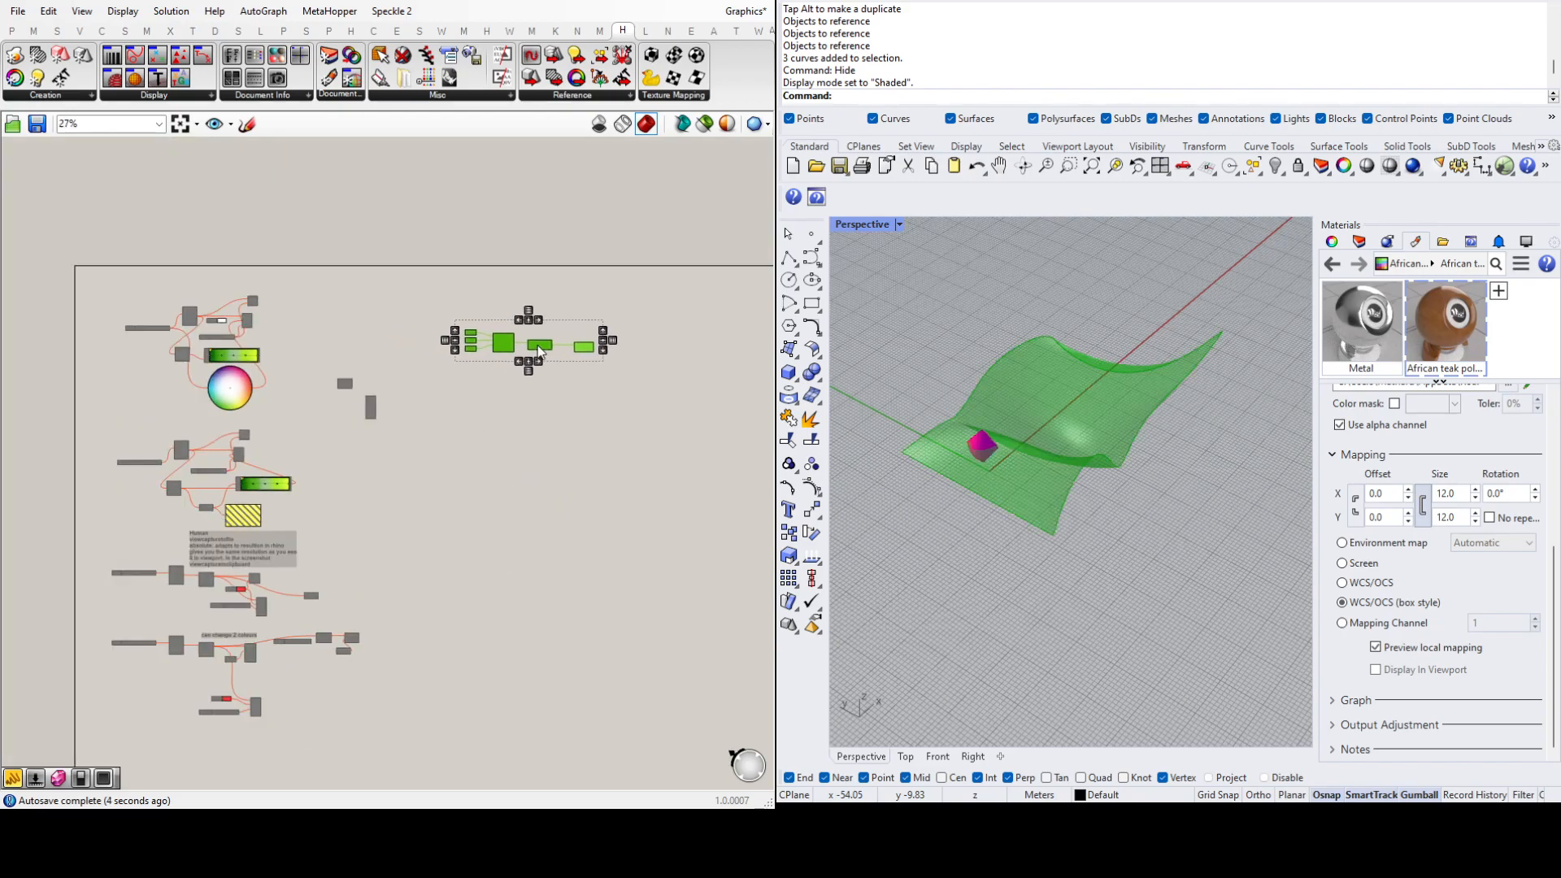
{"action": "left_click", "coordinate": [488, 319]}
{"action": "scroll", "coordinate": [488, 319], "scroll_direction": "up", "scroll_amount": 4}
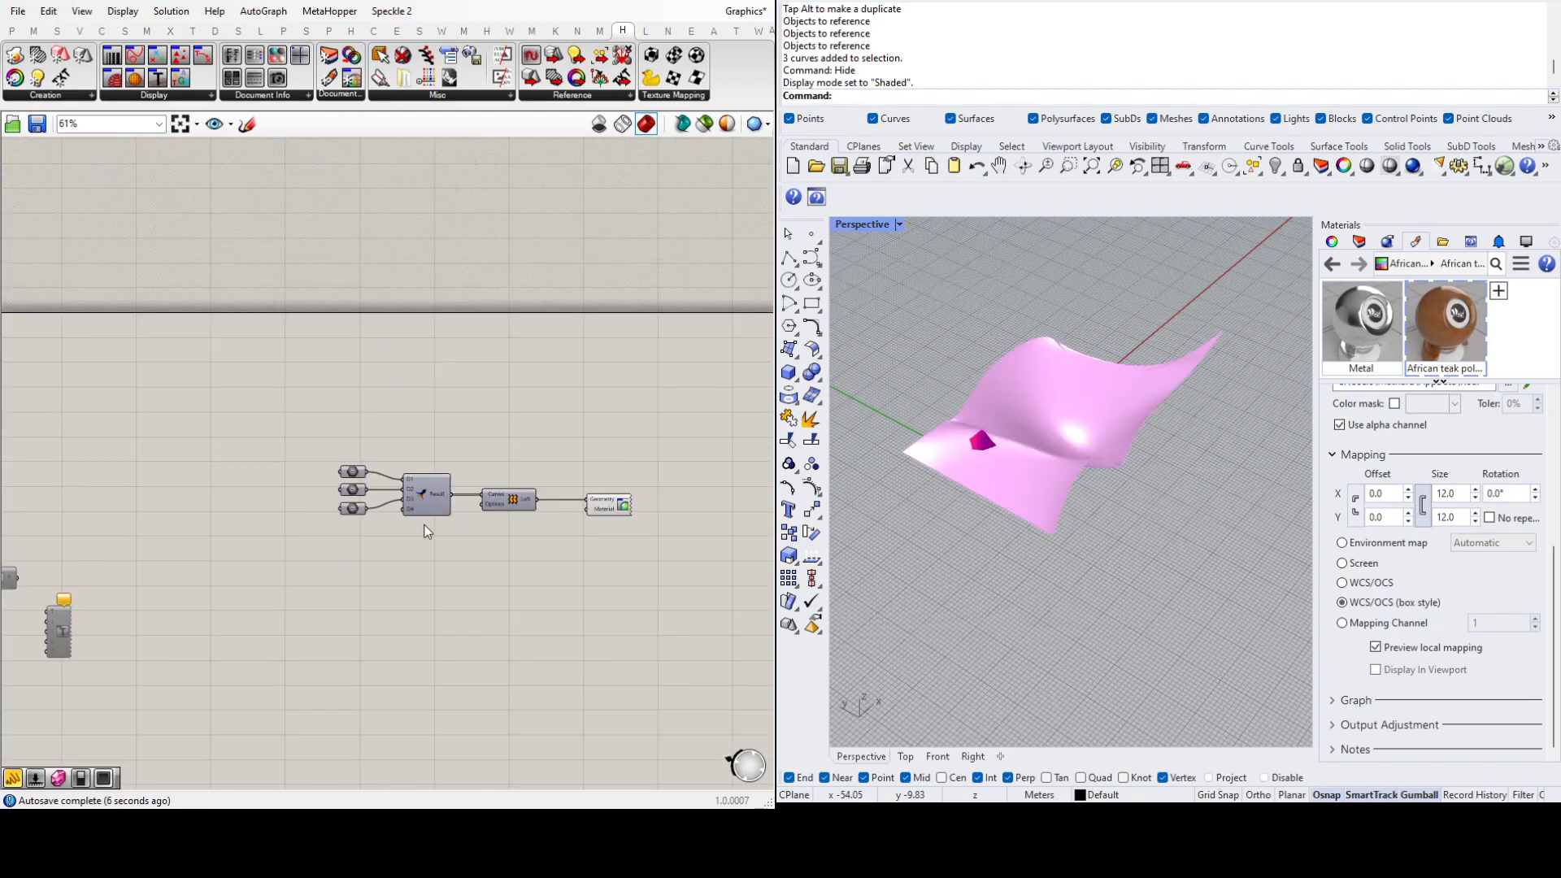
{"action": "scroll", "coordinate": [548, 582], "scroll_direction": "up", "scroll_amount": 3}
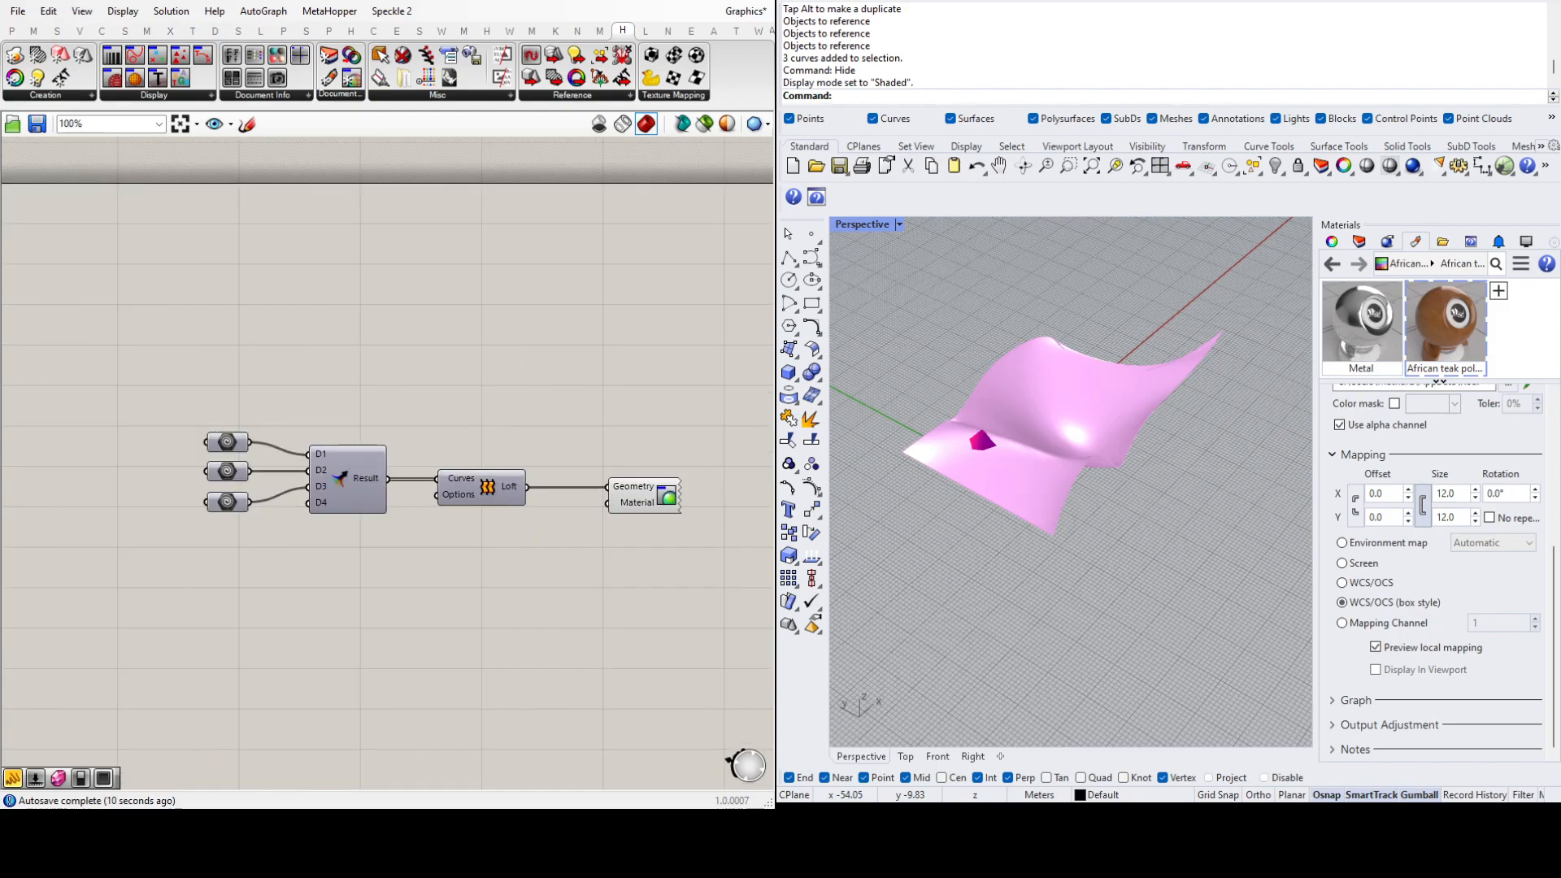
Step: Add the material component below the pasted Loft and connect its Material Name output to a new Panel
{"action": "left_click", "coordinate": [553, 567]}
{"action": "left_click_drag", "start_coordinate": [548, 598], "coordinate": [454, 662]}
{"action": "left_click", "coordinate": [304, 627]}
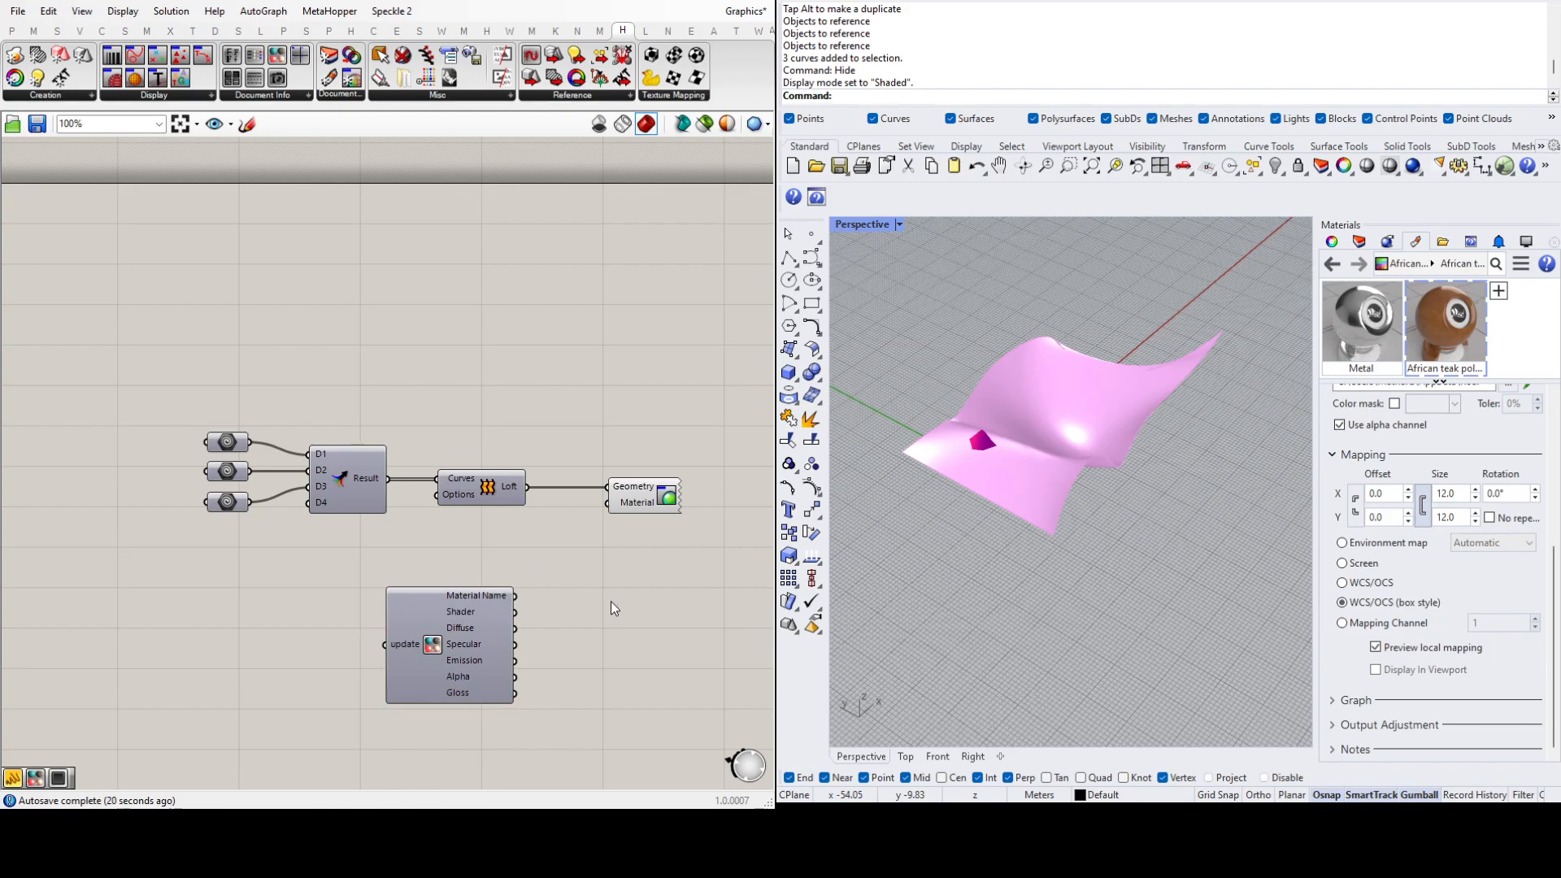
{"action": "key", "text": "Return"}
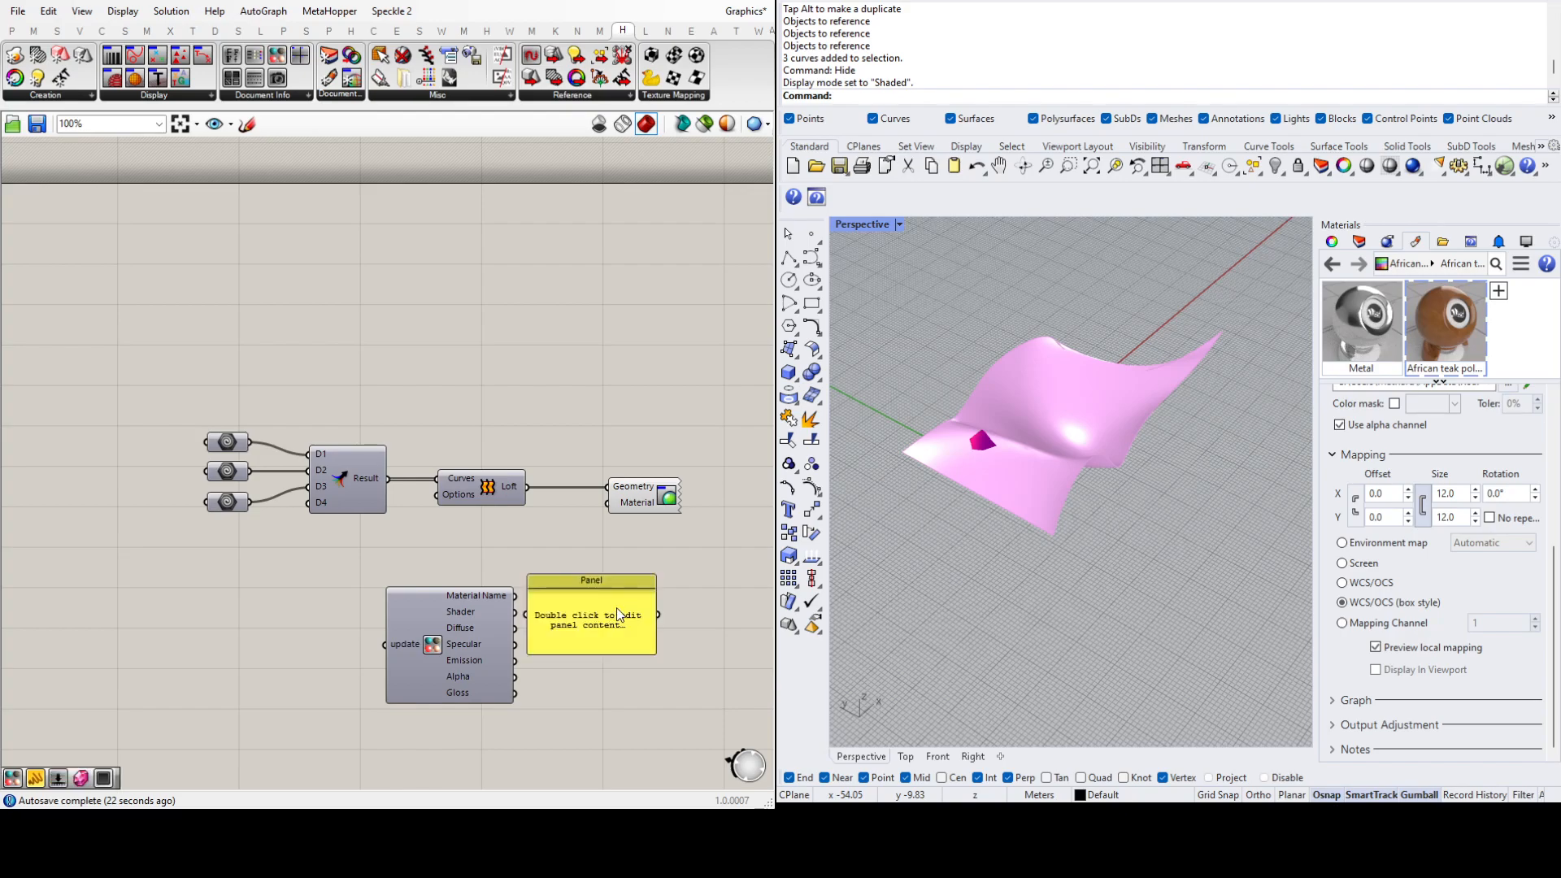
{"action": "left_click_drag", "start_coordinate": [515, 595], "coordinate": [637, 603]}
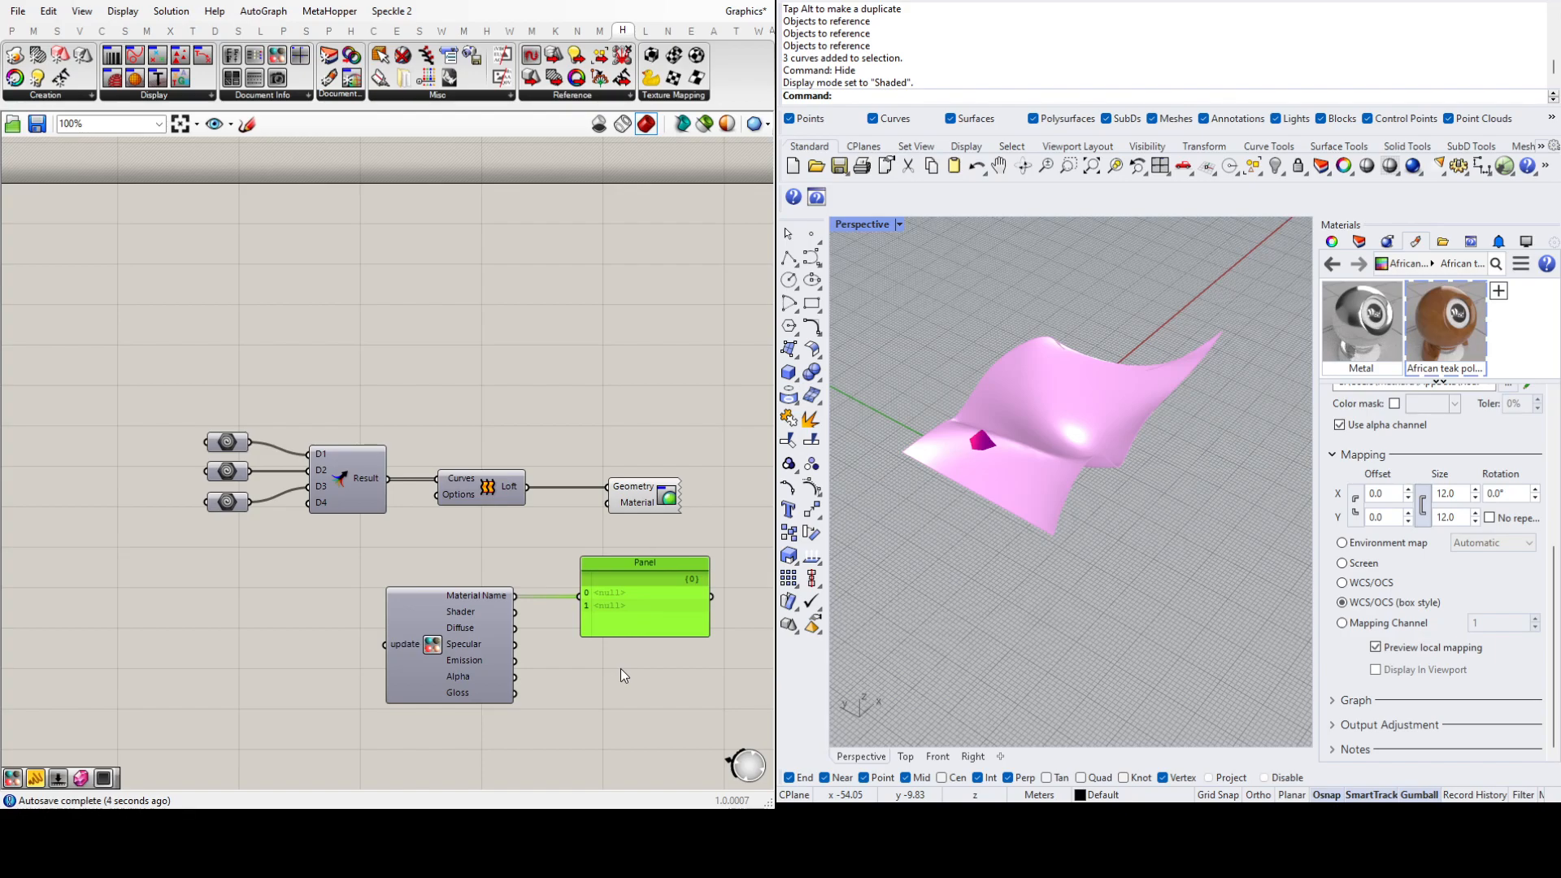
{"action": "left_click", "coordinate": [632, 401]}
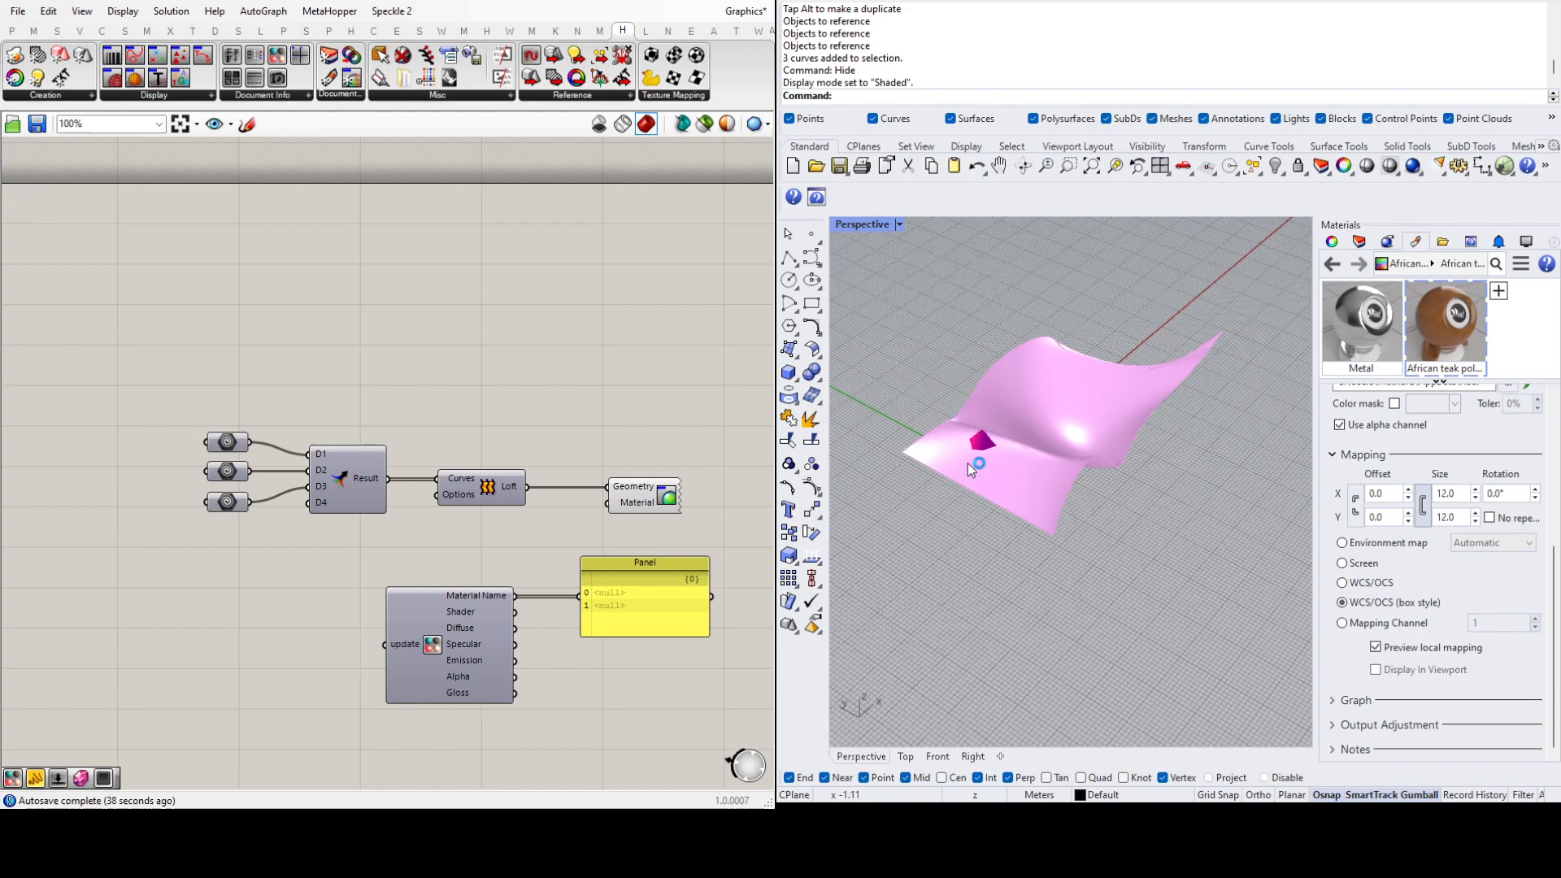
Step: Return to the BaseSurface definition and examine the components that colour the mesh points by normal vector
{"action": "scroll", "coordinate": [580, 502], "scroll_direction": "down", "scroll_amount": 5}
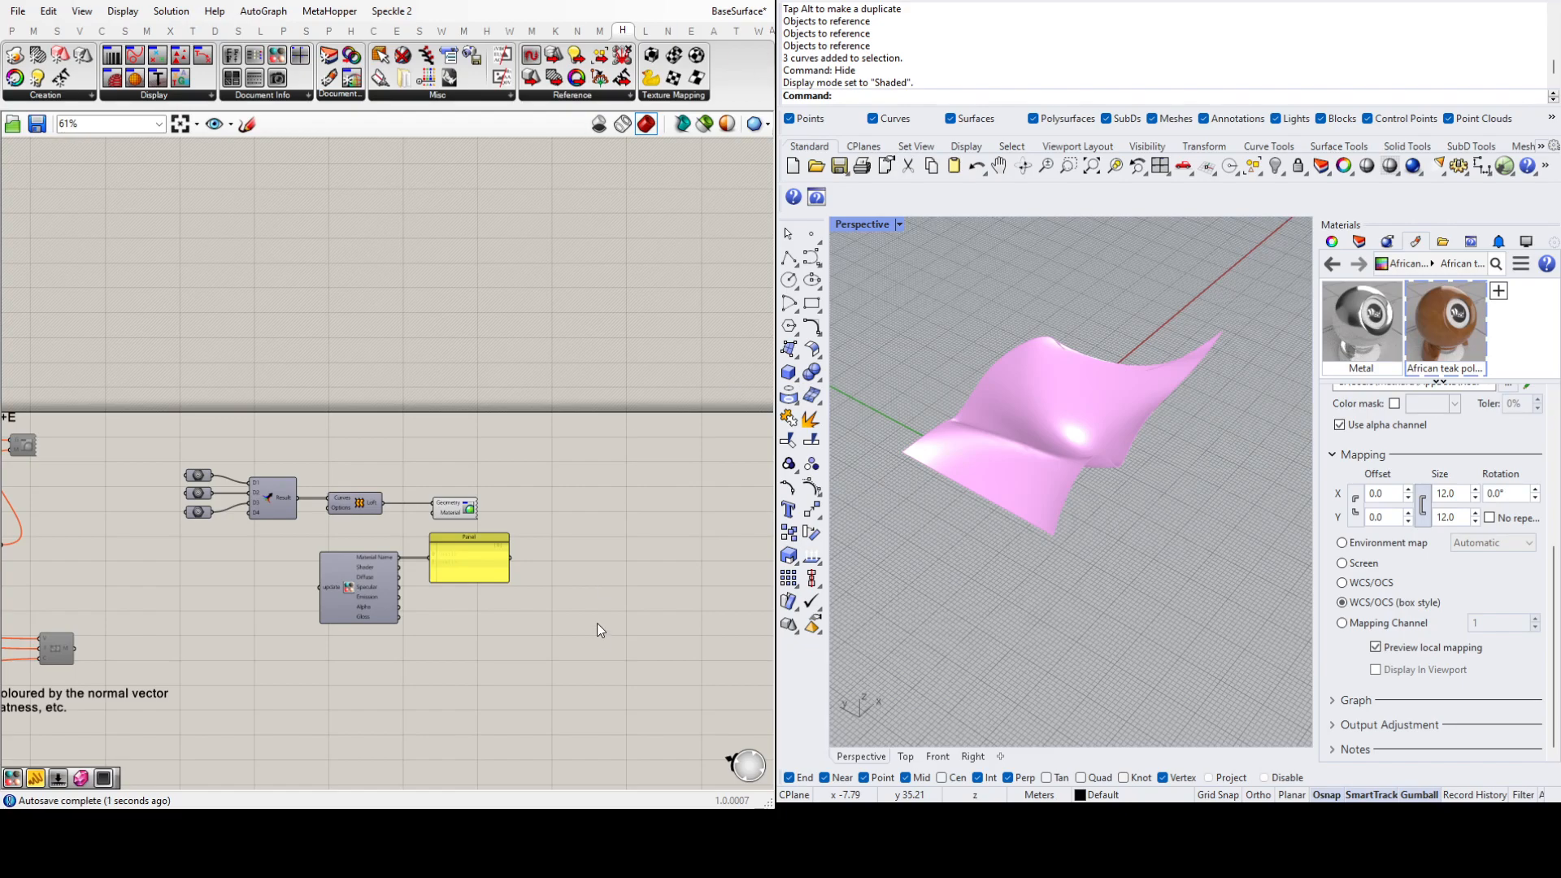
{"action": "scroll", "coordinate": [617, 461], "scroll_direction": "down", "scroll_amount": 4}
{"action": "scroll", "coordinate": [266, 606], "scroll_direction": "up", "scroll_amount": 9}
{"action": "scroll", "coordinate": [348, 567], "scroll_direction": "down", "scroll_amount": 2}
{"action": "scroll", "coordinate": [82, 443], "scroll_direction": "up", "scroll_amount": 3}
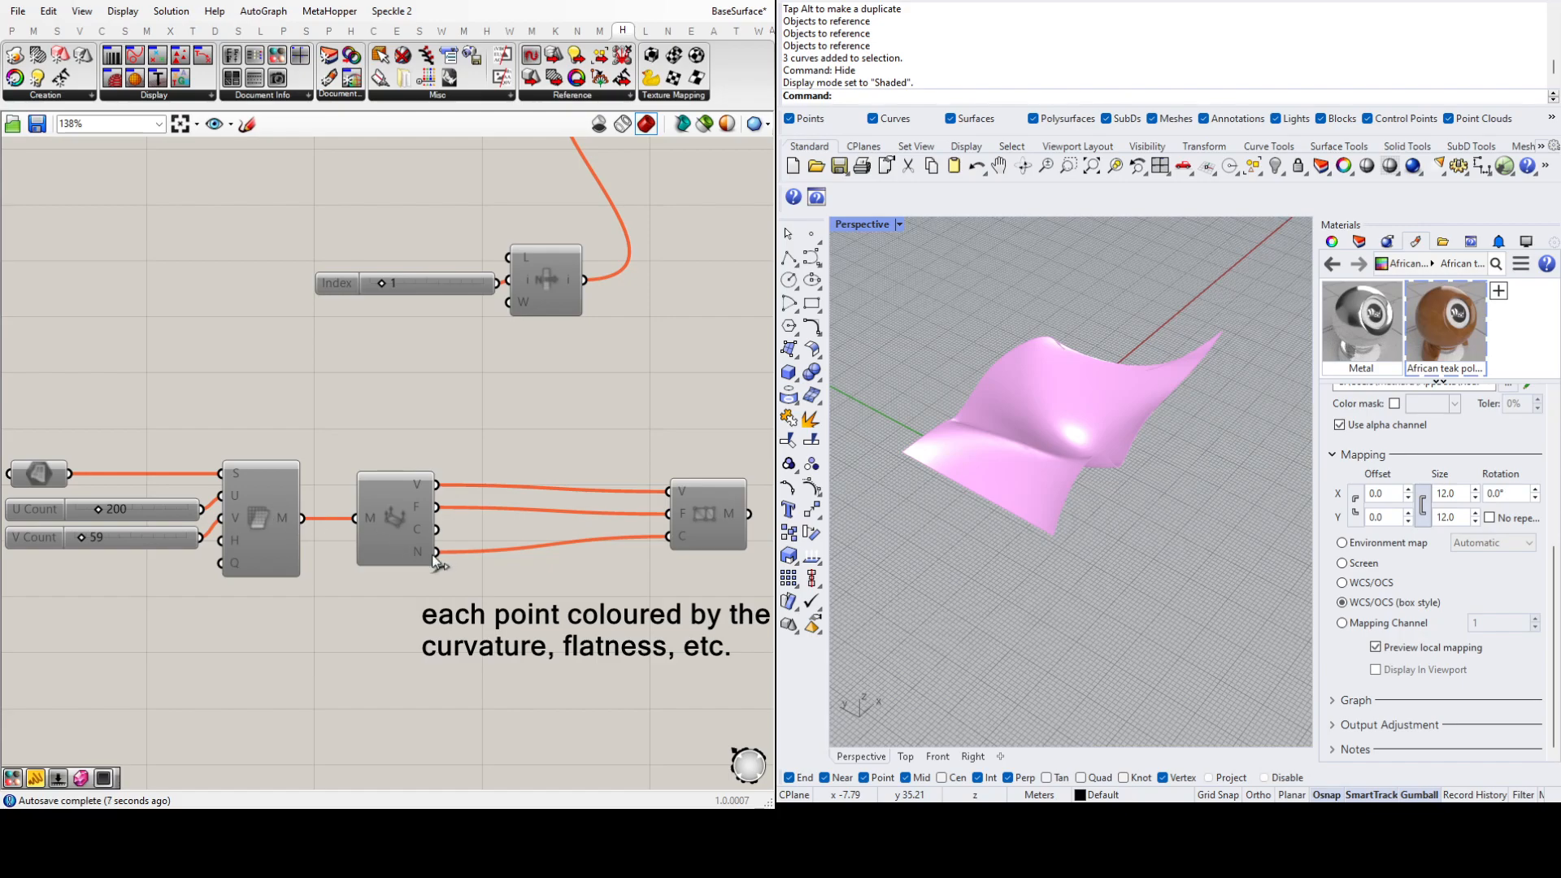
{"action": "scroll", "coordinate": [249, 567], "scroll_direction": "down", "scroll_amount": 2}
{"action": "scroll", "coordinate": [248, 565], "scroll_direction": "down", "scroll_amount": 4}
{"action": "scroll", "coordinate": [490, 532], "scroll_direction": "up", "scroll_amount": 3}
{"action": "right_click_drag", "start_coordinate": [398, 522], "coordinate": [248, 551]}
{"action": "scroll", "coordinate": [247, 551], "scroll_direction": "down", "scroll_amount": 3}
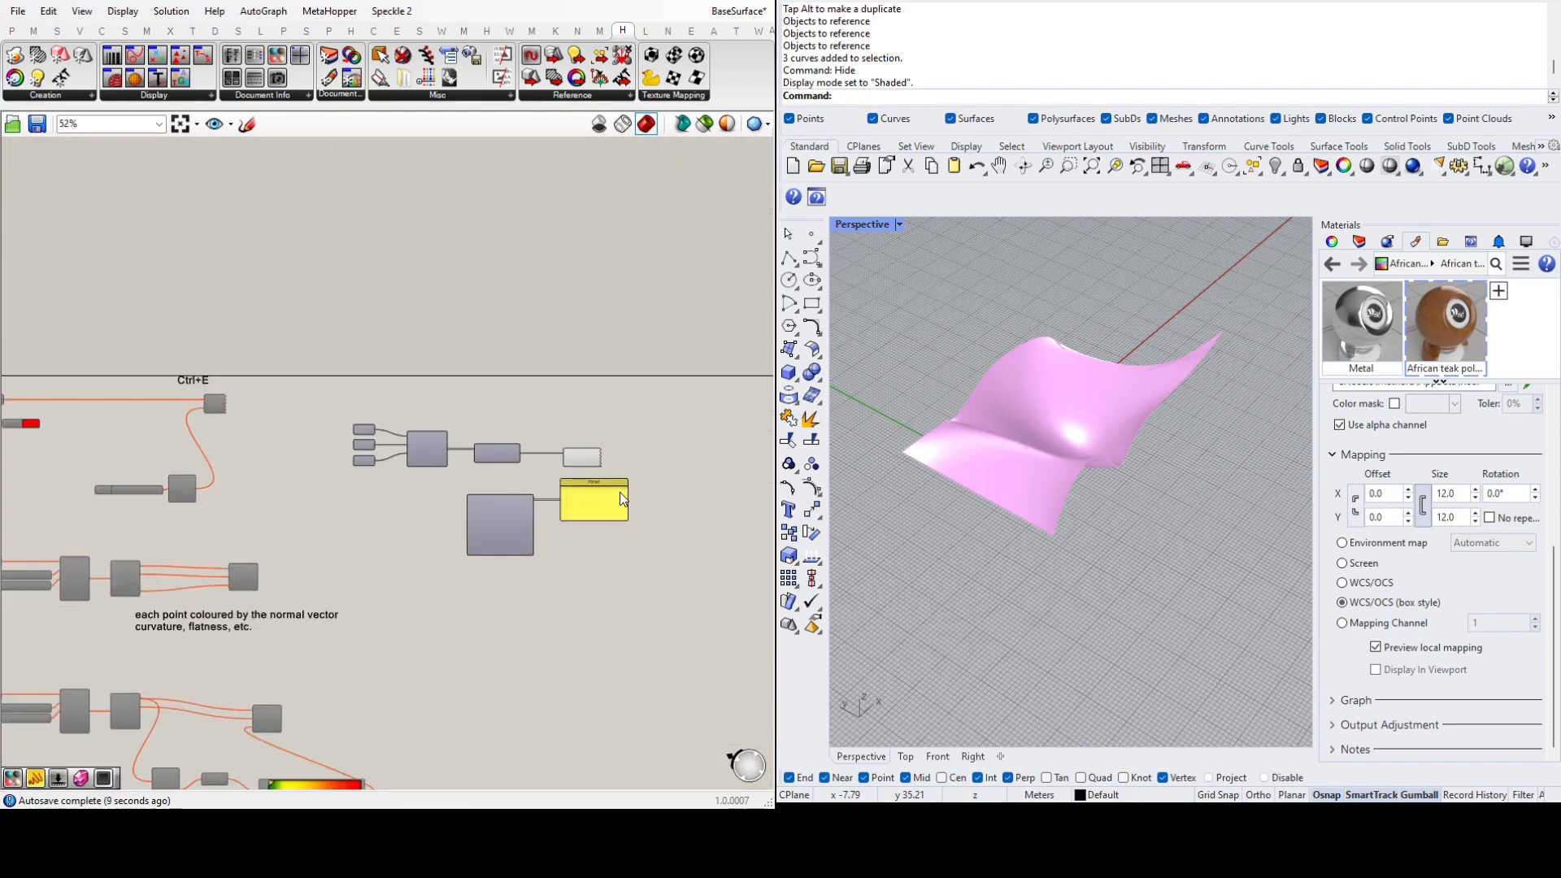
Step: Delete the Custom Preview component connected to the Loft
{"action": "scroll", "coordinate": [621, 499], "scroll_direction": "up", "scroll_amount": 4}
{"action": "left_click", "coordinate": [564, 436]}
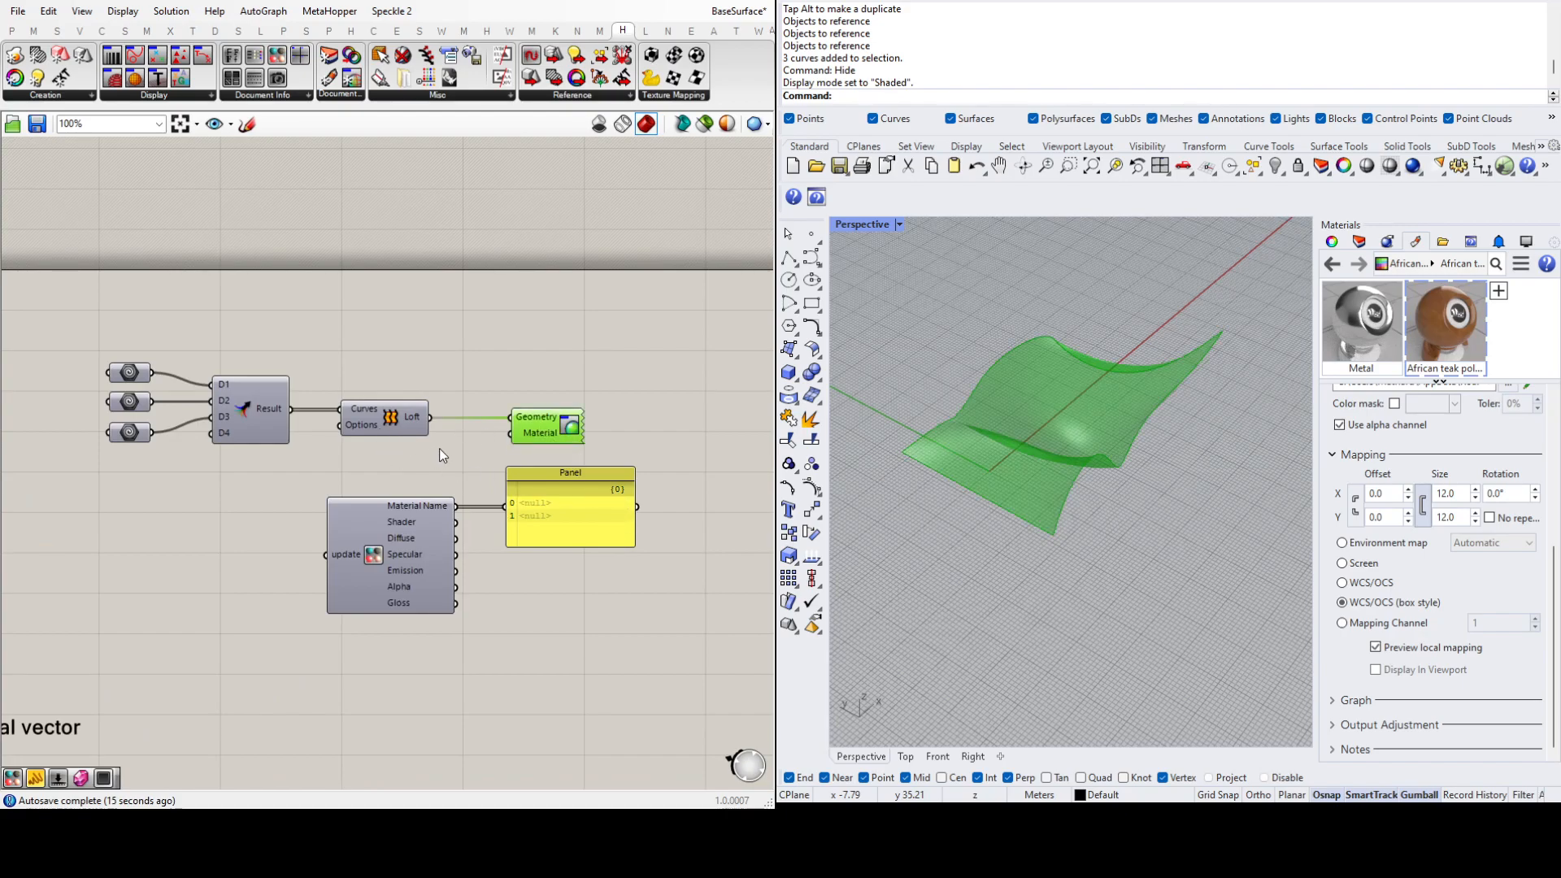
{"action": "key", "text": "Delete"}
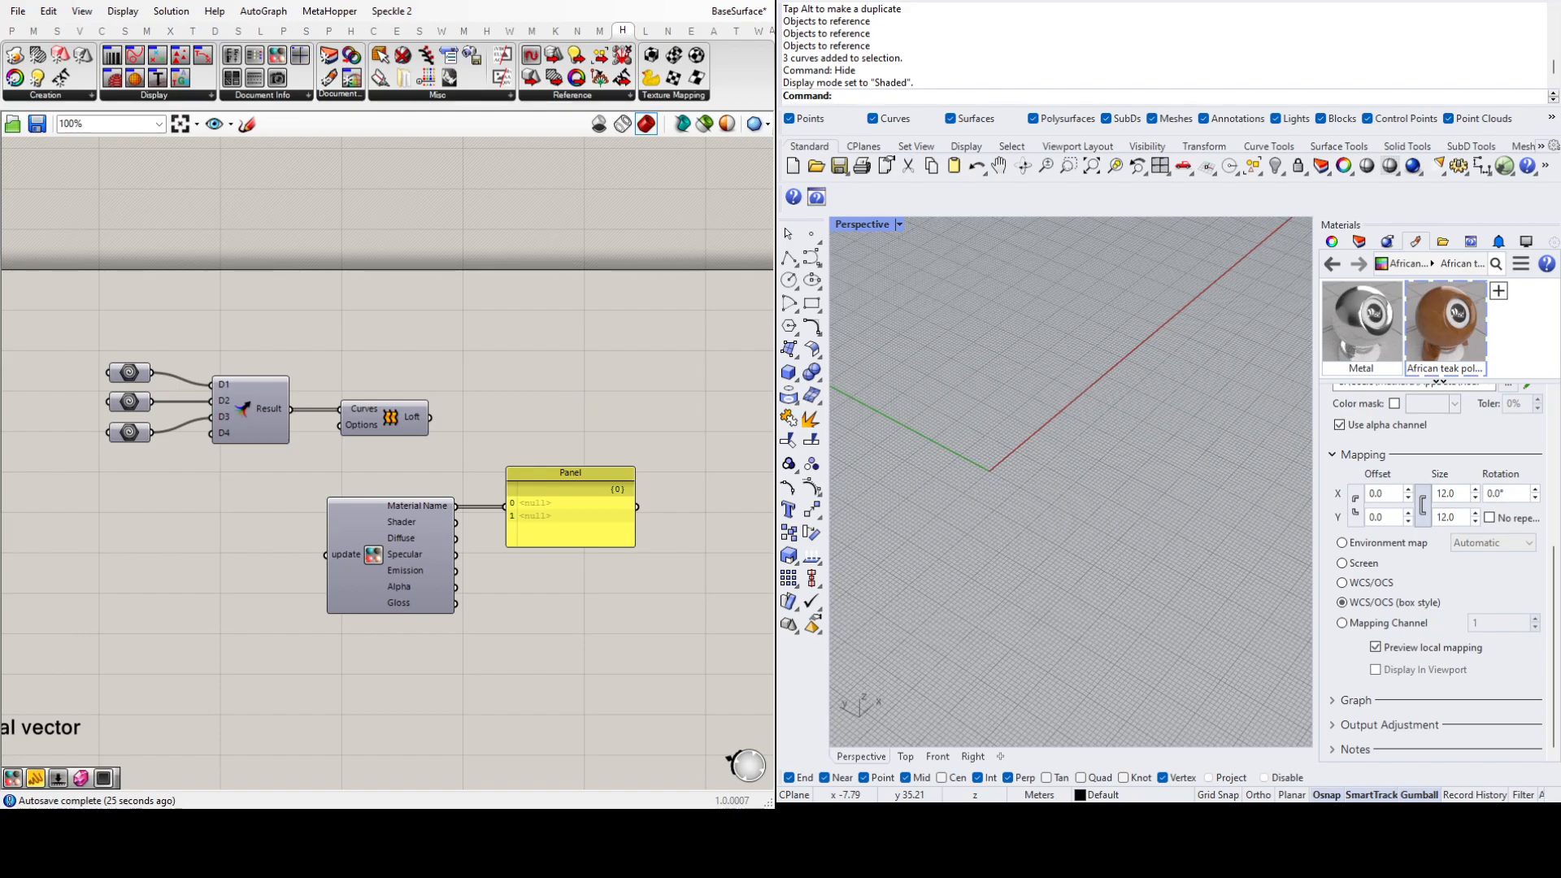
Step: Add a Mesh Surface component, connect the Loft output to its Surface input and display the mesh edges
{"action": "left_click", "coordinate": [565, 324]}
{"action": "left_click_drag", "start_coordinate": [554, 392], "coordinate": [592, 395]}
{"action": "left_click_drag", "start_coordinate": [430, 417], "coordinate": [541, 352]}
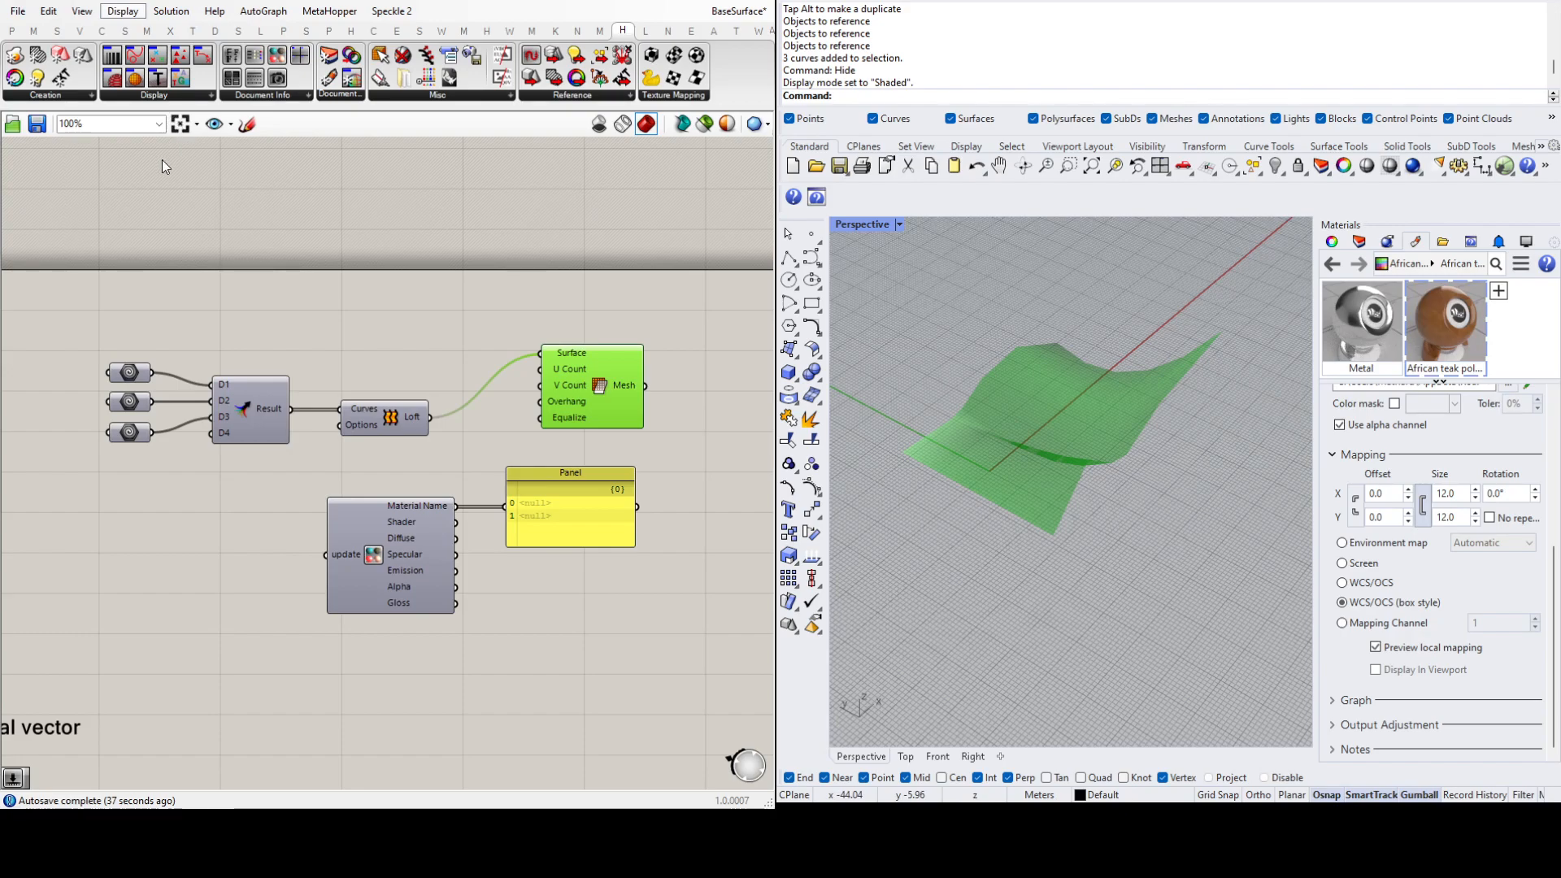
{"action": "left_click", "coordinate": [717, 449]}
{"action": "left_click_drag", "start_coordinate": [611, 400], "coordinate": [592, 351]}
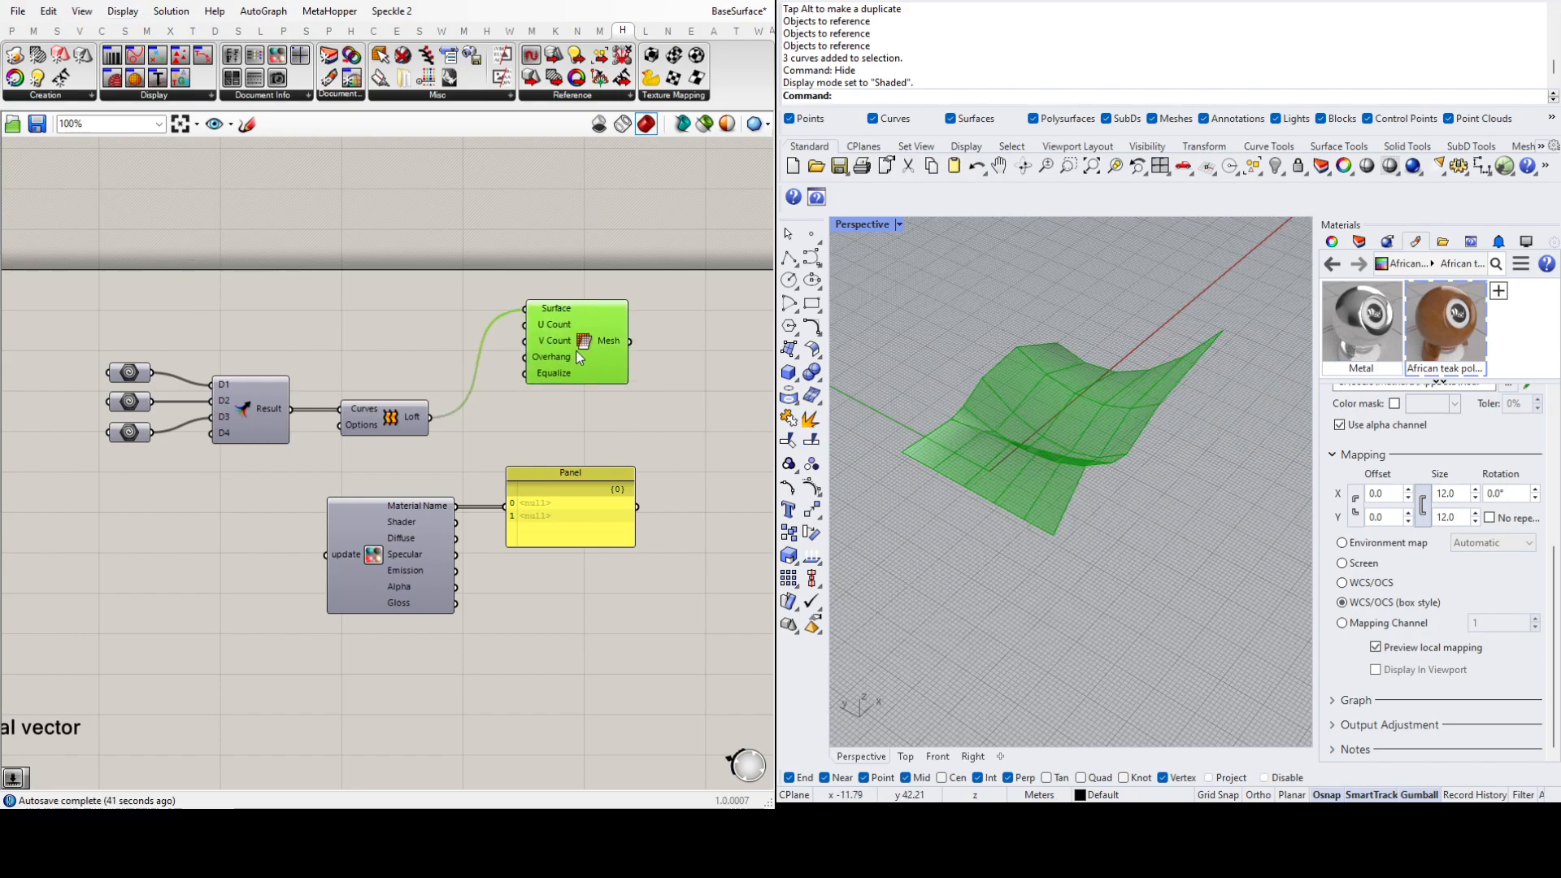
Step: Disconnect the Loft from the Mesh Surface component and turn on the Loft's preview to view the smooth surface
{"action": "left_click", "coordinate": [390, 418]}
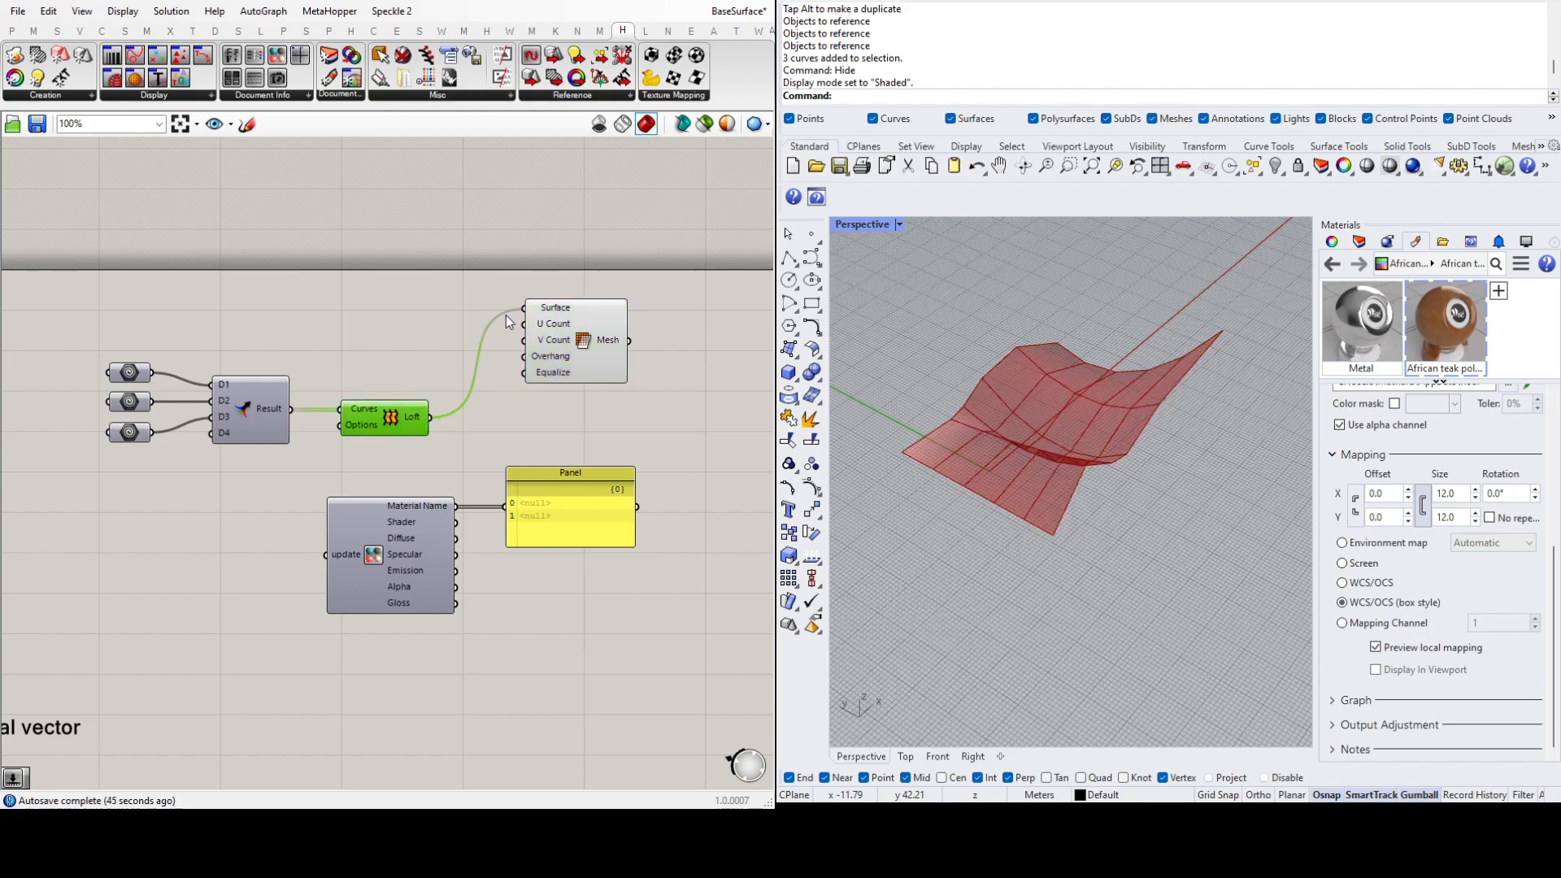
{"action": "left_click_drag", "start_coordinate": [522, 308], "coordinate": [438, 417], "text": "ctrl"}
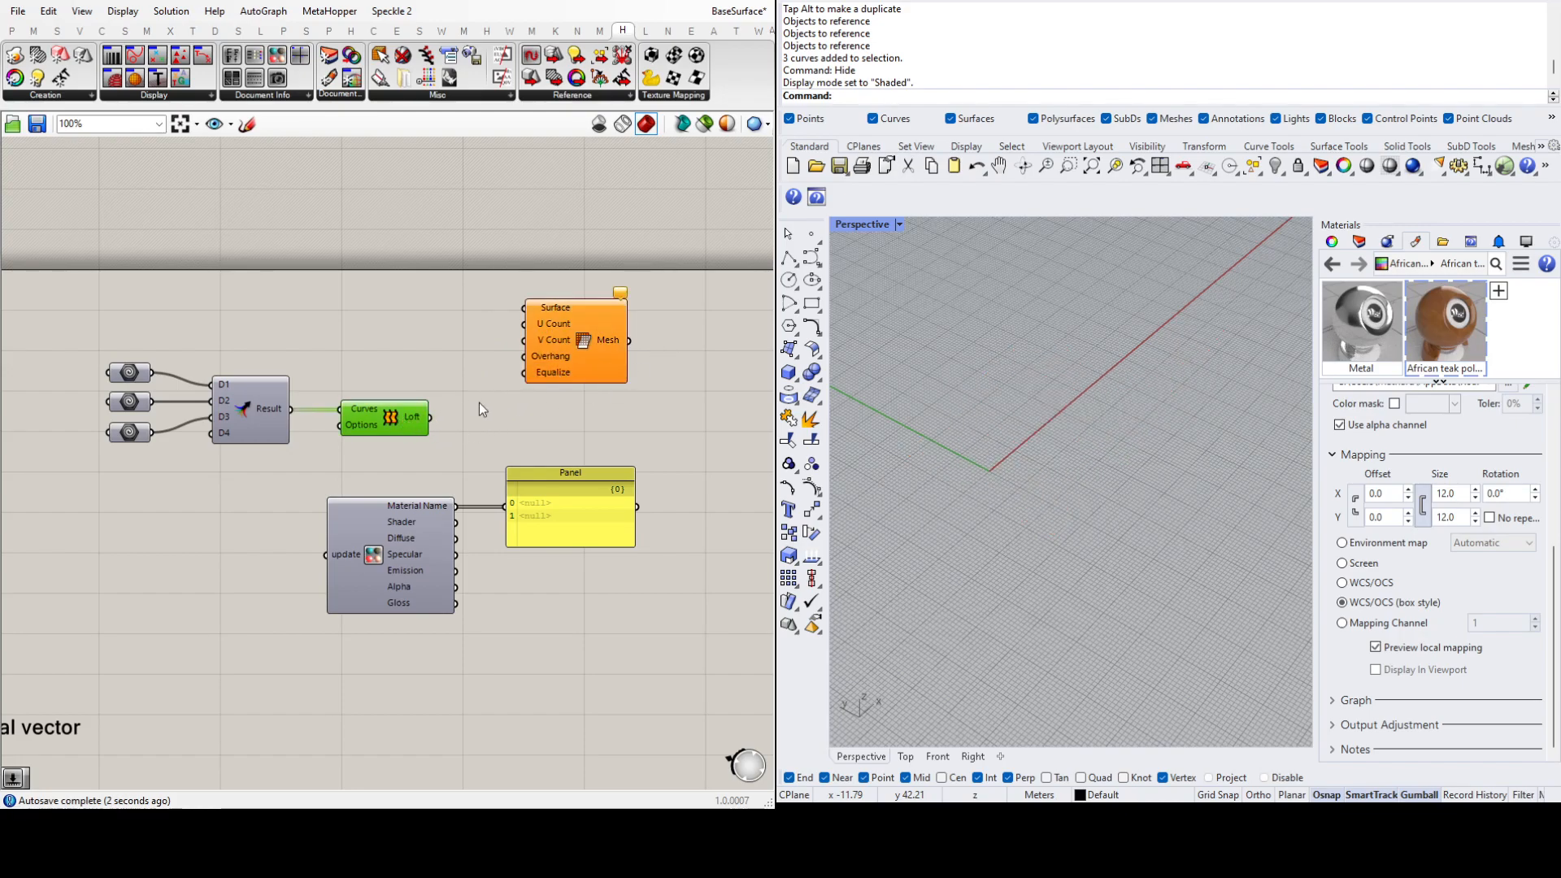
{"action": "key", "text": "ctrl+q"}
{"action": "scroll", "coordinate": [1107, 455], "scroll_direction": "up", "scroll_amount": 5}
{"action": "right_click_drag", "start_coordinate": [1118, 411], "coordinate": [1042, 400]}
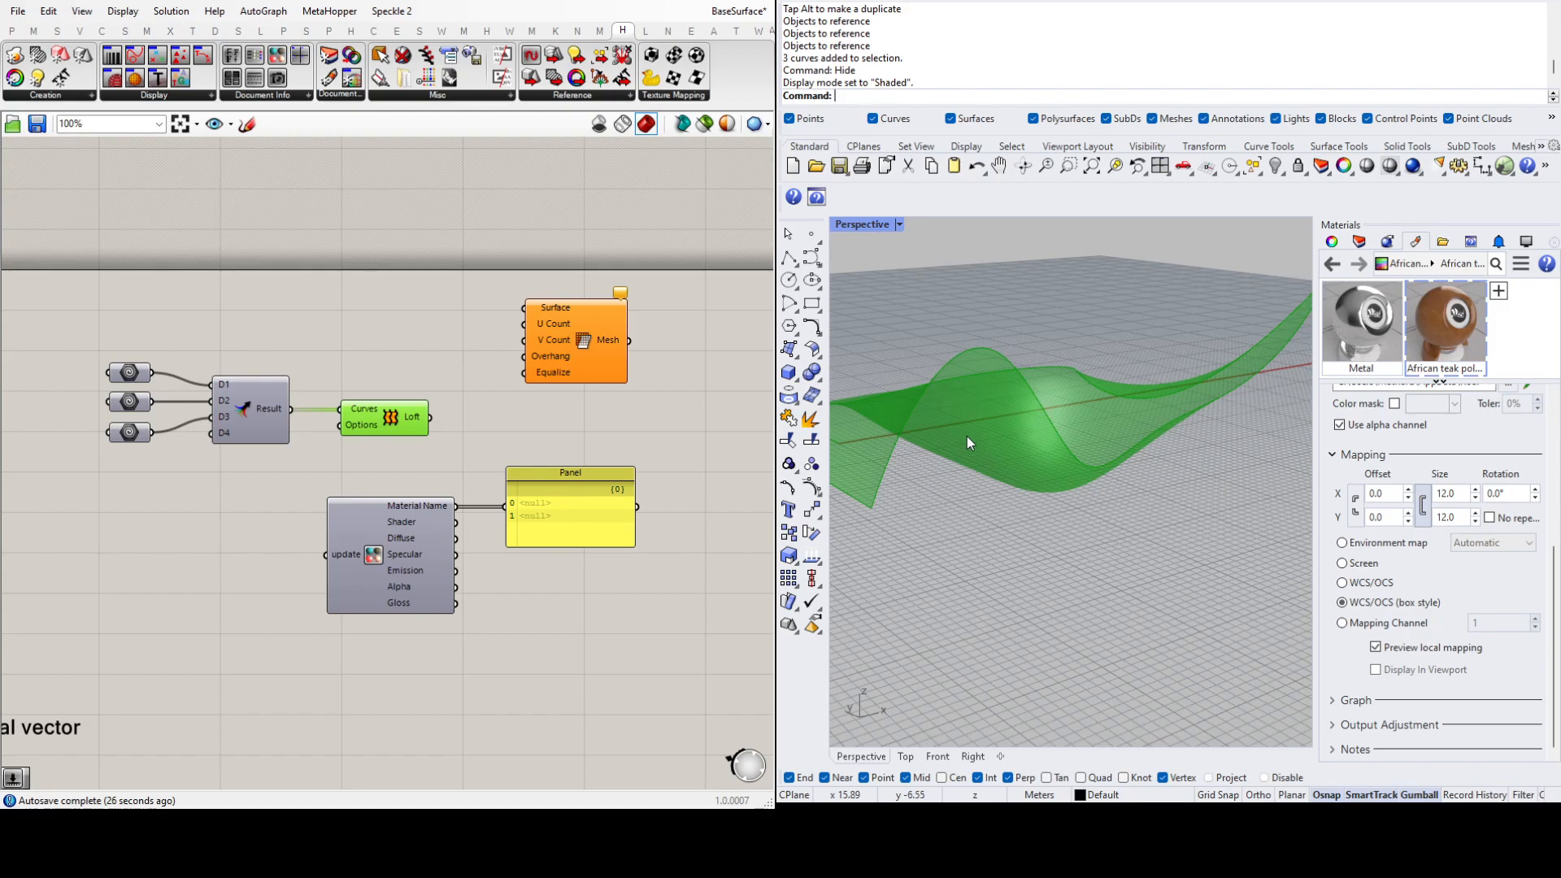
{"action": "left_click_drag", "start_coordinate": [385, 426], "coordinate": [382, 426]}
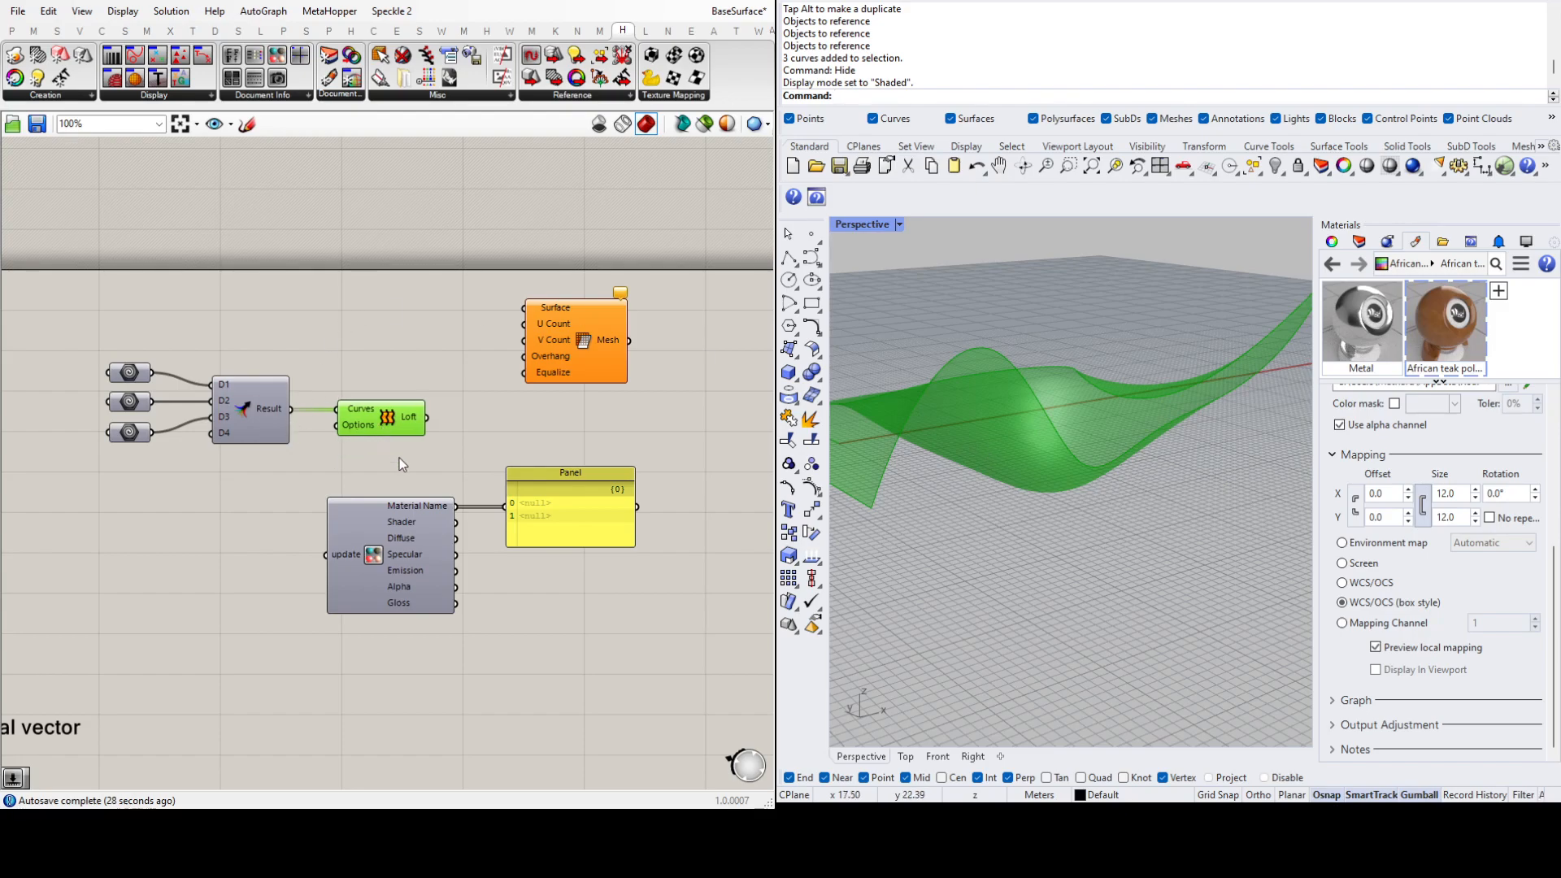
Step: Reconnect the Loft output to the Mesh Surface component's Surface input and compare the mesh with the lofted surface
{"action": "left_click", "coordinate": [589, 330]}
{"action": "left_click", "coordinate": [630, 417]}
{"action": "left_click", "coordinate": [579, 346]}
{"action": "left_click", "coordinate": [652, 408]}
{"action": "left_click_drag", "start_coordinate": [592, 341], "coordinate": [584, 343]}
{"action": "right_click_drag", "start_coordinate": [914, 443], "coordinate": [997, 489]}
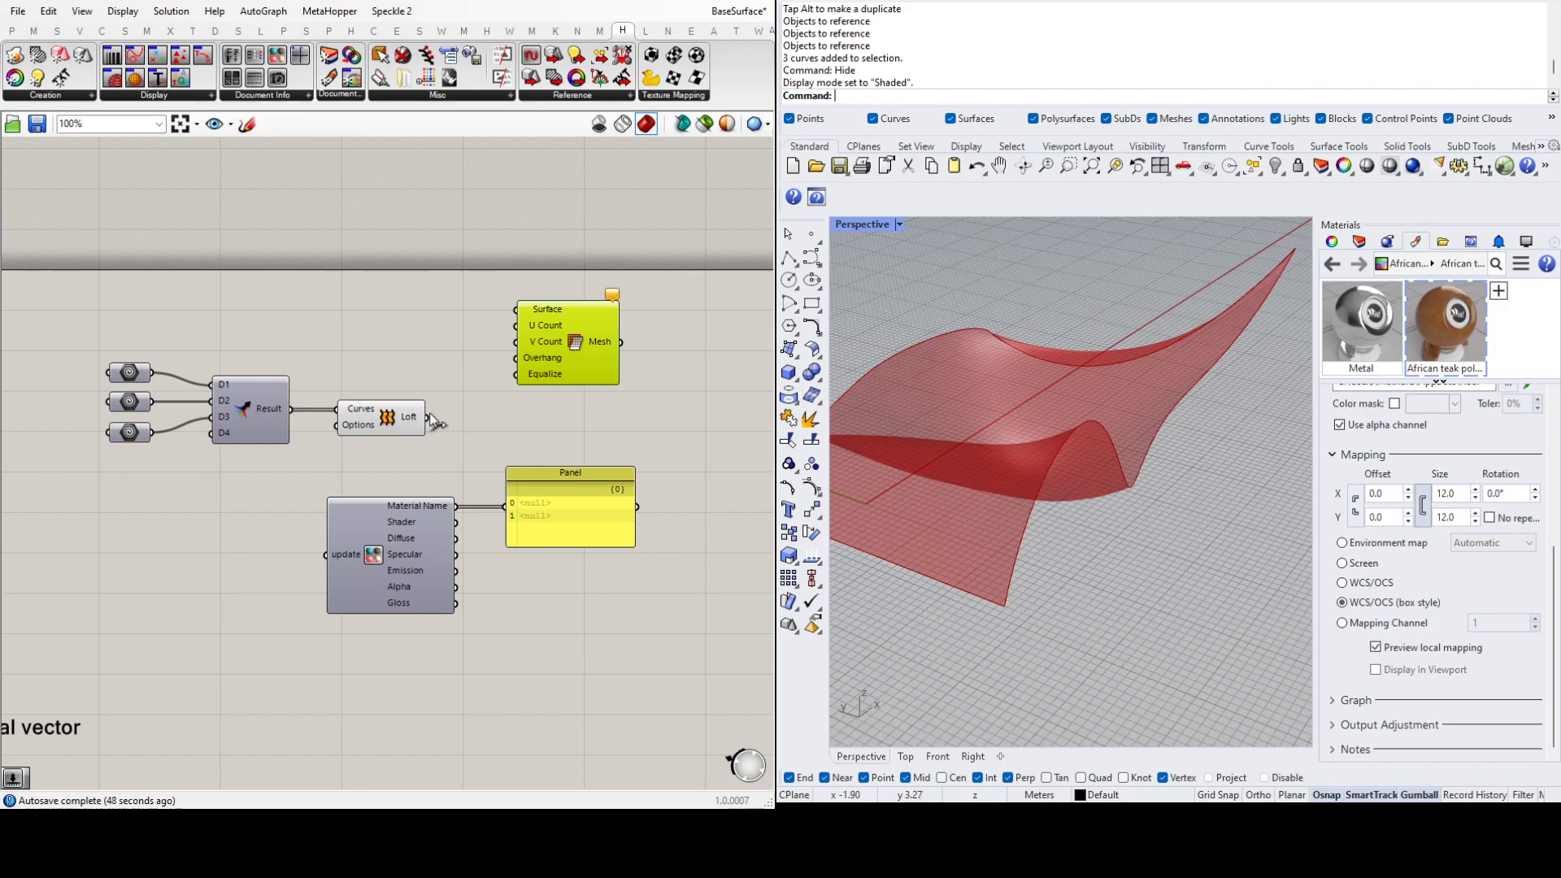
{"action": "left_click_drag", "start_coordinate": [428, 415], "coordinate": [517, 310]}
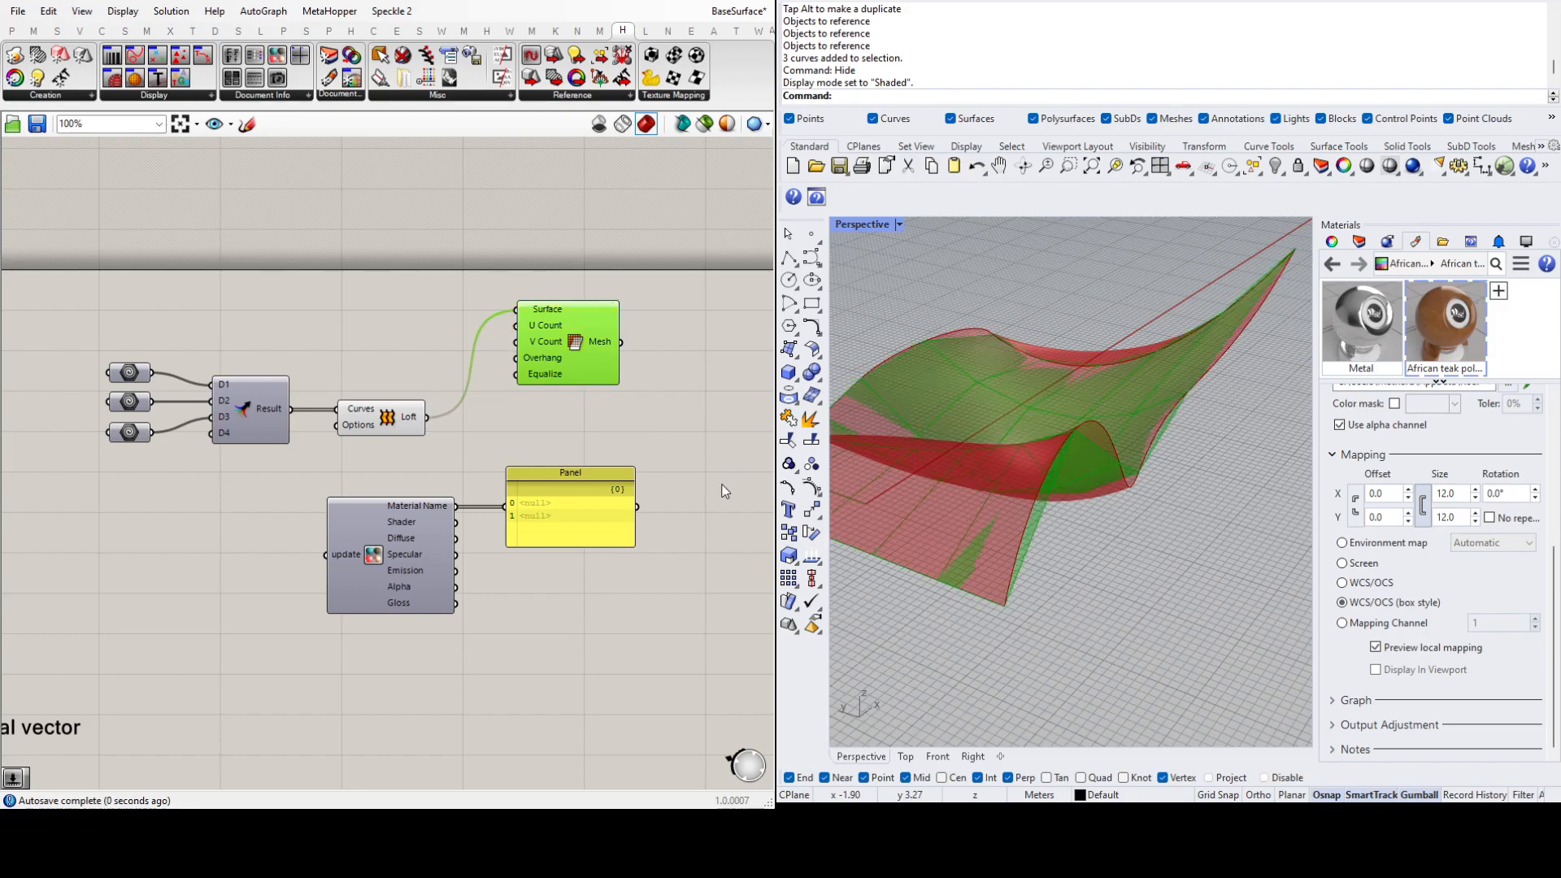
{"action": "right_click_drag", "start_coordinate": [1193, 502], "coordinate": [1106, 548]}
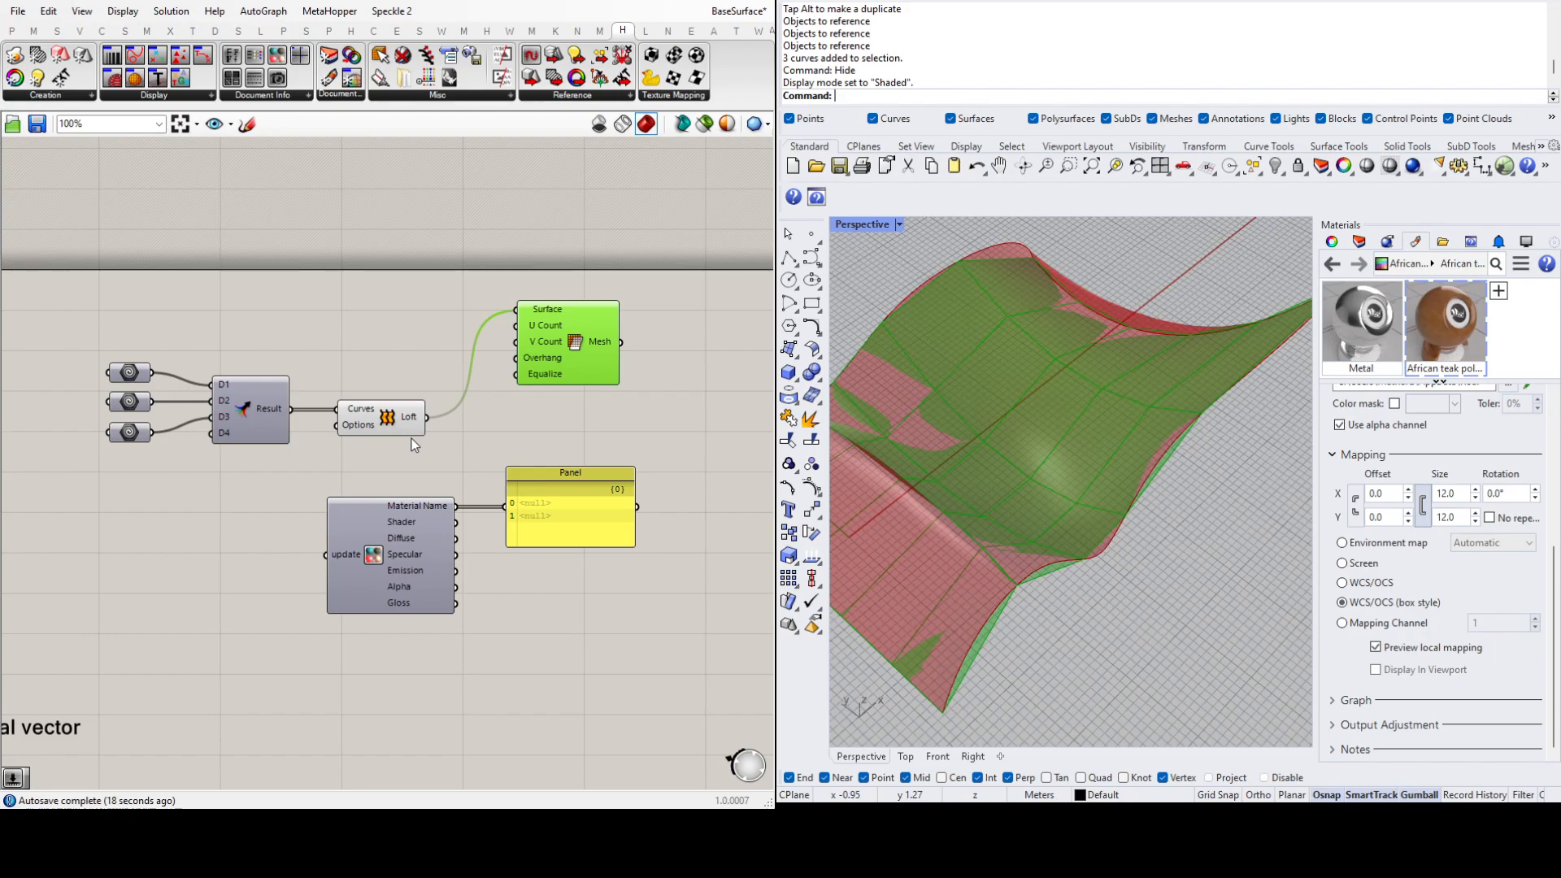
Step: Turn off the Loft component's preview so only the mesh is displayed
{"action": "left_click", "coordinate": [710, 450]}
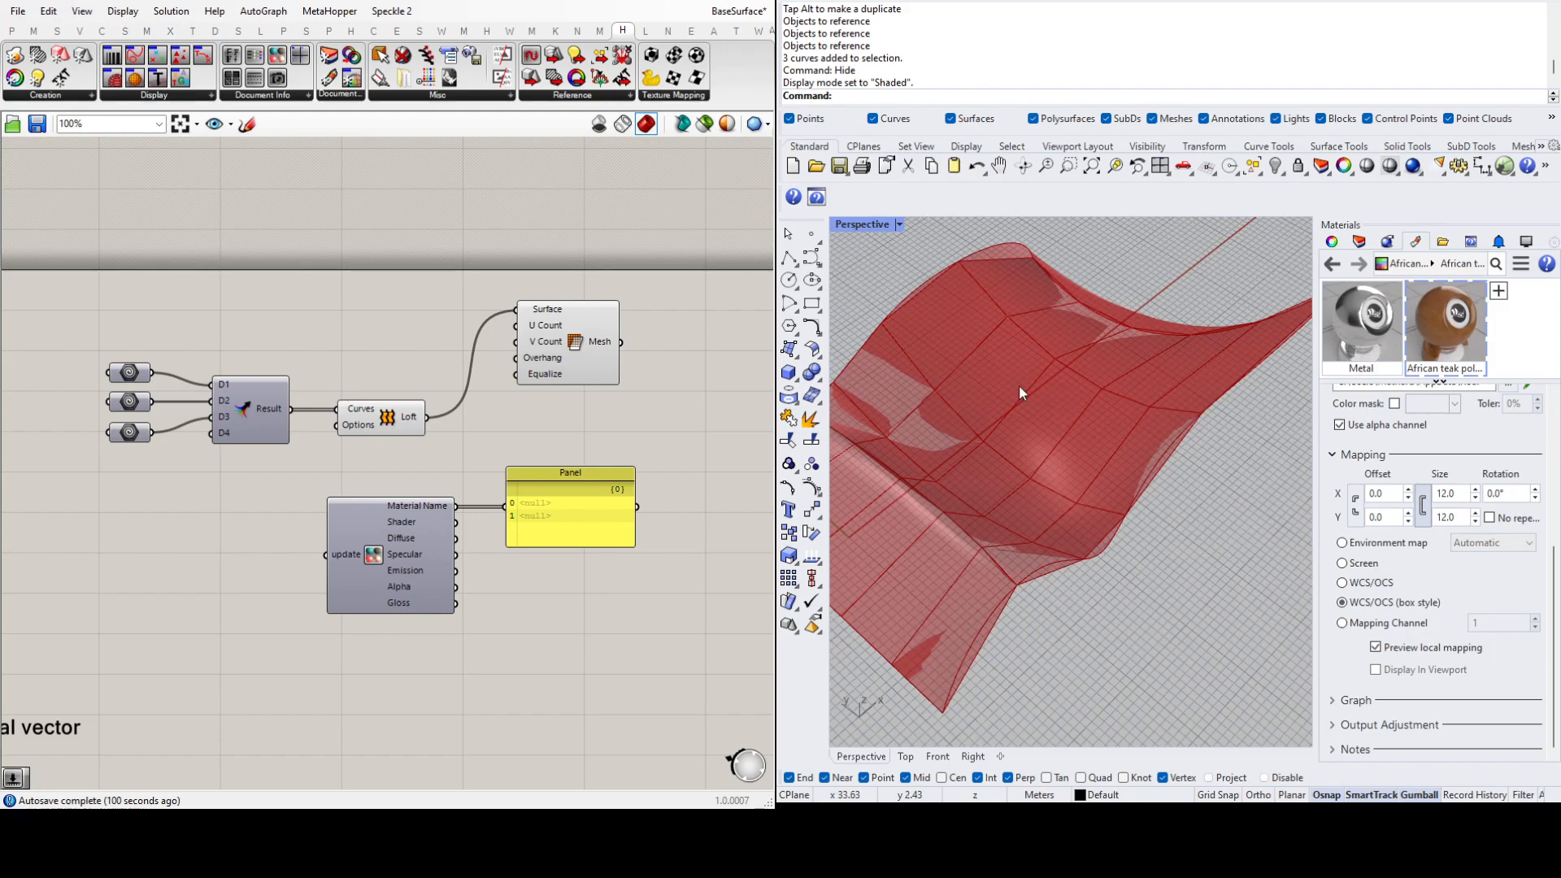
{"action": "scroll", "coordinate": [1083, 441], "scroll_direction": "up", "scroll_amount": 2}
{"action": "left_click", "coordinate": [401, 428]}
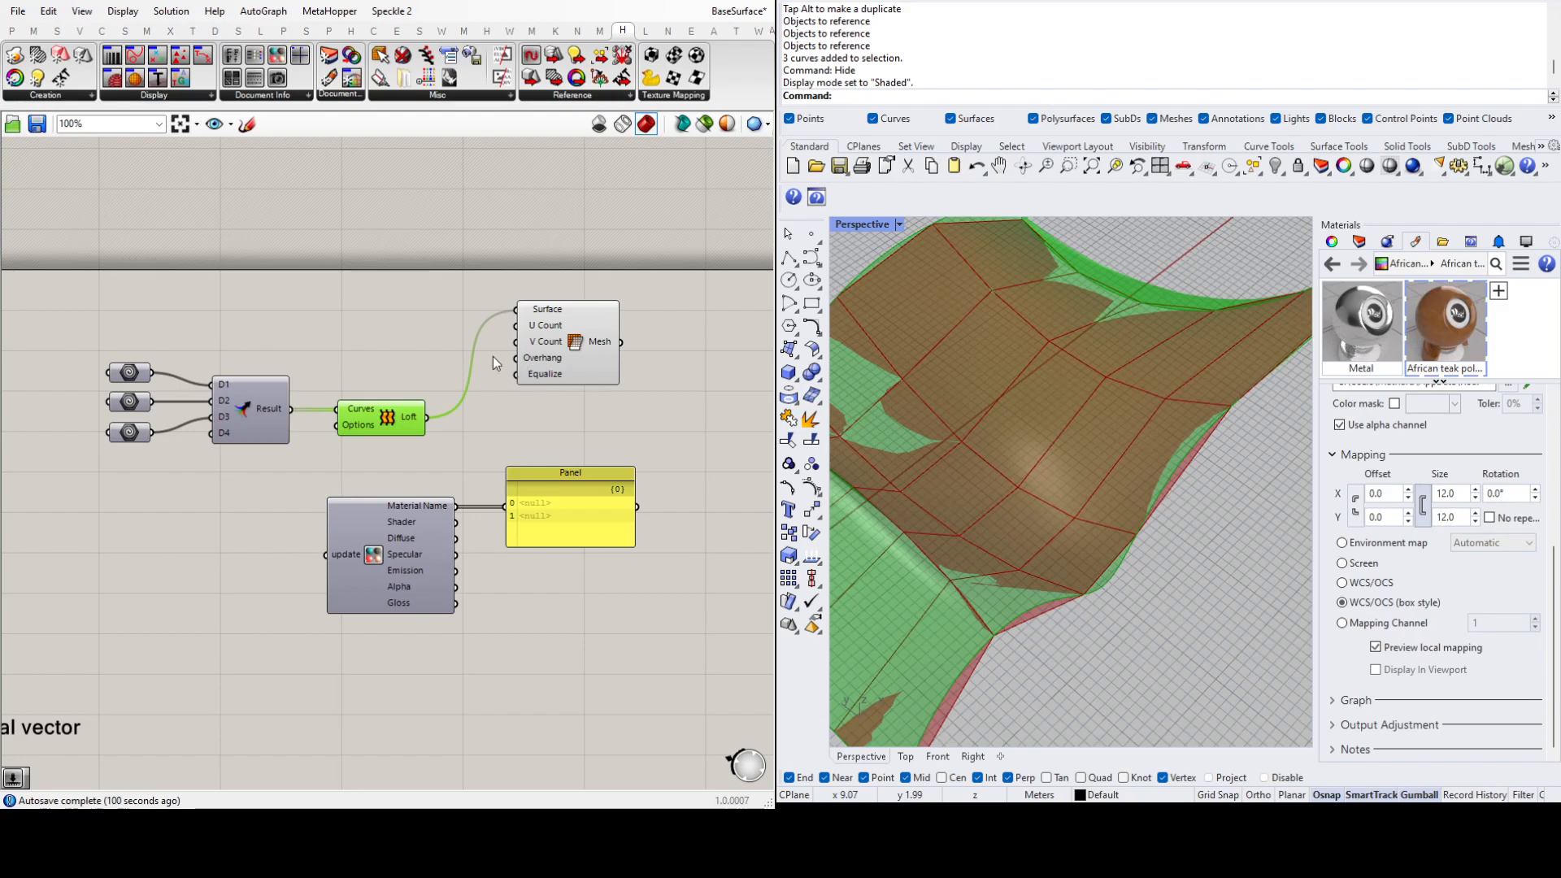
{"action": "left_click", "coordinate": [432, 364]}
Step: Inspect the mesh facets from several angles and highlight the mesh by selecting the Mesh Surface component
{"action": "right_click_drag", "start_coordinate": [964, 542], "coordinate": [1081, 488]}
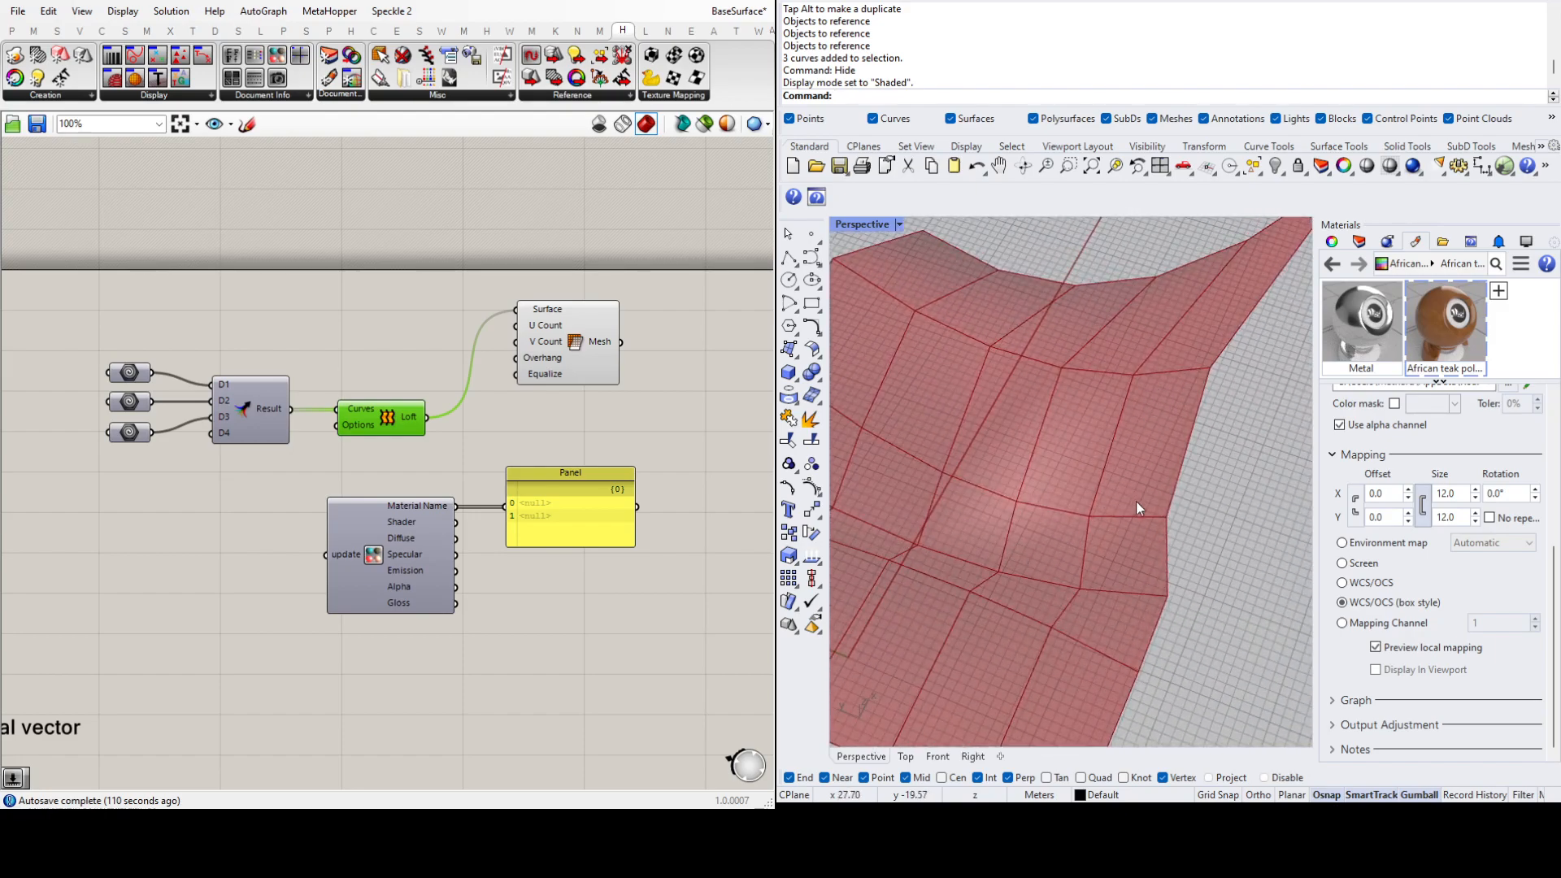
{"action": "right_click_drag", "start_coordinate": [1168, 496], "coordinate": [1108, 518]}
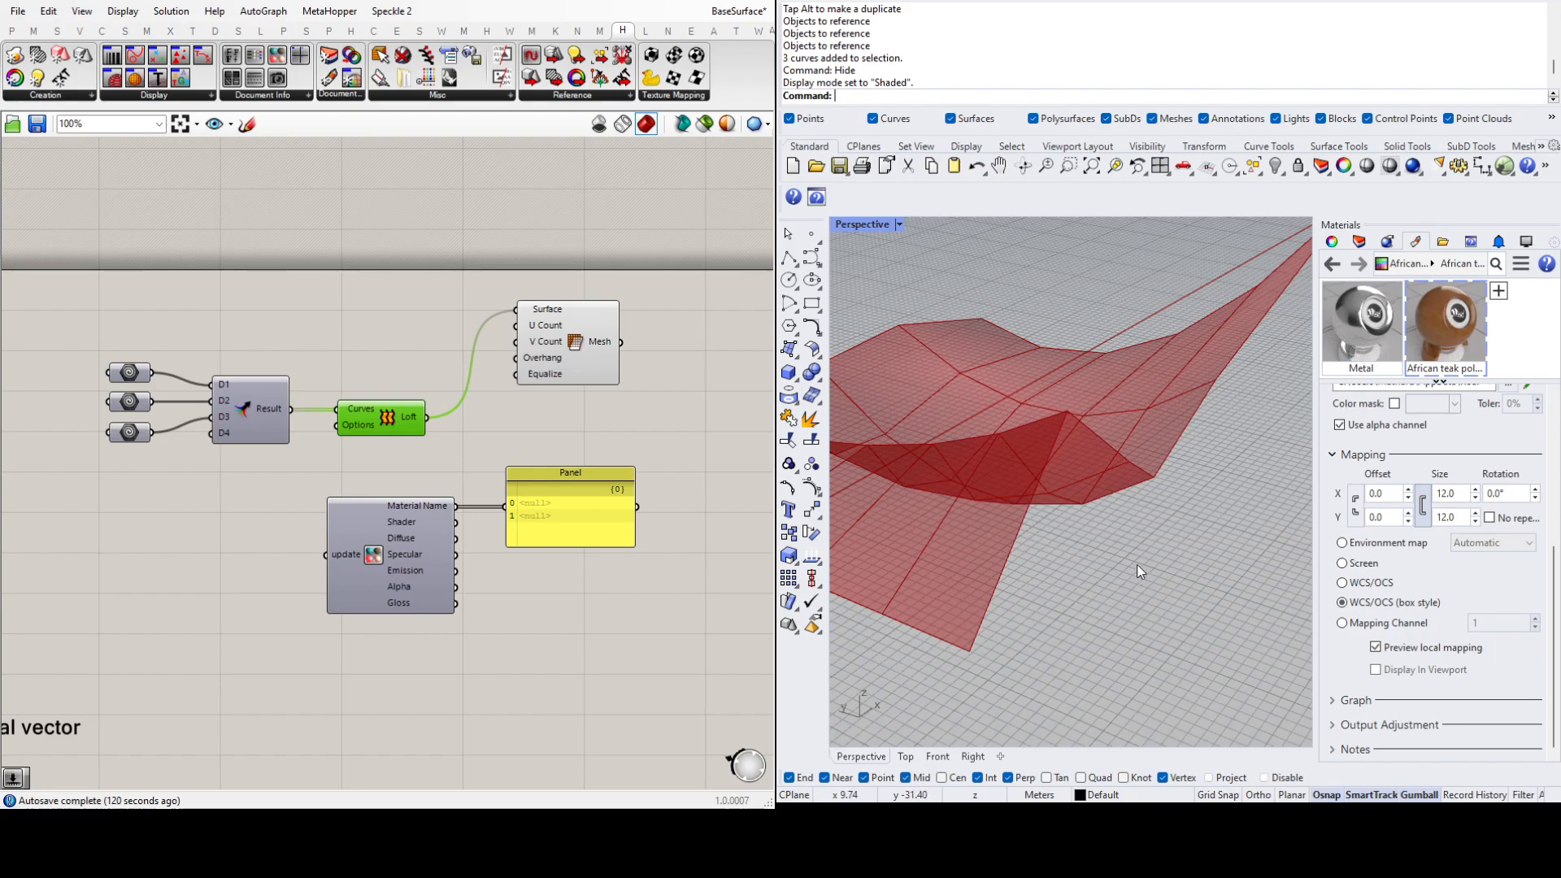
{"action": "scroll", "coordinate": [1104, 543], "scroll_direction": "up", "scroll_amount": 5}
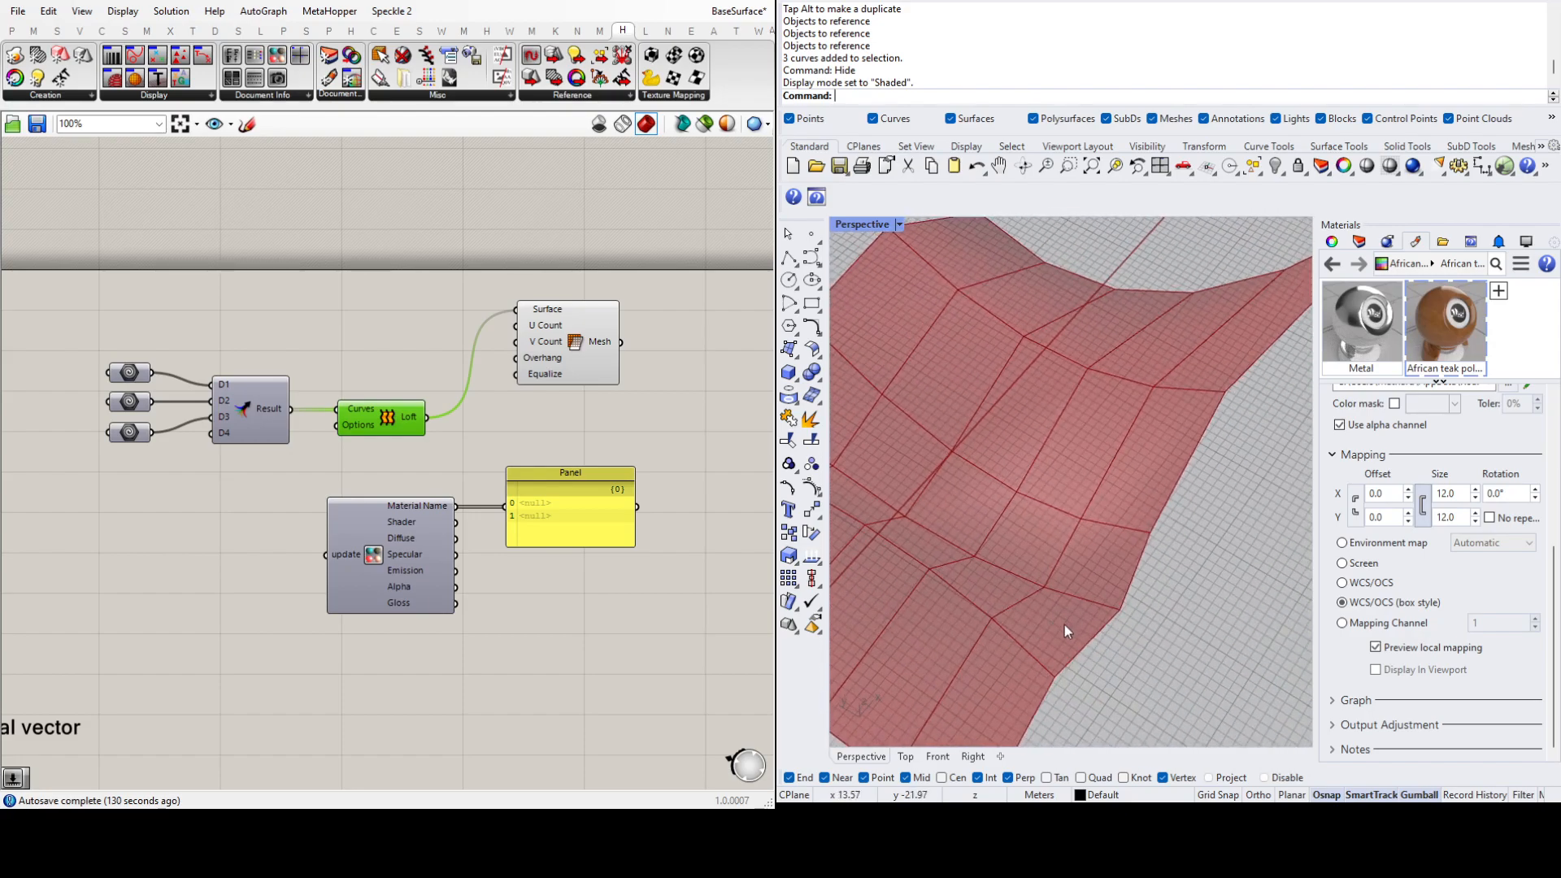
{"action": "scroll", "coordinate": [1089, 617], "scroll_direction": "down", "scroll_amount": 5}
{"action": "right_click_drag", "start_coordinate": [1108, 616], "coordinate": [1115, 579]}
{"action": "scroll", "coordinate": [1086, 456], "scroll_direction": "up", "scroll_amount": 5}
{"action": "right_click_drag", "start_coordinate": [988, 537], "coordinate": [1107, 581]}
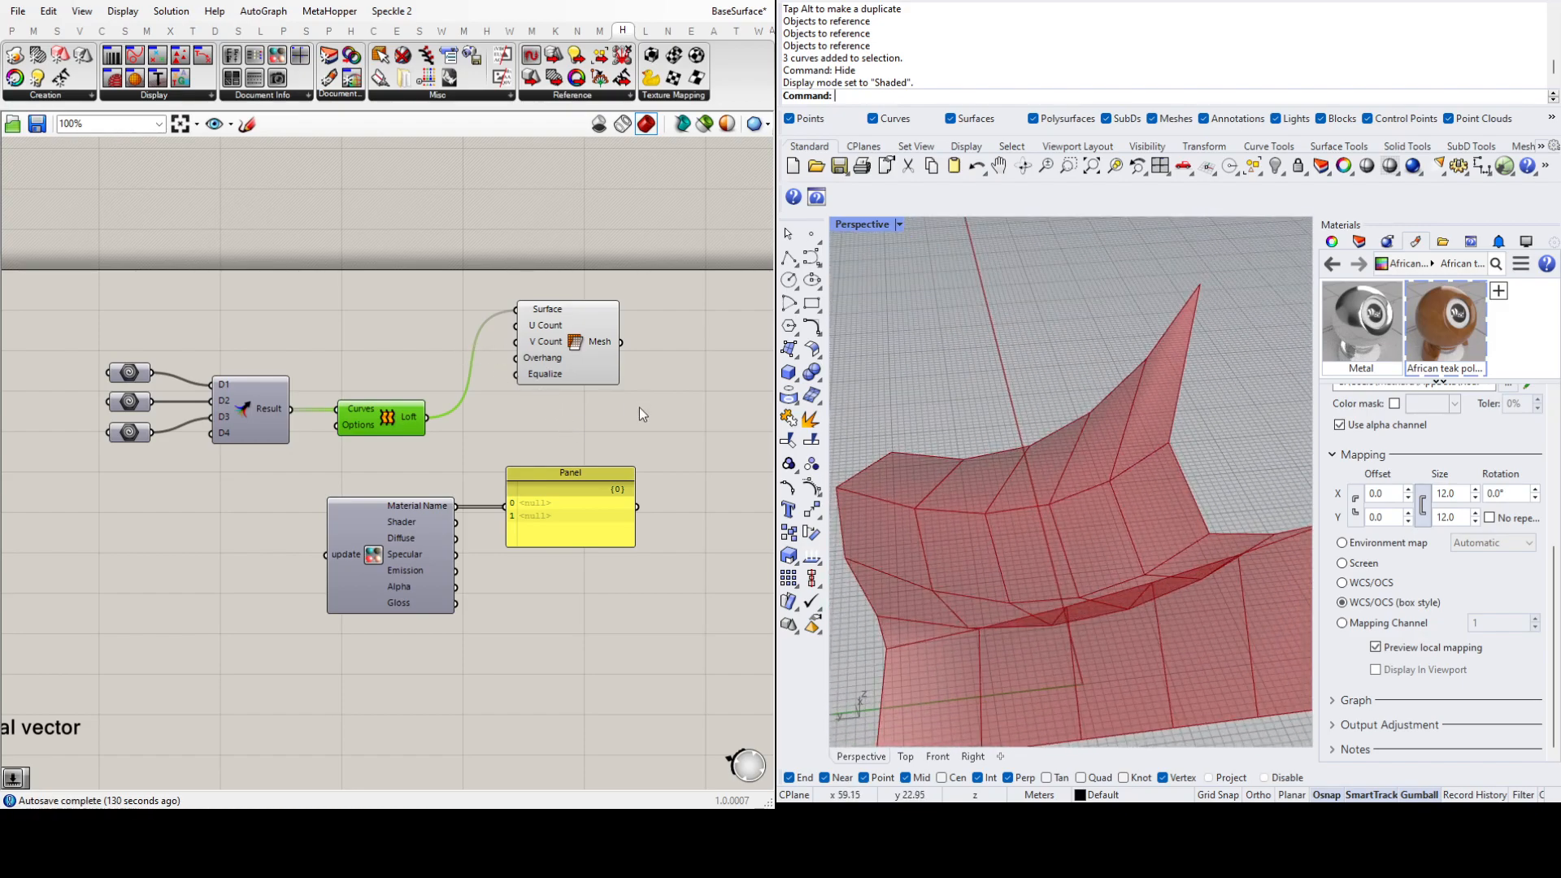
{"action": "scroll", "coordinate": [540, 354], "scroll_direction": "up", "scroll_amount": 3}
{"action": "left_click", "coordinate": [574, 342]}
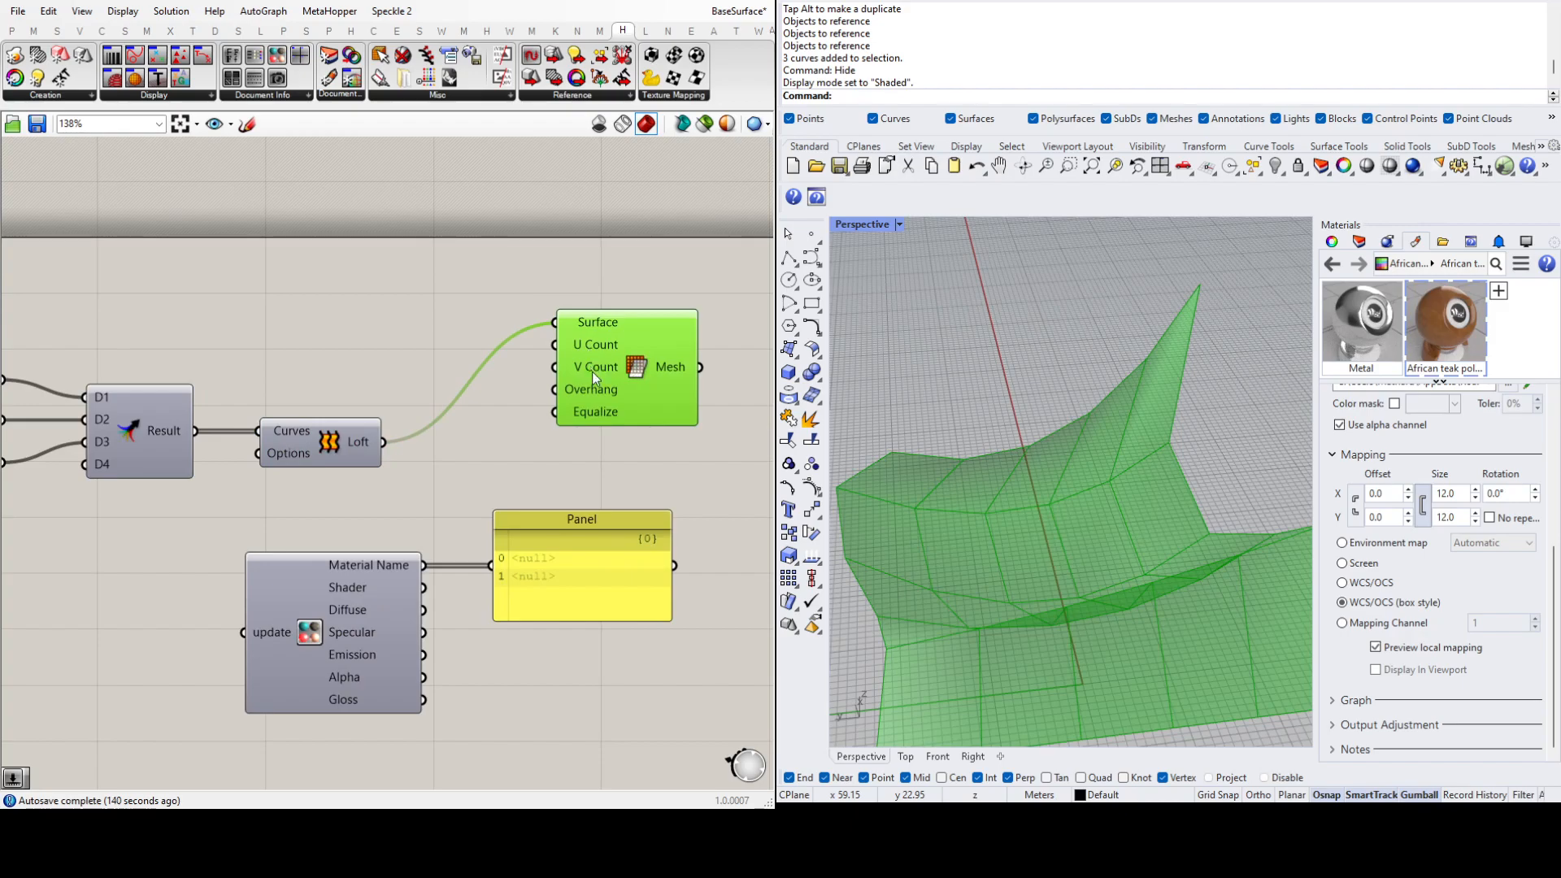
Step: Add a number slider with value 5 and connect it to the Mesh Surface component's U Count and V Count inputs
{"action": "left_click", "coordinate": [415, 347]}
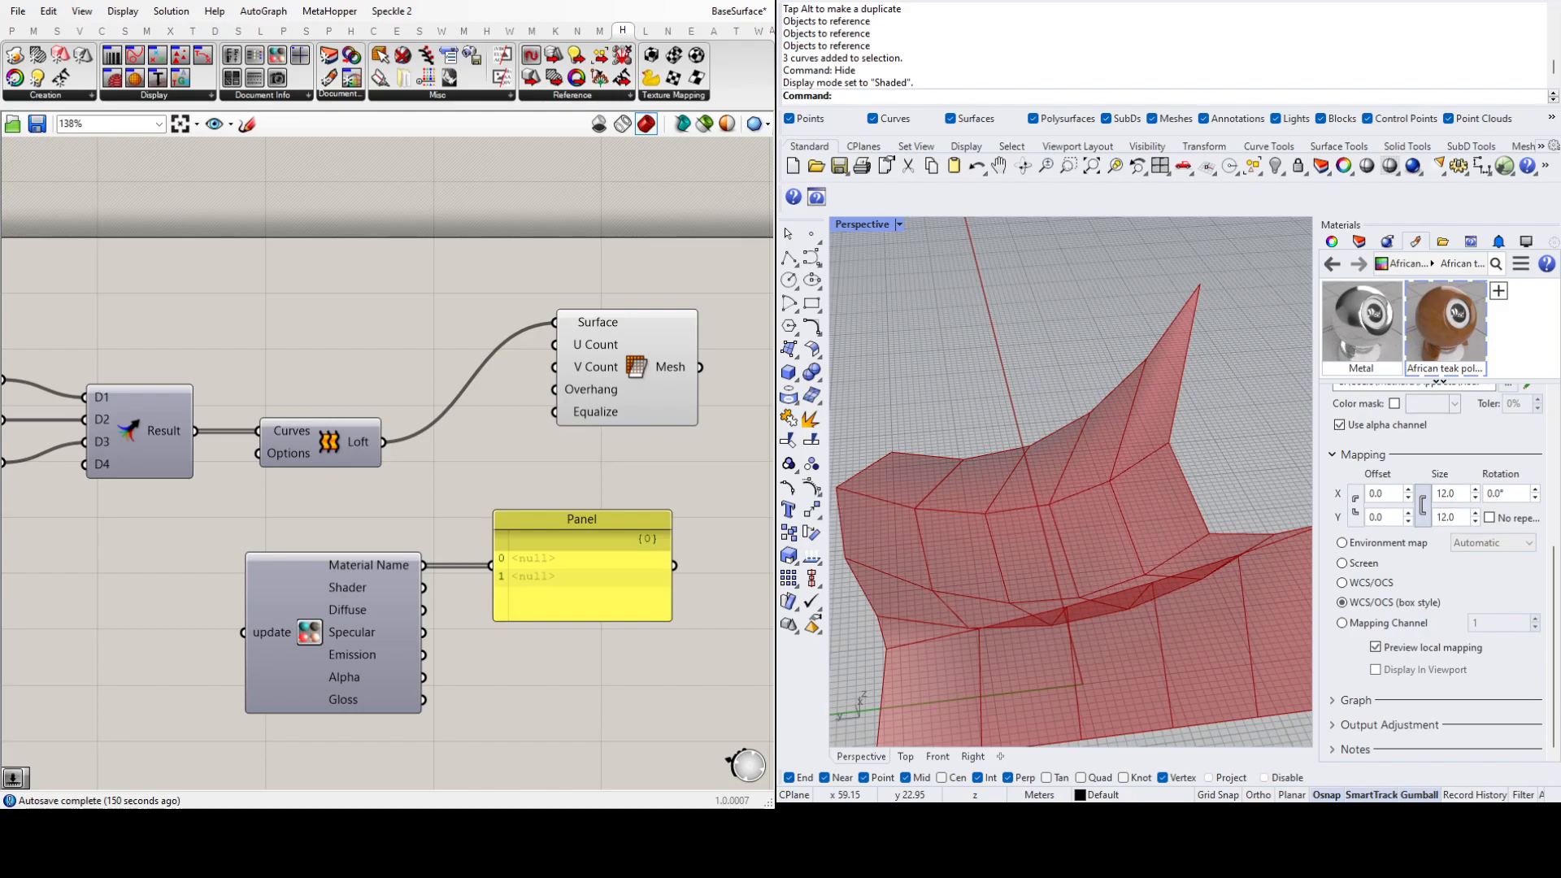
{"action": "key", "text": "Return"}
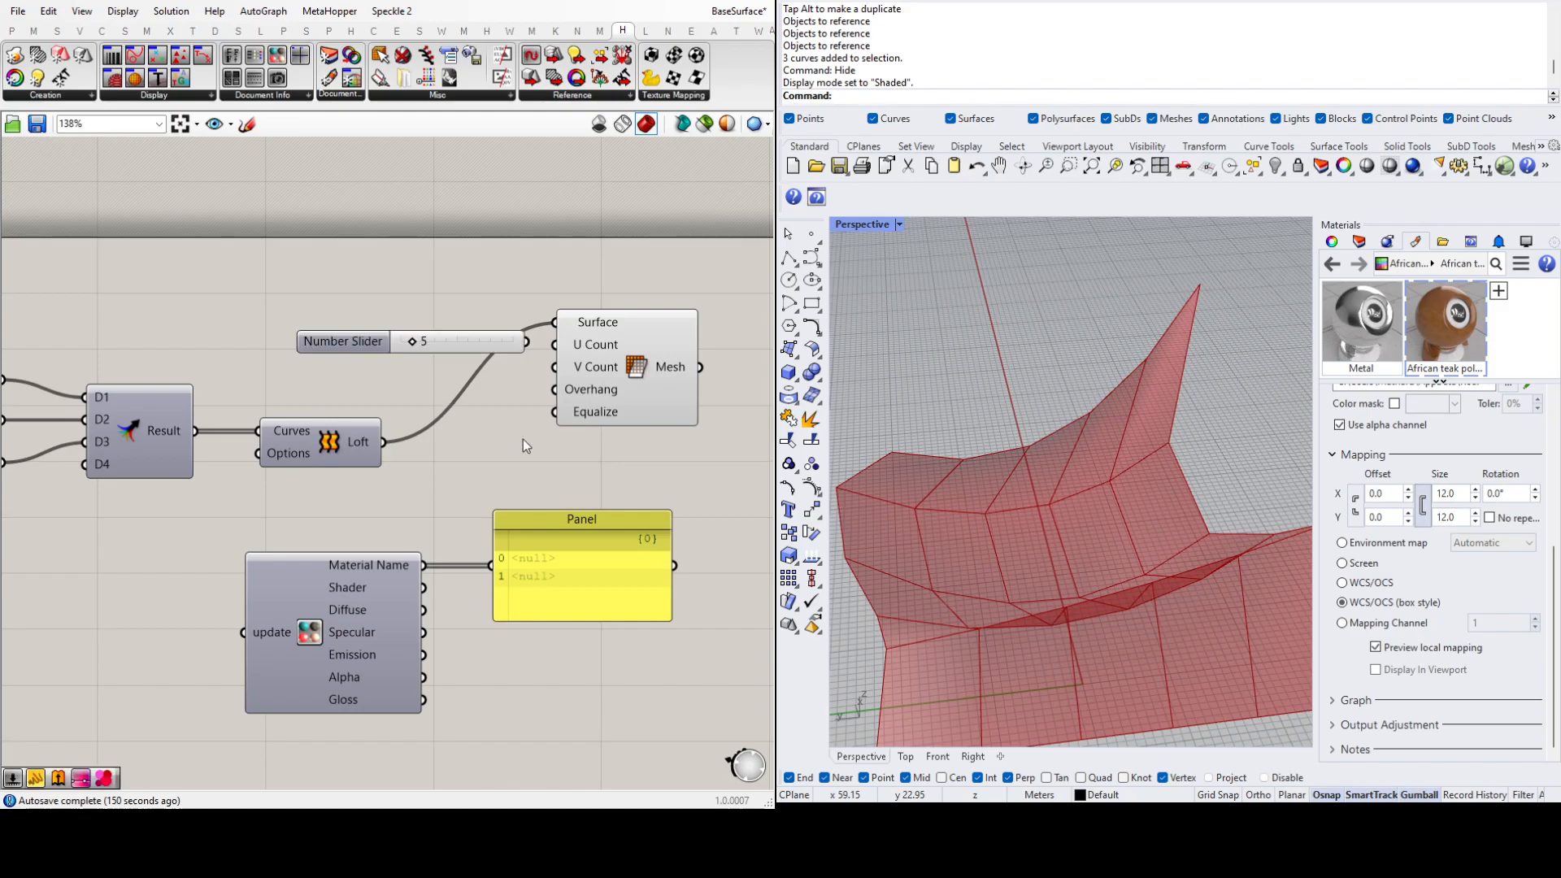
{"action": "left_click_drag", "start_coordinate": [477, 348], "coordinate": [554, 367]}
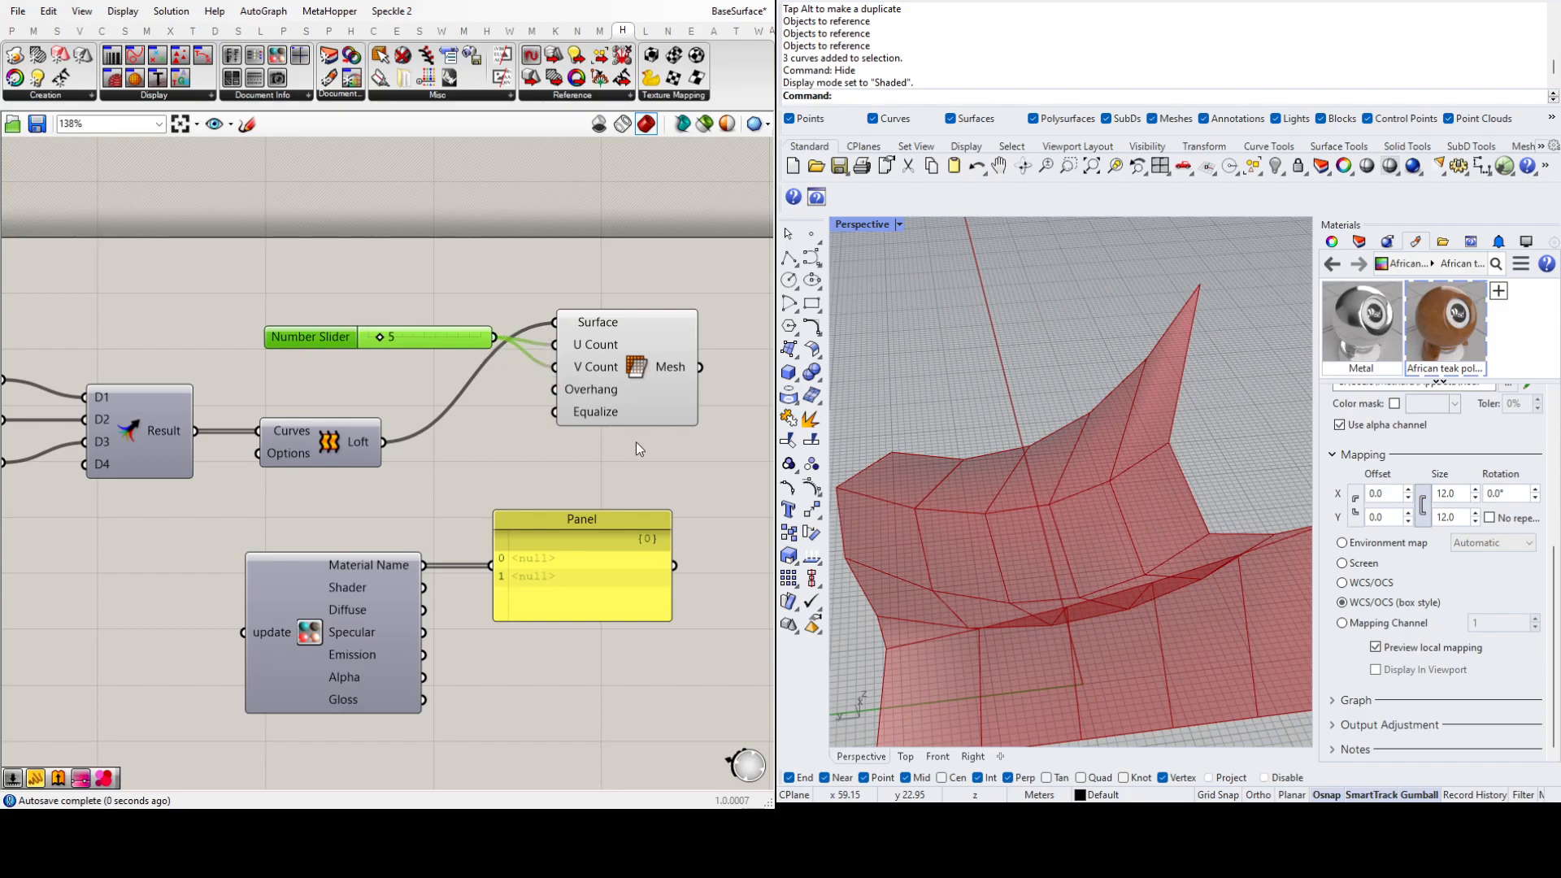
Step: Set the number slider for the mesh U and V counts to 25, inspect the denser mesh, and align the slider beside its inputs
{"action": "left_click_drag", "start_coordinate": [380, 338], "coordinate": [423, 348]}
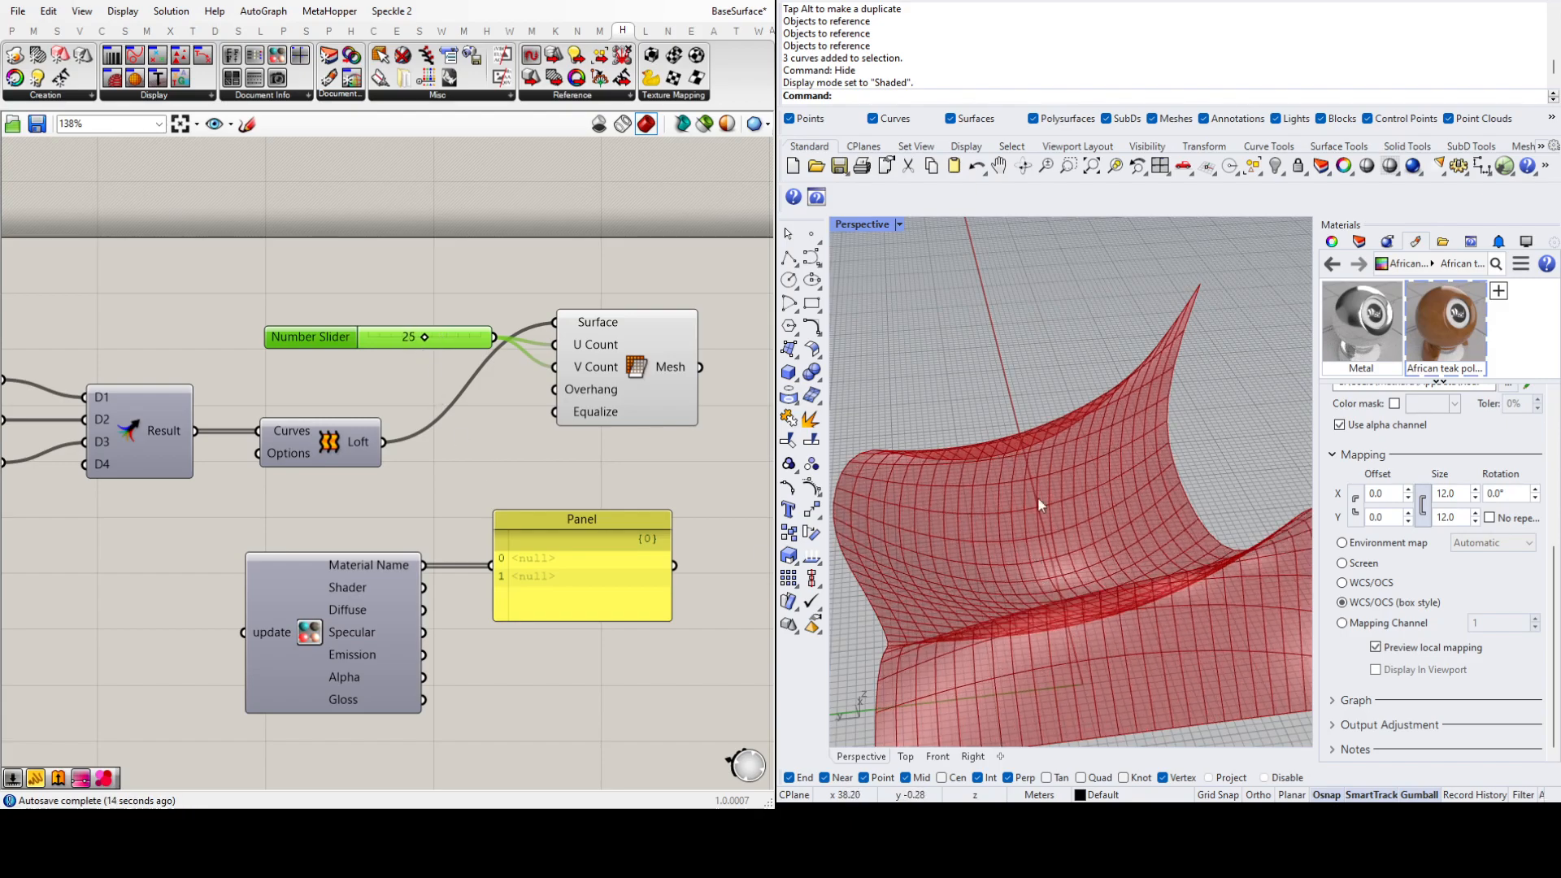
{"action": "scroll", "coordinate": [1019, 505], "scroll_direction": "down", "scroll_amount": 5}
{"action": "right_click_drag", "start_coordinate": [1149, 523], "coordinate": [1015, 574]}
{"action": "scroll", "coordinate": [1046, 497], "scroll_direction": "up", "scroll_amount": 5}
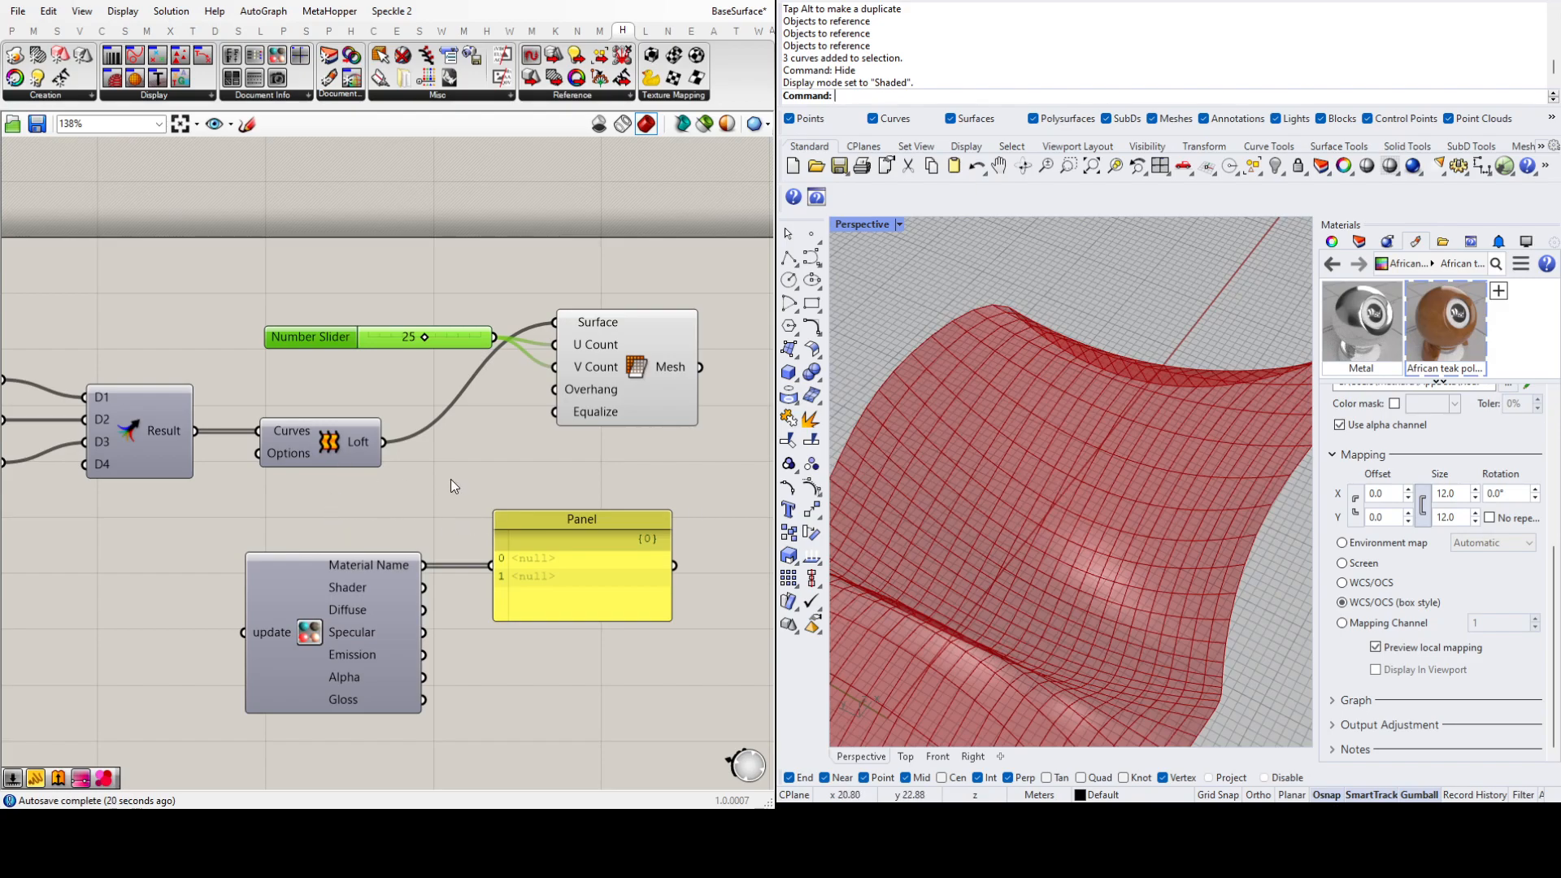
{"action": "mouse_move", "coordinate": [342, 338]}
{"action": "left_mouse_down"}
{"action": "mouse_move", "coordinate": [330, 354]}
{"action": "mouse_move", "coordinate": [339, 344]}
{"action": "left_mouse_up"}
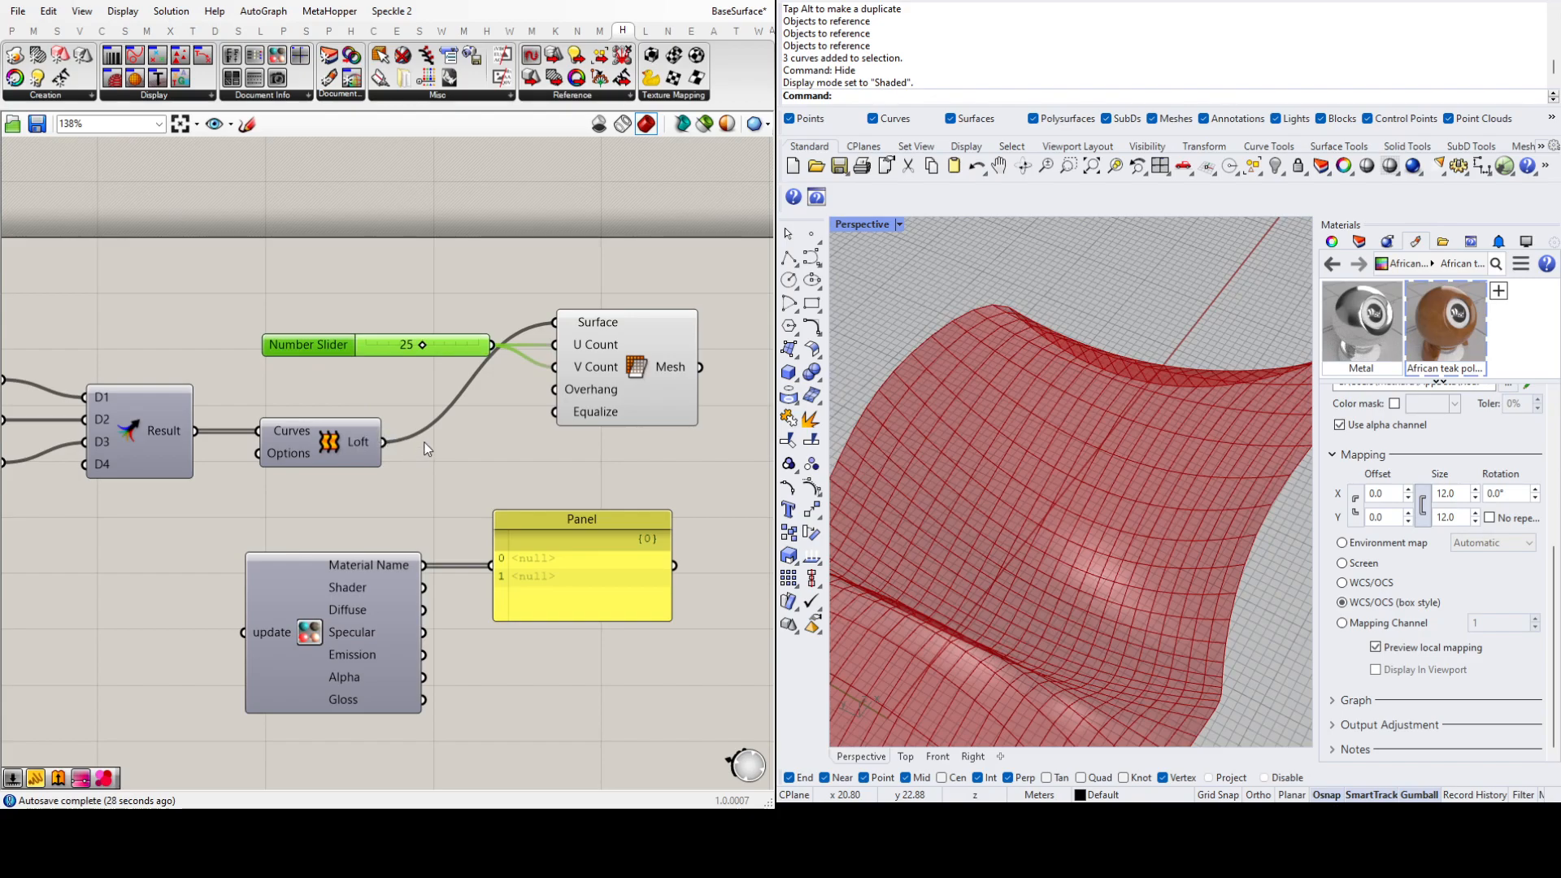
Step: Turn on the Loft component's preview to compare it with the mesh, and set the U and V count slider to 26
{"action": "left_click", "coordinate": [345, 441]}
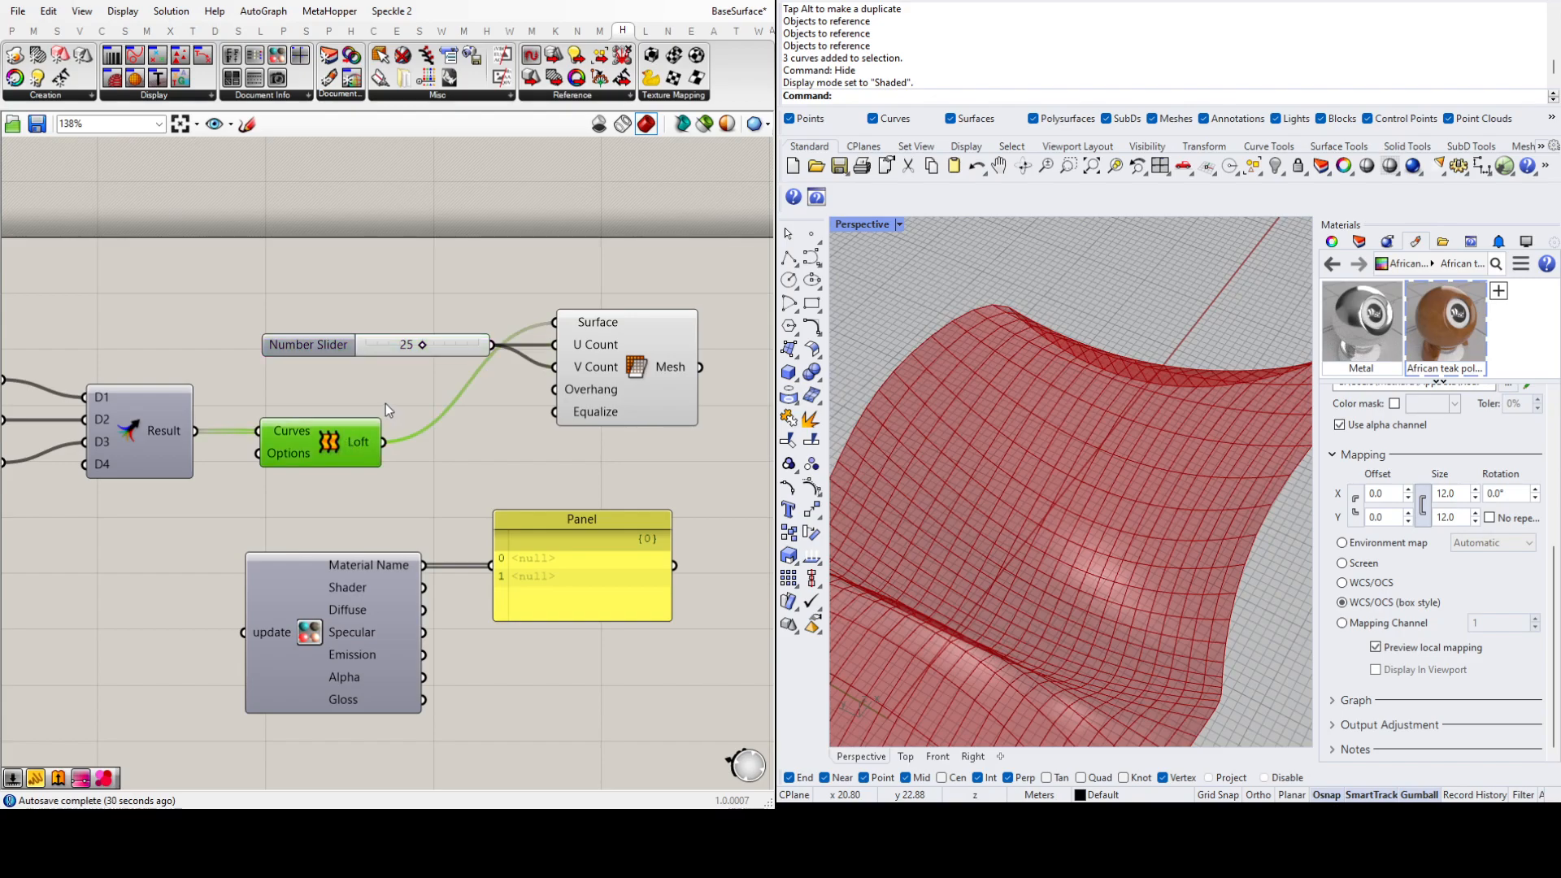
{"action": "key", "text": "ctrl+q"}
{"action": "right_click_drag", "start_coordinate": [1031, 522], "coordinate": [862, 445]}
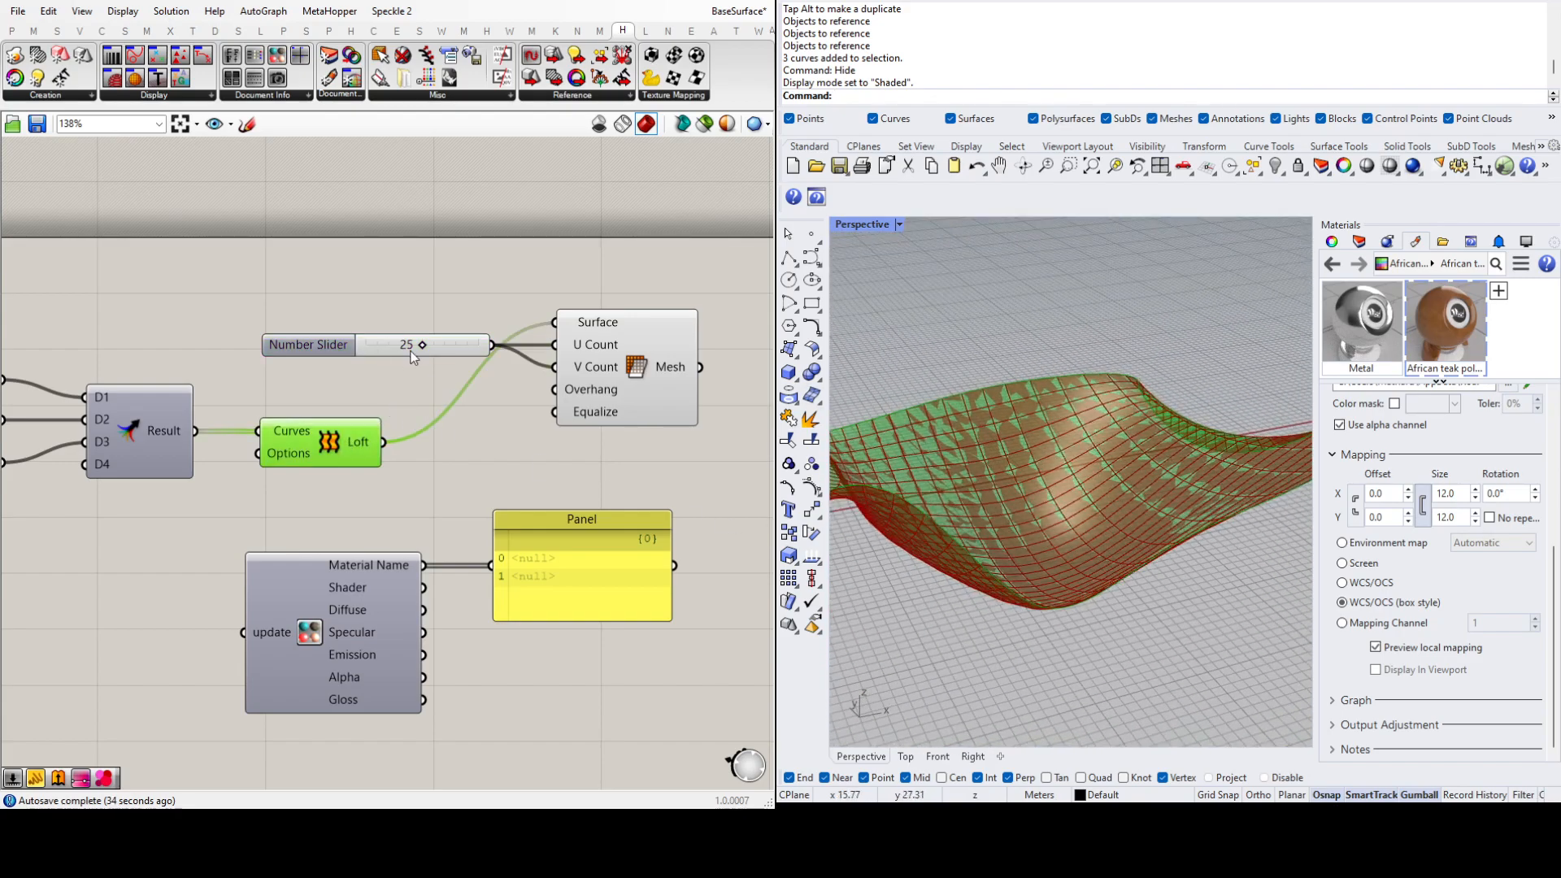
{"action": "mouse_move", "coordinate": [422, 350]}
{"action": "left_mouse_down"}
{"action": "mouse_move", "coordinate": [379, 342]}
{"action": "mouse_move", "coordinate": [425, 345]}
{"action": "left_mouse_up"}
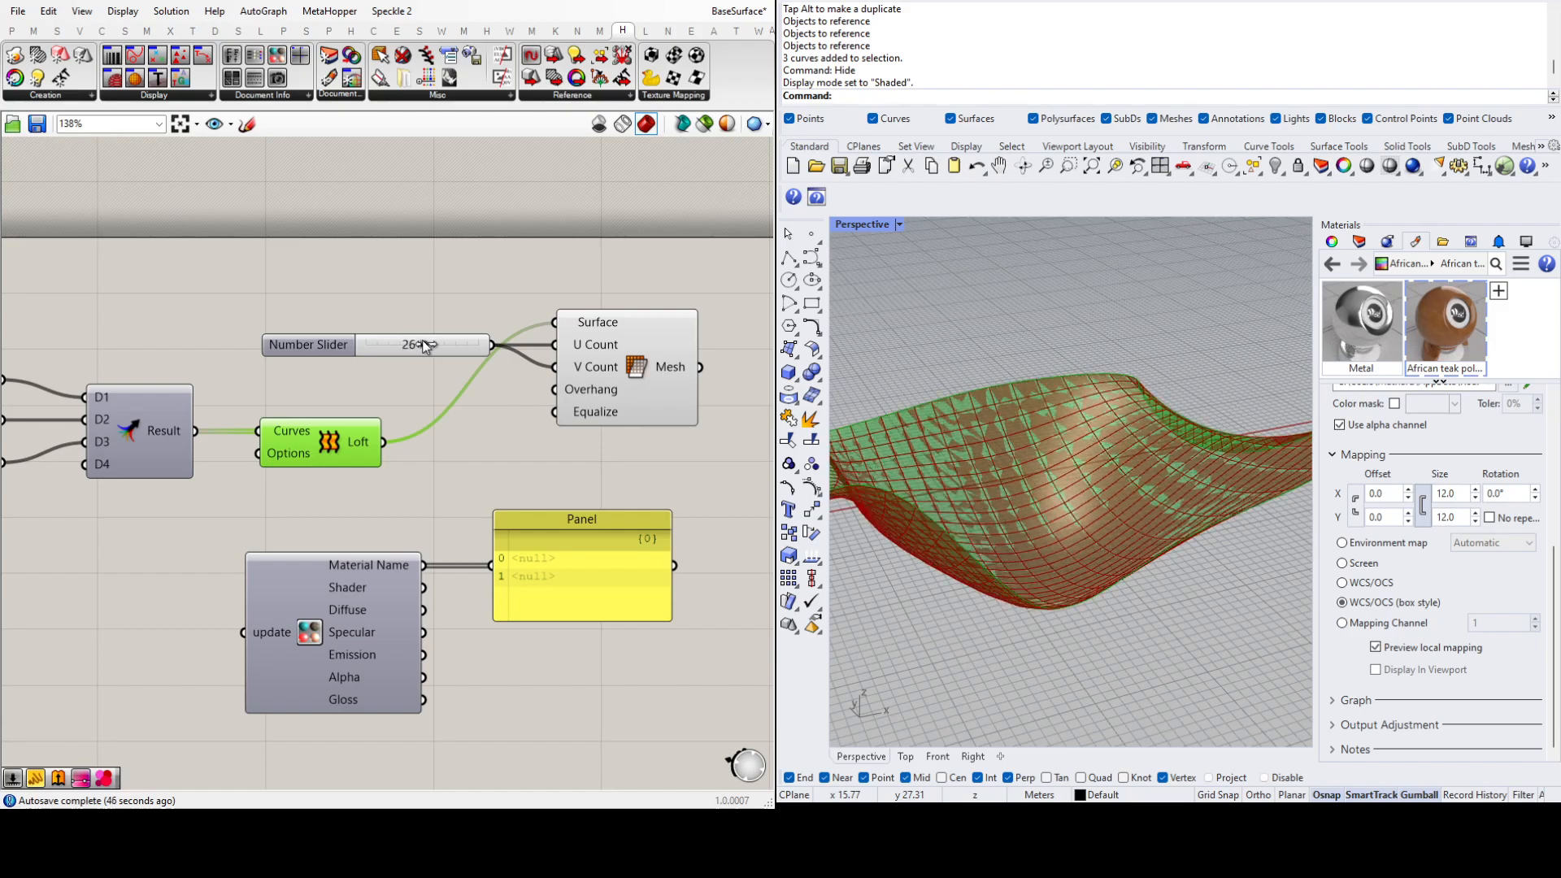
{"action": "left_click", "coordinate": [432, 298]}
{"action": "left_click", "coordinate": [128, 10]}
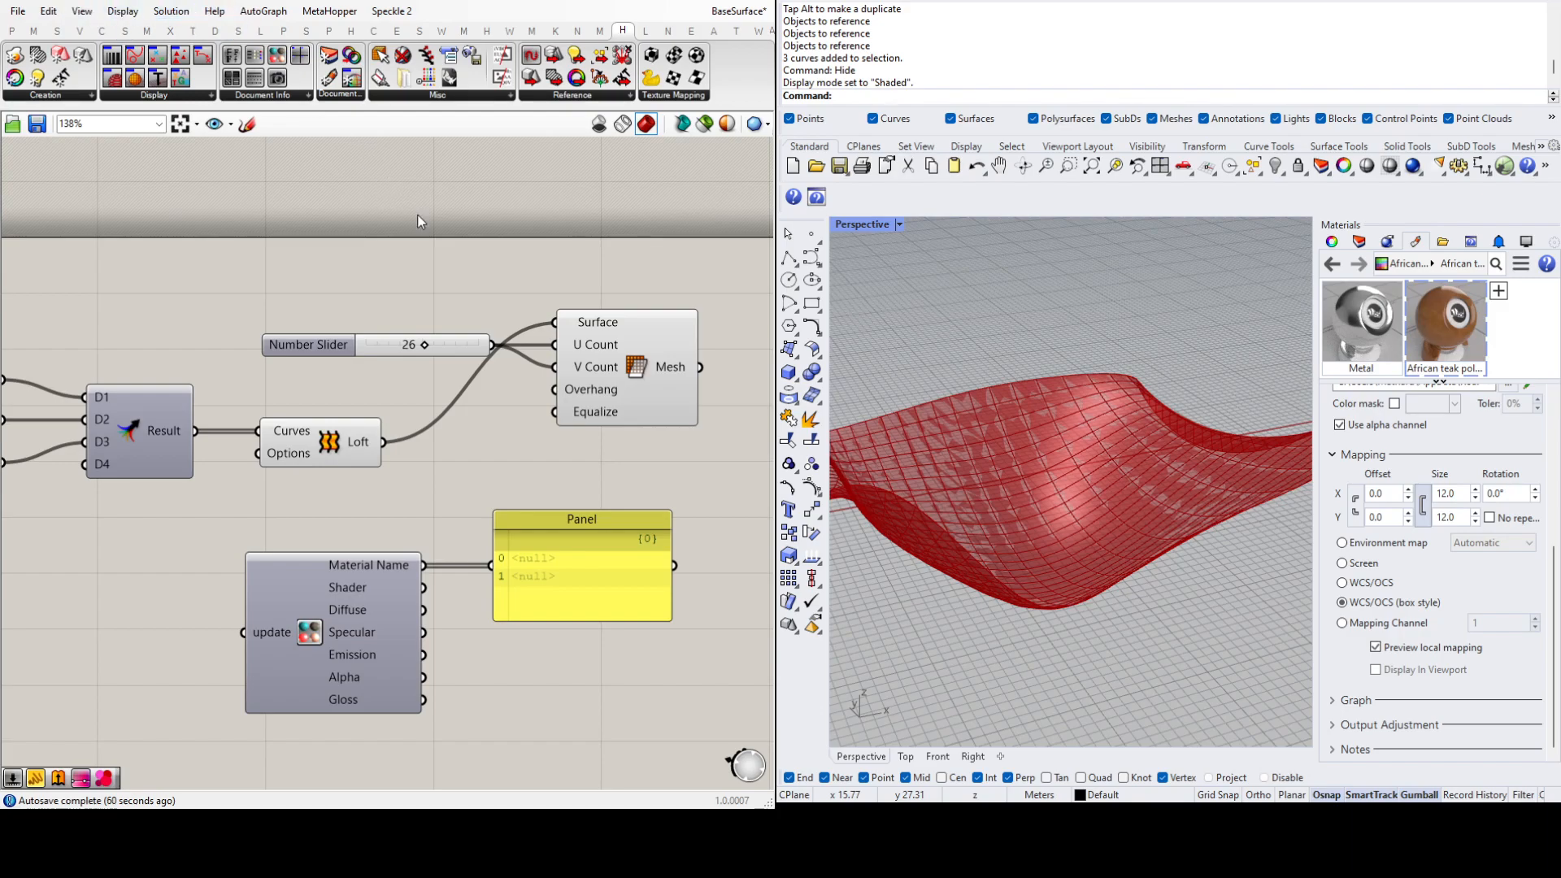
Step: Hide the Loft component's preview and view the remaining mesh from above
{"action": "scroll", "coordinate": [428, 278], "scroll_direction": "down", "scroll_amount": 5}
{"action": "scroll", "coordinate": [398, 299], "scroll_direction": "up", "scroll_amount": 4}
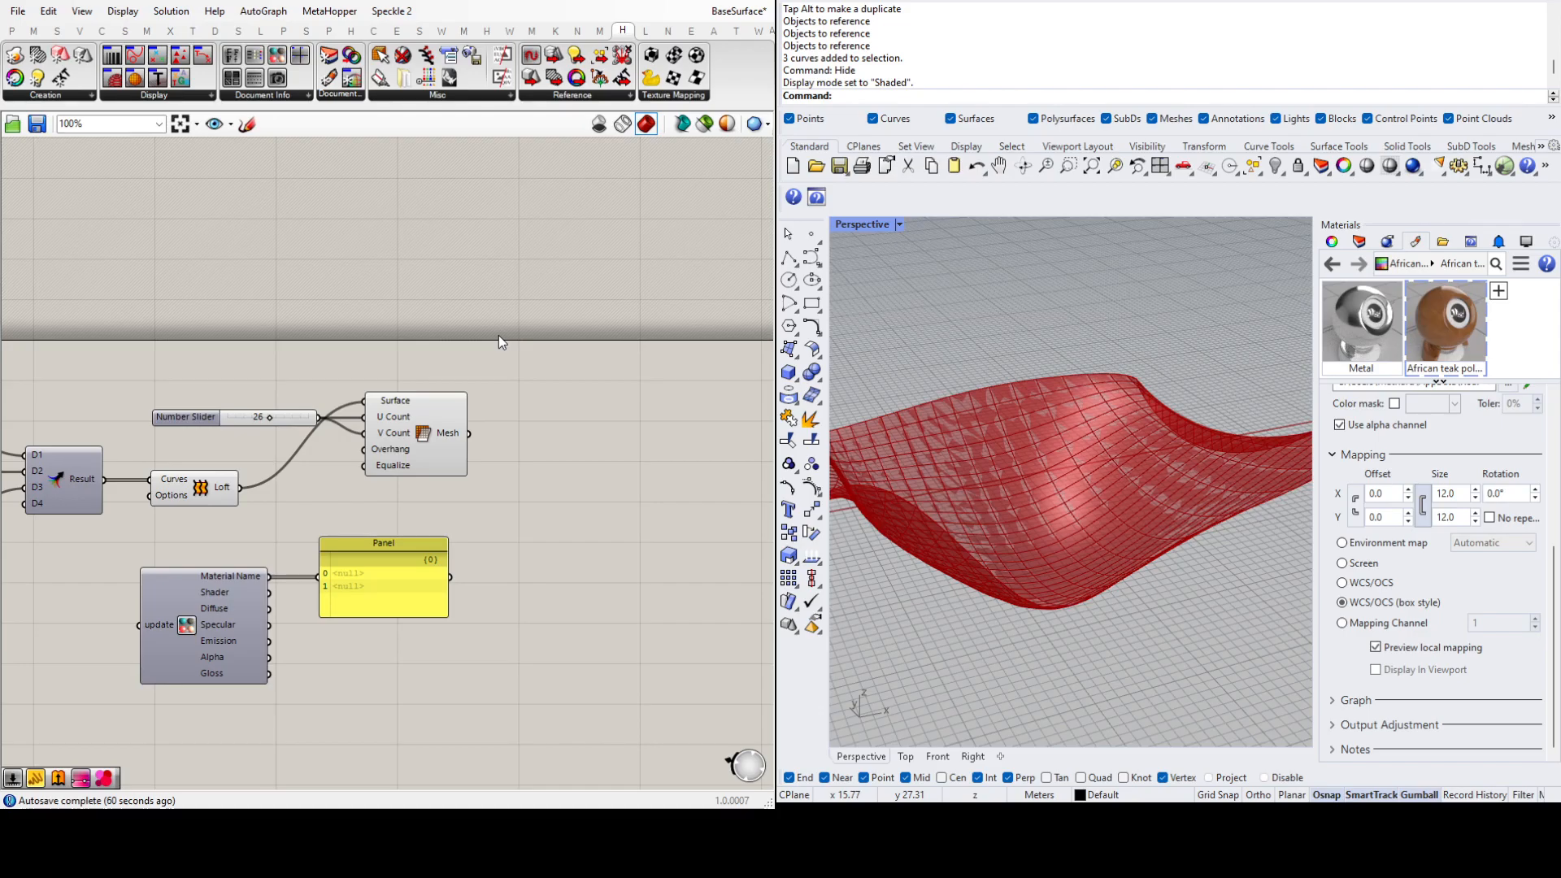
{"action": "left_click", "coordinate": [179, 493]}
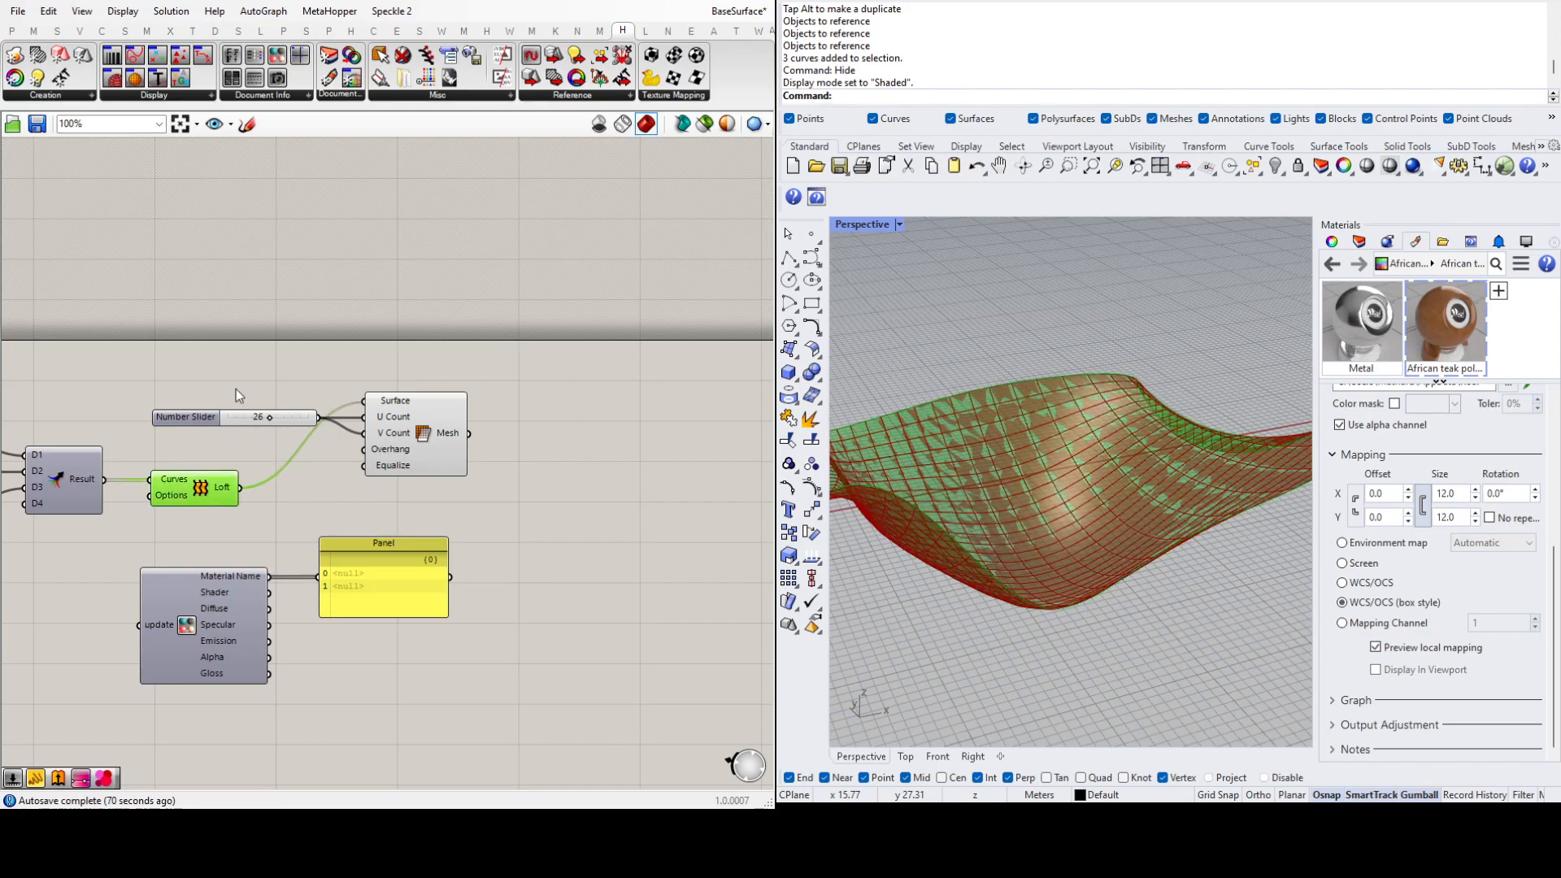
{"action": "left_click", "coordinate": [235, 387]}
{"action": "mouse_move", "coordinate": [1049, 561]}
{"action": "right_mouse_down"}
{"action": "mouse_move", "coordinate": [993, 540]}
{"action": "mouse_move", "coordinate": [1188, 510]}
{"action": "mouse_move", "coordinate": [1057, 544]}
{"action": "right_mouse_up"}
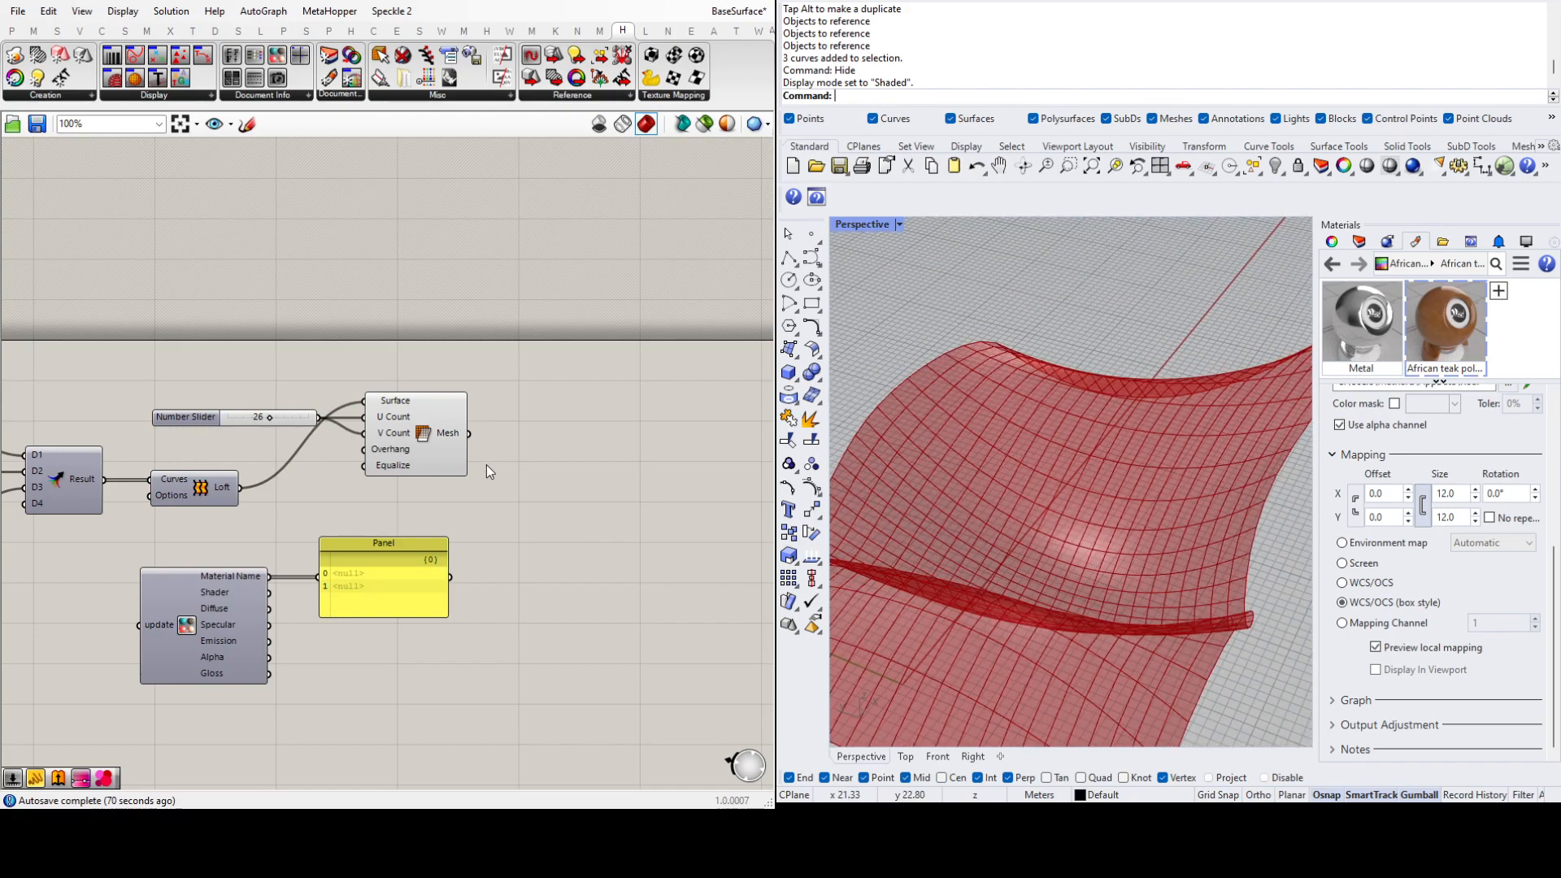
Step: Add a Deconstruct Mesh component after Mesh Surface, following the normal-vector colouring example, and connect the Mesh output to its Mesh input
{"action": "scroll", "coordinate": [553, 460], "scroll_direction": "down", "scroll_amount": 4}
{"action": "scroll", "coordinate": [197, 549], "scroll_direction": "up", "scroll_amount": 5}
{"action": "scroll", "coordinate": [442, 507], "scroll_direction": "down", "scroll_amount": 3}
{"action": "scroll", "coordinate": [284, 515], "scroll_direction": "up", "scroll_amount": 4}
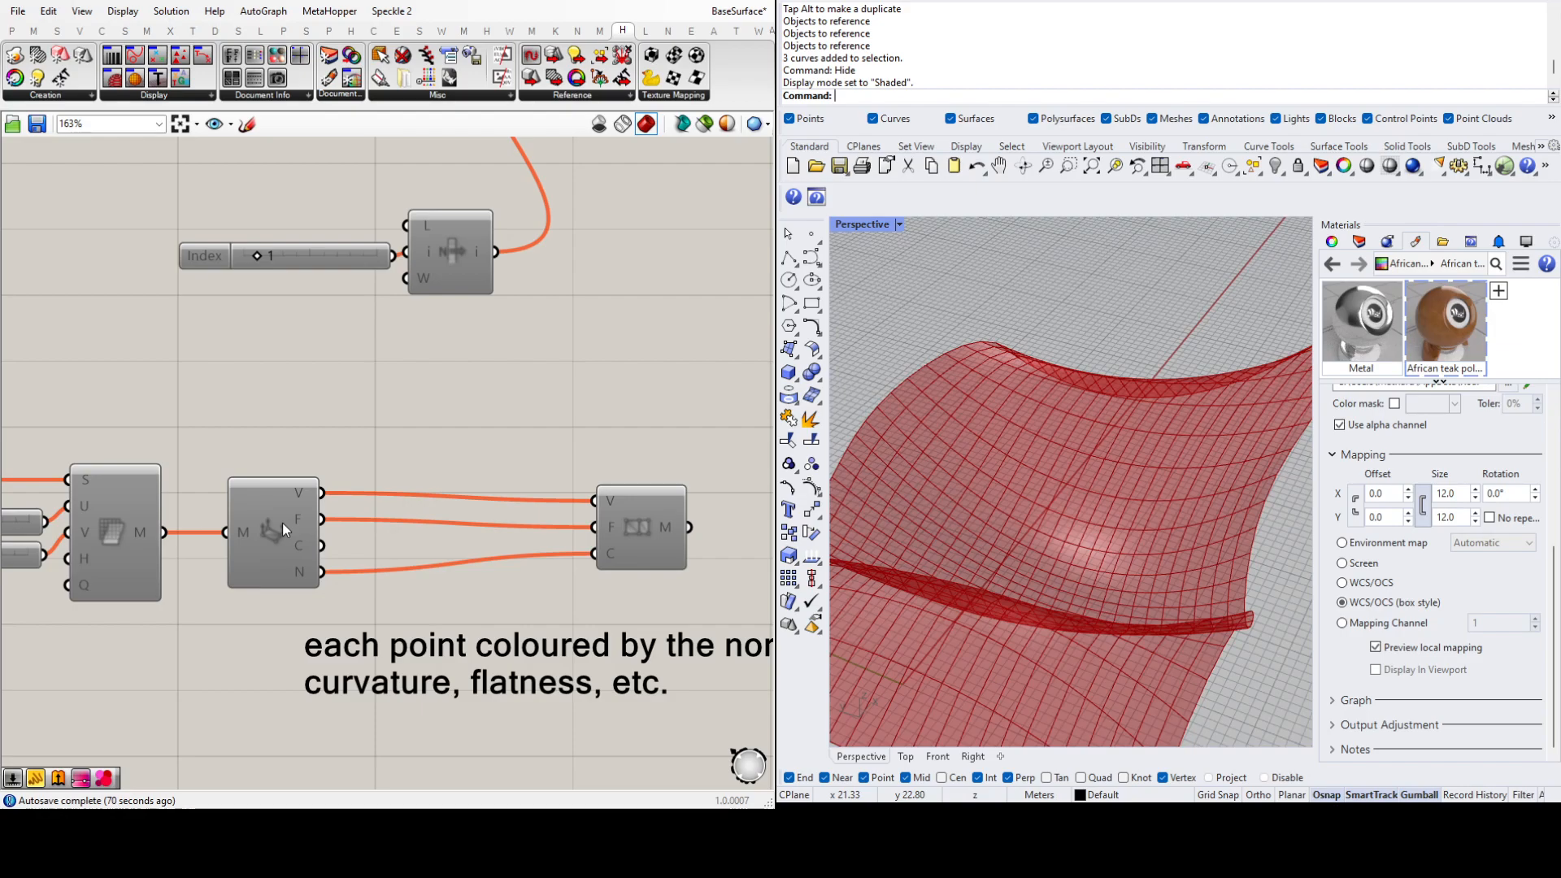
{"action": "scroll", "coordinate": [187, 574], "scroll_direction": "down", "scroll_amount": 3}
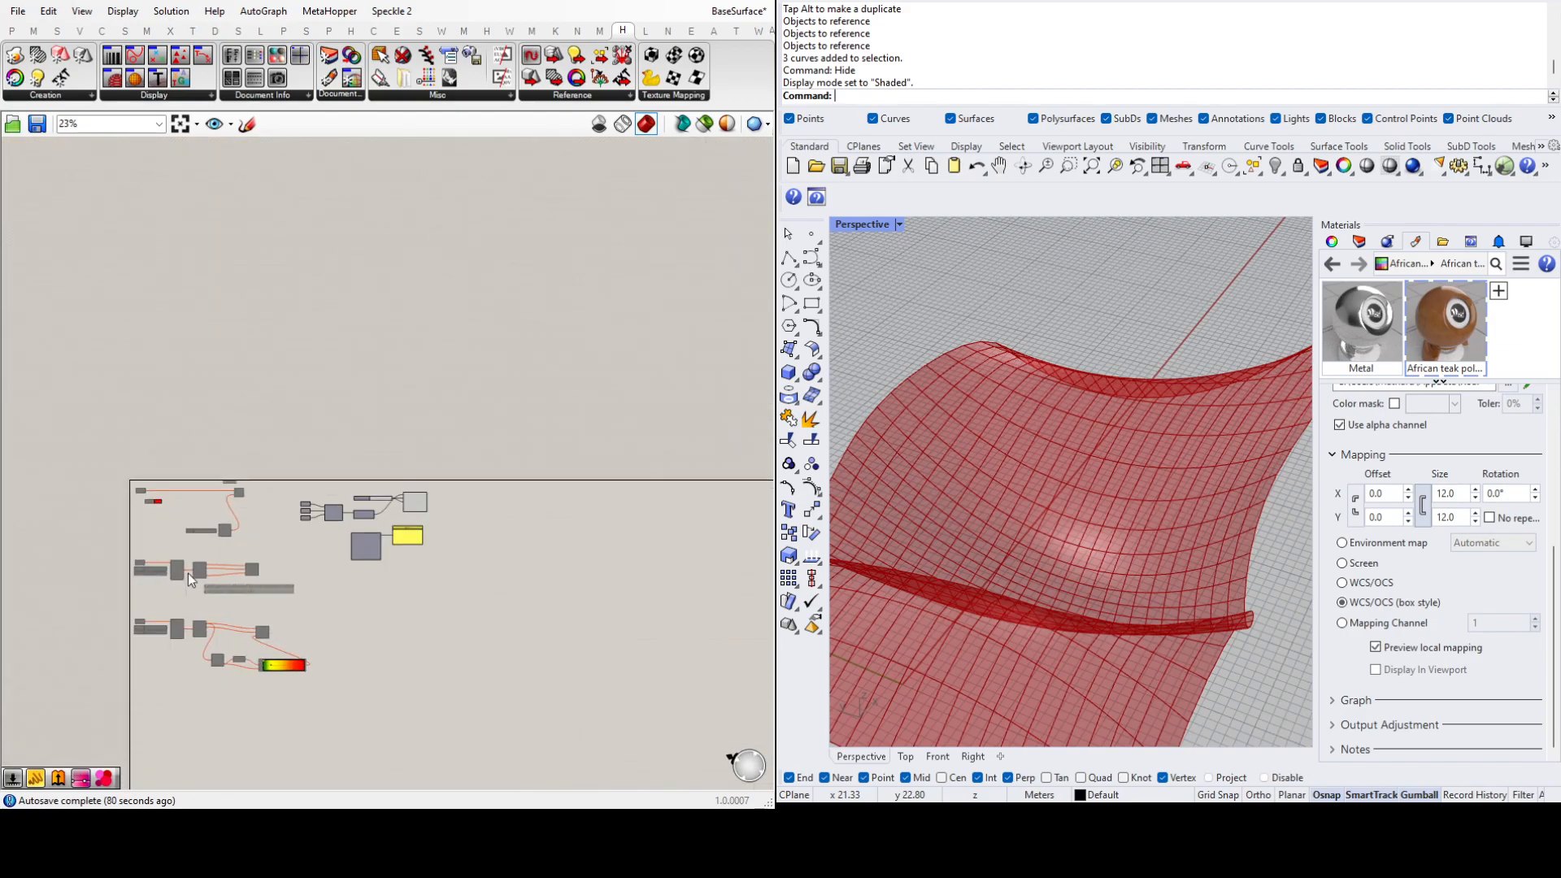
{"action": "scroll", "coordinate": [433, 523], "scroll_direction": "up", "scroll_amount": 4}
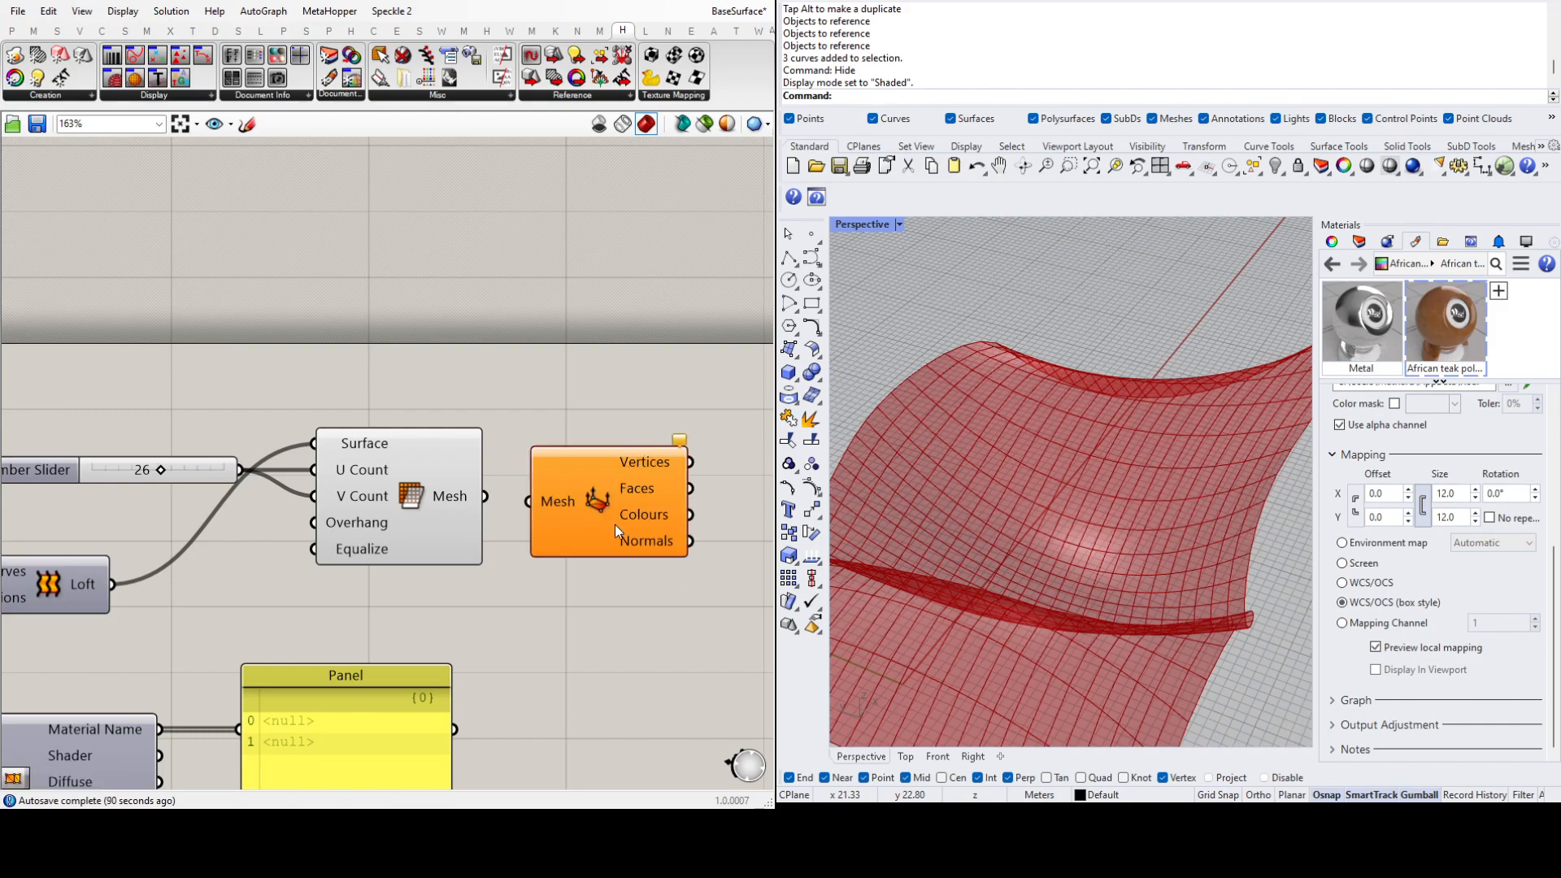
{"action": "left_click_drag", "start_coordinate": [609, 521], "coordinate": [690, 521]}
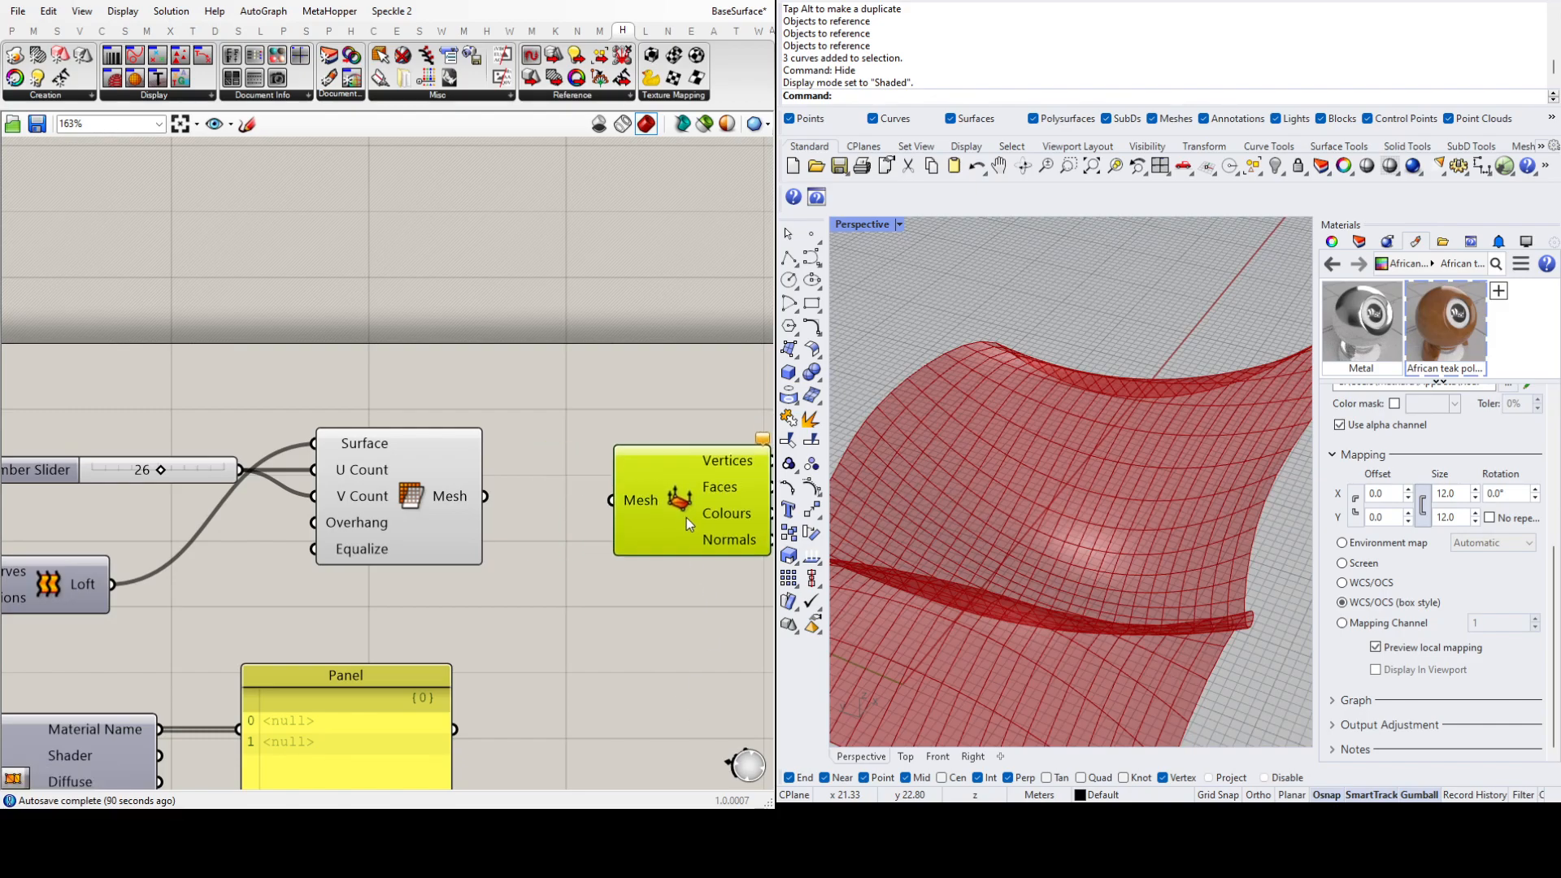
{"action": "left_click_drag", "start_coordinate": [490, 497], "coordinate": [668, 504]}
{"action": "scroll", "coordinate": [311, 531], "scroll_direction": "down", "scroll_amount": 3}
{"action": "scroll", "coordinate": [583, 499], "scroll_direction": "up", "scroll_amount": 4}
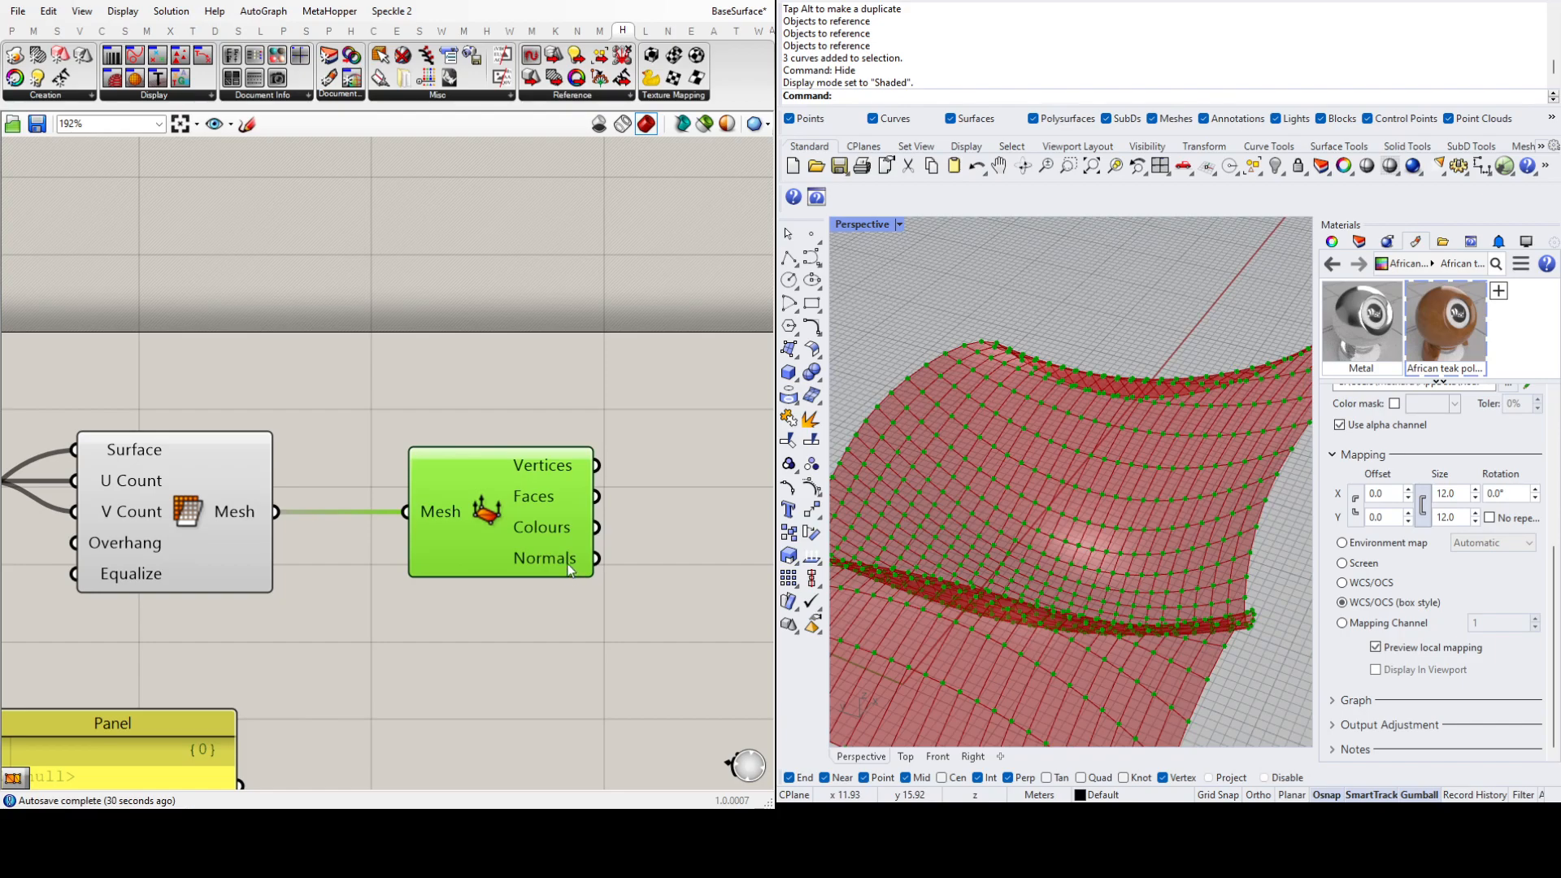
{"action": "scroll", "coordinate": [637, 575], "scroll_direction": "down", "scroll_amount": 4}
{"action": "scroll", "coordinate": [504, 541], "scroll_direction": "up", "scroll_amount": 2}
{"action": "left_click", "coordinate": [593, 554]}
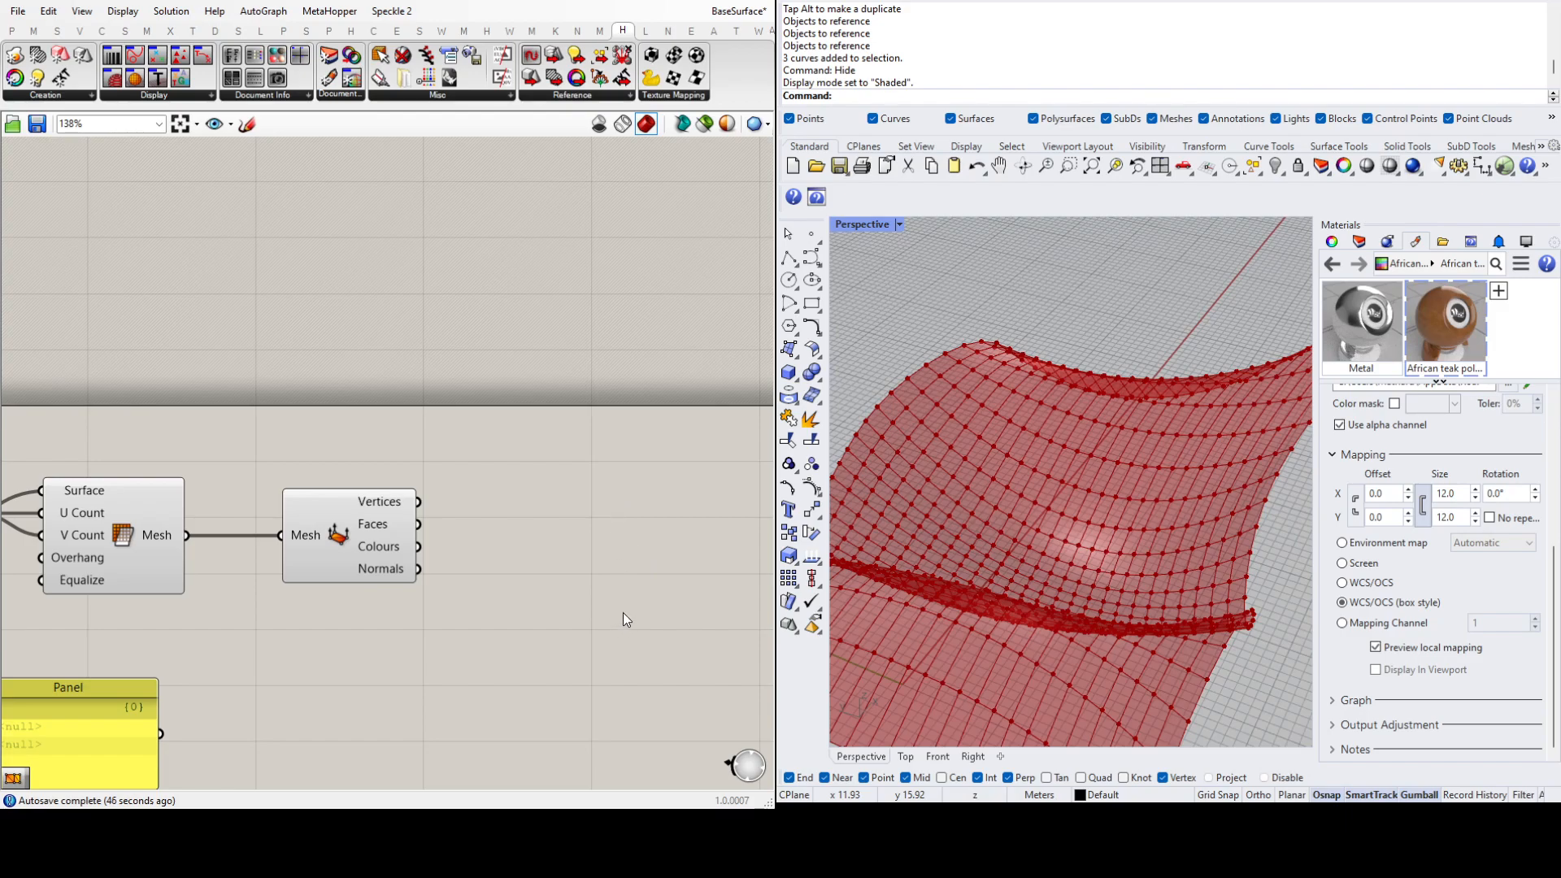
Step: Check the normal-vector colouring example and place a Construct Mesh component after Deconstruct Mesh
{"action": "scroll", "coordinate": [618, 616], "scroll_direction": "down", "scroll_amount": 7}
{"action": "scroll", "coordinate": [179, 669], "scroll_direction": "up", "scroll_amount": 7}
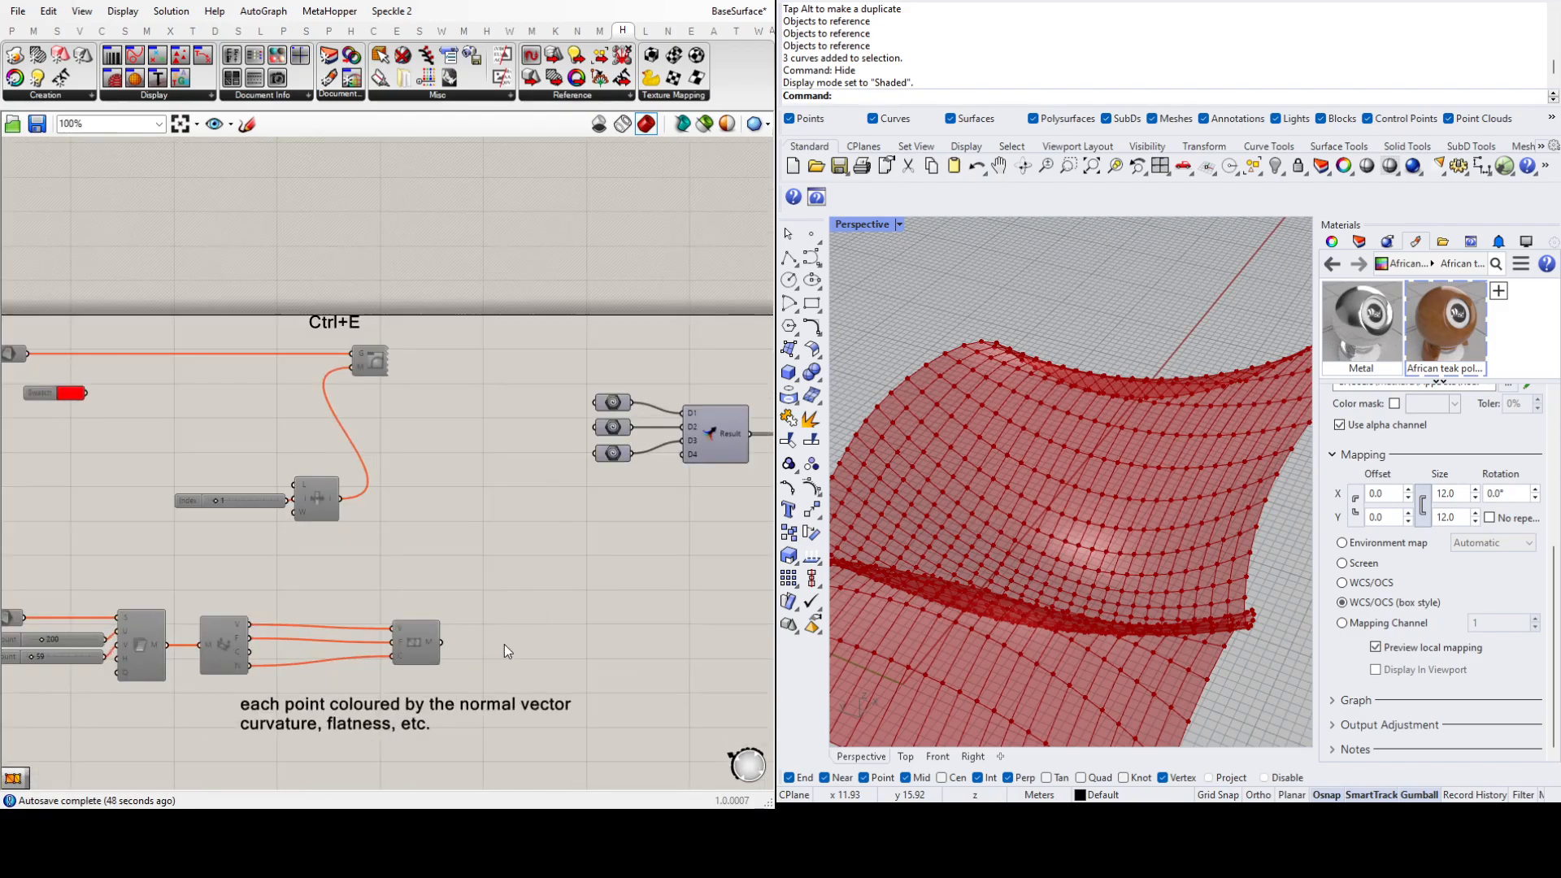
{"action": "scroll", "coordinate": [286, 650], "scroll_direction": "down", "scroll_amount": 5}
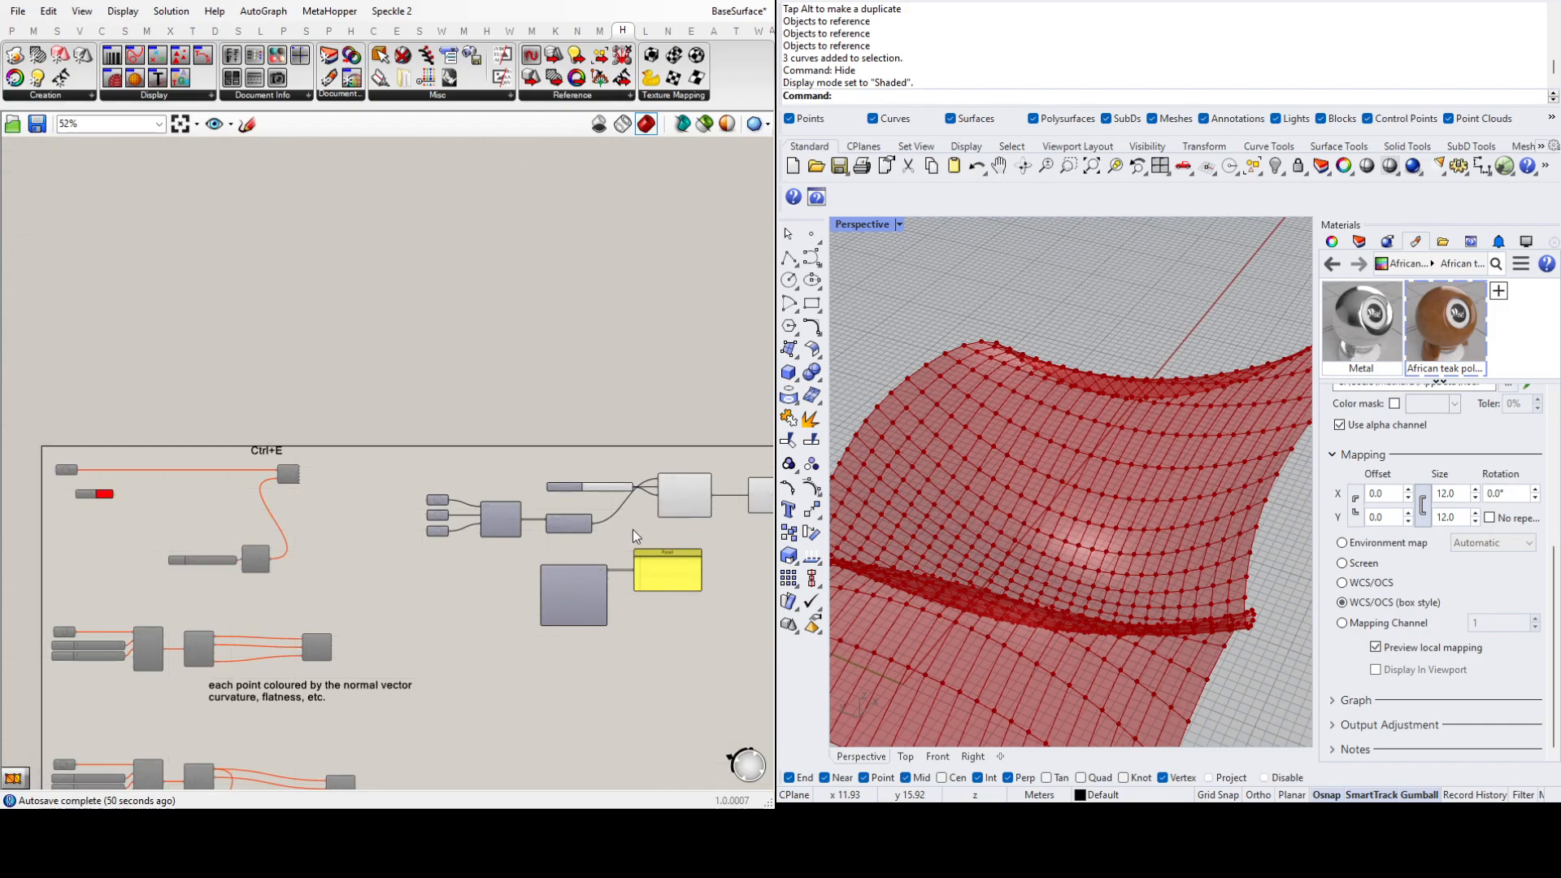
{"action": "scroll", "coordinate": [187, 634], "scroll_direction": "down", "scroll_amount": 3}
{"action": "scroll", "coordinate": [704, 506], "scroll_direction": "up", "scroll_amount": 5}
{"action": "scroll", "coordinate": [301, 611], "scroll_direction": "up", "scroll_amount": 1}
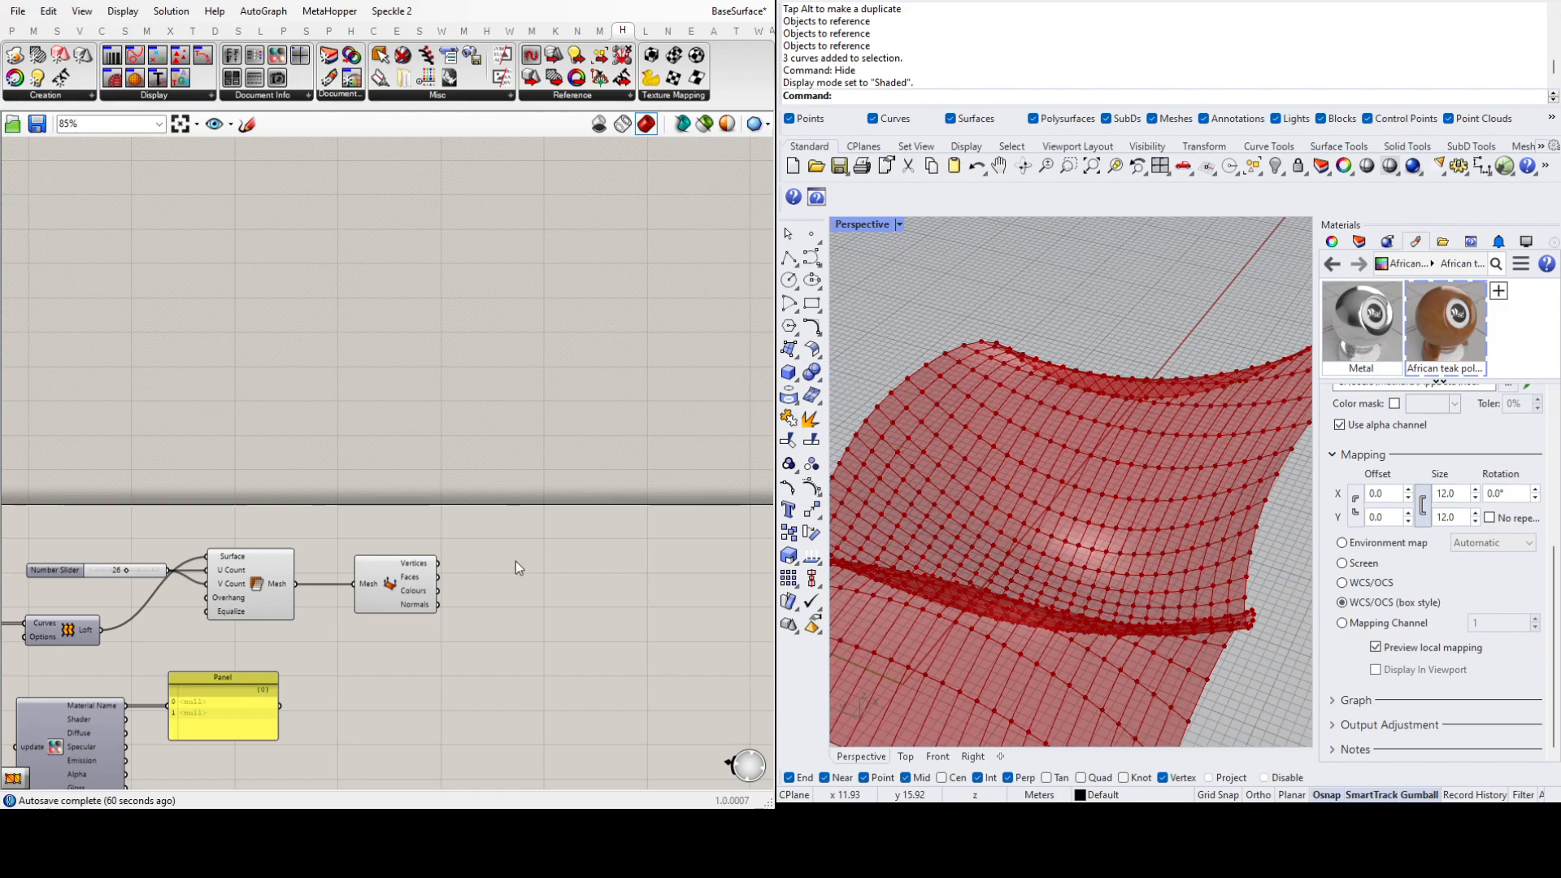
{"action": "left_click", "coordinate": [523, 532]}
{"action": "left_click_drag", "start_coordinate": [537, 602], "coordinate": [585, 589]}
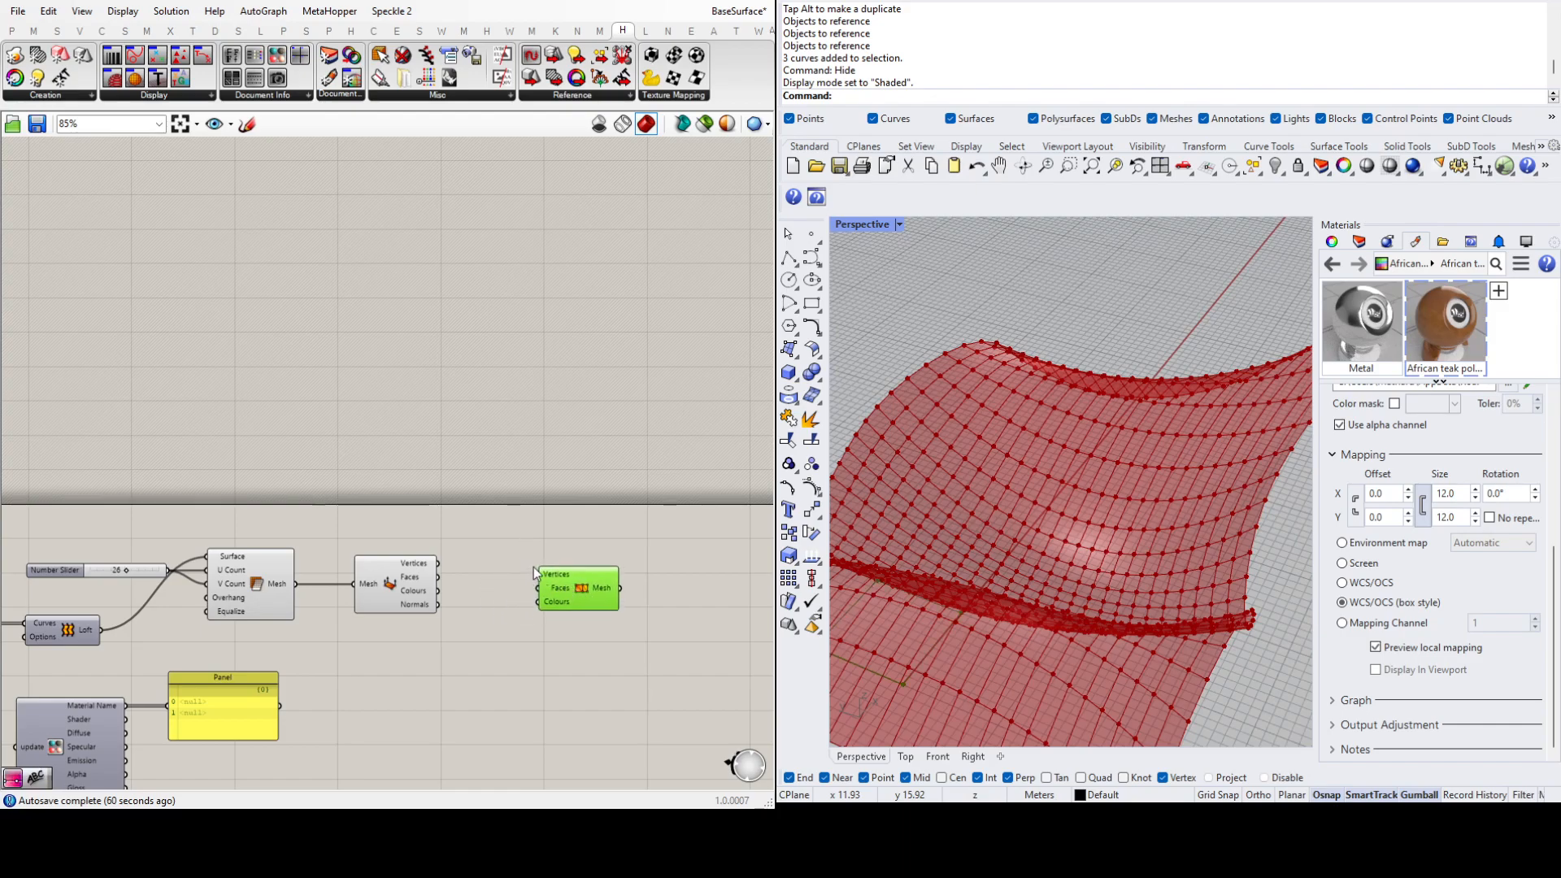
Step: Connect Deconstruct Mesh's Vertices, Faces and Normals outputs to Construct Mesh's Vertices, Faces and Colours inputs
{"action": "scroll", "coordinate": [532, 565], "scroll_direction": "up", "scroll_amount": 4}
{"action": "left_click_drag", "start_coordinate": [350, 561], "coordinate": [555, 586]}
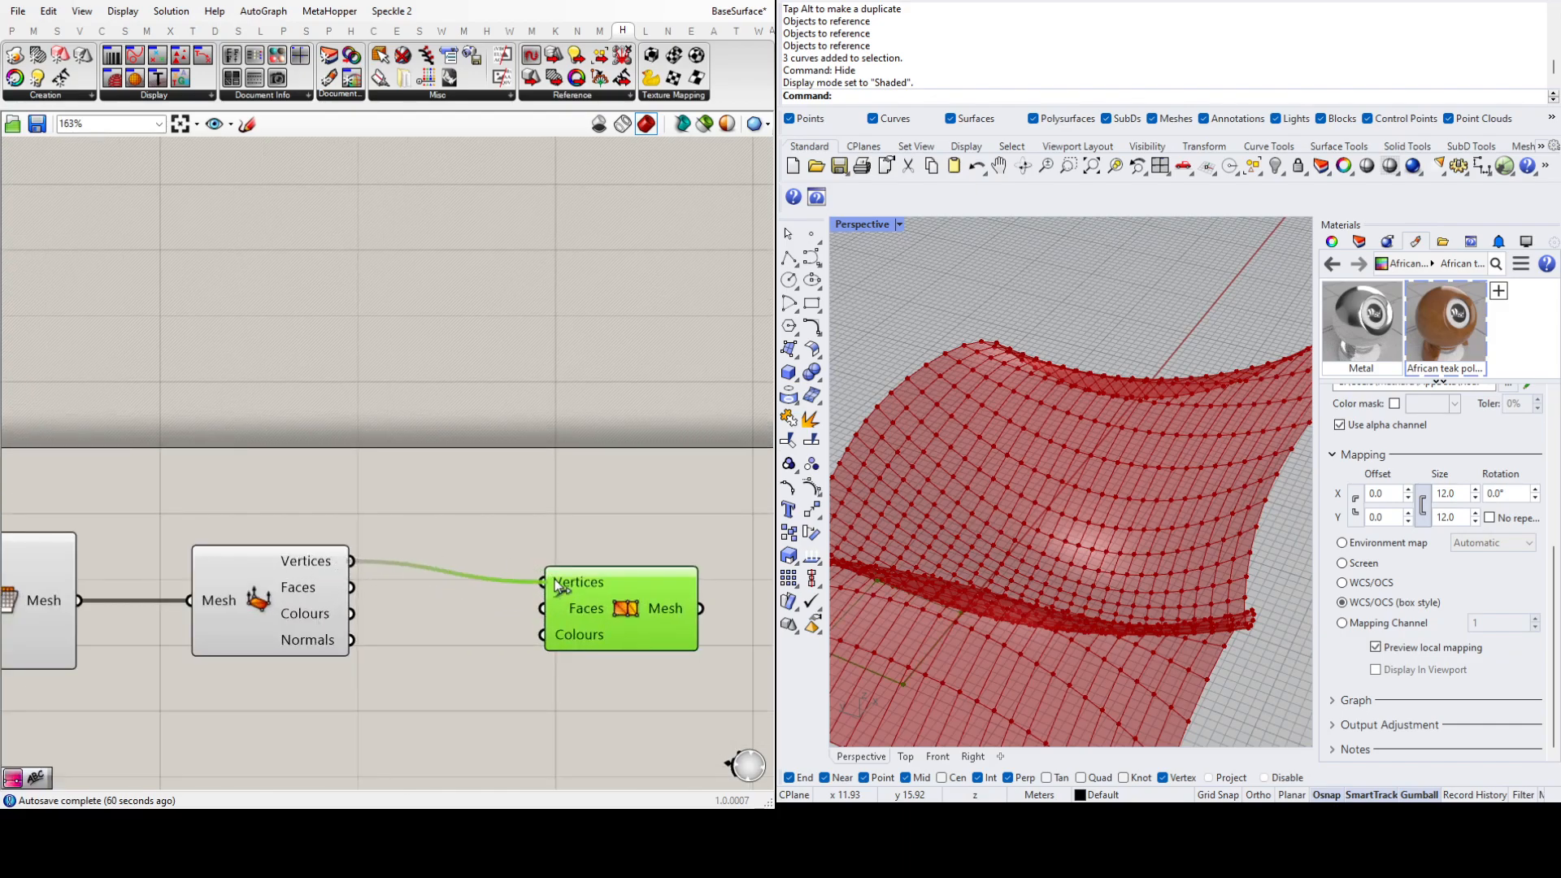
{"action": "left_click_drag", "start_coordinate": [351, 587], "coordinate": [543, 609]}
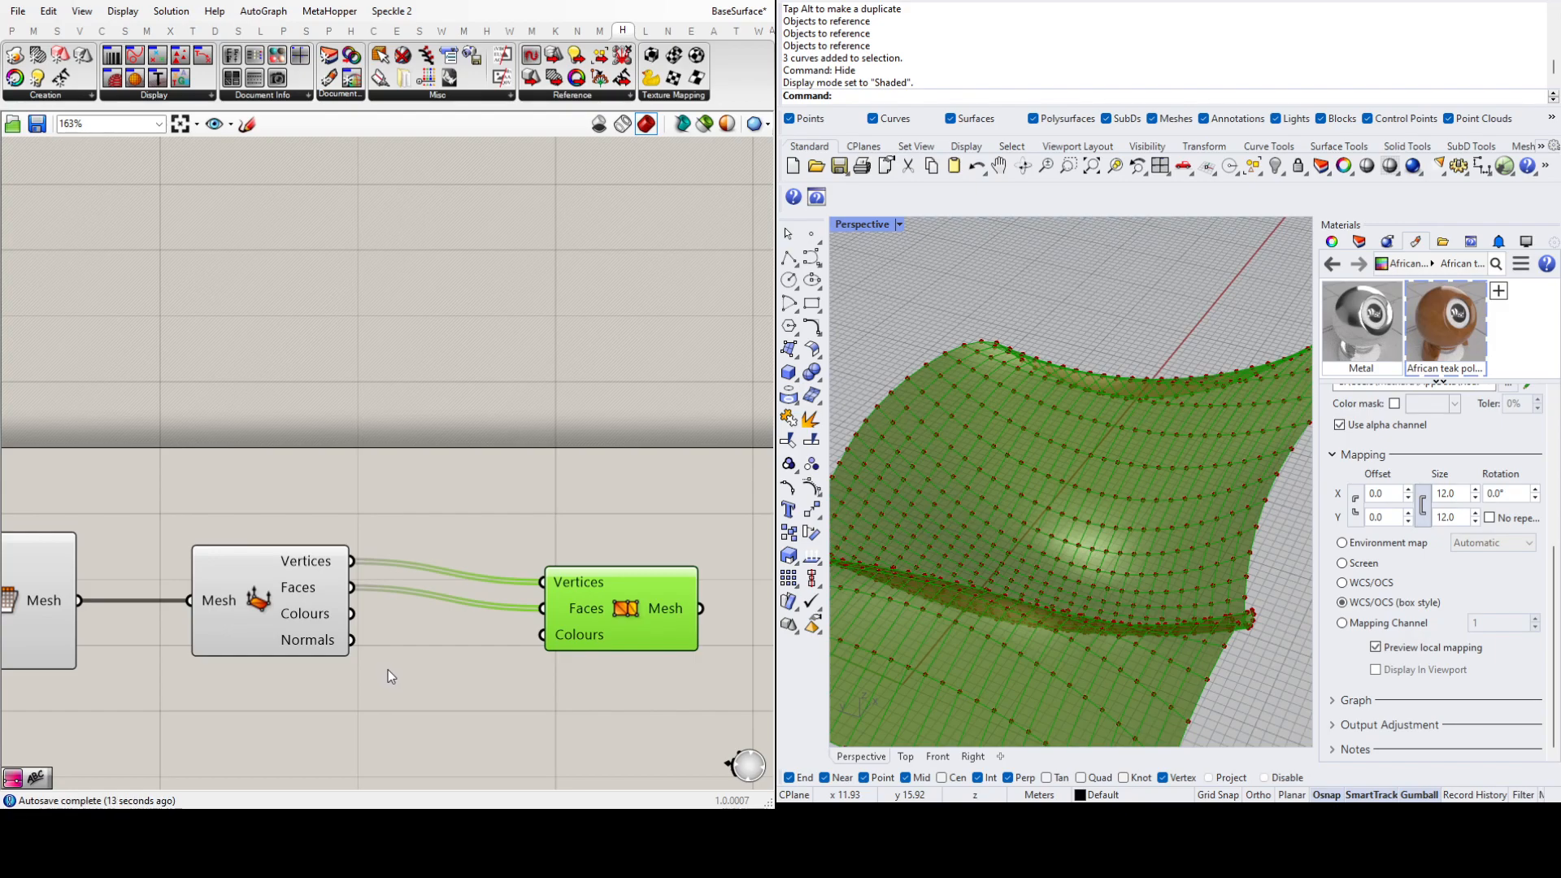
{"action": "left_click_drag", "start_coordinate": [358, 648], "coordinate": [543, 635]}
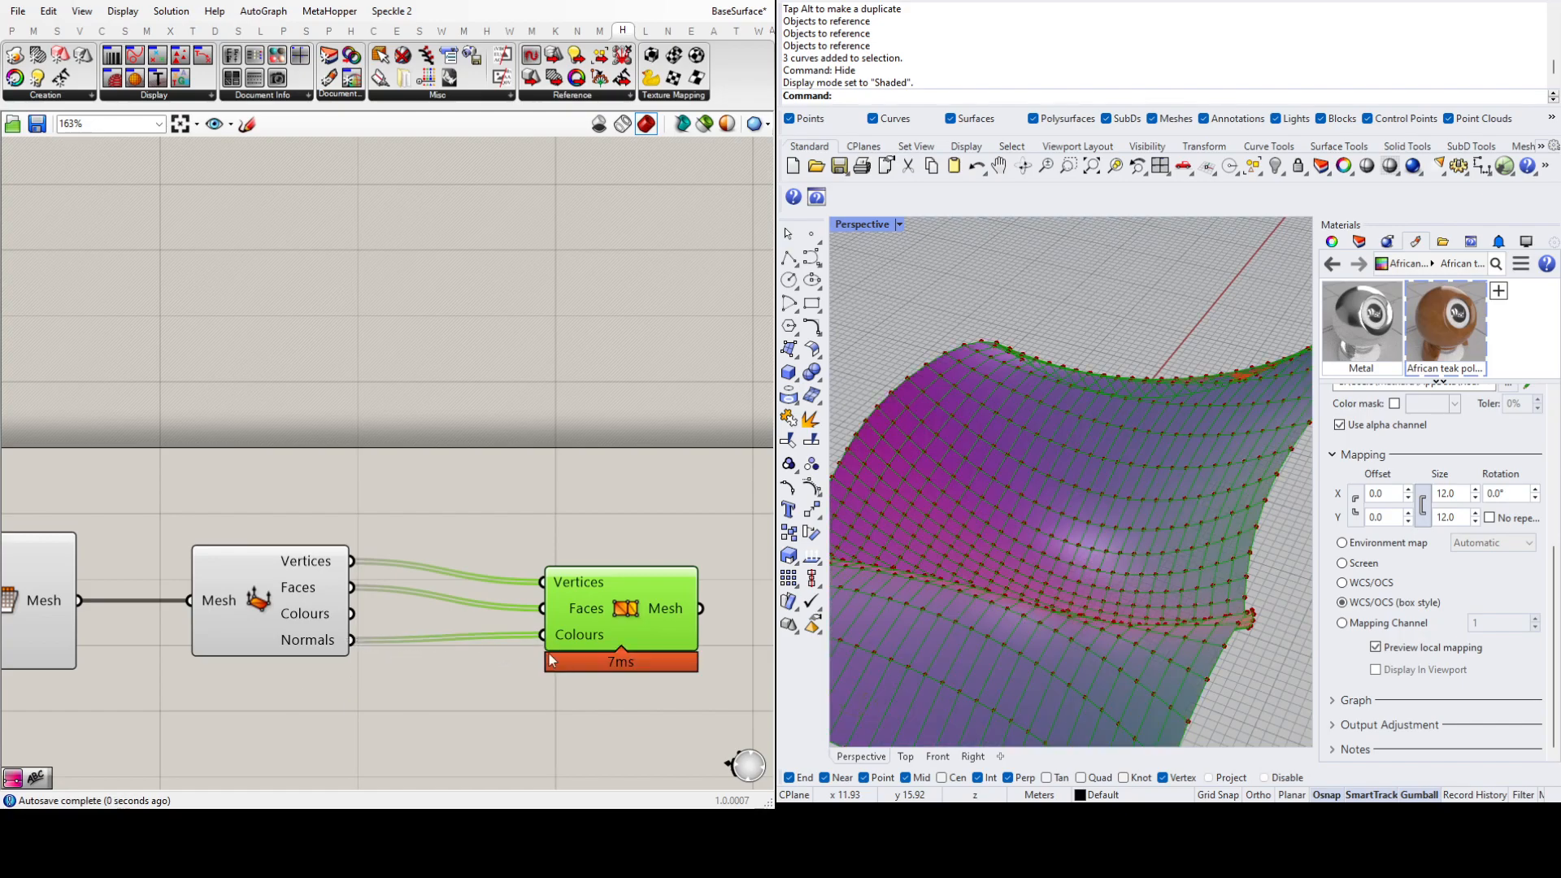
{"action": "right_click_drag", "start_coordinate": [1142, 586], "coordinate": [1171, 606]}
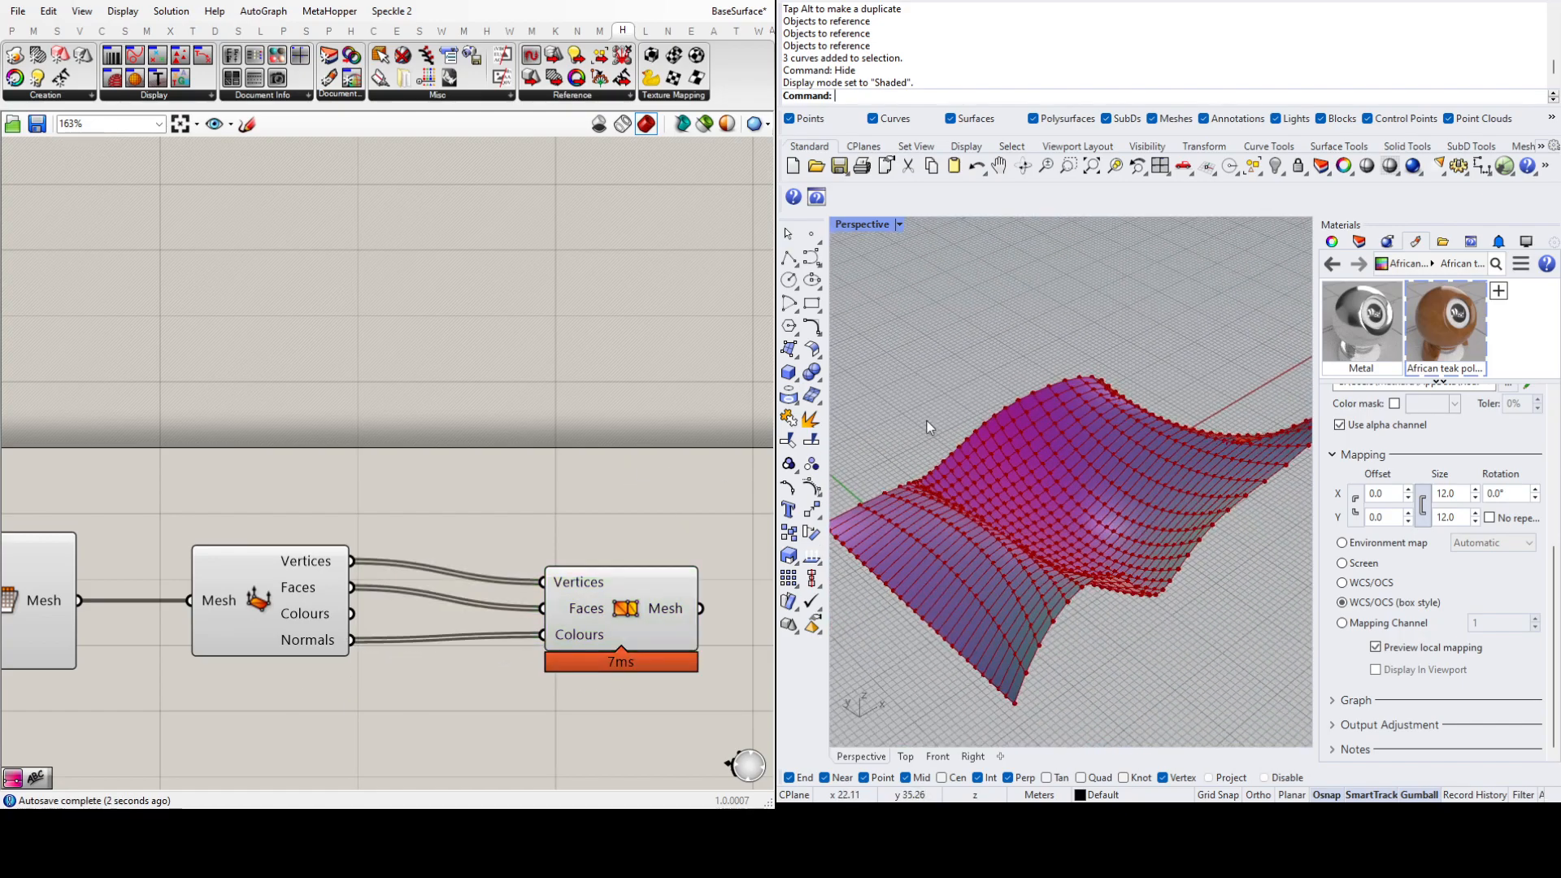
Step: Turn off the previews of the Deconstruct Mesh and Mesh Surface components
{"action": "left_click", "coordinate": [286, 600]}
{"action": "right_click_drag", "start_coordinate": [140, 600], "coordinate": [226, 590]}
{"action": "scroll", "coordinate": [226, 590], "scroll_direction": "up", "scroll_amount": 2}
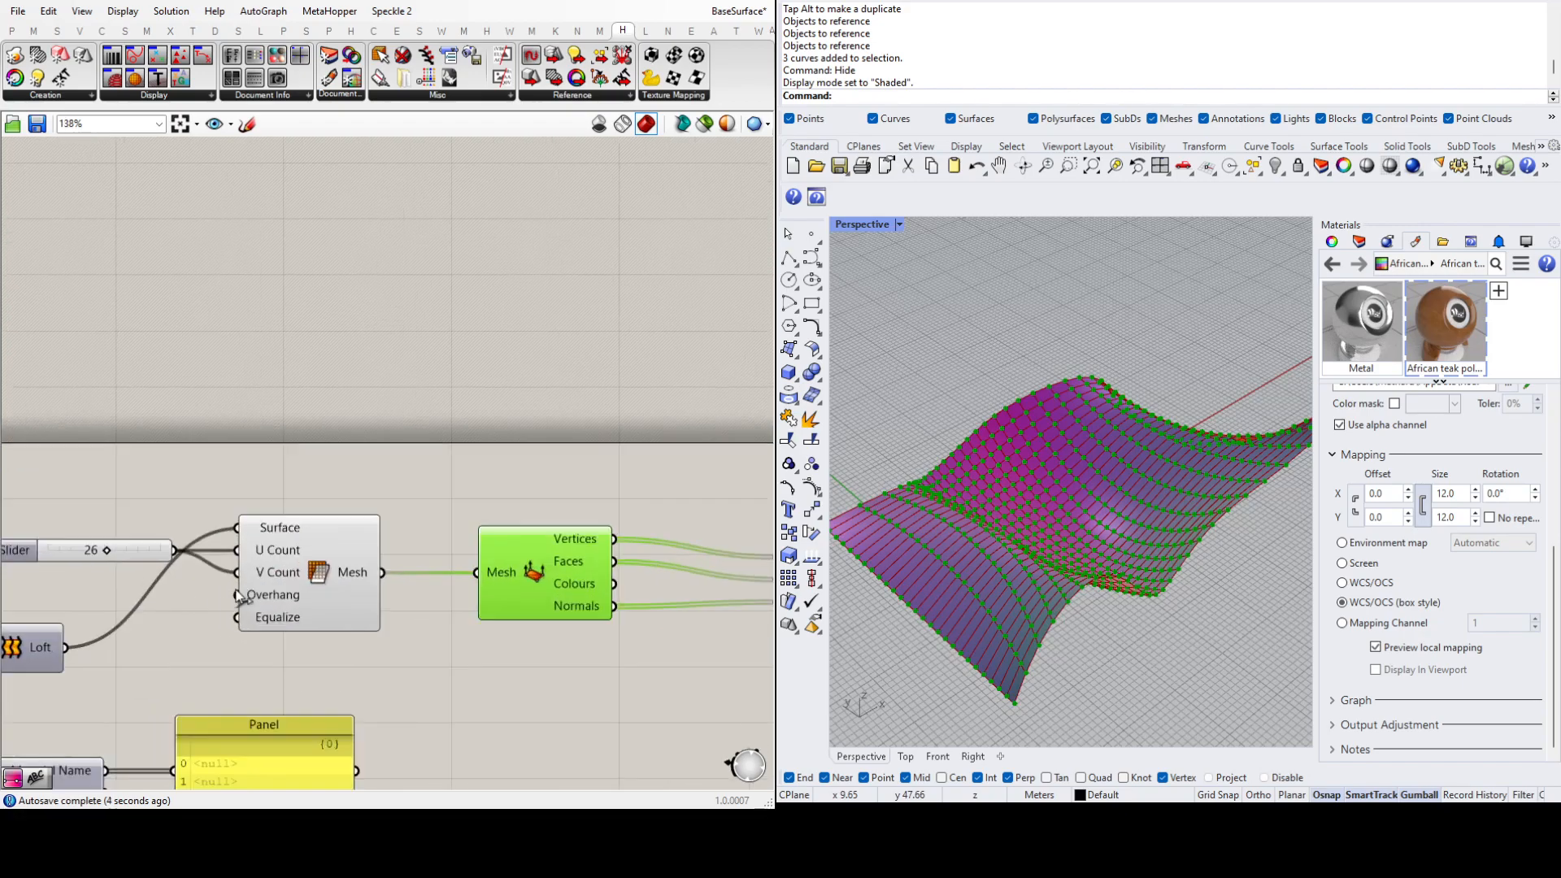
{"action": "left_click", "coordinate": [313, 537], "text": "shift"}
{"action": "left_click", "coordinate": [397, 487]}
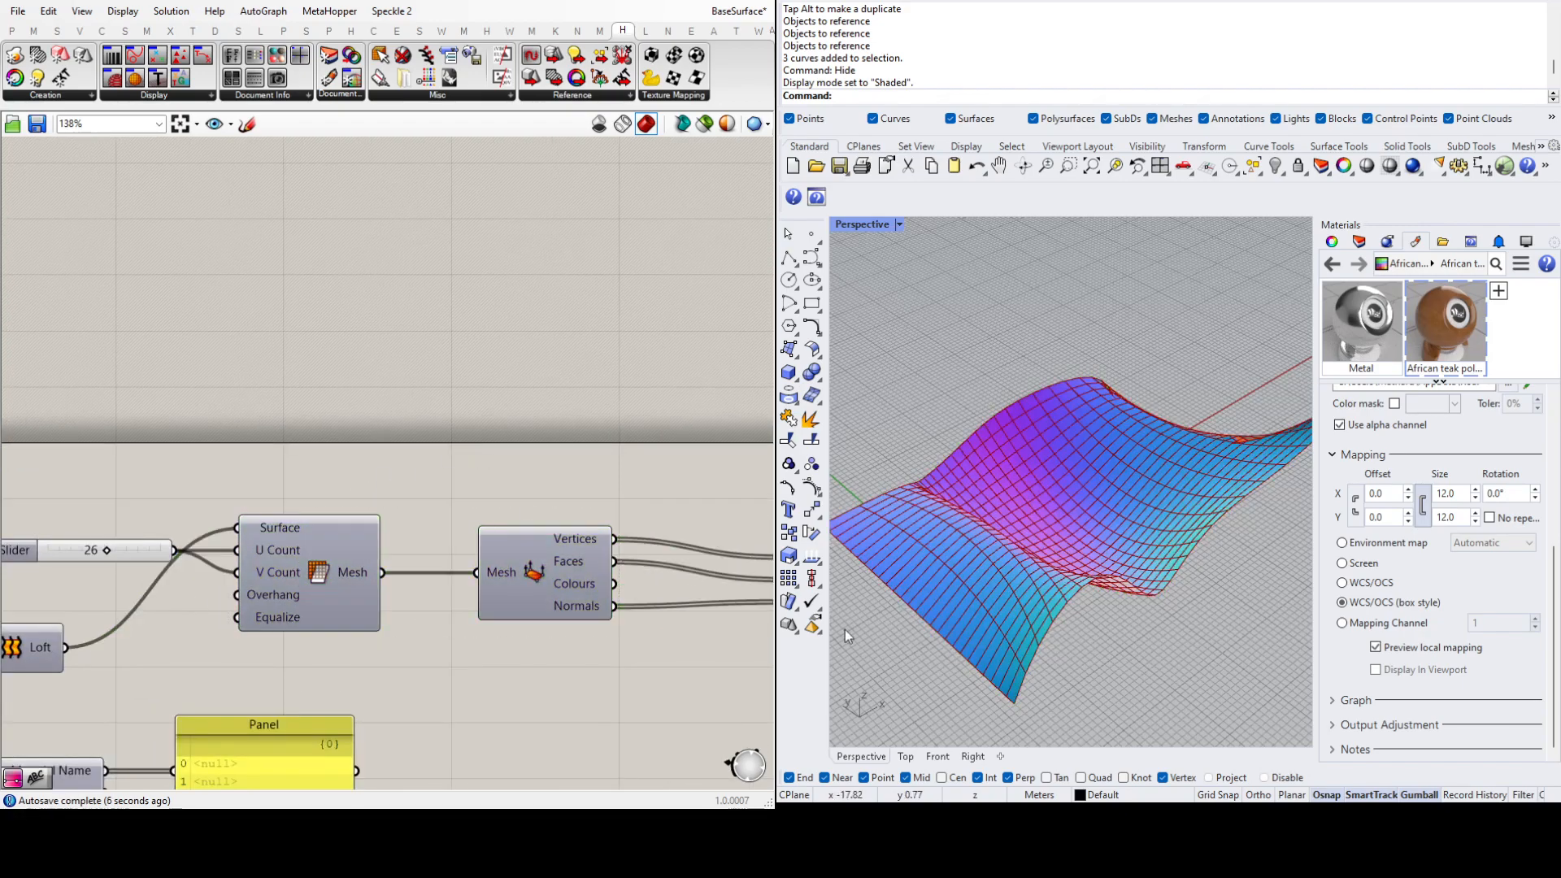
Step: Select the Construct Mesh component and examine how its colours follow the surface normals in the viewport
{"action": "scroll", "coordinate": [618, 524], "scroll_direction": "down", "scroll_amount": 3}
{"action": "scroll", "coordinate": [225, 624], "scroll_direction": "down", "scroll_amount": 2}
{"action": "scroll", "coordinate": [653, 577], "scroll_direction": "up", "scroll_amount": 8}
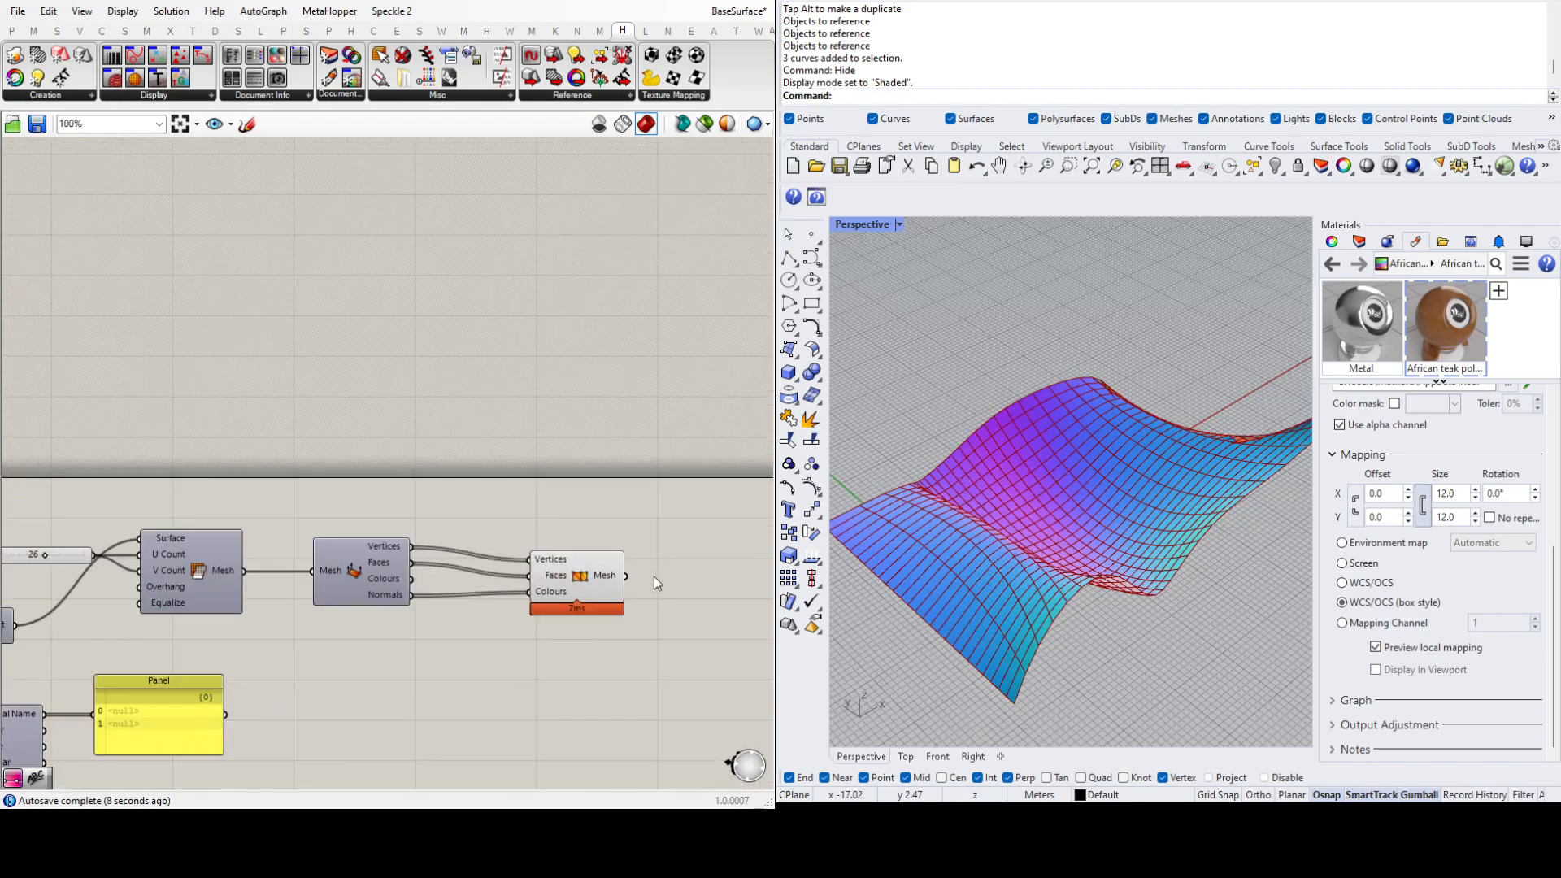
{"action": "left_click", "coordinate": [544, 575]}
{"action": "mouse_move", "coordinate": [1031, 568]}
{"action": "right_mouse_down"}
{"action": "mouse_move", "coordinate": [976, 617]}
{"action": "mouse_move", "coordinate": [1178, 533]}
{"action": "mouse_move", "coordinate": [1111, 584]}
{"action": "mouse_move", "coordinate": [1129, 604]}
{"action": "right_mouse_up"}
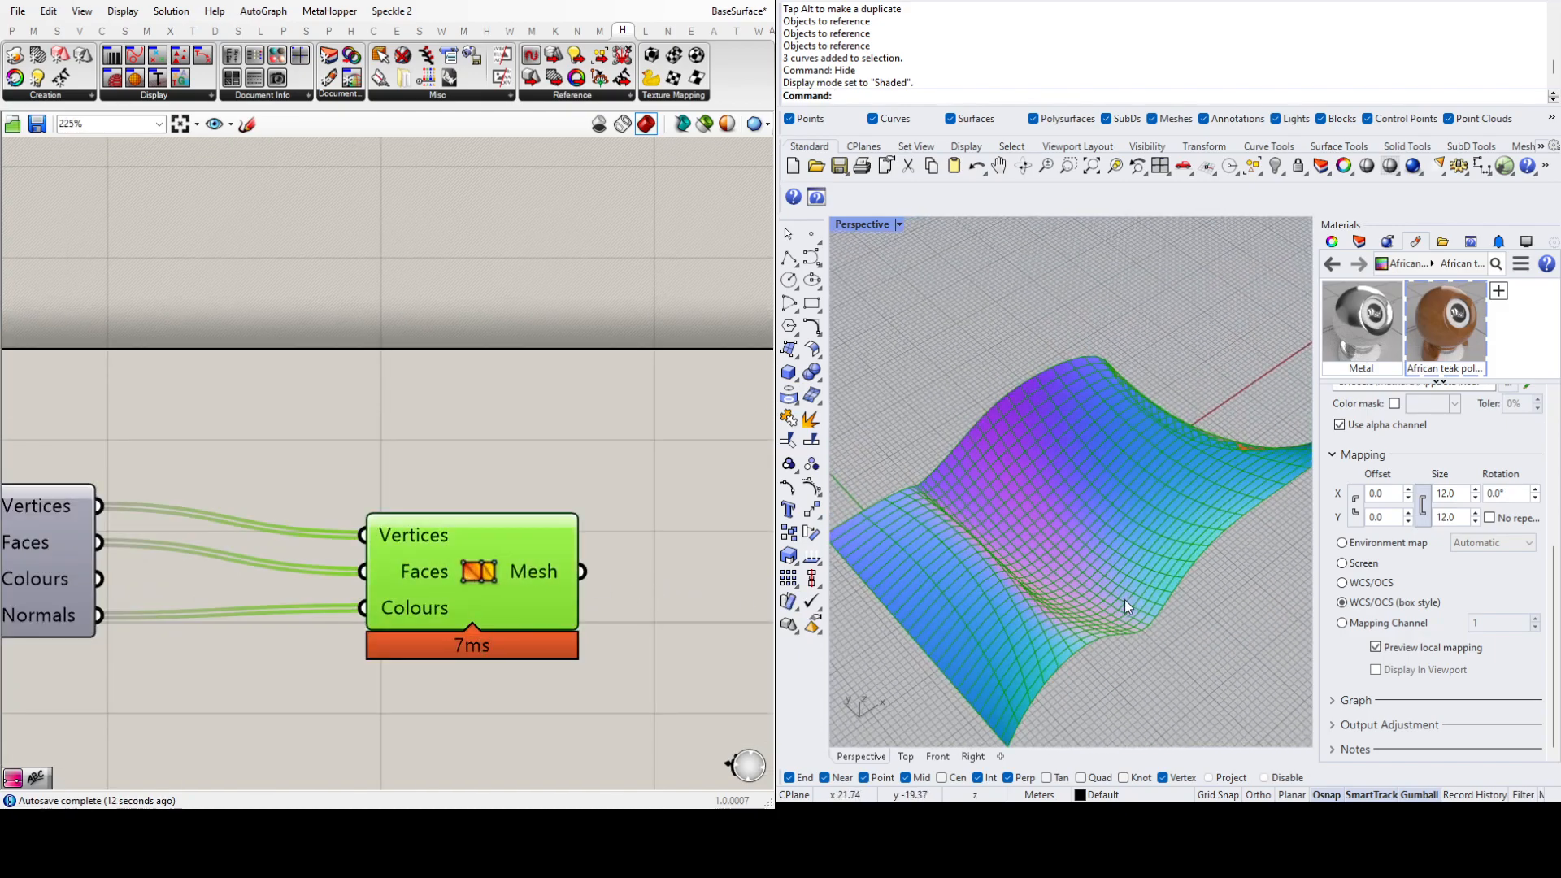
{"action": "scroll", "coordinate": [618, 520], "scroll_direction": "down", "scroll_amount": 3}
{"action": "scroll", "coordinate": [468, 582], "scroll_direction": "up", "scroll_amount": 3}
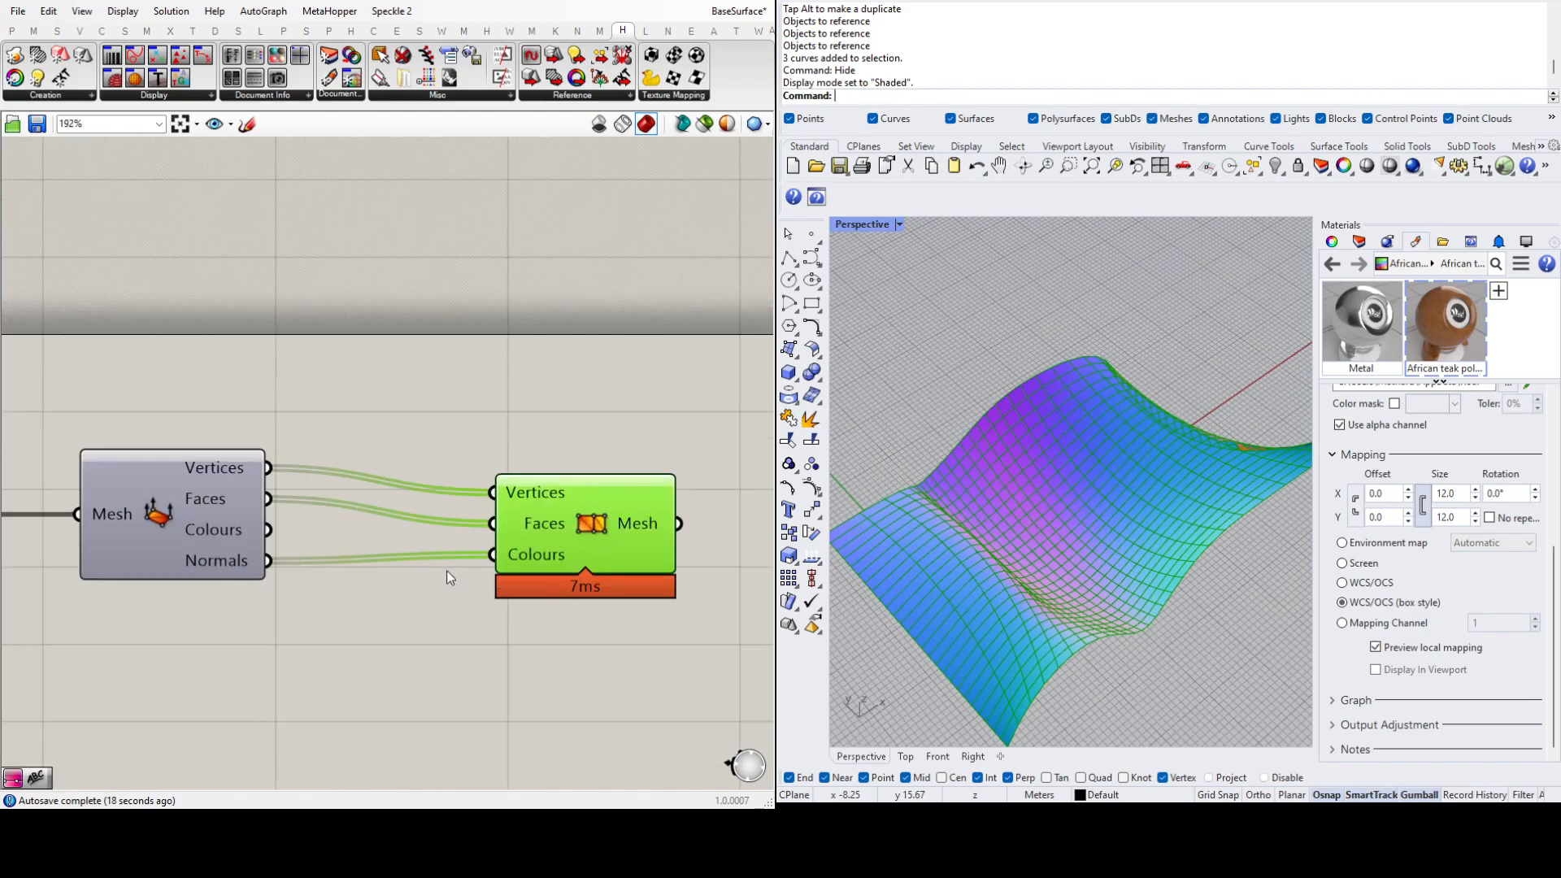
Step: Turn off the mesh edge preview and inspect the coloured mesh from several angles
{"action": "left_click", "coordinate": [362, 457]}
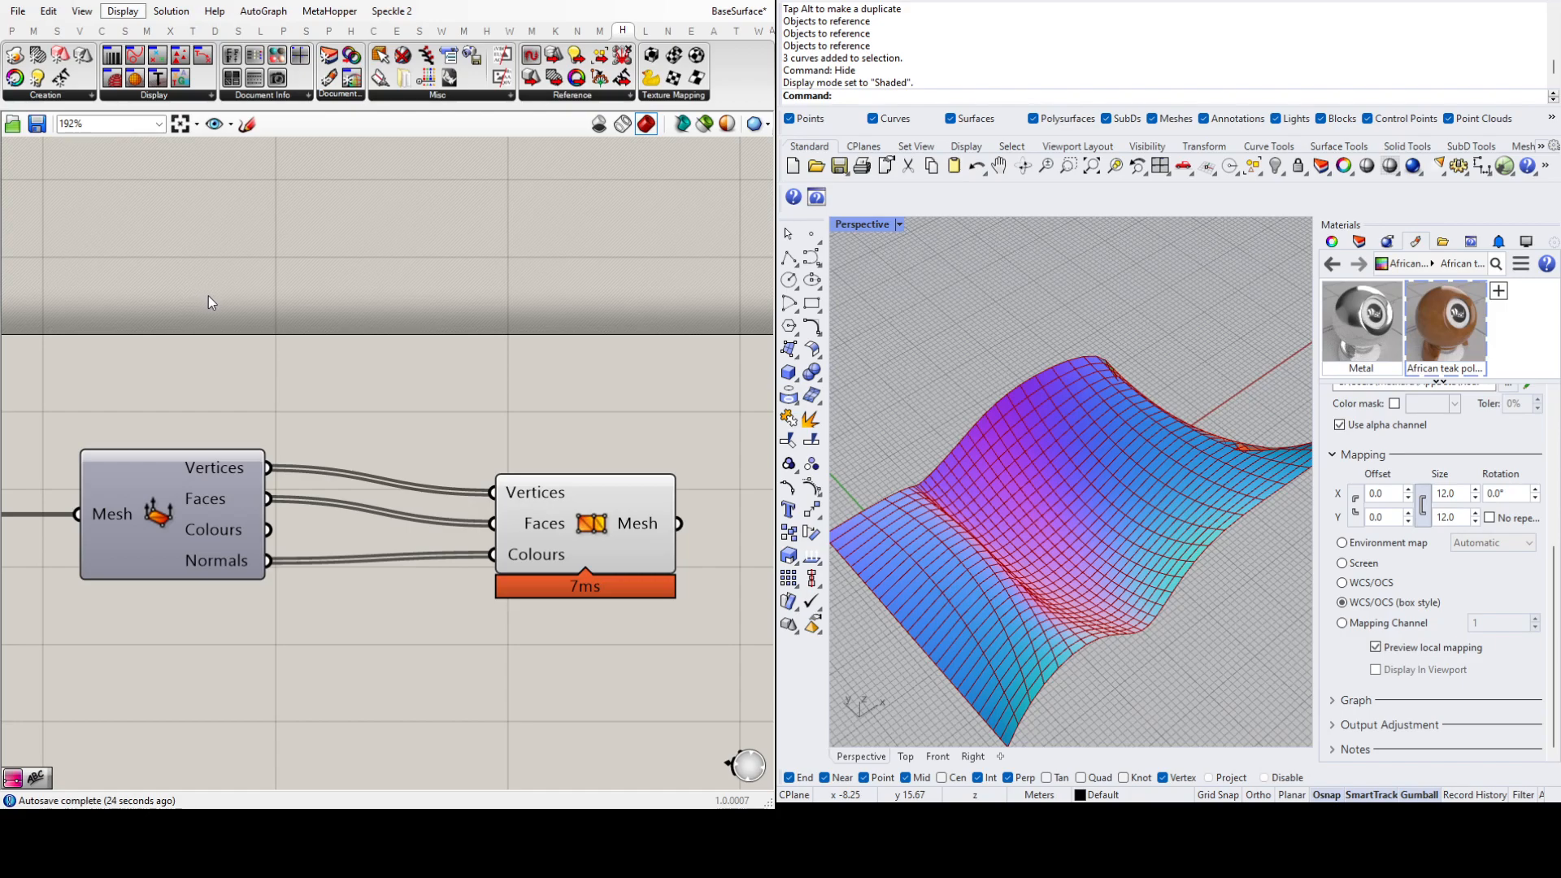
{"action": "right_click_drag", "start_coordinate": [961, 479], "coordinate": [1156, 425]}
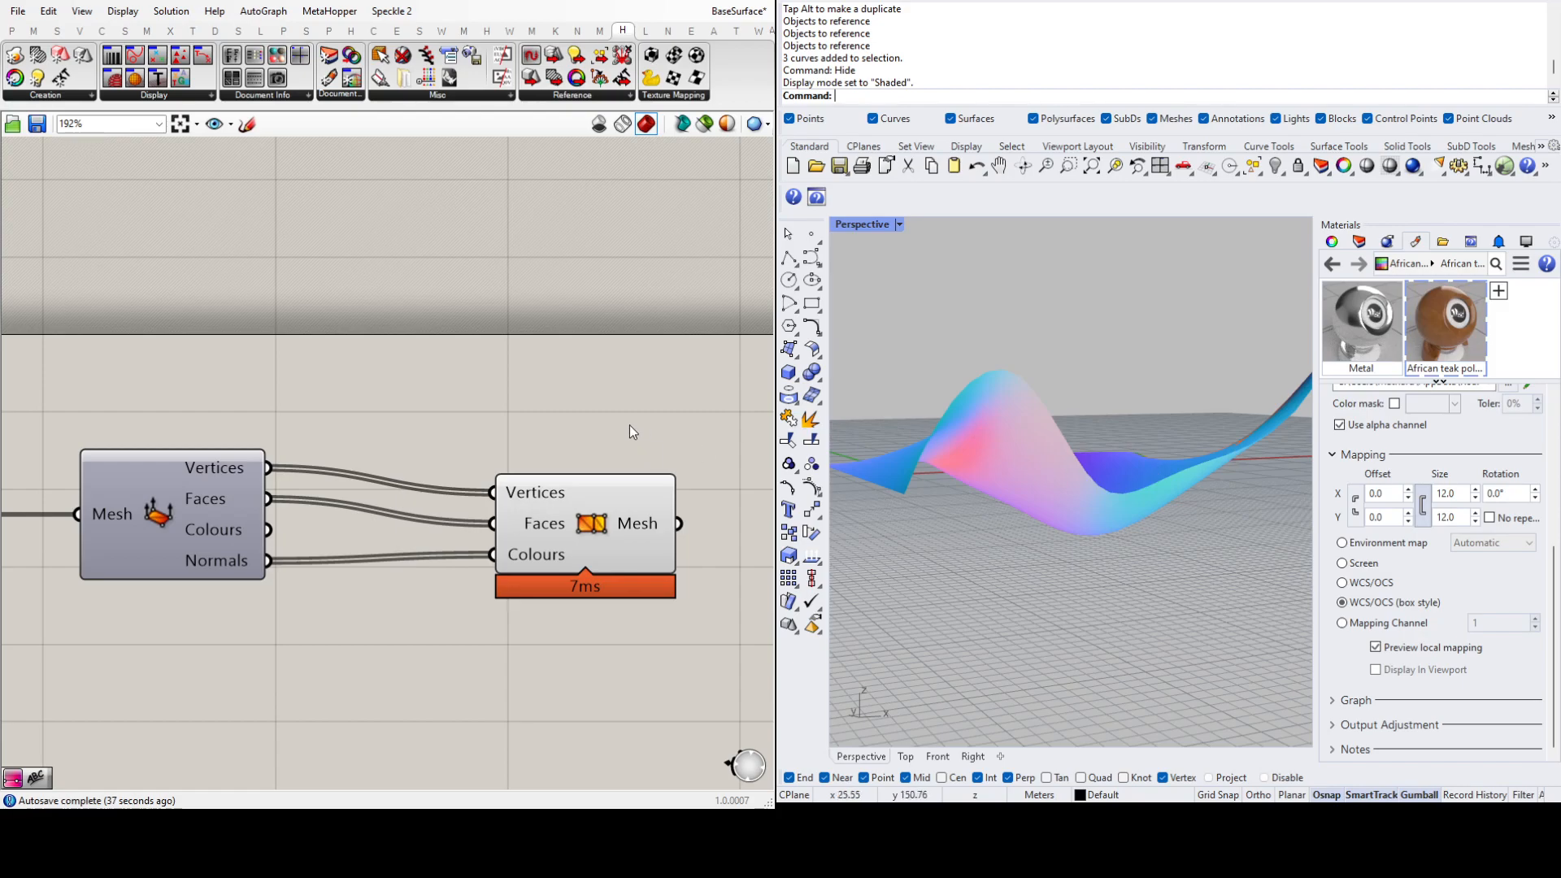
{"action": "right_click_drag", "start_coordinate": [1143, 472], "coordinate": [1191, 615]}
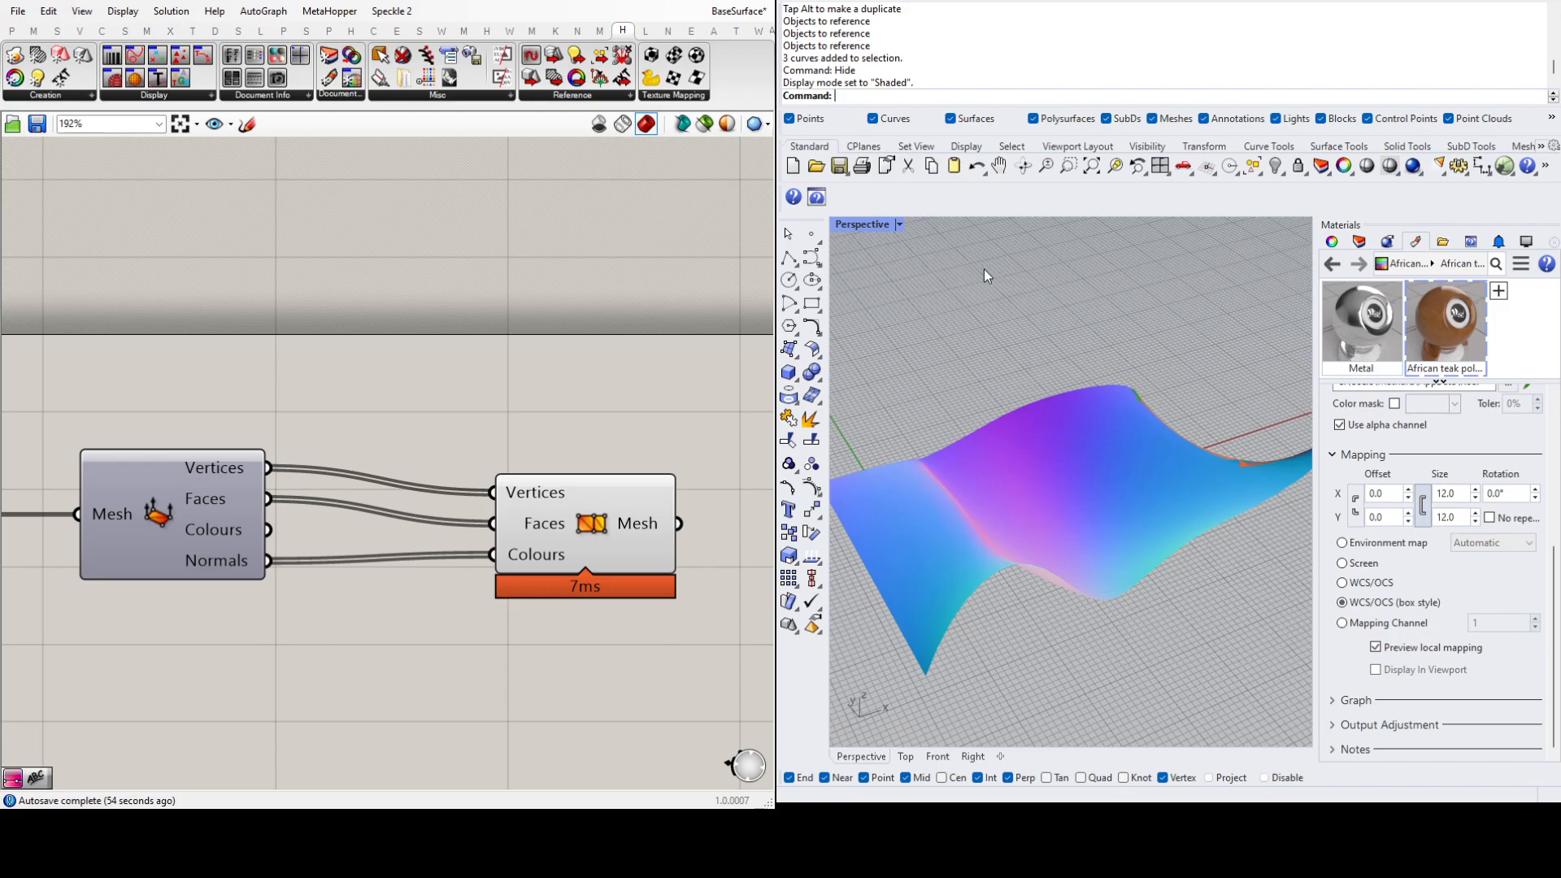
Step: Switch the Perspective viewport to the Rendered display mode and inspect the mesh where it meets the ground plane
{"action": "key", "text": "ctrl+alt+r"}
{"action": "mouse_move", "coordinate": [1165, 478]}
{"action": "right_mouse_down"}
{"action": "mouse_move", "coordinate": [1027, 515]}
{"action": "mouse_move", "coordinate": [1047, 420]}
{"action": "mouse_move", "coordinate": [1098, 382]}
{"action": "mouse_move", "coordinate": [968, 410]}
{"action": "mouse_move", "coordinate": [986, 498]}
{"action": "mouse_move", "coordinate": [1105, 620]}
{"action": "mouse_move", "coordinate": [857, 599]}
{"action": "mouse_move", "coordinate": [1125, 620]}
{"action": "mouse_move", "coordinate": [1090, 471]}
{"action": "mouse_move", "coordinate": [1138, 488]}
{"action": "right_mouse_up"}
{"action": "scroll", "coordinate": [1125, 512], "scroll_direction": "down", "scroll_amount": 3}
{"action": "scroll", "coordinate": [349, 551], "scroll_direction": "down", "scroll_amount": 4}
{"action": "scroll", "coordinate": [275, 552], "scroll_direction": "down", "scroll_amount": 3}
{"action": "scroll", "coordinate": [112, 557], "scroll_direction": "up", "scroll_amount": 6}
{"action": "scroll", "coordinate": [242, 587], "scroll_direction": "down", "scroll_amount": 4}
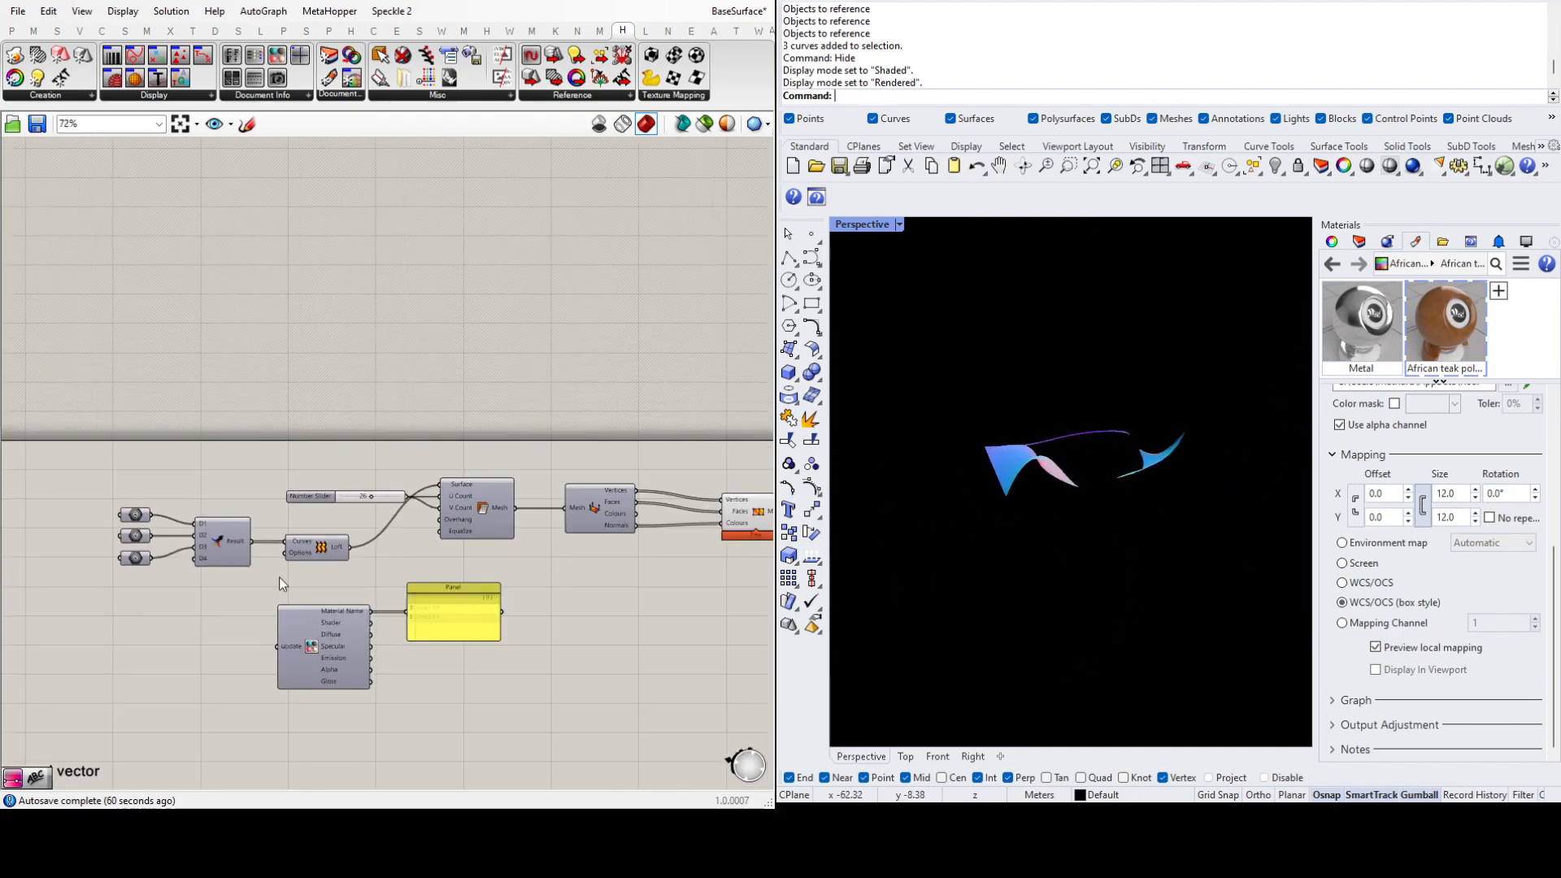
Step: Add a Move component between Loft and Mesh Surface, wiring Loft into its Geometry input and its Geometry output into Surface
{"action": "scroll", "coordinate": [422, 563], "scroll_direction": "up", "scroll_amount": 4}
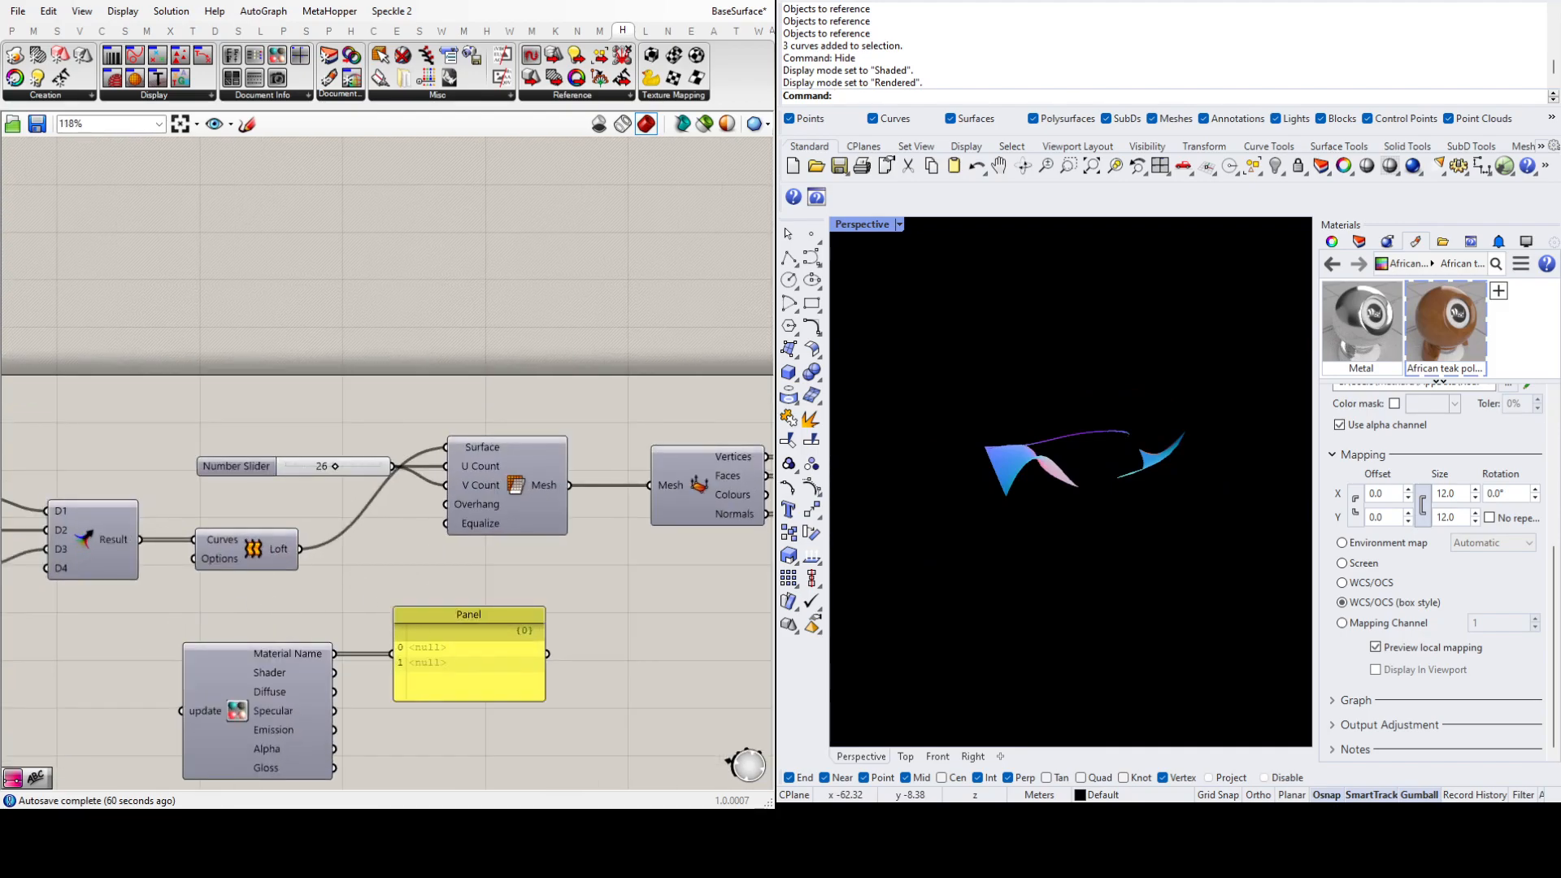
{"action": "key", "text": "ctrl+z"}
{"action": "left_click_drag", "start_coordinate": [327, 588], "coordinate": [394, 588]}
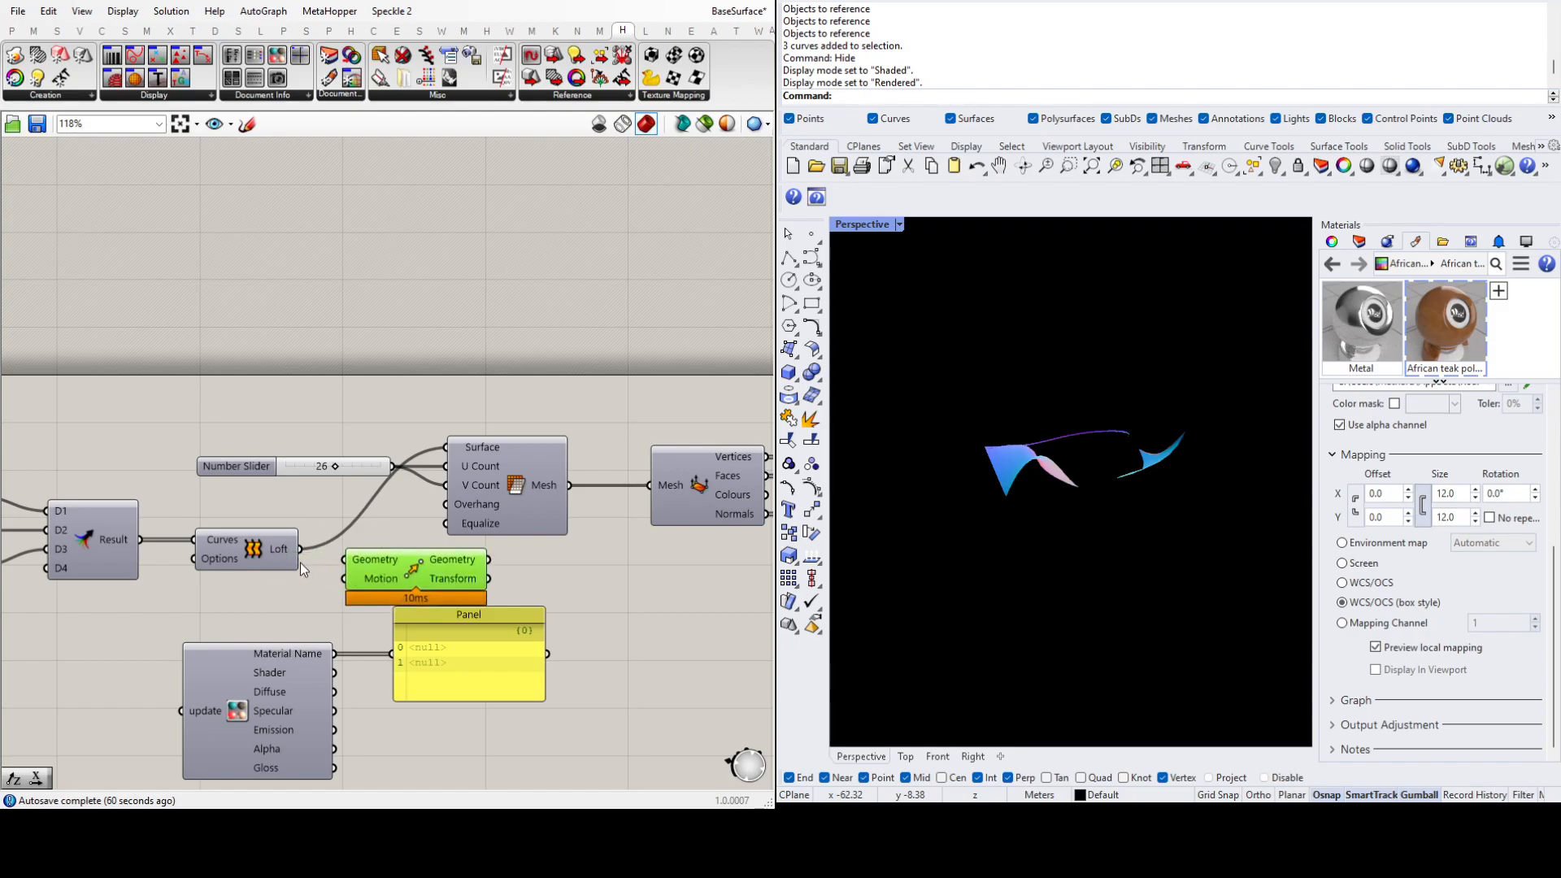
{"action": "left_click_drag", "start_coordinate": [301, 551], "coordinate": [344, 560]}
{"action": "left_click", "coordinate": [288, 605]}
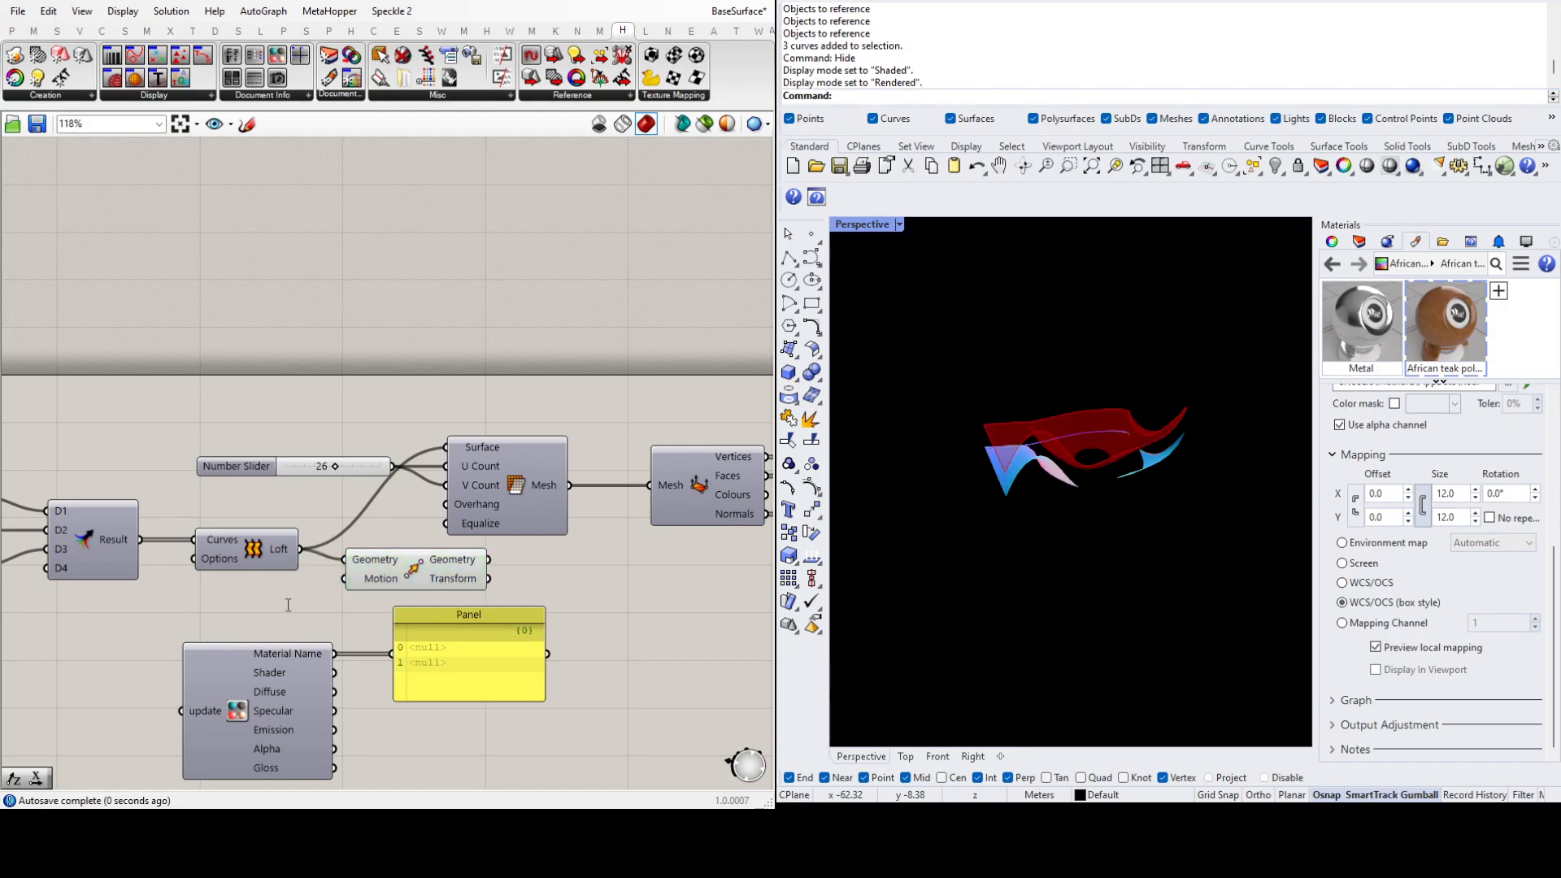
{"action": "left_click_drag", "start_coordinate": [489, 559], "coordinate": [446, 448]}
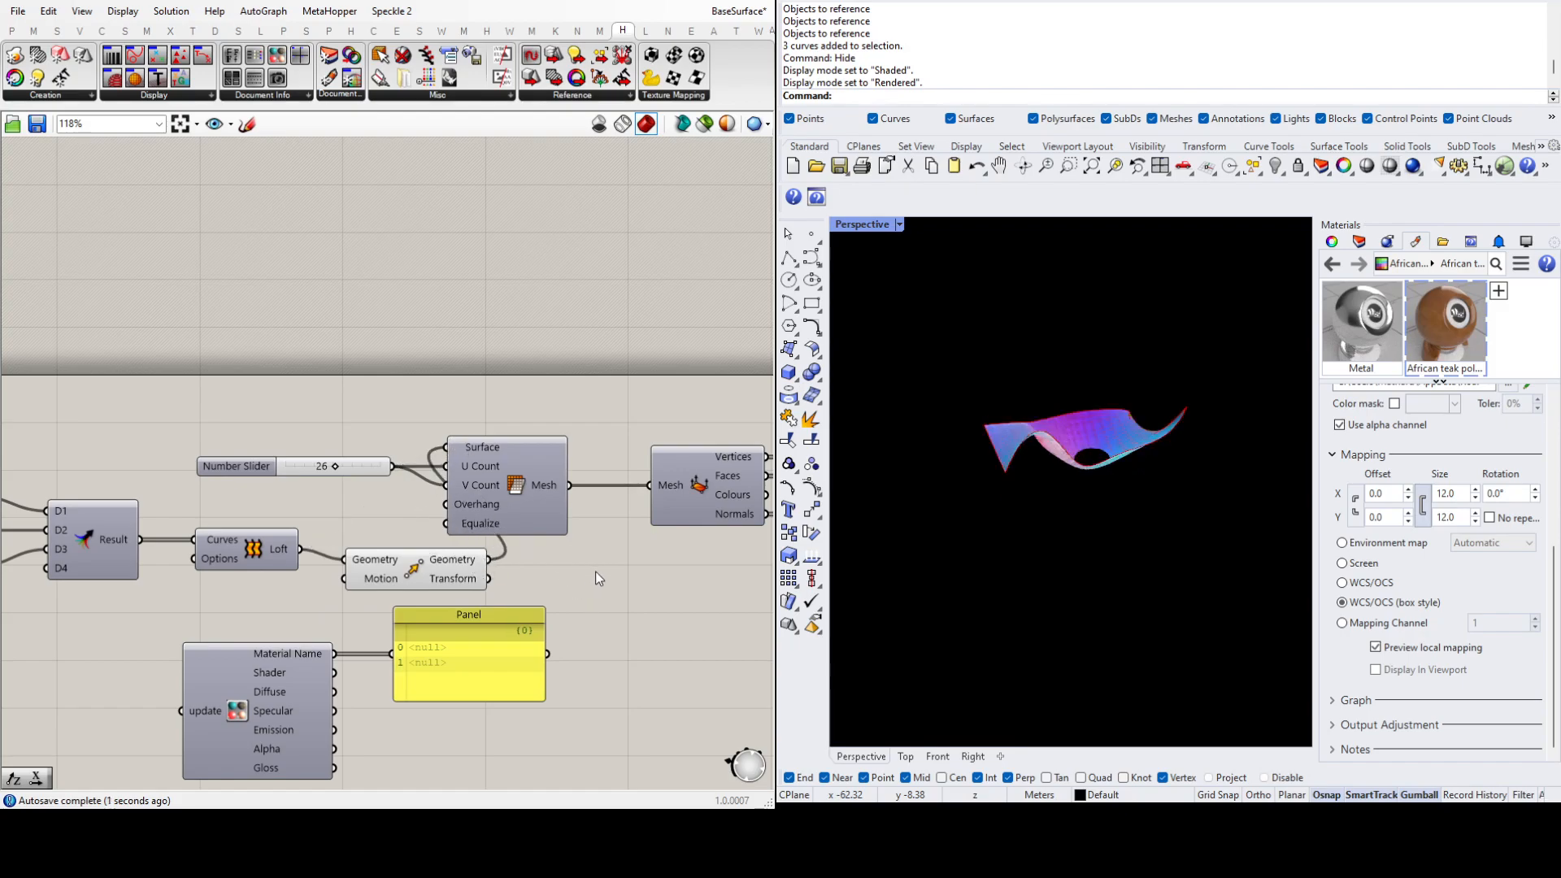
Step: Add a Unit Z component and connect its Unit vector output to Move's Motion input
{"action": "double_click", "coordinate": [272, 603]}
{"action": "type", "text": "z"}
{"action": "key", "text": "Return"}
{"action": "left_click_drag", "start_coordinate": [306, 613], "coordinate": [344, 579]}
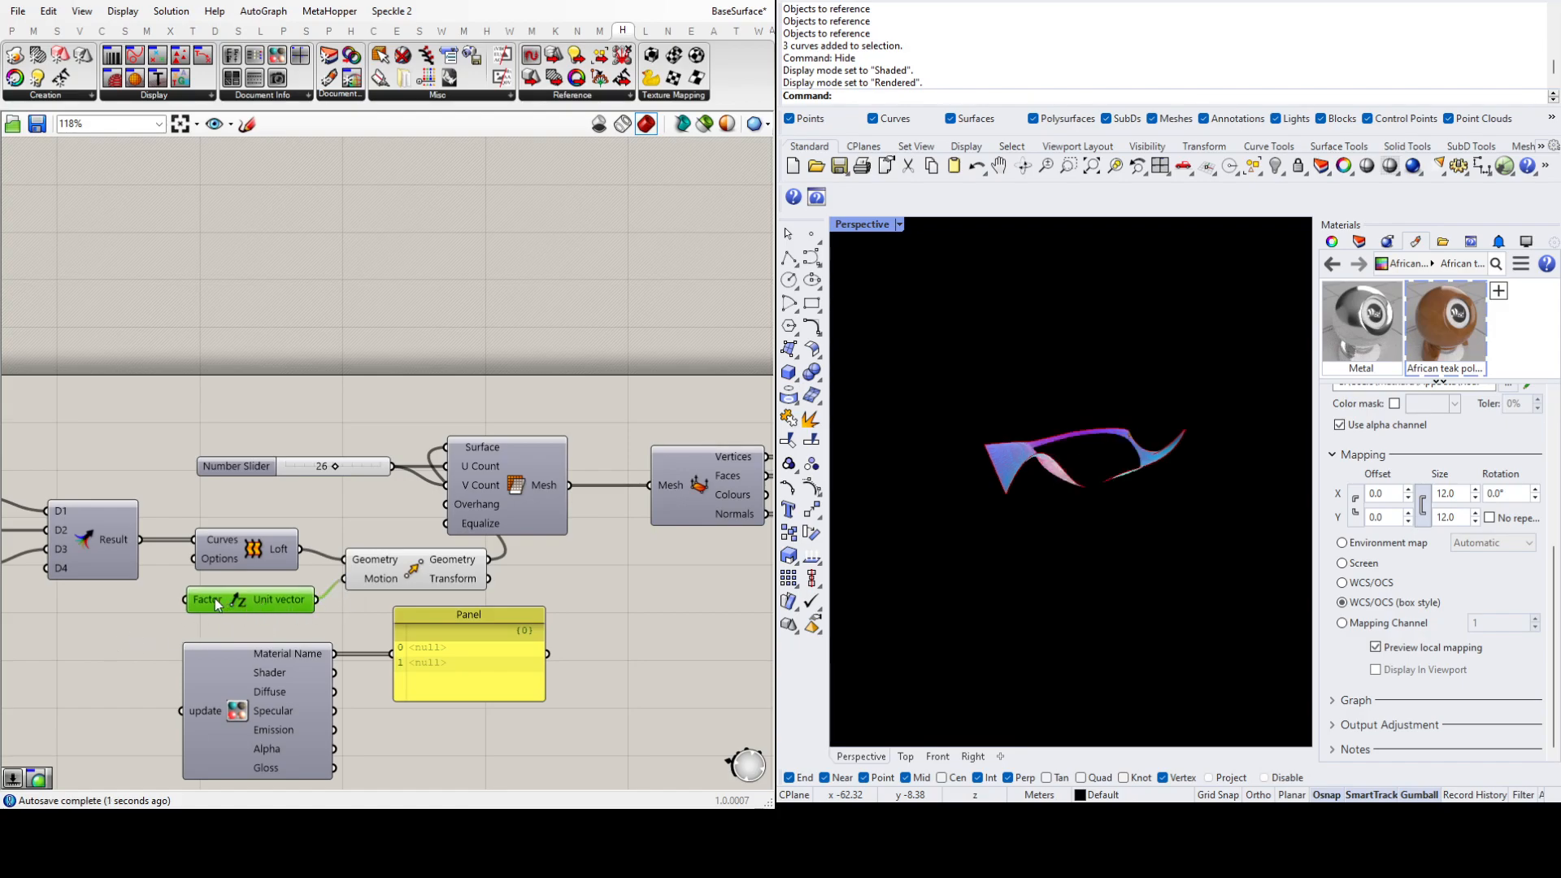
{"action": "left_click", "coordinate": [119, 618]}
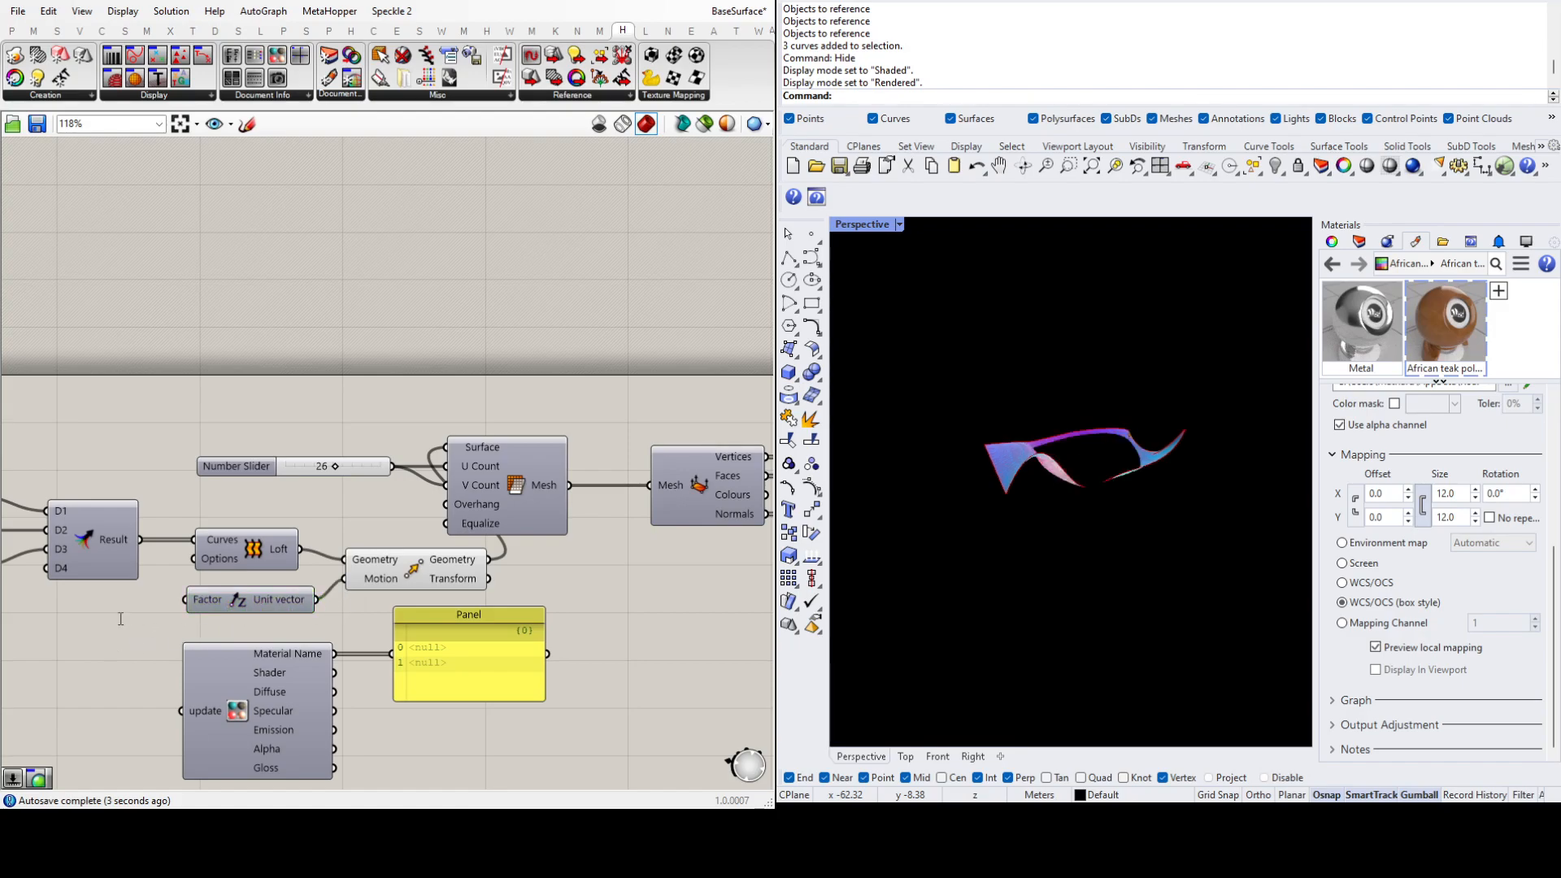
Step: Add a number slider, connect it to Unit Z's Factor input and set it to 10
{"action": "double_click", "coordinate": [120, 619]}
{"action": "type", "text": "2"}
{"action": "key", "text": "Return"}
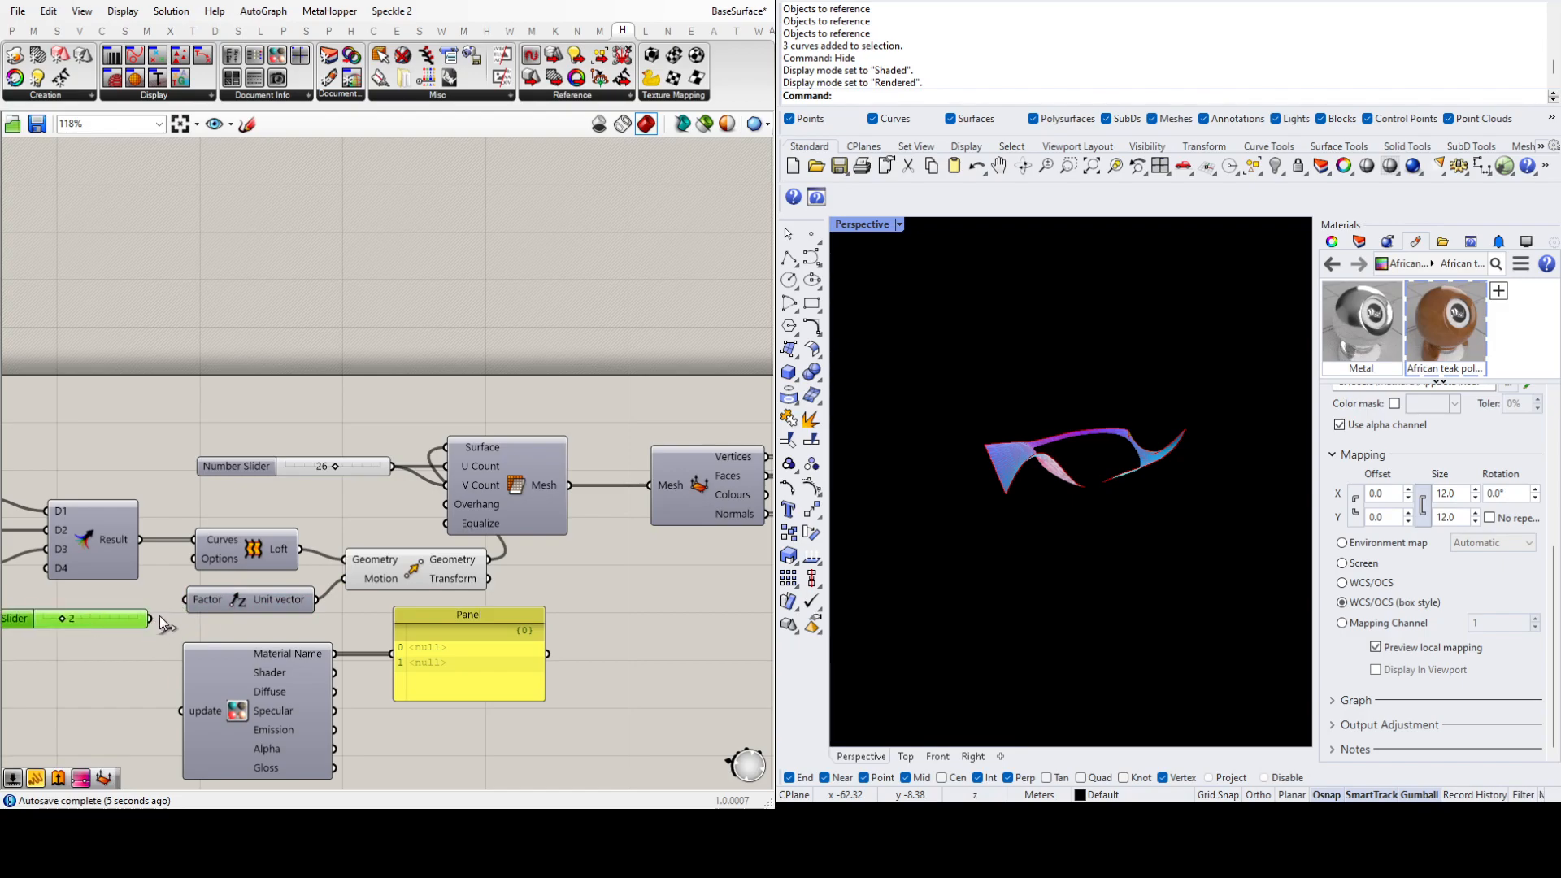
{"action": "left_click_drag", "start_coordinate": [151, 618], "coordinate": [188, 601]}
{"action": "left_click_drag", "start_coordinate": [66, 622], "coordinate": [158, 624]}
{"action": "scroll", "coordinate": [240, 632], "scroll_direction": "down", "scroll_amount": 3}
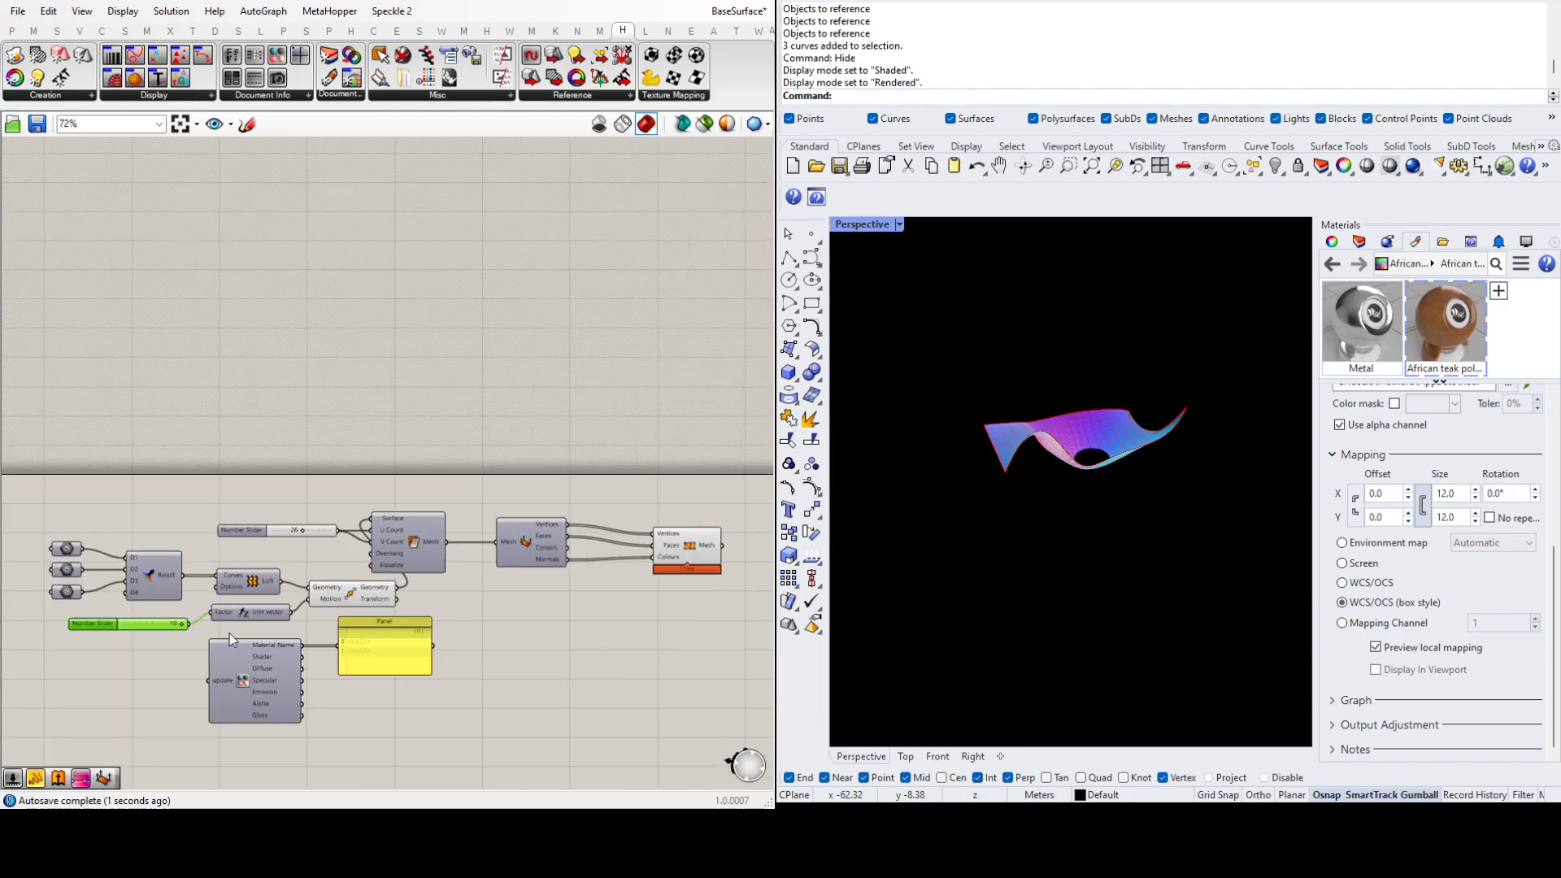
Step: Raise the Factor slider until the whole surface clears the ground plane, and turn off the Move component's preview
{"action": "scroll", "coordinate": [177, 637], "scroll_direction": "up", "scroll_amount": 5}
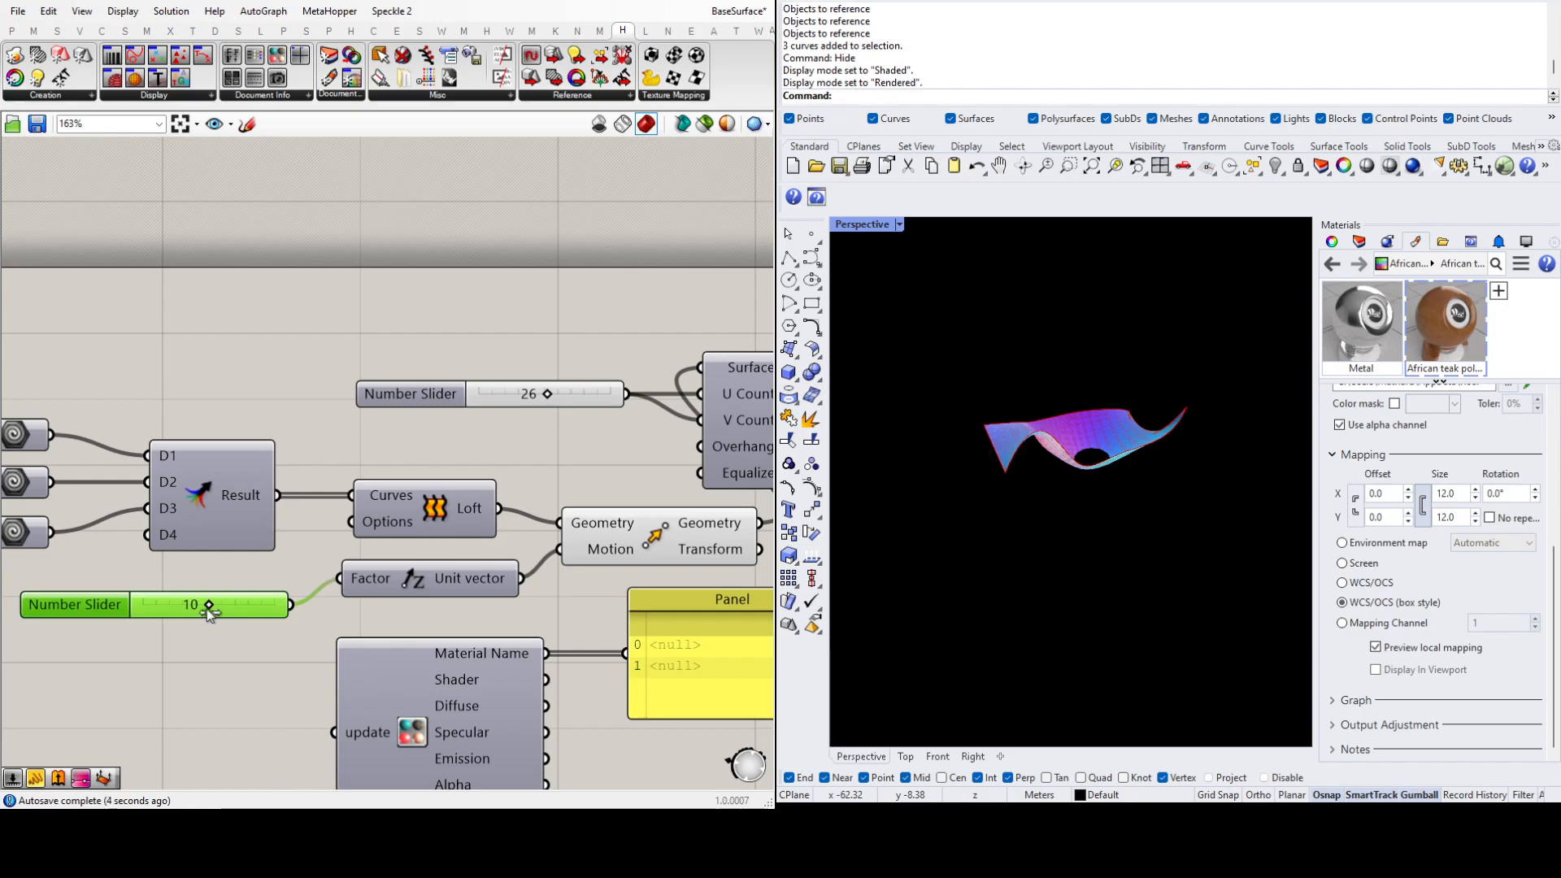
{"action": "left_click_drag", "start_coordinate": [206, 608], "coordinate": [236, 613]}
{"action": "left_click", "coordinate": [352, 618]}
{"action": "scroll", "coordinate": [417, 602], "scroll_direction": "down", "scroll_amount": 7}
{"action": "scroll", "coordinate": [416, 602], "scroll_direction": "up", "scroll_amount": 5}
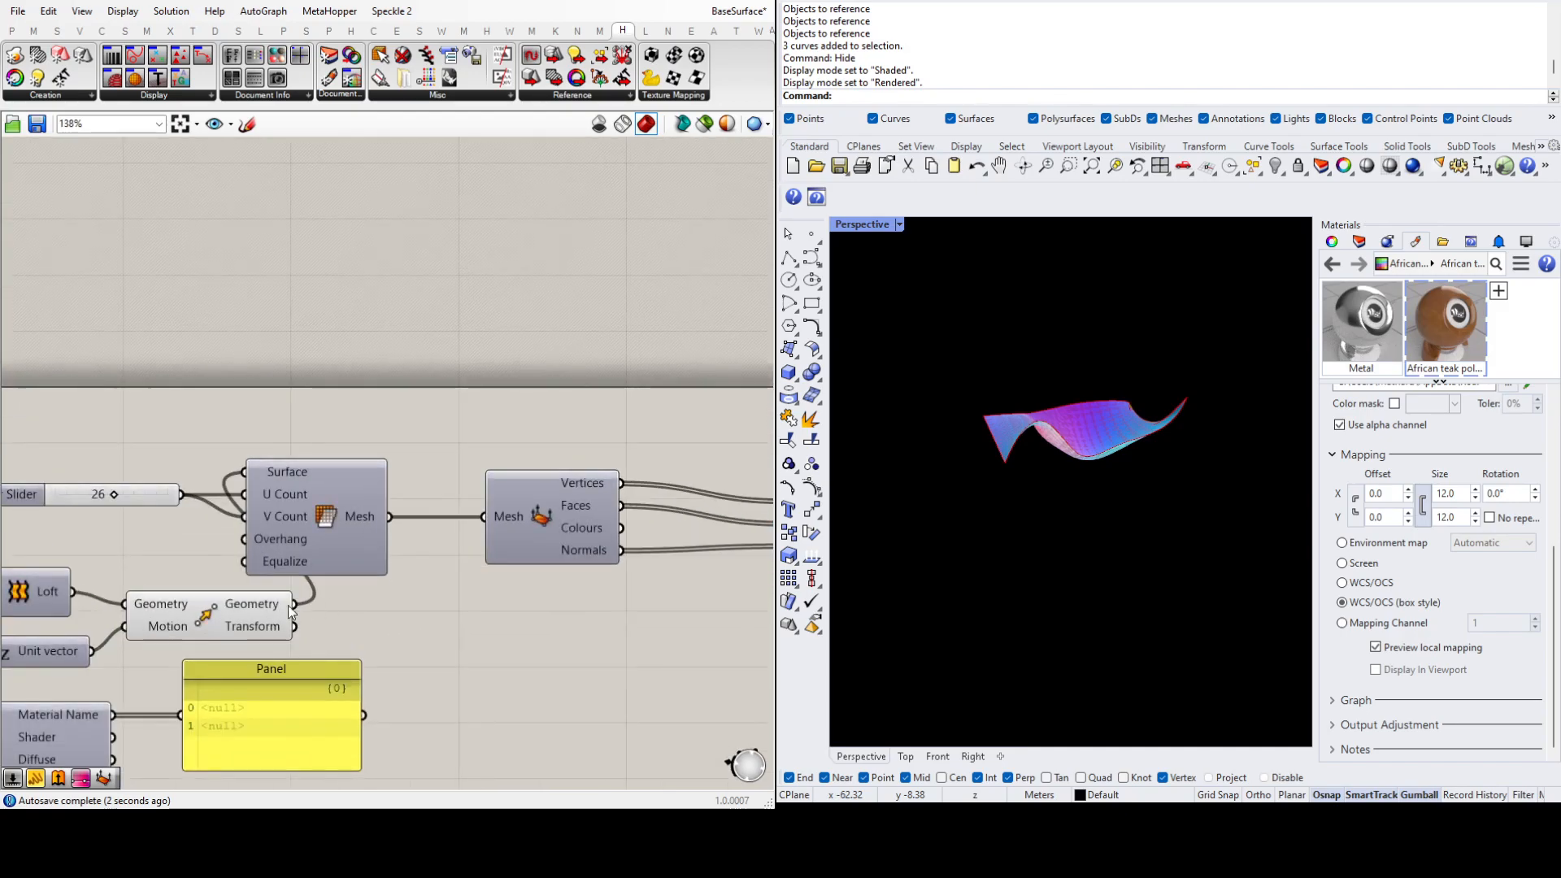
{"action": "left_click", "coordinate": [280, 611]}
{"action": "left_click", "coordinate": [458, 587]}
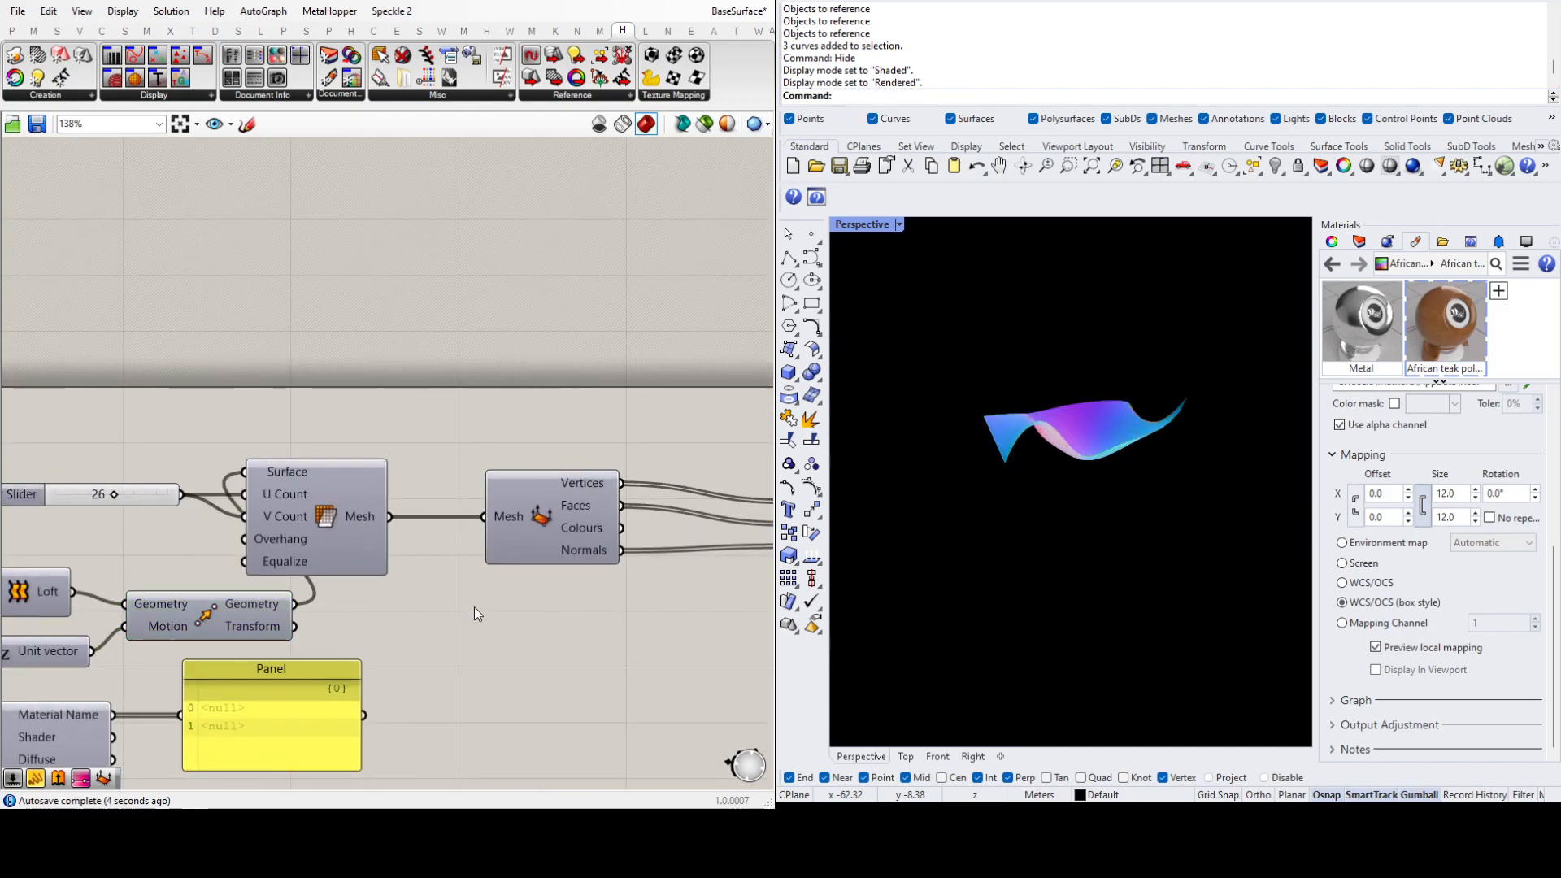
Step: Inspect the raised coloured mesh from above and examine the reference definition that colours a mesh with a gradient
{"action": "scroll", "coordinate": [484, 621], "scroll_direction": "down", "scroll_amount": 4}
{"action": "scroll", "coordinate": [670, 584], "scroll_direction": "up", "scroll_amount": 4}
{"action": "left_click", "coordinate": [559, 564]}
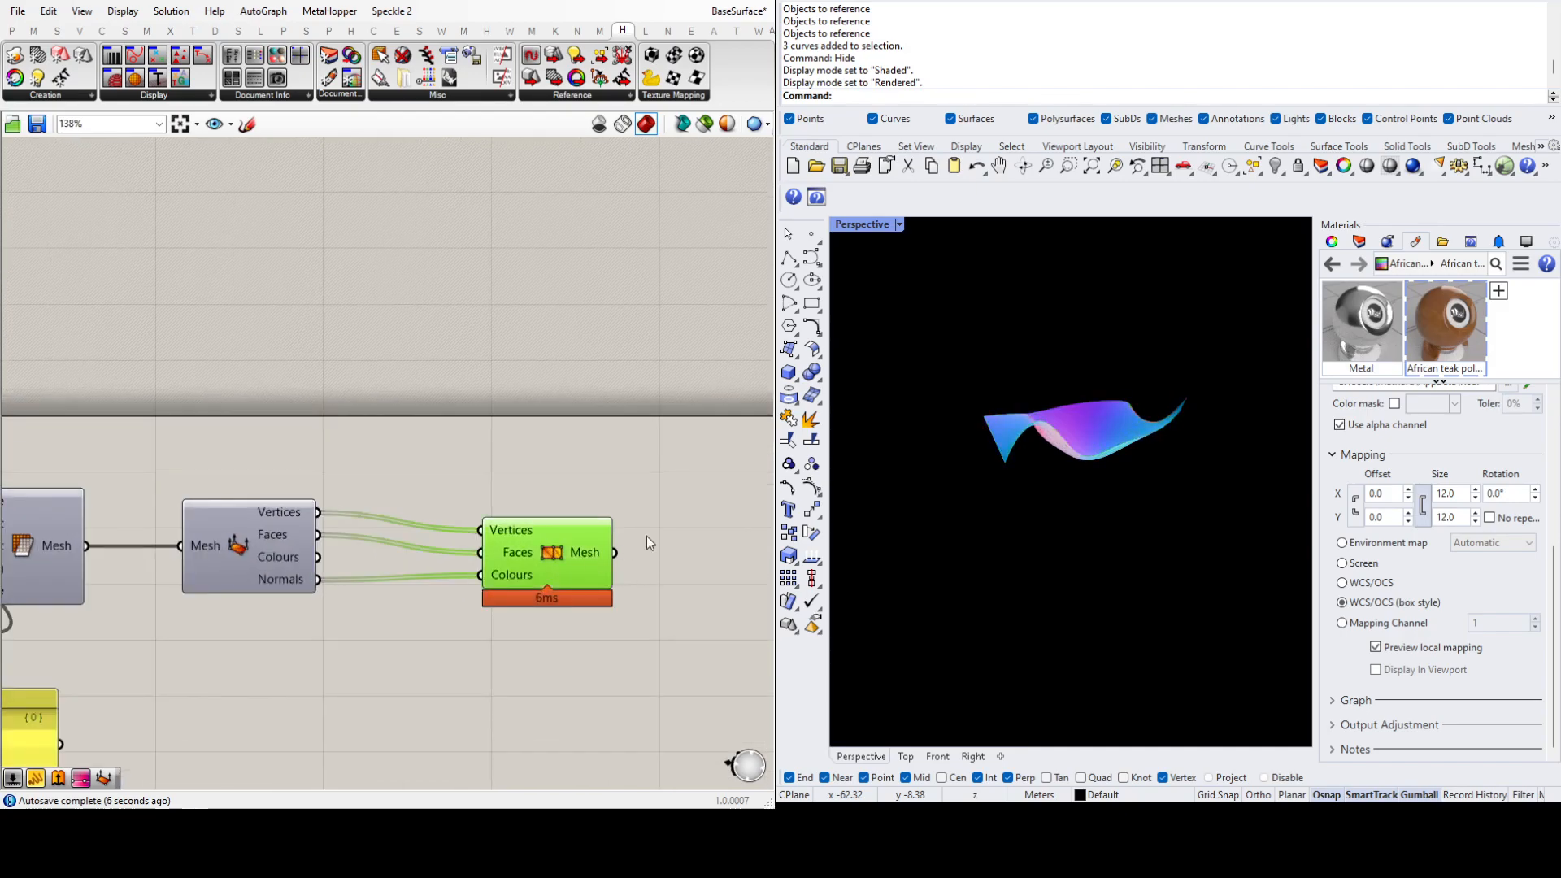
{"action": "right_click_drag", "start_coordinate": [1009, 433], "coordinate": [1049, 470]}
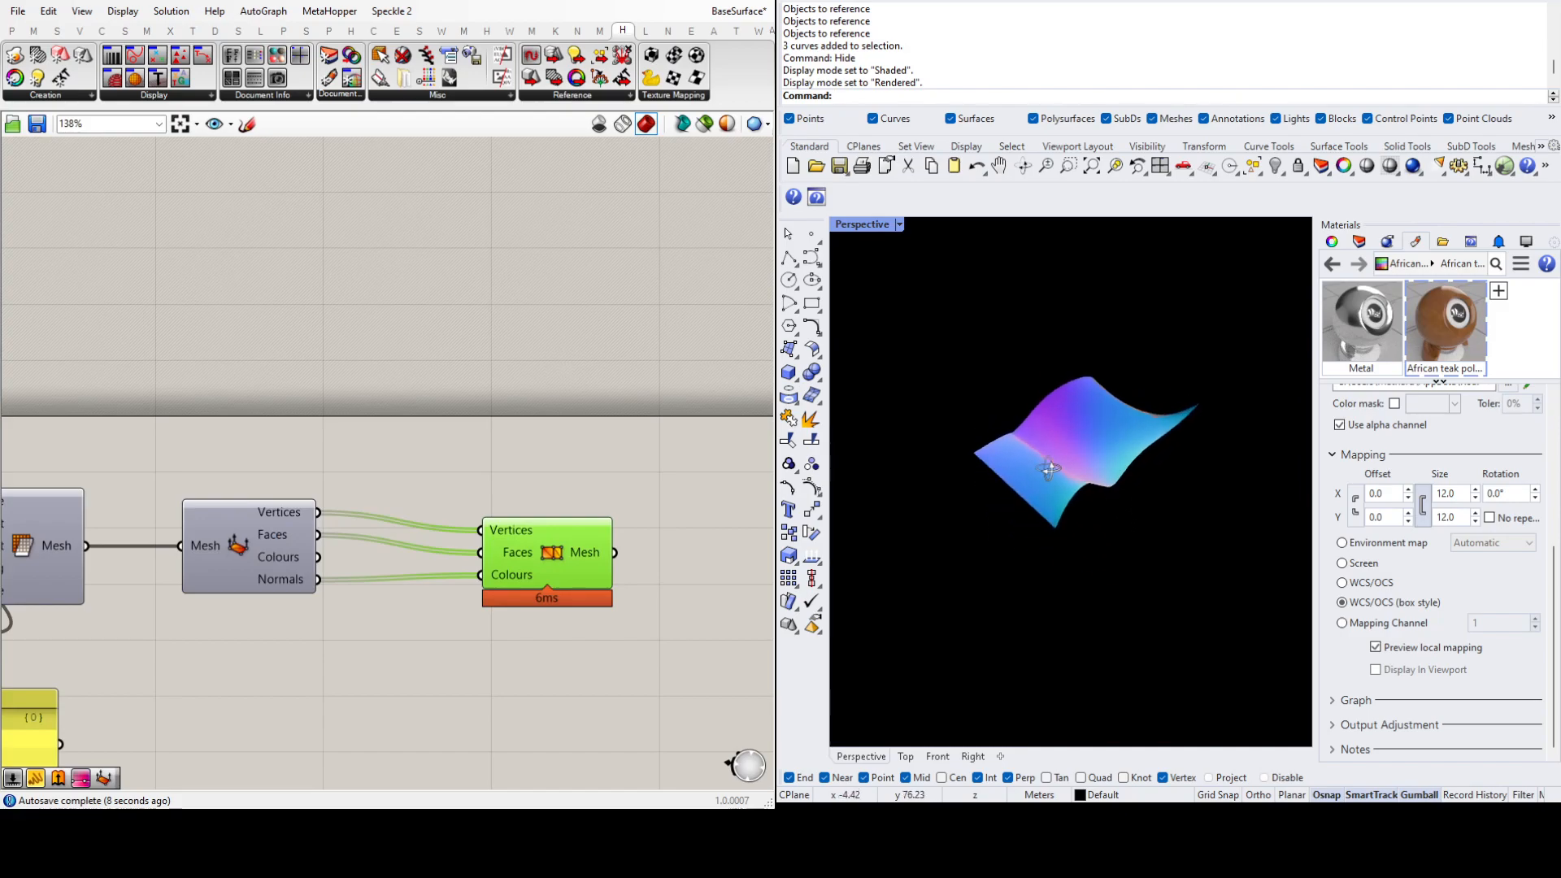
{"action": "scroll", "coordinate": [449, 525], "scroll_direction": "down", "scroll_amount": 10}
{"action": "scroll", "coordinate": [420, 630], "scroll_direction": "up", "scroll_amount": 3}
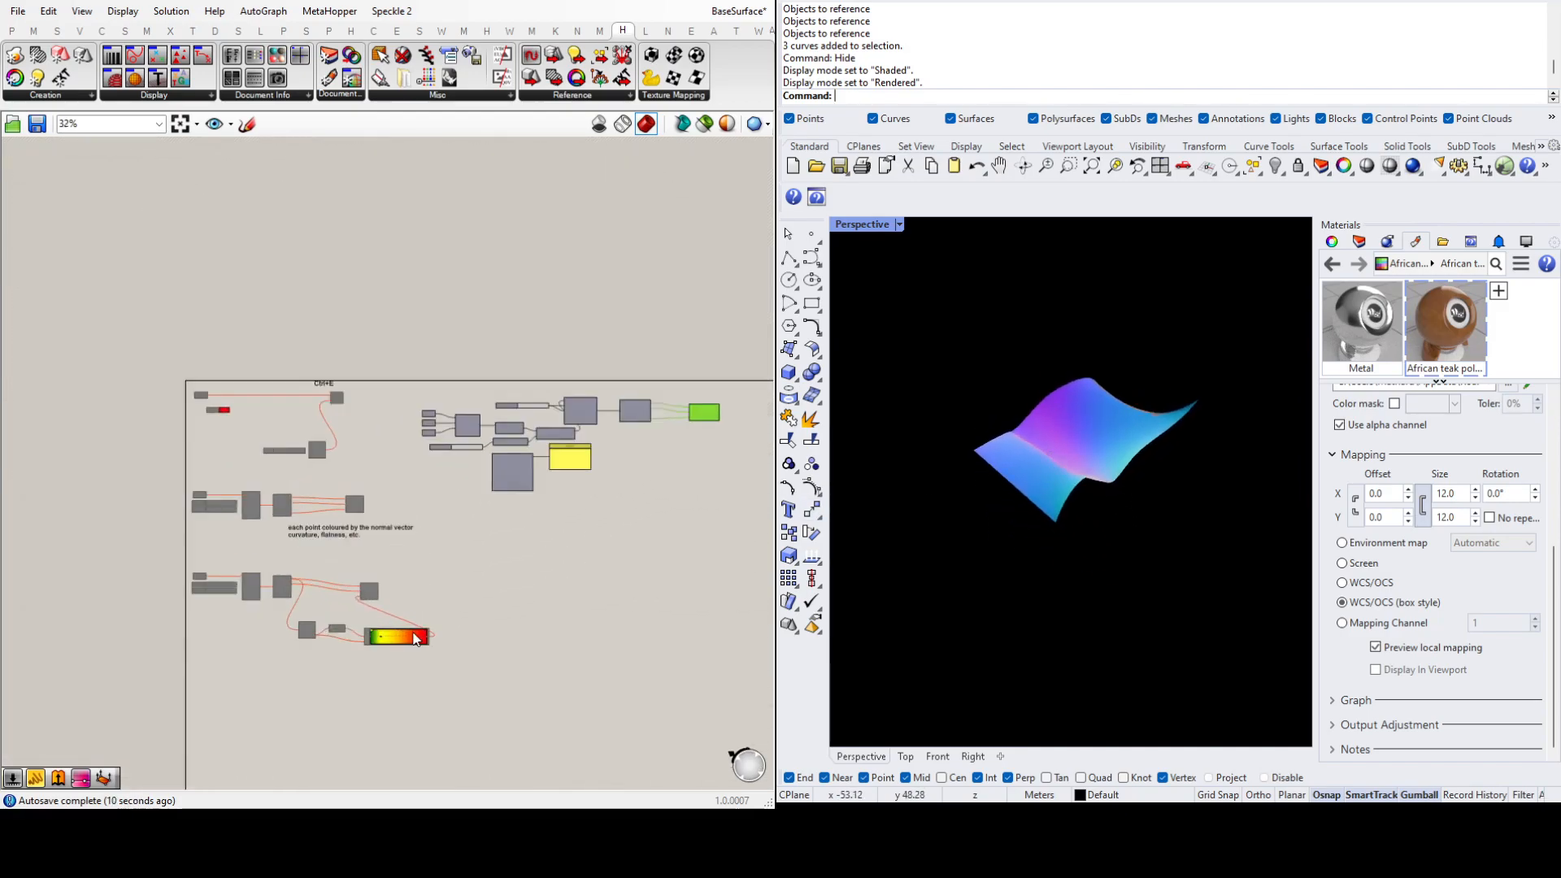
{"action": "scroll", "coordinate": [420, 631], "scroll_direction": "up", "scroll_amount": 5}
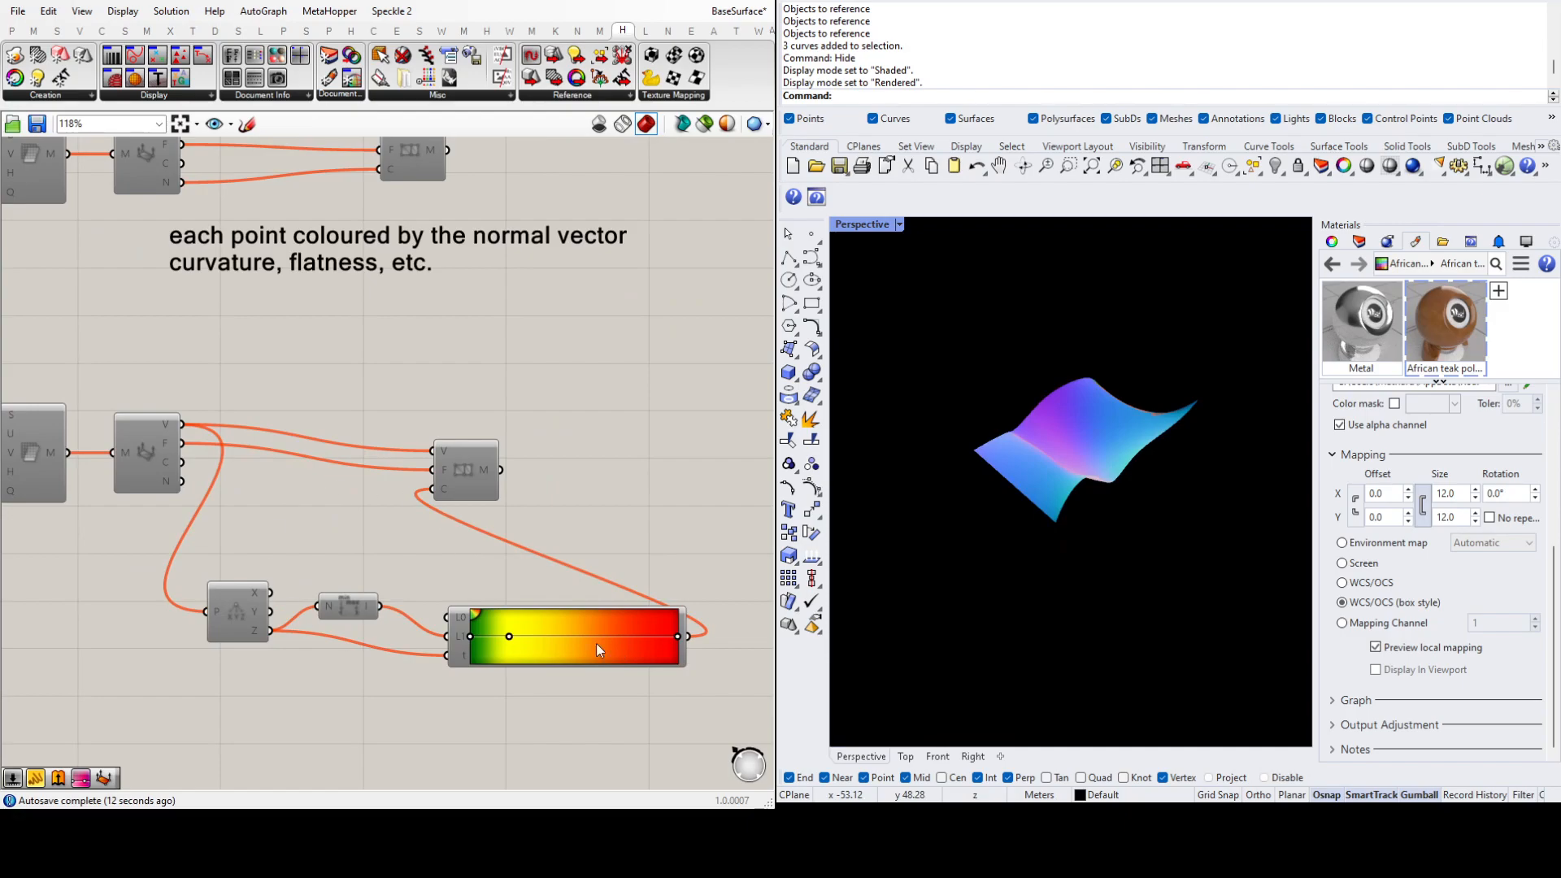
{"action": "scroll", "coordinate": [527, 696], "scroll_direction": "down", "scroll_amount": 2}
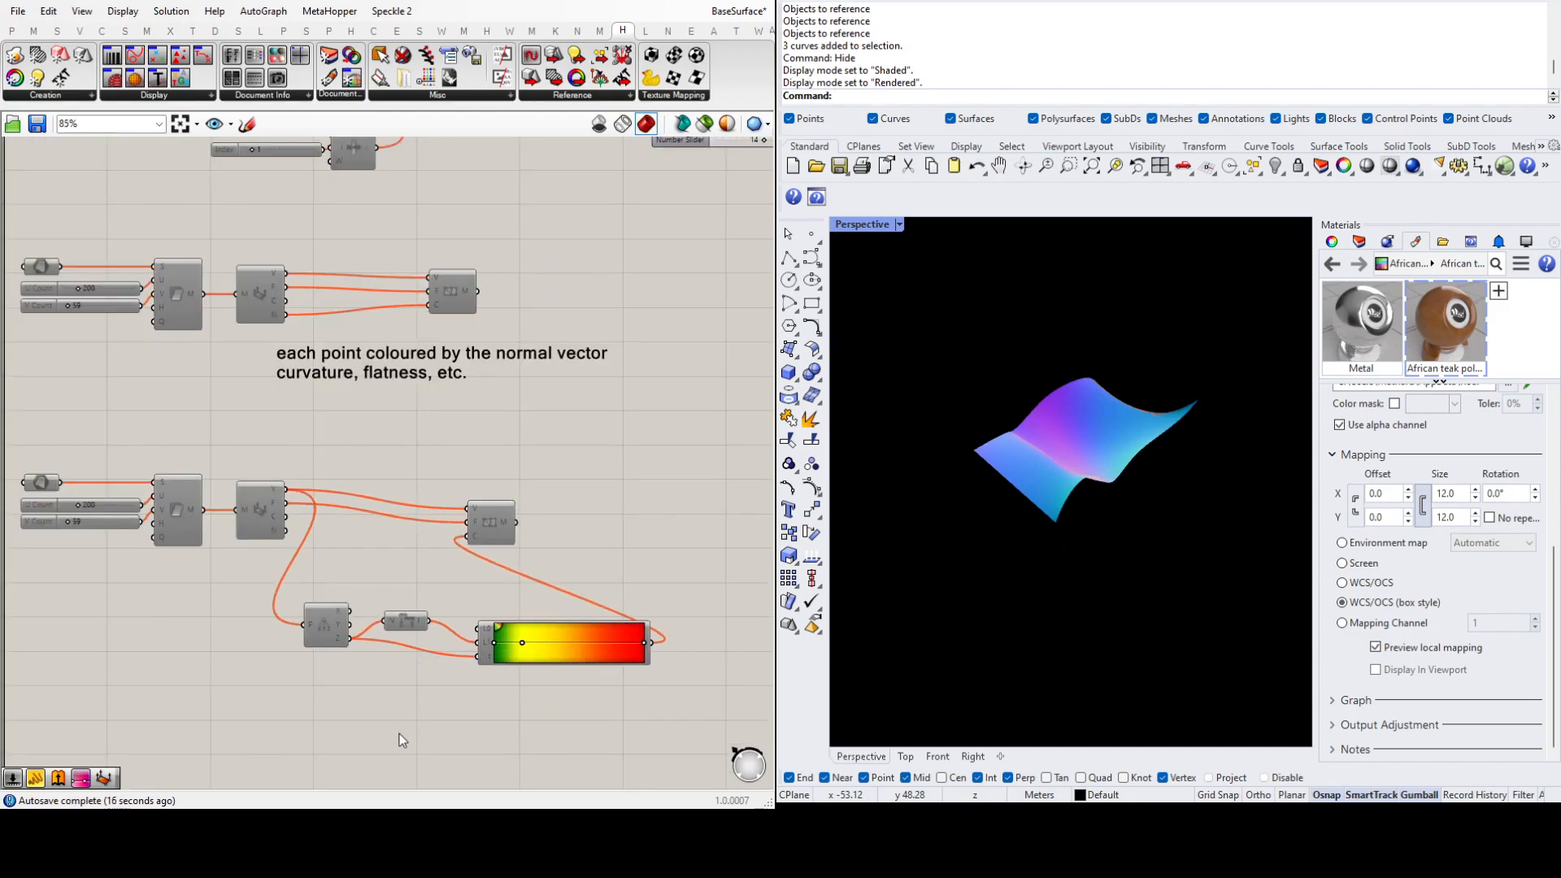
{"action": "scroll", "coordinate": [371, 722], "scroll_direction": "down", "scroll_amount": 10}
{"action": "scroll", "coordinate": [448, 637], "scroll_direction": "up", "scroll_amount": 6}
{"action": "scroll", "coordinate": [519, 560], "scroll_direction": "up", "scroll_amount": 4}
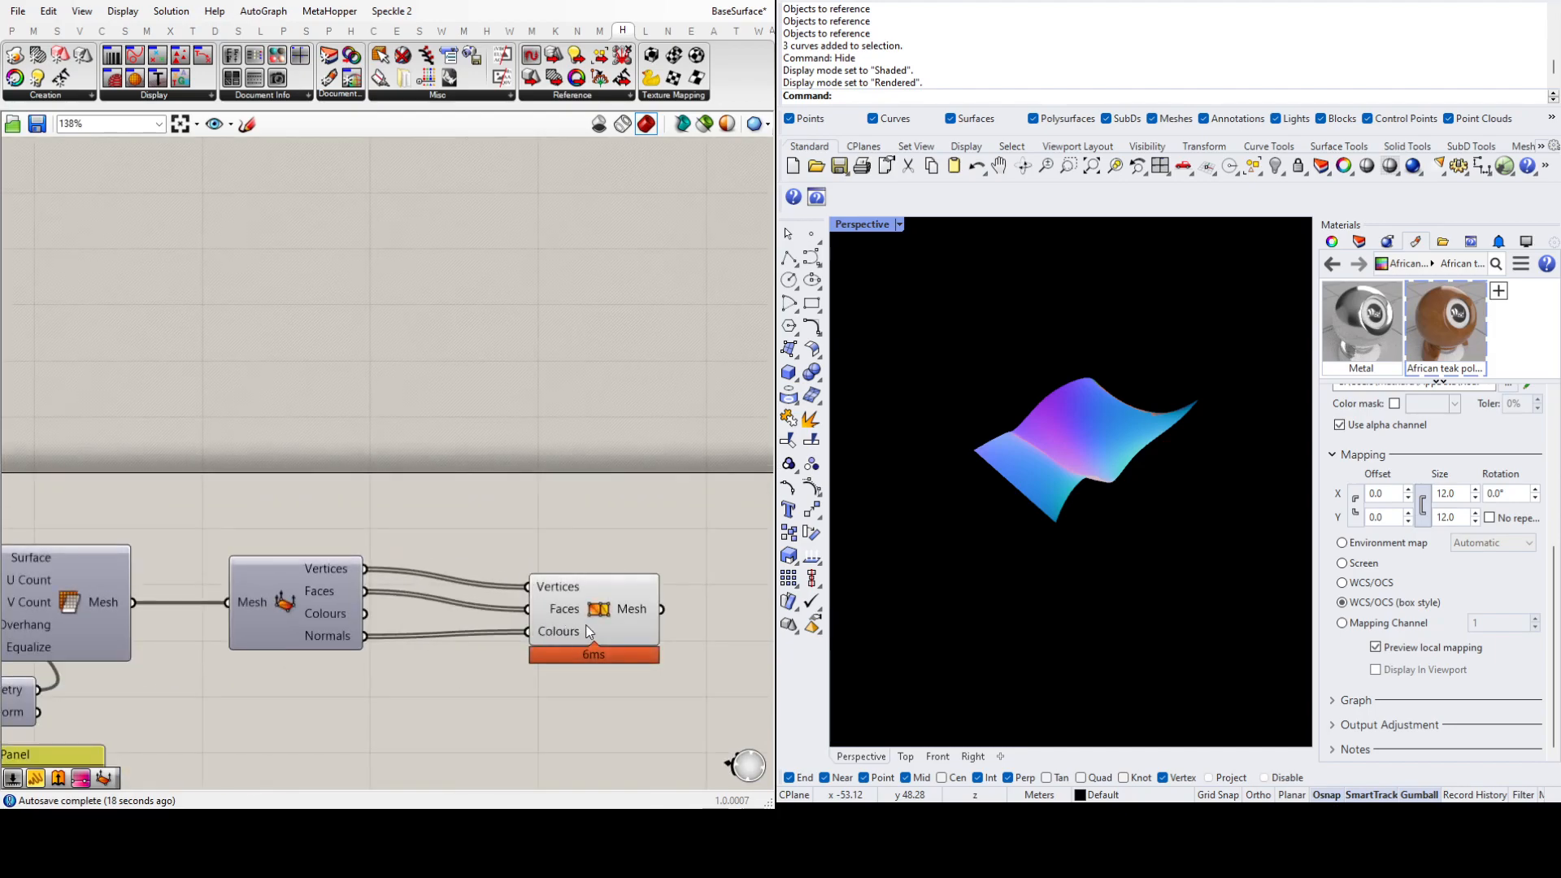
Step: Move Construct Mesh farther from Deconstruct Mesh and disconnect the Normals output from its Colours input
{"action": "left_click", "coordinate": [622, 602]}
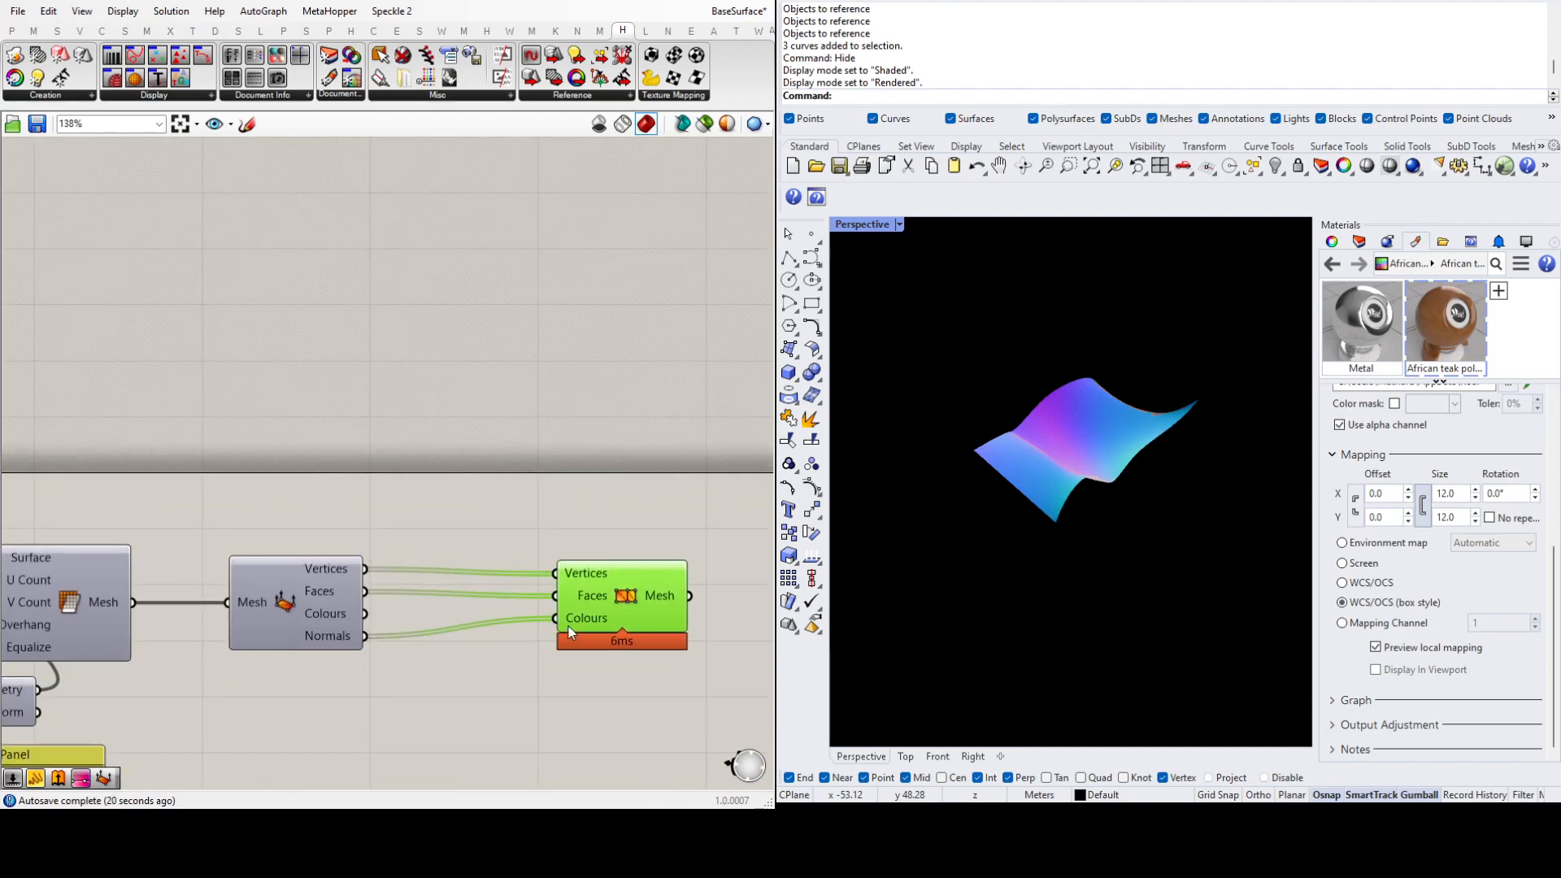
{"action": "mouse_move", "coordinate": [1079, 418]}
{"action": "right_mouse_down"}
{"action": "mouse_move", "coordinate": [1122, 529]}
{"action": "mouse_move", "coordinate": [1046, 452]}
{"action": "mouse_move", "coordinate": [1167, 443]}
{"action": "mouse_move", "coordinate": [1203, 558]}
{"action": "mouse_move", "coordinate": [1100, 599]}
{"action": "mouse_move", "coordinate": [1137, 539]}
{"action": "mouse_move", "coordinate": [1173, 539]}
{"action": "right_mouse_up"}
{"action": "left_click_drag", "start_coordinate": [556, 618], "coordinate": [370, 638], "text": "ctrl"}
{"action": "scroll", "coordinate": [651, 504], "scroll_direction": "down", "scroll_amount": 3}
{"action": "scroll", "coordinate": [570, 618], "scroll_direction": "up", "scroll_amount": 2}
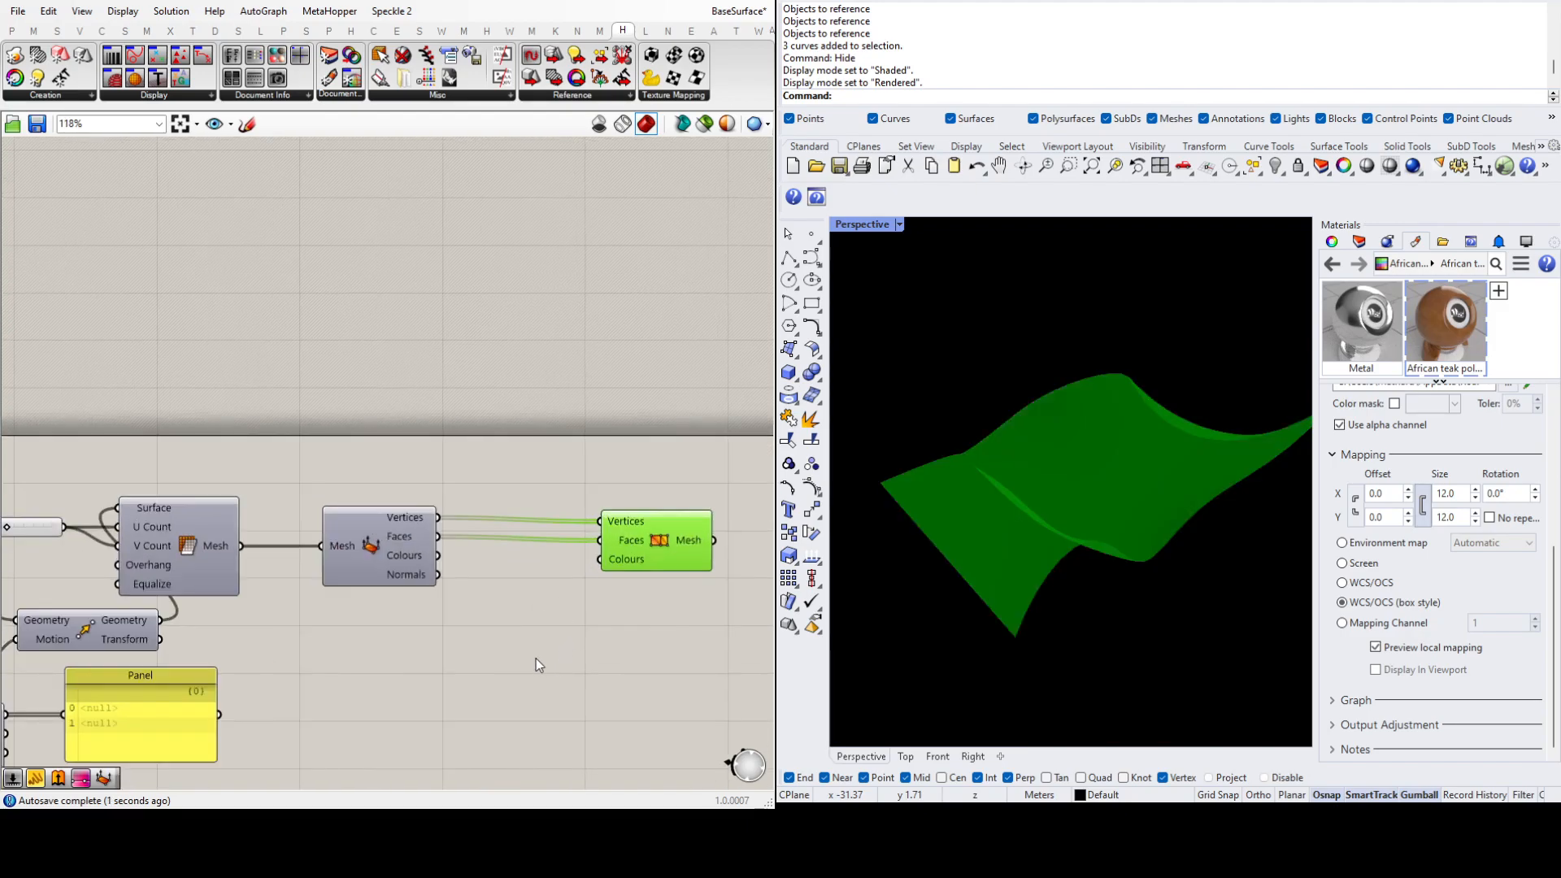
{"action": "left_click", "coordinate": [537, 658]}
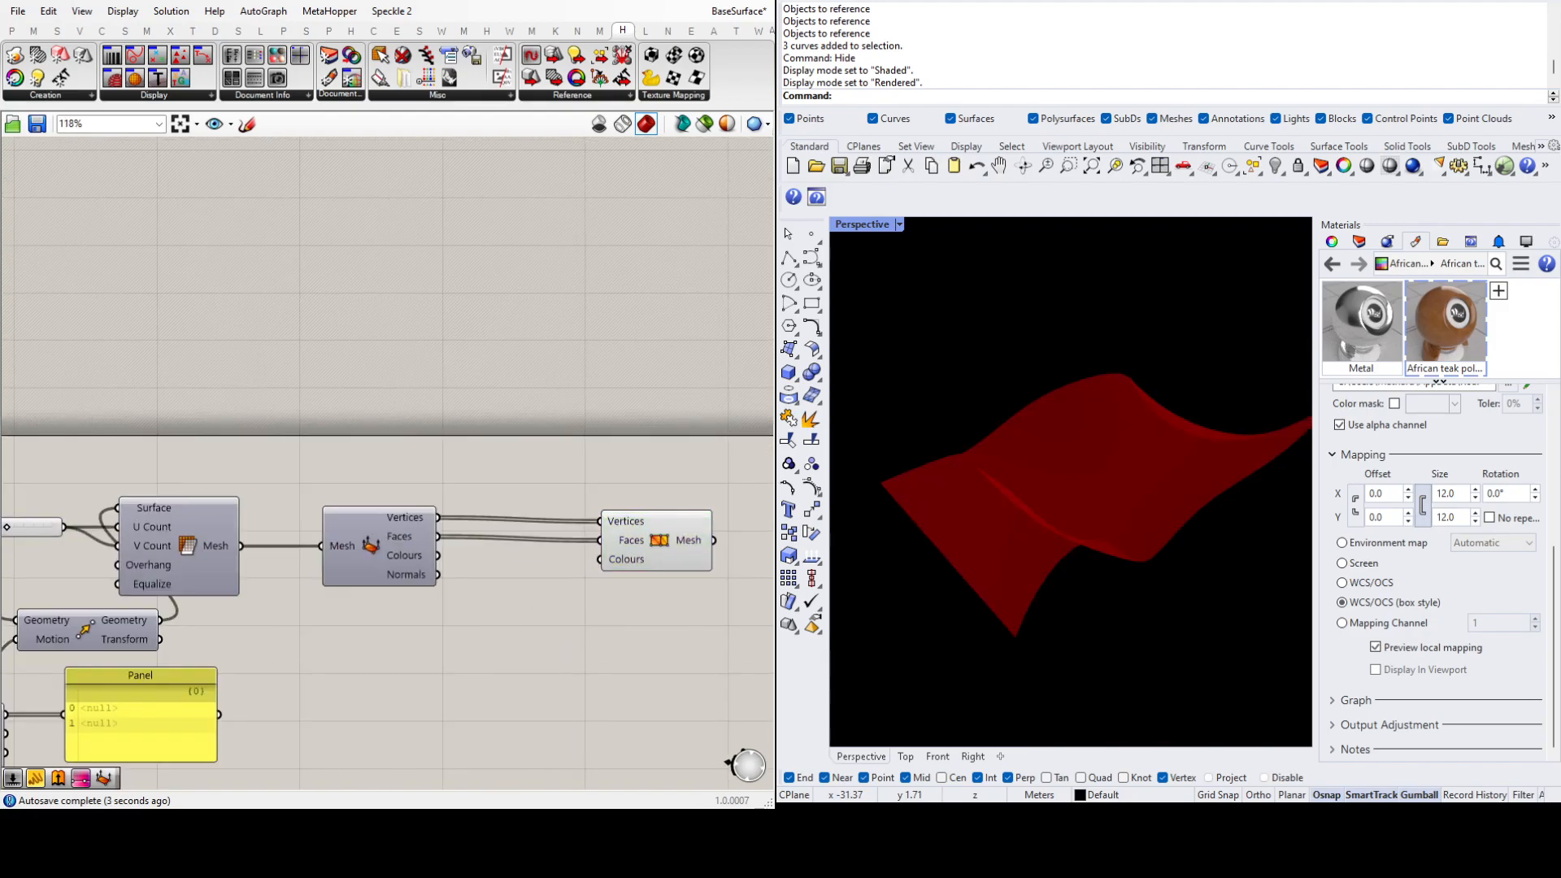
Step: Add a Gradient component below Construct Mesh and apply the green-yellow-red preset to it
{"action": "left_click", "coordinate": [548, 651]}
{"action": "left_click_drag", "start_coordinate": [534, 648], "coordinate": [726, 695]}
{"action": "scroll", "coordinate": [356, 635], "scroll_direction": "down", "scroll_amount": 2}
{"action": "right_click_drag", "start_coordinate": [638, 676], "coordinate": [553, 672]}
{"action": "scroll", "coordinate": [553, 671], "scroll_direction": "up", "scroll_amount": 1}
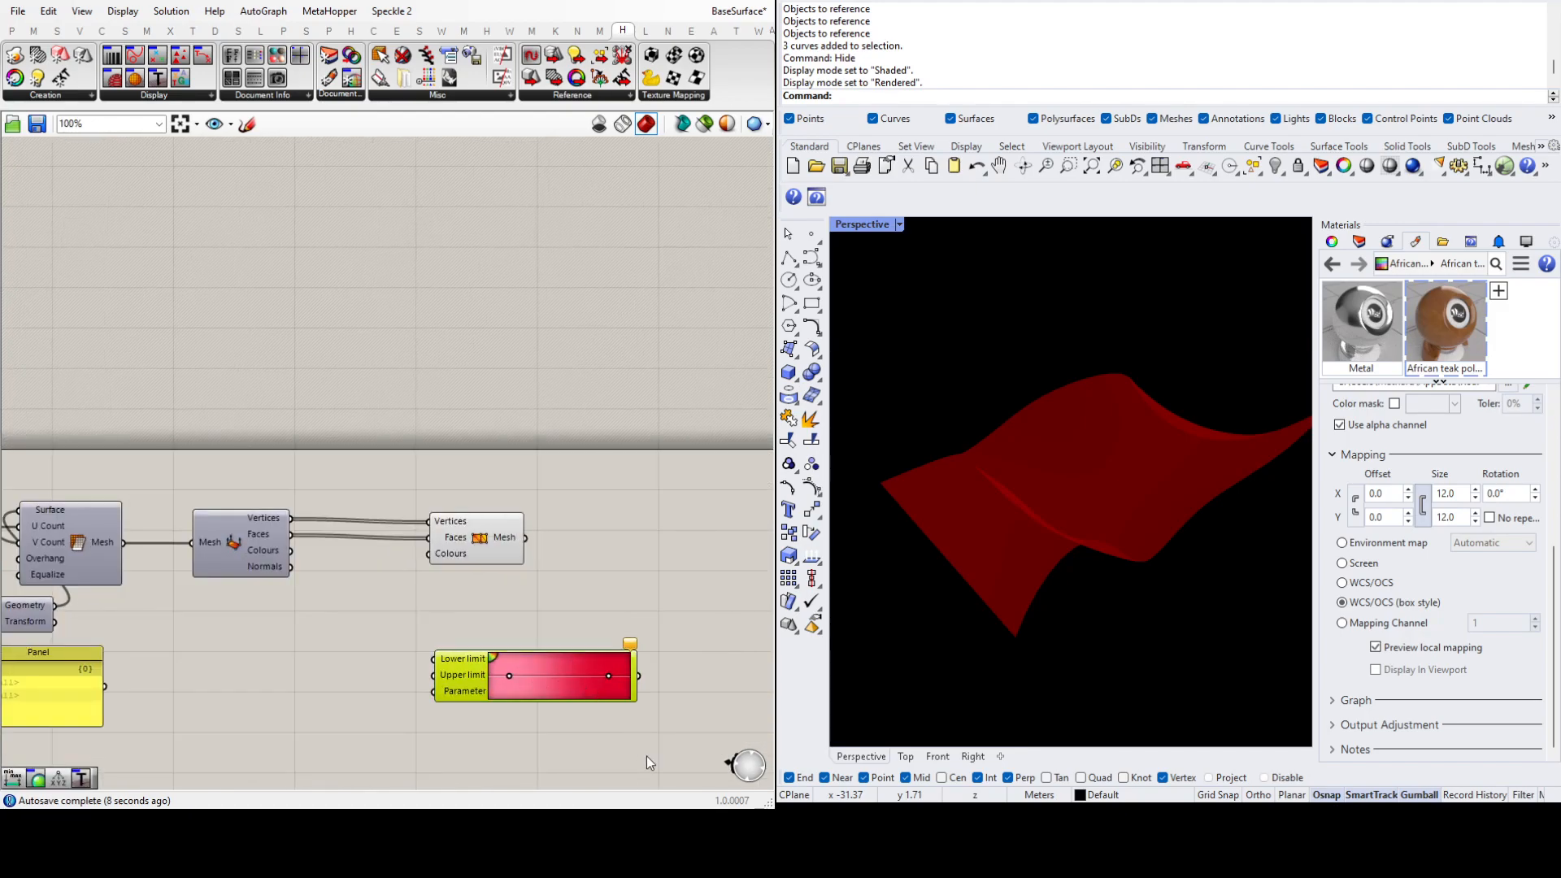
{"action": "left_click", "coordinate": [798, 721]}
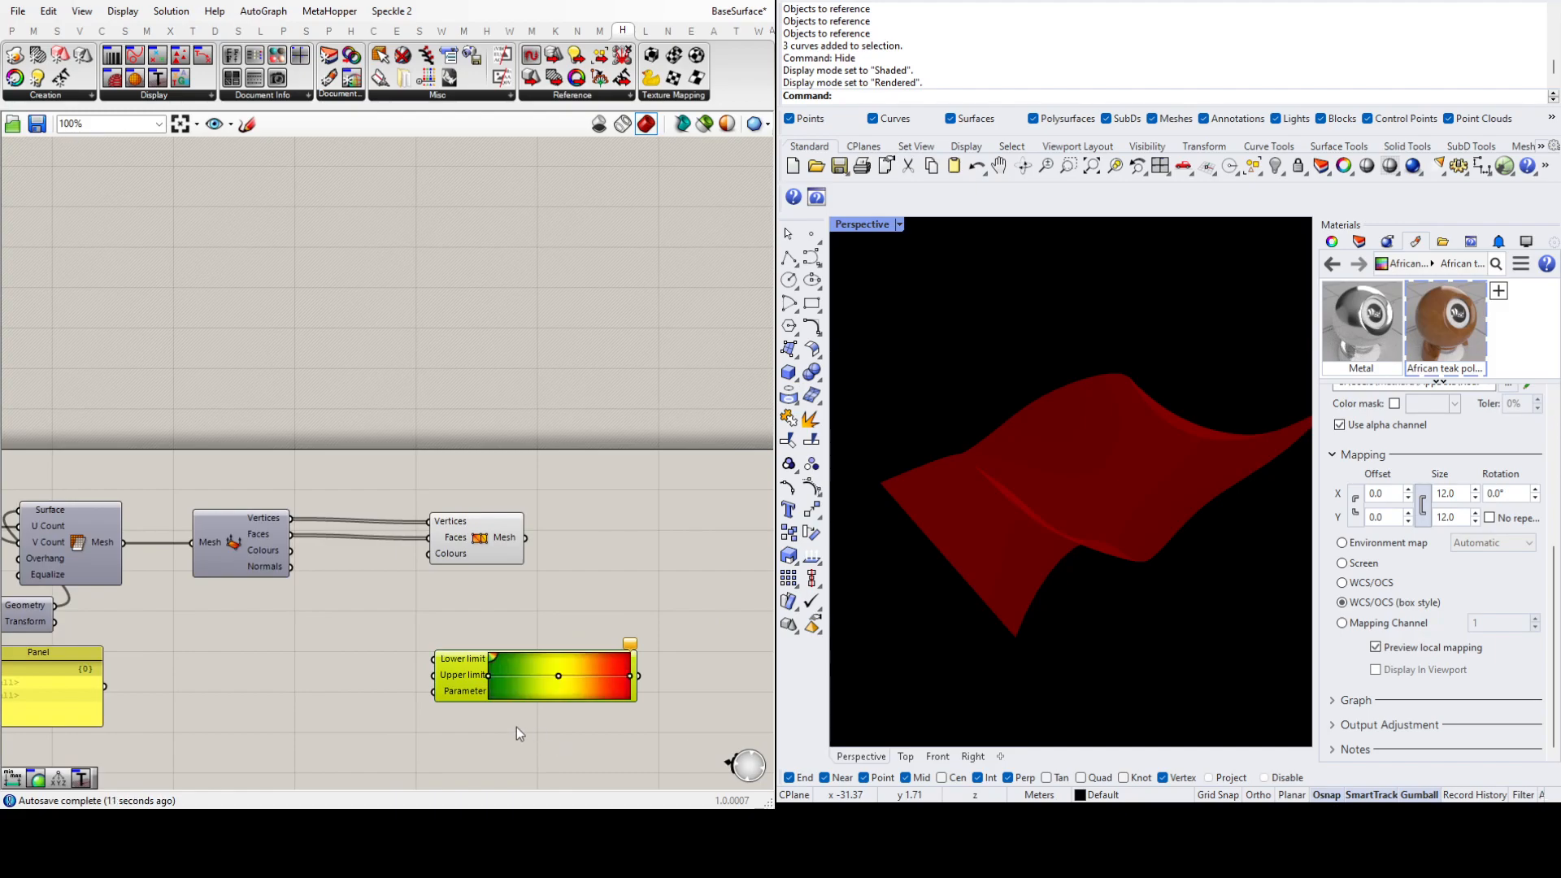
{"action": "left_click", "coordinate": [515, 735]}
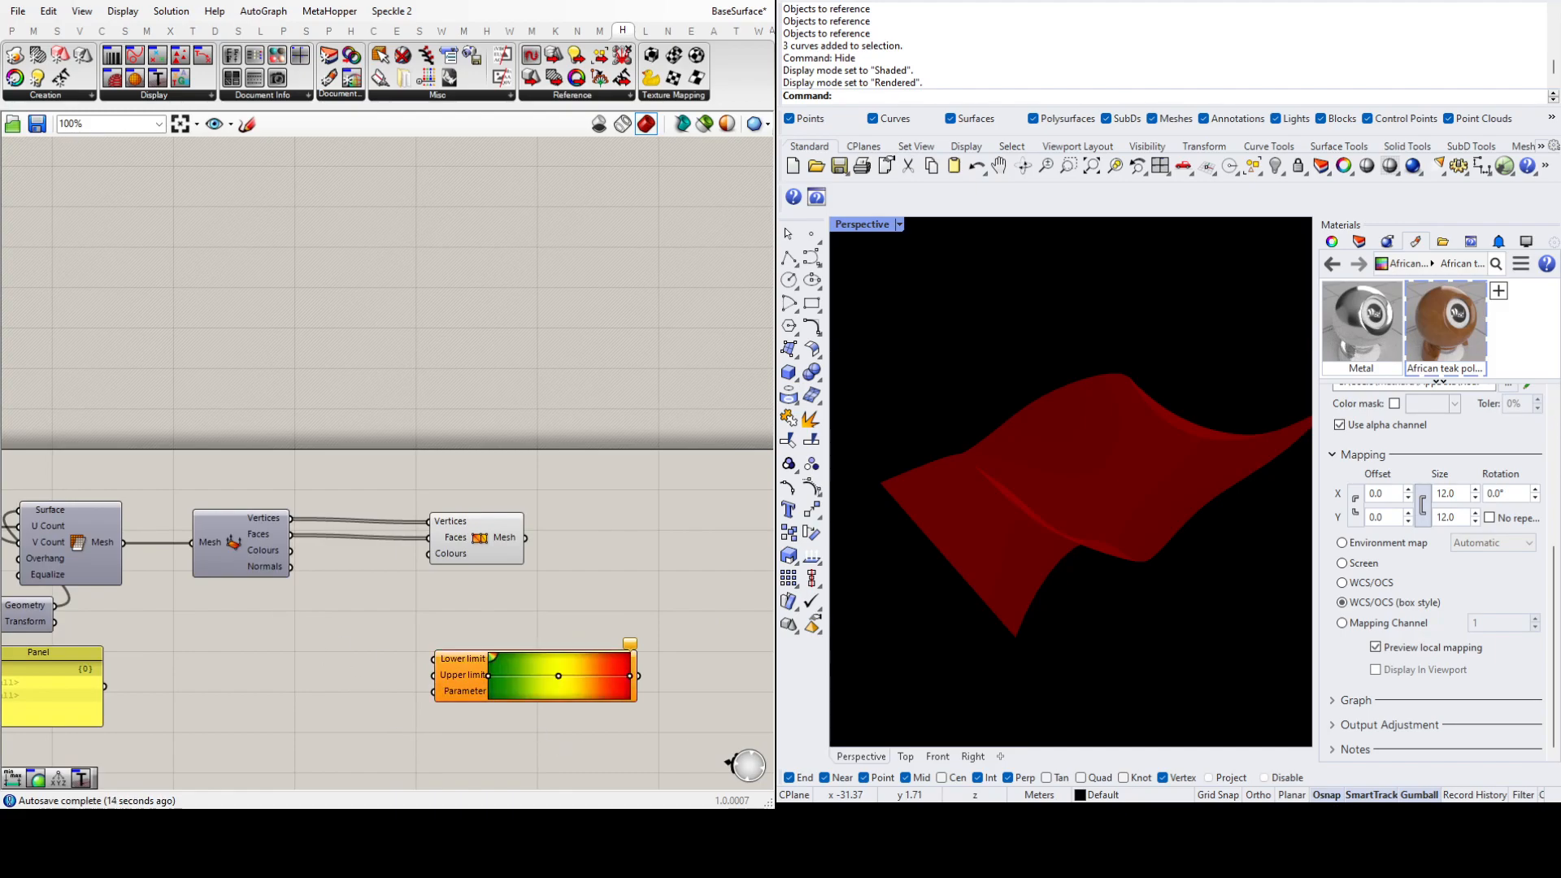
Step: Add a point deconstruction component beside the gradient and connect Deconstruct Mesh's Vertices output to its Point input
{"action": "left_click", "coordinate": [300, 599]}
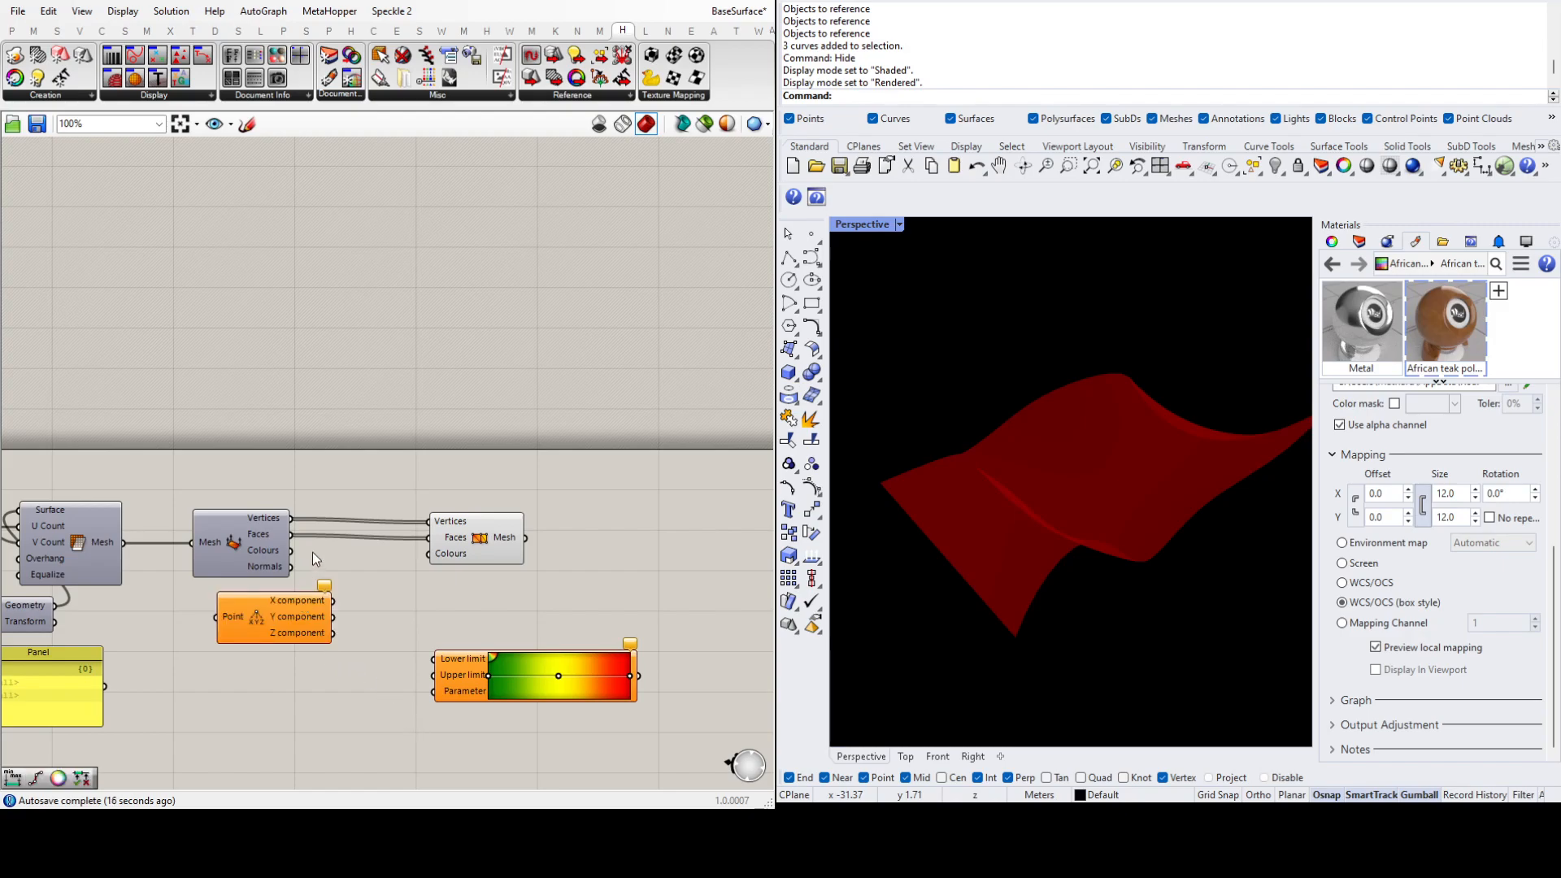
{"action": "left_click_drag", "start_coordinate": [293, 520], "coordinate": [285, 680]}
{"action": "left_click", "coordinate": [394, 763]}
{"action": "left_click", "coordinate": [286, 684]}
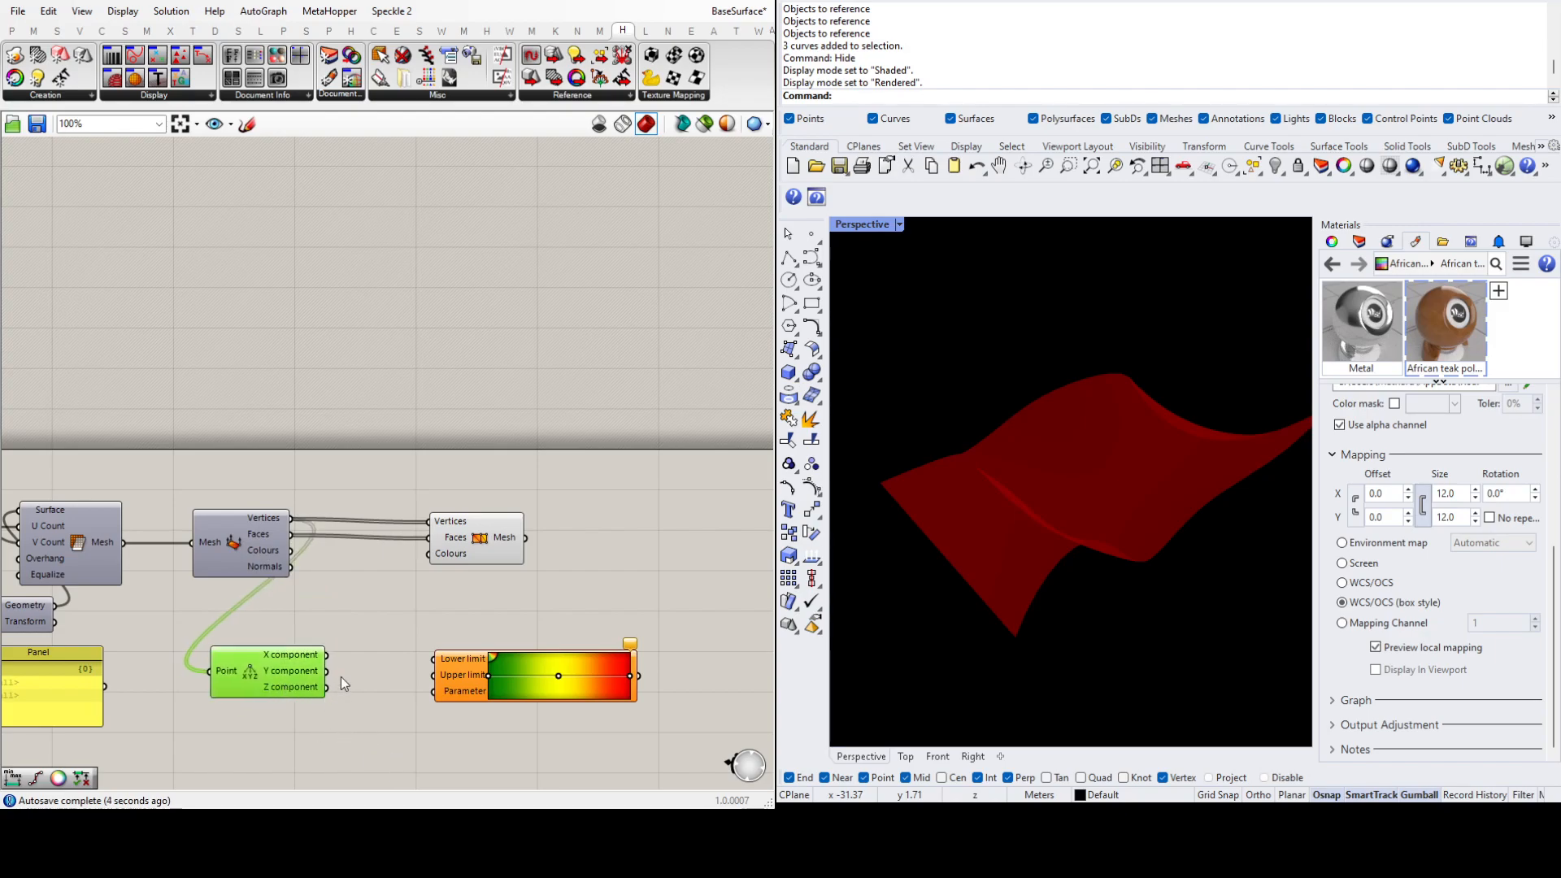
{"action": "left_click_drag", "start_coordinate": [297, 669], "coordinate": [286, 670]}
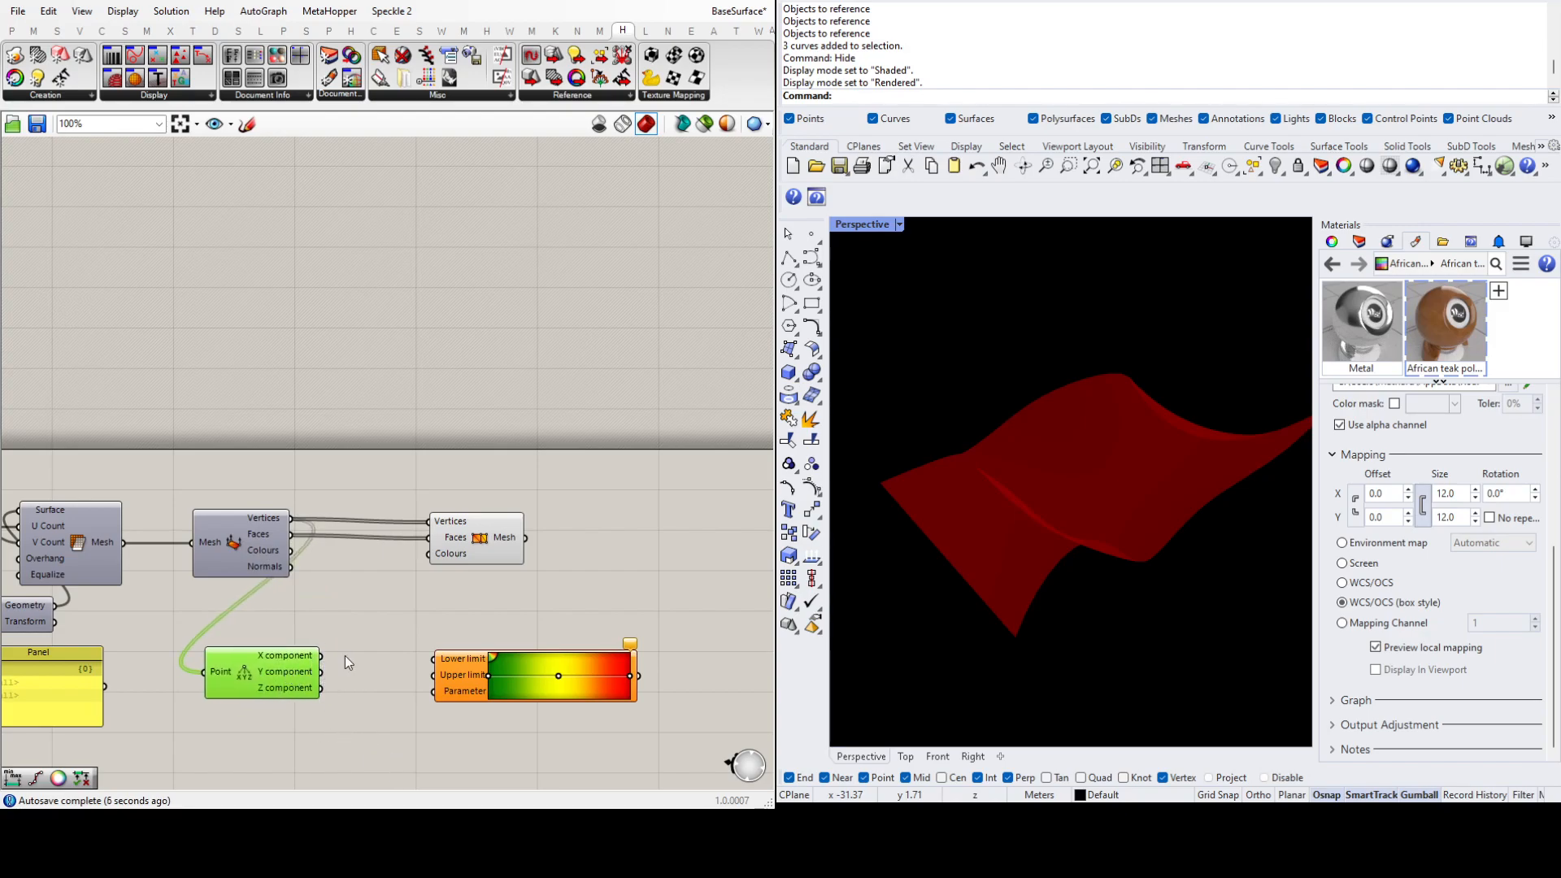
{"action": "left_click", "coordinate": [406, 677]}
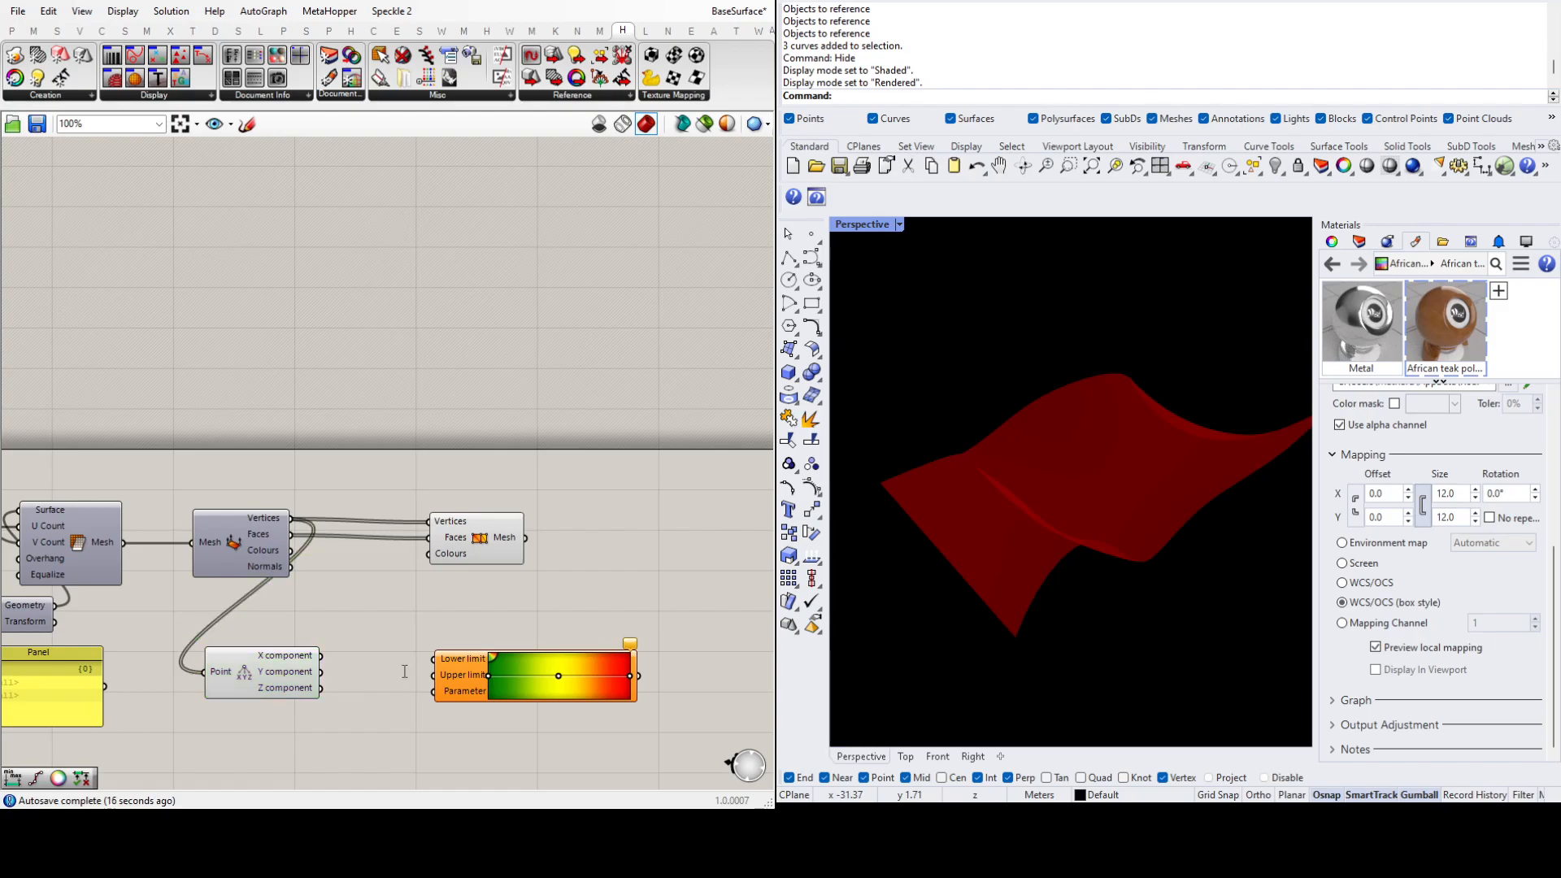
Step: Examine how the reference definition wires the deconstructed points' Z values into its gradient
{"action": "scroll", "coordinate": [678, 554], "scroll_direction": "down", "scroll_amount": 2}
{"action": "scroll", "coordinate": [677, 555], "scroll_direction": "down", "scroll_amount": 4}
{"action": "scroll", "coordinate": [410, 640], "scroll_direction": "up", "scroll_amount": 5}
{"action": "scroll", "coordinate": [387, 530], "scroll_direction": "down", "scroll_amount": 3}
{"action": "scroll", "coordinate": [443, 712], "scroll_direction": "up", "scroll_amount": 4}
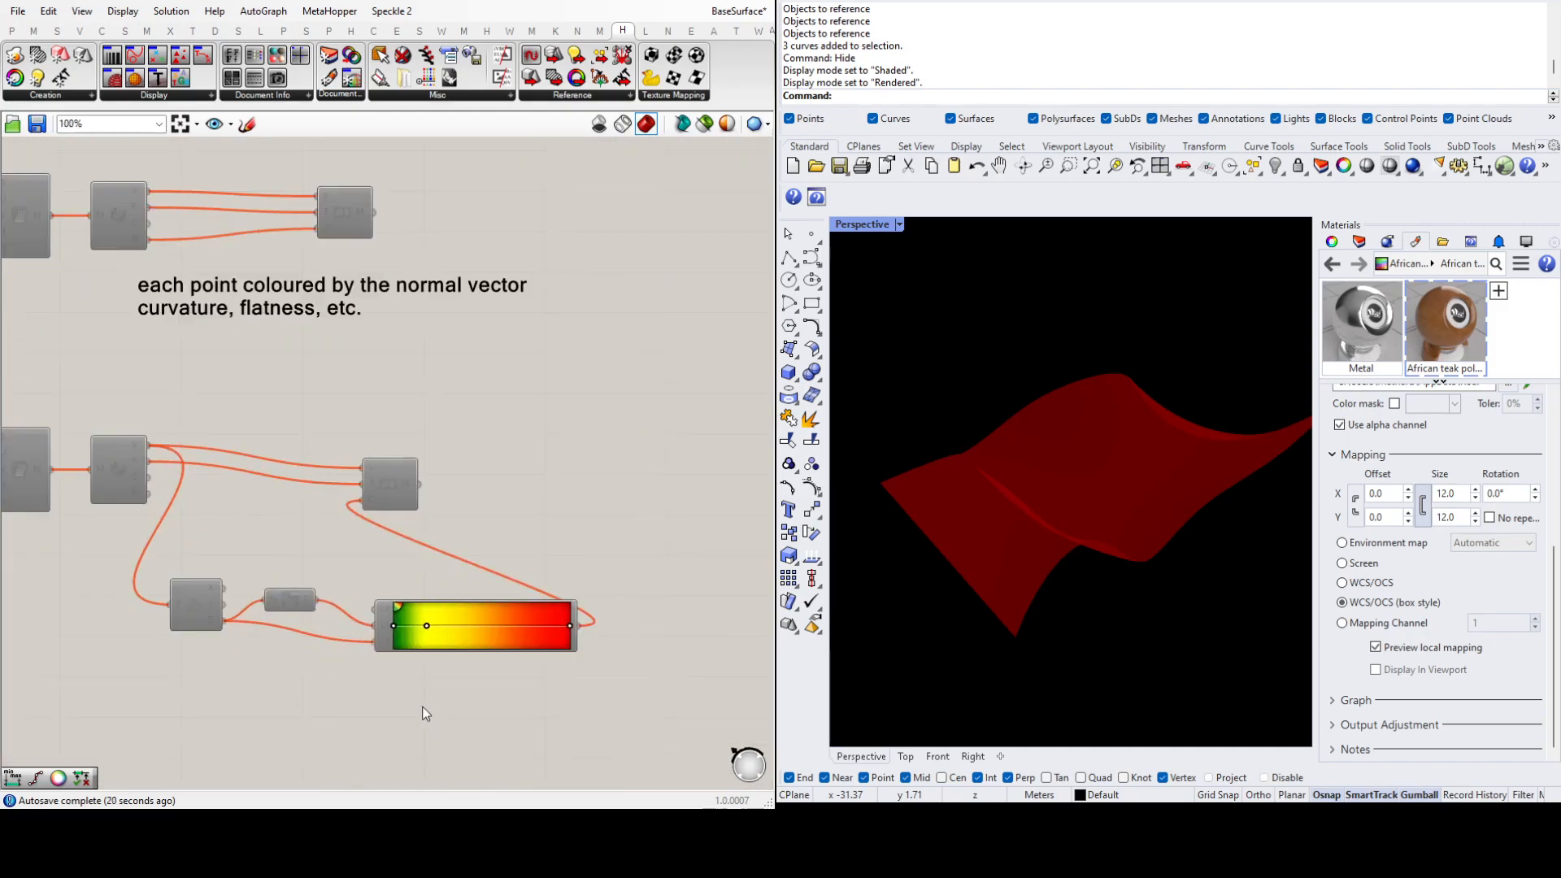
{"action": "scroll", "coordinate": [158, 672], "scroll_direction": "down", "scroll_amount": 4}
{"action": "scroll", "coordinate": [380, 530], "scroll_direction": "up", "scroll_amount": 4}
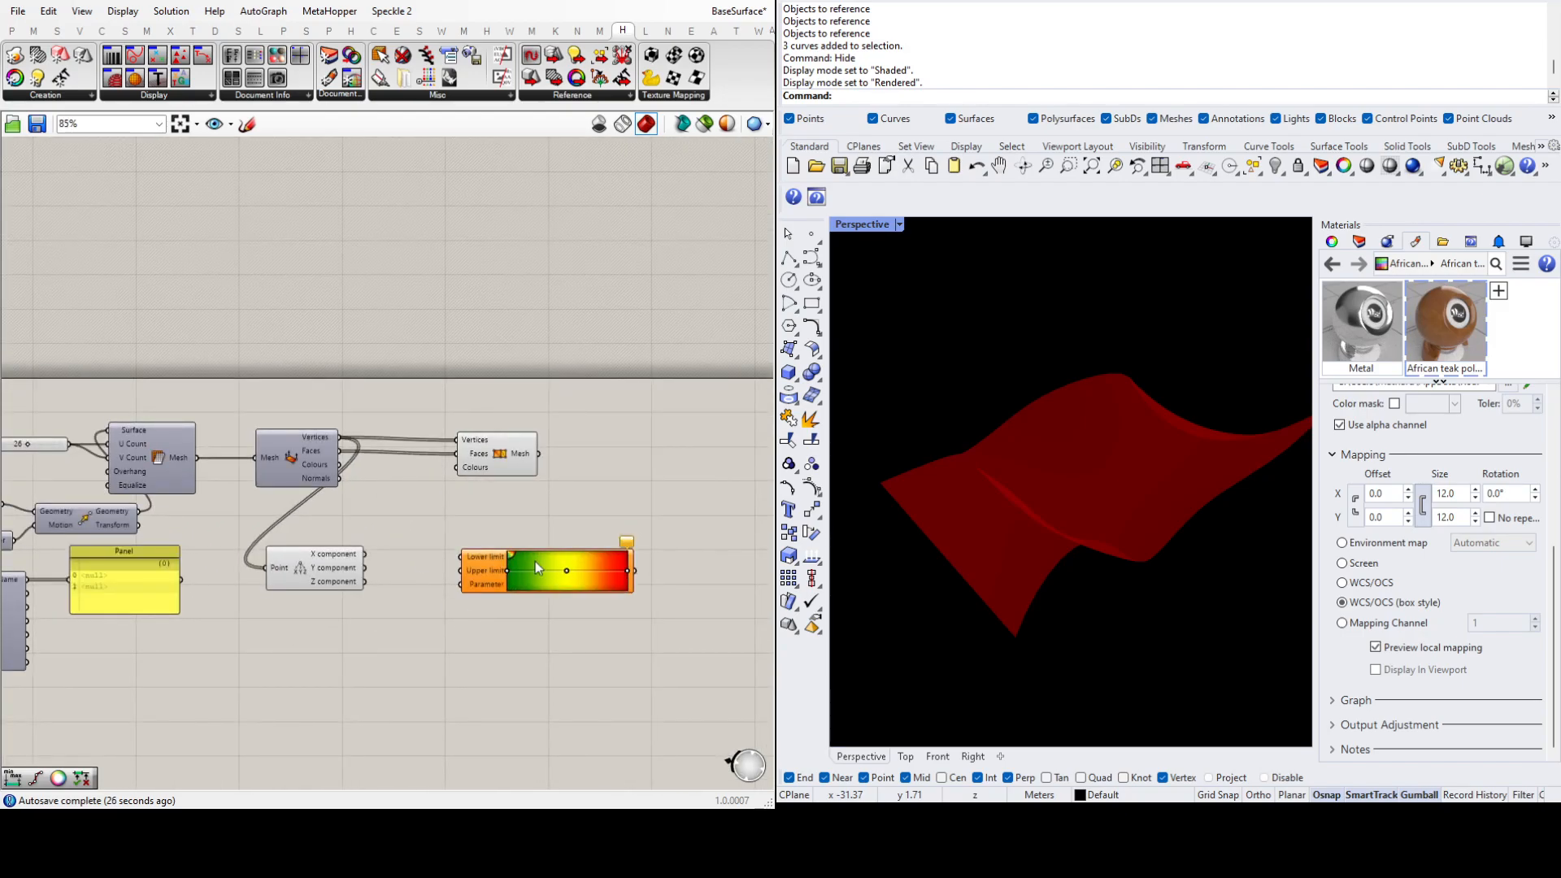
Step: Add a Bounds component near the gradient and connect the Z component output to its Numbers input
{"action": "left_click", "coordinate": [414, 545]}
{"action": "scroll", "coordinate": [380, 545], "scroll_direction": "up", "scroll_amount": 4}
{"action": "left_click_drag", "start_coordinate": [428, 557], "coordinate": [461, 520]}
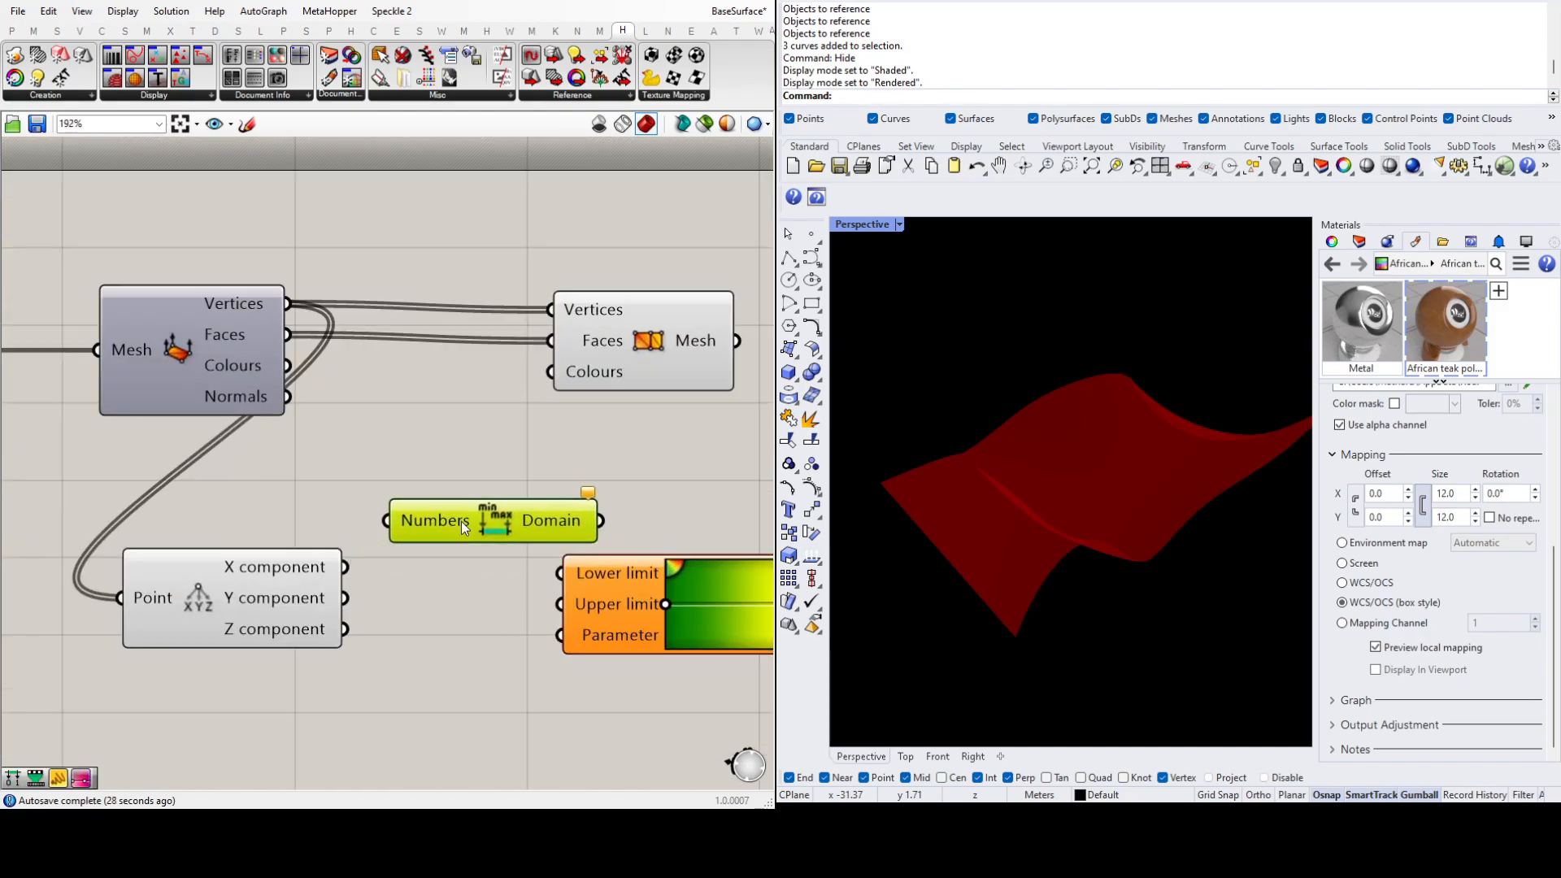
{"action": "scroll", "coordinate": [367, 624], "scroll_direction": "down", "scroll_amount": 1}
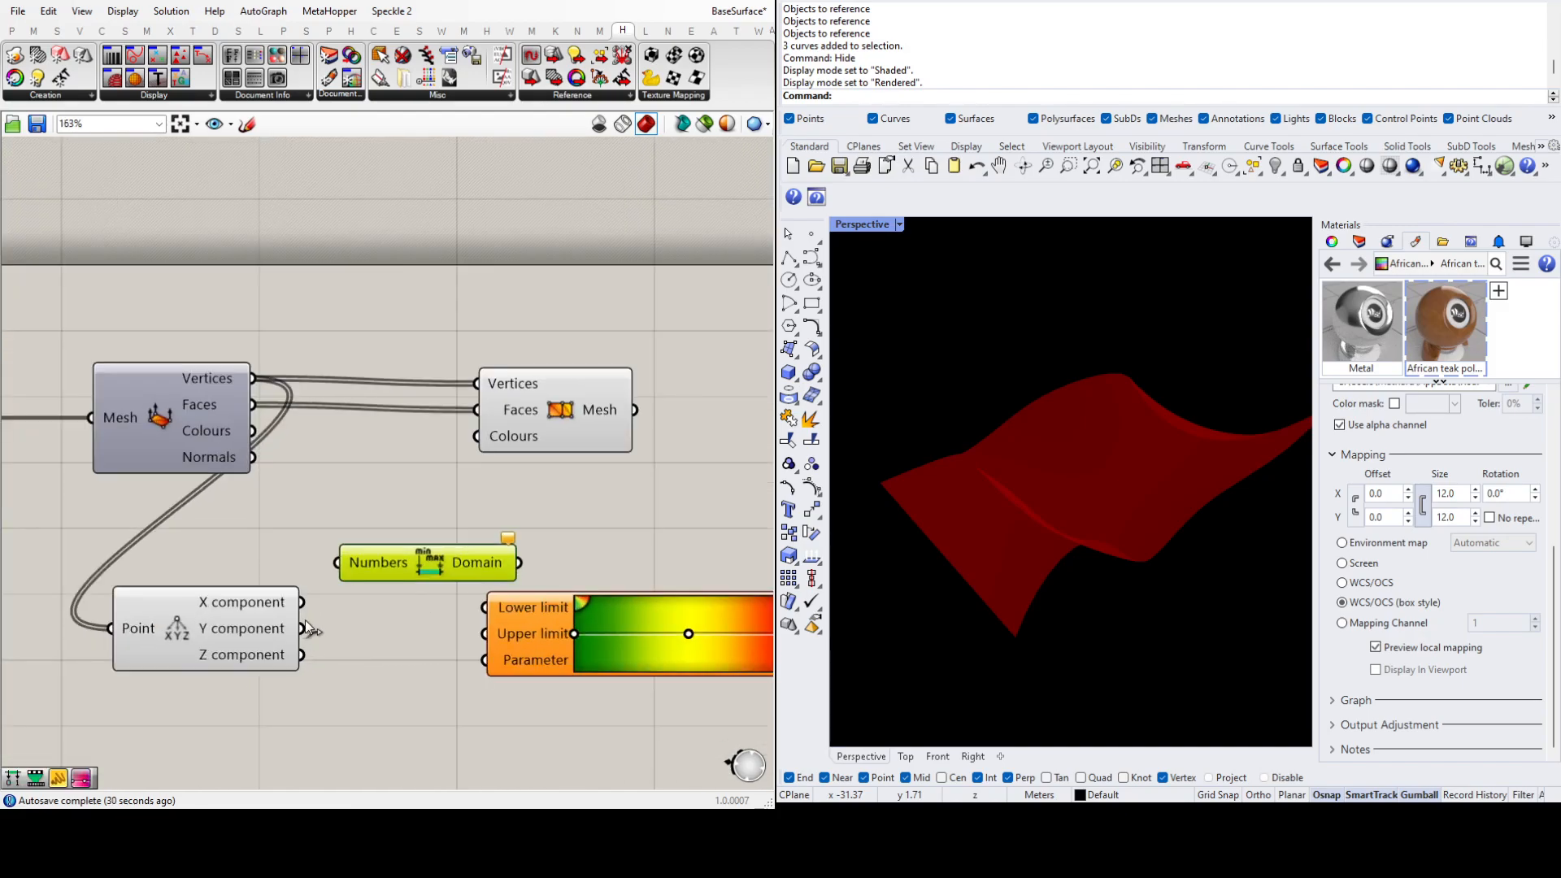
{"action": "right_click_drag", "start_coordinate": [920, 654], "coordinate": [1097, 569]}
{"action": "left_click_drag", "start_coordinate": [307, 655], "coordinate": [337, 563]}
{"action": "left_click_drag", "start_coordinate": [452, 578], "coordinate": [424, 539]}
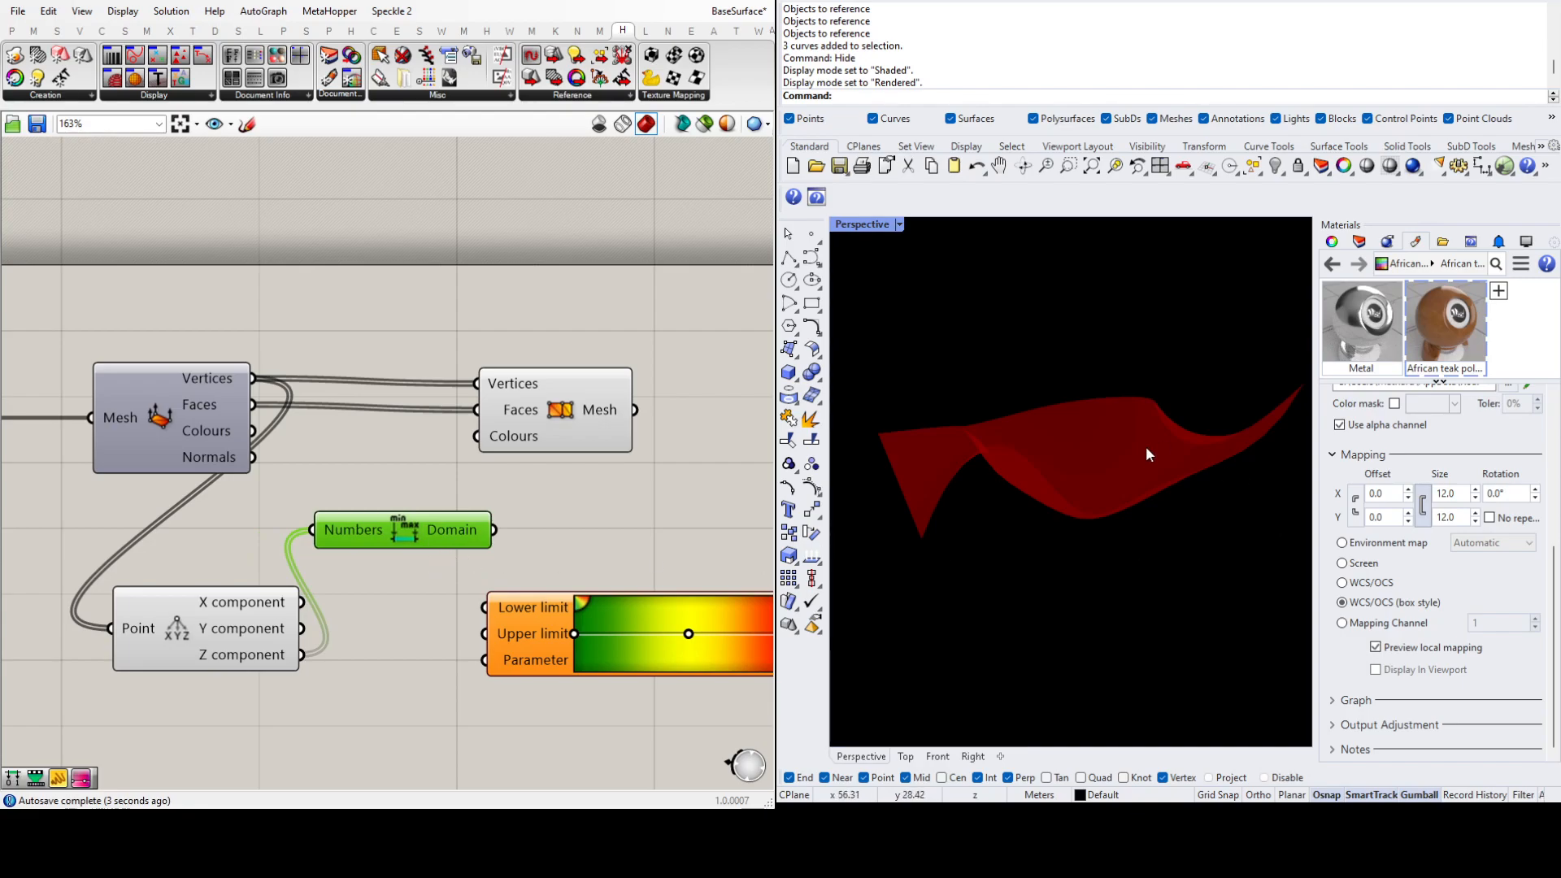
Step: Place the Bounds component below the point components and connect its Domain output to the gradient's Upper limit input
{"action": "left_click_drag", "start_coordinate": [441, 543], "coordinate": [485, 635]}
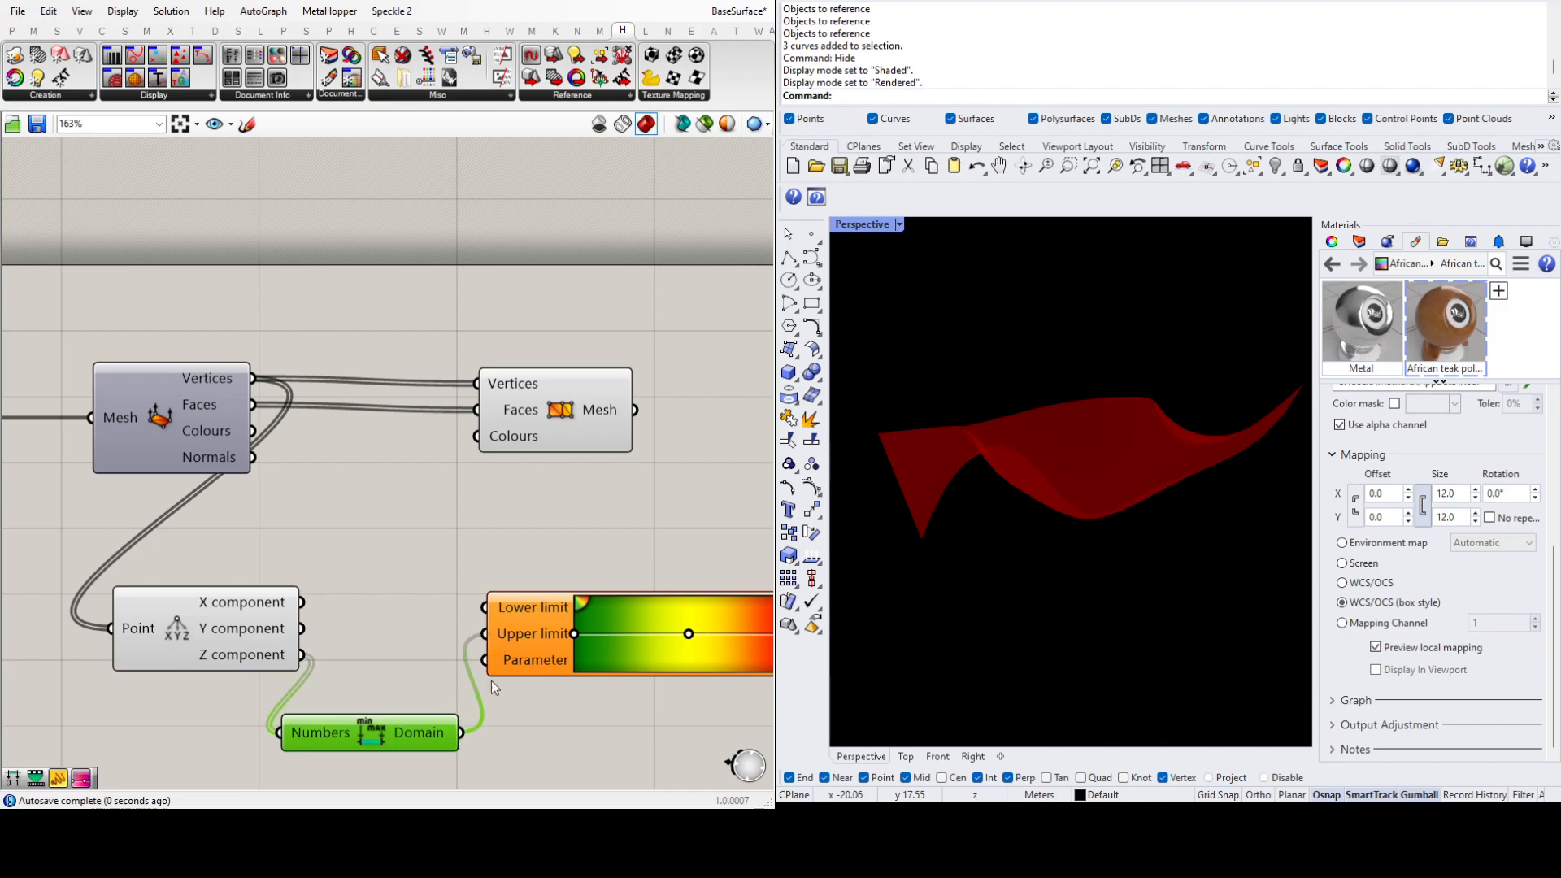
{"action": "scroll", "coordinate": [385, 660], "scroll_direction": "down", "scroll_amount": 1}
{"action": "scroll", "coordinate": [386, 660], "scroll_direction": "down", "scroll_amount": 1}
{"action": "scroll", "coordinate": [439, 736], "scroll_direction": "up", "scroll_amount": 1}
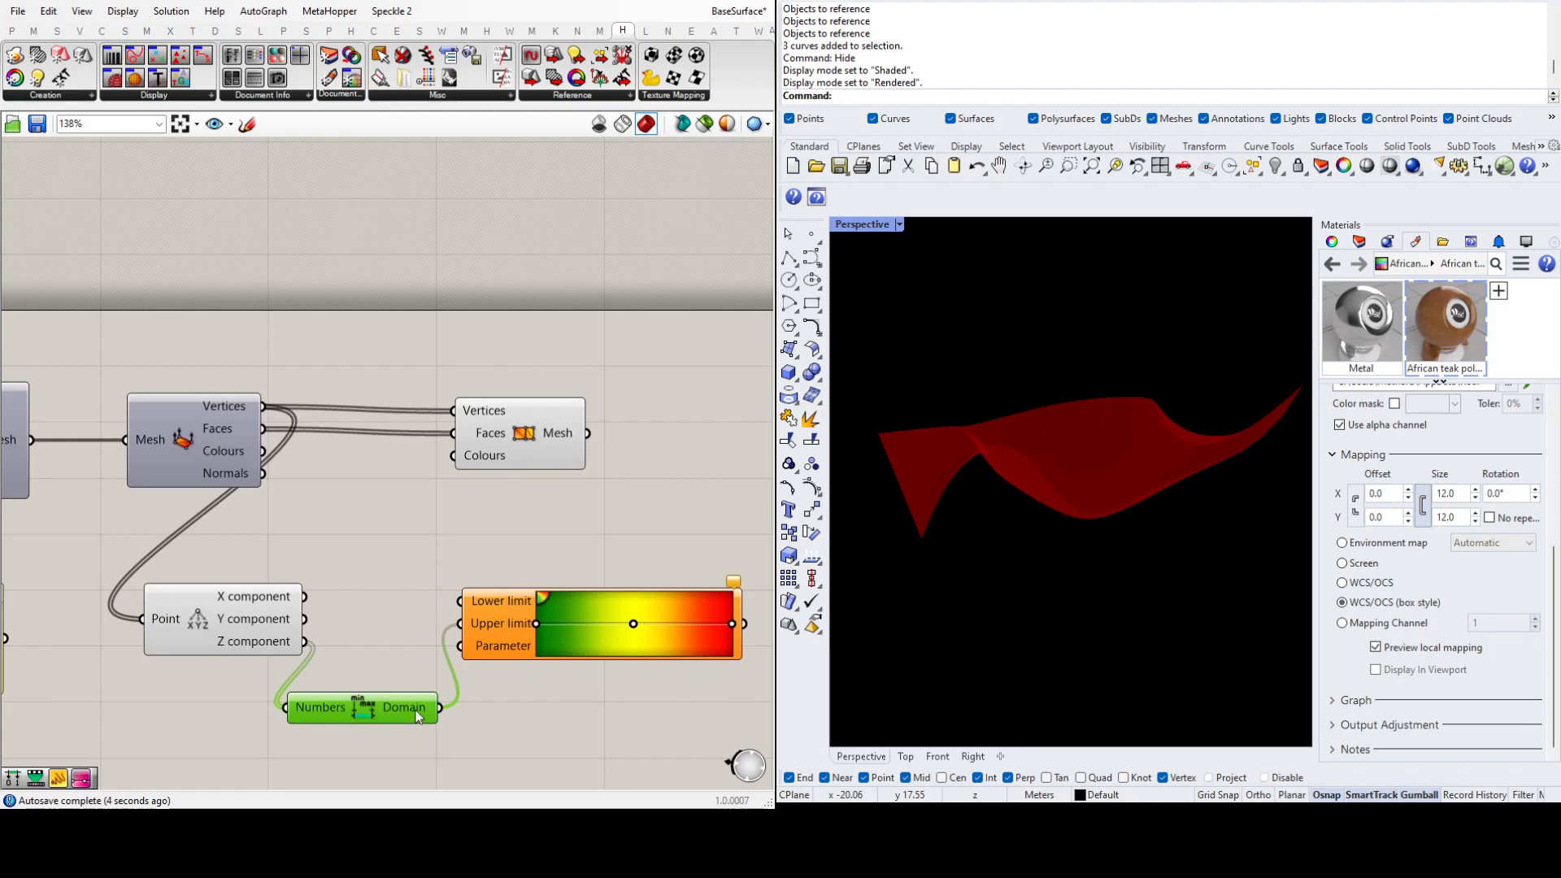
Step: Connect the Z component output to the gradient's Parameter input and the gradient's output to Construct Mesh's Colours input
{"action": "scroll", "coordinate": [419, 715], "scroll_direction": "down", "scroll_amount": 2}
{"action": "scroll", "coordinate": [351, 608], "scroll_direction": "up", "scroll_amount": 3}
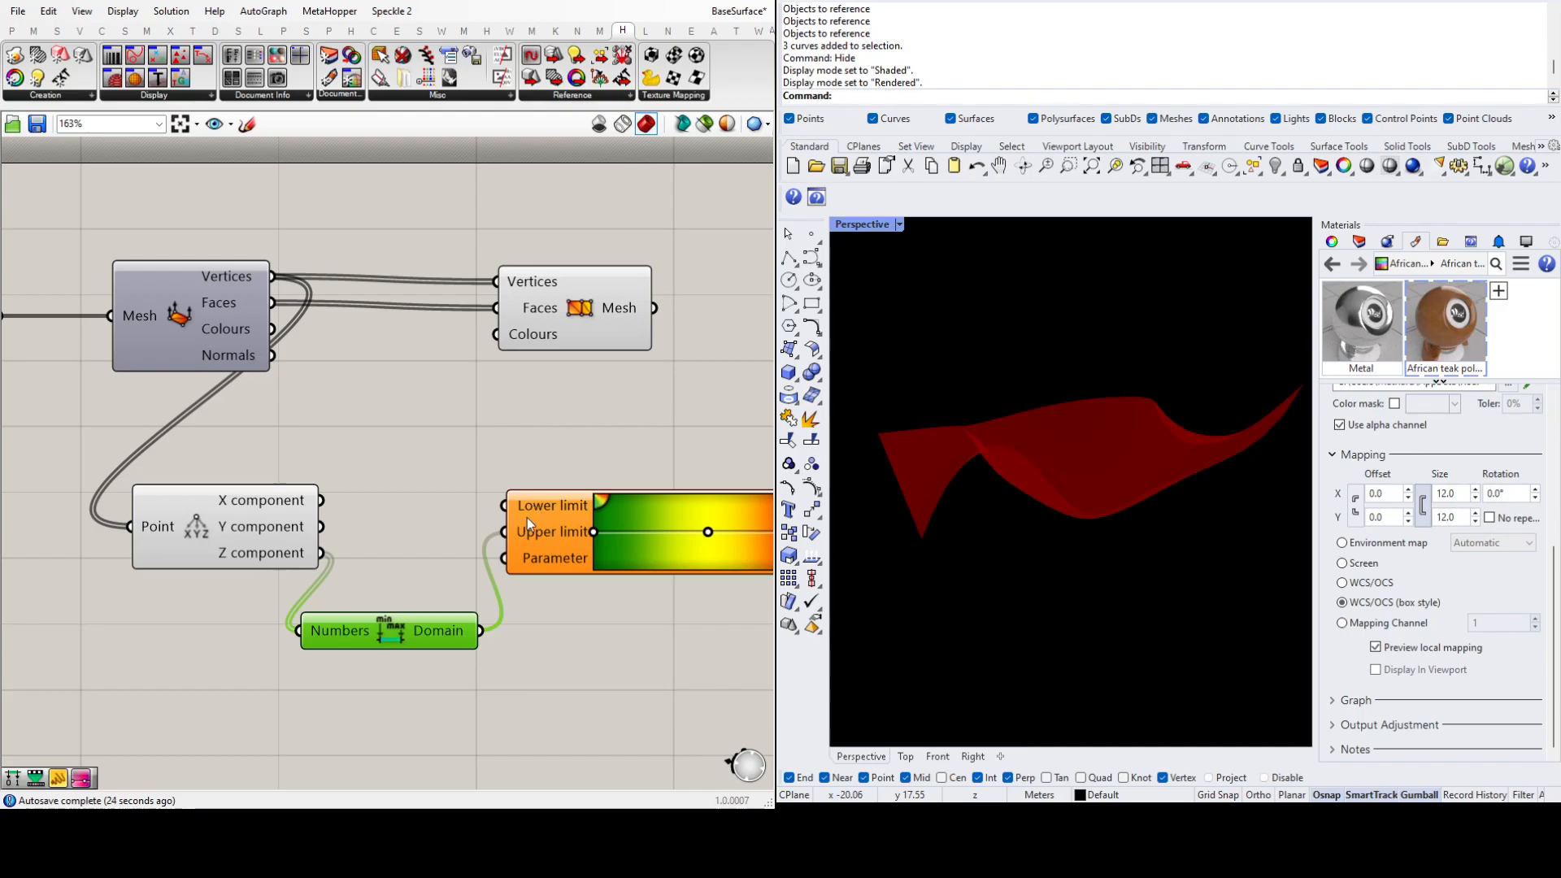
{"action": "scroll", "coordinate": [634, 551], "scroll_direction": "down", "scroll_amount": 1}
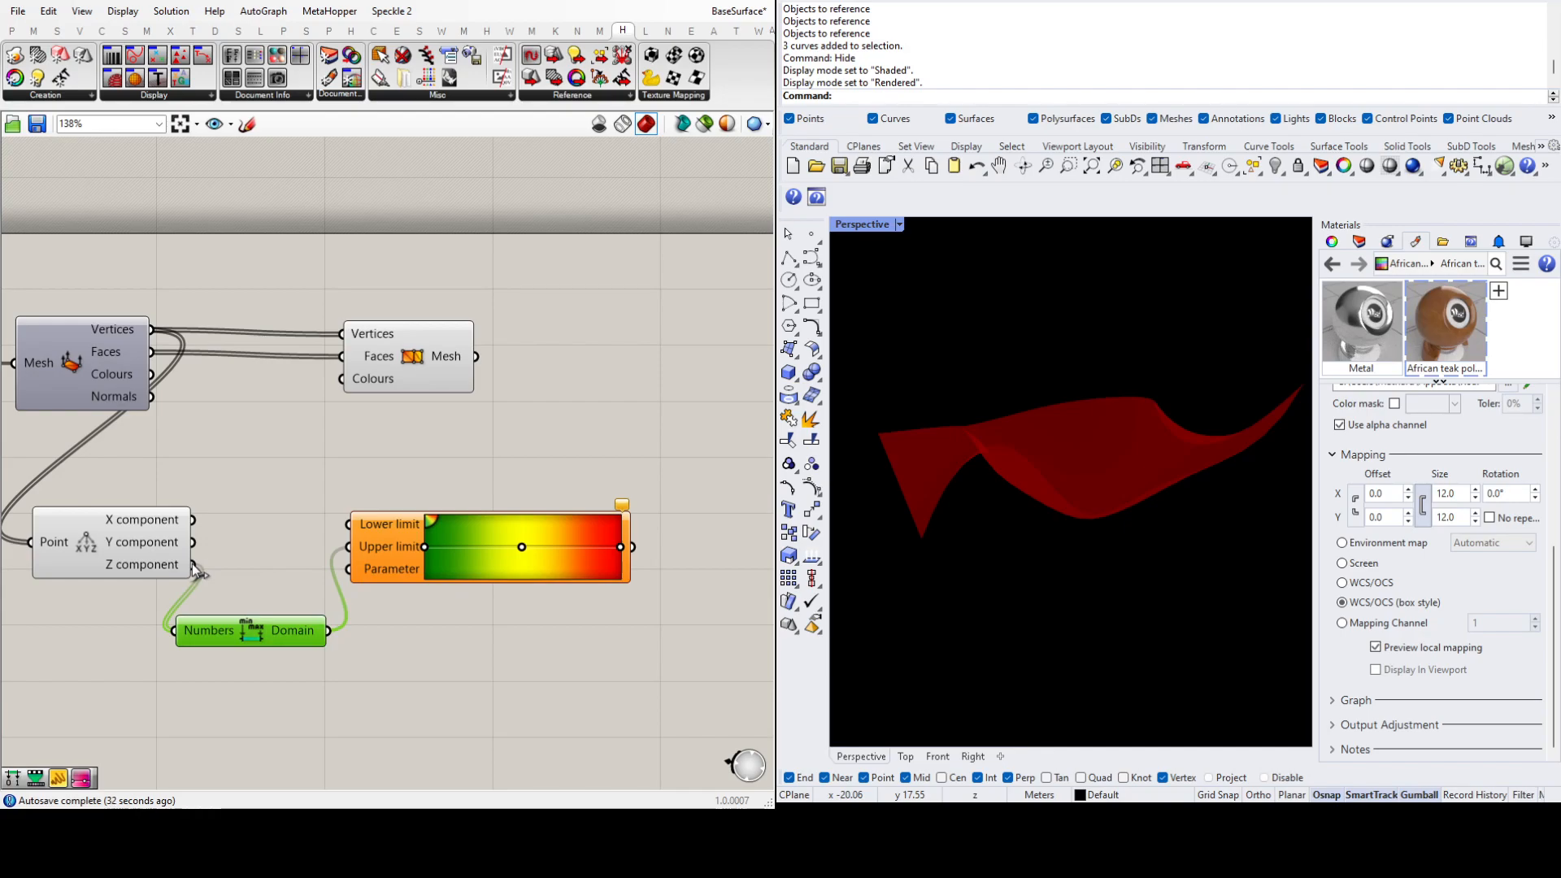
{"action": "left_click_drag", "start_coordinate": [196, 568], "coordinate": [350, 568]}
{"action": "left_click_drag", "start_coordinate": [634, 546], "coordinate": [353, 398]}
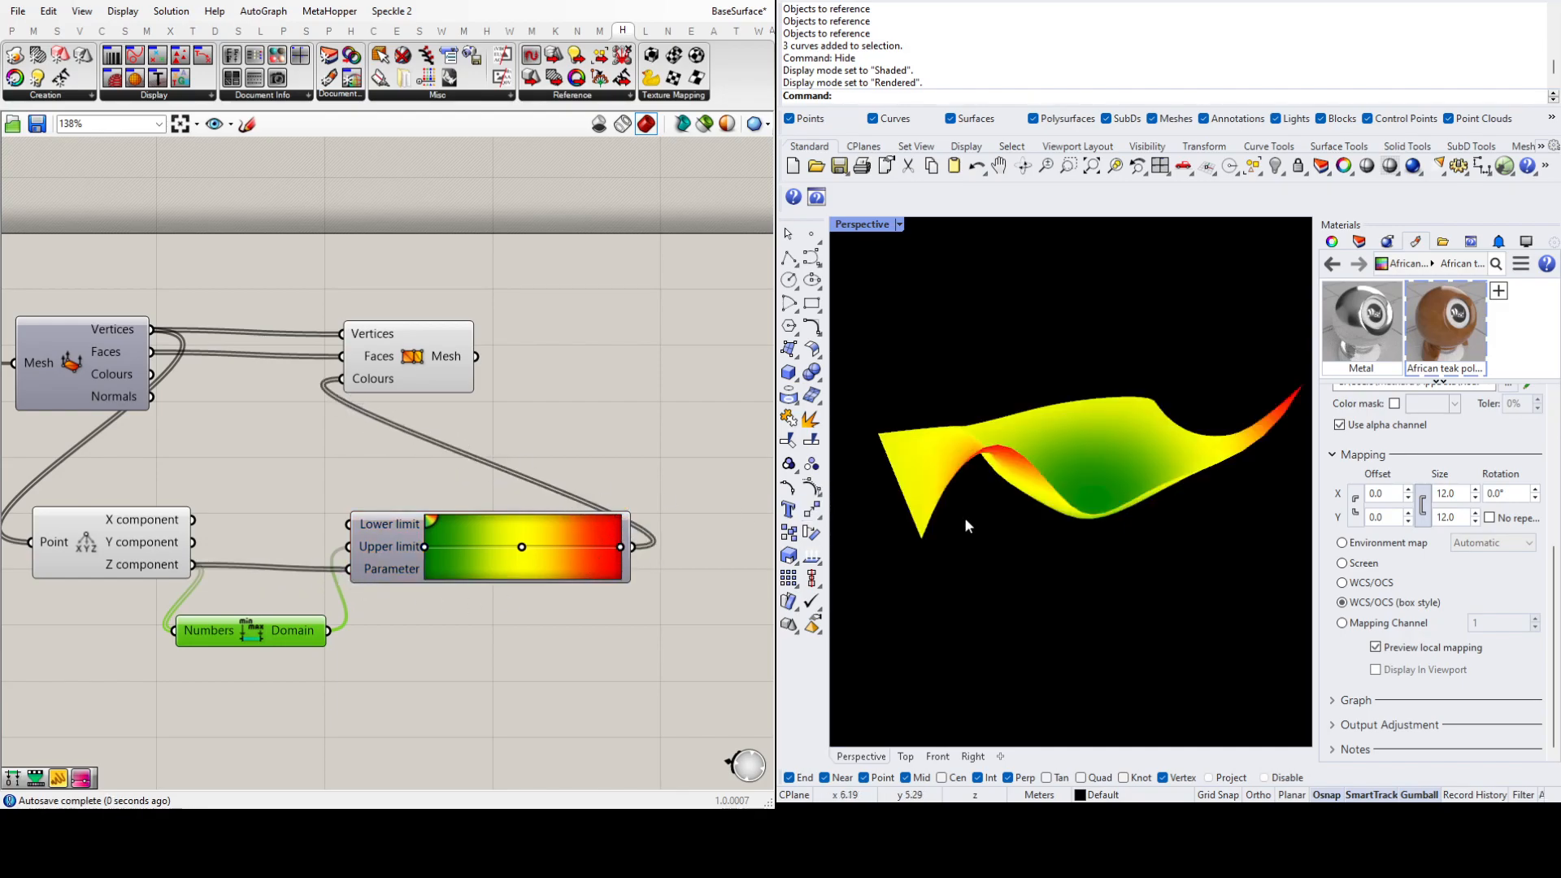
{"action": "right_click_drag", "start_coordinate": [1173, 541], "coordinate": [1119, 428]}
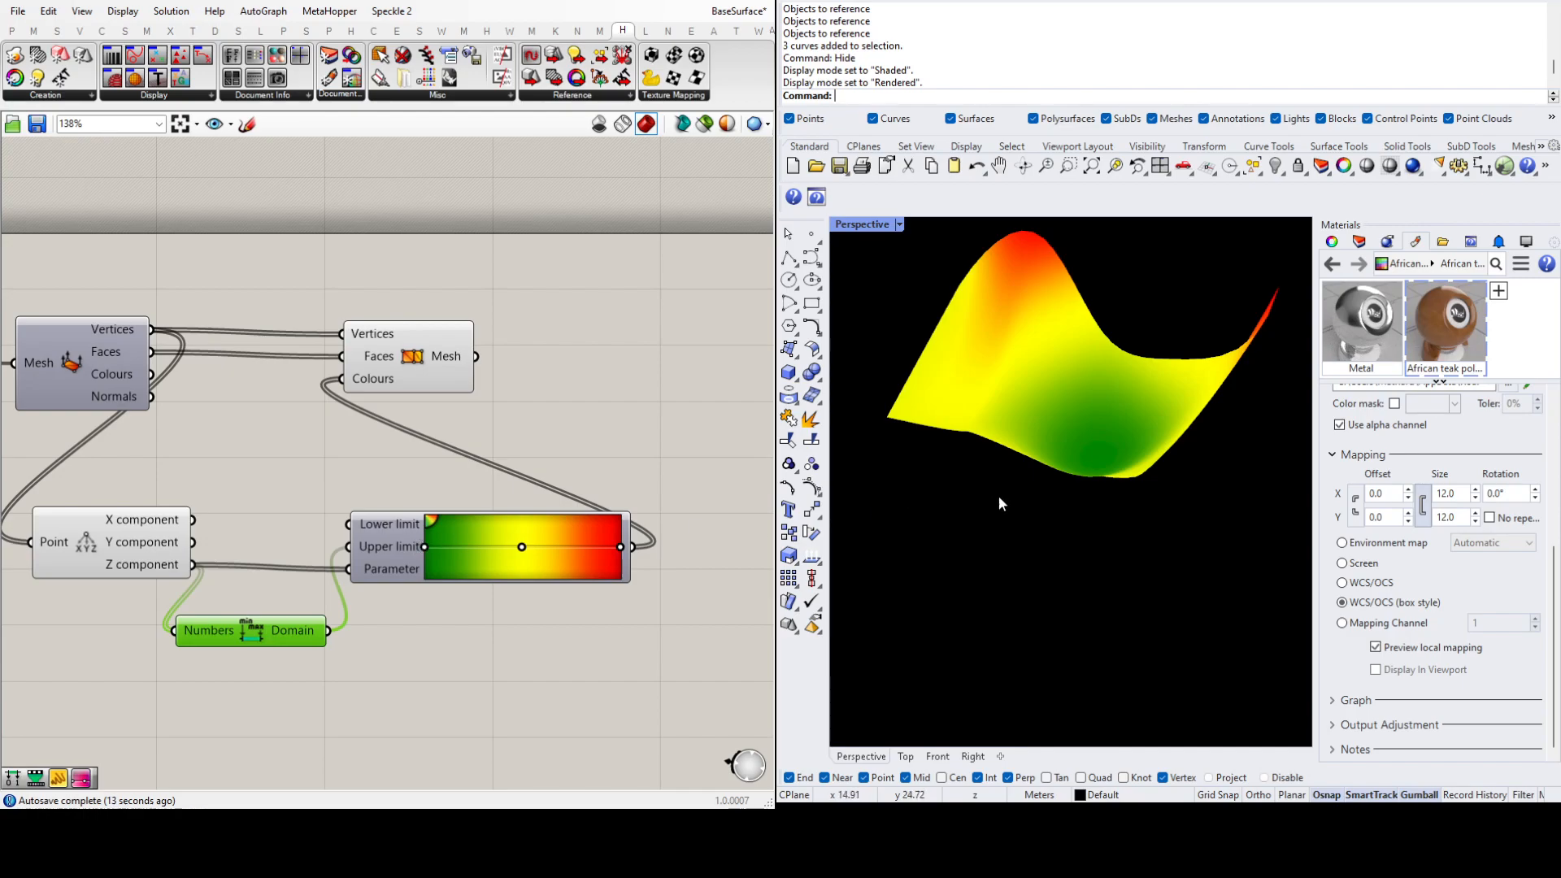
{"action": "right_click_drag", "start_coordinate": [1178, 443], "coordinate": [1139, 564]}
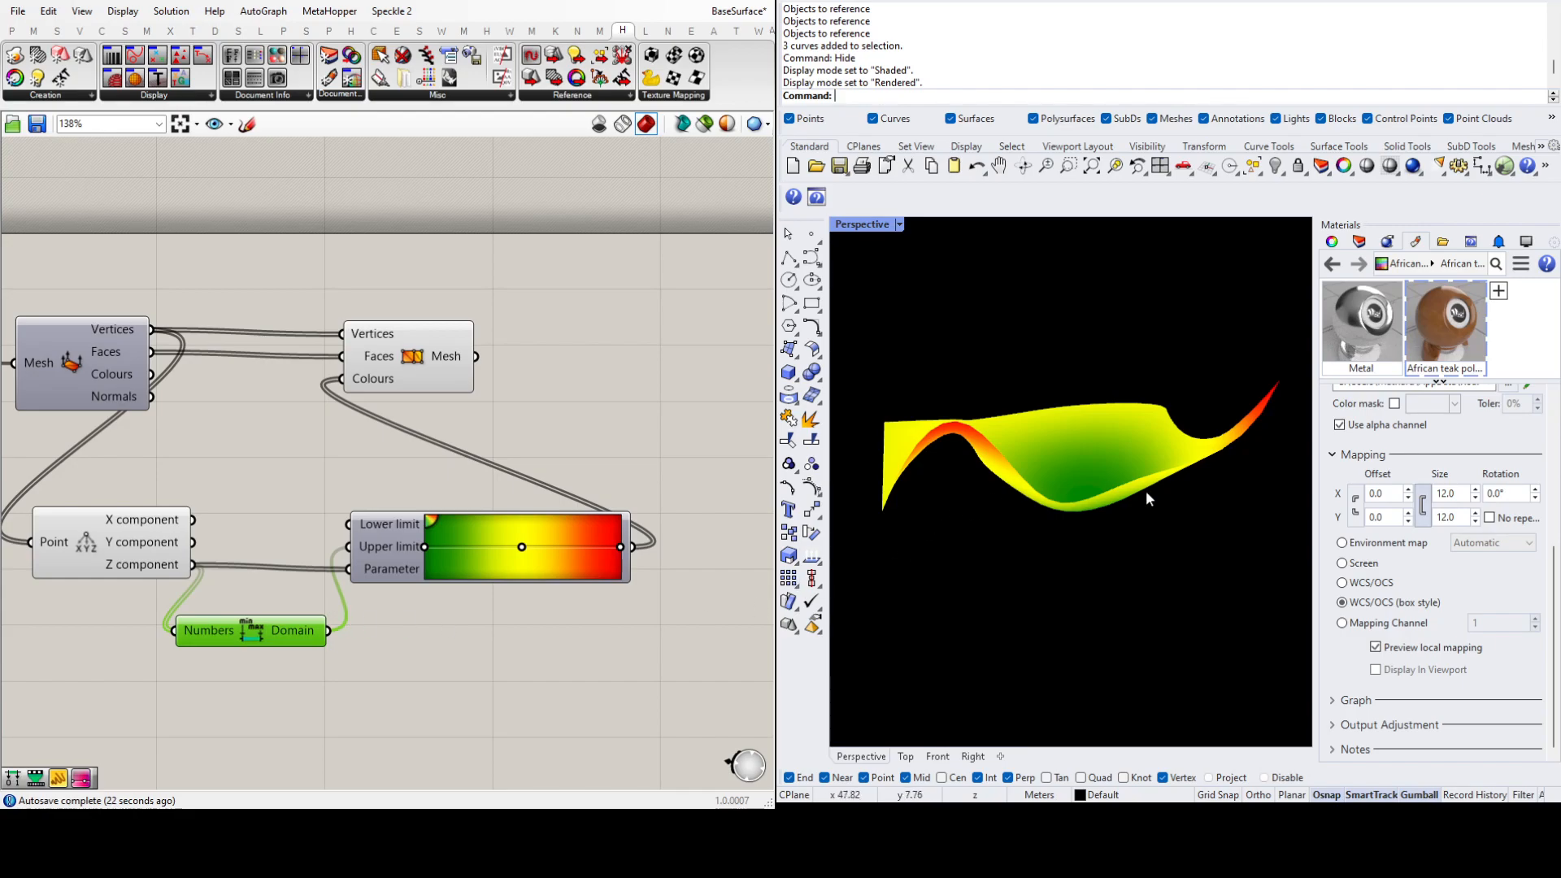
{"action": "right_click_drag", "start_coordinate": [1167, 494], "coordinate": [1166, 584]}
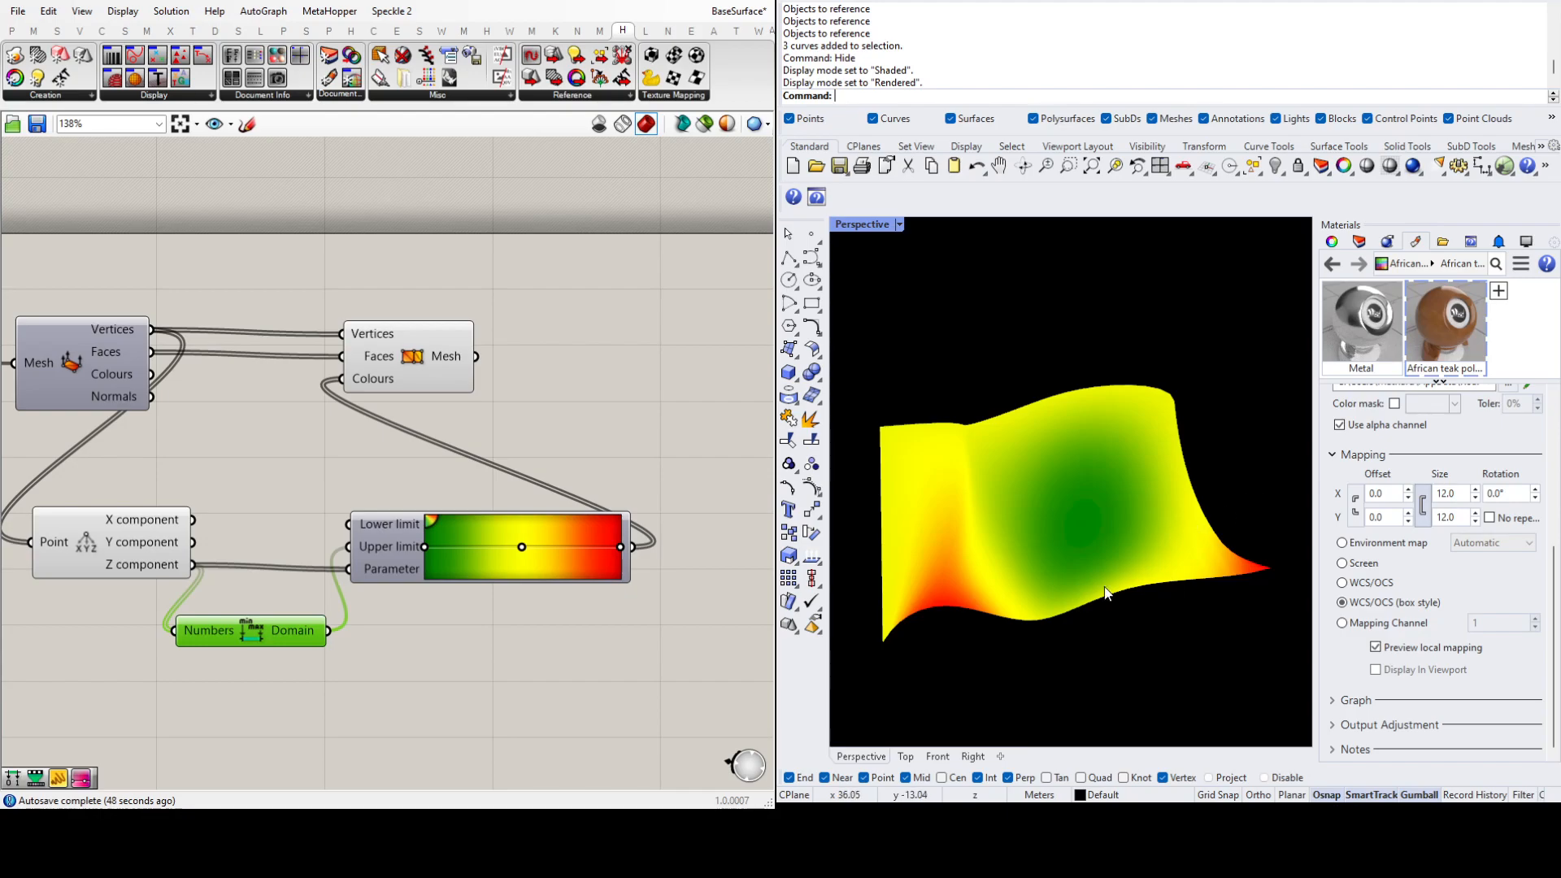
{"action": "left_click", "coordinate": [611, 398]}
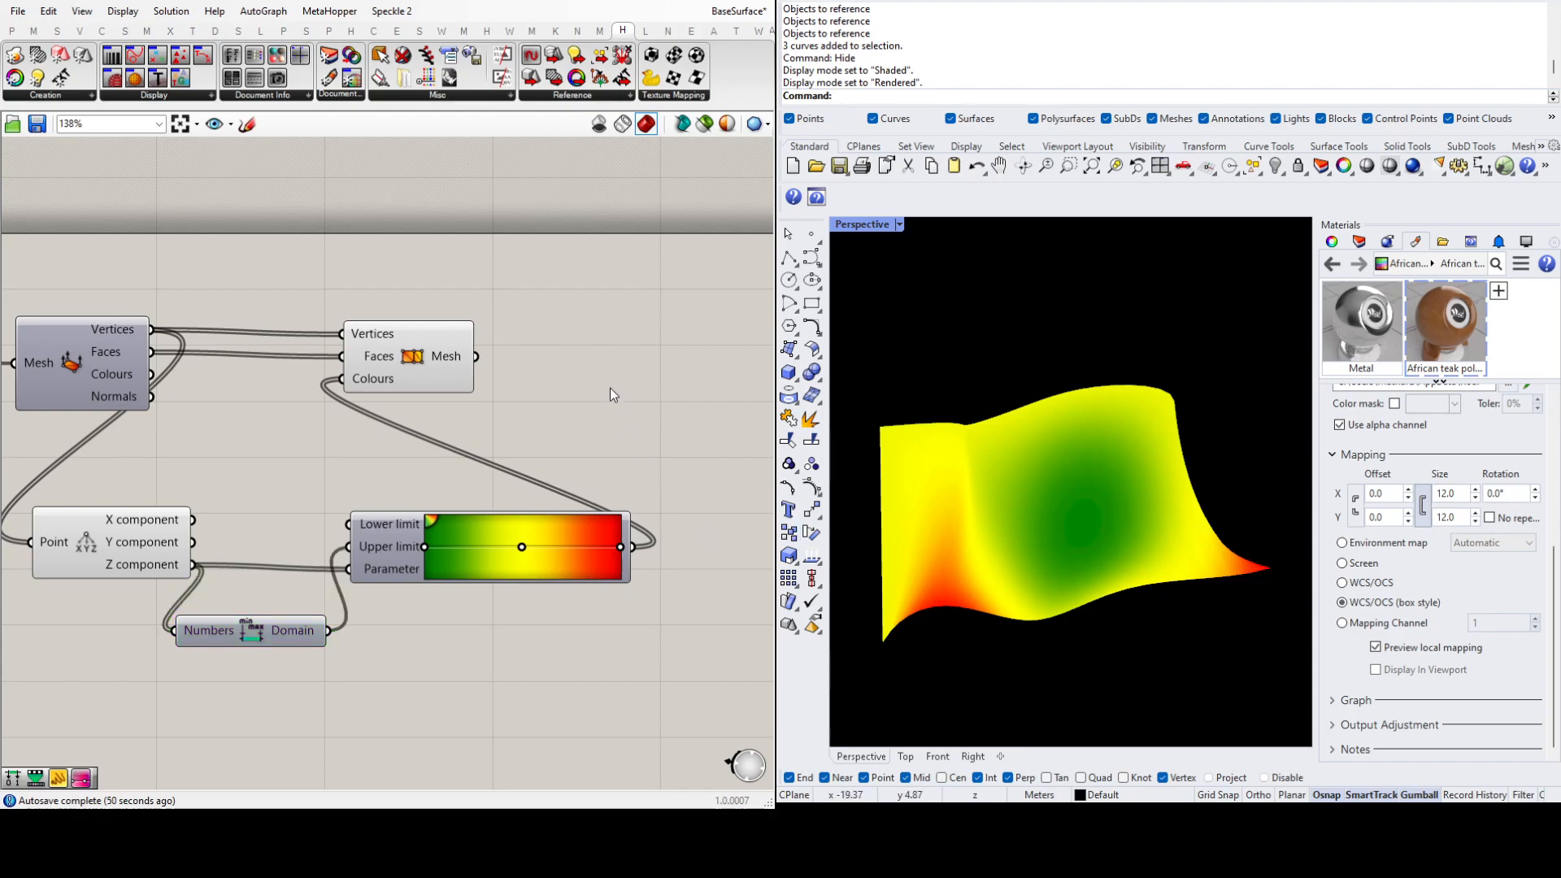
Step: Examine the definition from the input curves, loft and vertical move through the mesh count slider to the coloured mesh
{"action": "scroll", "coordinate": [610, 389], "scroll_direction": "down", "scroll_amount": 3}
{"action": "scroll", "coordinate": [529, 394], "scroll_direction": "up", "scroll_amount": 3}
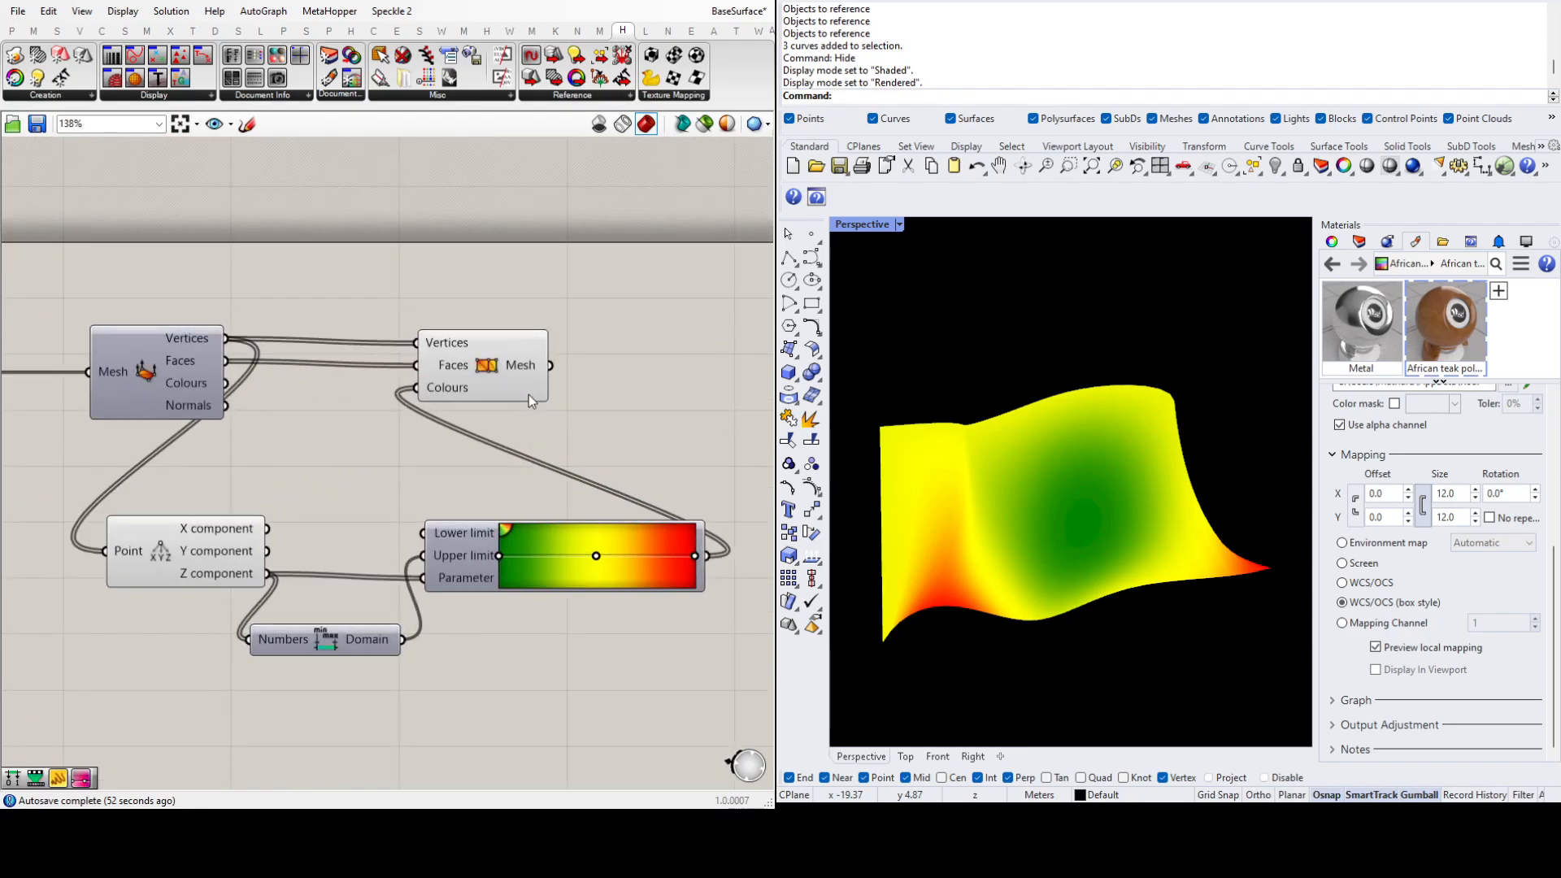
{"action": "scroll", "coordinate": [588, 467], "scroll_direction": "down", "scroll_amount": 6}
{"action": "scroll", "coordinate": [268, 491], "scroll_direction": "up", "scroll_amount": 6}
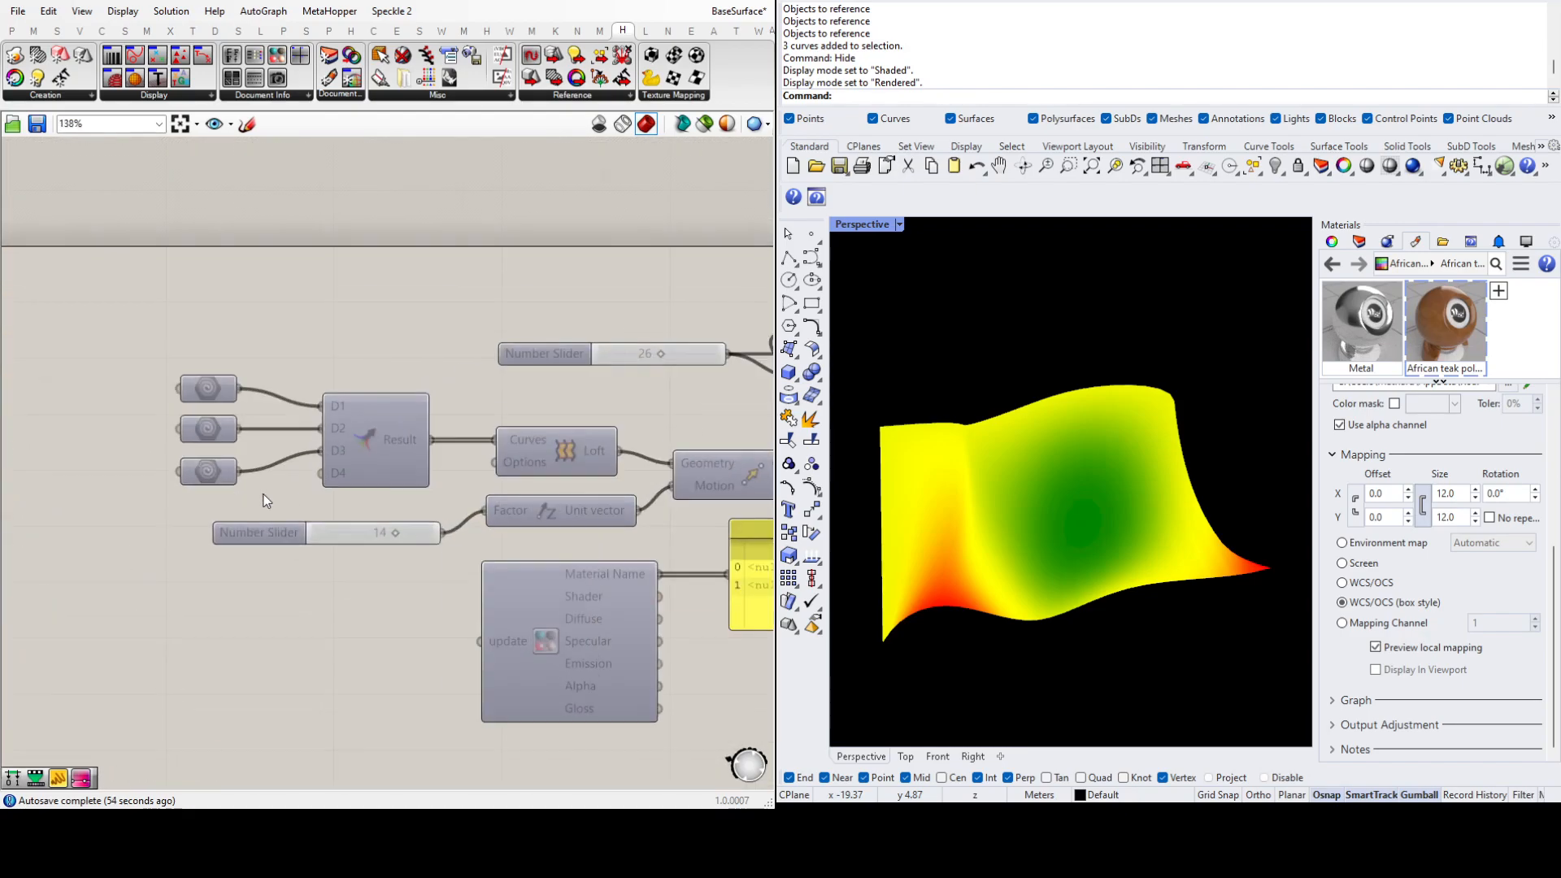
{"action": "scroll", "coordinate": [203, 585], "scroll_direction": "down", "scroll_amount": 3}
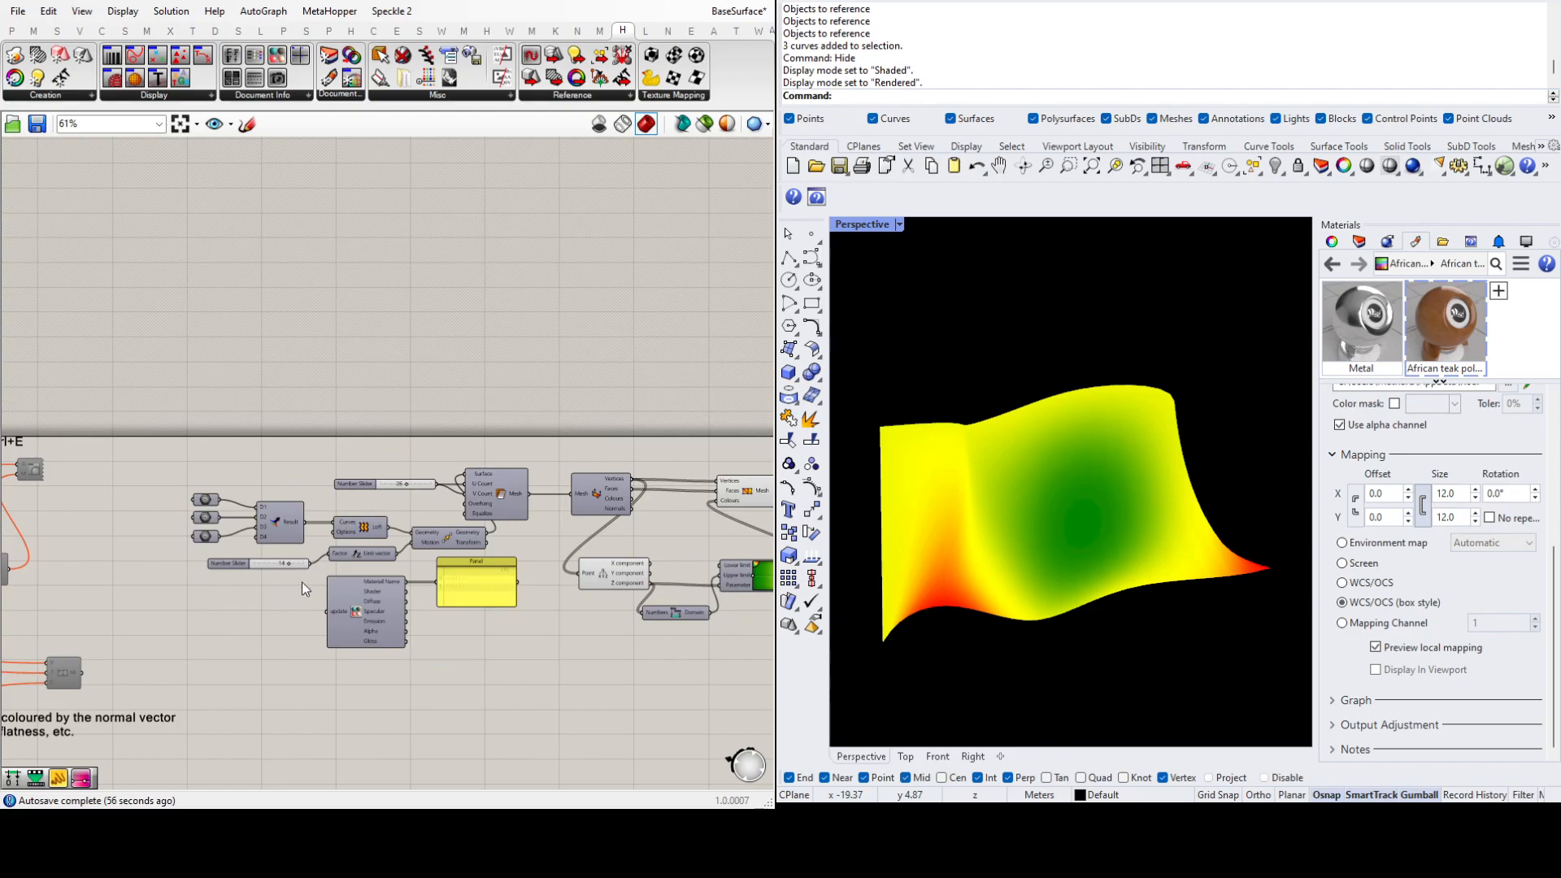
{"action": "scroll", "coordinate": [346, 569], "scroll_direction": "up", "scroll_amount": 3}
{"action": "scroll", "coordinate": [237, 595], "scroll_direction": "down", "scroll_amount": 4}
{"action": "scroll", "coordinate": [515, 586], "scroll_direction": "up", "scroll_amount": 4}
{"action": "scroll", "coordinate": [591, 598], "scroll_direction": "down", "scroll_amount": 2}
{"action": "scroll", "coordinate": [276, 564], "scroll_direction": "up", "scroll_amount": 3}
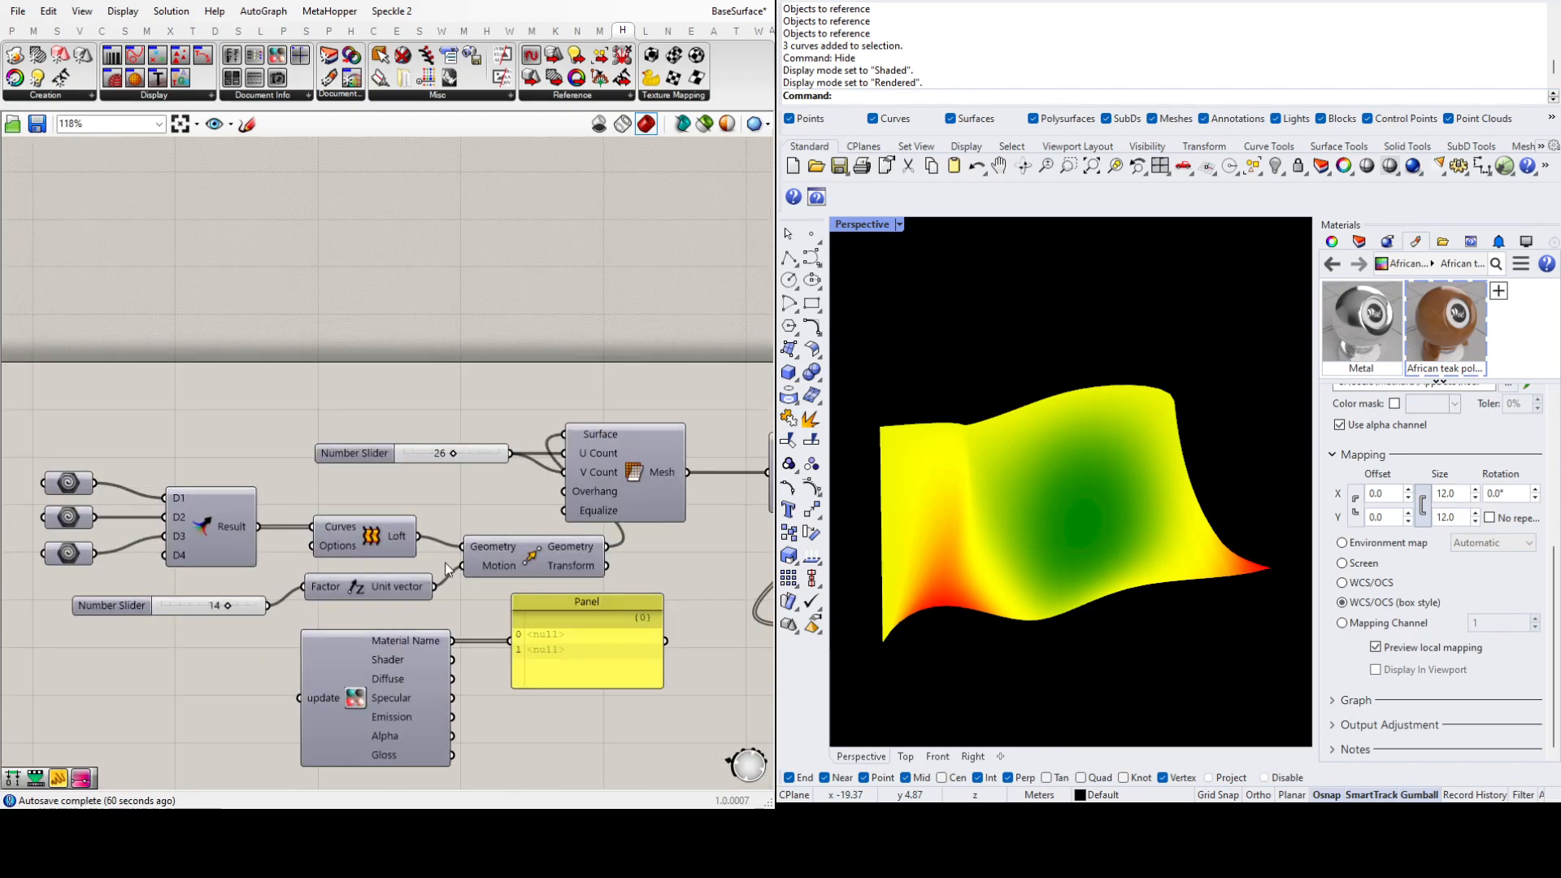
{"action": "mouse_move", "coordinate": [451, 456]}
{"action": "left_mouse_down"}
{"action": "mouse_move", "coordinate": [395, 457]}
{"action": "mouse_move", "coordinate": [509, 470]}
{"action": "mouse_move", "coordinate": [423, 466]}
{"action": "mouse_move", "coordinate": [457, 470]}
{"action": "left_mouse_up"}
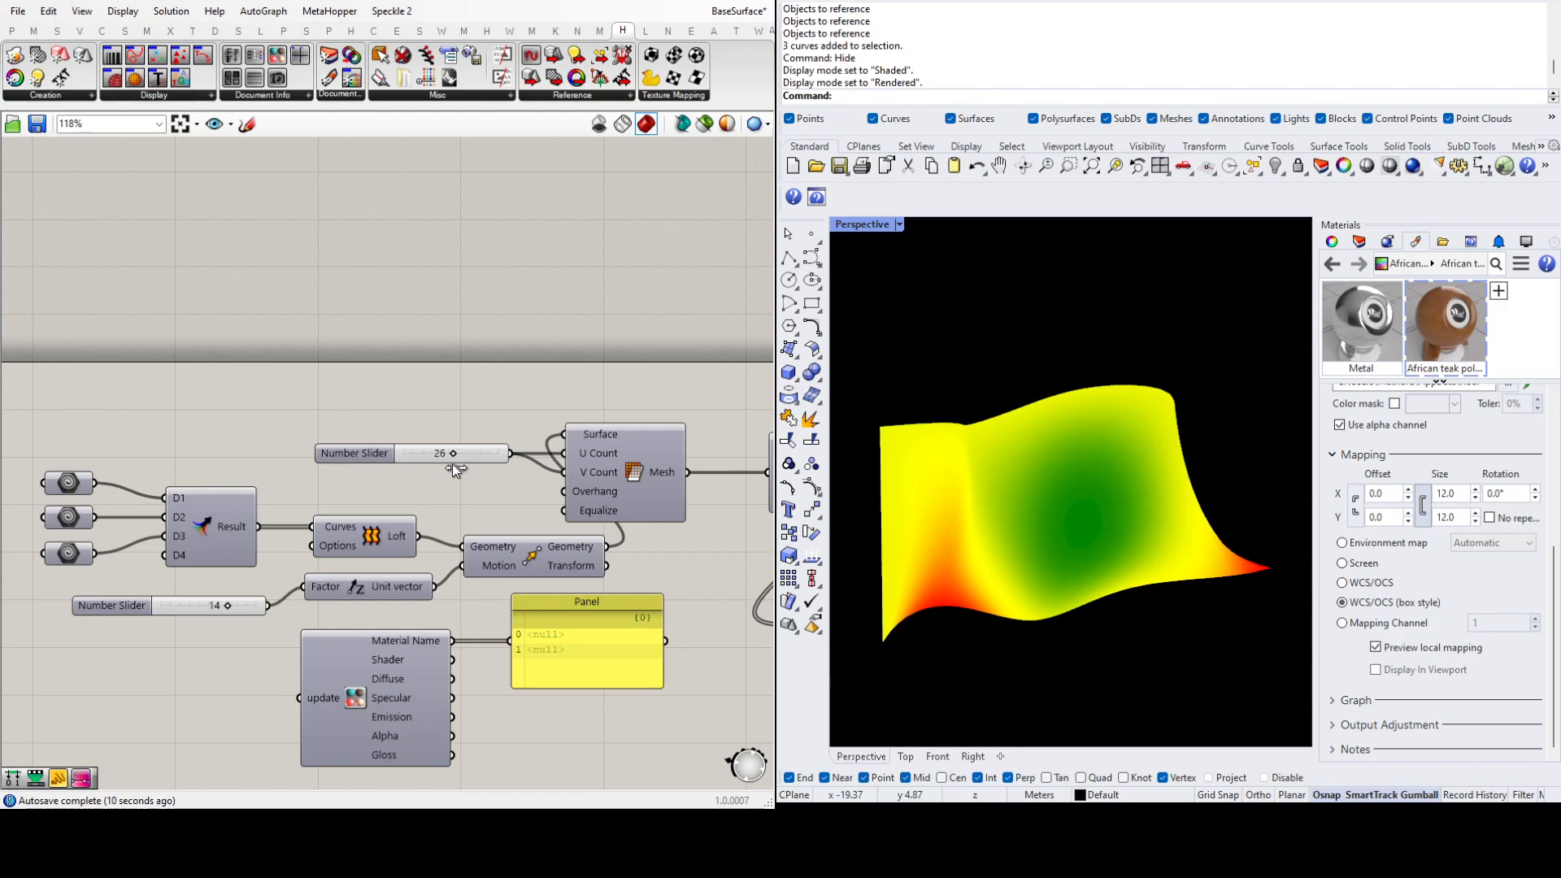
{"action": "scroll", "coordinate": [282, 431], "scroll_direction": "down", "scroll_amount": 2}
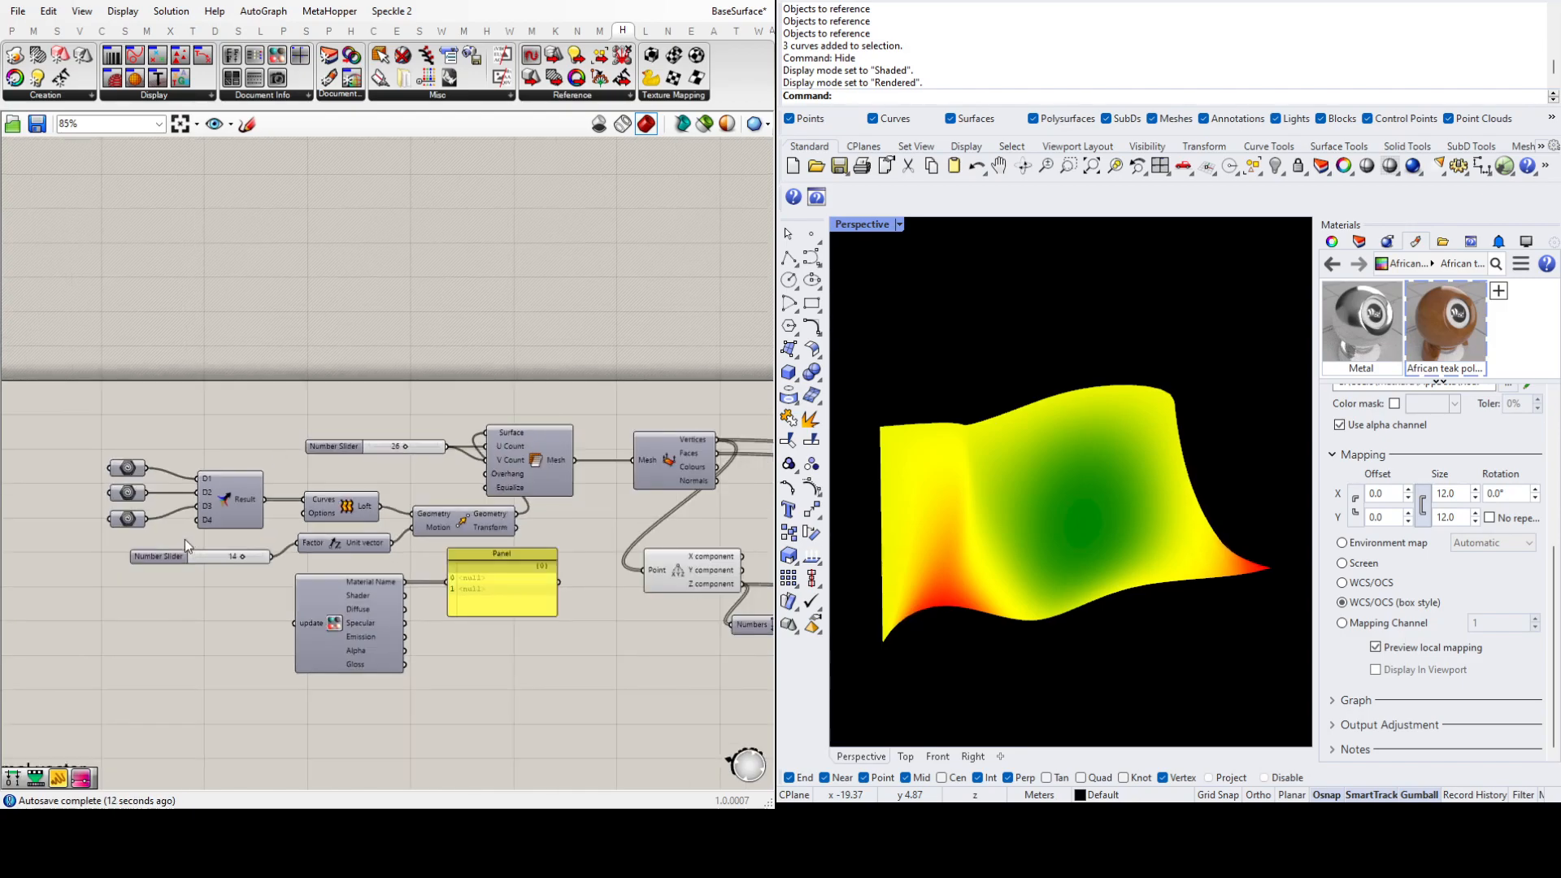
{"action": "scroll", "coordinate": [220, 556], "scroll_direction": "up", "scroll_amount": 3}
{"action": "left_click", "coordinate": [199, 557]}
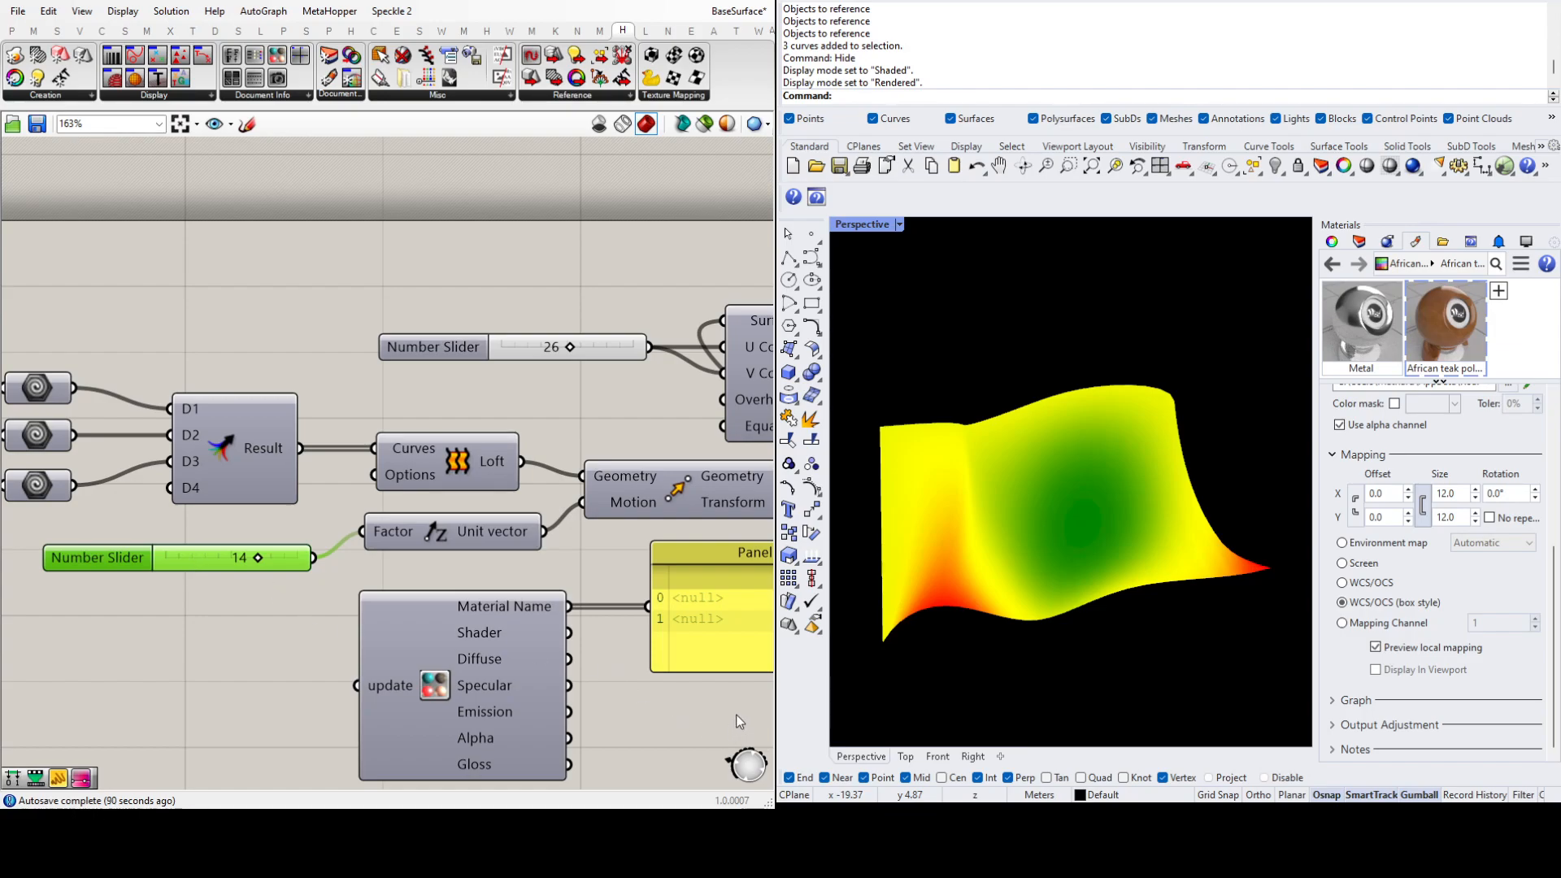
{"action": "left_click", "coordinate": [224, 605]}
{"action": "scroll", "coordinate": [349, 506], "scroll_direction": "down", "scroll_amount": 4}
{"action": "scroll", "coordinate": [449, 517], "scroll_direction": "up", "scroll_amount": 3}
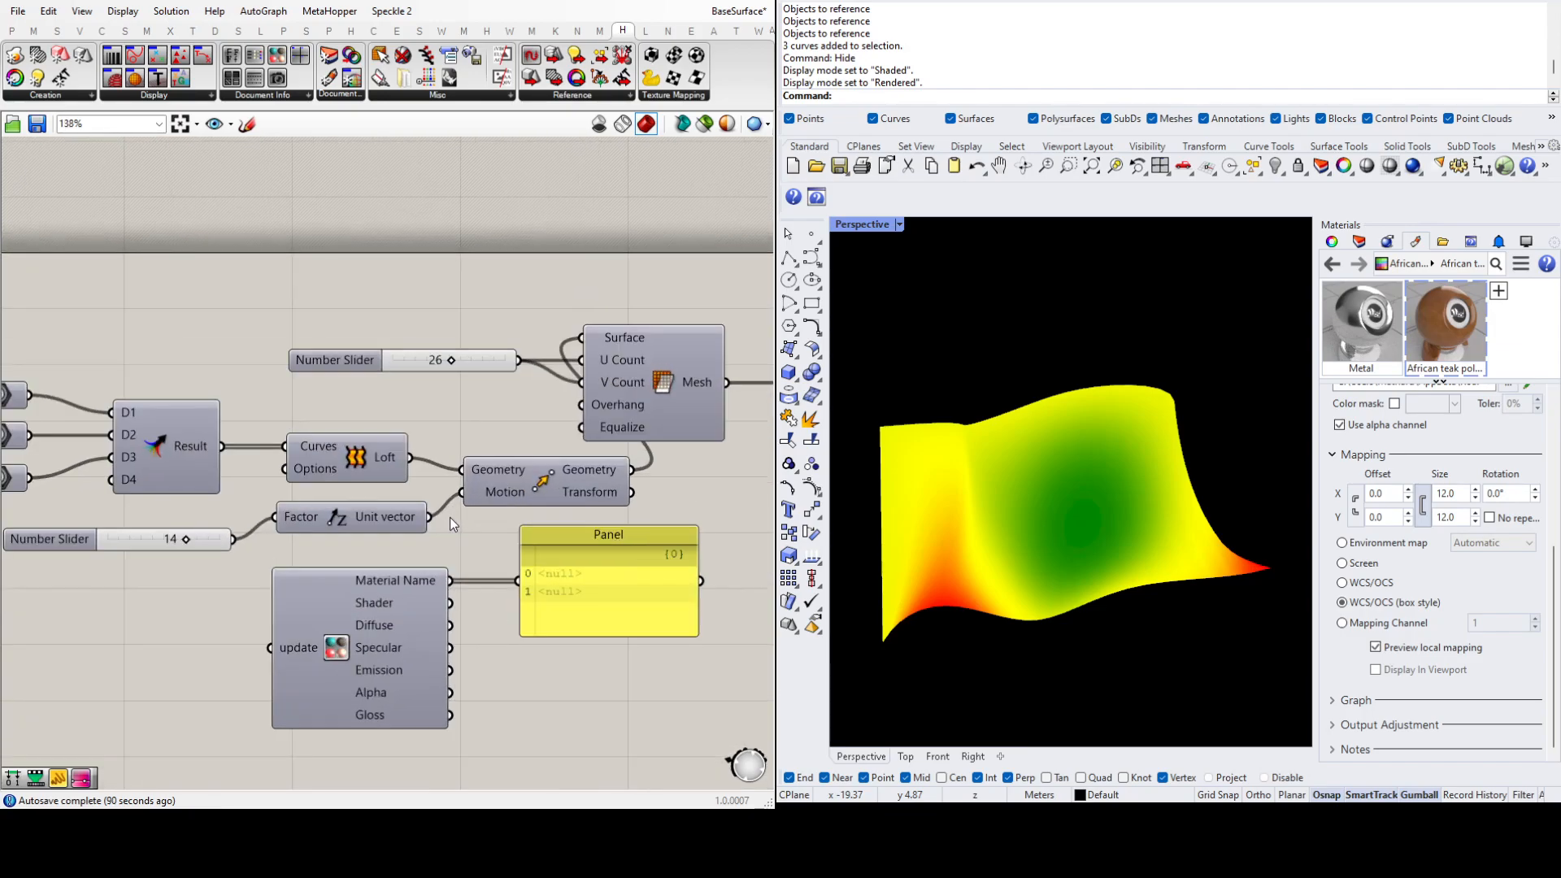
{"action": "scroll", "coordinate": [268, 569], "scroll_direction": "down", "scroll_amount": 4}
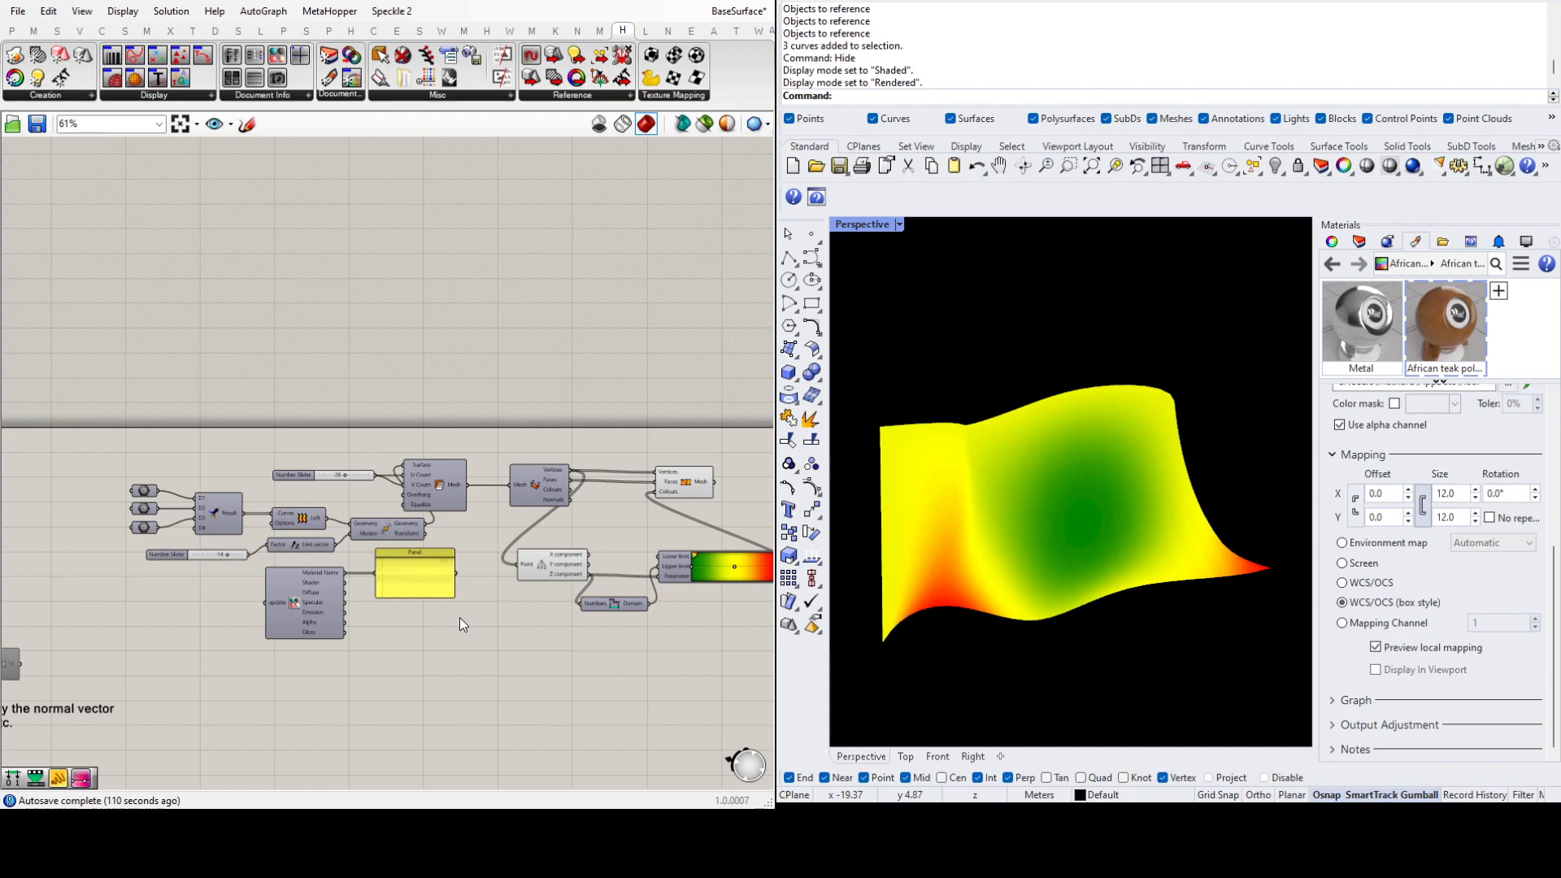
Step: Place a second material-reading component below the Bounds component and connect a Button to its update input
{"action": "scroll", "coordinate": [410, 662], "scroll_direction": "down", "scroll_amount": 3}
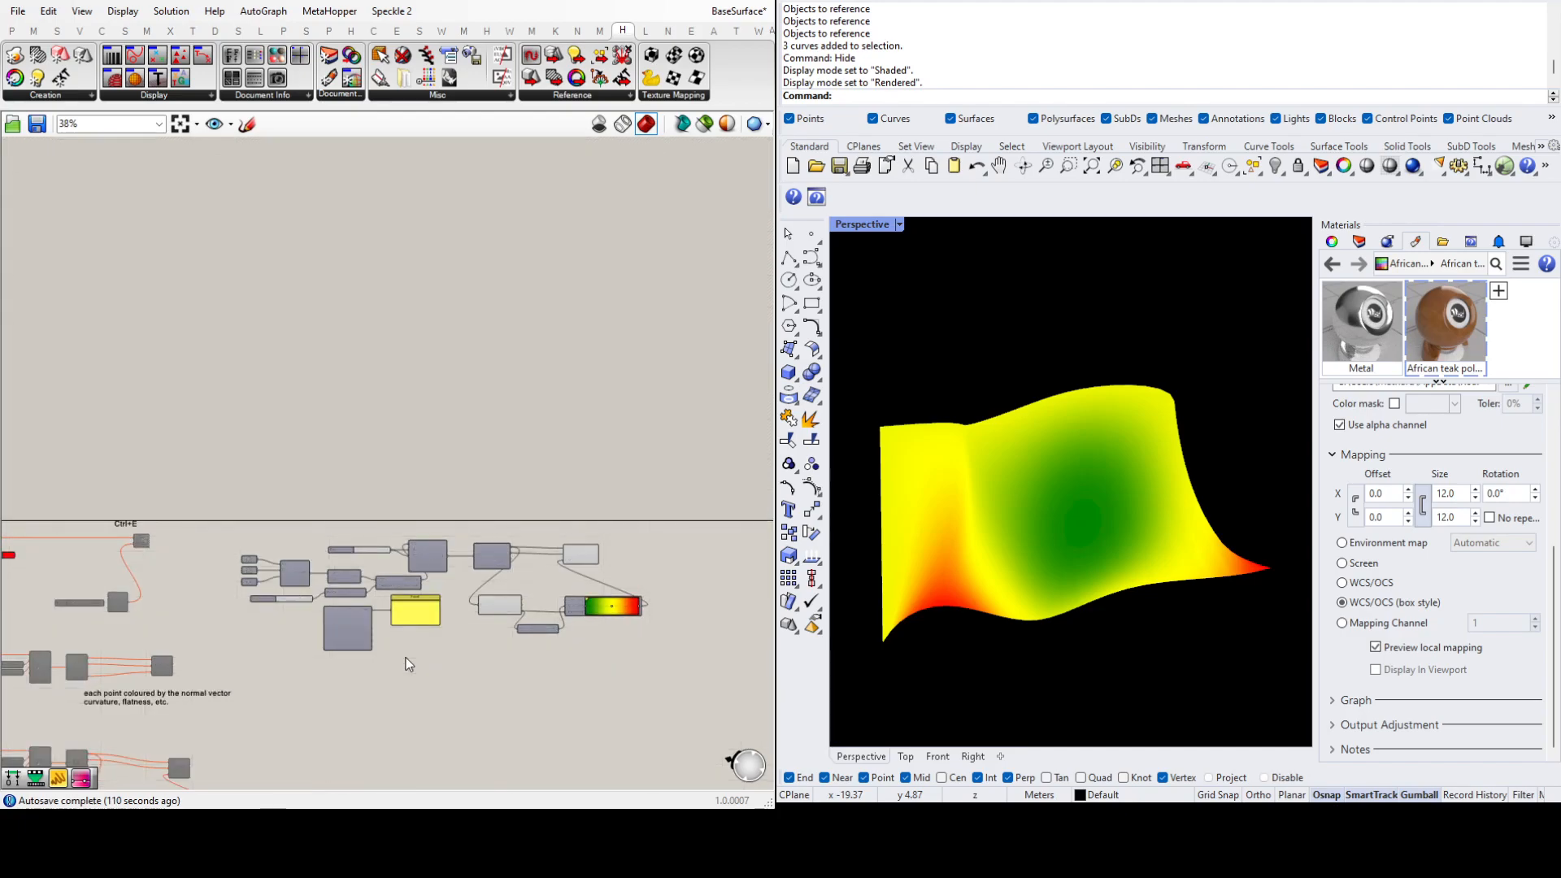
{"action": "scroll", "coordinate": [610, 631], "scroll_direction": "up", "scroll_amount": 5}
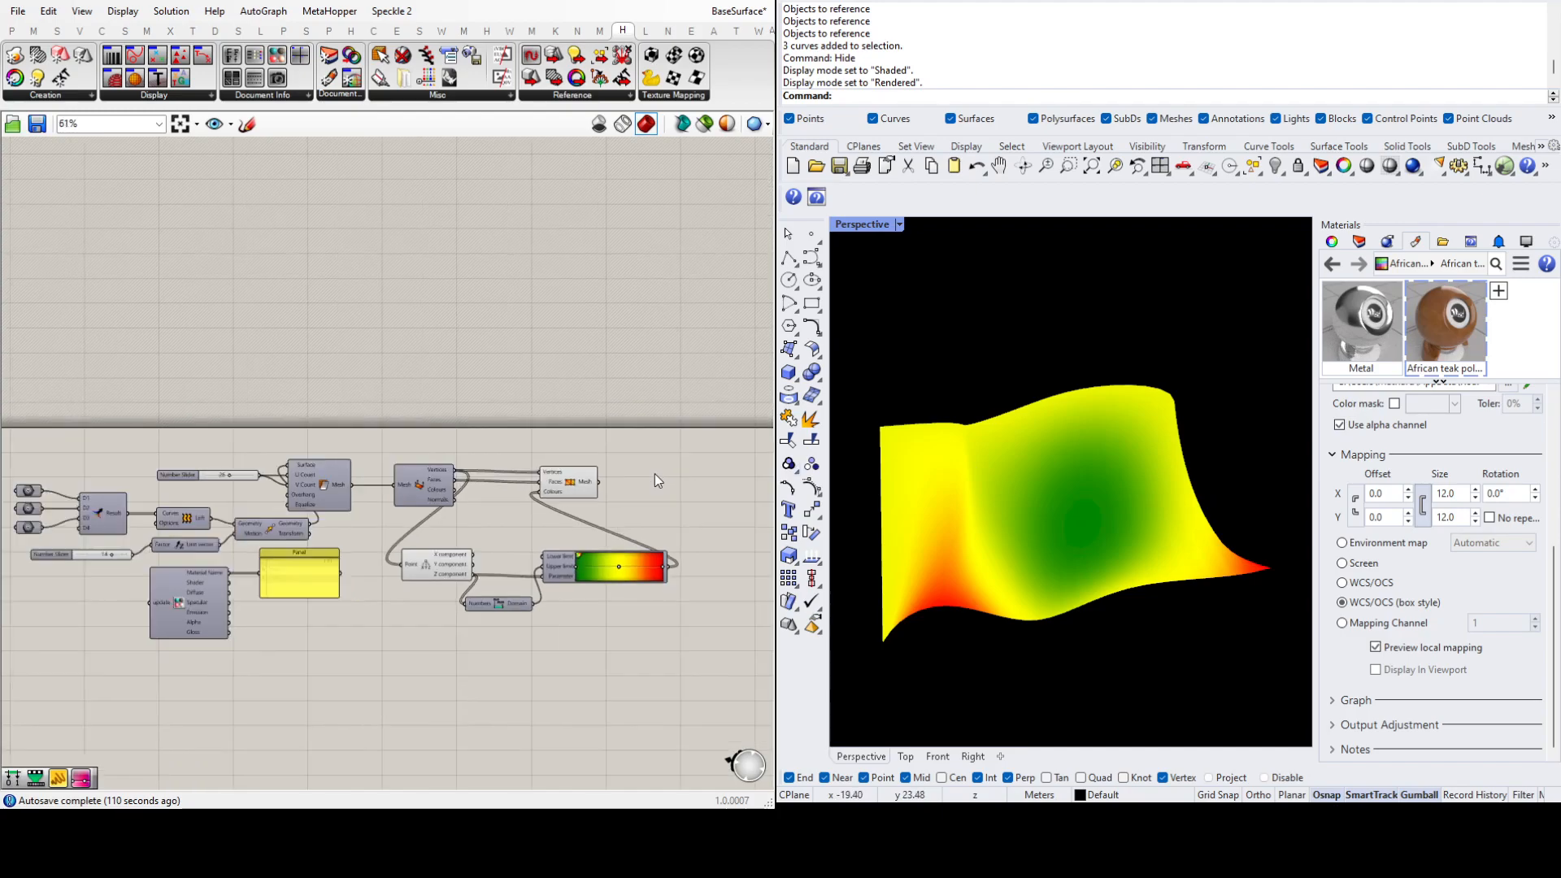
{"action": "scroll", "coordinate": [655, 471], "scroll_direction": "down", "scroll_amount": 3}
{"action": "scroll", "coordinate": [631, 593], "scroll_direction": "up", "scroll_amount": 3}
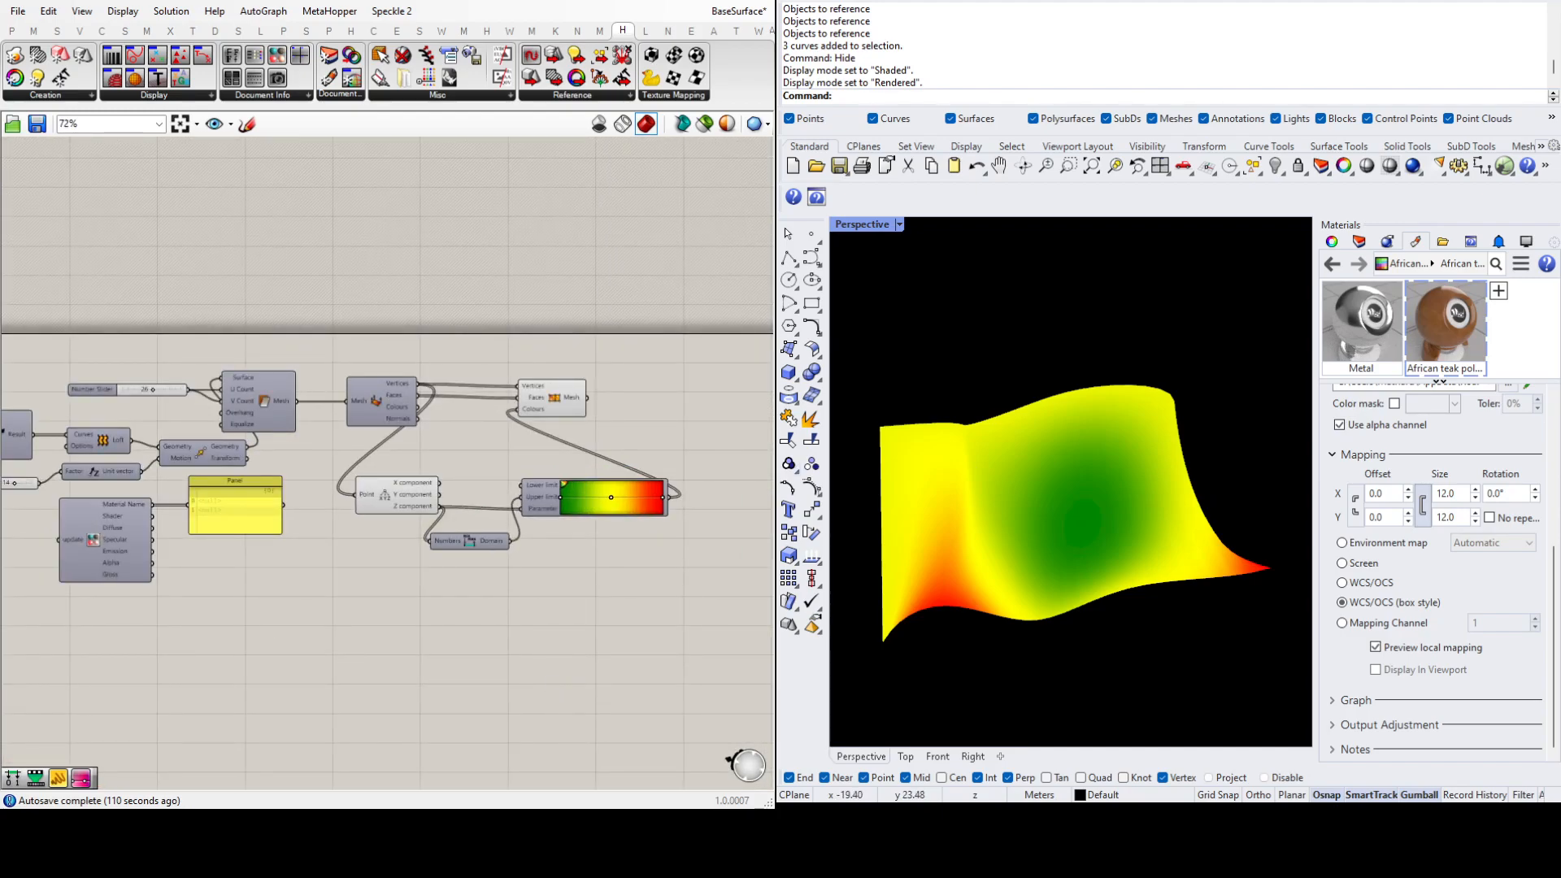
{"action": "left_click", "coordinate": [543, 608]}
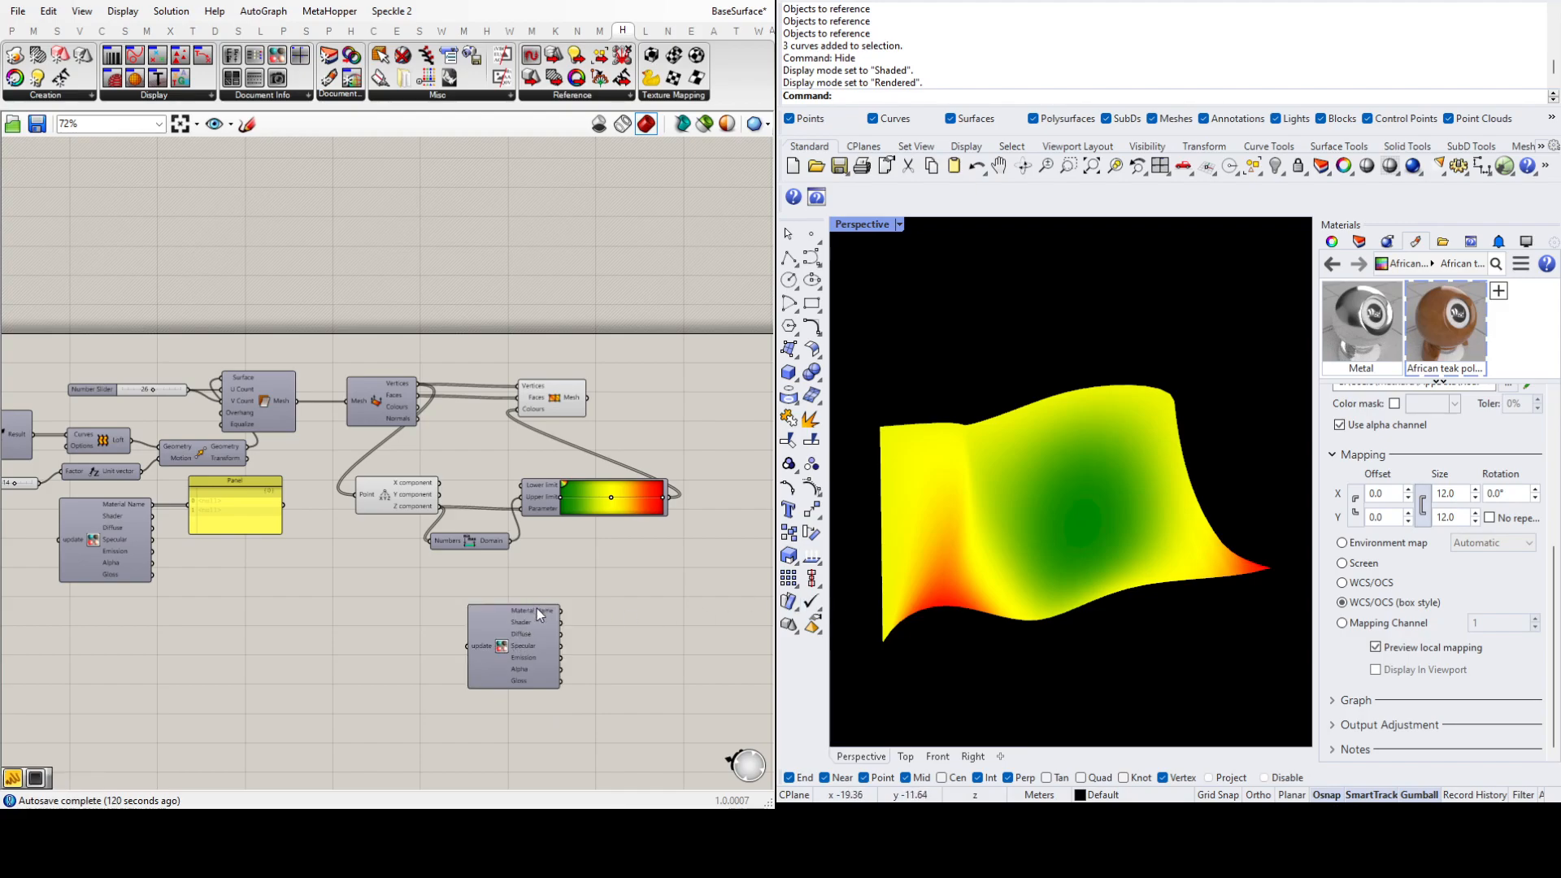
{"action": "scroll", "coordinate": [627, 644], "scroll_direction": "up", "scroll_amount": 3}
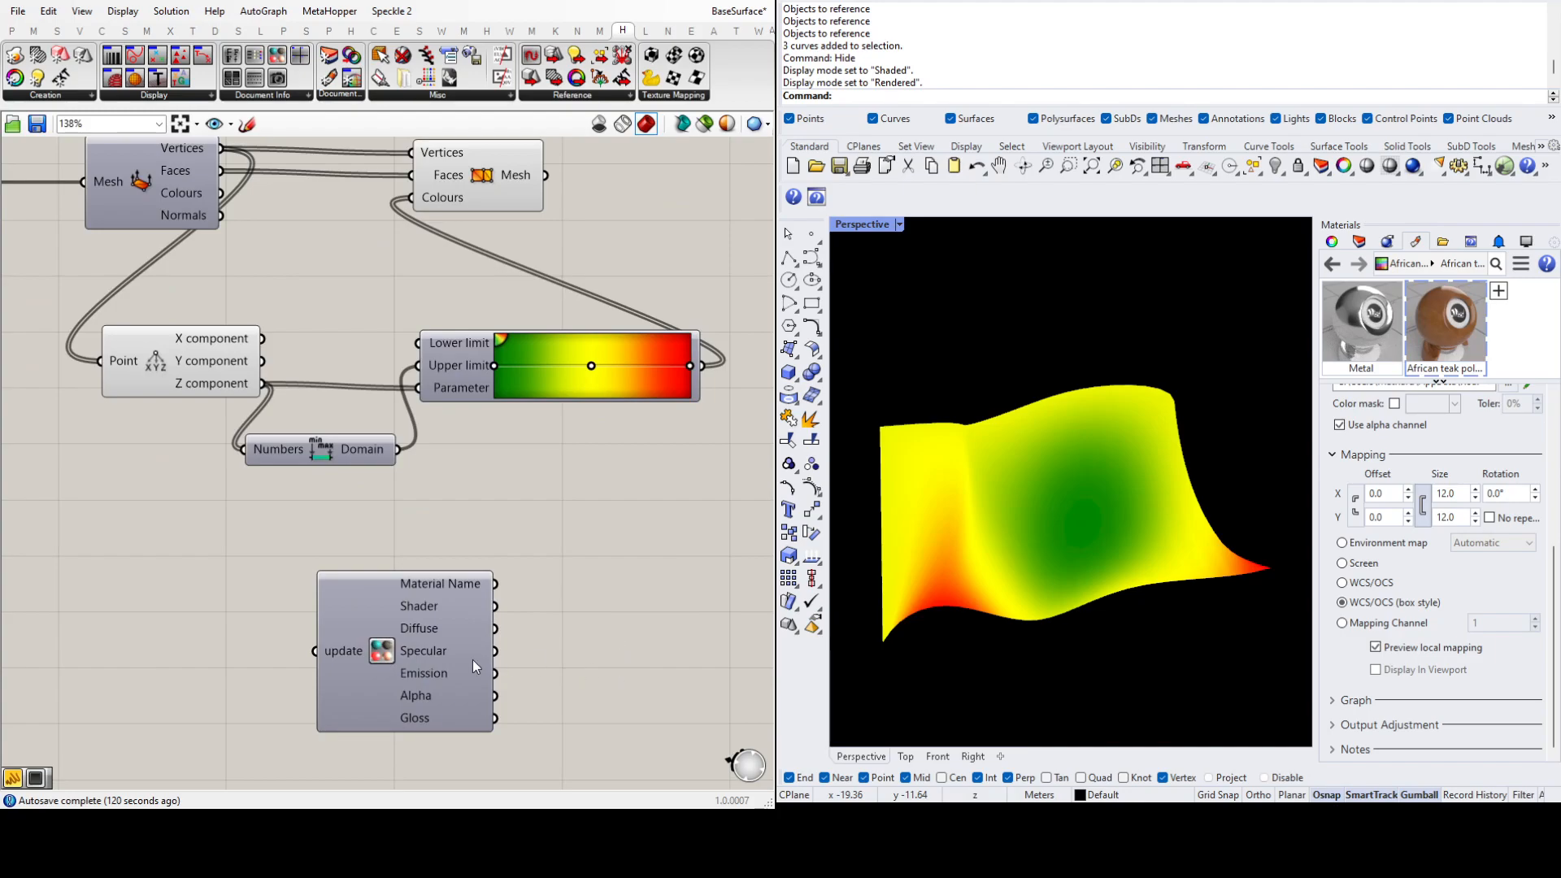
{"action": "left_click", "coordinate": [386, 653]}
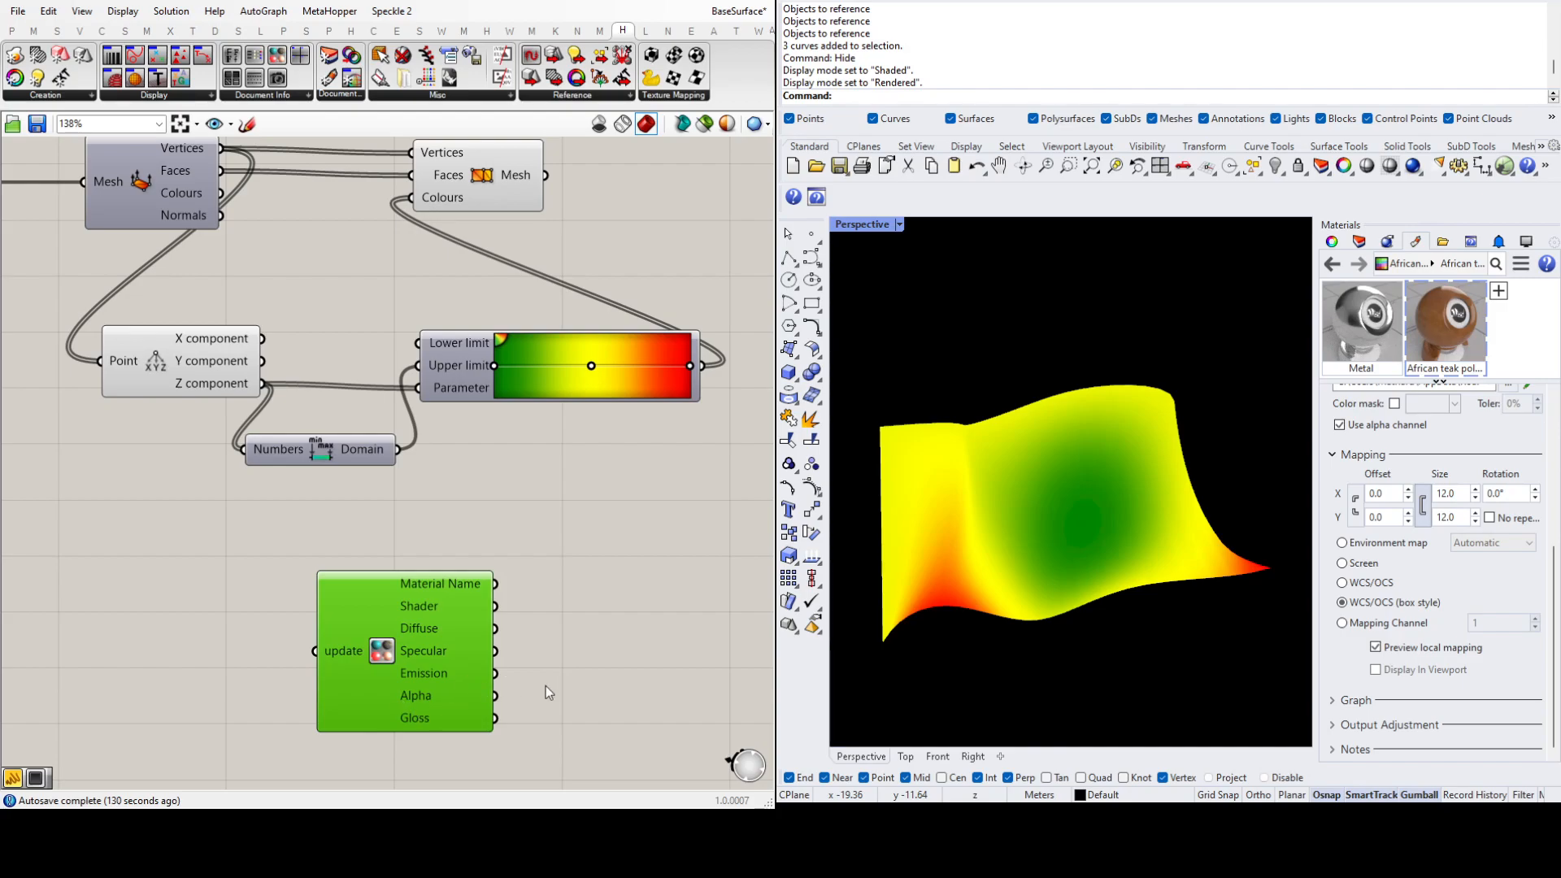
{"action": "left_click", "coordinate": [252, 646]}
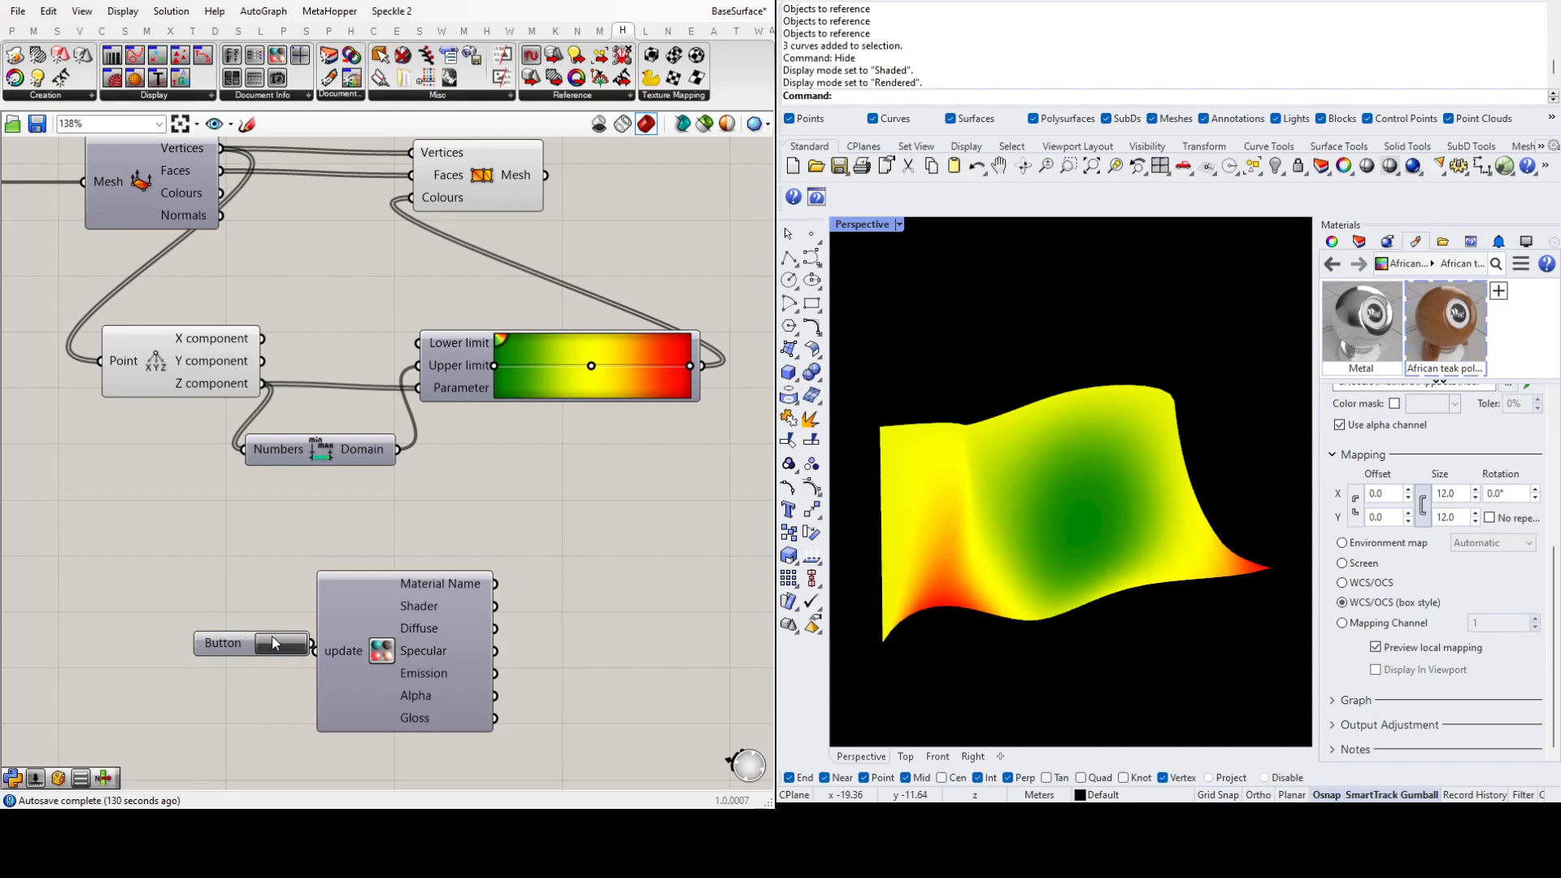
{"action": "left_click_drag", "start_coordinate": [208, 641], "coordinate": [164, 638]}
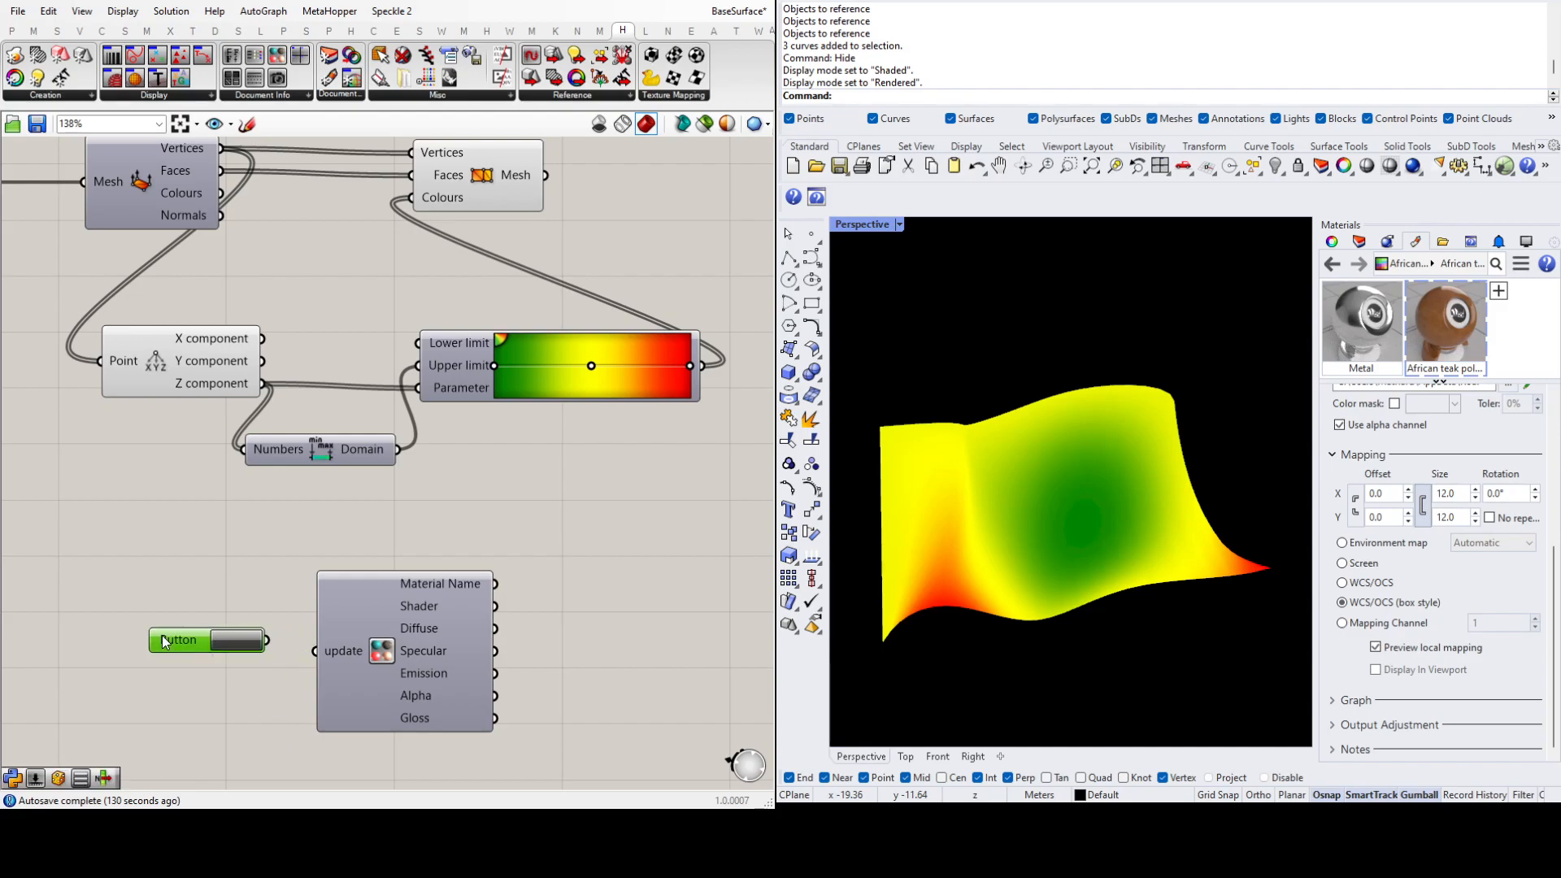
{"action": "left_click_drag", "start_coordinate": [266, 640], "coordinate": [315, 650]}
{"action": "left_click", "coordinate": [241, 646]}
{"action": "left_click", "coordinate": [582, 611]}
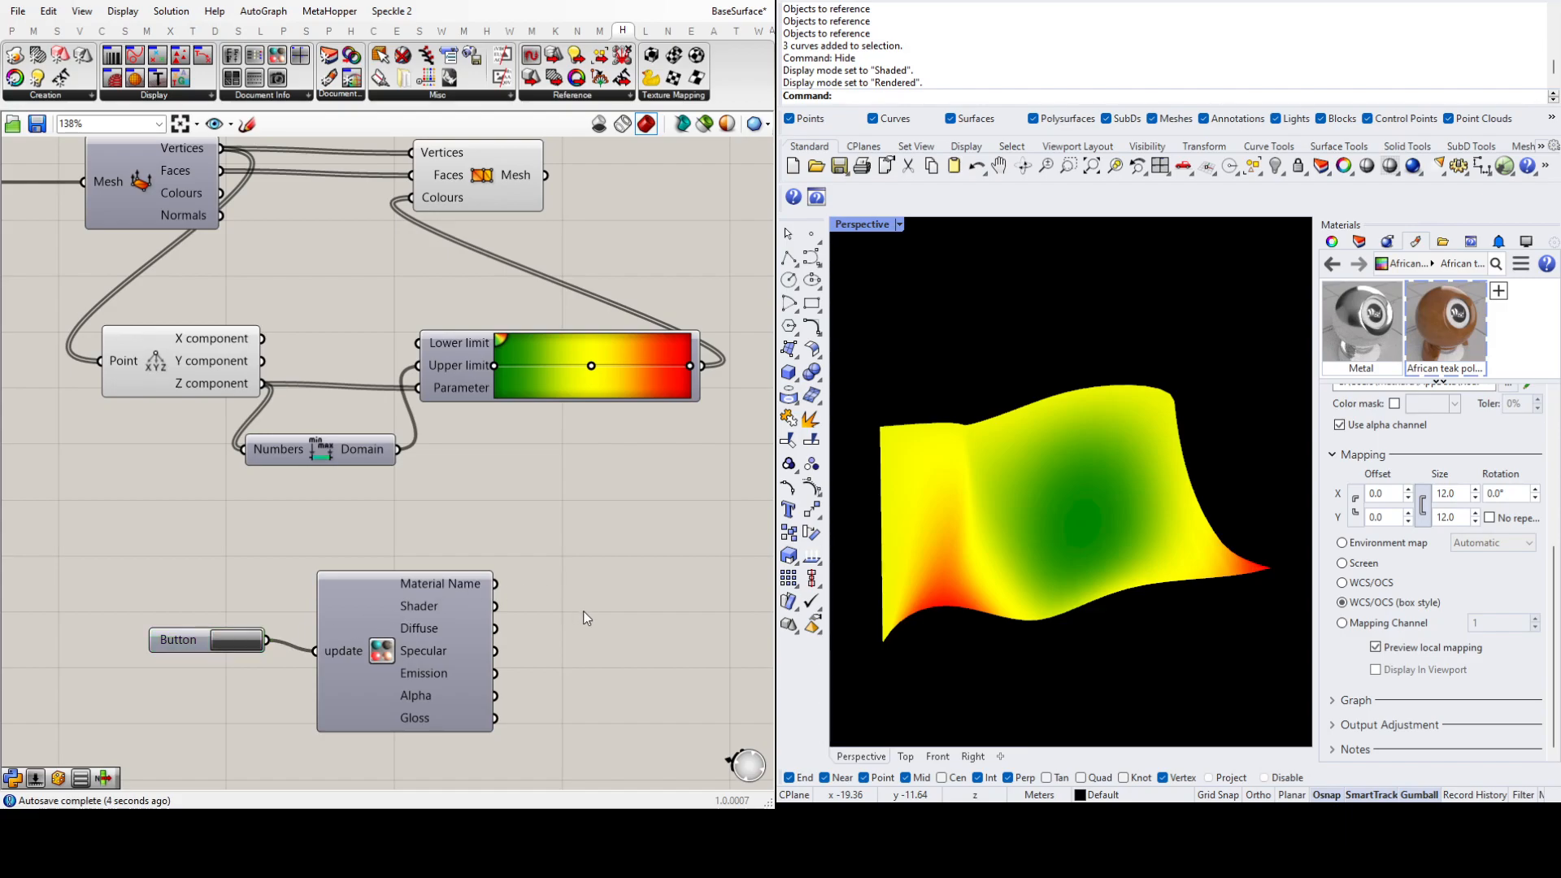
Step: Add a Panel beside the second material component, connect the Material Name output to it, and align the Button with the update input
{"action": "double_click", "coordinate": [583, 611]}
{"action": "type", "text": "//"}
{"action": "key", "text": "Return"}
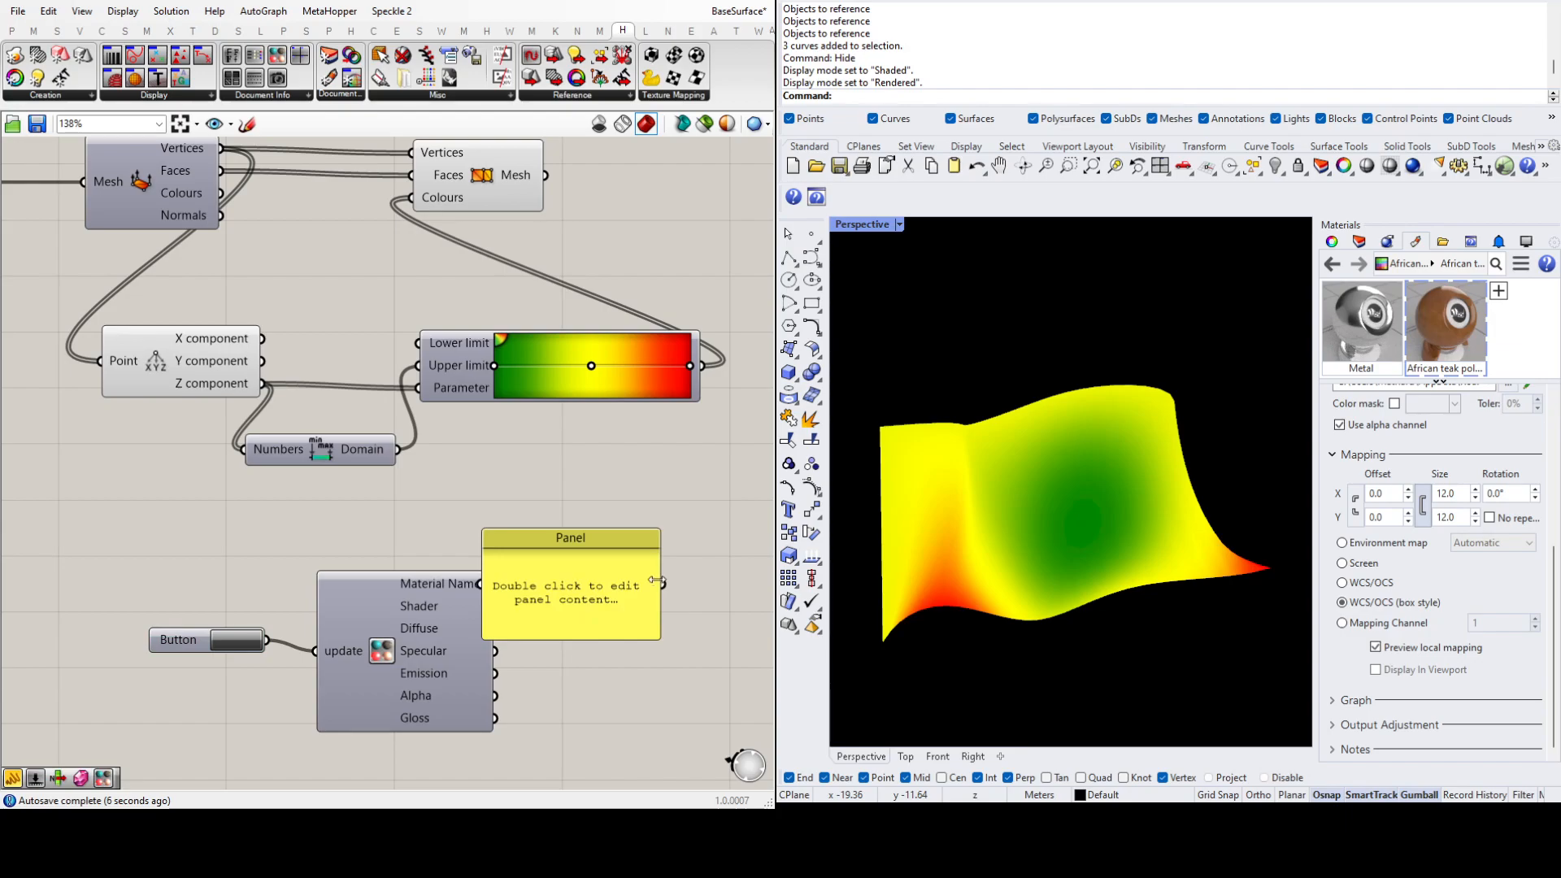
{"action": "left_click_drag", "start_coordinate": [563, 611], "coordinate": [641, 615]}
{"action": "left_click_drag", "start_coordinate": [495, 584], "coordinate": [559, 590]}
{"action": "left_click_drag", "start_coordinate": [651, 609], "coordinate": [636, 597]}
{"action": "left_click_drag", "start_coordinate": [174, 639], "coordinate": [178, 650]}
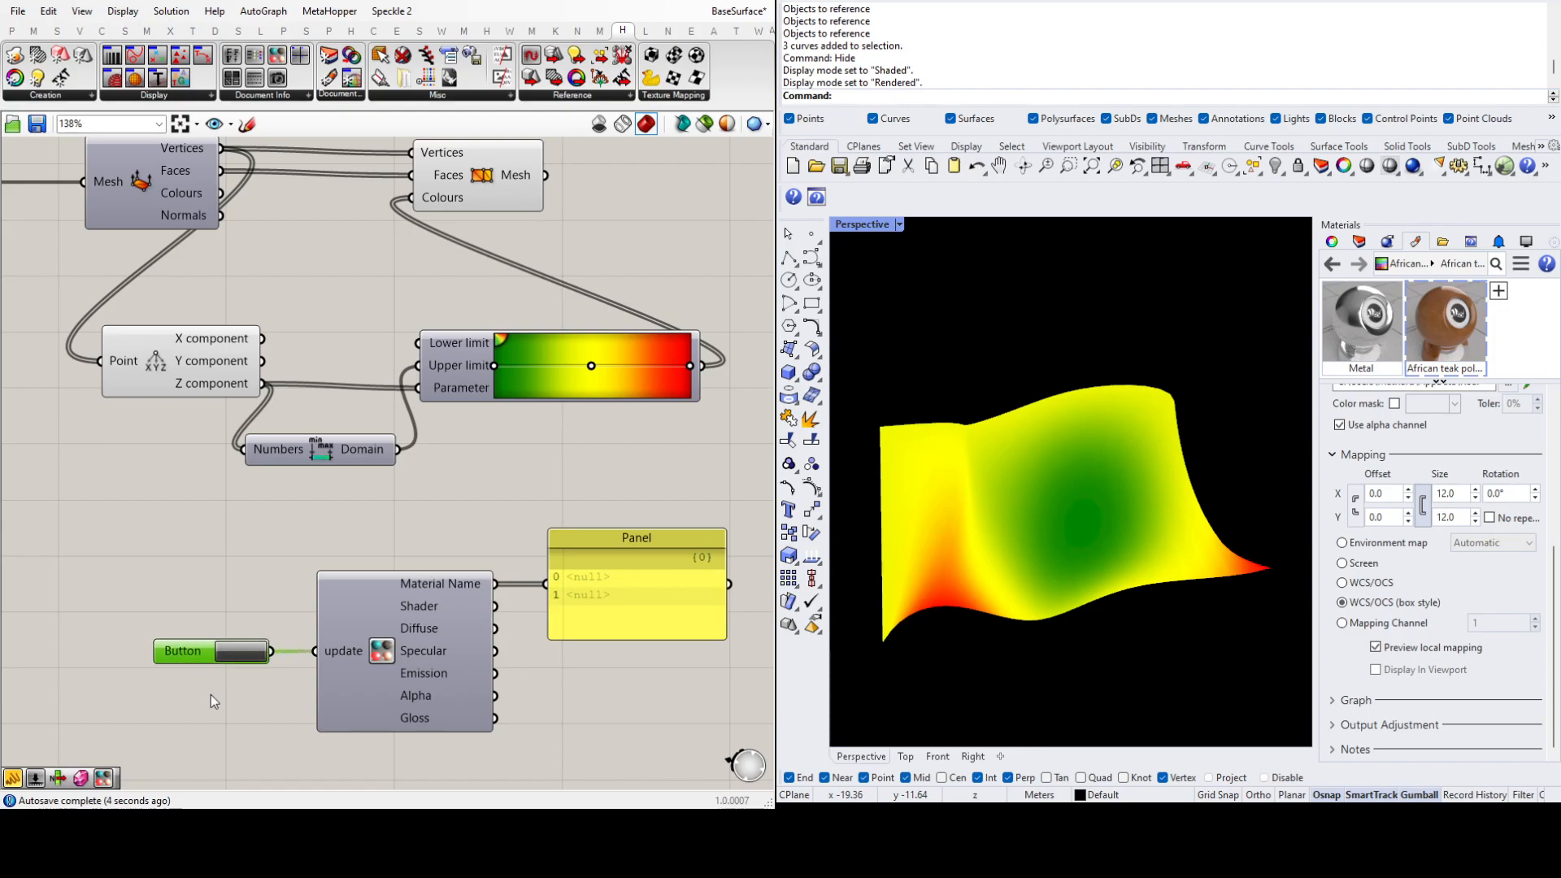
Step: Delete the second material component together with its Button and Panel
{"action": "left_click_drag", "start_coordinate": [587, 720], "coordinate": [188, 602]}
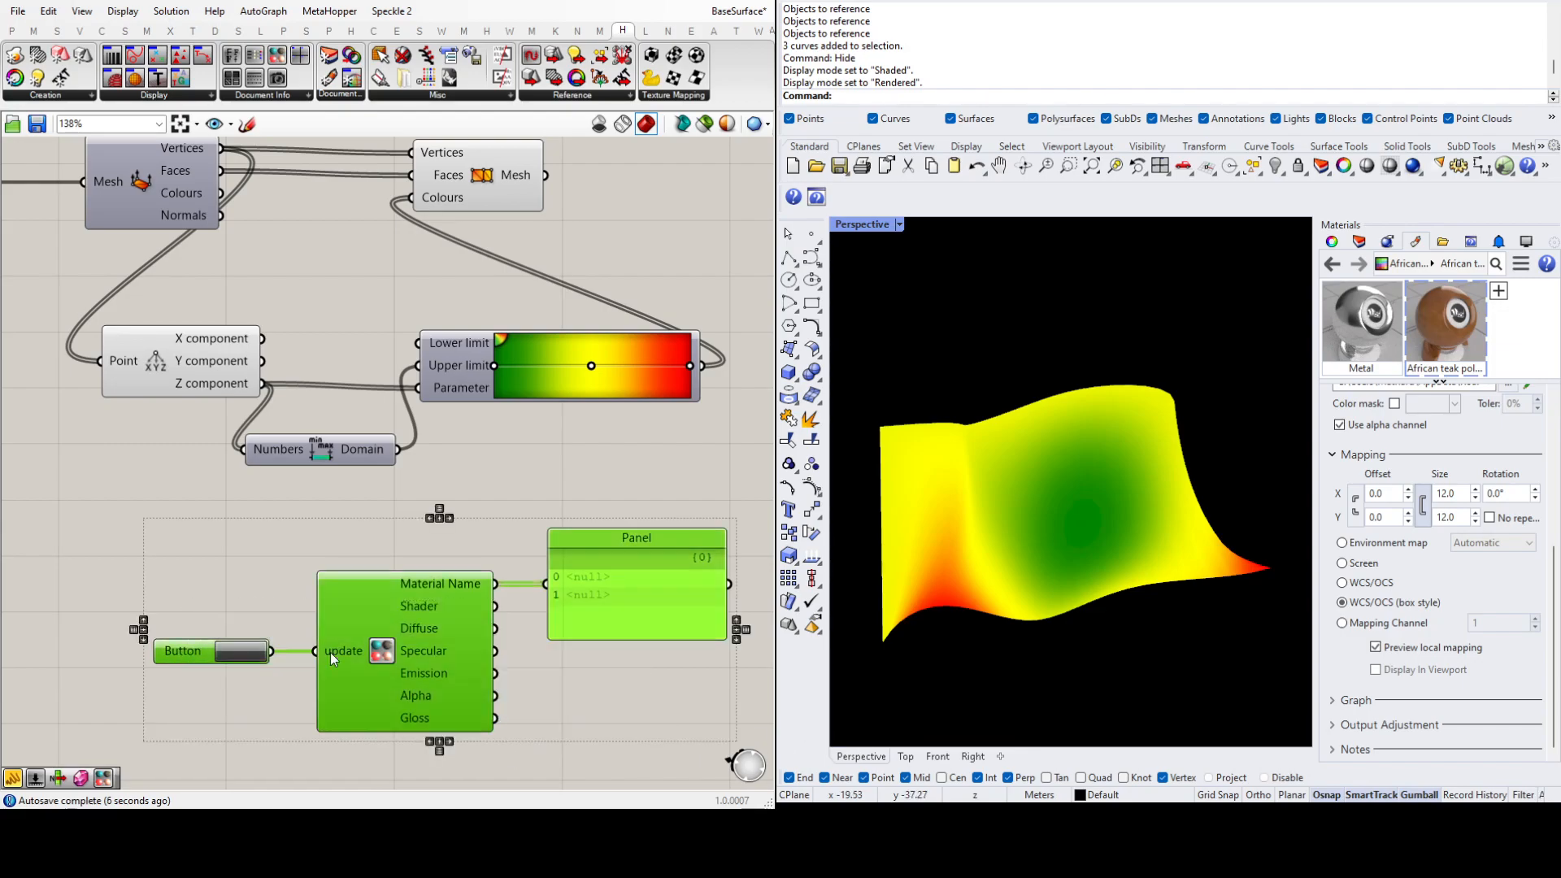
{"action": "key", "text": "Delete"}
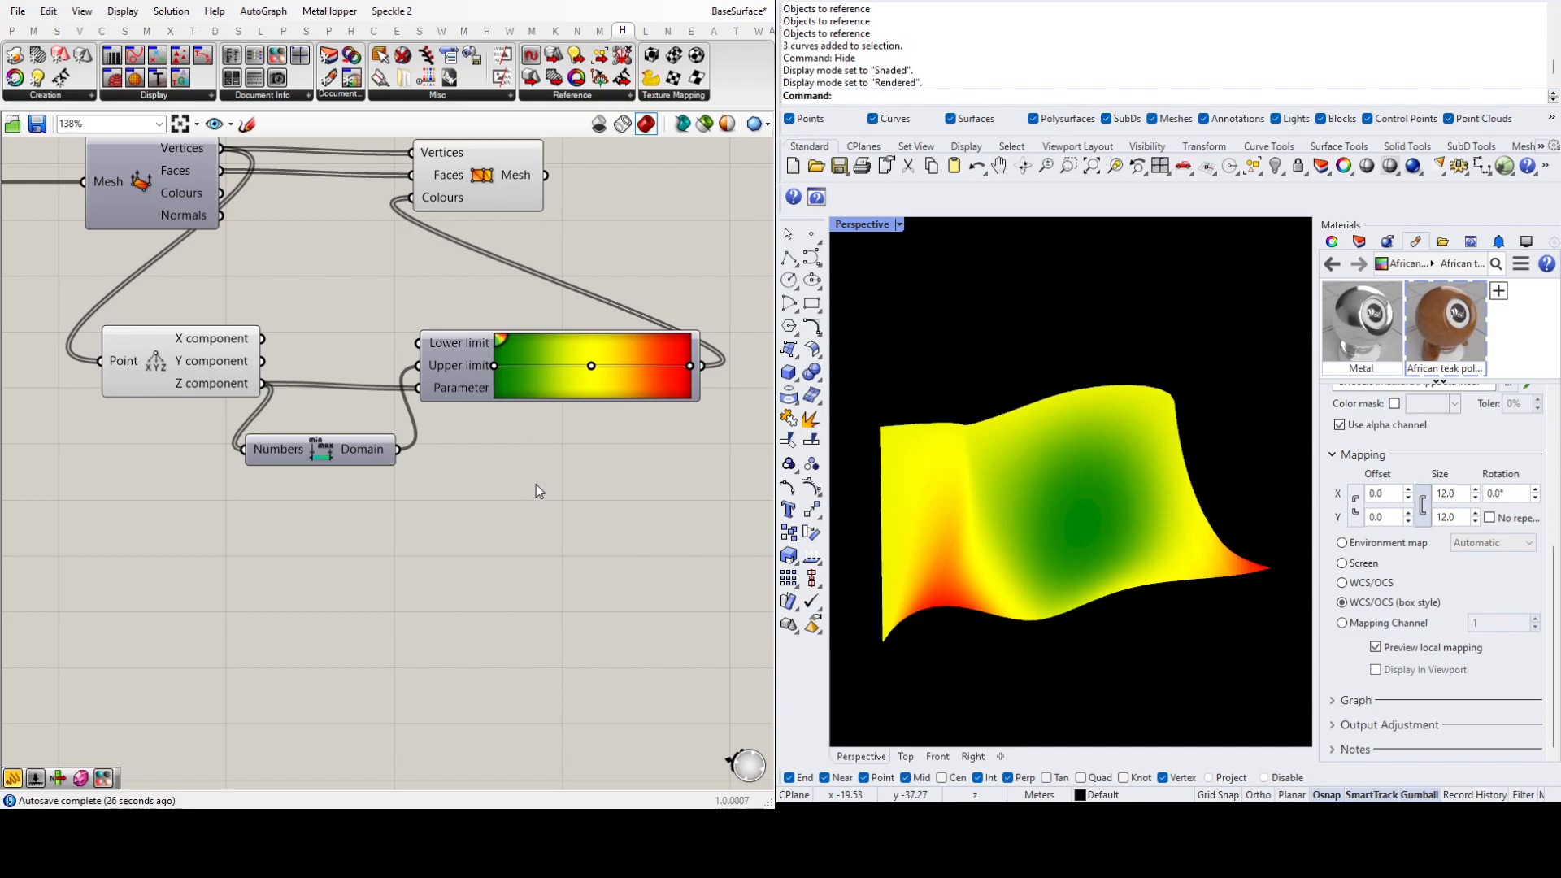
Step: Review the height-colouring definition, from the loft and mesh conversion to the gradient and Construct Mesh
{"action": "scroll", "coordinate": [537, 486], "scroll_direction": "down", "scroll_amount": 5}
{"action": "scroll", "coordinate": [246, 394], "scroll_direction": "up", "scroll_amount": 5}
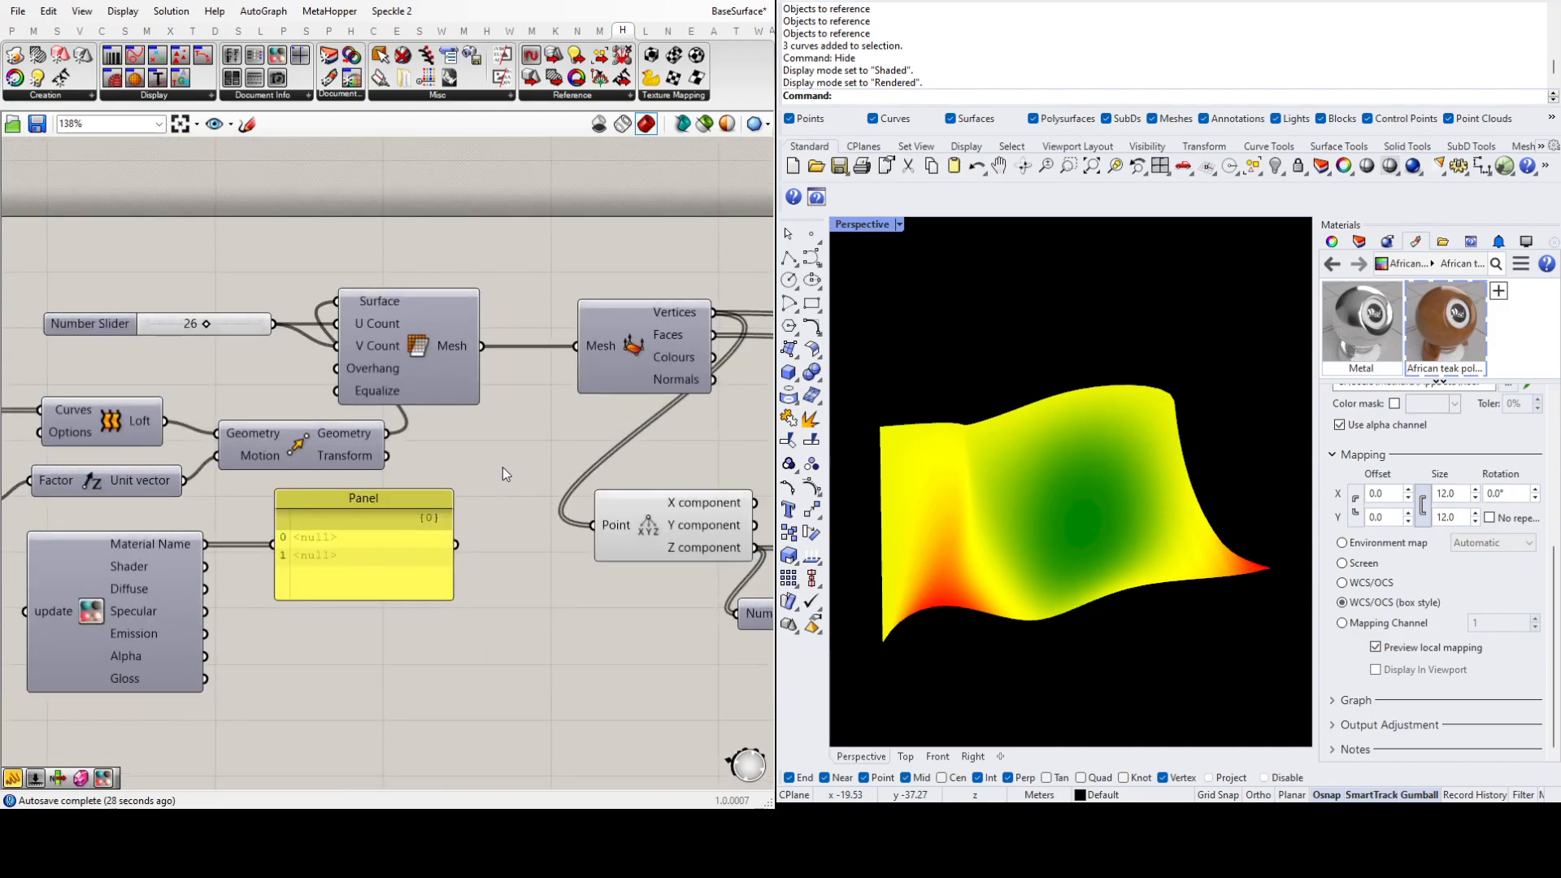
{"action": "scroll", "coordinate": [506, 466], "scroll_direction": "down", "scroll_amount": 4}
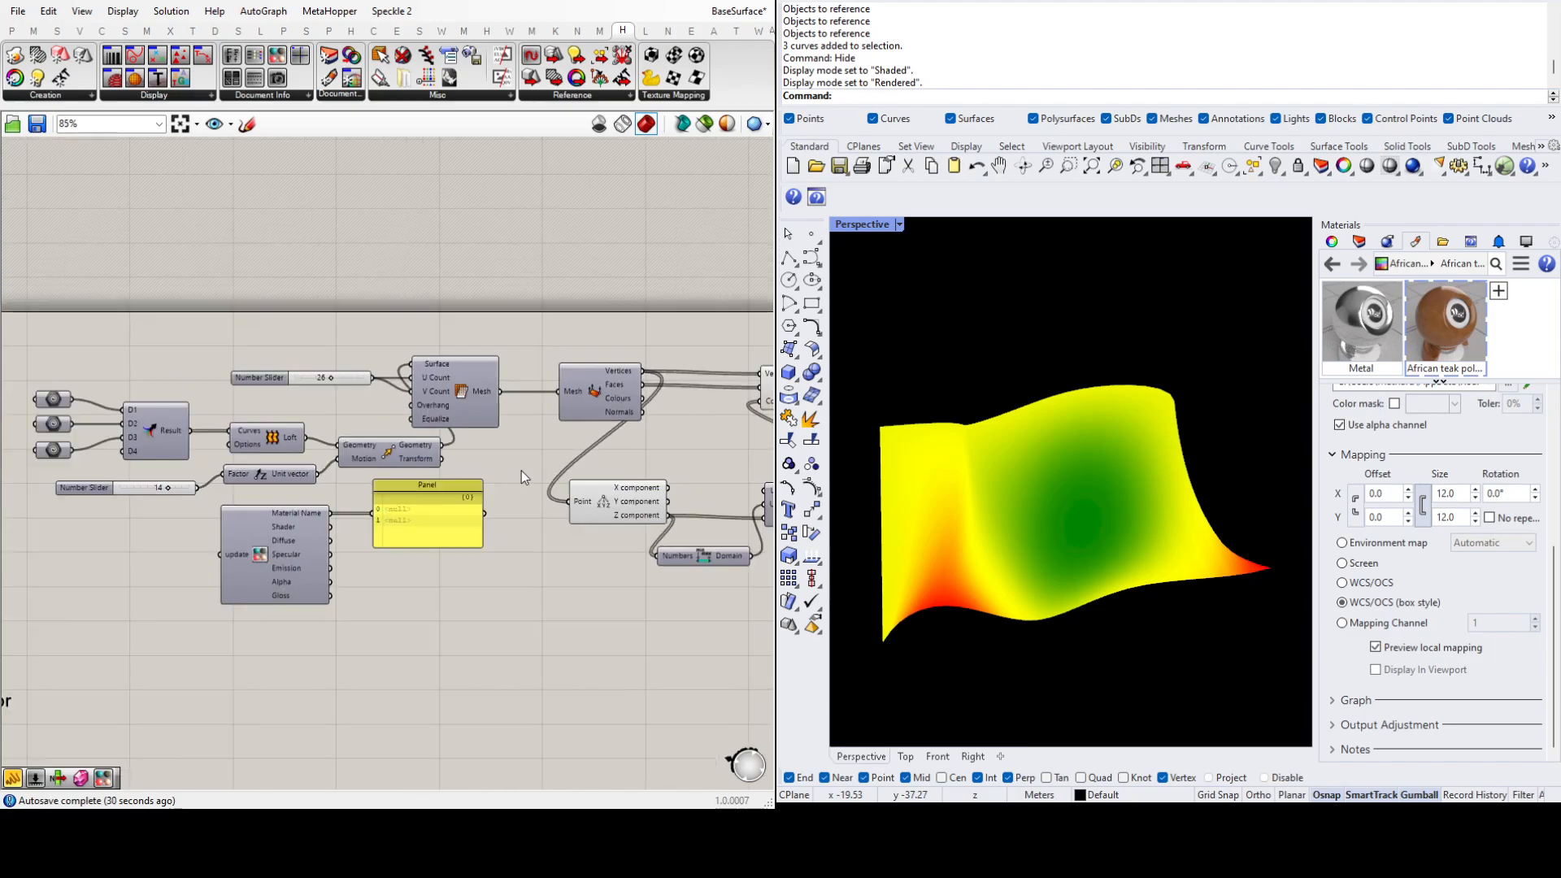
{"action": "scroll", "coordinate": [736, 497], "scroll_direction": "down", "scroll_amount": 2}
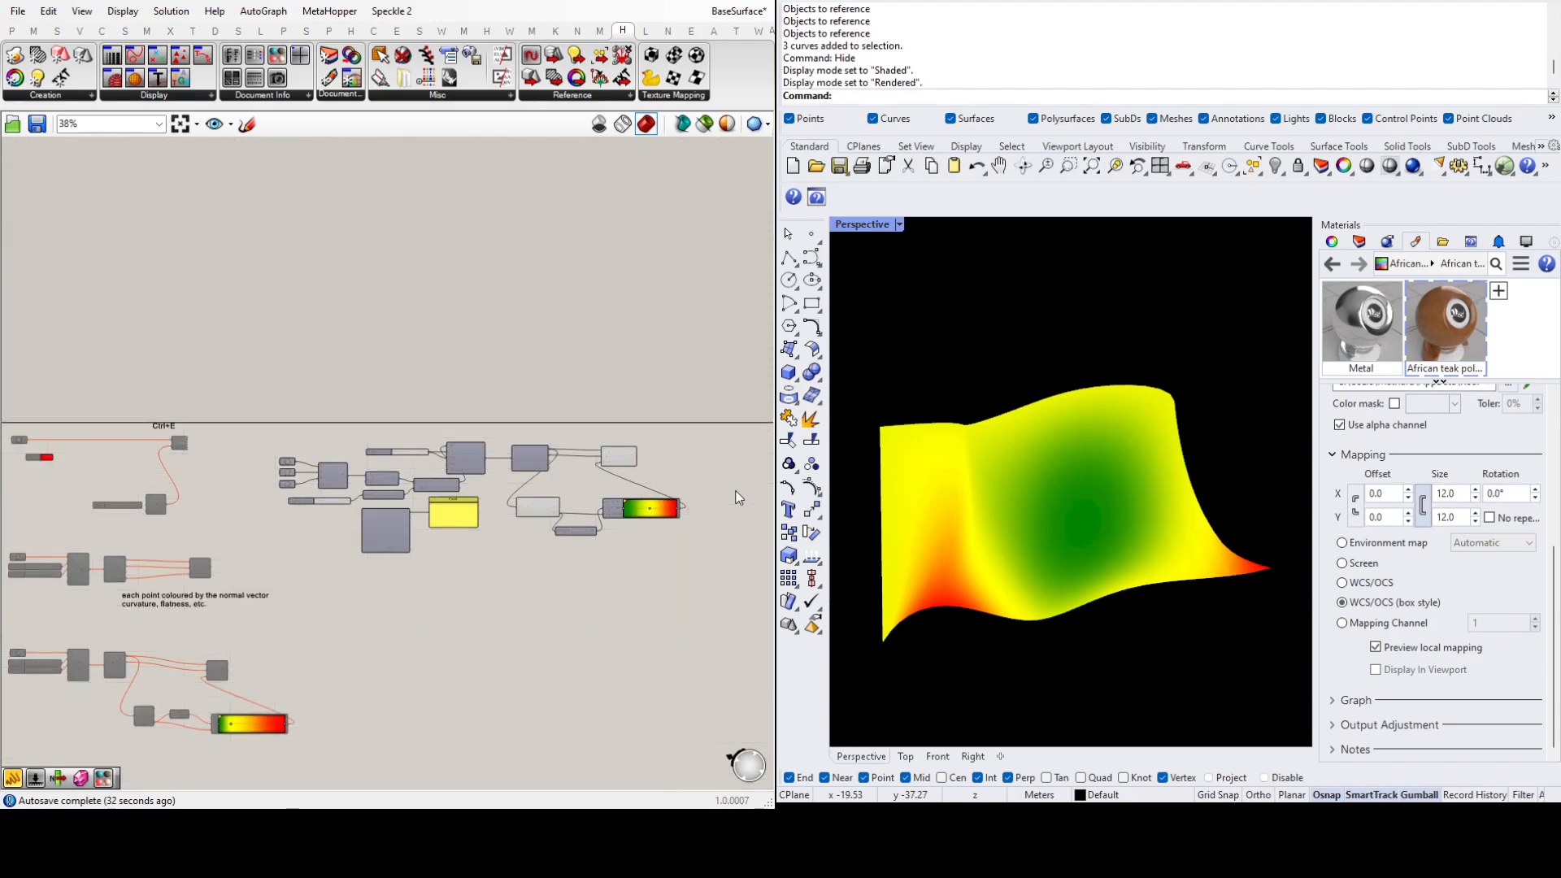
{"action": "scroll", "coordinate": [685, 499], "scroll_direction": "up", "scroll_amount": 5}
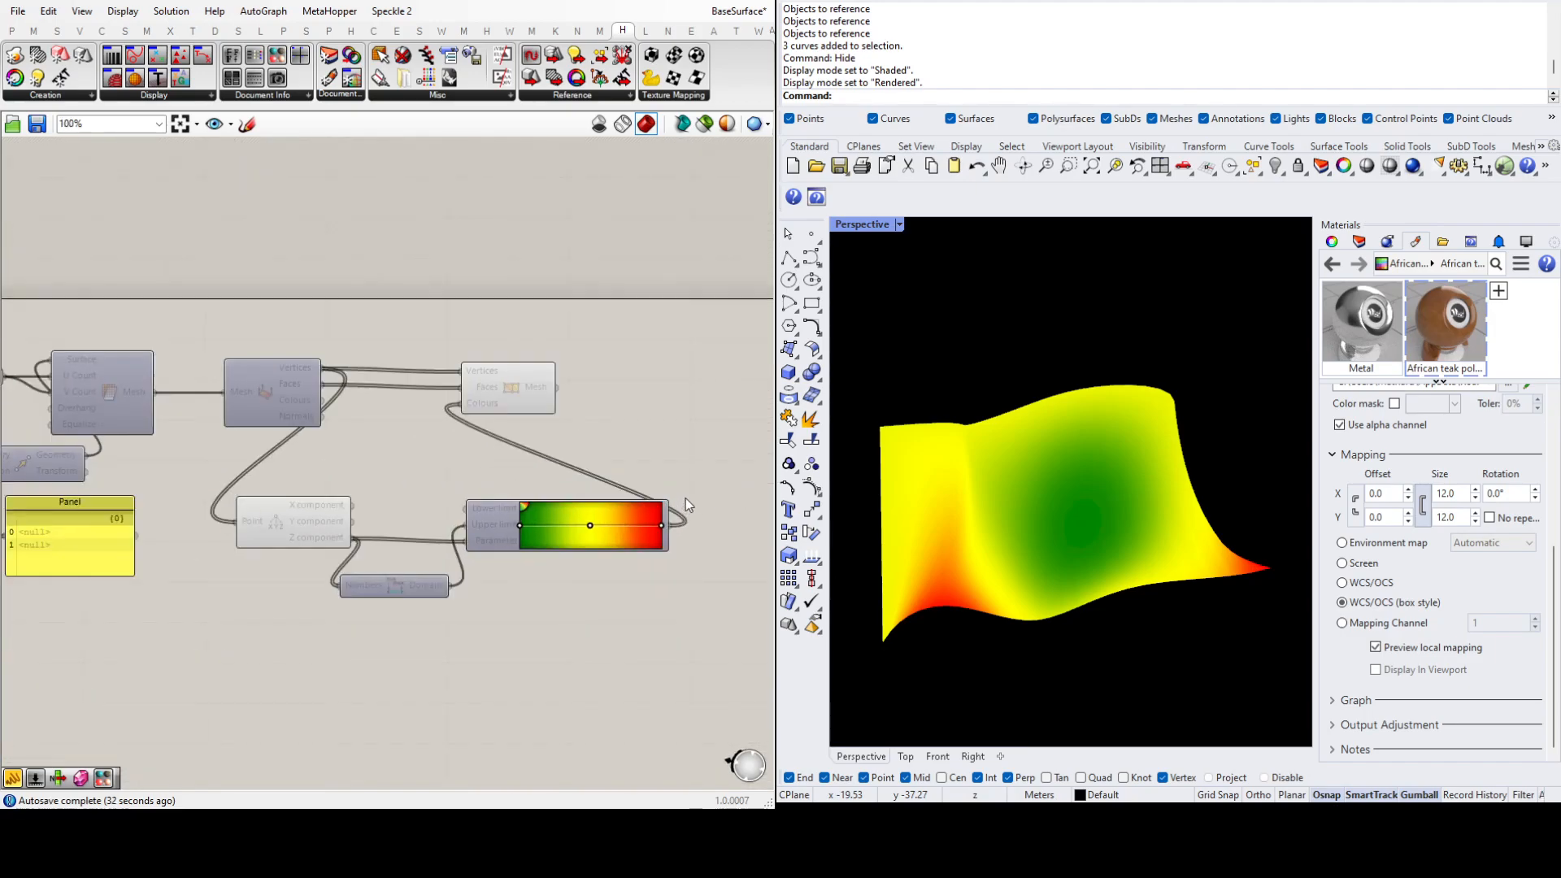
{"action": "left_click", "coordinate": [521, 387]}
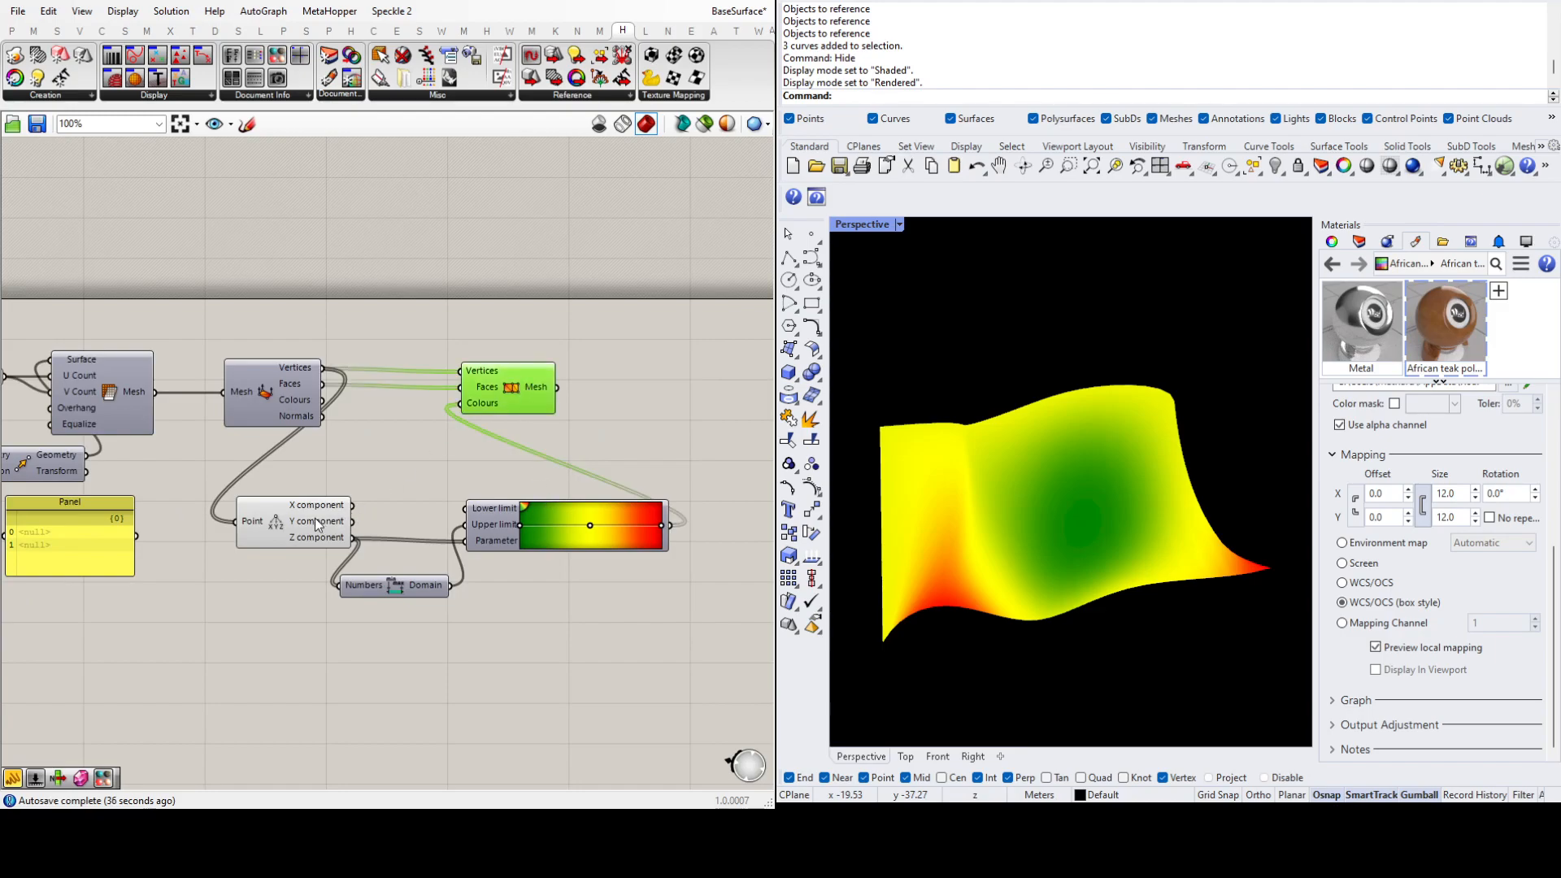
{"action": "scroll", "coordinate": [321, 525], "scroll_direction": "down", "scroll_amount": 3}
{"action": "scroll", "coordinate": [157, 466], "scroll_direction": "up", "scroll_amount": 4}
{"action": "scroll", "coordinate": [299, 485], "scroll_direction": "down", "scroll_amount": 2}
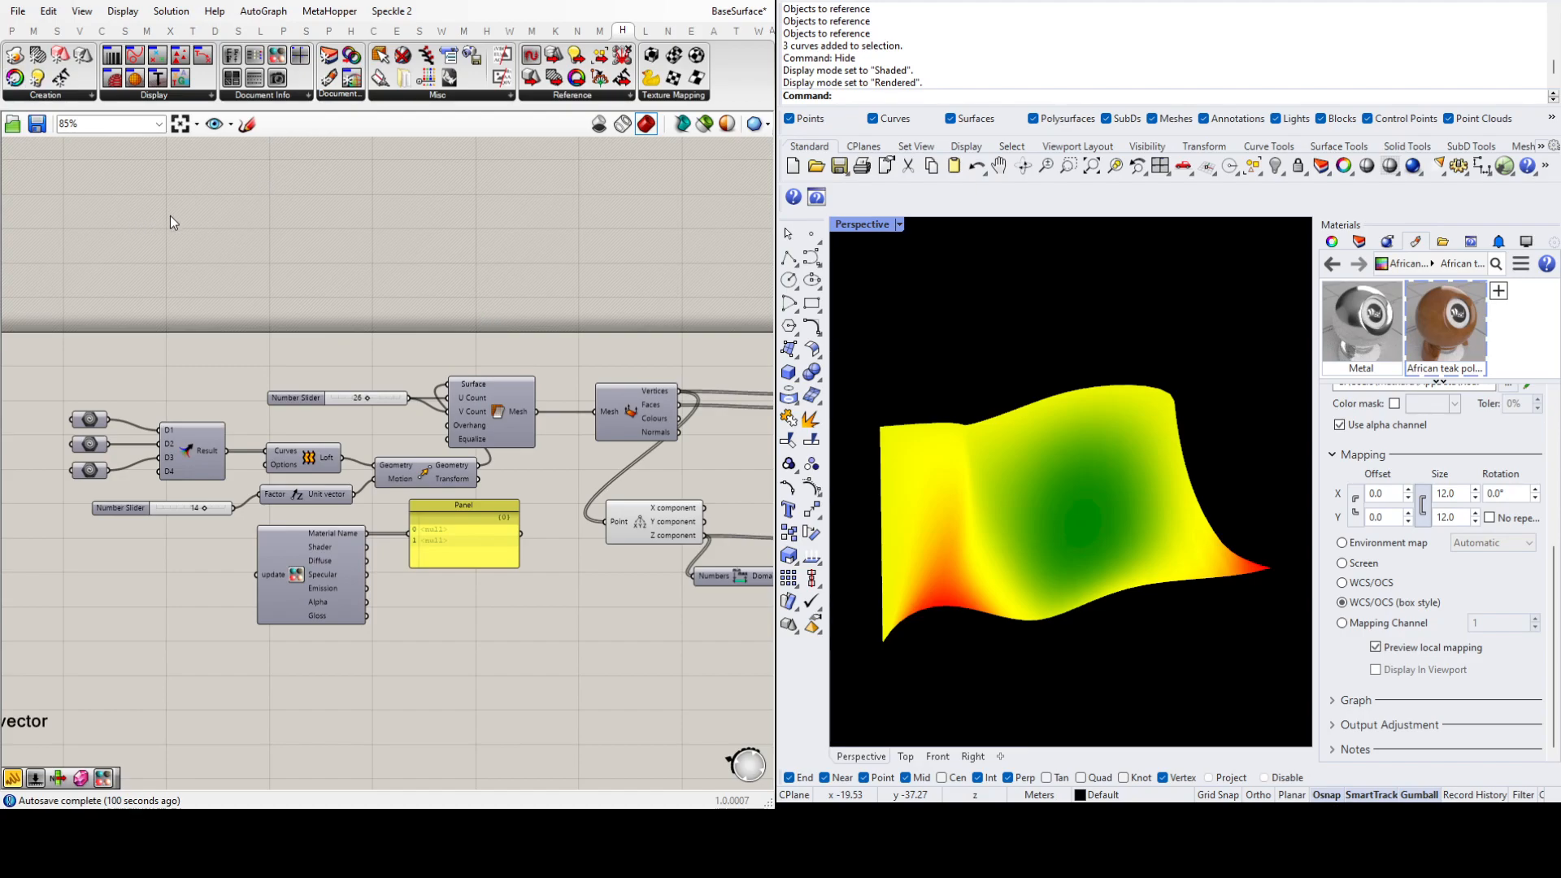
Step: Save the Grasshopper definition
{"action": "key", "text": "ctrl+s"}
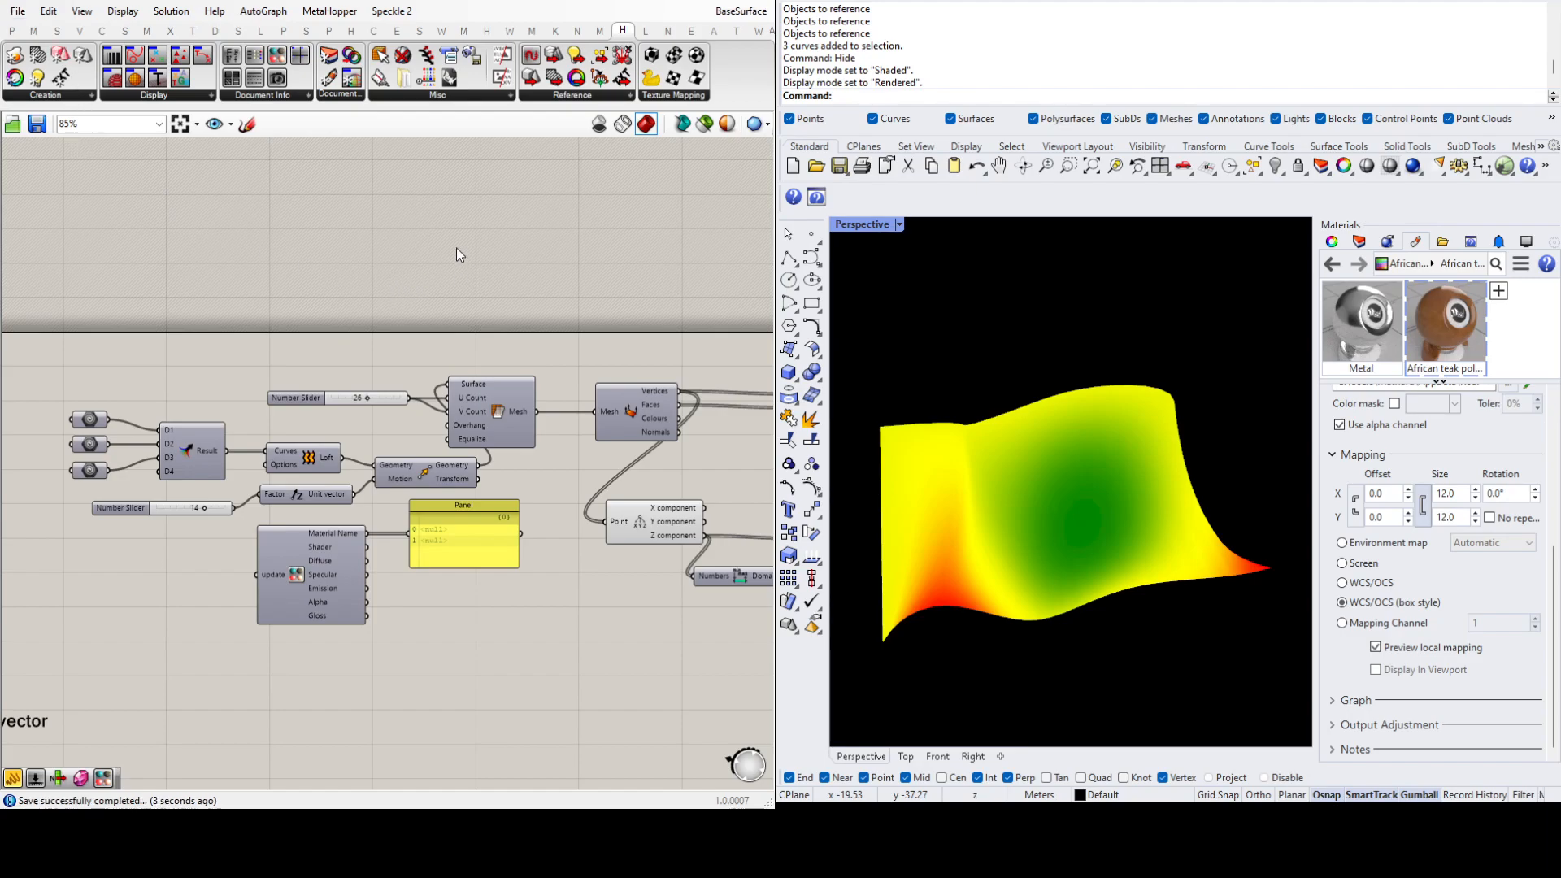
{"action": "scroll", "coordinate": [452, 285], "scroll_direction": "down", "scroll_amount": 5}
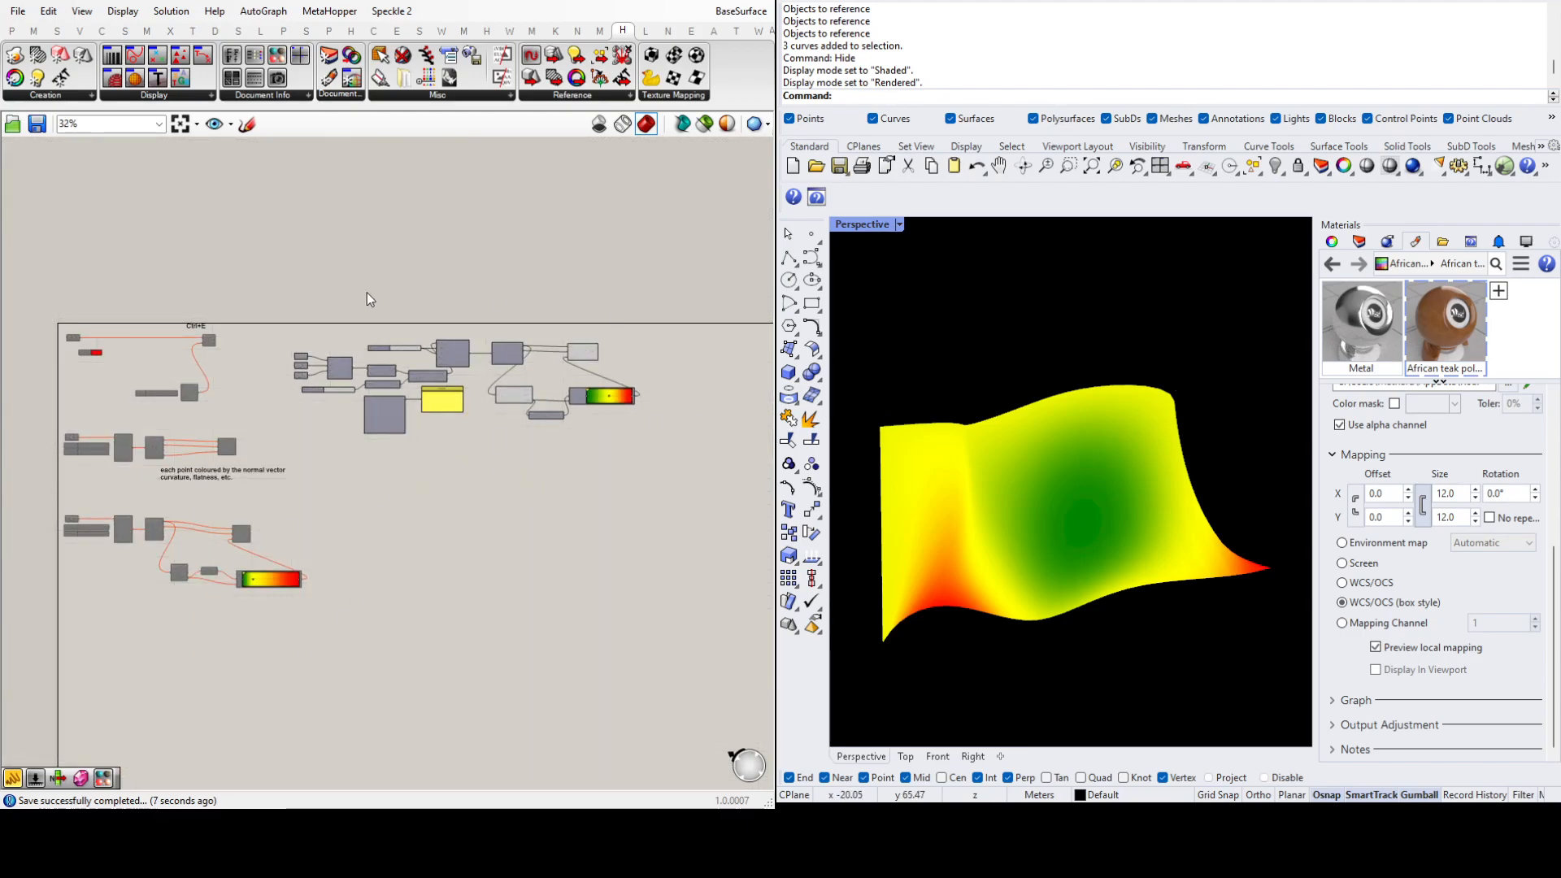
{"action": "scroll", "coordinate": [373, 355], "scroll_direction": "up", "scroll_amount": 2}
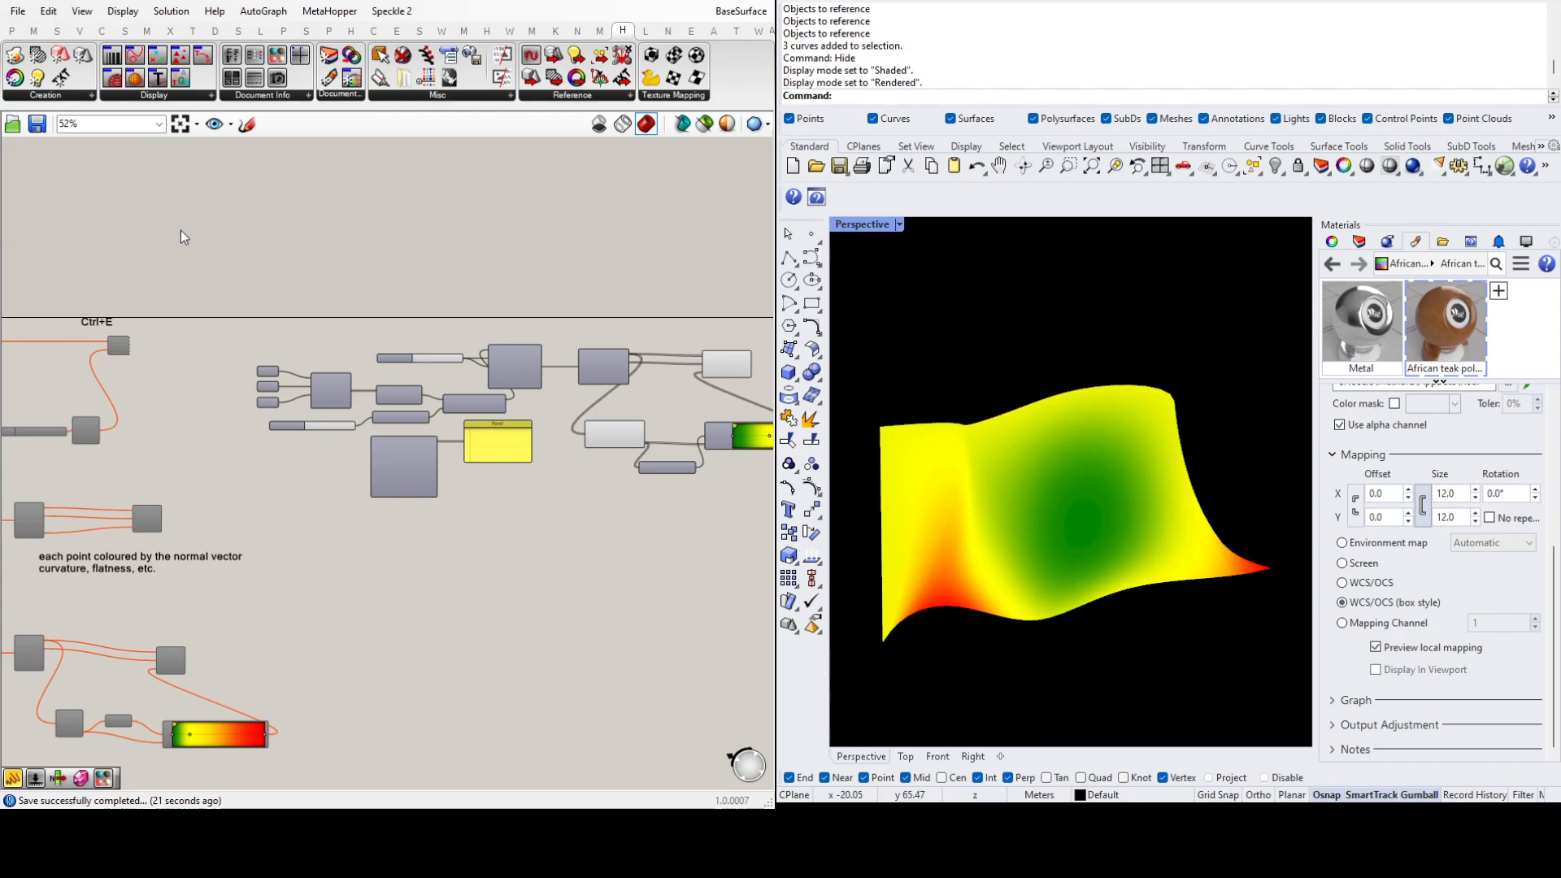
Step: Place a text component with Text, Location, Size, Color and Font inputs above the Construct Mesh component
{"action": "scroll", "coordinate": [315, 406], "scroll_direction": "down", "scroll_amount": 3}
{"action": "scroll", "coordinate": [495, 403], "scroll_direction": "up", "scroll_amount": 3}
{"action": "scroll", "coordinate": [462, 379], "scroll_direction": "up", "scroll_amount": 3}
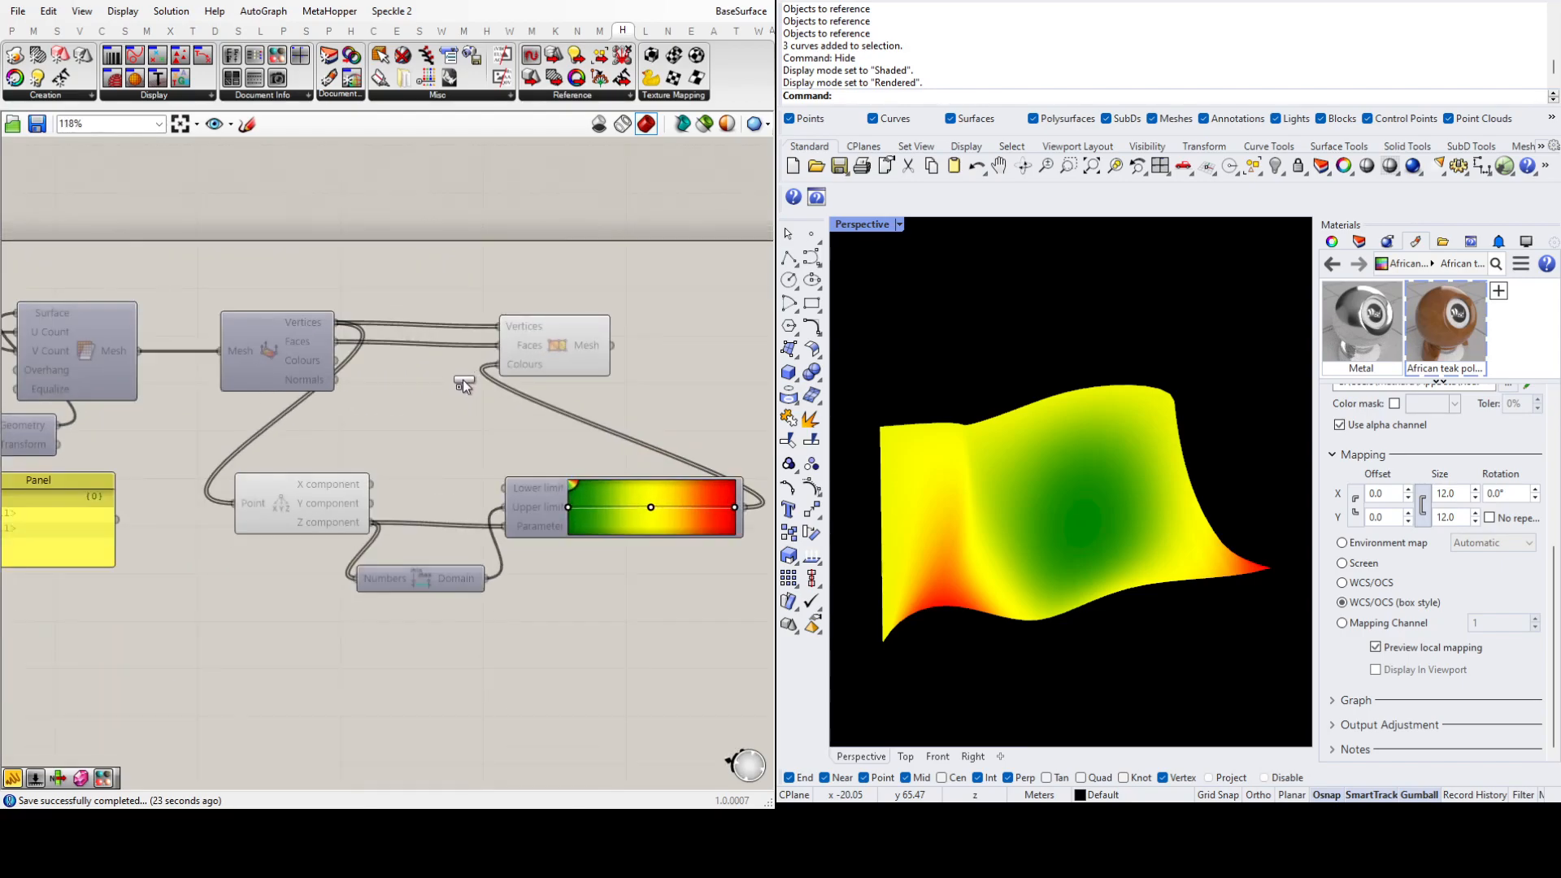
{"action": "left_click", "coordinate": [661, 273]}
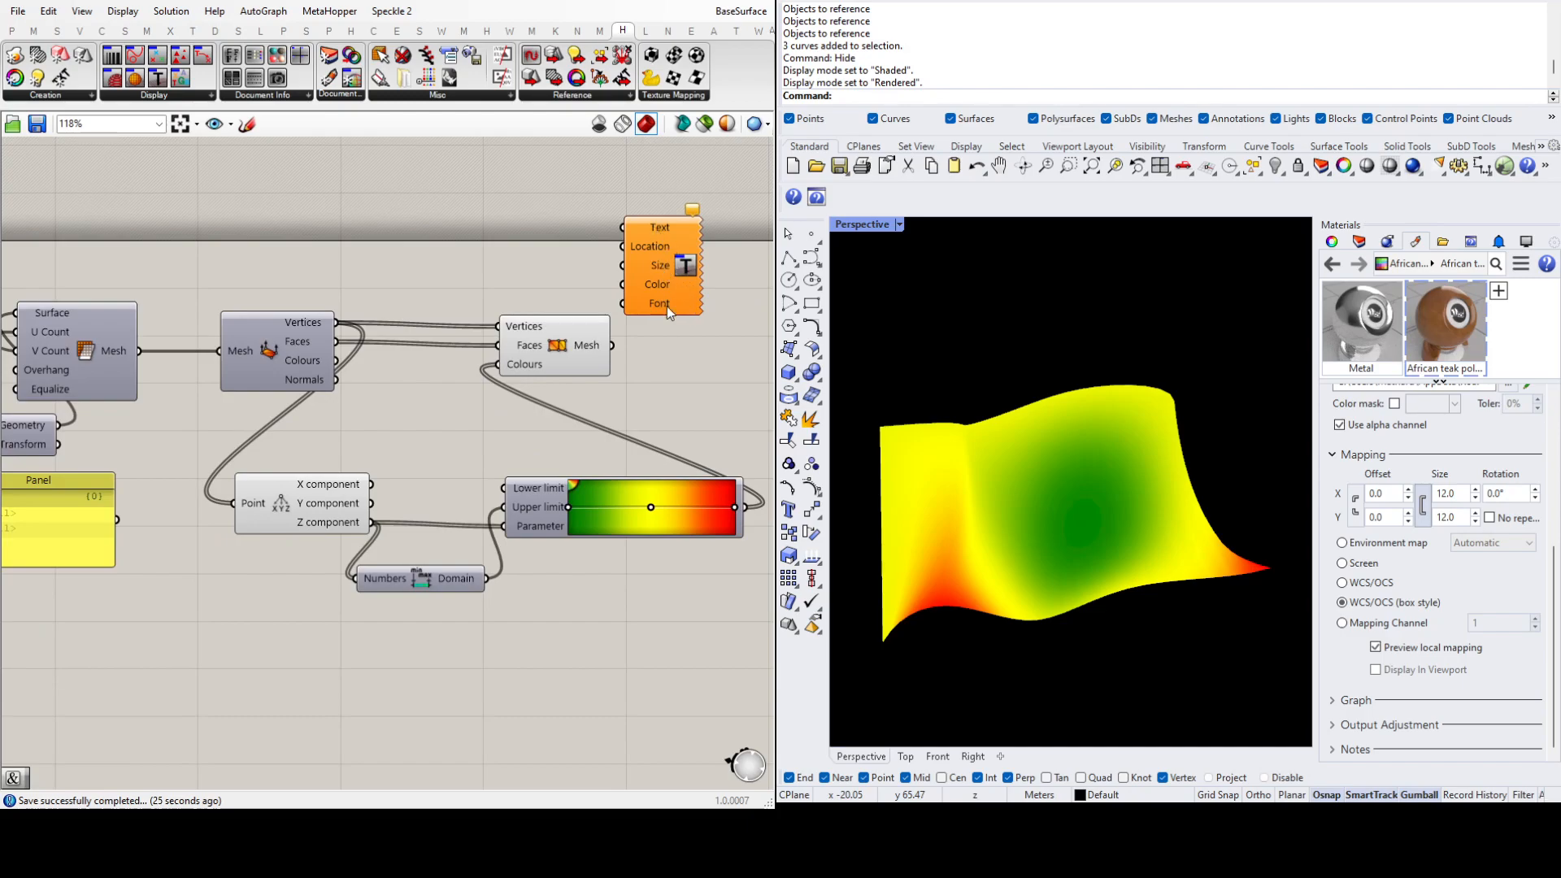
{"action": "scroll", "coordinate": [665, 297], "scroll_direction": "down", "scroll_amount": 4}
{"action": "scroll", "coordinate": [681, 219], "scroll_direction": "up", "scroll_amount": 4}
{"action": "left_click_drag", "start_coordinate": [654, 382], "coordinate": [667, 322]}
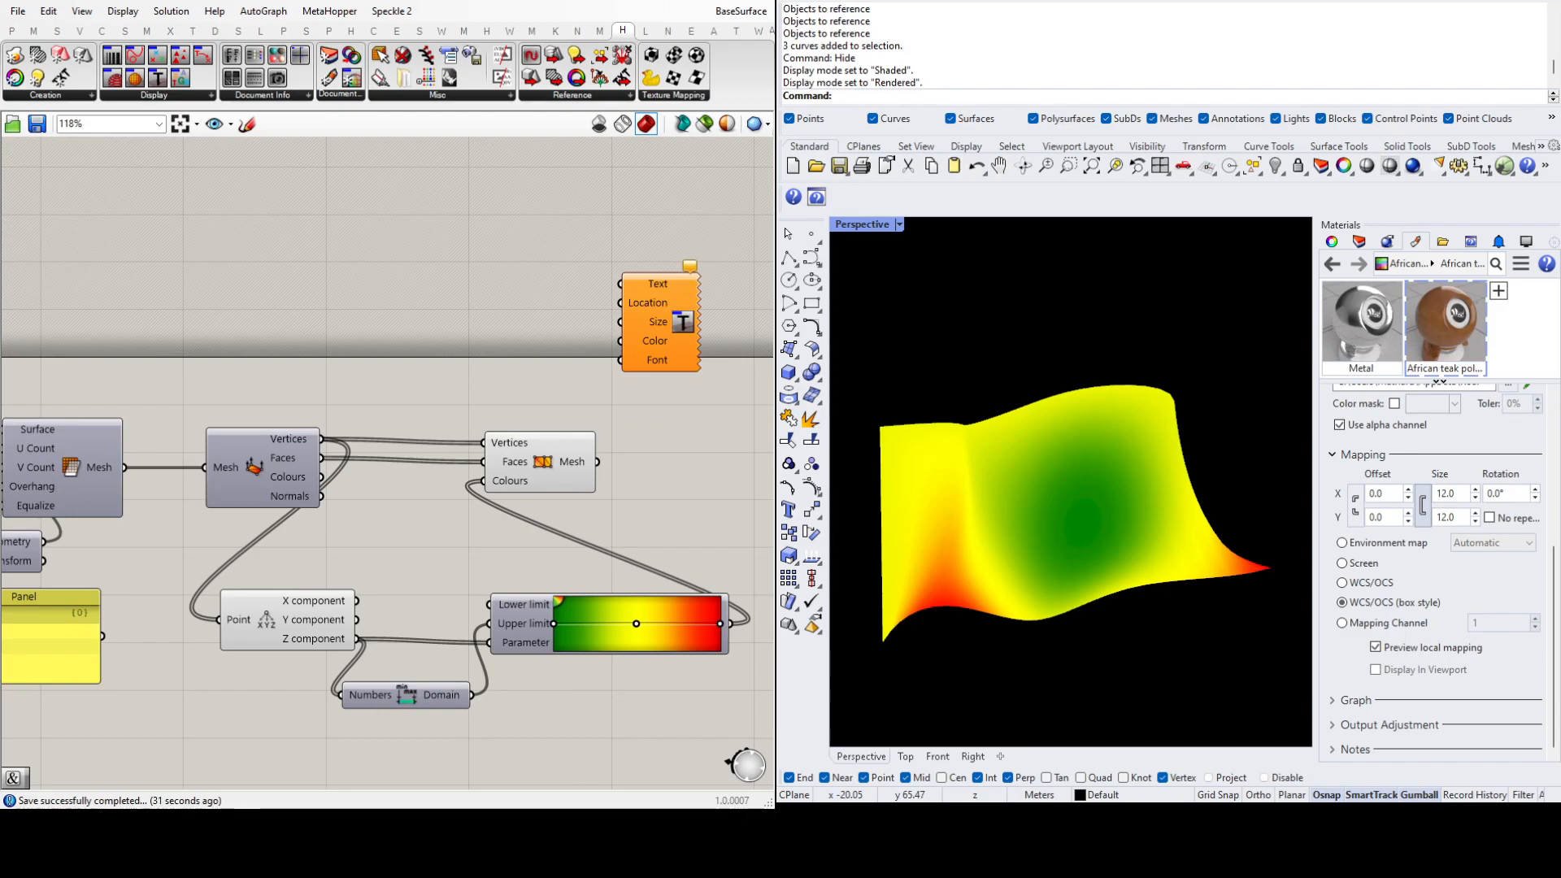
Step: Add a Panel containing xyz, connect it to the text component's Text input, and align the two
{"action": "key", "text": "Return"}
{"action": "left_click_drag", "start_coordinate": [557, 301], "coordinate": [620, 284]}
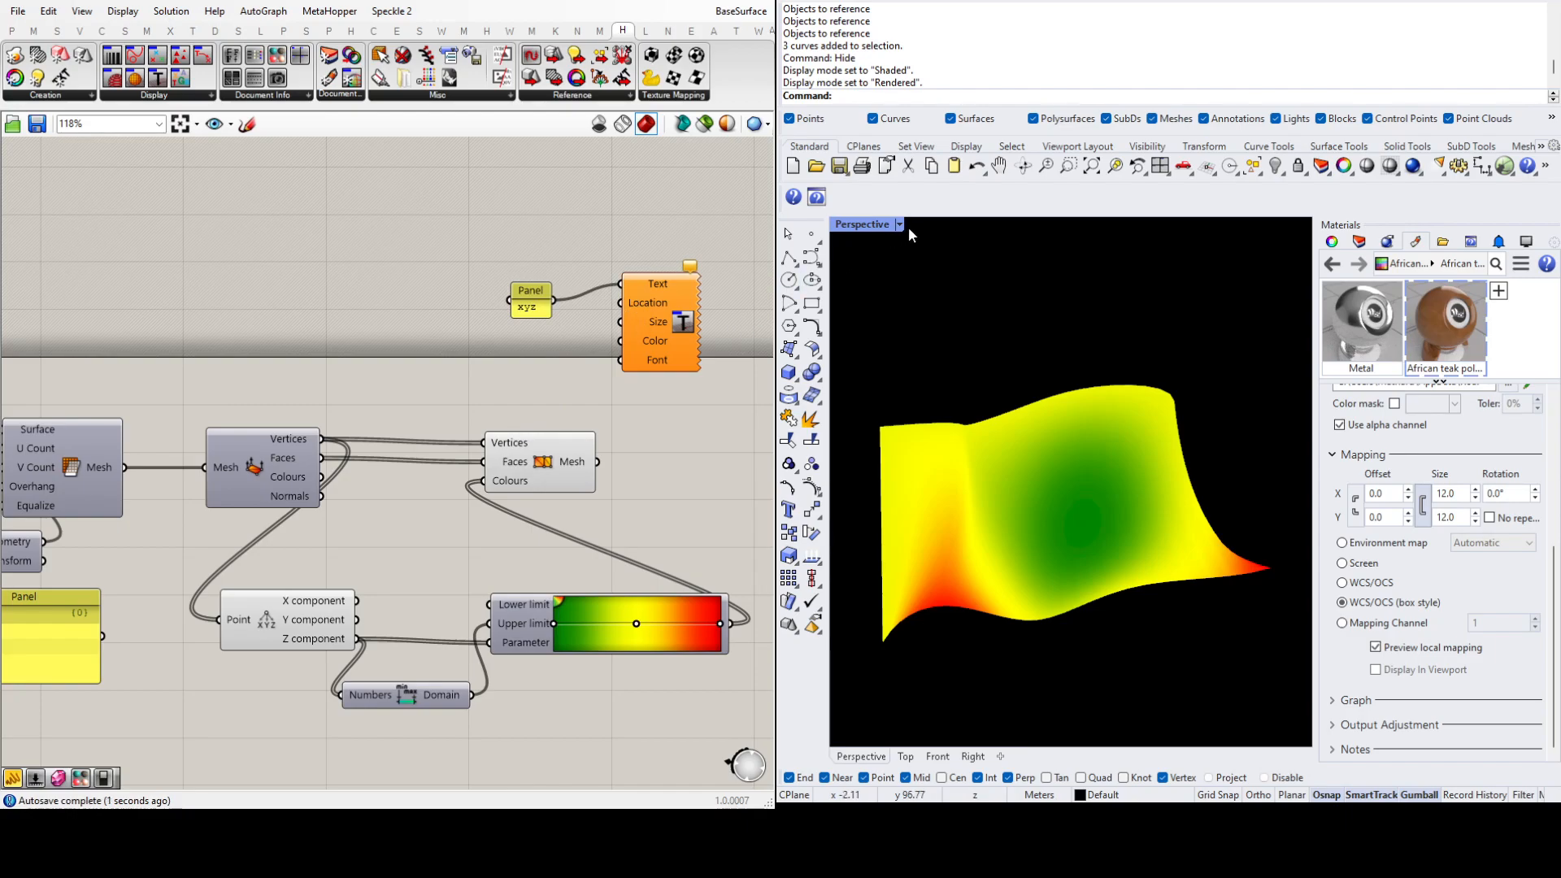
{"action": "left_click_drag", "start_coordinate": [534, 284], "coordinate": [530, 287]}
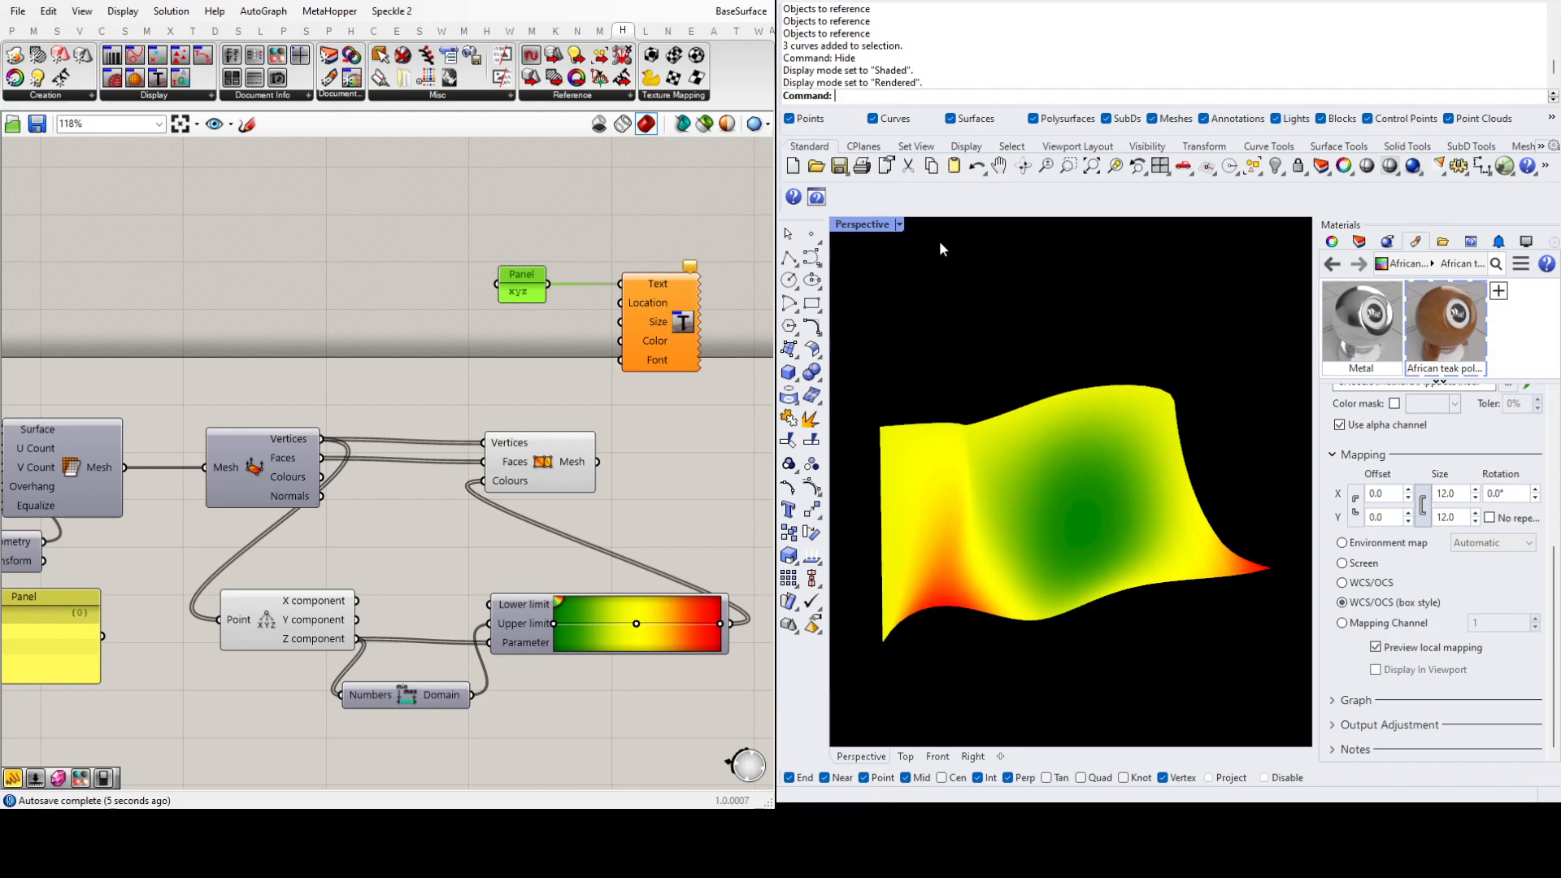
Step: Switch the viewport to Wireframe, add a Point parameter, and connect it to the text component's Location input
{"action": "key", "text": "ctrl+alt+w"}
{"action": "left_click", "coordinate": [534, 402]}
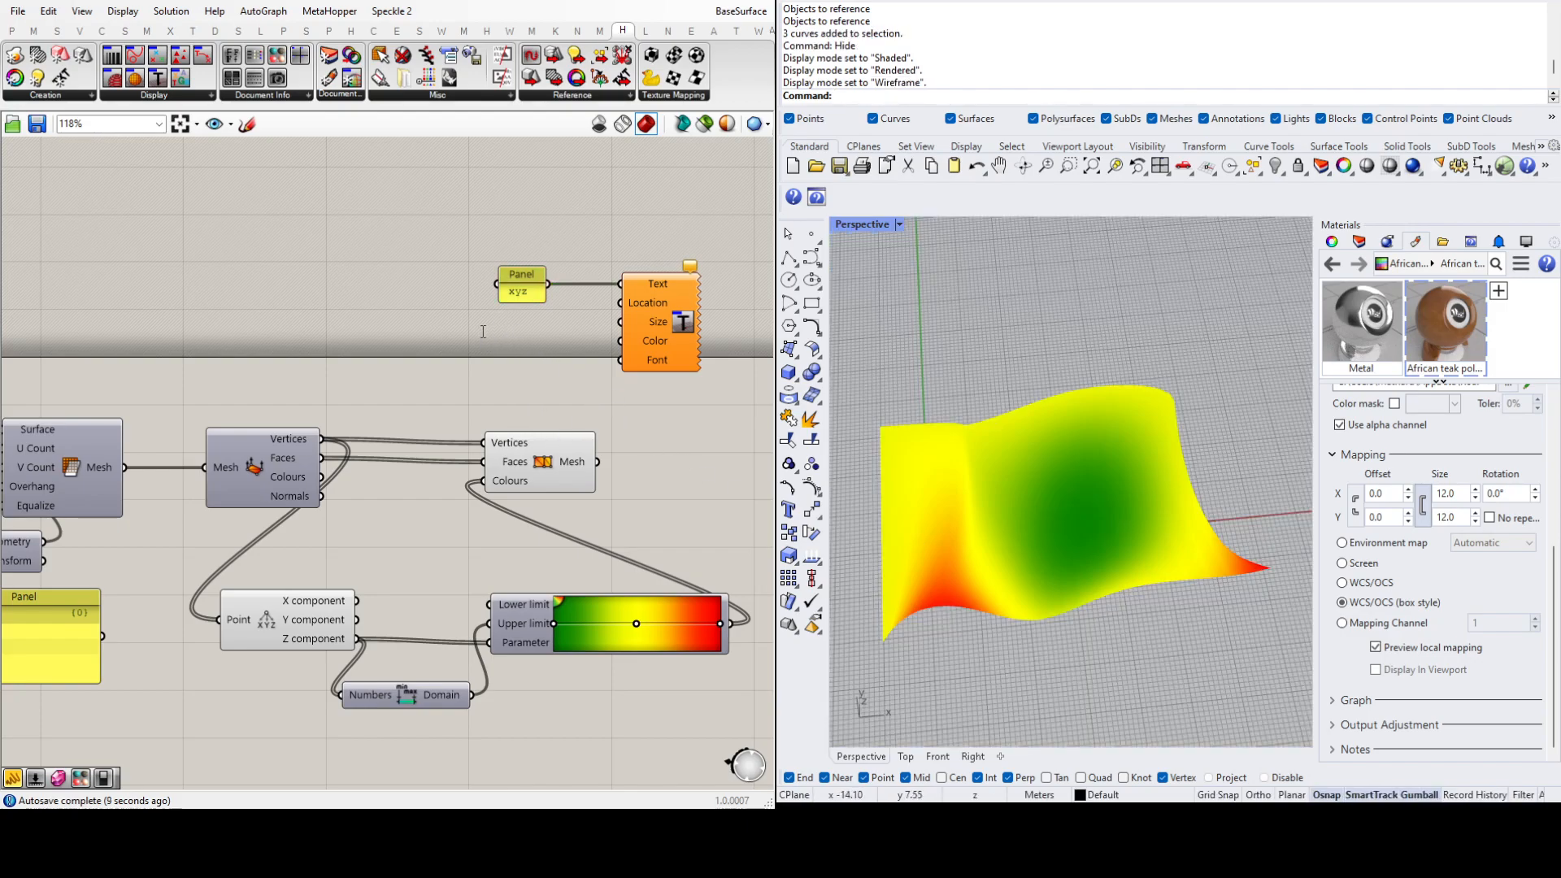
{"action": "left_click", "coordinate": [476, 375]}
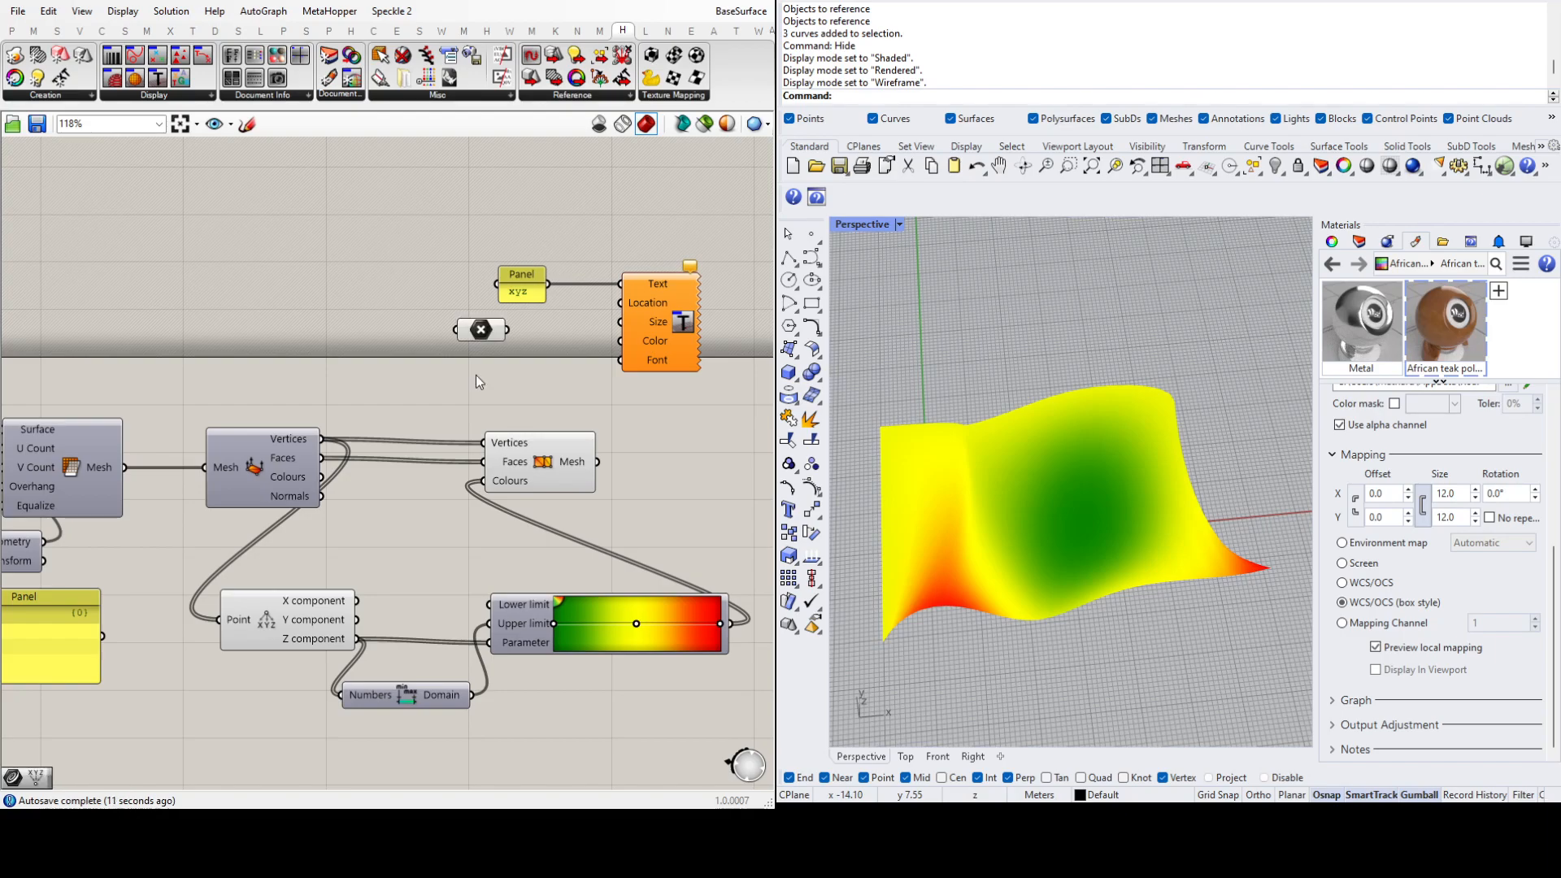
{"action": "left_click_drag", "start_coordinate": [508, 329], "coordinate": [622, 302]}
Step: Add a Number Slider, connect it to the text component's Size input, and set it to 40.805
{"action": "right_click_drag", "start_coordinate": [1089, 657], "coordinate": [1066, 541]}
{"action": "scroll", "coordinate": [915, 519], "scroll_direction": "up", "scroll_amount": 2}
{"action": "scroll", "coordinate": [915, 519], "scroll_direction": "up", "scroll_amount": 3}
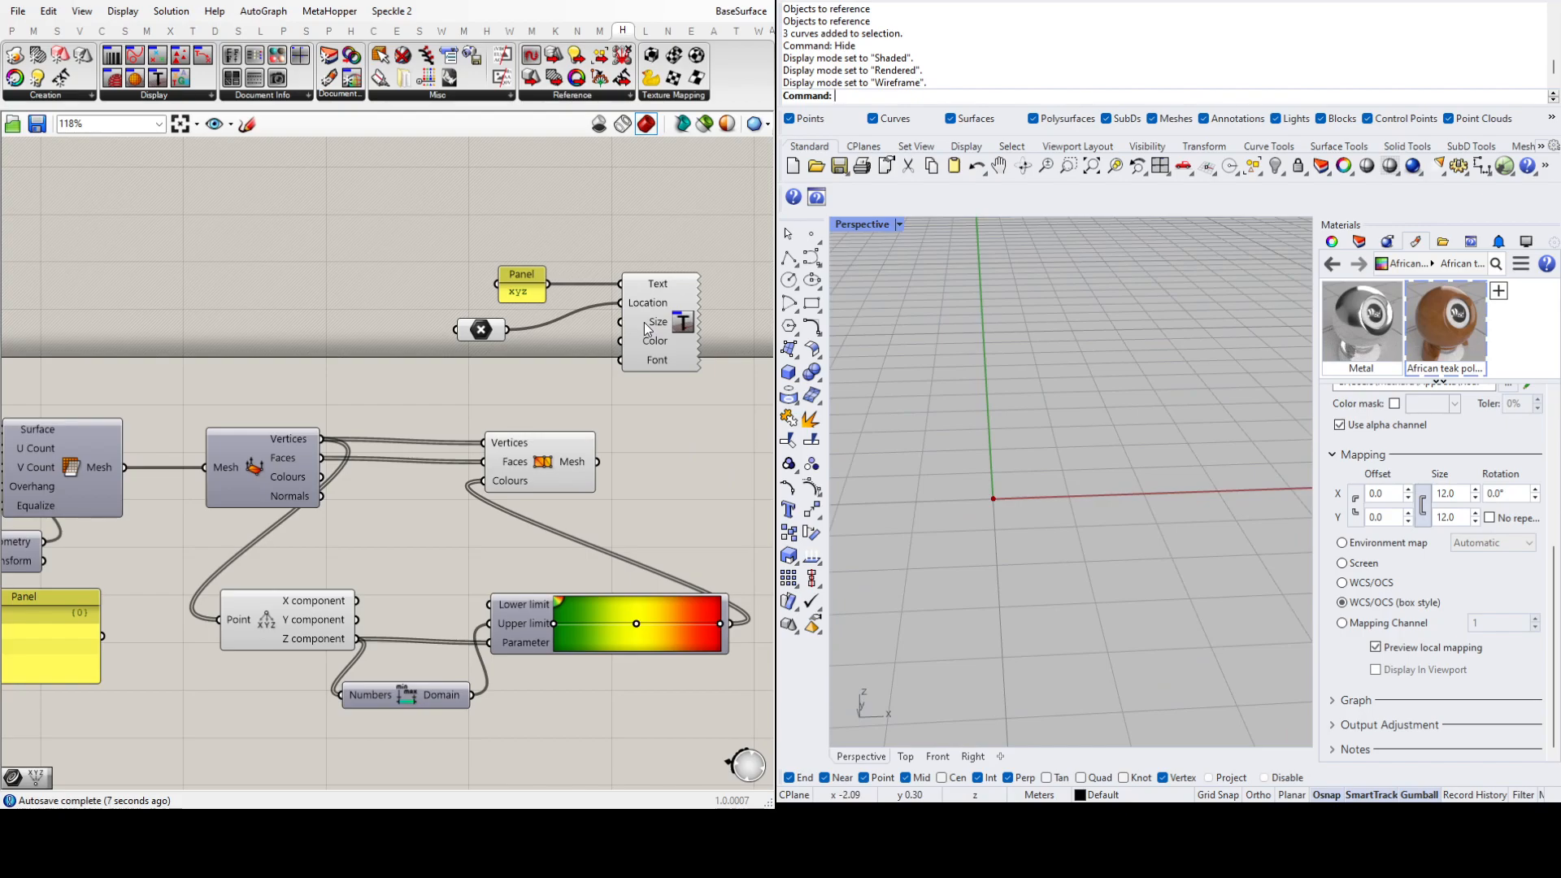
{"action": "scroll", "coordinate": [1082, 494], "scroll_direction": "down", "scroll_amount": 5}
{"action": "scroll", "coordinate": [1000, 568], "scroll_direction": "down", "scroll_amount": 12}
{"action": "scroll", "coordinate": [1000, 567], "scroll_direction": "up", "scroll_amount": 17}
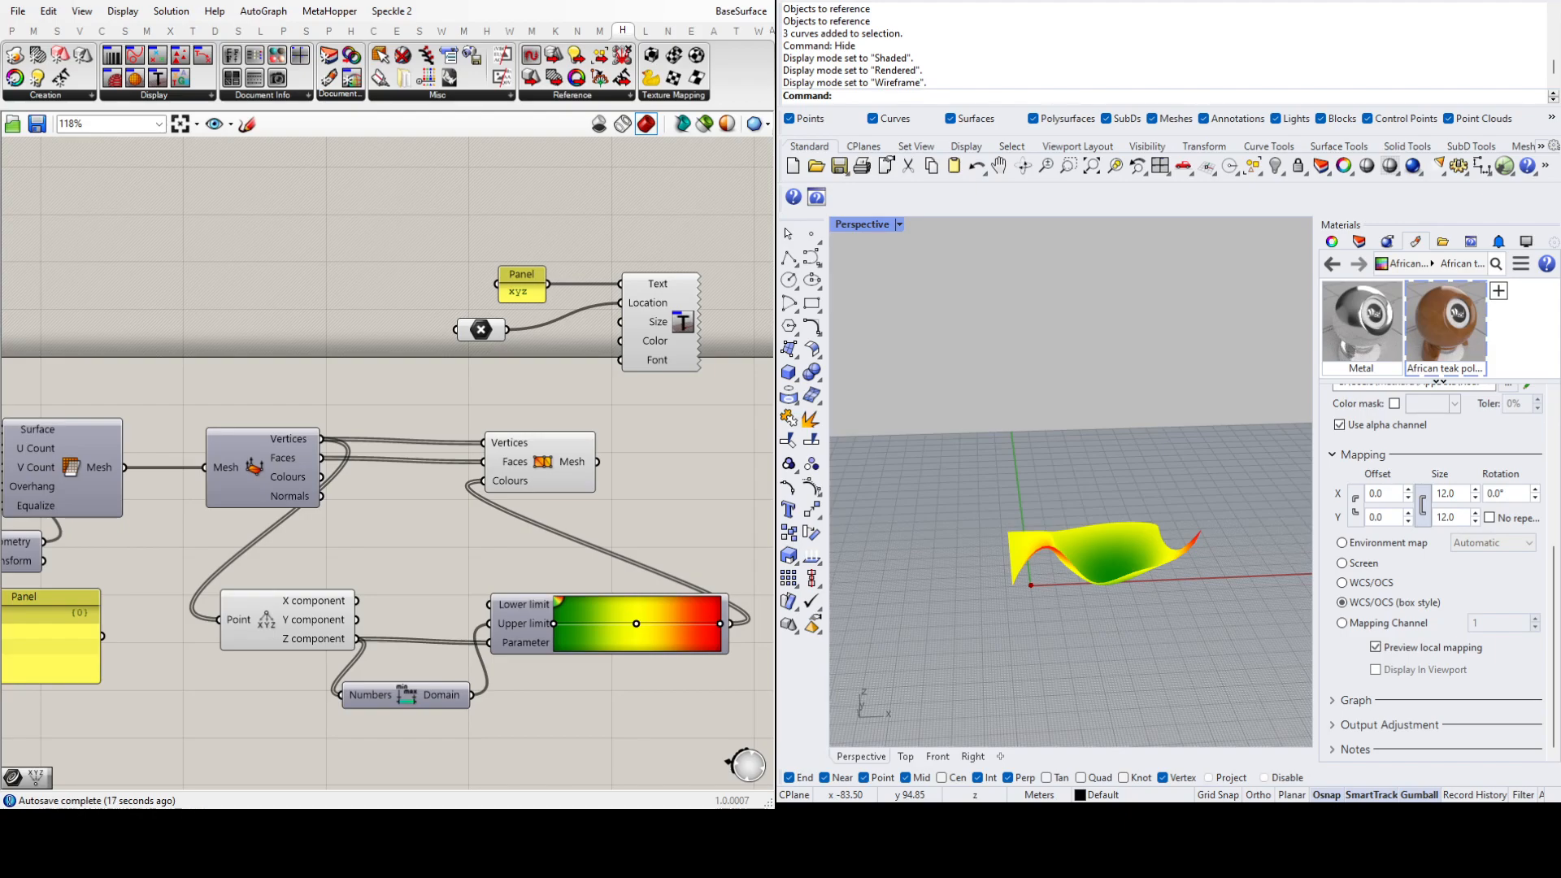
{"action": "key", "text": "Return"}
{"action": "left_click_drag", "start_coordinate": [578, 397], "coordinate": [619, 322]}
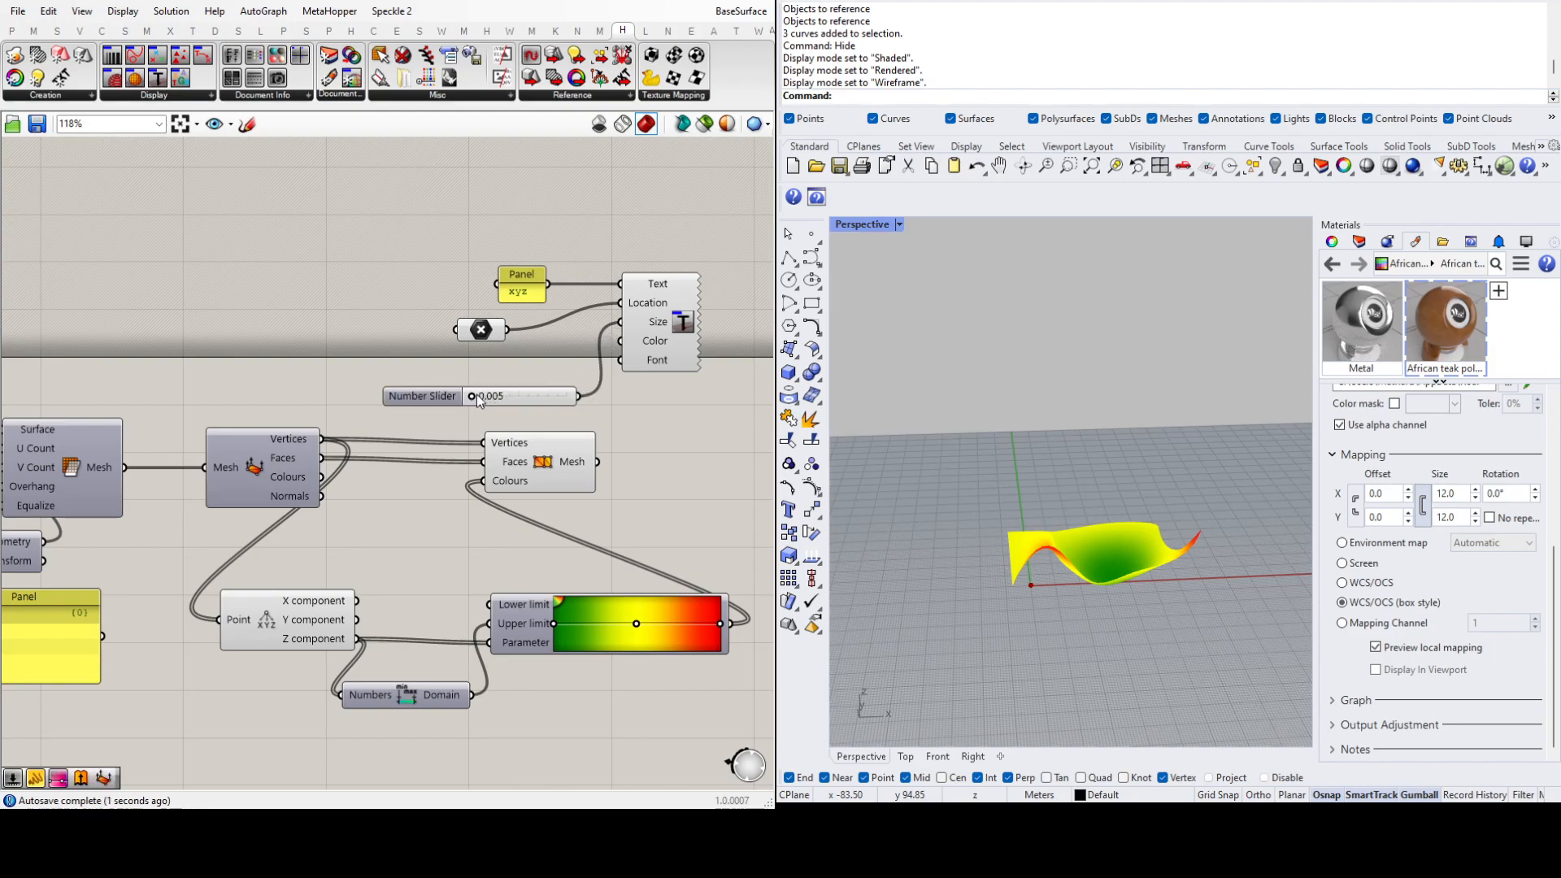
{"action": "left_click_drag", "start_coordinate": [533, 404], "coordinate": [549, 401]}
{"action": "left_click", "coordinate": [636, 341]}
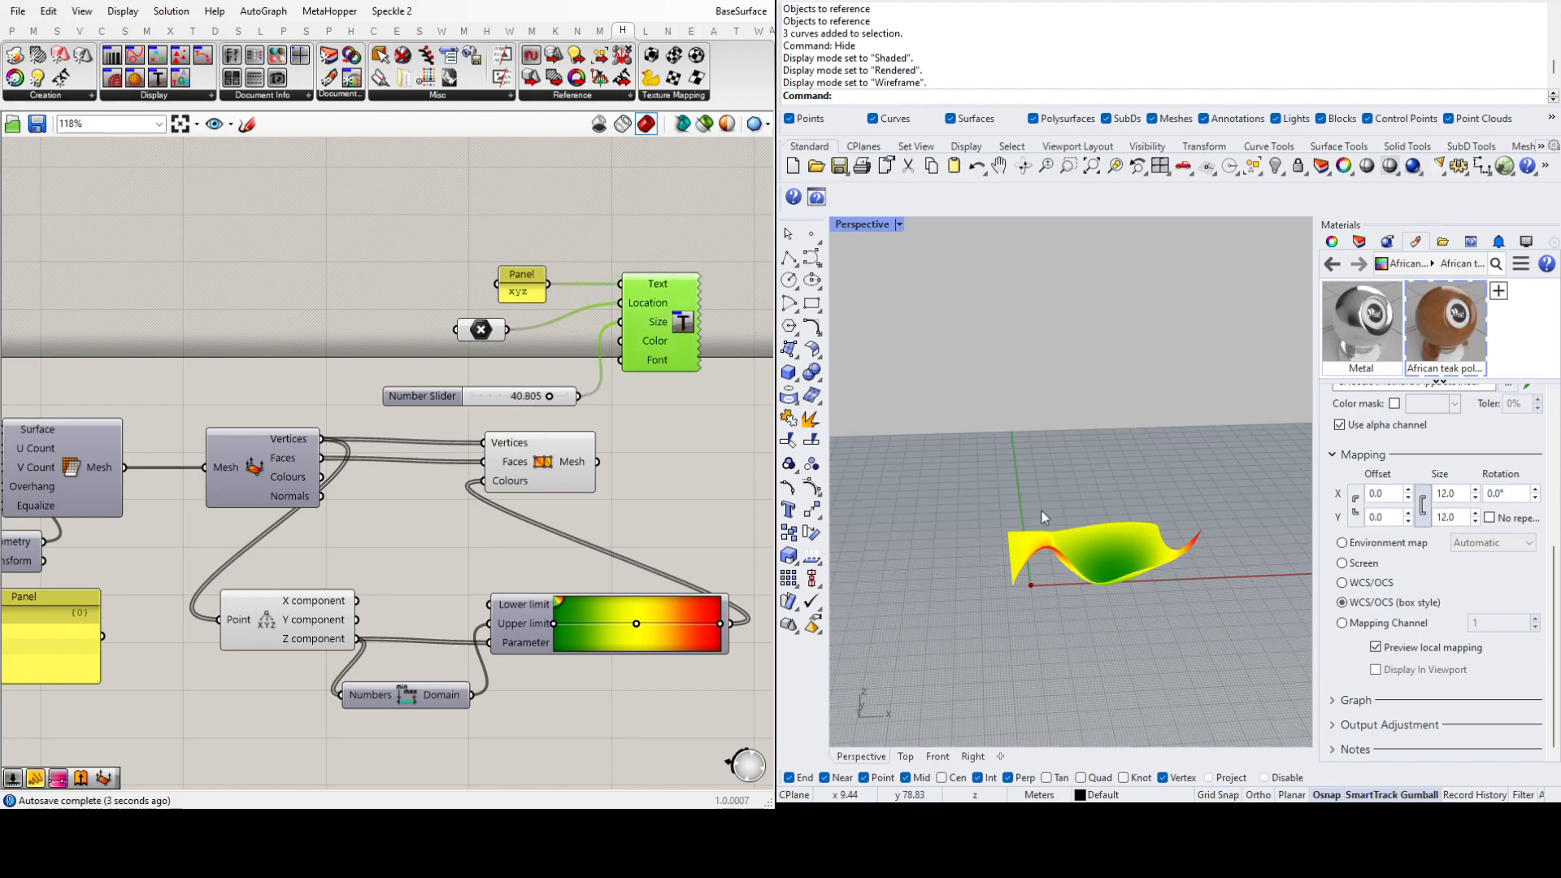
Step: Set the text size slider to 0.855 and switch the viewport to Shaded display
{"action": "scroll", "coordinate": [999, 566], "scroll_direction": "up", "scroll_amount": 5}
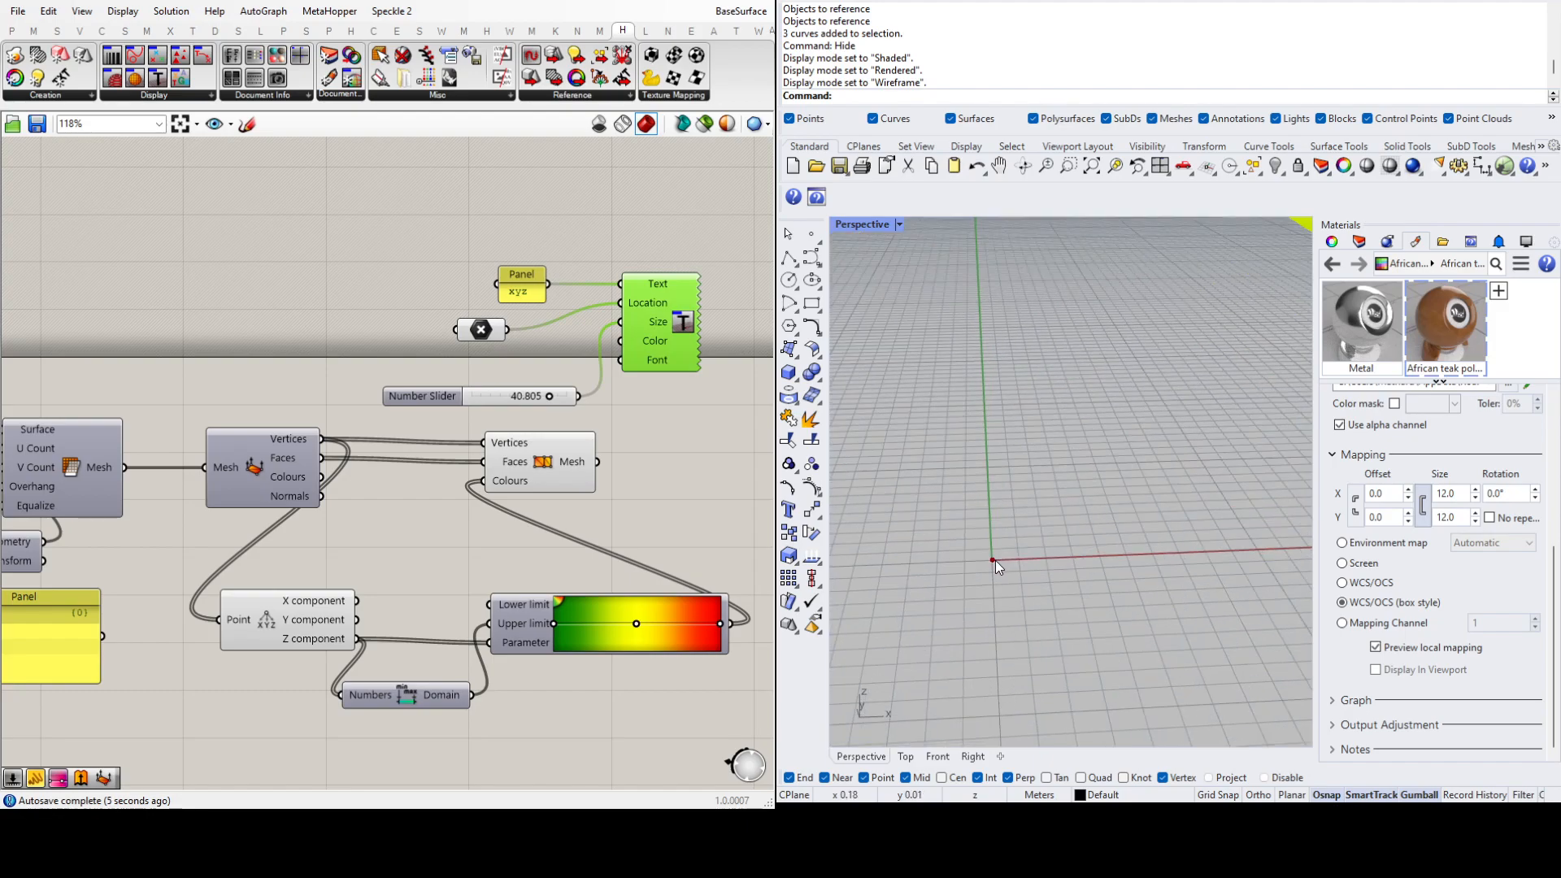
{"action": "scroll", "coordinate": [995, 559], "scroll_direction": "down", "scroll_amount": 5}
{"action": "left_click_drag", "start_coordinate": [549, 397], "coordinate": [474, 402]}
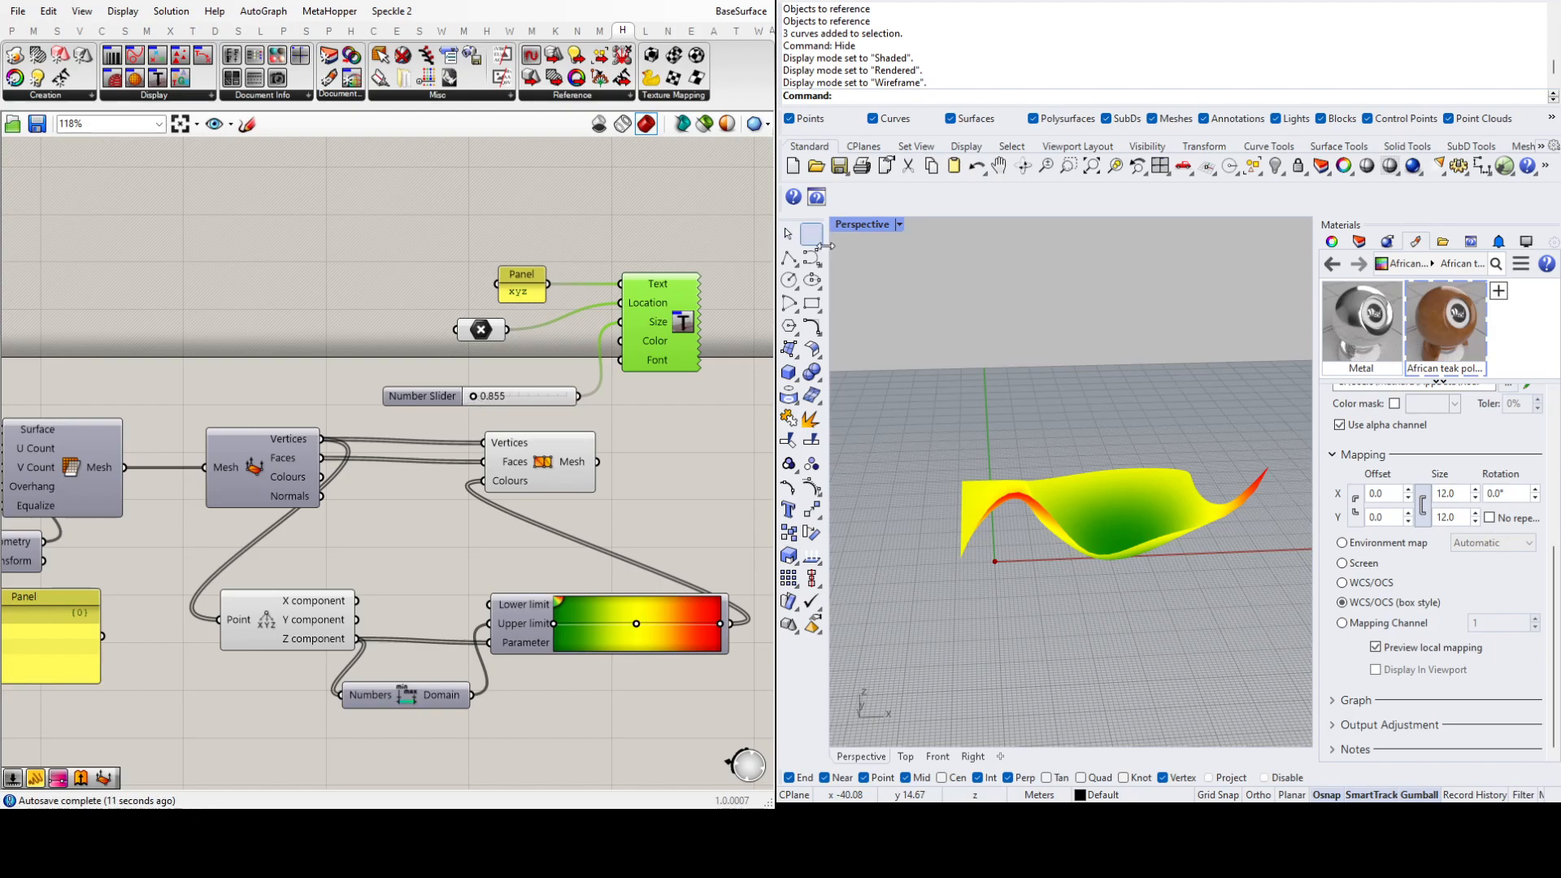
{"action": "left_click", "coordinate": [943, 261]}
{"action": "scroll", "coordinate": [1021, 551], "scroll_direction": "up", "scroll_amount": 5}
{"action": "right_click_drag", "start_coordinate": [1025, 605], "coordinate": [1023, 626]}
{"action": "left_click_drag", "start_coordinate": [531, 398], "coordinate": [515, 386]}
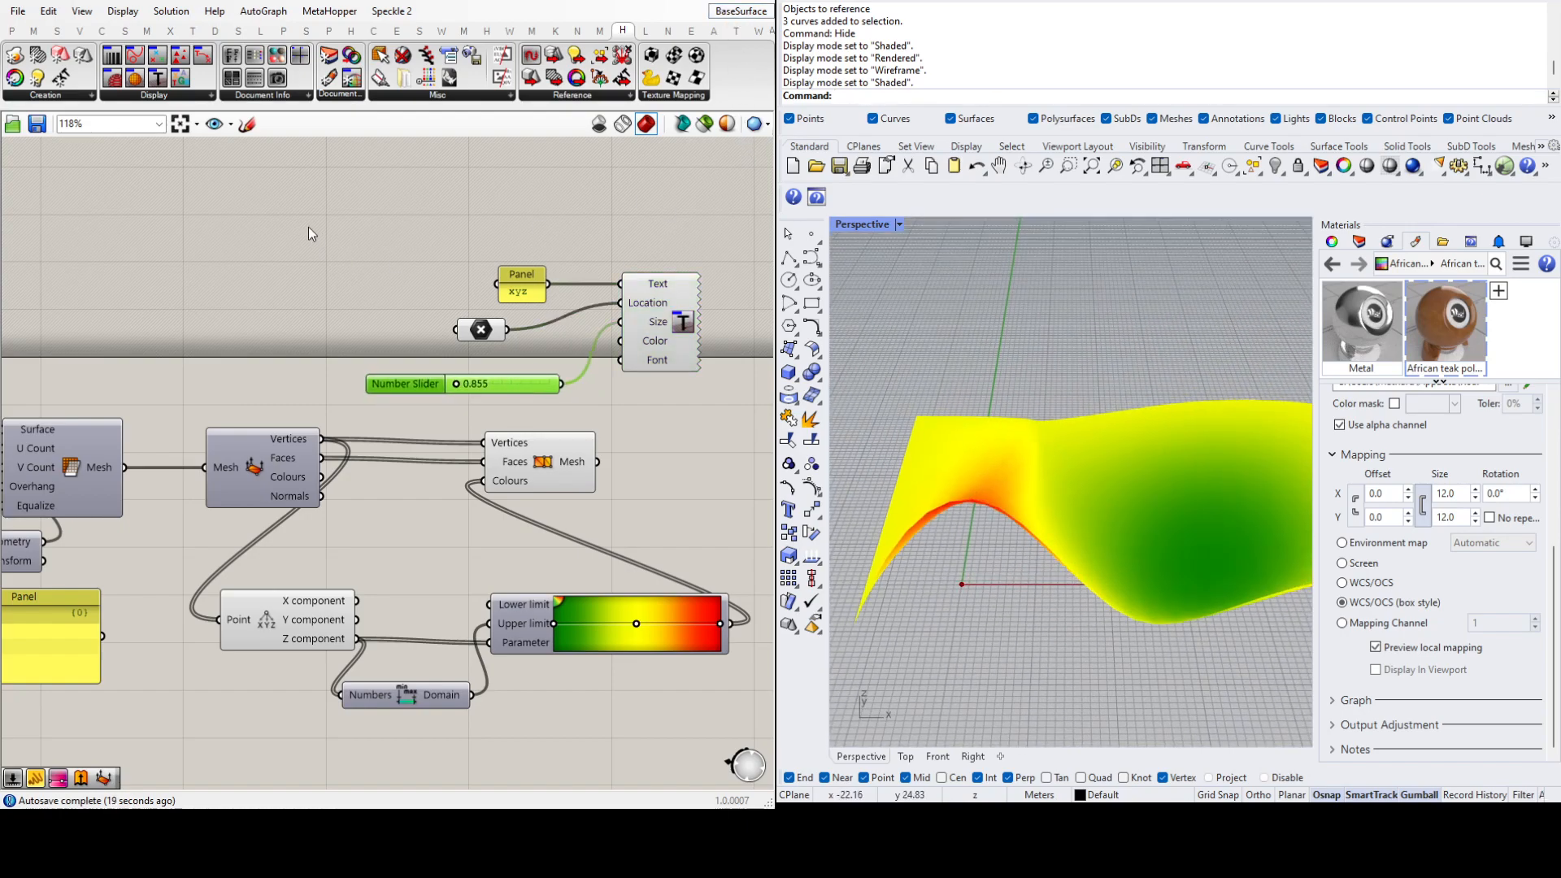
Step: Look through the component groups in the BaseSurface and Graphics definitions
{"action": "scroll", "coordinate": [560, 231], "scroll_direction": "down", "scroll_amount": 8}
{"action": "scroll", "coordinate": [265, 401], "scroll_direction": "up", "scroll_amount": 5}
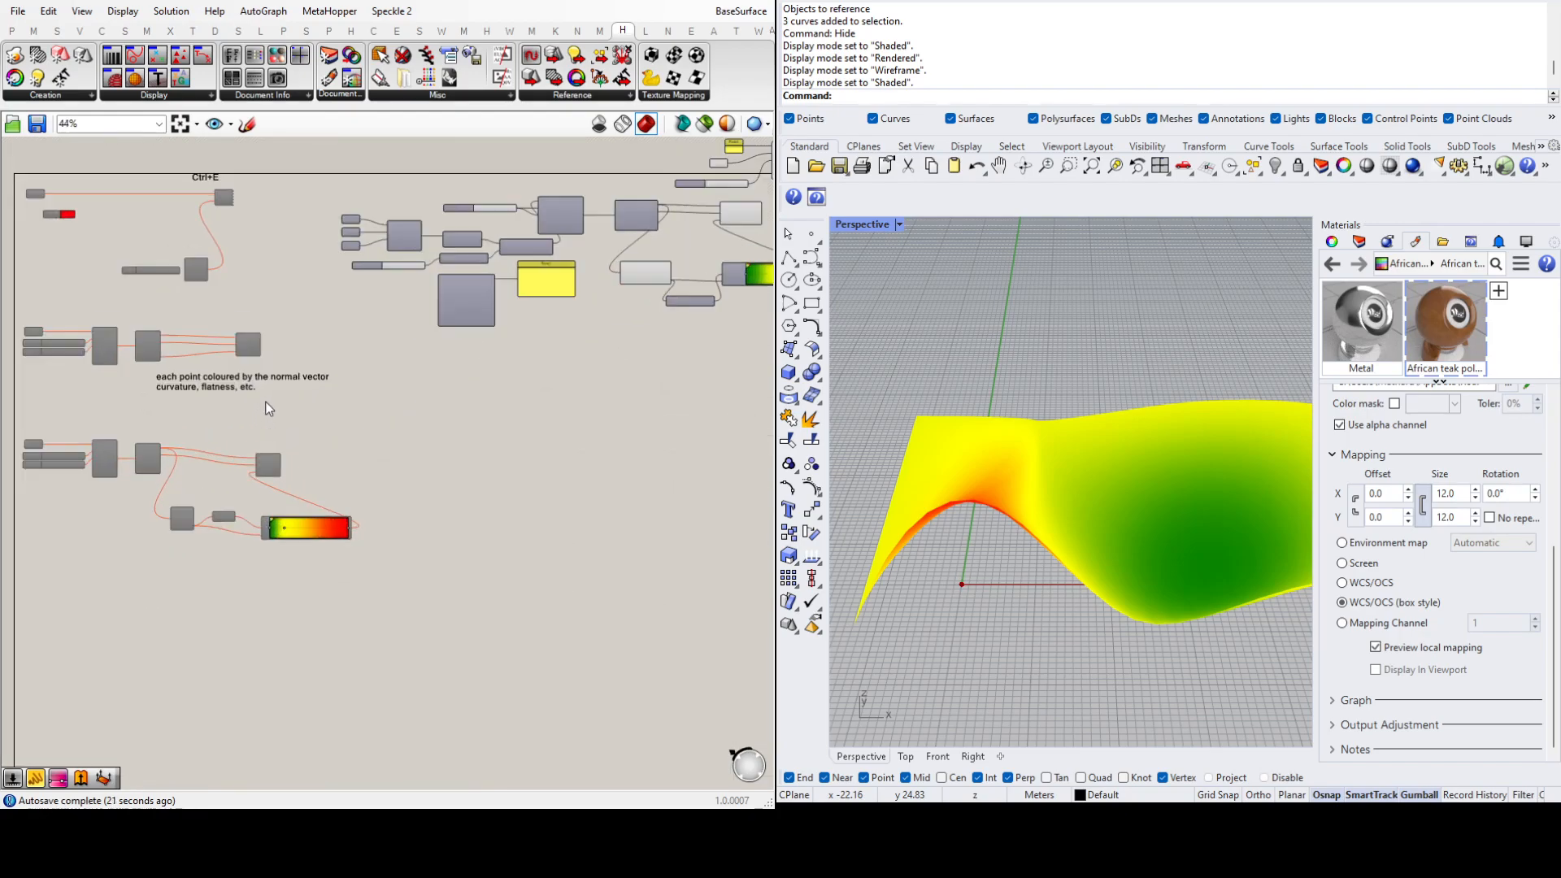
{"action": "scroll", "coordinate": [215, 535], "scroll_direction": "down", "scroll_amount": 4}
{"action": "scroll", "coordinate": [538, 331], "scroll_direction": "up", "scroll_amount": 4}
{"action": "left_click", "coordinate": [740, 12]}
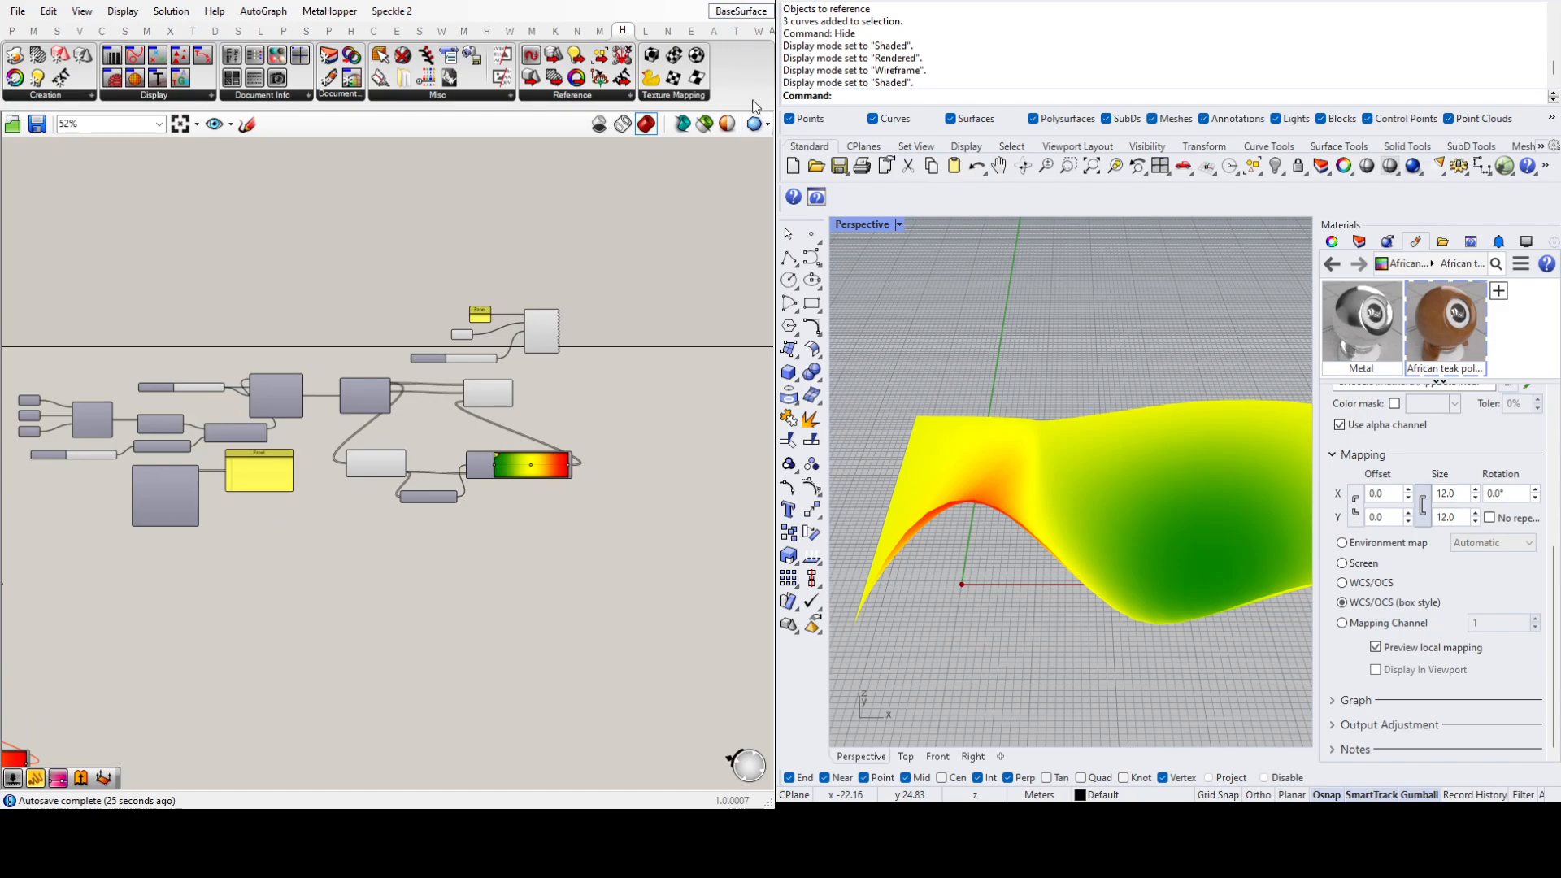
{"action": "left_click", "coordinate": [760, 153]}
{"action": "scroll", "coordinate": [580, 553], "scroll_direction": "up", "scroll_amount": 5}
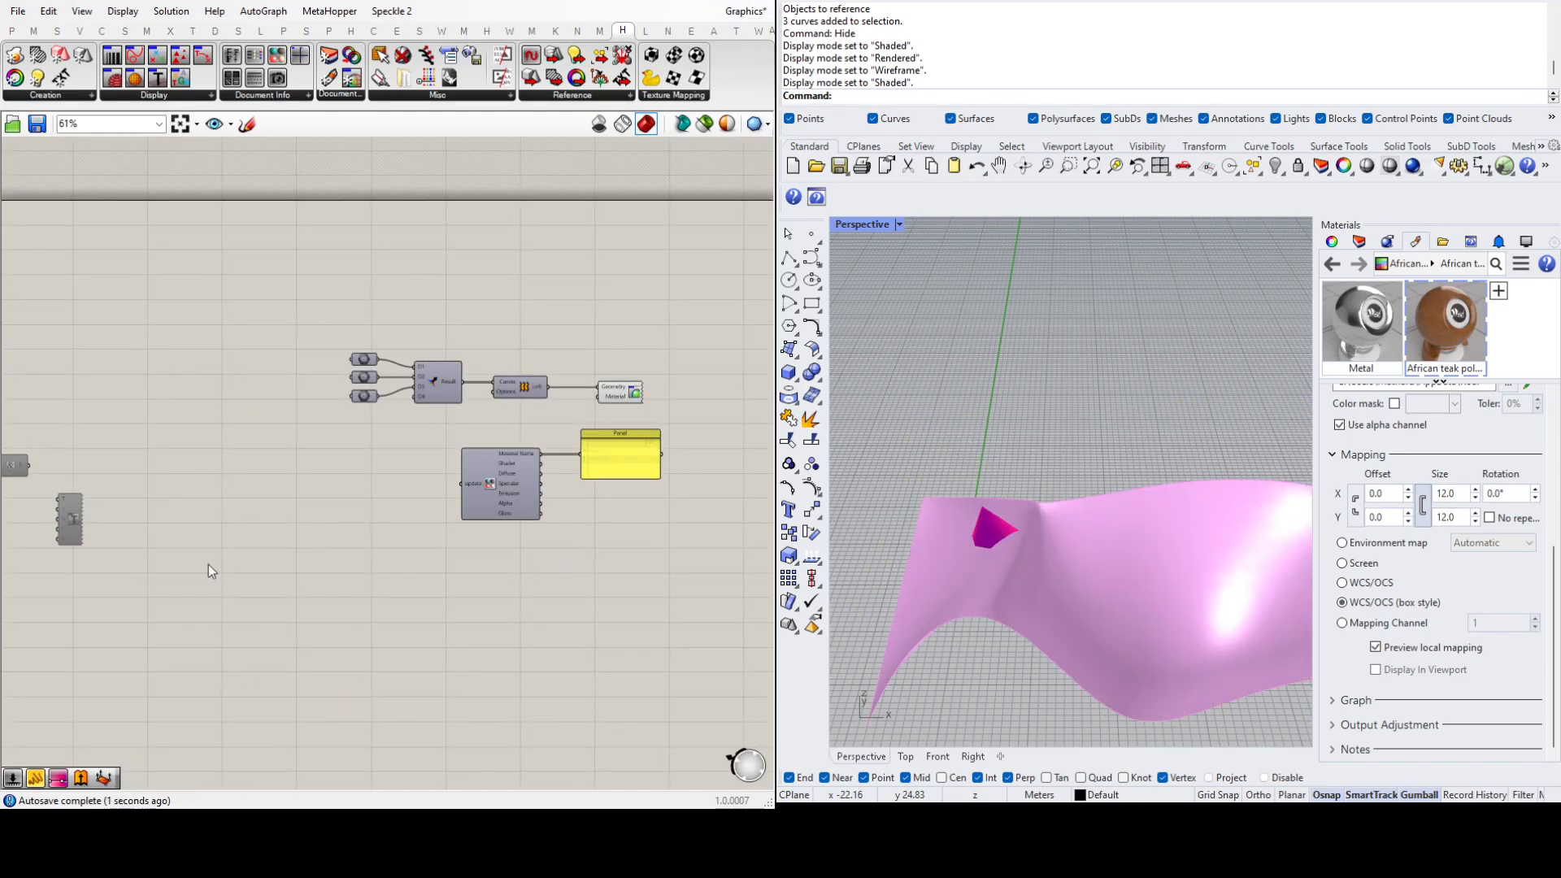
{"action": "scroll", "coordinate": [301, 567], "scroll_direction": "down", "scroll_amount": 2}
{"action": "scroll", "coordinate": [60, 561], "scroll_direction": "up", "scroll_amount": 4}
{"action": "scroll", "coordinate": [215, 476], "scroll_direction": "up", "scroll_amount": 3}
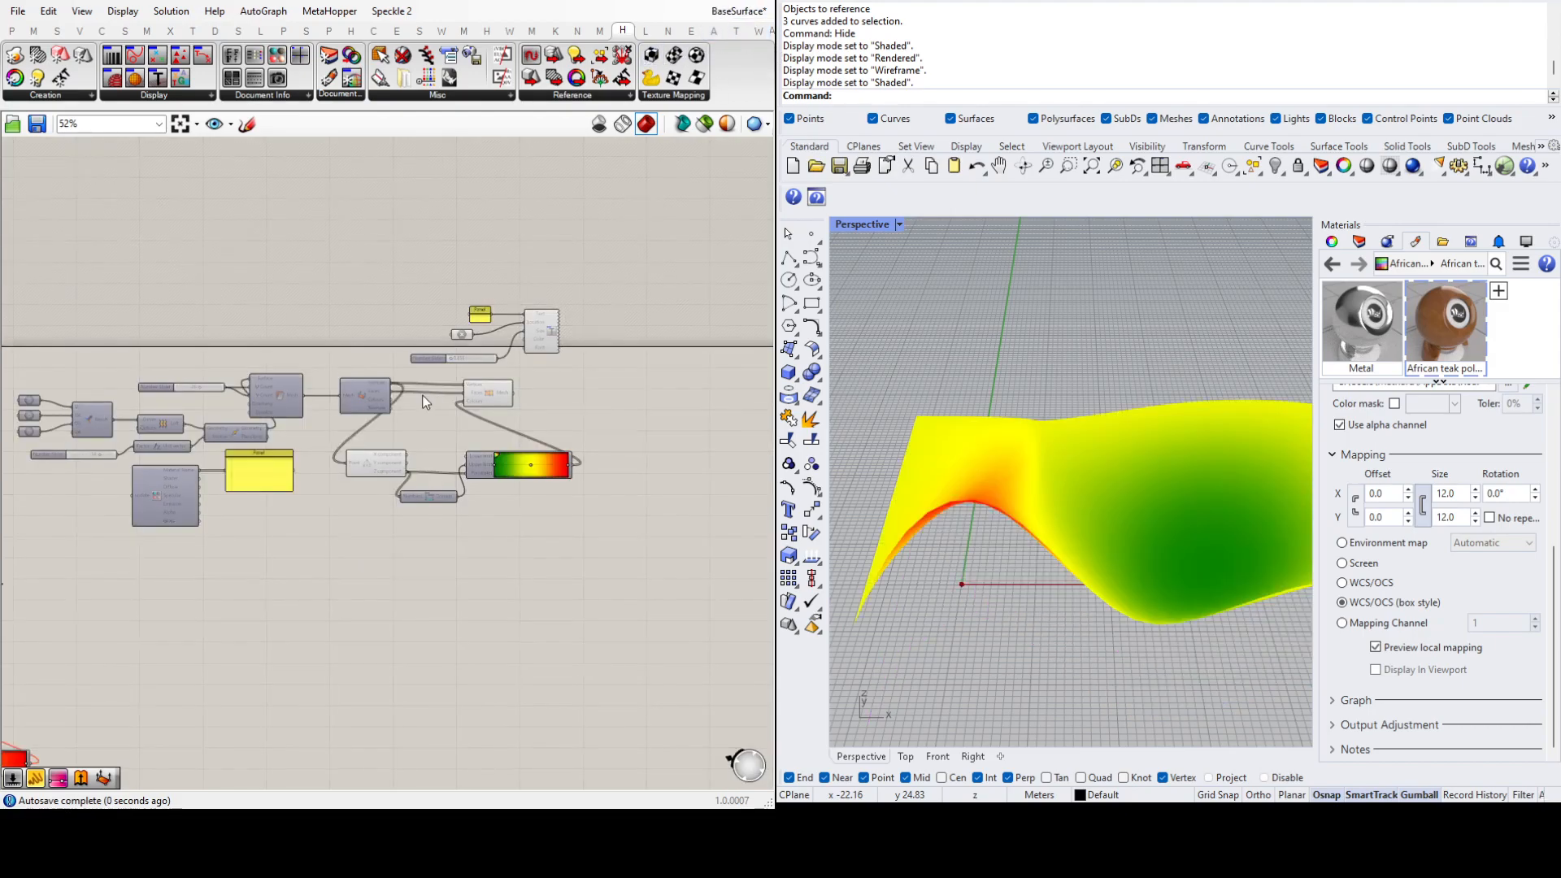
{"action": "scroll", "coordinate": [455, 372], "scroll_direction": "up", "scroll_amount": 4}
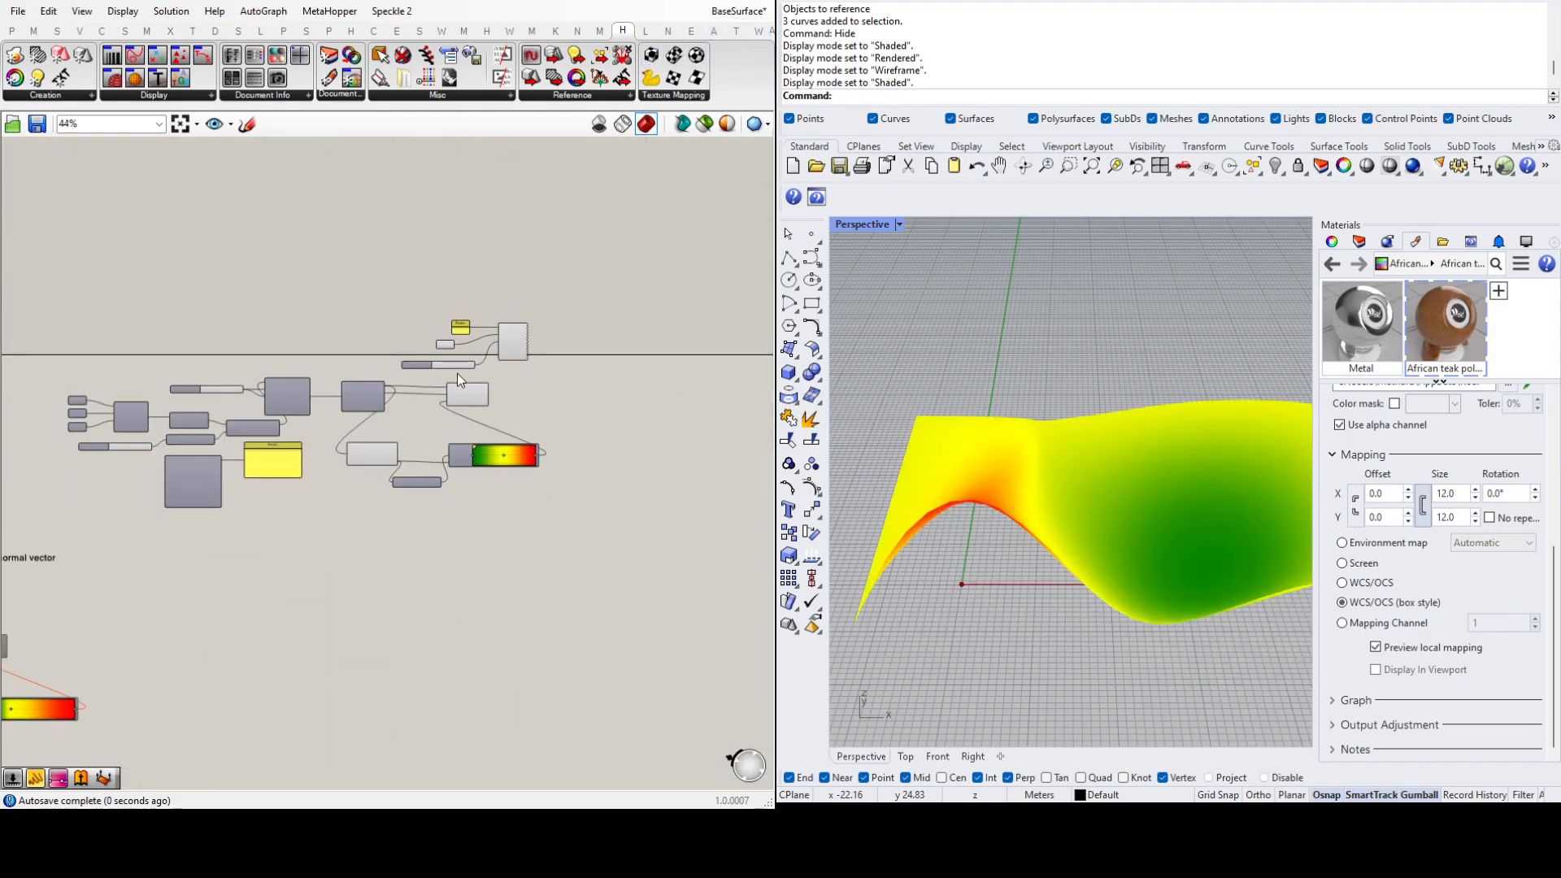
Step: Raise the text's location point vertically by about 35.5 m and move the text component farther from its inputs
{"action": "left_click_drag", "start_coordinate": [321, 378], "coordinate": [281, 309]}
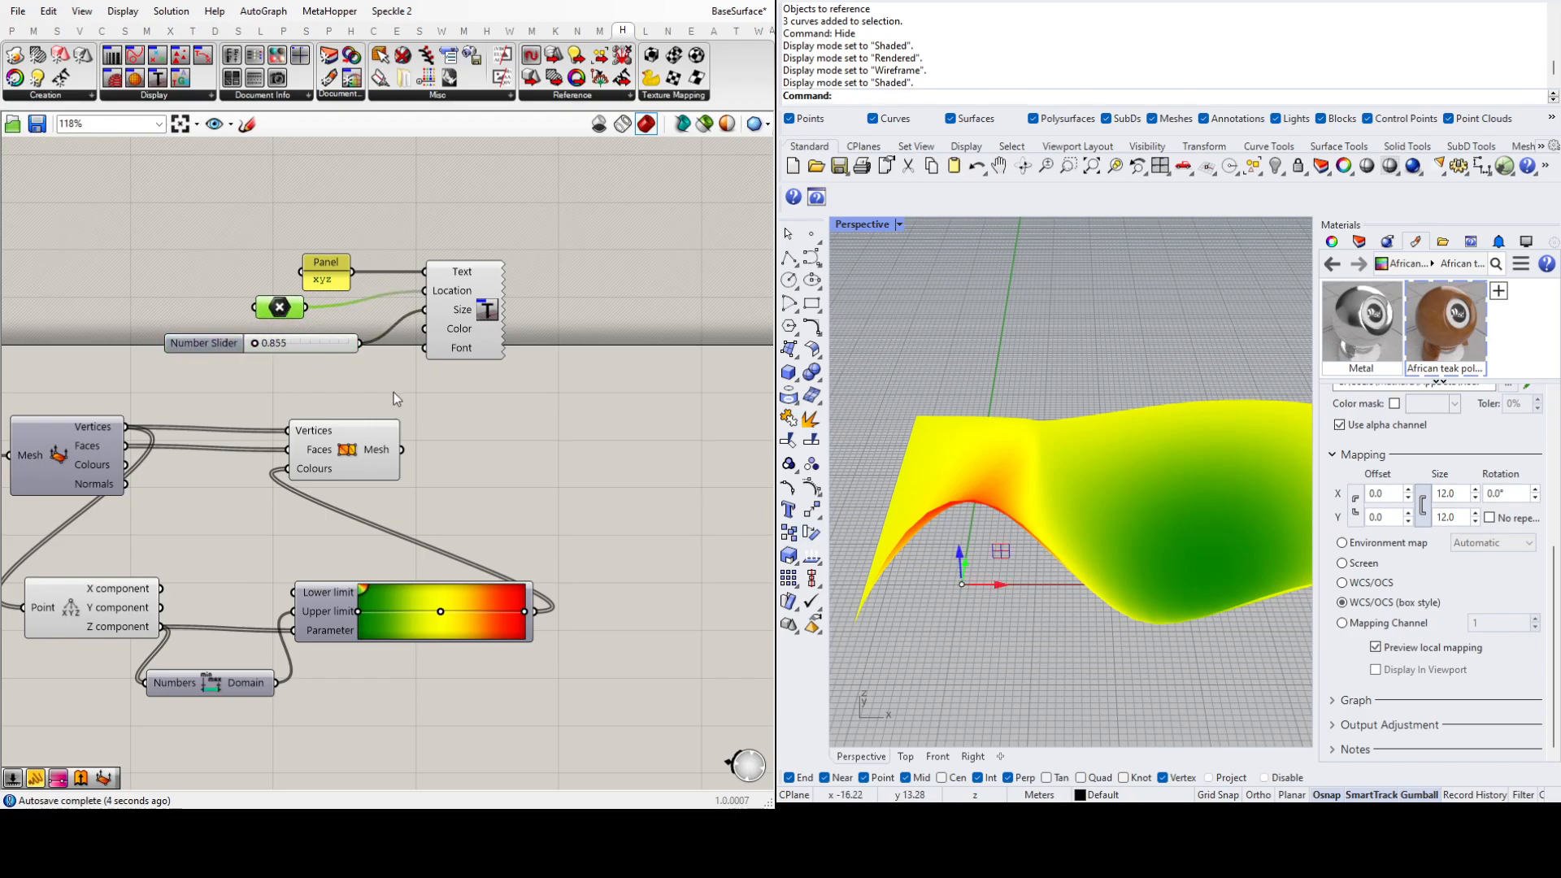
{"action": "left_click_drag", "start_coordinate": [959, 556], "coordinate": [958, 299]}
{"action": "left_click", "coordinate": [467, 363]}
{"action": "left_click_drag", "start_coordinate": [462, 333], "coordinate": [604, 339]}
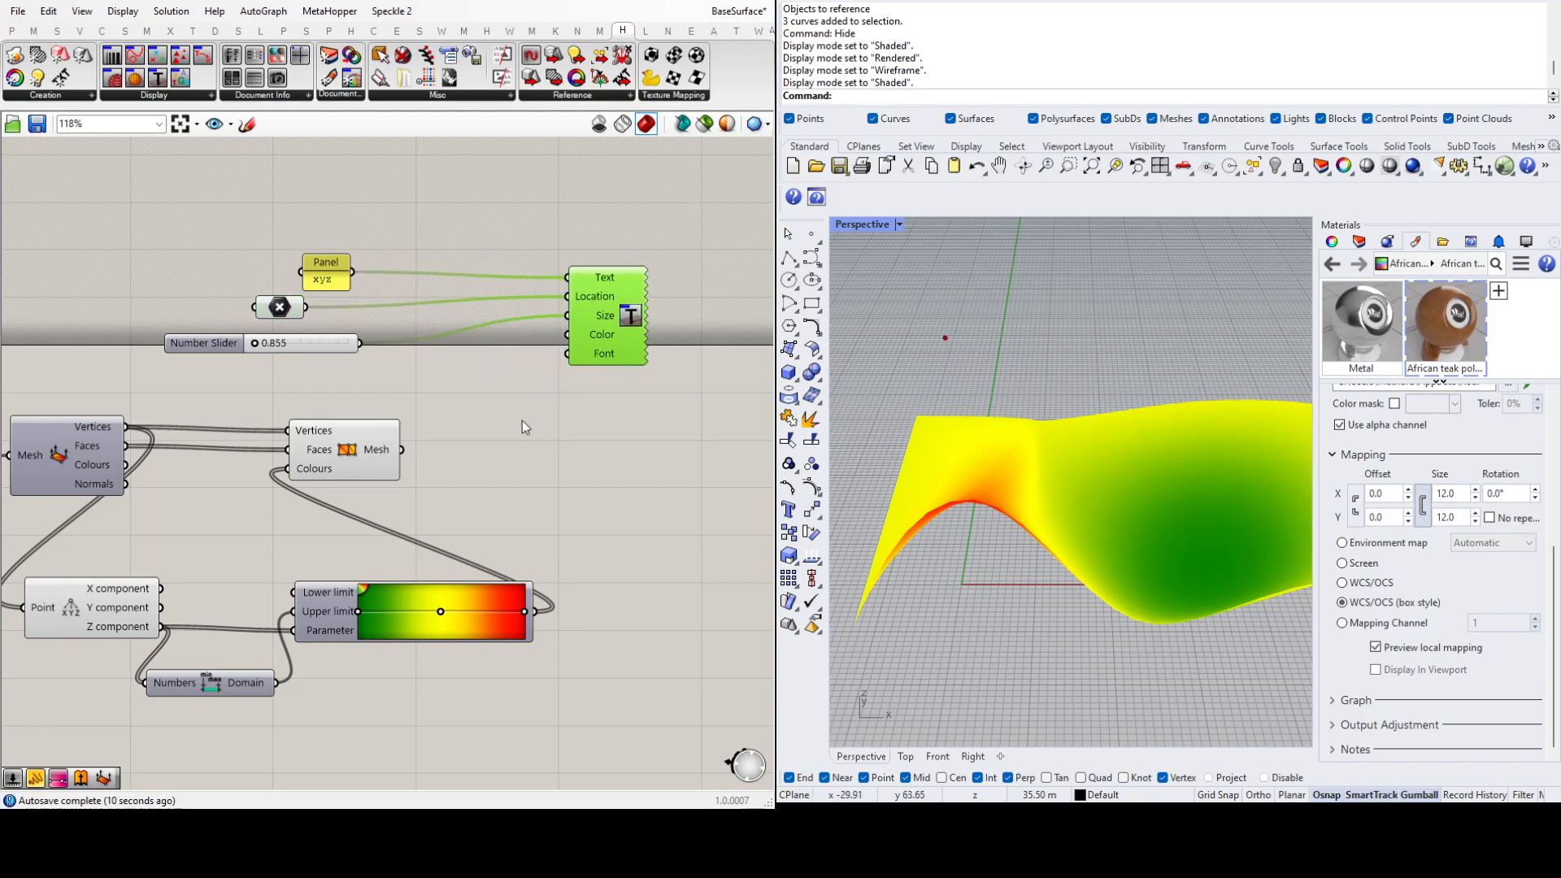
{"action": "left_click", "coordinate": [529, 442]}
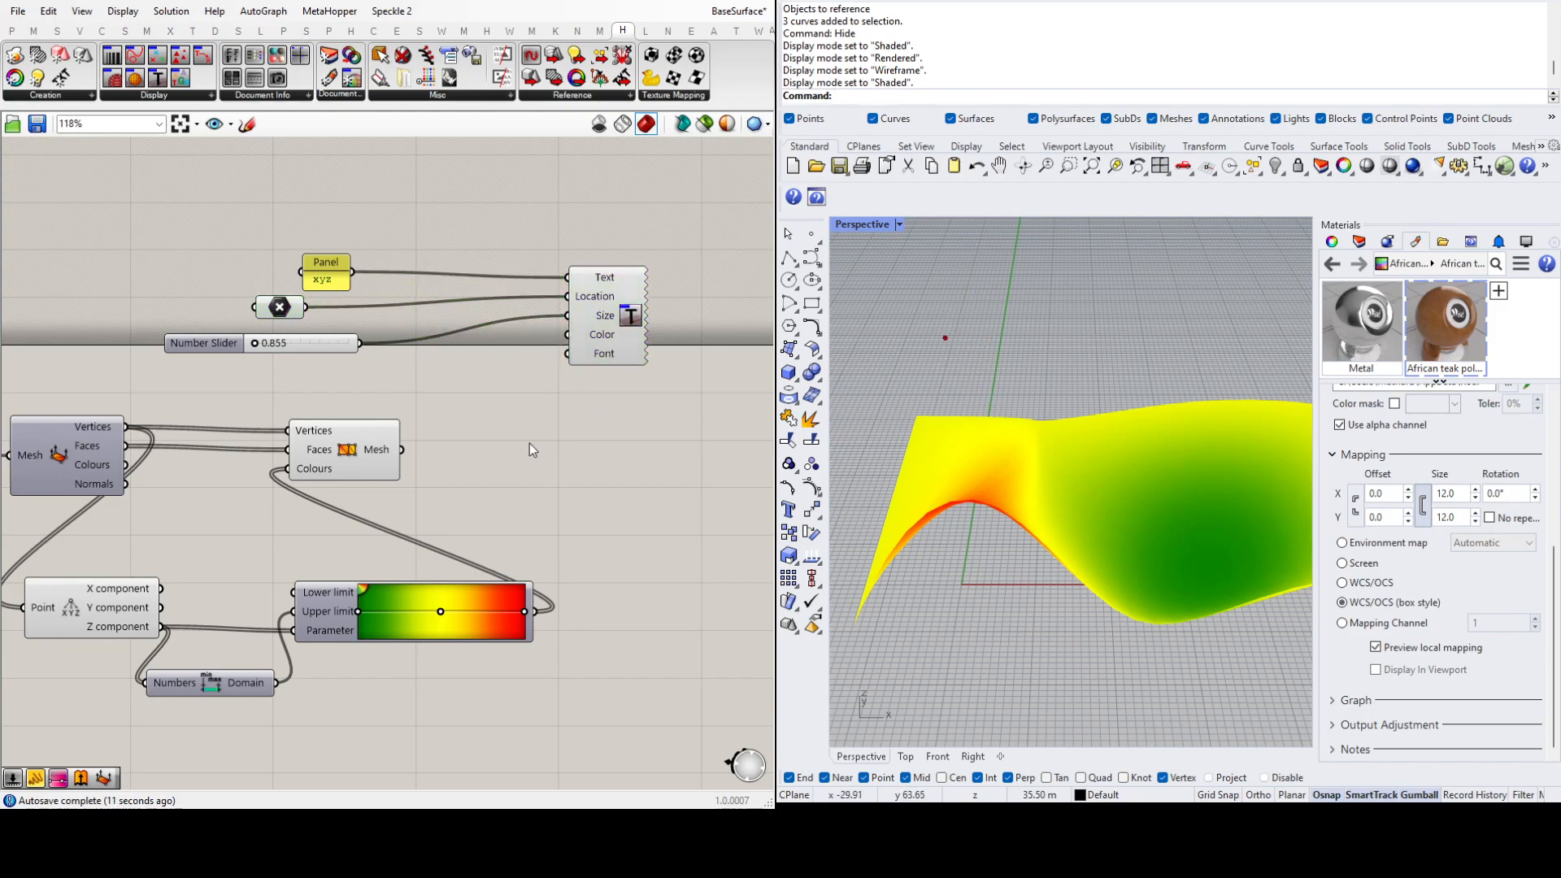
Step: Add a Colour Swatch, set it to red, and connect it to the text component's Color input
{"action": "left_click", "coordinate": [661, 554]}
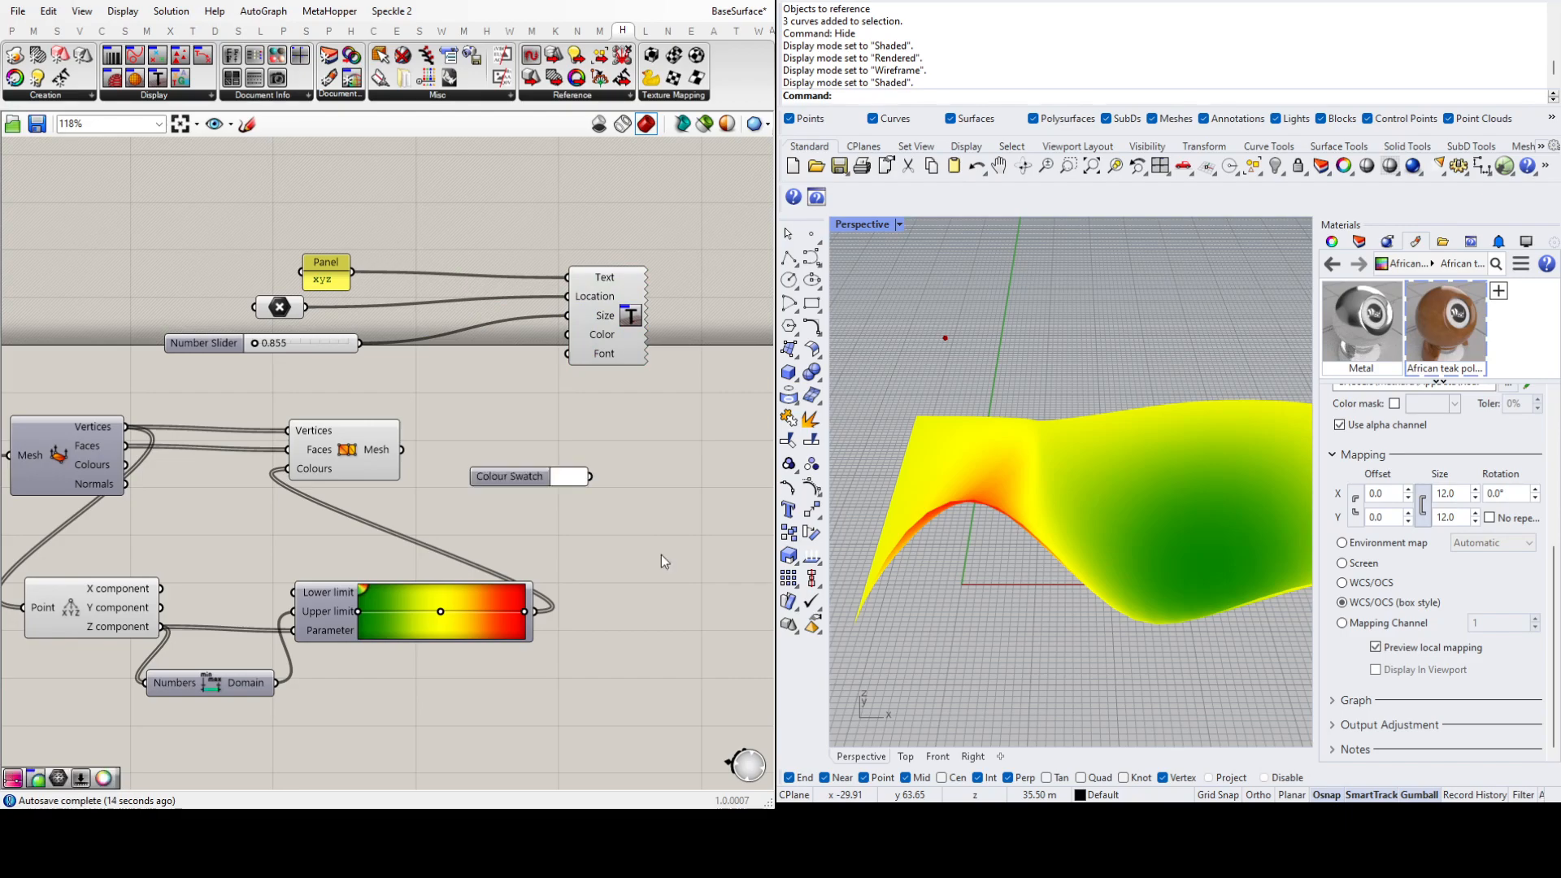
{"action": "left_click", "coordinate": [565, 474]}
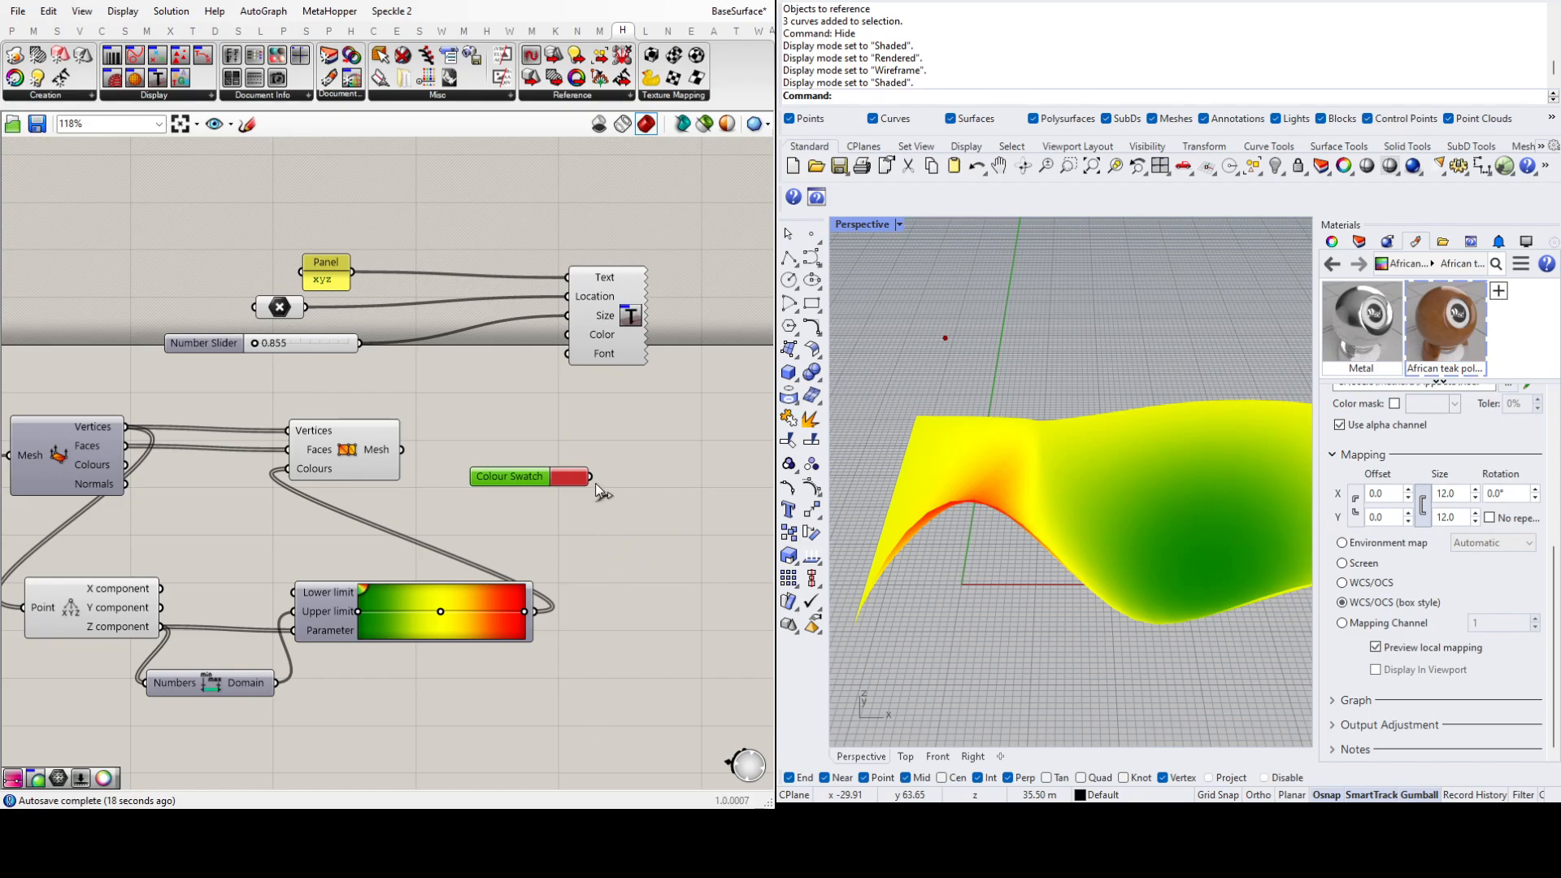
{"action": "left_click_drag", "start_coordinate": [591, 476], "coordinate": [568, 334]}
Step: Set the text size slider to 39.530 and inspect the area around the location point in Wireframe display
{"action": "left_click_drag", "start_coordinate": [256, 343], "coordinate": [327, 354]}
{"action": "left_click", "coordinate": [604, 315]}
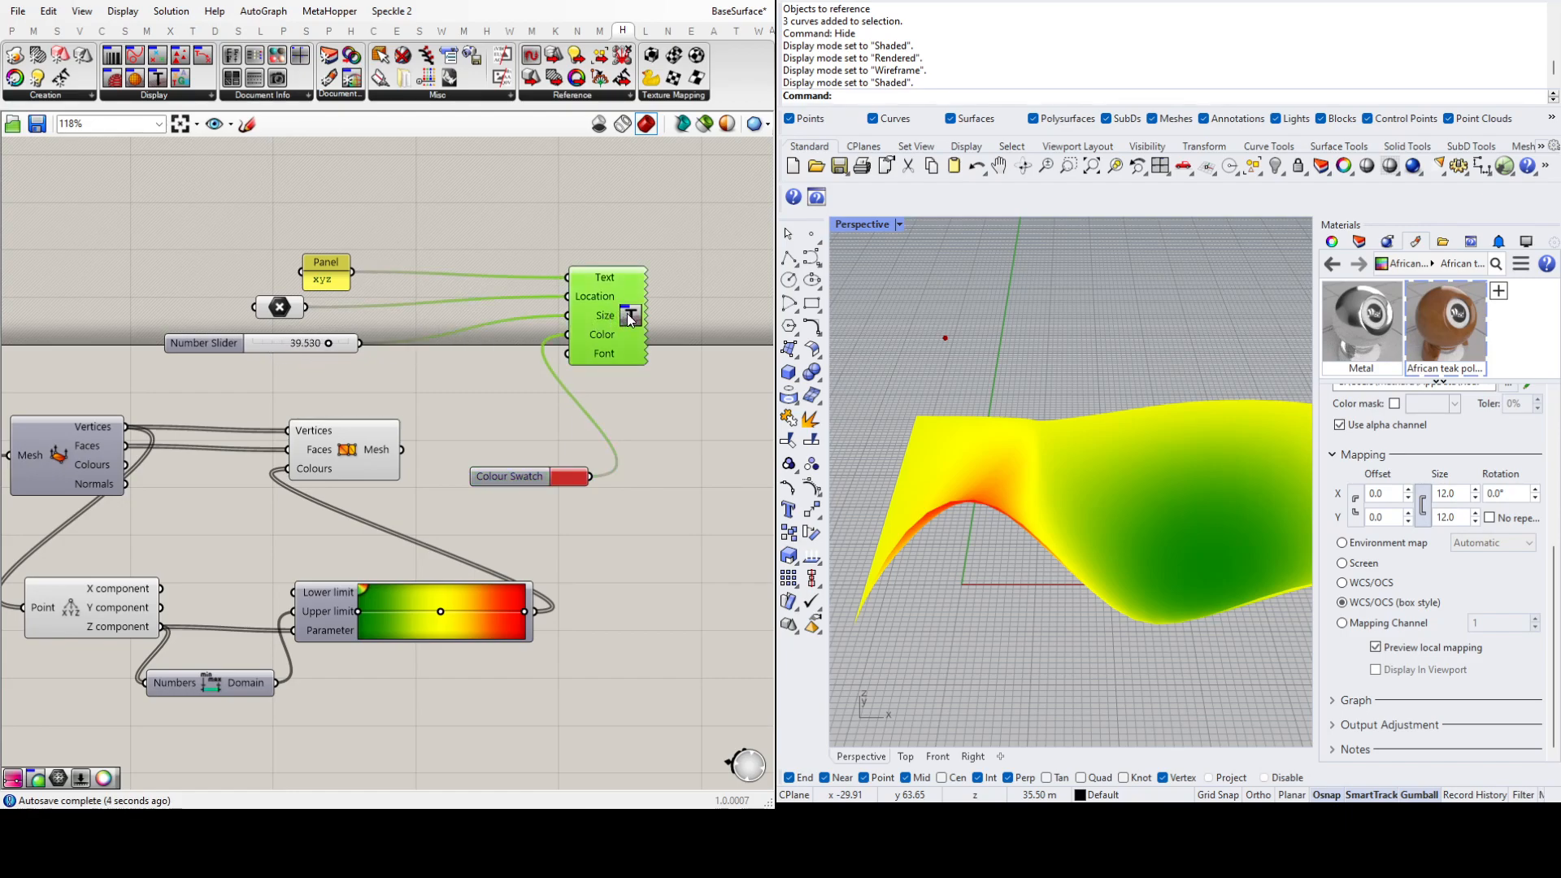
{"action": "middle_click", "coordinate": [694, 307]}
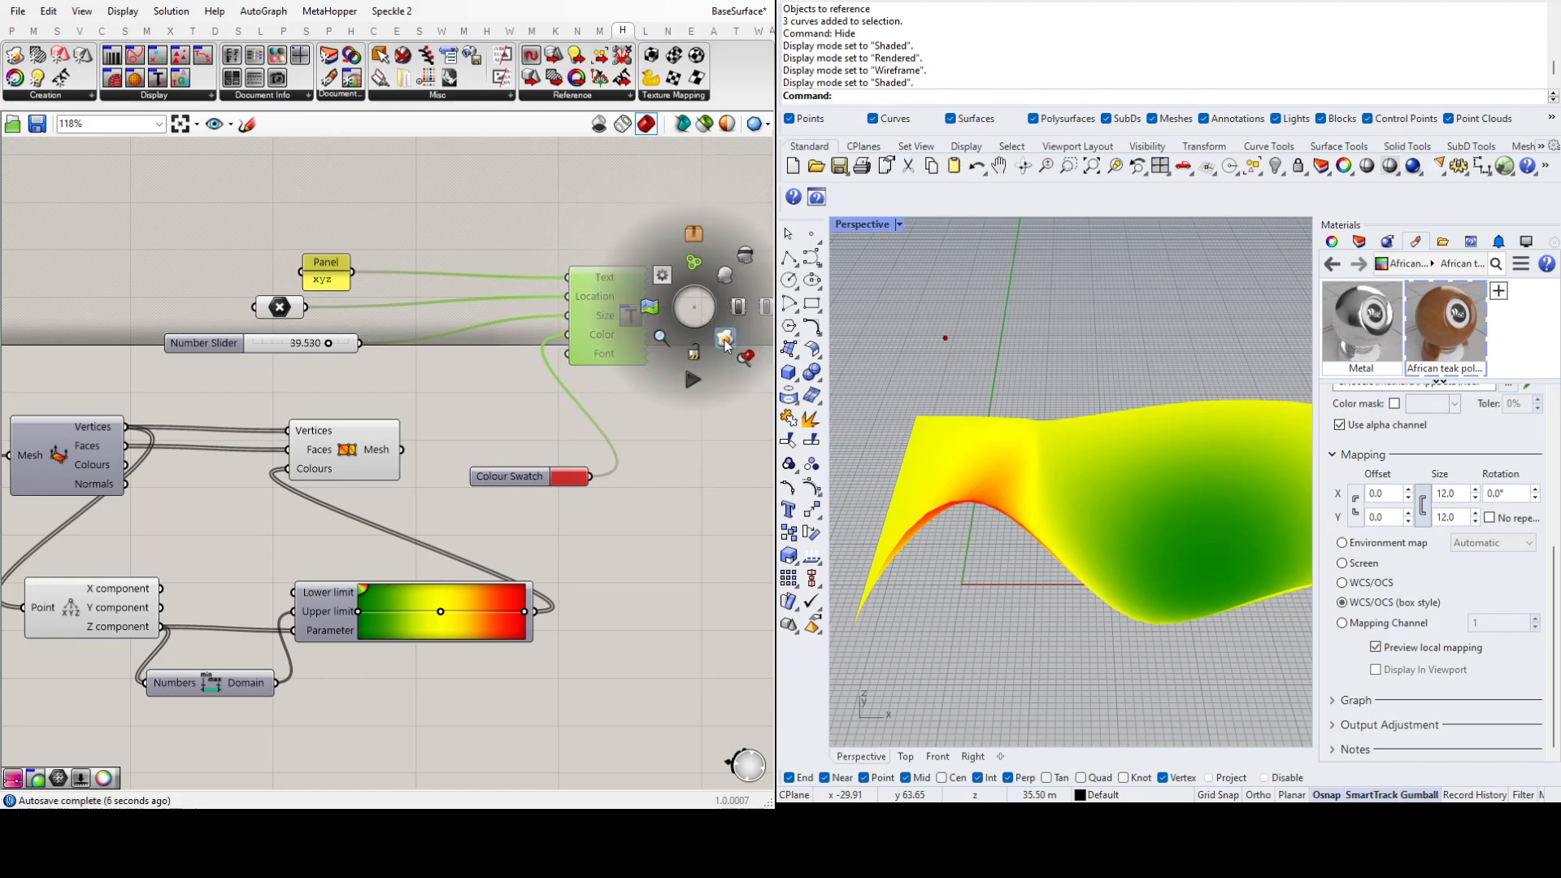
{"action": "left_click", "coordinate": [747, 356]}
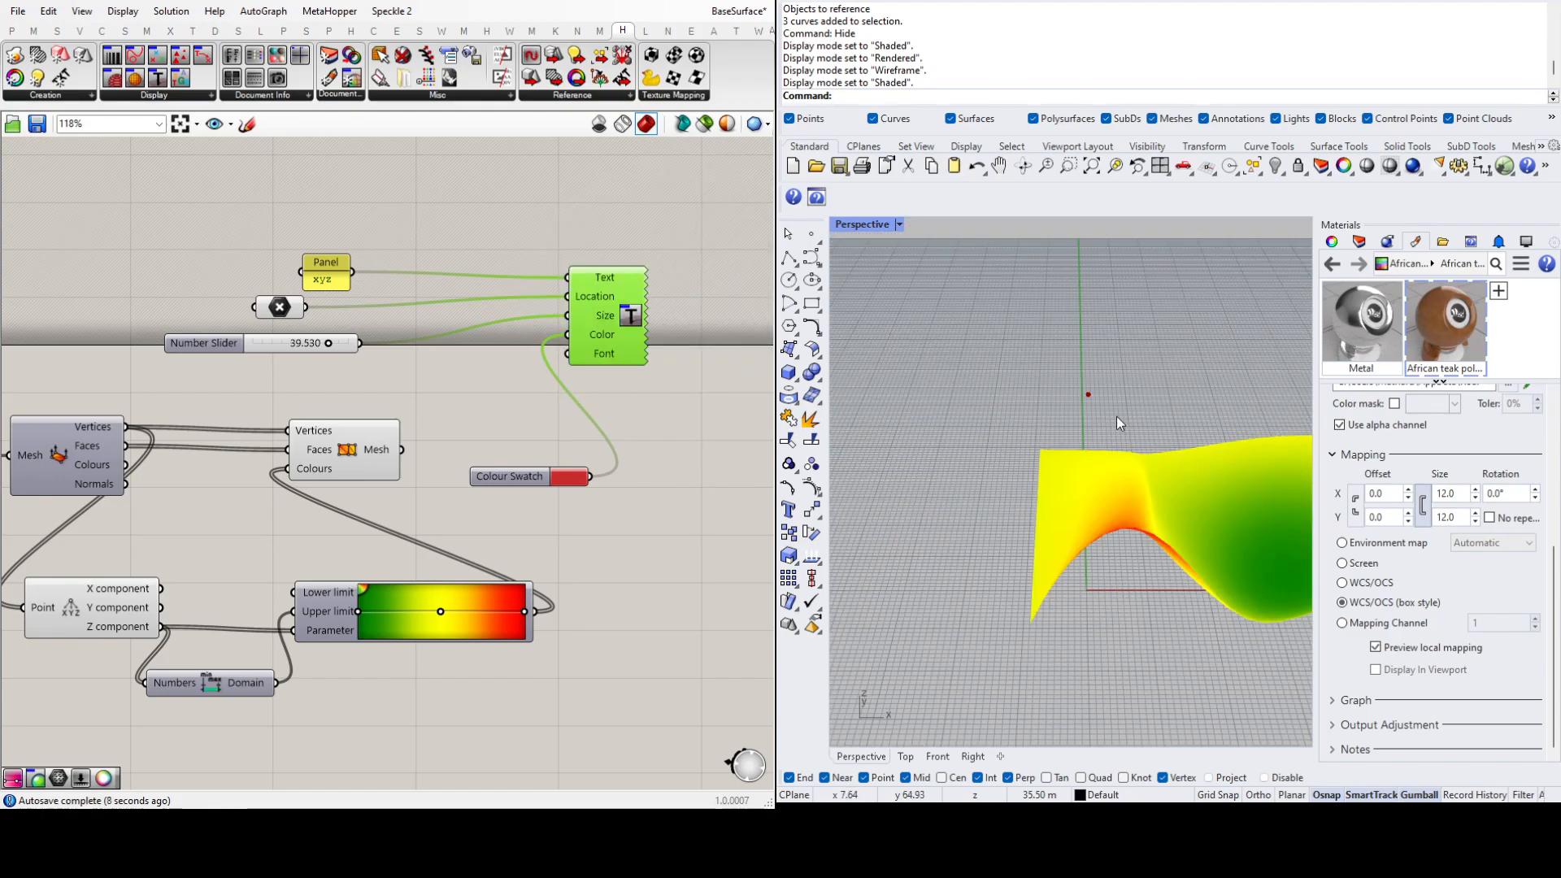
{"action": "scroll", "coordinate": [1099, 392], "scroll_direction": "up", "scroll_amount": 5}
{"action": "scroll", "coordinate": [1052, 393], "scroll_direction": "up", "scroll_amount": 4}
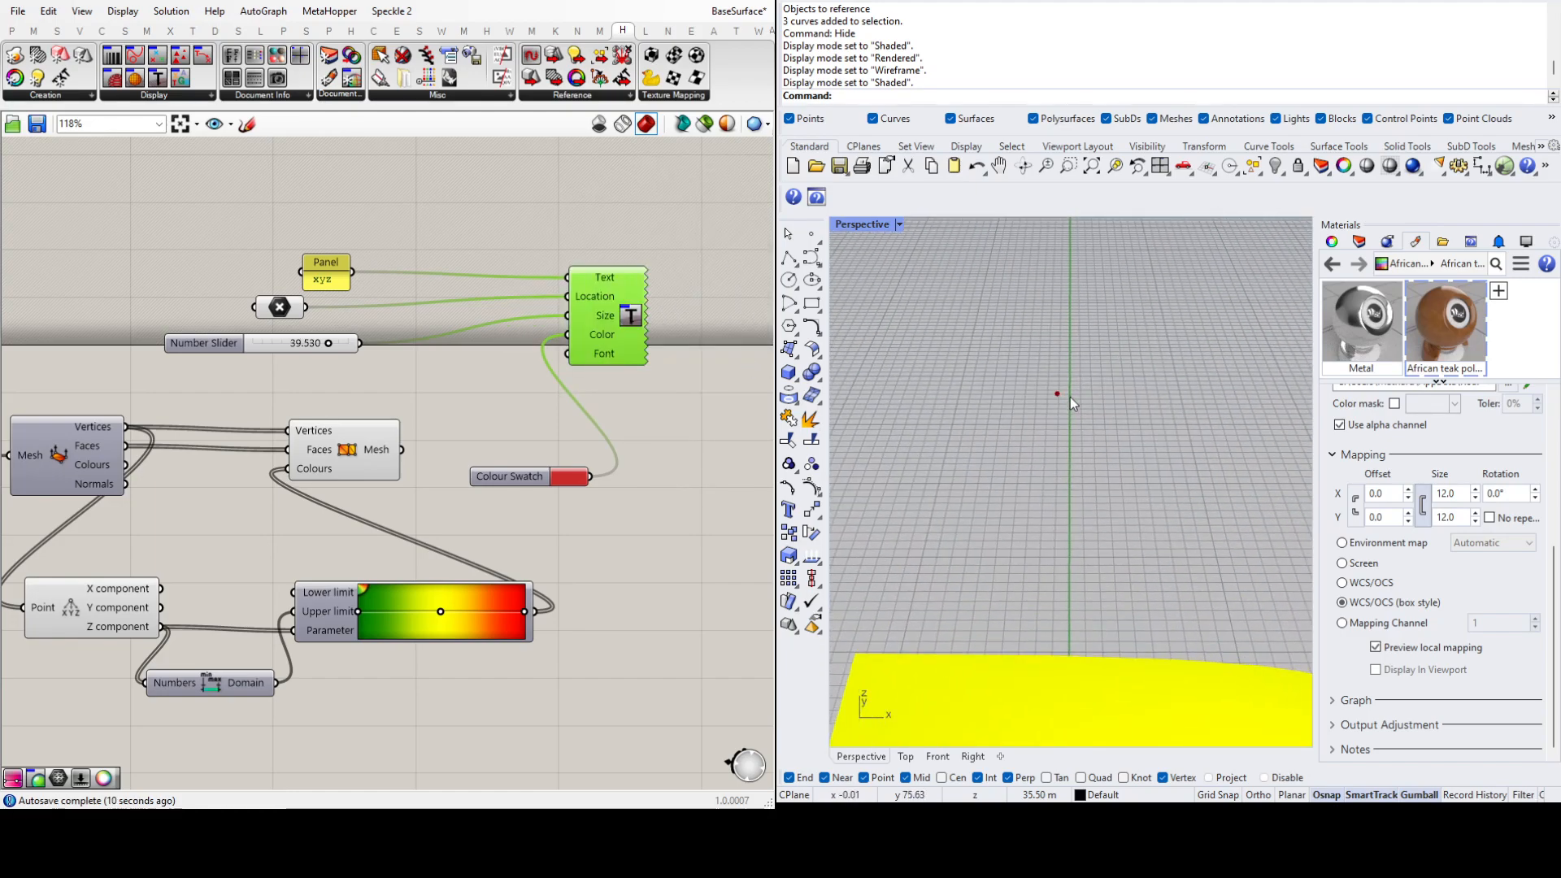
{"action": "key", "text": "ctrl+alt+w"}
{"action": "scroll", "coordinate": [988, 374], "scroll_direction": "down", "scroll_amount": 5}
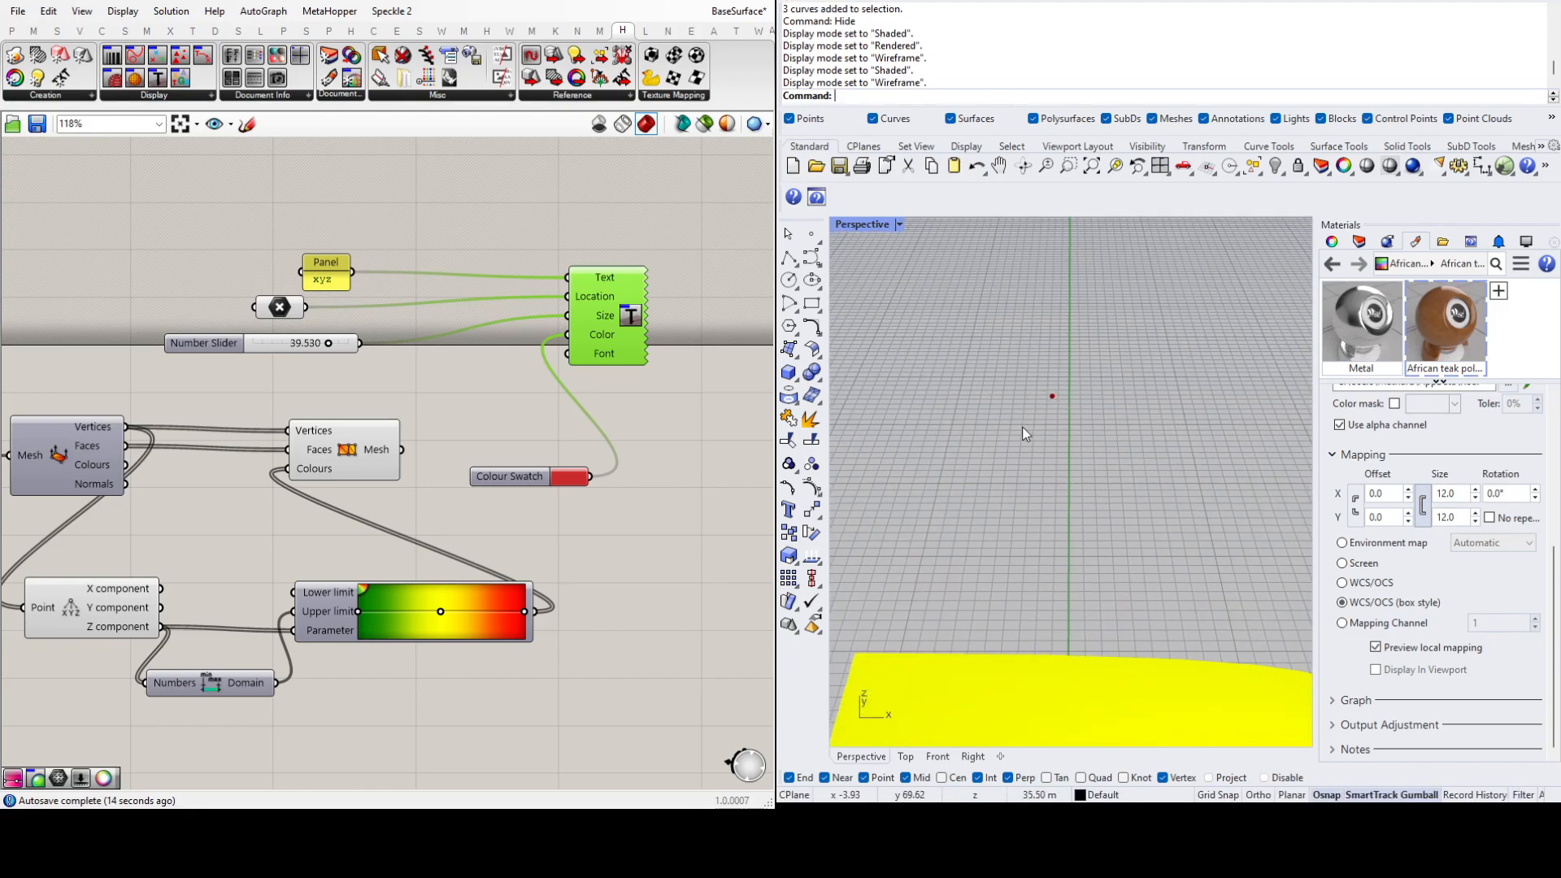
{"action": "scroll", "coordinate": [1011, 478], "scroll_direction": "down", "scroll_amount": 6}
{"action": "scroll", "coordinate": [1022, 501], "scroll_direction": "up", "scroll_amount": 5}
Step: Move the Colour Swatch up beside the text size slider and set the slider to 17.855
{"action": "left_click_drag", "start_coordinate": [540, 479], "coordinate": [439, 393]}
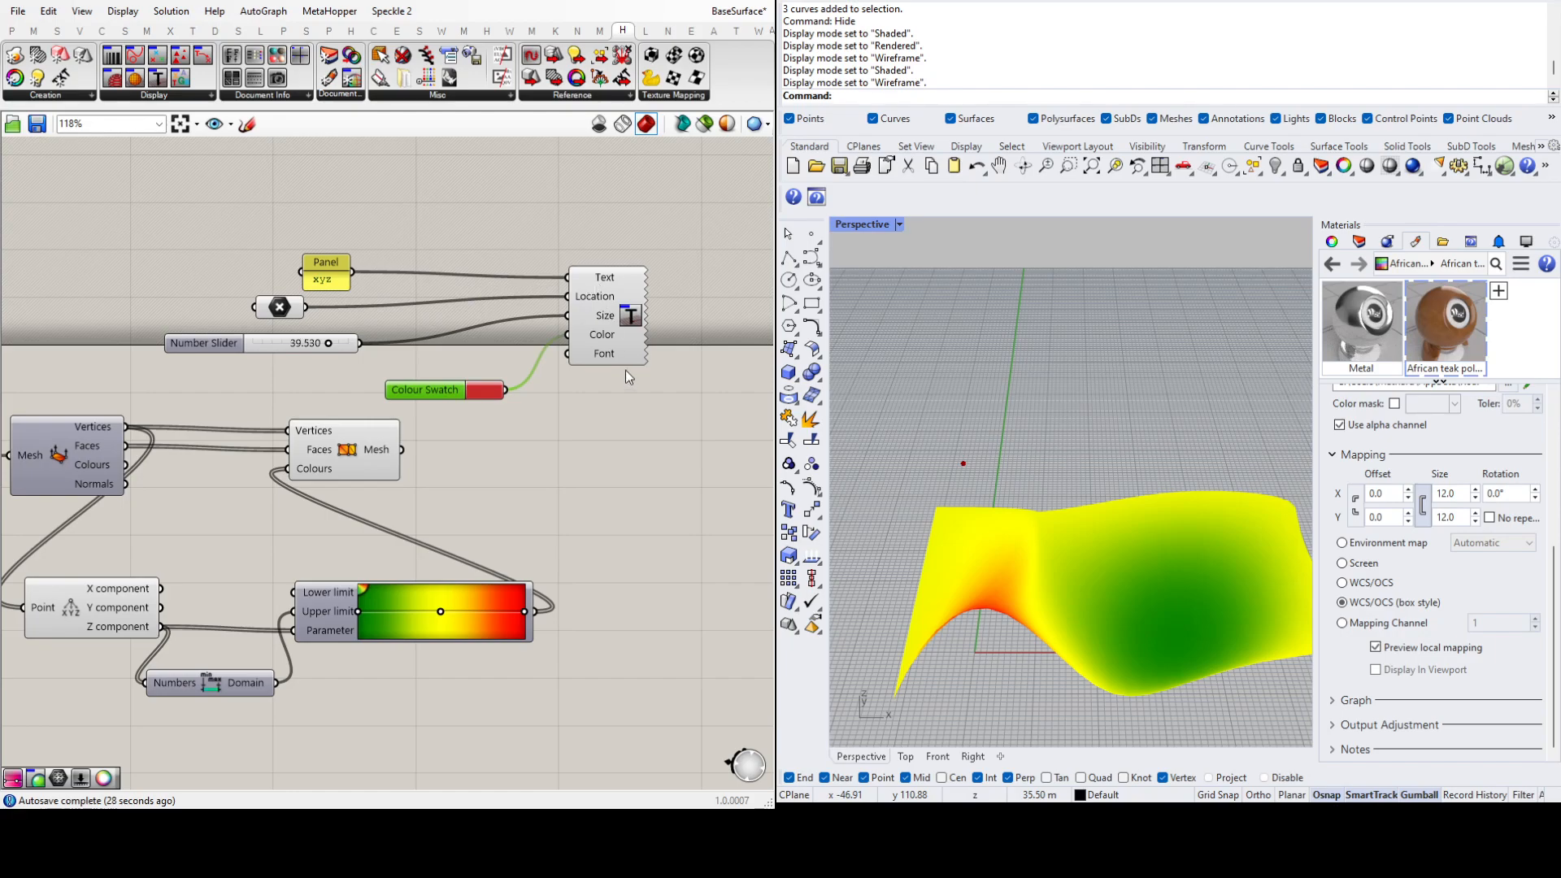
{"action": "left_click", "coordinate": [626, 340]}
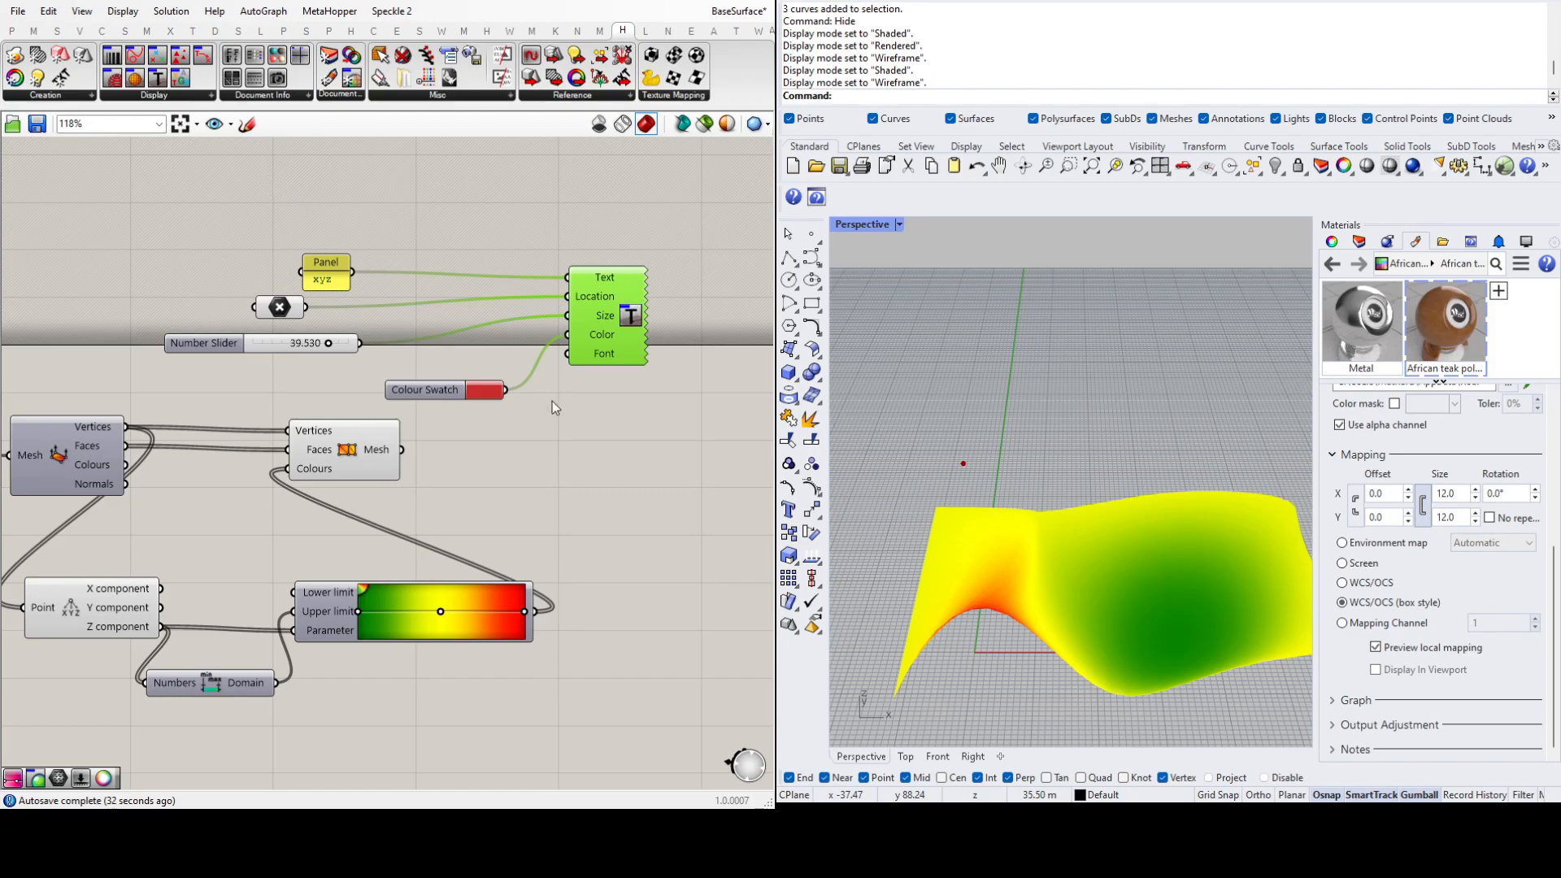
{"action": "left_click_drag", "start_coordinate": [422, 398], "coordinate": [416, 377]}
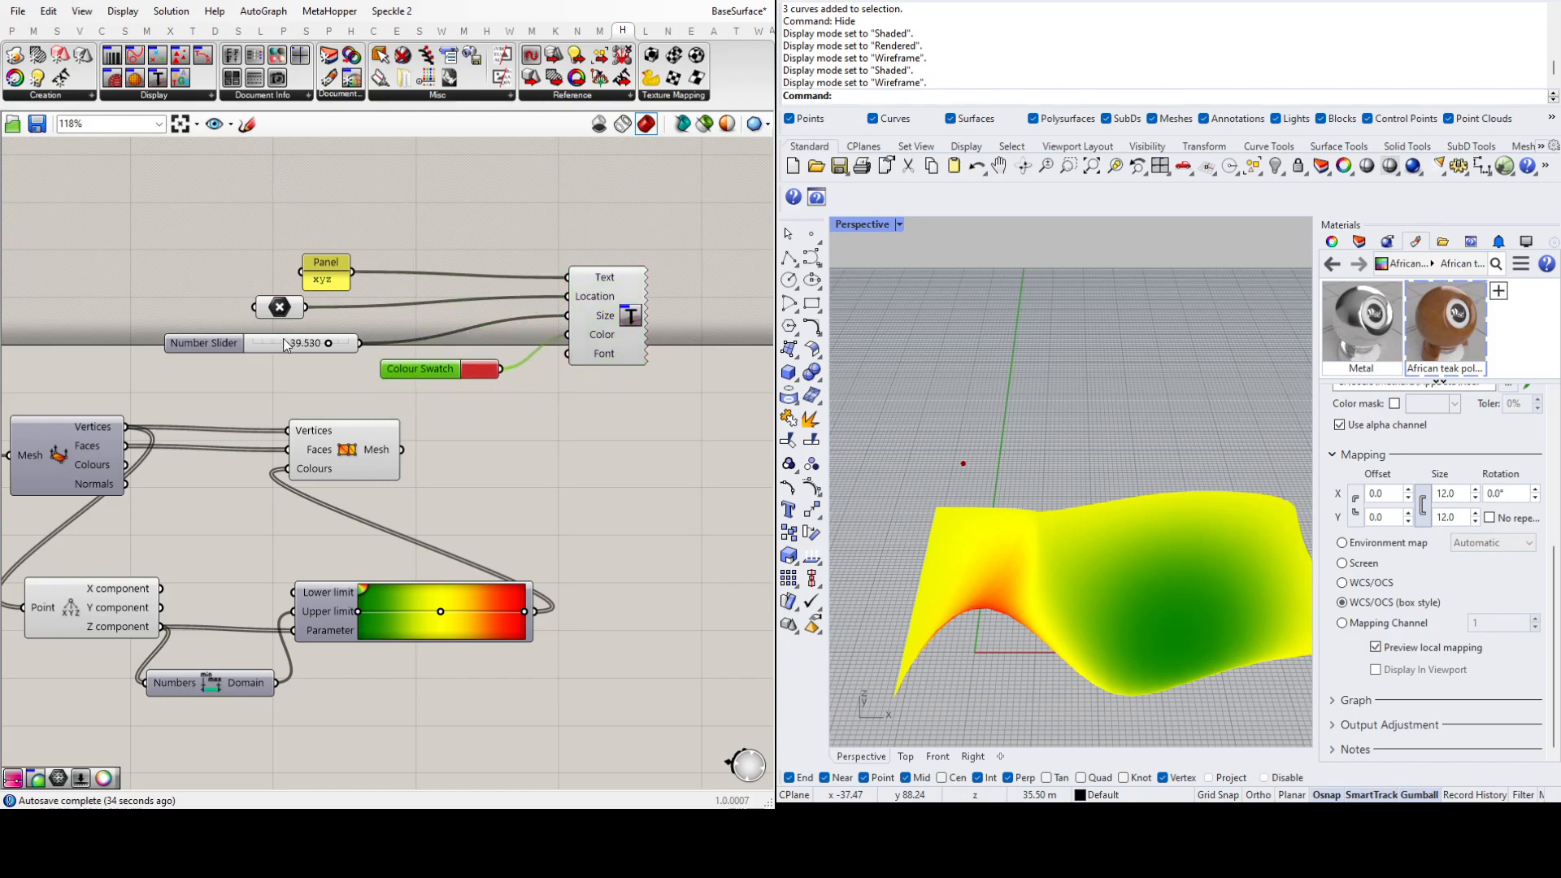
{"action": "left_click_drag", "start_coordinate": [252, 347], "coordinate": [295, 357]}
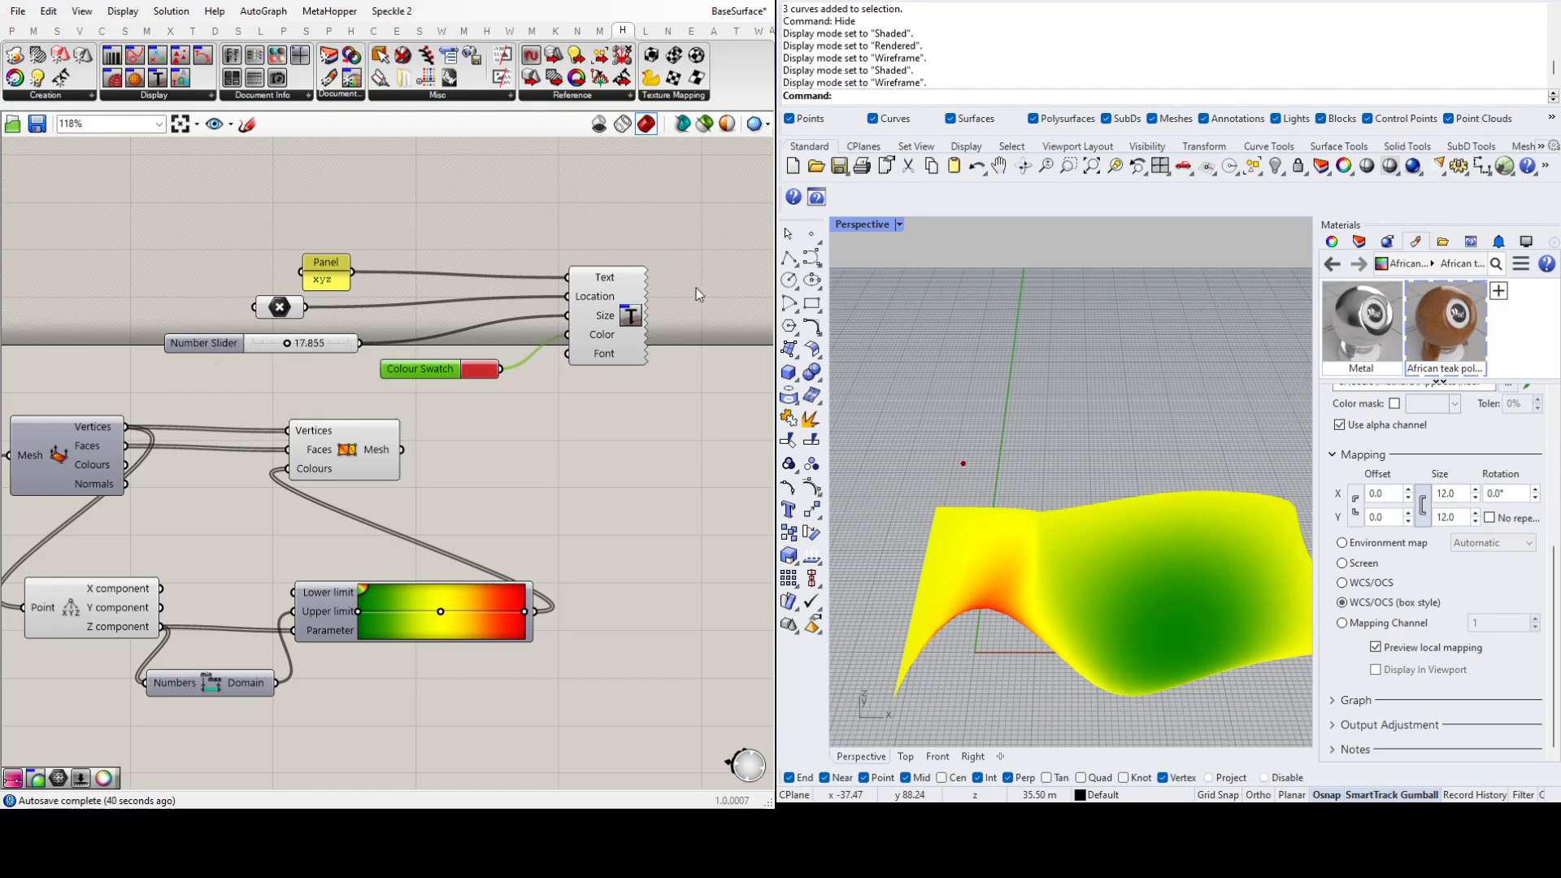
Step: Select the text component and check its preview in Rendered display
{"action": "left_click", "coordinate": [601, 320]}
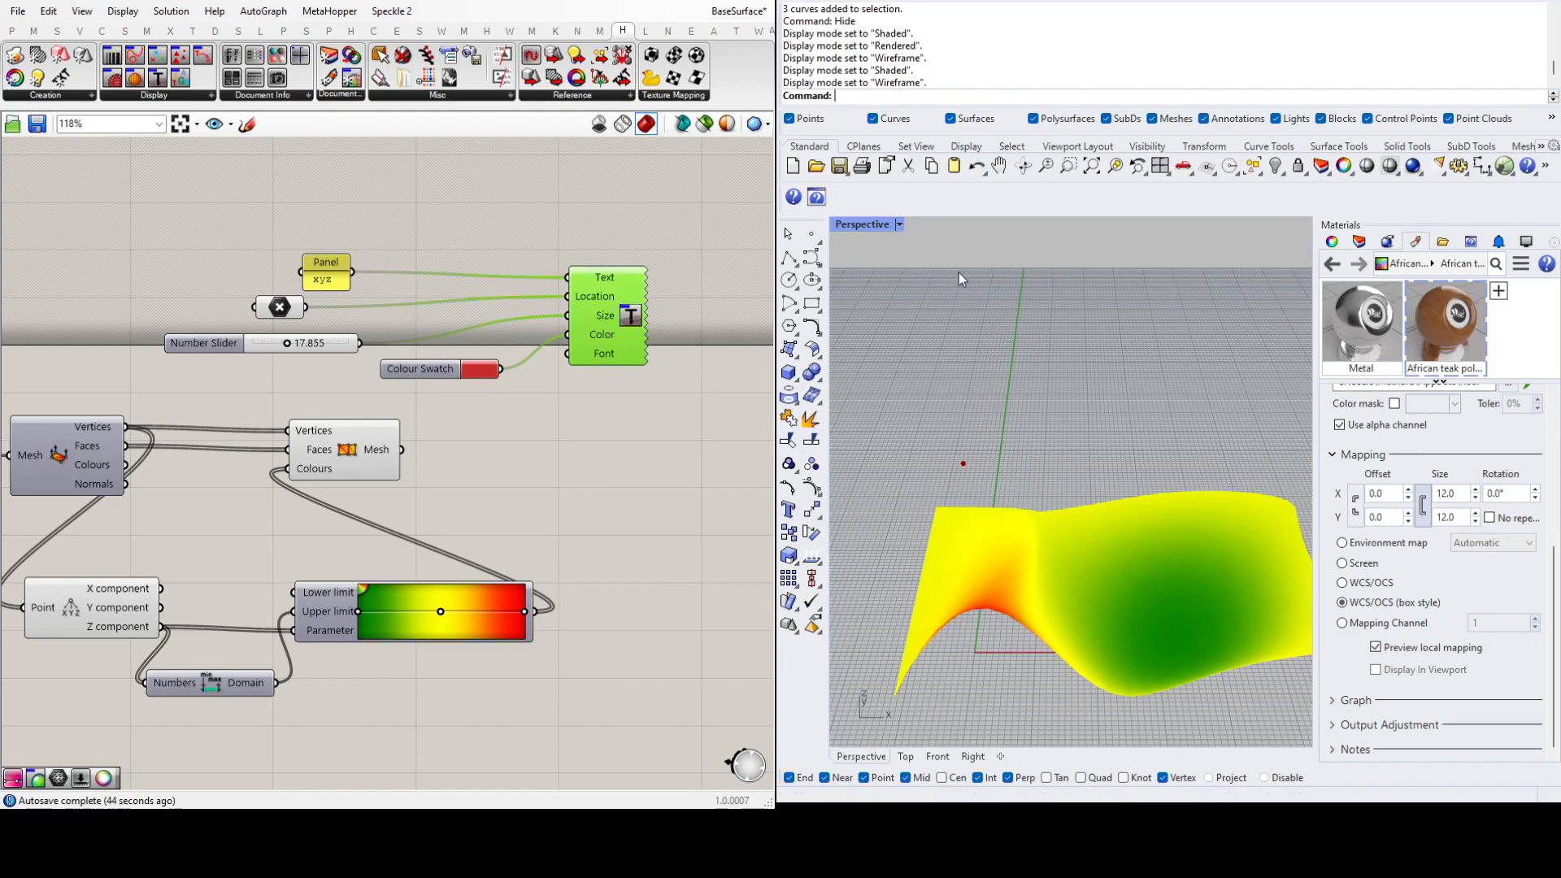
{"action": "key", "text": "ctrl+alt+r"}
{"action": "right_click_drag", "start_coordinate": [974, 348], "coordinate": [1047, 504]}
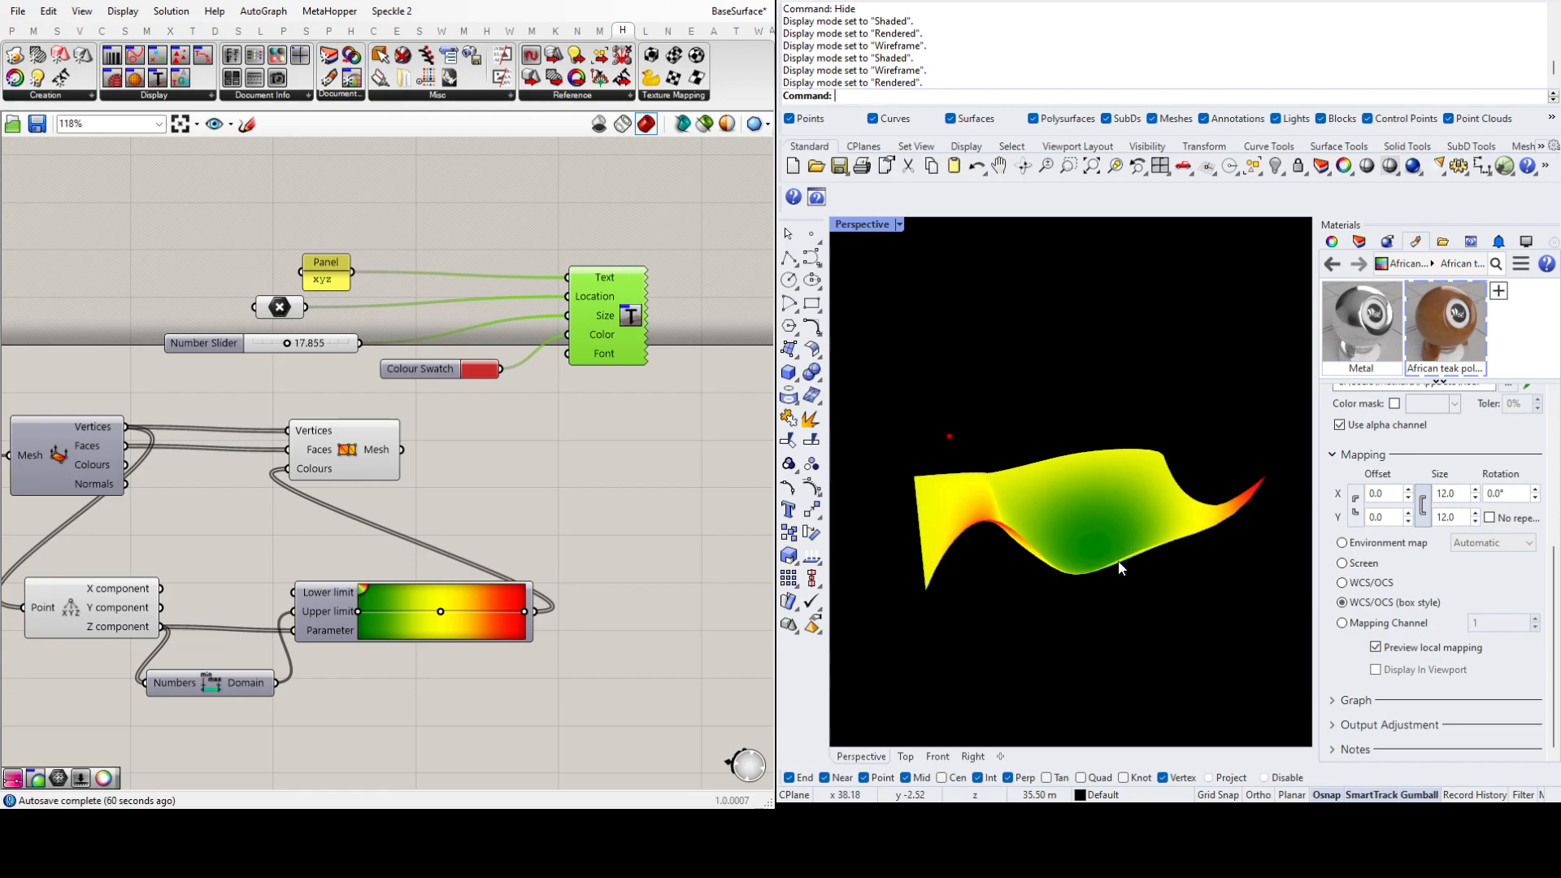
Step: Delete the text component together with its Panel, Point parameter, Number Slider and Colour Swatch
{"action": "left_click", "coordinate": [677, 409]}
{"action": "left_click_drag", "start_coordinate": [682, 397], "coordinate": [237, 224]}
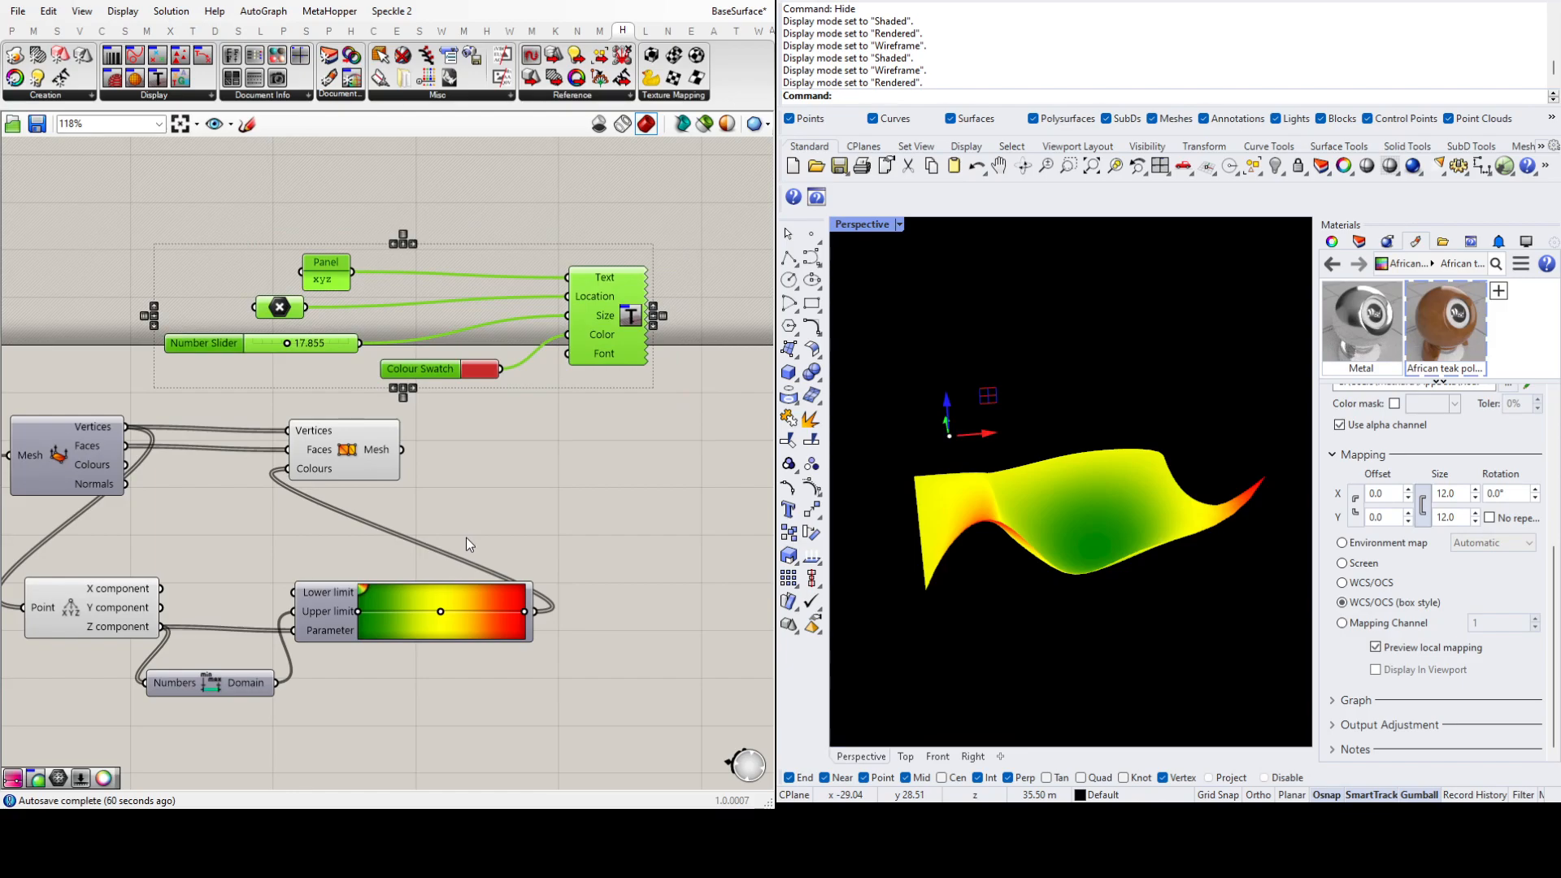
{"action": "key", "text": "Delete"}
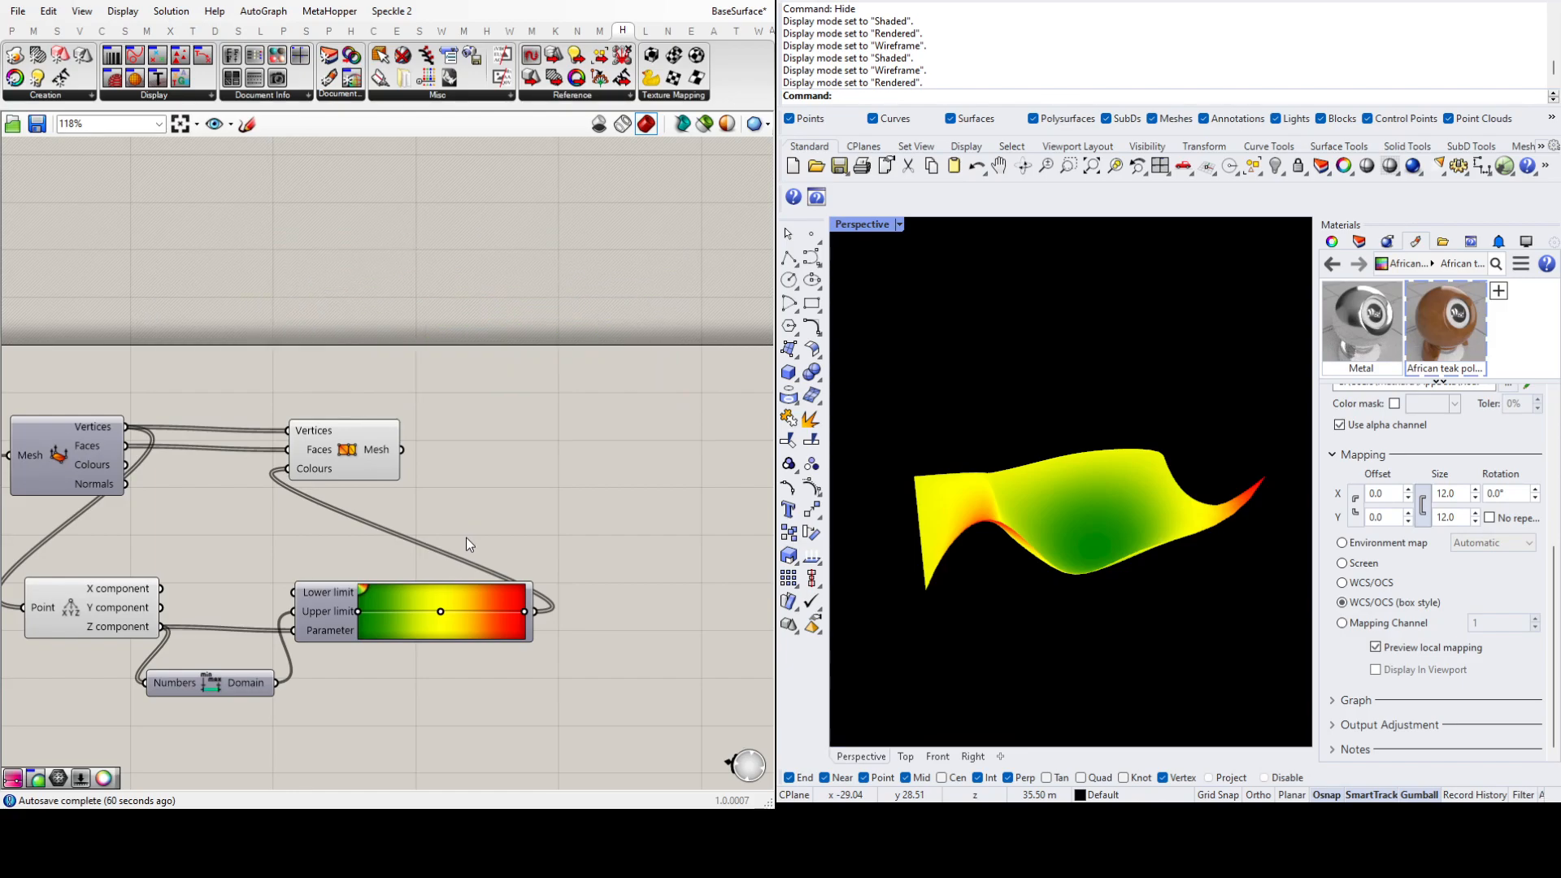